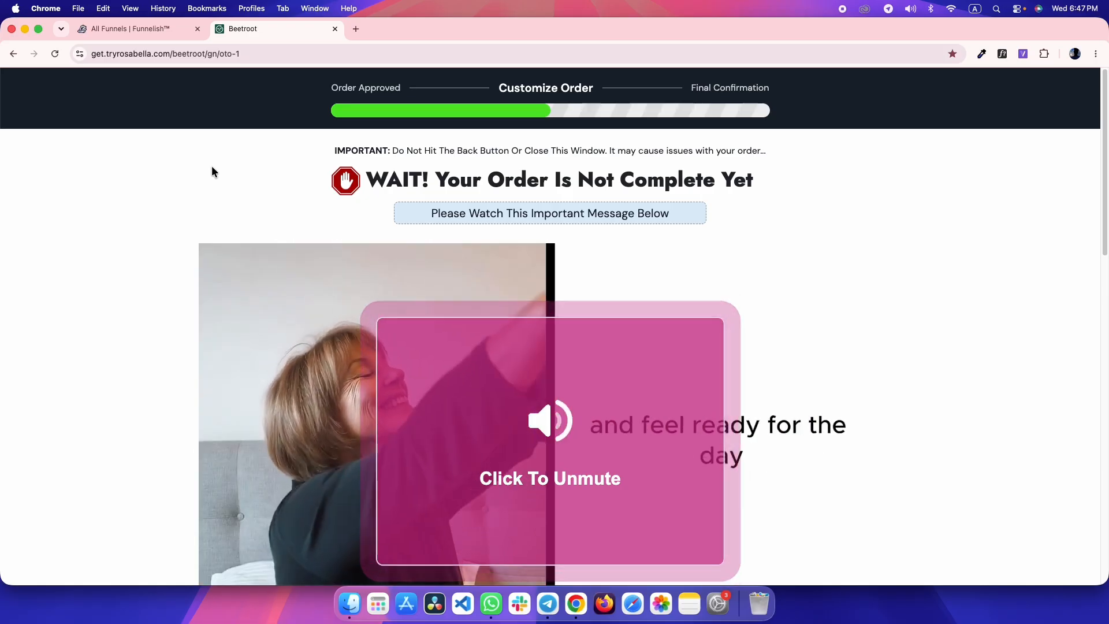
- Look through the Beetroot reference upsell page from its header down to the footer
{"action": "left_click", "coordinate": [134, 34]}
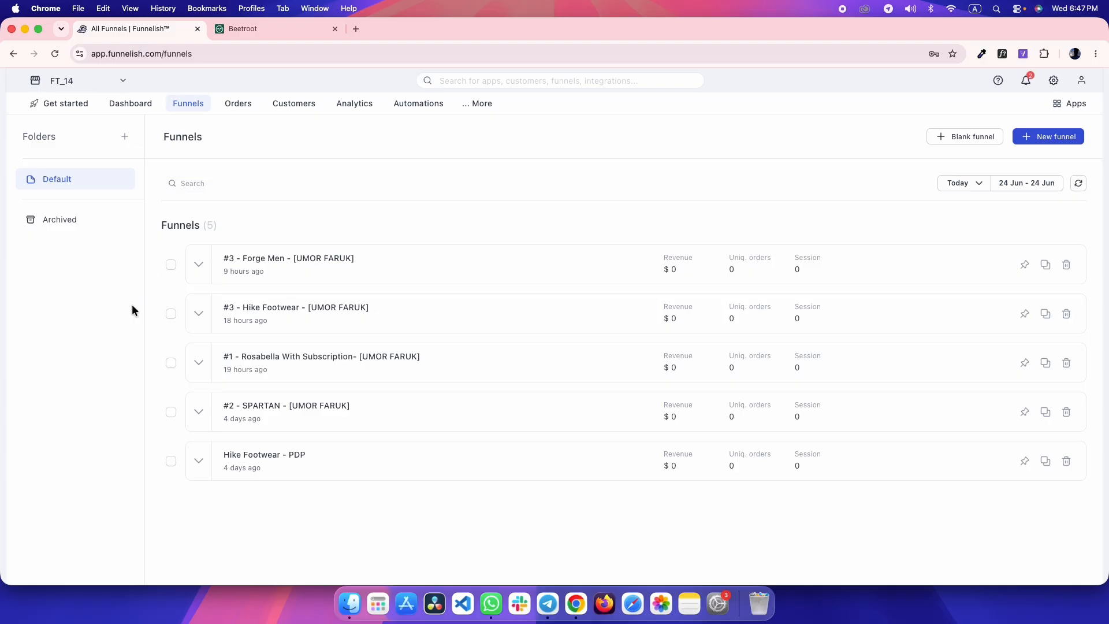
{"action": "left_click", "coordinate": [289, 29]}
{"action": "scroll", "coordinate": [116, 256], "scroll_direction": "down", "scroll_amount": 15}
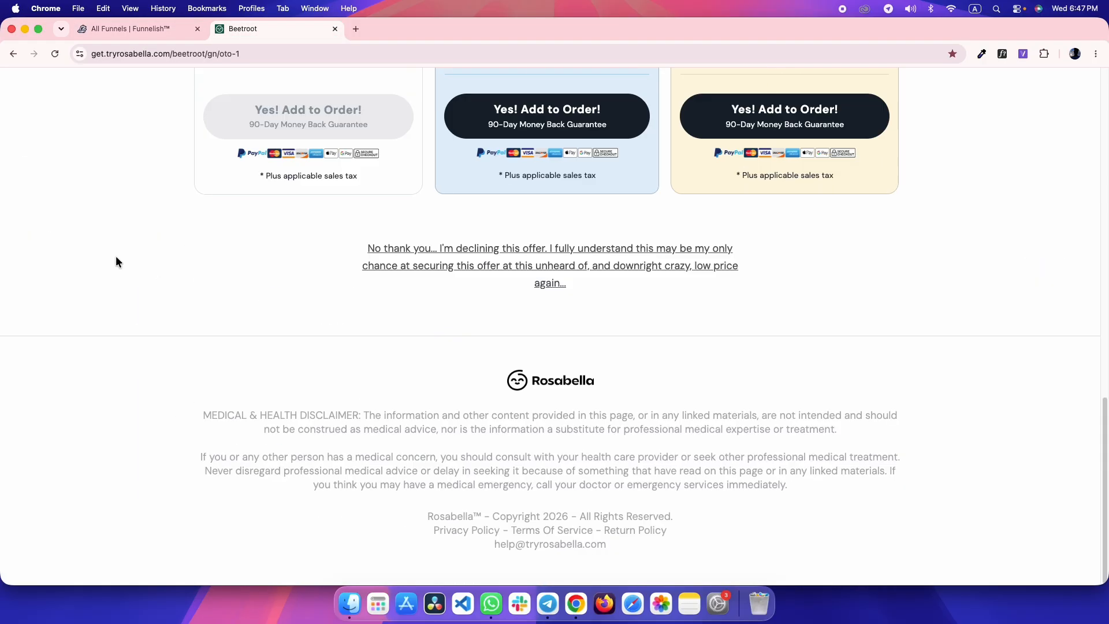
{"action": "scroll", "coordinate": [220, 352], "scroll_direction": "up", "scroll_amount": 20}
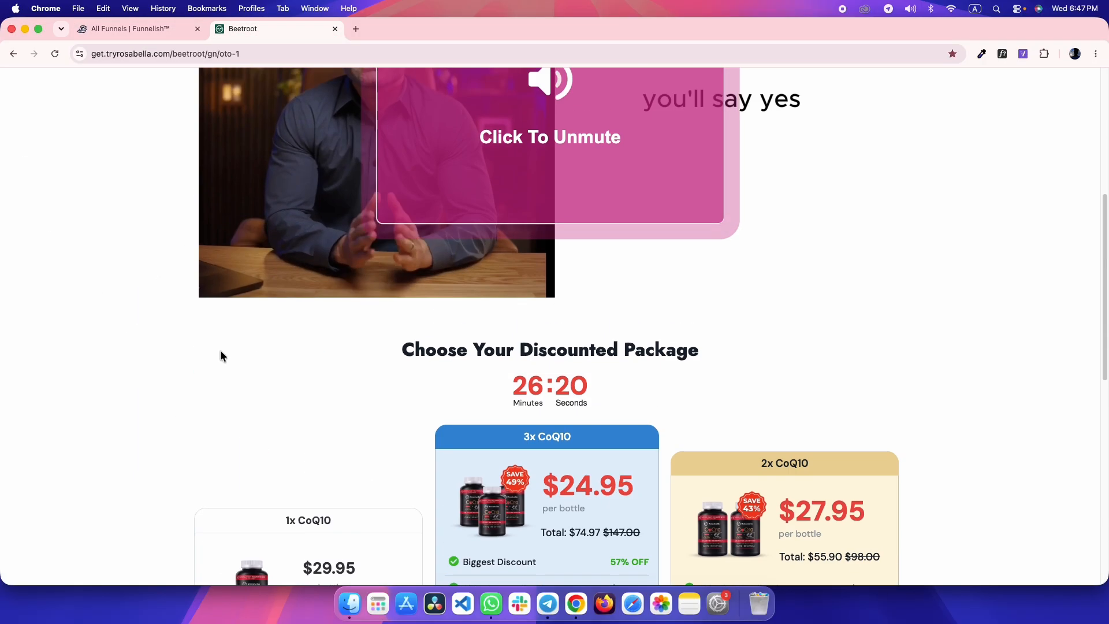
{"action": "scroll", "coordinate": [225, 341], "scroll_direction": "down", "scroll_amount": 8}
{"action": "scroll", "coordinate": [190, 353], "scroll_direction": "down", "scroll_amount": 9}
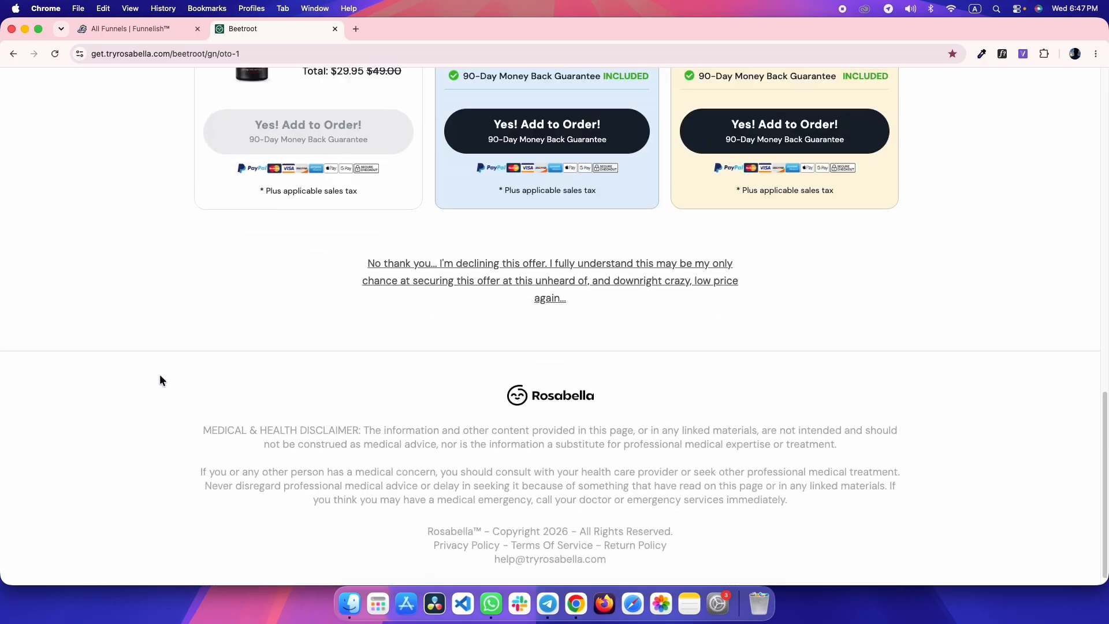
{"action": "scroll", "coordinate": [160, 375], "scroll_direction": "up", "scroll_amount": 20}
- Switch to Funnelish, create a blank funnel and name it Rosabella Upsell
{"action": "left_click", "coordinate": [116, 37]}
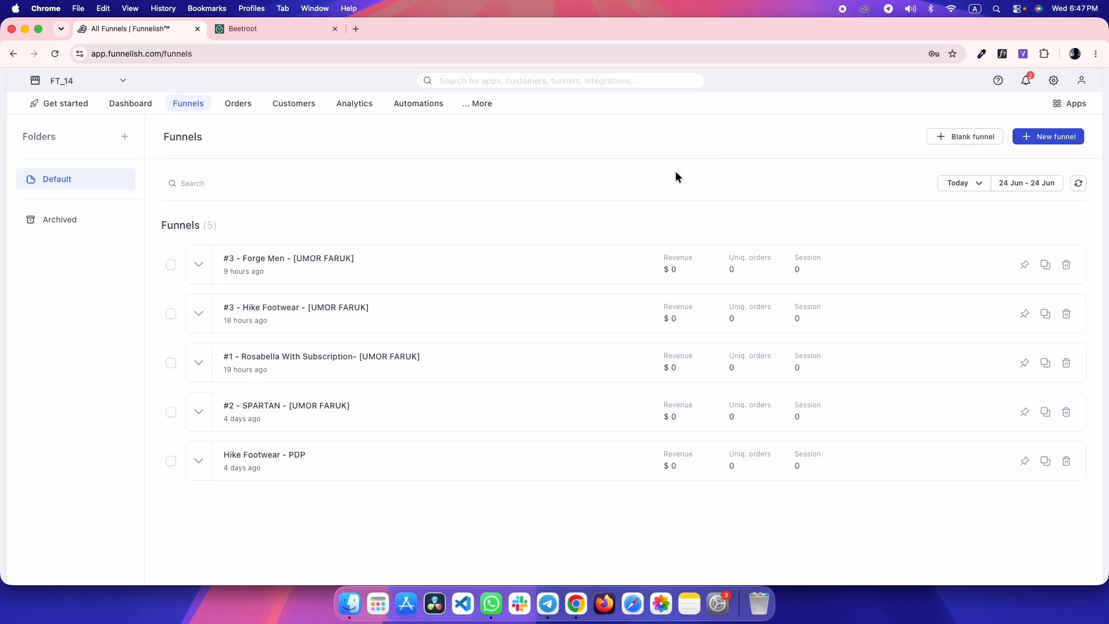
{"action": "left_click", "coordinate": [978, 145]}
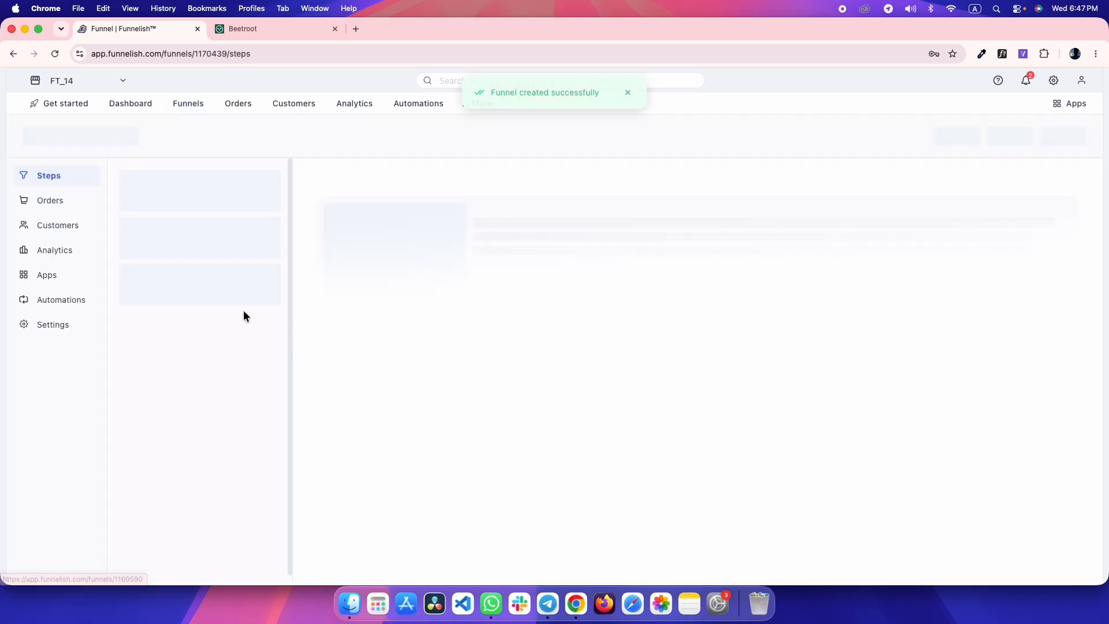
{"action": "left_click", "coordinate": [77, 149]}
{"action": "key", "text": "BackSpace"}
{"action": "type", "text": "Rosabella"}
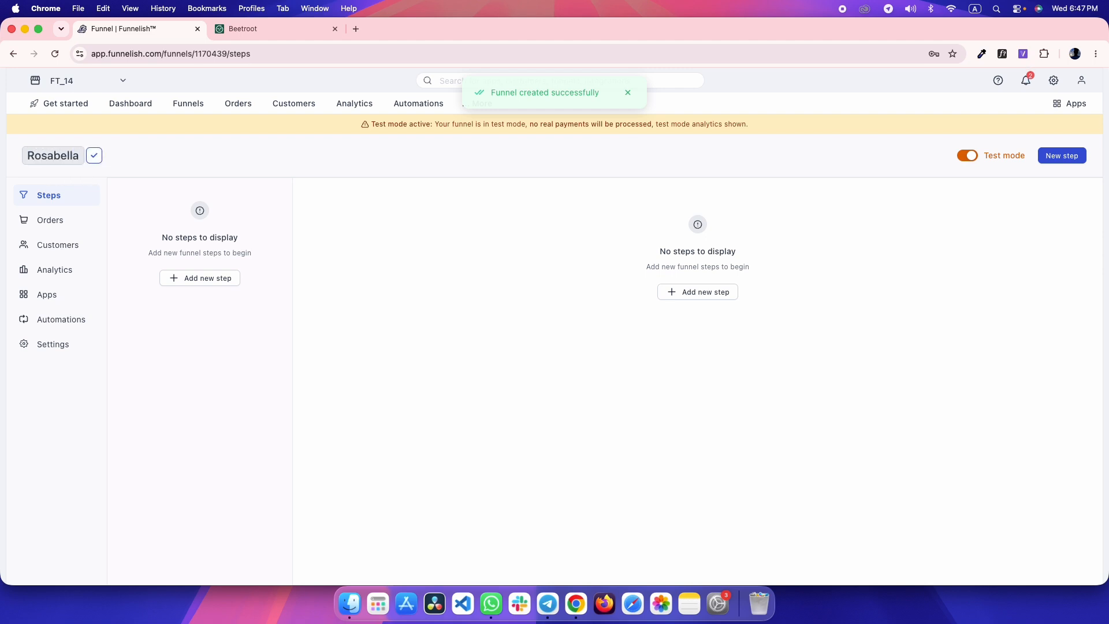
{"action": "type", "text": " Upsell"}
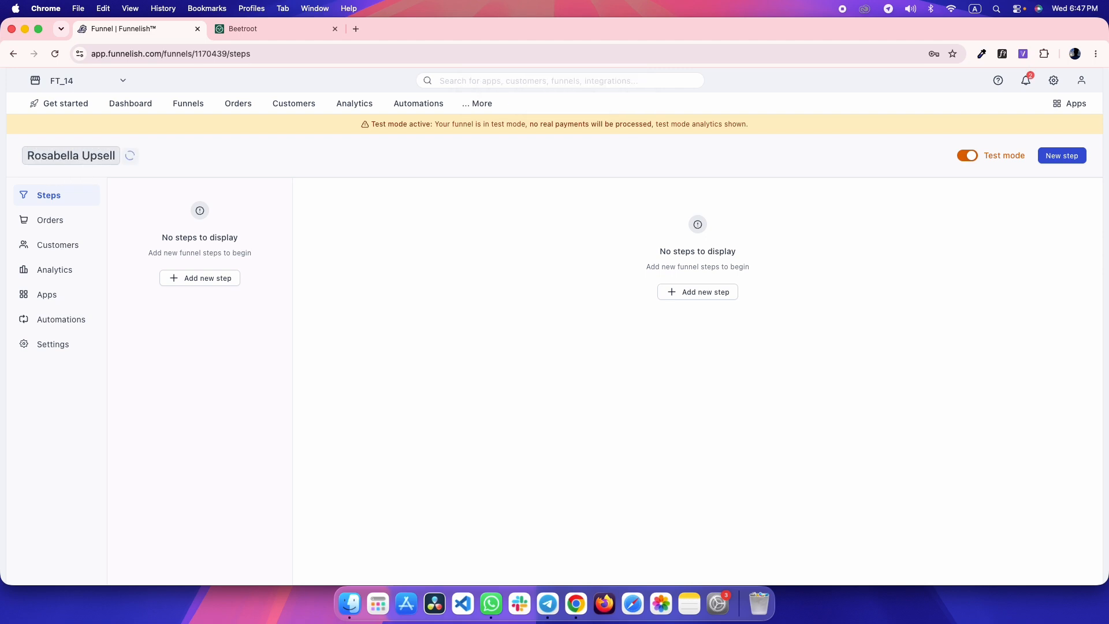
- Start a new funnel step from the default template and name it Upsell
{"action": "left_click", "coordinate": [207, 279]}
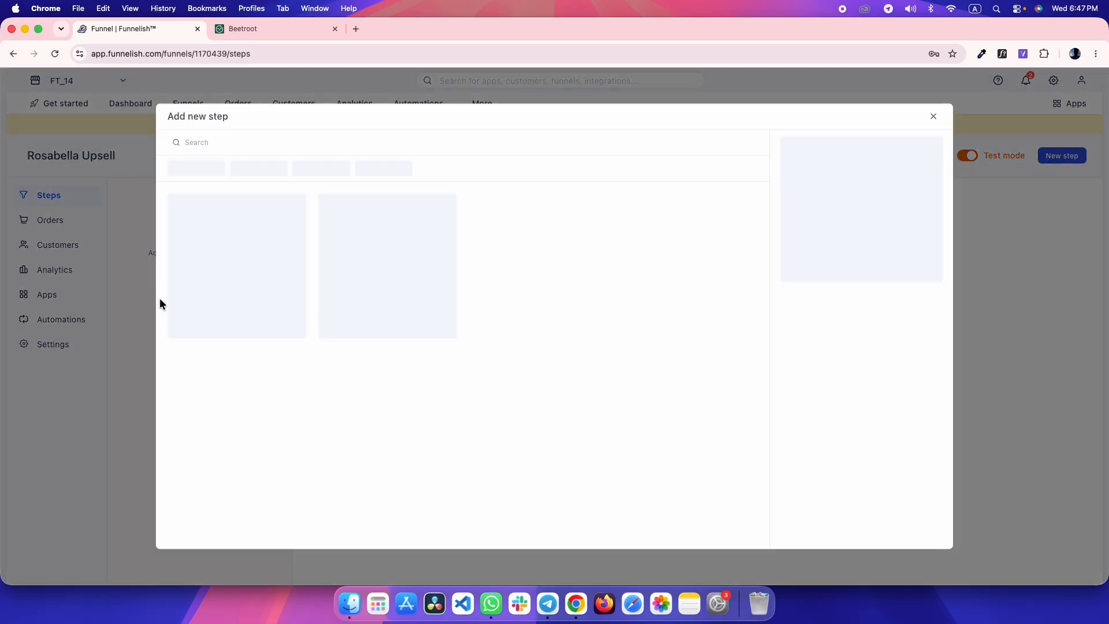
{"action": "left_click", "coordinate": [238, 286]}
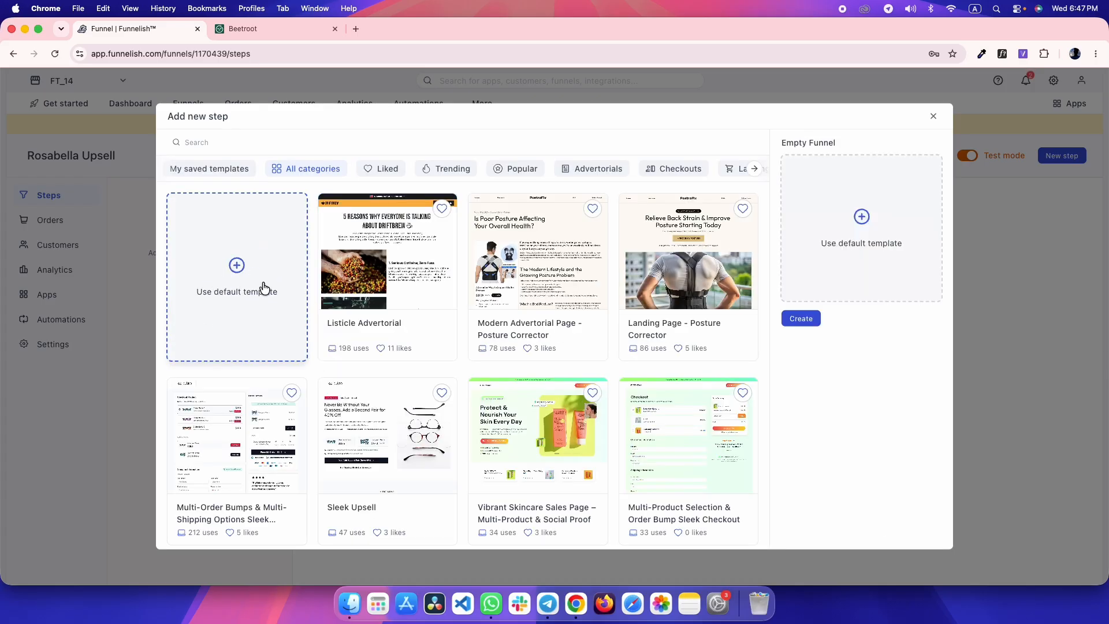
{"action": "left_click", "coordinate": [801, 318]}
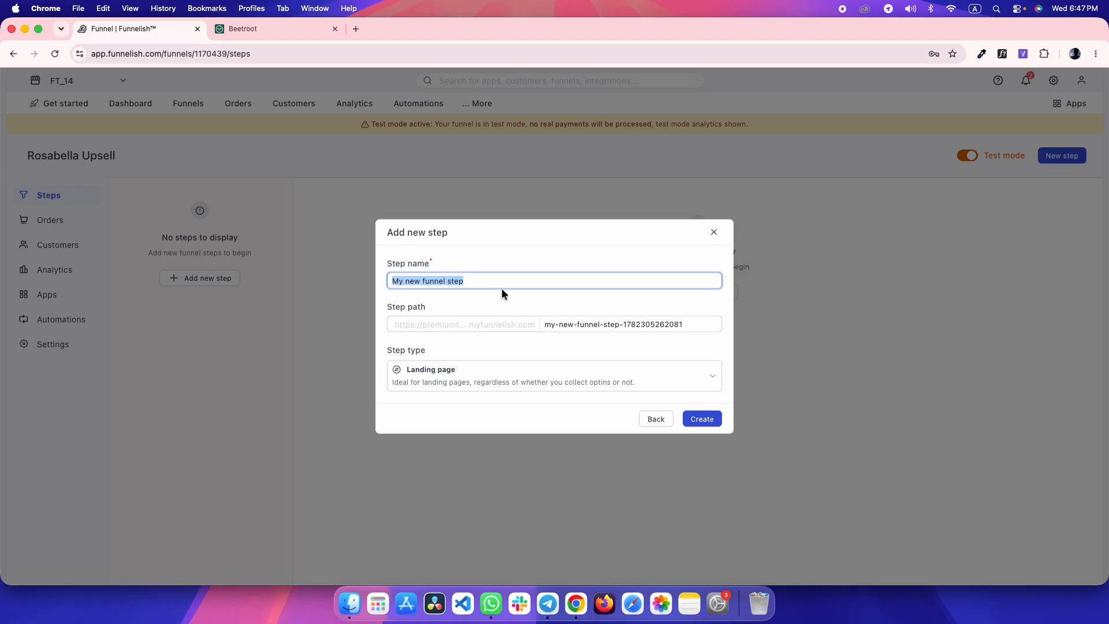
{"action": "type", "text": "Upsell"}
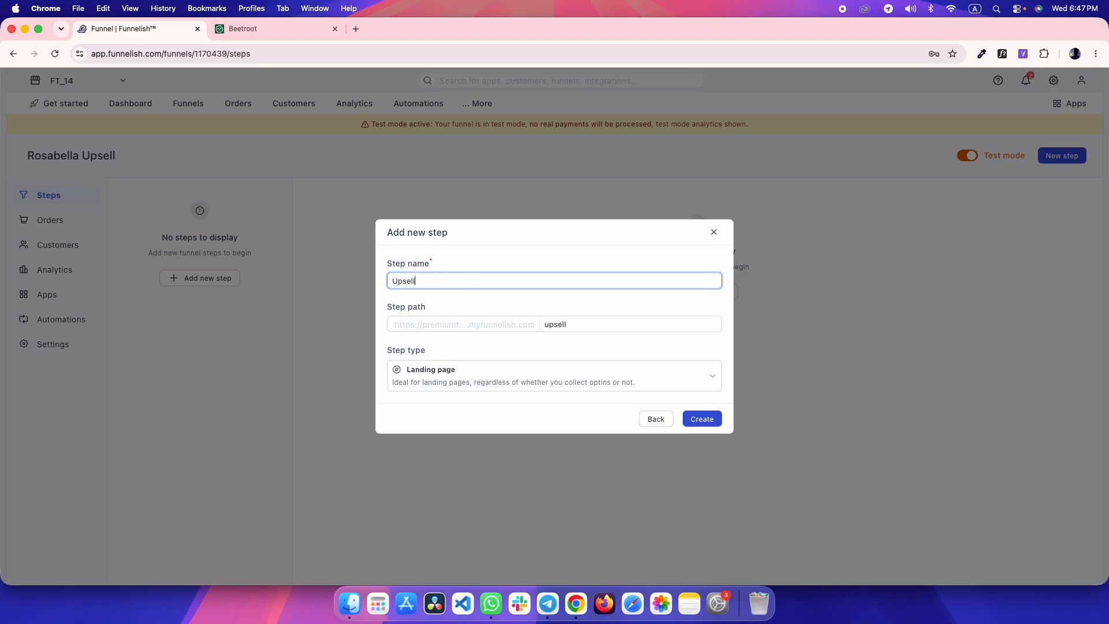
- Set the new step's path to upsell-3532
{"action": "left_click", "coordinate": [586, 324]}
{"action": "left_click", "coordinate": [591, 324]}
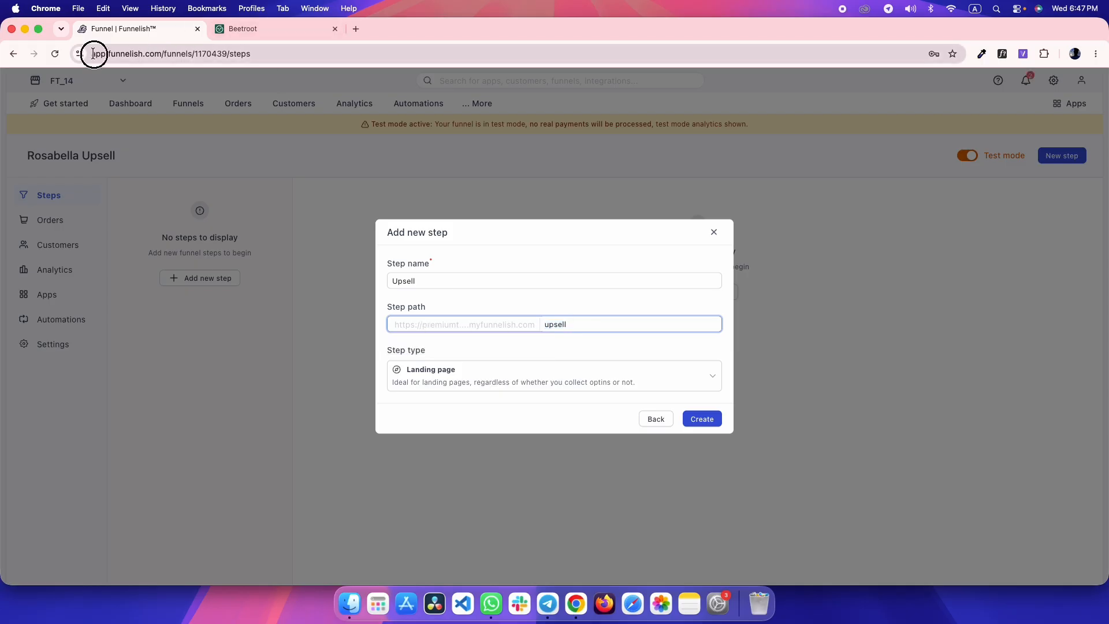
{"action": "left_click_drag", "start_coordinate": [93, 54], "coordinate": [305, 60]}
{"action": "left_click", "coordinate": [598, 326]}
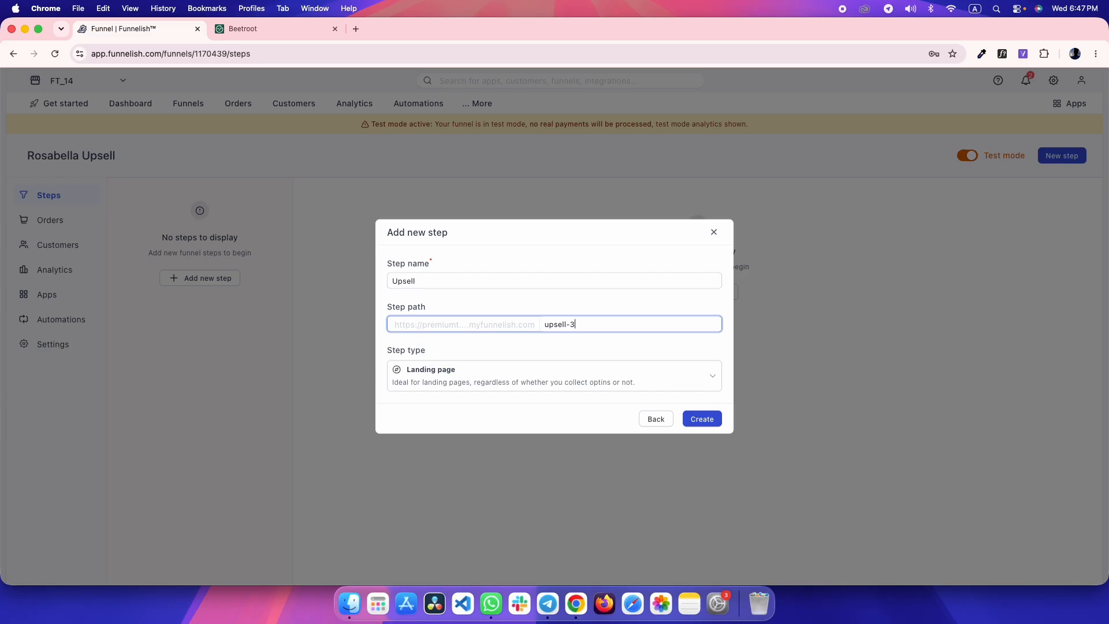
- Set the step type to Upsell and create the step
{"action": "left_click", "coordinate": [470, 371]}
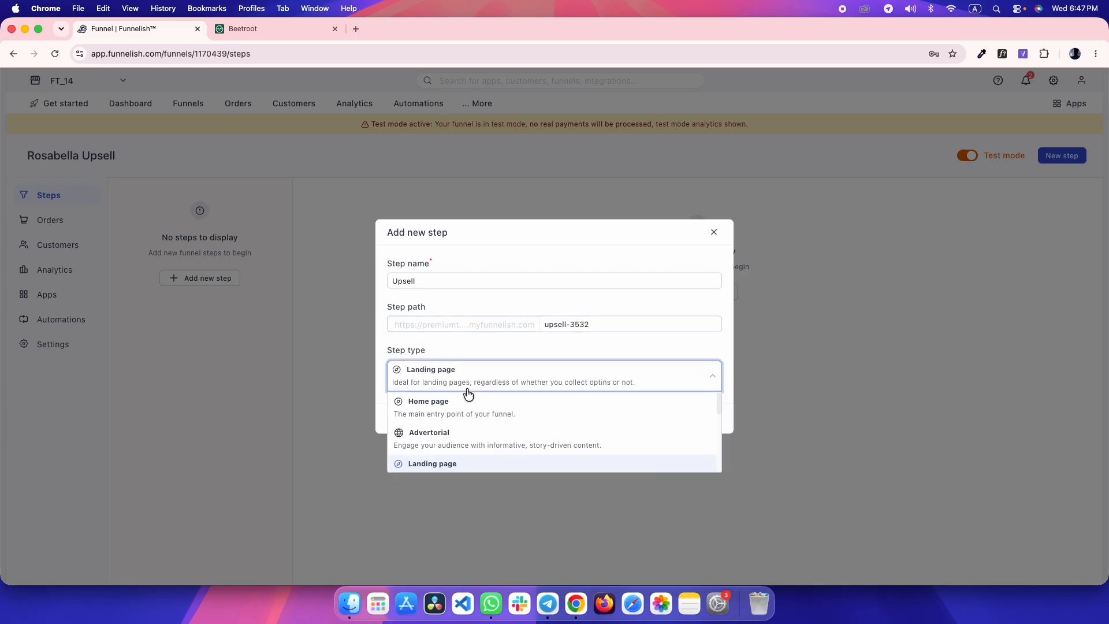
{"action": "scroll", "coordinate": [469, 426], "scroll_direction": "down", "scroll_amount": 5}
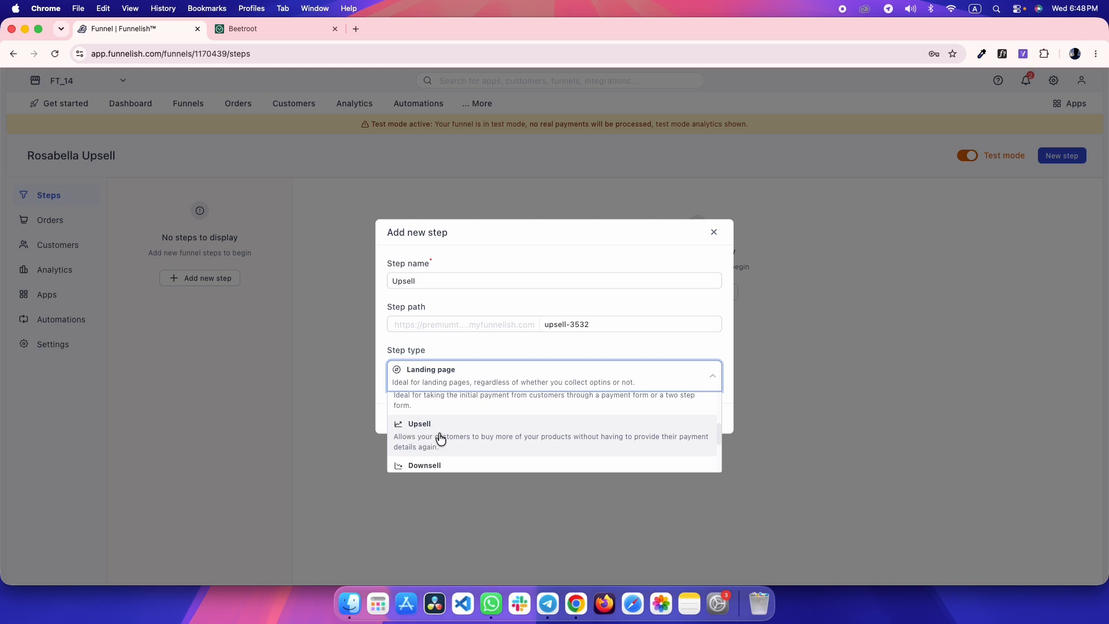
{"action": "left_click", "coordinate": [459, 440]}
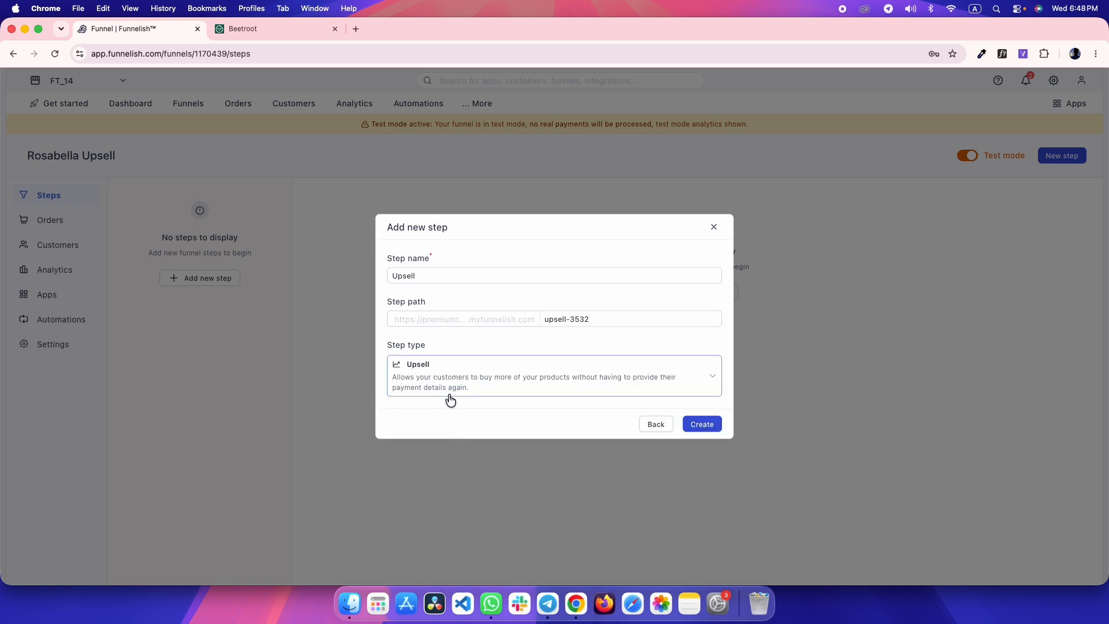
{"action": "left_click", "coordinate": [716, 431]}
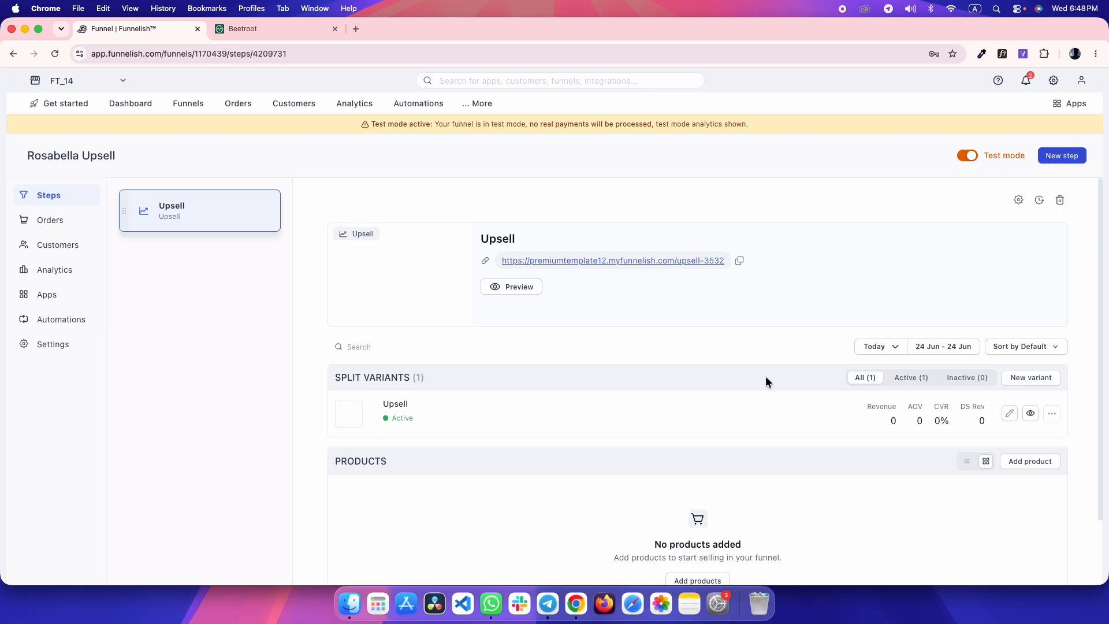
- Open the Upsell variant in the legacy editor and preview its page in a separate tab placed after the Beetroot reference
{"action": "left_click", "coordinate": [1009, 413]}
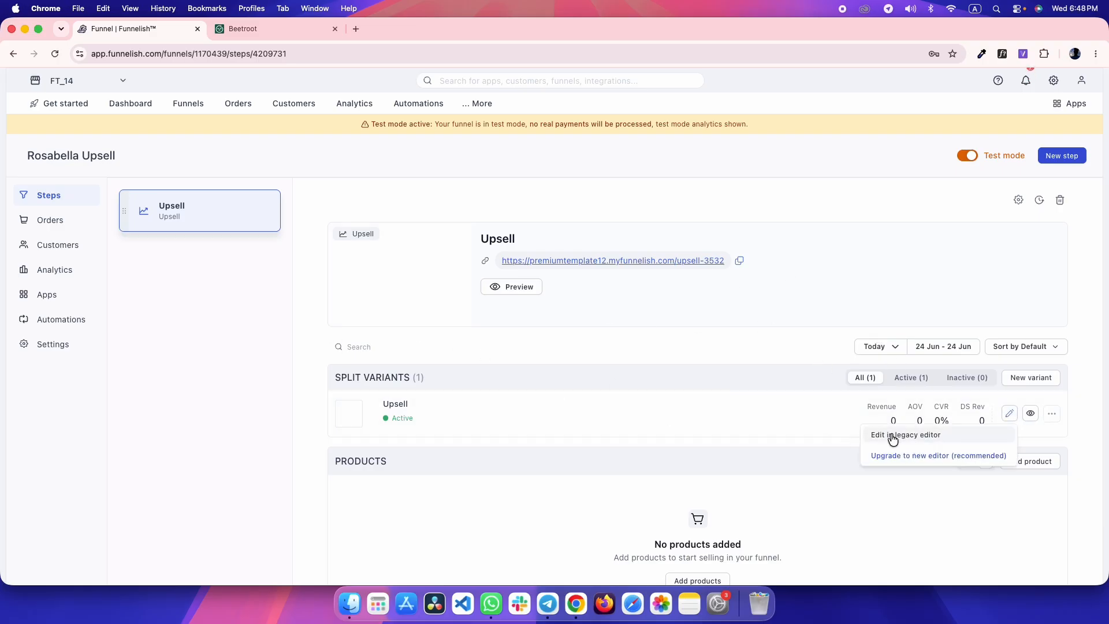
{"action": "left_click", "coordinate": [904, 438]}
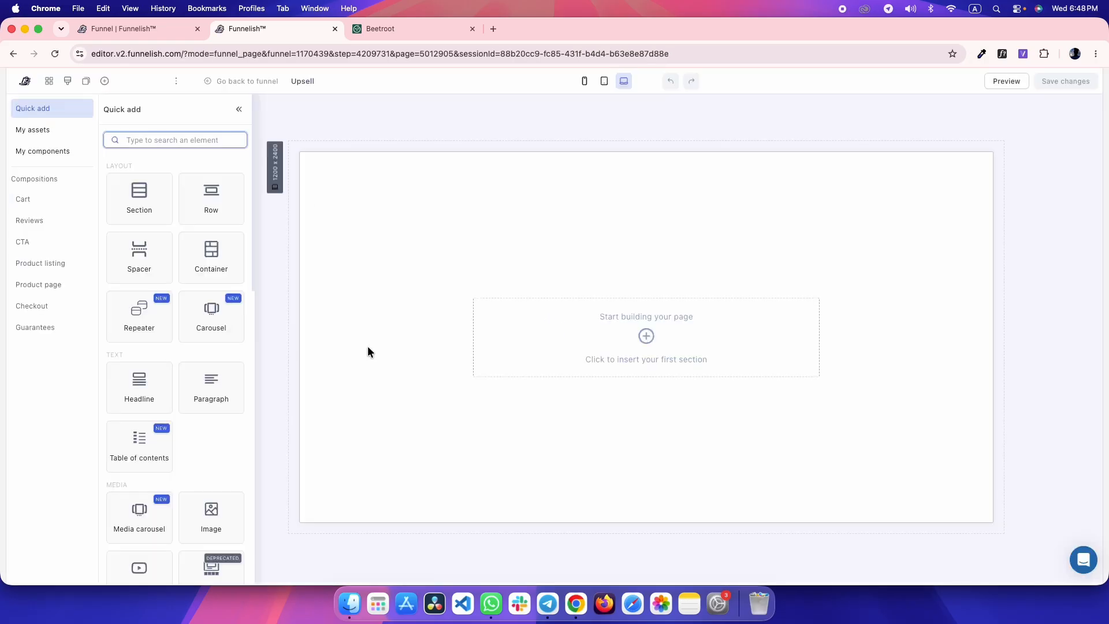
{"action": "left_click", "coordinate": [1006, 82]}
{"action": "left_click_drag", "start_coordinate": [410, 28], "coordinate": [522, 29]}
- Inspect the main heading of the Beetroot reference page to examine its font styling
{"action": "left_click", "coordinate": [412, 26]}
{"action": "right_click", "coordinate": [168, 195]}
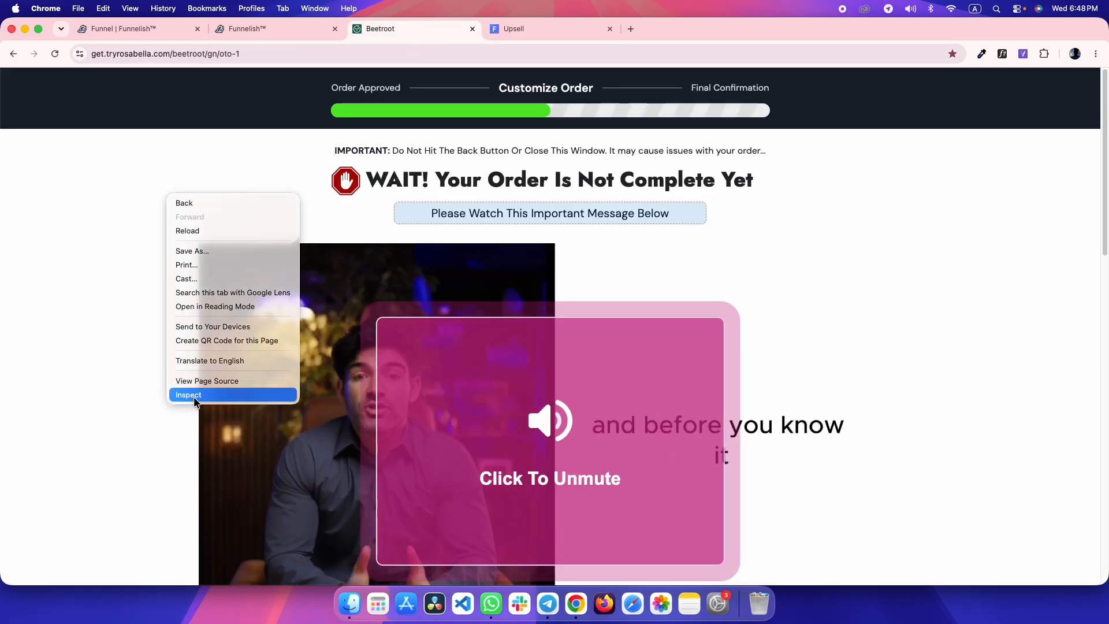
{"action": "left_click", "coordinate": [194, 398]}
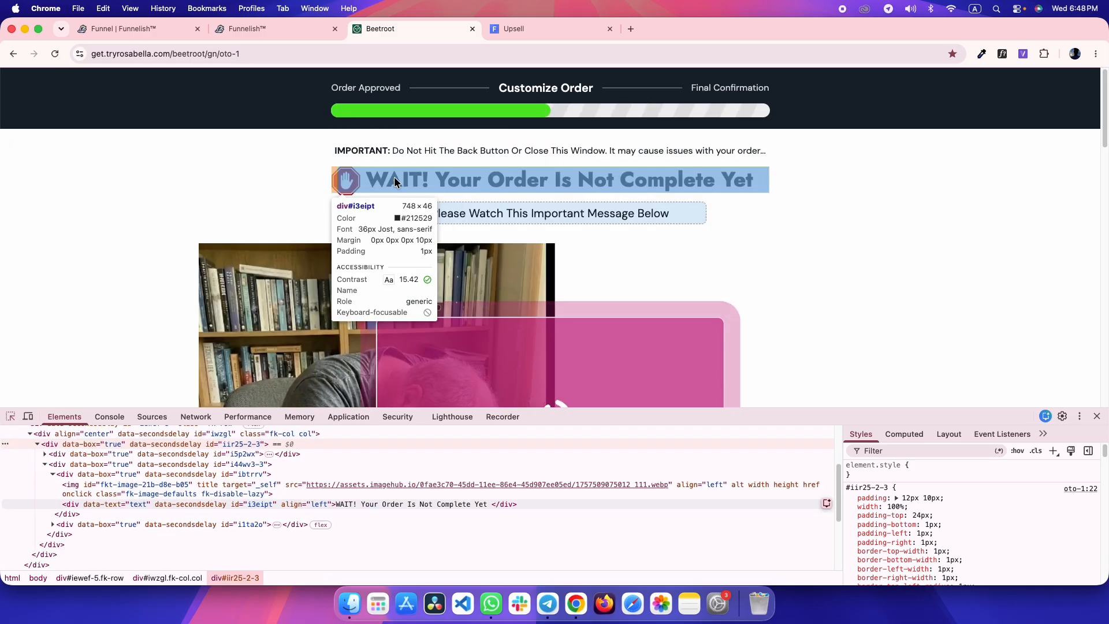
- Return to the Upsell page editor and open the font setting in the page properties for editing
{"action": "left_click", "coordinate": [271, 29]}
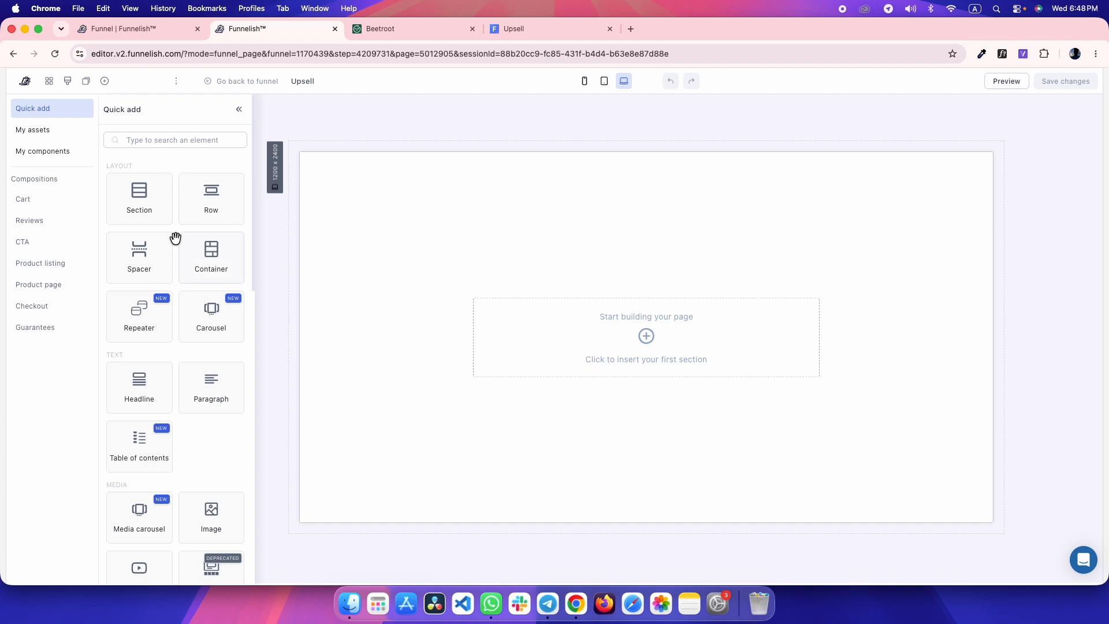
{"action": "left_click", "coordinate": [68, 81]}
{"action": "left_click", "coordinate": [52, 490]}
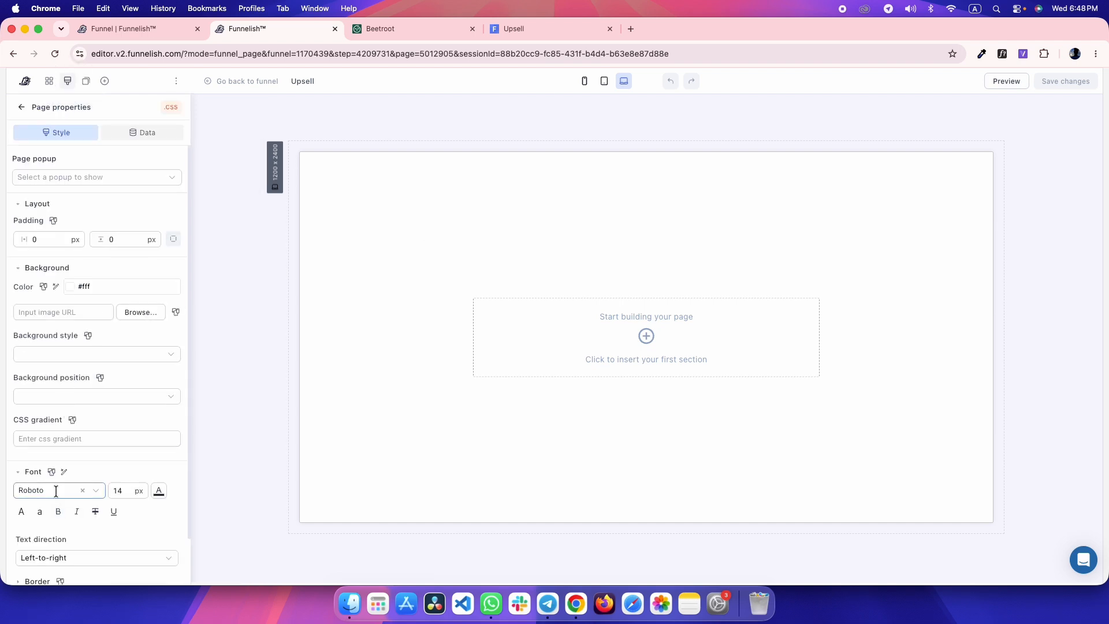
{"action": "type", "text": "t"}
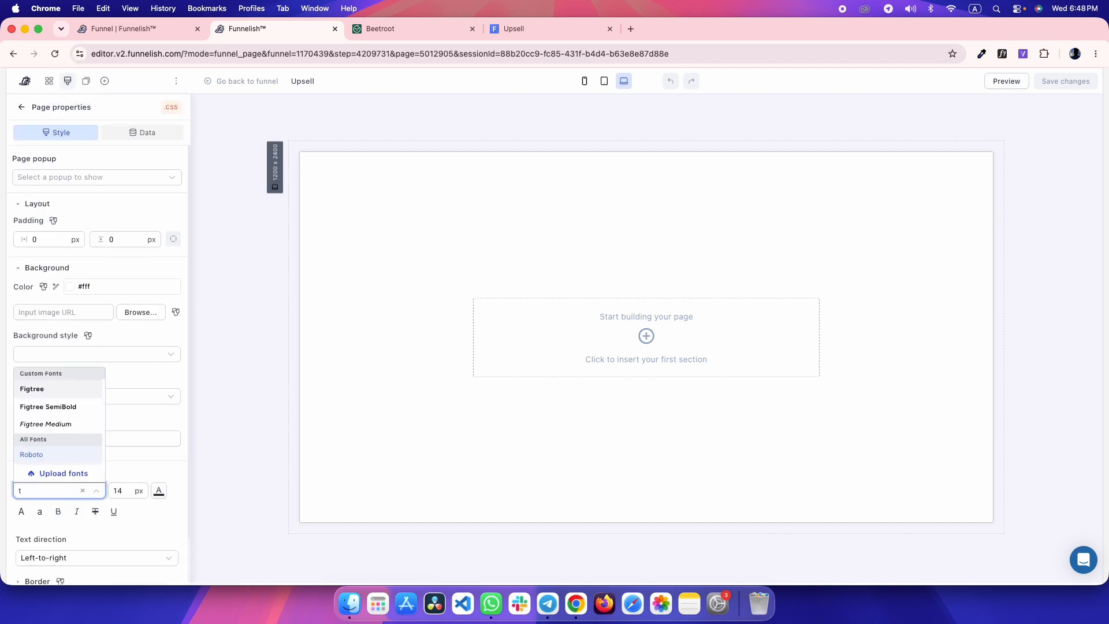
{"action": "key", "text": "BackSpace"}
{"action": "type", "text": "jo"}
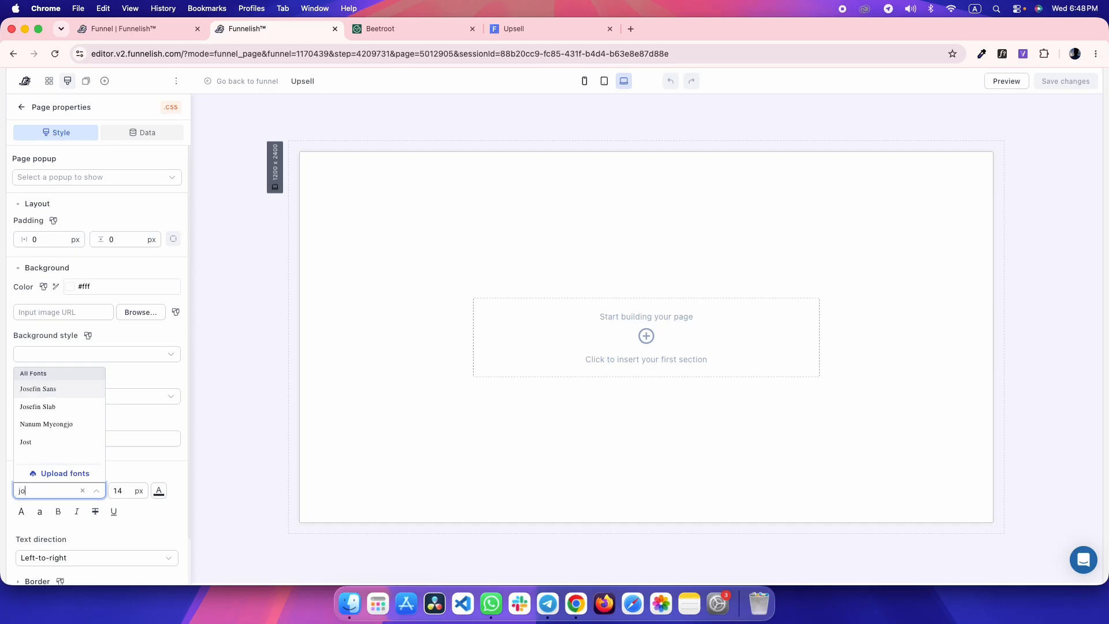
{"action": "type", "text": "s"}
{"action": "key", "text": "BackSpace"}
{"action": "key", "text": "BackSpace"}
{"action": "key", "text": "BackSpace"}
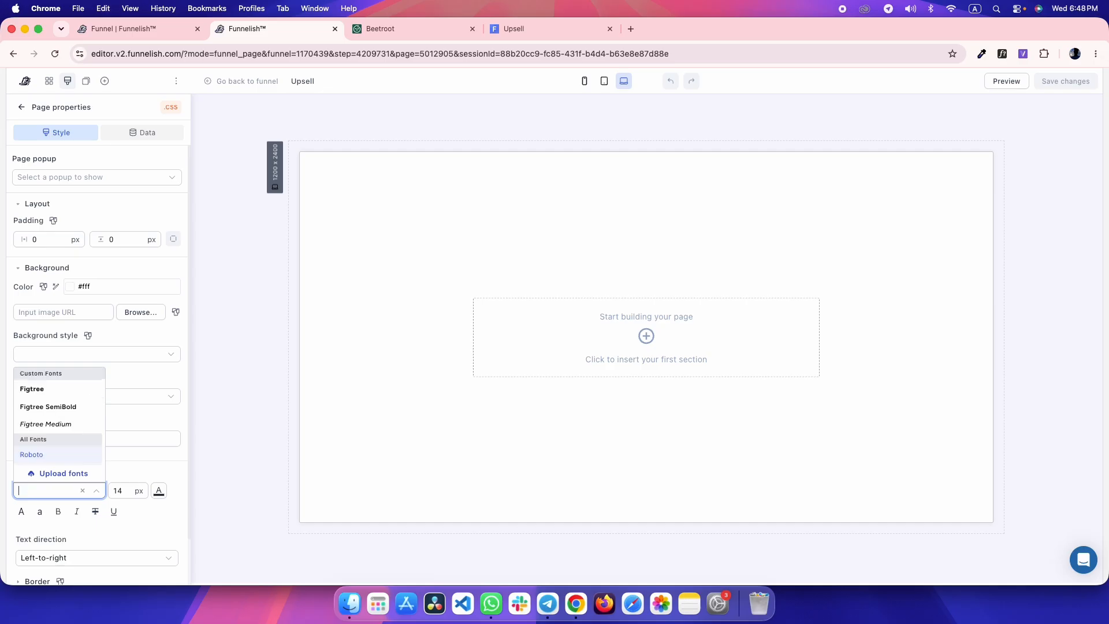
- Inspect the package section and main heading of the Beetroot reference page to compare their fonts
{"action": "key", "text": "ctrl+Tab"}
{"action": "scroll", "coordinate": [502, 192], "scroll_direction": "down", "scroll_amount": 10}
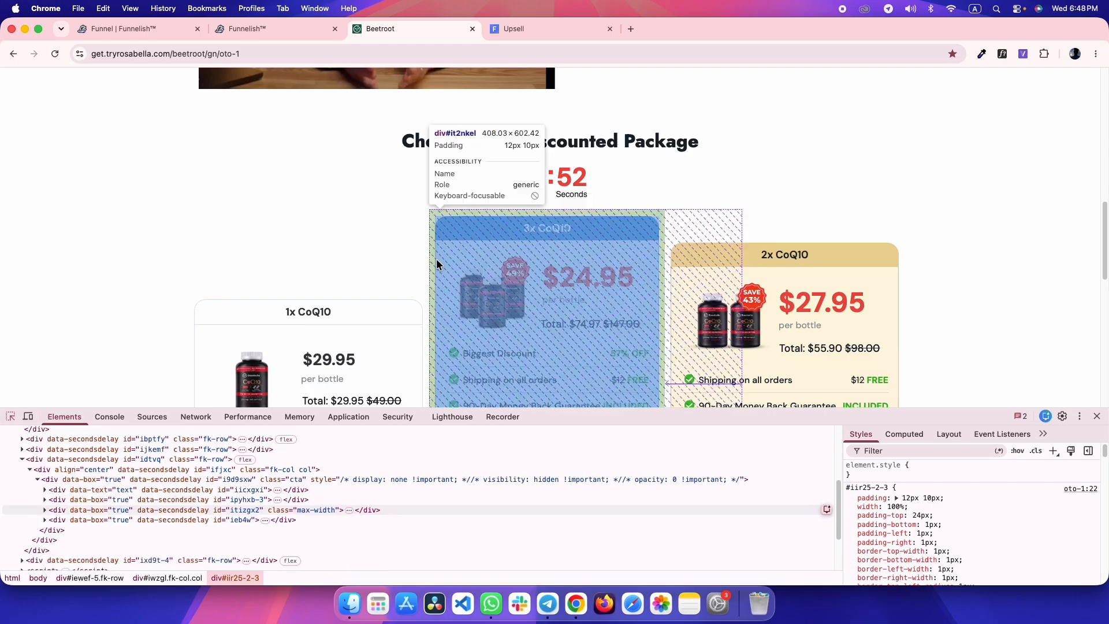
{"action": "scroll", "coordinate": [311, 313], "scroll_direction": "down", "scroll_amount": 1}
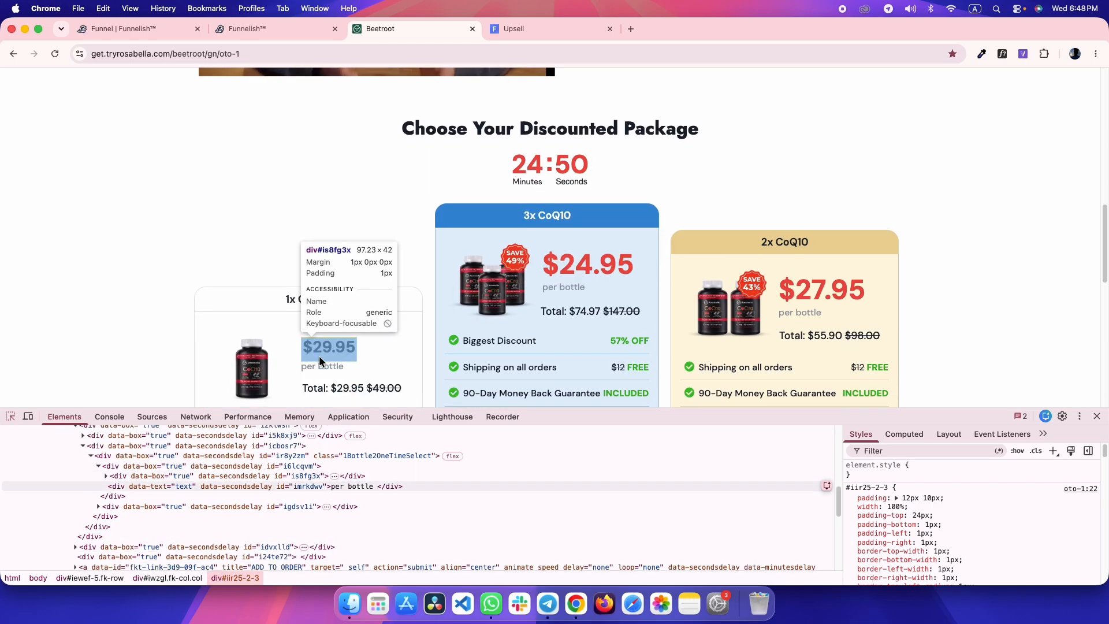
{"action": "scroll", "coordinate": [320, 377], "scroll_direction": "up", "scroll_amount": 15}
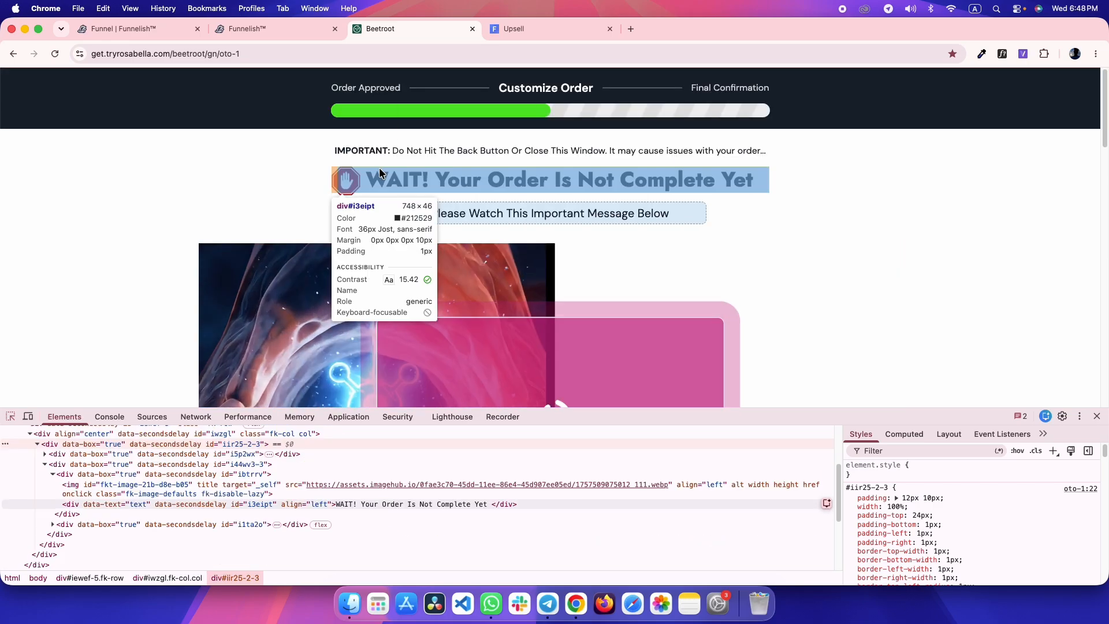
- Return to the Upsell page editor and set the page font to DM Sans
{"action": "key", "text": "ctrl+shift+Tab"}
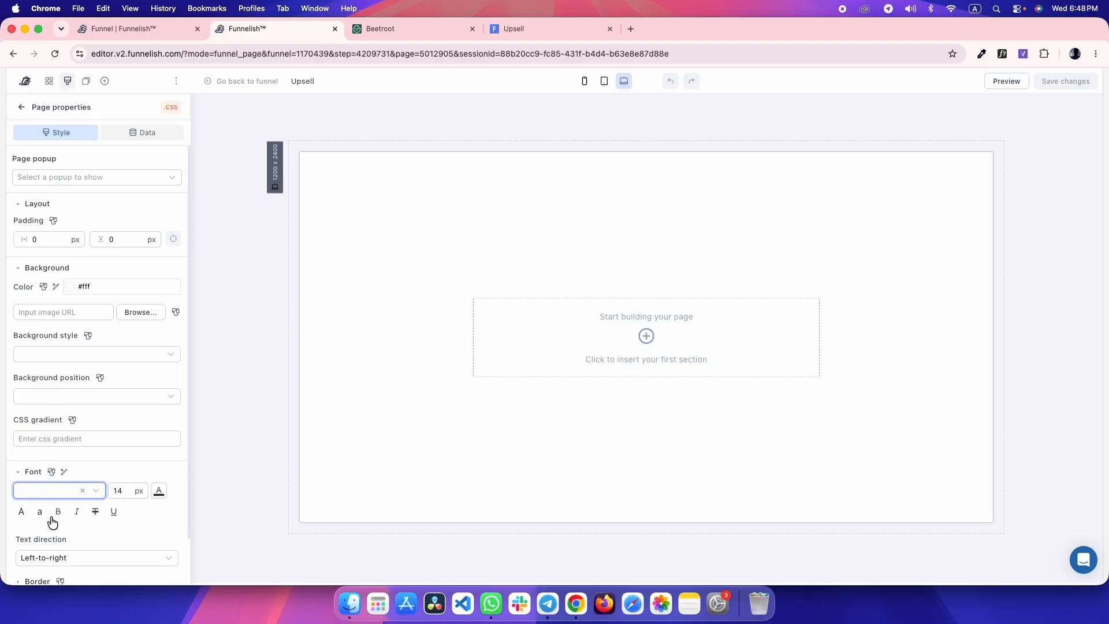
{"action": "type", "text": "dm"}
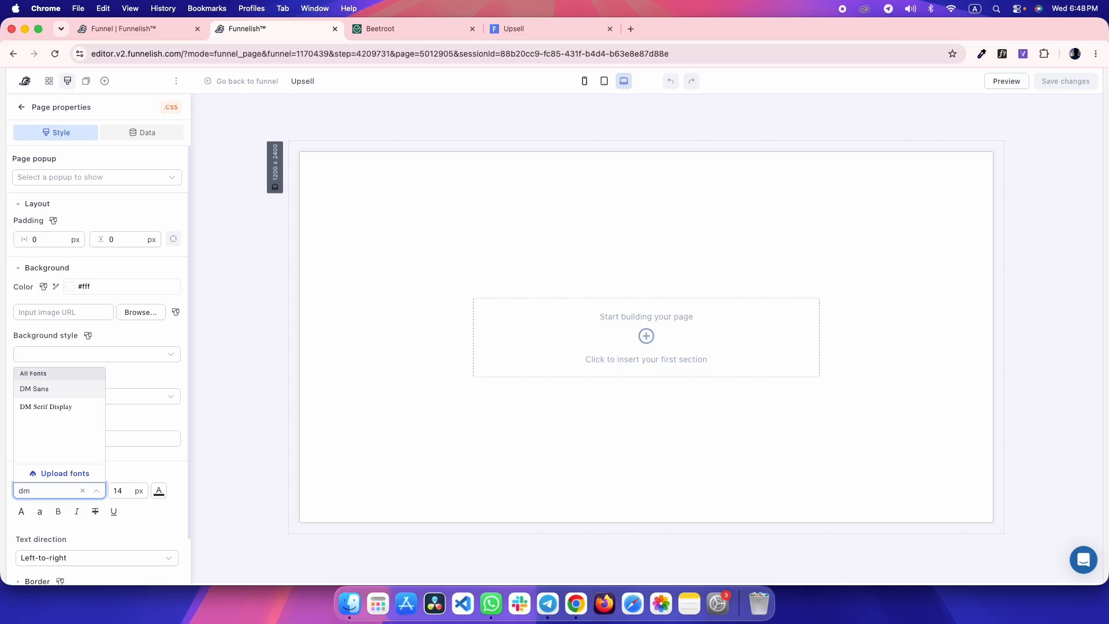
{"action": "left_click", "coordinate": [65, 388]}
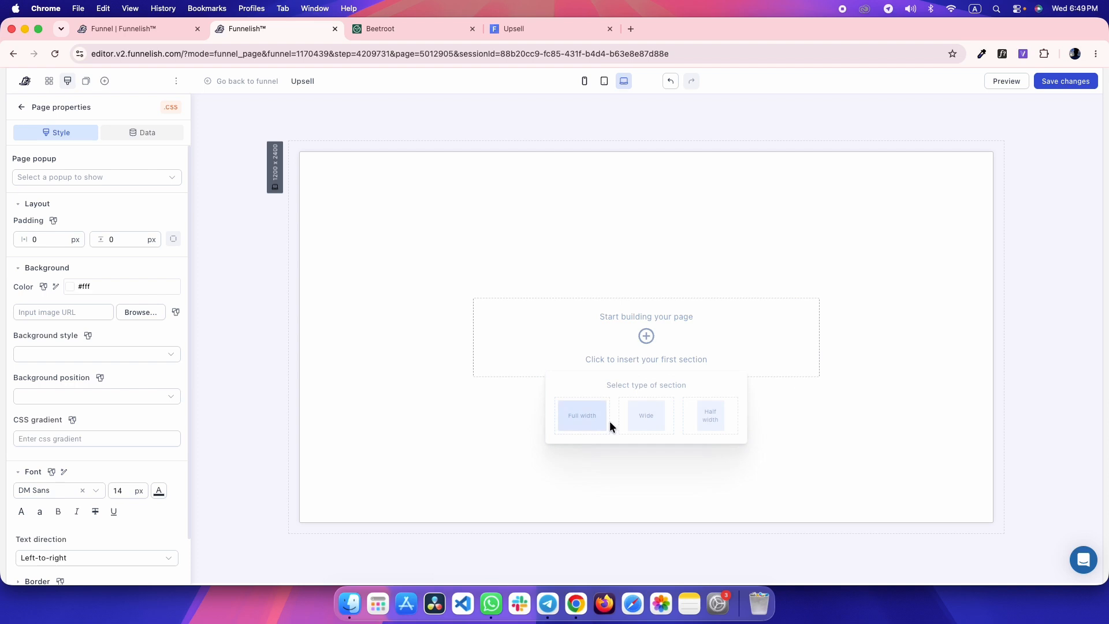
- Insert a full-width section as the page's first section and switch to the Beetroot reference page
{"action": "left_click", "coordinate": [577, 426]}
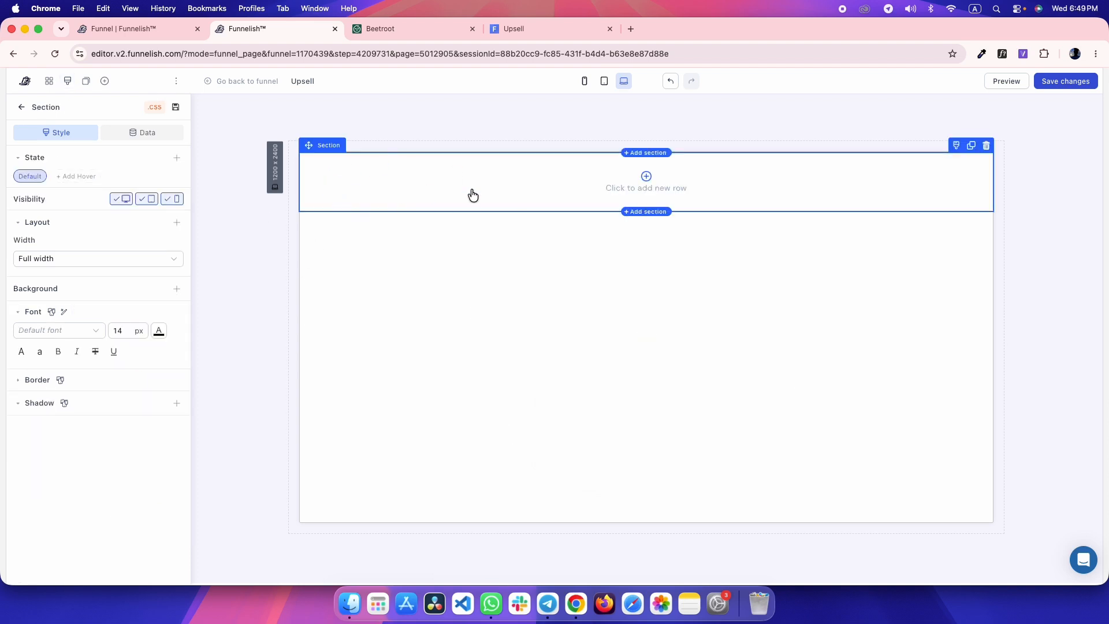
{"action": "key", "text": "ctrl+Tab"}
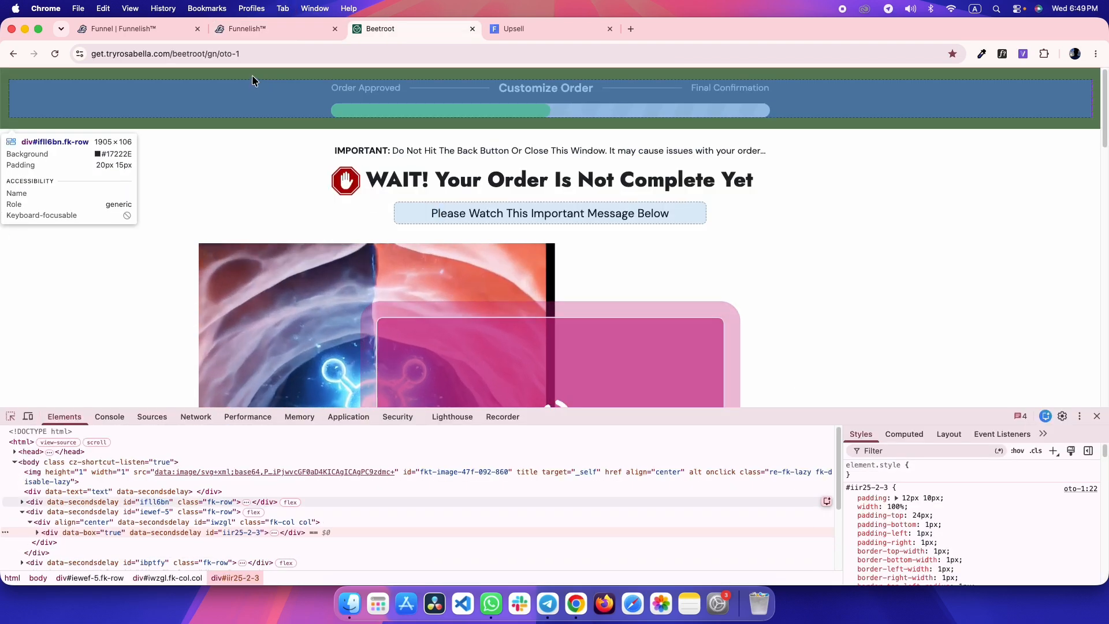
- Inspect the dark header row of the Beetroot reference page, copy its background colour #17222E and view its computed padding
{"action": "left_click", "coordinate": [252, 81]}
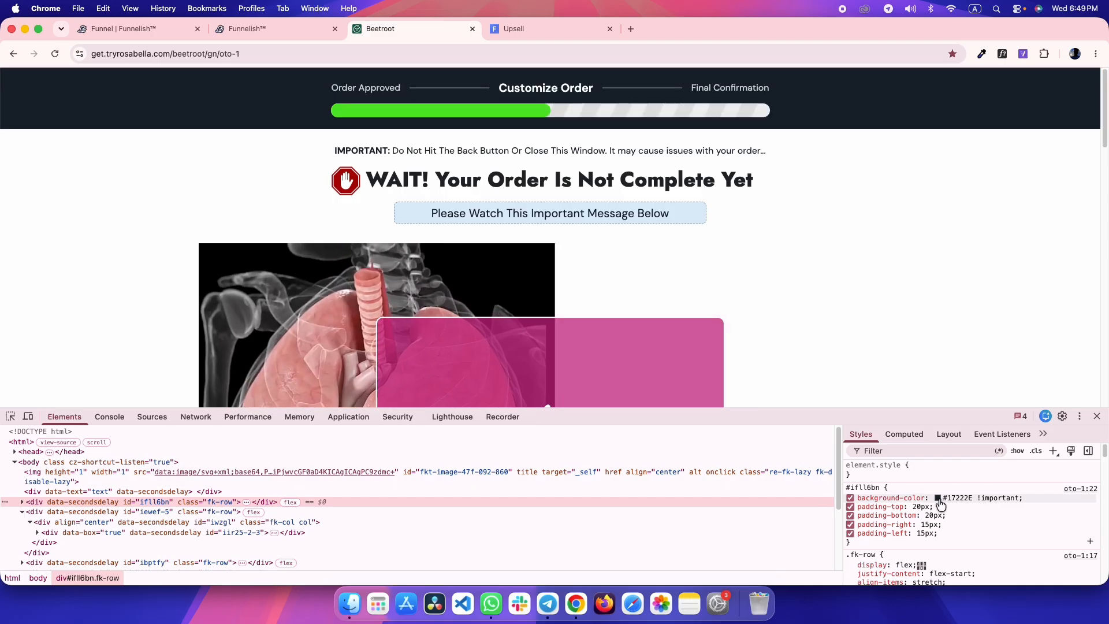
{"action": "left_click", "coordinate": [946, 498]}
{"action": "double_click", "coordinate": [946, 497]}
{"action": "key", "text": "super+c"}
{"action": "left_click", "coordinate": [903, 435]}
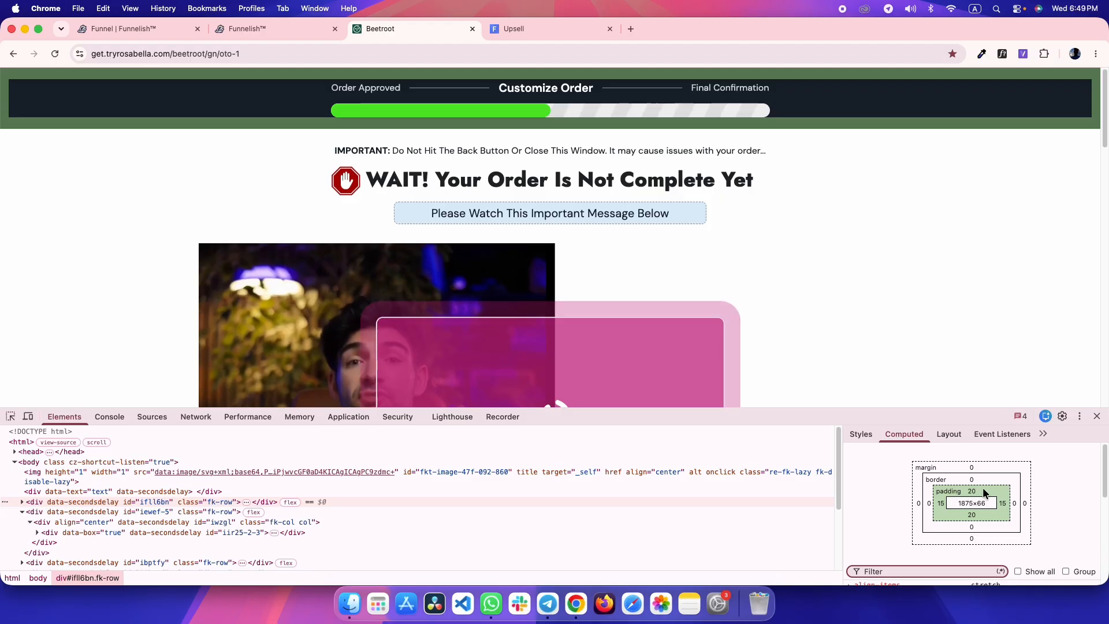
- Return to the Upsell page editor and set the section's padding to 15 px horizontal and 20 px vertical
{"action": "key", "text": "ctrl+shift+Tab"}
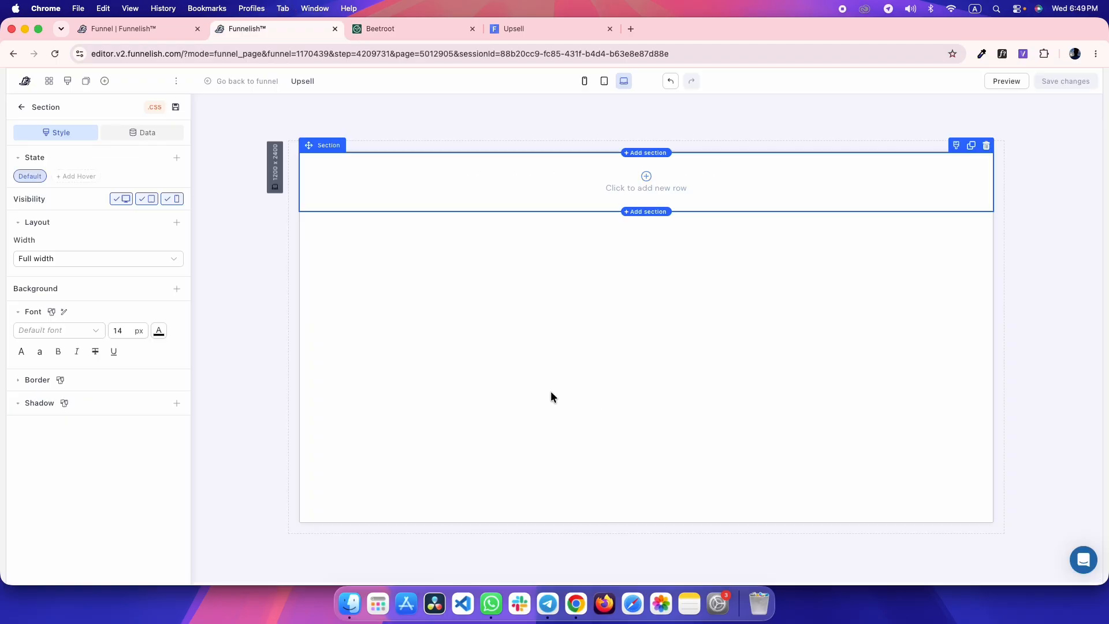
{"action": "left_click", "coordinate": [157, 266]}
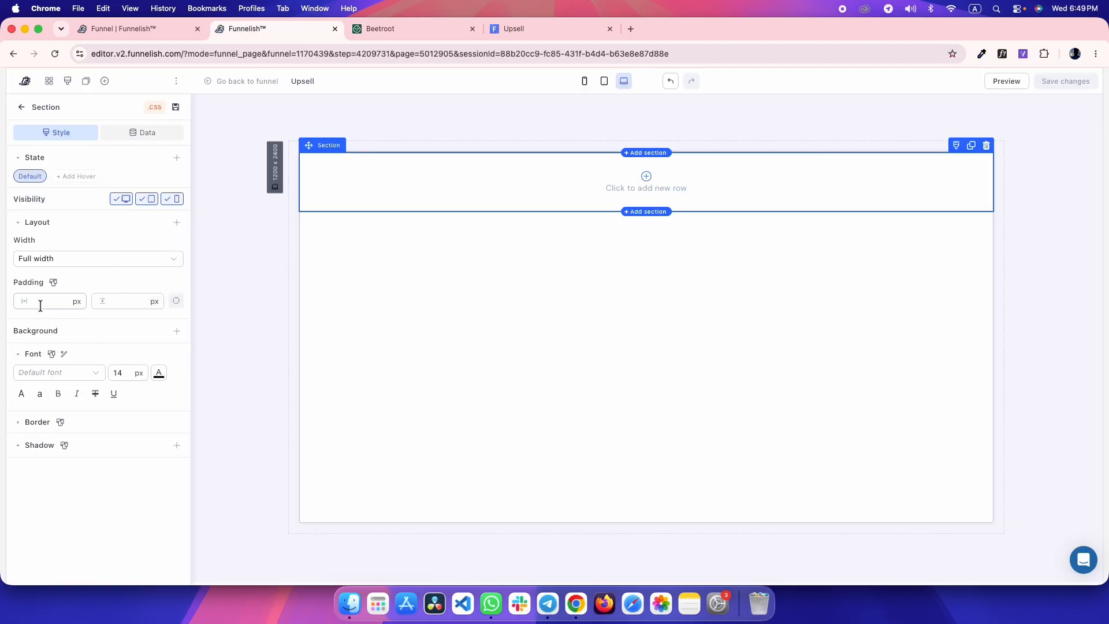
{"action": "type", "text": "1520"}
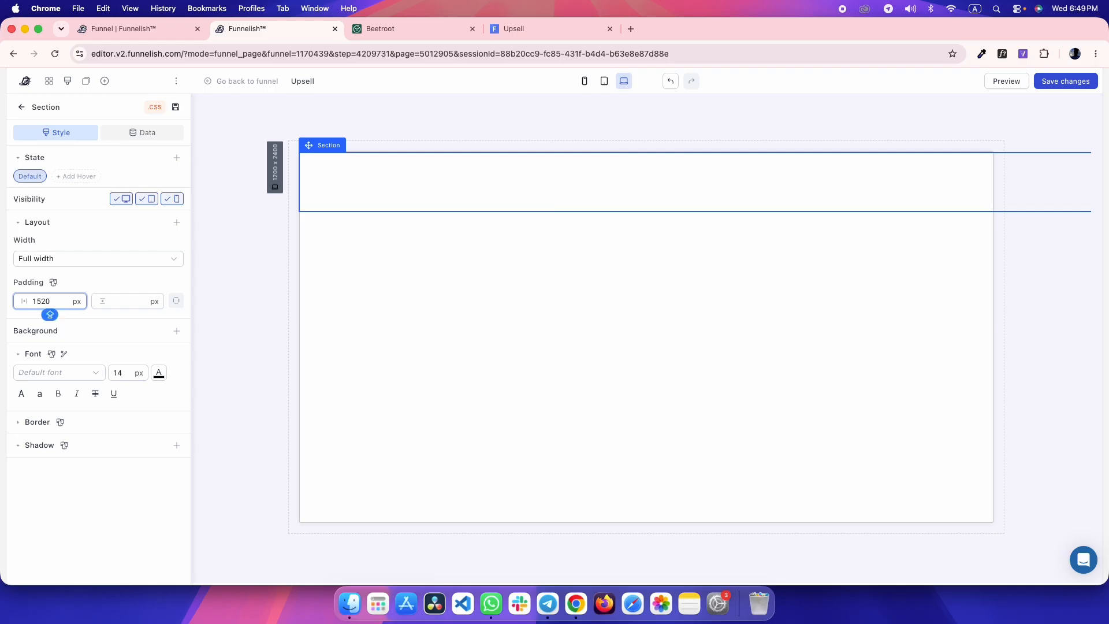
{"action": "key", "text": "super+Tab"}
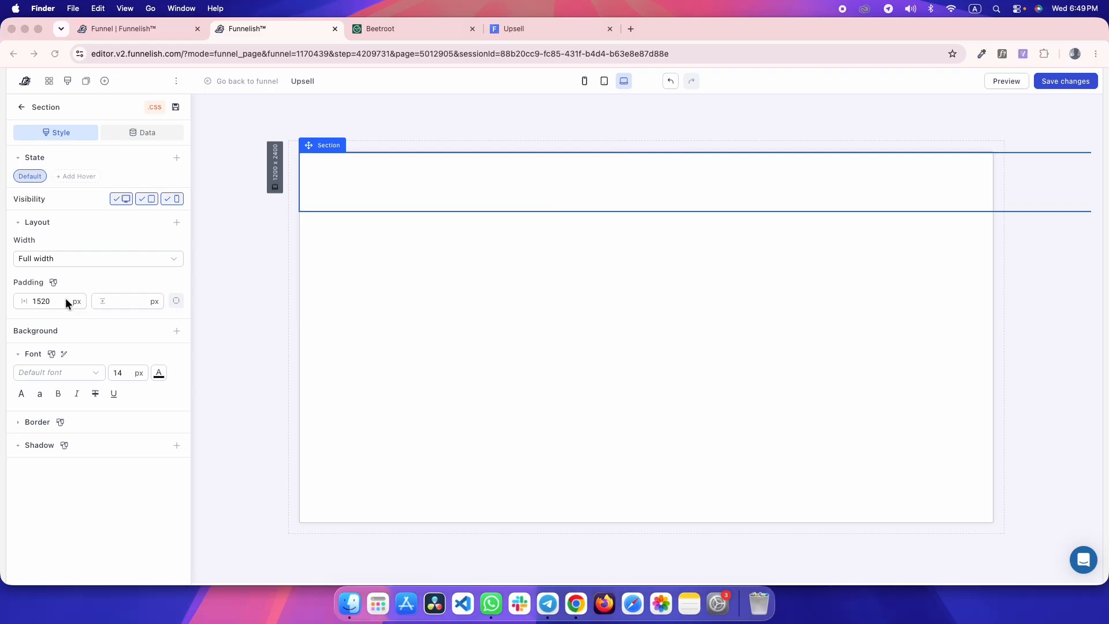
{"action": "left_click", "coordinate": [66, 299]}
{"action": "type", "text": "15"}
{"action": "key", "text": "Tab"}
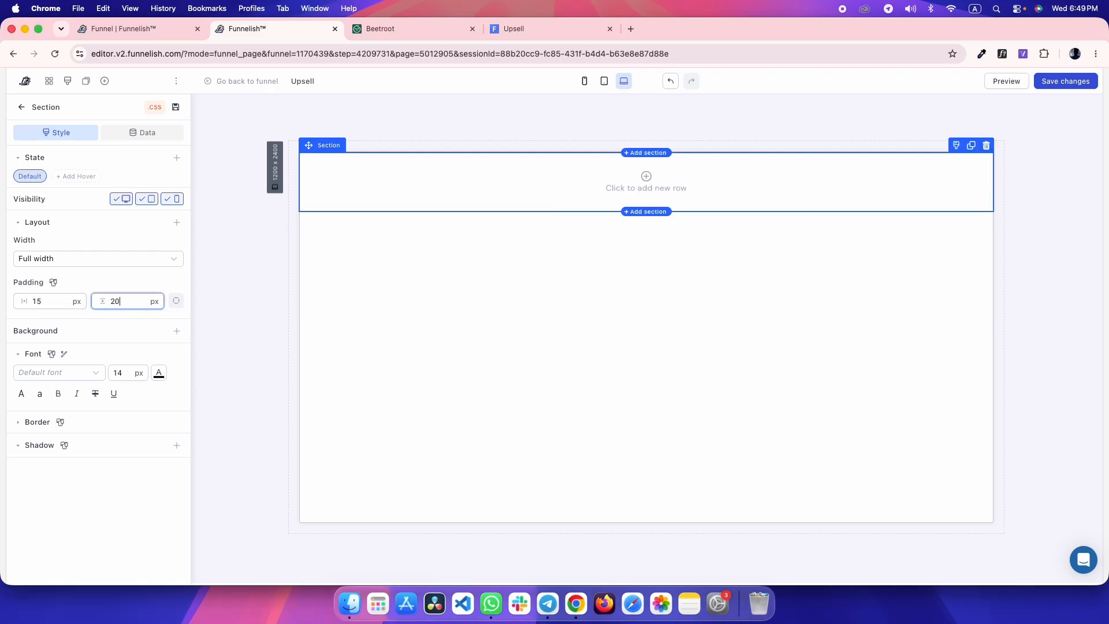
{"action": "left_click", "coordinate": [62, 483]}
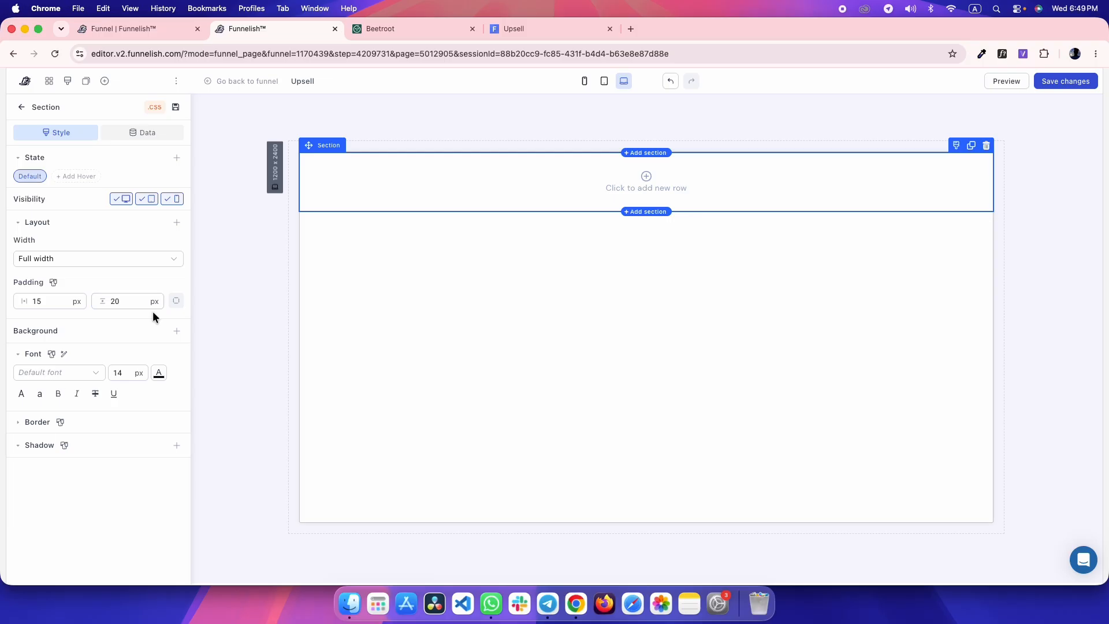
- Give the section a background colour of #17222E and save the page
{"action": "left_click", "coordinate": [177, 331]}
{"action": "left_click", "coordinate": [138, 378]}
{"action": "left_click", "coordinate": [109, 346]}
{"action": "left_click", "coordinate": [141, 350]}
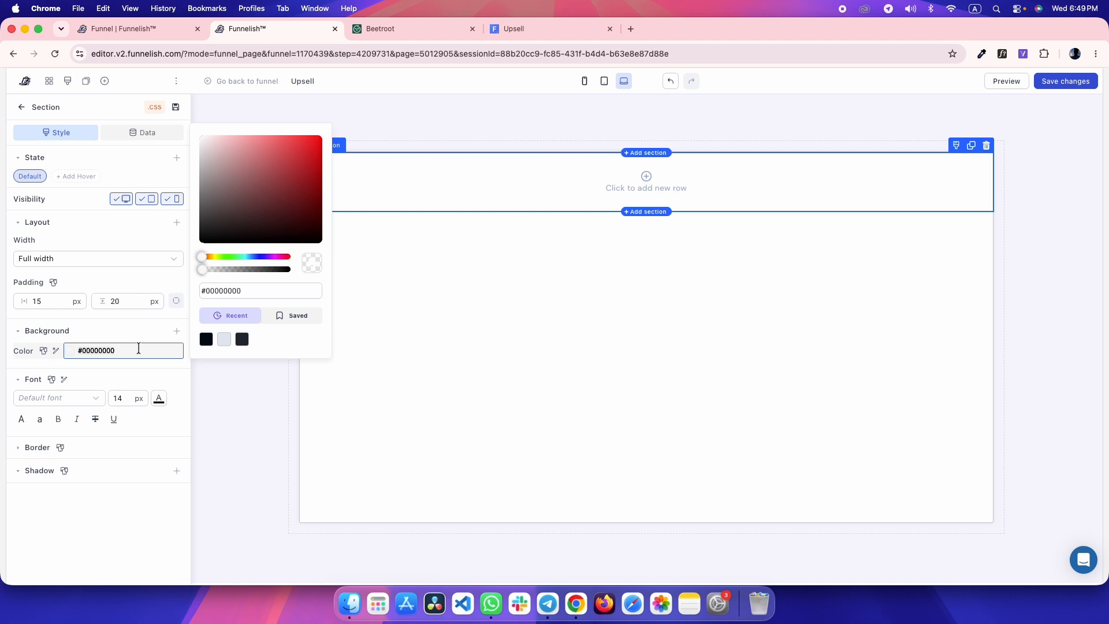
{"action": "key", "text": "super+a"}
{"action": "key", "text": "super+v"}
{"action": "left_click", "coordinate": [286, 428]}
{"action": "key", "text": "super+s"}
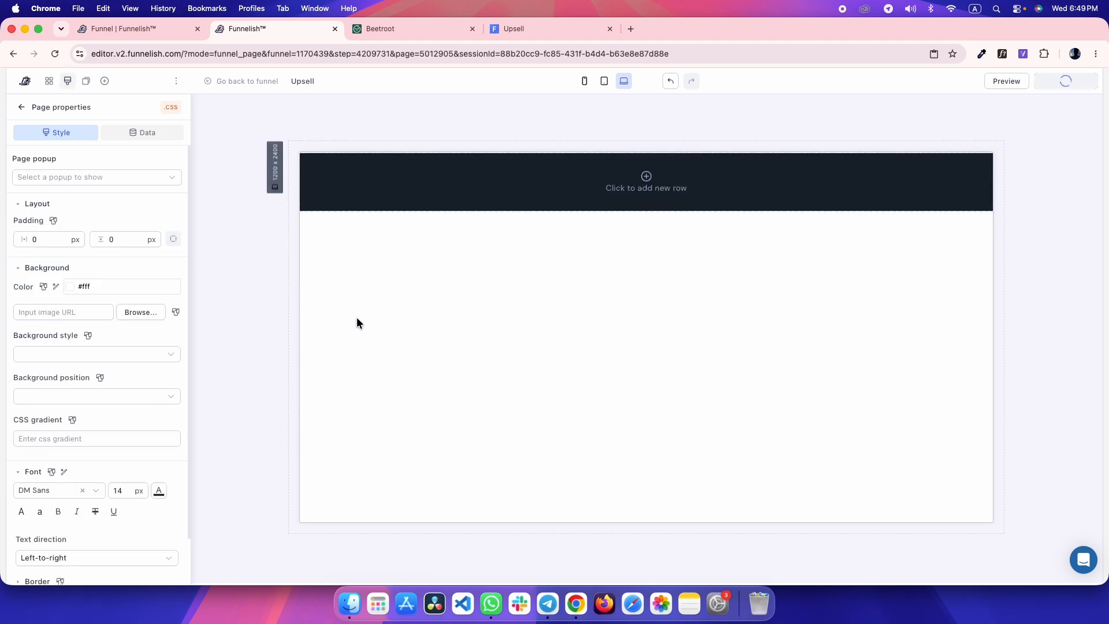
- Switch to the Beetroot reference page and inspect the size and padding of the header's progress label container
{"action": "key", "text": "ctrl+Tab"}
{"action": "left_click", "coordinate": [10, 416]}
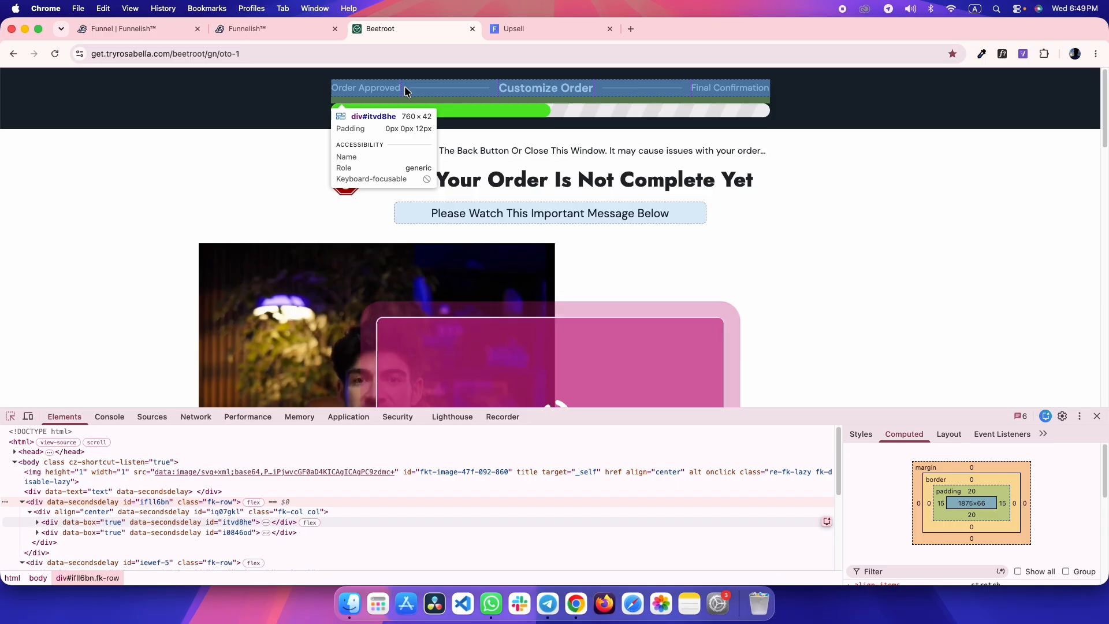
{"action": "left_click", "coordinate": [405, 86]}
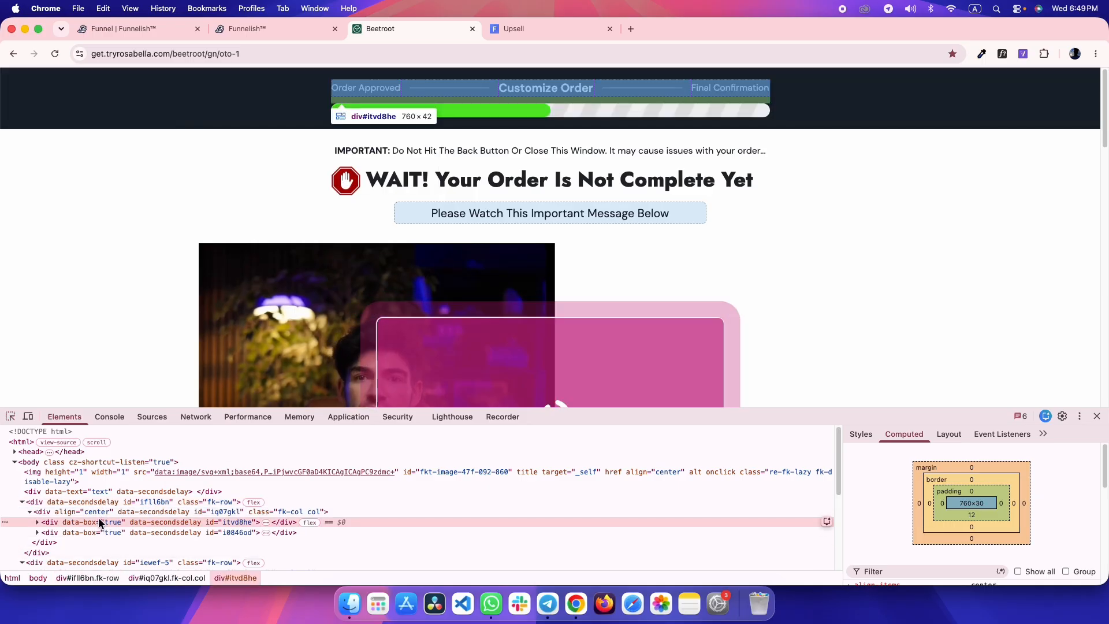
- Return to the Upsell page editor and insert a one-column row in the dark section
{"action": "key", "text": "ctrl+shift+Tab"}
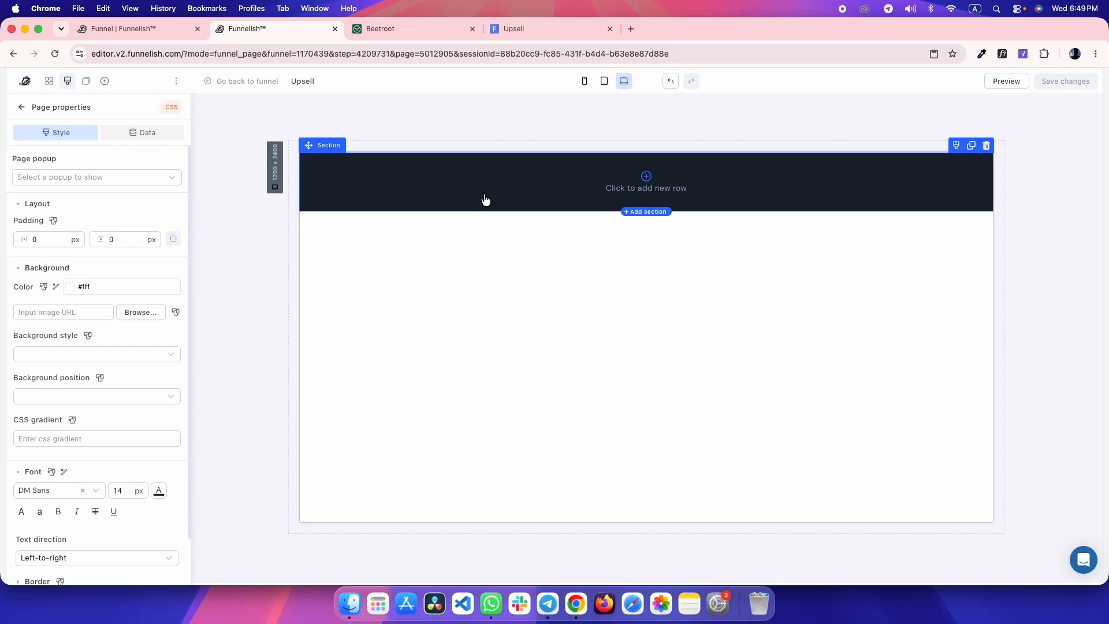
{"action": "left_click", "coordinate": [486, 195]}
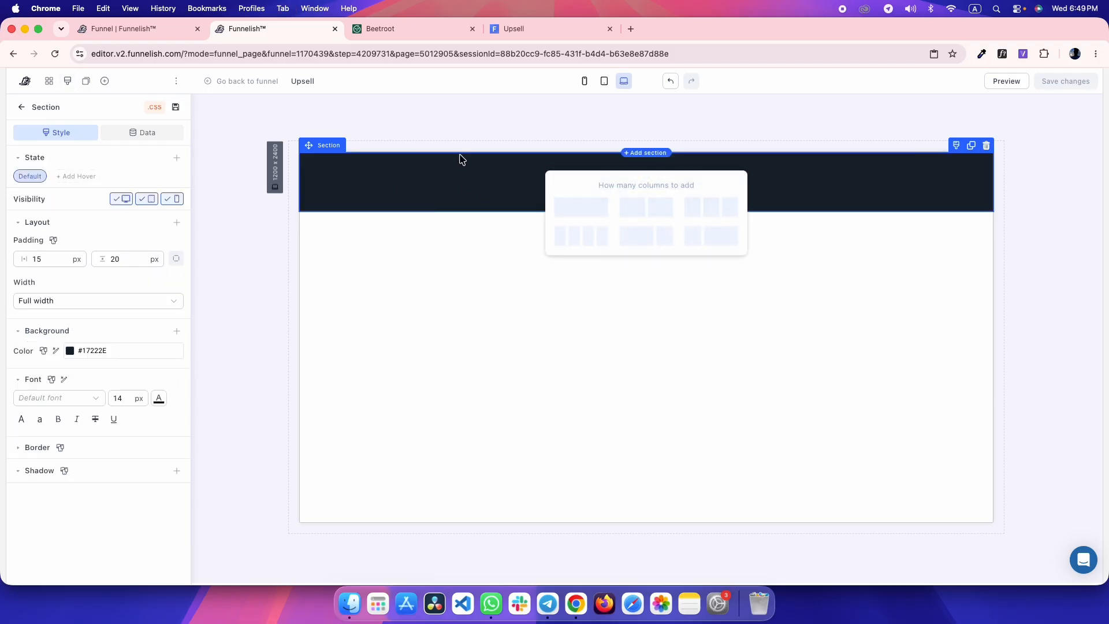
{"action": "left_click", "coordinate": [585, 211]}
{"action": "key", "text": "ctrl+Tab"}
{"action": "key", "text": "ctrl+shift+Tab"}
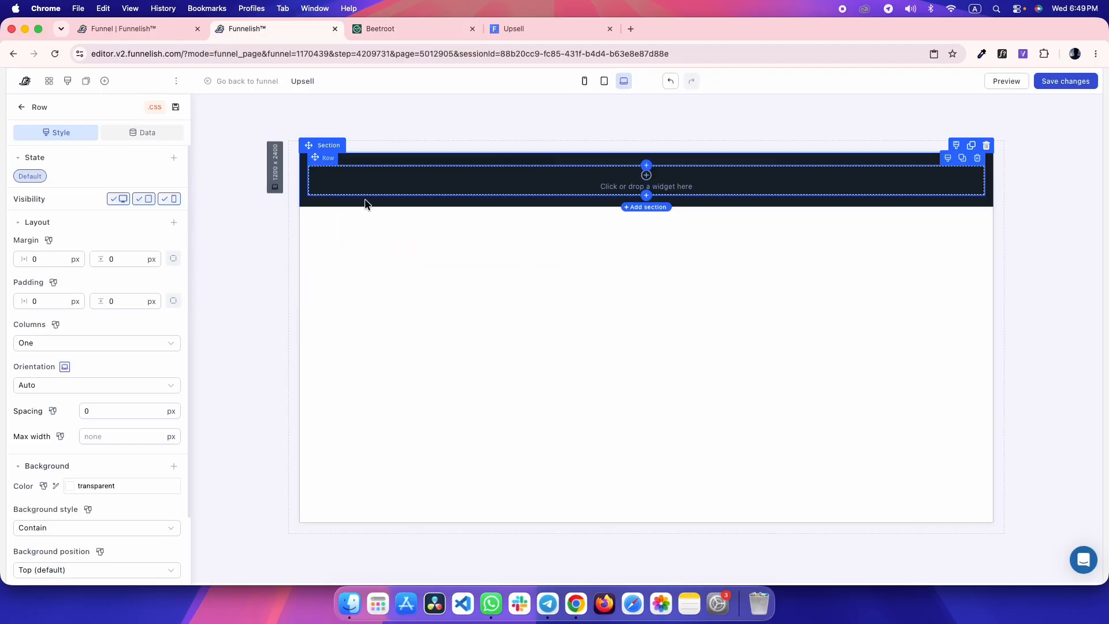
- Insert a Container into the new row with its top margin set to 0 px
{"action": "left_click", "coordinate": [467, 181]}
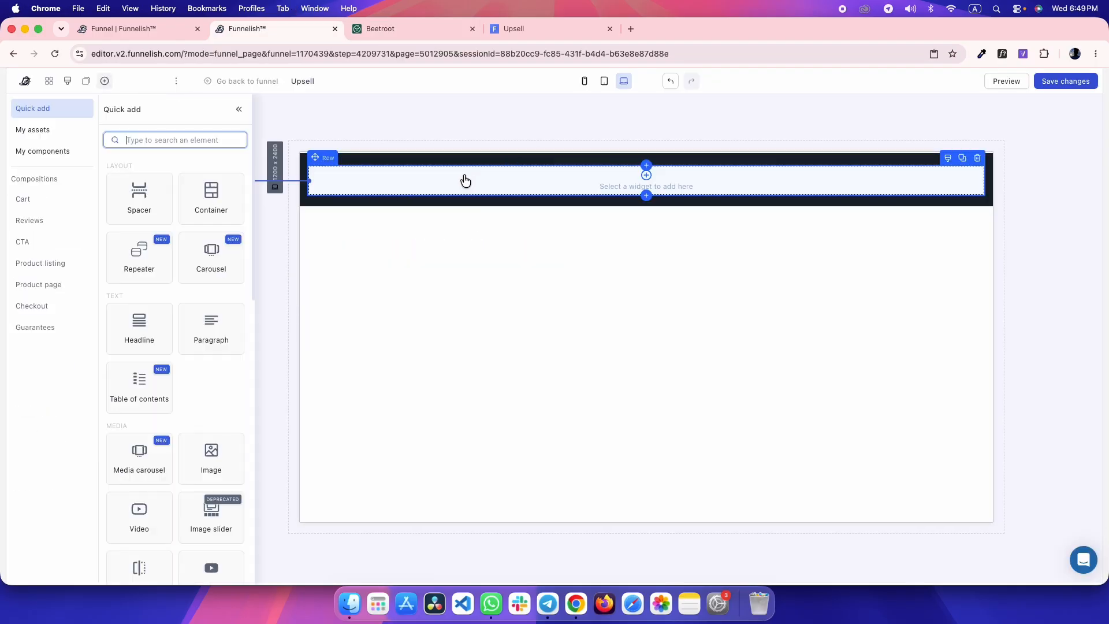
{"action": "left_click", "coordinate": [211, 203]}
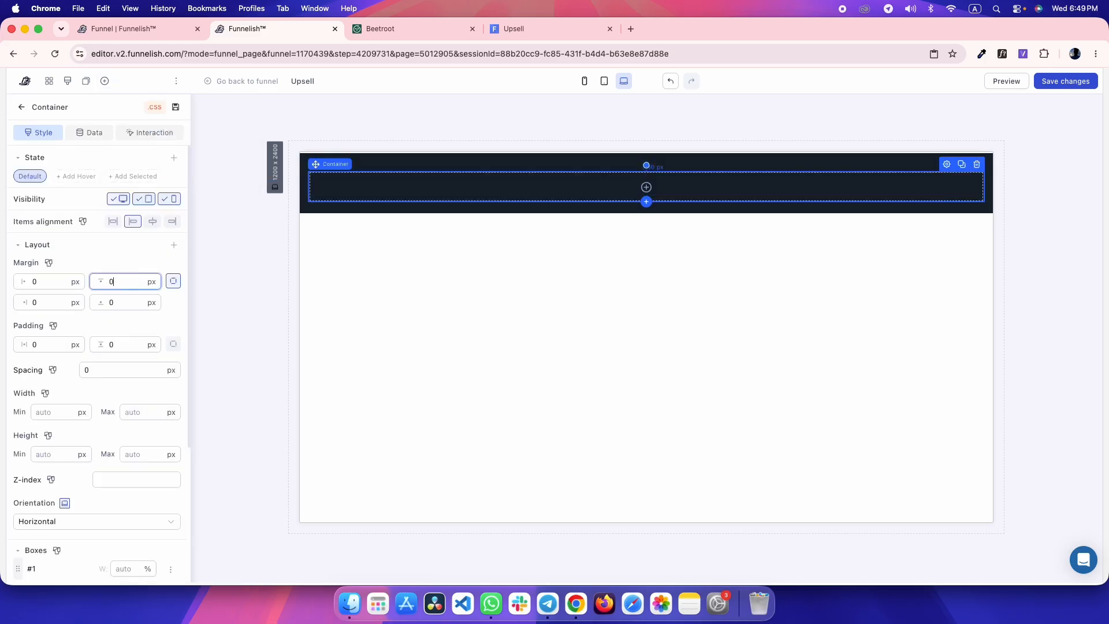
{"action": "key", "text": "ctrl+Tab"}
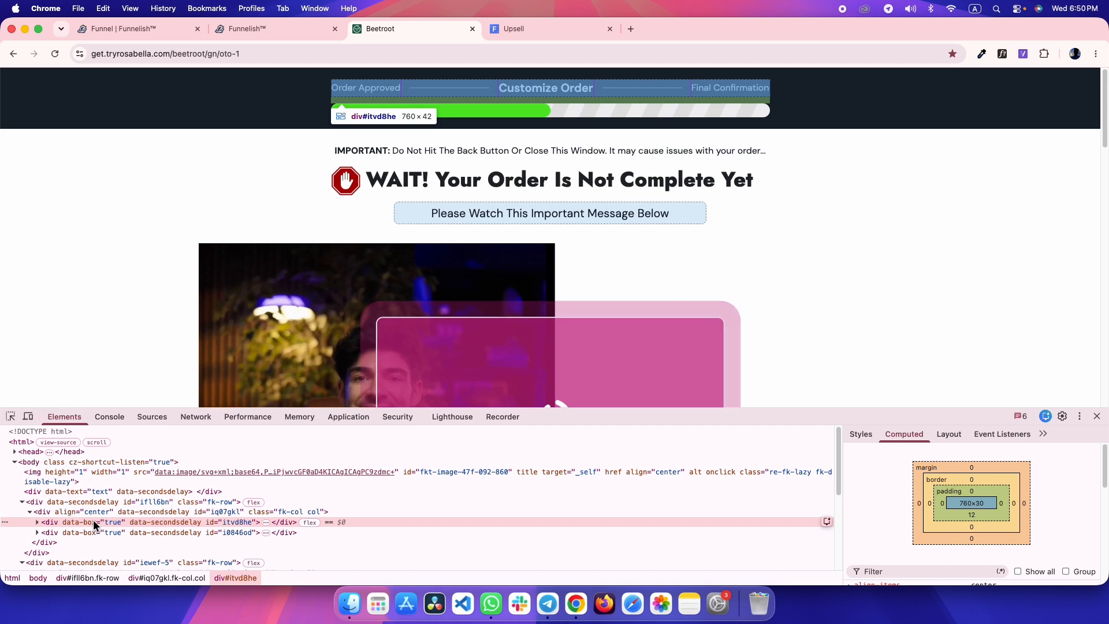
{"action": "key", "text": "ctrl+shift+Tab"}
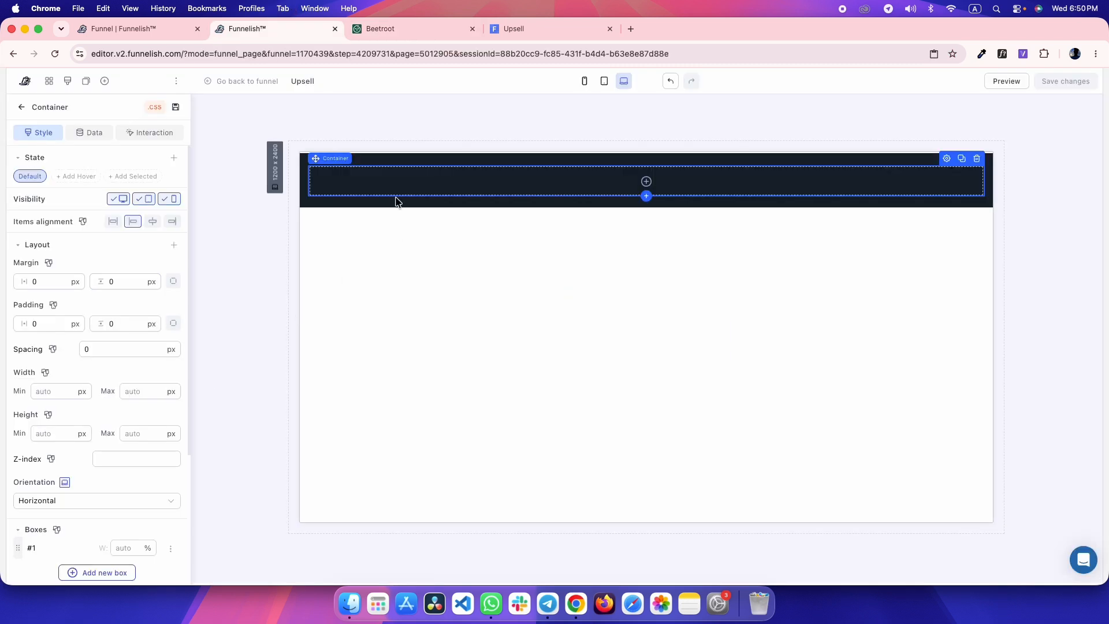
- Set the row's max width to 760 px and save the page
{"action": "left_click", "coordinate": [357, 162]}
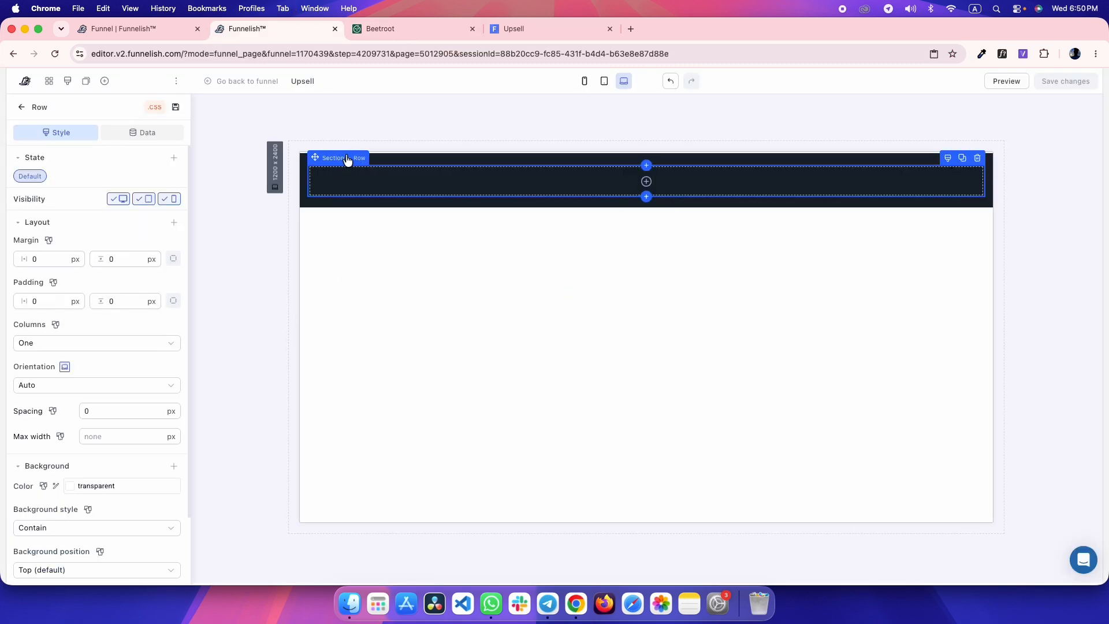
{"action": "left_click", "coordinate": [141, 437]}
{"action": "type", "text": "760"}
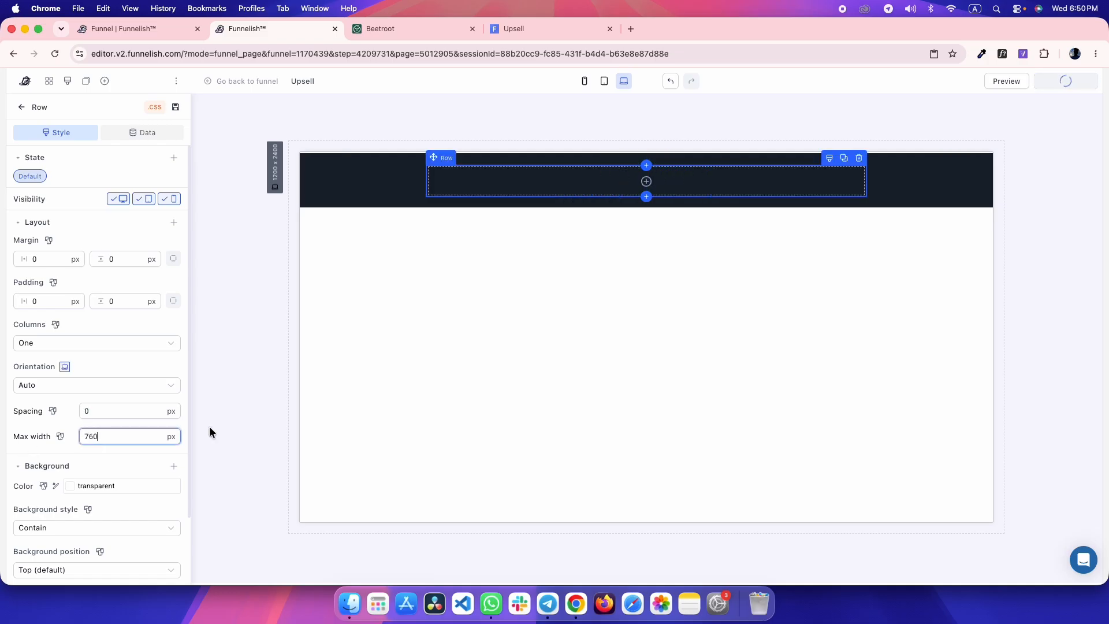
{"action": "key", "text": "ctrl+Tab"}
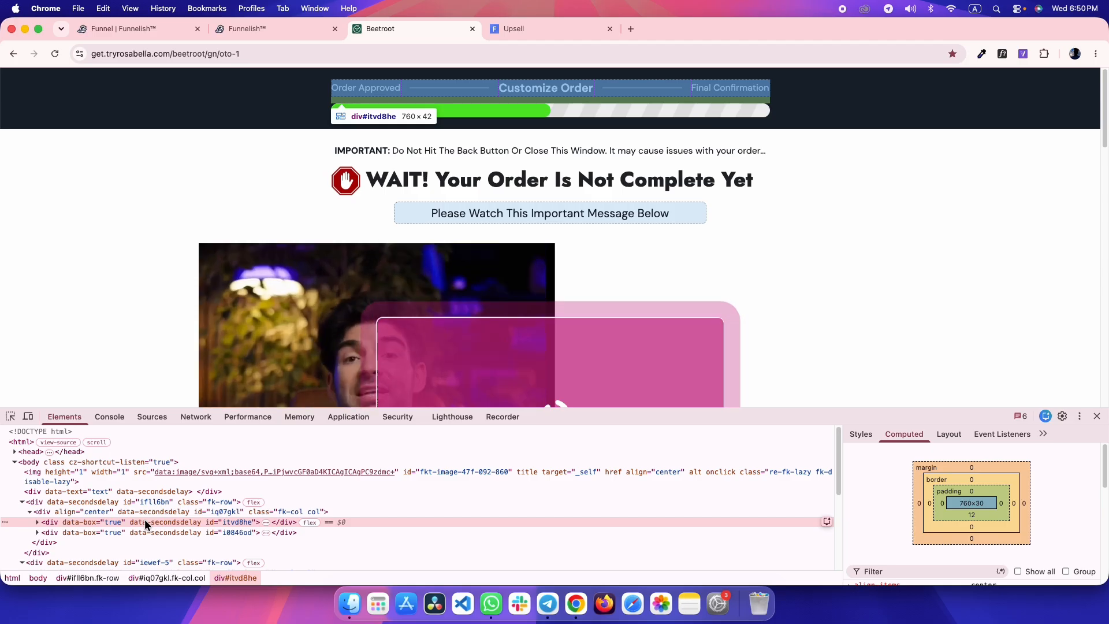
{"action": "key", "text": "ctrl+shift+Tab"}
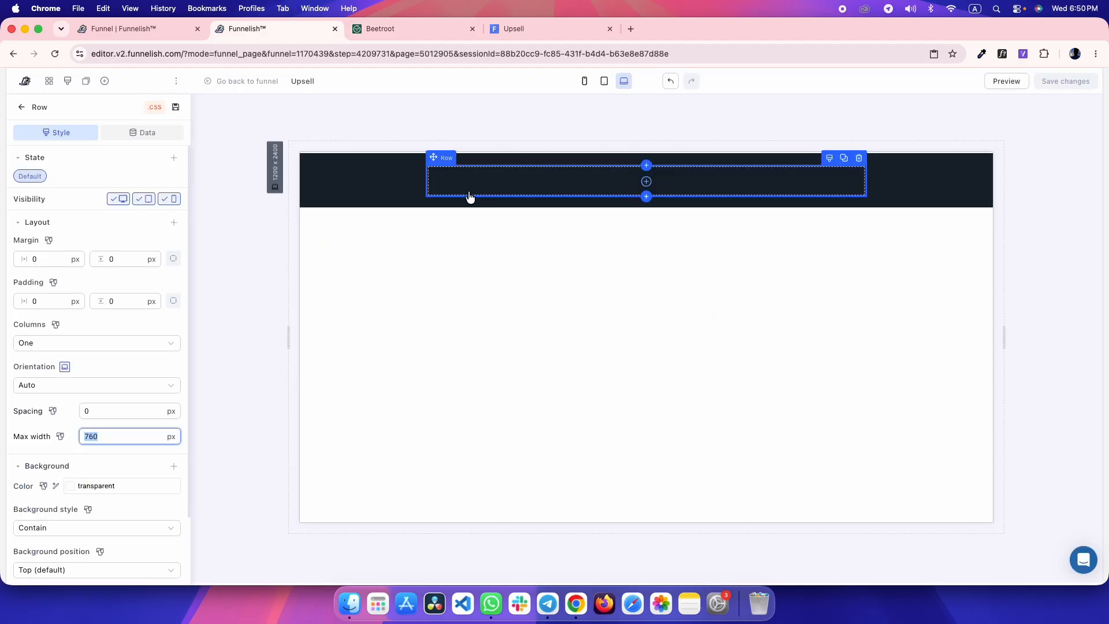
- Select the container in the row, then expand the progress label container in the Beetroot reference page's markup to examine its child elements
{"action": "left_click", "coordinate": [470, 189]}
{"action": "left_click", "coordinate": [490, 188]}
{"action": "key", "text": "ctrl+Tab"}
{"action": "key", "text": "ctrl+shift+Tab"}
{"action": "key", "text": "ctrl+Tab"}
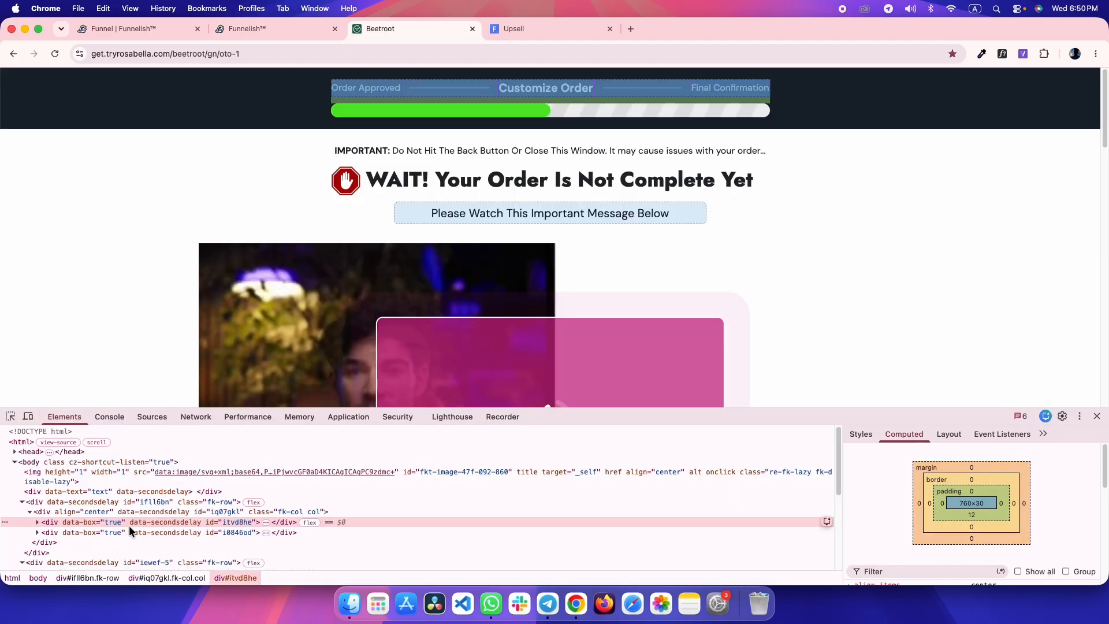
{"action": "left_click", "coordinate": [38, 522]}
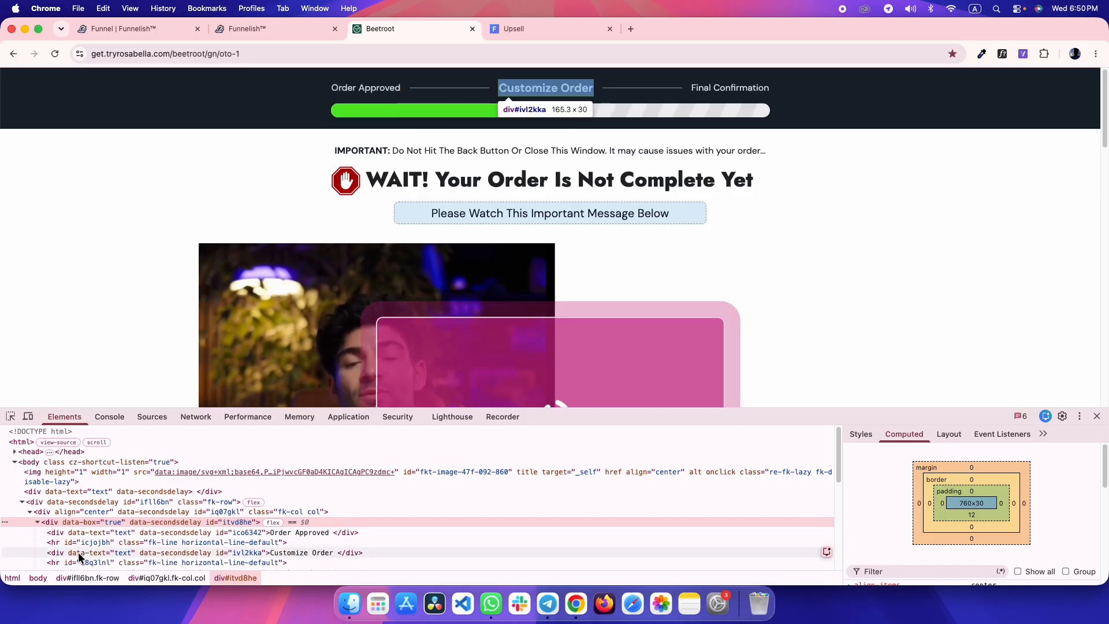
- Return to the Upsell page editor and add four more boxes to the container
{"action": "key", "text": "ctrl+shift+Tab"}
{"action": "scroll", "coordinate": [99, 461], "scroll_direction": "down", "scroll_amount": 3}
{"action": "scroll", "coordinate": [83, 483], "scroll_direction": "down", "scroll_amount": 1}
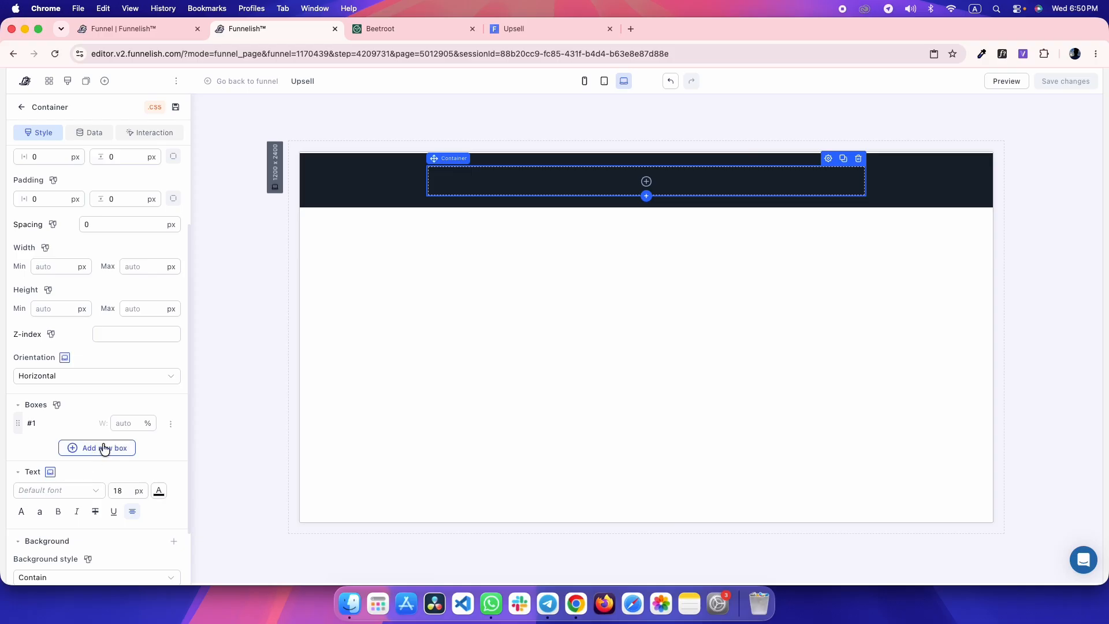
{"action": "left_click", "coordinate": [98, 450]}
{"action": "left_click", "coordinate": [92, 471]}
{"action": "left_click", "coordinate": [84, 494]}
{"action": "left_click", "coordinate": [80, 517]}
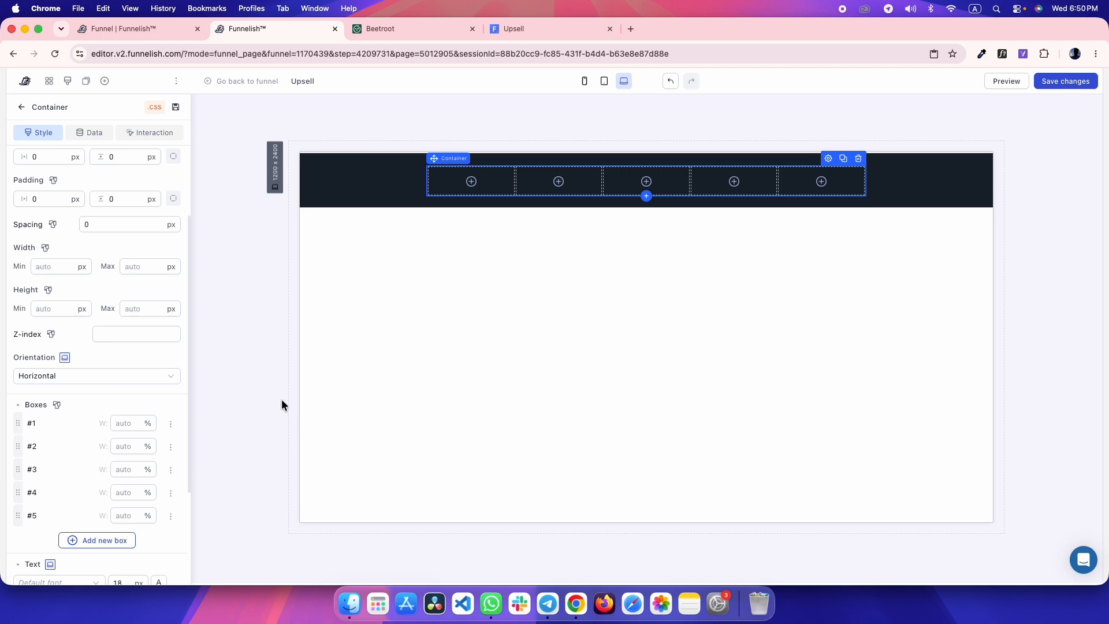
- Inspect the divider line between Order Approved and Customize Order on the Beetroot reference page for its margins and styles
{"action": "left_click", "coordinate": [248, 266]}
{"action": "key", "text": "ctrl+Tab"}
{"action": "key", "text": "ctrl+shift+Tab"}
{"action": "key", "text": "ctrl+Tab"}
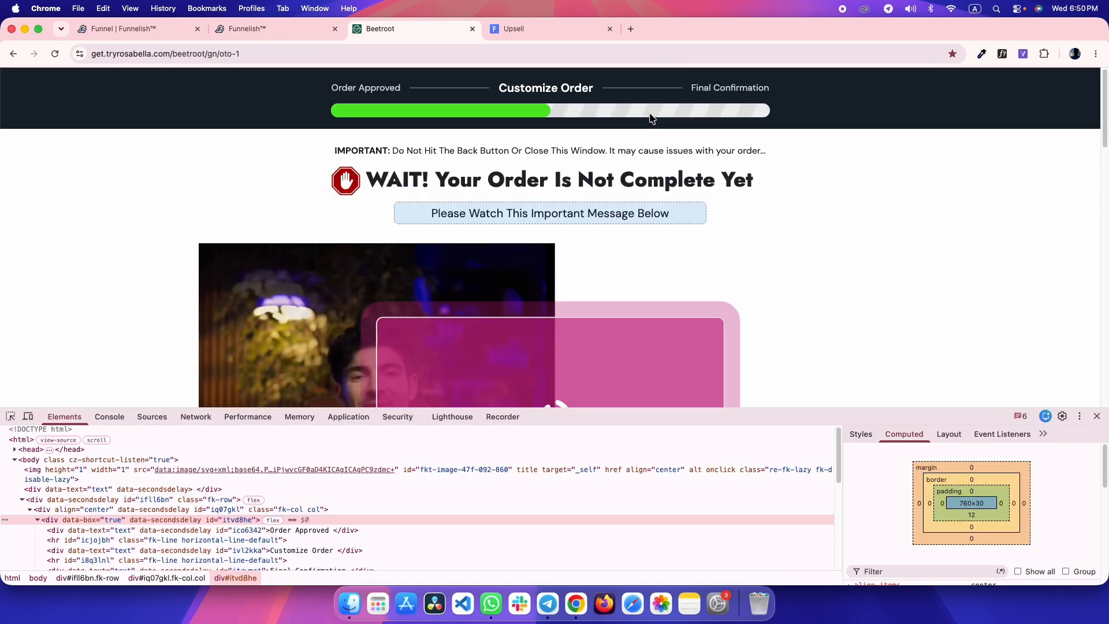
{"action": "key", "text": "super+shift+c"}
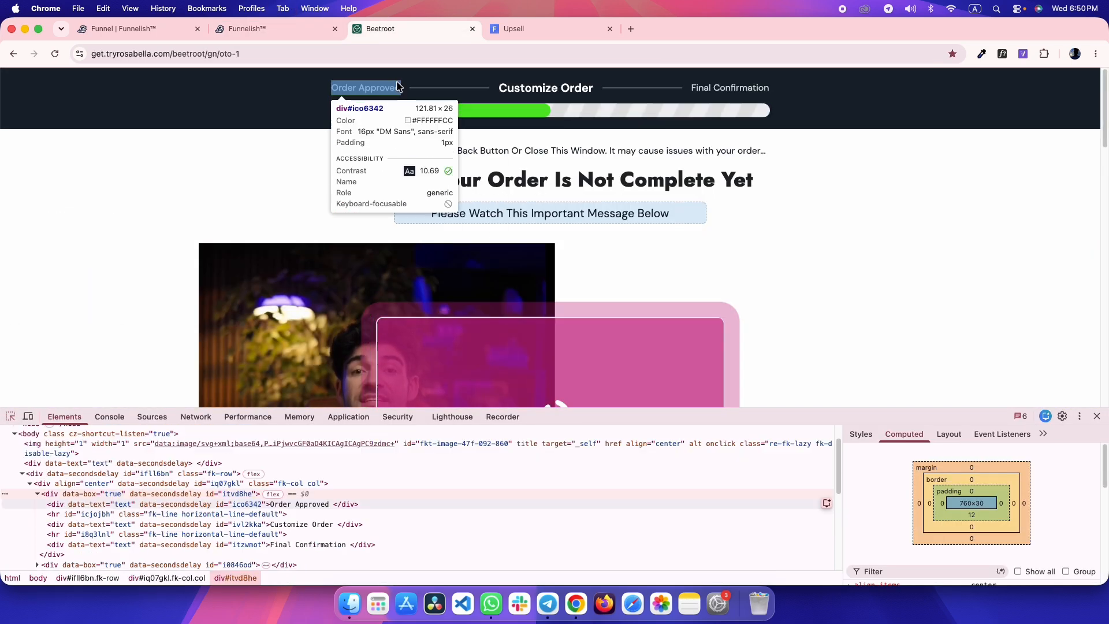
{"action": "left_click", "coordinate": [423, 88]}
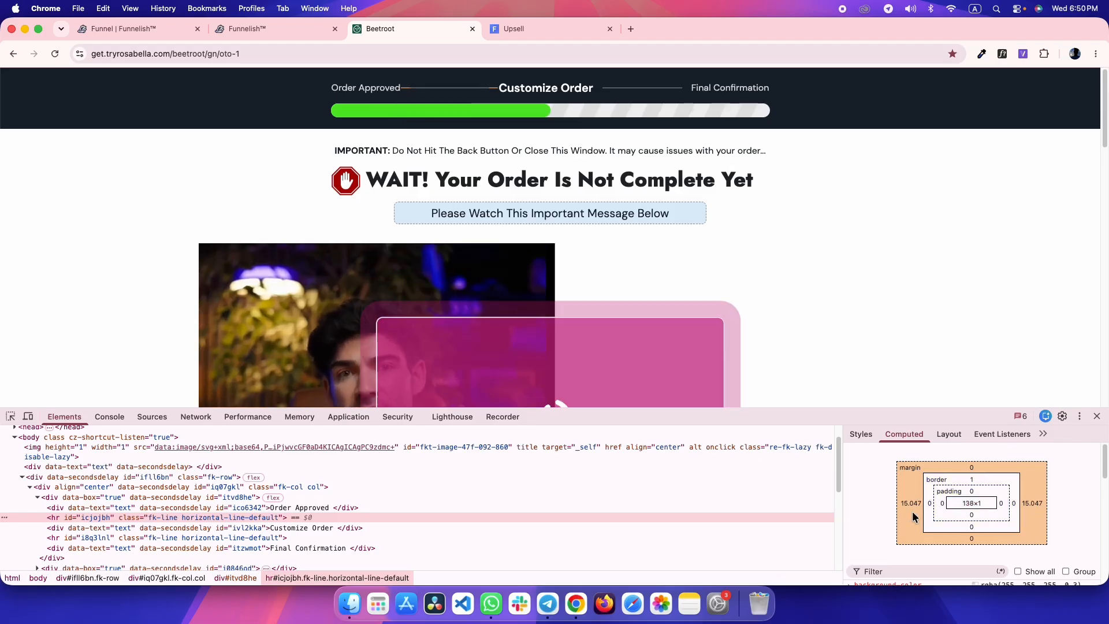
{"action": "left_click", "coordinate": [860, 434]}
- Return to the Upsell page editor and set the spacing between the container's boxes to 15 px
{"action": "key", "text": "ctrl+shift+Tab"}
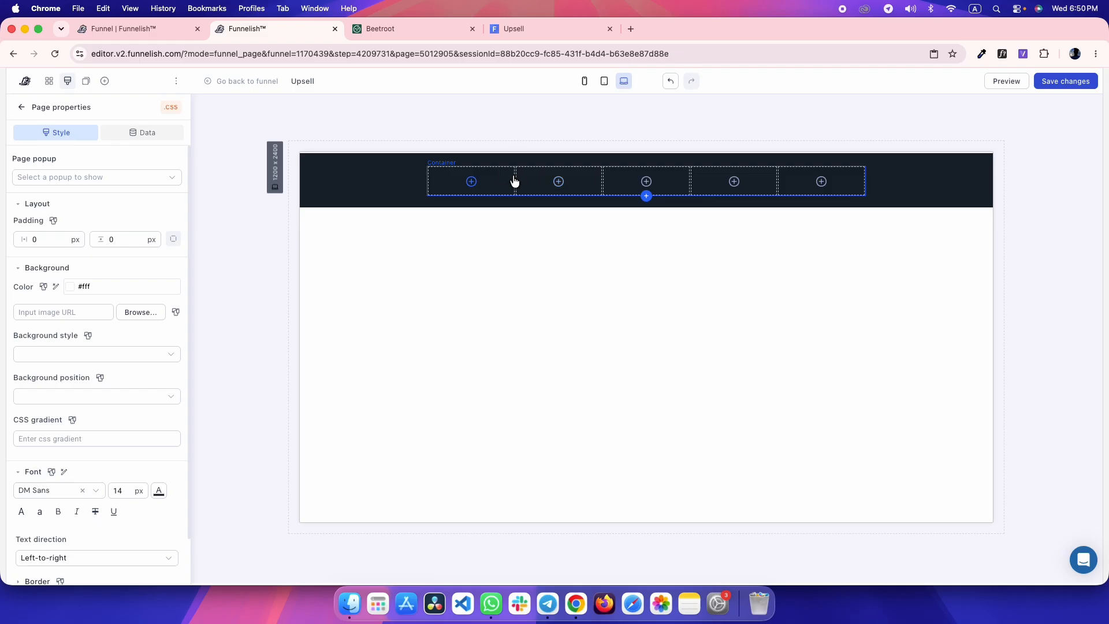
{"action": "left_click", "coordinate": [472, 182]}
{"action": "left_click", "coordinate": [477, 182]}
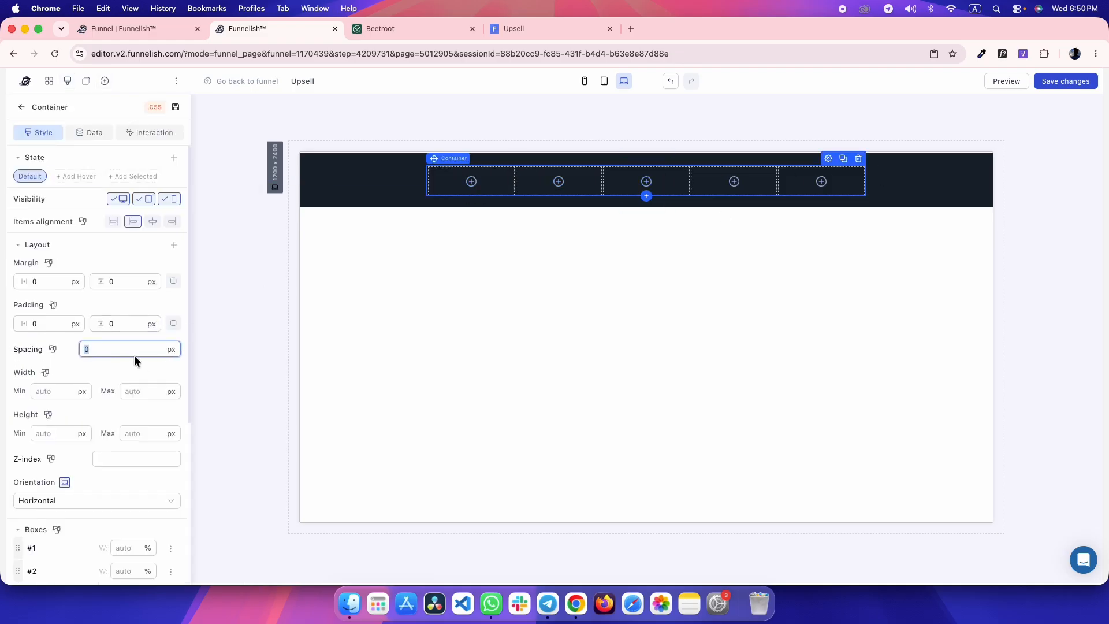
{"action": "type", "text": "15"}
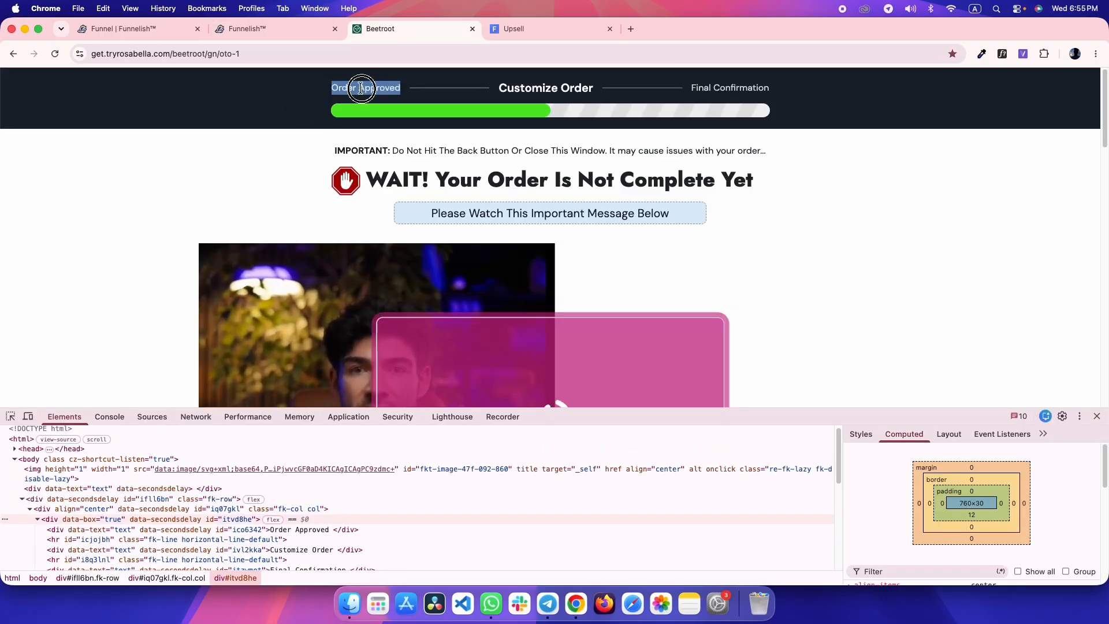
- Check the Order Approved label on the Beetroot reference page and insert a Paragraph into the container's first box in the Upsell editor
{"action": "left_click", "coordinate": [9, 416]}
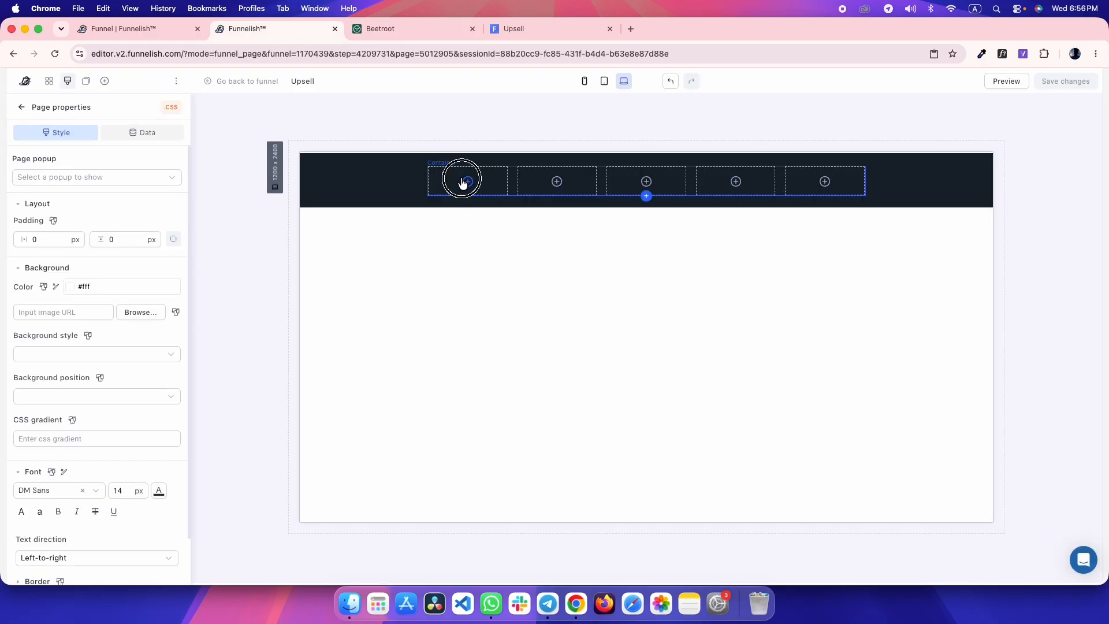
{"action": "left_click", "coordinate": [462, 182]}
{"action": "left_click", "coordinate": [216, 337]}
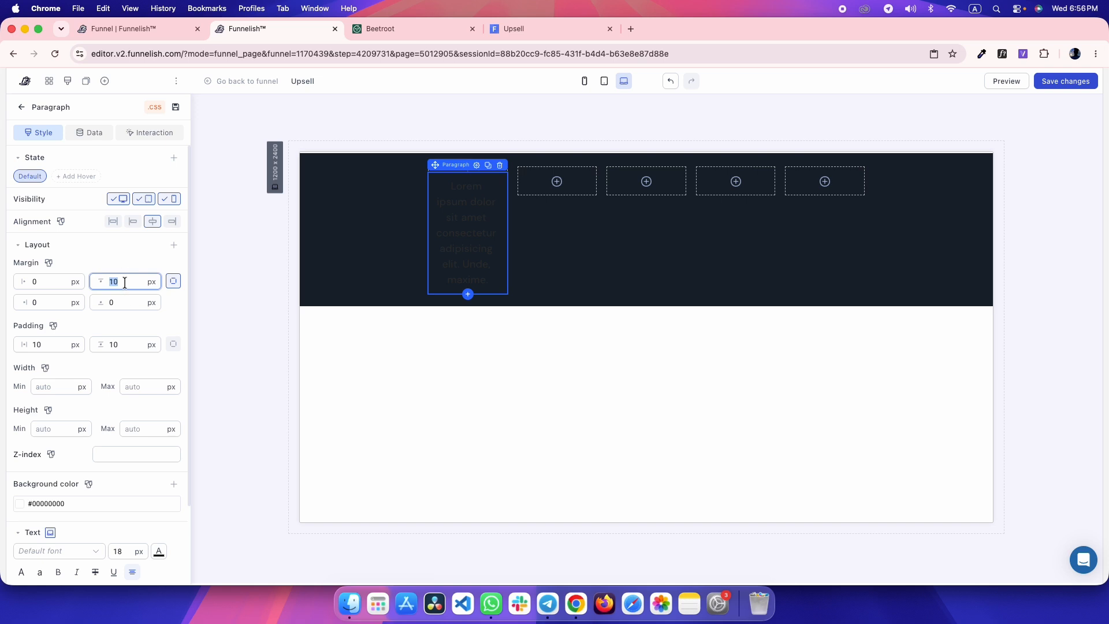
- Set the paragraph's margins and padding to 0 px
{"action": "type", "text": "00"}
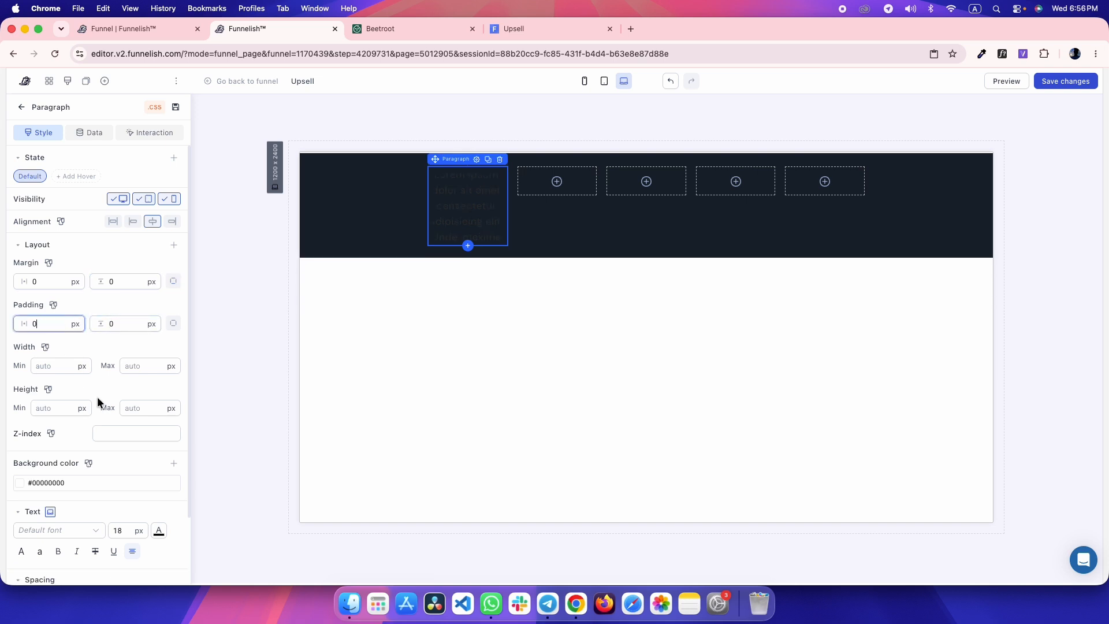
{"action": "key", "text": "ctrl+Tab"}
{"action": "key", "text": "ctrl+shift+Tab"}
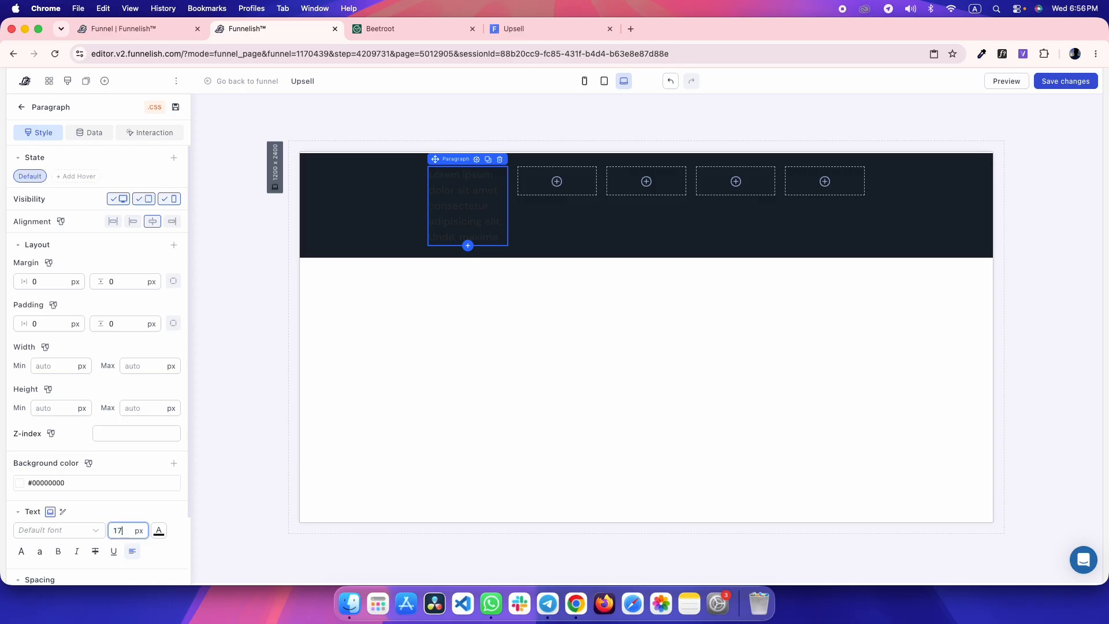
- Format the paragraph as 16 px white left-aligned text and replace its placeholder with "Order Approved"
{"action": "key", "text": "Down"}
{"action": "left_click", "coordinate": [159, 532]}
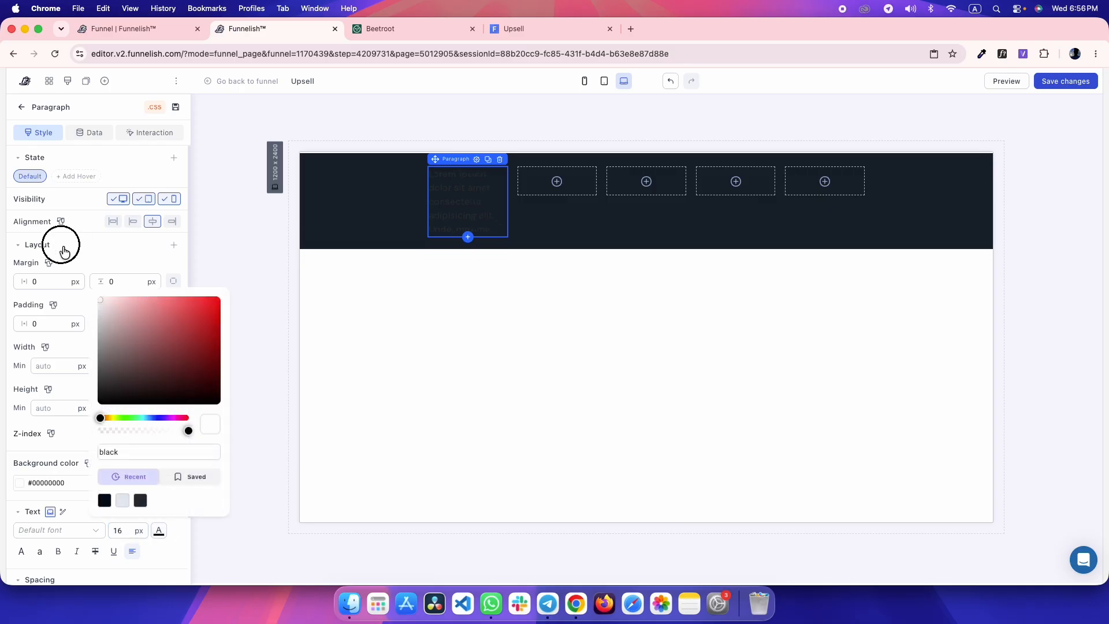
{"action": "double_click", "coordinate": [458, 202]}
{"action": "key", "text": "super+v"}
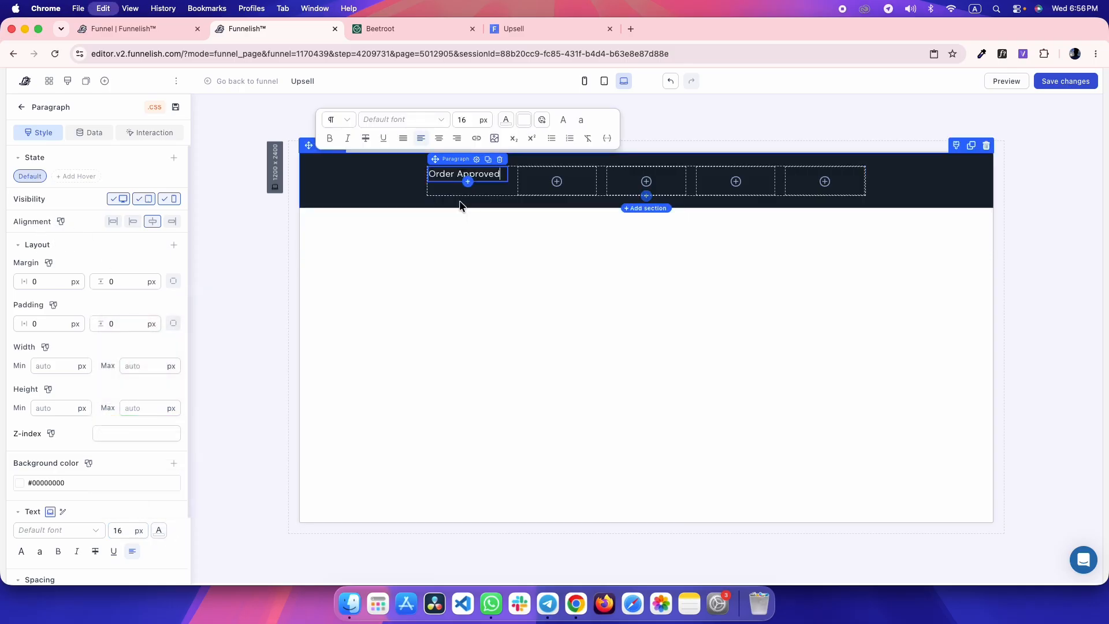
- Switch to the Beetroot reference page and copy the Order Approved label's color value from its styles
{"action": "key", "text": "ctrl+Tab"}
{"action": "left_click", "coordinate": [383, 92]}
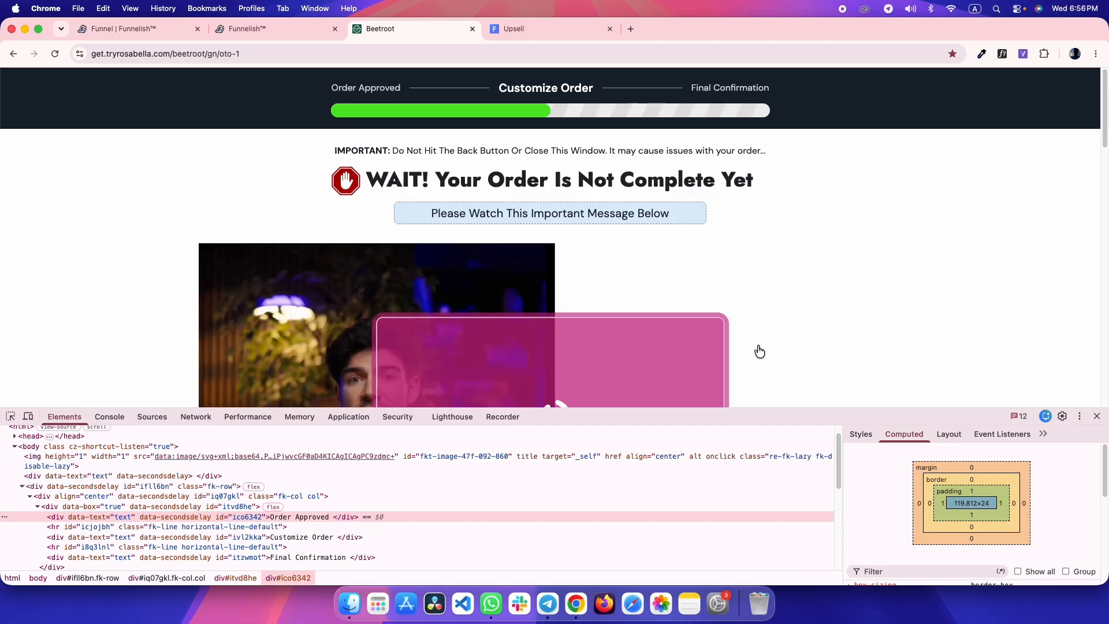
{"action": "left_click", "coordinate": [860, 434]}
{"action": "double_click", "coordinate": [894, 533]}
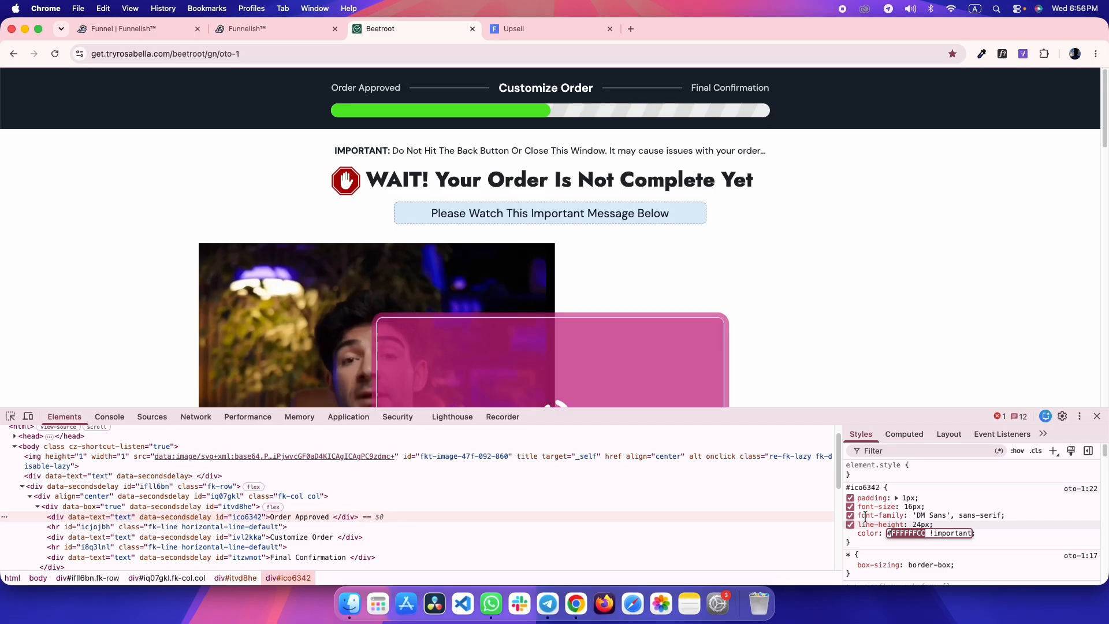
- Return to the Upsell page editor and set the Order Approved paragraph's text color to #FFFFFFCC
{"action": "key", "text": "ctrl+shift+Tab"}
{"action": "left_click", "coordinate": [159, 530]}
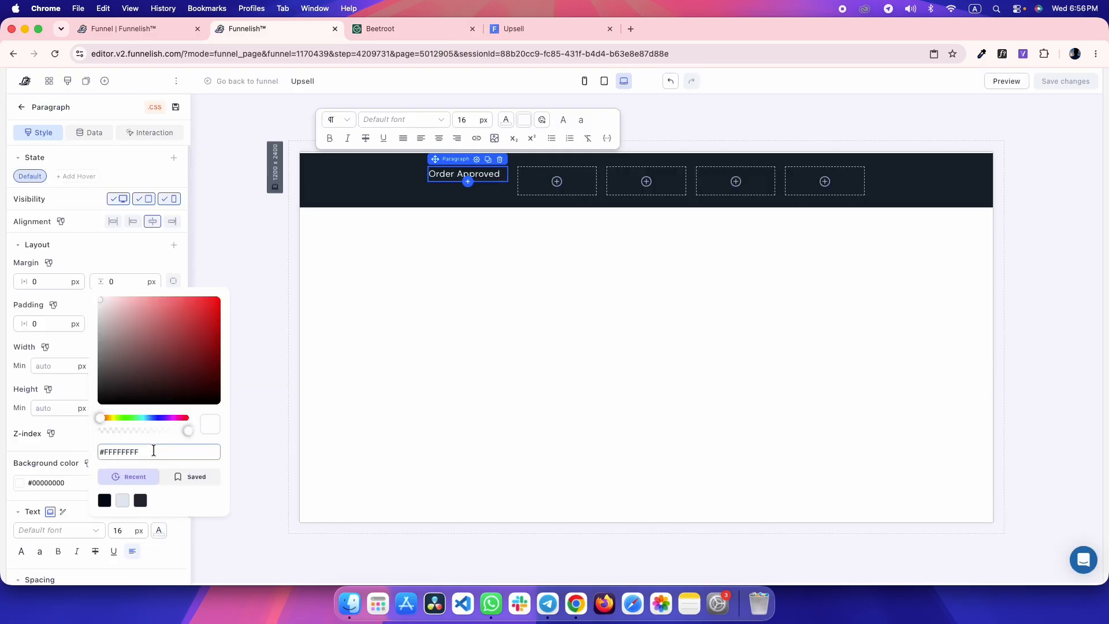
{"action": "key", "text": "super+v"}
{"action": "key", "text": "super+BackSpace"}
{"action": "type", "text": "#"}
{"action": "key", "text": "super+v"}
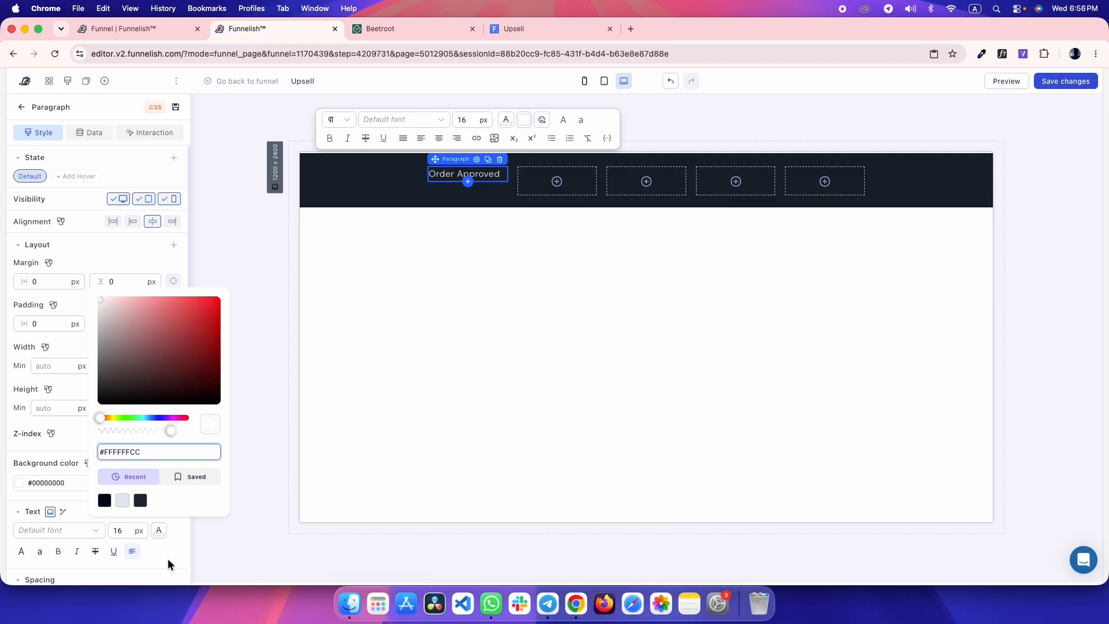
{"action": "left_click", "coordinate": [168, 562]}
{"action": "scroll", "coordinate": [129, 520], "scroll_direction": "down", "scroll_amount": 5}
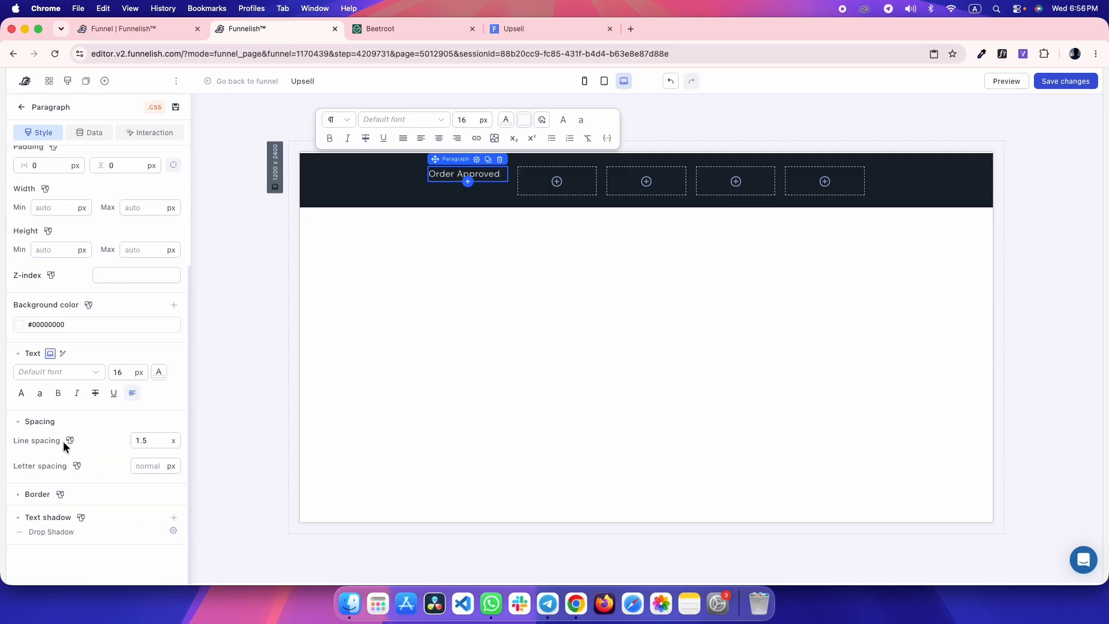
- Select the container holding Order Approved and align its items to the center
{"action": "left_click", "coordinate": [276, 252]}
{"action": "left_click", "coordinate": [438, 186]}
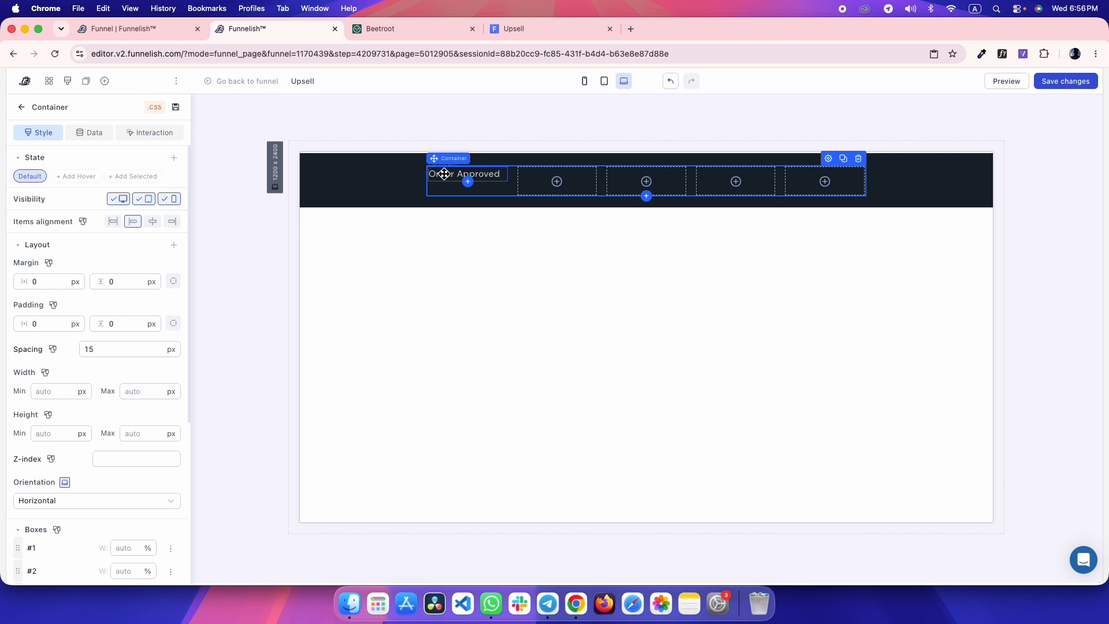
{"action": "left_click", "coordinate": [253, 236]}
{"action": "left_click", "coordinate": [462, 187]}
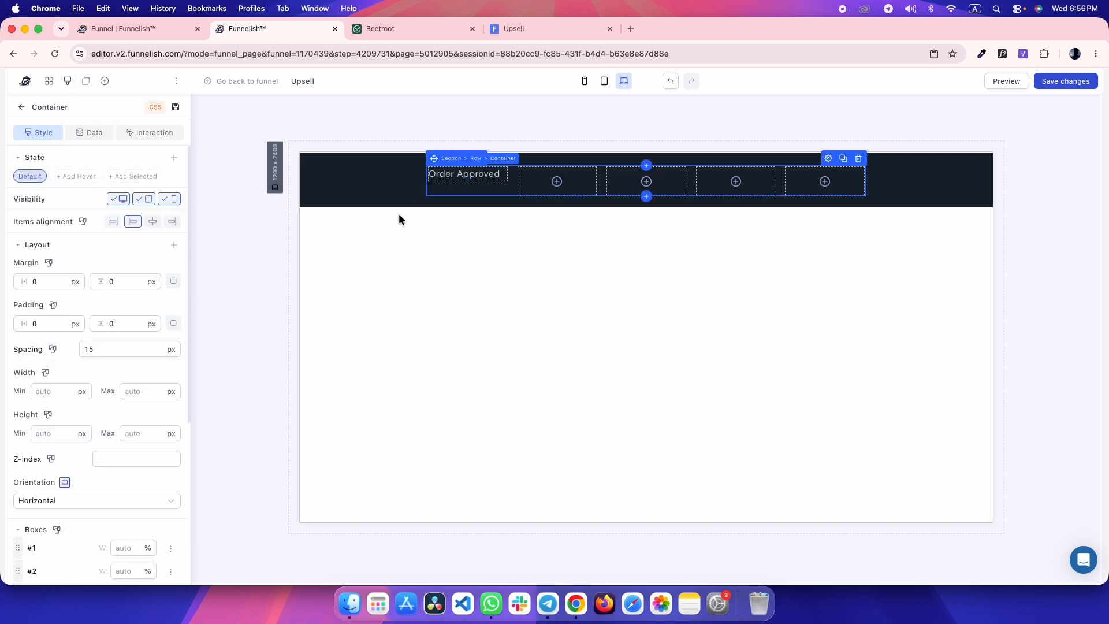
{"action": "left_click", "coordinate": [153, 223]}
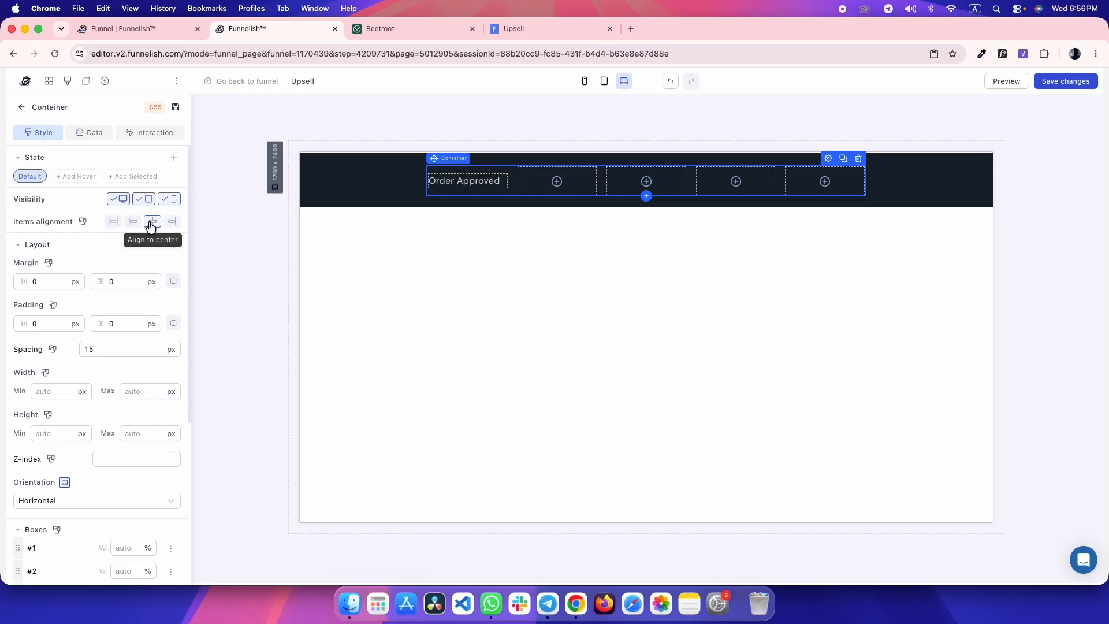
- Compare the Order Approved label in the Upsell page preview with the Beetroot reference page
{"action": "left_click", "coordinate": [538, 28]}
{"action": "left_click_drag", "start_coordinate": [338, 88], "coordinate": [463, 94]}
{"action": "left_click", "coordinate": [511, 120]}
{"action": "key", "text": "ctrl+shift+Tab"}
{"action": "key", "text": "ctrl+Tab"}
{"action": "key", "text": "ctrl+shift+Tab"}
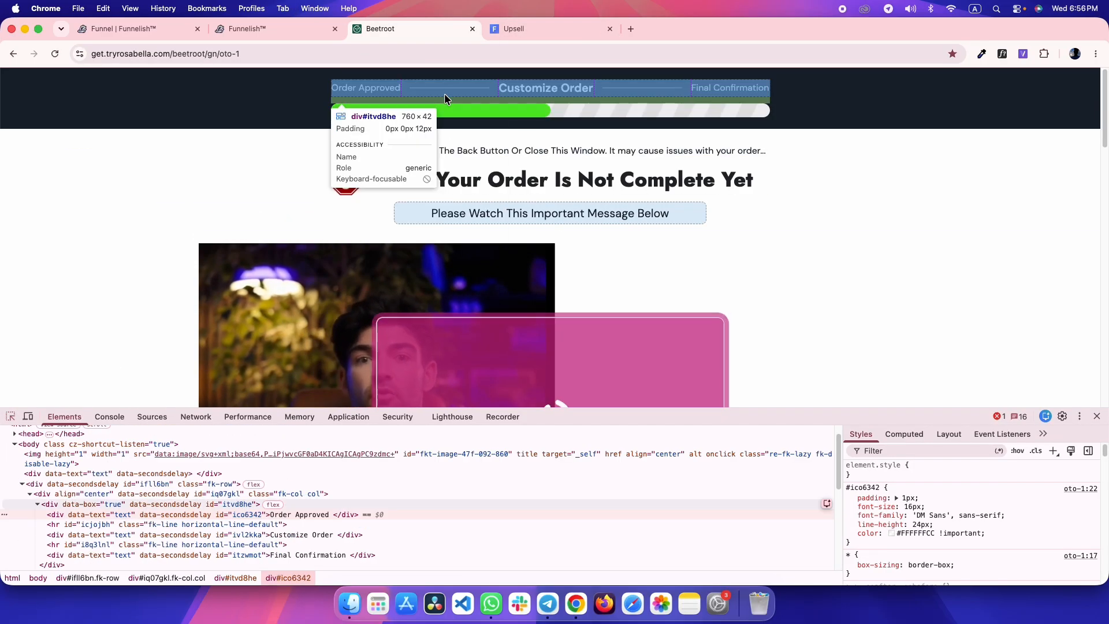
- Inspect the divider line after Order Approved on the Beetroot reference page and copy its background color value
{"action": "left_click", "coordinate": [442, 87]}
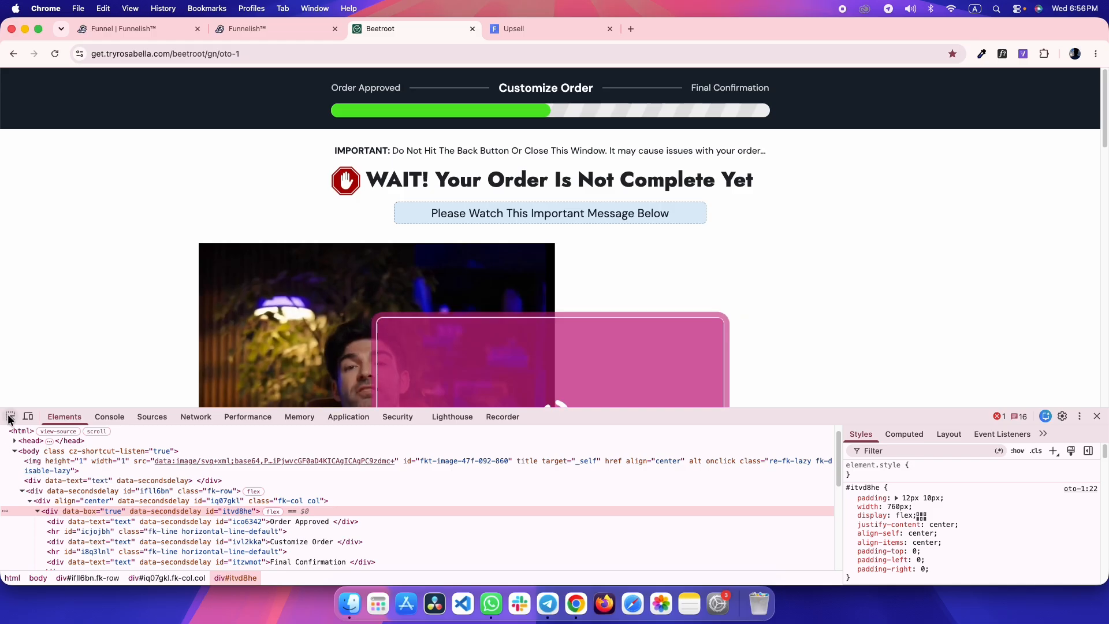
{"action": "key", "text": "super+shift+c"}
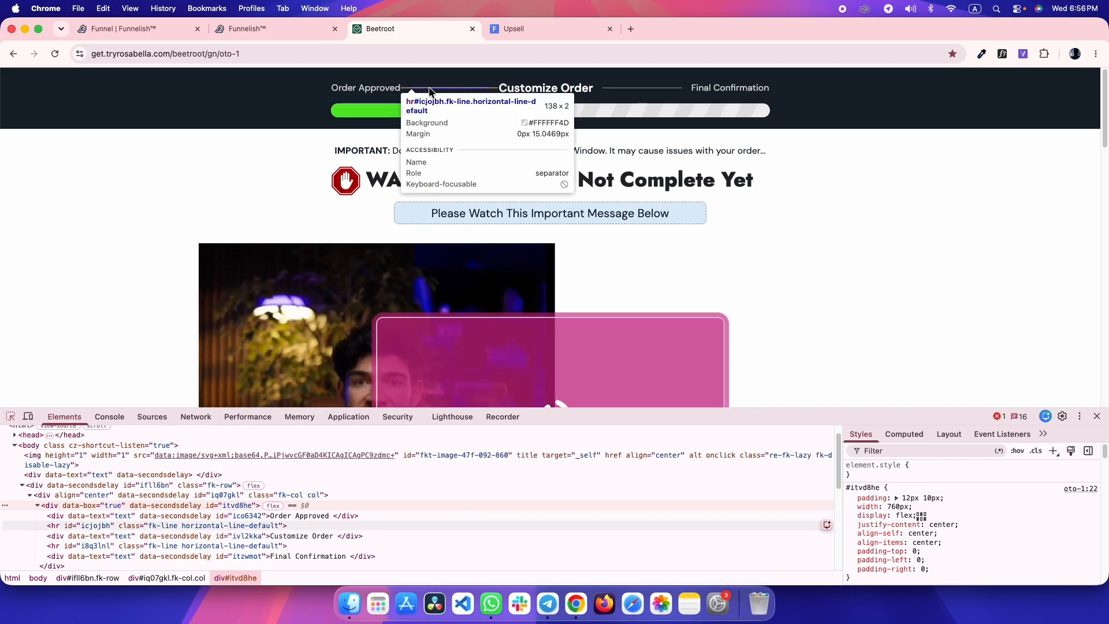
{"action": "left_click", "coordinate": [430, 90]}
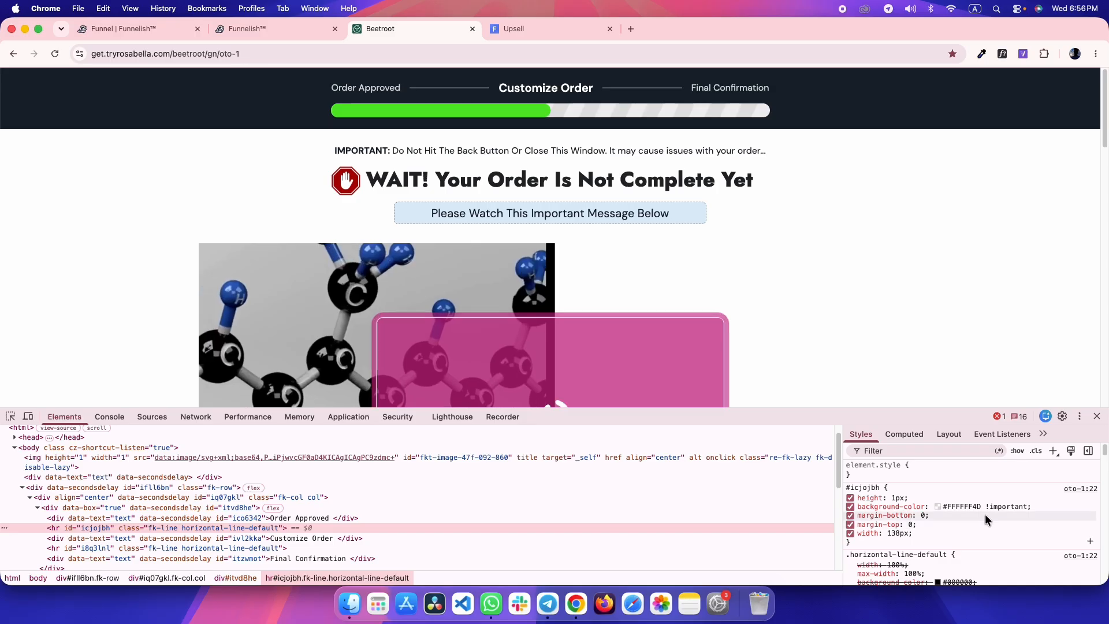
{"action": "left_click", "coordinate": [947, 506]}
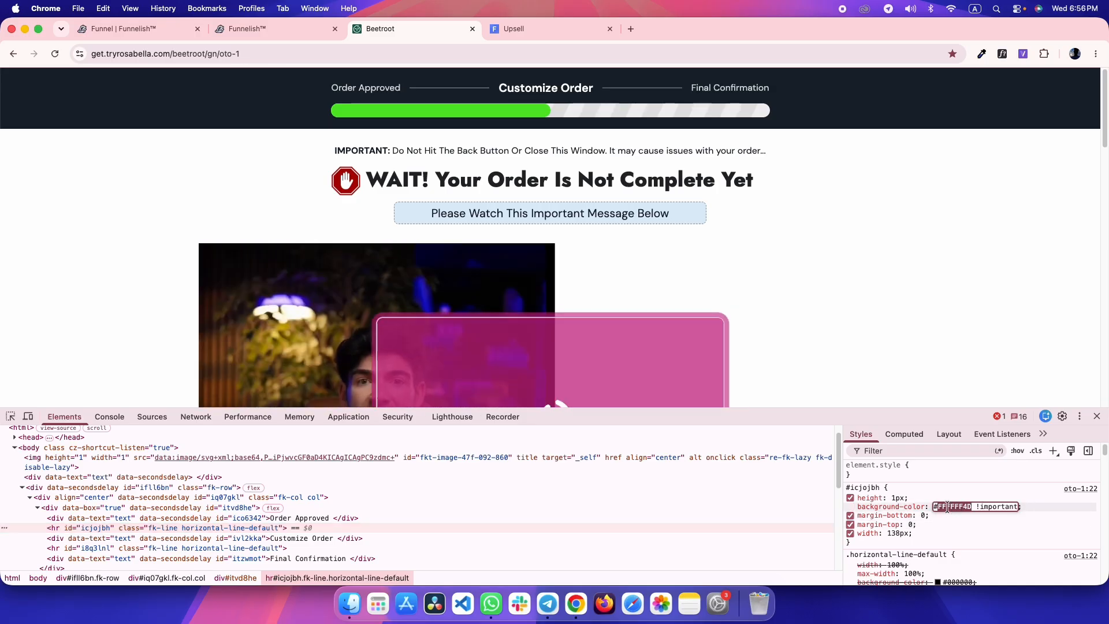
- Insert a Spacer into the container's second box in the Upsell editor and recheck the reference divider's styles
{"action": "key", "text": "ctrl+shift+Tab"}
{"action": "left_click", "coordinate": [556, 182]}
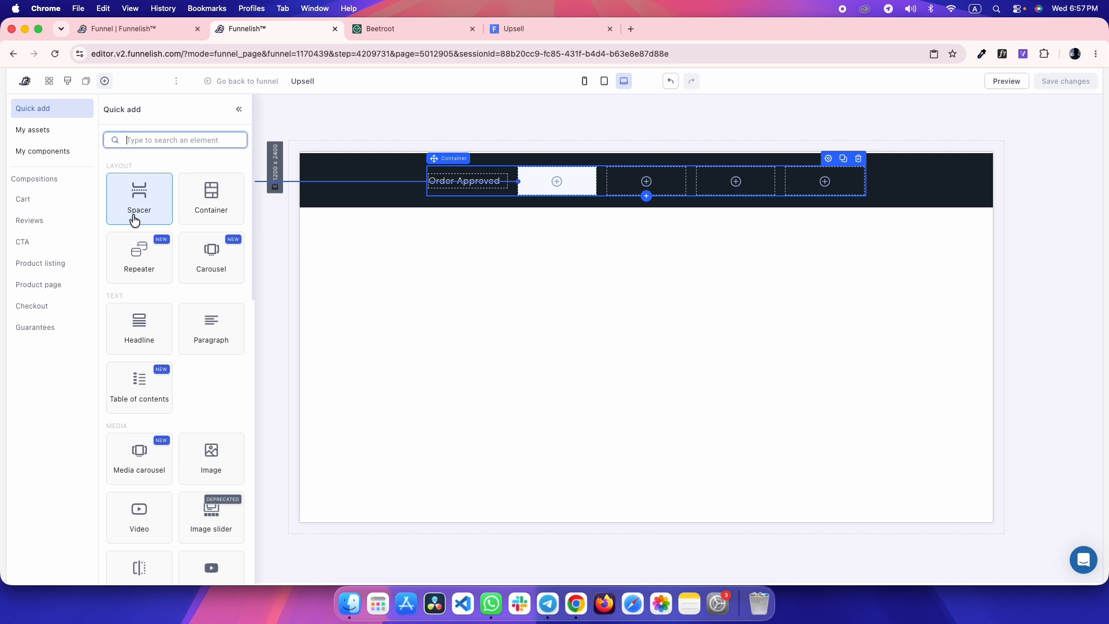
{"action": "left_click", "coordinate": [139, 199]}
{"action": "key", "text": "ctrl+Tab"}
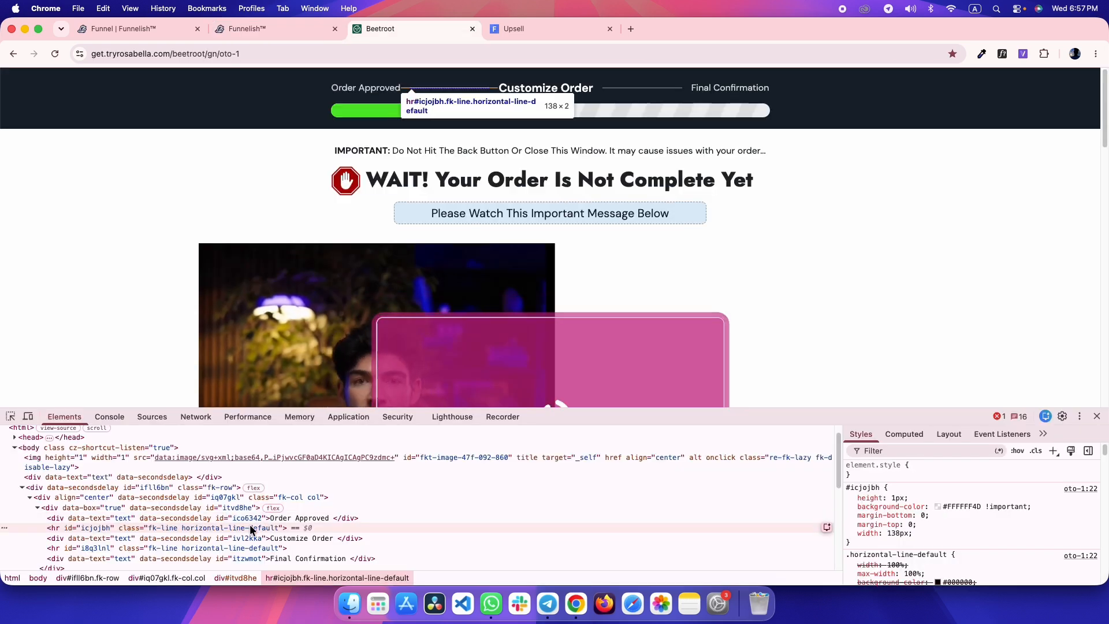
- Set the Spacer's color to FFFFFF4D in the Upsell editor and save the page
{"action": "key", "text": "ctrl+shift+Tab"}
{"action": "left_click", "coordinate": [52, 376]}
{"action": "triple_click", "coordinate": [83, 376]}
{"action": "key", "text": "super+v"}
{"action": "left_click", "coordinate": [121, 532]}
{"action": "key", "text": "super+s"}
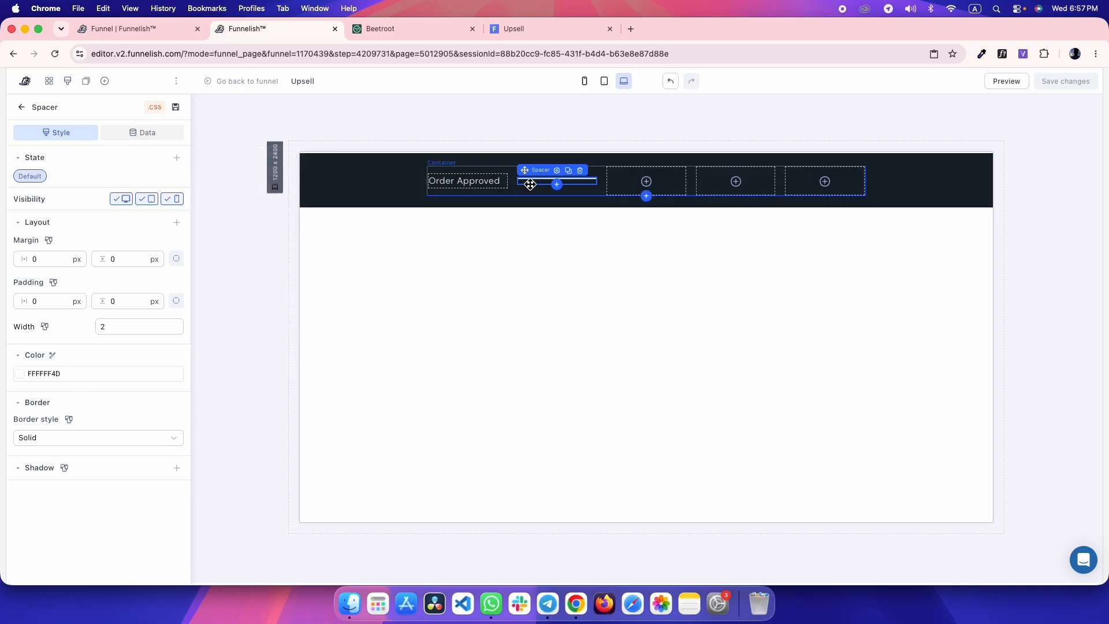
- Switch the widths of the container's second and fourth boxes to pixels and set both to 135 px
{"action": "left_click", "coordinate": [521, 189]}
{"action": "scroll", "coordinate": [143, 407], "scroll_direction": "down", "scroll_amount": 5}
{"action": "left_click", "coordinate": [171, 400]}
{"action": "left_click", "coordinate": [136, 422]}
{"action": "left_click", "coordinate": [130, 400]}
{"action": "type", "text": "135"}
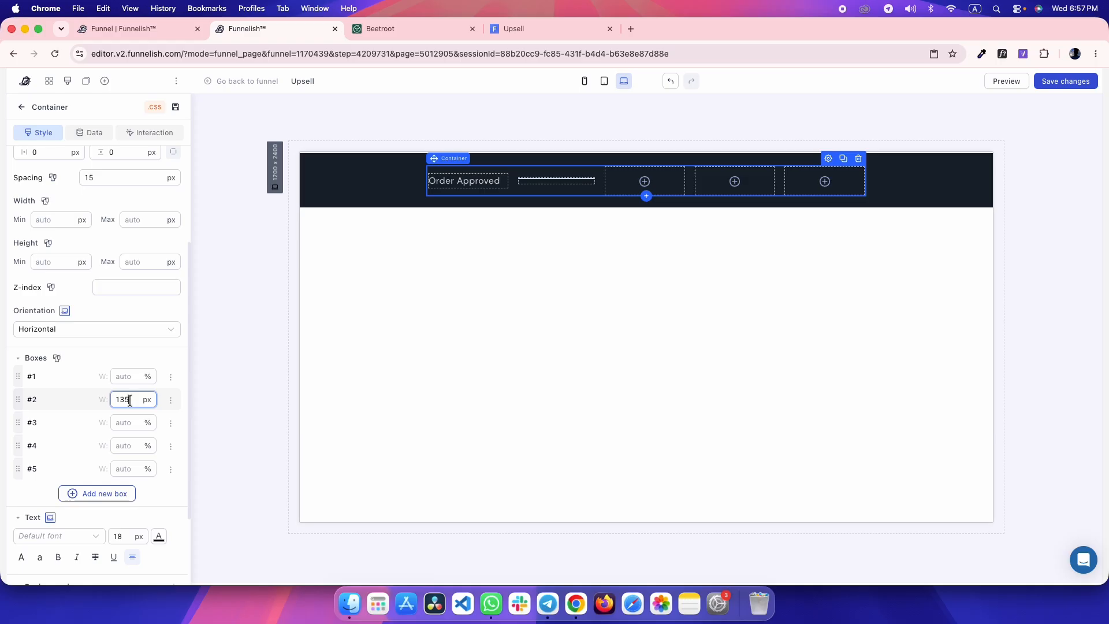
{"action": "left_click", "coordinate": [171, 445]}
{"action": "left_click", "coordinate": [140, 471]}
{"action": "left_click", "coordinate": [129, 447]}
{"action": "type", "text": "135"}
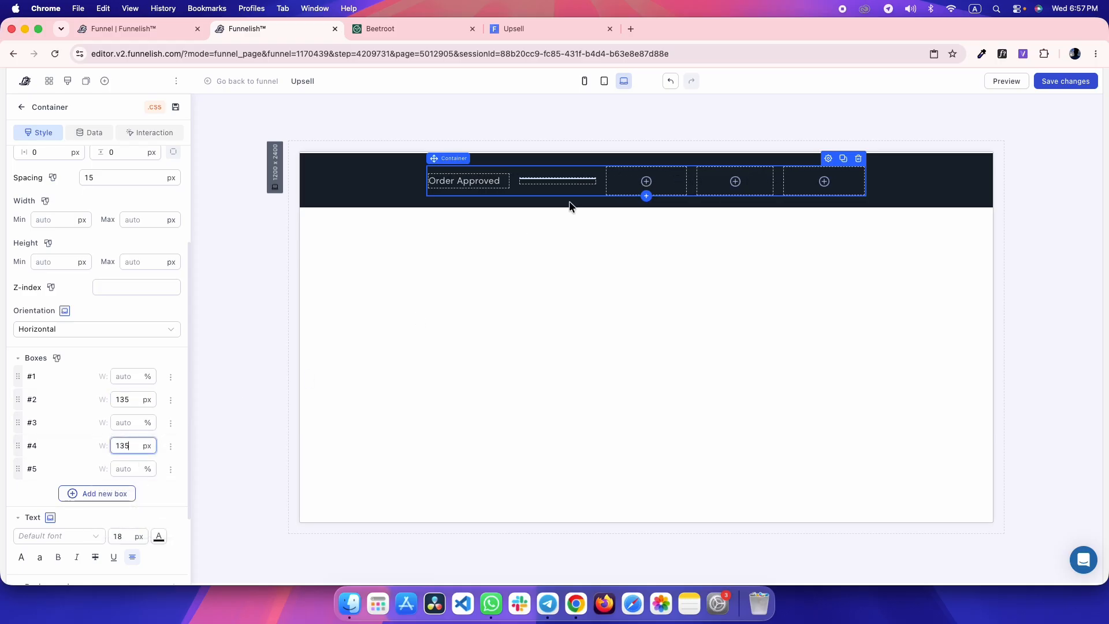
- Duplicate the Spacer in the second box and move the copy into the fourth box
{"action": "left_click", "coordinate": [580, 180]}
{"action": "mouse_move", "coordinate": [607, 172]}
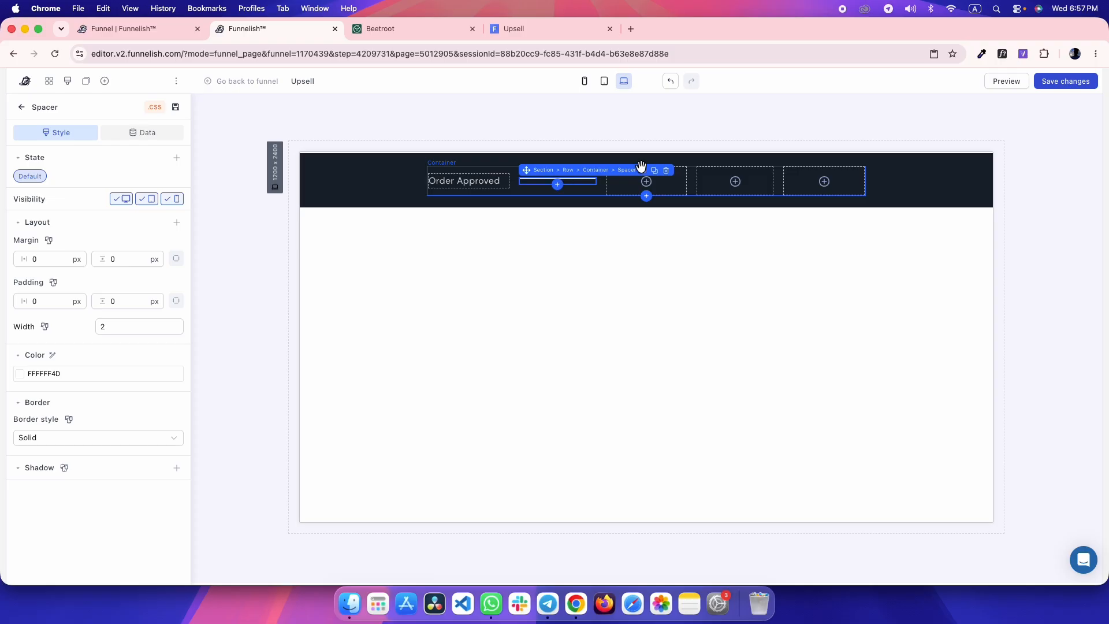
{"action": "left_click_drag", "start_coordinate": [532, 175], "coordinate": [700, 180]}
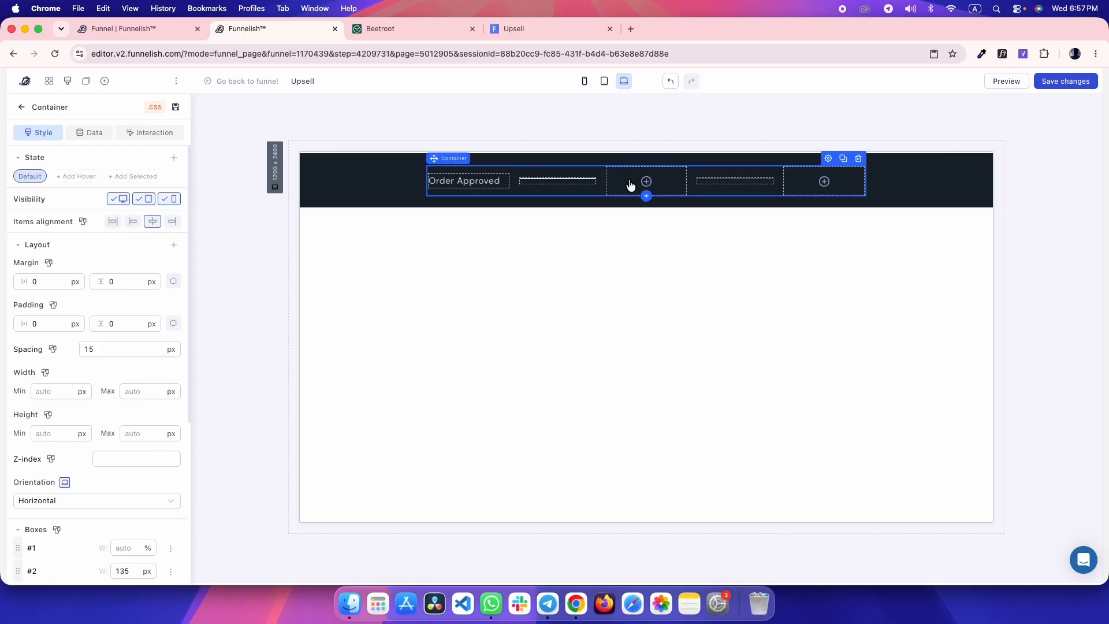
{"action": "left_click", "coordinate": [707, 178]}
{"action": "left_click", "coordinate": [246, 258]}
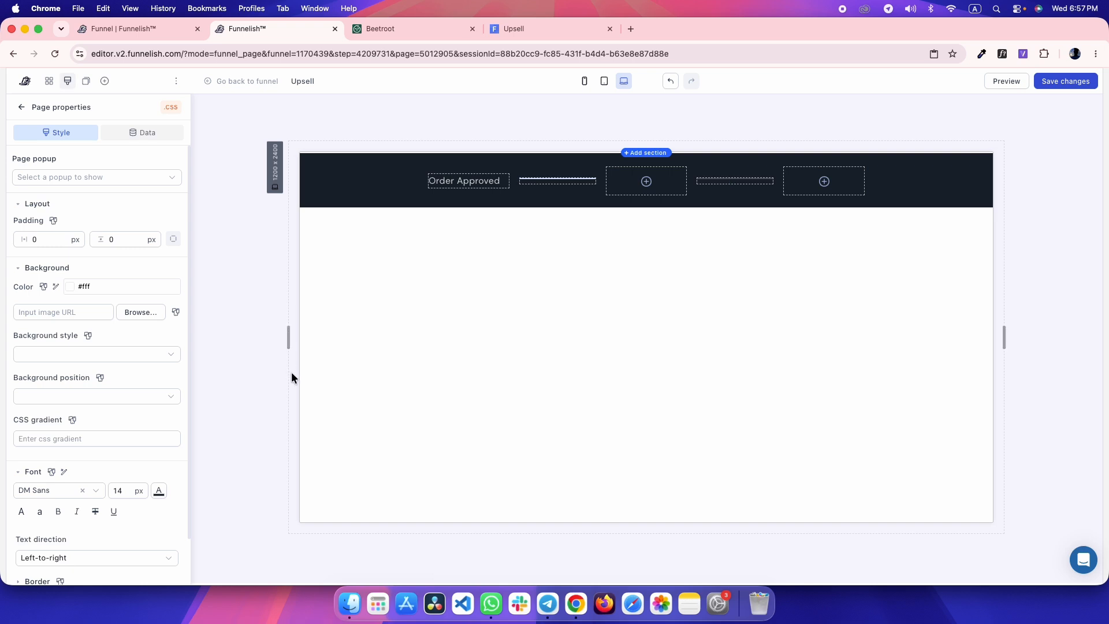
- Save the page changes and check the header in the Upsell page preview
{"action": "left_click", "coordinate": [556, 183]}
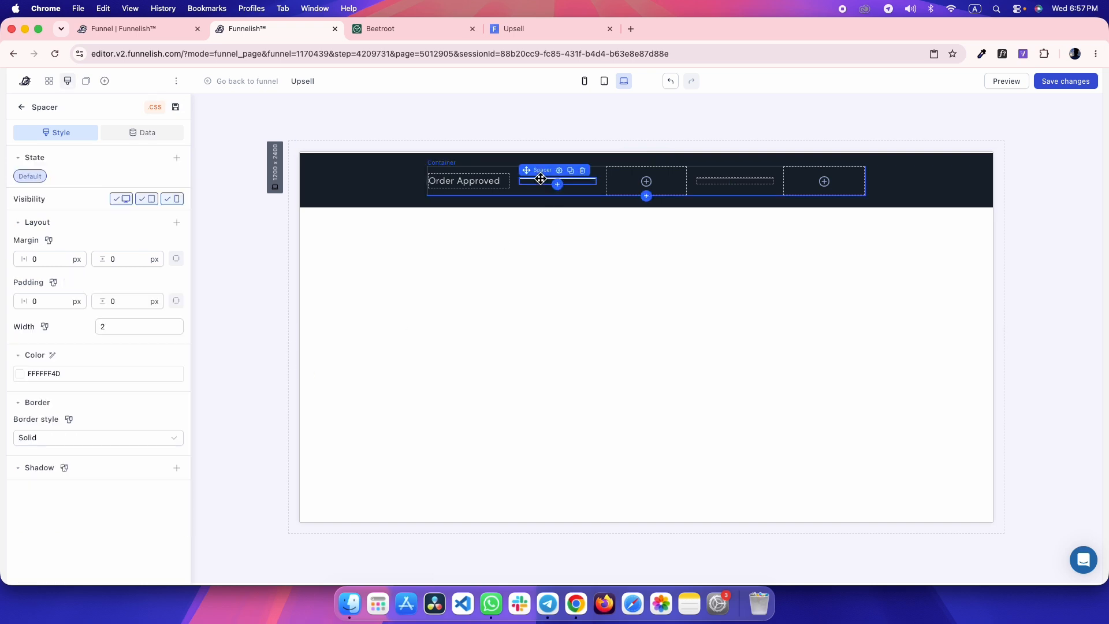
{"action": "left_click", "coordinate": [226, 263]}
{"action": "key", "text": "super+s"}
{"action": "left_click", "coordinate": [514, 27]}
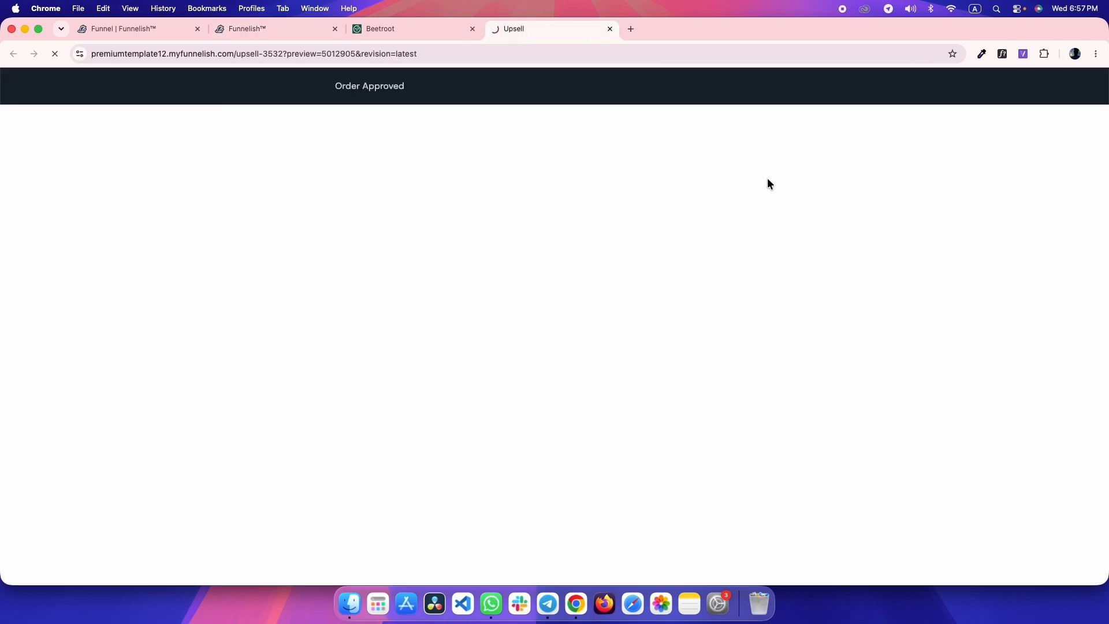
{"action": "left_click", "coordinate": [672, 147]}
- Copy the Customize Order text from the Beetroot reference page and inspect its font, color and padding
{"action": "left_click", "coordinate": [427, 29]}
{"action": "key", "text": "ctrl+Tab"}
{"action": "key", "text": "ctrl+shift+Tab"}
{"action": "double_click", "coordinate": [531, 89]}
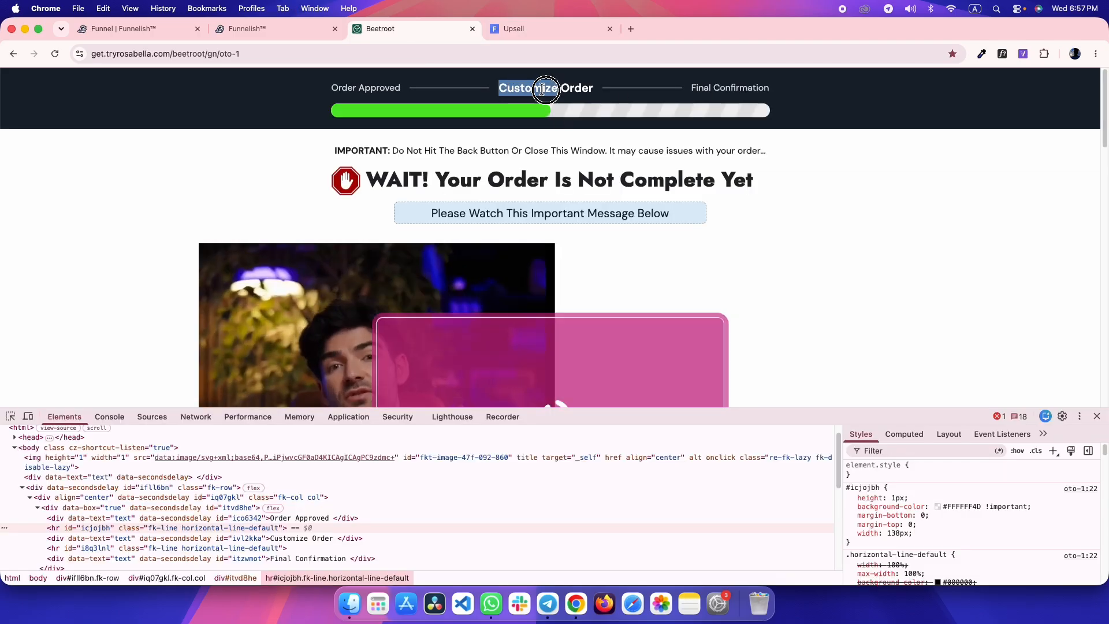
{"action": "left_click_drag", "start_coordinate": [531, 90], "coordinate": [577, 89]}
{"action": "left_click", "coordinate": [549, 90]}
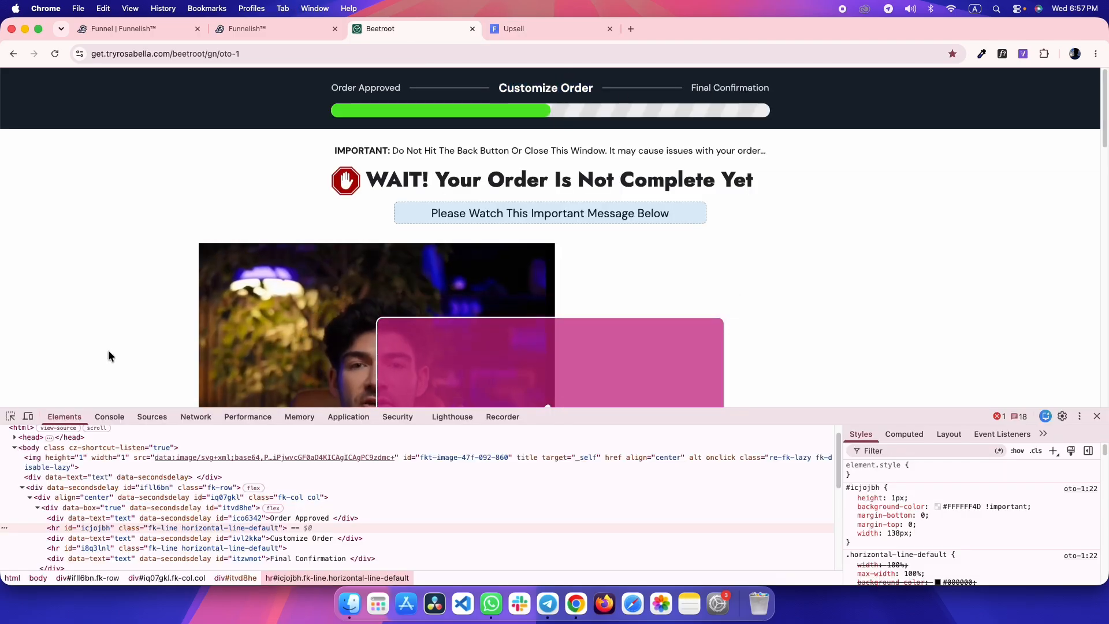
{"action": "left_click", "coordinate": [10, 416]}
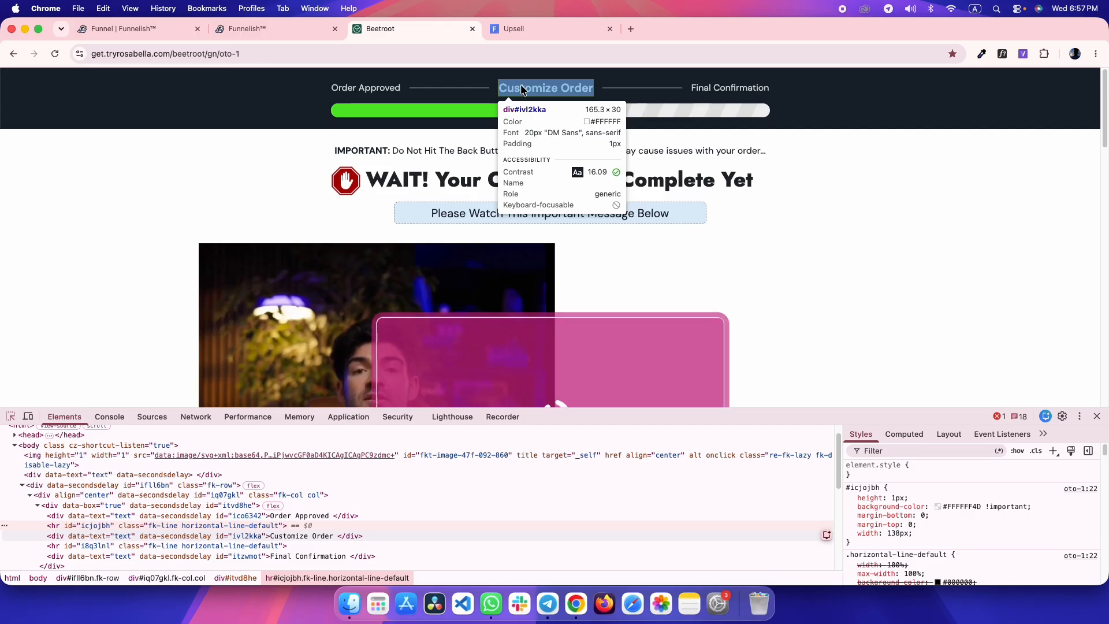
- Insert a Paragraph into the container's third box in the Upsell editor and set its margins and padding to 0 px
{"action": "key", "text": "ctrl+shift+Tab"}
{"action": "left_click", "coordinate": [647, 181]}
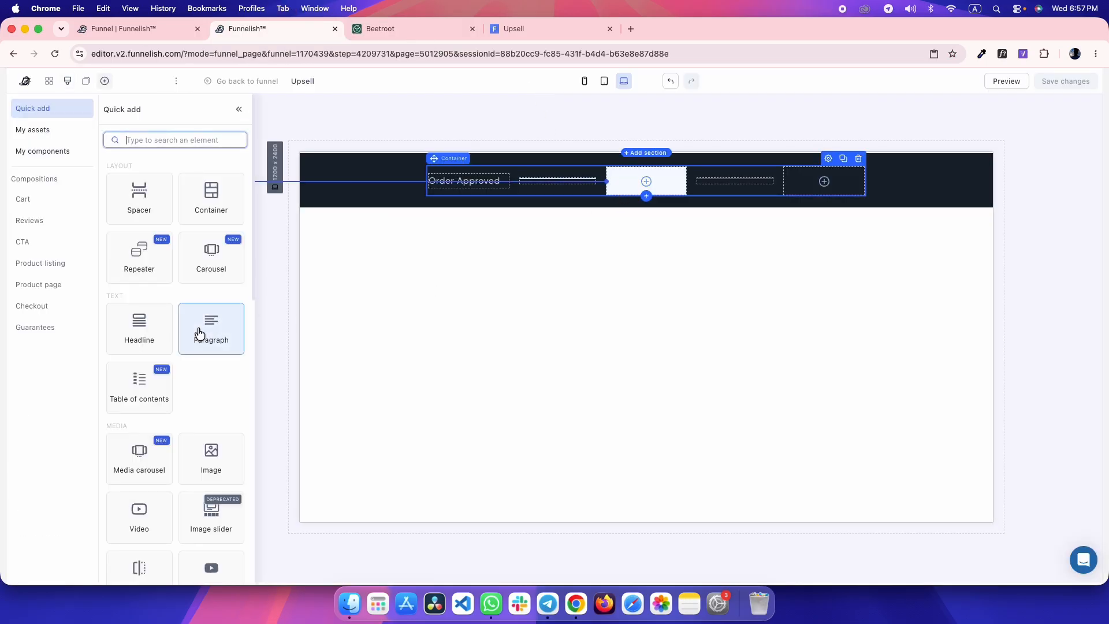
{"action": "left_click", "coordinate": [200, 333]}
{"action": "double_click", "coordinate": [135, 281]}
{"action": "type", "text": "0"}
{"action": "double_click", "coordinate": [128, 321]}
{"action": "type", "text": "0"}
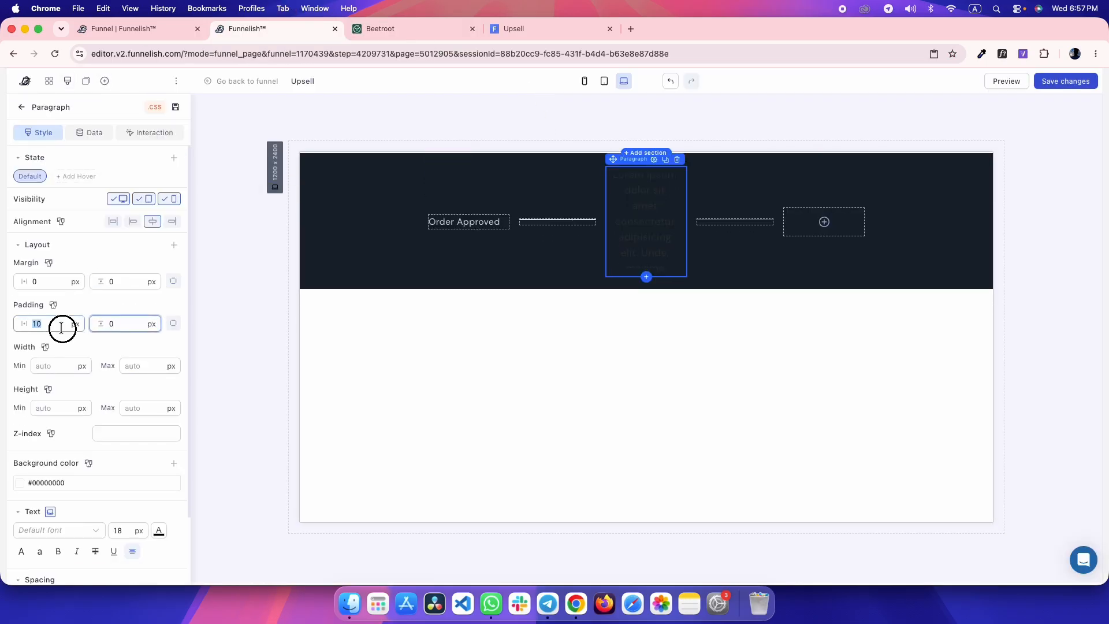
{"action": "double_click", "coordinate": [61, 327]}
{"action": "type", "text": "0"}
- Format the third box's paragraph as 20 px bold white text and replace its content with "Customize Order"
{"action": "key", "text": "Up"}
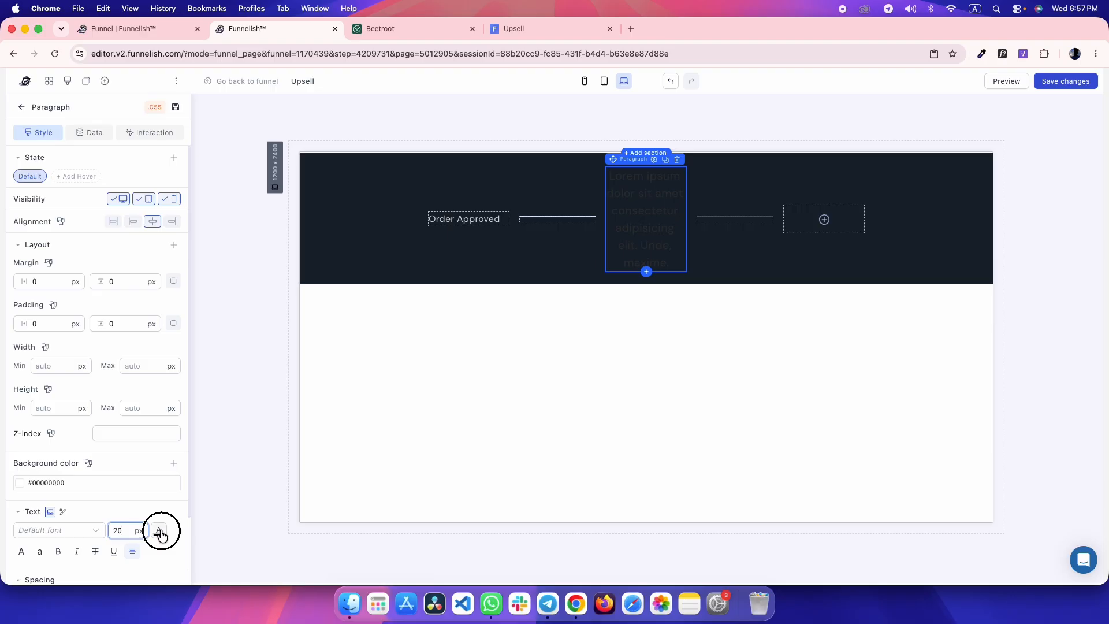
{"action": "left_click", "coordinate": [159, 531]}
{"action": "left_click_drag", "start_coordinate": [133, 363], "coordinate": [85, 258]}
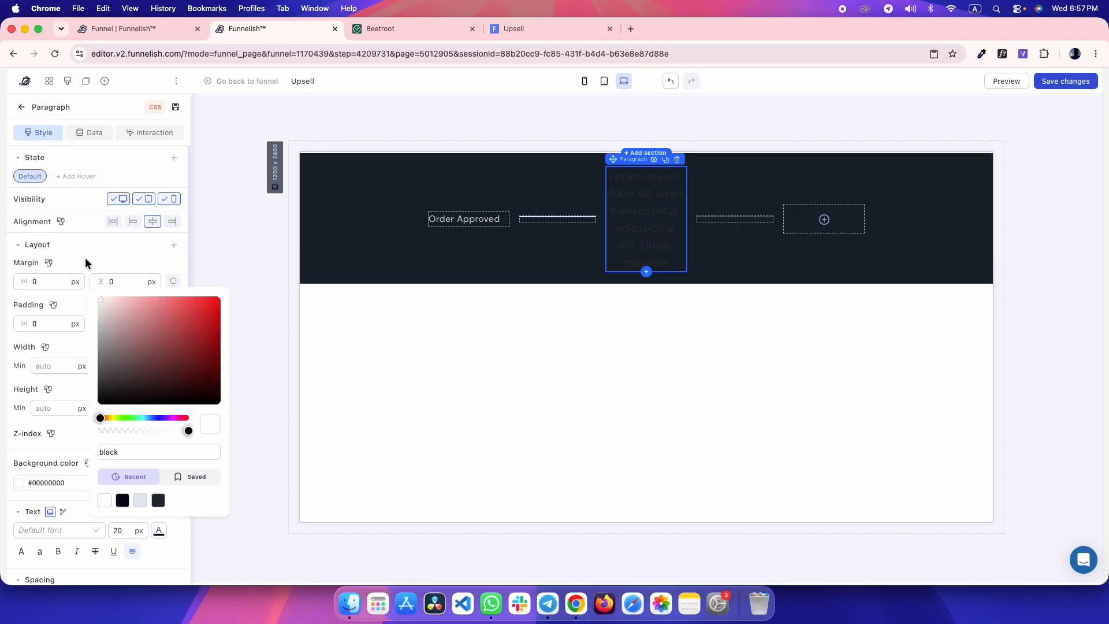
{"action": "left_click", "coordinate": [58, 551]}
{"action": "double_click", "coordinate": [622, 223]}
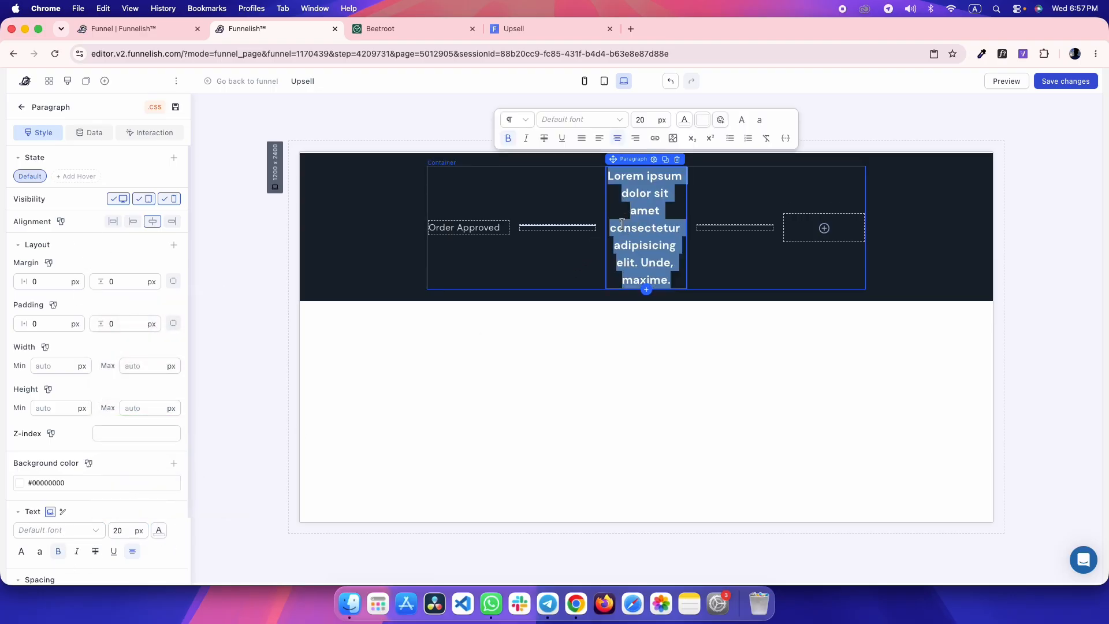
{"action": "type", "text": "Customize Order"}
- Inspect the Final Confirmation label's text and styles on the Beetroot reference page
{"action": "key", "text": "ctrl+Tab"}
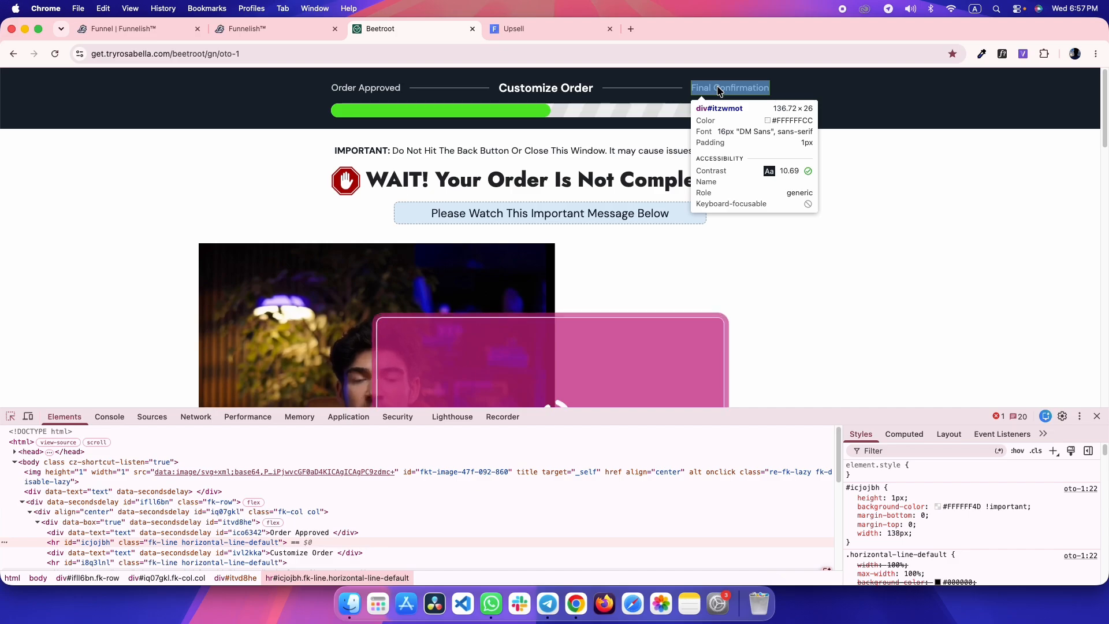
{"action": "left_click", "coordinate": [718, 89]}
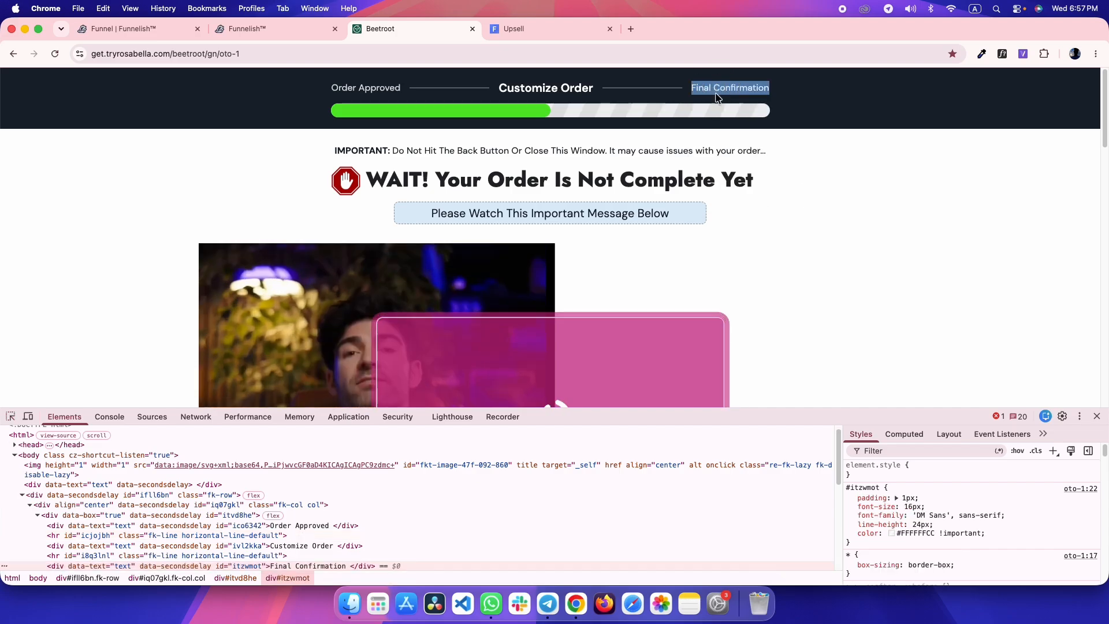
{"action": "key", "text": "ctrl+shift+Tab"}
- Duplicate the Order Approved paragraph into the fifth box and change the copy's text to "Final Confirmation"
{"action": "left_click", "coordinate": [449, 183]}
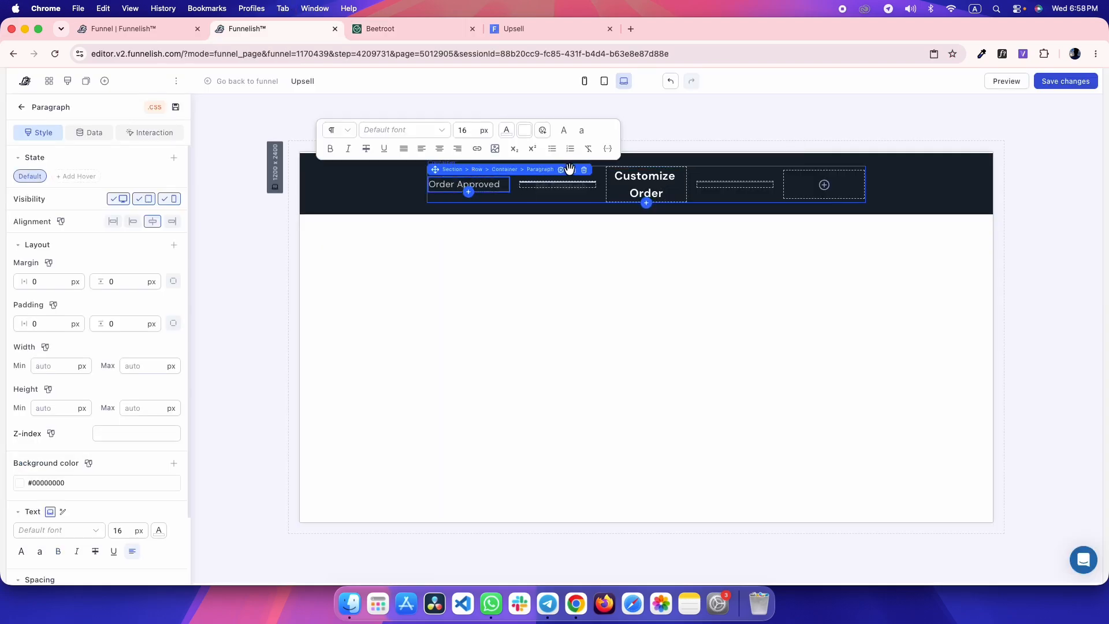
{"action": "left_click", "coordinate": [573, 170]}
{"action": "left_click_drag", "start_coordinate": [448, 194], "coordinate": [797, 180]}
{"action": "left_click", "coordinate": [798, 181]}
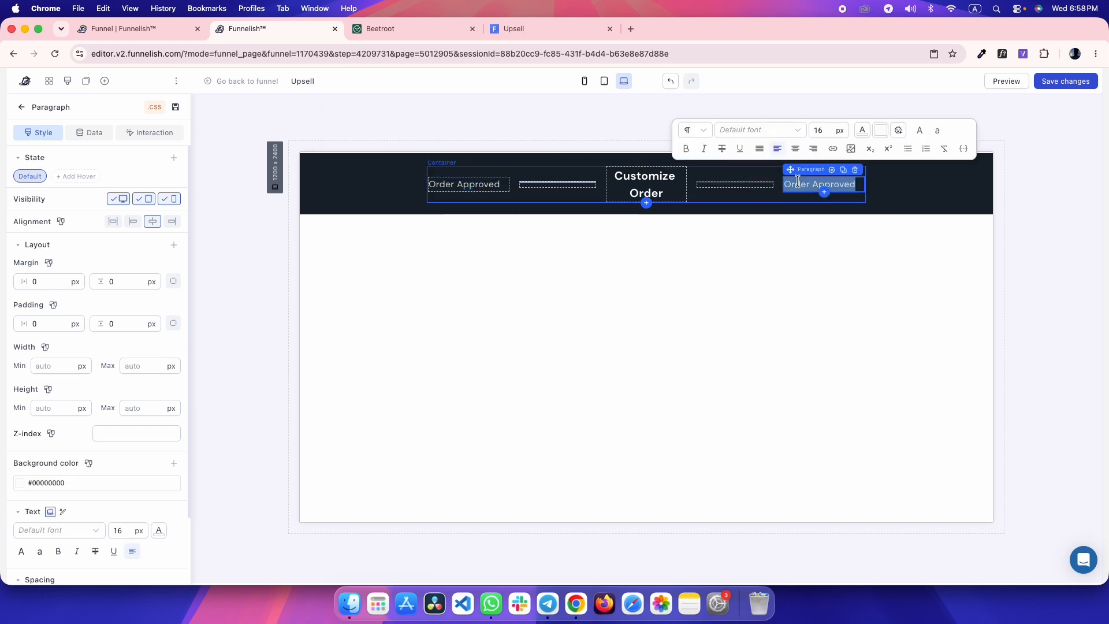
{"action": "type", "text": "Final Confirmation"}
- Set the container's boxes #1, #3 and #5 to fit-content width
{"action": "left_click", "coordinate": [703, 200]}
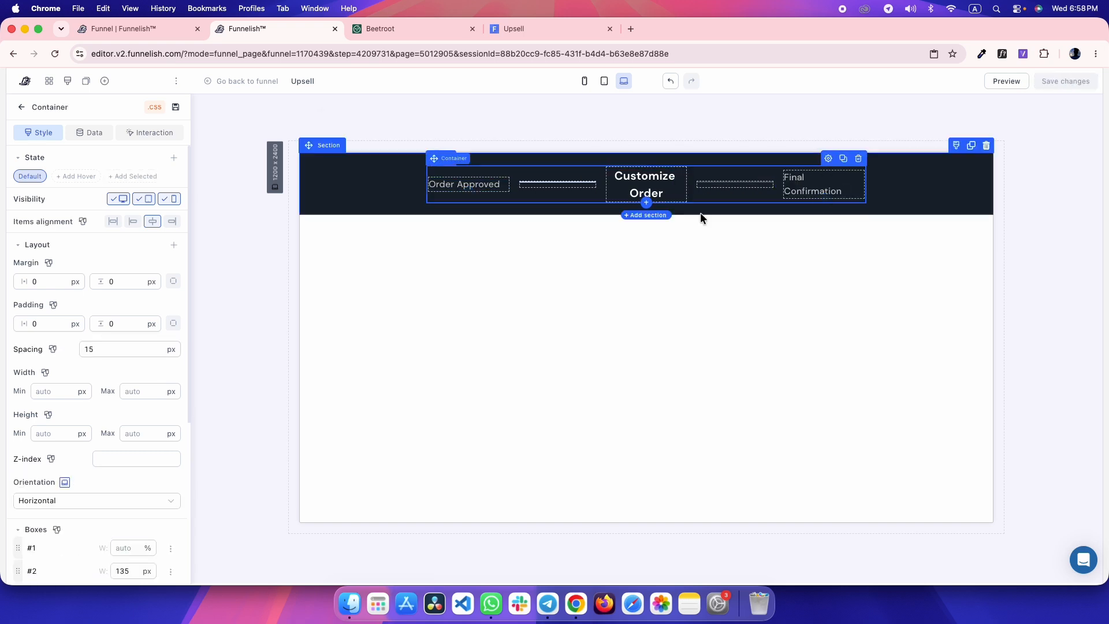
{"action": "scroll", "coordinate": [98, 405], "scroll_direction": "down", "scroll_amount": 6}
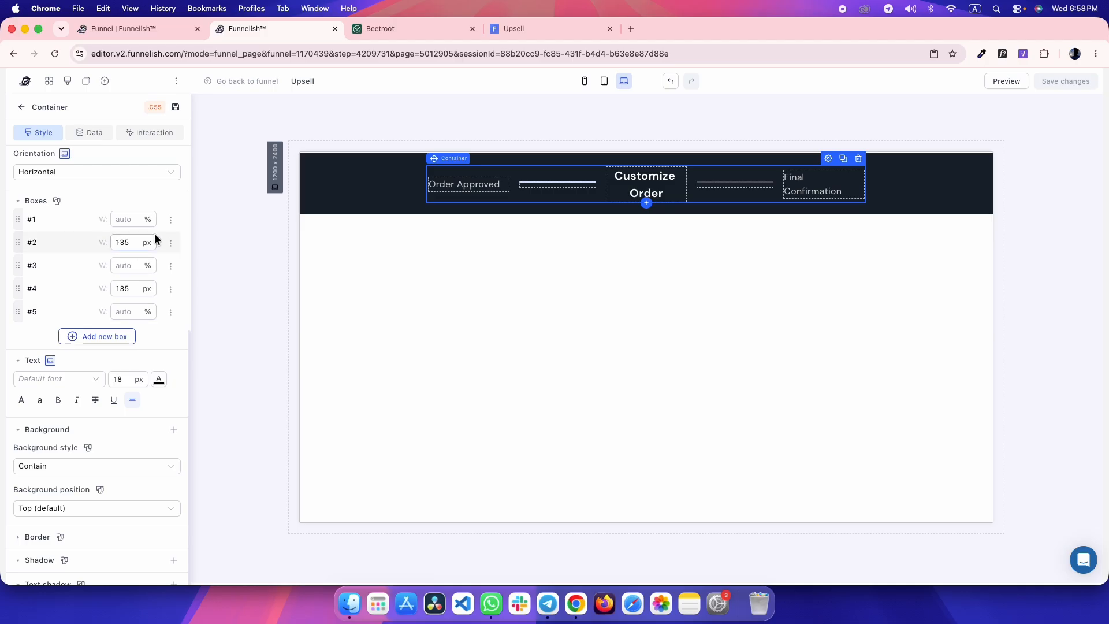
{"action": "left_click", "coordinate": [171, 222]}
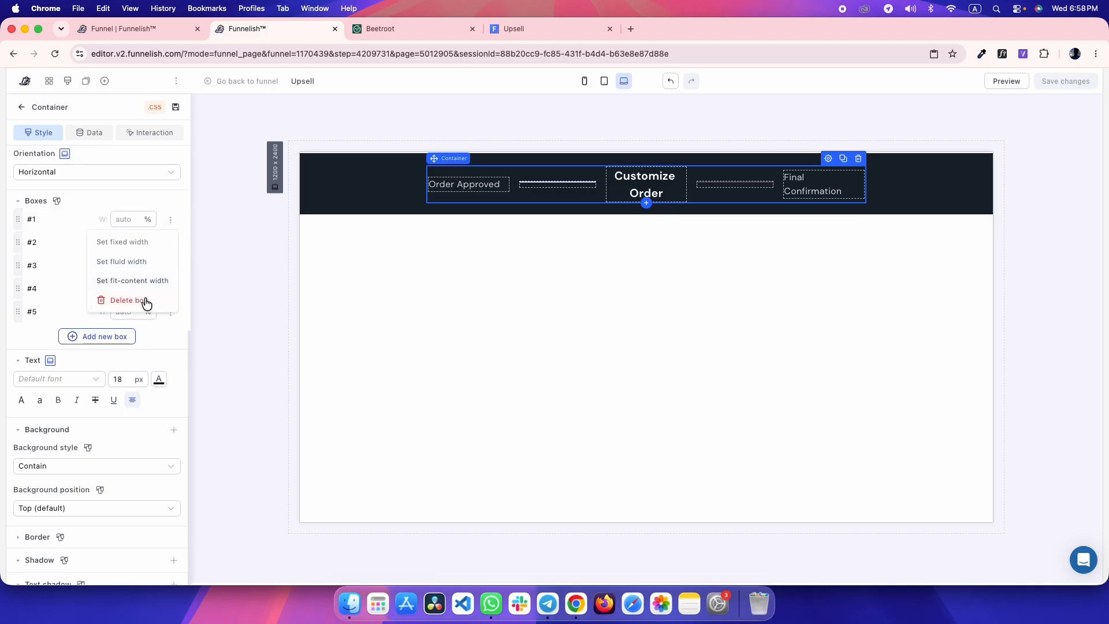
{"action": "left_click", "coordinate": [147, 281]}
{"action": "left_click", "coordinate": [170, 267]}
{"action": "left_click", "coordinate": [148, 324]}
{"action": "left_click", "coordinate": [170, 312]}
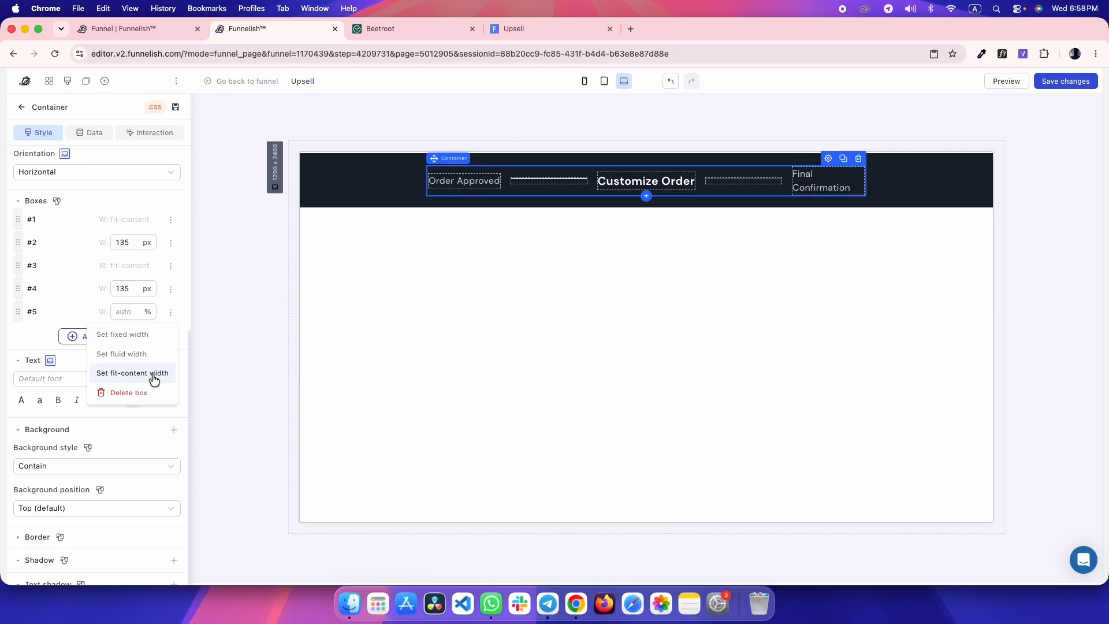
{"action": "left_click", "coordinate": [153, 375]}
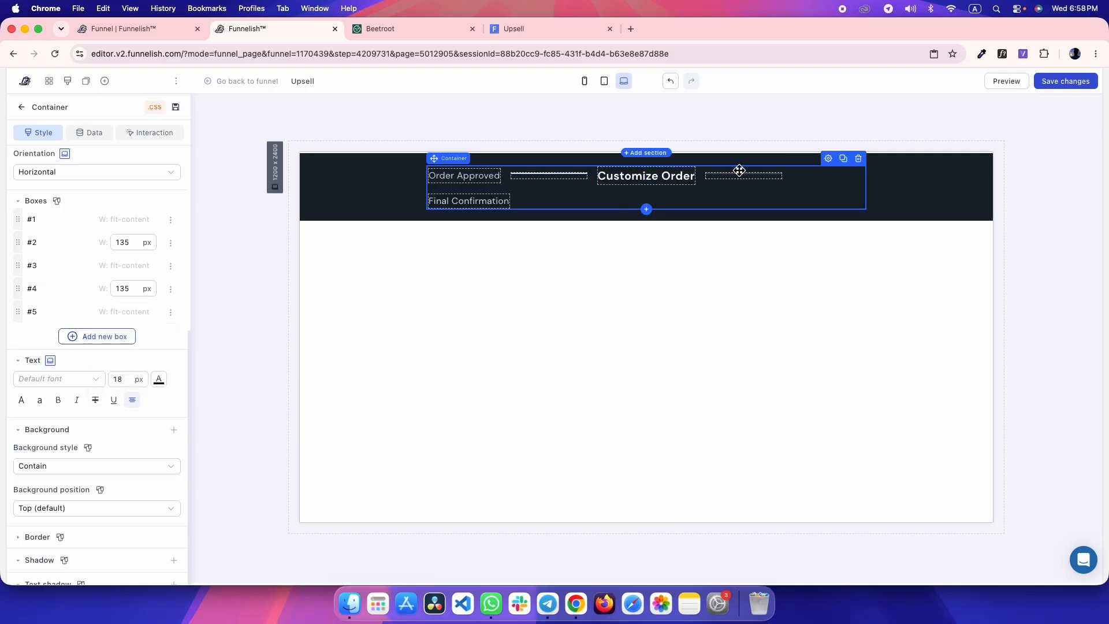
- Compare the header labels and lines in the Upsell preview with the Beetroot reference page
{"action": "left_click", "coordinate": [524, 126]}
{"action": "left_click", "coordinate": [554, 196]}
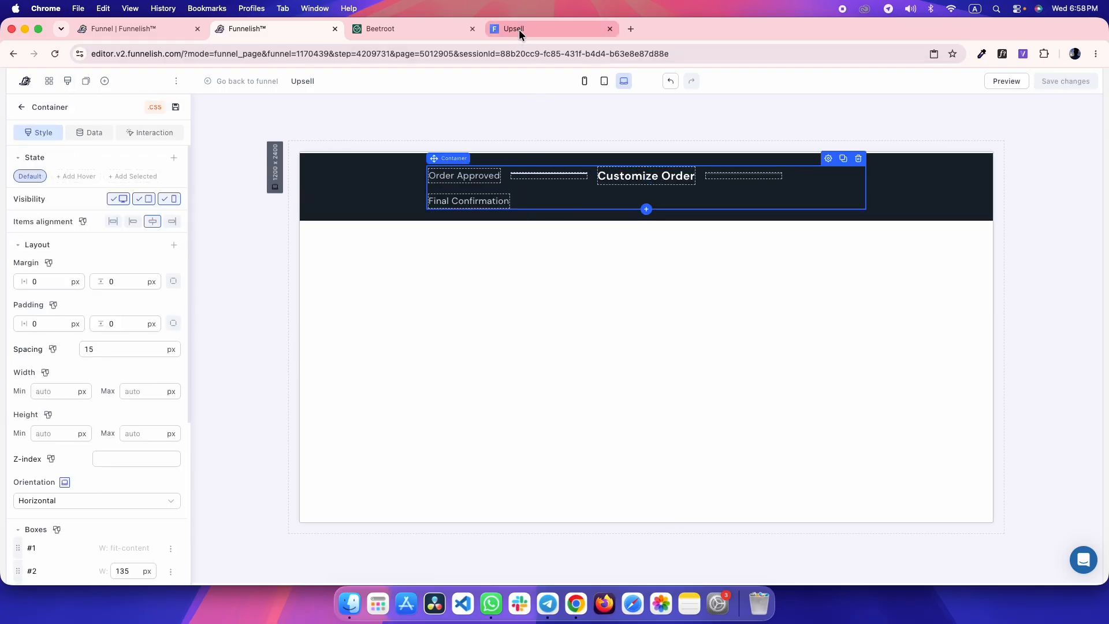
{"action": "left_click", "coordinate": [518, 29]}
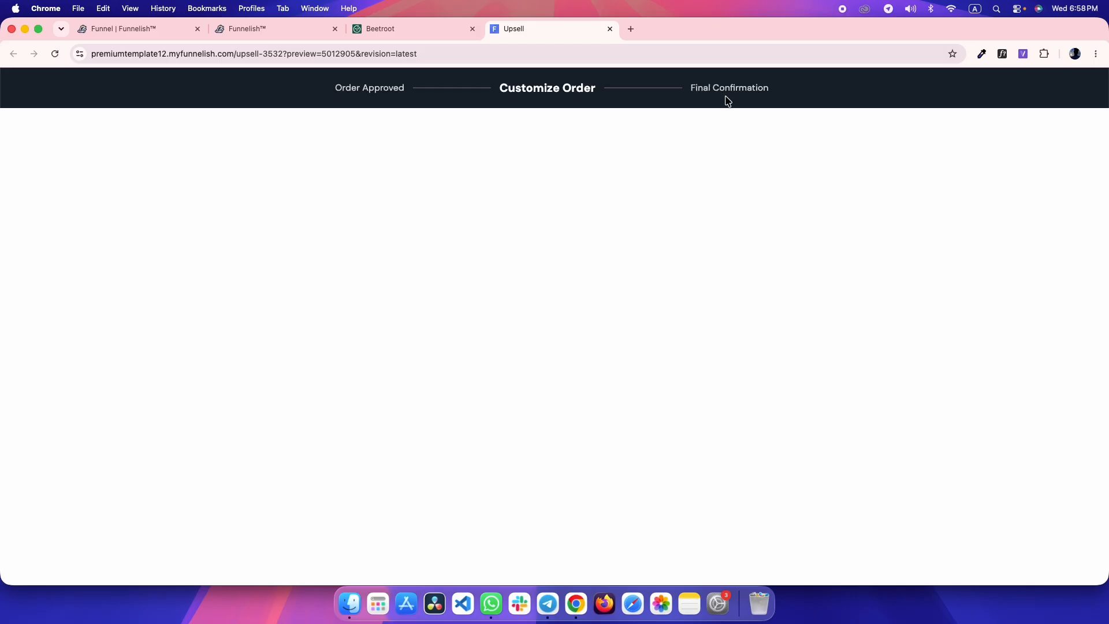
{"action": "key", "text": "ctrl+shift+Tab"}
{"action": "key", "text": "ctrl+Tab"}
{"action": "key", "text": "ctrl+shift+Tab"}
{"action": "key", "text": "ctrl+shift+Tab"}
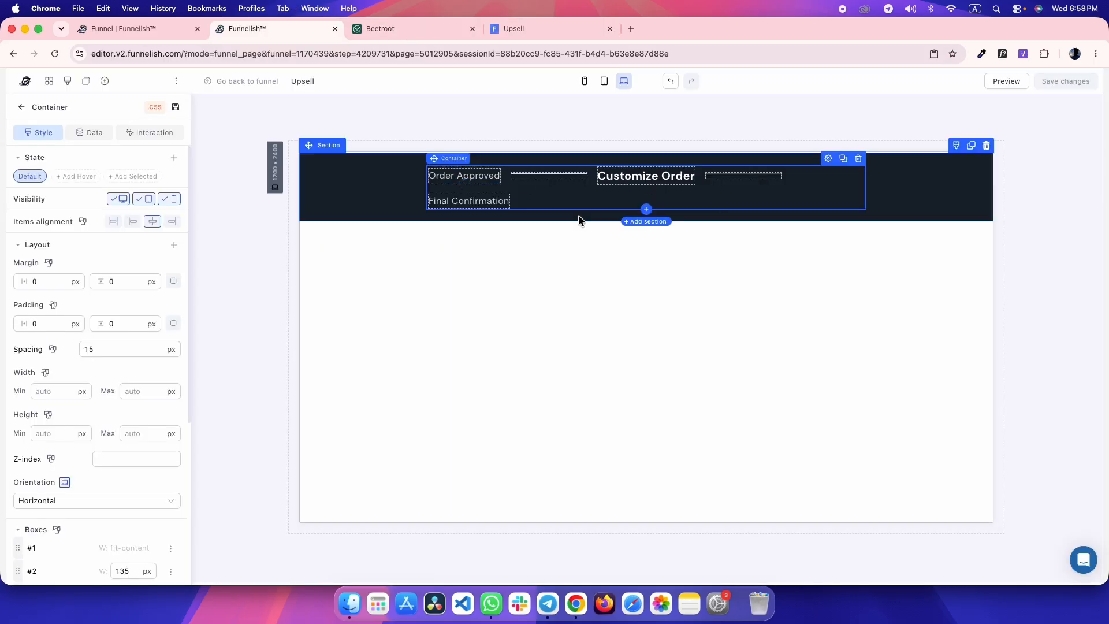
- Inspect the Beetroot page's progress bar elements and the computed padding of the label row above them
{"action": "key", "text": "ctrl+Tab"}
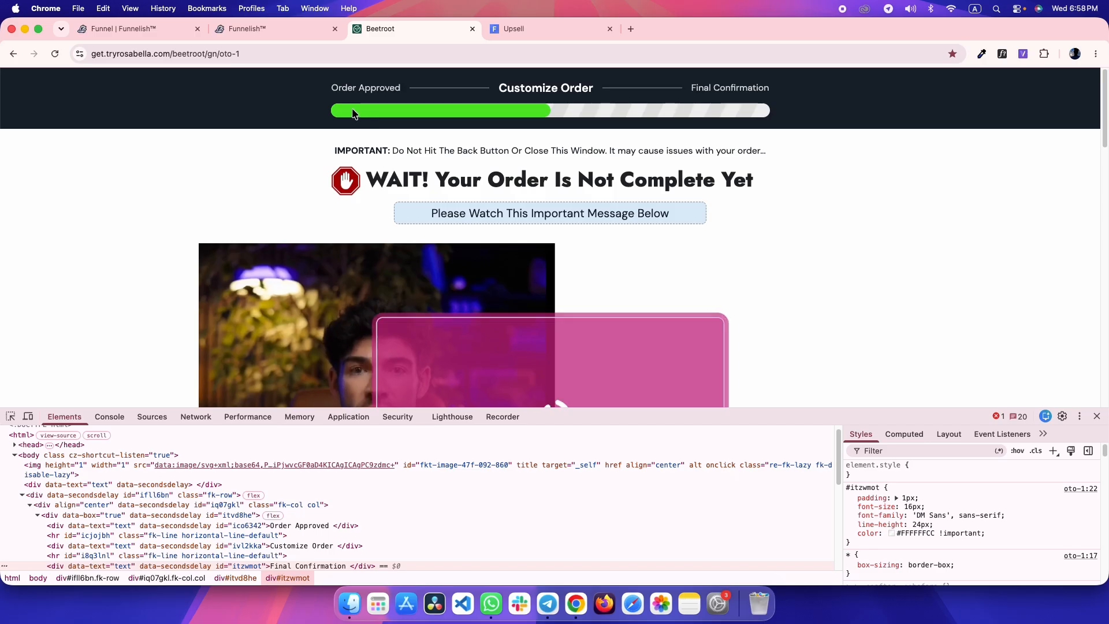
{"action": "key", "text": "super+shift+c"}
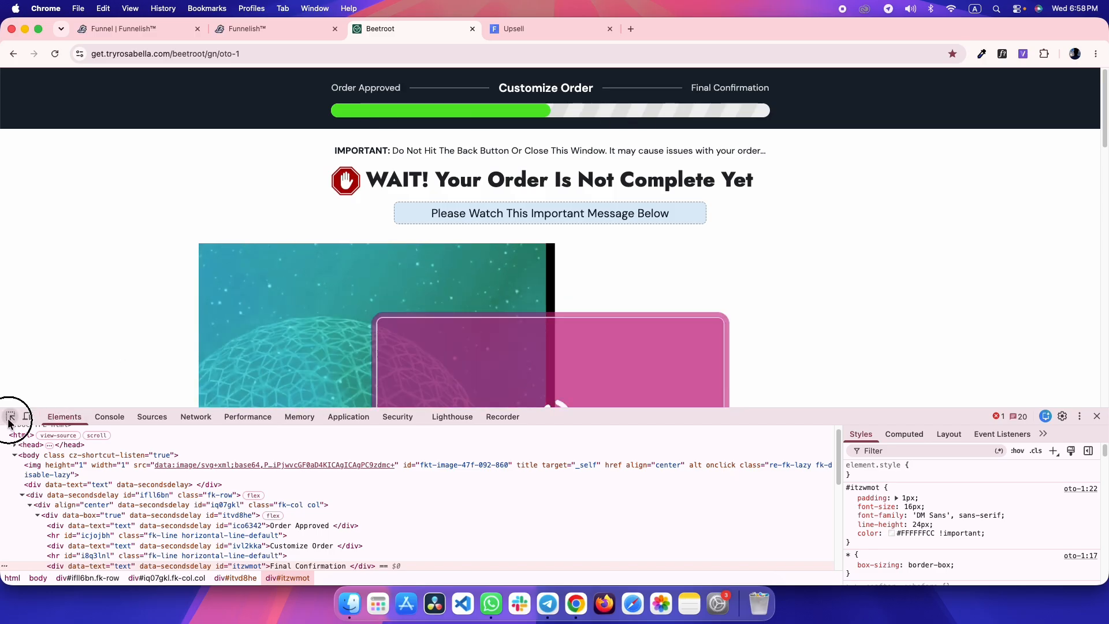
{"action": "left_click", "coordinate": [506, 114]}
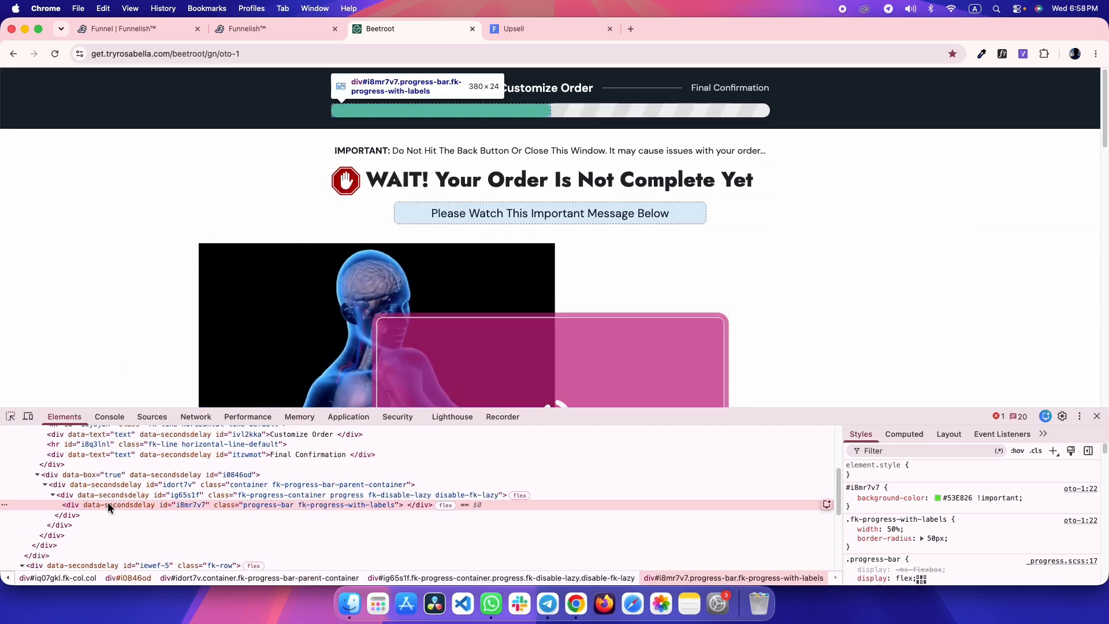
{"action": "left_click", "coordinate": [202, 495]}
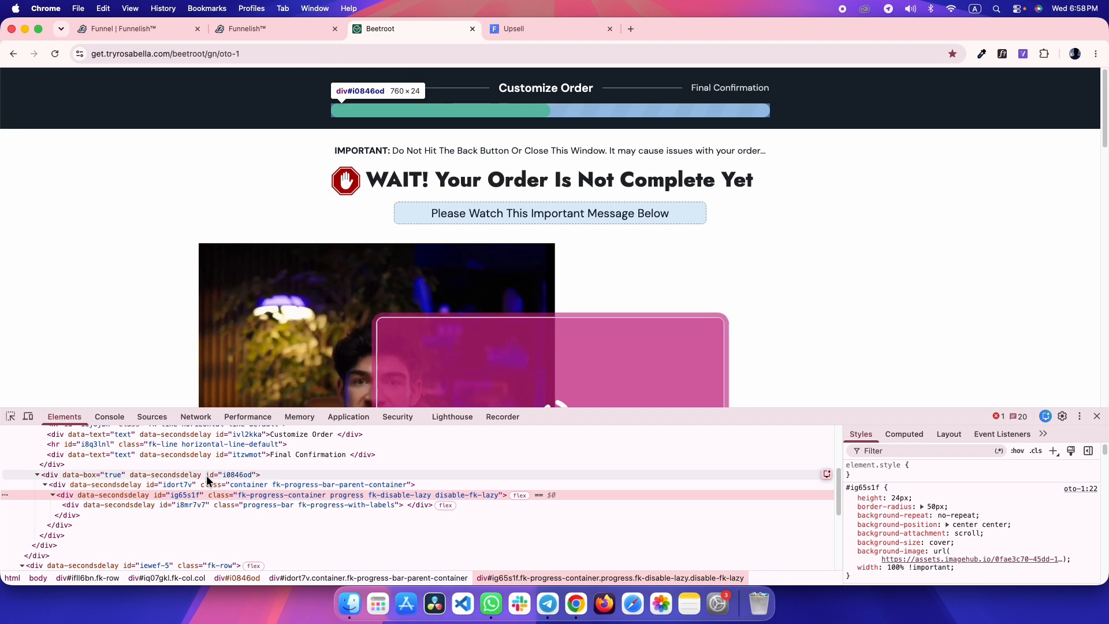
{"action": "left_click", "coordinate": [210, 465]}
{"action": "left_click", "coordinate": [904, 434]}
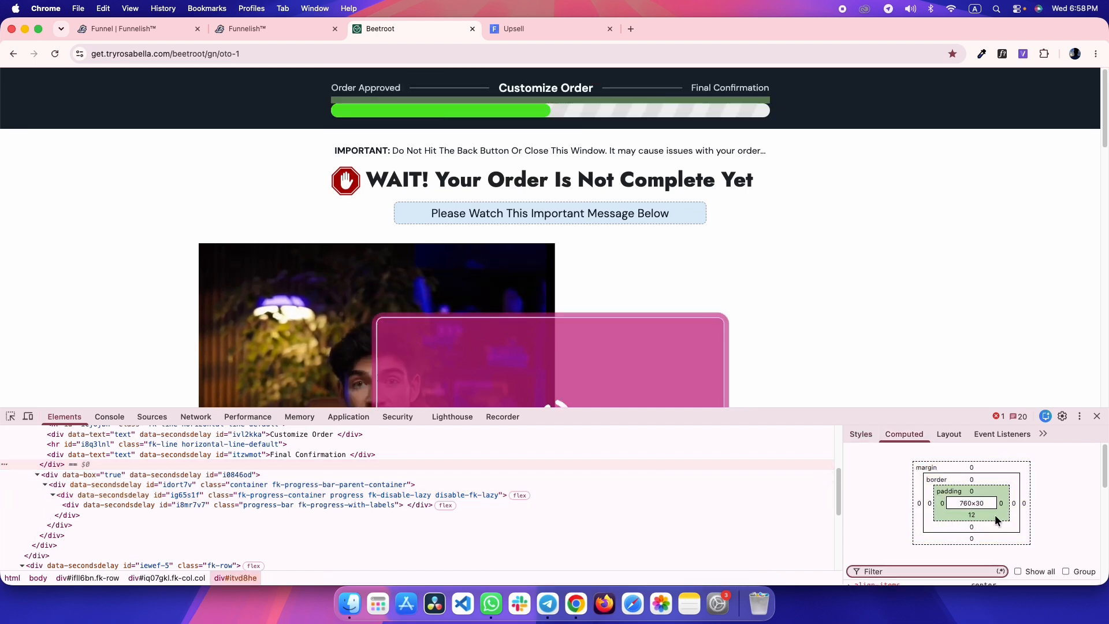
- Set the header container's bottom padding to 12 px in the Upsell editor
{"action": "key", "text": "ctrl+shift+Tab"}
{"action": "left_click", "coordinate": [558, 201]}
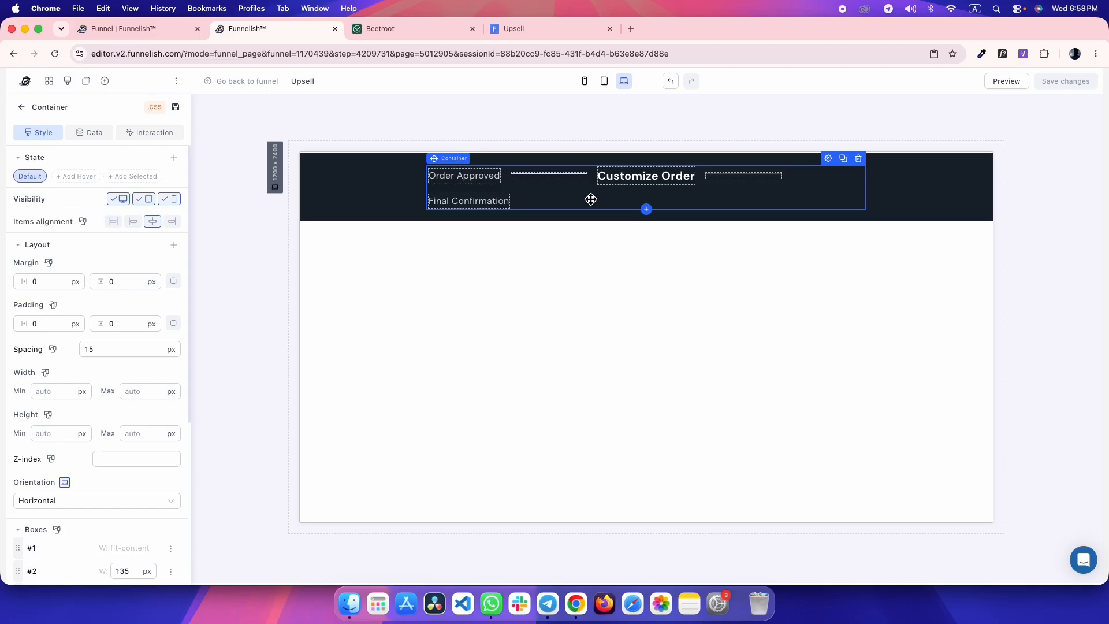
{"action": "left_click", "coordinate": [174, 322]}
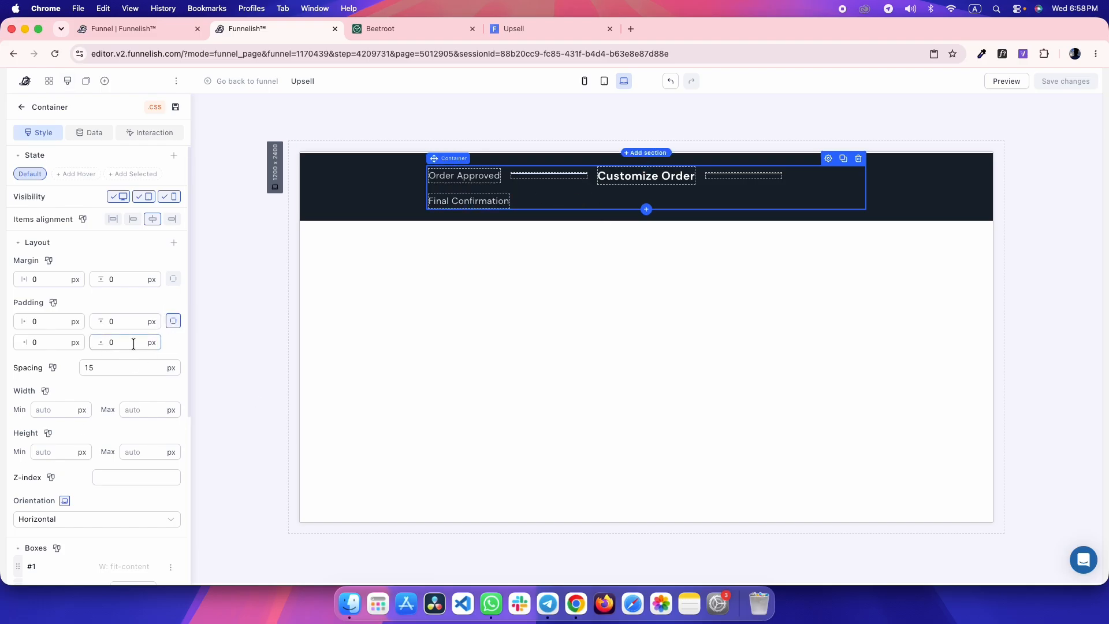
{"action": "type", "text": "12"}
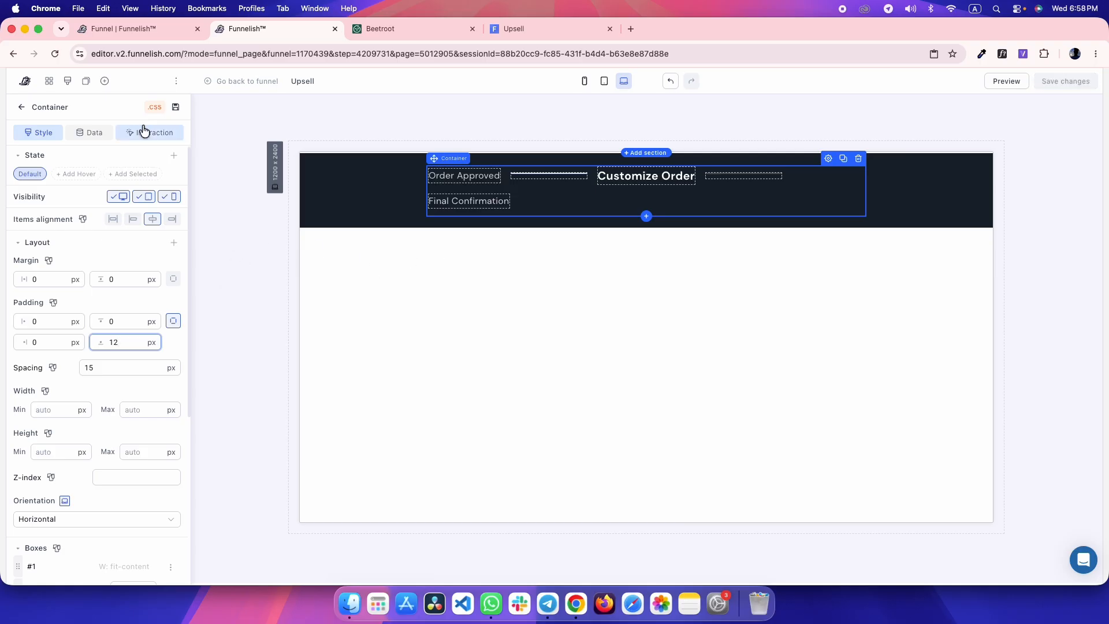
- Add a Progress bar below the label container in the header and set its margins and padding to 0 px
{"action": "left_click", "coordinate": [105, 82]}
{"action": "type", "text": "pro"}
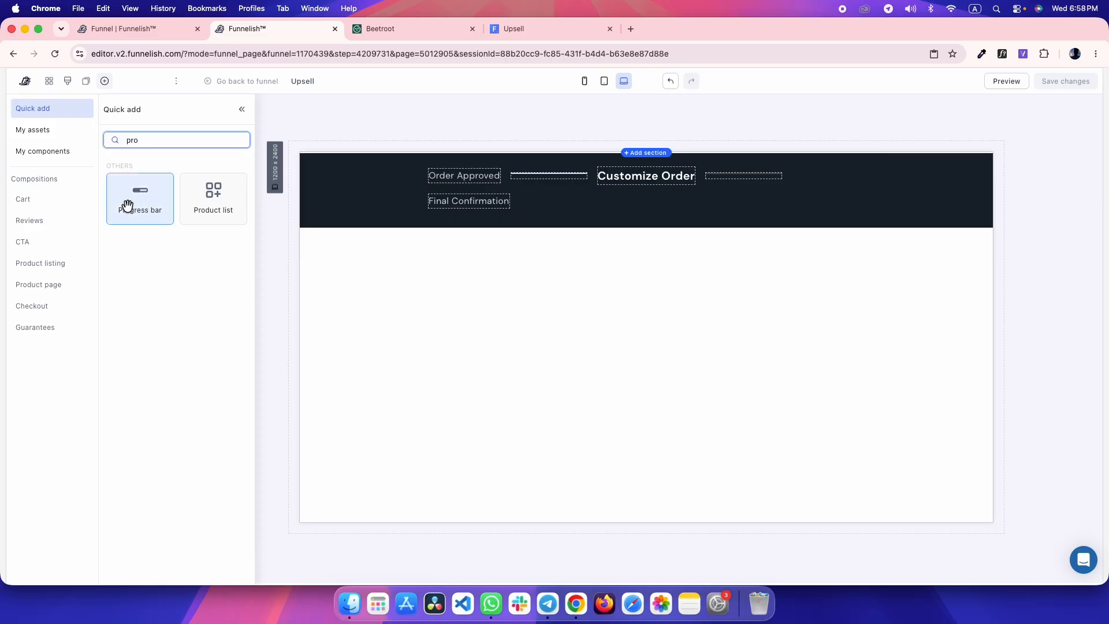
{"action": "left_click_drag", "start_coordinate": [142, 204], "coordinate": [595, 224]}
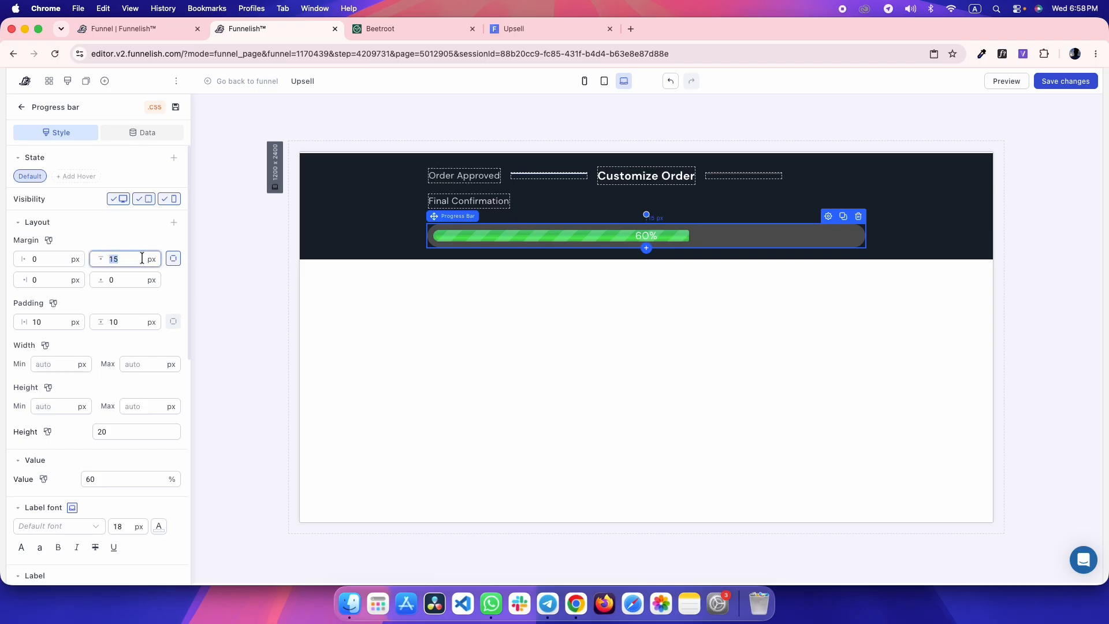
{"action": "type", "text": "0"}
{"action": "left_click", "coordinate": [137, 300]}
{"action": "type", "text": "0"}
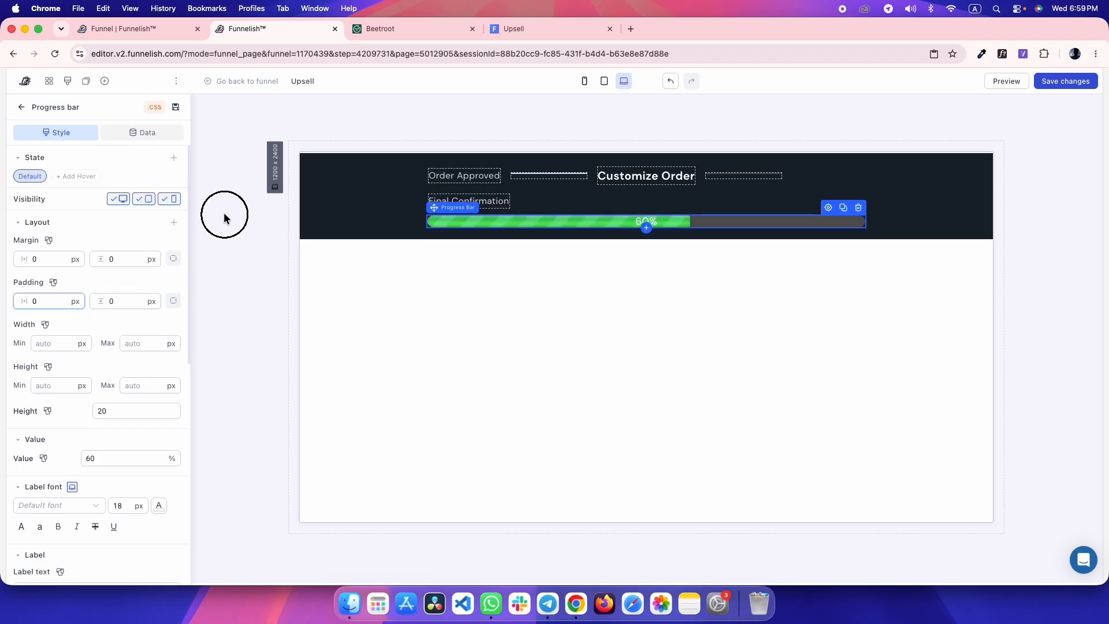
{"action": "left_click", "coordinate": [224, 217]}
- Check the header in the Upsell preview and inspect the Beetroot progress bar's width, color and corner radius
{"action": "left_click", "coordinate": [527, 29]}
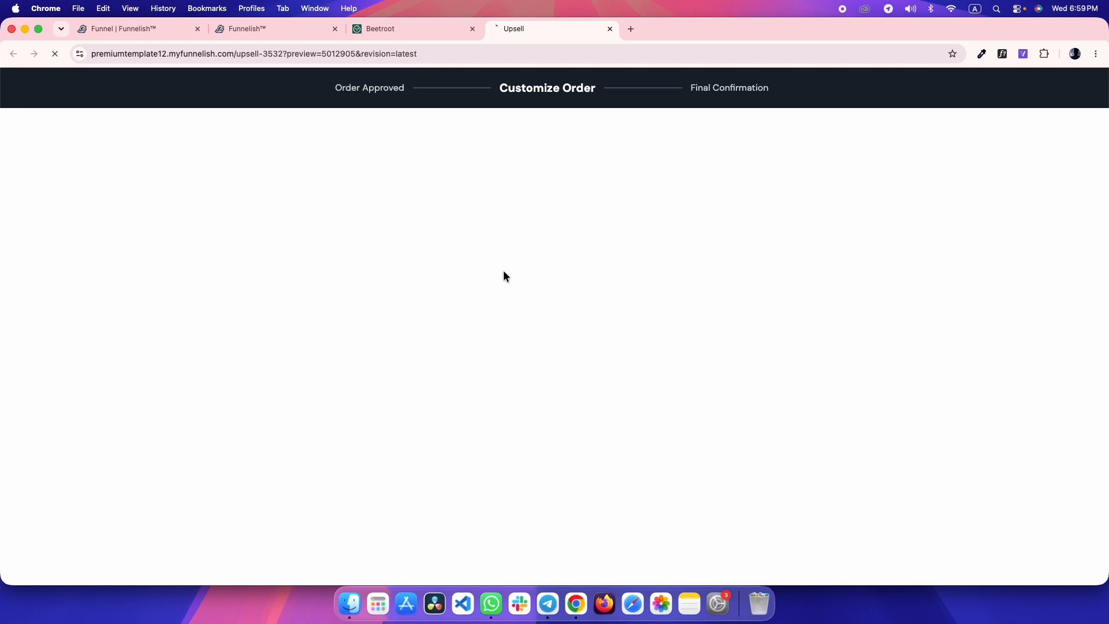
{"action": "key", "text": "ctrl+shift+Tab"}
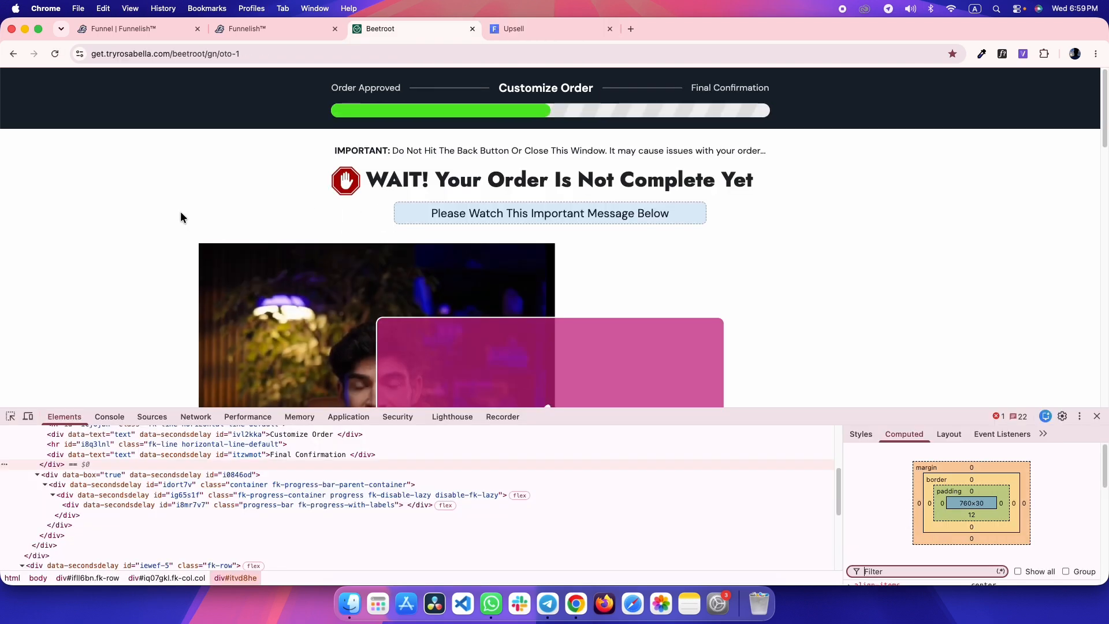
{"action": "left_click", "coordinate": [11, 416]}
{"action": "left_click", "coordinate": [473, 115]}
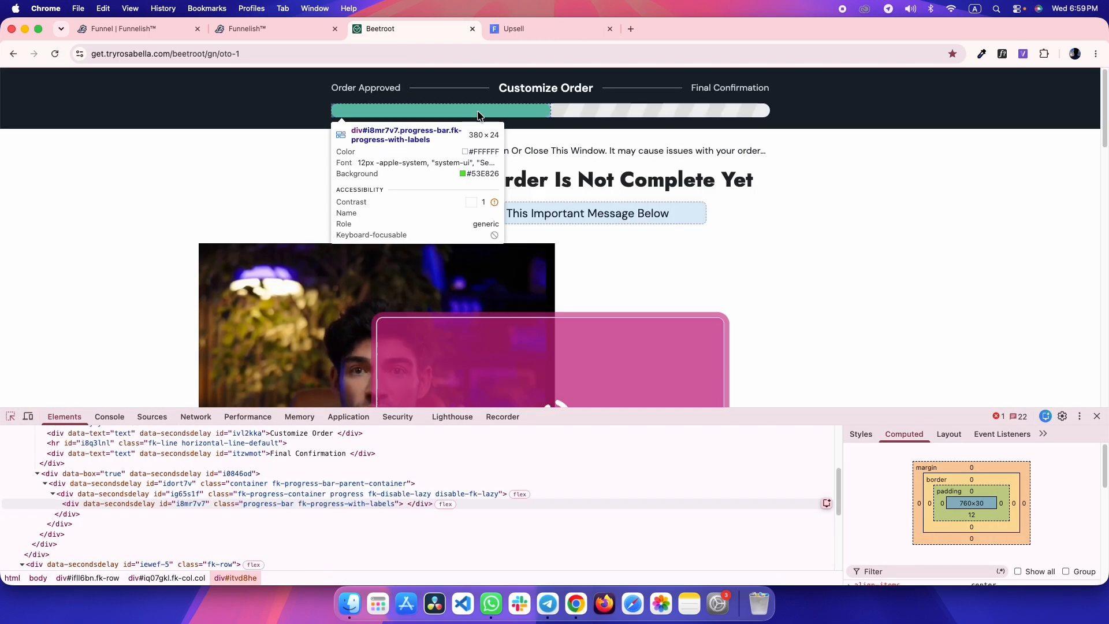
{"action": "left_click", "coordinate": [860, 435]}
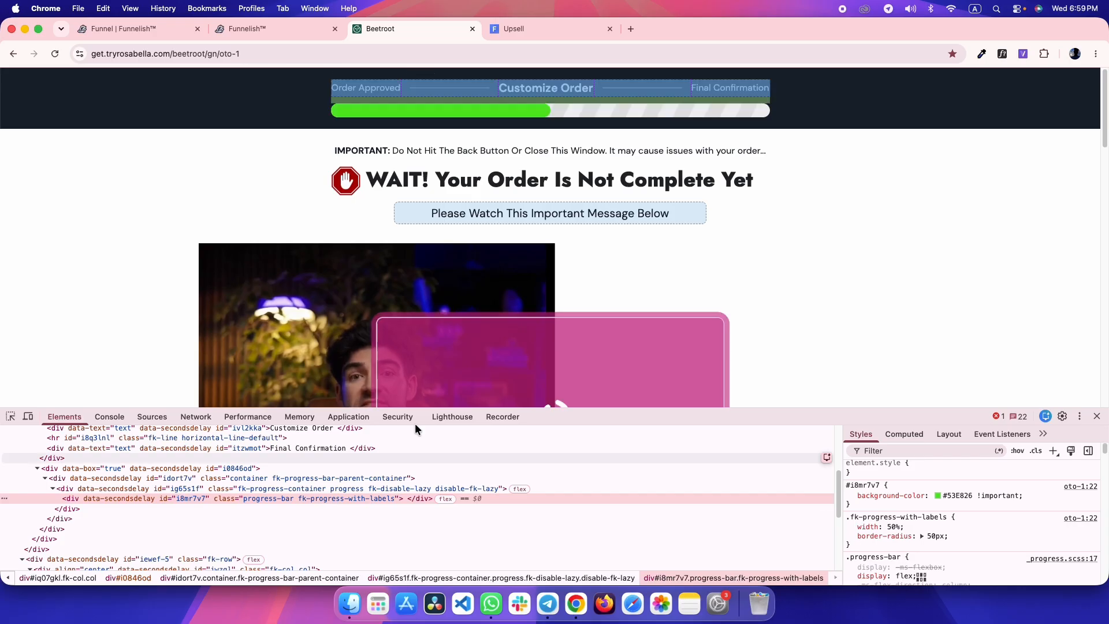
- Set the Upsell header progress bar's value to 50% and clear its label text
{"action": "key", "text": "ctrl+shift+Tab"}
{"action": "left_click", "coordinate": [540, 223]}
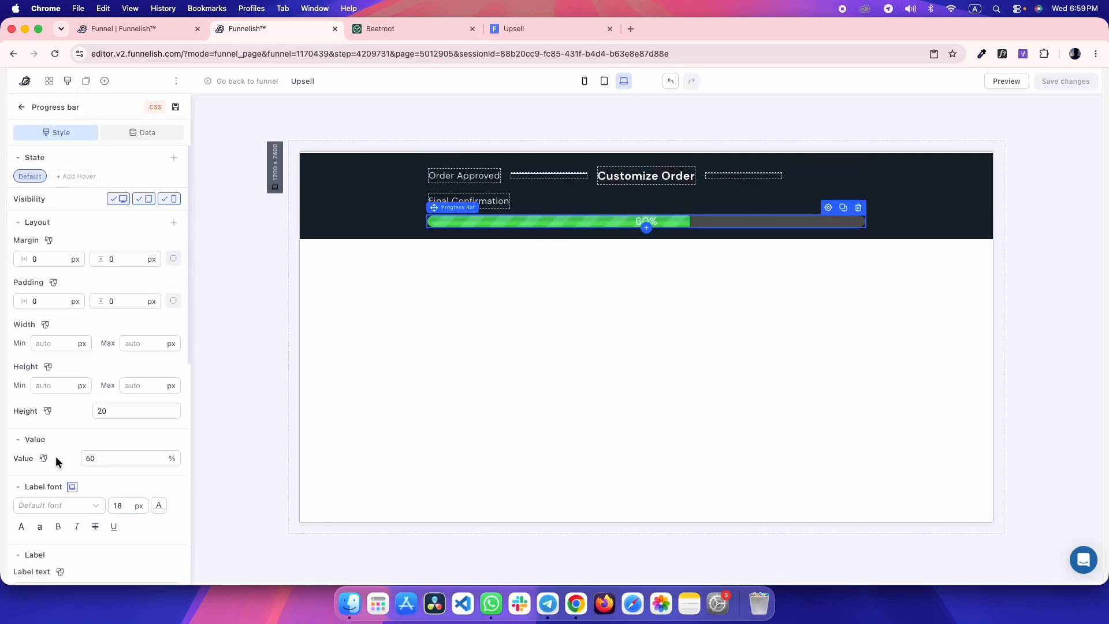
{"action": "type", "text": "50"}
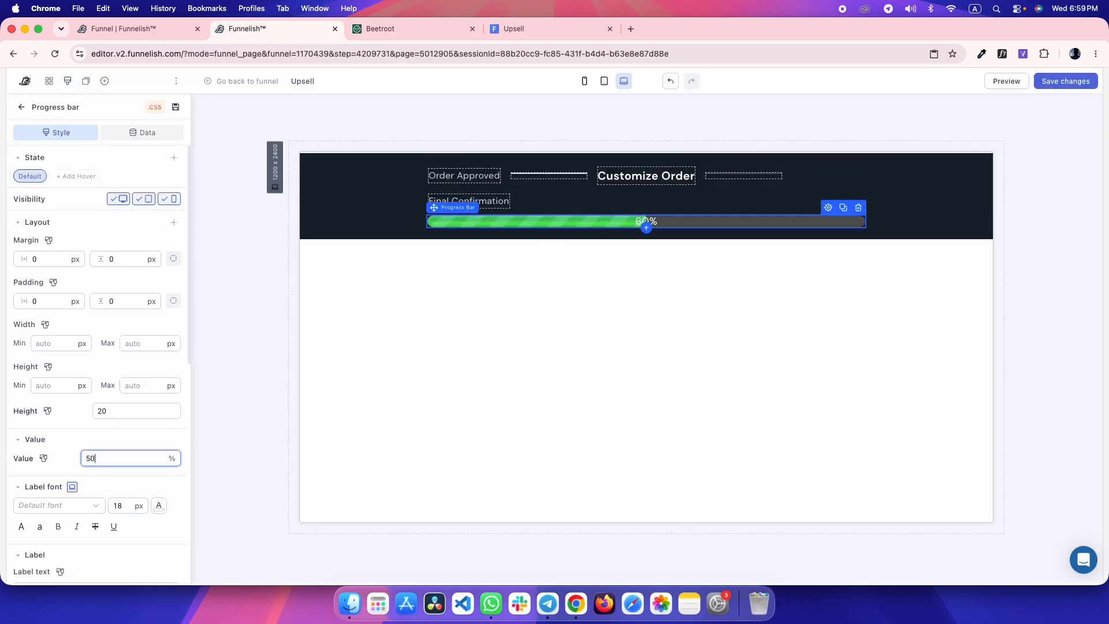
{"action": "scroll", "coordinate": [44, 436], "scroll_direction": "down", "scroll_amount": 5}
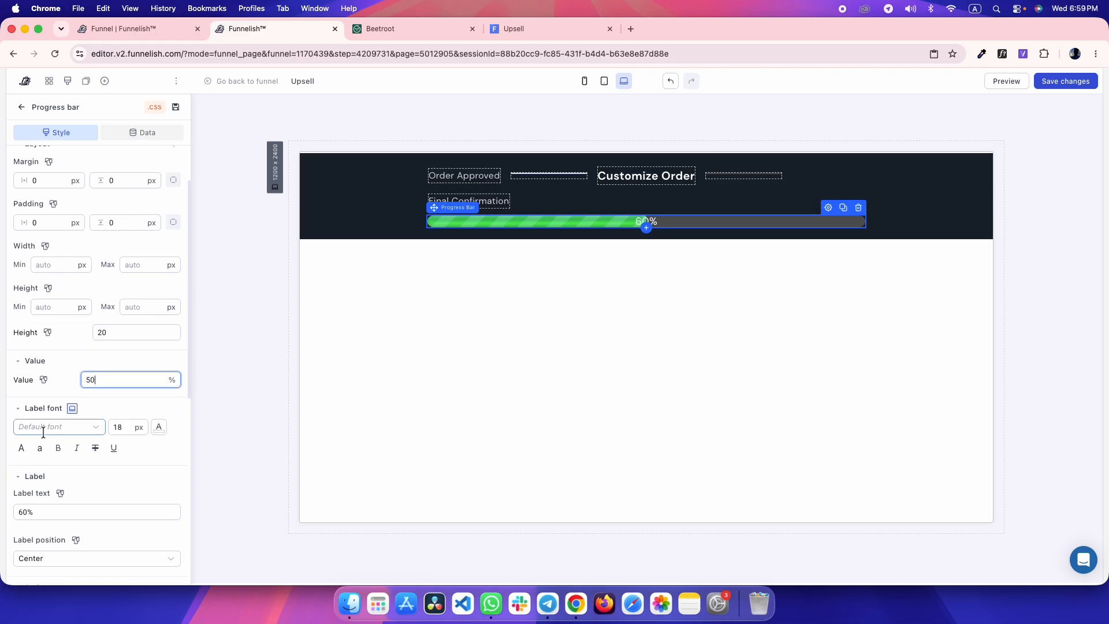
{"action": "key", "text": "ctrl+Tab"}
{"action": "key", "text": "ctrl+shift+Tab"}
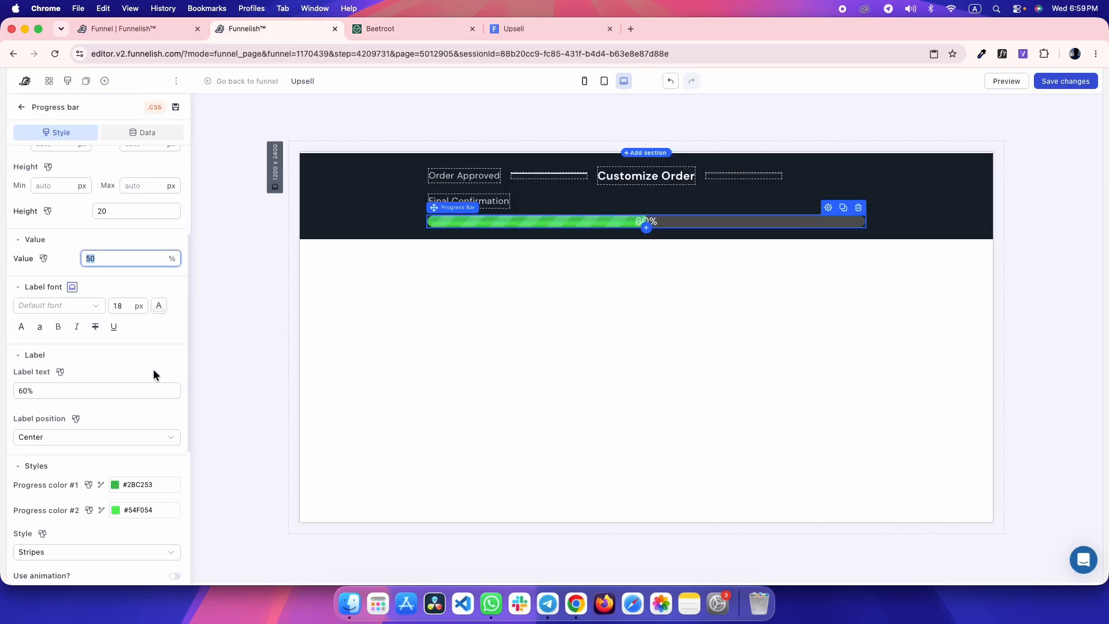
{"action": "left_click", "coordinate": [52, 392]}
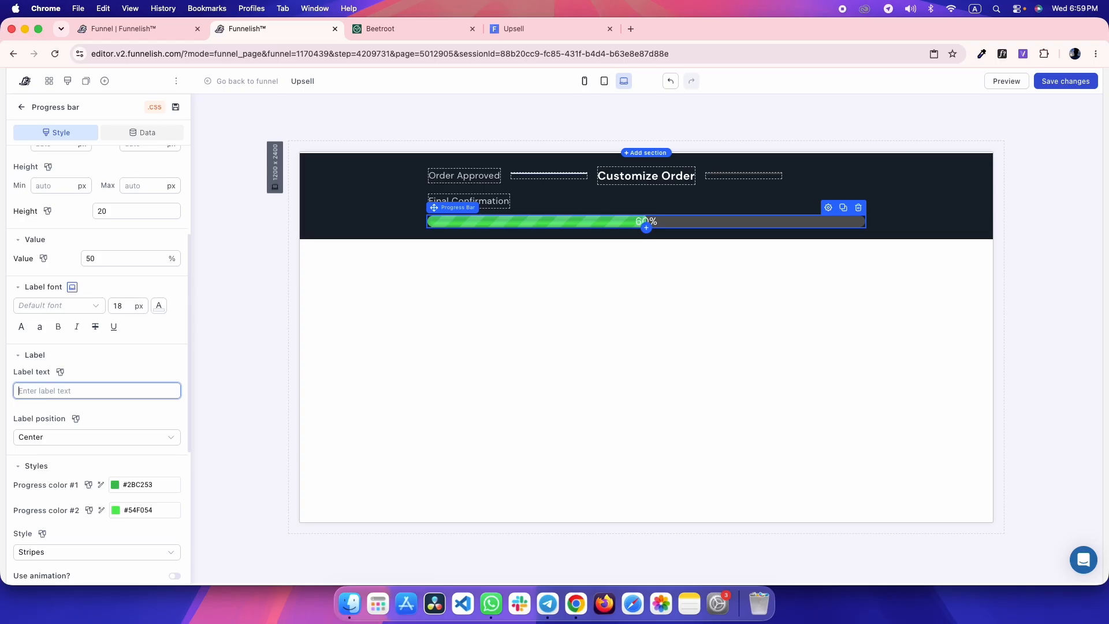
- Set the progress bar's label font color to the transparent value #FFFFFF00
{"action": "left_click", "coordinate": [113, 368]}
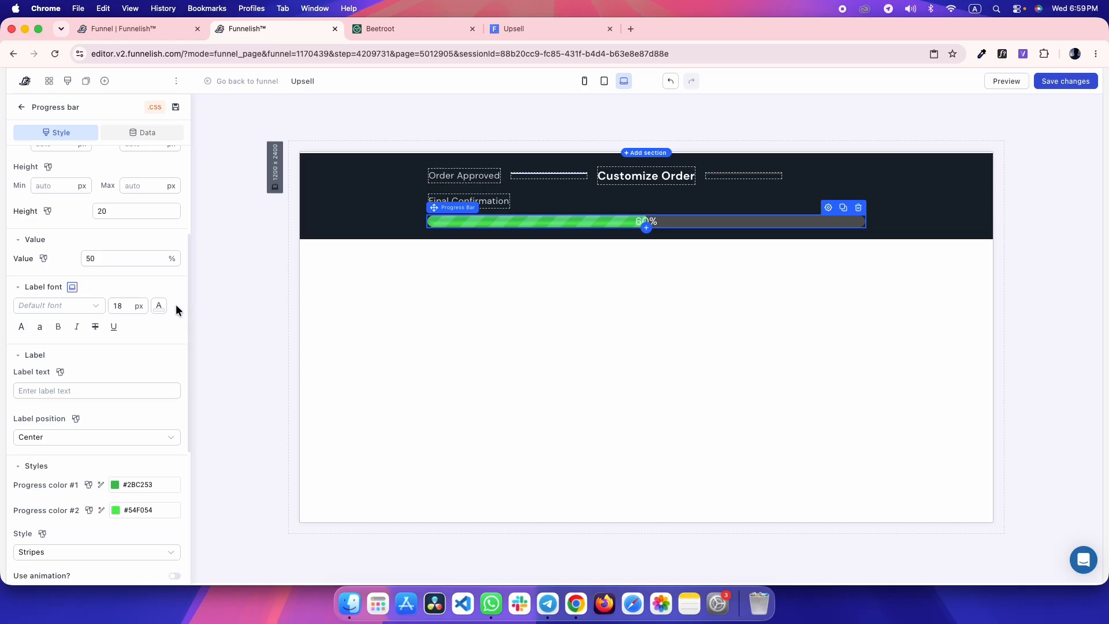
{"action": "left_click", "coordinate": [156, 309]}
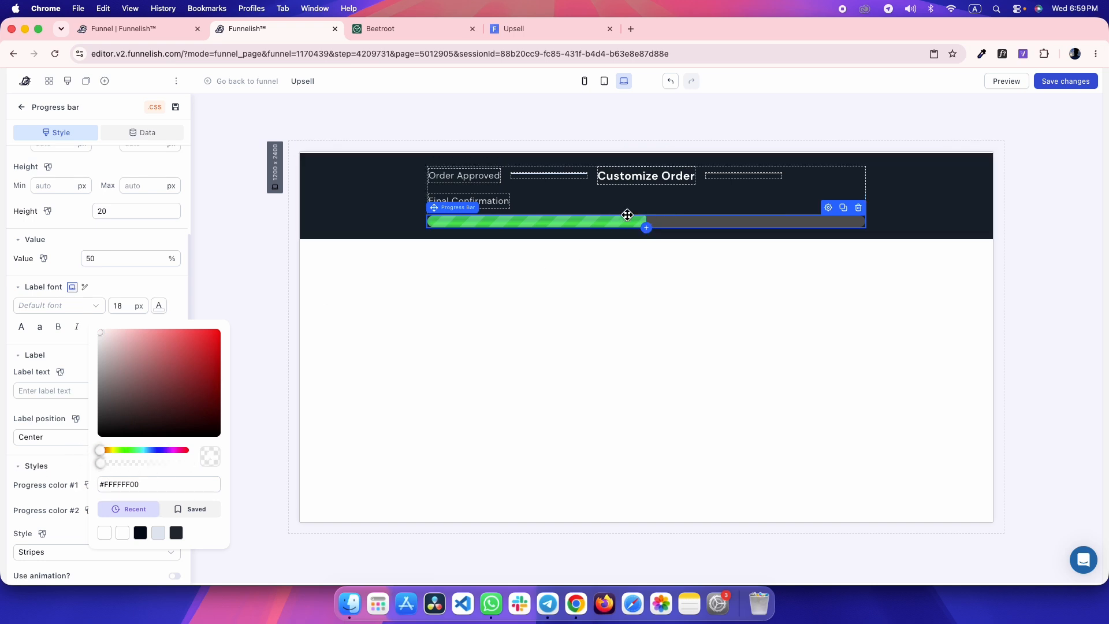
{"action": "left_click", "coordinate": [247, 239]}
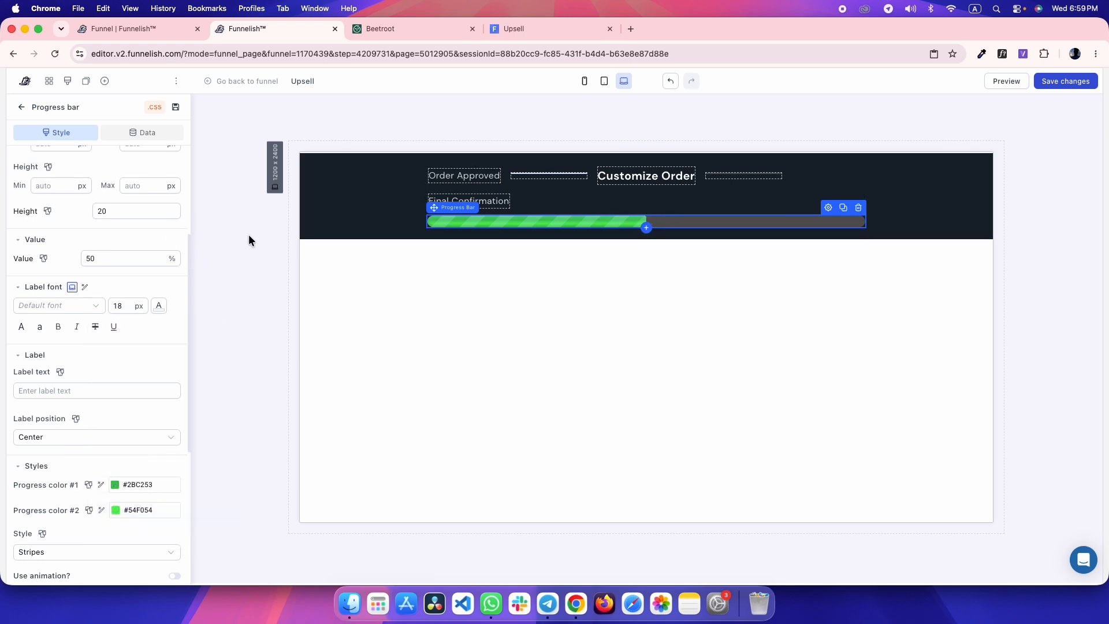
{"action": "left_click", "coordinate": [521, 126]}
- Check the reloaded Upsell preview against the Beetroot page and inspect the fill color of the Beetroot progress bar
{"action": "key", "text": "ctrl+Tab"}
{"action": "key", "text": "ctrl+Tab"}
{"action": "key", "text": "super+r"}
{"action": "key", "text": "ctrl+shift+Tab"}
{"action": "key", "text": "ctrl+Tab"}
{"action": "key", "text": "ctrl+shift+Tab"}
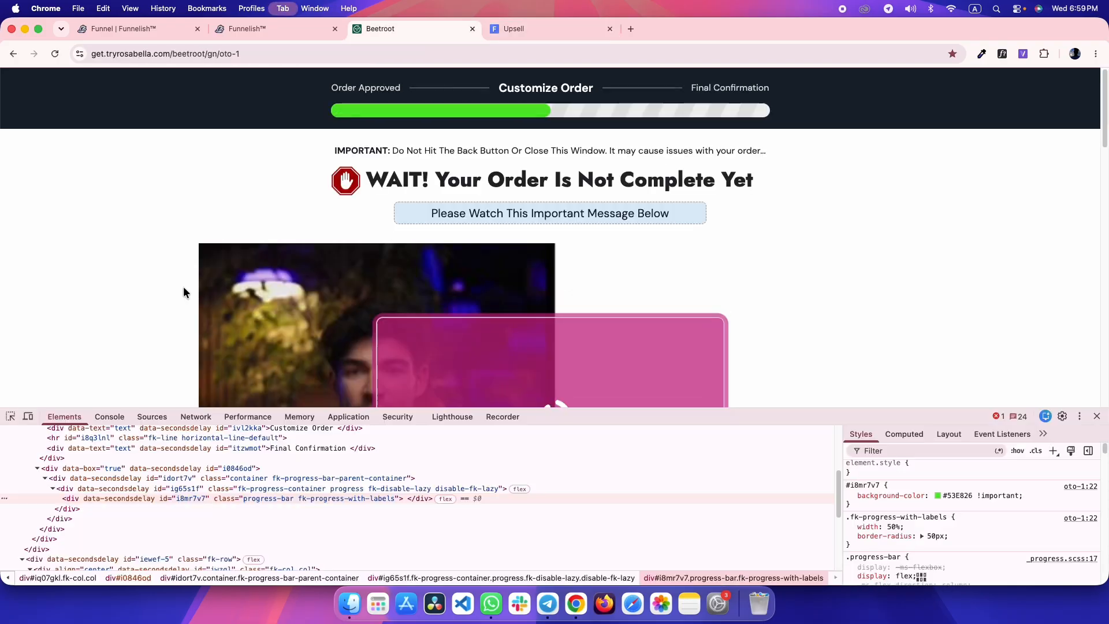
{"action": "key", "text": "ctrl+Tab"}
{"action": "key", "text": "ctrl+shift+Tab"}
{"action": "key", "text": "super+shift+c"}
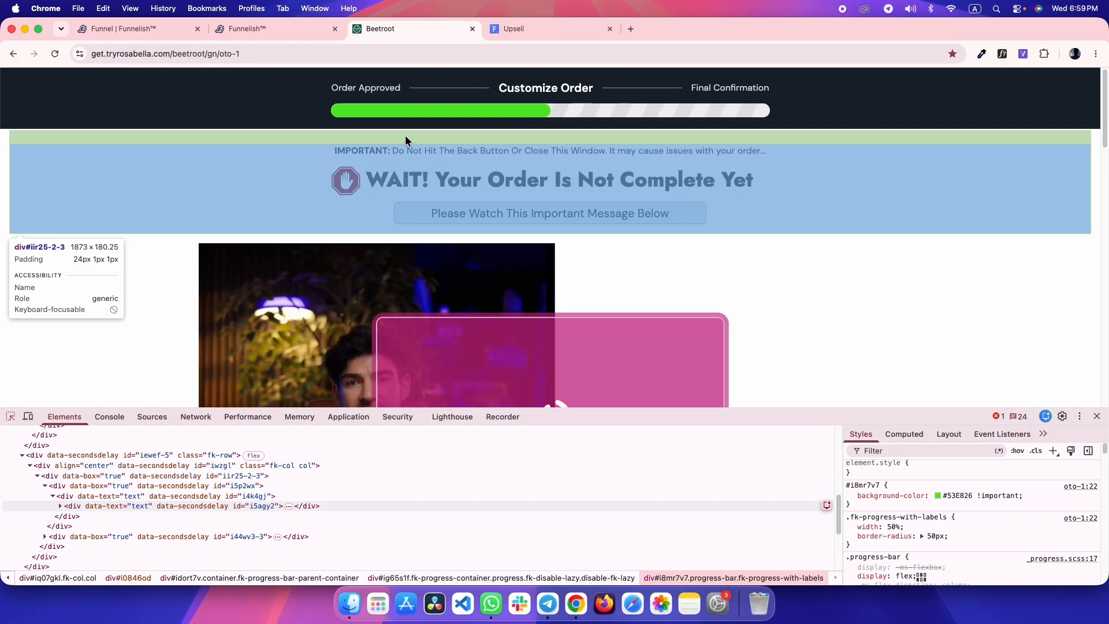
{"action": "left_click", "coordinate": [451, 111]}
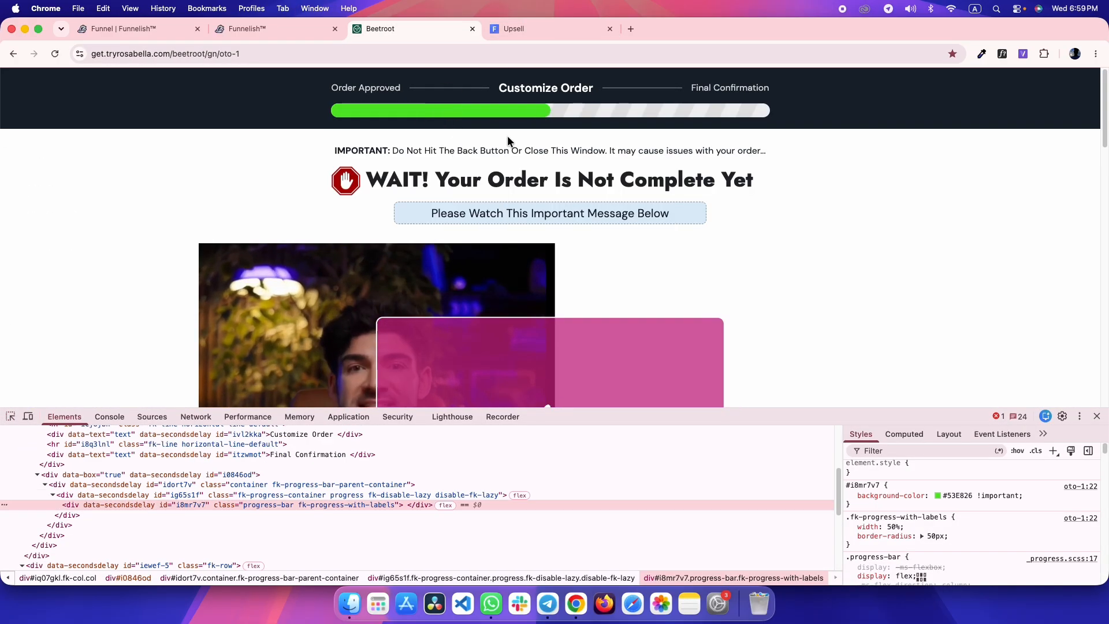
{"action": "left_click", "coordinate": [949, 495]}
- Set the Upsell progress bar's first progress color to #53E826 and its style to Simple
{"action": "key", "text": "ctrl+shift+Tab"}
{"action": "left_click", "coordinate": [600, 222]}
{"action": "scroll", "coordinate": [110, 381], "scroll_direction": "down", "scroll_amount": 5}
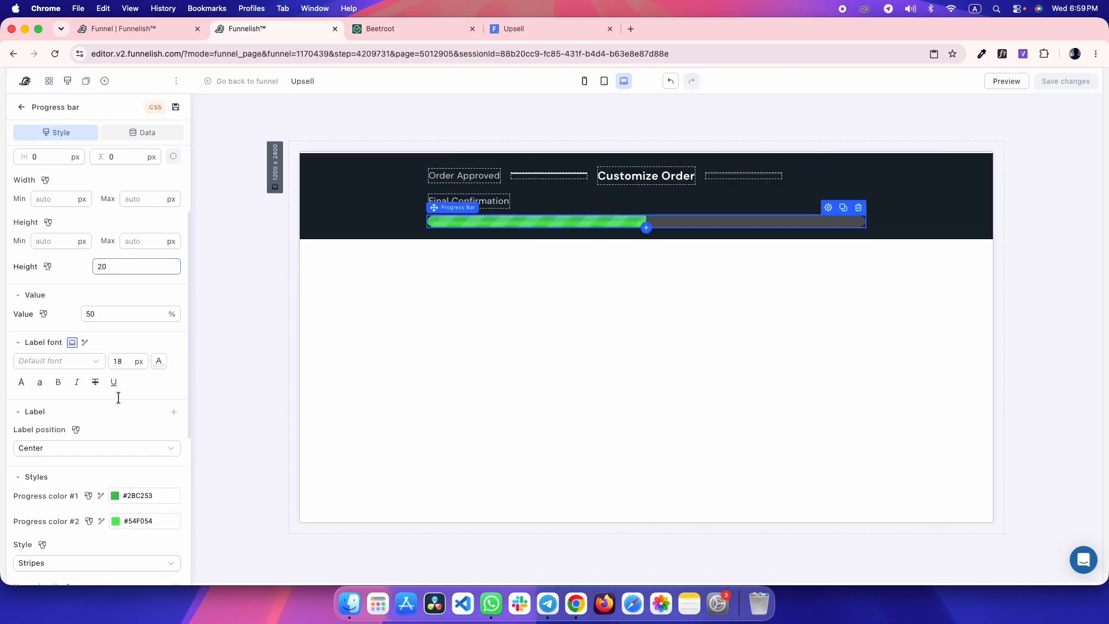
{"action": "left_click", "coordinate": [165, 344]}
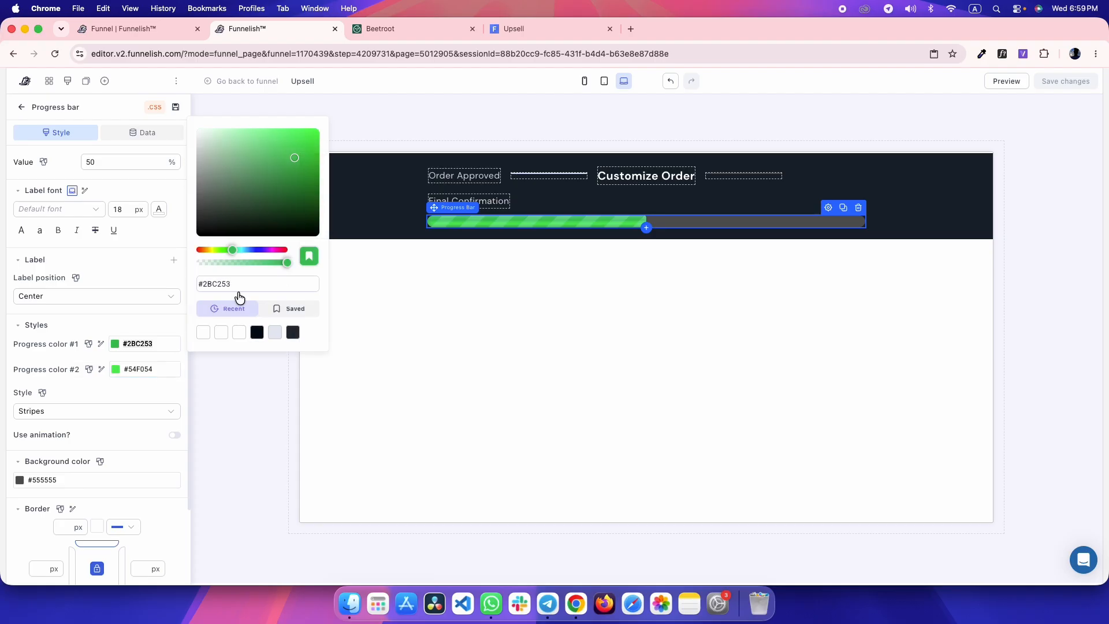
{"action": "left_click", "coordinate": [162, 369]}
{"action": "left_click", "coordinate": [257, 309]}
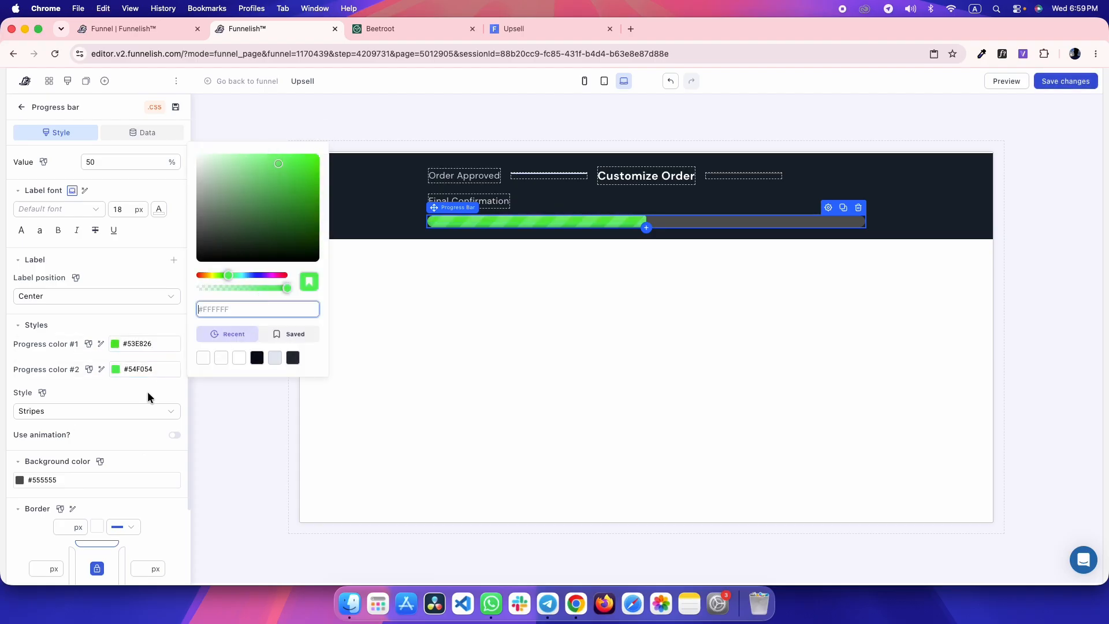
{"action": "left_click", "coordinate": [54, 412]}
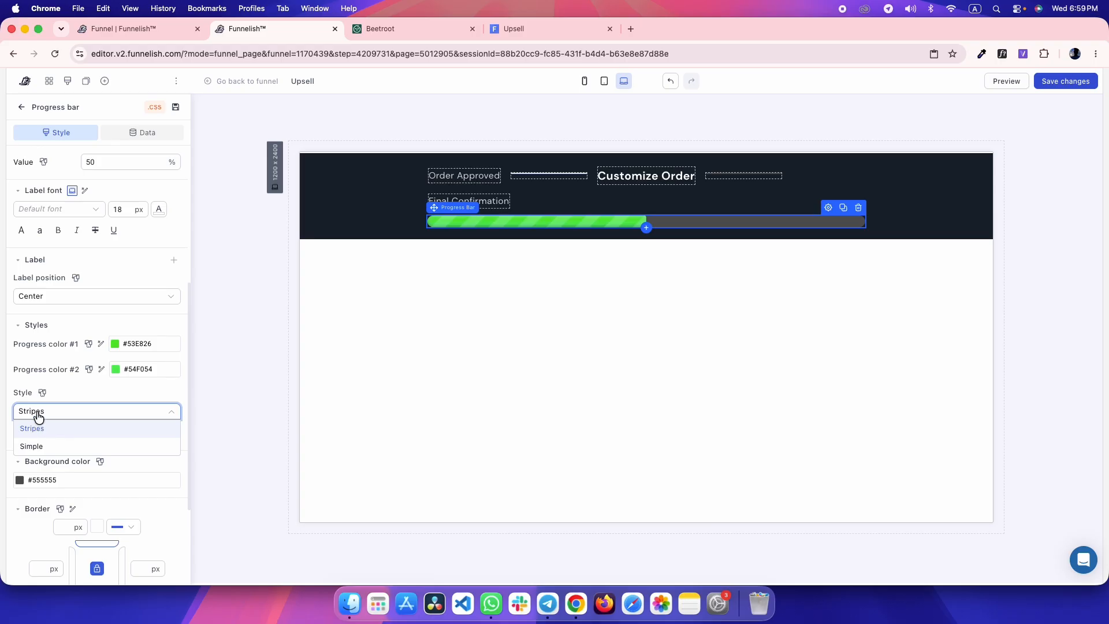
{"action": "left_click", "coordinate": [37, 449]}
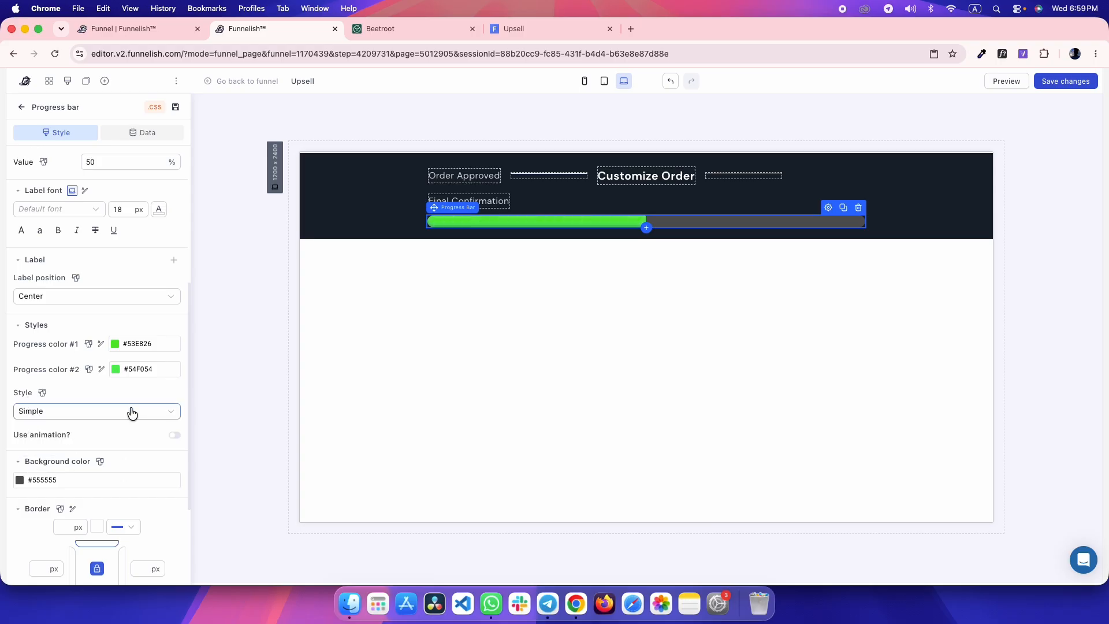
{"action": "left_click", "coordinate": [250, 286]}
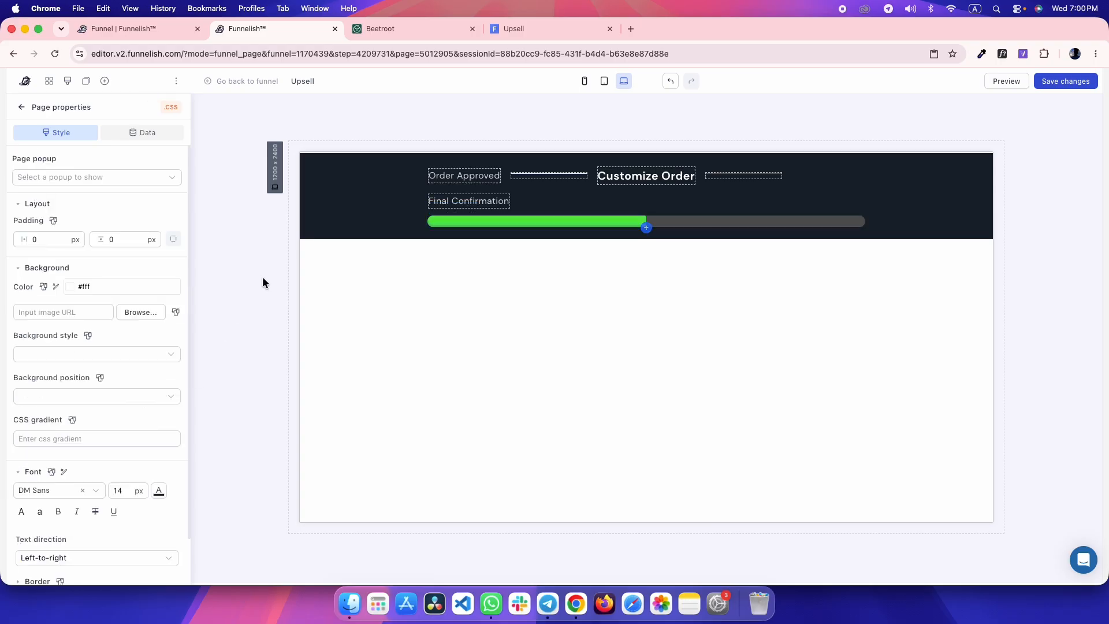
- Inspect the Beetroot progress bar's container and download its striped background image
{"action": "left_click", "coordinate": [513, 220]}
{"action": "key", "text": "ctrl+Tab"}
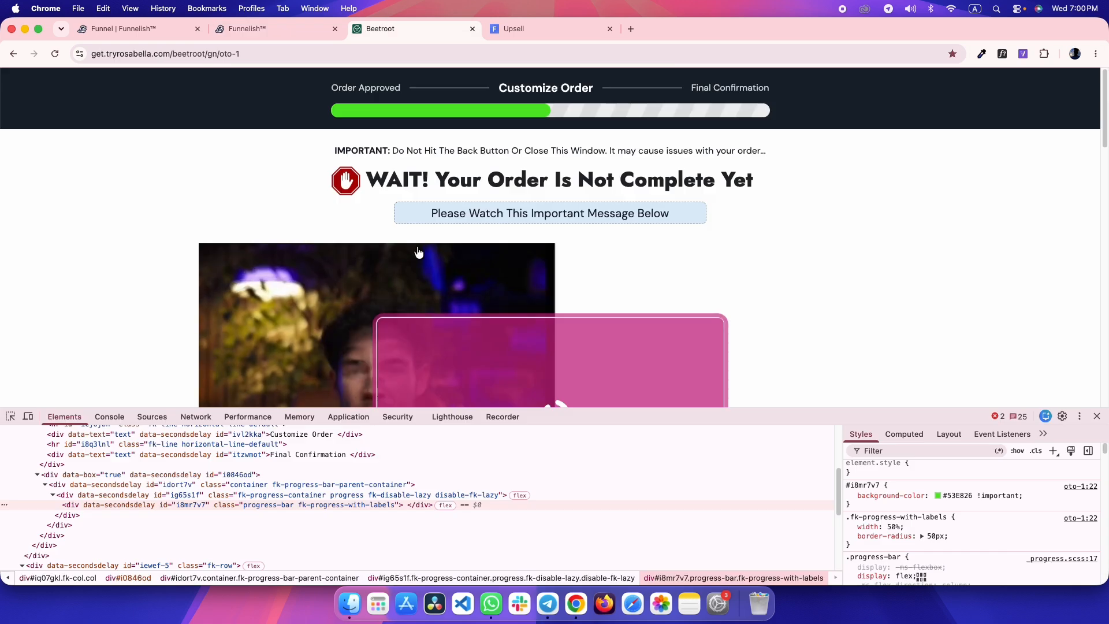
{"action": "left_click", "coordinate": [11, 416]}
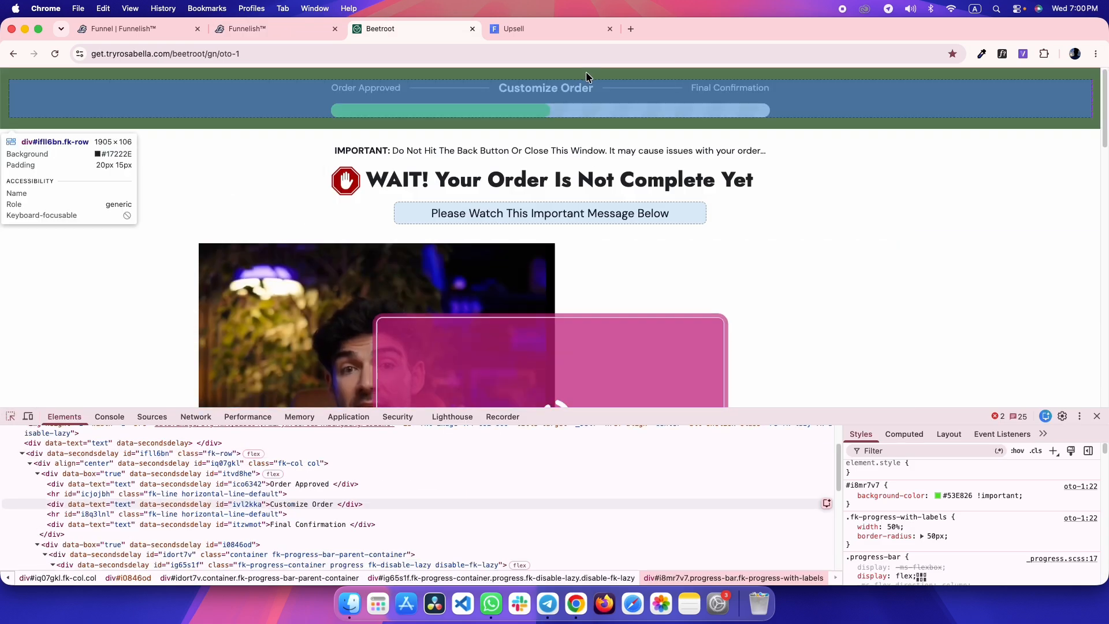
{"action": "left_click", "coordinate": [584, 109]}
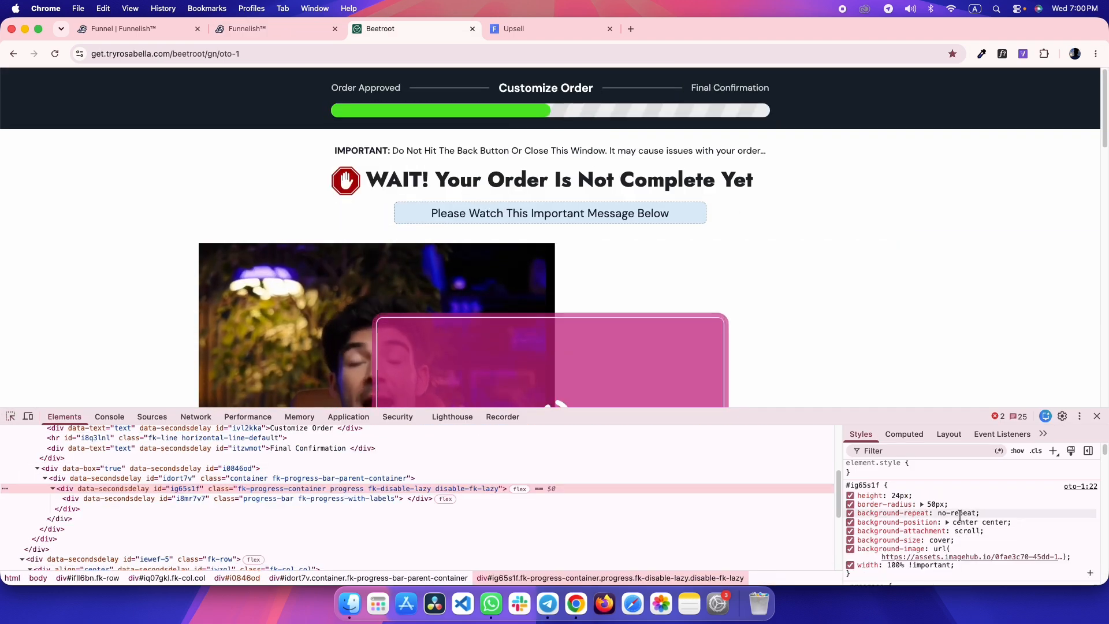
{"action": "scroll", "coordinate": [982, 537], "scroll_direction": "down", "scroll_amount": 1}
{"action": "mouse_move", "coordinate": [957, 555]}
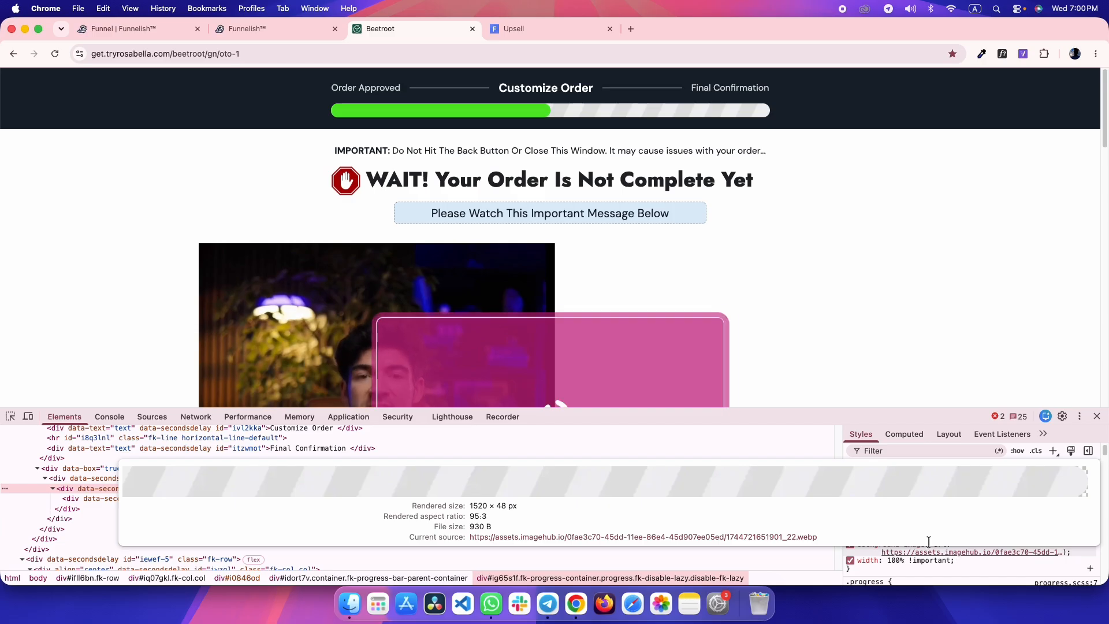
{"action": "left_click", "coordinate": [943, 558]}
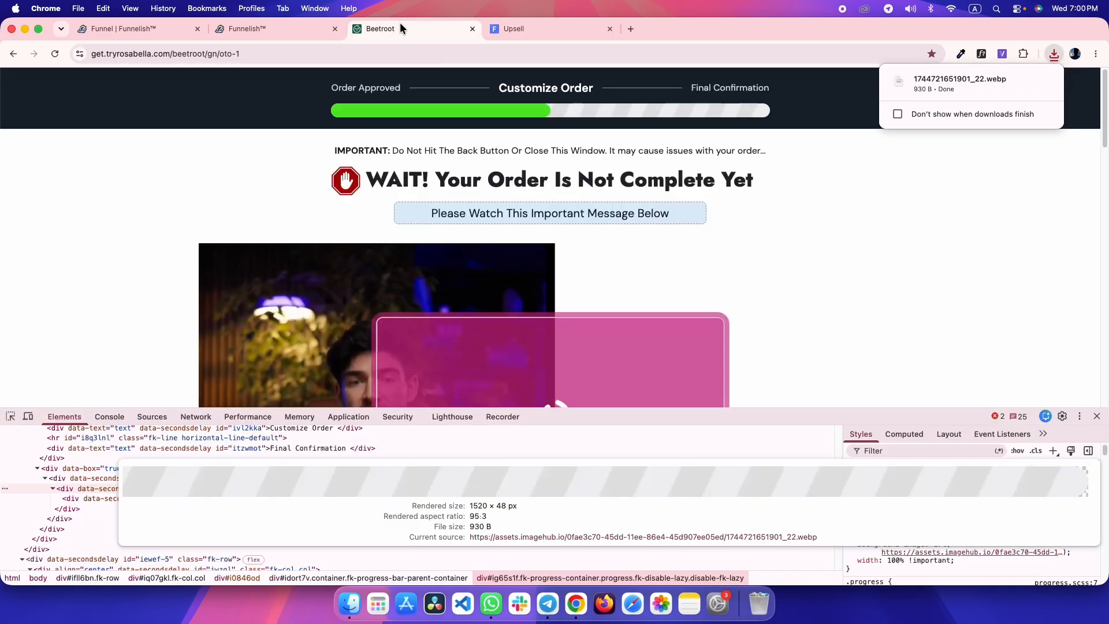
- Set the height of the Upsell header's progress bar to 24
{"action": "key", "text": "ctrl+shift+Tab"}
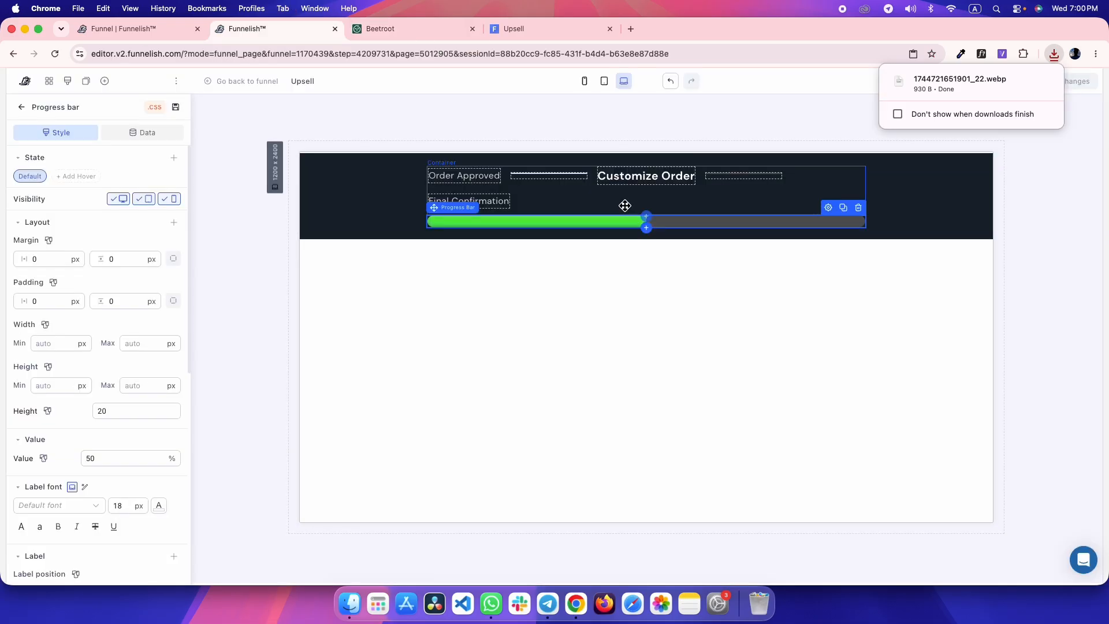
{"action": "key", "text": "ctrl+Tab"}
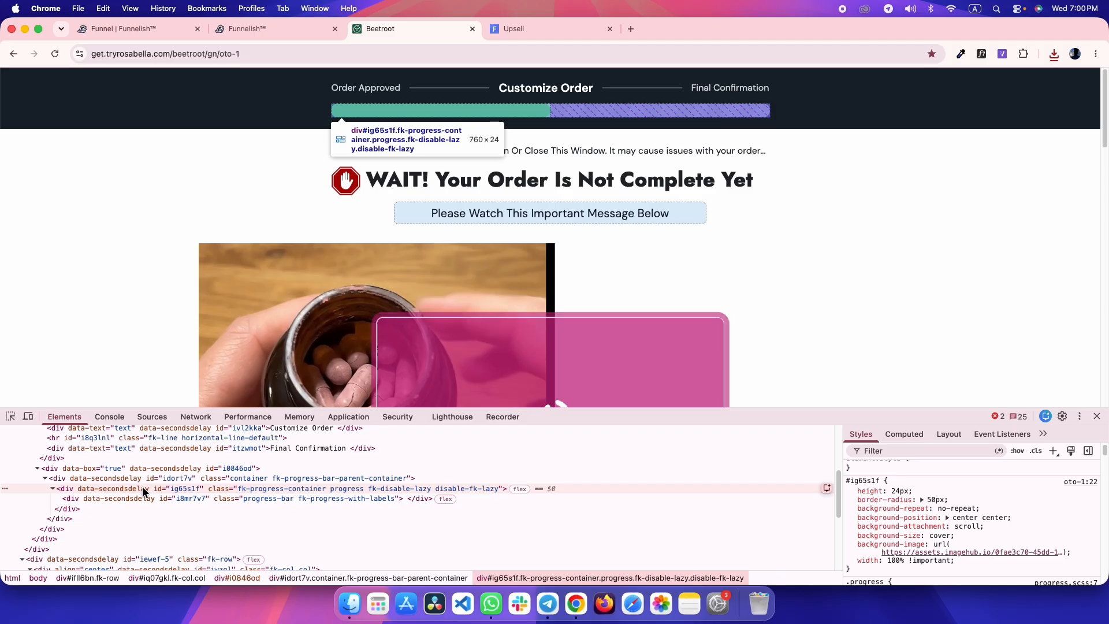
{"action": "key", "text": "ctrl+shift+Tab"}
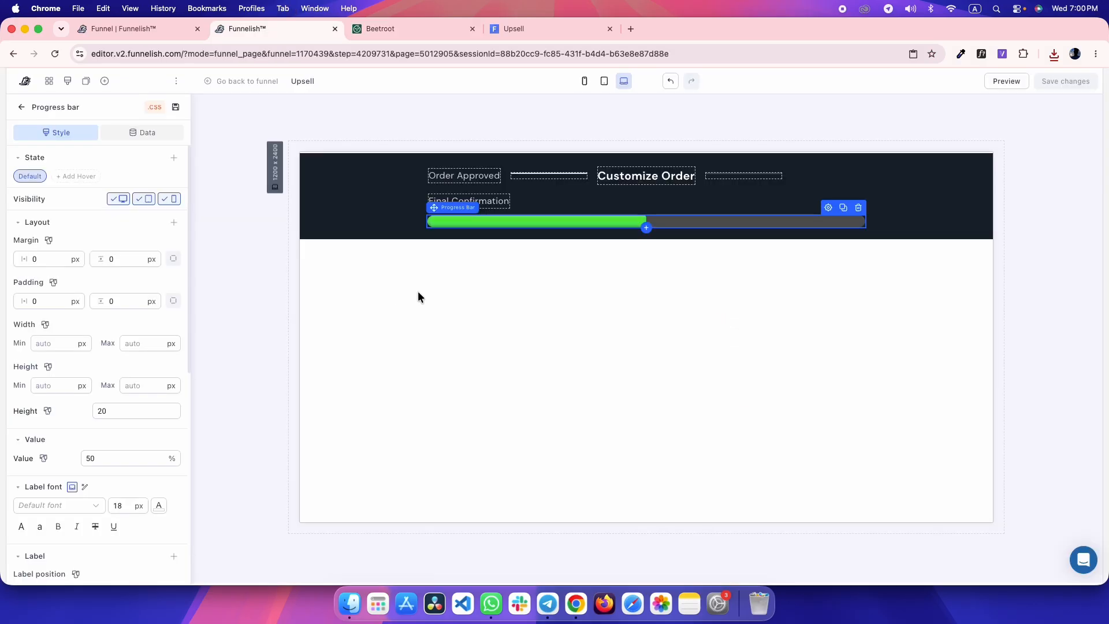
{"action": "left_click", "coordinate": [151, 411]}
{"action": "type", "text": "24"}
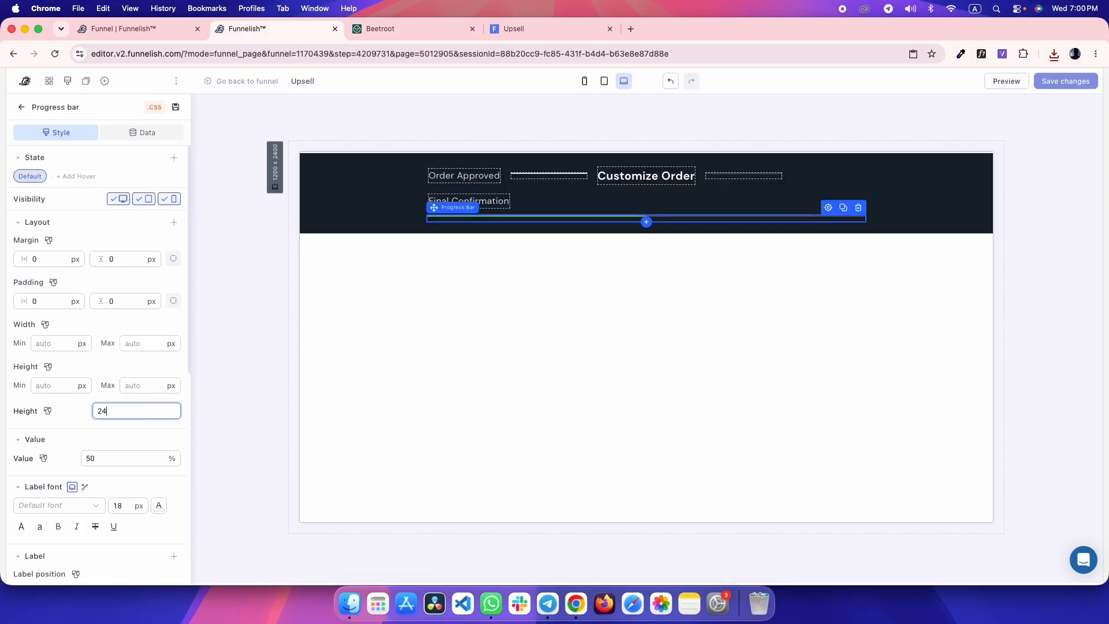
- Set the progress bar's background color to #FFFFFFFF
{"action": "scroll", "coordinate": [129, 456], "scroll_direction": "down", "scroll_amount": 6}
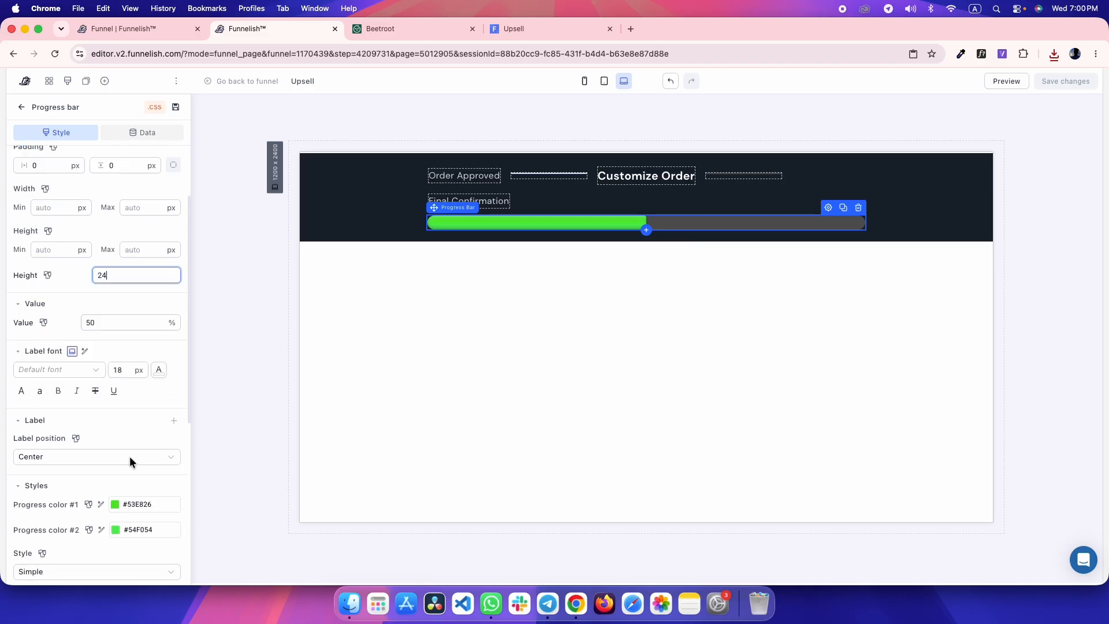
{"action": "left_click", "coordinate": [90, 433]}
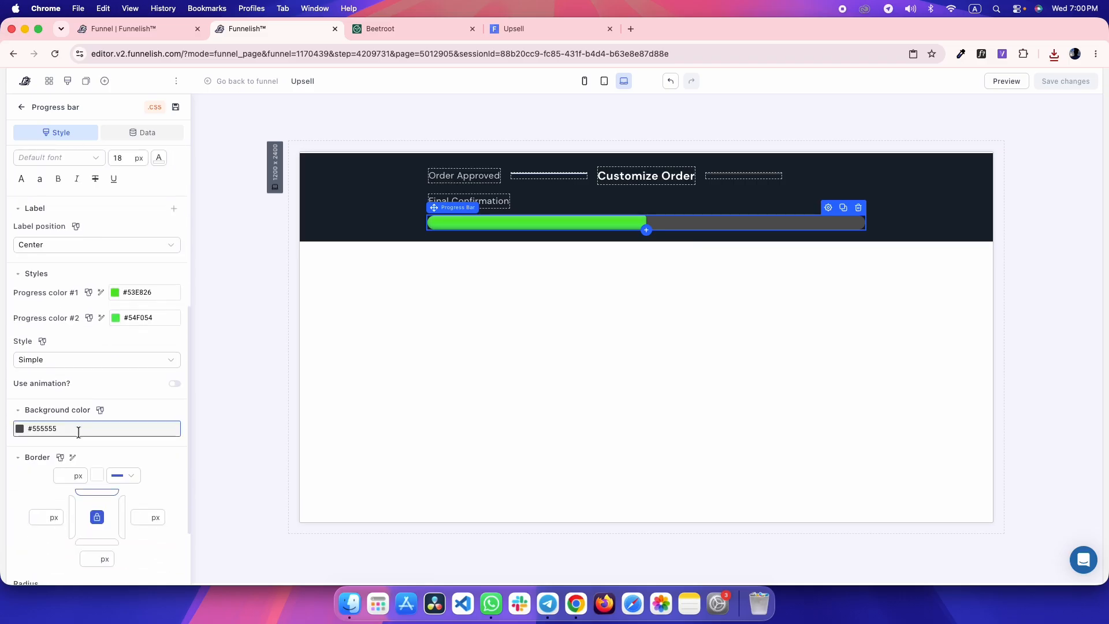
{"action": "left_click", "coordinate": [218, 401]}
{"action": "left_click", "coordinate": [92, 428]}
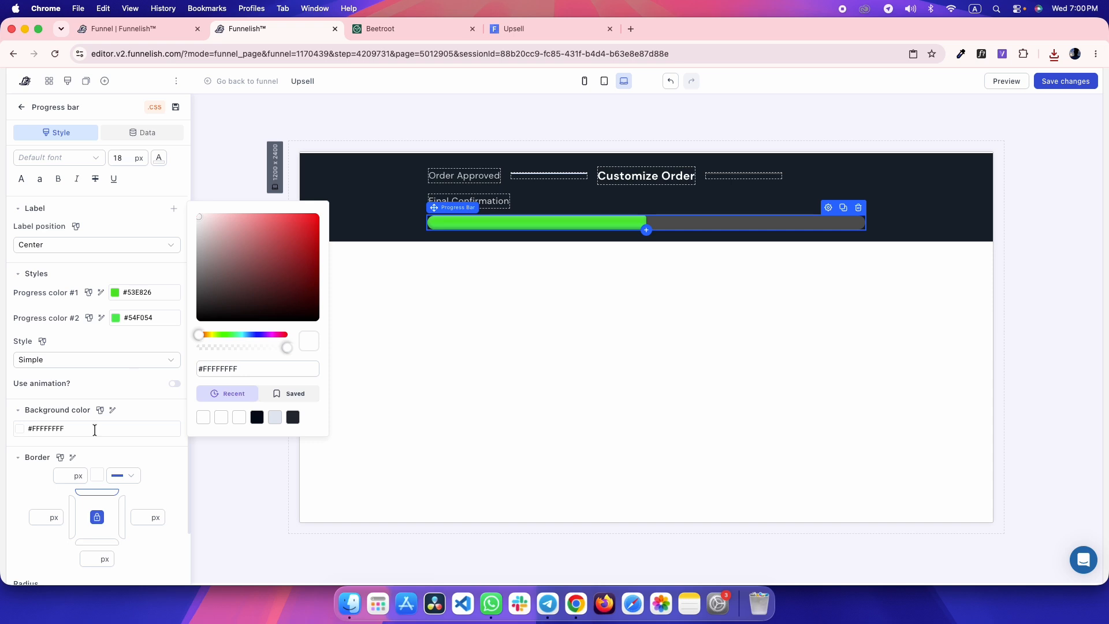
{"action": "left_click", "coordinate": [245, 167]}
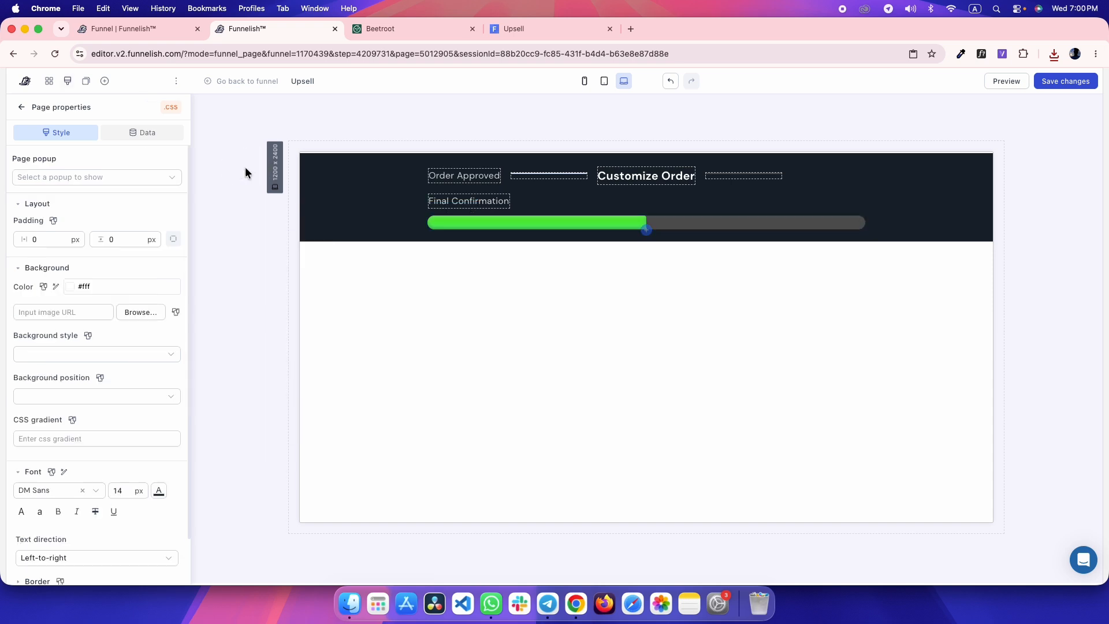
- Compare the header progress bar in the Upsell preview with the one on the Beetroot page
{"action": "left_click", "coordinate": [514, 27]}
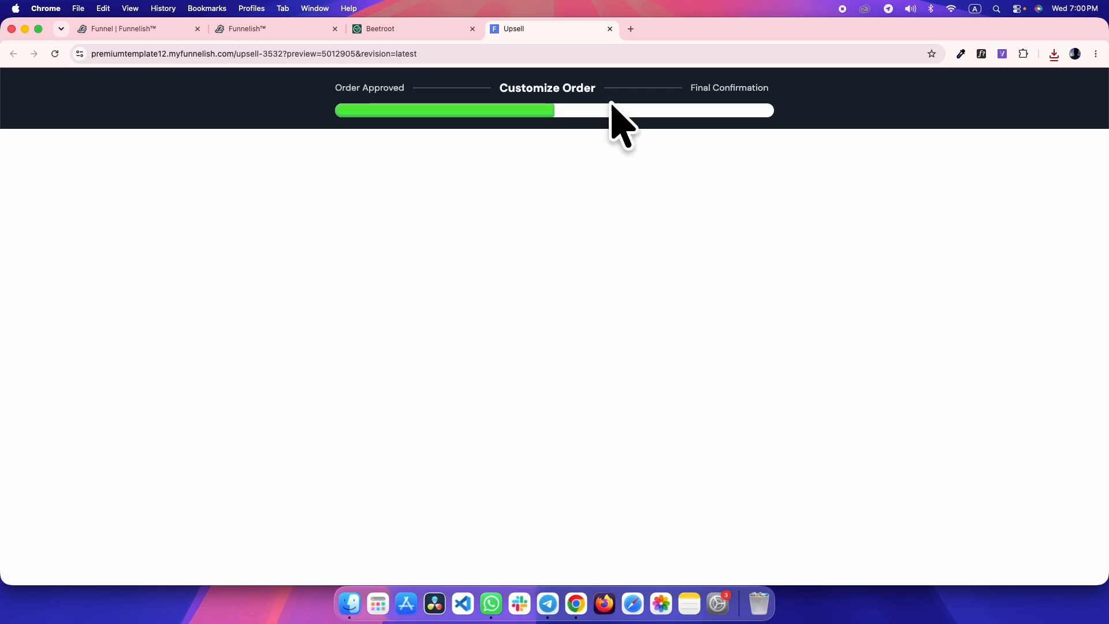
{"action": "key", "text": "ctrl+shift+Tab"}
{"action": "key", "text": "ctrl+shift+Tab"}
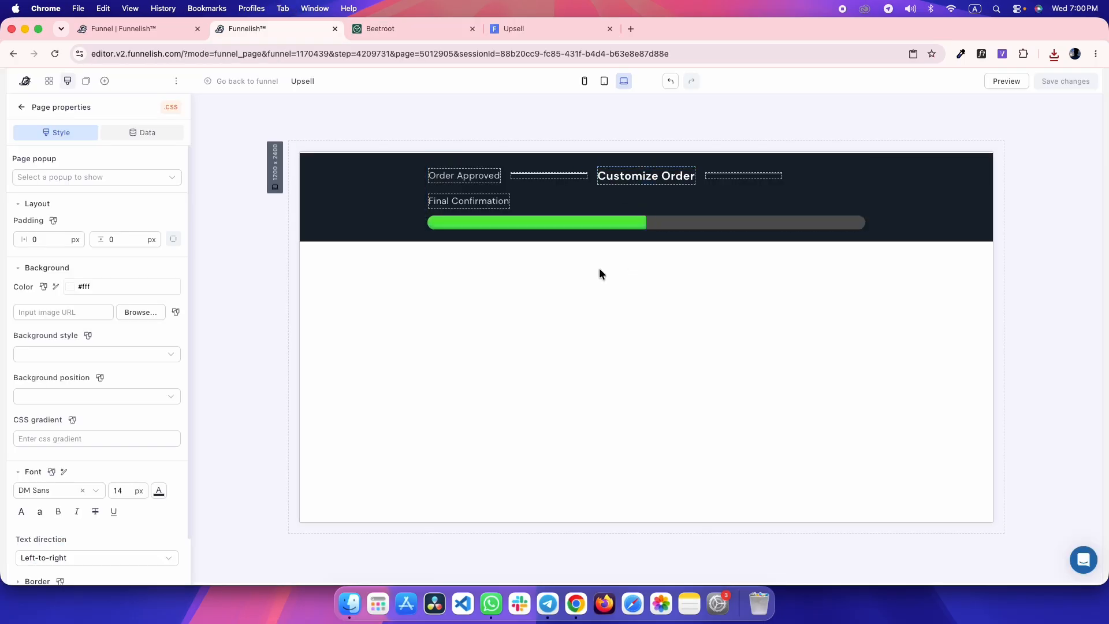
{"action": "left_click", "coordinate": [699, 221]}
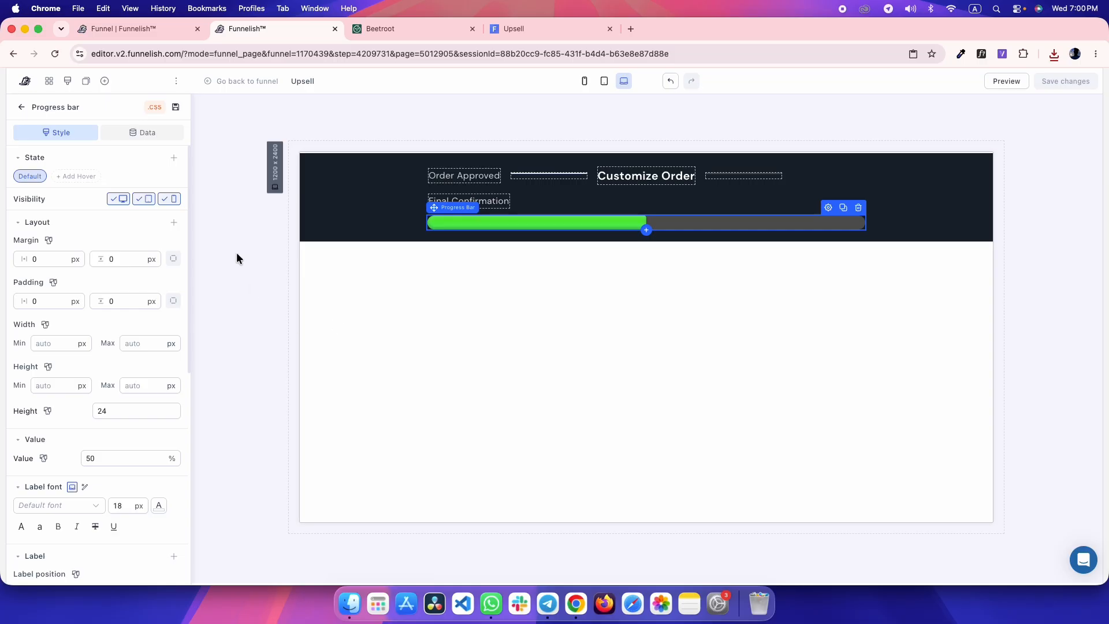
{"action": "key", "text": "ctrl+Tab"}
{"action": "key", "text": "ctrl+Tab"}
{"action": "key", "text": "ctrl+shift+Tab"}
{"action": "key", "text": "ctrl+Tab"}
{"action": "key", "text": "ctrl+shift+Tab"}
{"action": "key", "text": "ctrl+Tab"}
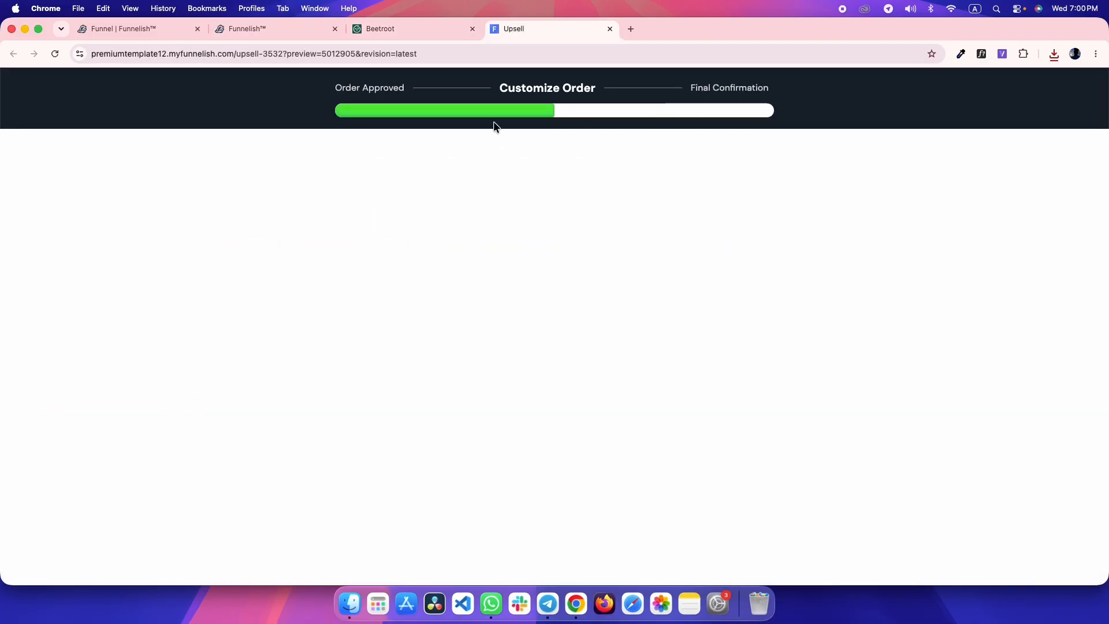
{"action": "key", "text": "ctrl+shift+Tab"}
{"action": "key", "text": "ctrl+Tab"}
{"action": "key", "text": "ctrl+shift+Tab"}
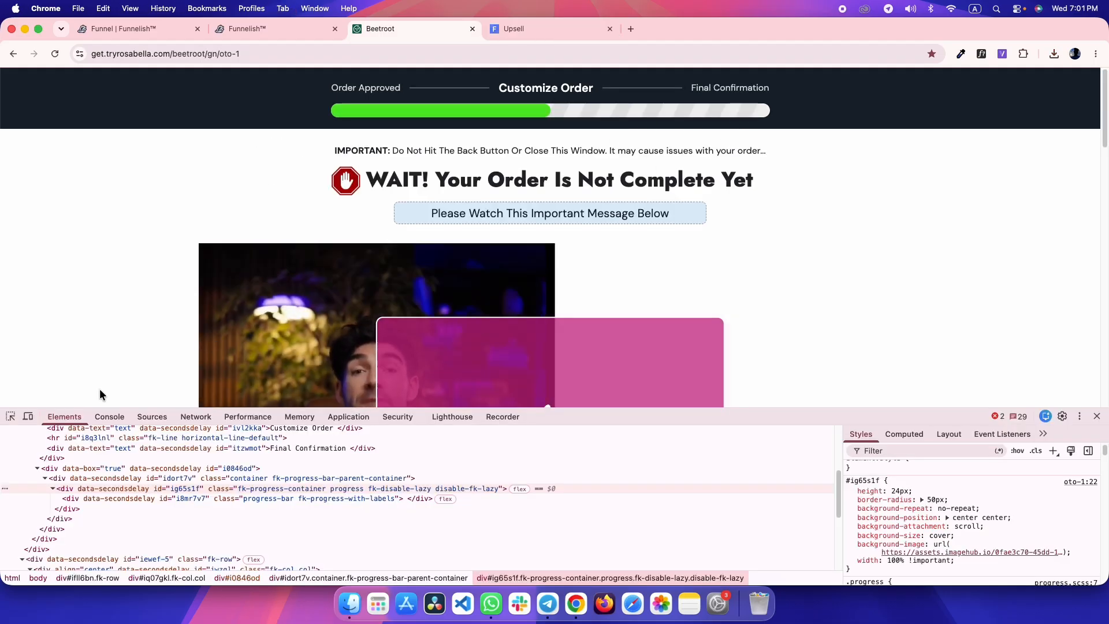
- Locate the Beetroot row below the header and add a new Section below the header in the Upsell editor
{"action": "left_click", "coordinate": [11, 416]}
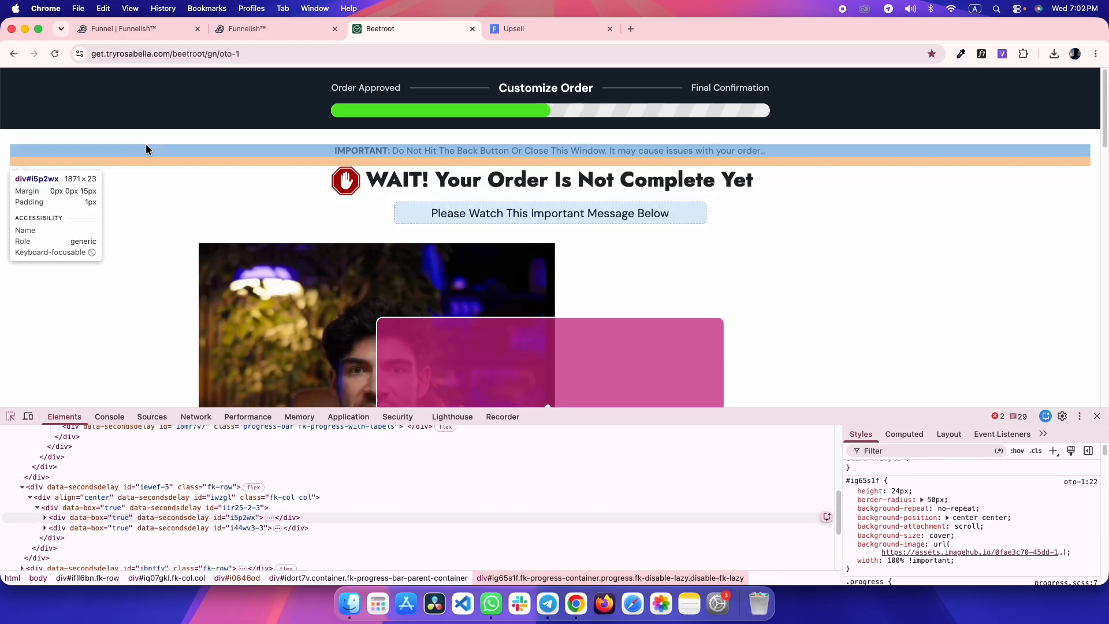
{"action": "left_click", "coordinate": [8, 141]}
{"action": "key", "text": "ctrl+shift+Tab"}
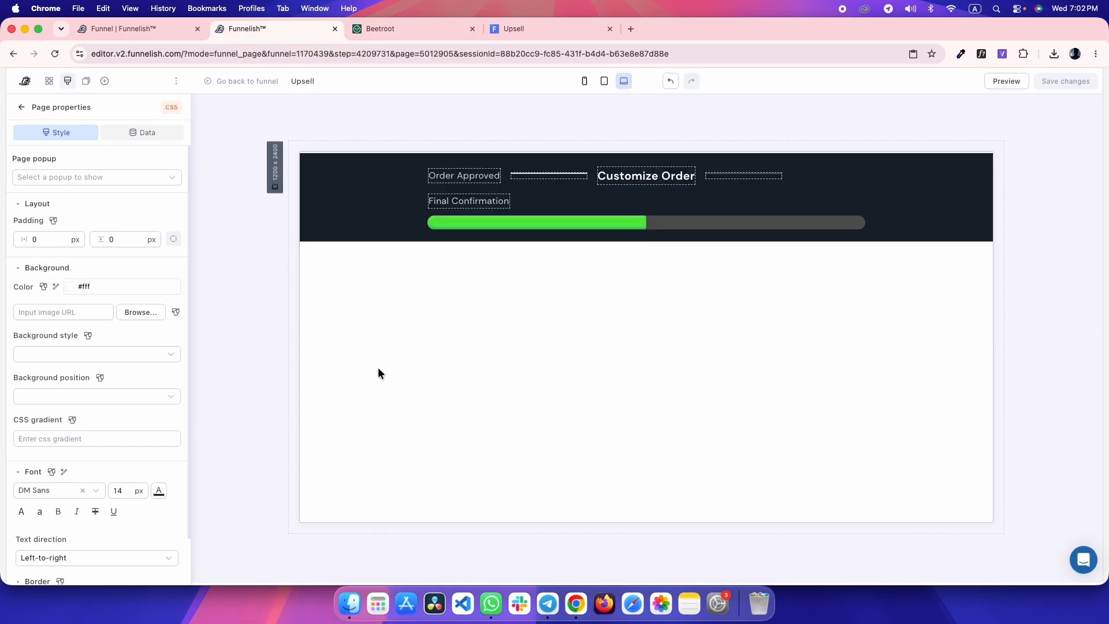
{"action": "left_click", "coordinate": [104, 82]}
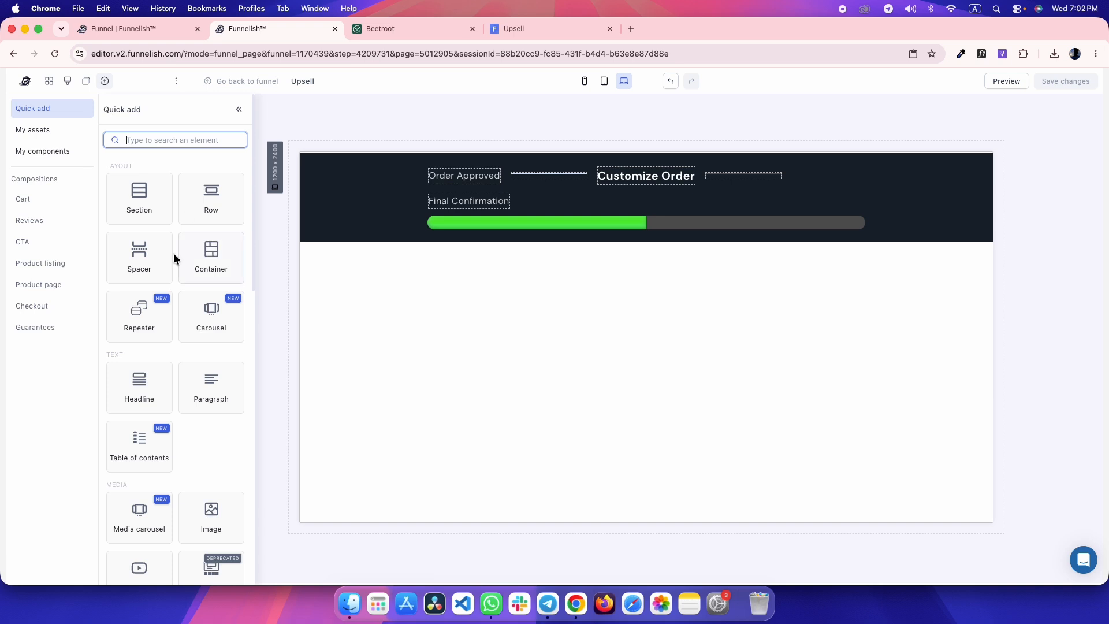
{"action": "scroll", "coordinate": [149, 416], "scroll_direction": "down", "scroll_amount": 12}
{"action": "scroll", "coordinate": [147, 429], "scroll_direction": "up", "scroll_amount": 12}
{"action": "scroll", "coordinate": [188, 405], "scroll_direction": "down", "scroll_amount": 4}
{"action": "scroll", "coordinate": [182, 431], "scroll_direction": "up", "scroll_amount": 4}
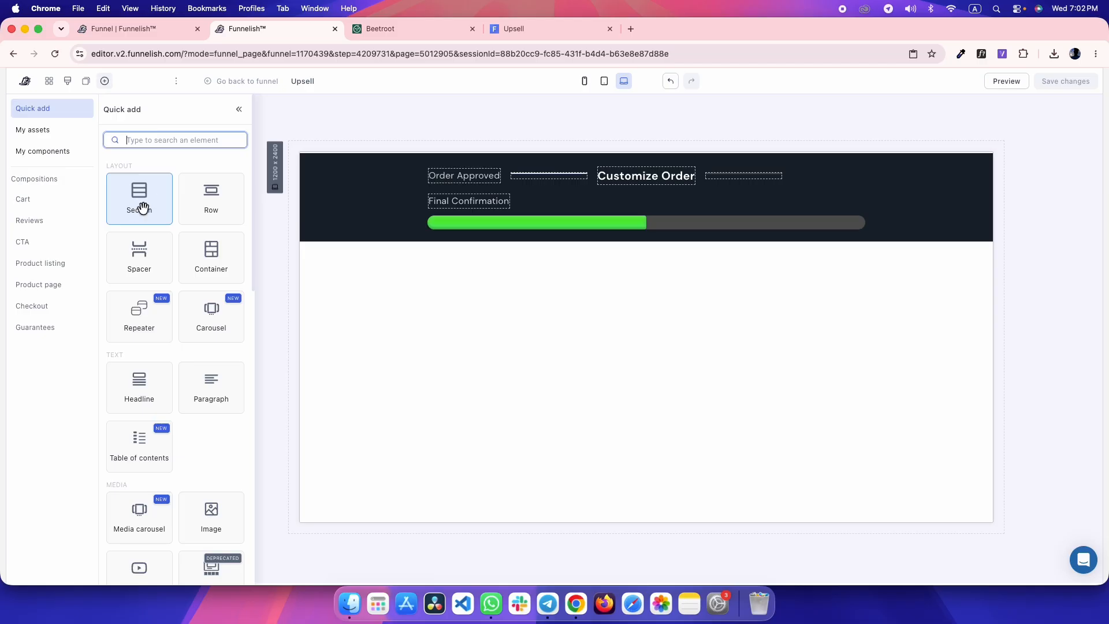
{"action": "left_click_drag", "start_coordinate": [129, 200], "coordinate": [552, 368]}
- Inspect the computed margins and padding of the Beetroot row that holds the "WAIT! Your Order Is Not Complete Yet" headline
{"action": "key", "text": "ctrl+Tab"}
{"action": "left_click", "coordinate": [72, 503]}
{"action": "left_click", "coordinate": [904, 434]}
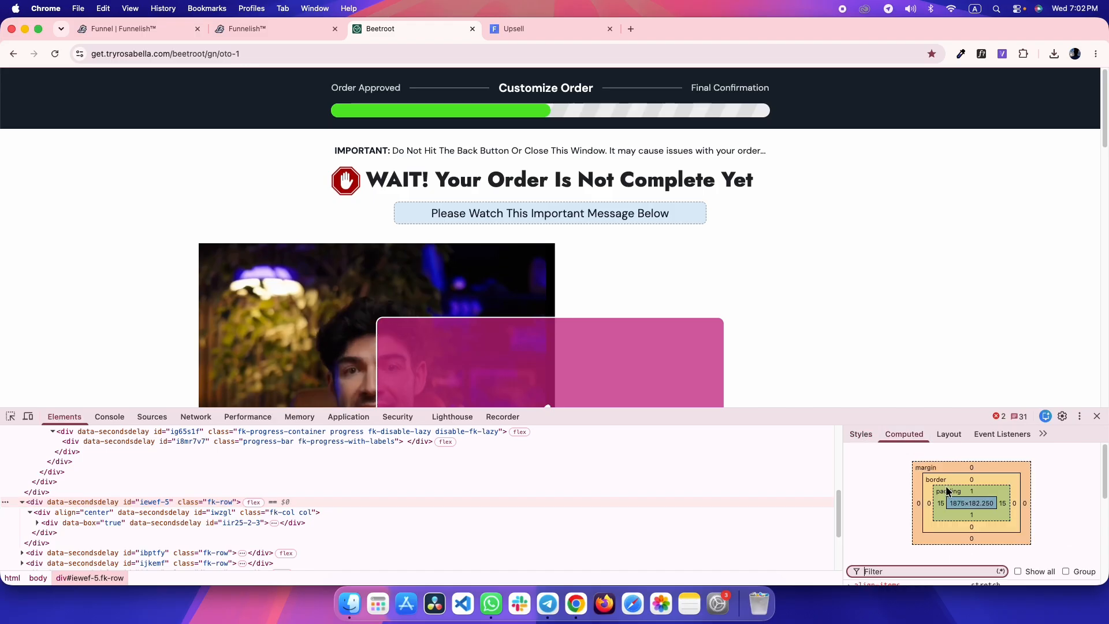
- Inspect the padding and size of the nested boxes inside the Beetroot row holding the order notice and headline
{"action": "key", "text": "ctrl+shift+Tab"}
{"action": "key", "text": "ctrl+Tab"}
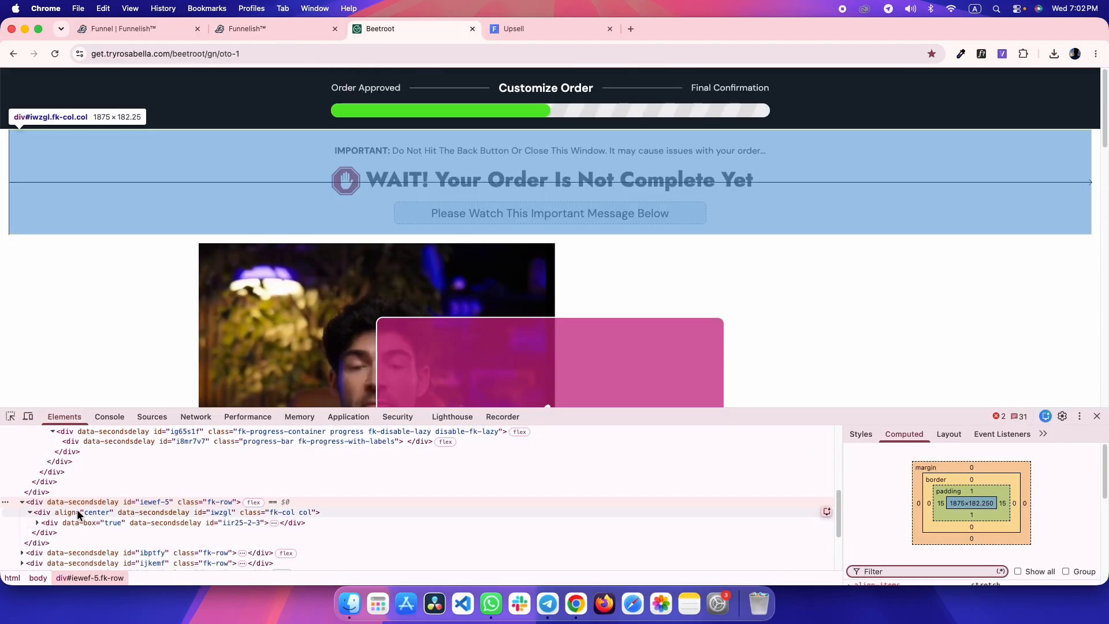
{"action": "left_click", "coordinate": [75, 512]}
{"action": "left_click", "coordinate": [76, 521]}
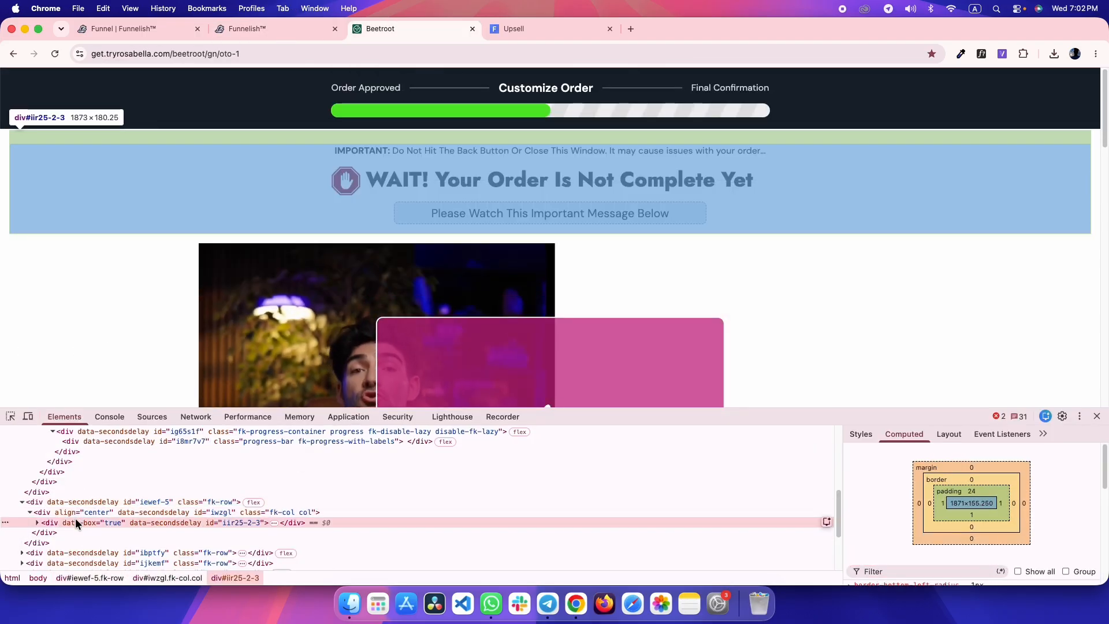
{"action": "left_click", "coordinate": [11, 416]}
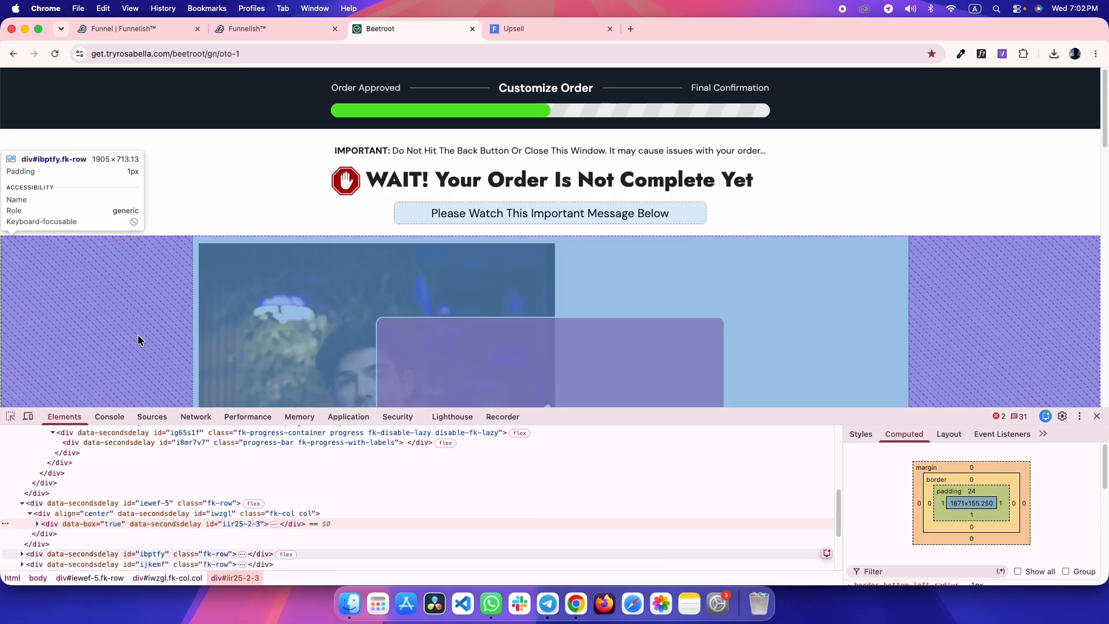
{"action": "left_click", "coordinate": [395, 224]}
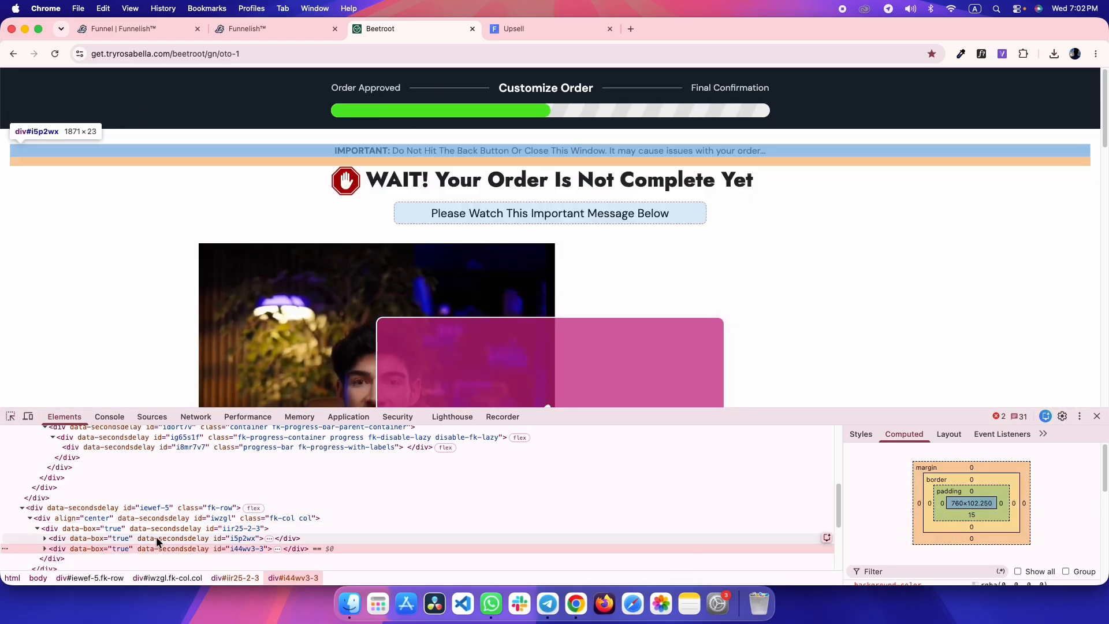
- Set the new section's padding in the Upsell editor to 24 px at the top and 15 px on the other sides
{"action": "key", "text": "ctrl+shift+Tab"}
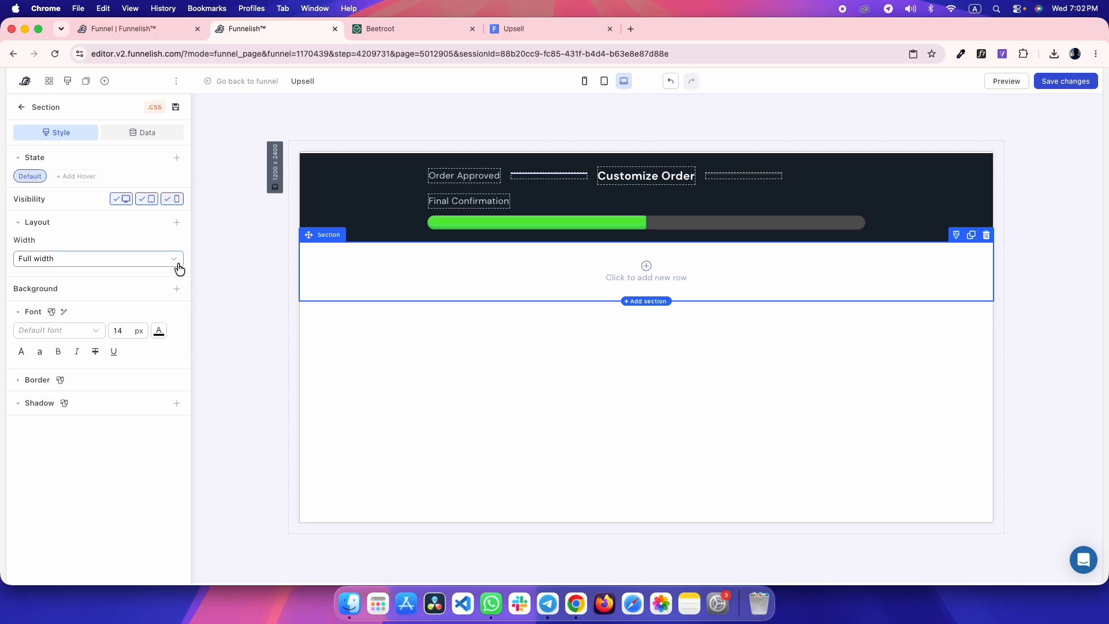
{"action": "left_click", "coordinate": [160, 267]}
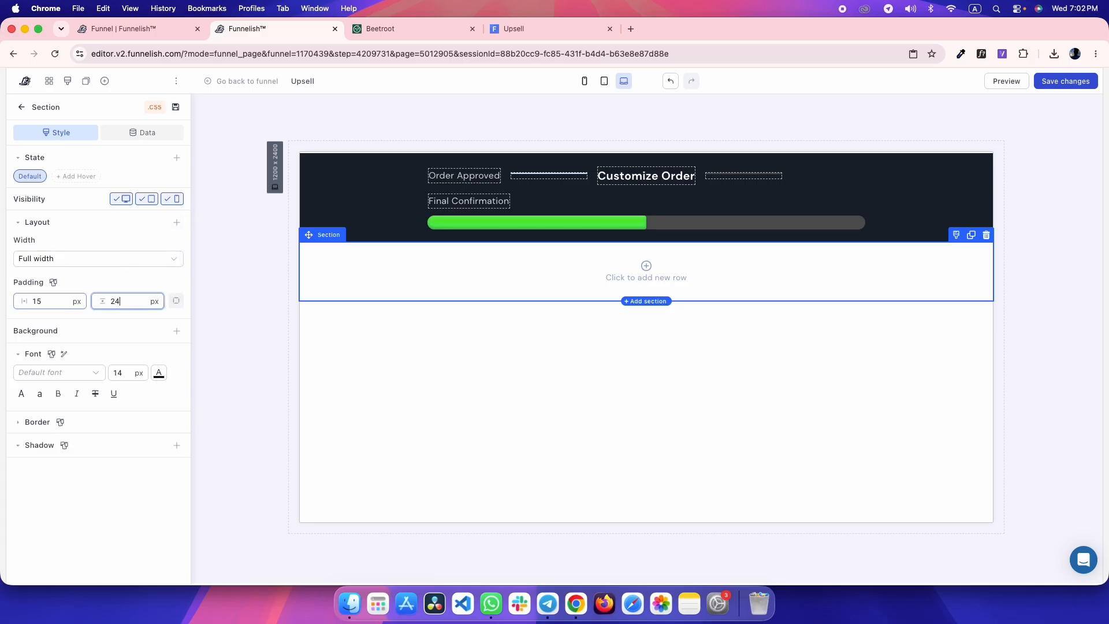
{"action": "left_click", "coordinate": [177, 301]}
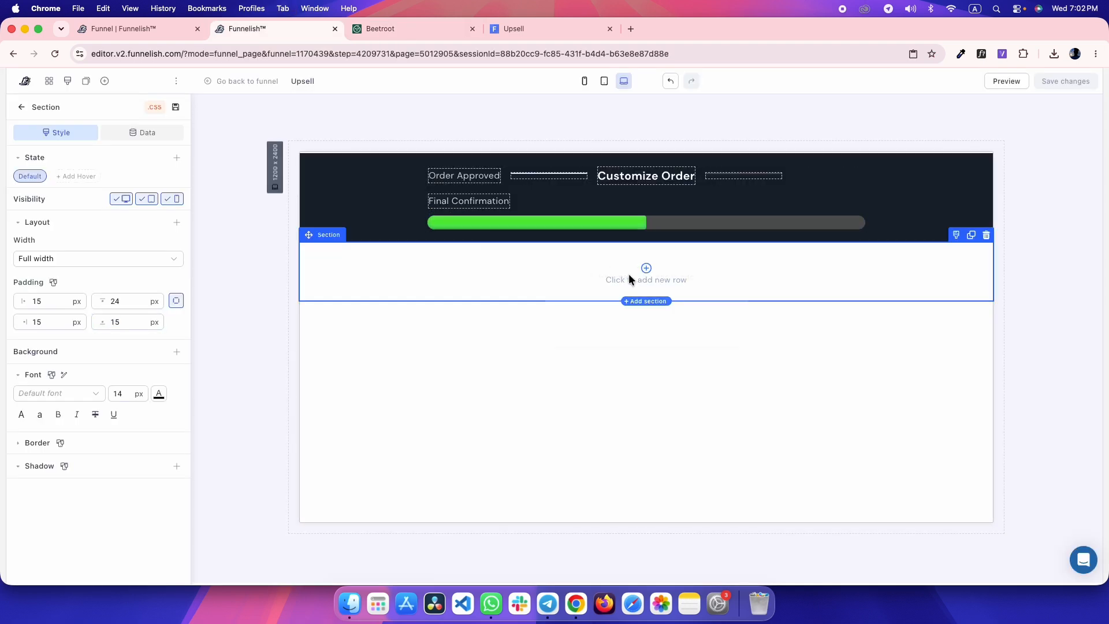
- Add a one-column row to the new section and set its max width to 760 px
{"action": "left_click", "coordinate": [629, 279]}
{"action": "left_click", "coordinate": [577, 306]}
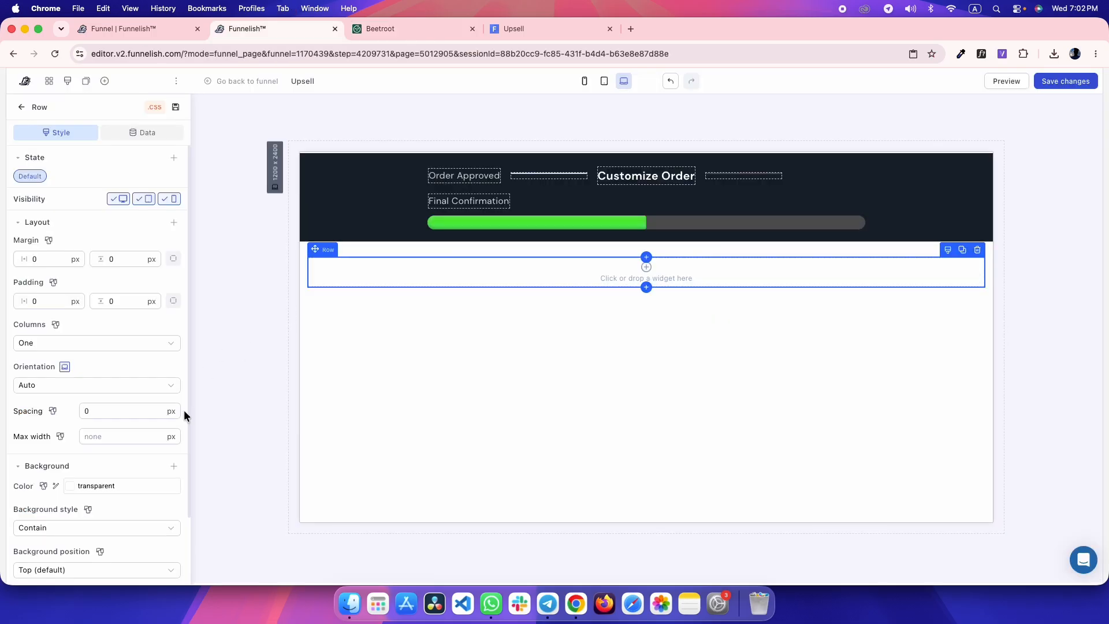
{"action": "type", "text": "760"}
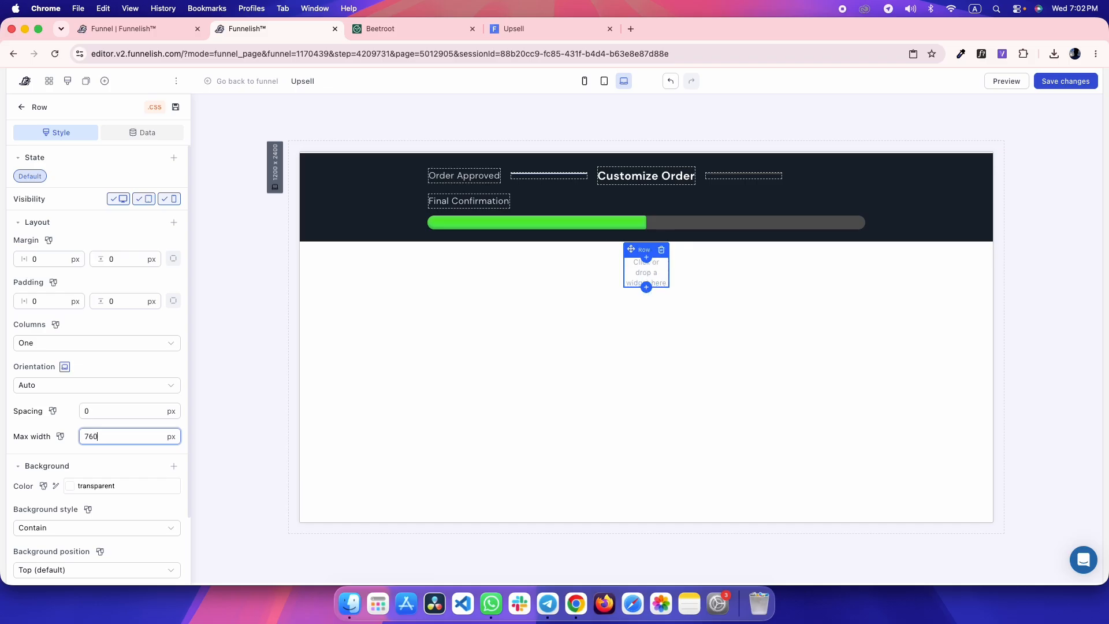
{"action": "left_click", "coordinate": [253, 258]}
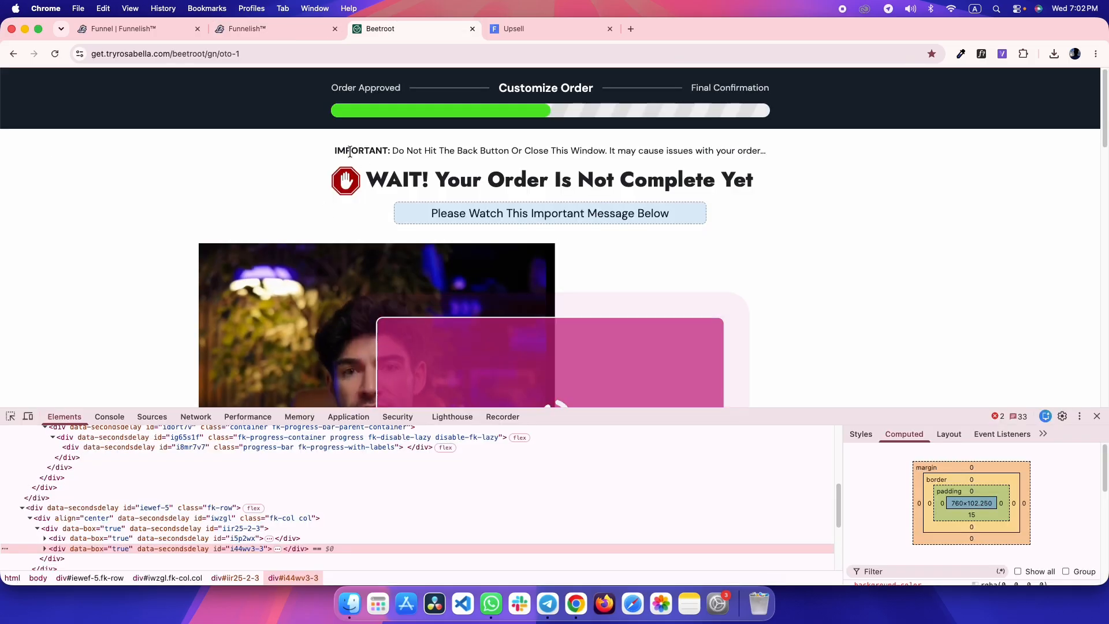
- Copy the "IMPORTANT: Do Not Hit The Back Button Or Close This Window..." sentence from the Beetroot page and inspect its text element
{"action": "left_click", "coordinate": [532, 149]}
{"action": "left_click_drag", "start_coordinate": [494, 149], "coordinate": [752, 149]}
{"action": "key", "text": "super+c"}
{"action": "left_click", "coordinate": [11, 415]}
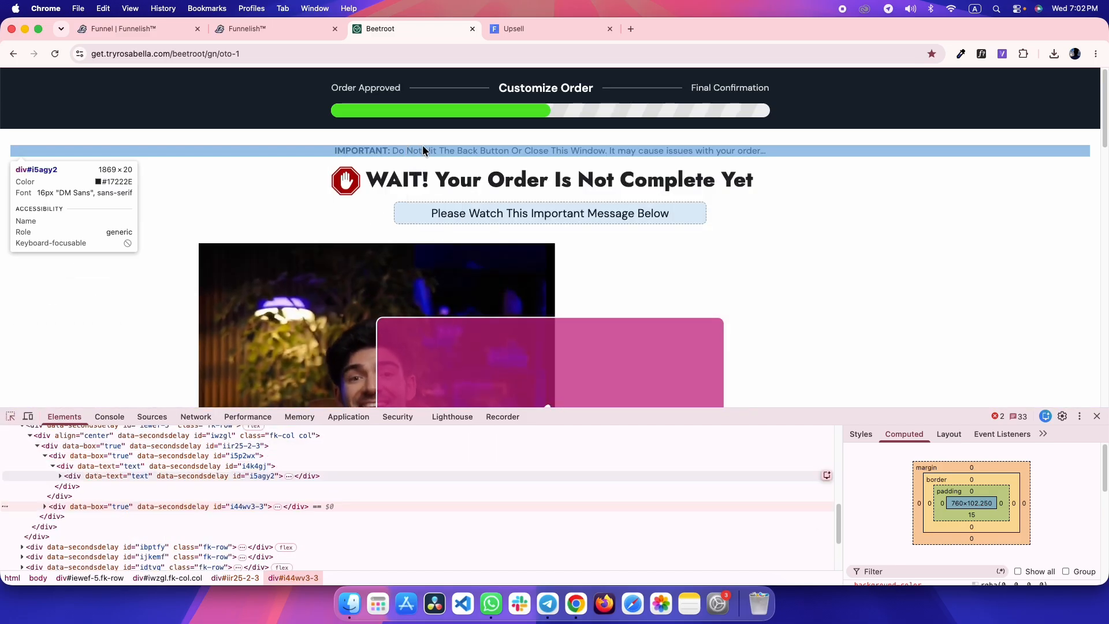
- Add a Paragraph with 0 px margin and padding to the new row and replace its placeholder with the copied IMPORTANT notice
{"action": "key", "text": "ctrl+shift+Tab"}
{"action": "left_click", "coordinate": [595, 276]}
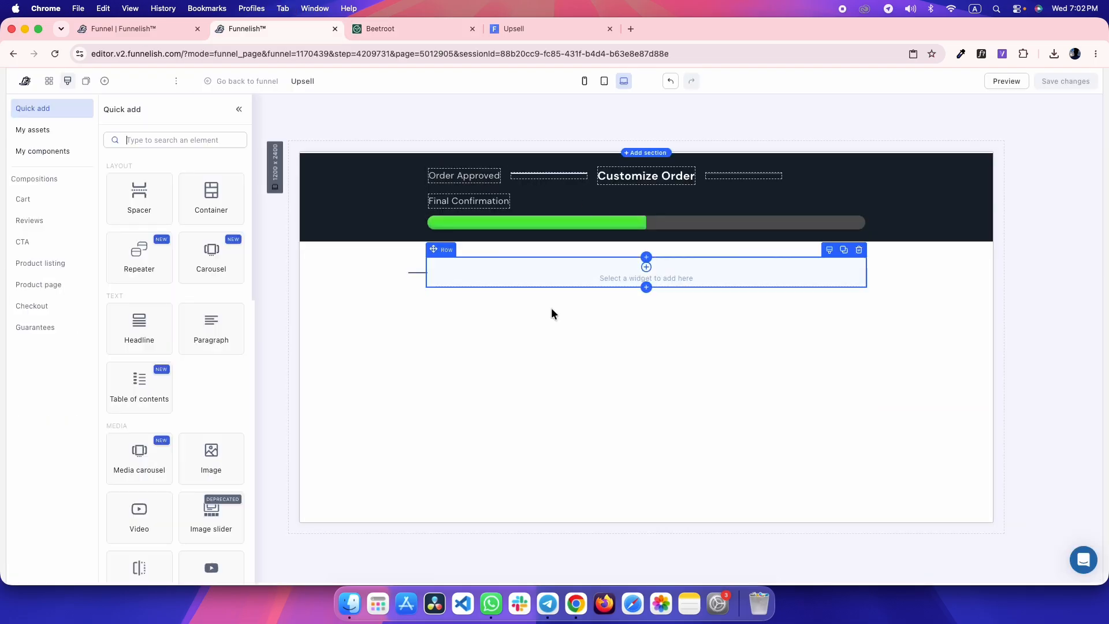
{"action": "left_click", "coordinate": [233, 338]}
{"action": "double_click", "coordinate": [127, 292]}
{"action": "type", "text": "0"}
{"action": "left_click", "coordinate": [129, 324]}
{"action": "type", "text": "0"}
{"action": "left_click", "coordinate": [61, 325]}
{"action": "key", "text": "Down"}
{"action": "left_click", "coordinate": [149, 573]}
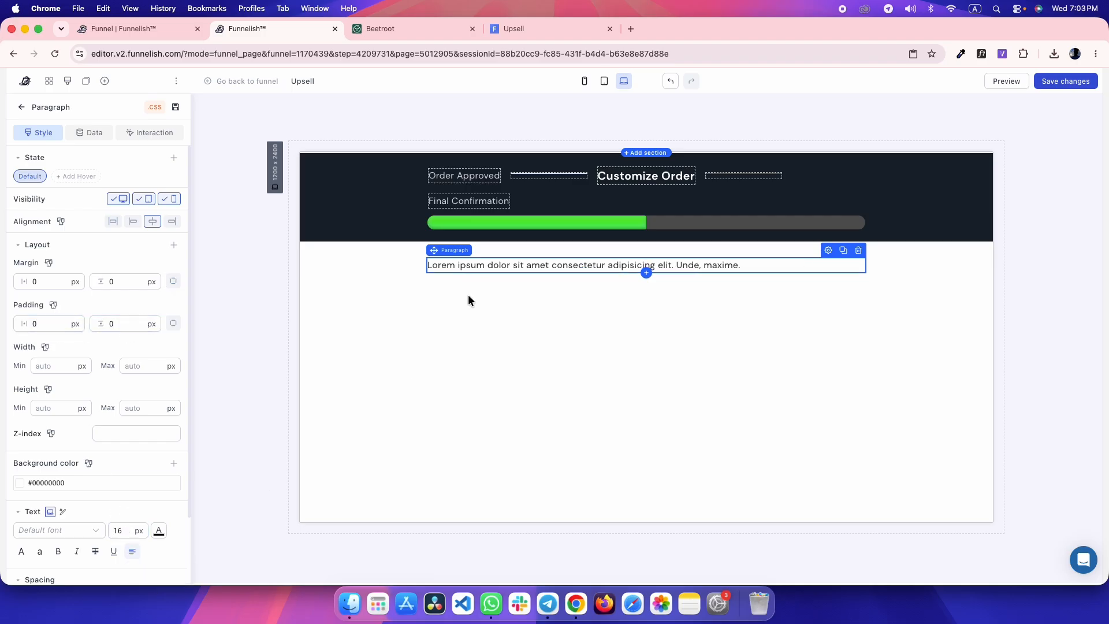
{"action": "double_click", "coordinate": [477, 264]}
{"action": "key", "text": "super+v"}
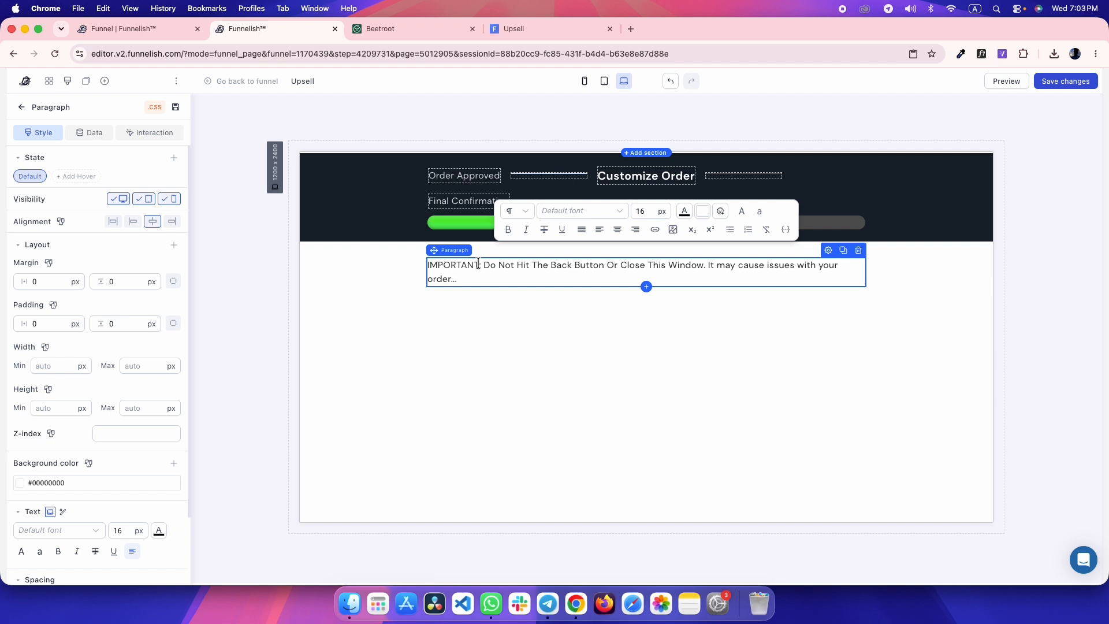
- Inspect the Beetroot notice's CSS styles and check its font, size, color and line height with WhatFont
{"action": "key", "text": "ctrl+Tab"}
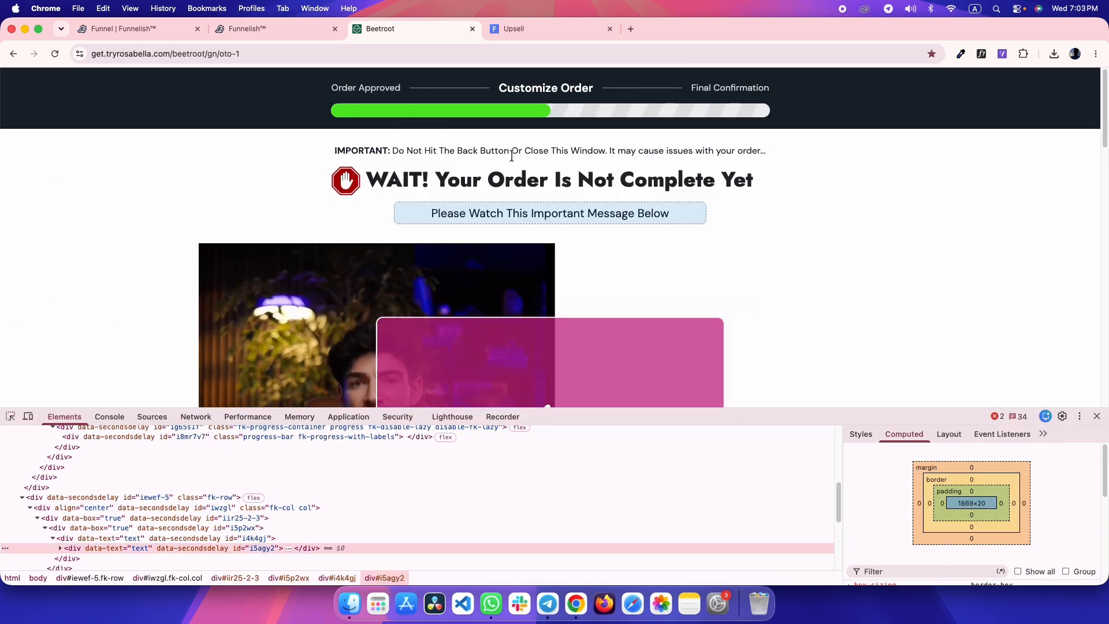
{"action": "left_click", "coordinate": [860, 434]}
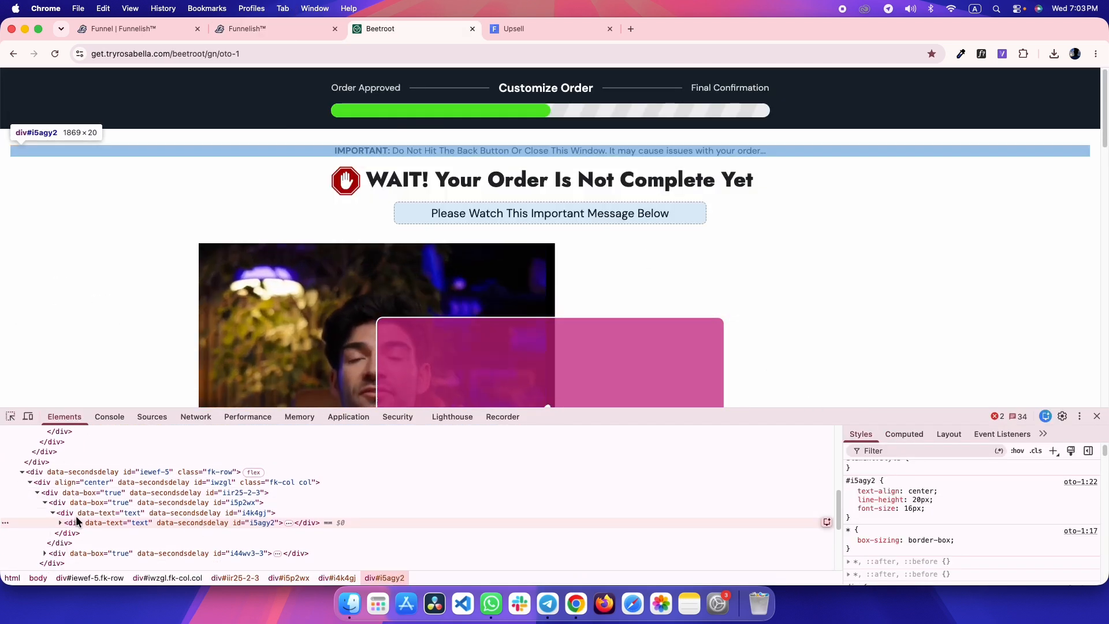
{"action": "key", "text": "Up"}
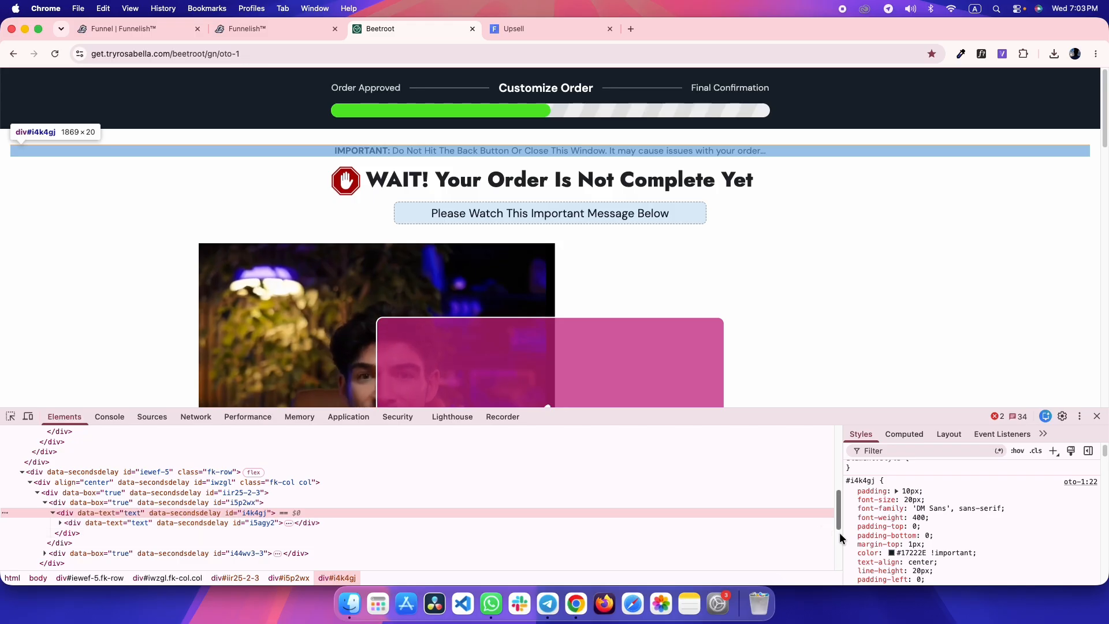
{"action": "left_click", "coordinate": [984, 55]}
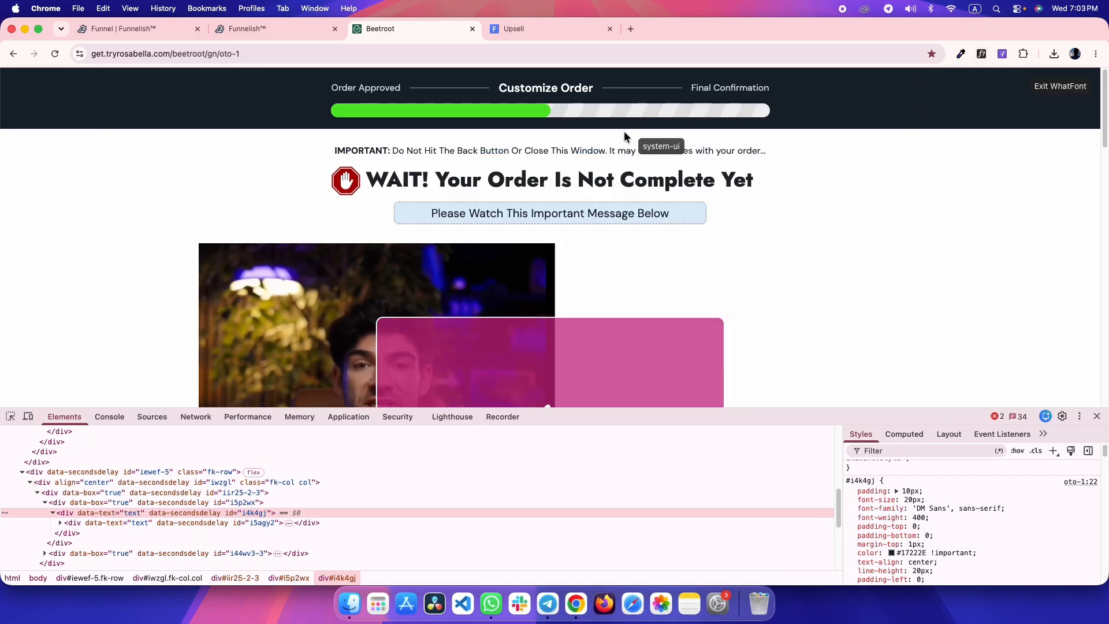
{"action": "left_click", "coordinate": [559, 151]}
{"action": "double_click", "coordinate": [695, 249]}
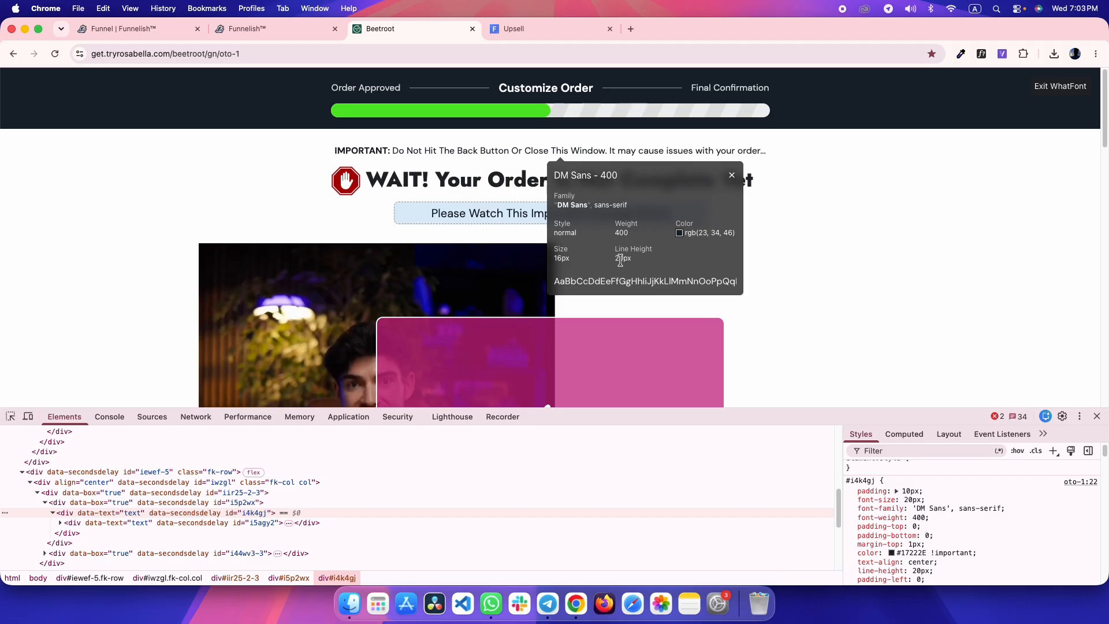
- Set the notice paragraph's line spacing to 1.4 and check its line height in the Upsell preview with WhatFont
{"action": "key", "text": "ctrl+shift+Tab"}
{"action": "left_click", "coordinate": [160, 530]}
{"action": "double_click", "coordinate": [138, 455]}
{"action": "scroll", "coordinate": [167, 546], "scroll_direction": "down", "scroll_amount": 2}
{"action": "double_click", "coordinate": [154, 488]}
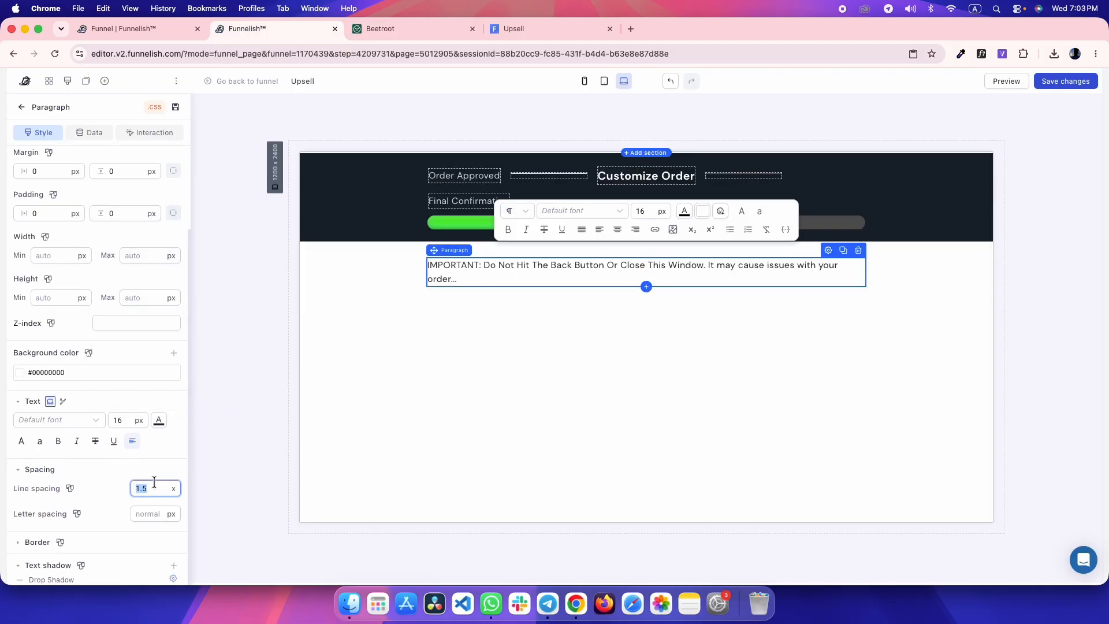
{"action": "type", "text": "1.4"}
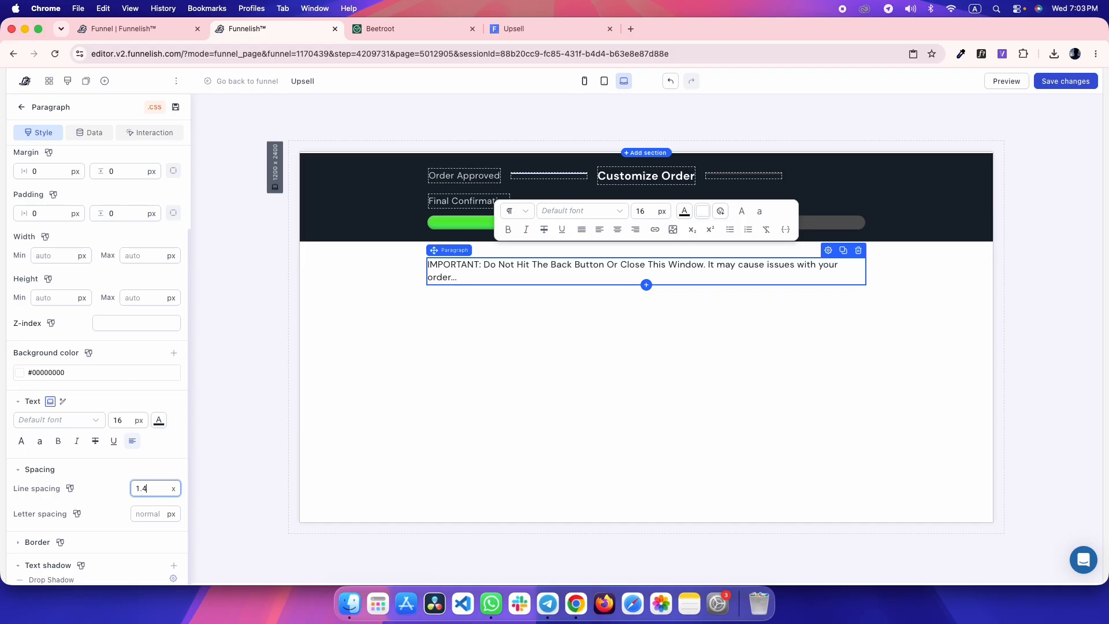
{"action": "left_click", "coordinate": [575, 30]}
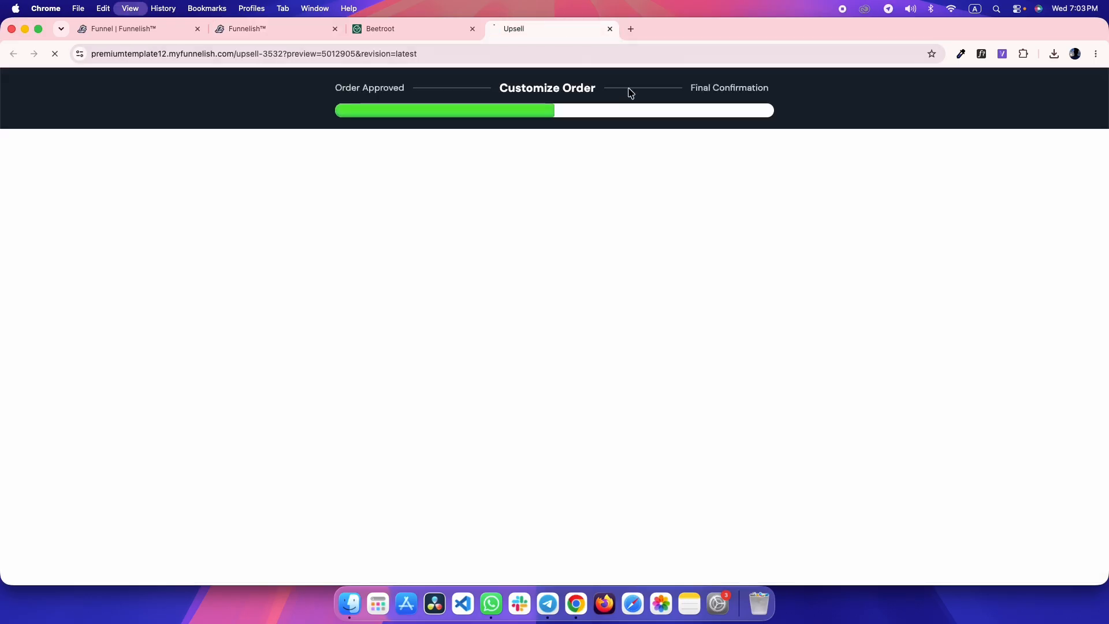
{"action": "left_click", "coordinate": [981, 53]}
{"action": "left_click", "coordinate": [739, 152]}
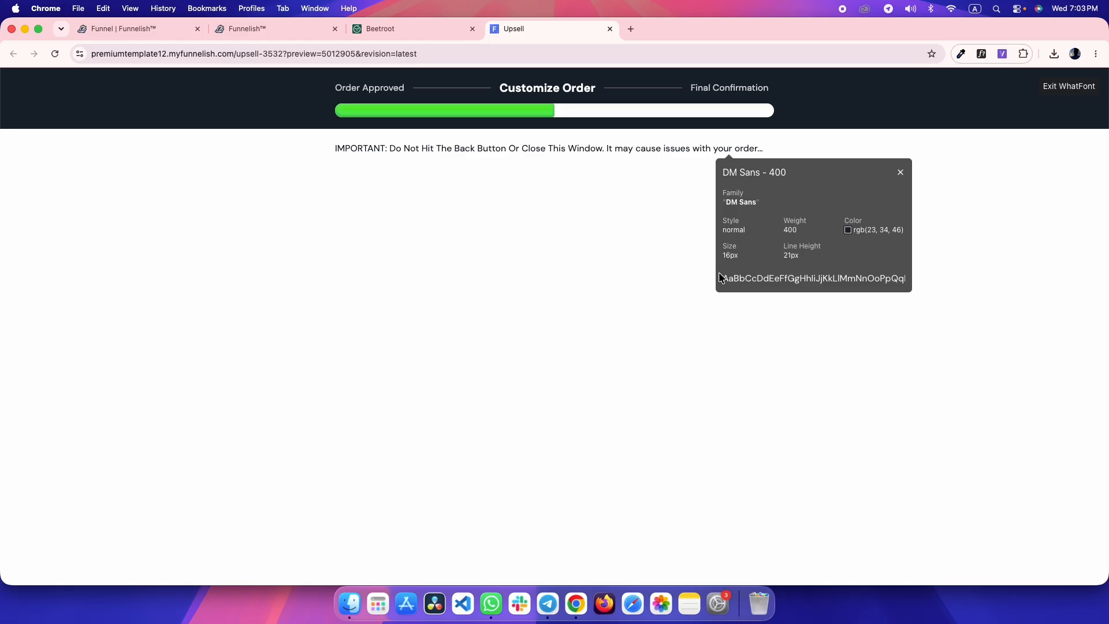
- Reduce the notice paragraph's line spacing to 1.2 and recheck its line height in the Upsell preview
{"action": "key", "text": "ctrl+shift+Tab"}
{"action": "key", "text": "ctrl+shift+Tab"}
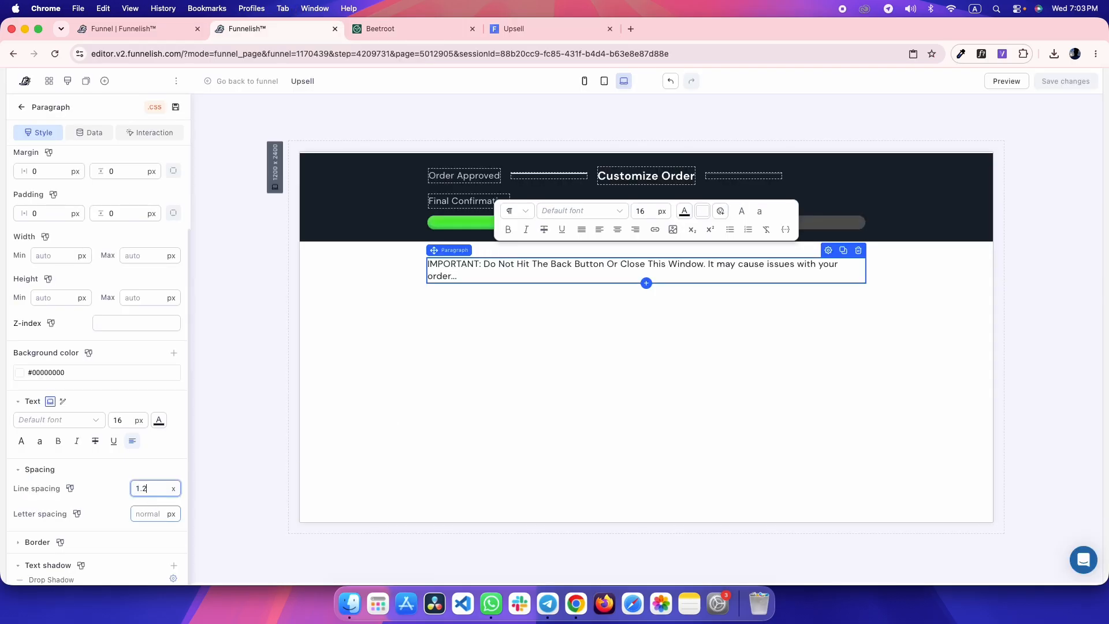
{"action": "type", "text": "1.2"}
{"action": "left_click", "coordinate": [514, 29]}
{"action": "key", "text": "Escape"}
{"action": "left_click", "coordinate": [749, 148]}
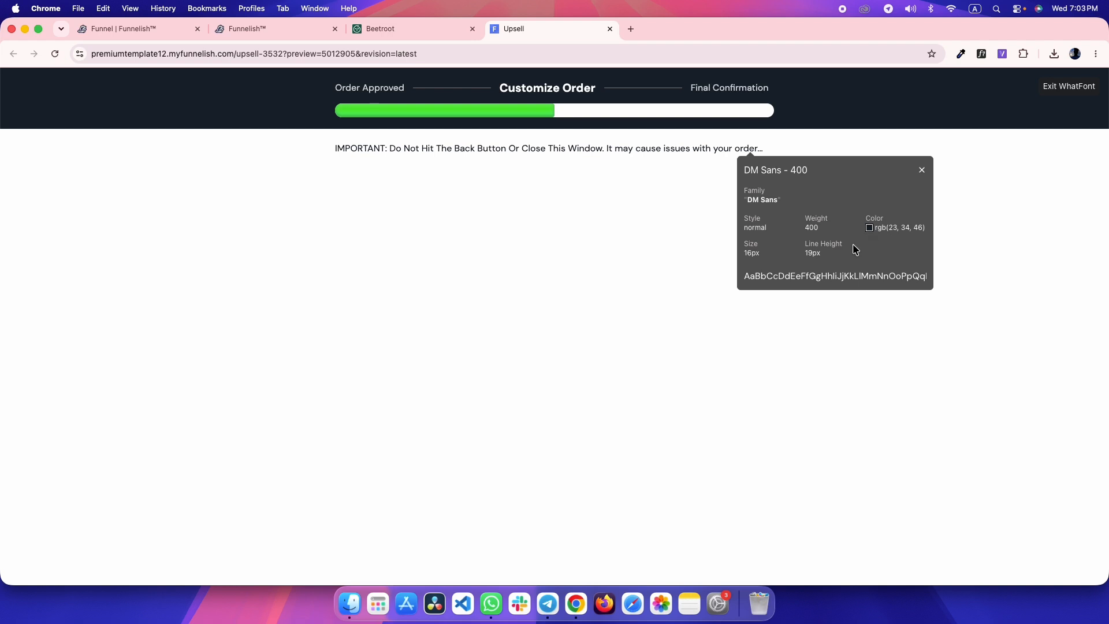
- Set the notice paragraph's line spacing to 1.3 and exit WhatFont on the Upsell preview and Beetroot pages
{"action": "key", "text": "super+2"}
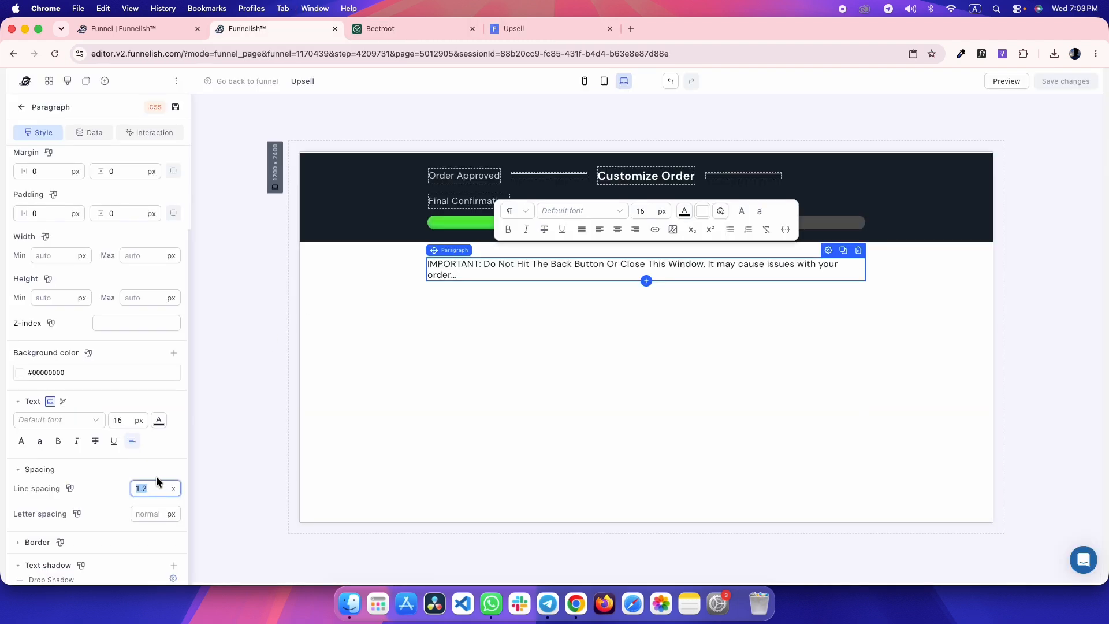
{"action": "key", "text": "super+4"}
{"action": "left_click", "coordinate": [1040, 91]}
{"action": "key", "text": "super+3"}
{"action": "left_click", "coordinate": [1062, 86]}
{"action": "key", "text": "super+2"}
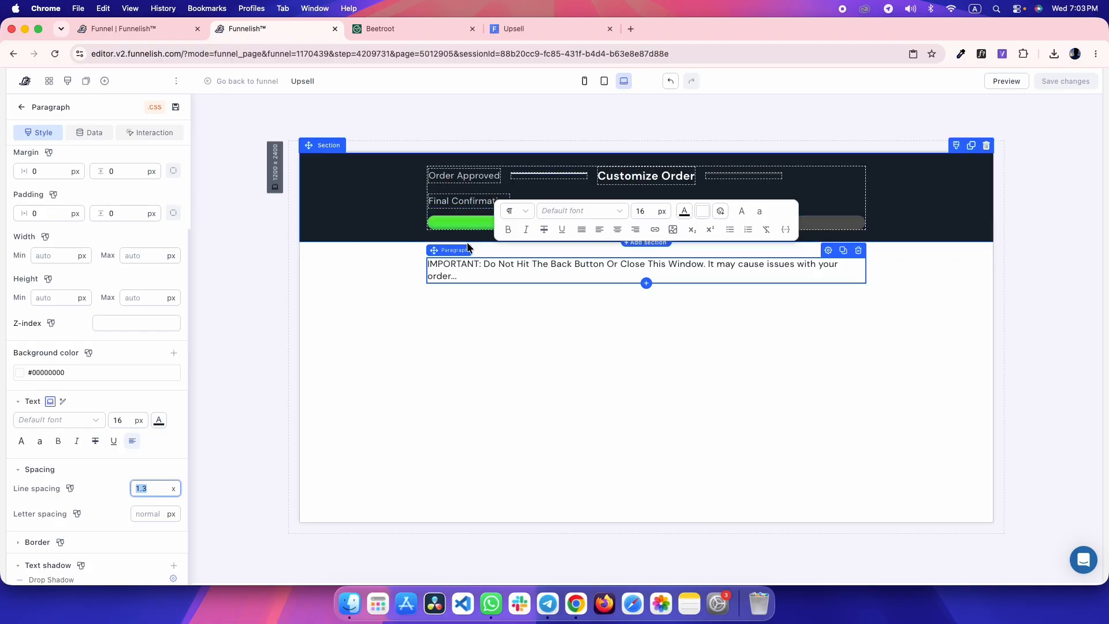
- Make the word "IMPORTANT:" bold in the notice paragraph and check it in the Upsell preview
{"action": "key", "text": "shift+super+Left"}
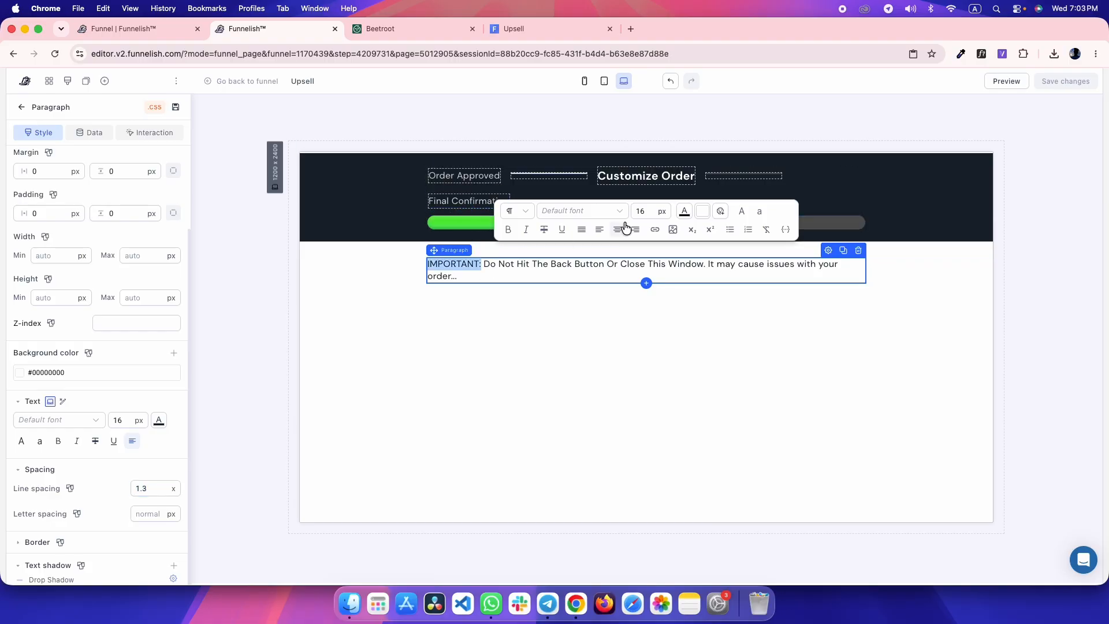
{"action": "left_click", "coordinate": [508, 230]}
{"action": "left_click", "coordinate": [261, 230]}
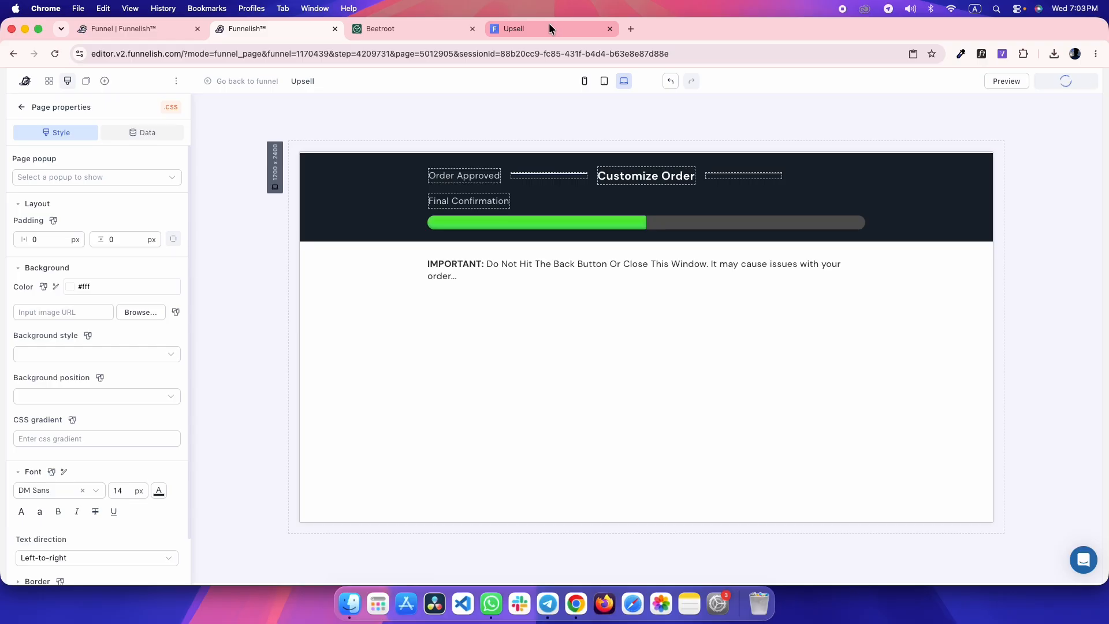
{"action": "left_click", "coordinate": [549, 28]}
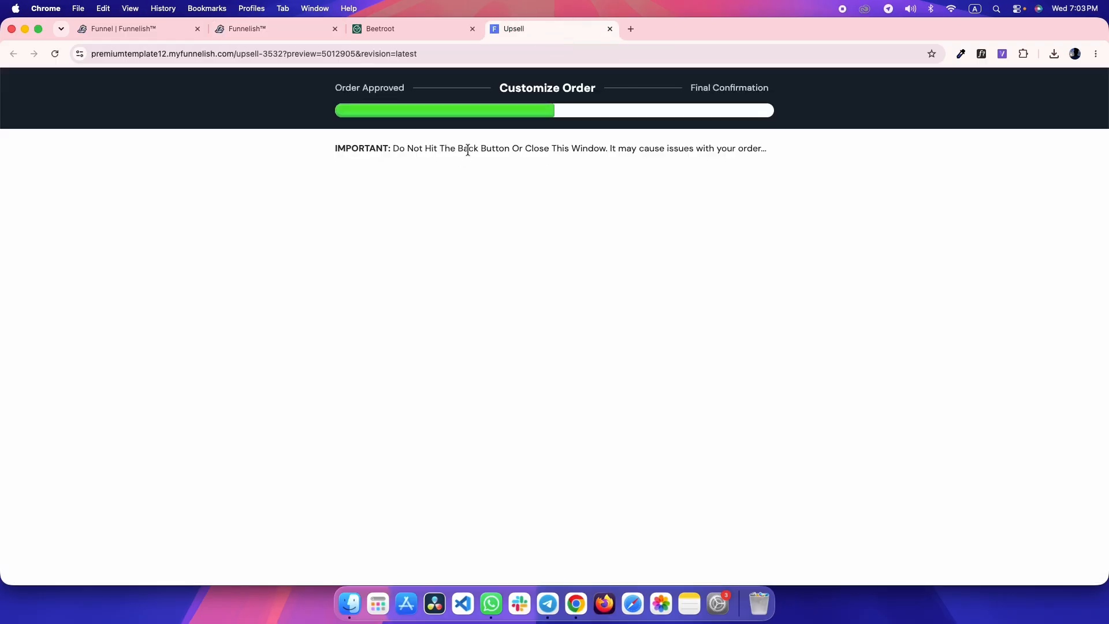
- Inspect the styles of the Beetroot "WAIT! Your Order Is Not Complete Yet" headline and the box holding it with the stop-hand image
{"action": "key", "text": "super+alt+Left"}
{"action": "left_click_drag", "start_coordinate": [387, 180], "coordinate": [727, 184]}
{"action": "left_click", "coordinate": [727, 183]}
{"action": "left_click", "coordinate": [11, 415]}
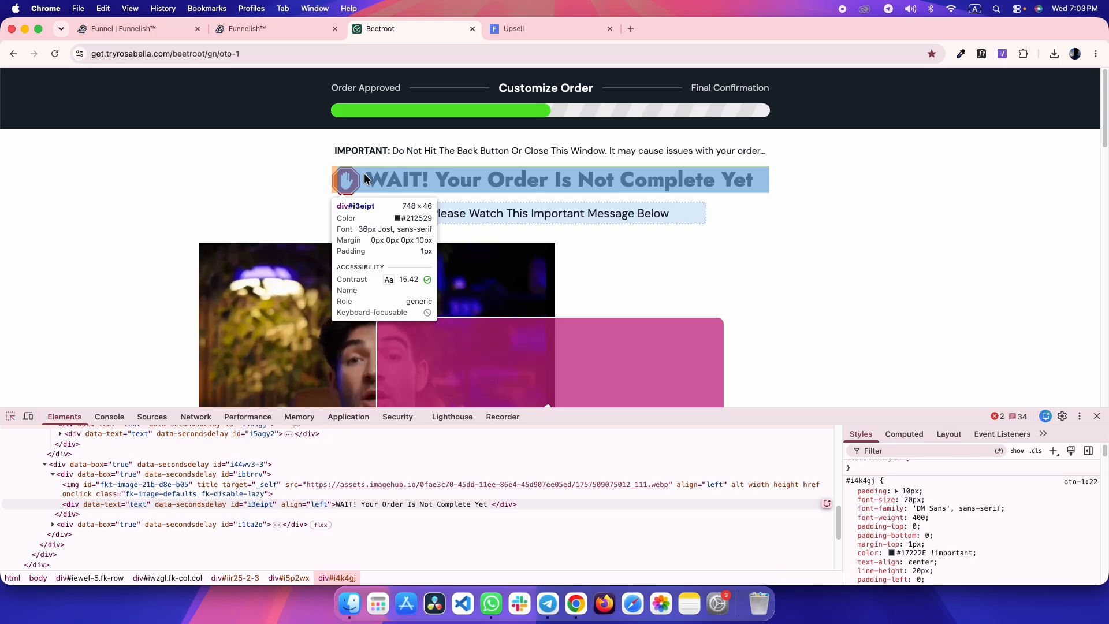
{"action": "left_click", "coordinate": [365, 179]}
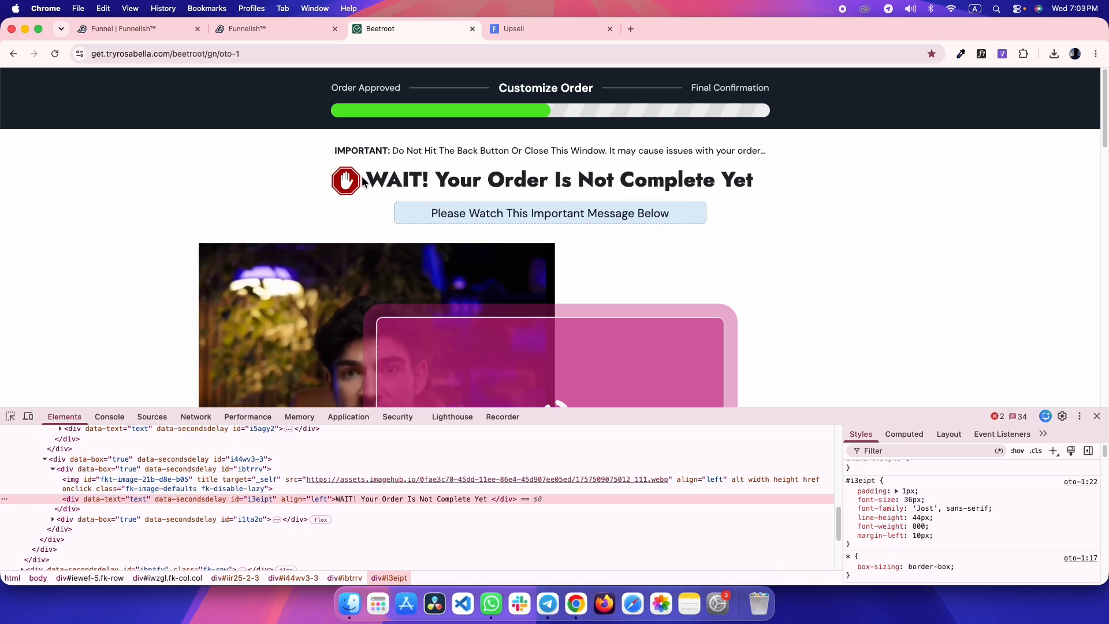
{"action": "left_click", "coordinate": [81, 469]}
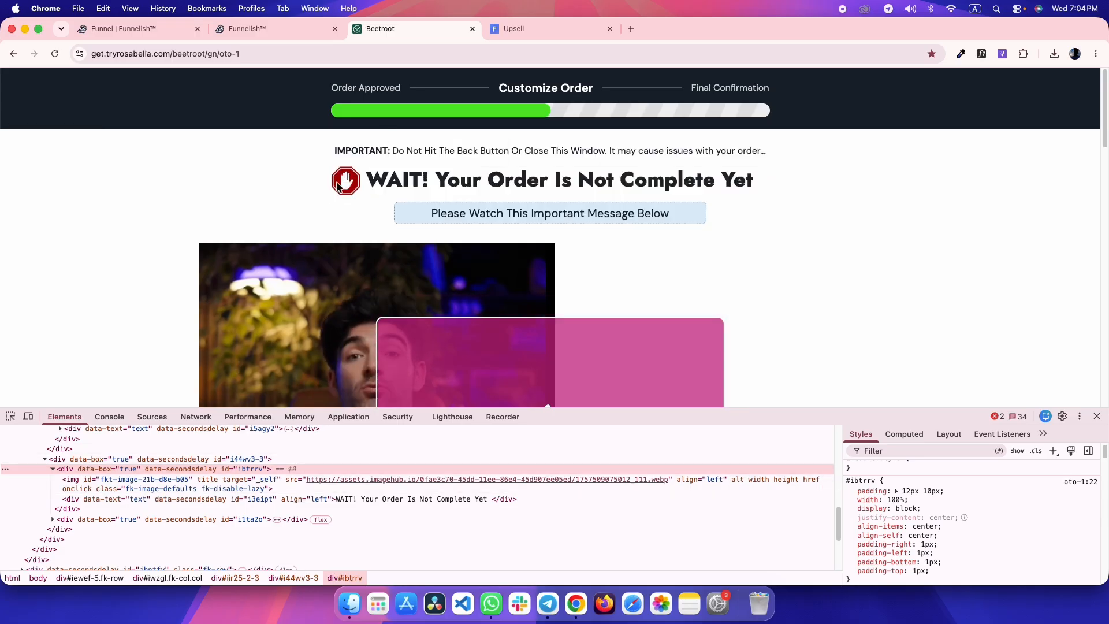
{"action": "left_click_drag", "start_coordinate": [326, 189], "coordinate": [518, 178]}
{"action": "left_click", "coordinate": [519, 179]}
- Add a container below the IMPORTANT notice paragraph on the Funnelish Upsell page
{"action": "key", "text": "ctrl+shift+Tab"}
{"action": "left_click", "coordinate": [599, 268]}
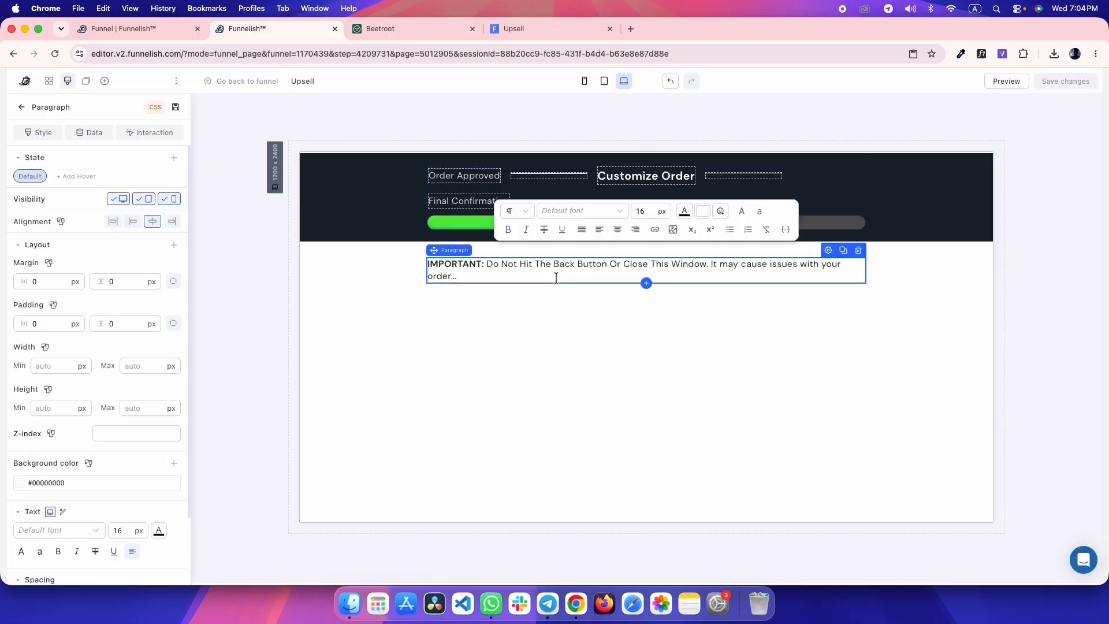
{"action": "left_click", "coordinate": [646, 283]}
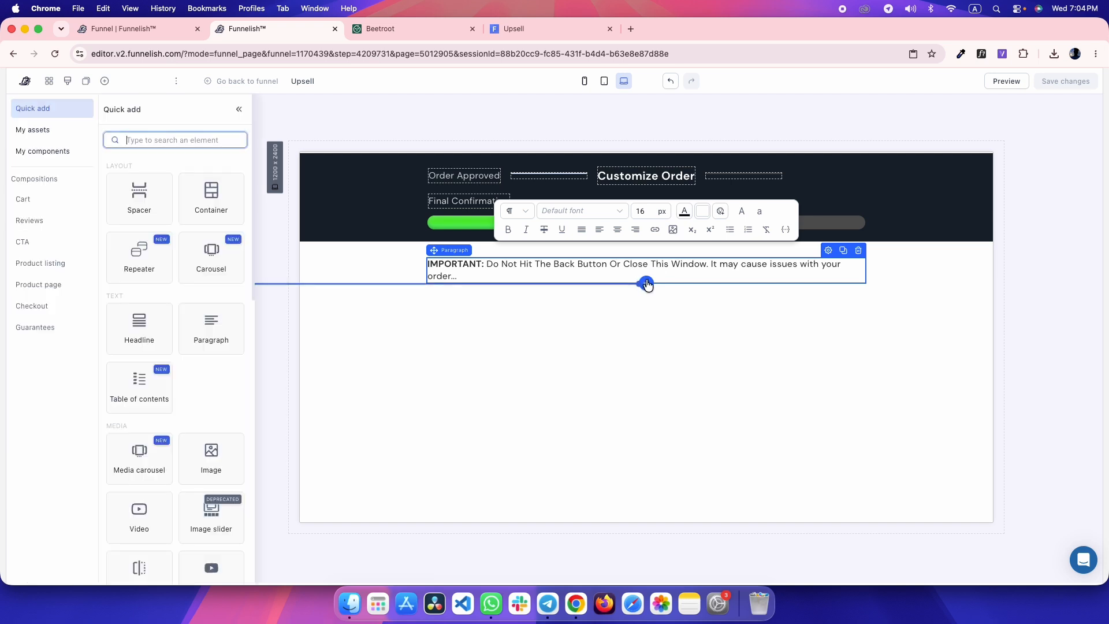
{"action": "scroll", "coordinate": [156, 399], "scroll_direction": "down", "scroll_amount": 12}
{"action": "scroll", "coordinate": [157, 409], "scroll_direction": "up", "scroll_amount": 12}
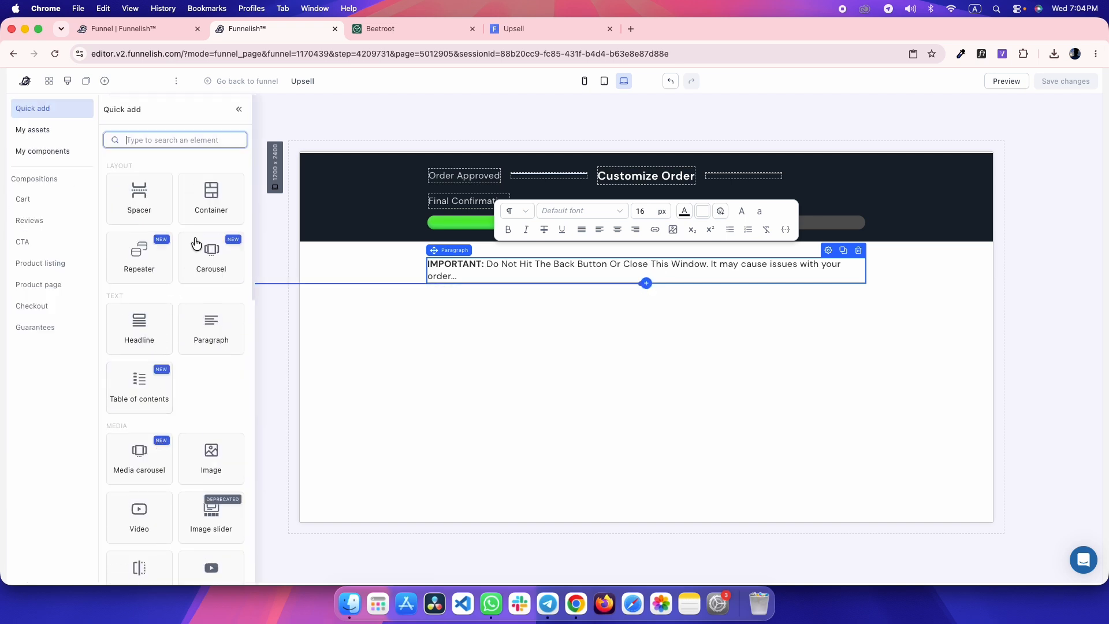
{"action": "scroll", "coordinate": [198, 434], "scroll_direction": "down", "scroll_amount": 1}
{"action": "scroll", "coordinate": [199, 427], "scroll_direction": "up", "scroll_amount": 1}
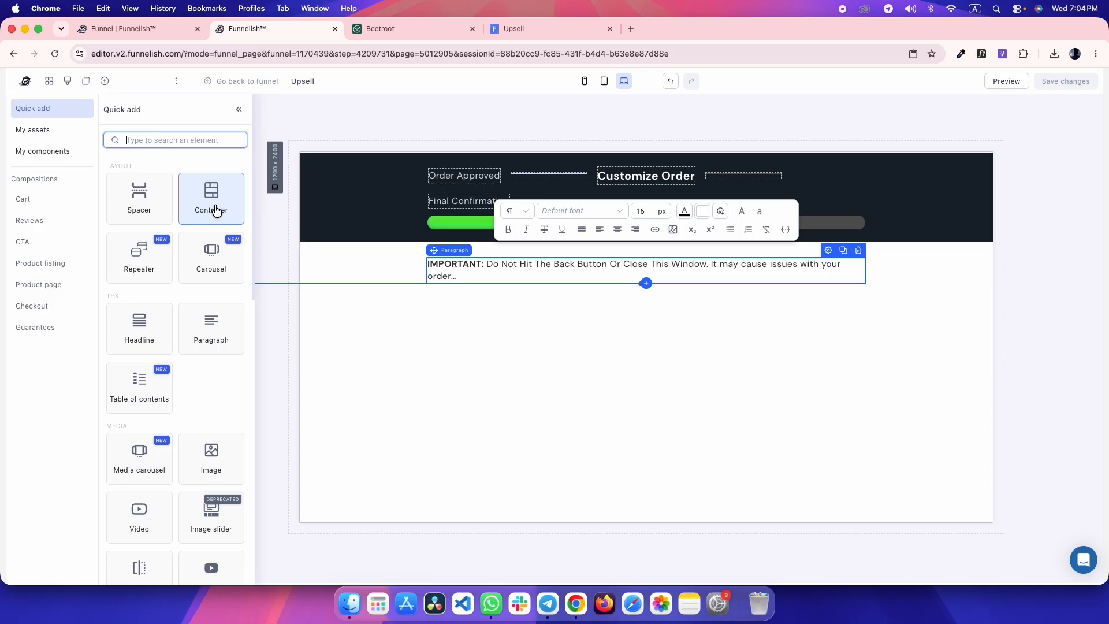
{"action": "left_click", "coordinate": [216, 203]}
- Check the spacing below the notice on the Beetroot page and set the new container's top margin to 15 px
{"action": "key", "text": "ctrl+Tab"}
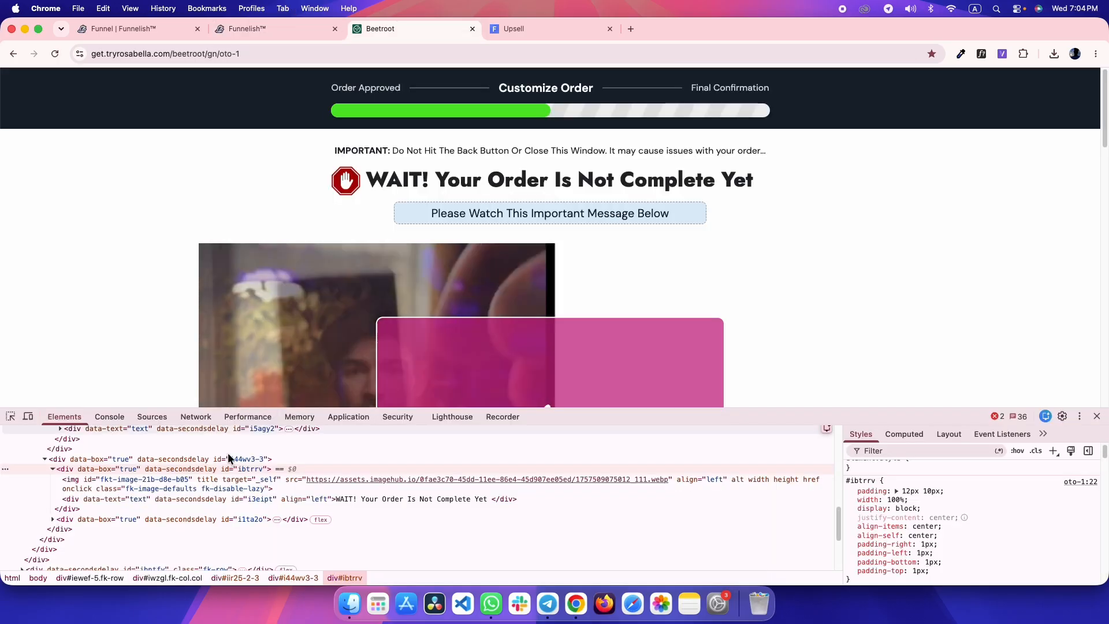
{"action": "left_click", "coordinate": [133, 448]}
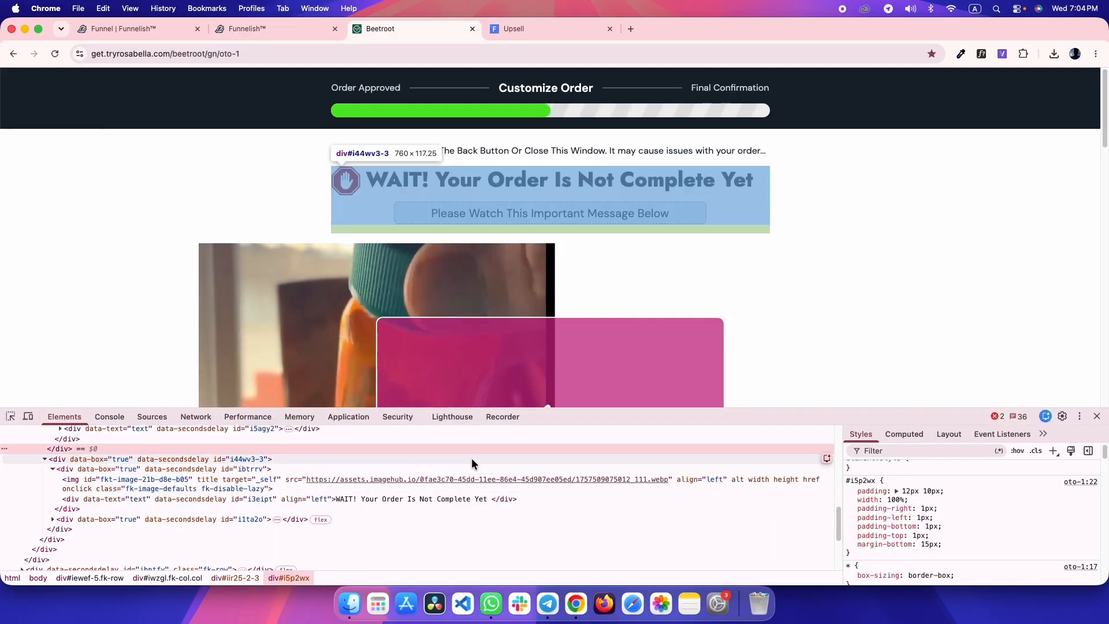
{"action": "left_click", "coordinate": [894, 434]}
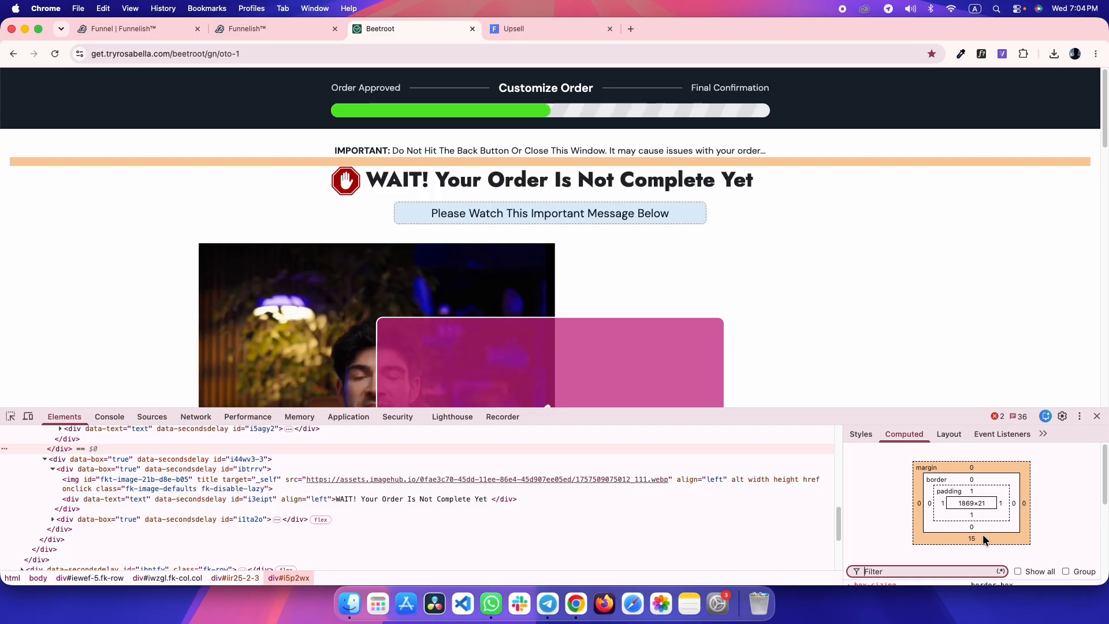
{"action": "key", "text": "ctrl+shift+Tab"}
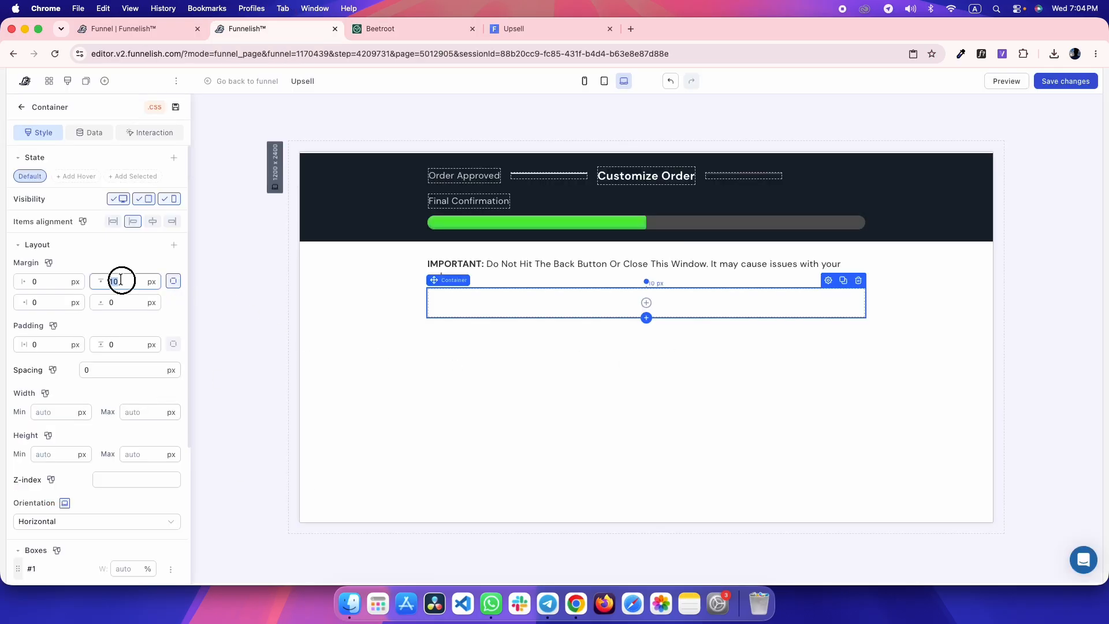
{"action": "type", "text": "15"}
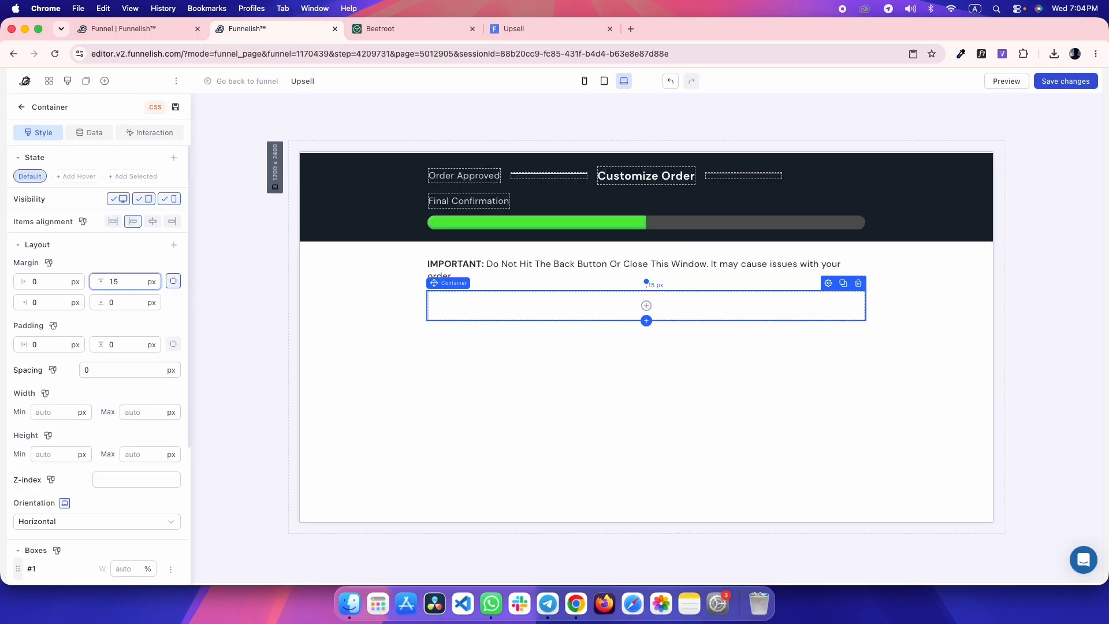
- Inspect the Beetroot stop-hand image's dimensions and add a second box to the container
{"action": "key", "text": "ctrl+Tab"}
{"action": "left_click", "coordinate": [127, 481]}
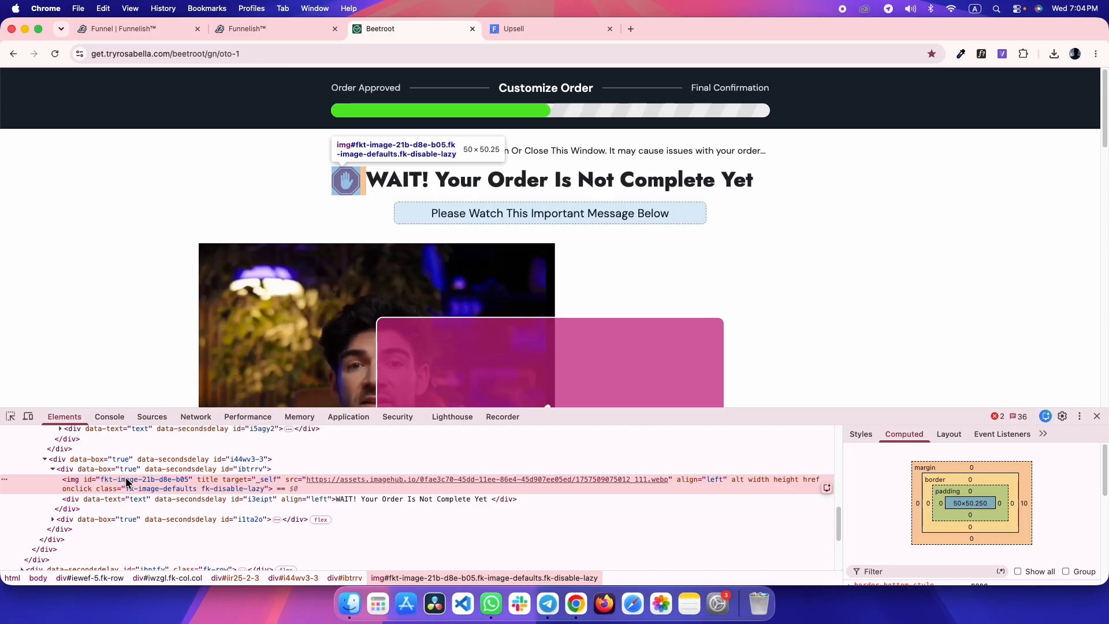
{"action": "key", "text": "ctrl+shift+Tab"}
{"action": "scroll", "coordinate": [112, 479], "scroll_direction": "down", "scroll_amount": 3}
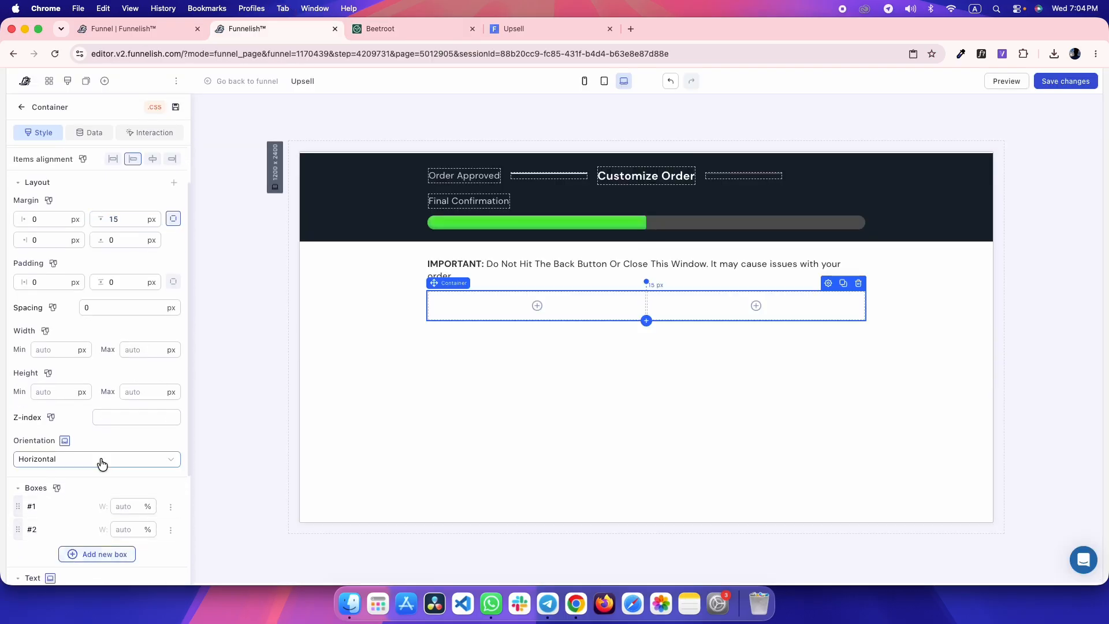
{"action": "scroll", "coordinate": [102, 464], "scroll_direction": "down", "scroll_amount": 1}
- Set the container's first box to 50 px wide and its spacing to 10 px, following the Beetroot image's box model
{"action": "key", "text": "ctrl+Tab"}
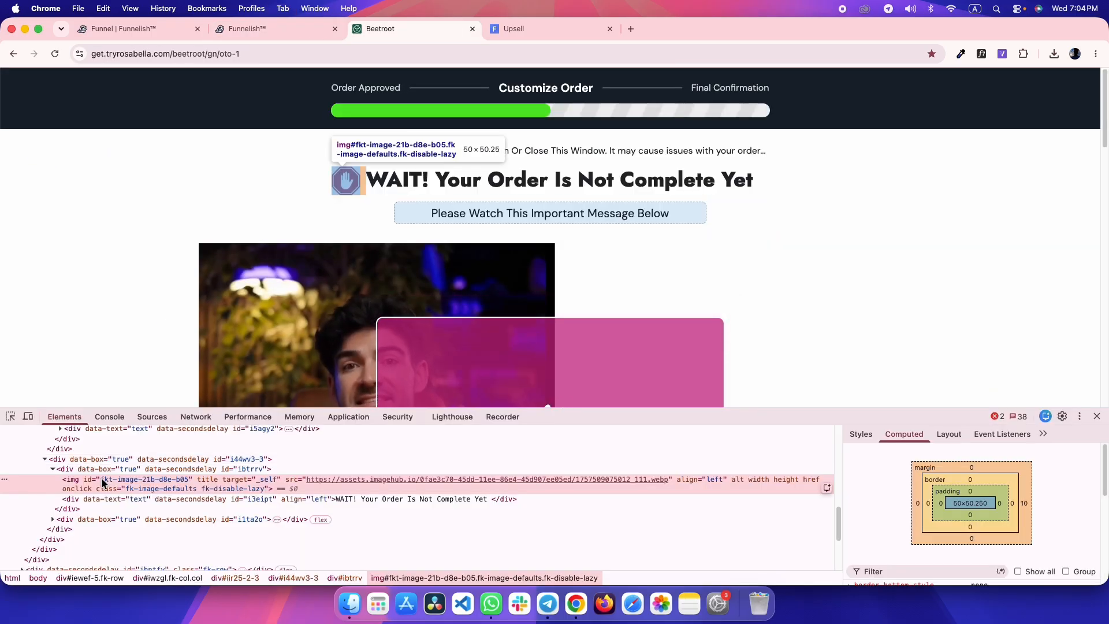
{"action": "key", "text": "ctrl+shift+Tab"}
{"action": "left_click", "coordinate": [170, 477]}
{"action": "left_click", "coordinate": [137, 498]}
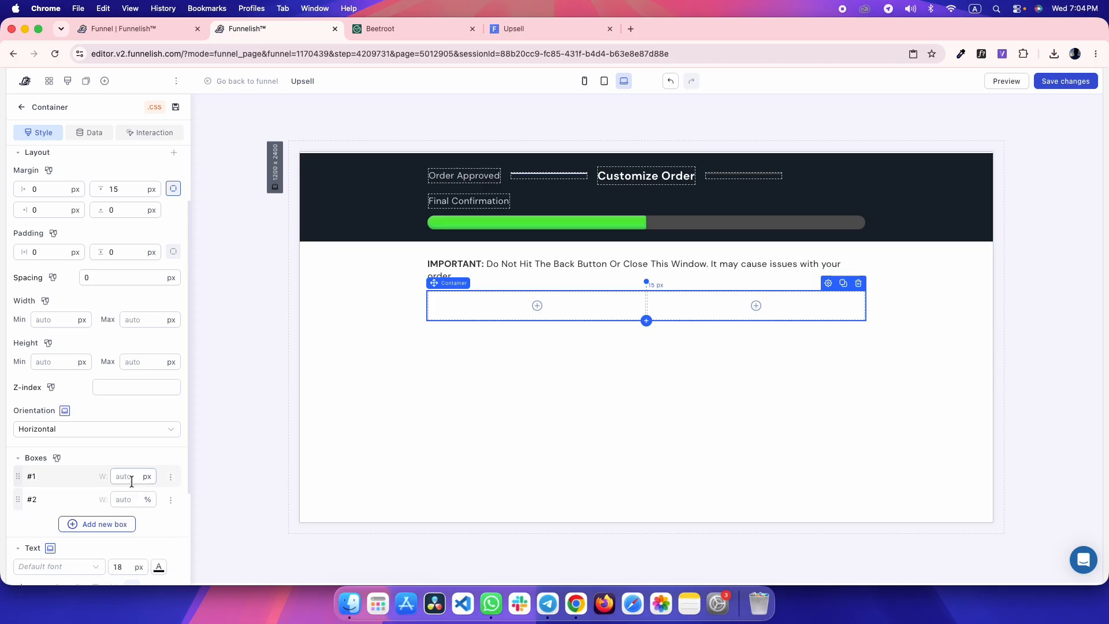
{"action": "key", "text": "ctrl+Tab"}
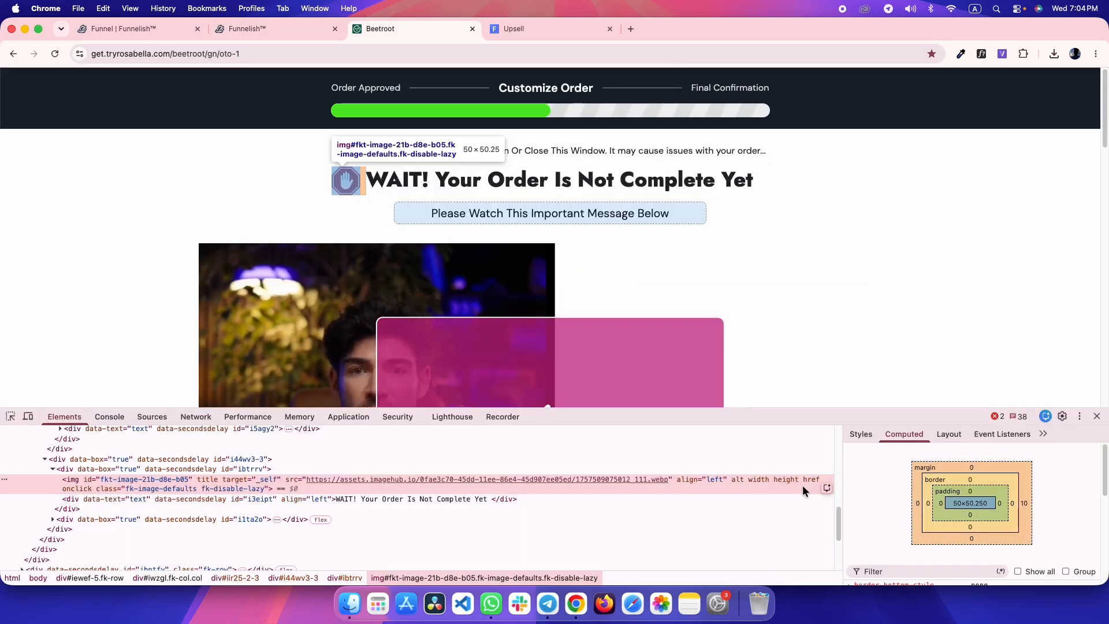
{"action": "key", "text": "ctrl+shift+Tab"}
{"action": "left_click", "coordinate": [106, 277]}
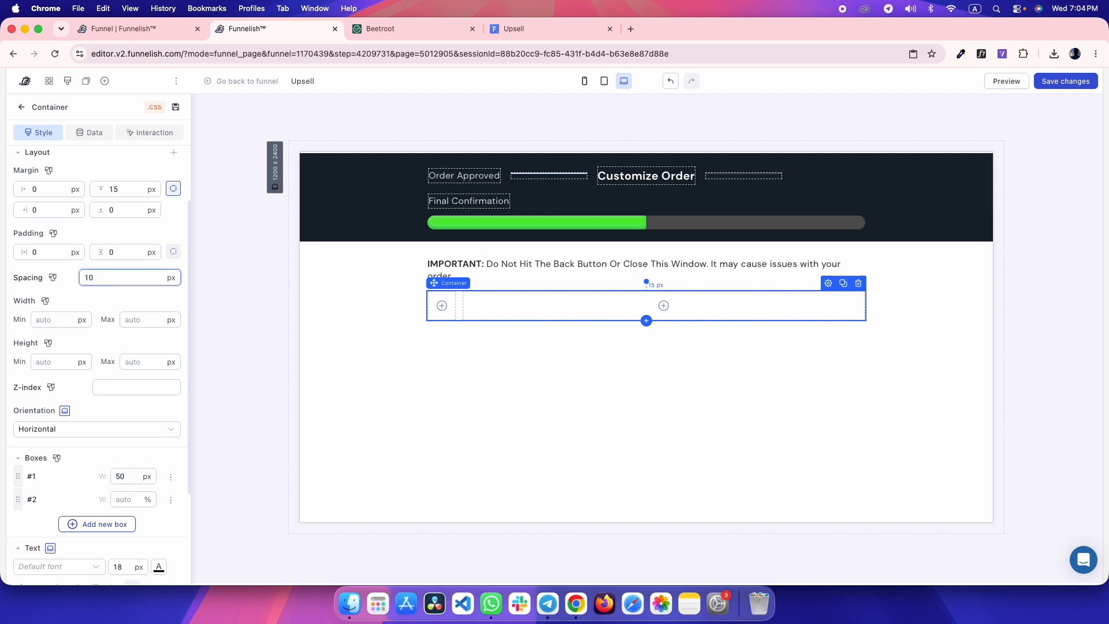
- Add an image to the container's first box using the stop-hand image address copied from the Beetroot page
{"action": "left_click", "coordinate": [443, 307]}
{"action": "left_click", "coordinate": [219, 455]}
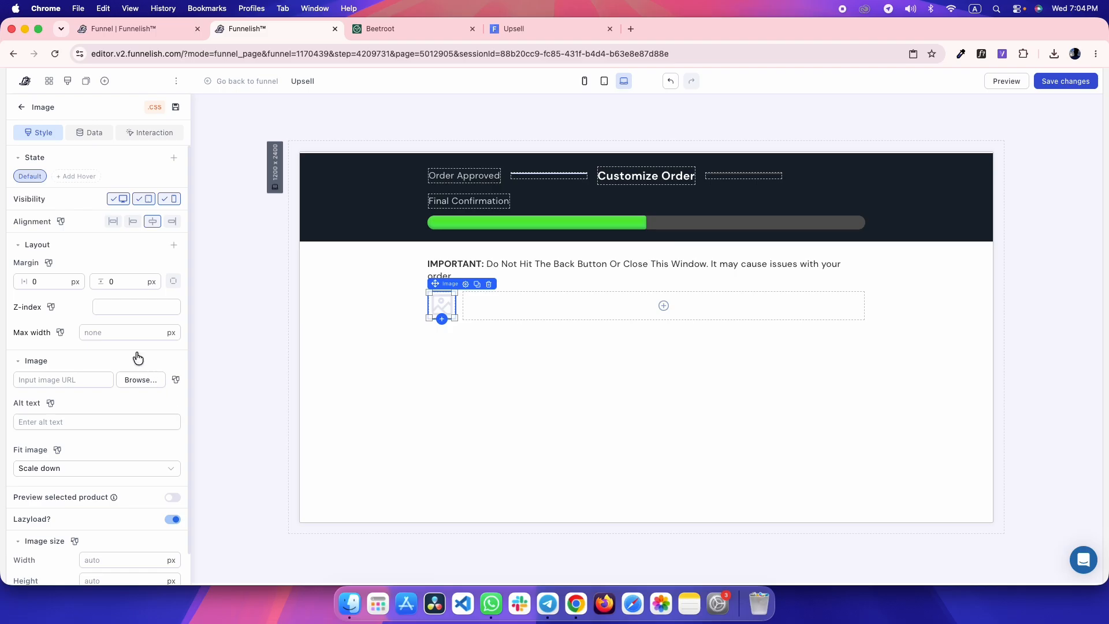
{"action": "key", "text": "ctrl+Tab"}
{"action": "right_click", "coordinate": [344, 186]}
{"action": "left_click", "coordinate": [339, 181]}
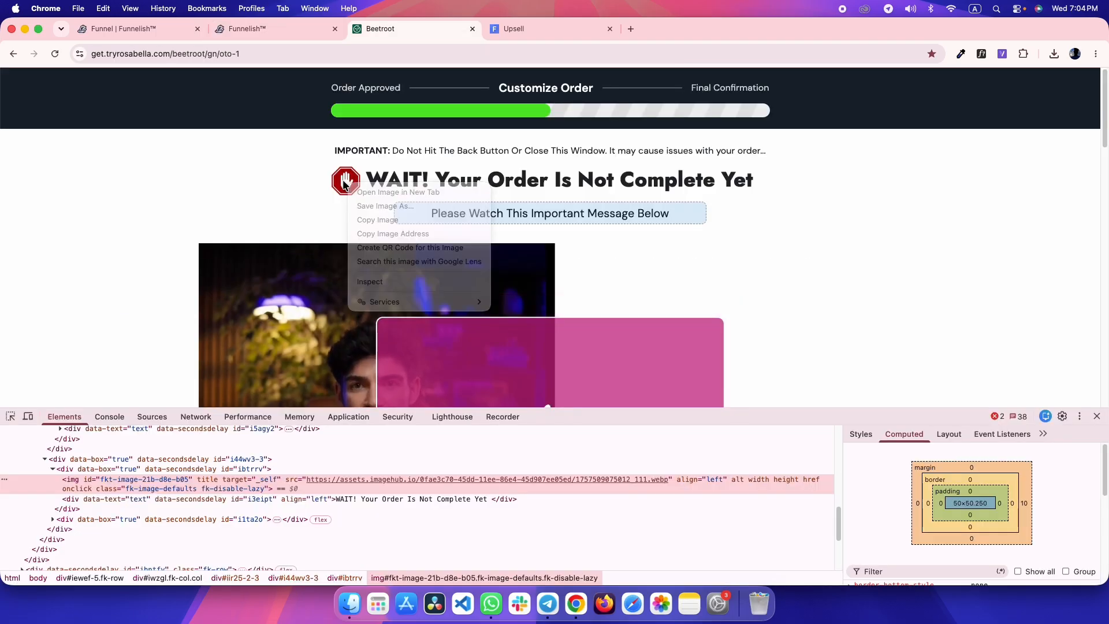
{"action": "right_click", "coordinate": [340, 181]}
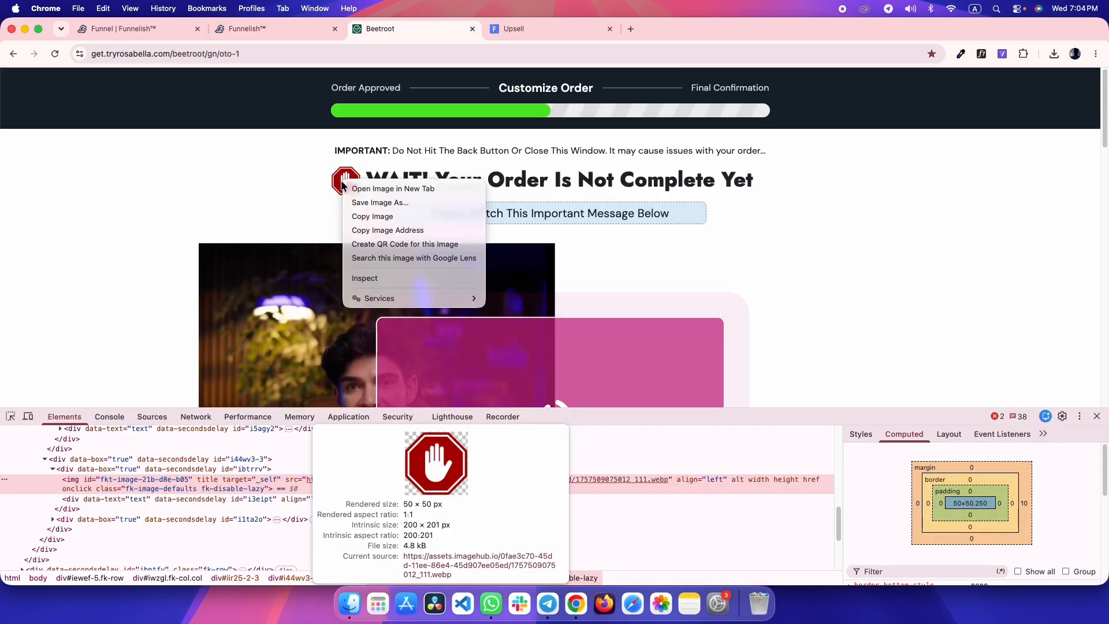
{"action": "left_click", "coordinate": [395, 230]}
{"action": "key", "text": "ctrl+shift+Tab"}
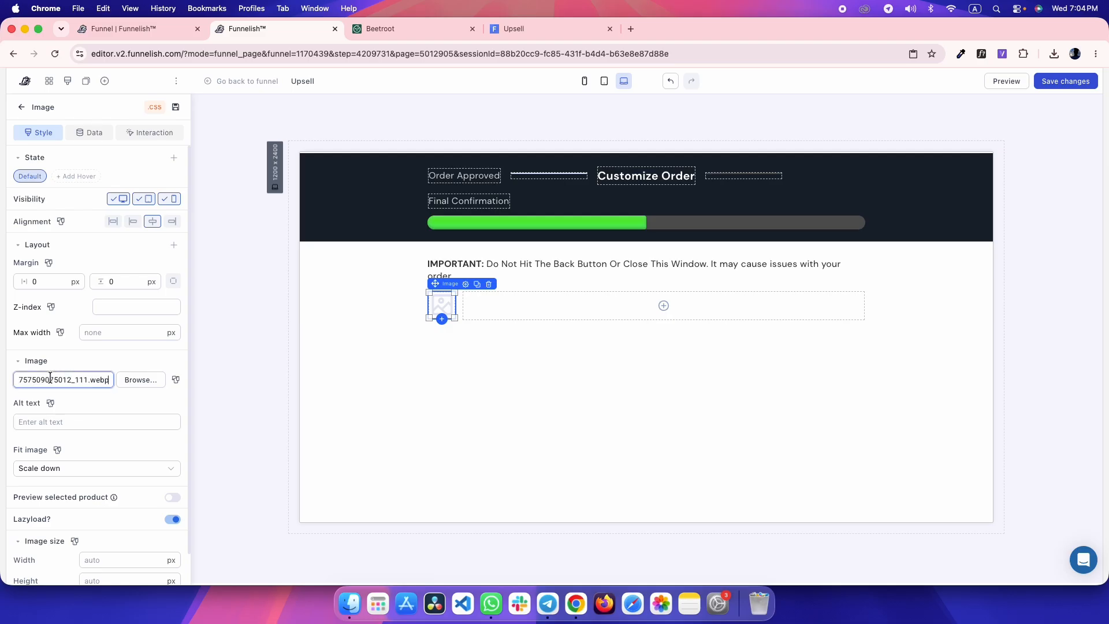
{"action": "left_click", "coordinate": [359, 316]}
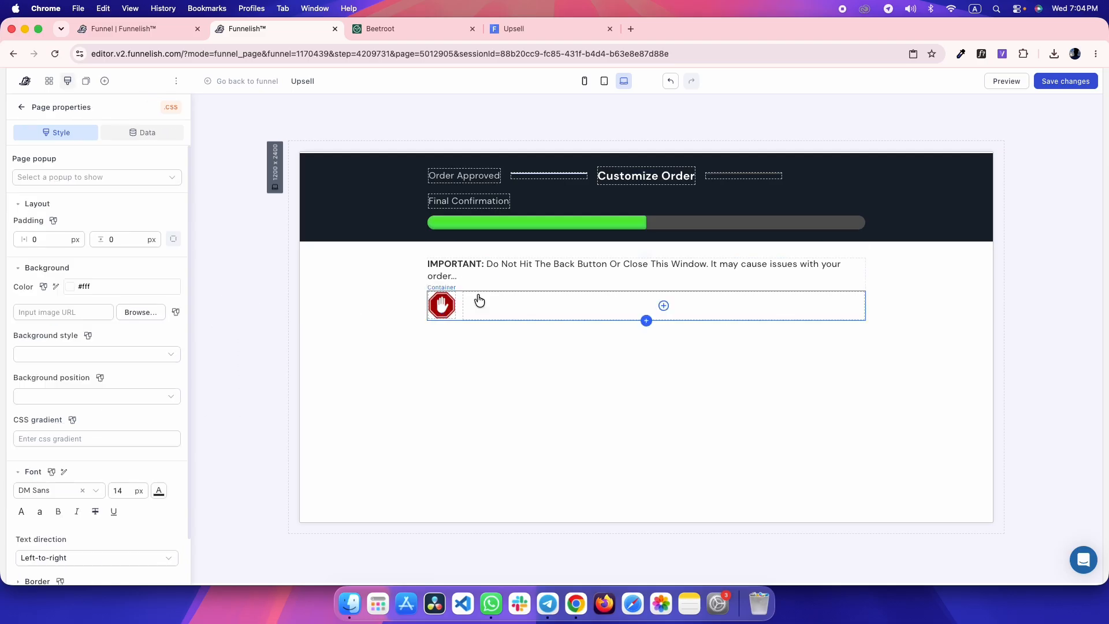
- Copy the Beetroot "WAIT! Your Order Is Not Complete Yet" headline text and add a paragraph to the container's second box
{"action": "key", "text": "ctrl+Tab"}
{"action": "left_click_drag", "start_coordinate": [363, 180], "coordinate": [700, 177]}
{"action": "left_click", "coordinate": [700, 177]}
{"action": "key", "text": "ctrl+shift+Tab"}
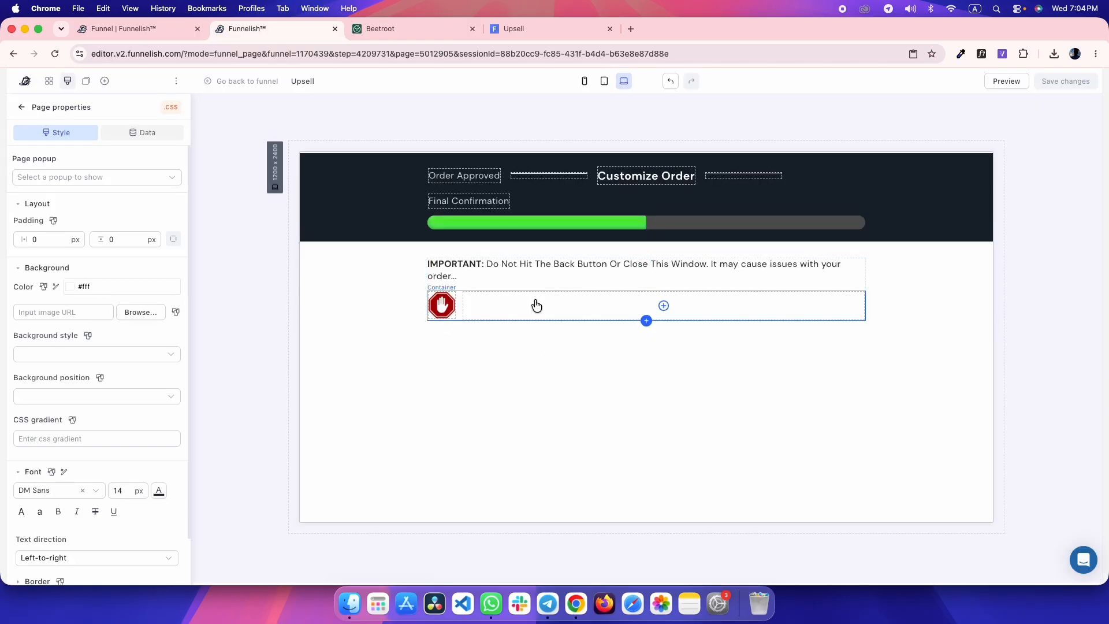
{"action": "left_click", "coordinate": [535, 303]}
{"action": "left_click", "coordinate": [207, 324]}
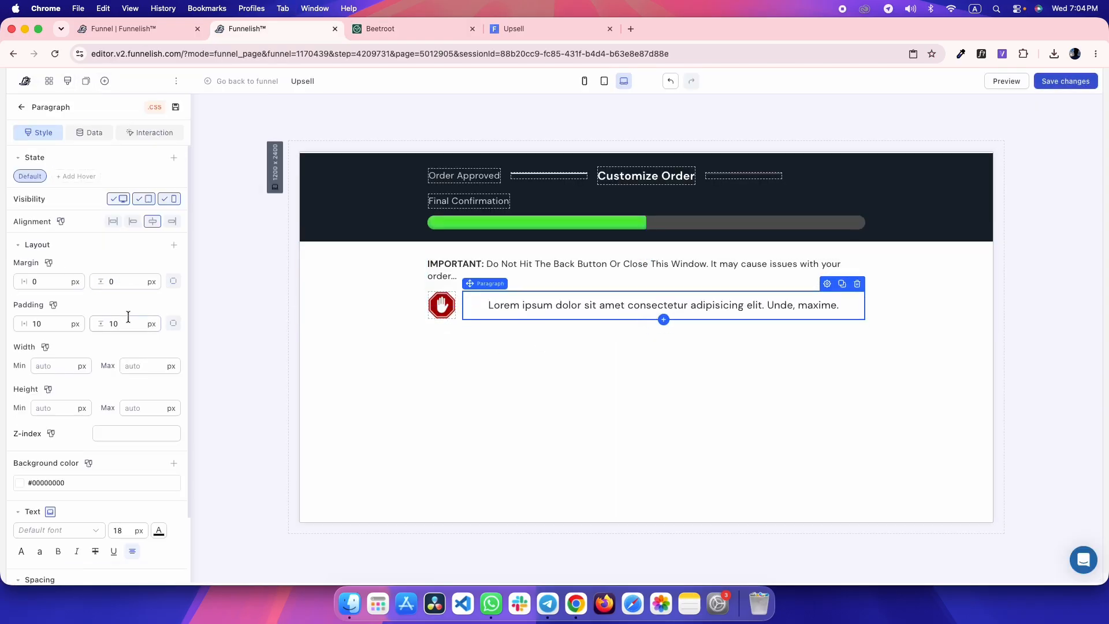
- Set the new paragraph's padding to 0 px and replace its placeholder text with "WAIT! Your Order Is Not Complete Yet"
{"action": "left_click", "coordinate": [71, 327]}
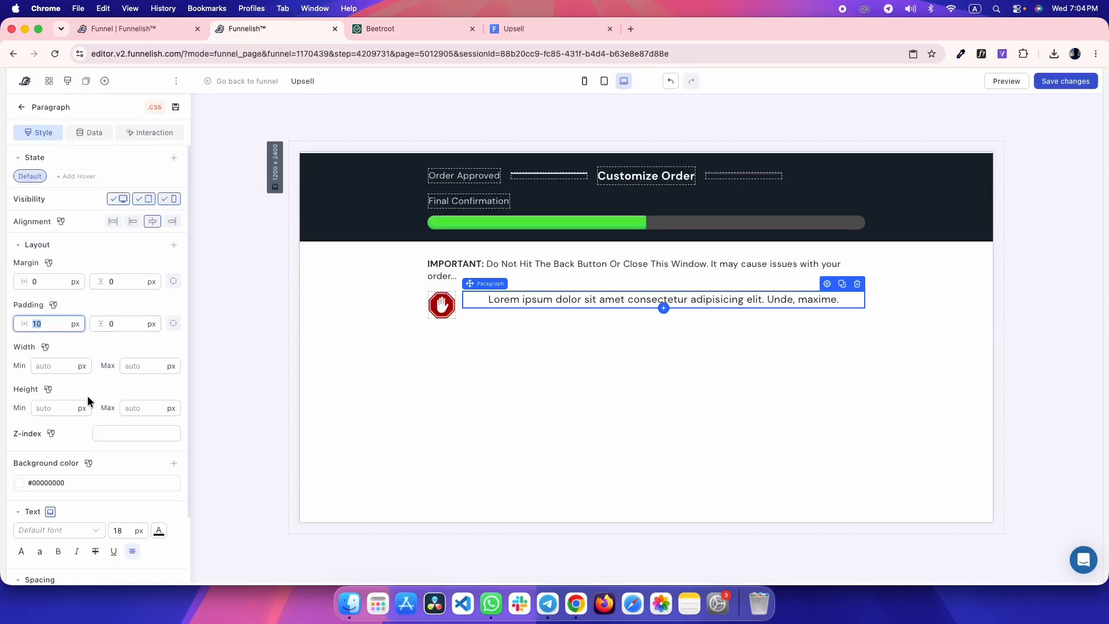
{"action": "double_click", "coordinate": [532, 302]}
{"action": "key", "text": "super+v"}
{"action": "key", "text": "super+a"}
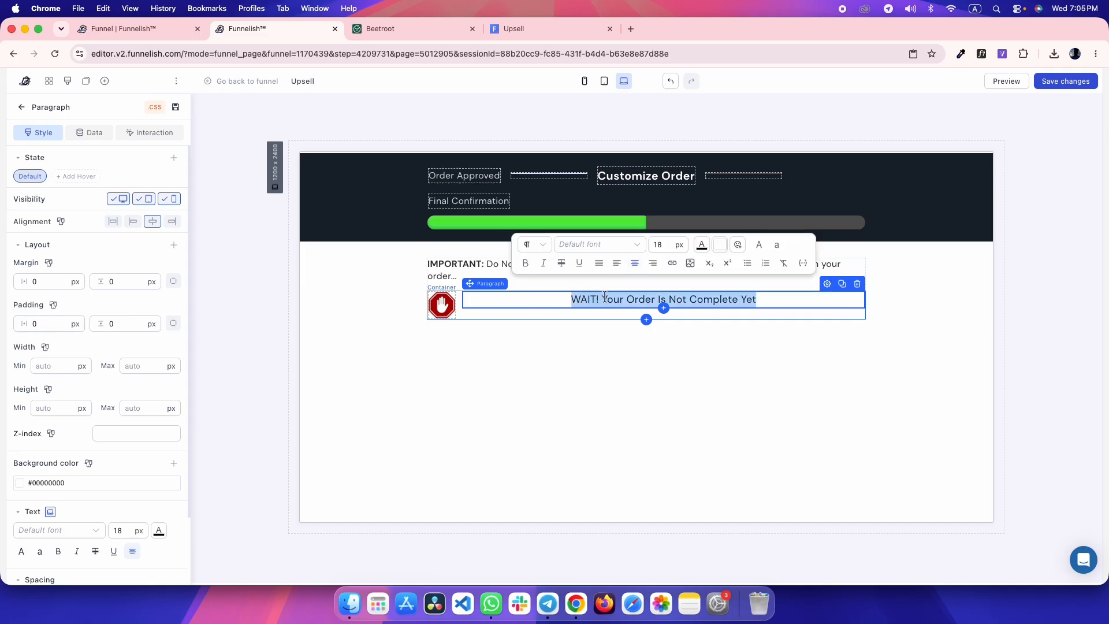
- Left-align the headline text and center the alignment of the container's items
{"action": "left_click", "coordinate": [617, 262]}
{"action": "left_click", "coordinate": [483, 312]}
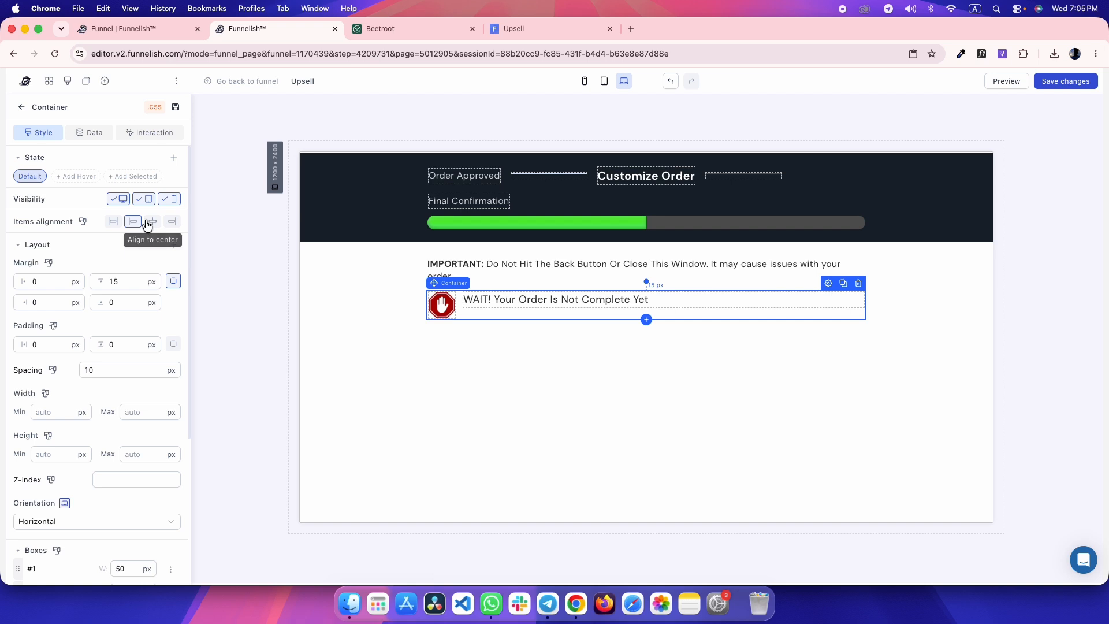
- Inspect the Beetroot "WAIT!" headline's font with WhatFont and copy its hex color code
{"action": "key", "text": "ctrl+Tab"}
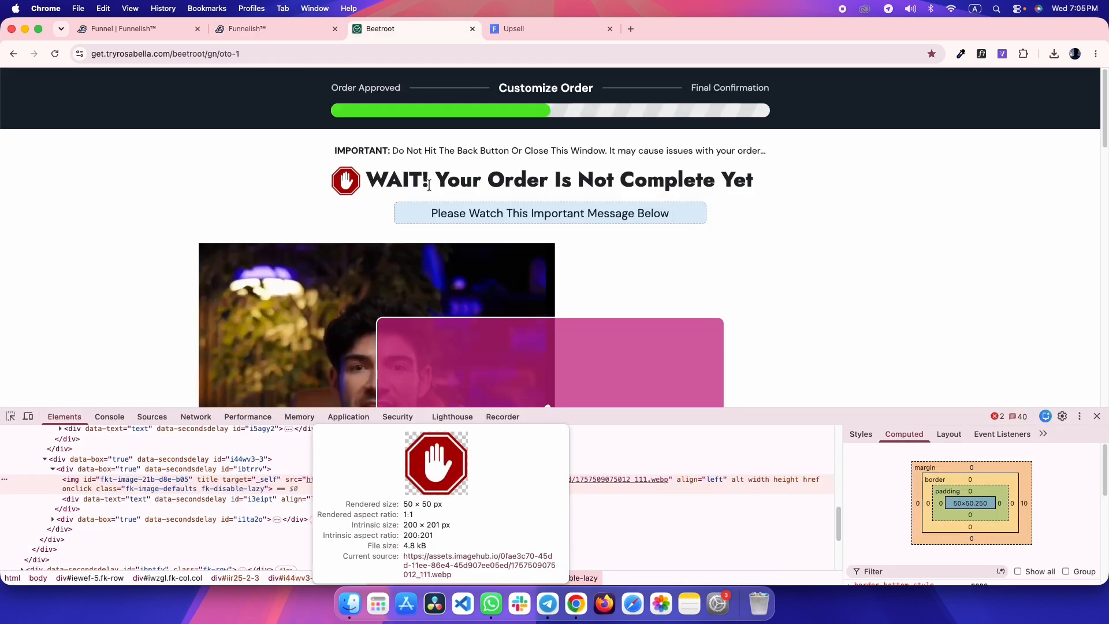
{"action": "left_click", "coordinate": [981, 53]}
{"action": "left_click", "coordinate": [469, 184]}
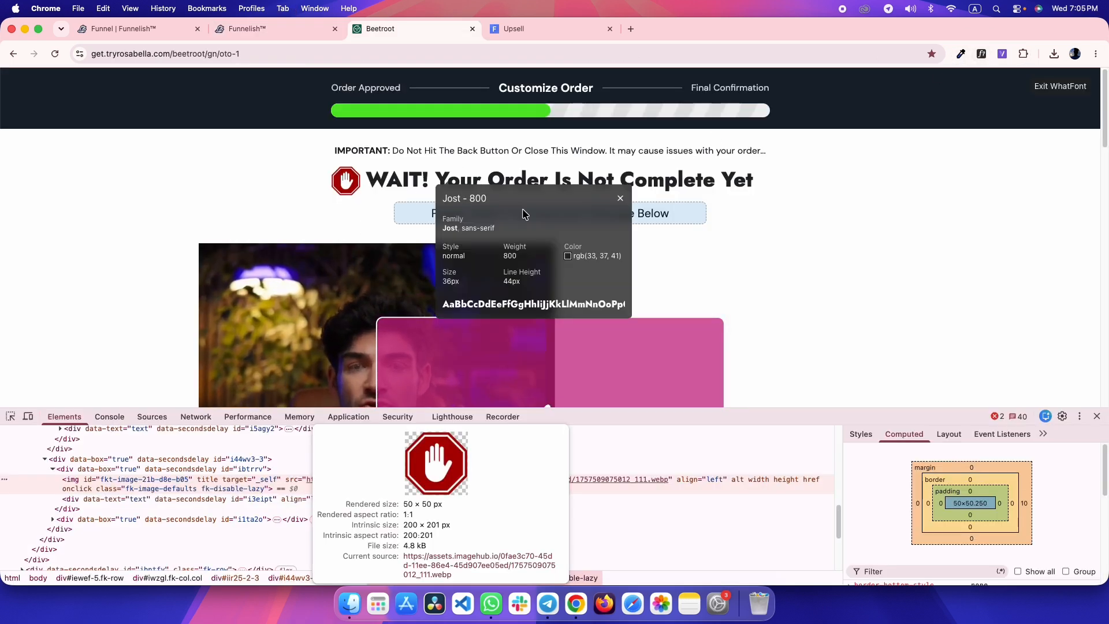
{"action": "mouse_move", "coordinate": [595, 251]}
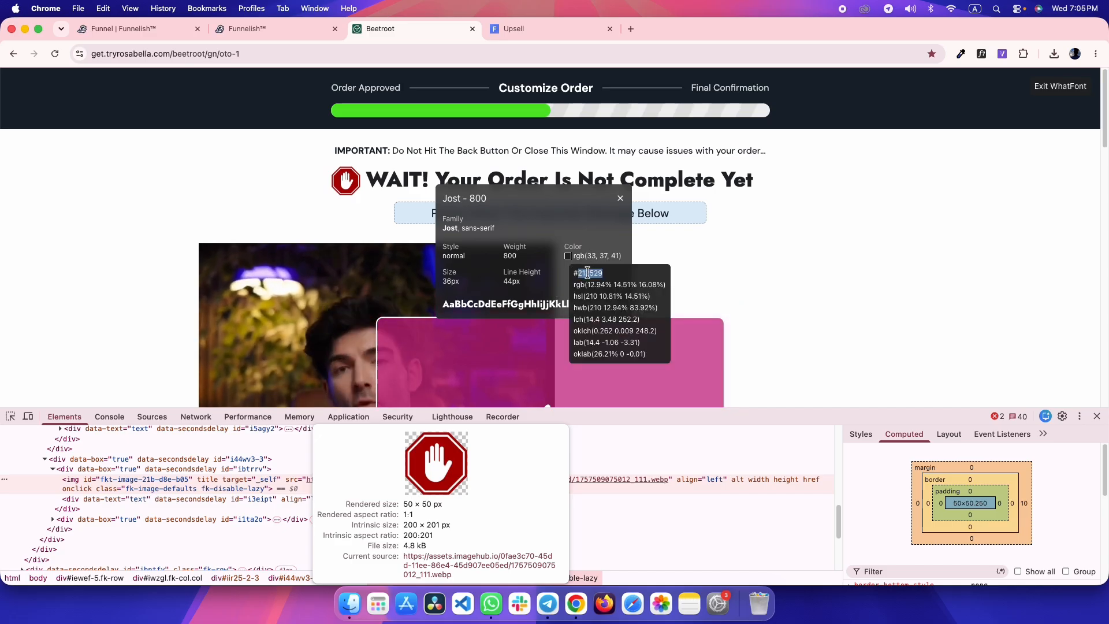
- Make the "WAIT!" headline paragraph bold at 36 px in color #212529 and save the page
{"action": "key", "text": "ctrl+shift+Tab"}
{"action": "left_click", "coordinate": [469, 302]}
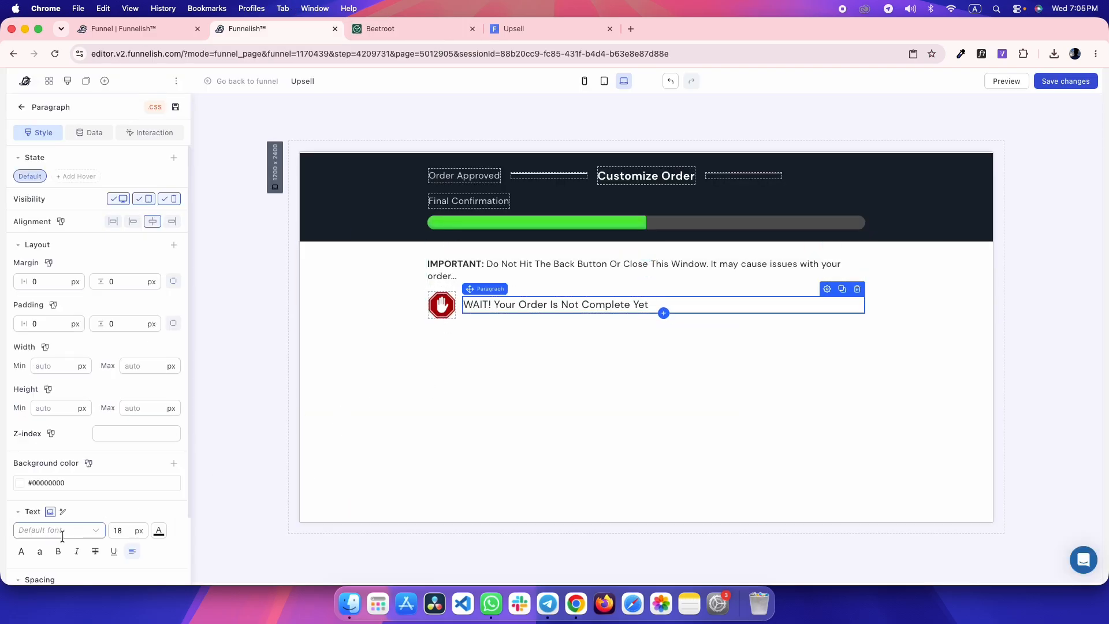
{"action": "left_click", "coordinate": [58, 552]}
{"action": "type", "text": "36"}
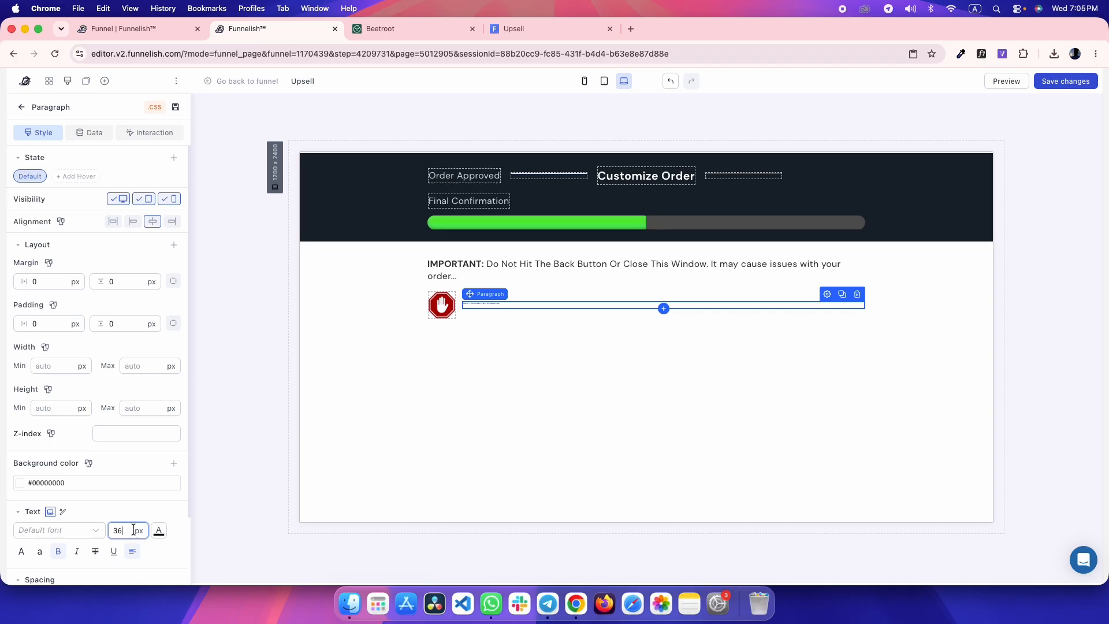
{"action": "left_click", "coordinate": [158, 530]}
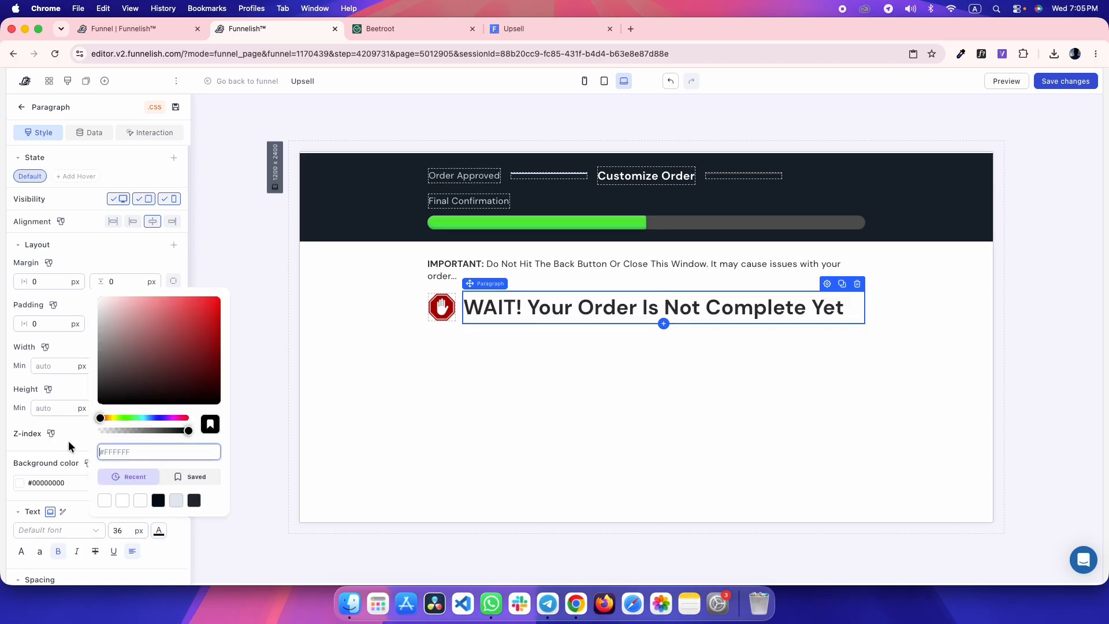
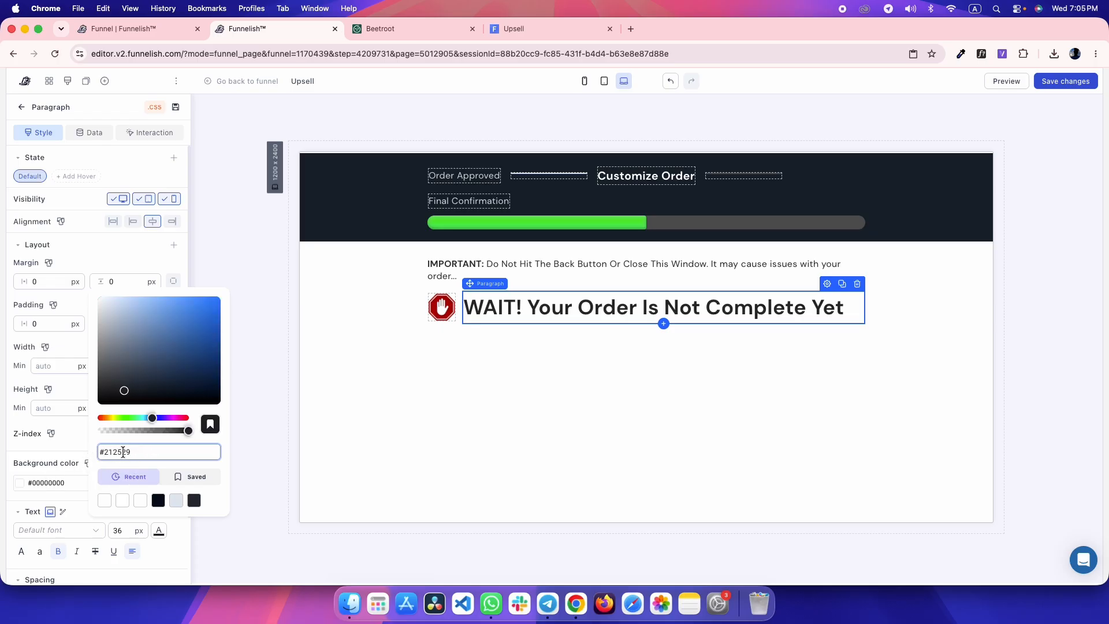
{"action": "left_click", "coordinate": [69, 454]}
{"action": "key", "text": "super+s"}
- Check the "WAIT!" headline's font details on the Beetroot page against the headline paragraph's text settings in the editor
{"action": "key", "text": "ctrl+Tab"}
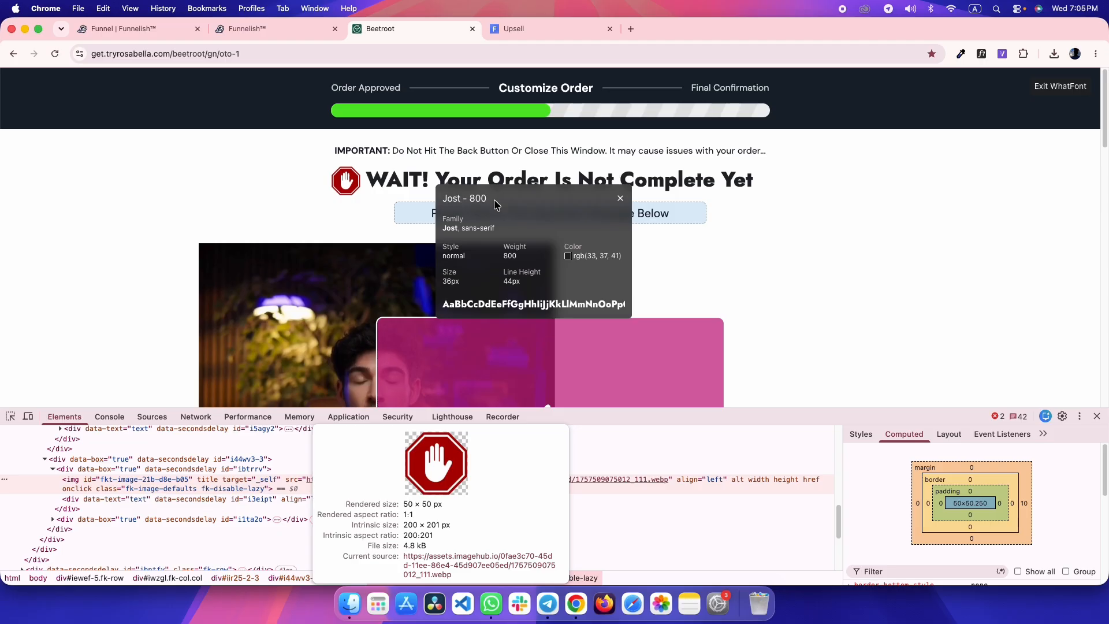
{"action": "key", "text": "ctrl+shift+Tab"}
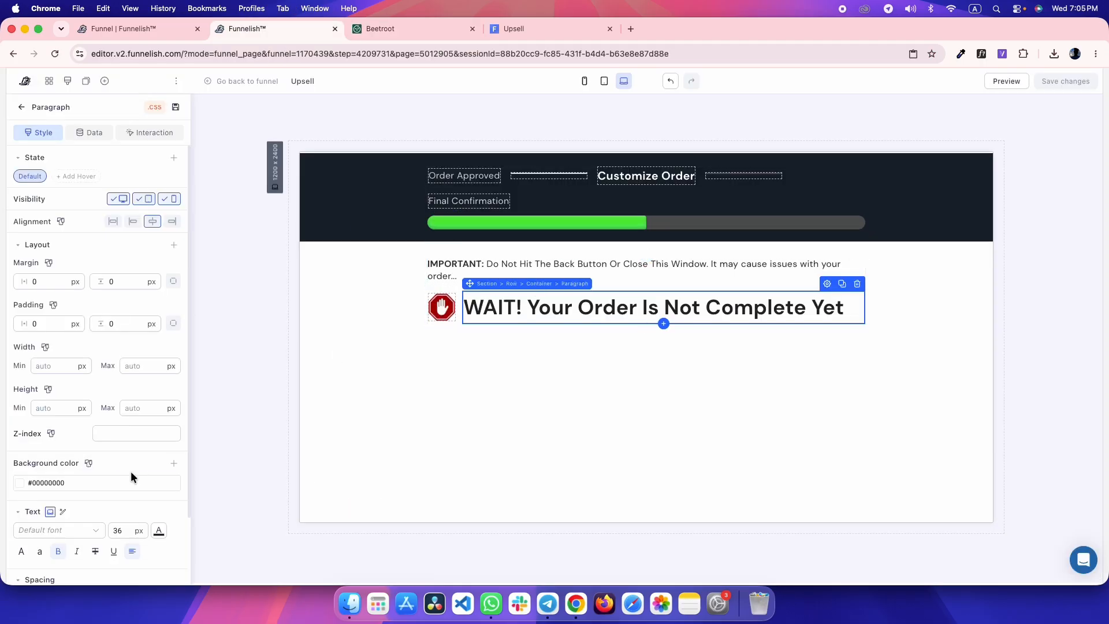
{"action": "scroll", "coordinate": [118, 478], "scroll_direction": "down", "scroll_amount": 1}
{"action": "scroll", "coordinate": [117, 477], "scroll_direction": "down", "scroll_amount": 4}
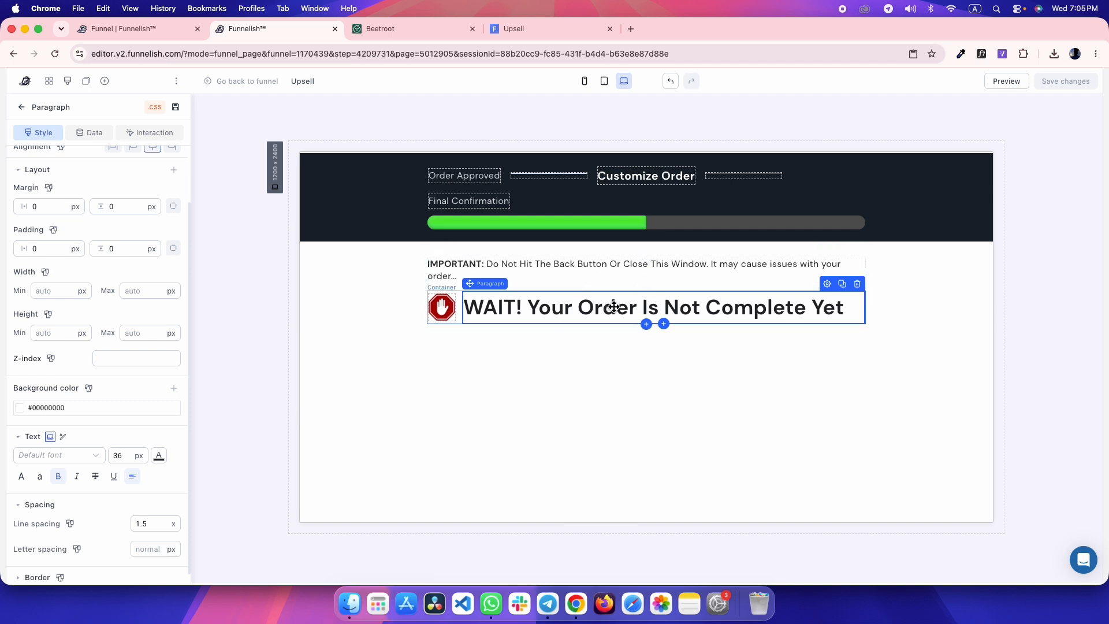
{"action": "left_click", "coordinate": [240, 284]}
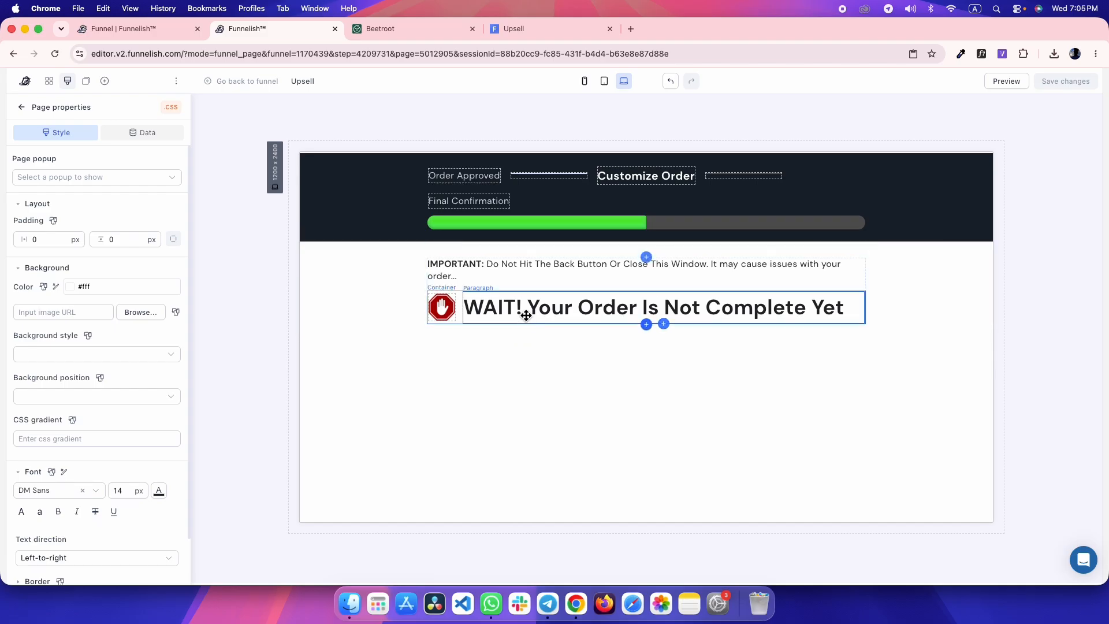
{"action": "left_click", "coordinate": [525, 316]}
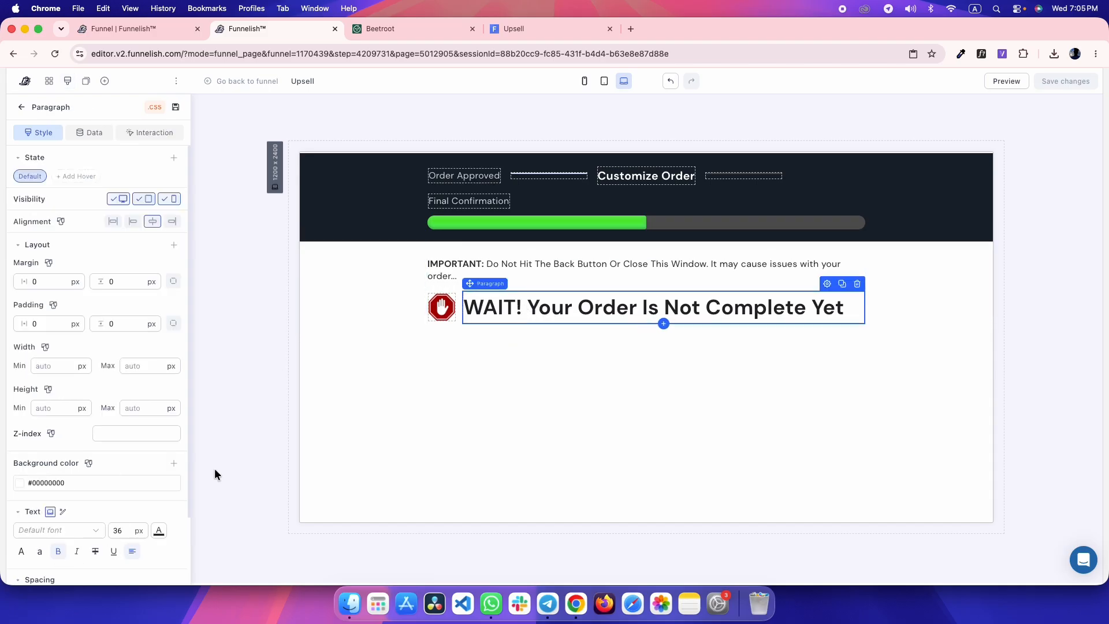
- Close the font inspector, reload the Upsell preview and compare its headline area with the Beetroot page
{"action": "left_click", "coordinate": [277, 355]}
{"action": "key", "text": "ctrl+Tab"}
{"action": "left_click", "coordinate": [1076, 89]}
{"action": "key", "text": "ctrl+Tab"}
{"action": "key", "text": "super+r"}
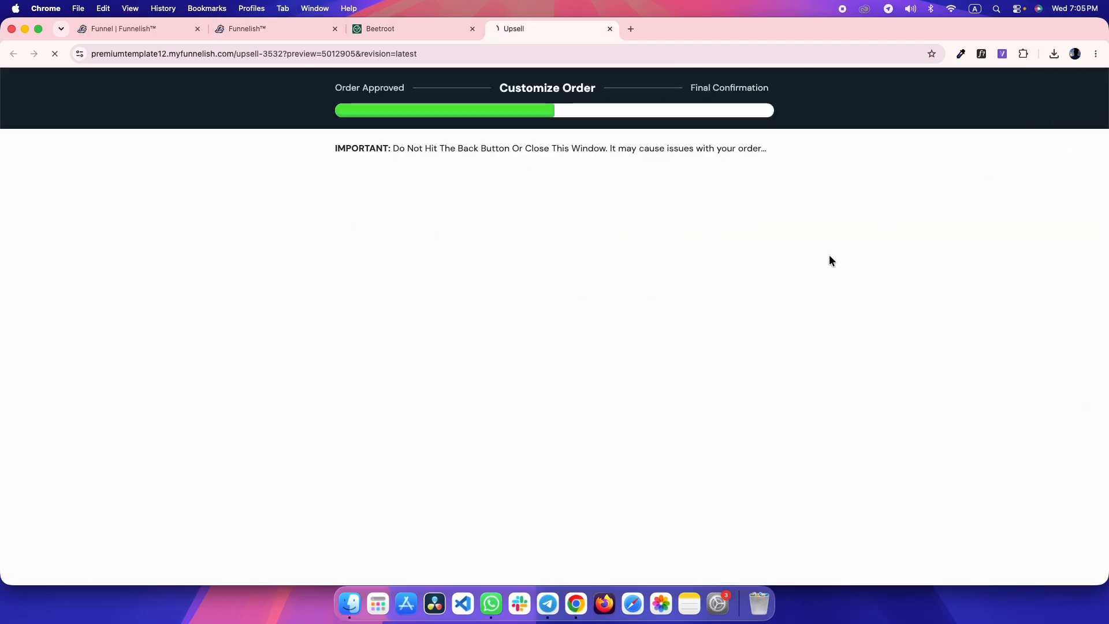
{"action": "left_click", "coordinate": [716, 153]}
{"action": "key", "text": "ctrl+shift+Tab"}
{"action": "key", "text": "ctrl+Tab"}
{"action": "key", "text": "ctrl+shift+Tab"}
{"action": "key", "text": "ctrl+Tab"}
{"action": "key", "text": "ctrl+shift+Tab"}
{"action": "key", "text": "ctrl+shift+Tab"}
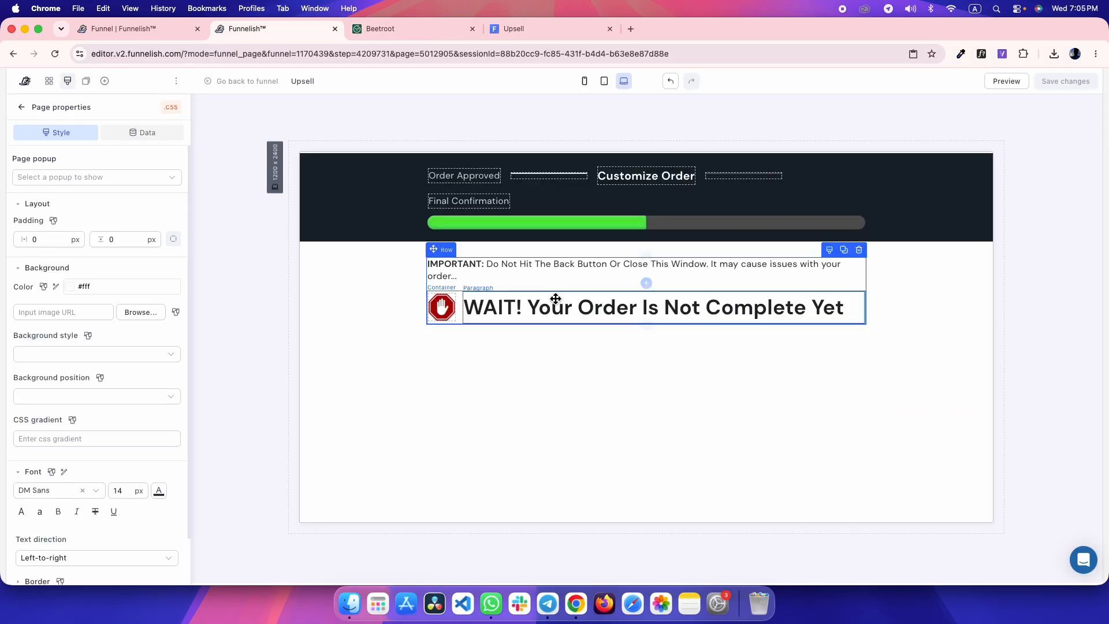
- Set the "WAIT!" headline paragraph's font to Jost, keep it bold and save the page
{"action": "left_click", "coordinate": [493, 320]}
{"action": "scroll", "coordinate": [161, 506], "scroll_direction": "down", "scroll_amount": 5}
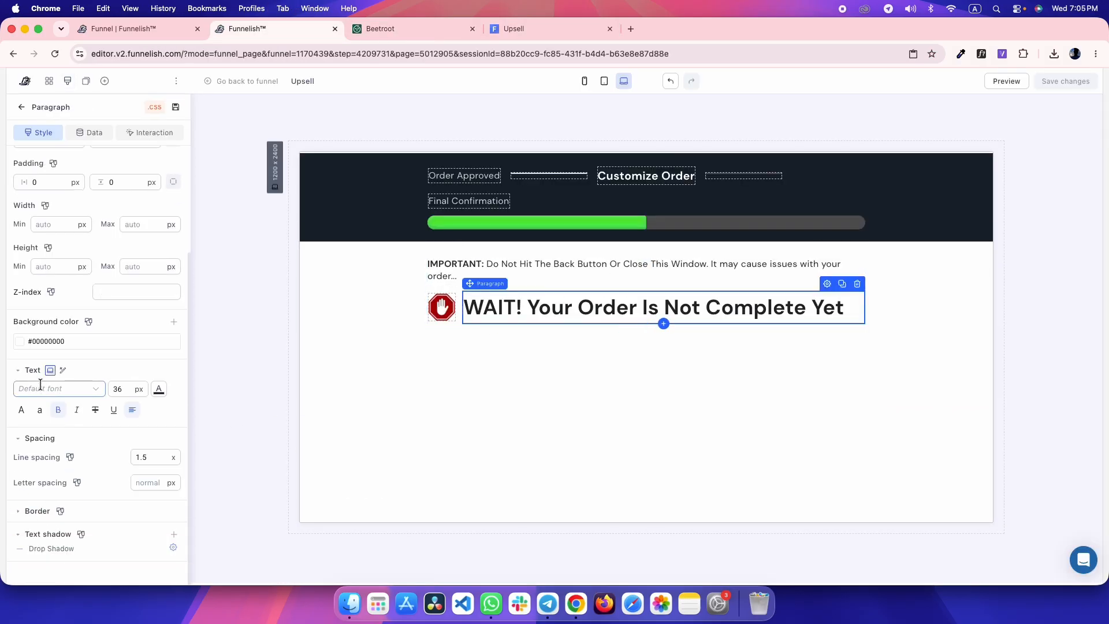
{"action": "left_click", "coordinate": [78, 388]}
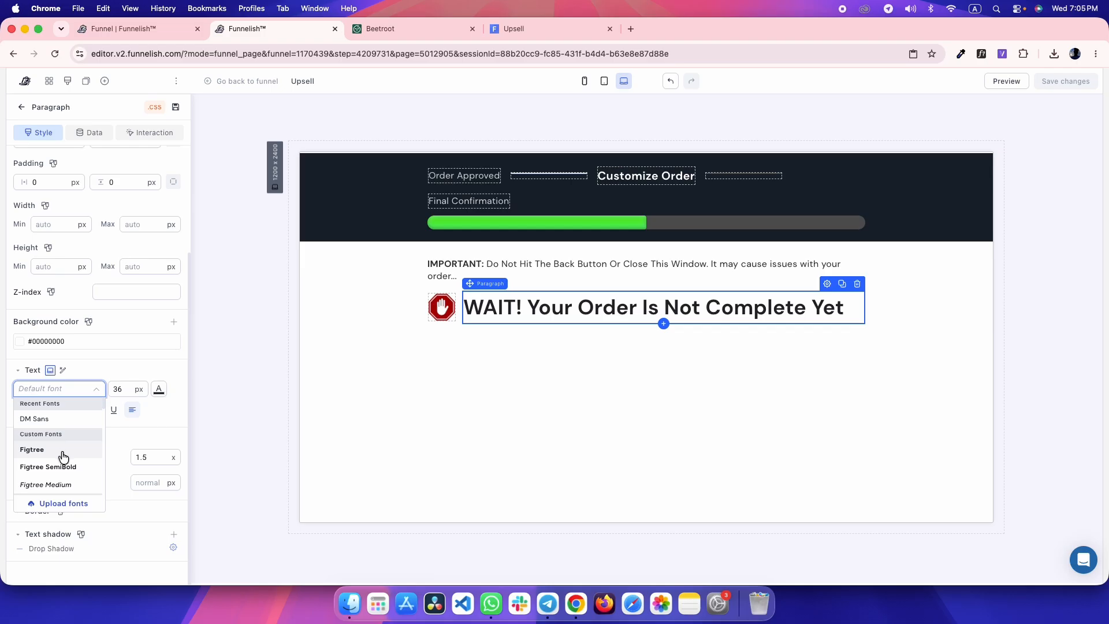
{"action": "type", "text": "jos"}
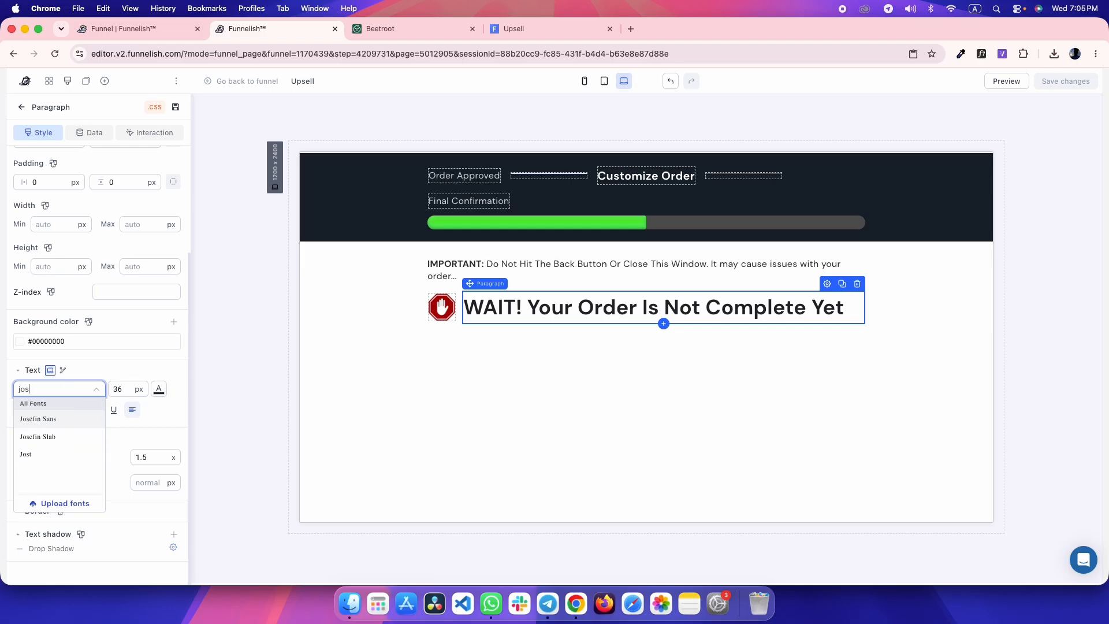
{"action": "left_click", "coordinate": [45, 459]}
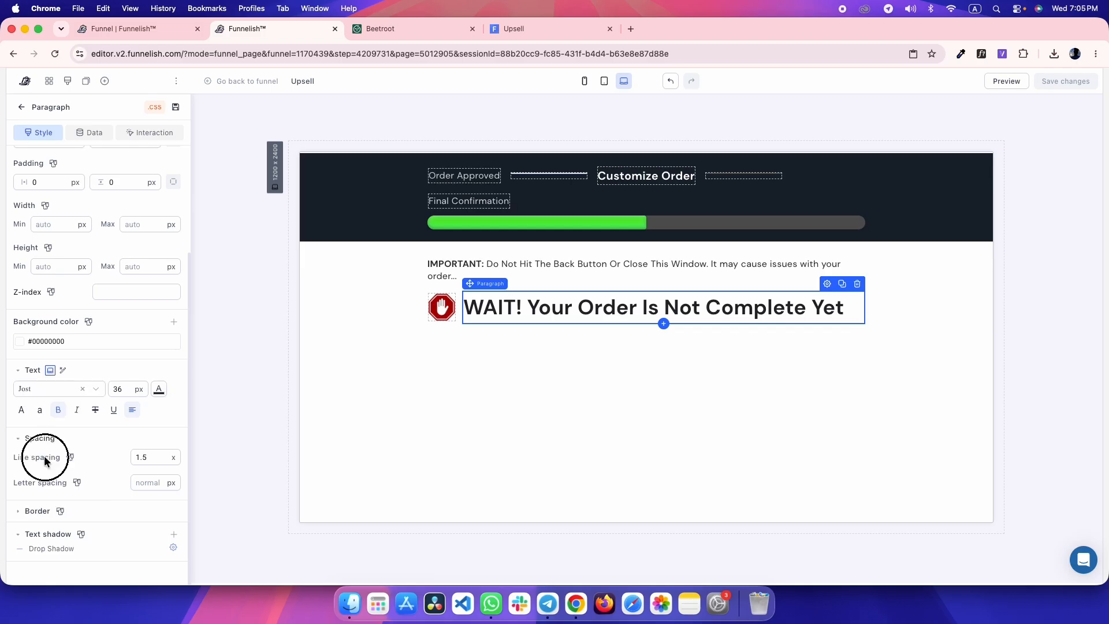
{"action": "left_click", "coordinate": [57, 410]}
{"action": "left_click", "coordinate": [58, 411]}
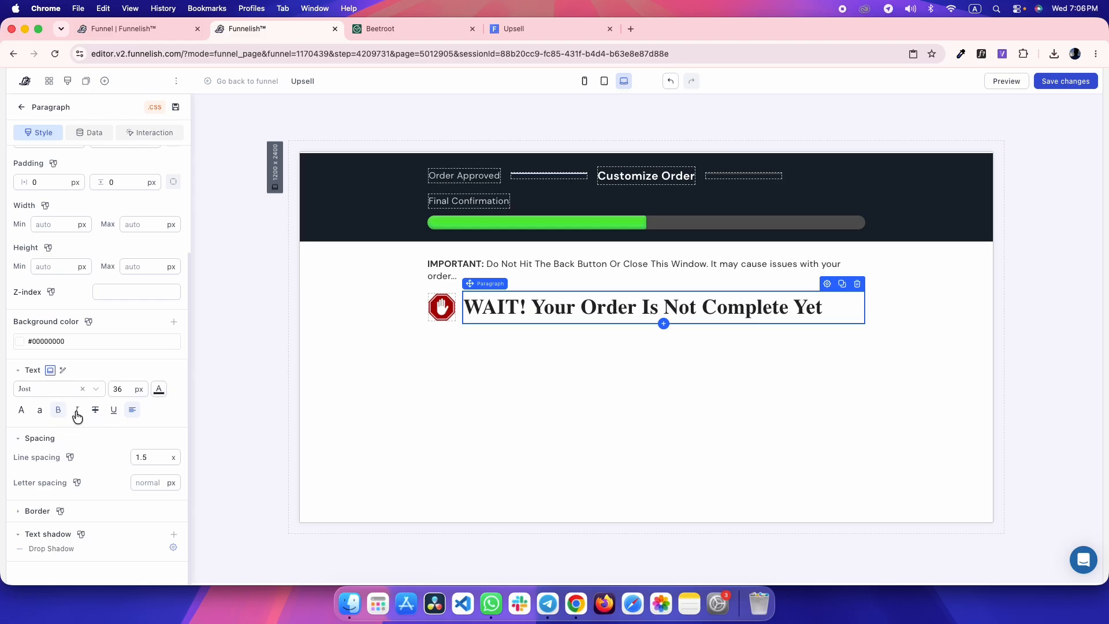
{"action": "key", "text": "super+s"}
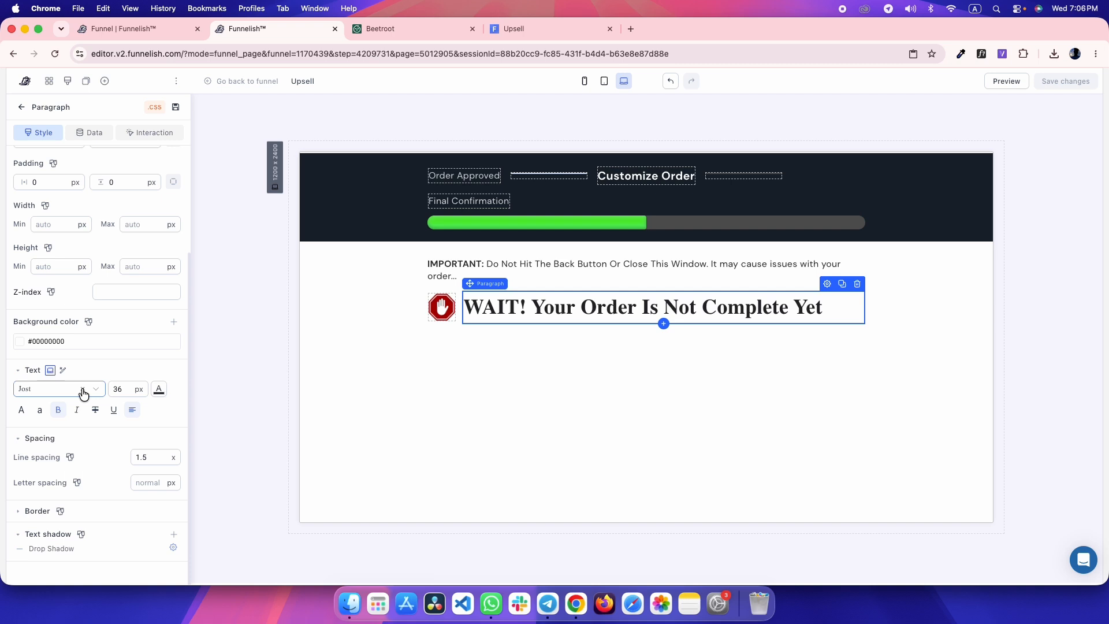
- Clear and reapply the Jost font on the "WAIT!" headline, saving the page and reloading the editor
{"action": "left_click", "coordinate": [83, 391]}
{"action": "left_click", "coordinate": [54, 389]}
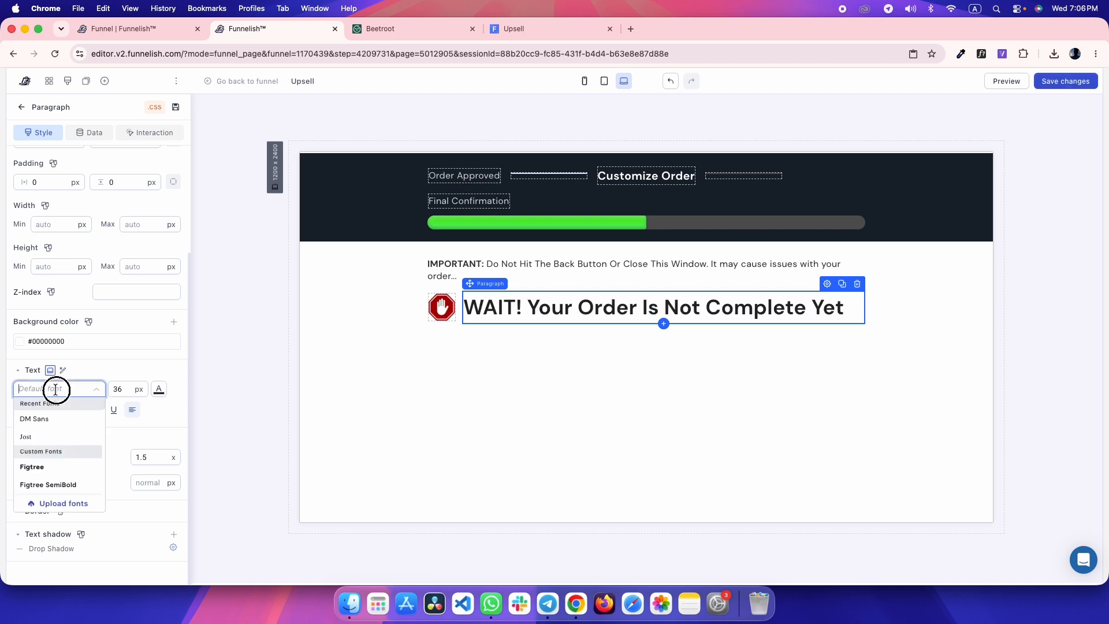
{"action": "left_click", "coordinate": [34, 438]}
{"action": "key", "text": "super+s"}
{"action": "left_click", "coordinate": [51, 56]}
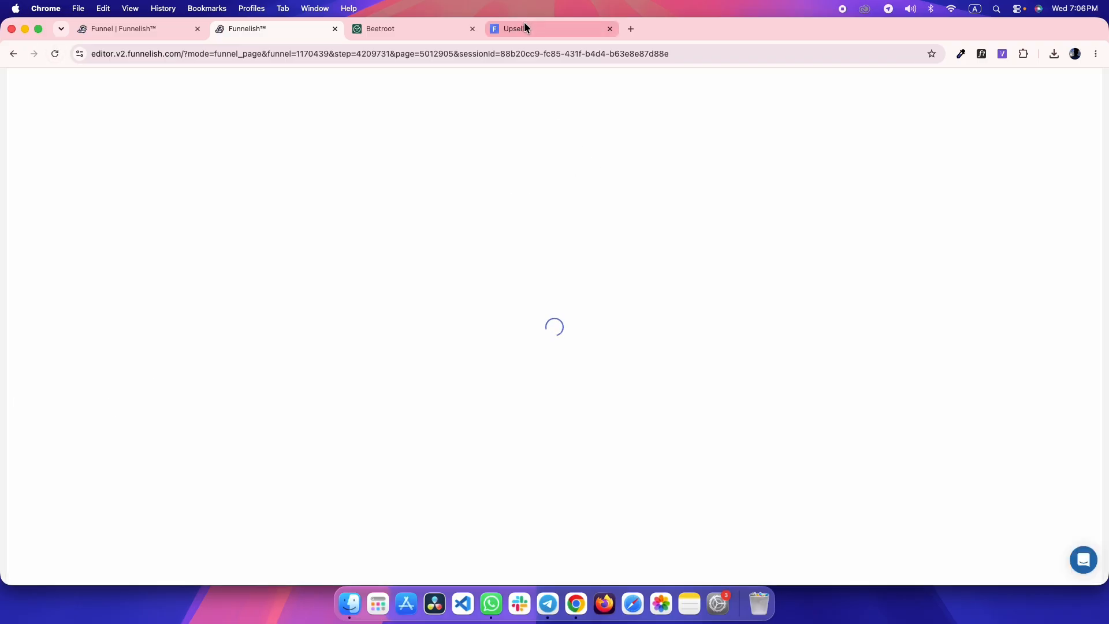
{"action": "left_click", "coordinate": [525, 27]}
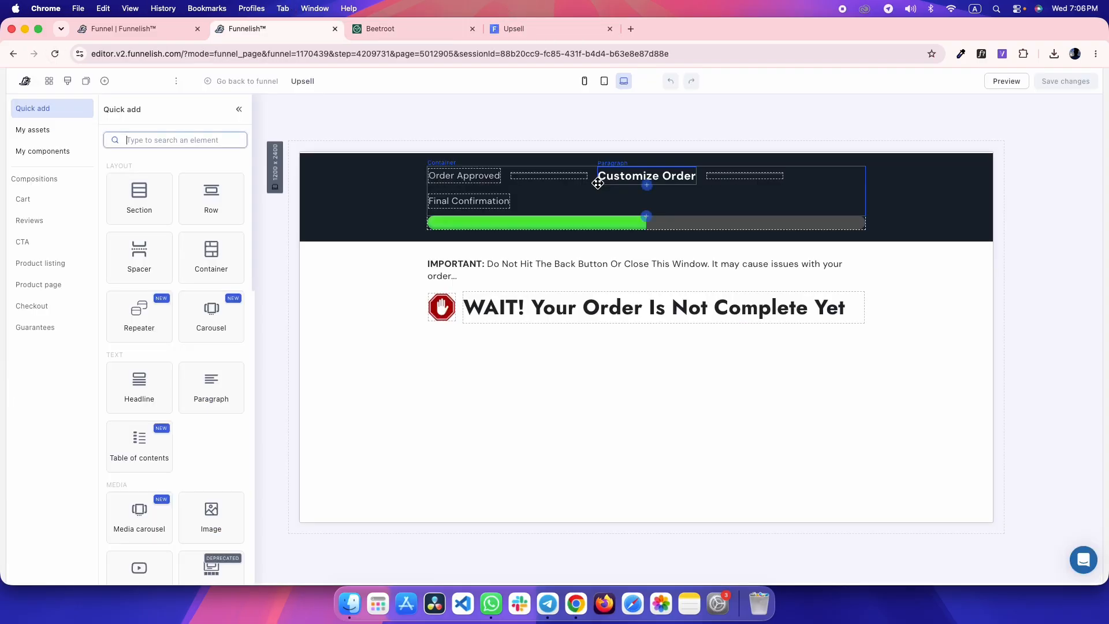
{"action": "left_click", "coordinate": [506, 315]}
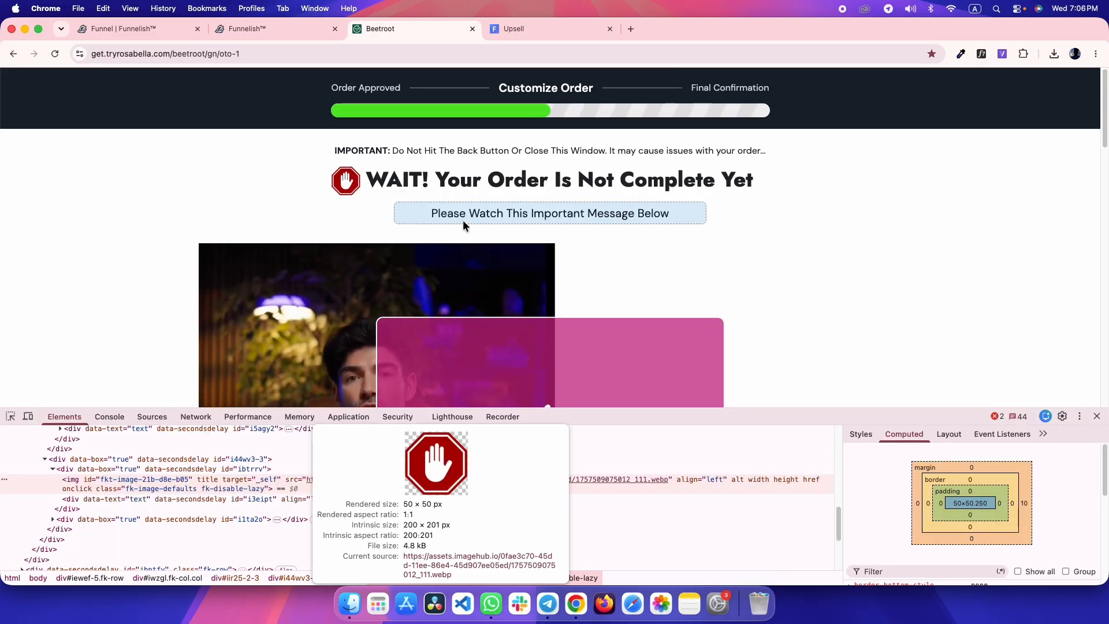
- Inspect the message box below the Beetroot headline and copy its text "Please Watch This Important Message Below"
{"action": "left_click_drag", "start_coordinate": [425, 212], "coordinate": [715, 223]}
{"action": "left_click", "coordinate": [715, 223]}
{"action": "left_click", "coordinate": [10, 416]}
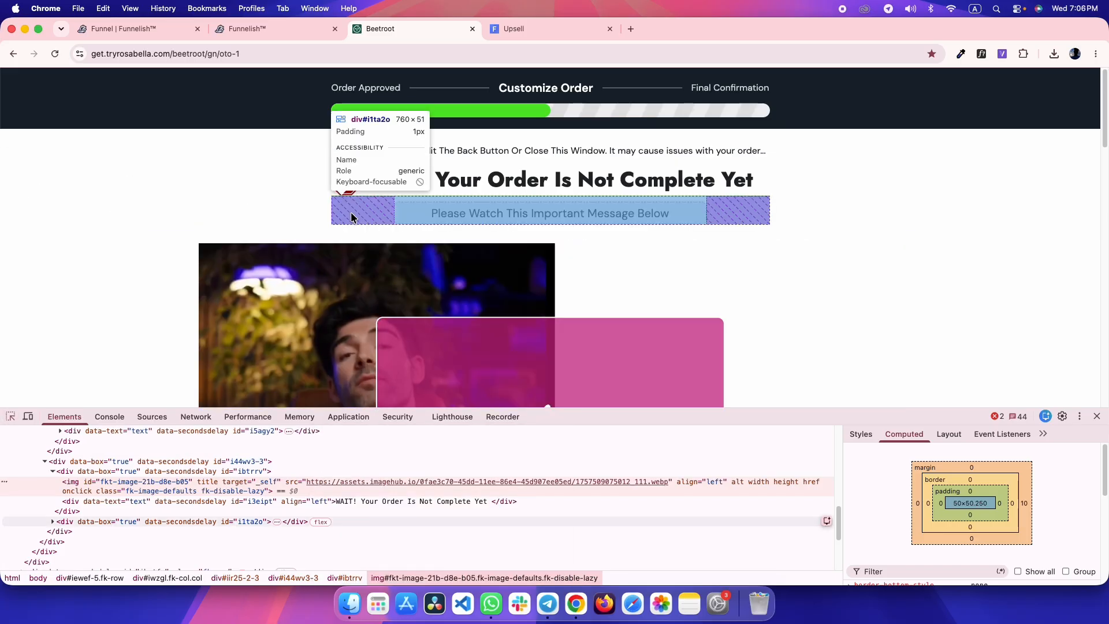
{"action": "left_click", "coordinate": [396, 213]}
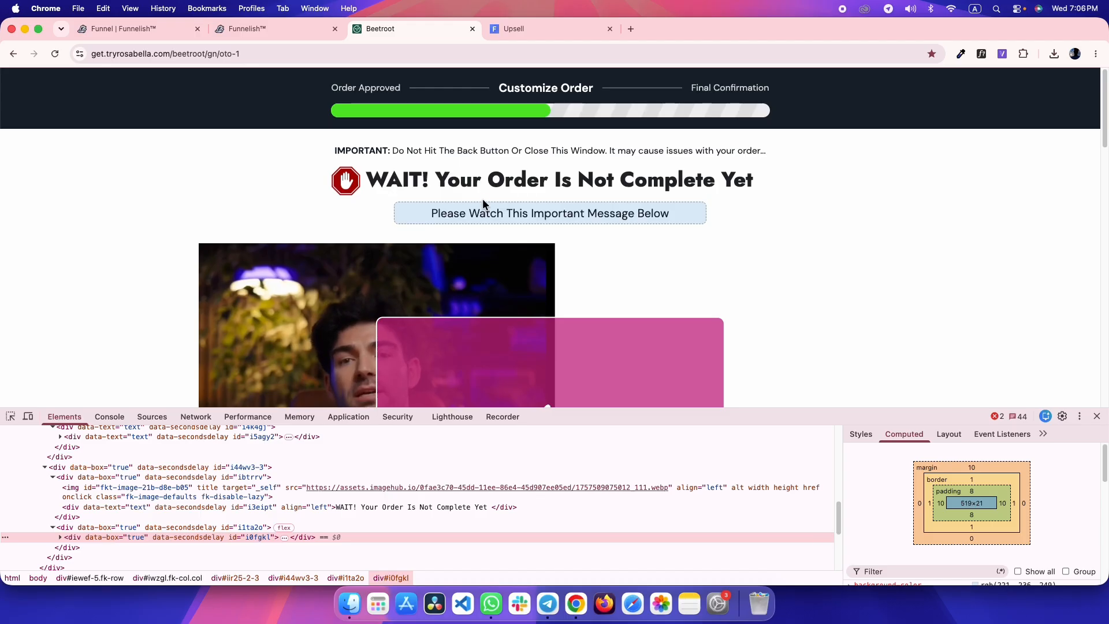
{"action": "left_click_drag", "start_coordinate": [431, 213], "coordinate": [698, 215]}
{"action": "key", "text": "super+c"}
{"action": "key", "text": "super+alt+Left"}
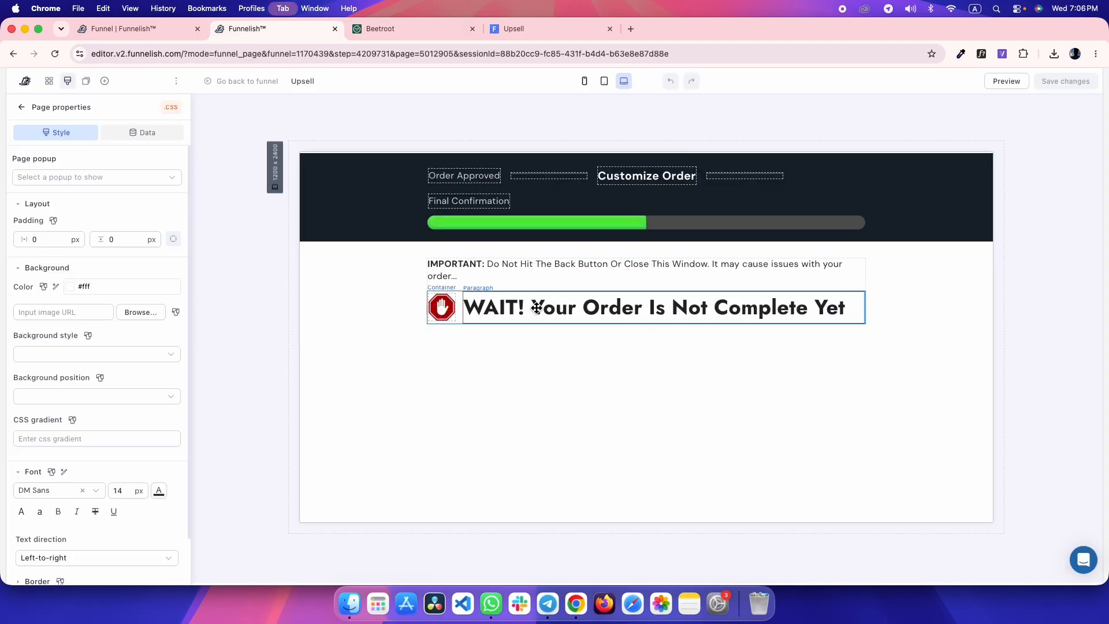
- Add a paragraph below the headline container with a 10 px top margin and 0 px padding
{"action": "left_click", "coordinate": [459, 306]}
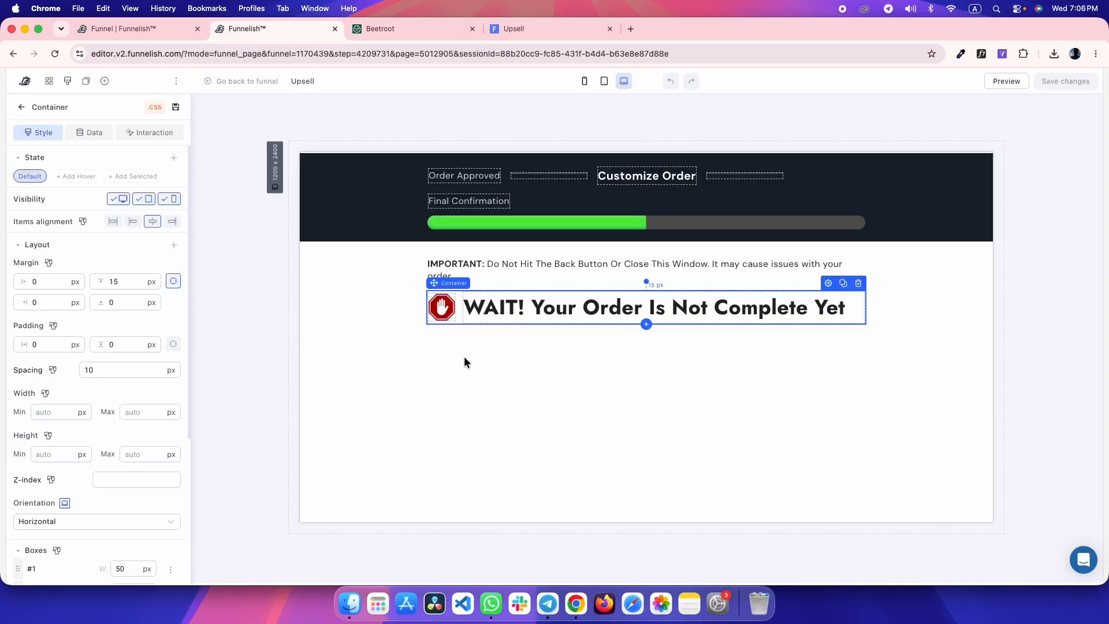
{"action": "left_click", "coordinate": [646, 324]}
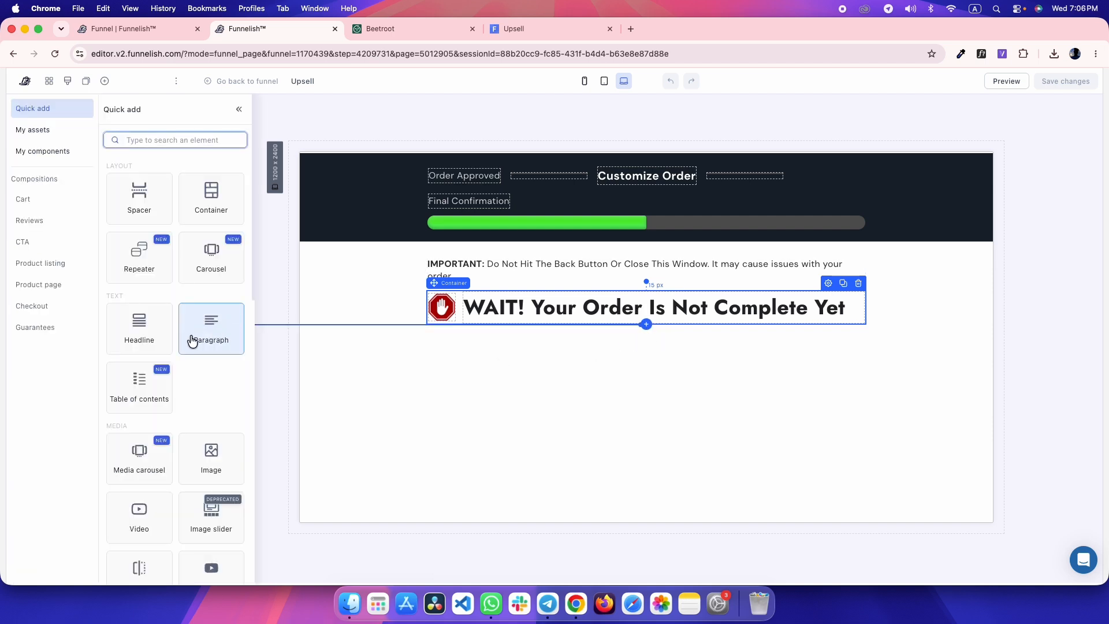
{"action": "left_click", "coordinate": [211, 328]}
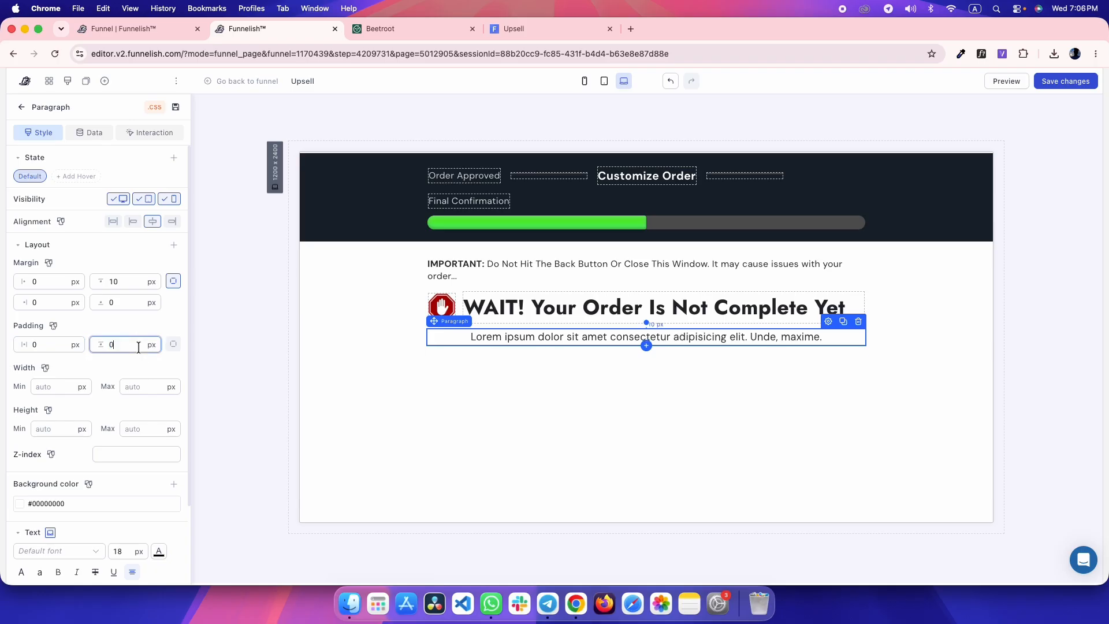
- Check the Beetroot message box's spacing and replace the new paragraph's placeholder with "Please Watch This Important Message Below"
{"action": "key", "text": "ctrl+Tab"}
{"action": "left_click", "coordinate": [96, 526]}
{"action": "left_click", "coordinate": [97, 536]}
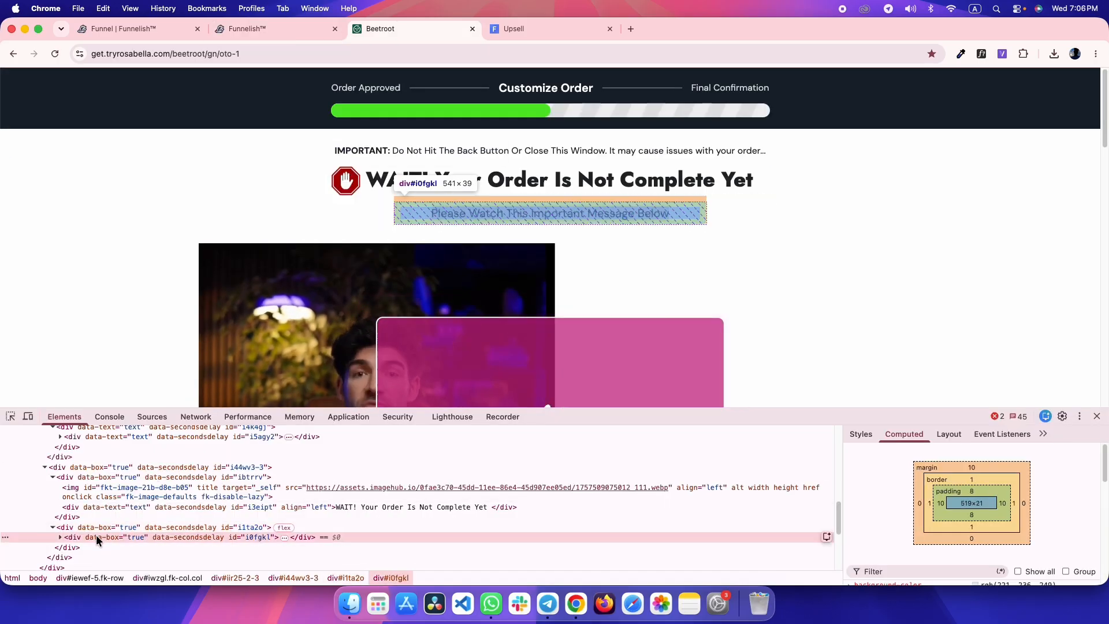
{"action": "key", "text": "ctrl+shift+Tab"}
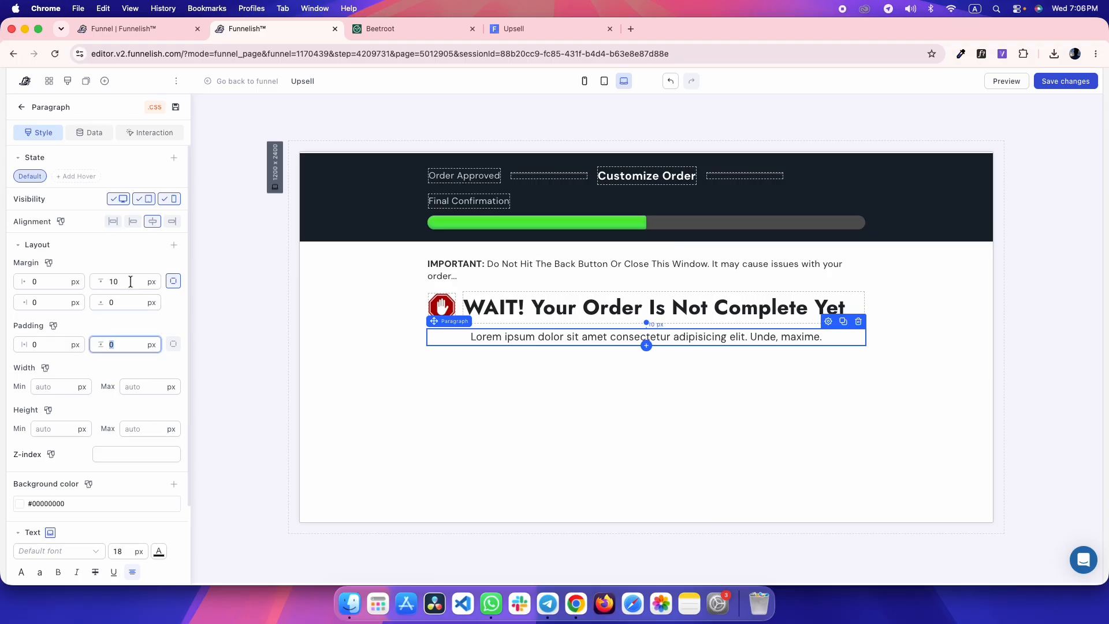
{"action": "triple_click", "coordinate": [522, 336]}
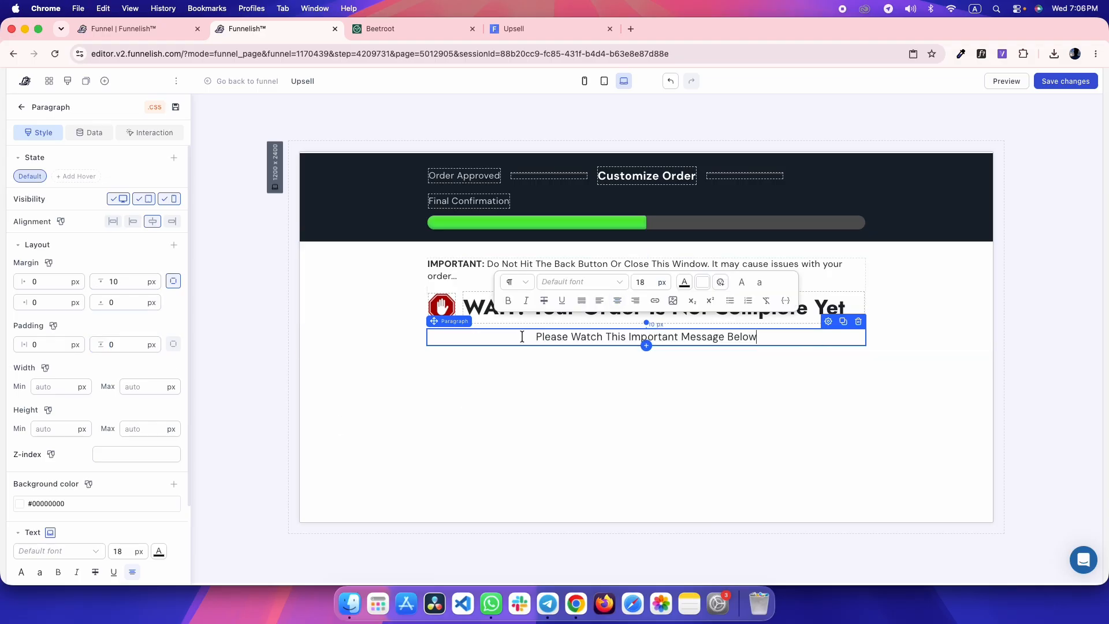
- Inspect the Beetroot message text's element and font details, and copy its hex color code
{"action": "key", "text": "ctrl+Tab"}
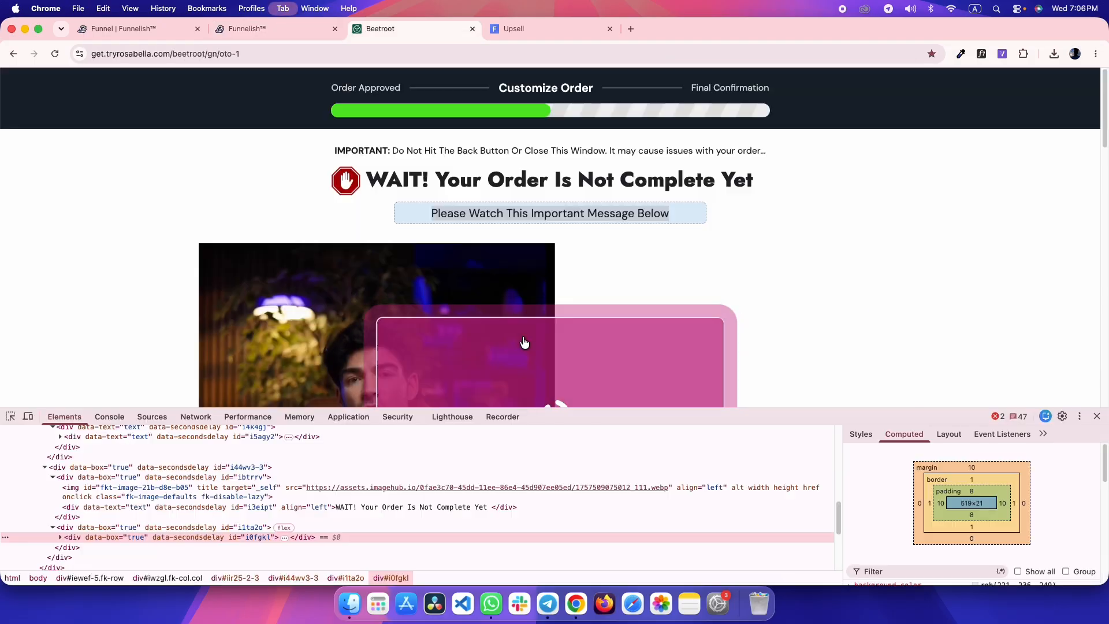
{"action": "left_click", "coordinate": [10, 419]}
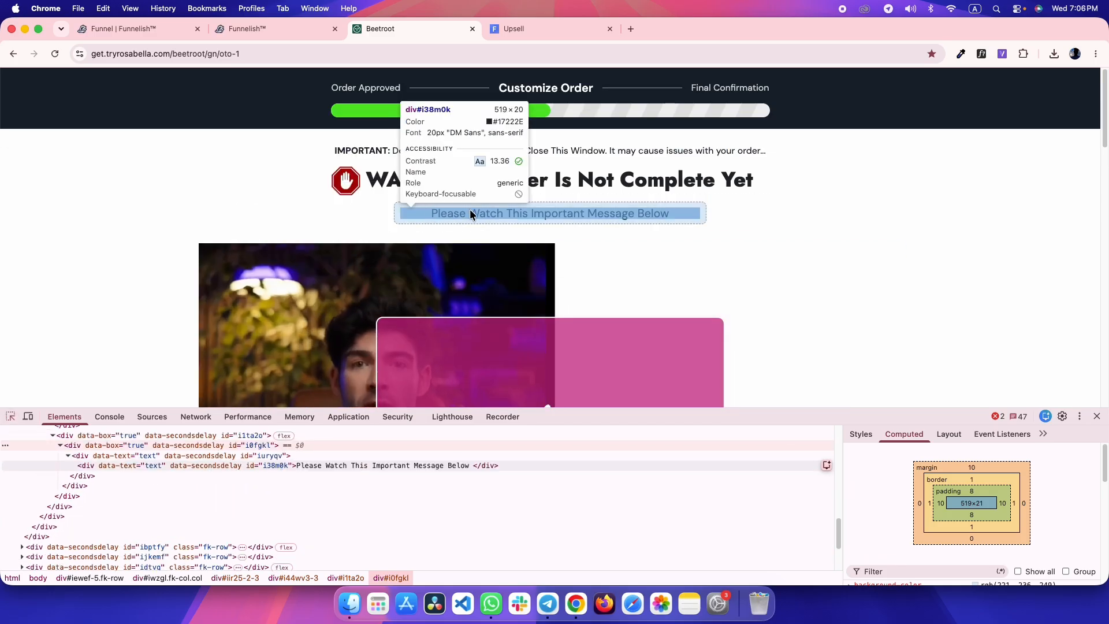
{"action": "left_click", "coordinate": [471, 214]}
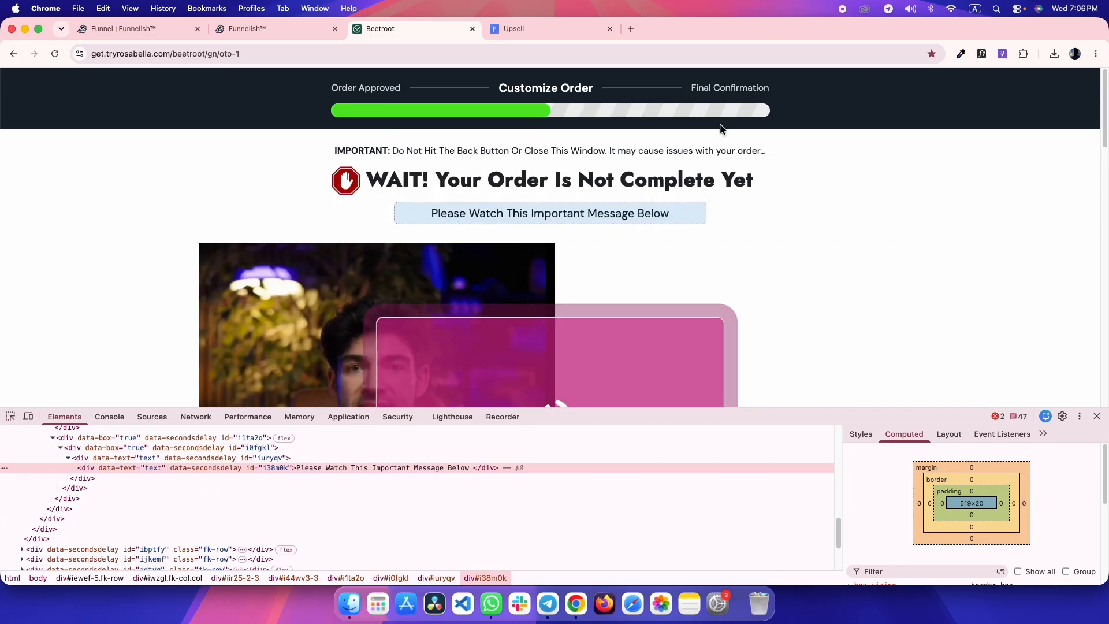
{"action": "left_click", "coordinate": [594, 215]}
{"action": "mouse_move", "coordinate": [732, 309]}
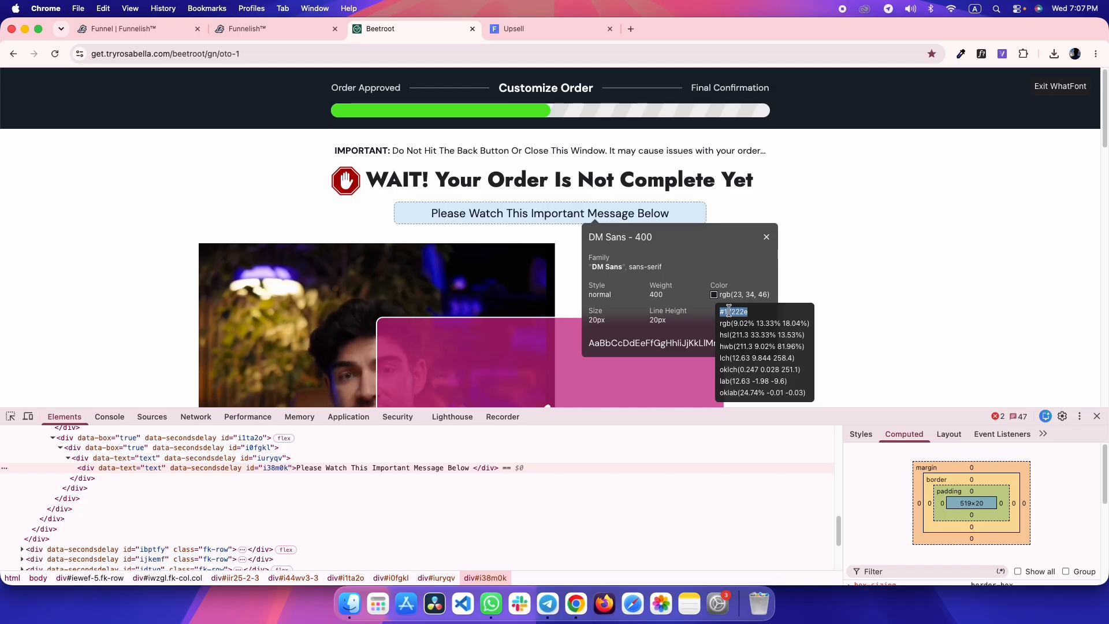
- Style the message paragraph at 20 px with the copied color #17222e and line spacing 1, and save the page
{"action": "key", "text": "ctrl+shift+Tab"}
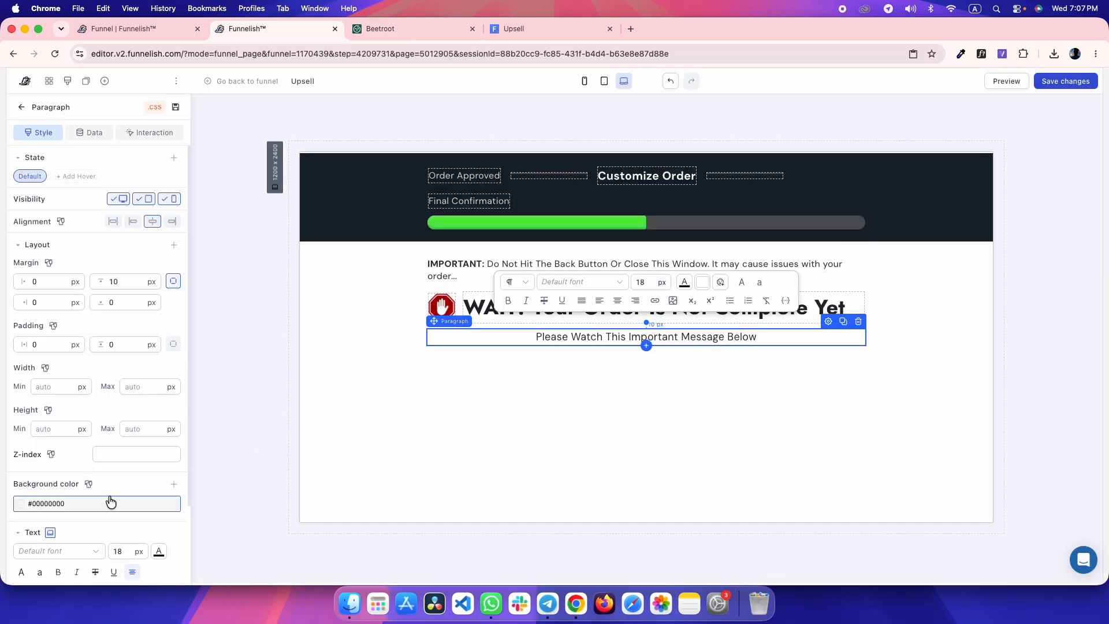
{"action": "scroll", "coordinate": [119, 480], "scroll_direction": "down", "scroll_amount": 3}
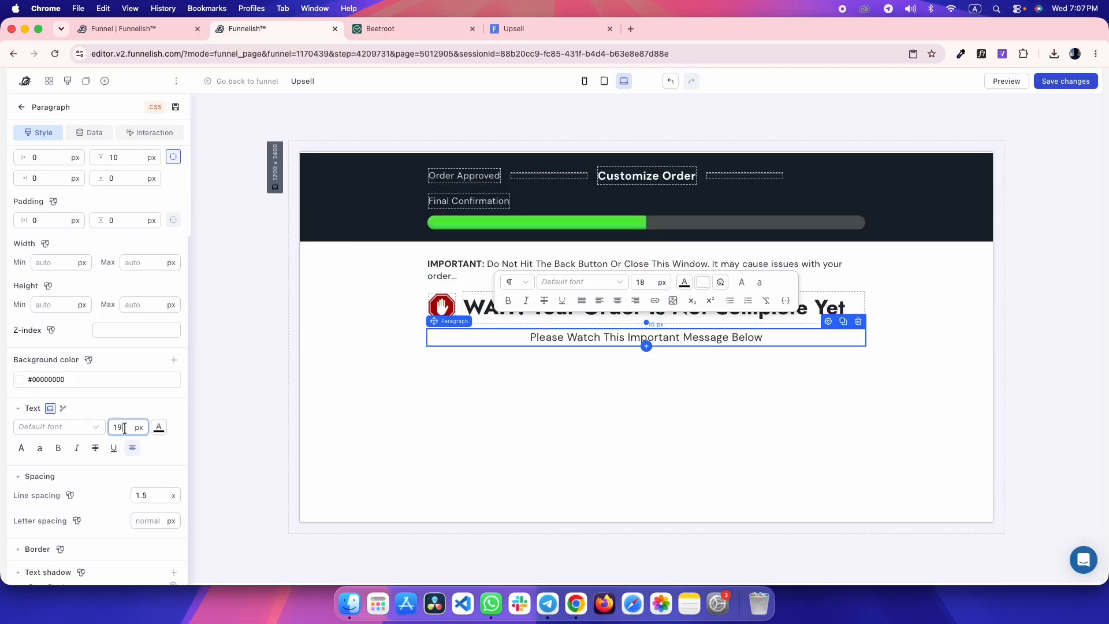
{"action": "left_click", "coordinate": [156, 428]}
{"action": "left_click", "coordinate": [139, 337]}
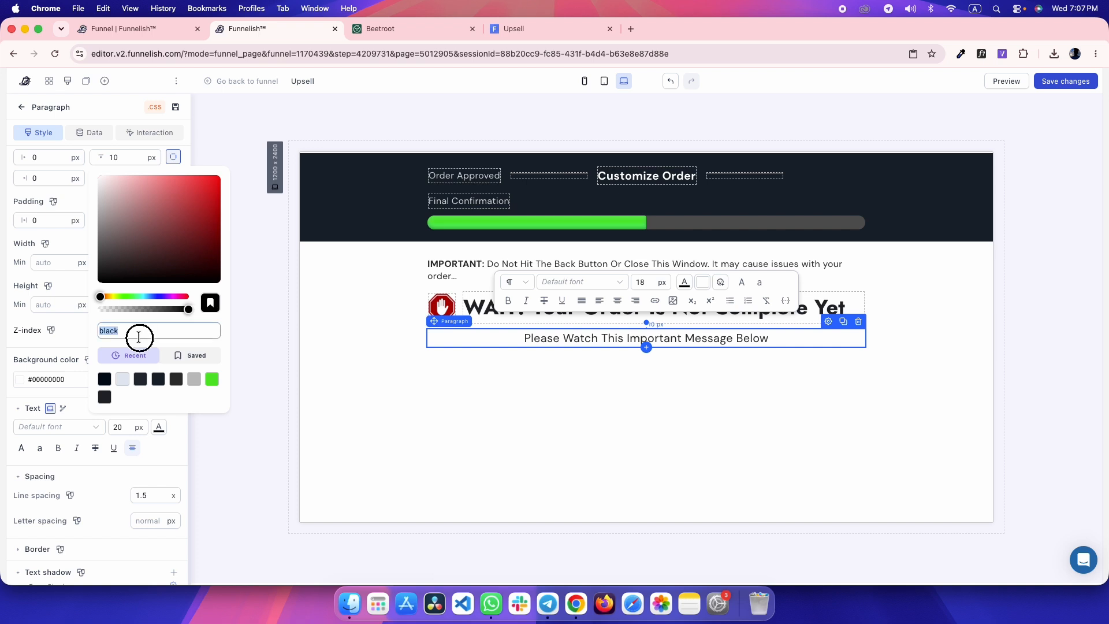
{"action": "double_click", "coordinate": [156, 493]}
{"action": "type", "text": "1"}
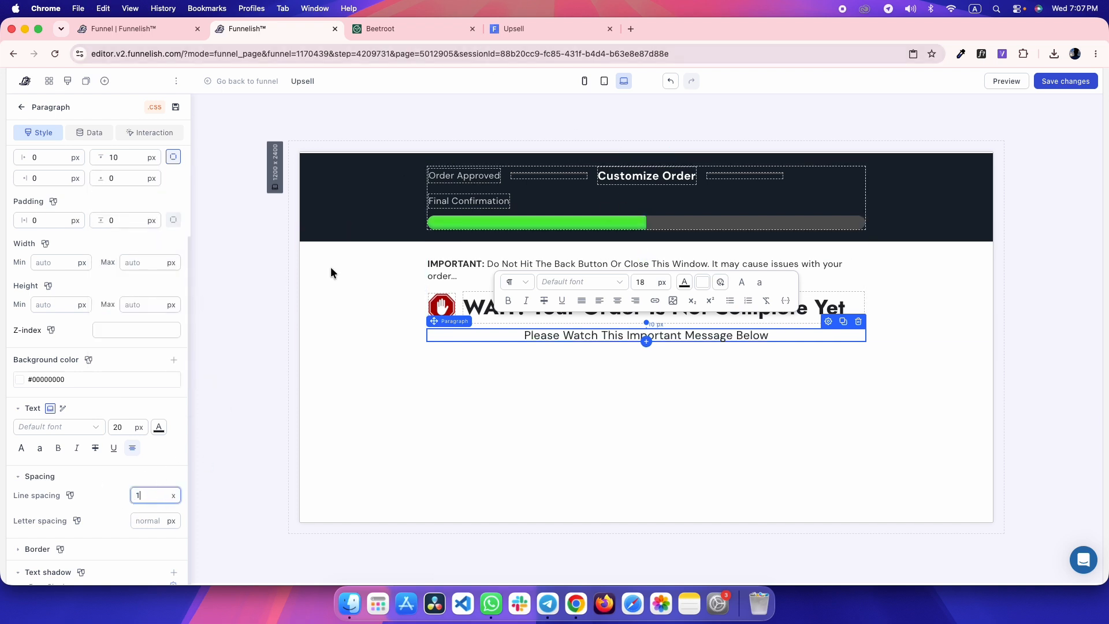
{"action": "left_click", "coordinate": [247, 342]}
{"action": "key", "text": "super+s"}
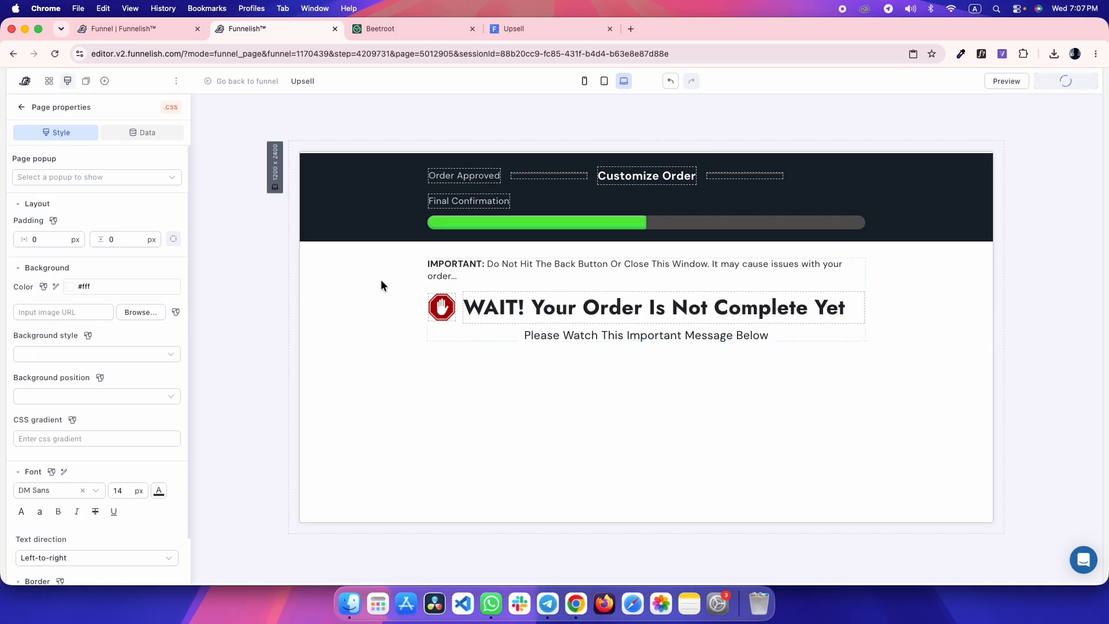
- Check the Beetroot message box's padding and set the message paragraph's padding to 10 px horizontal and 8 px vertical
{"action": "key", "text": "ctrl+Tab"}
{"action": "left_click", "coordinate": [204, 448]}
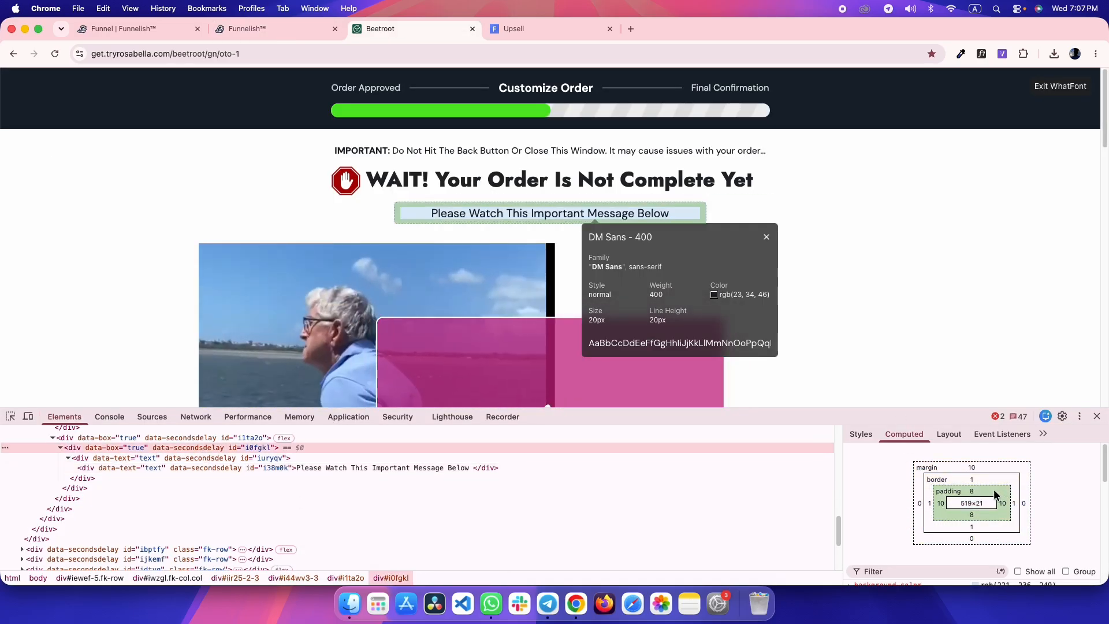
{"action": "key", "text": "ctrl+shift+Tab"}
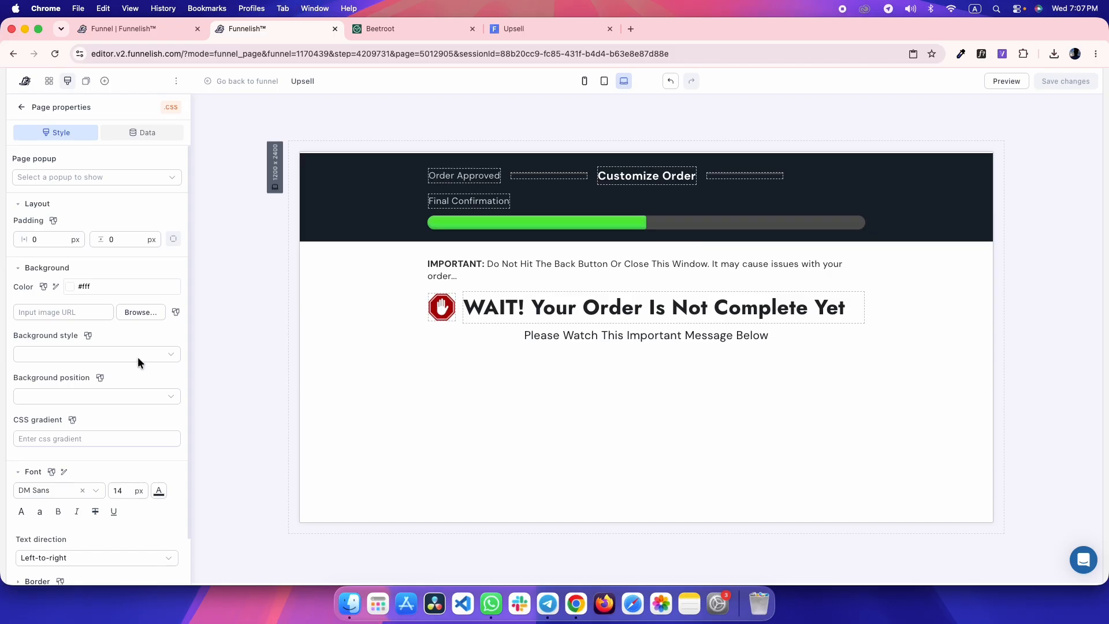
{"action": "left_click", "coordinate": [472, 346]}
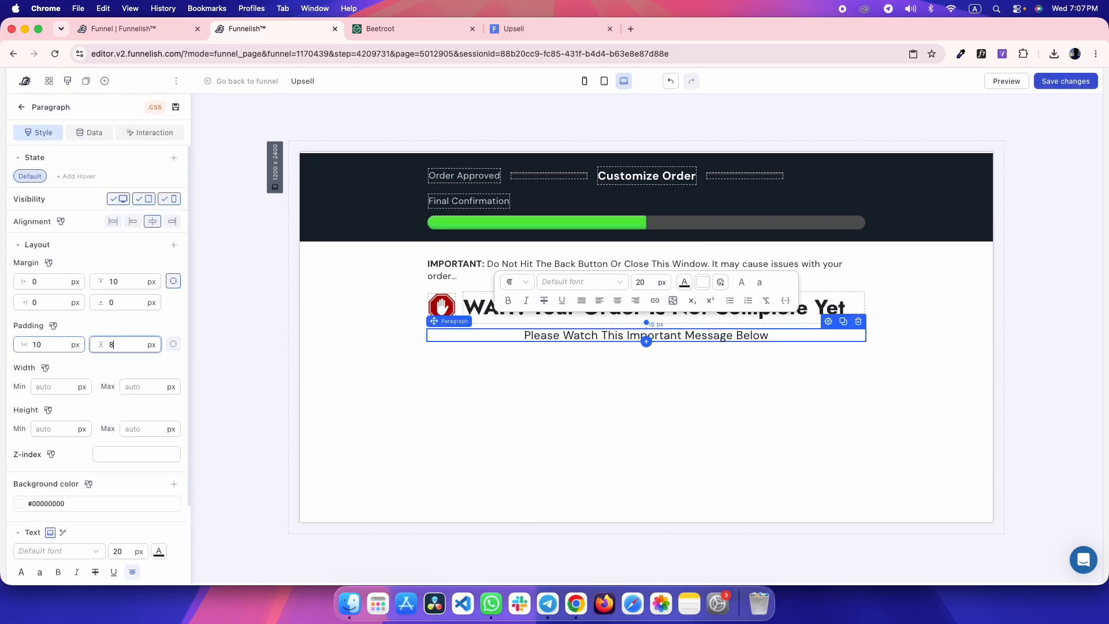
- Copy the message box's background color from the Beetroot page and apply #DDECF9 as the paragraph's background color
{"action": "key", "text": "ctrl+Tab"}
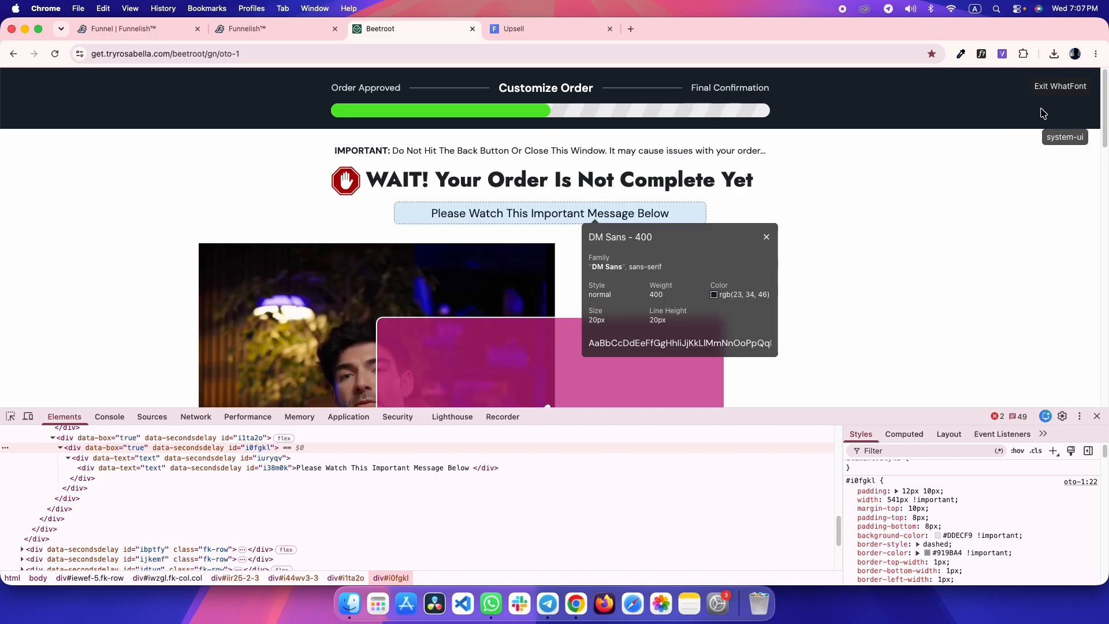
{"action": "left_click", "coordinate": [1059, 87]}
{"action": "left_click", "coordinate": [944, 535]}
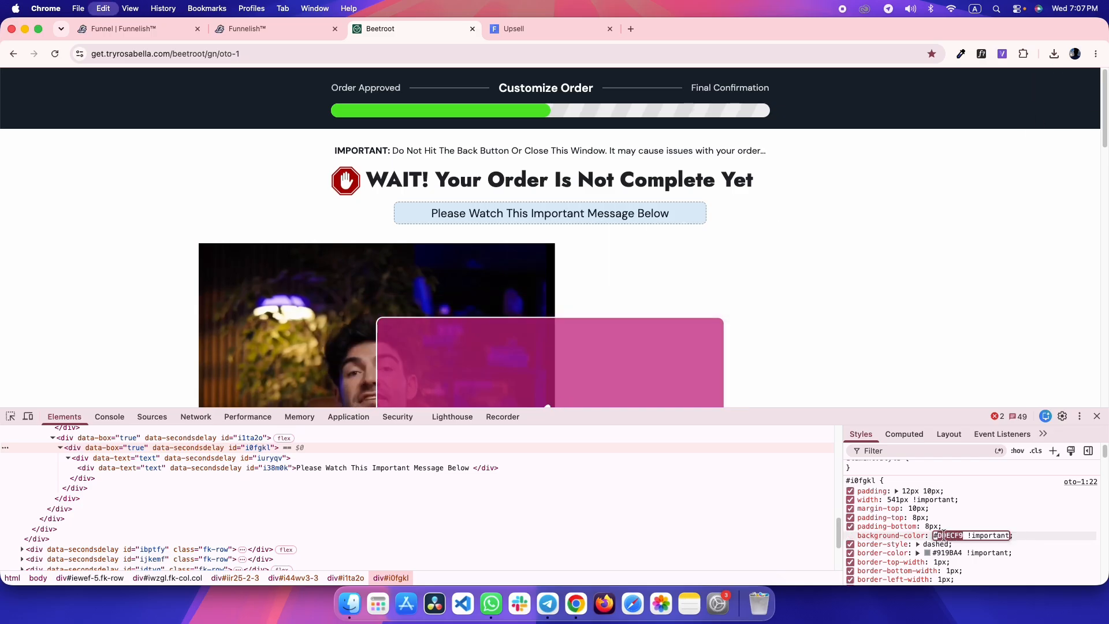
{"action": "scroll", "coordinate": [976, 503], "scroll_direction": "down", "scroll_amount": 2}
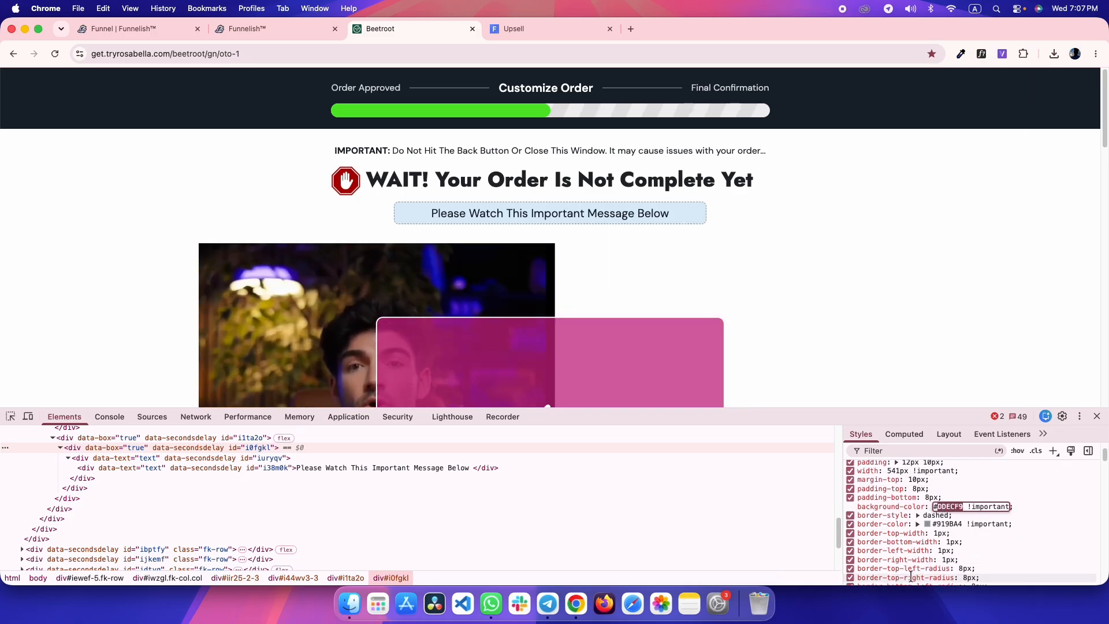
{"action": "key", "text": "ctrl+shift+Tab"}
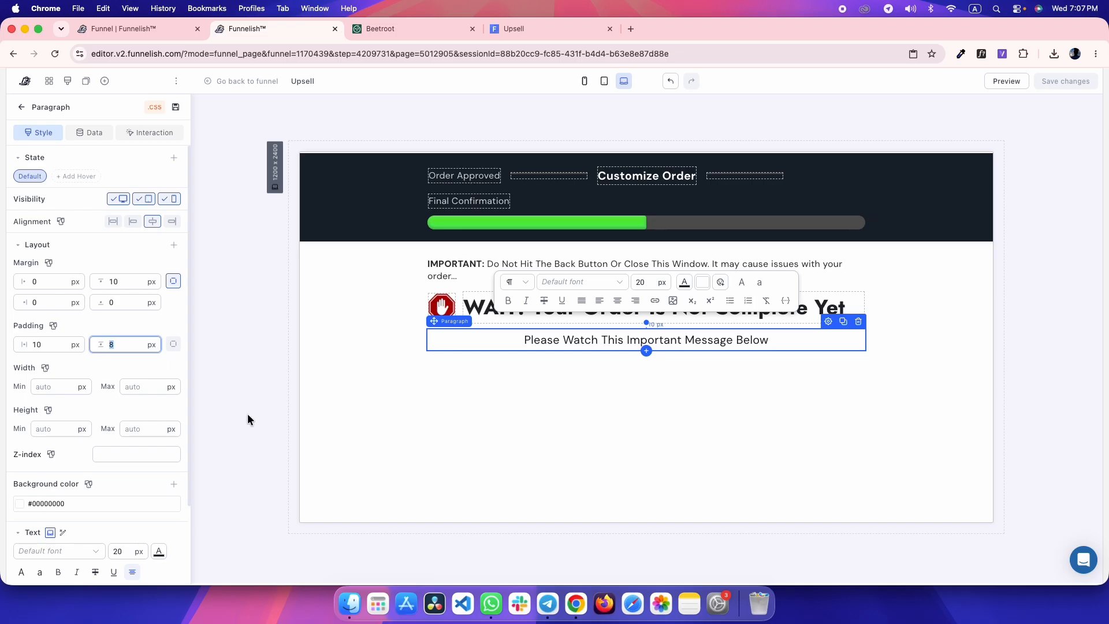
{"action": "left_click", "coordinate": [85, 506]}
{"action": "type", "text": "#DDECF9"}
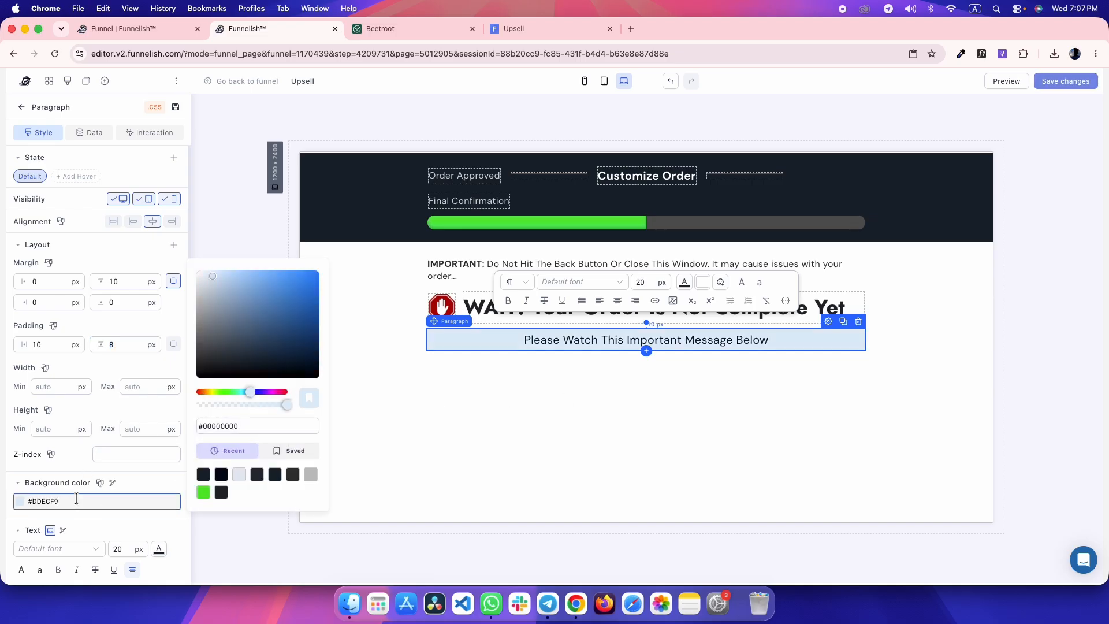
- Set the message paragraph's border radius to 8 px on all corners
{"action": "scroll", "coordinate": [71, 469], "scroll_direction": "down", "scroll_amount": 4}
{"action": "left_click", "coordinate": [37, 494]}
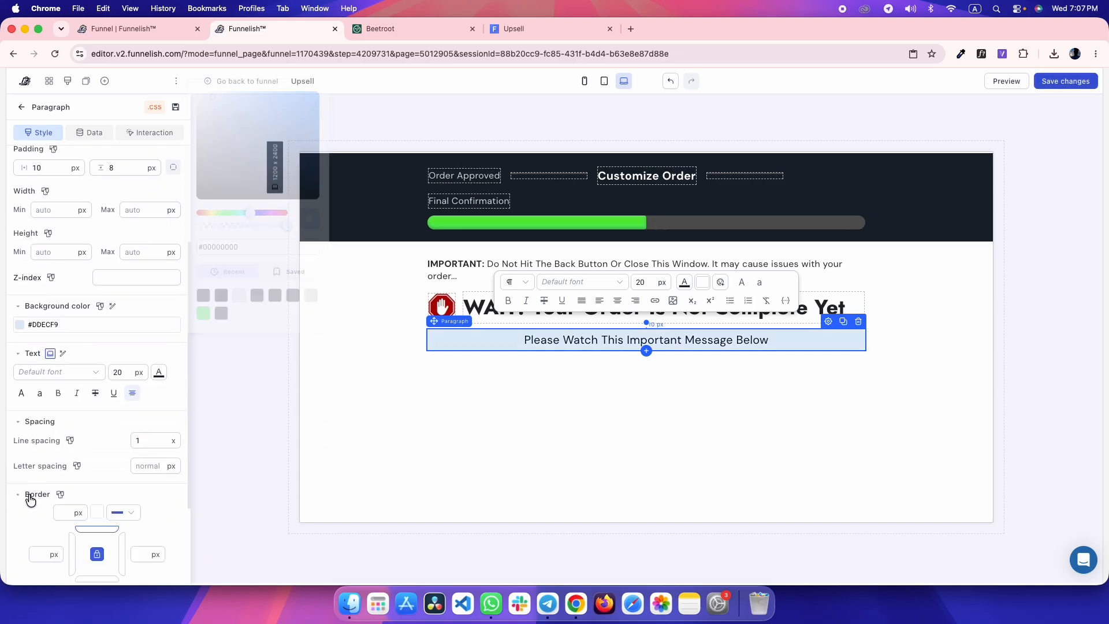
{"action": "scroll", "coordinate": [37, 488], "scroll_direction": "down", "scroll_amount": 4}
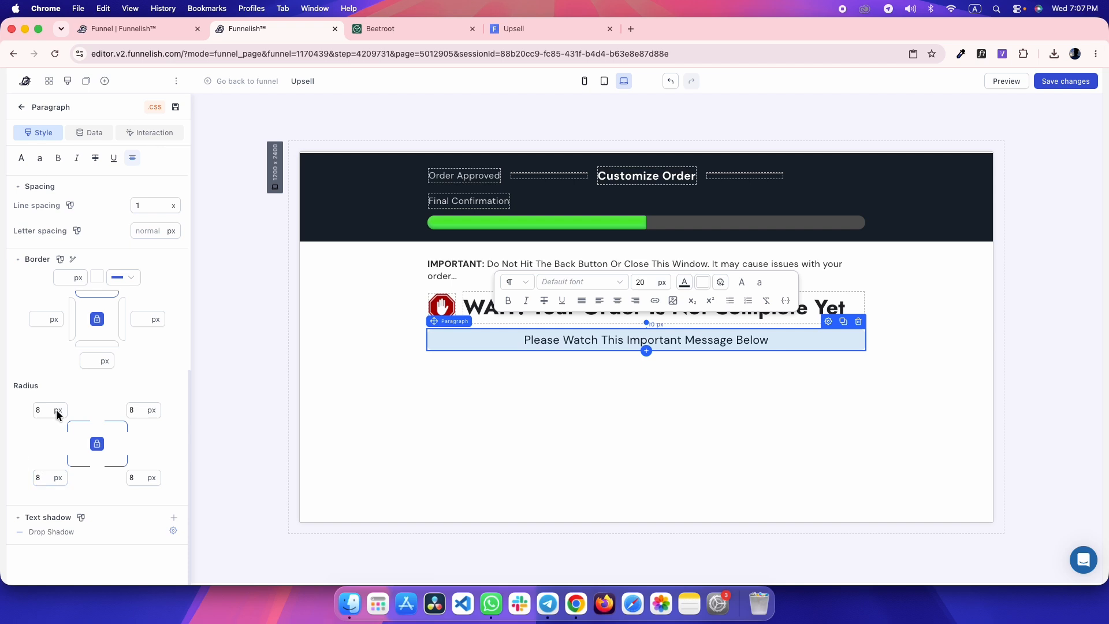
- Copy the Beetroot box's border color and give the message paragraph a 1 px dashed border in #919BA4
{"action": "key", "text": "ctrl+Tab"}
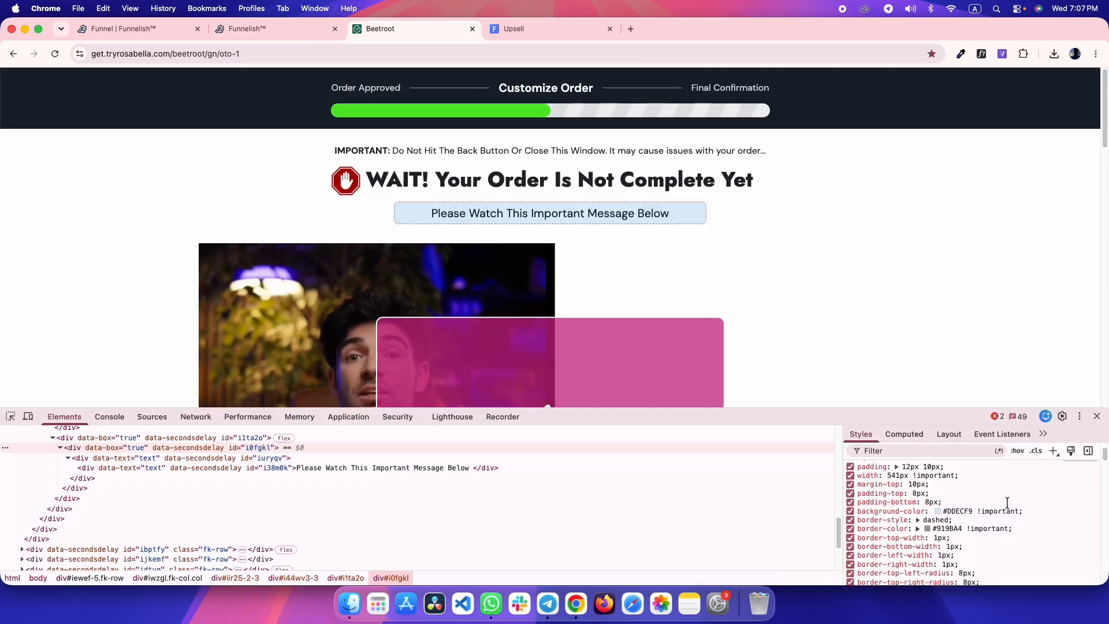
{"action": "double_click", "coordinate": [928, 528]}
{"action": "key", "text": "super+c"}
{"action": "left_click", "coordinate": [992, 495]}
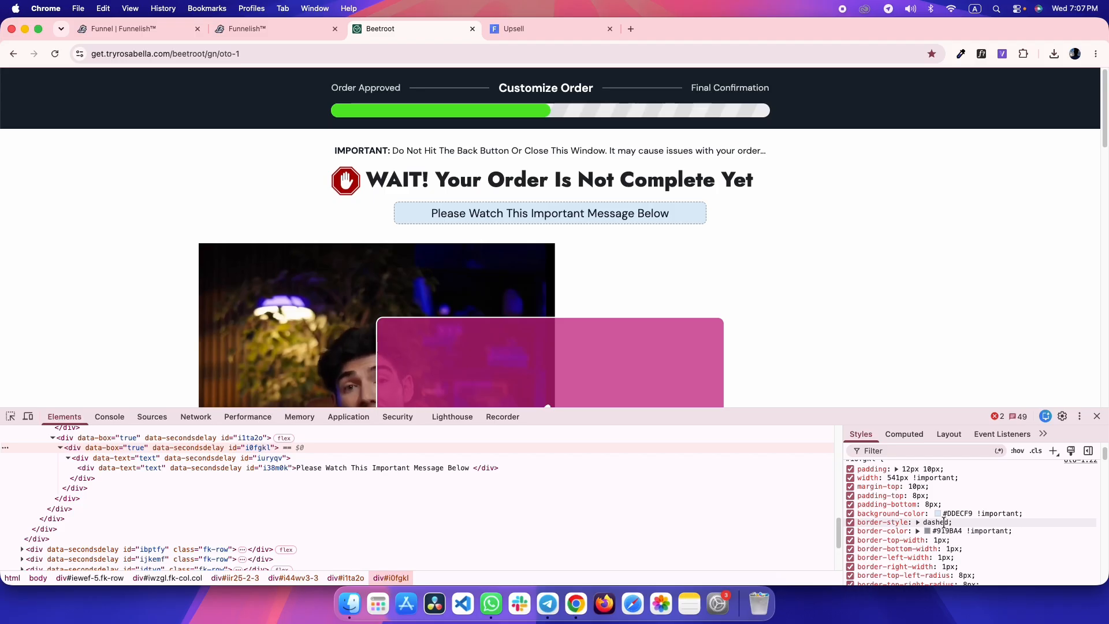
{"action": "key", "text": "ctrl+shift+Tab"}
{"action": "left_click", "coordinate": [108, 279]}
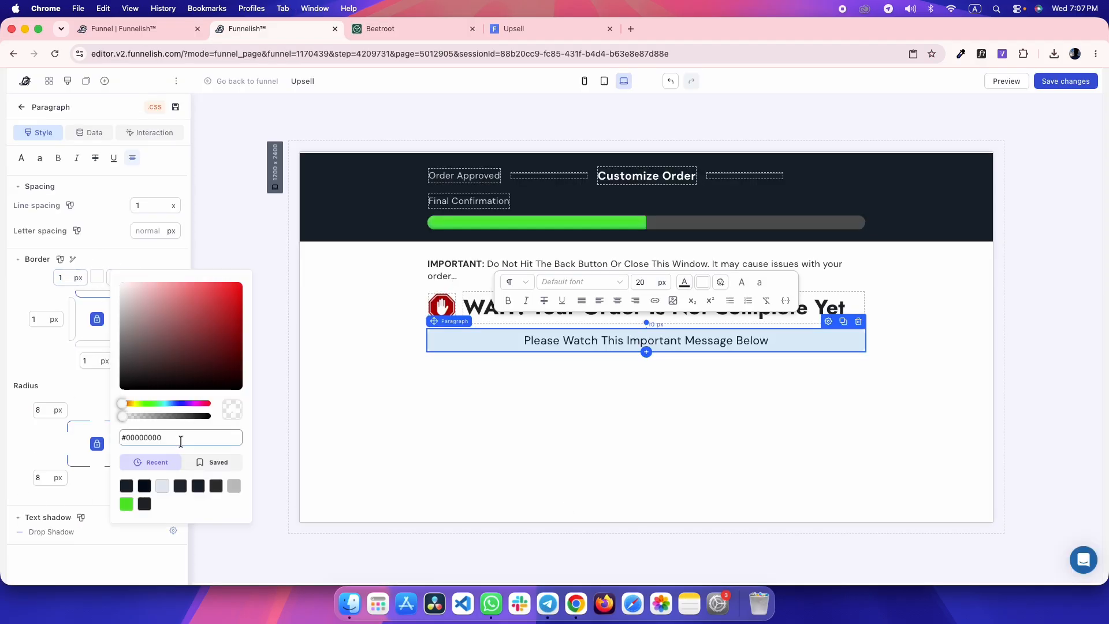
{"action": "key", "text": "super+v"}
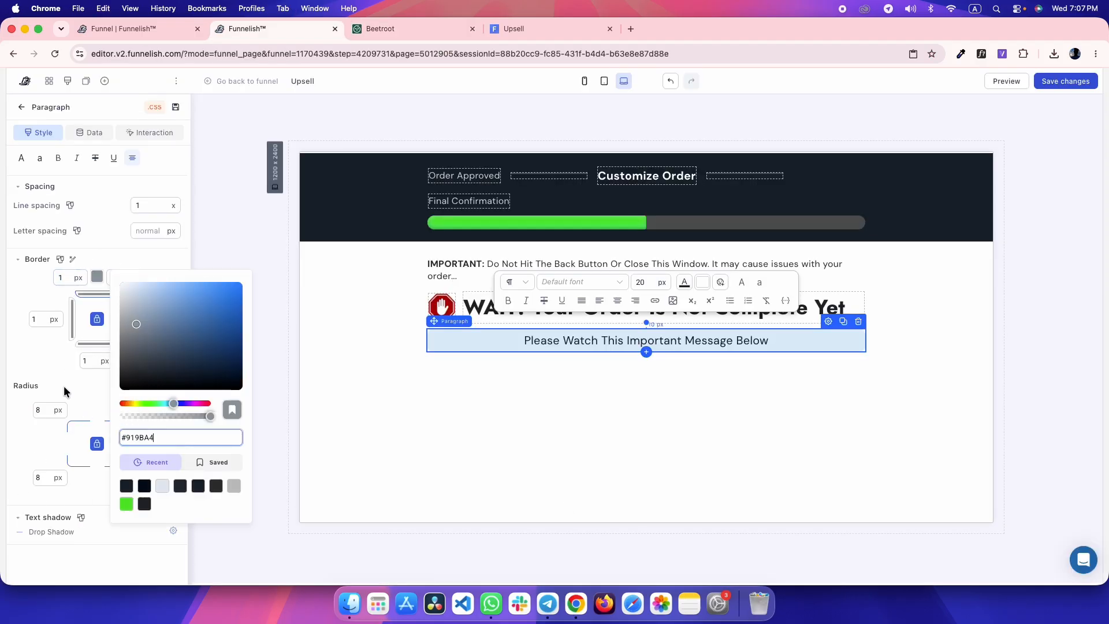
{"action": "left_click", "coordinate": [63, 359]}
{"action": "left_click", "coordinate": [120, 279]}
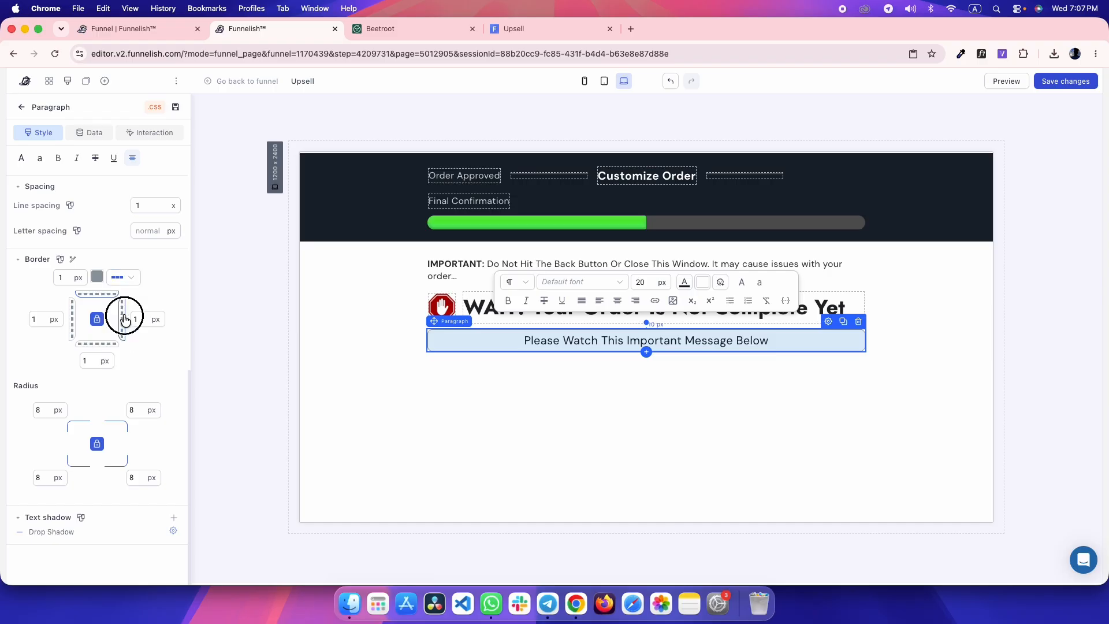
- Check the Beetroot message box's width, set the paragraph's maximum width to 540 px, and save the page
{"action": "scroll", "coordinate": [162, 297], "scroll_direction": "up", "scroll_amount": 10}
{"action": "key", "text": "ctrl+Tab"}
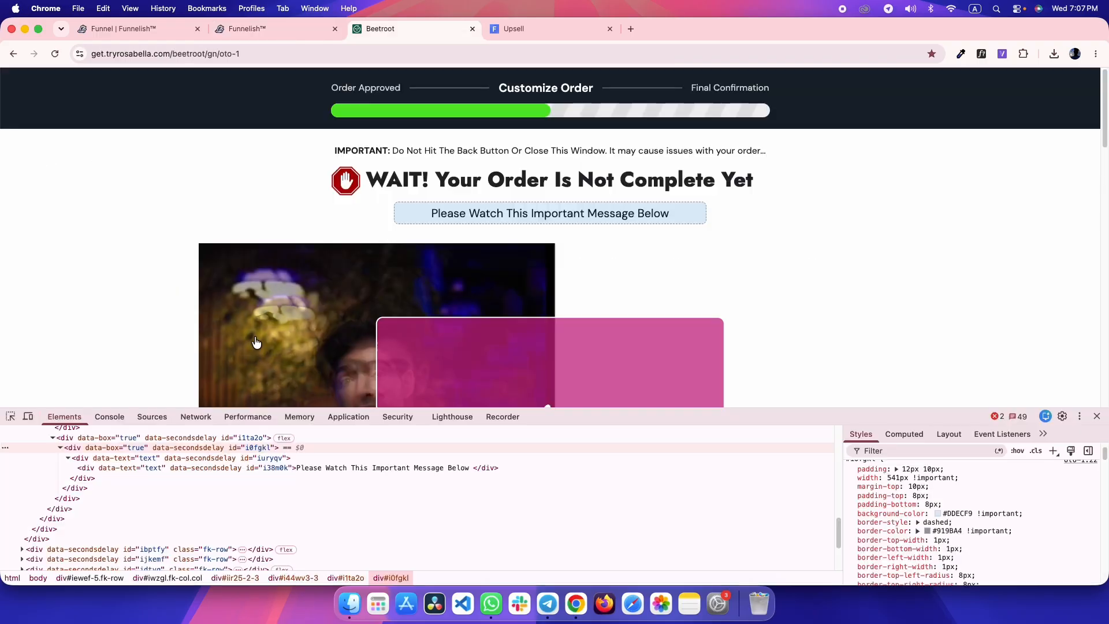
{"action": "key", "text": "ctrl+shift+Tab"}
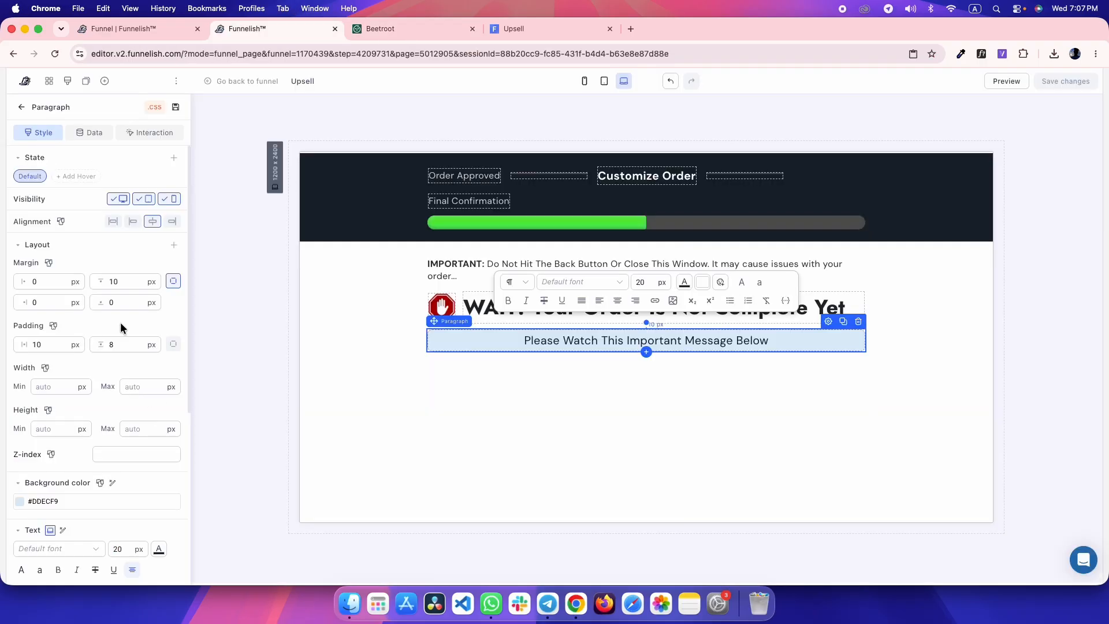
{"action": "key", "text": "ctrl+Tab"}
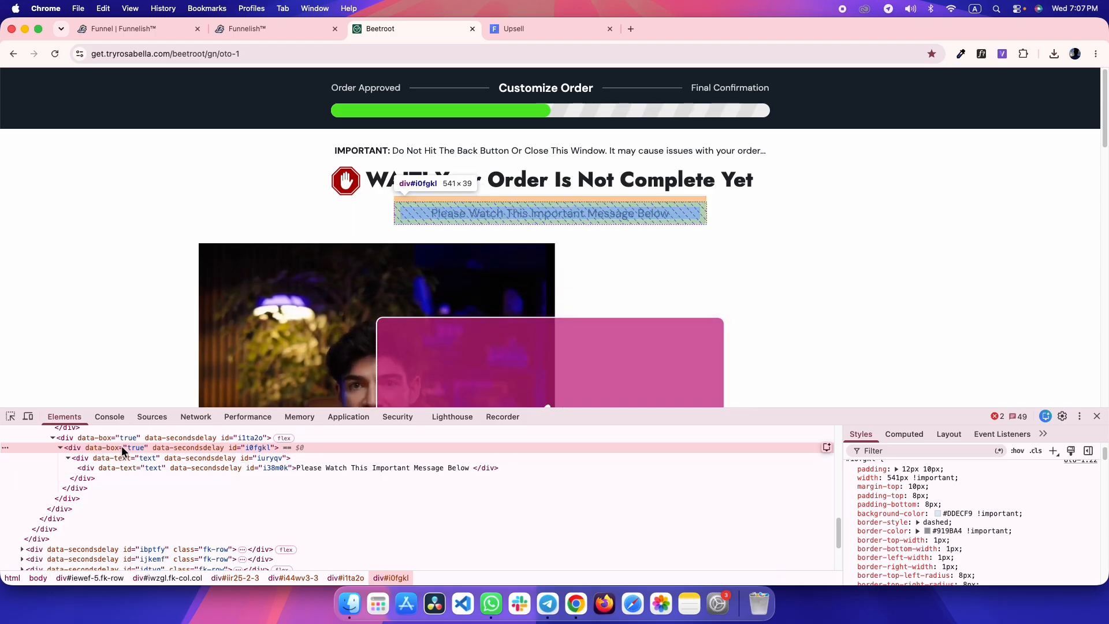
{"action": "key", "text": "ctrl+shift+Tab"}
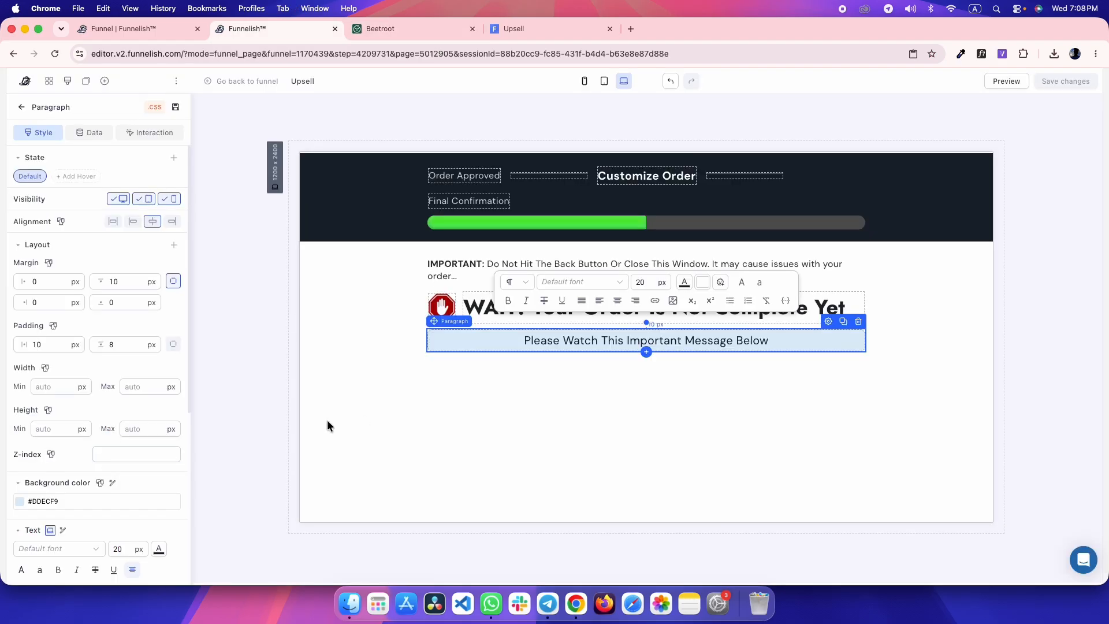
{"action": "left_click", "coordinate": [133, 387]}
{"action": "type", "text": "540"}
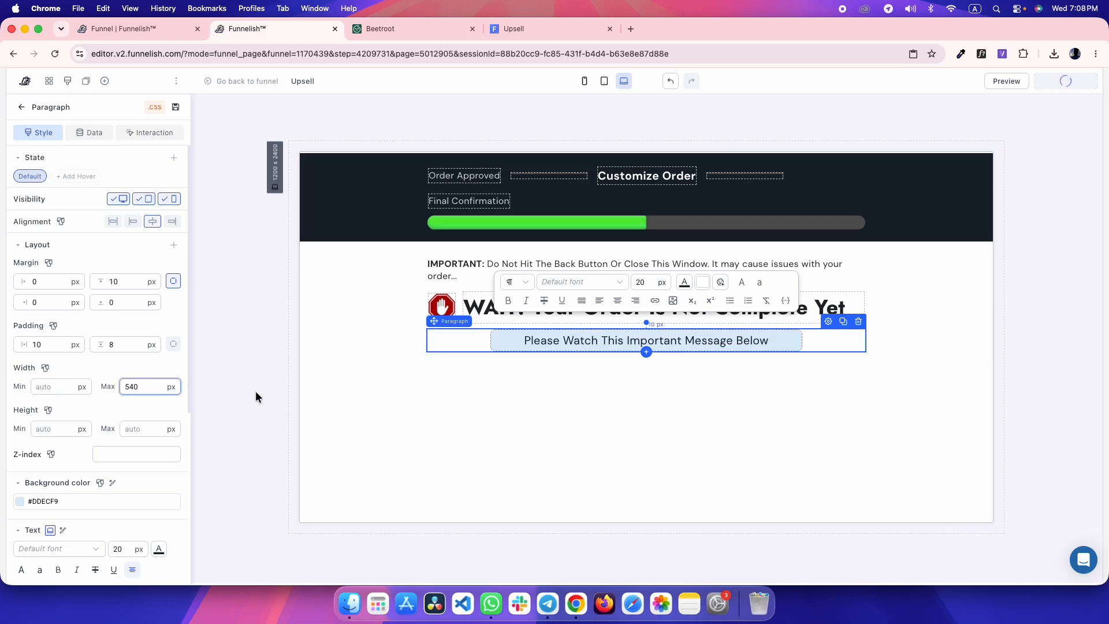
- Reload the Upsell preview and compare its message box with the one on the Beetroot page
{"action": "key", "text": "ctrl+Tab"}
{"action": "key", "text": "ctrl+Tab"}
{"action": "key", "text": "super+r"}
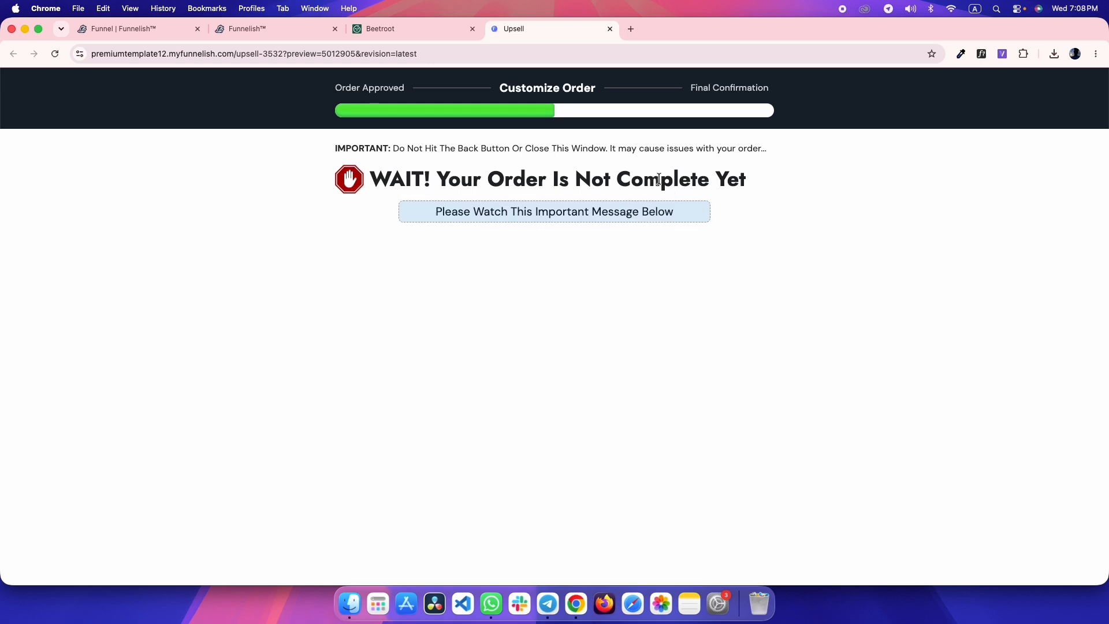
{"action": "key", "text": "ctrl+shift+Tab"}
{"action": "key", "text": "ctrl+Tab"}
{"action": "key", "text": "ctrl+shift+Tab"}
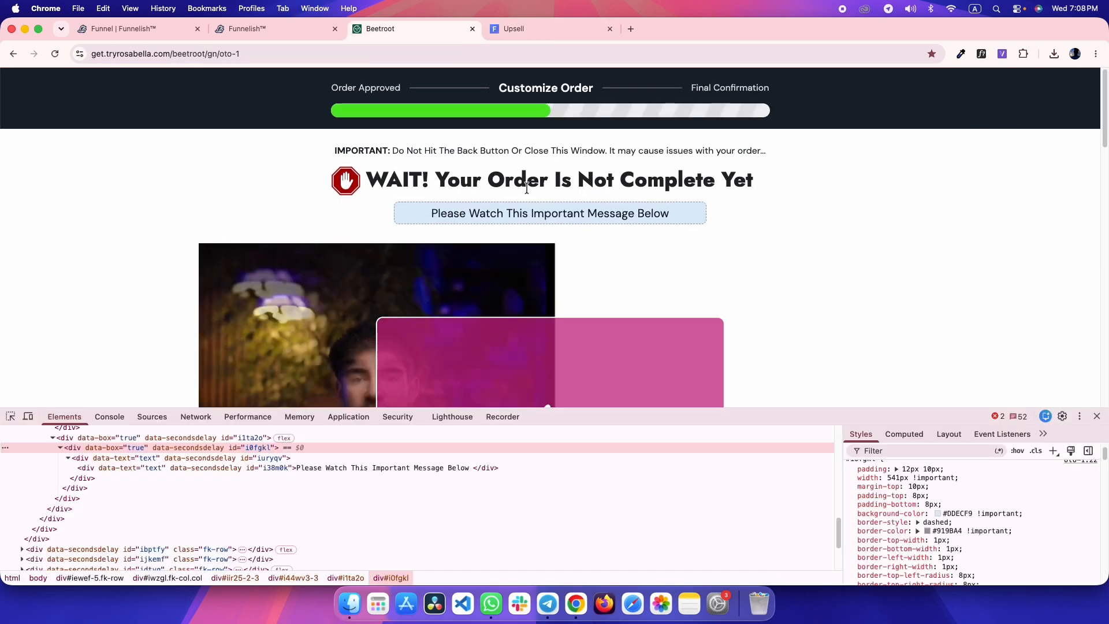
{"action": "key", "text": "ctrl+Tab"}
{"action": "key", "text": "ctrl+shift+Tab"}
- Examine the video area below the message box on the Beetroot page
{"action": "scroll", "coordinate": [411, 186], "scroll_direction": "down", "scroll_amount": 5}
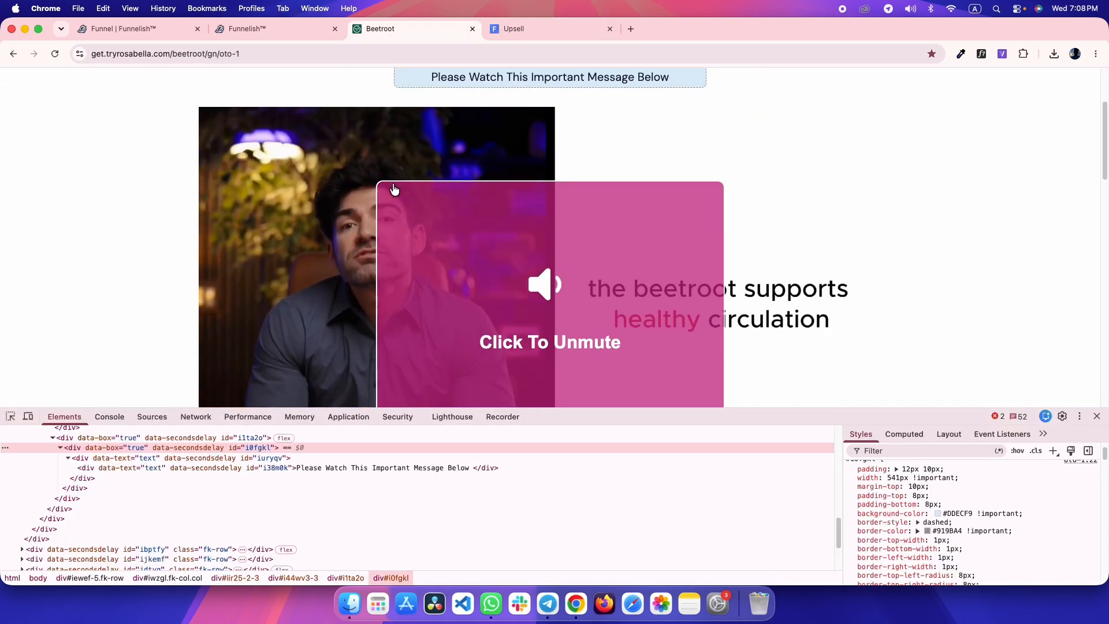
{"action": "scroll", "coordinate": [535, 292], "scroll_direction": "up", "scroll_amount": 3}
{"action": "scroll", "coordinate": [520, 260], "scroll_direction": "down", "scroll_amount": 4}
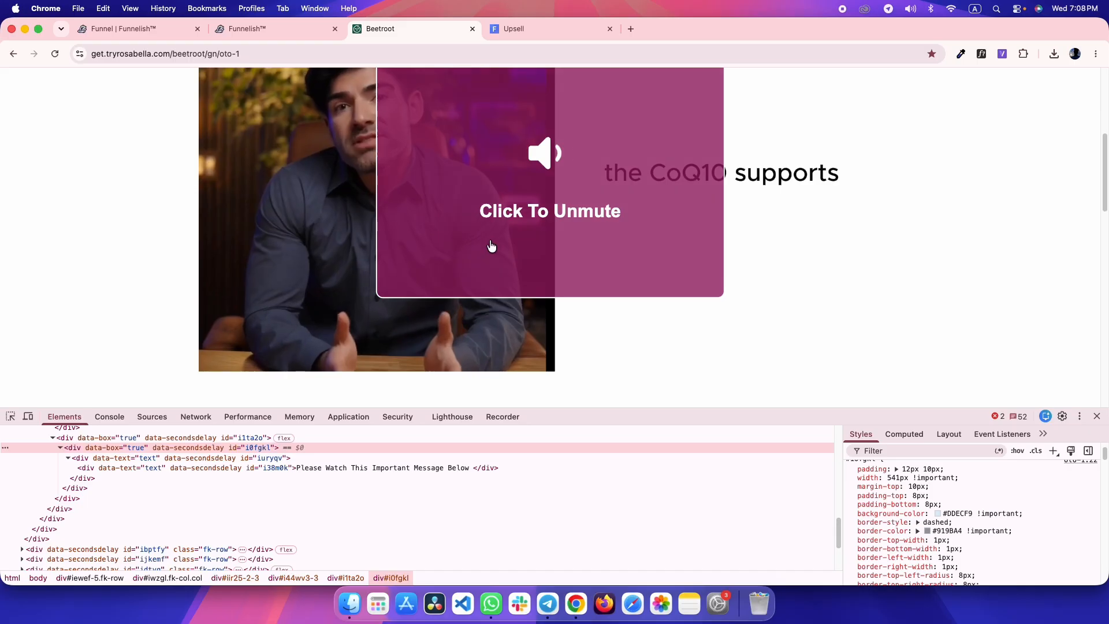
{"action": "scroll", "coordinate": [404, 220], "scroll_direction": "up", "scroll_amount": 3}
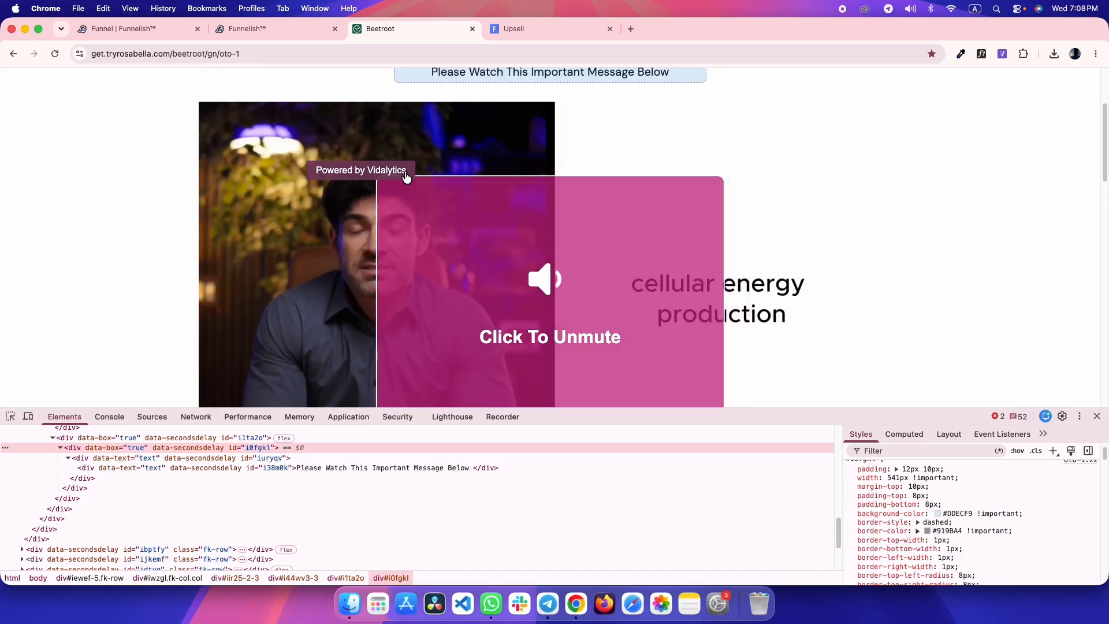
{"action": "scroll", "coordinate": [491, 287], "scroll_direction": "up", "scroll_amount": 3}
{"action": "scroll", "coordinate": [346, 277], "scroll_direction": "down", "scroll_amount": 5}
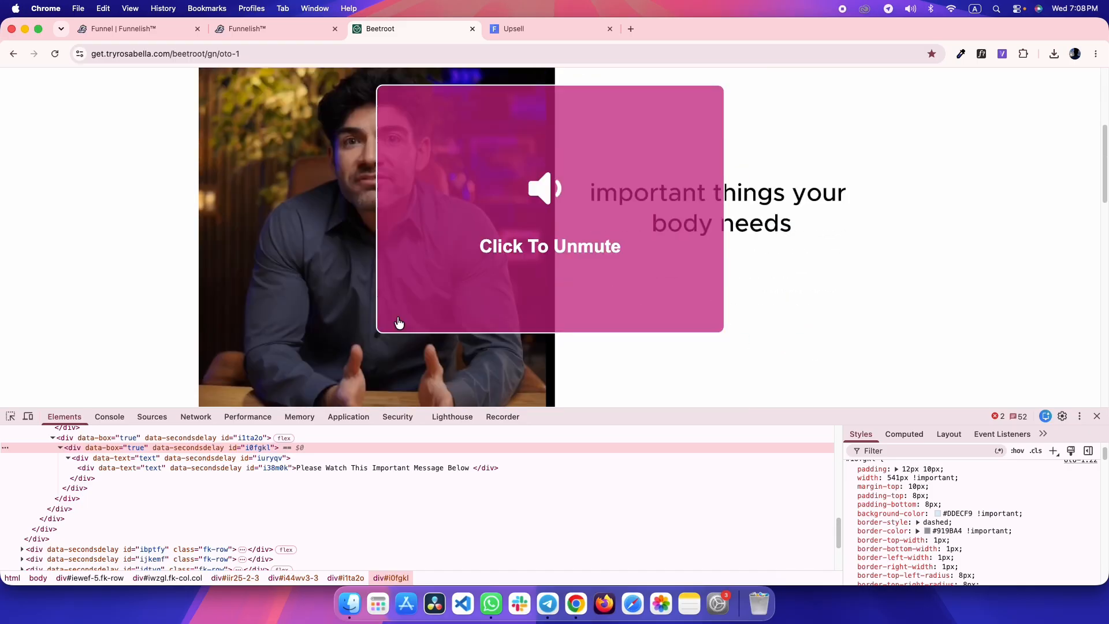
{"action": "scroll", "coordinate": [537, 287], "scroll_direction": "down", "scroll_amount": 1}
{"action": "scroll", "coordinate": [589, 200], "scroll_direction": "up", "scroll_amount": 3}
{"action": "key", "text": "ctrl+shift+Tab"}
{"action": "key", "text": "ctrl+Tab"}
- Inspect the row holding the Beetroot video and view the page in mobile device emulation
{"action": "scroll", "coordinate": [46, 252], "scroll_direction": "down", "scroll_amount": 2}
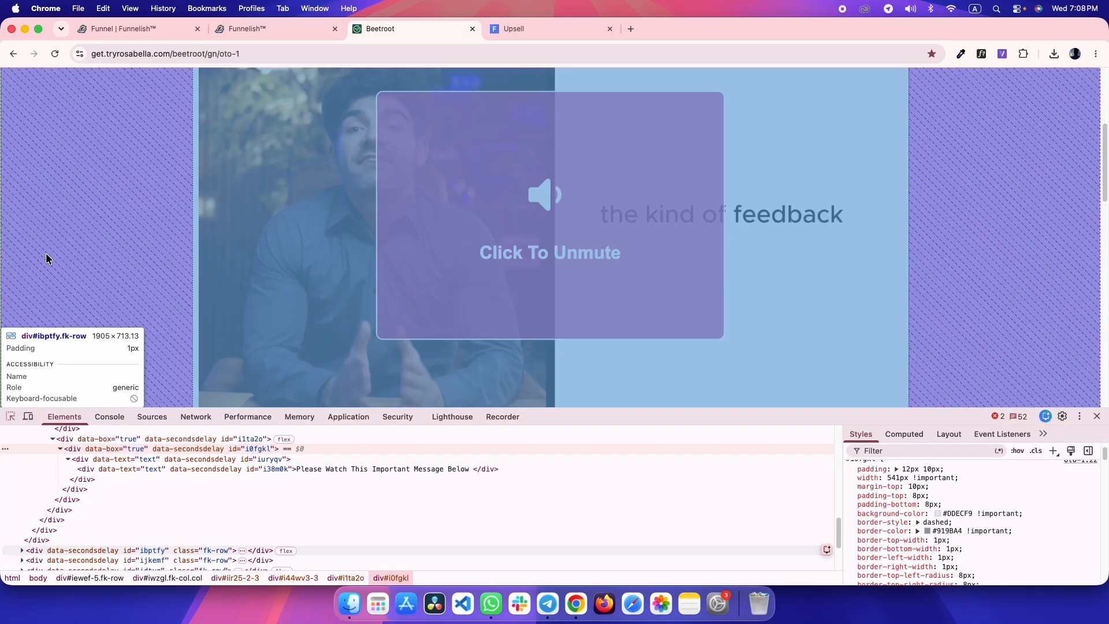
{"action": "scroll", "coordinate": [47, 252], "scroll_direction": "down", "scroll_amount": 3}
{"action": "scroll", "coordinate": [46, 252], "scroll_direction": "up", "scroll_amount": 6}
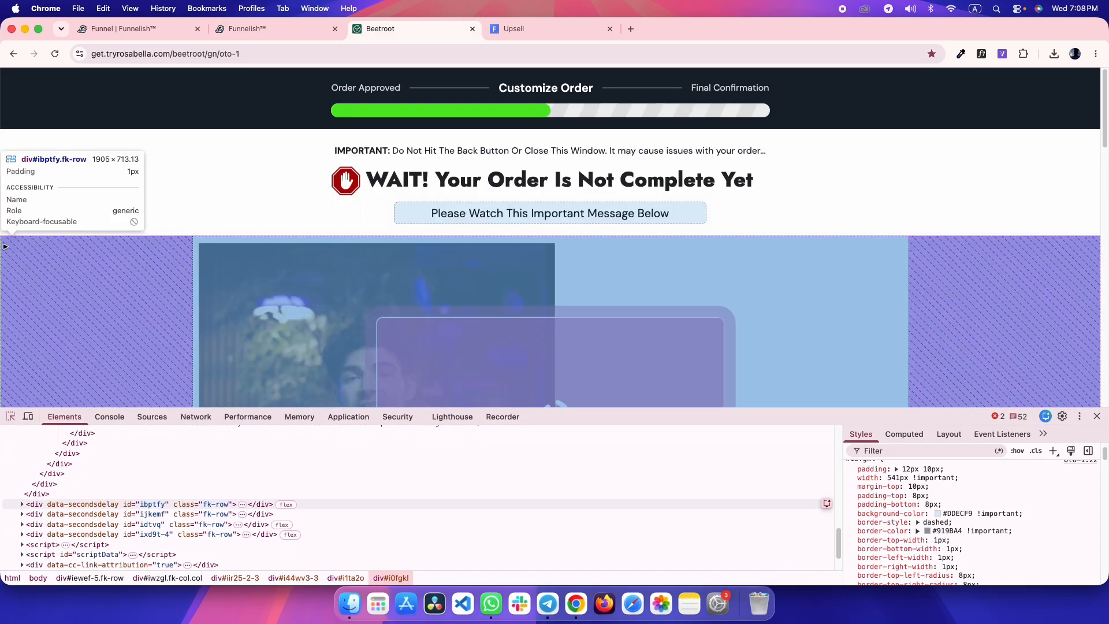
{"action": "scroll", "coordinate": [72, 227], "scroll_direction": "down", "scroll_amount": 6}
{"action": "left_click", "coordinate": [101, 190]}
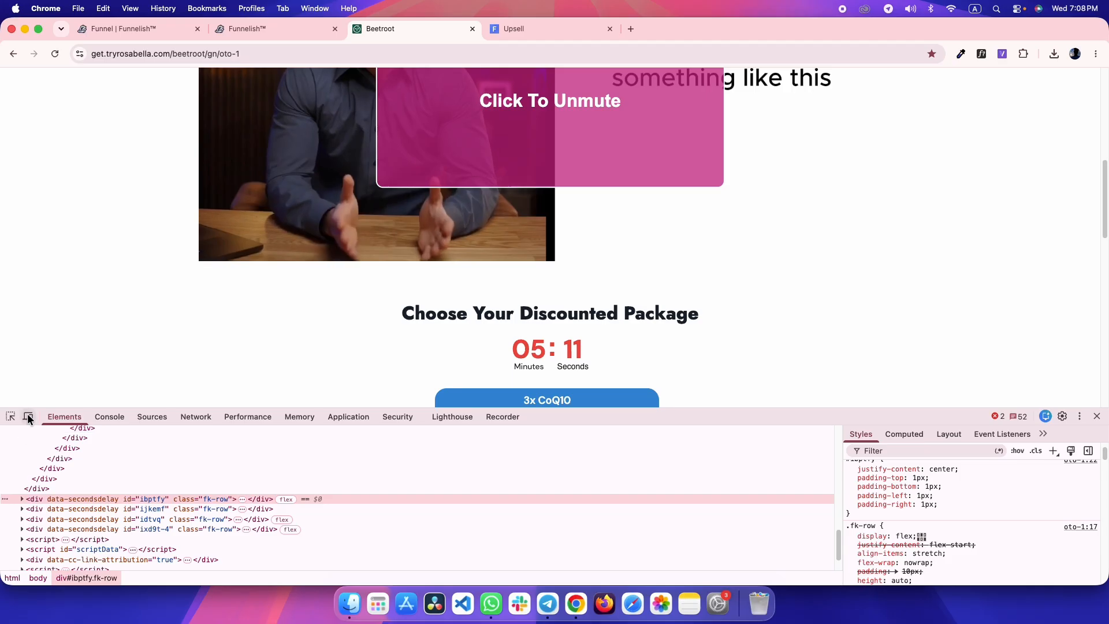
{"action": "left_click", "coordinate": [28, 417]}
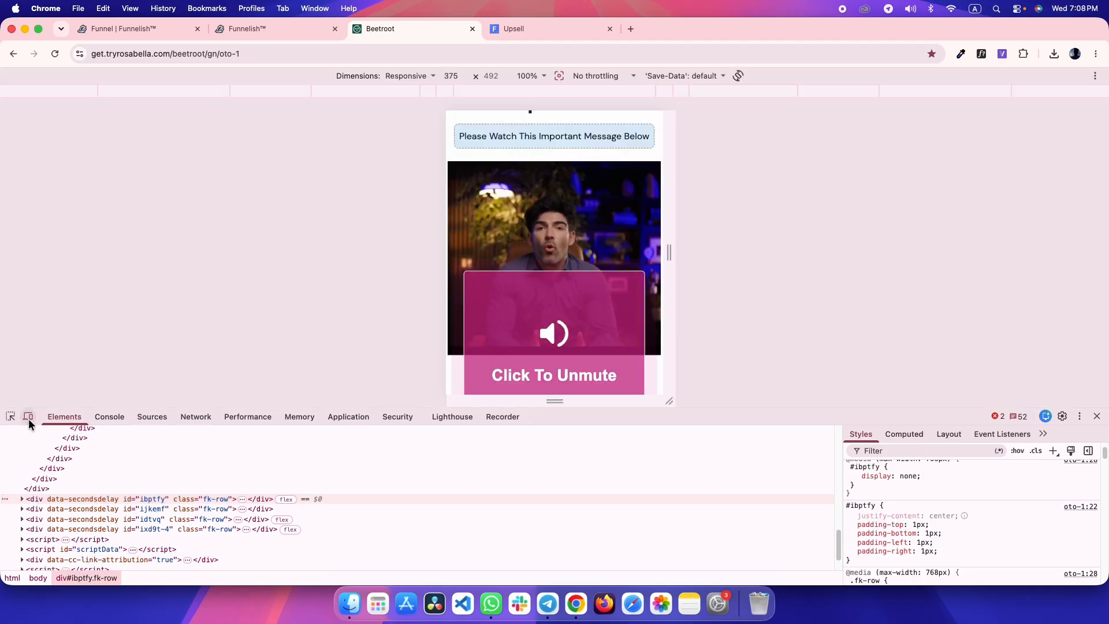
- Add a new section below the message box in the Funnelish editor and give it a single-column row
{"action": "key", "text": "ctrl+shift+Tab"}
{"action": "left_click", "coordinate": [104, 80]}
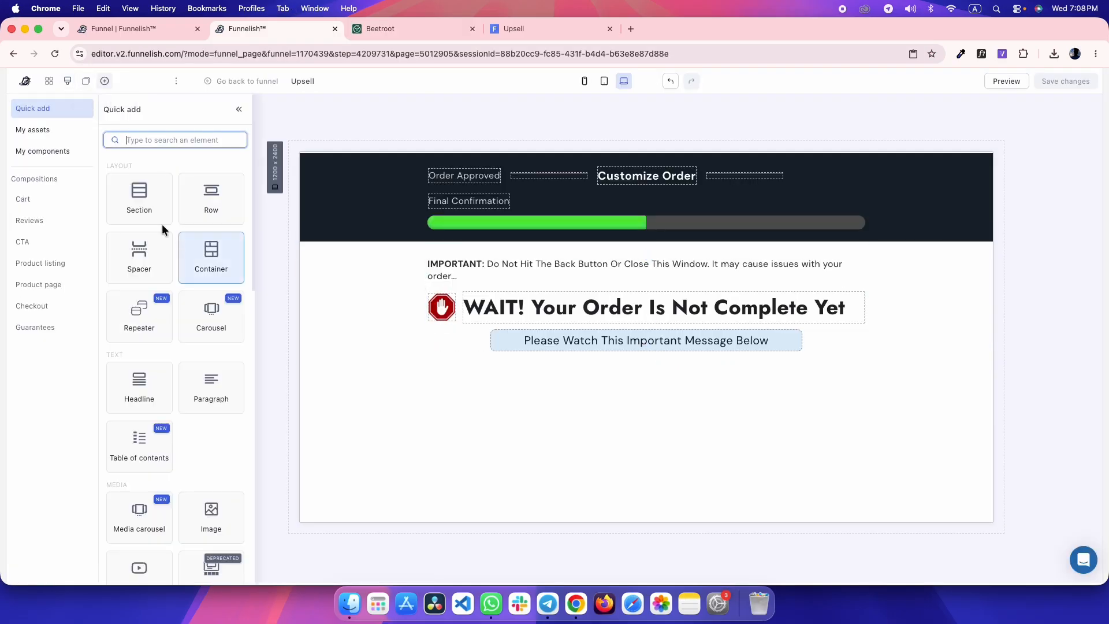
{"action": "left_click_drag", "start_coordinate": [541, 465], "coordinate": [559, 427]}
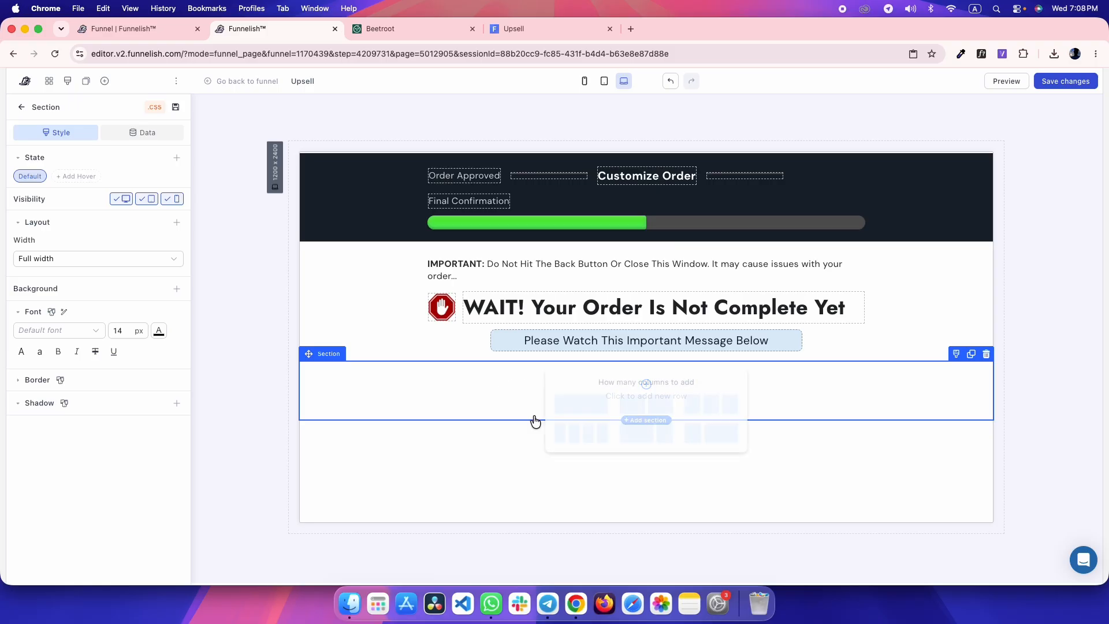
{"action": "left_click", "coordinate": [565, 404]}
- Inspect the VSL Desktop video box on the Beetroot page and view its computed size and padding
{"action": "key", "text": "ctrl+Tab"}
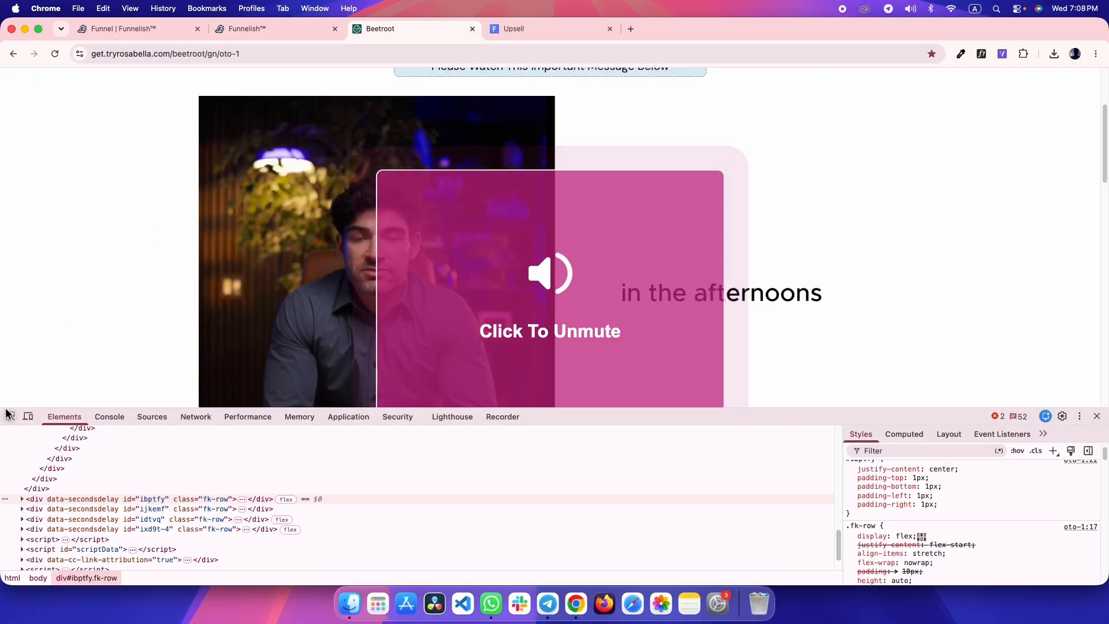
{"action": "key", "text": "super+shift+c"}
{"action": "left_click", "coordinate": [254, 191]}
{"action": "scroll", "coordinate": [141, 302], "scroll_direction": "up", "scroll_amount": 1}
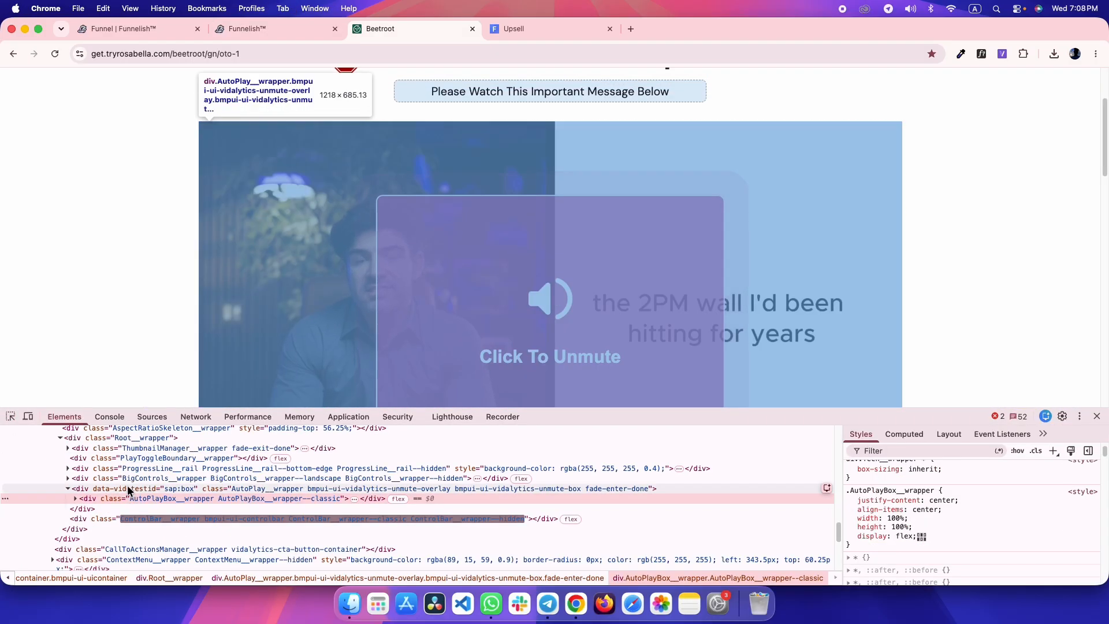
{"action": "scroll", "coordinate": [127, 485], "scroll_direction": "up", "scroll_amount": 5}
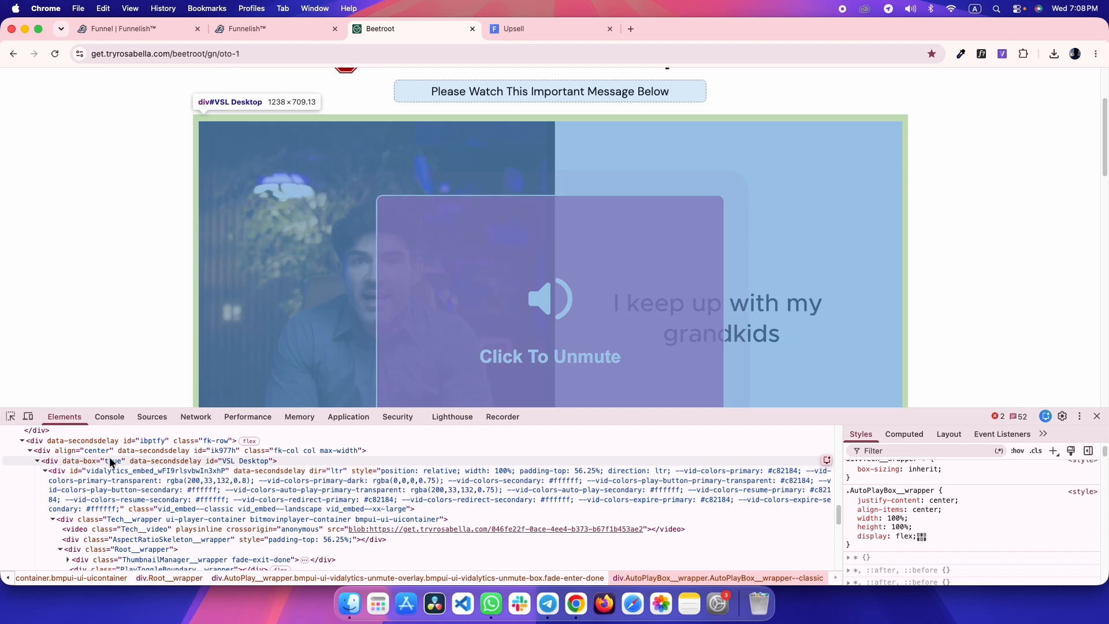
{"action": "left_click", "coordinate": [111, 460]}
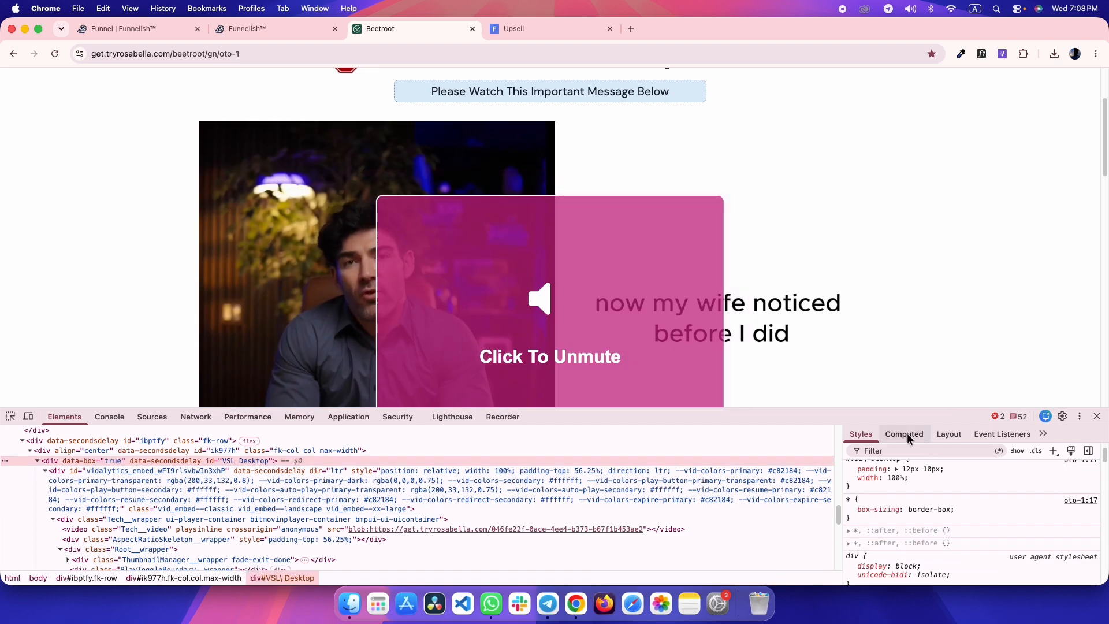
{"action": "left_click", "coordinate": [904, 434]}
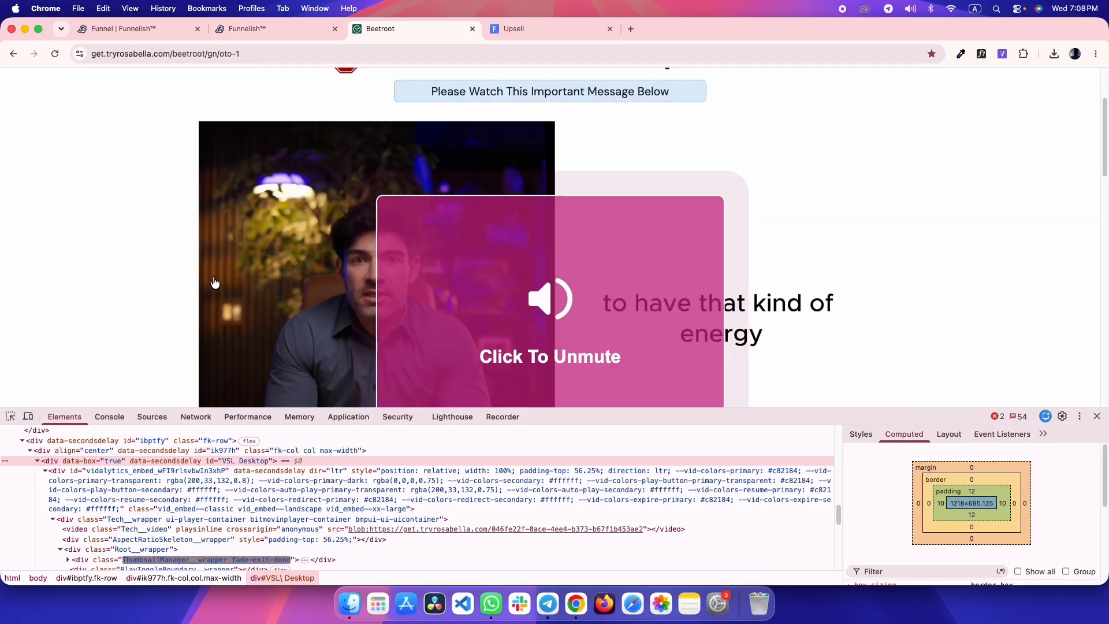
{"action": "scroll", "coordinate": [327, 339], "scroll_direction": "down", "scroll_amount": 5}
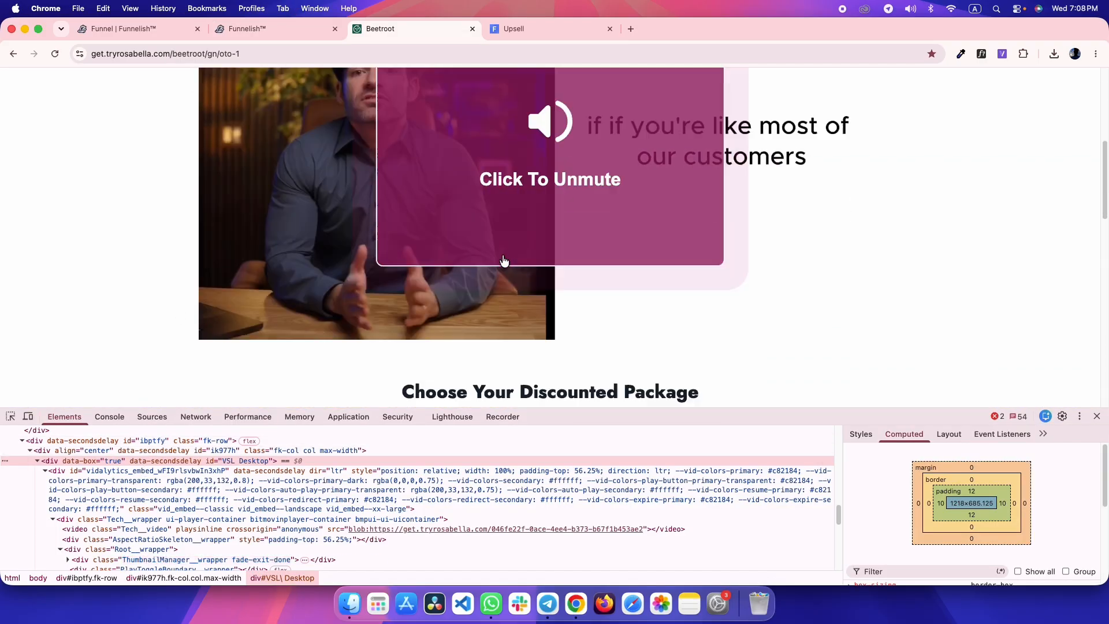
- Add a Video element to the empty row below the message box in the Funnelish editor
{"action": "key", "text": "ctrl+shift+Tab"}
{"action": "left_click", "coordinate": [450, 379]}
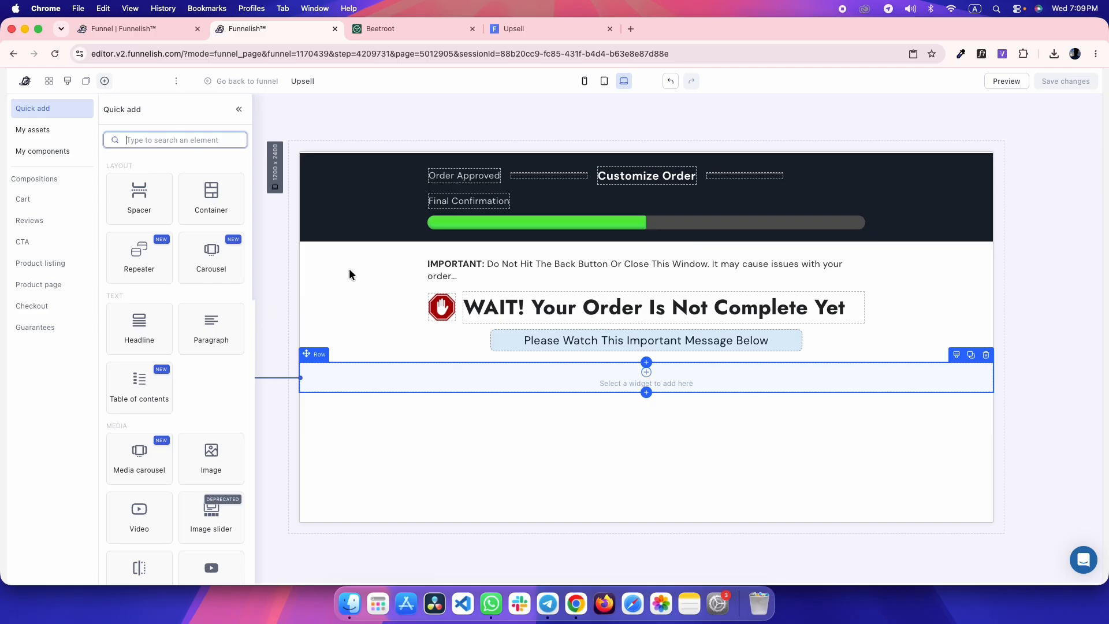
{"action": "left_click", "coordinate": [142, 522]}
{"action": "scroll", "coordinate": [528, 391], "scroll_direction": "down", "scroll_amount": 4}
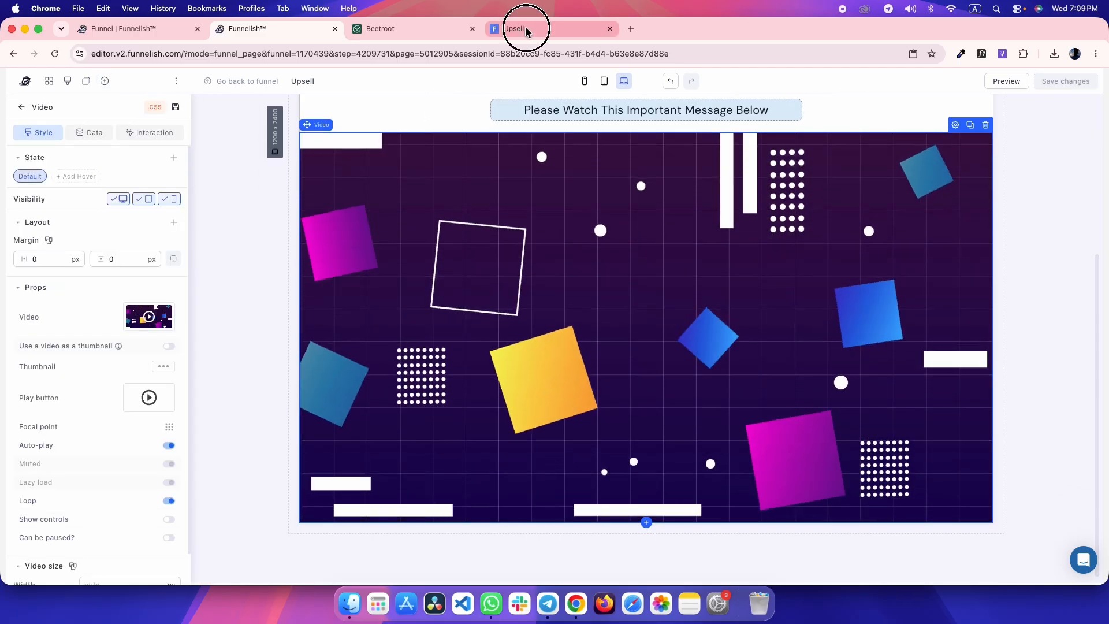
- Compare the video in the Upsell preview with the video area on the Beetroot page
{"action": "left_click", "coordinate": [525, 27]}
{"action": "scroll", "coordinate": [605, 292], "scroll_direction": "down", "scroll_amount": 1}
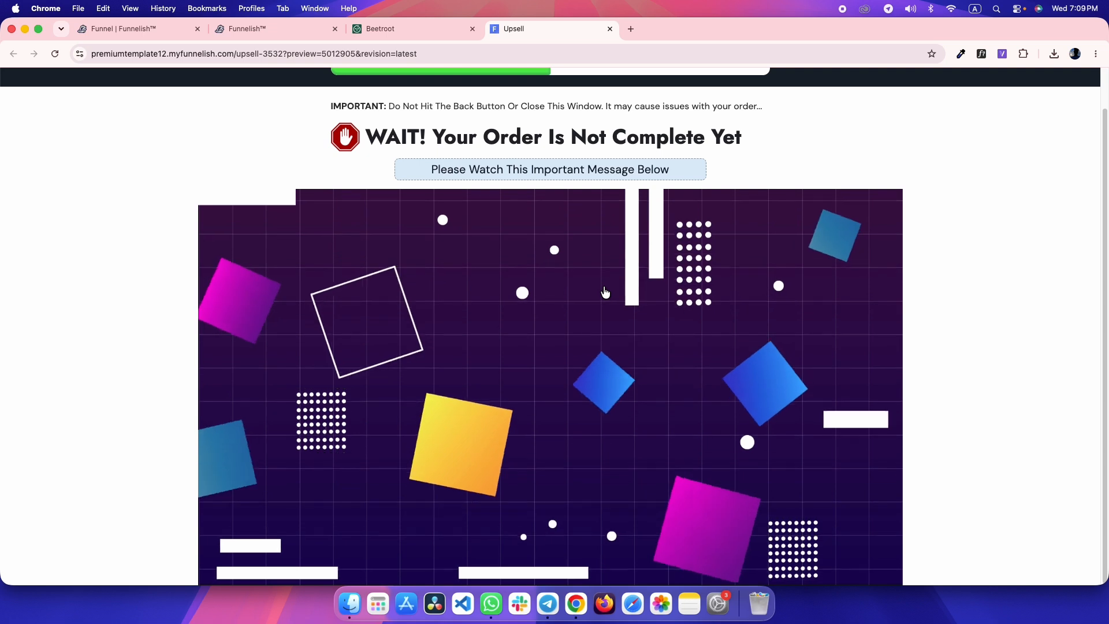
{"action": "key", "text": "ctrl+shift+Tab"}
{"action": "scroll", "coordinate": [600, 289], "scroll_direction": "down", "scroll_amount": 3}
{"action": "key", "text": "ctrl+shift+Tab"}
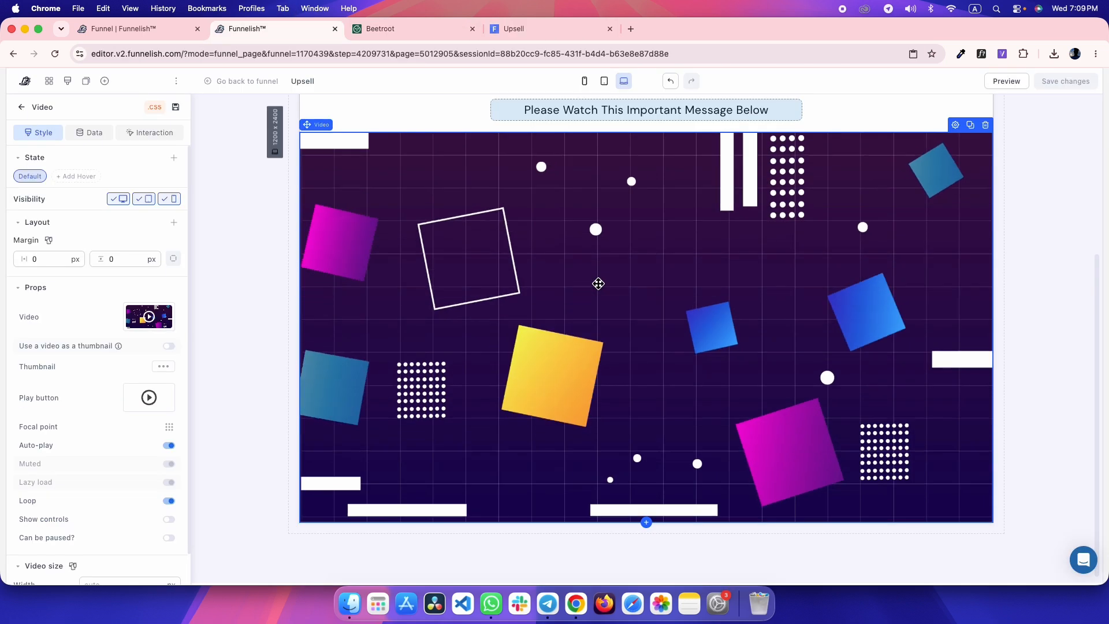
{"action": "key", "text": "ctrl+Tab"}
{"action": "scroll", "coordinate": [399, 285], "scroll_direction": "down", "scroll_amount": 1}
{"action": "scroll", "coordinate": [199, 283], "scroll_direction": "up", "scroll_amount": 3}
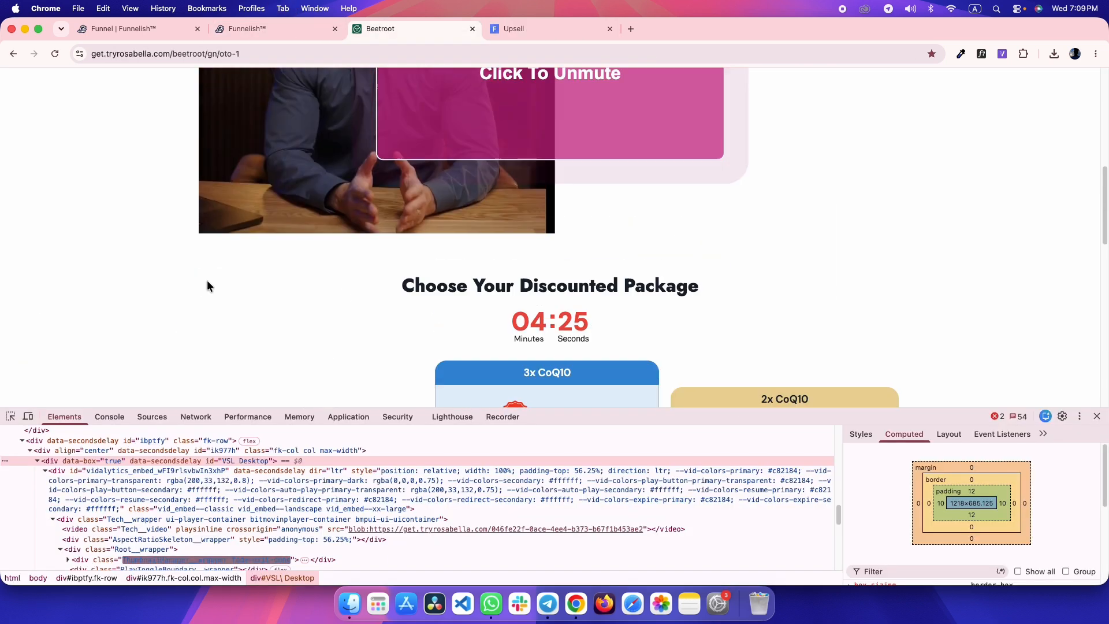
- Inspect the row holding "Choose Your Discounted Package" on the Beetroot page for its computed padding
{"action": "left_click_drag", "start_coordinate": [472, 337], "coordinate": [750, 356]}
{"action": "left_click", "coordinate": [320, 359]}
{"action": "scroll", "coordinate": [320, 359], "scroll_direction": "down", "scroll_amount": 2}
{"action": "left_click", "coordinate": [10, 418]}
{"action": "left_click", "coordinate": [14, 239]}
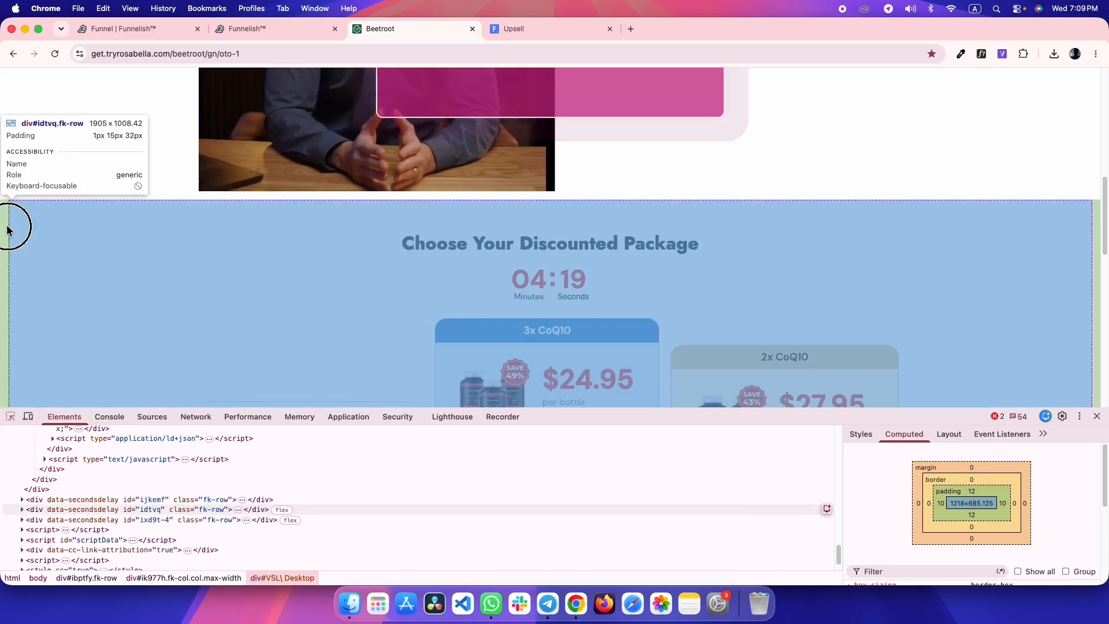
{"action": "left_click", "coordinate": [7, 227]}
{"action": "scroll", "coordinate": [182, 292], "scroll_direction": "down", "scroll_amount": 1}
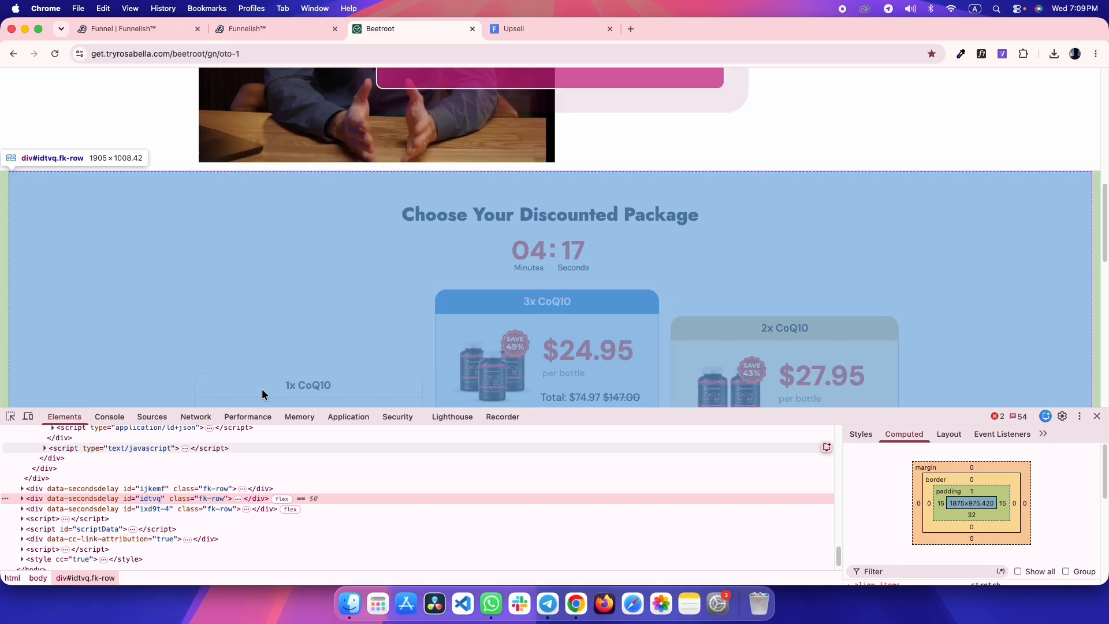
{"action": "scroll", "coordinate": [367, 315], "scroll_direction": "up", "scroll_amount": 5}
- Add a new section below the video in the Funnelish editor
{"action": "key", "text": "ctrl+shift+Tab"}
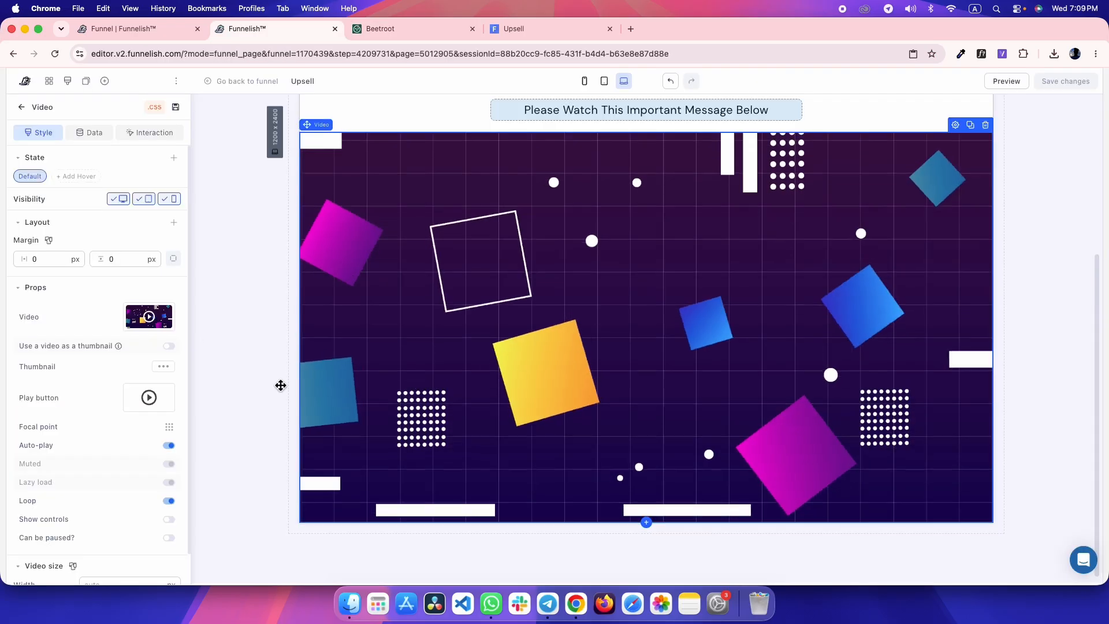
{"action": "left_click", "coordinate": [105, 81]}
{"action": "left_click_drag", "start_coordinate": [140, 199], "coordinate": [538, 456]}
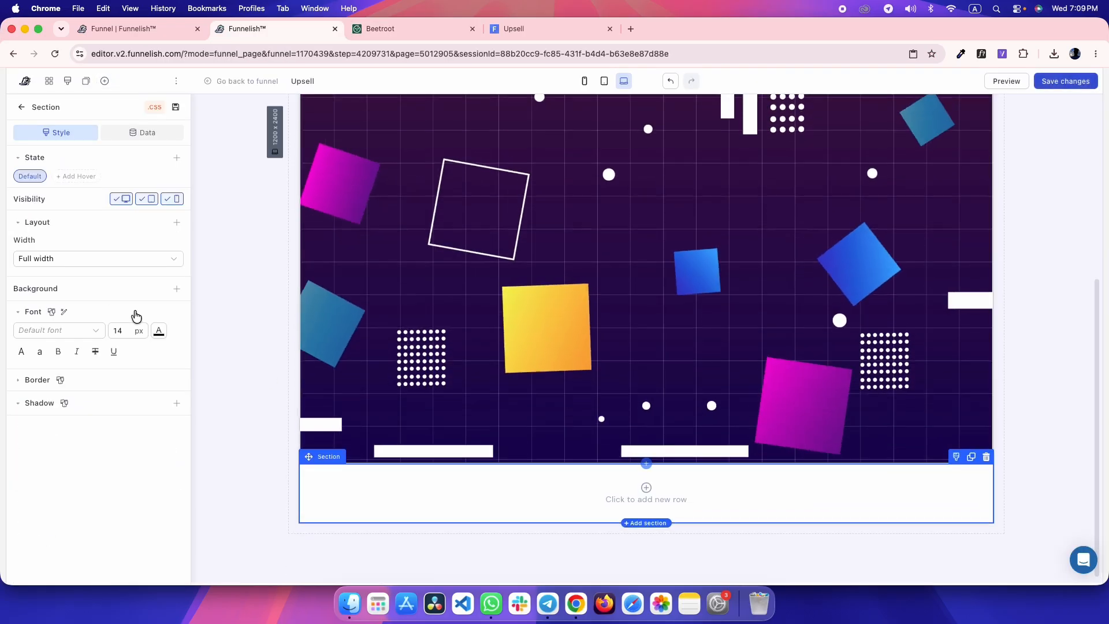
- Add padding to the new section, with 15 px horizontally and 32 px vertically
{"action": "left_click", "coordinate": [175, 223]}
{"action": "left_click", "coordinate": [156, 257]}
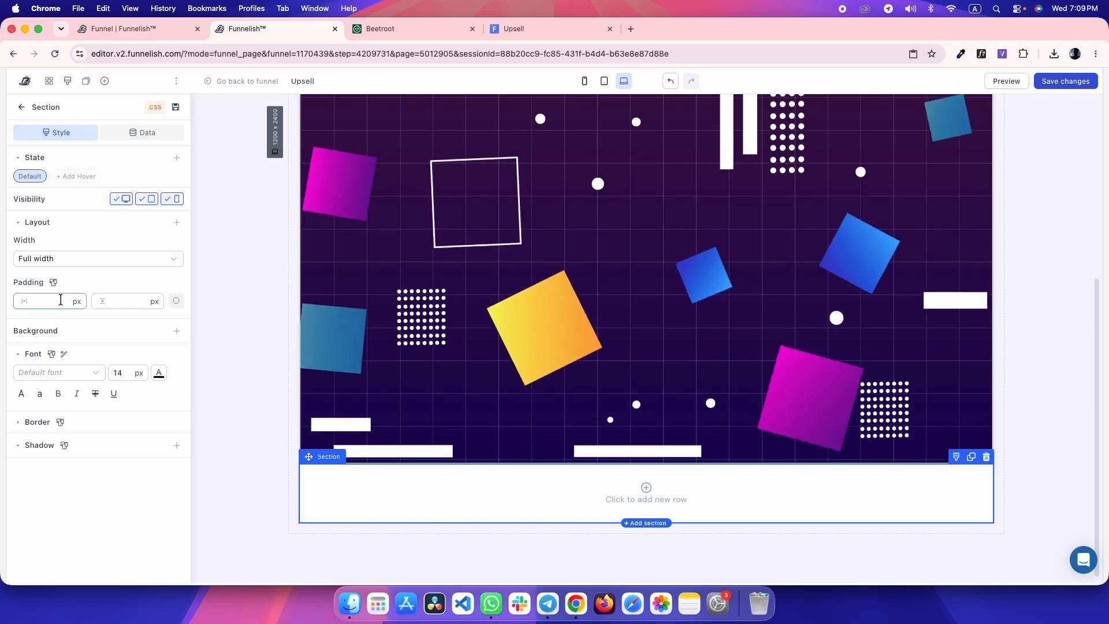
{"action": "type", "text": "15"}
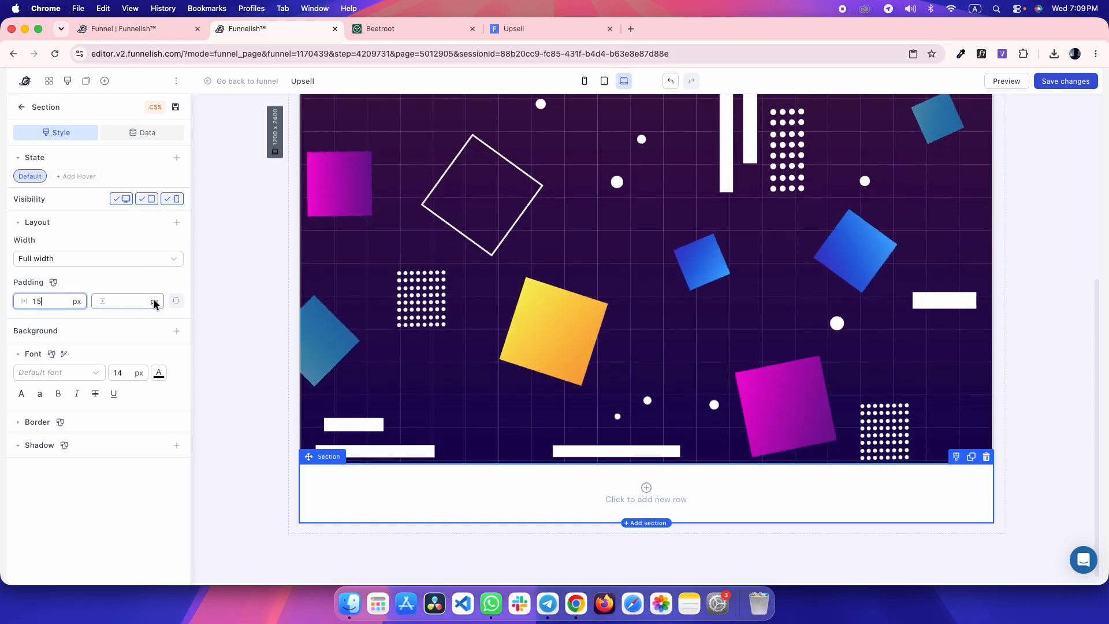
{"action": "left_click", "coordinate": [106, 303]}
{"action": "type", "text": "32"}
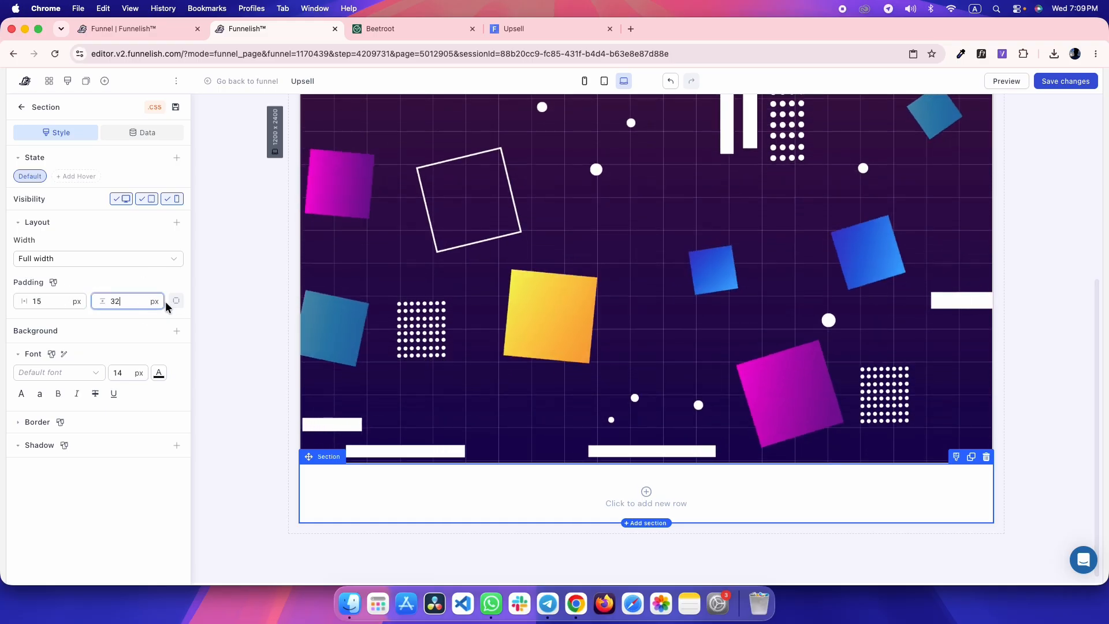
- Inspect the "Choose Your Discounted Package" heading container on the Beetroot page for its computed margin
{"action": "key", "text": "ctrl+Tab"}
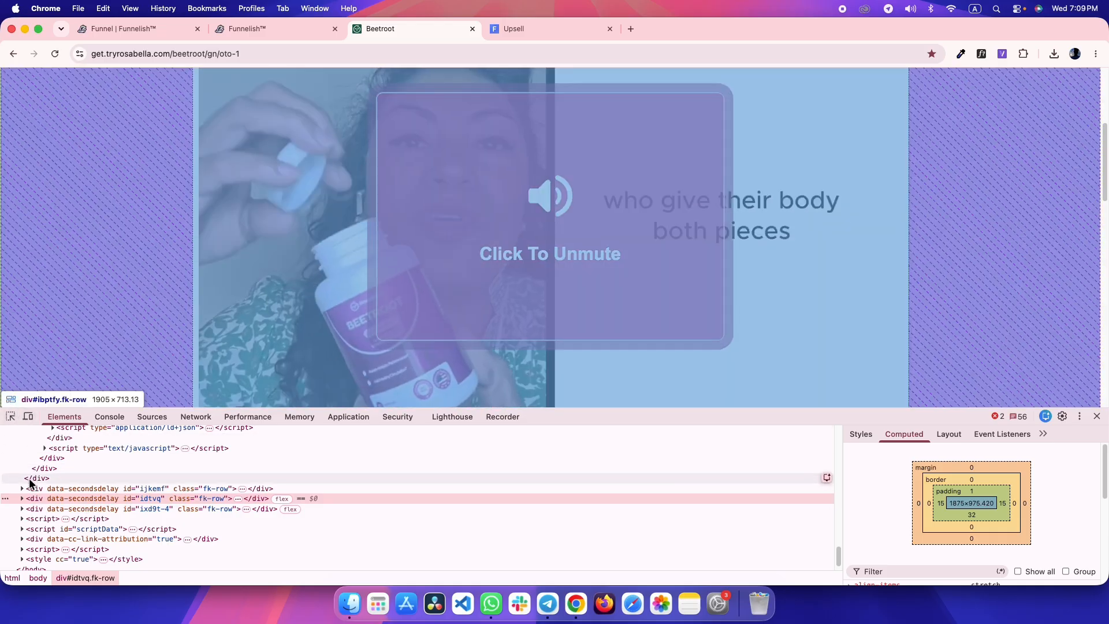
{"action": "left_click", "coordinate": [22, 498]}
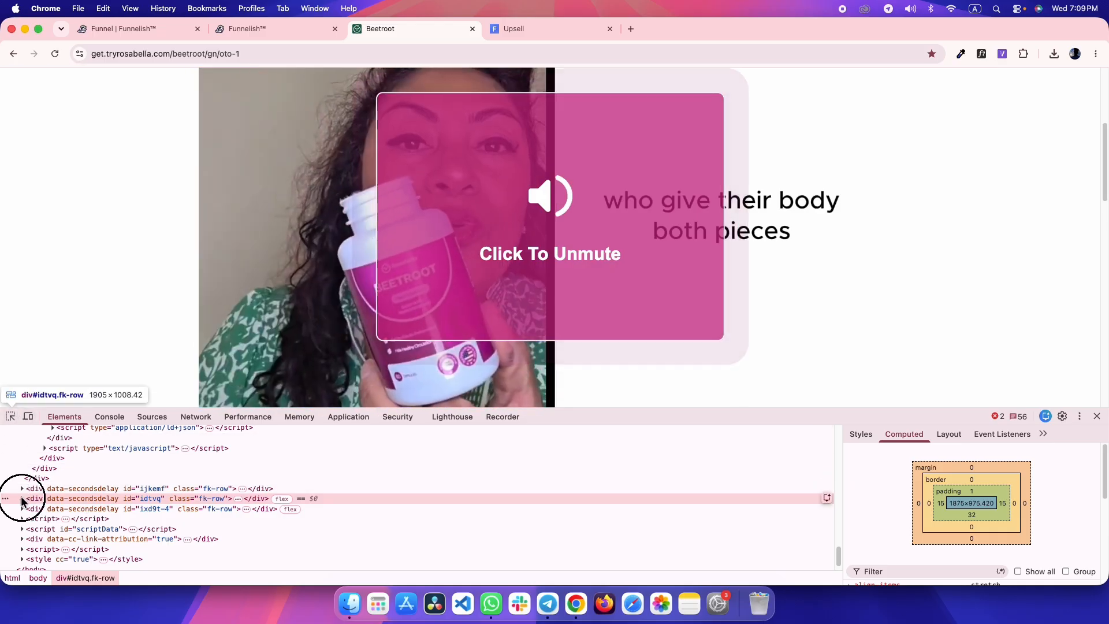
{"action": "scroll", "coordinate": [145, 297], "scroll_direction": "down", "scroll_amount": 6}
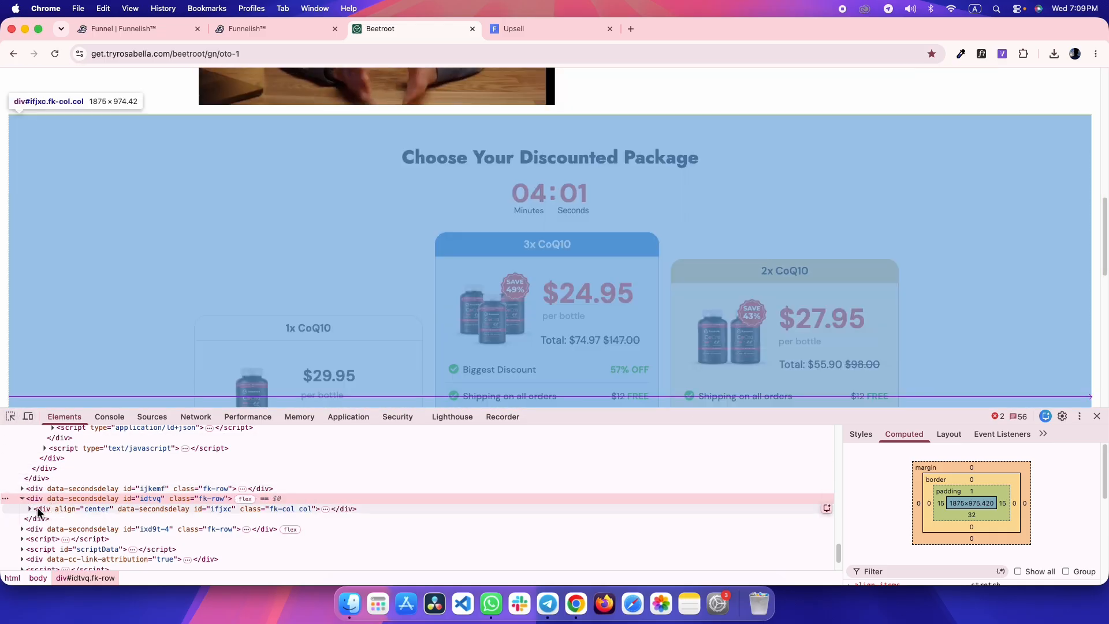
{"action": "left_click", "coordinate": [30, 509]}
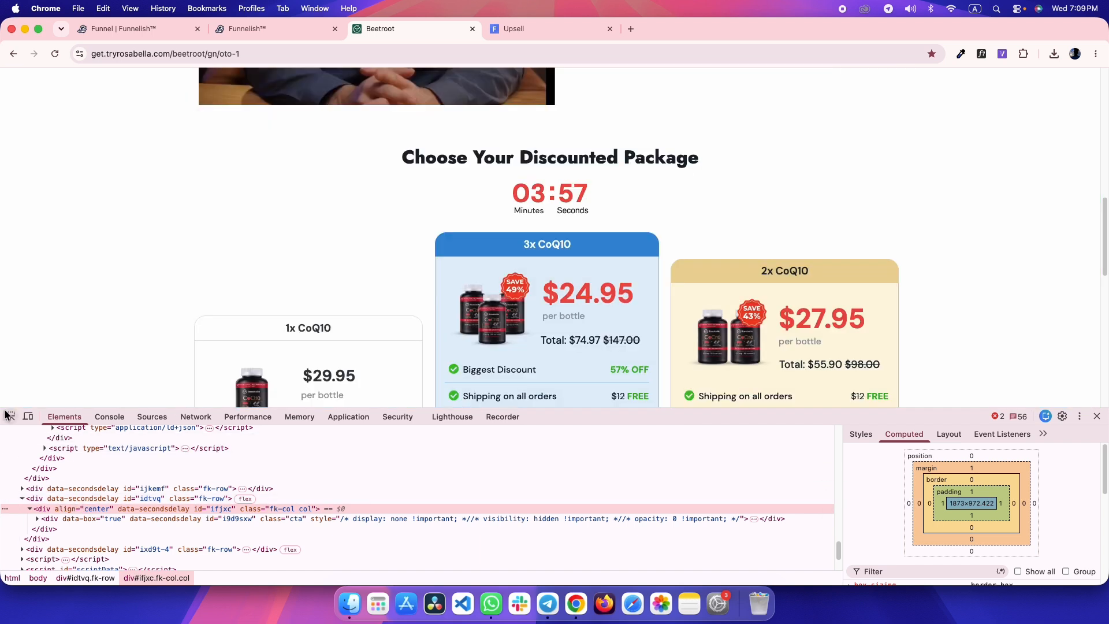
{"action": "left_click", "coordinate": [10, 416]}
{"action": "left_click", "coordinate": [456, 163]}
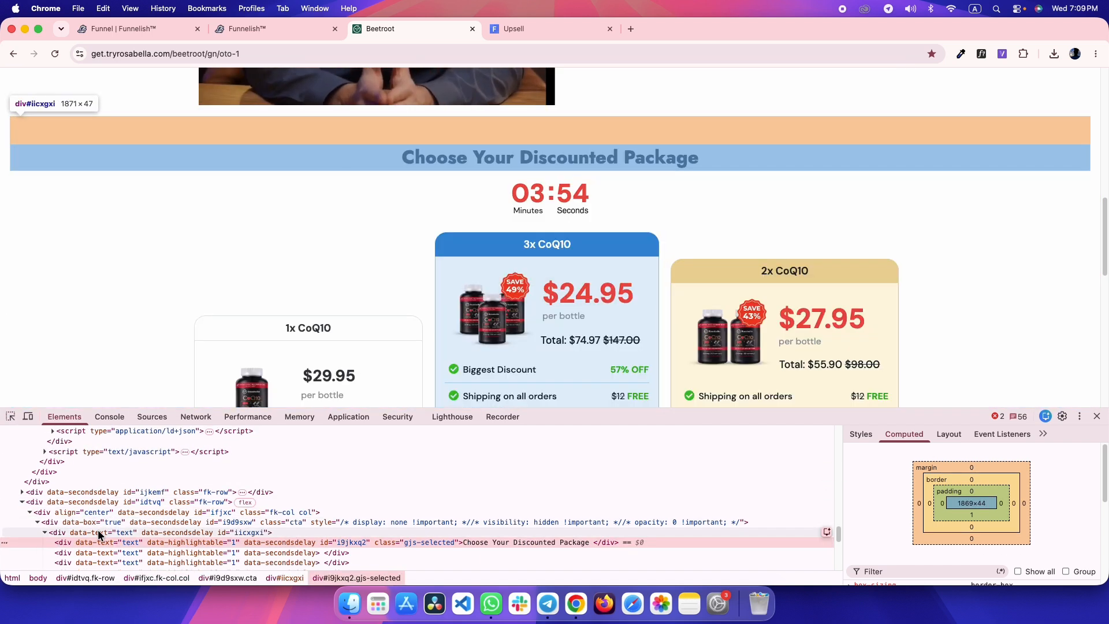
{"action": "left_click", "coordinate": [98, 531]}
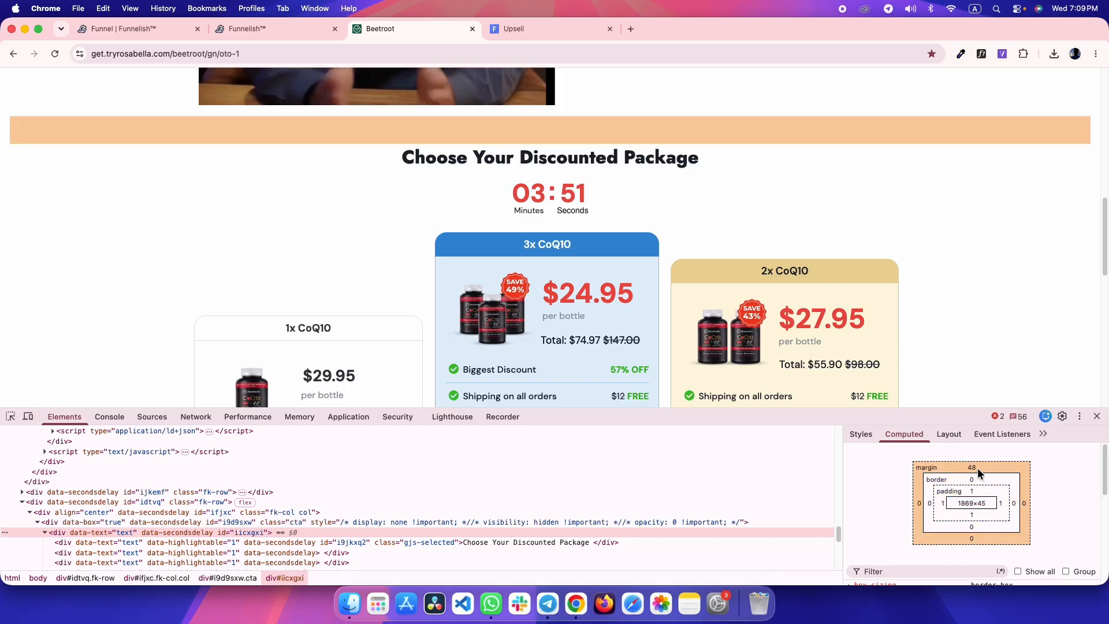
- Split the new section's padding into separate sides and set the top padding to 48 px
{"action": "key", "text": "ctrl+shift+Tab"}
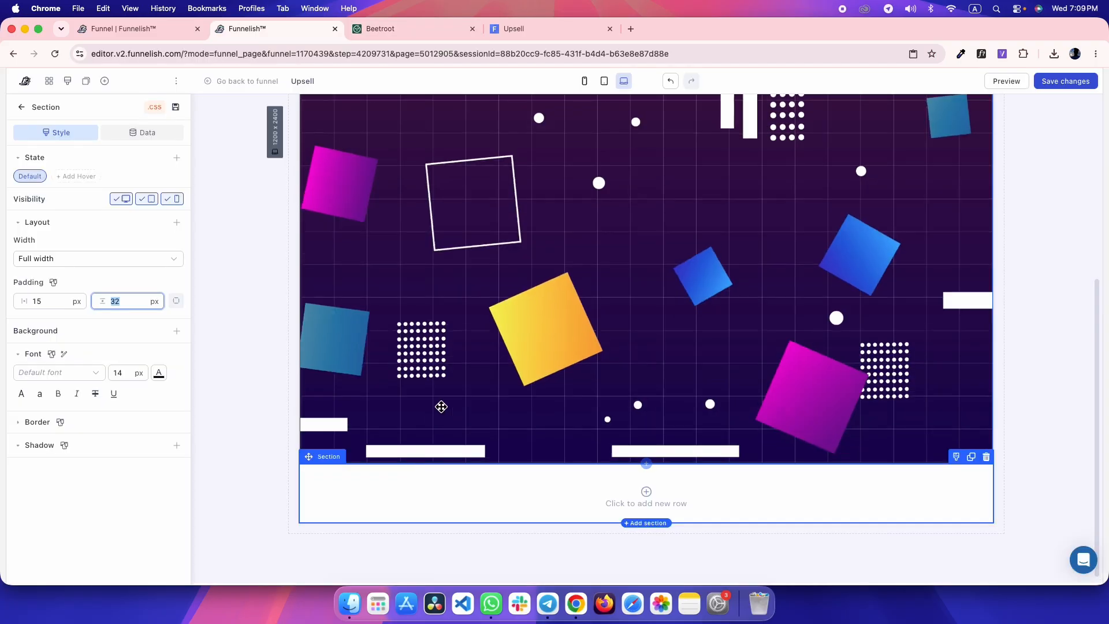
{"action": "key", "text": "ctrl+Tab"}
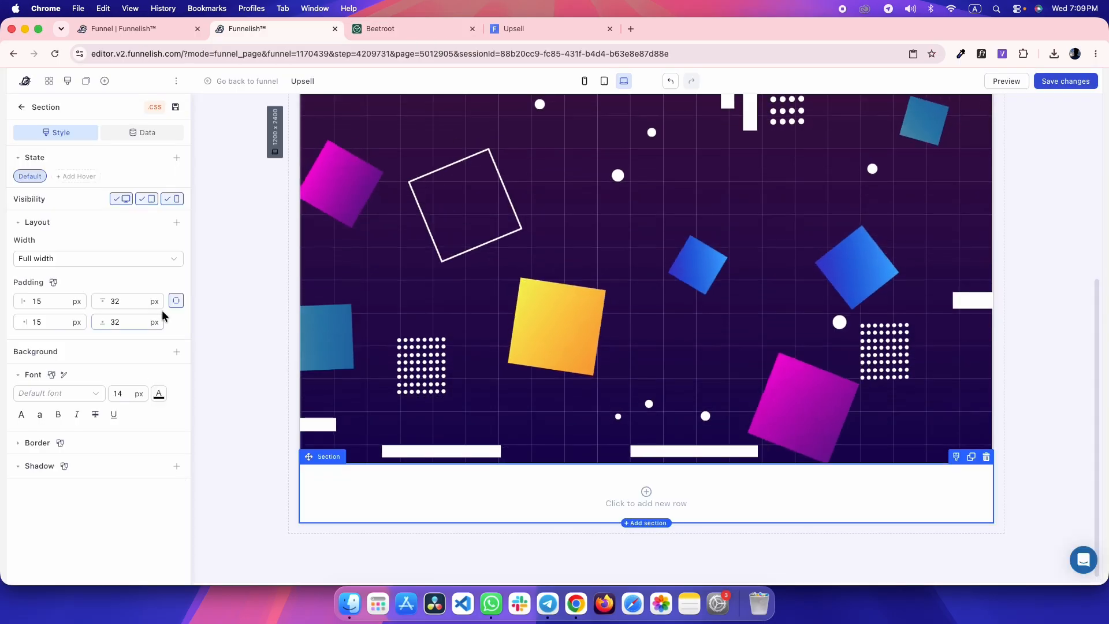
{"action": "double_click", "coordinate": [145, 301]}
{"action": "type", "text": "48"}
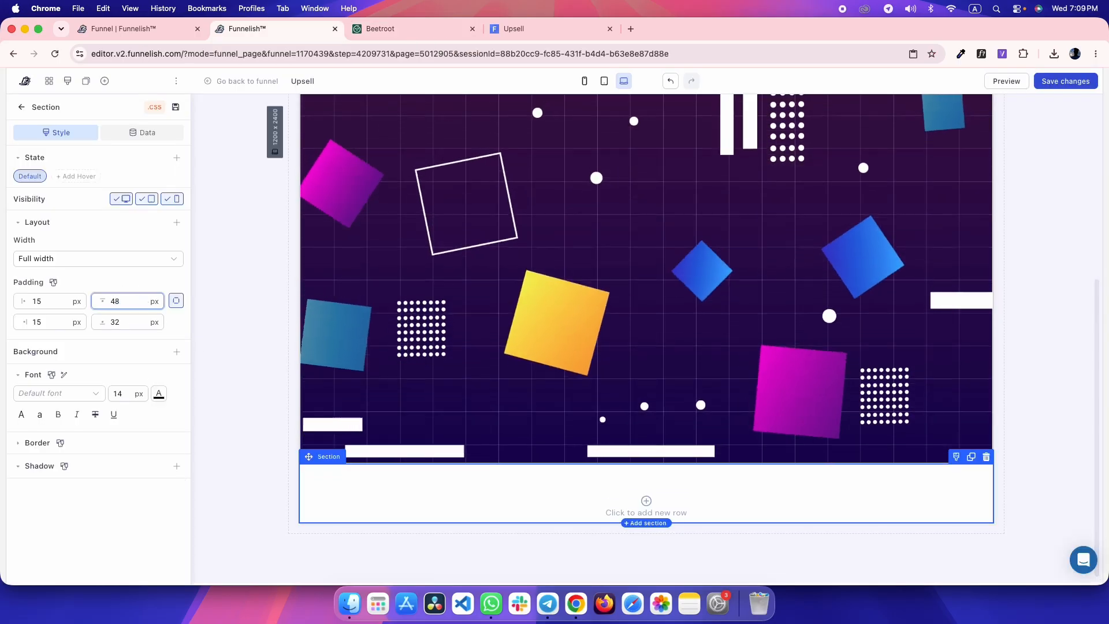
- Check the font, color and spacing of the "Choose Your Discounted Package" heading on the Beetroot page
{"action": "key", "text": "ctrl+Tab"}
{"action": "key", "text": "ctrl+shift+Tab"}
{"action": "key", "text": "ctrl+Tab"}
{"action": "left_click_drag", "start_coordinate": [402, 157], "coordinate": [616, 158]}
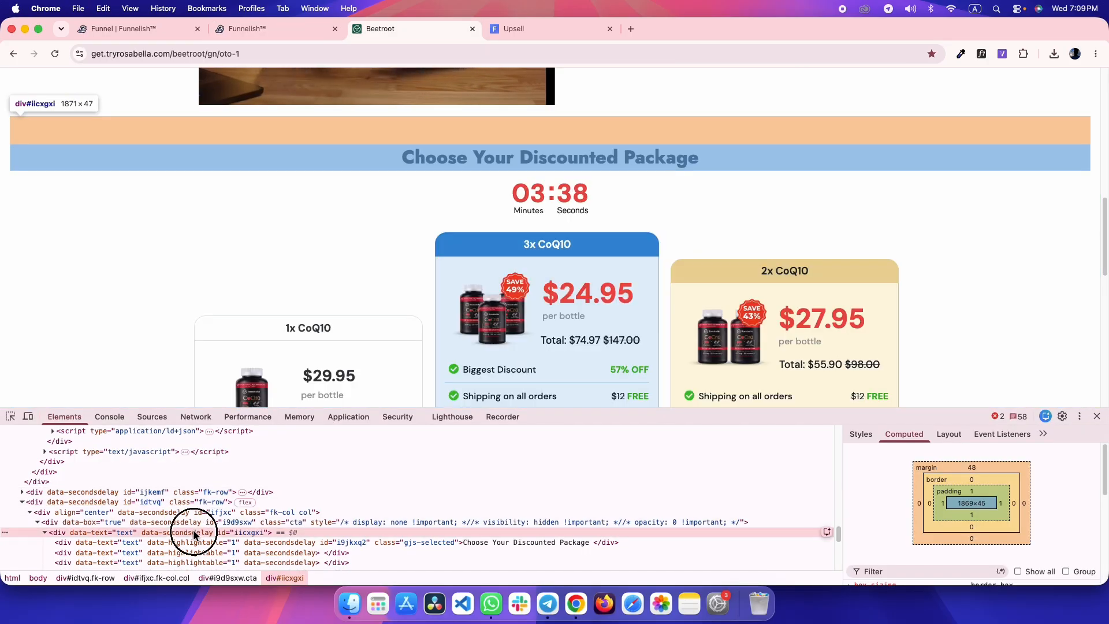
{"action": "left_click", "coordinate": [10, 417]}
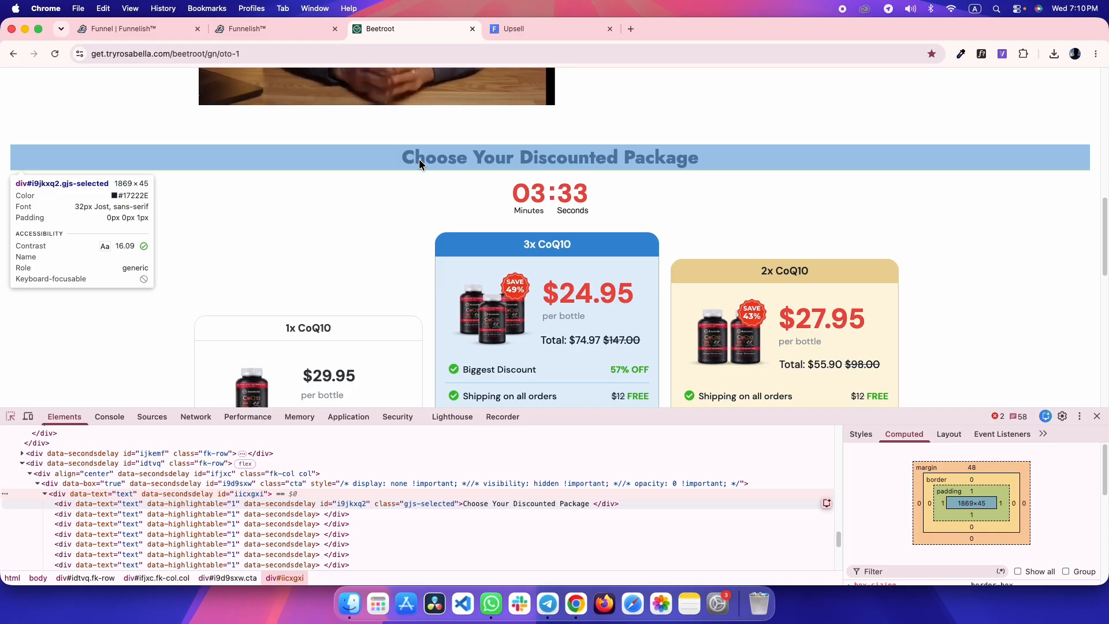
- Give the new section below the video a single-column row in the Funnelish editor
{"action": "key", "text": "super+alt+Left"}
{"action": "left_click", "coordinate": [601, 503]}
{"action": "left_click", "coordinate": [570, 440]}
{"action": "key", "text": "super+alt+Right"}
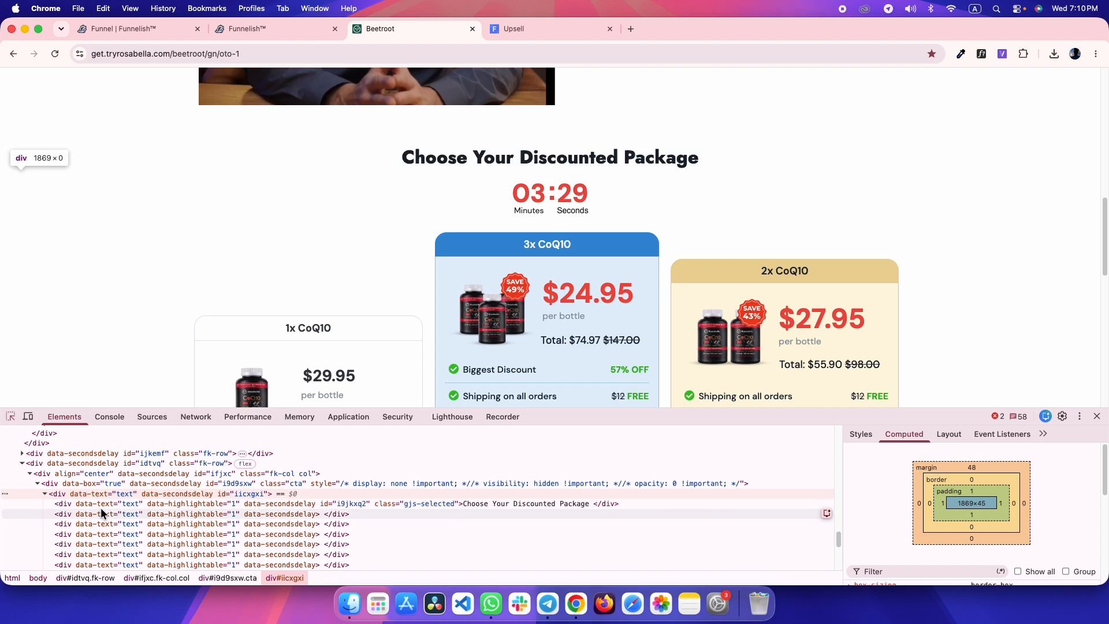
- Add a Paragraph element to the new row and open its top margin for editing
{"action": "key", "text": "super+alt+Left"}
{"action": "left_click", "coordinate": [537, 513]}
{"action": "left_click", "coordinate": [208, 354]}
{"action": "double_click", "coordinate": [123, 287]}
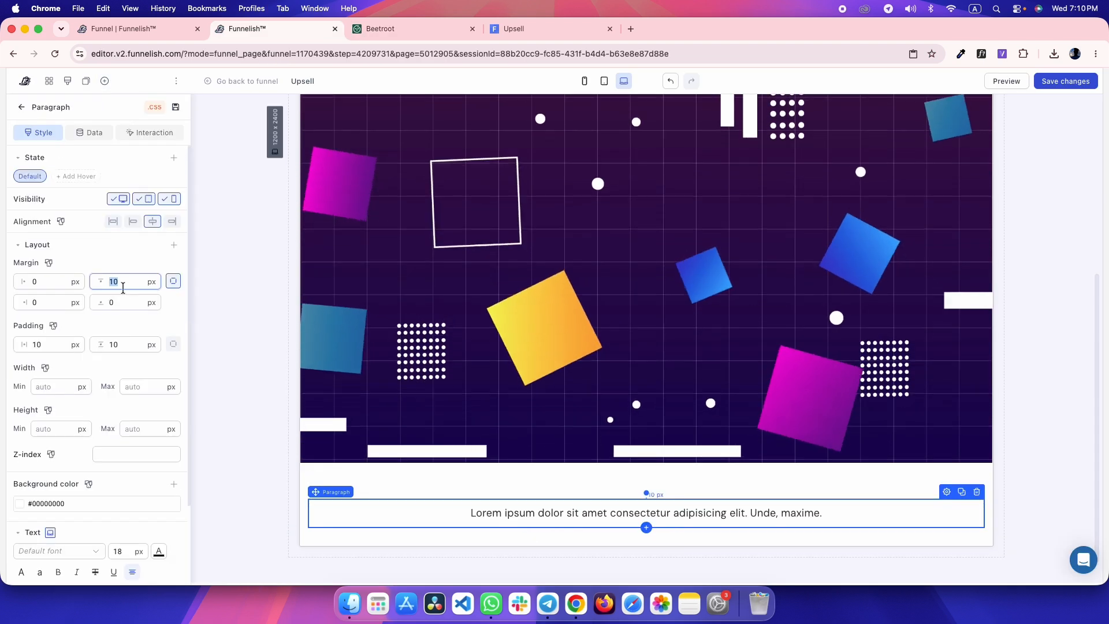
- Set all margins and padding of the new paragraph below the video to 0 px
{"action": "type", "text": "0"}
{"action": "double_click", "coordinate": [123, 323]}
{"action": "type", "text": "0"}
{"action": "double_click", "coordinate": [57, 326]}
{"action": "type", "text": "0"}
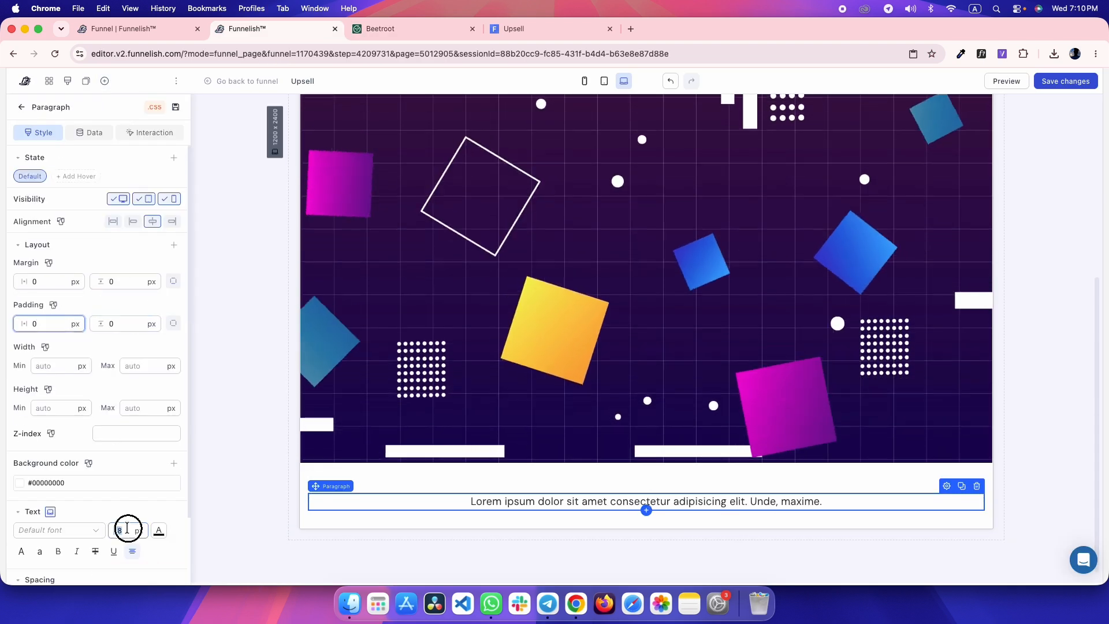
- Format the paragraph as bold 32 px Jost and replace its text with "Choose Your Discounted Package"
{"action": "type", "text": "32"}
{"action": "left_click", "coordinate": [57, 551]}
{"action": "left_click", "coordinate": [43, 530]}
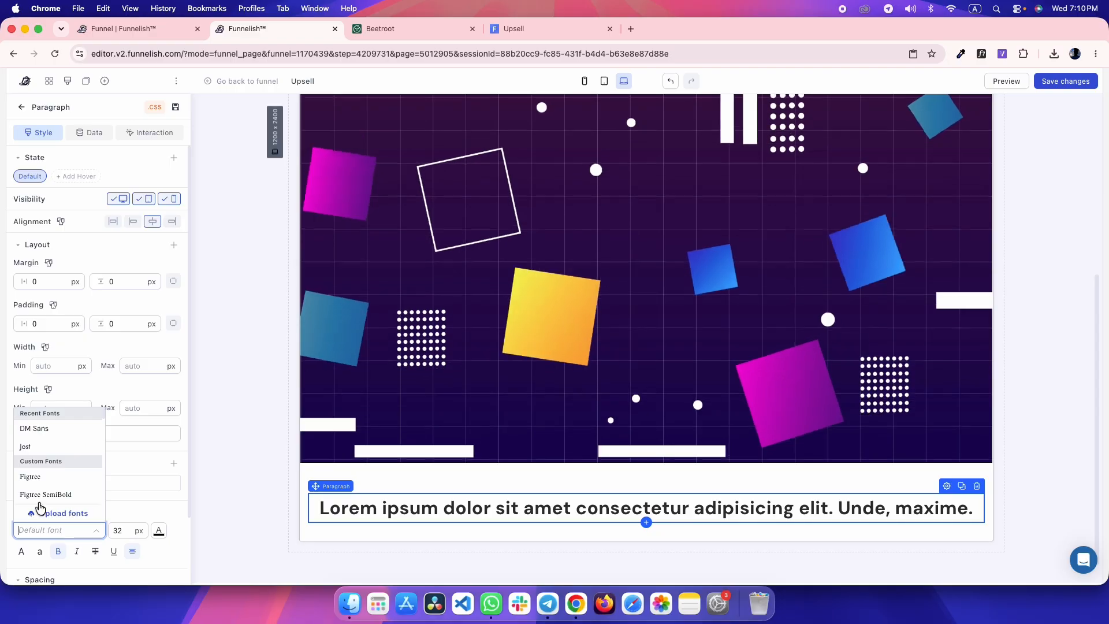
{"action": "left_click", "coordinate": [41, 447]}
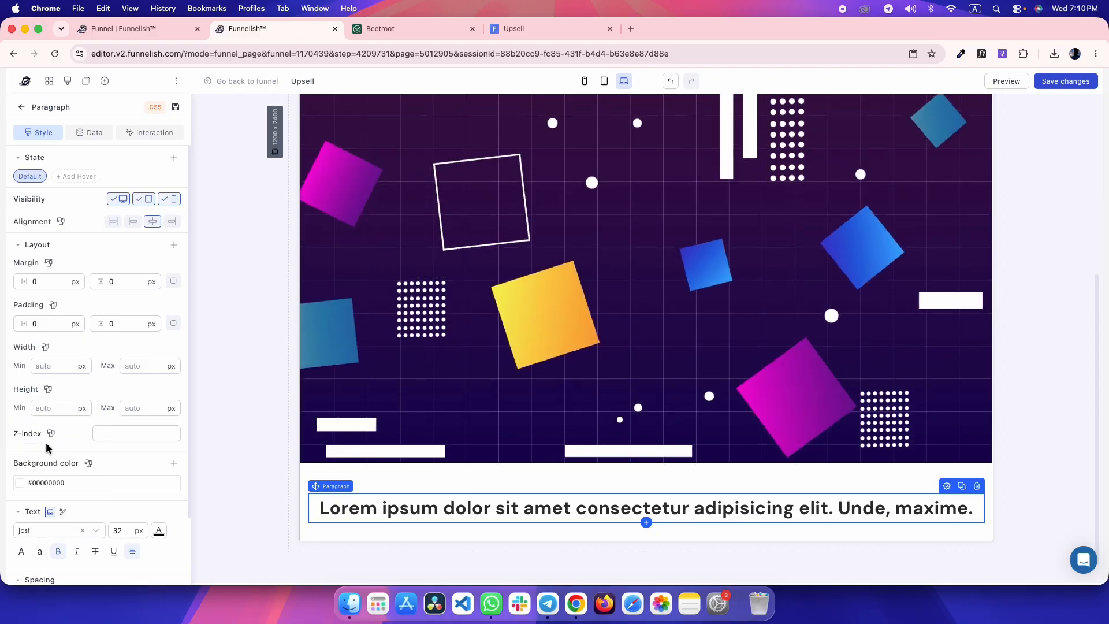
{"action": "triple_click", "coordinate": [405, 508]}
{"action": "type", "text": "Choose Your Discounted Package"}
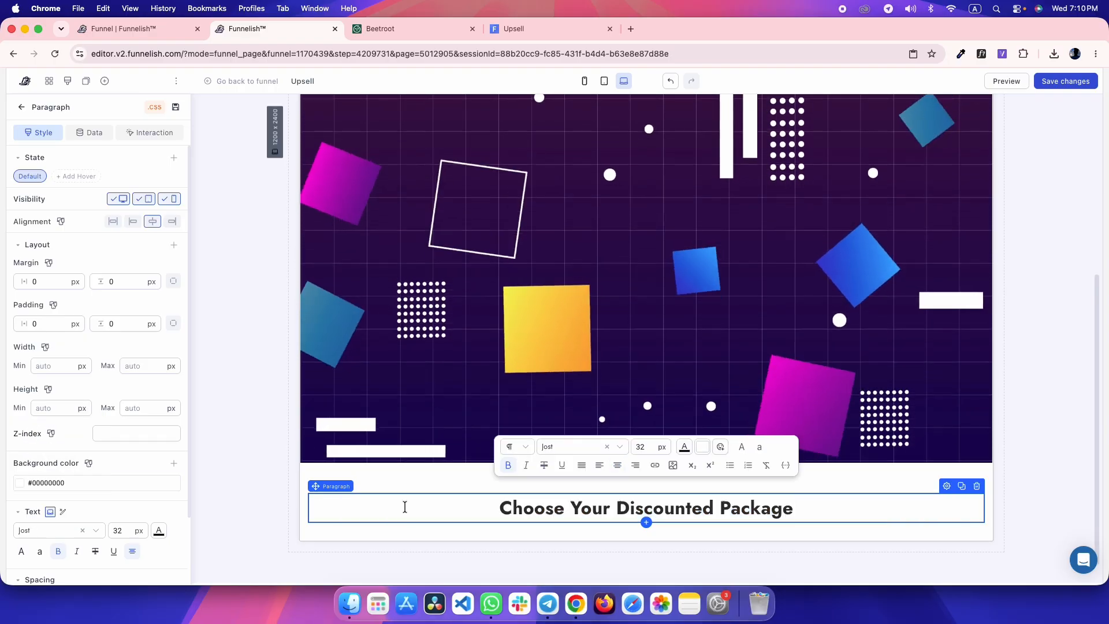
- Copy the text color #17222e from the matching heading on the Beetroot reference page and apply it to the paragraph
{"action": "key", "text": "ctrl+Tab"}
{"action": "key", "text": "super+shift+c"}
{"action": "left_click", "coordinate": [470, 162]}
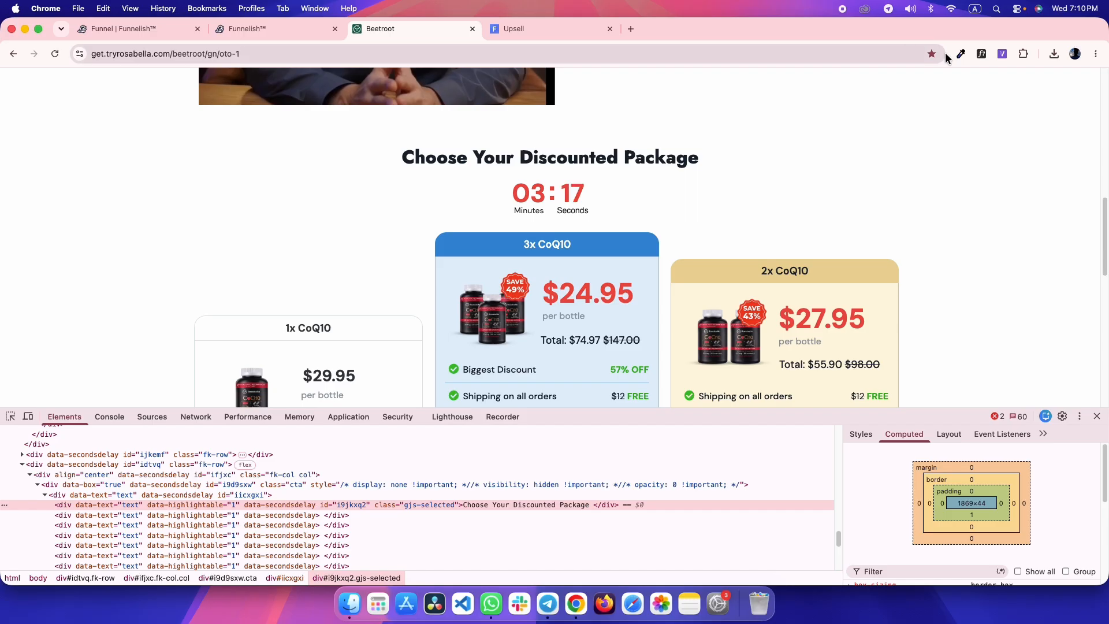
{"action": "left_click", "coordinate": [612, 156]}
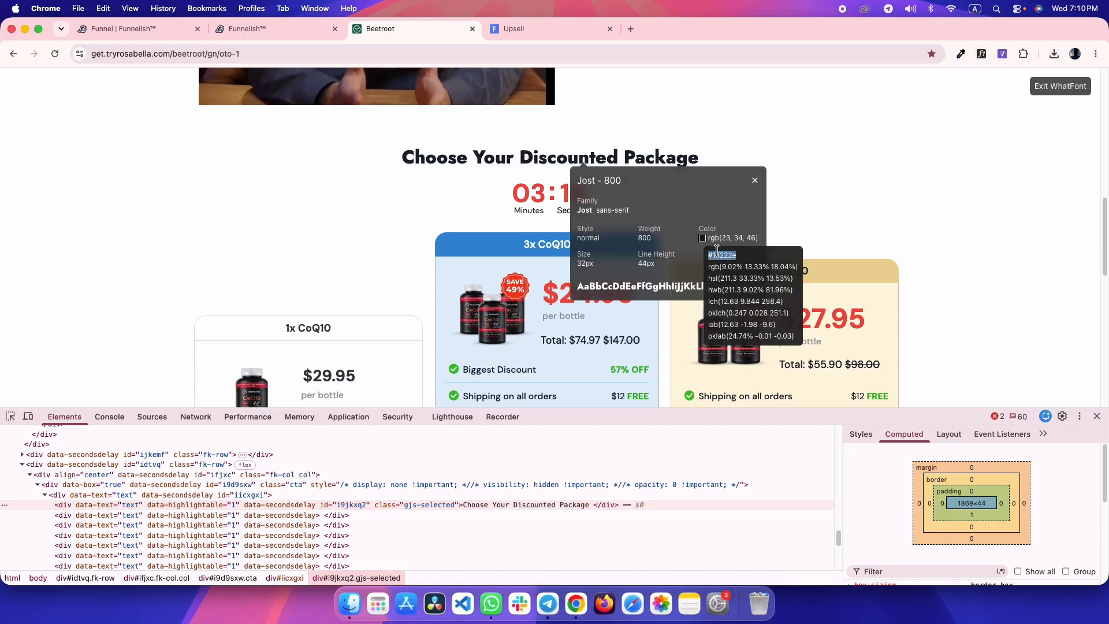
{"action": "key", "text": "ctrl+shift+Tab"}
{"action": "left_click", "coordinate": [159, 530]}
{"action": "double_click", "coordinate": [146, 434]}
{"action": "key", "text": "super+v"}
- Set the heading paragraph's line spacing to 1.4
{"action": "scroll", "coordinate": [176, 544], "scroll_direction": "down", "scroll_amount": 3}
{"action": "double_click", "coordinate": [148, 441]}
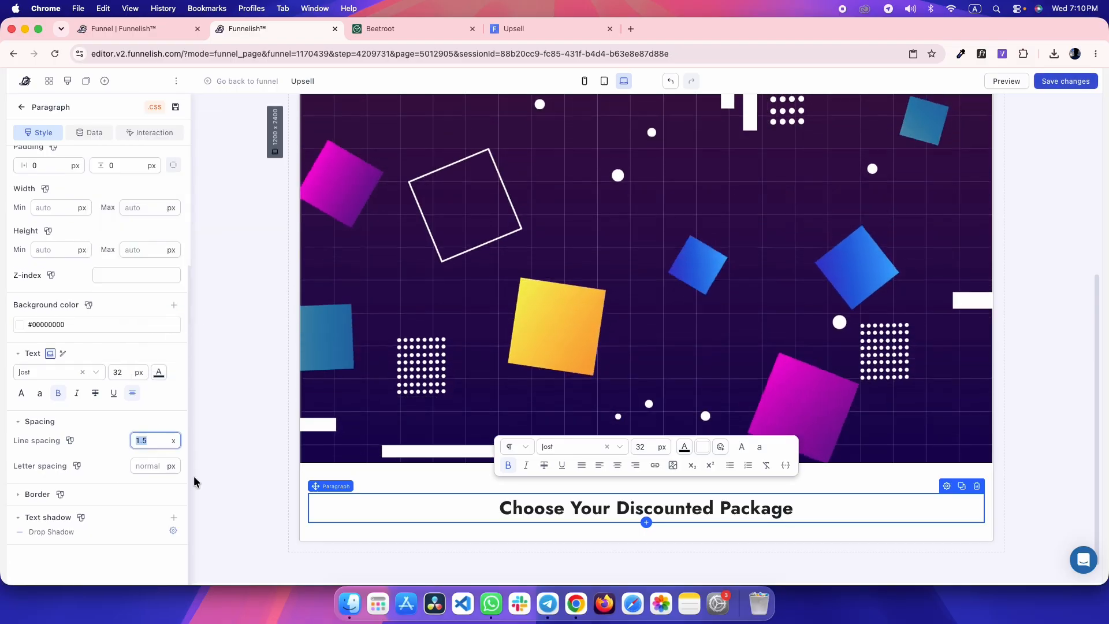
{"action": "type", "text": "1.4"}
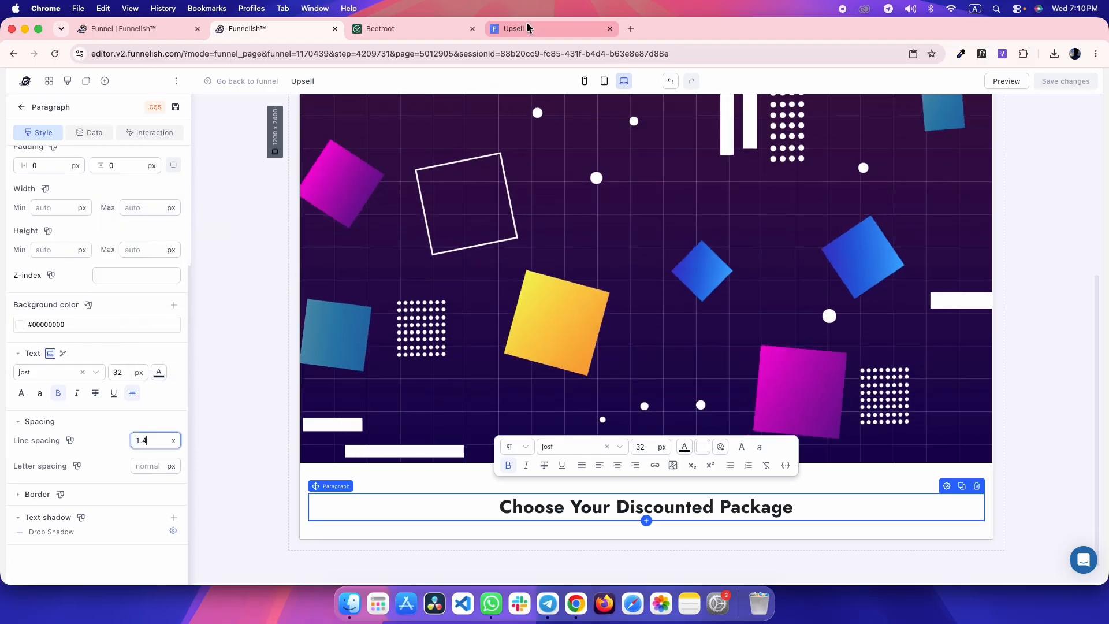
- Compare the font properties of the "Choose Your Discounted Package" heading in the Upsell preview with those on the Beetroot page
{"action": "left_click", "coordinate": [526, 26]}
{"action": "scroll", "coordinate": [984, 116], "scroll_direction": "down", "scroll_amount": 2}
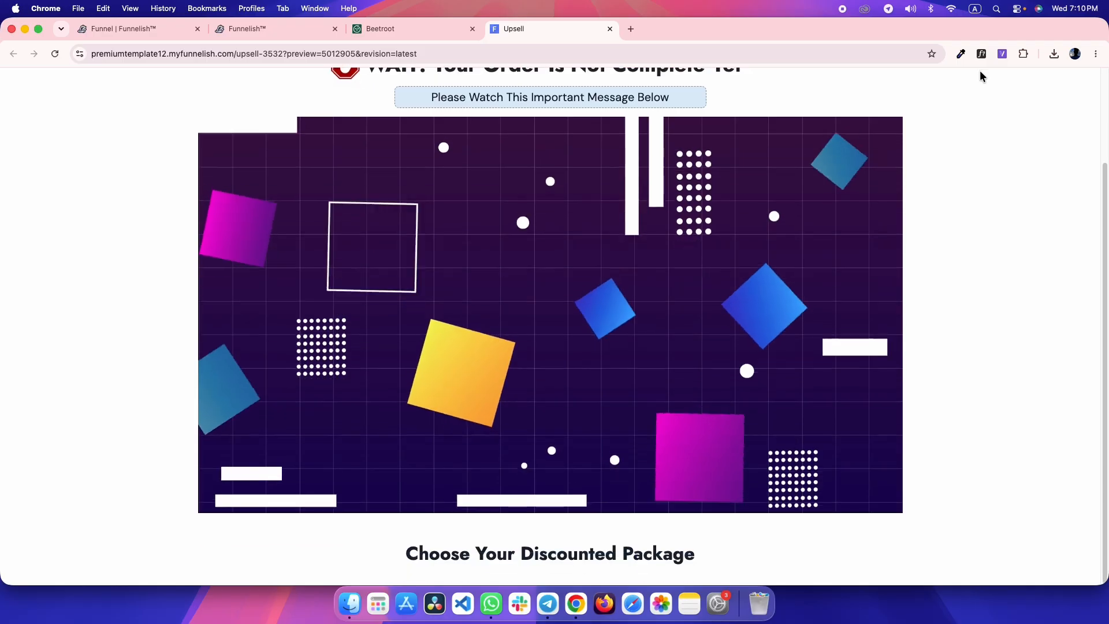
{"action": "left_click", "coordinate": [981, 54]}
{"action": "left_click", "coordinate": [540, 553]}
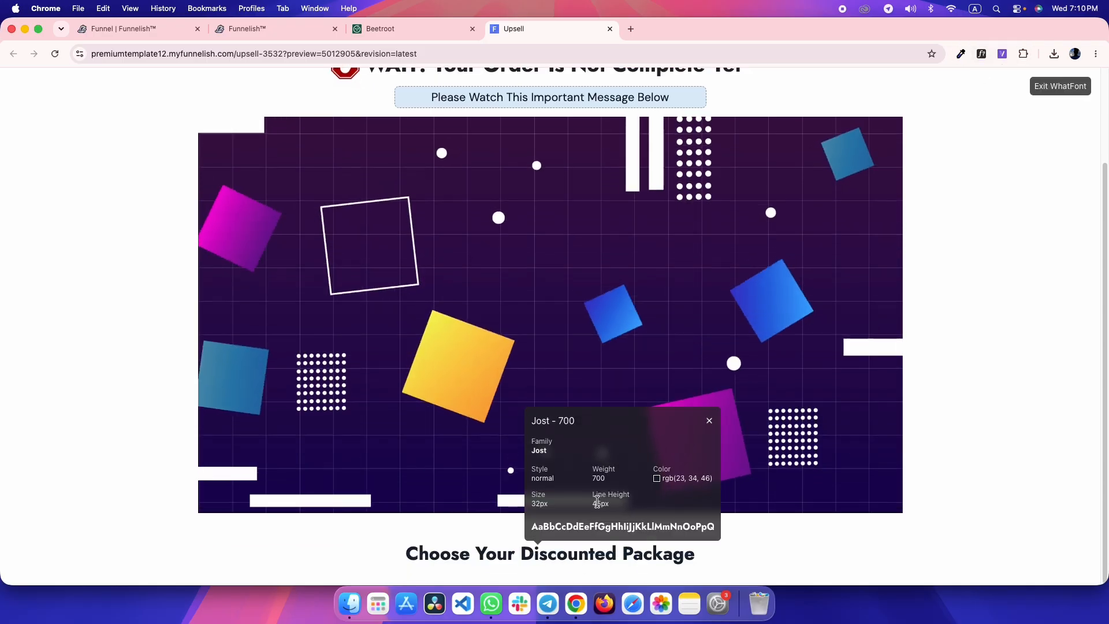
{"action": "left_click", "coordinate": [406, 29]}
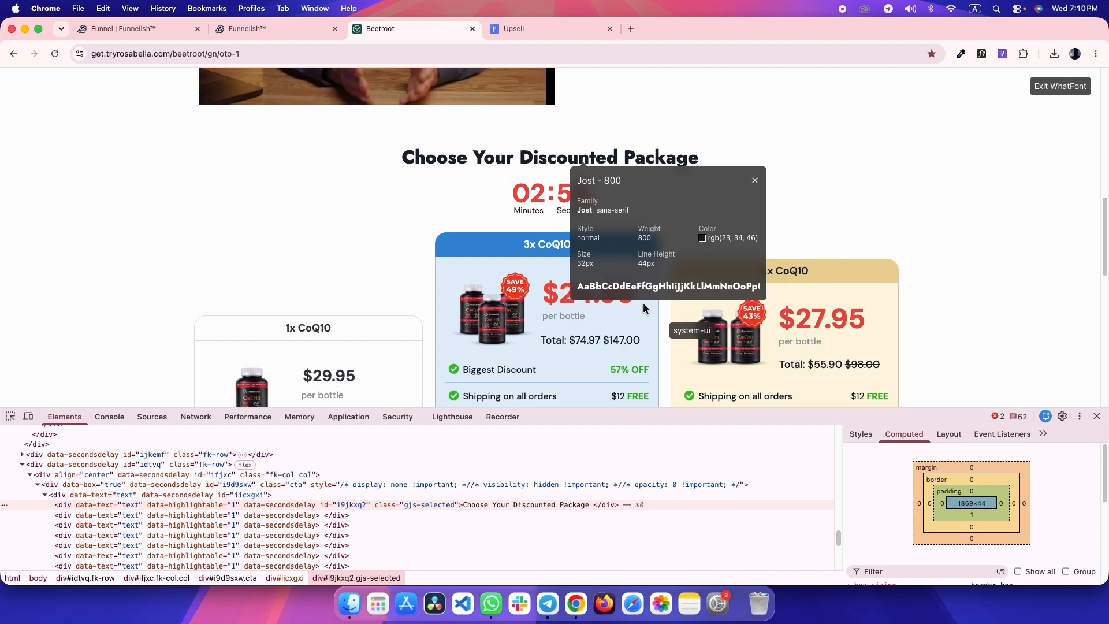
{"action": "left_click", "coordinate": [1057, 93]}
{"action": "key", "text": "ctrl+Tab"}
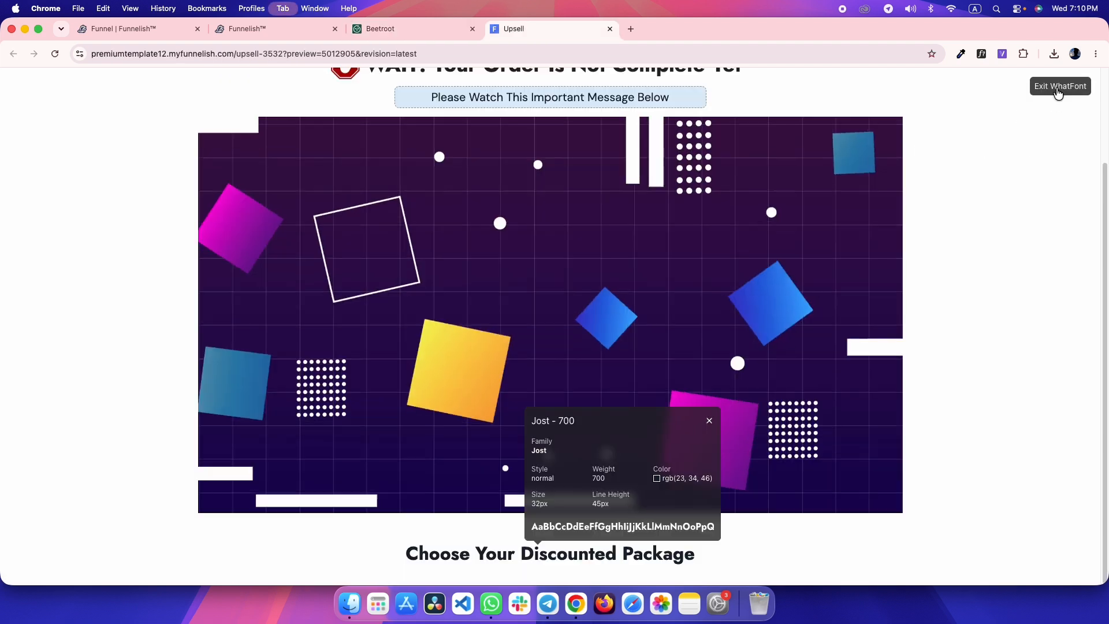
{"action": "left_click", "coordinate": [1057, 93]}
{"action": "key", "text": "ctrl+shift+Tab"}
- Inspect the HTML structure of the countdown timer under the heading on the Beetroot page
{"action": "left_click", "coordinate": [8, 415]}
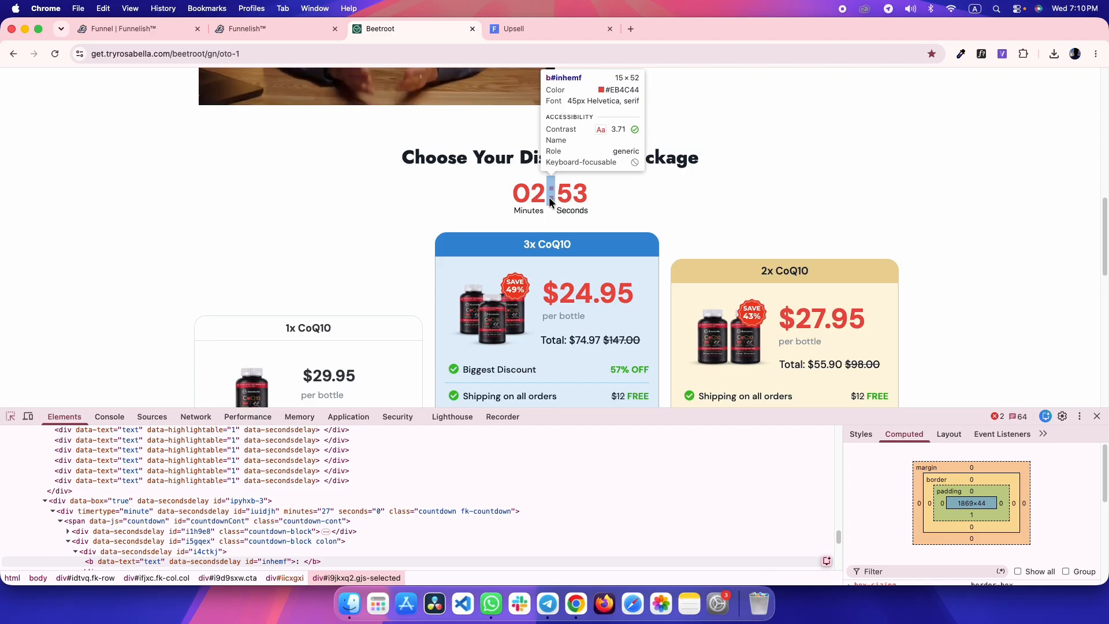
{"action": "left_click", "coordinate": [552, 202]}
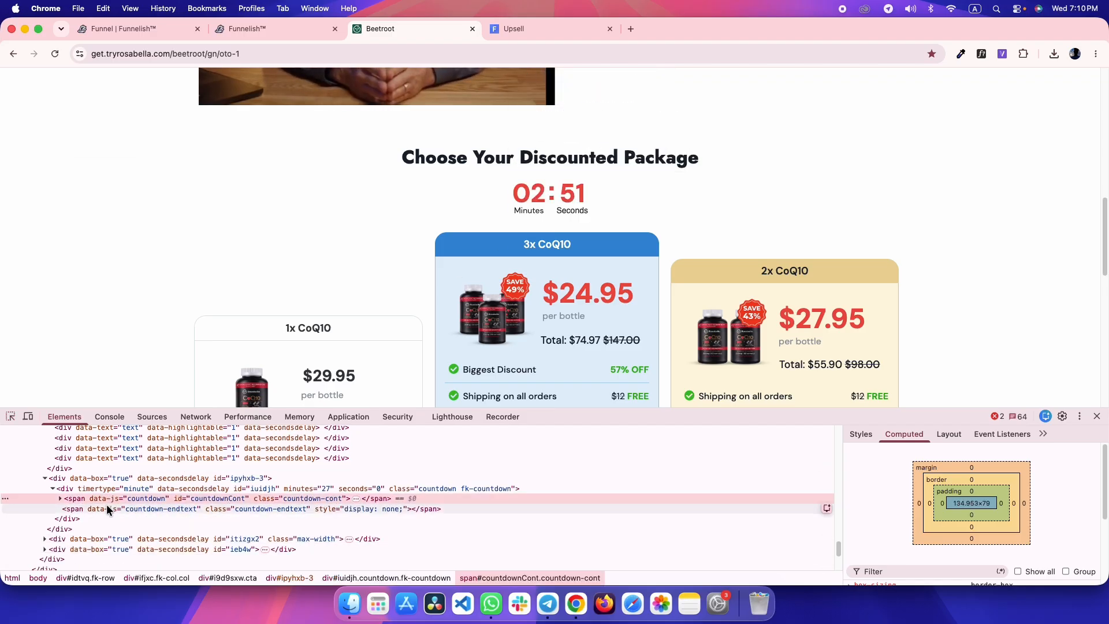
{"action": "left_click", "coordinate": [99, 489]}
{"action": "left_click", "coordinate": [101, 477]}
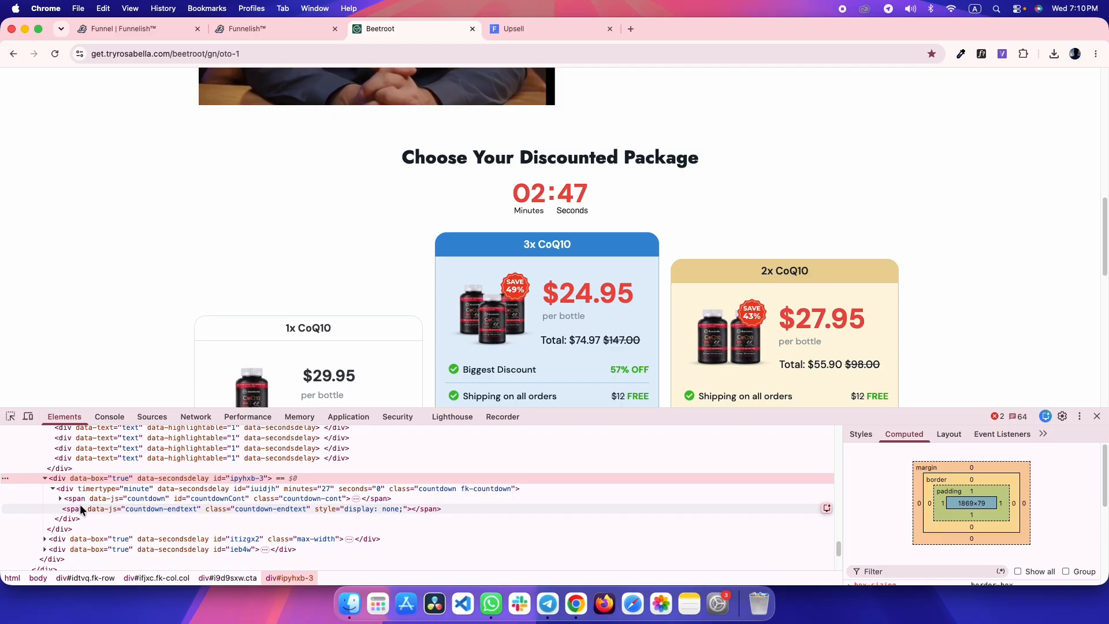
{"action": "left_click", "coordinate": [64, 497]}
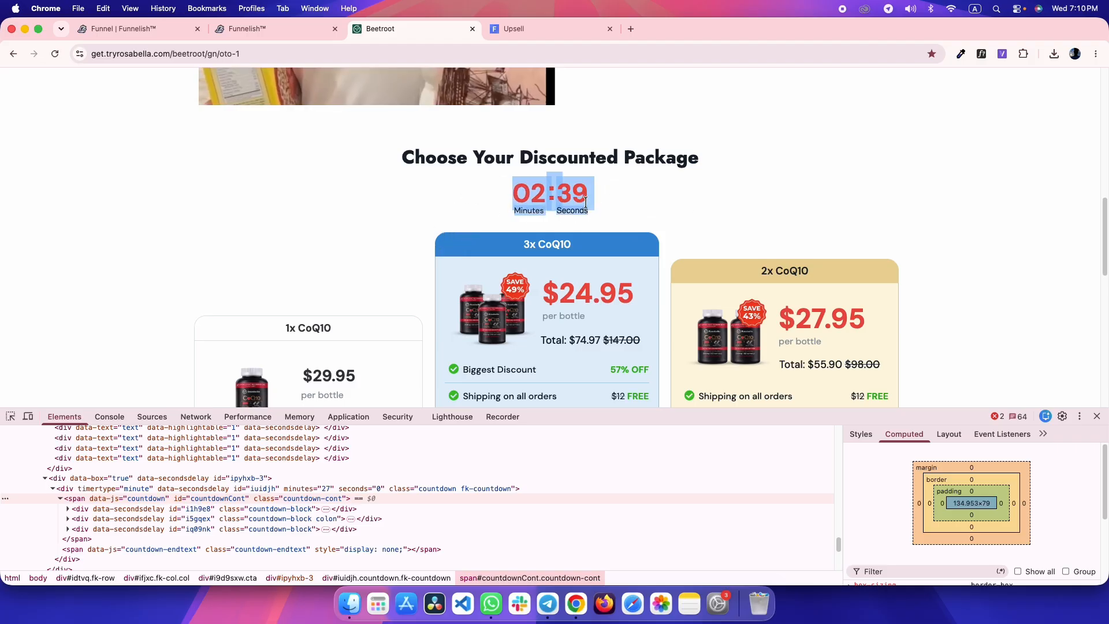
{"action": "mouse_move", "coordinate": [514, 201]}
{"action": "left_mouse_down"}
{"action": "mouse_move", "coordinate": [583, 199]}
{"action": "mouse_move", "coordinate": [504, 195]}
{"action": "left_mouse_up"}
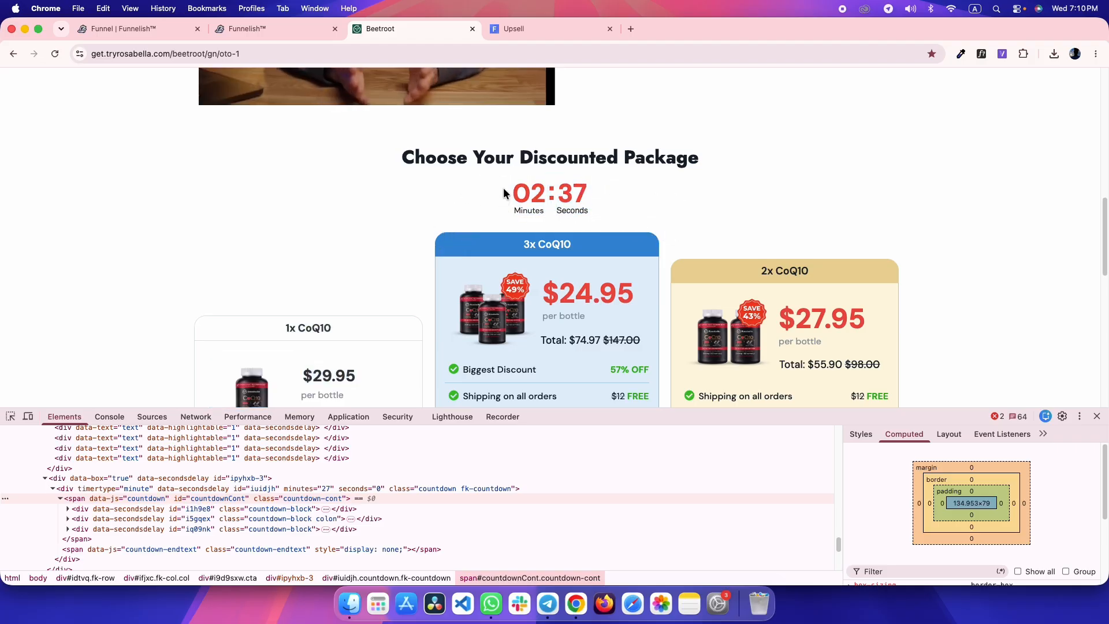
{"action": "left_click", "coordinate": [543, 202]}
- In the Funnelish editor, browse the ready-made compositions and insert the Cart "SALE ENDS SOON!" countdown container above the heading
{"action": "key", "text": "ctrl+shift+Tab"}
{"action": "scroll", "coordinate": [347, 381], "scroll_direction": "down", "scroll_amount": 1}
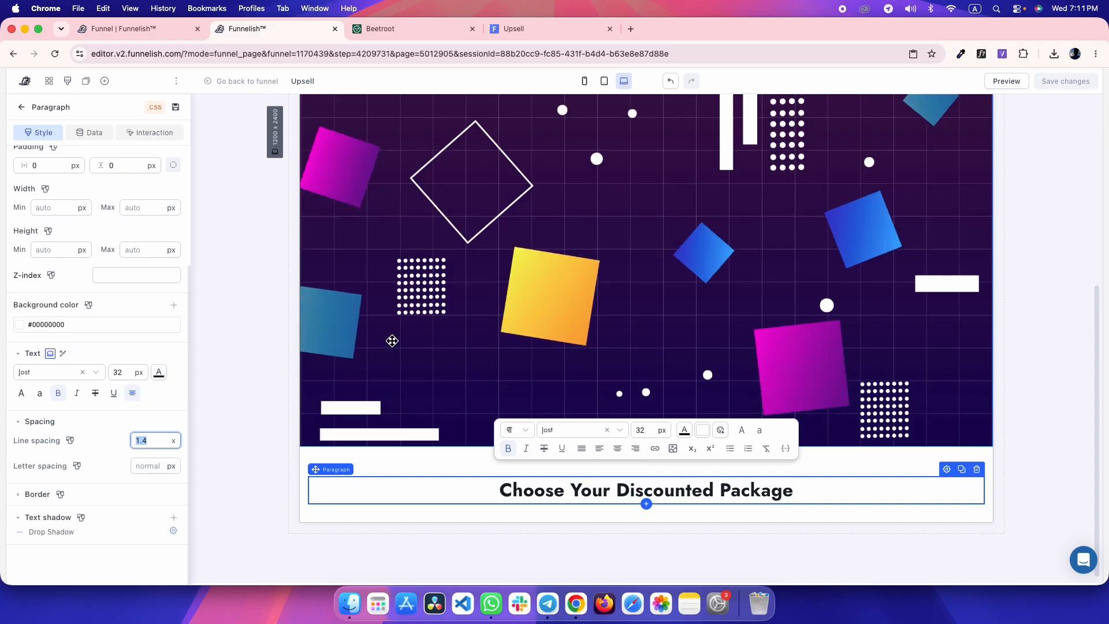
{"action": "left_click", "coordinate": [106, 81]}
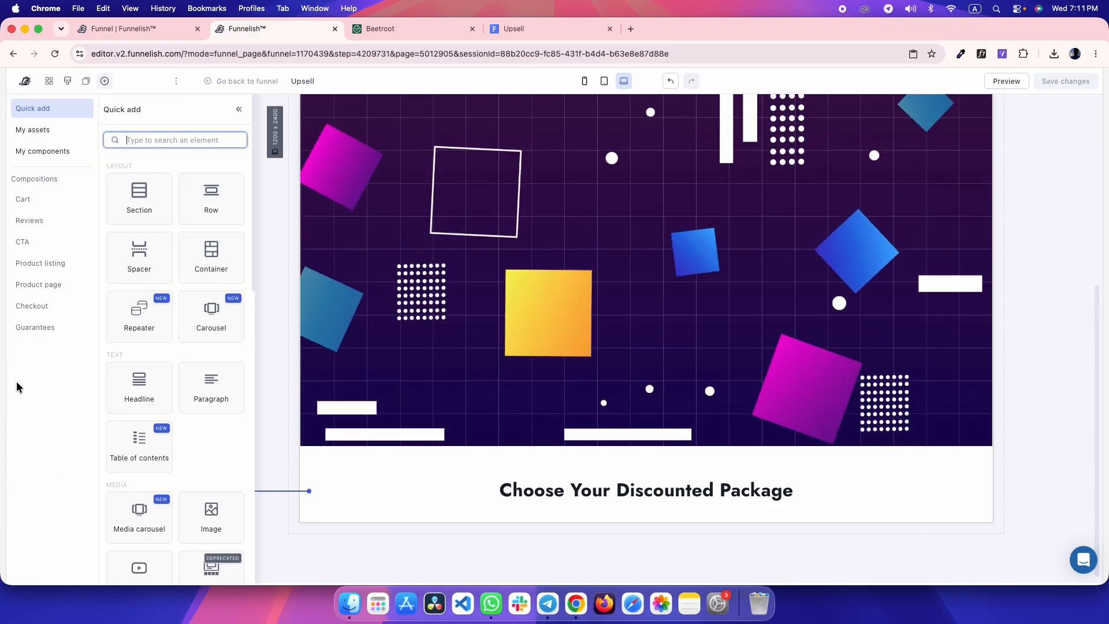
{"action": "left_click", "coordinate": [29, 307]}
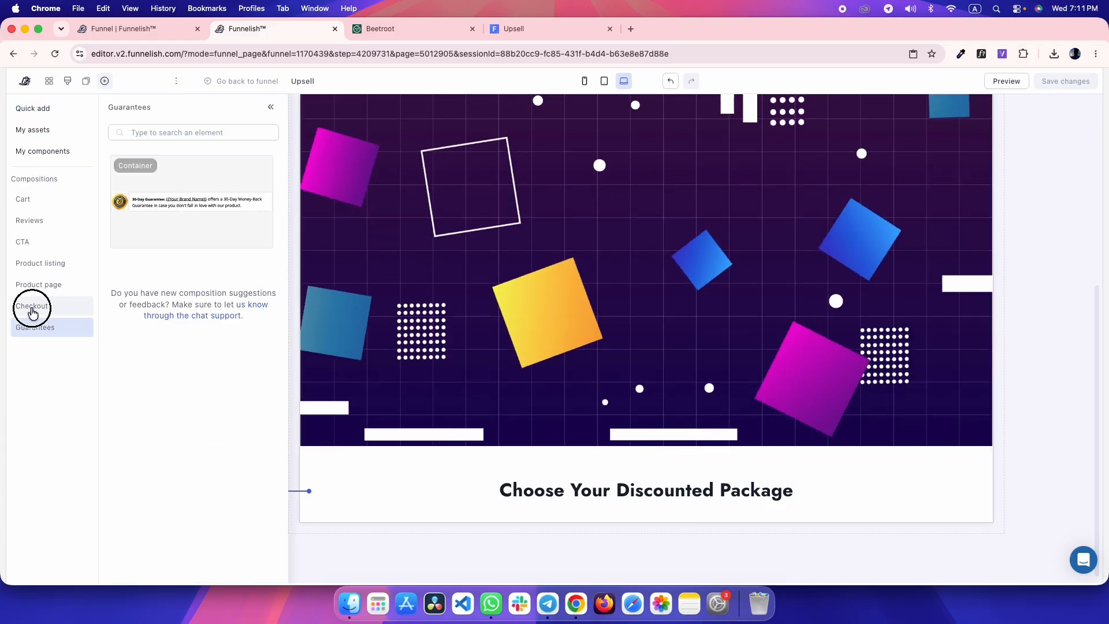
{"action": "left_click", "coordinate": [38, 286]}
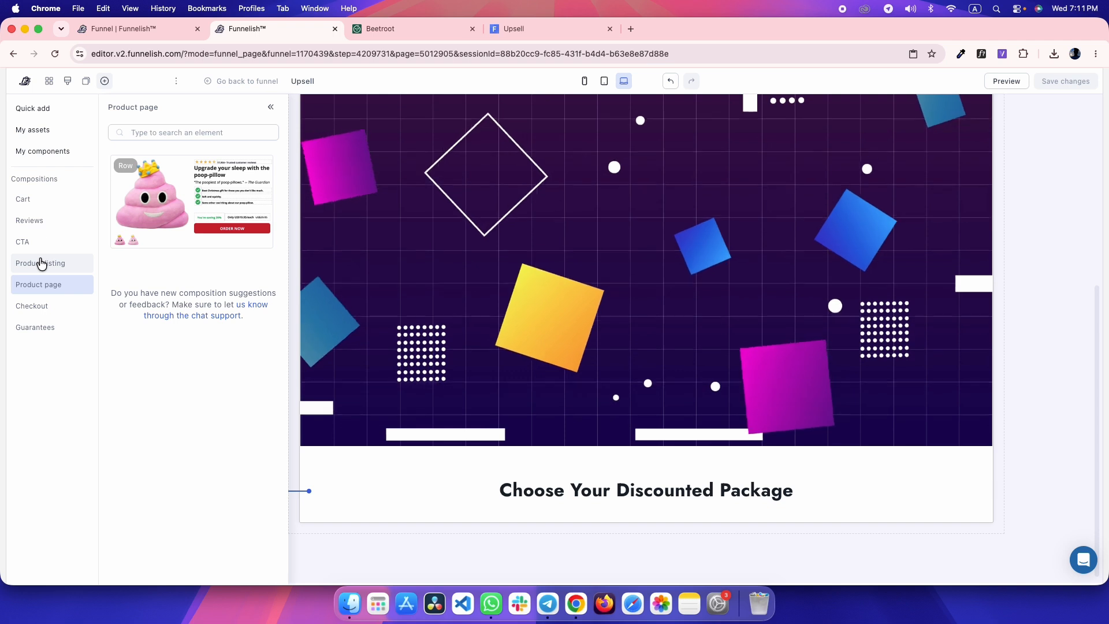
{"action": "left_click", "coordinate": [40, 263]}
{"action": "left_click", "coordinate": [40, 243]}
{"action": "left_click", "coordinate": [40, 222]}
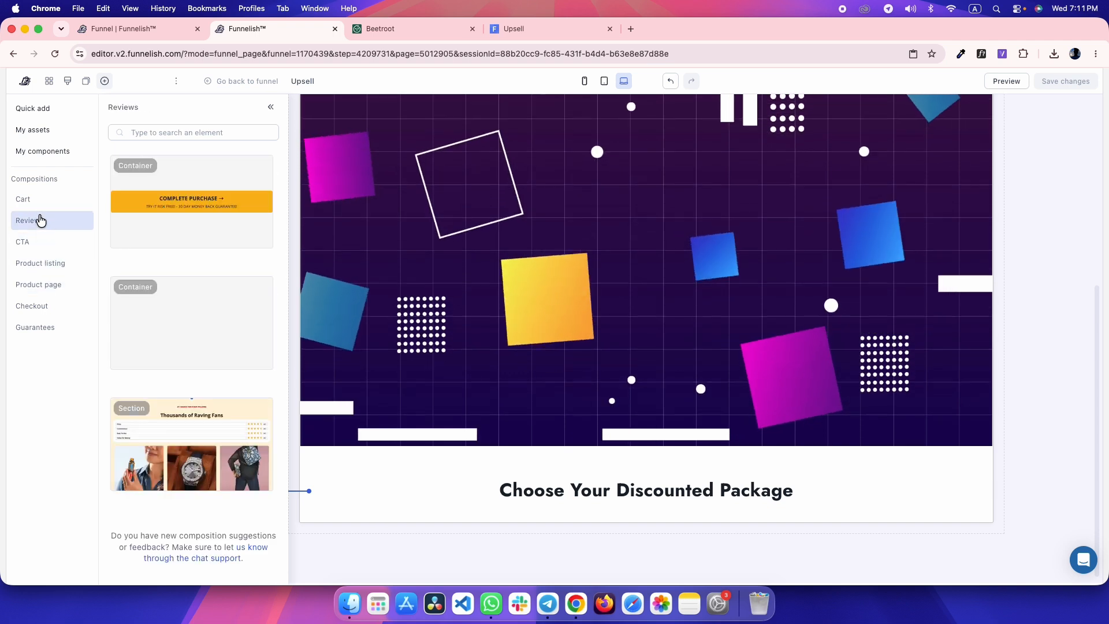
{"action": "left_click", "coordinate": [38, 202]}
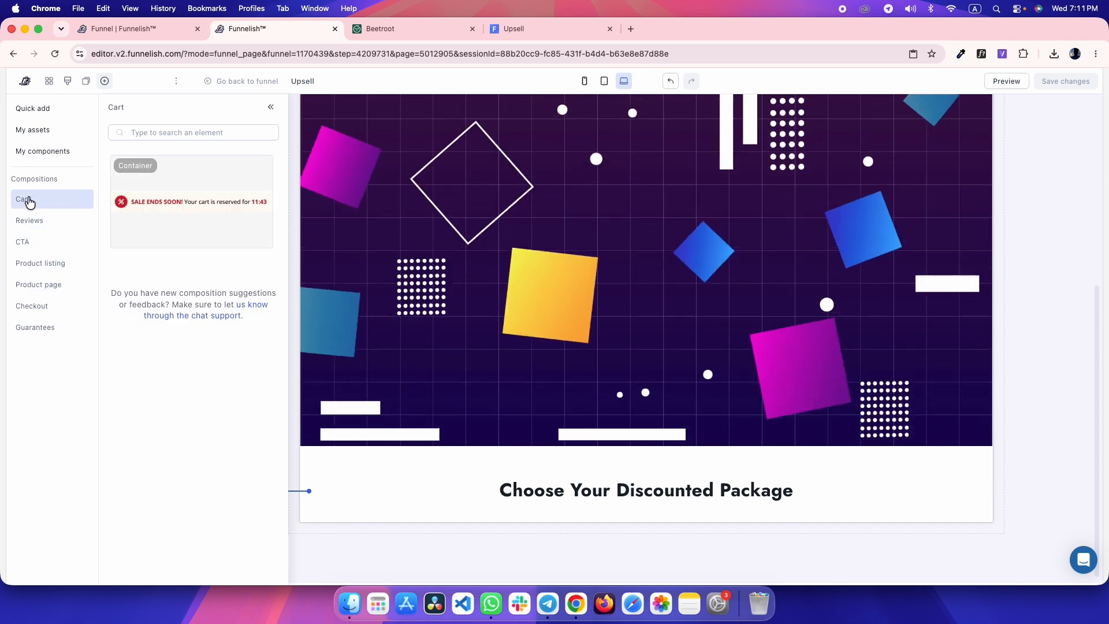
{"action": "left_click_drag", "start_coordinate": [168, 204], "coordinate": [611, 490]}
- View the custom HTML code of the inserted countdown block
{"action": "left_click", "coordinate": [344, 454]}
{"action": "left_click", "coordinate": [69, 325]}
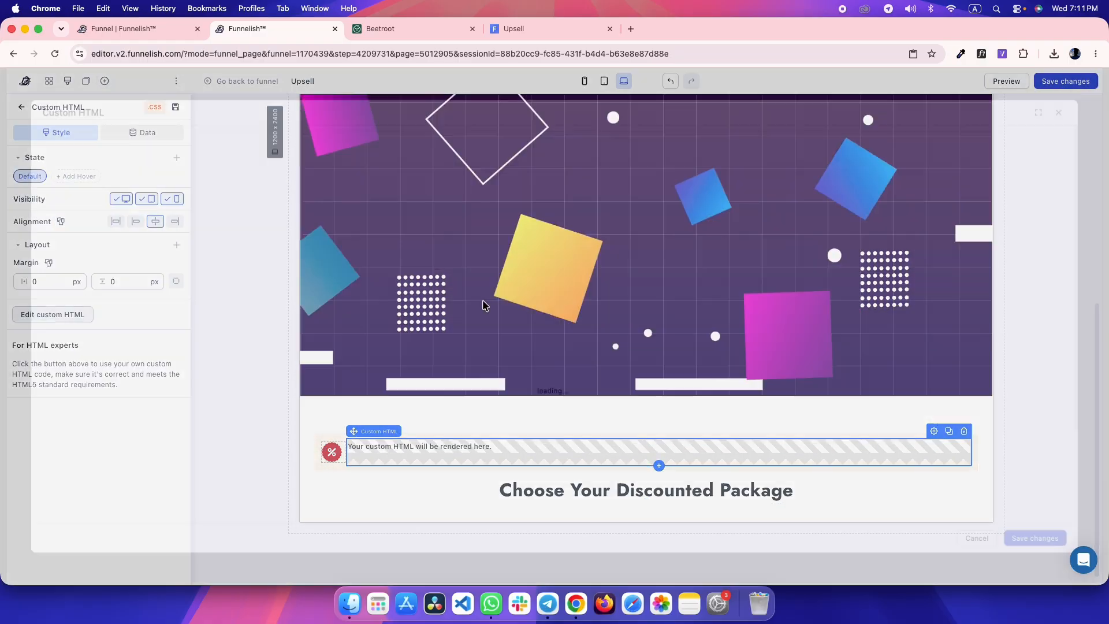
{"action": "left_click", "coordinate": [1075, 110]}
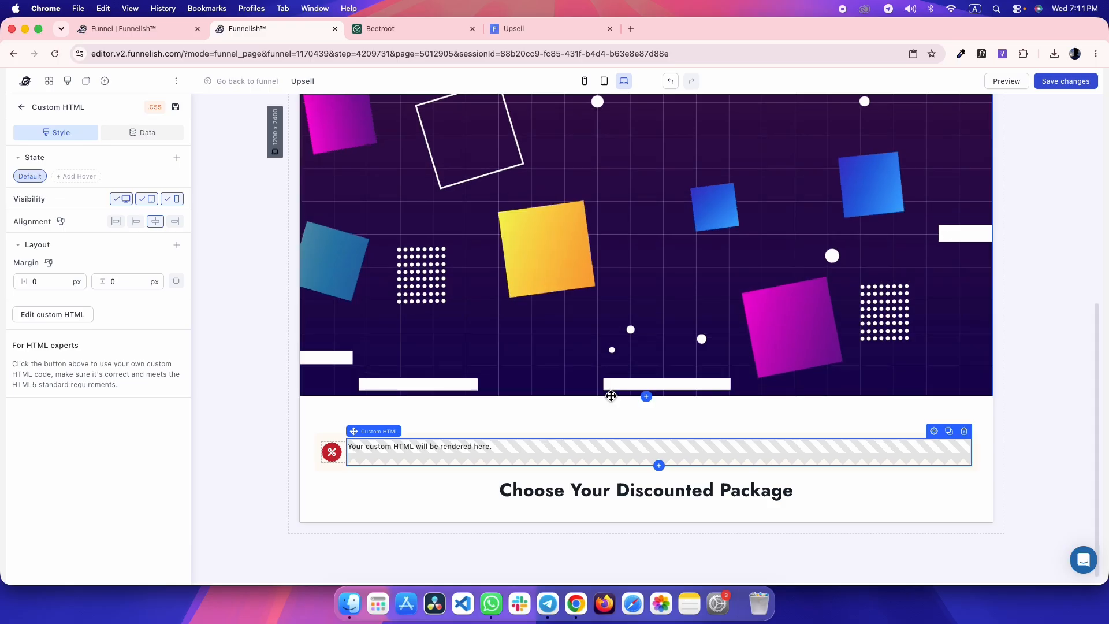
- Move the Custom HTML block out of the Cart container to below the heading and delete the leftover container
{"action": "left_click_drag", "start_coordinate": [428, 454], "coordinate": [513, 512]}
{"action": "left_click", "coordinate": [331, 434]}
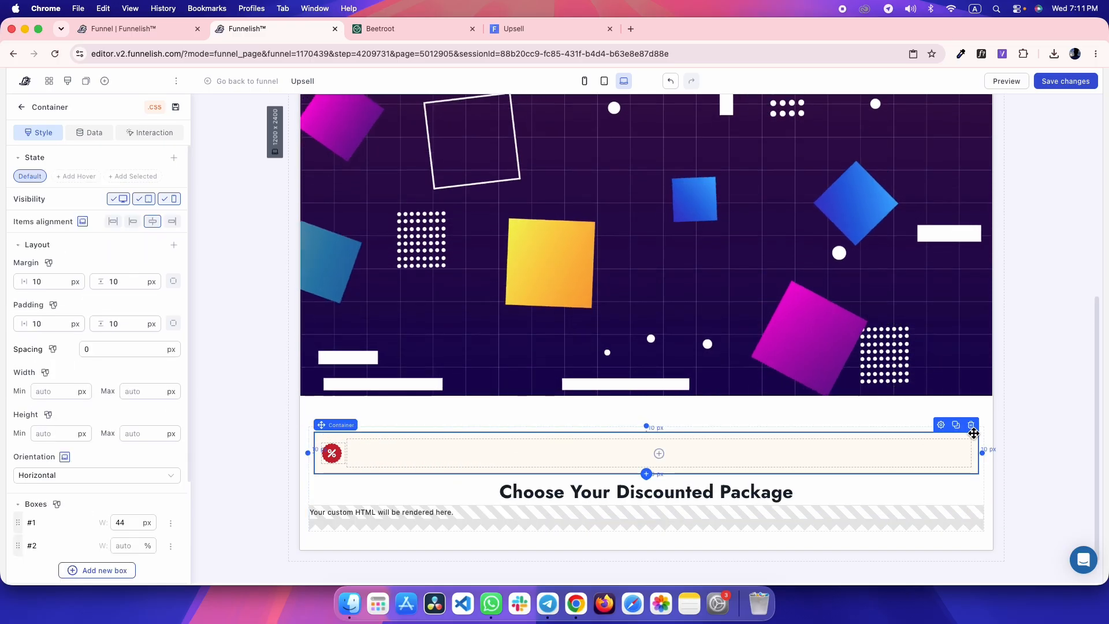
{"action": "left_click", "coordinate": [971, 425]}
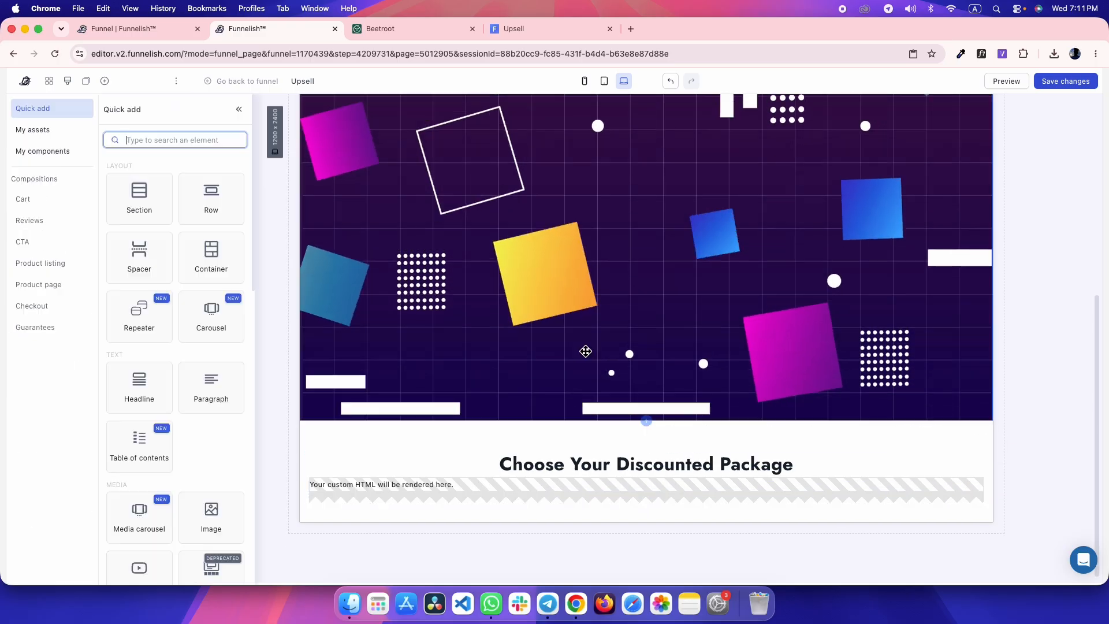
- Check how the relocated countdown renders below the heading in the Upsell preview
{"action": "left_click", "coordinate": [527, 30]}
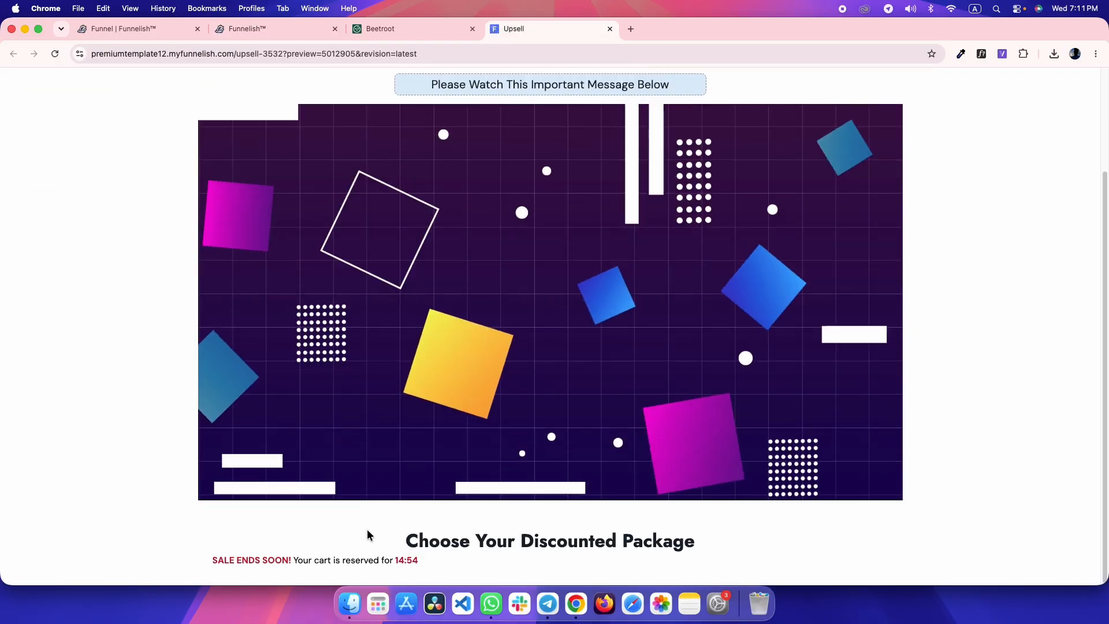
{"action": "key", "text": "ctrl+shift+Tab"}
{"action": "key", "text": "ctrl+shift+Tab"}
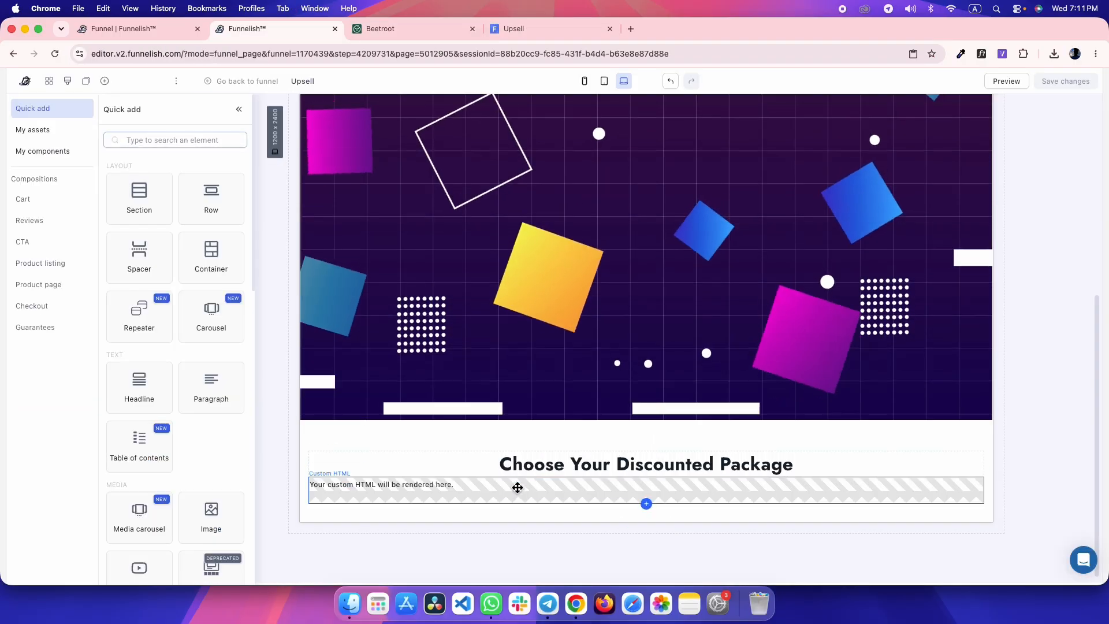
- Delete the opening div and the "SALE ENDS SOON! Your cart is reserved for" markup from the block's custom HTML
{"action": "left_click", "coordinate": [518, 487]}
{"action": "left_click", "coordinate": [38, 316]}
{"action": "left_click_drag", "start_coordinate": [87, 238], "coordinate": [351, 523]}
{"action": "left_click", "coordinate": [282, 303]}
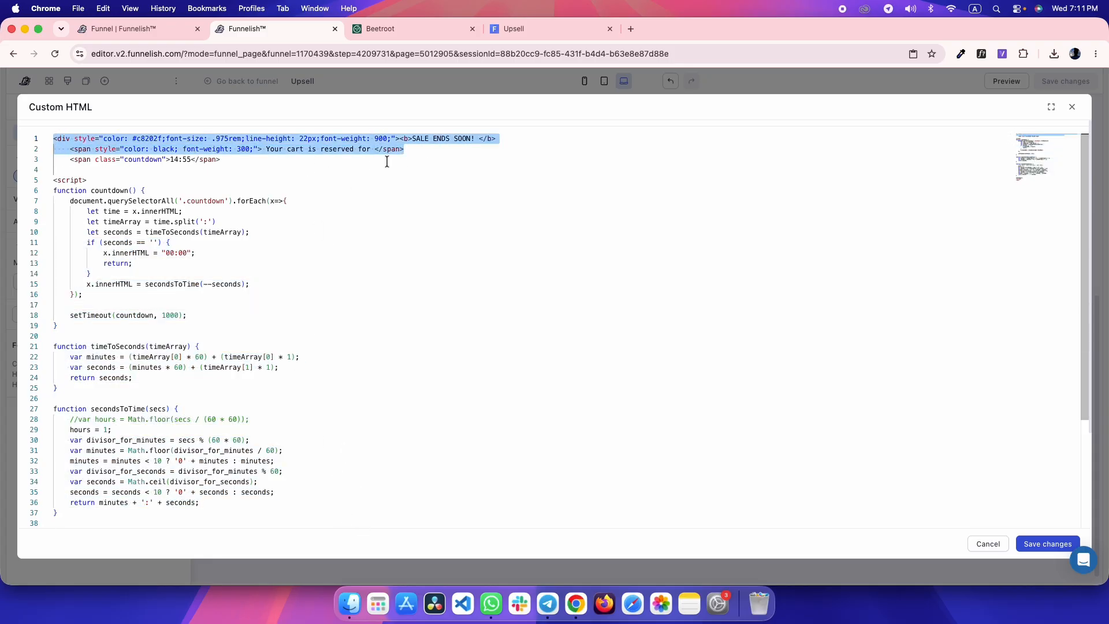
{"action": "key", "text": "BackSpace"}
{"action": "key", "text": "Delete"}
- Reformat the remaining countdown code and save the custom HTML
{"action": "scroll", "coordinate": [263, 324], "scroll_direction": "down", "scroll_amount": 10}
{"action": "scroll", "coordinate": [154, 363], "scroll_direction": "up", "scroll_amount": 5}
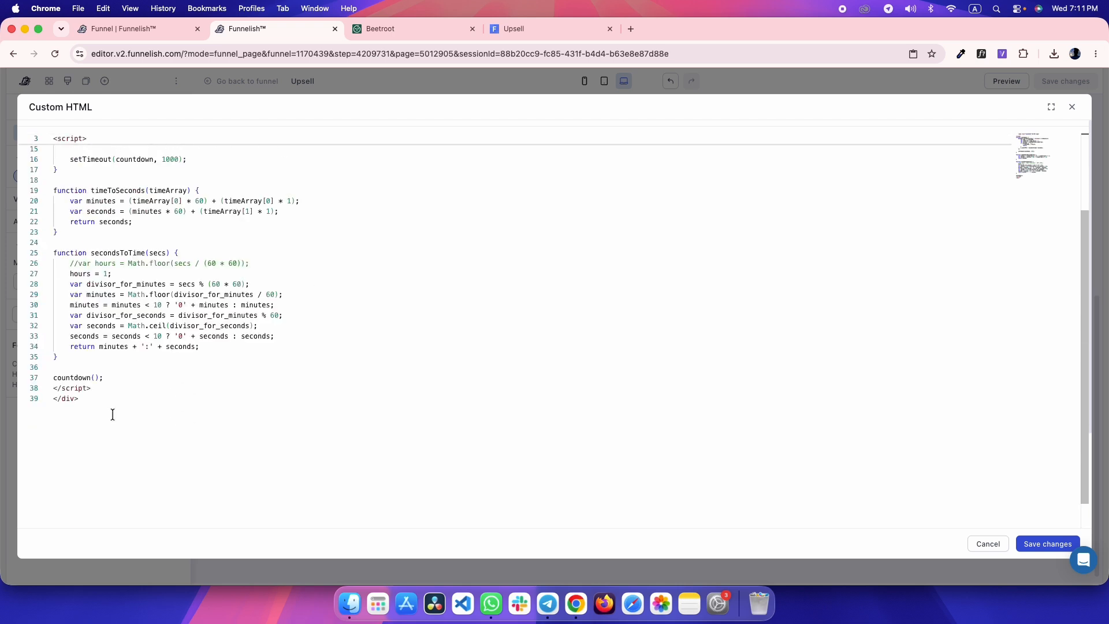
{"action": "key", "text": "super+a"}
{"action": "right_click", "coordinate": [317, 295]}
{"action": "left_click", "coordinate": [376, 356]}
{"action": "left_click", "coordinate": [404, 315]}
{"action": "scroll", "coordinate": [399, 346], "scroll_direction": "up", "scroll_amount": 5}
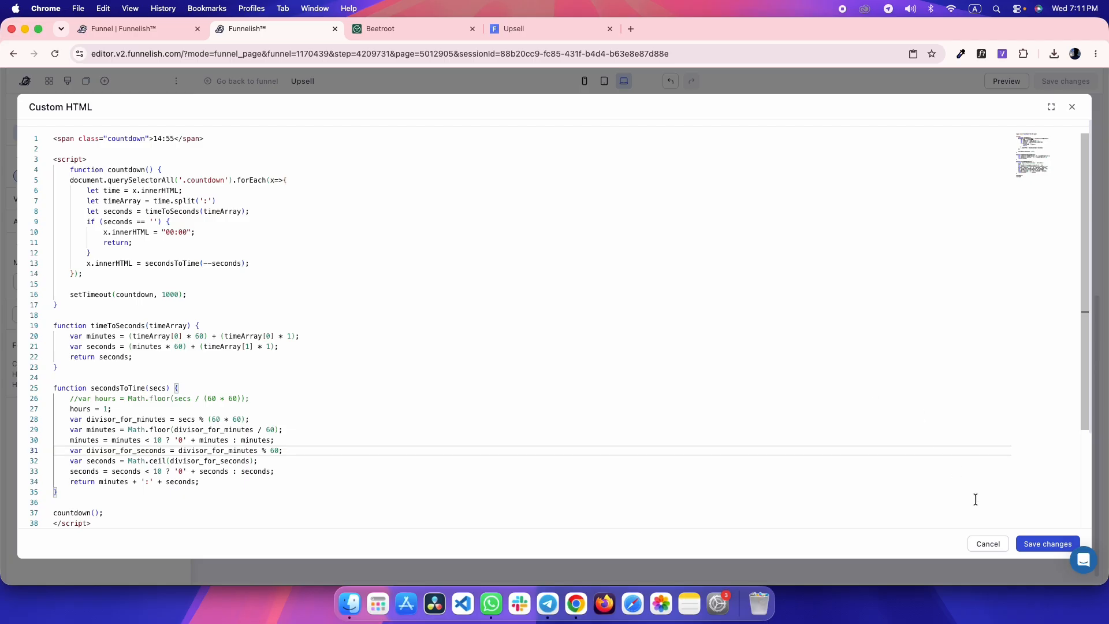
{"action": "left_click", "coordinate": [1030, 546]}
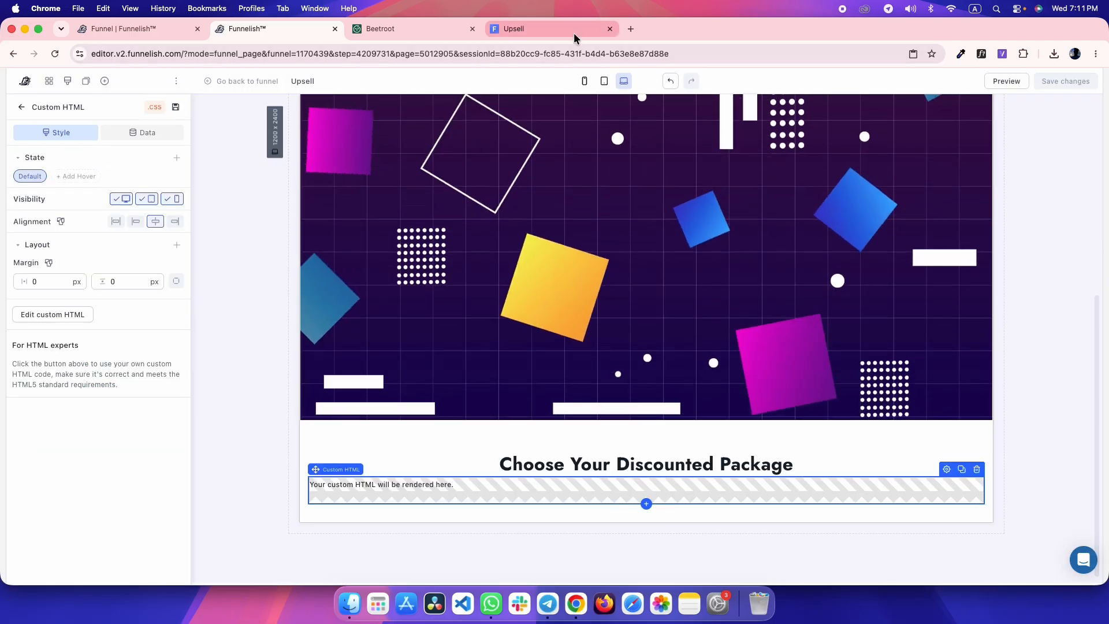
- Check the bare countdown in the Upsell preview against the timer on the Beetroot page
{"action": "left_click", "coordinate": [573, 32]}
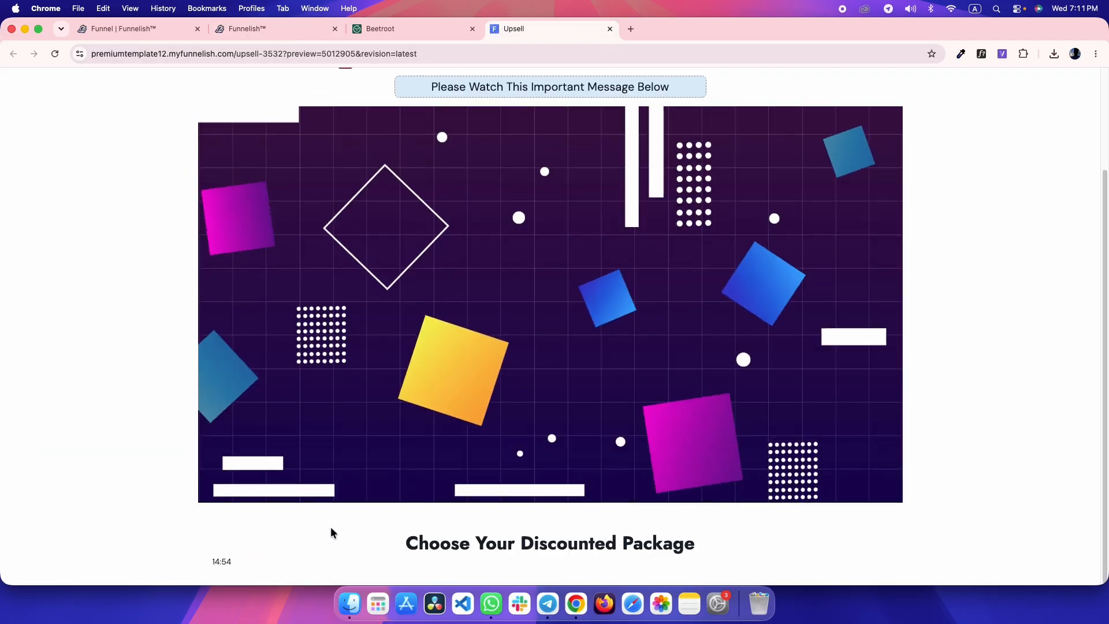
{"action": "left_click_drag", "start_coordinate": [235, 563], "coordinate": [192, 563]}
{"action": "key", "text": "ctrl+shift+Tab"}
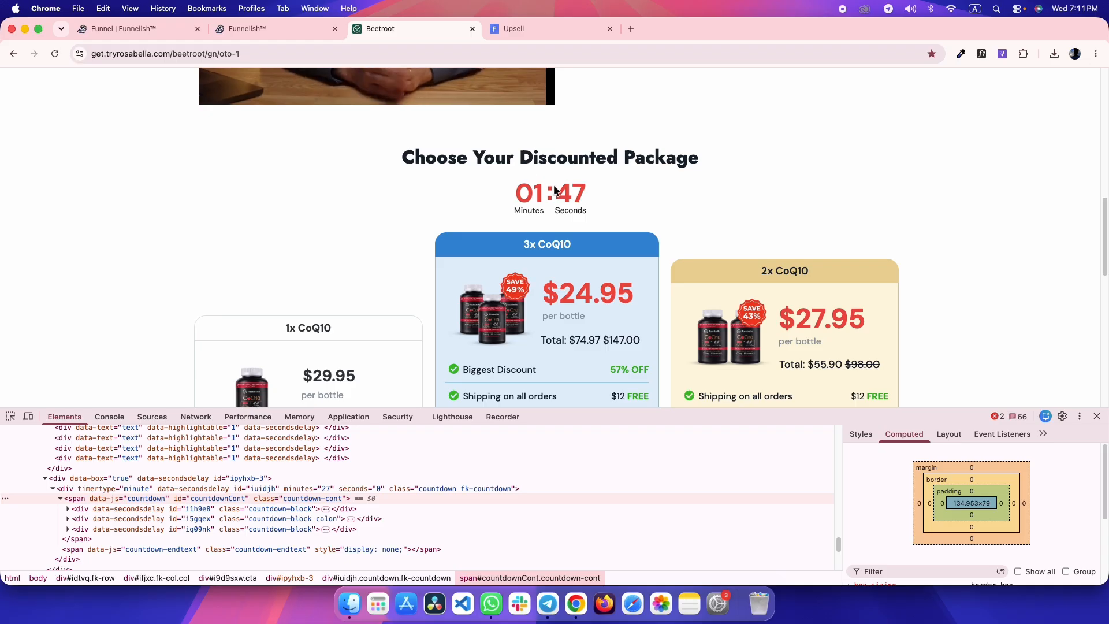
- Inspect the countdown element beneath the "Choose Your Discounted Package" heading on the Beetroot page
{"action": "left_click_drag", "start_coordinate": [512, 195], "coordinate": [596, 207]}
{"action": "left_click", "coordinate": [596, 206]}
{"action": "left_click", "coordinate": [10, 417]}
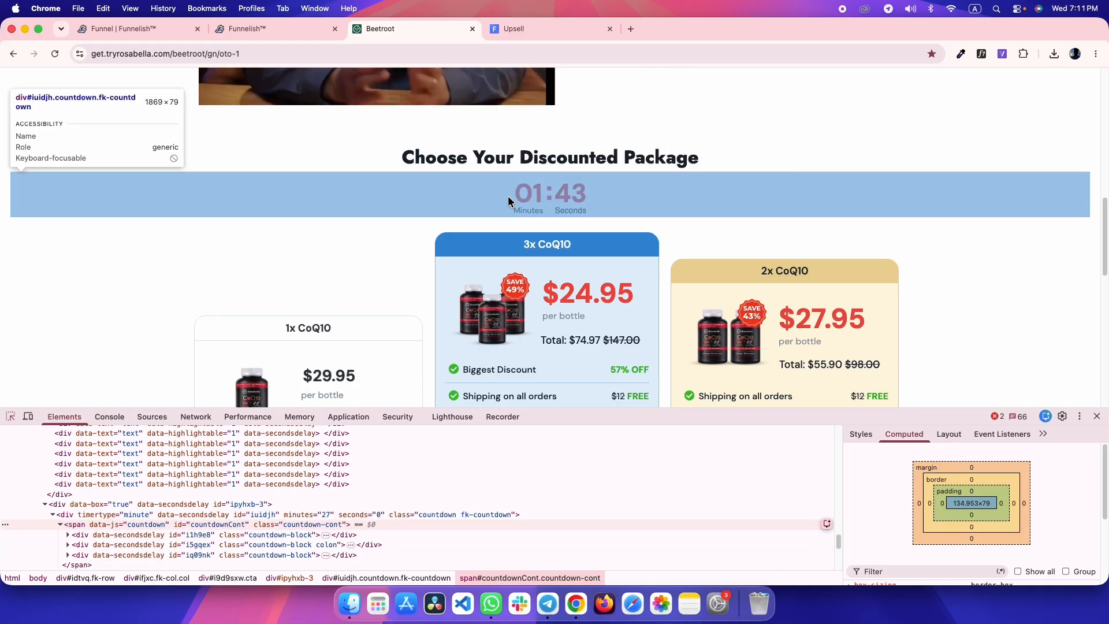
{"action": "left_click", "coordinate": [476, 200]}
{"action": "scroll", "coordinate": [290, 338], "scroll_direction": "down", "scroll_amount": 3}
{"action": "scroll", "coordinate": [421, 262], "scroll_direction": "up", "scroll_amount": 3}
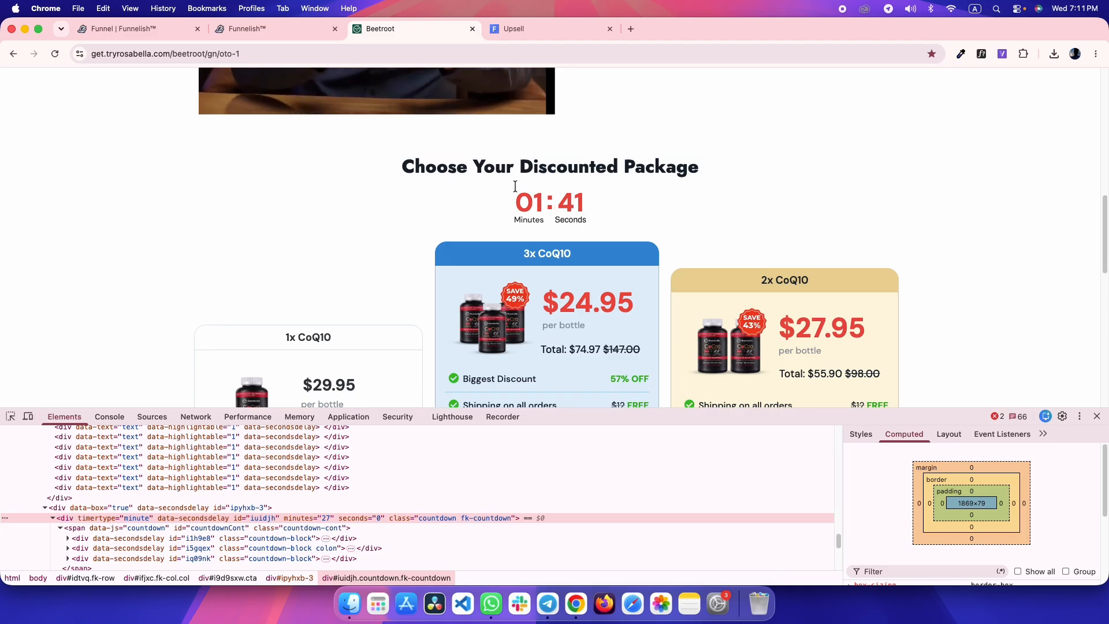
{"action": "left_click", "coordinate": [550, 206]}
{"action": "scroll", "coordinate": [411, 224], "scroll_direction": "down", "scroll_amount": 2}
- Compare the Upsell preview with the Beetroot page and delete the custom HTML countdown block below the heading in the editor
{"action": "key", "text": "ctrl+shift+Tab"}
{"action": "key", "text": "ctrl+Tab"}
{"action": "key", "text": "ctrl+Tab"}
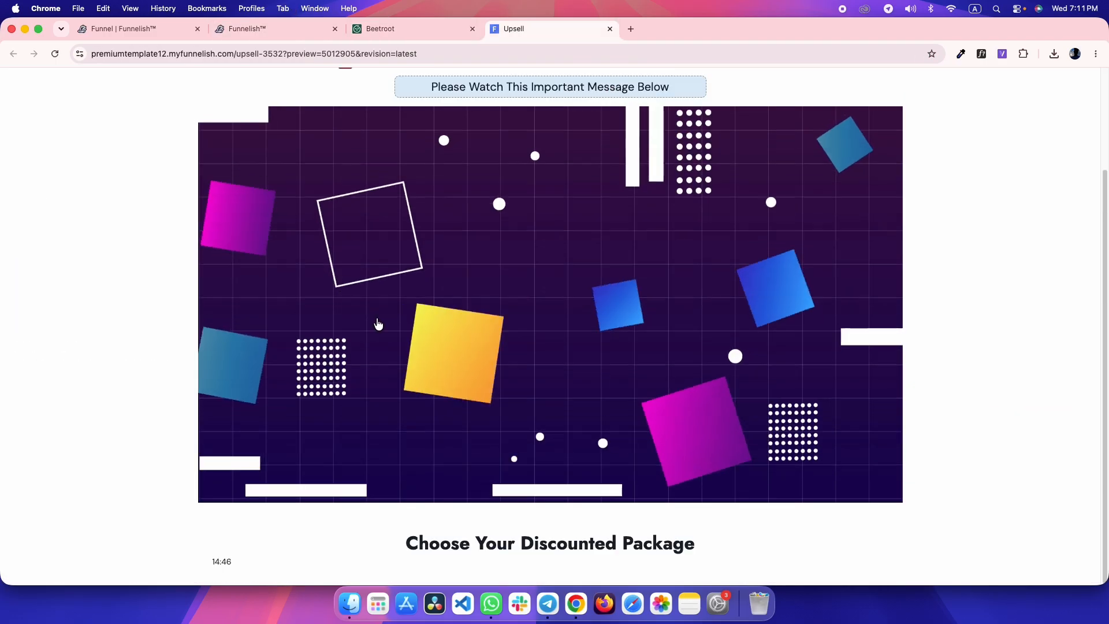
{"action": "key", "text": "ctrl+shift+Tab"}
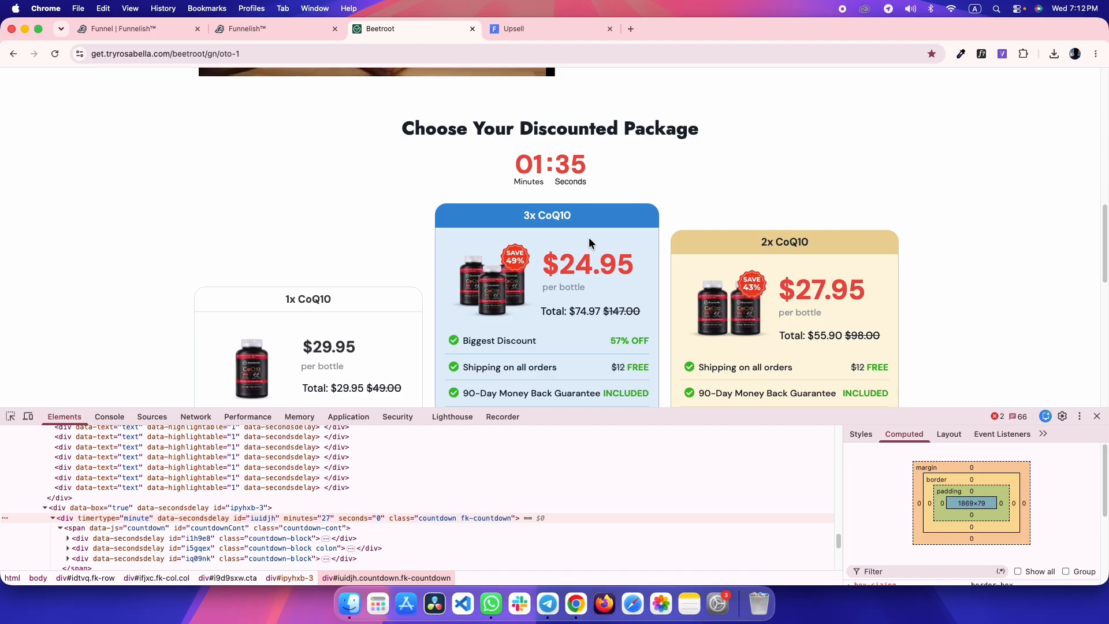
{"action": "key", "text": "ctrl+shift+Tab"}
{"action": "left_click", "coordinate": [976, 470]}
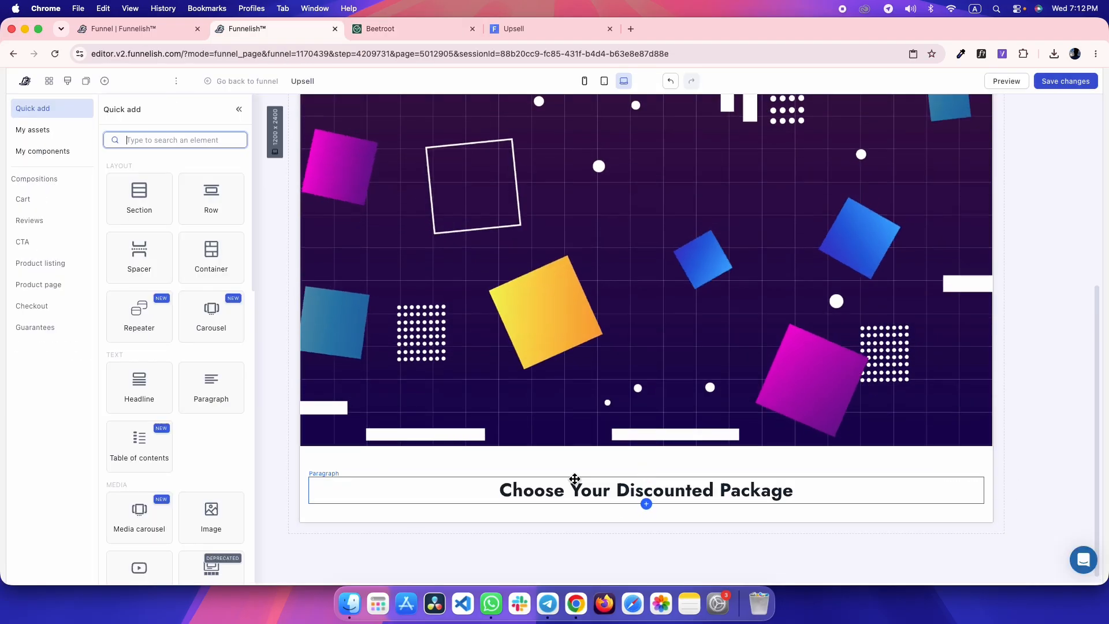
- Inspect the box that wraps the three CoQ10 package cards on the Beetroot page, including its margin and width
{"action": "key", "text": "ctrl+Tab"}
{"action": "left_click", "coordinate": [10, 416]}
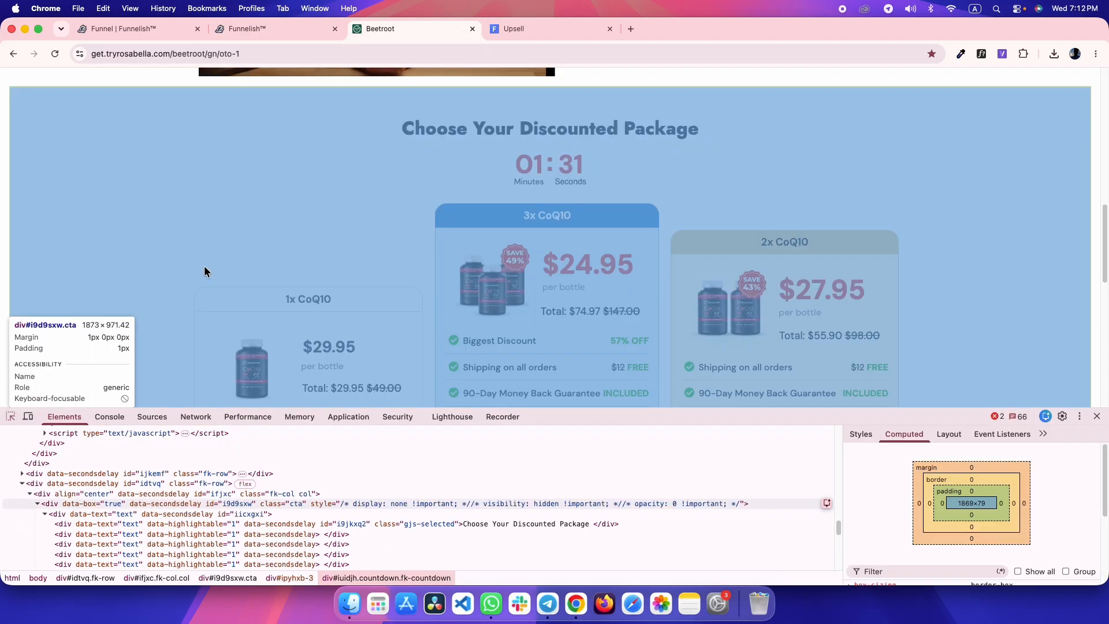
{"action": "left_click", "coordinate": [354, 252]}
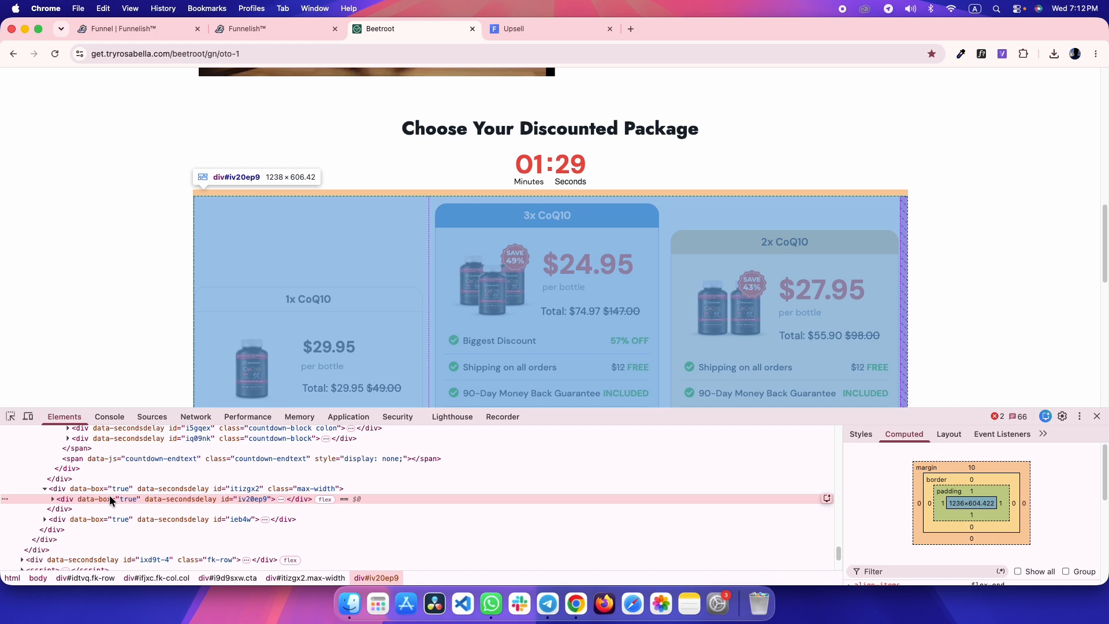
{"action": "scroll", "coordinate": [254, 252], "scroll_direction": "down", "scroll_amount": 3}
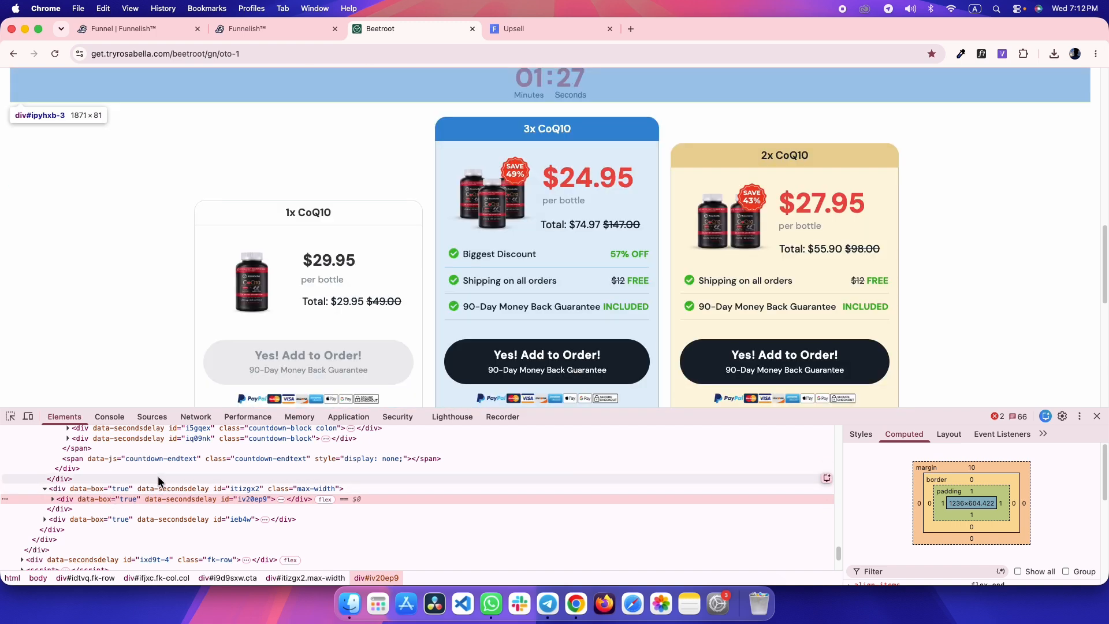
{"action": "scroll", "coordinate": [282, 220], "scroll_direction": "up", "scroll_amount": 2}
{"action": "scroll", "coordinate": [282, 226], "scroll_direction": "up", "scroll_amount": 2}
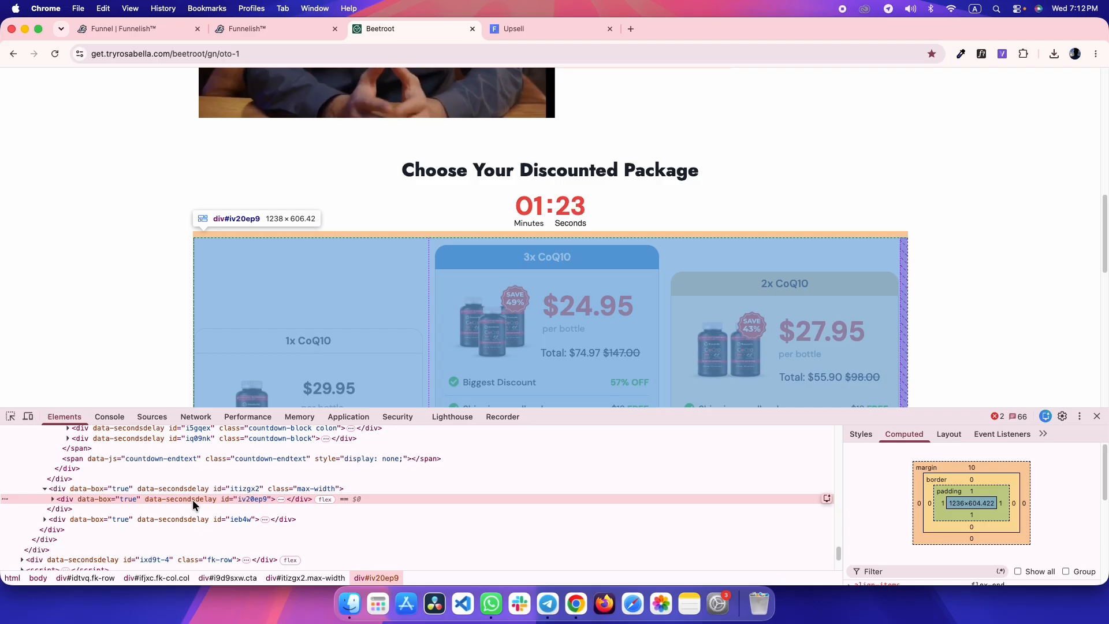
{"action": "scroll", "coordinate": [352, 368], "scroll_direction": "down", "scroll_amount": 1}
- Add a three-column row below the "Choose Your Discounted Package" heading in the Funnelish editor
{"action": "key", "text": "ctrl+shift+Tab"}
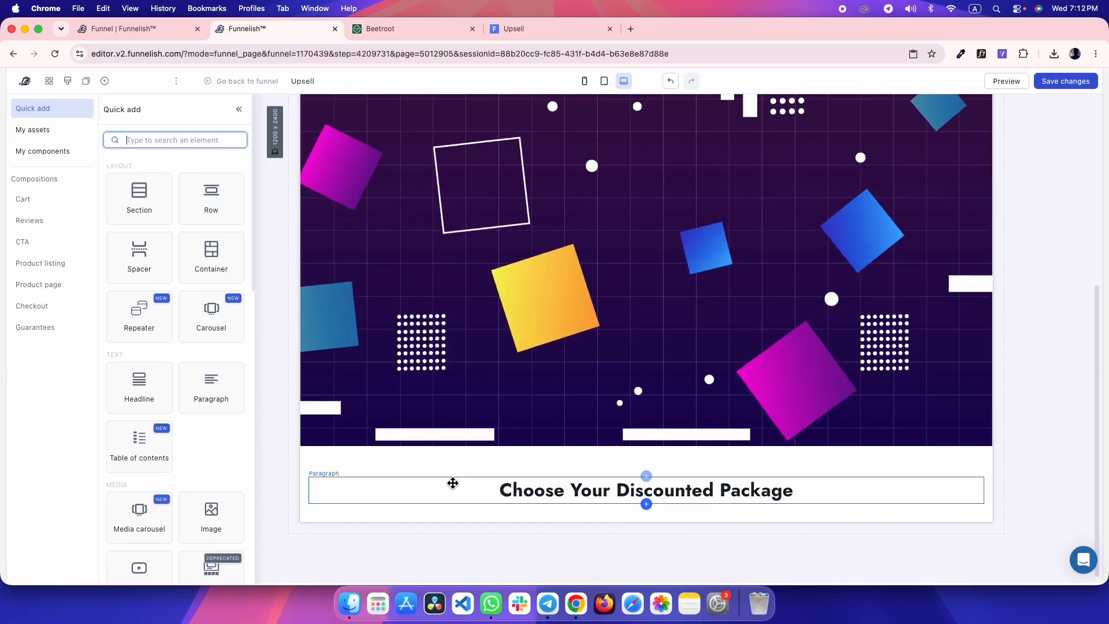
{"action": "left_click", "coordinate": [383, 487]}
{"action": "left_click", "coordinate": [104, 84]}
{"action": "left_click_drag", "start_coordinate": [199, 208], "coordinate": [546, 522]}
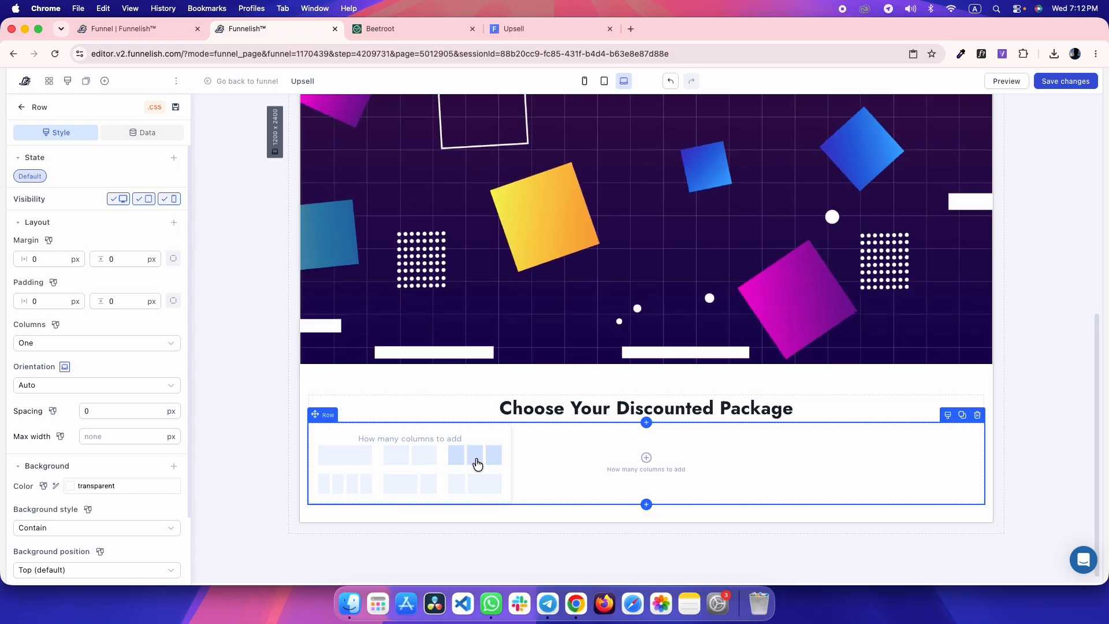
{"action": "left_click", "coordinate": [476, 464]}
- Set the new row's top margin to 10 px, following the card wrapper on the Beetroot page
{"action": "key", "text": "ctrl+Tab"}
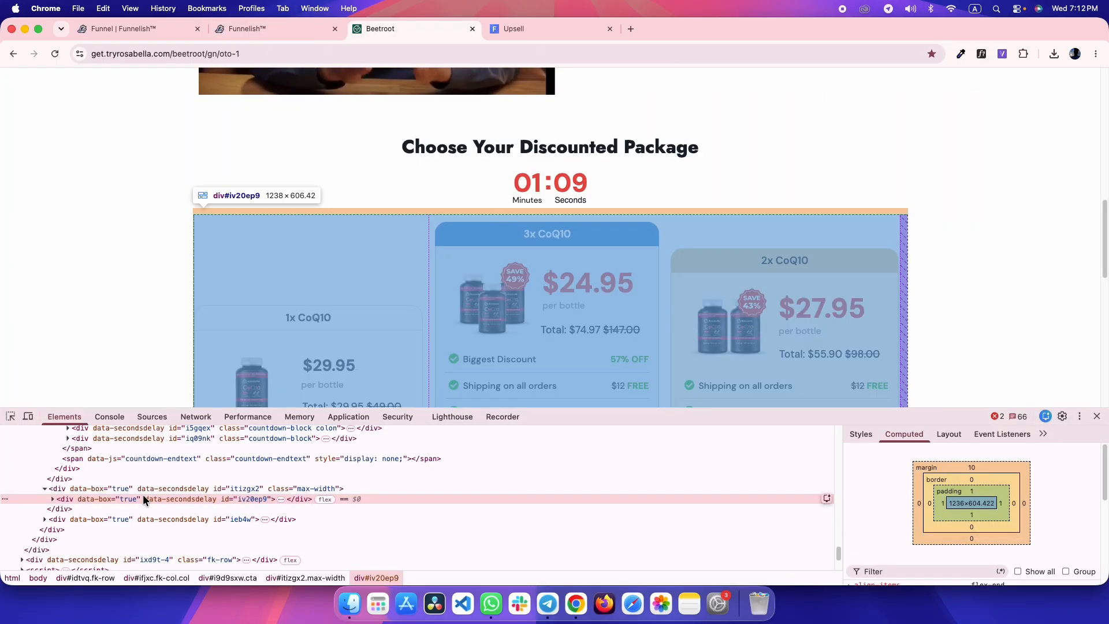
{"action": "key", "text": "ctrl+shift+Tab"}
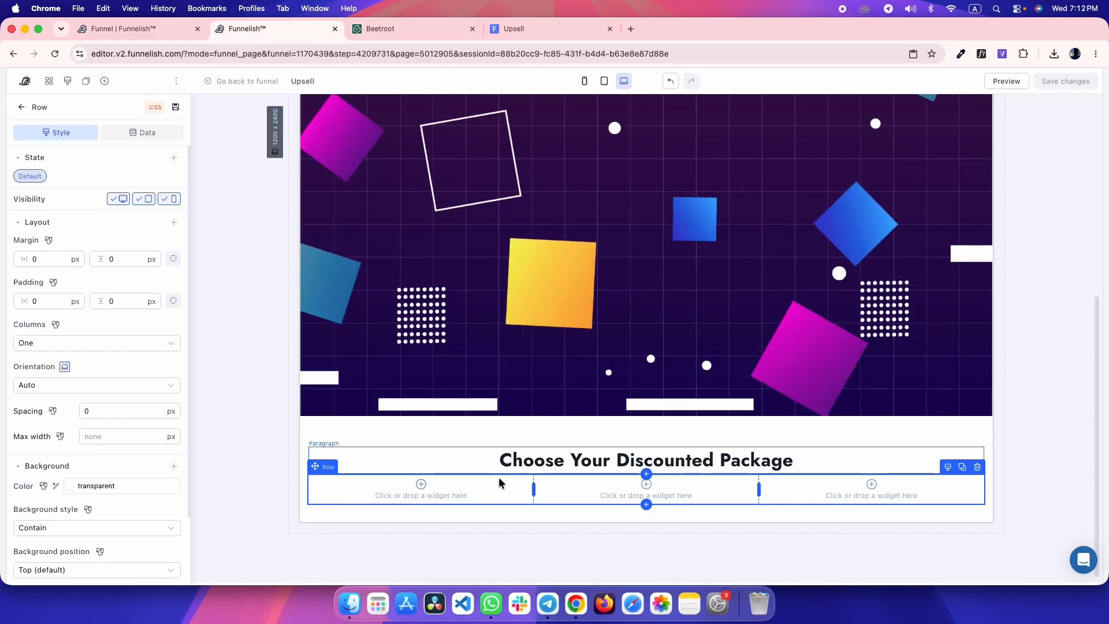
{"action": "key", "text": "ctrl+Tab"}
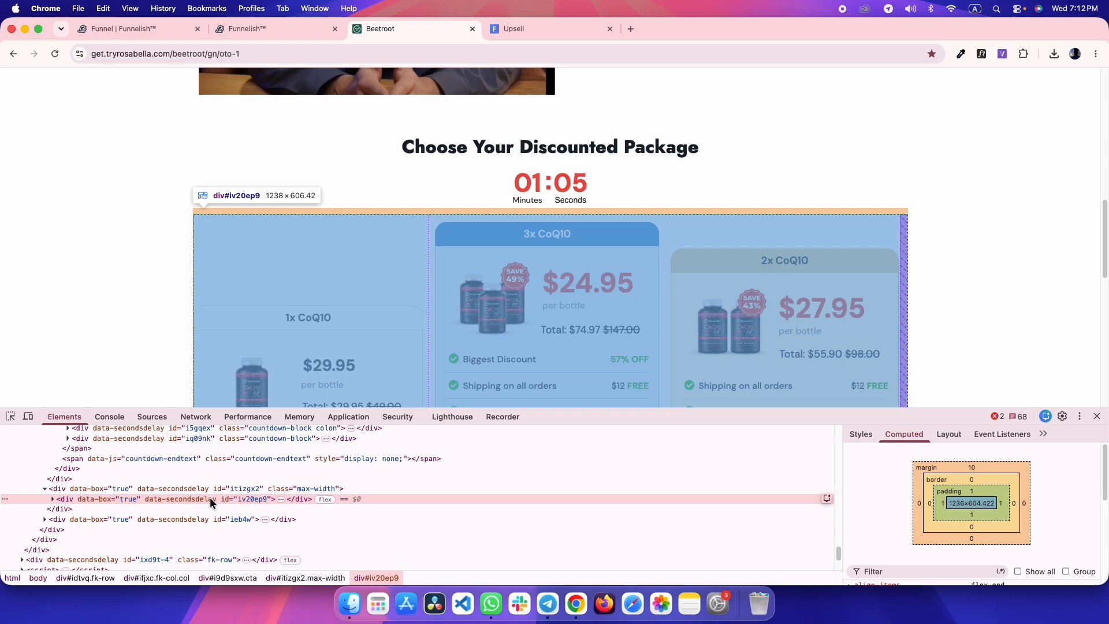
{"action": "key", "text": "ctrl+shift+Tab"}
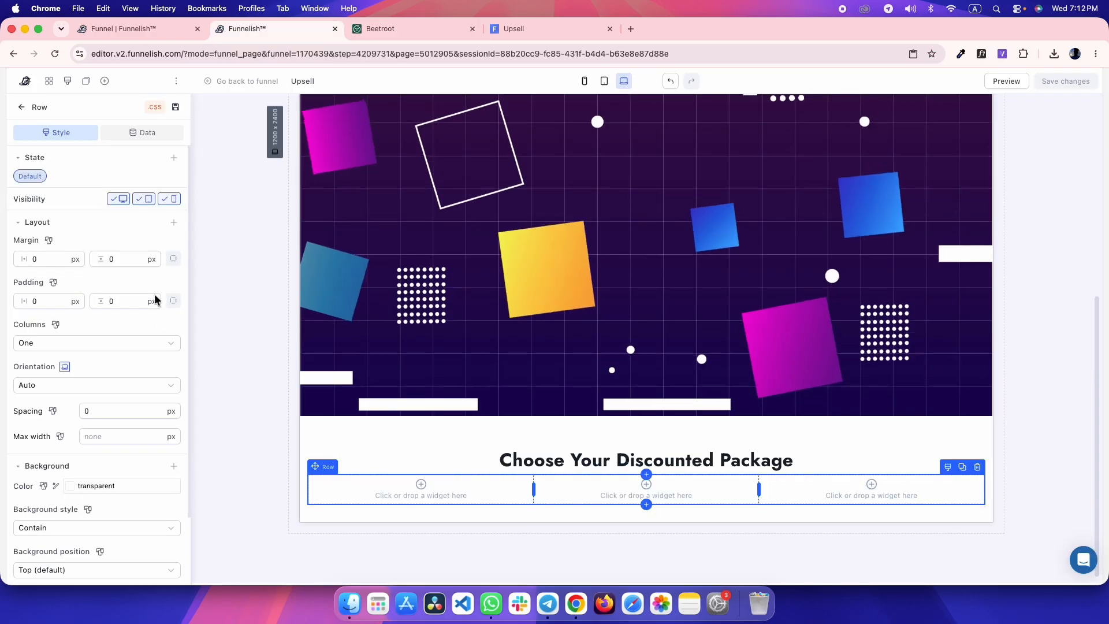
{"action": "left_click", "coordinate": [169, 263]}
{"action": "left_click", "coordinate": [122, 258]}
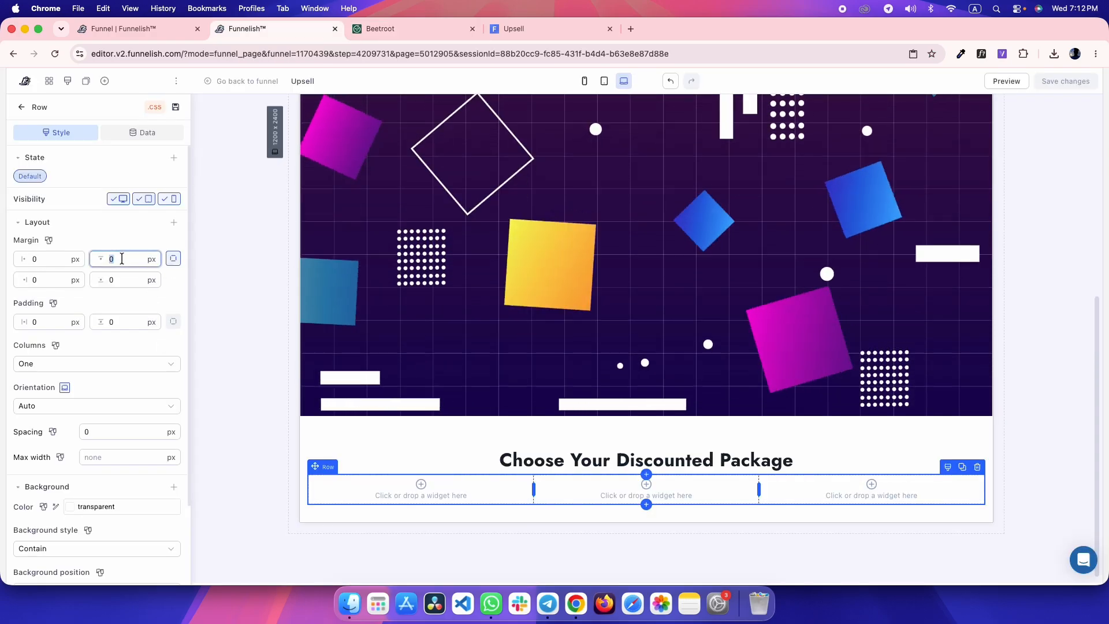
{"action": "type", "text": "10"}
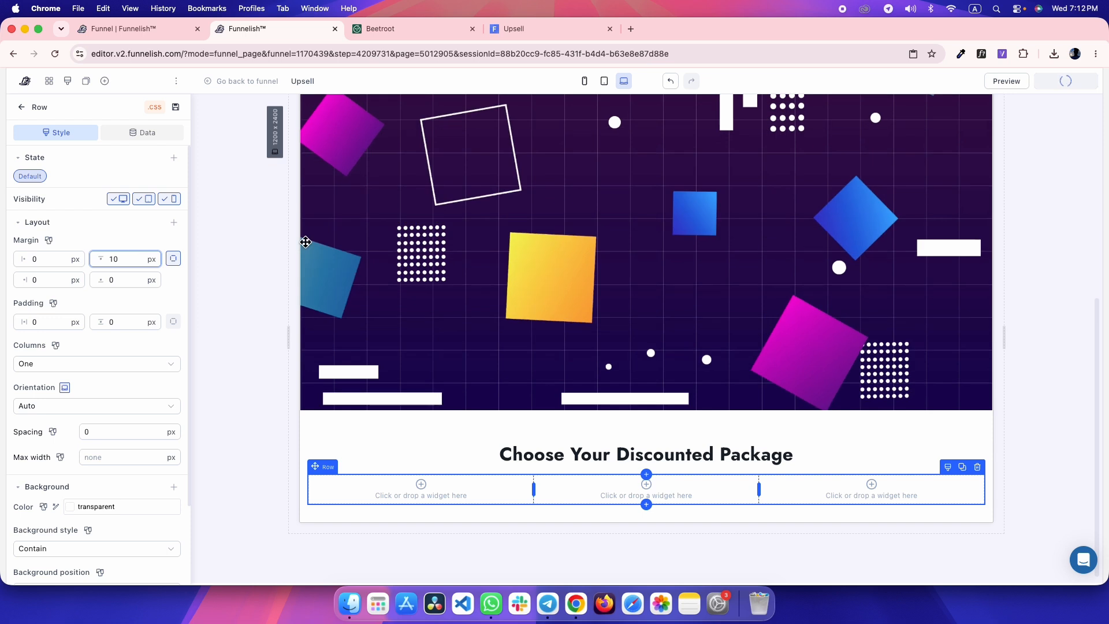
- Examine how the three package cards are nested inside the wrapper box on the Beetroot page
{"action": "key", "text": "ctrl+Tab"}
{"action": "left_click", "coordinate": [51, 499]}
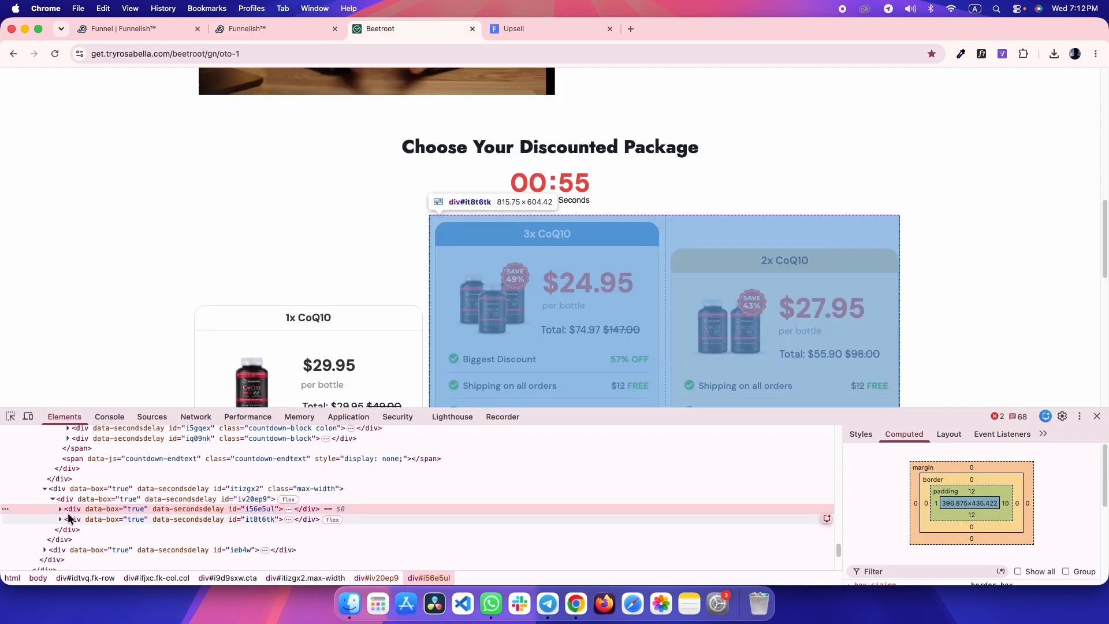
{"action": "left_click", "coordinate": [61, 521]}
{"action": "left_click", "coordinate": [60, 519]}
{"action": "left_click", "coordinate": [75, 530]}
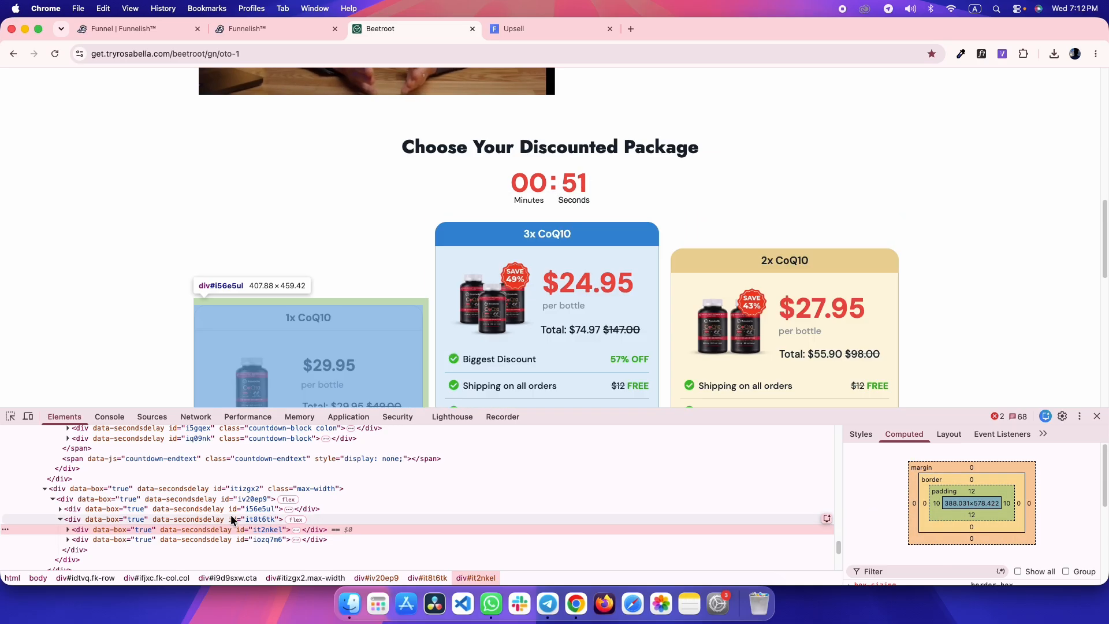
{"action": "left_click", "coordinate": [203, 518]}
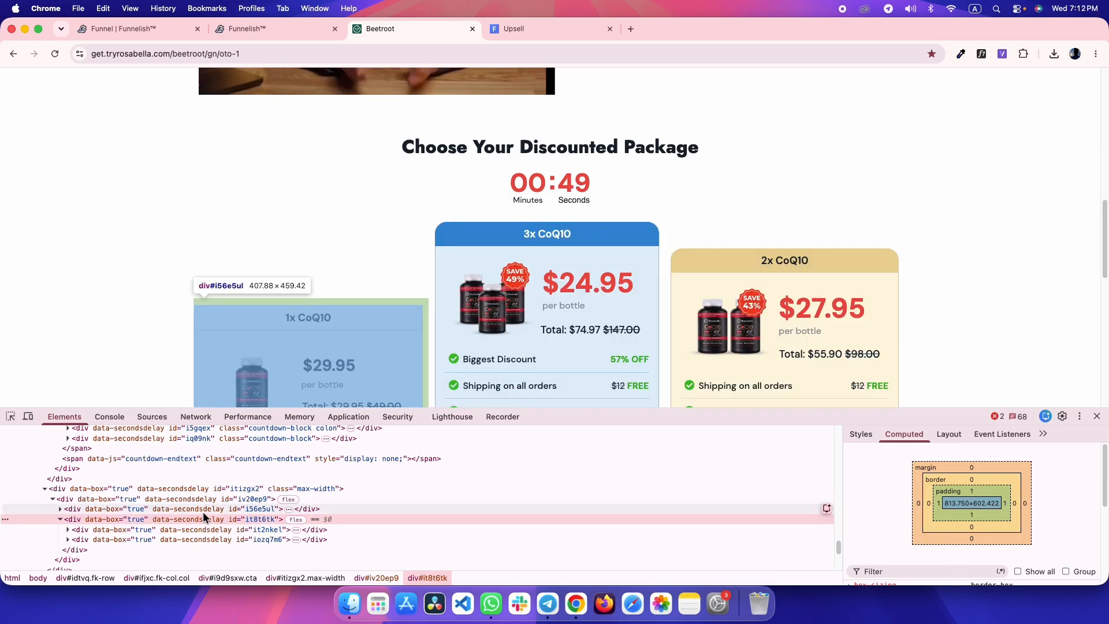
- Set the three-column row's spacing to 20 px and compare it with the Beetroot card layout
{"action": "key", "text": "ctrl+shift+Tab"}
{"action": "left_click", "coordinate": [470, 492]}
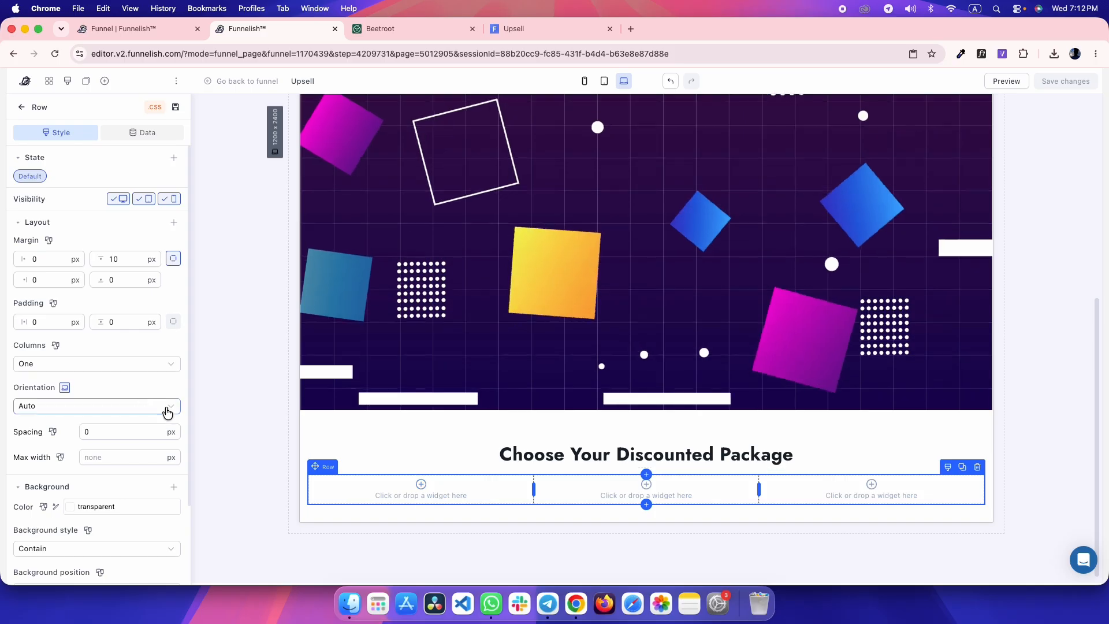
{"action": "type", "text": "10"}
{"action": "key", "text": "ctrl+Tab"}
{"action": "scroll", "coordinate": [281, 324], "scroll_direction": "down", "scroll_amount": 5}
{"action": "key", "text": "ctrl+shift+Tab"}
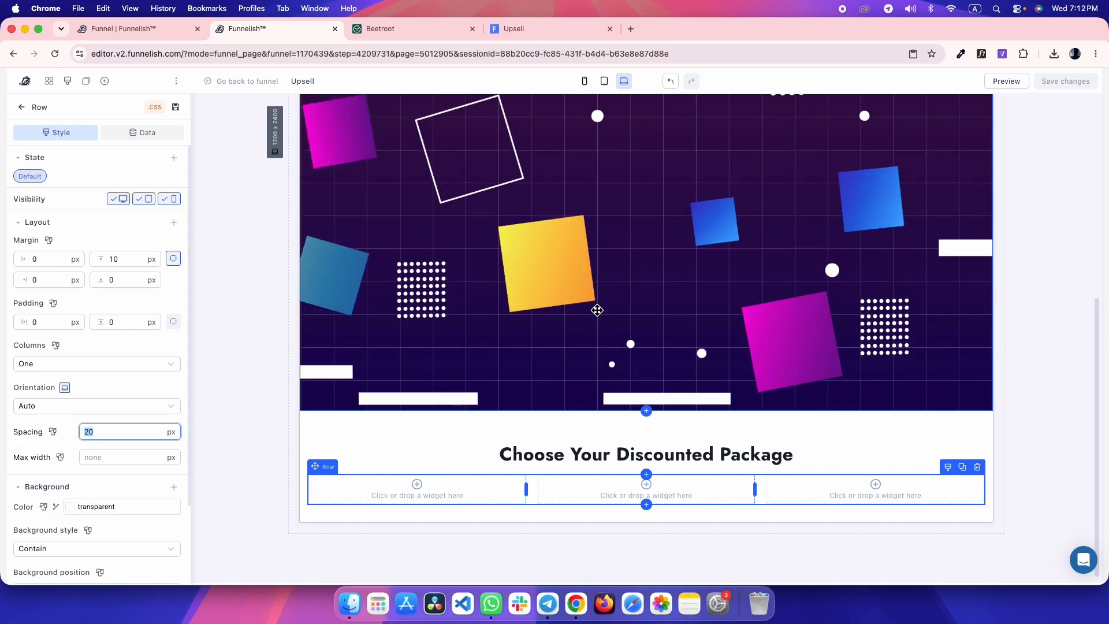
- Reduce the row to one column and clear its spacing value
{"action": "key", "text": "ctrl+Tab"}
{"action": "scroll", "coordinate": [551, 277], "scroll_direction": "up", "scroll_amount": 4}
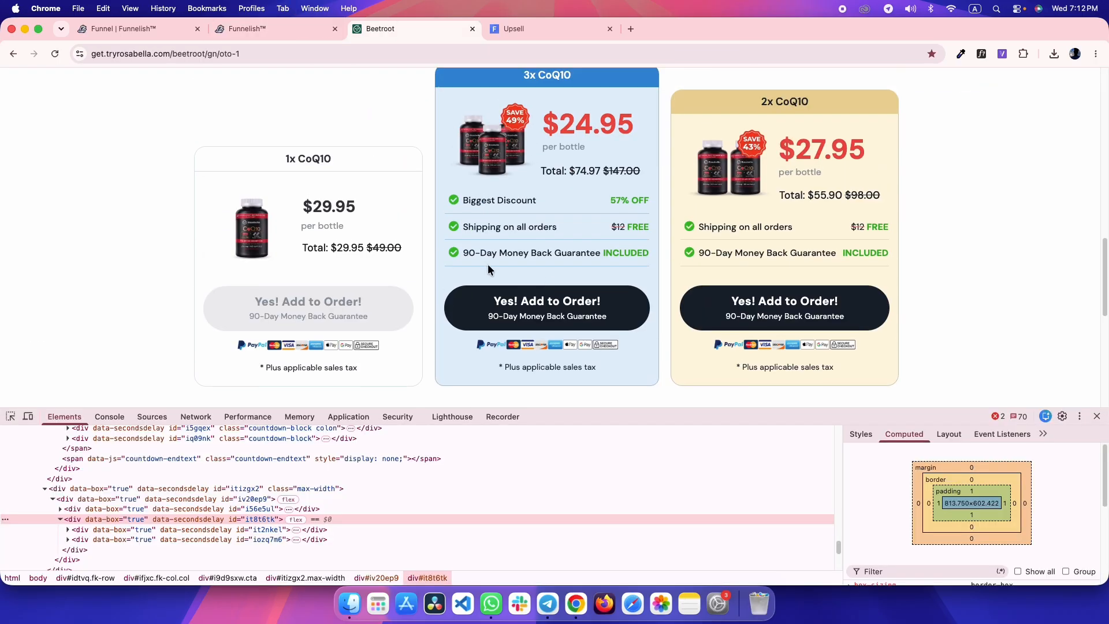
{"action": "key", "text": "ctrl+shift+Tab"}
{"action": "left_click", "coordinate": [102, 406]}
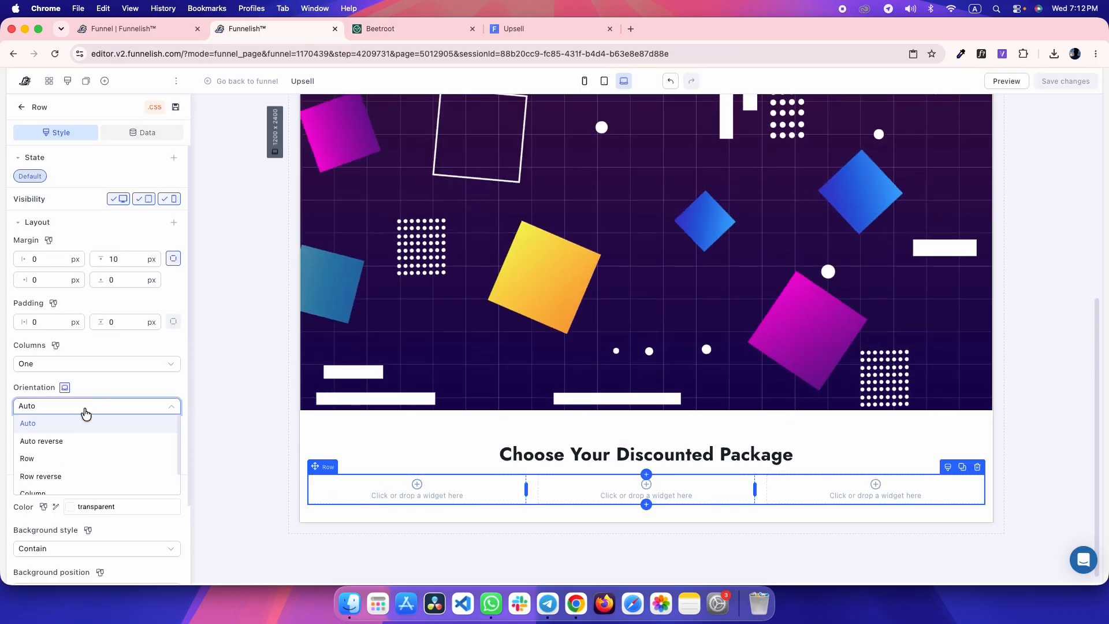
{"action": "left_click", "coordinate": [98, 364]}
{"action": "left_click", "coordinate": [91, 399]}
{"action": "left_click", "coordinate": [97, 365]}
{"action": "left_click", "coordinate": [86, 382]}
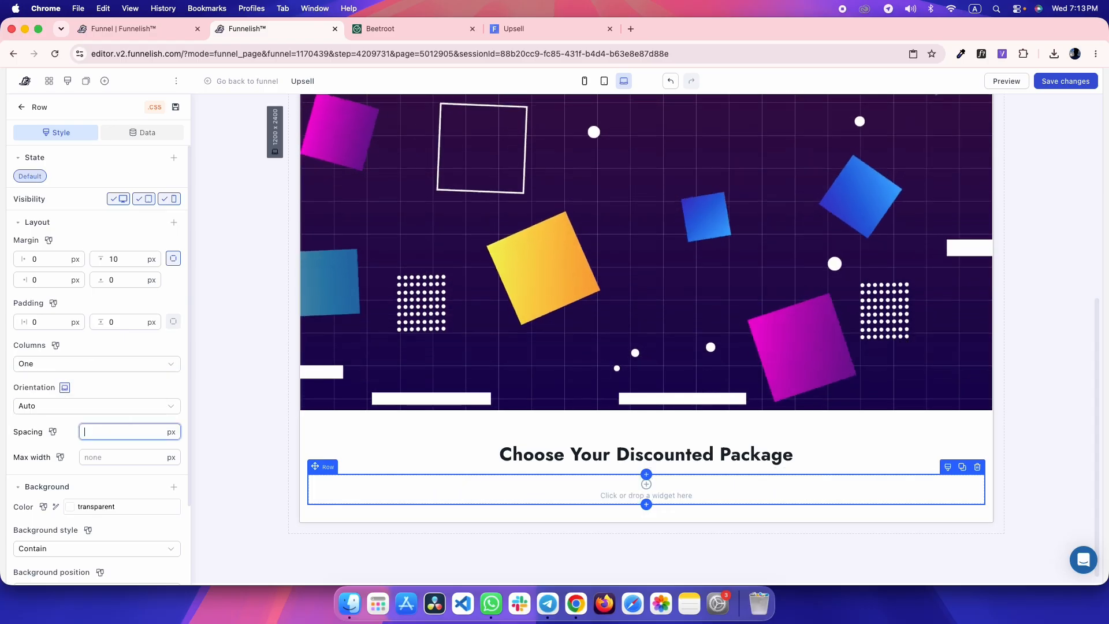
- Check the card wrapper's width on the Beetroot page and set the row's max width to 1220 px
{"action": "key", "text": "ctrl+Tab"}
{"action": "left_click", "coordinate": [170, 494]}
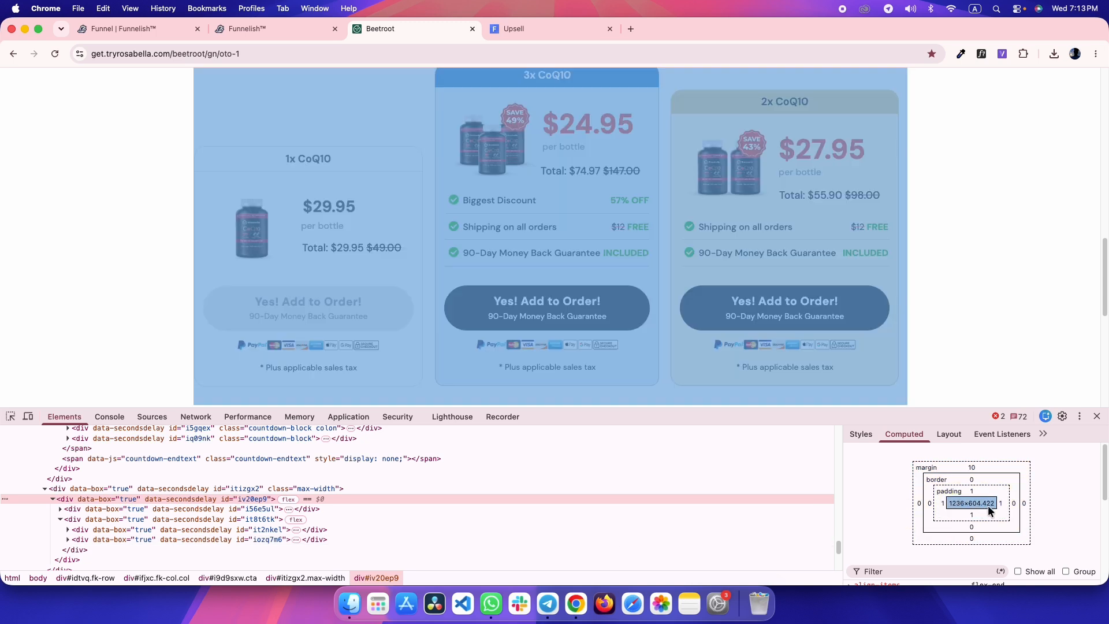
{"action": "key", "text": "ctrl+shift+Tab"}
{"action": "type", "text": "220"}
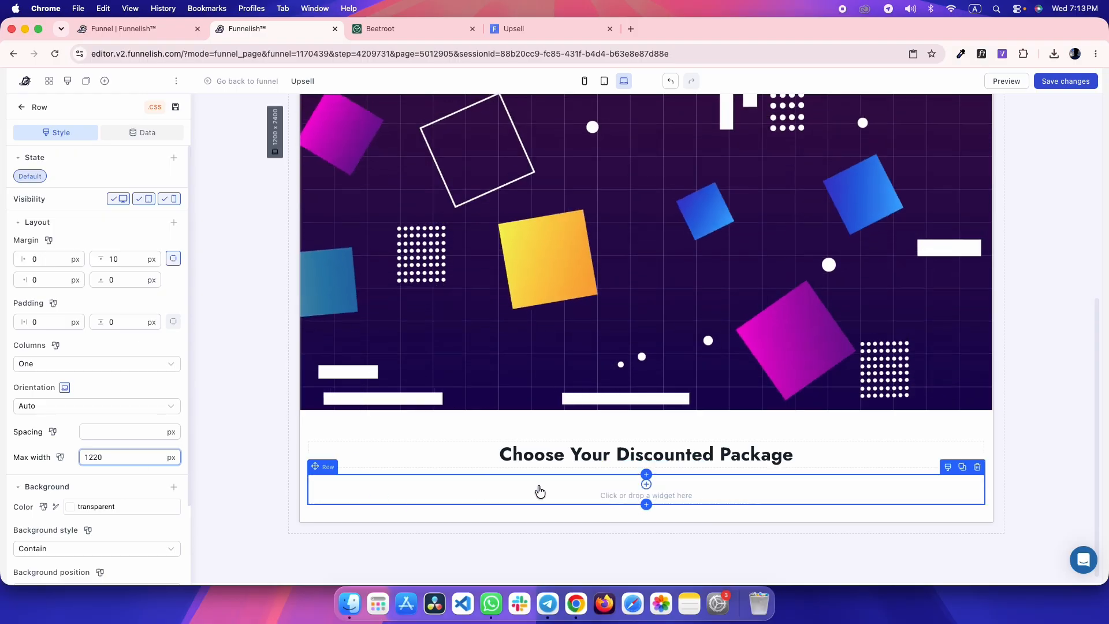
- Delete the empty row below the heading
{"action": "left_click", "coordinate": [485, 492]}
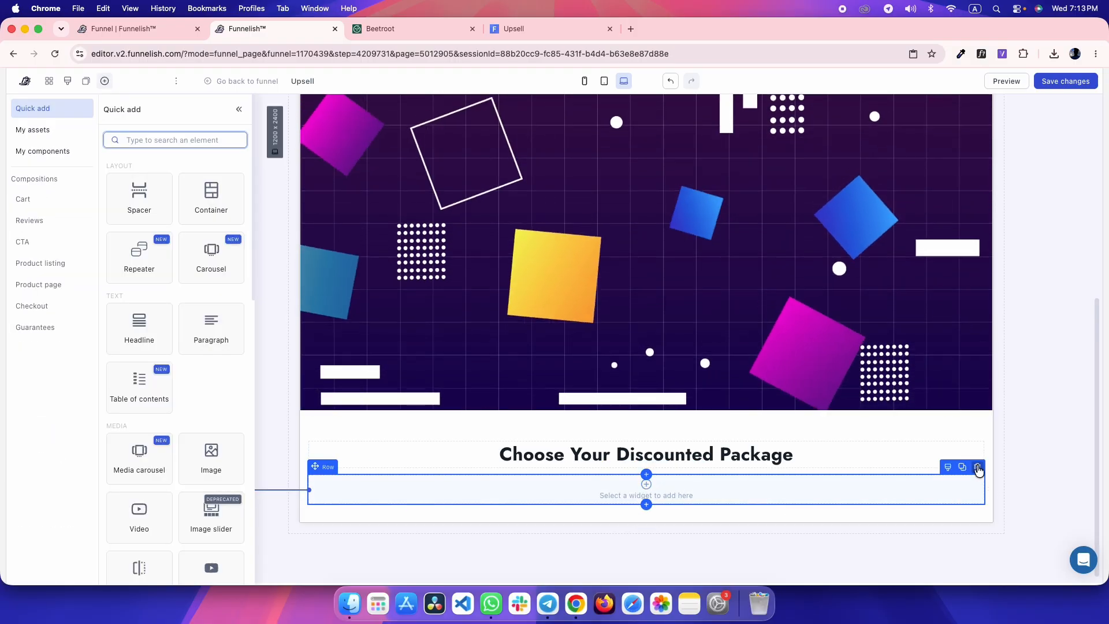
{"action": "left_click", "coordinate": [927, 490]}
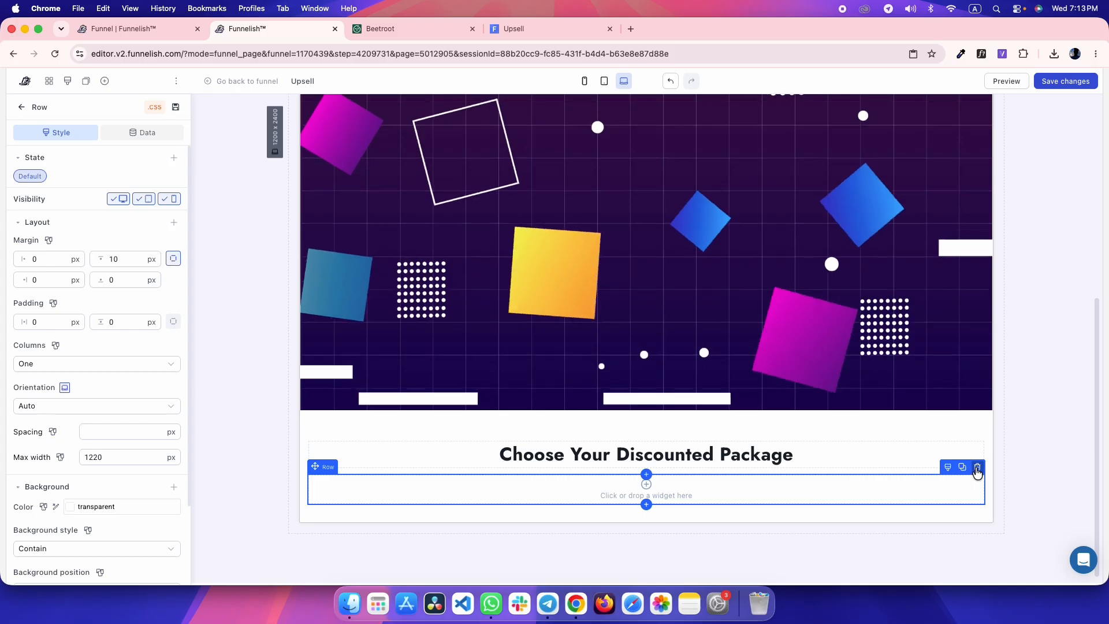
{"action": "left_click", "coordinate": [976, 468]}
- Set the max width of the row containing the "Choose Your Discounted Package" heading to 1220 px
{"action": "left_click", "coordinate": [426, 491]}
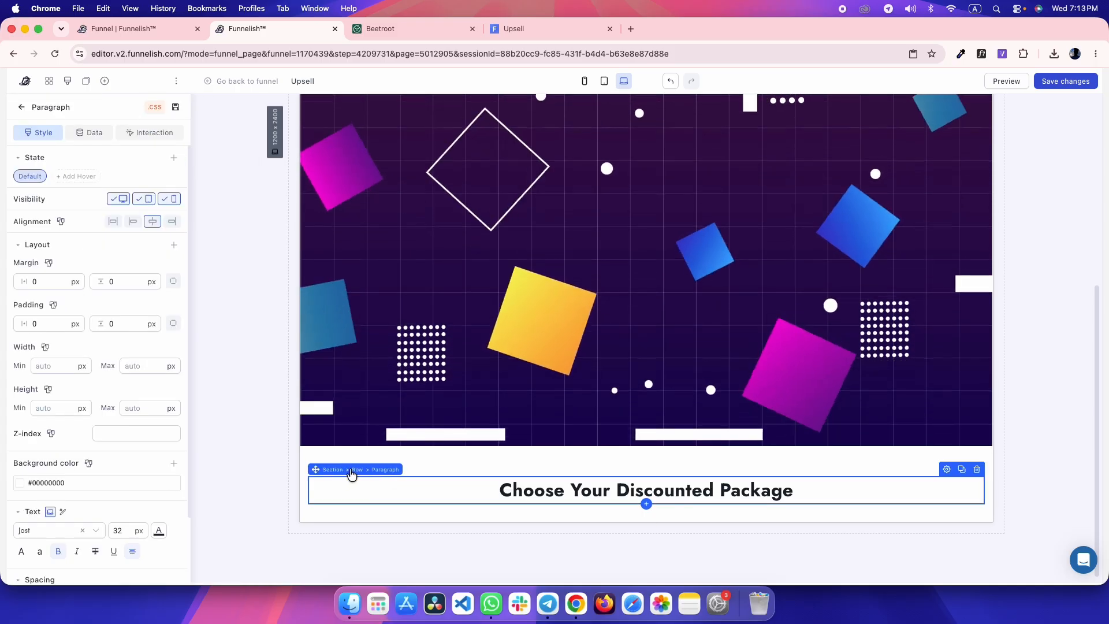
{"action": "left_click", "coordinate": [356, 470]}
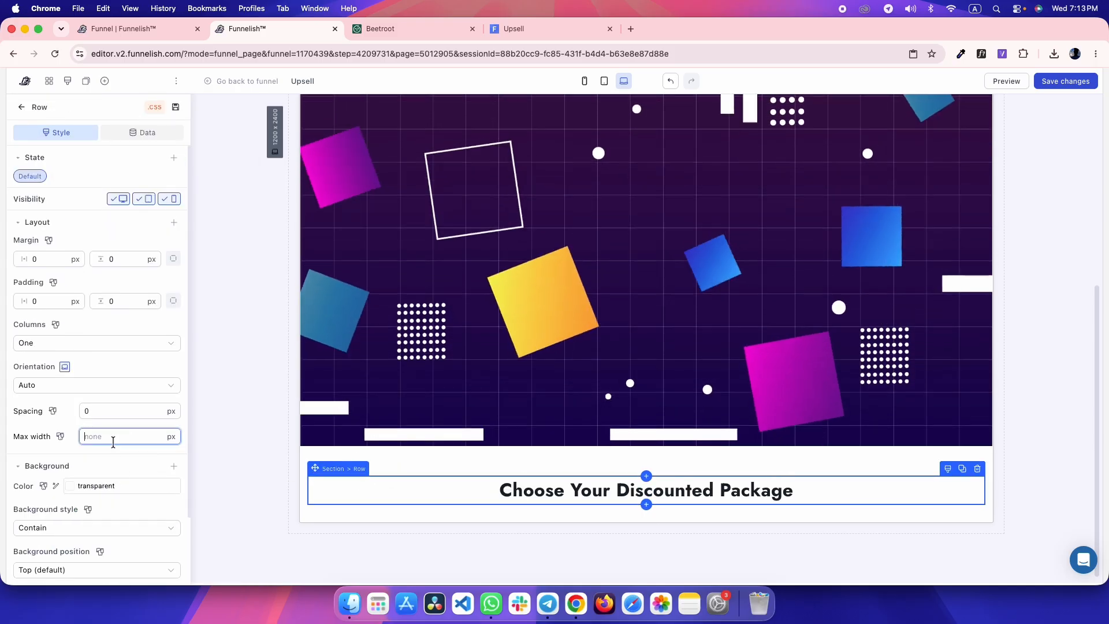
{"action": "type", "text": "1220"}
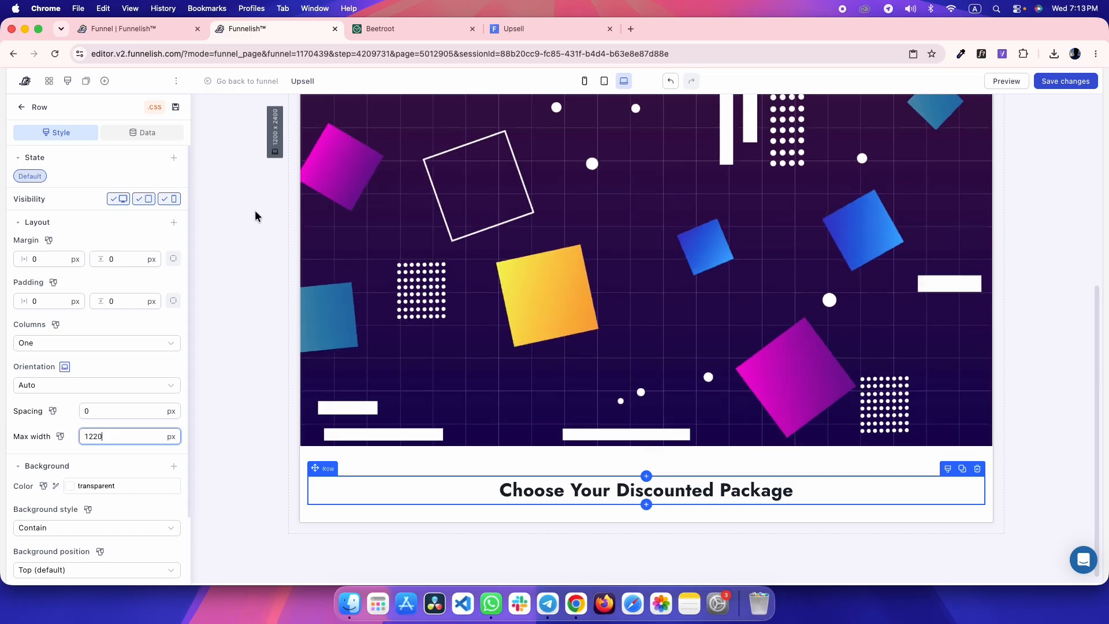
- Add a container below the "Choose Your Discounted Package" heading and give it three boxes
{"action": "left_click", "coordinate": [105, 82]}
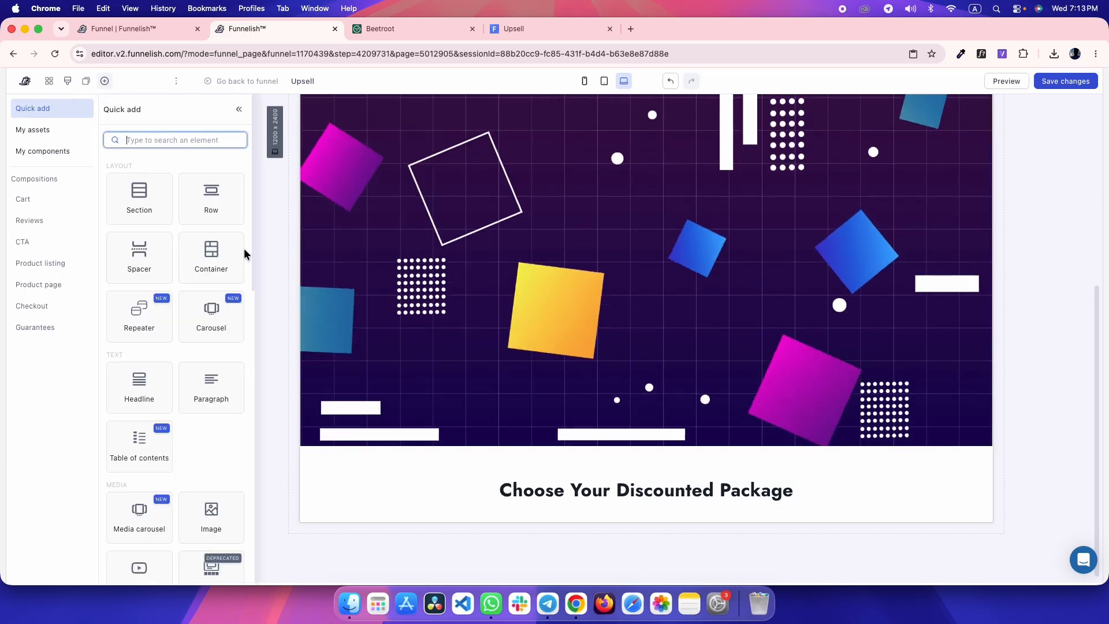
{"action": "left_click_drag", "start_coordinate": [214, 257], "coordinate": [589, 503]}
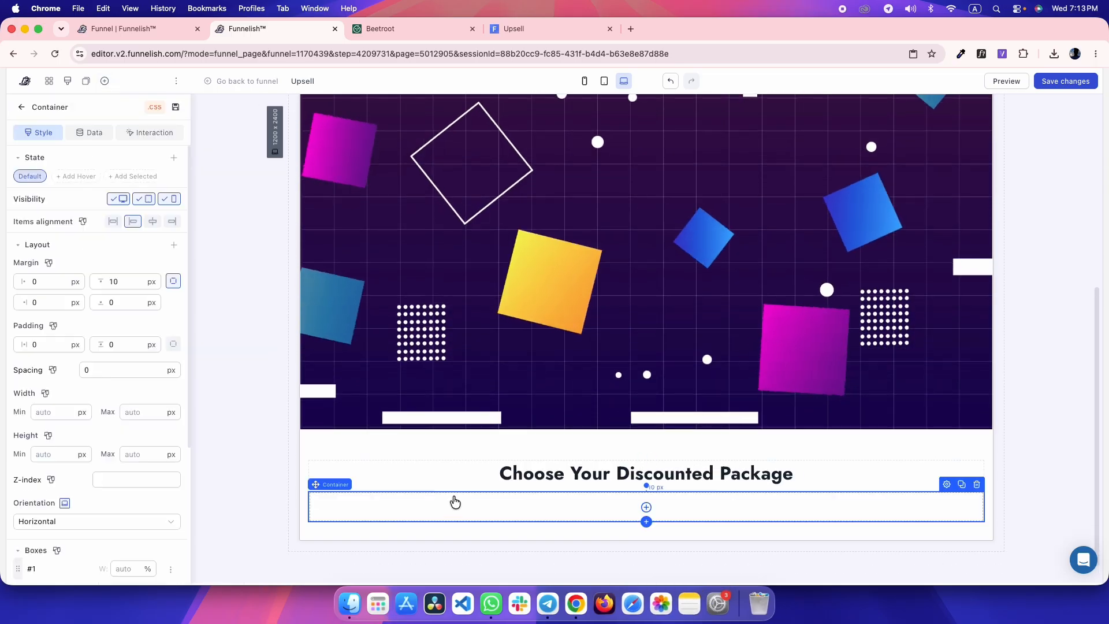
{"action": "left_click", "coordinate": [124, 281]}
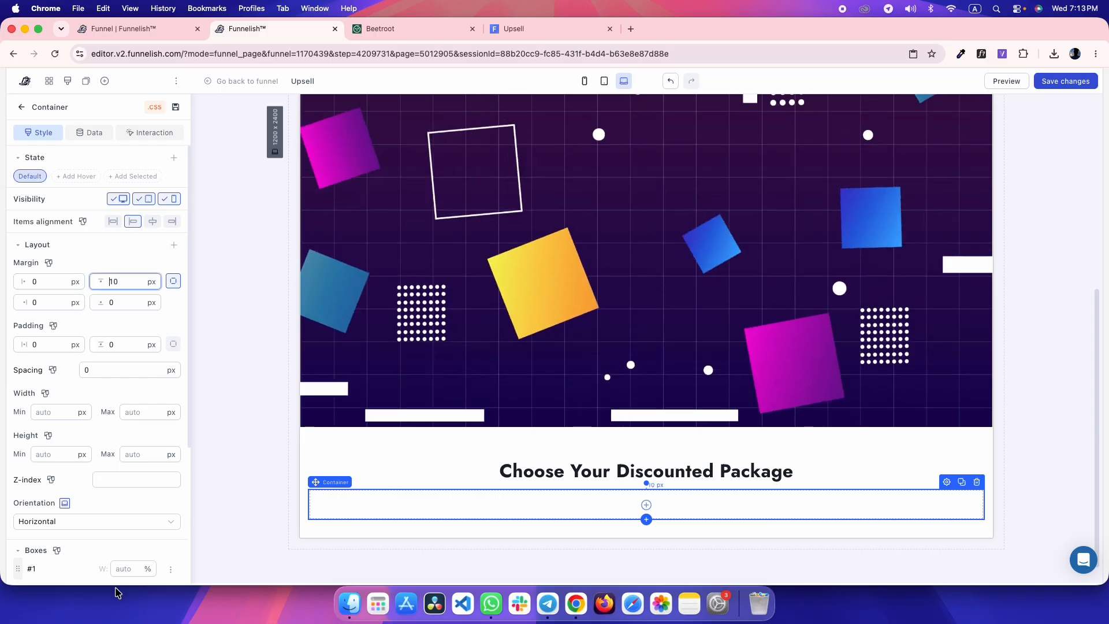
{"action": "scroll", "coordinate": [103, 485], "scroll_direction": "down", "scroll_amount": 5}
{"action": "left_click", "coordinate": [110, 392]}
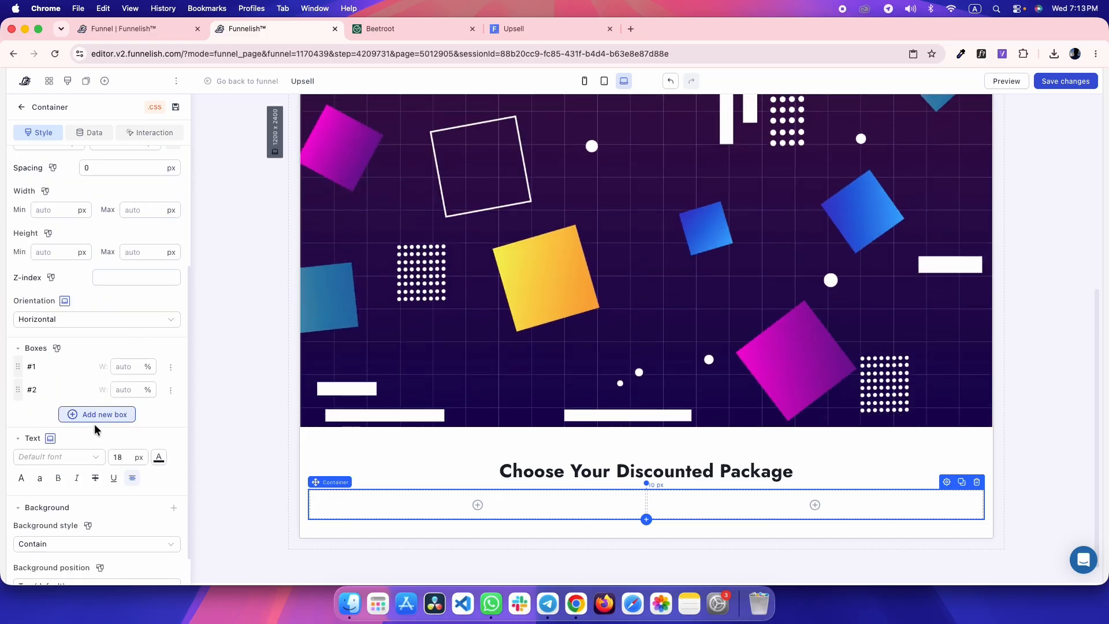
{"action": "left_click", "coordinate": [84, 416]}
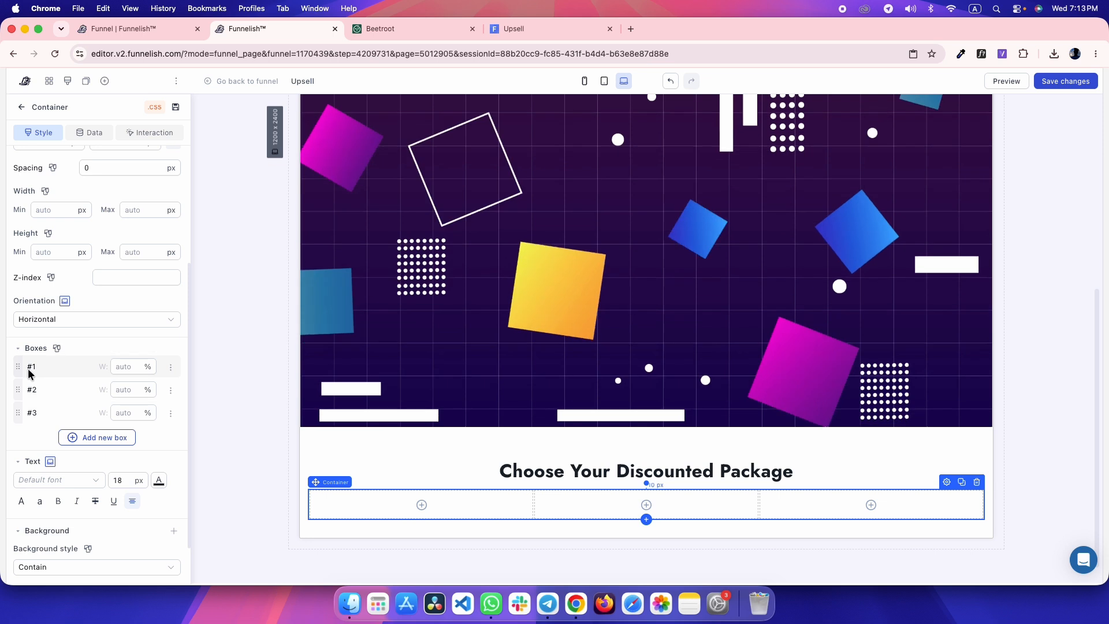
- Set the three-box container's spacing to 20 px and align its items to the end
{"action": "scroll", "coordinate": [58, 404], "scroll_direction": "up", "scroll_amount": 5}
{"action": "left_click", "coordinate": [124, 369]}
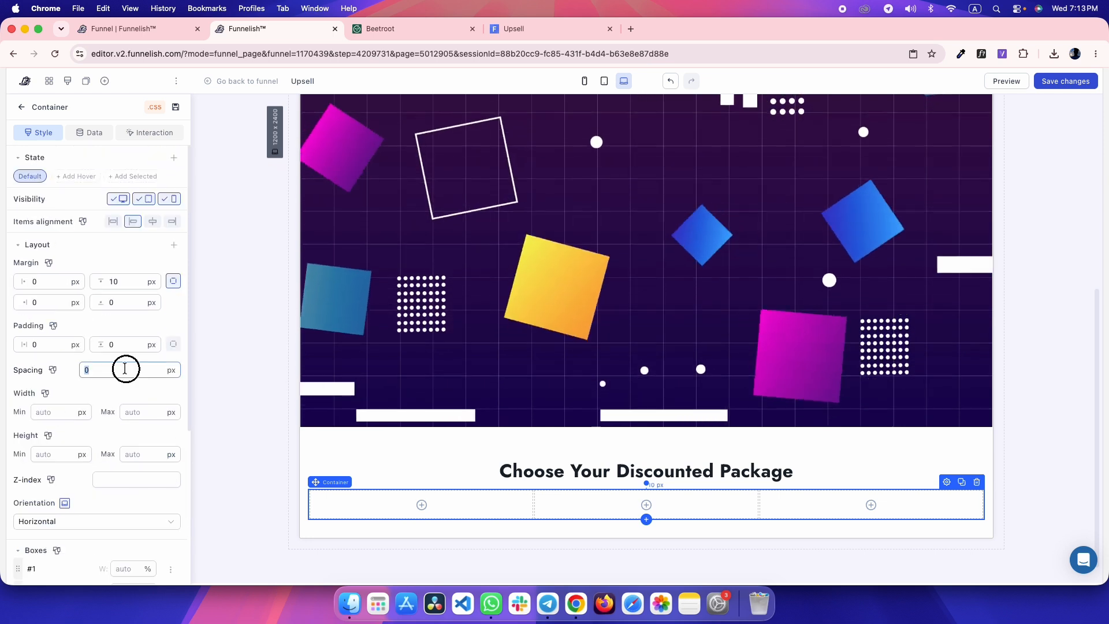
{"action": "type", "text": "20"}
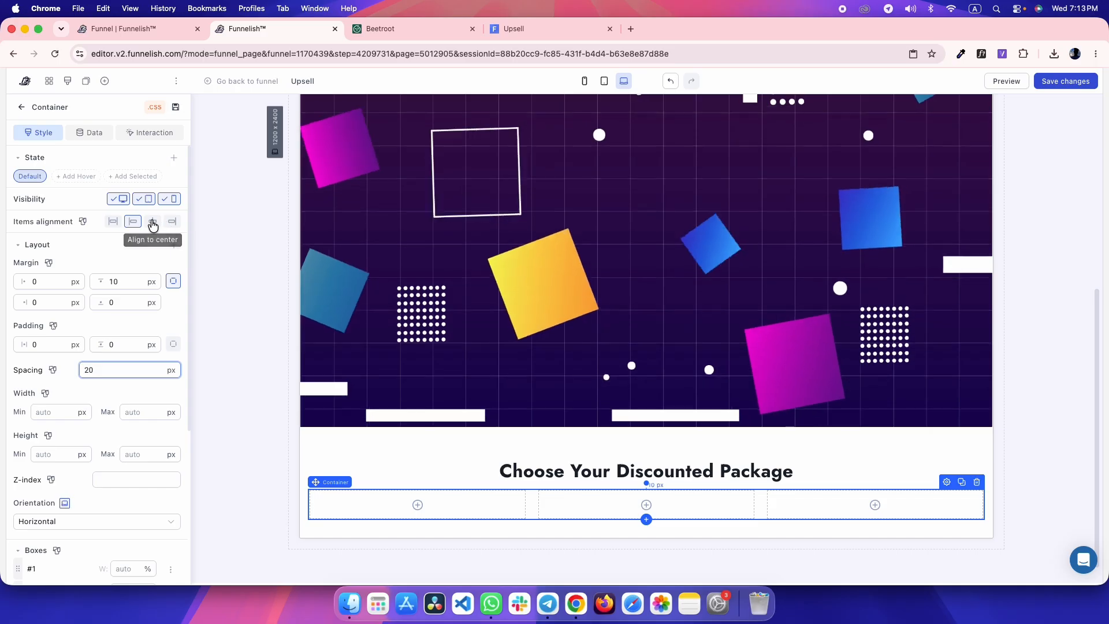
{"action": "left_click", "coordinate": [174, 224]}
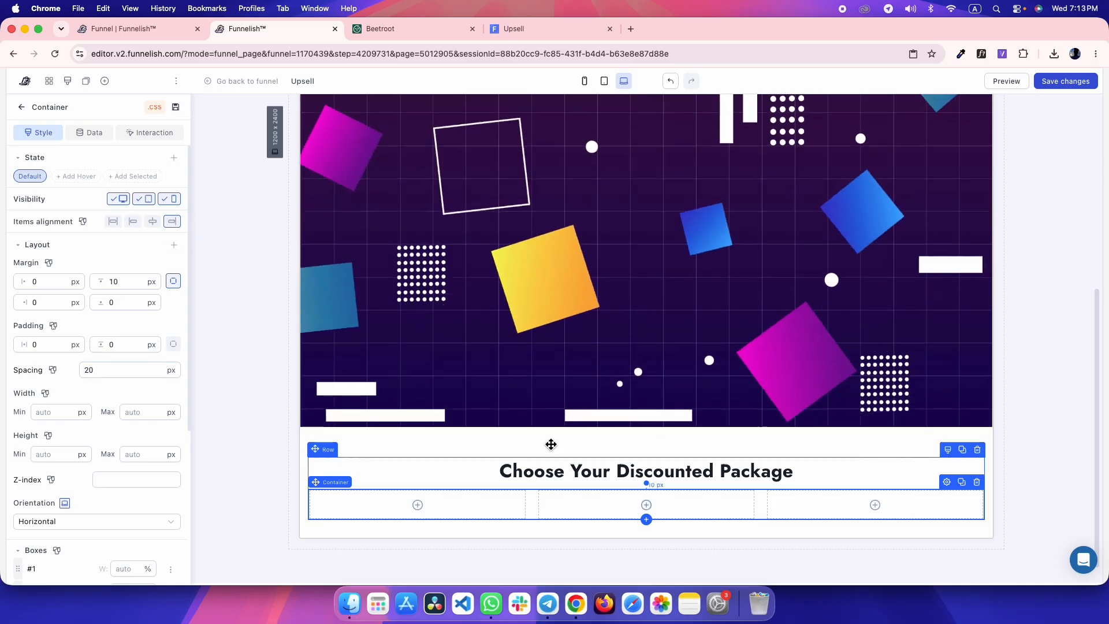
- Inspect the package card wrapper and the 1x CoQ10 card's element structure on the Beetroot page
{"action": "key", "text": "ctrl+Tab"}
{"action": "scroll", "coordinate": [591, 268], "scroll_direction": "down", "scroll_amount": 1}
{"action": "scroll", "coordinate": [467, 384], "scroll_direction": "up", "scroll_amount": 1}
{"action": "key", "text": "ctrl+shift+Tab"}
{"action": "key", "text": "ctrl+Tab"}
{"action": "left_click", "coordinate": [11, 416]}
{"action": "left_click", "coordinate": [236, 112]}
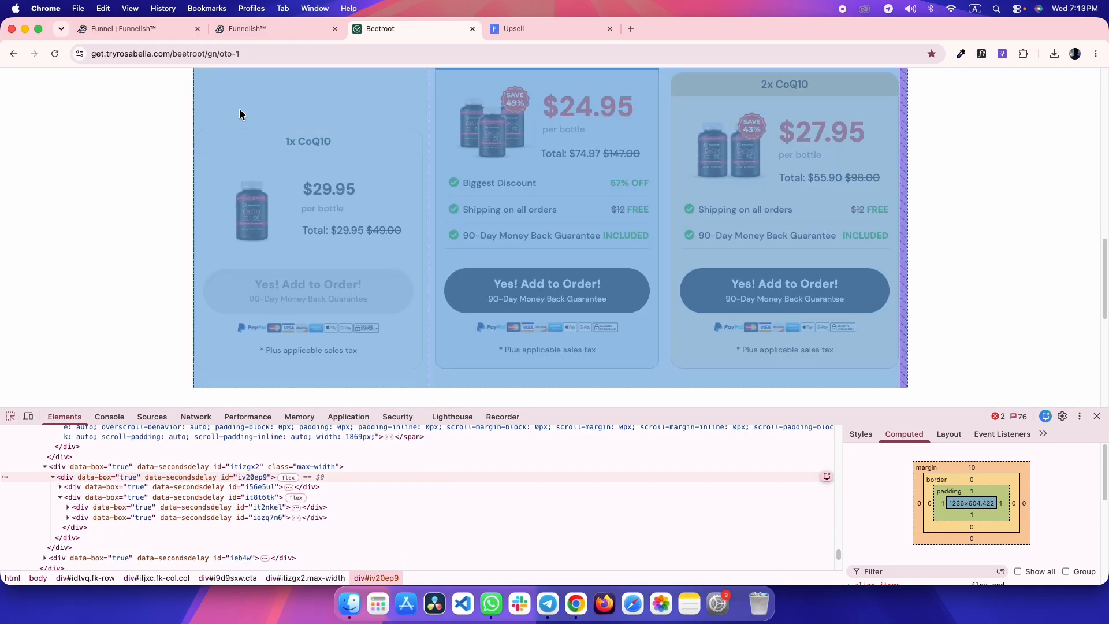
{"action": "left_click", "coordinate": [354, 124]}
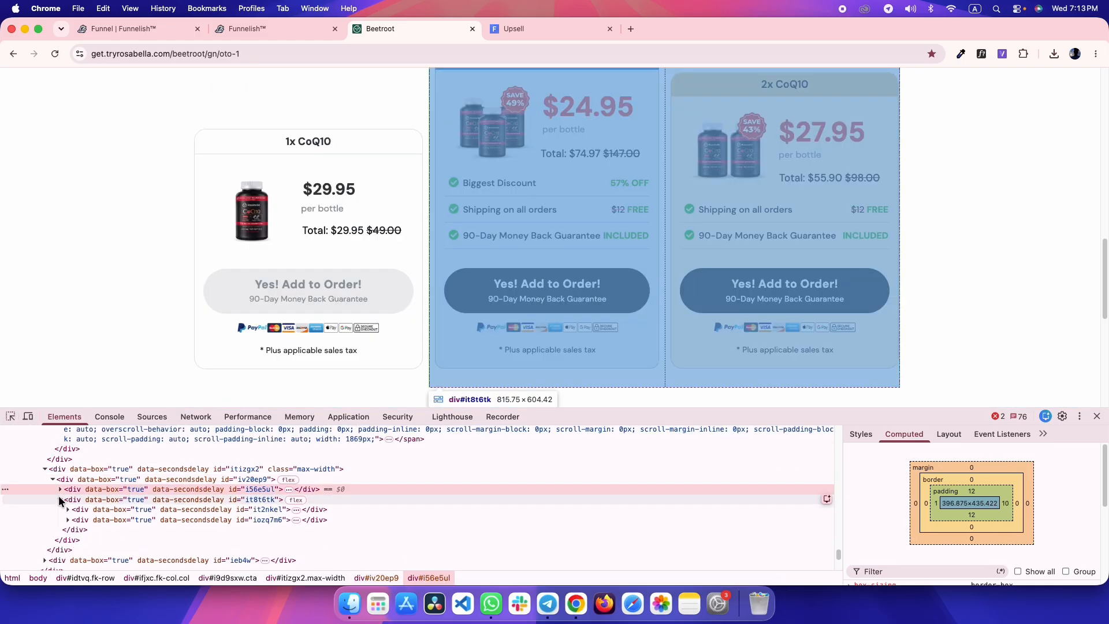
{"action": "left_click", "coordinate": [60, 498]}
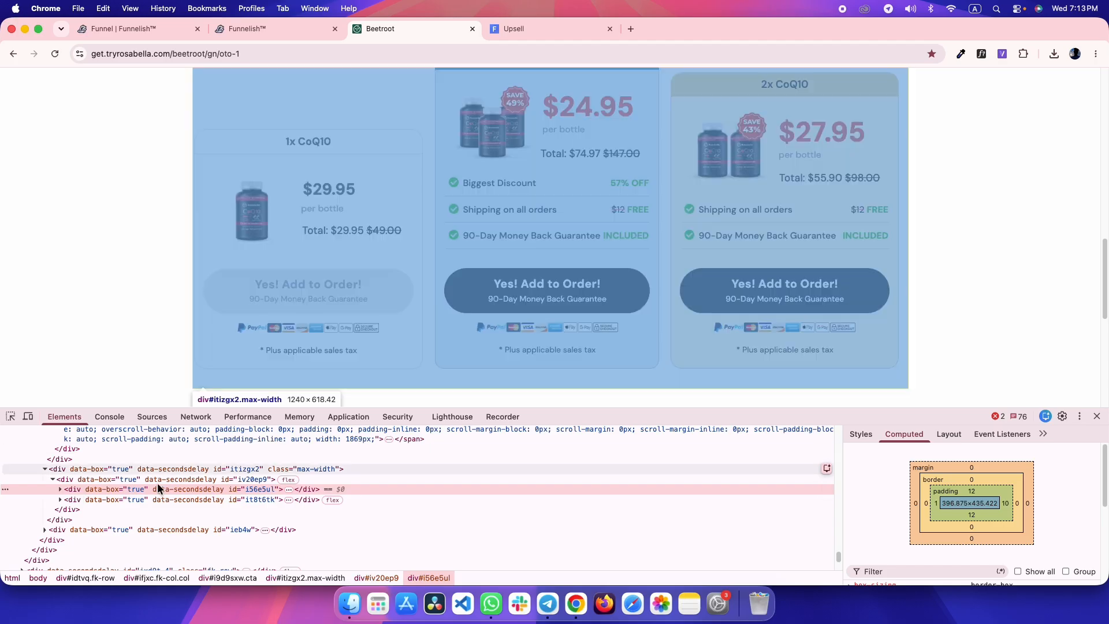
{"action": "key", "text": "ctrl+shift+Tab"}
{"action": "key", "text": "ctrl+Tab"}
{"action": "key", "text": "ctrl+shift+Tab"}
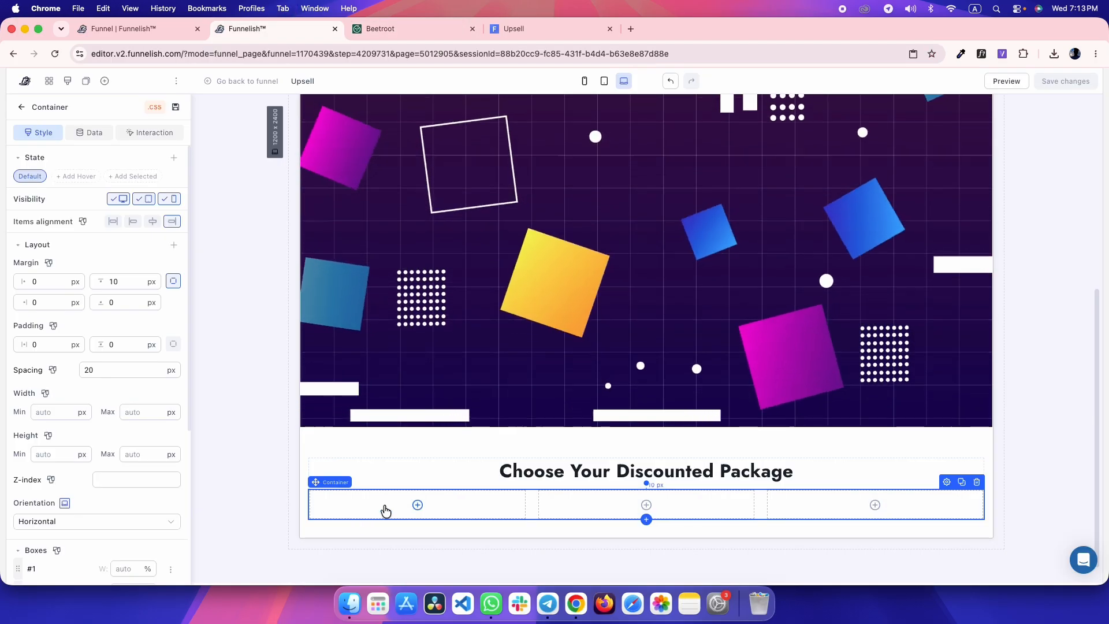
- Add a nested container inside the first box and set its margins to 0
{"action": "left_click", "coordinate": [384, 510]}
{"action": "left_click", "coordinate": [218, 198]}
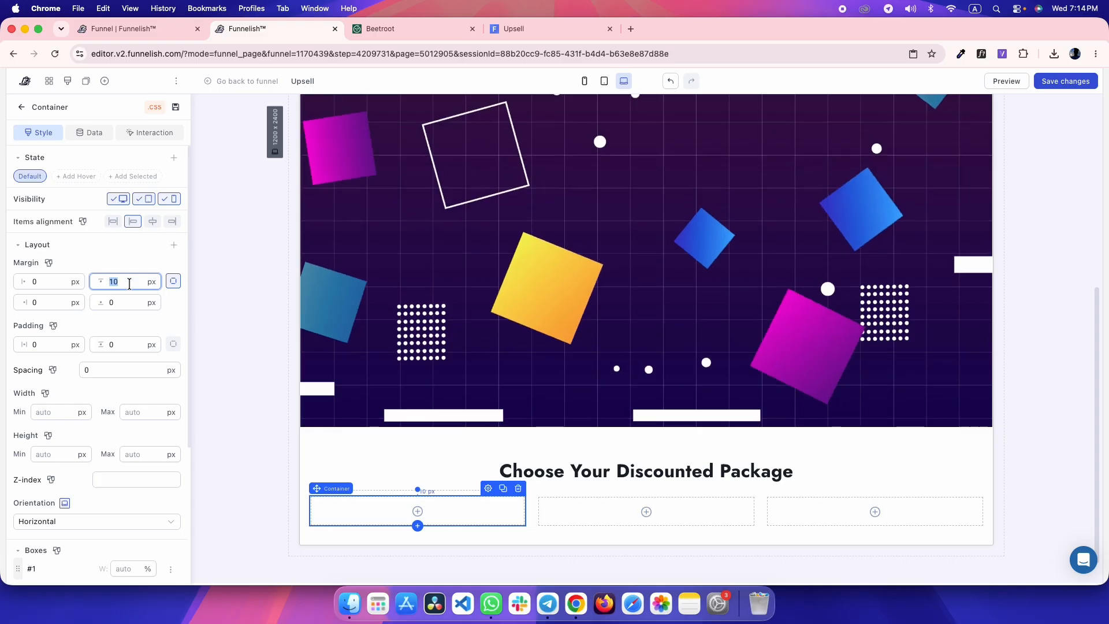
{"action": "key", "text": "ctrl+Tab"}
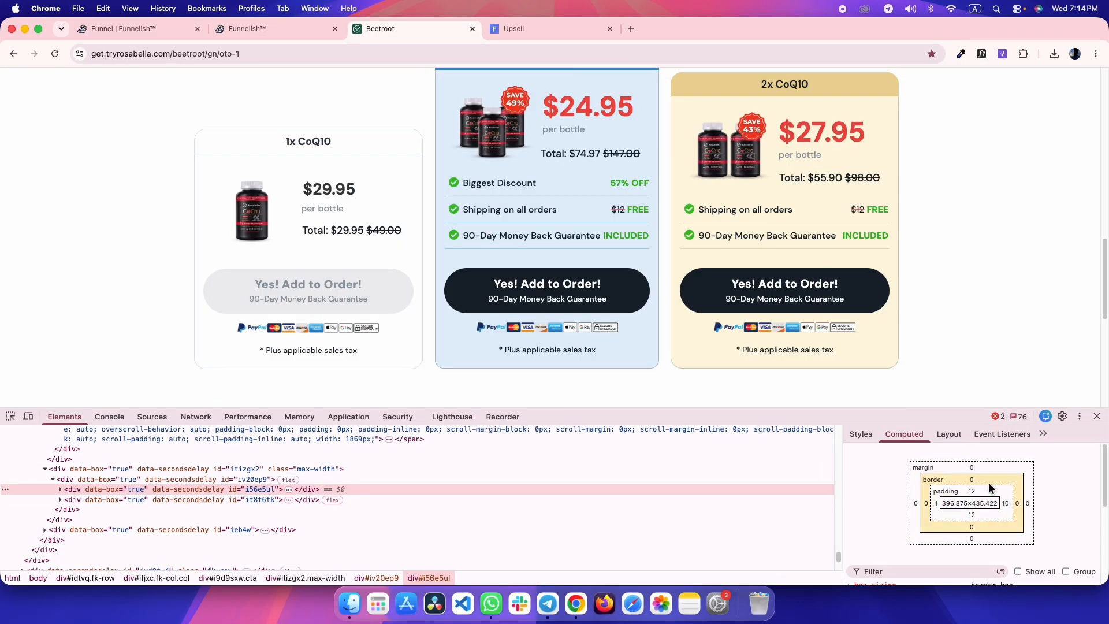
{"action": "key", "text": "ctrl+shift+Tab"}
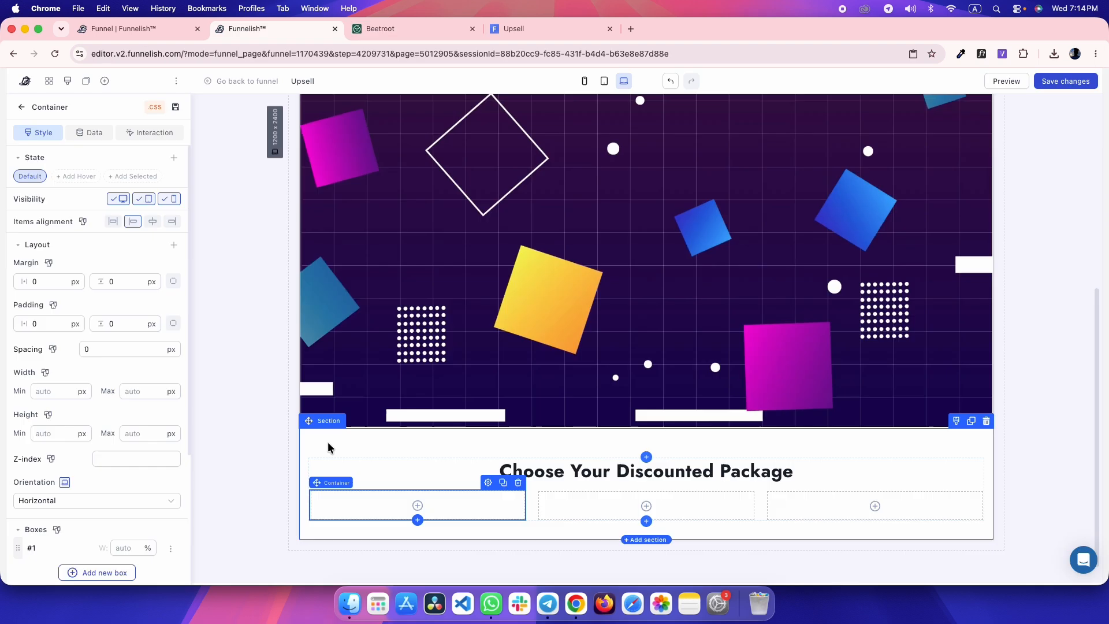
- Copy the border color #dce3ea from the 1x CoQ10 card header on the Beetroot page and inspect the card body's styles
{"action": "key", "text": "ctrl+Tab"}
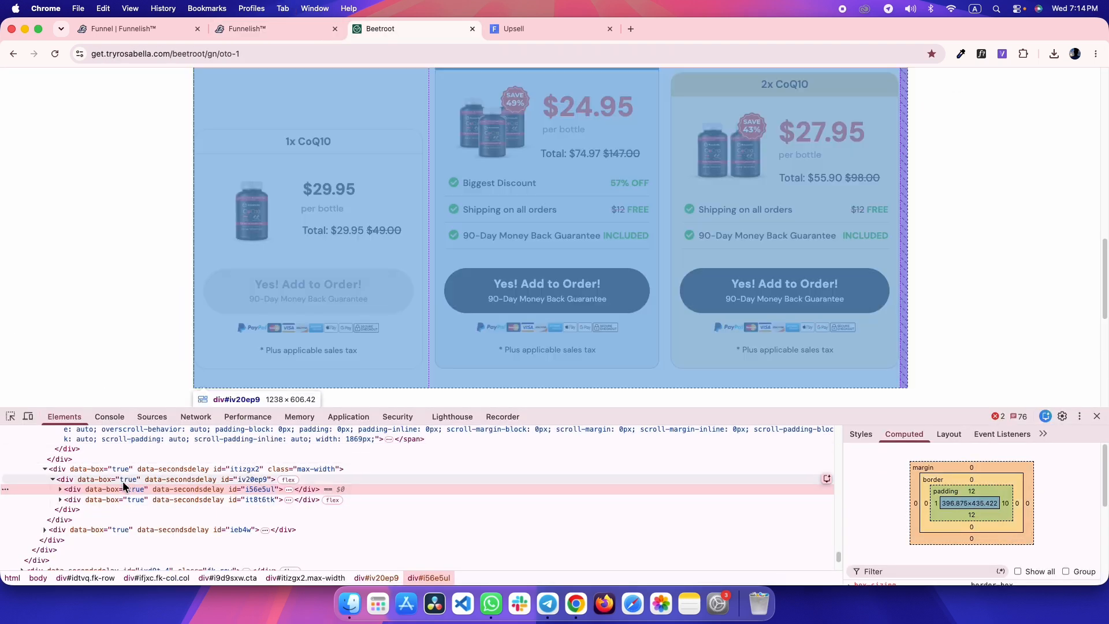
{"action": "left_click", "coordinate": [60, 489]}
{"action": "left_click", "coordinate": [88, 498]}
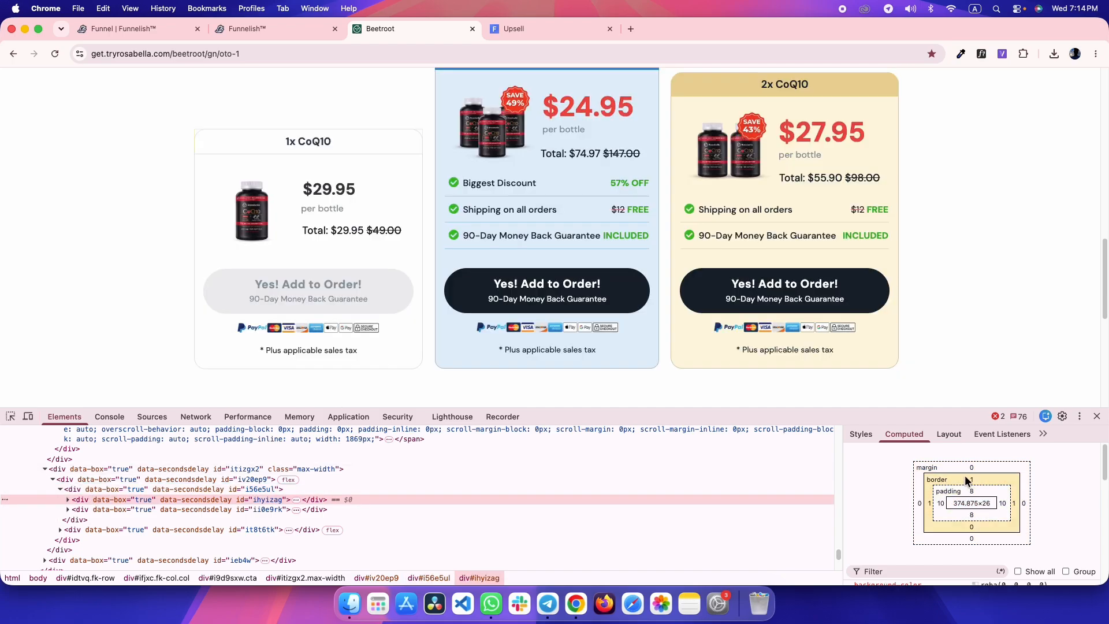
{"action": "left_click", "coordinate": [856, 433]}
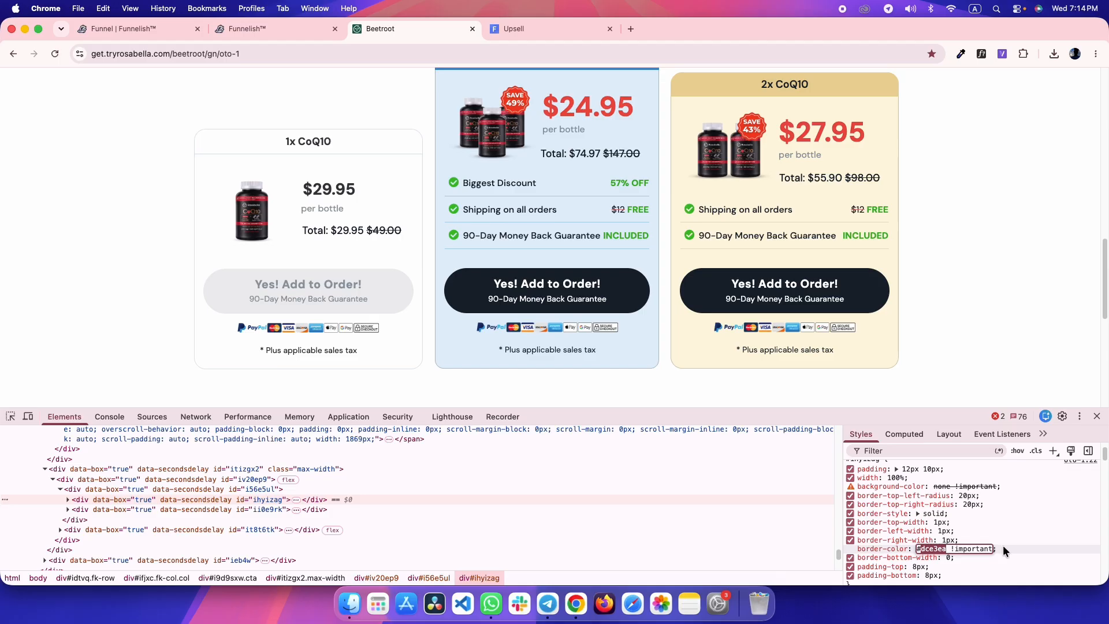
{"action": "scroll", "coordinate": [980, 525], "scroll_direction": "up", "scroll_amount": 1}
{"action": "key", "text": "ctrl+shift+Tab"}
{"action": "key", "text": "ctrl+Tab"}
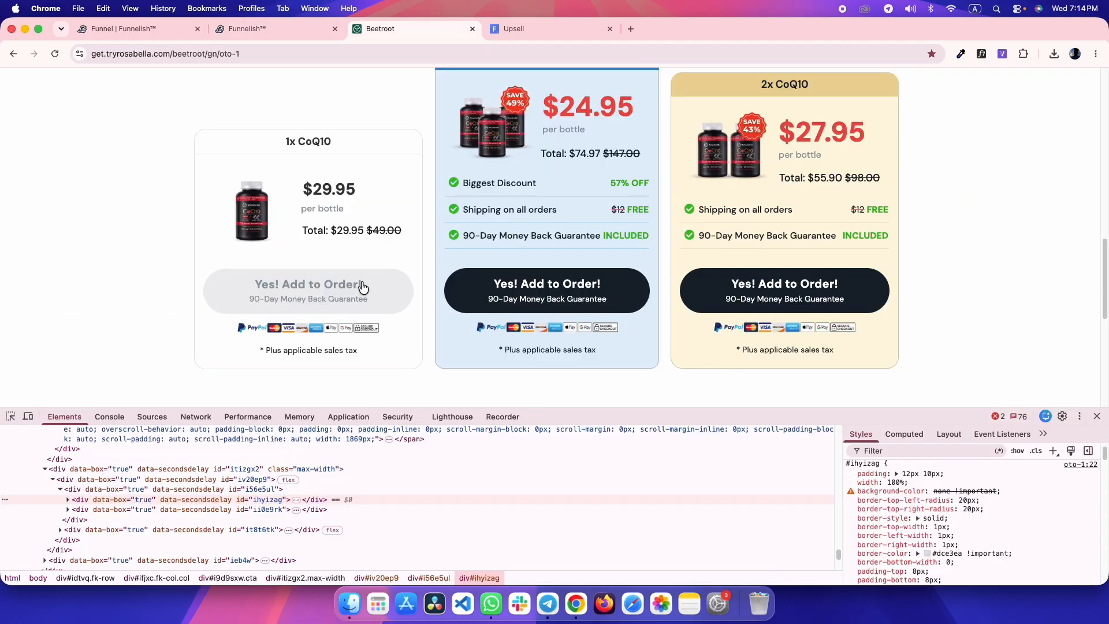
{"action": "key", "text": "super+shift+c"}
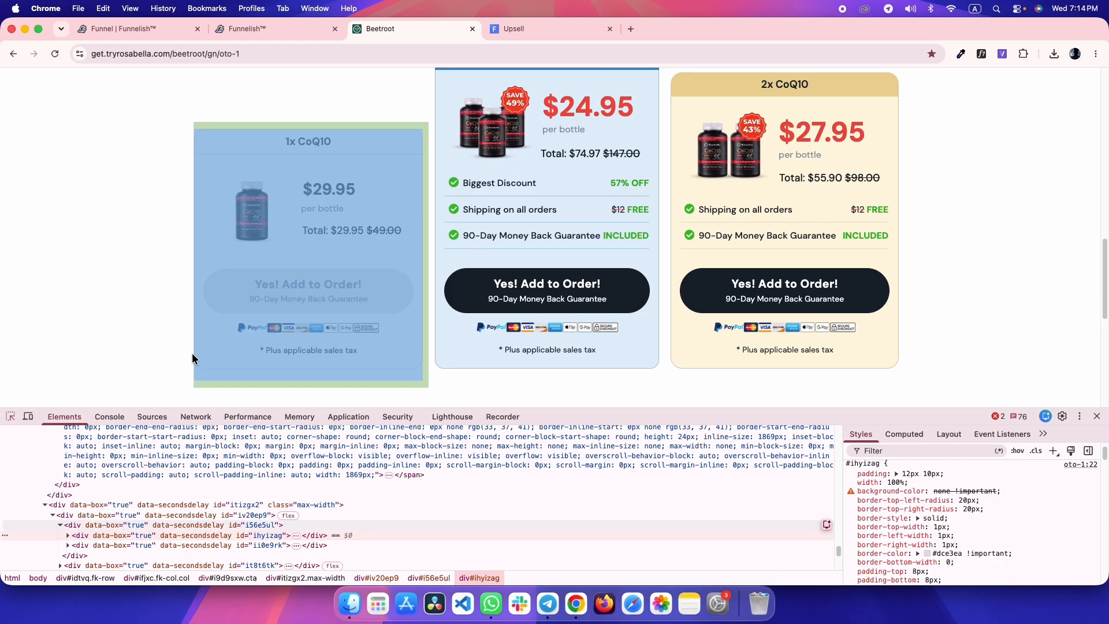
{"action": "left_click", "coordinate": [195, 350]}
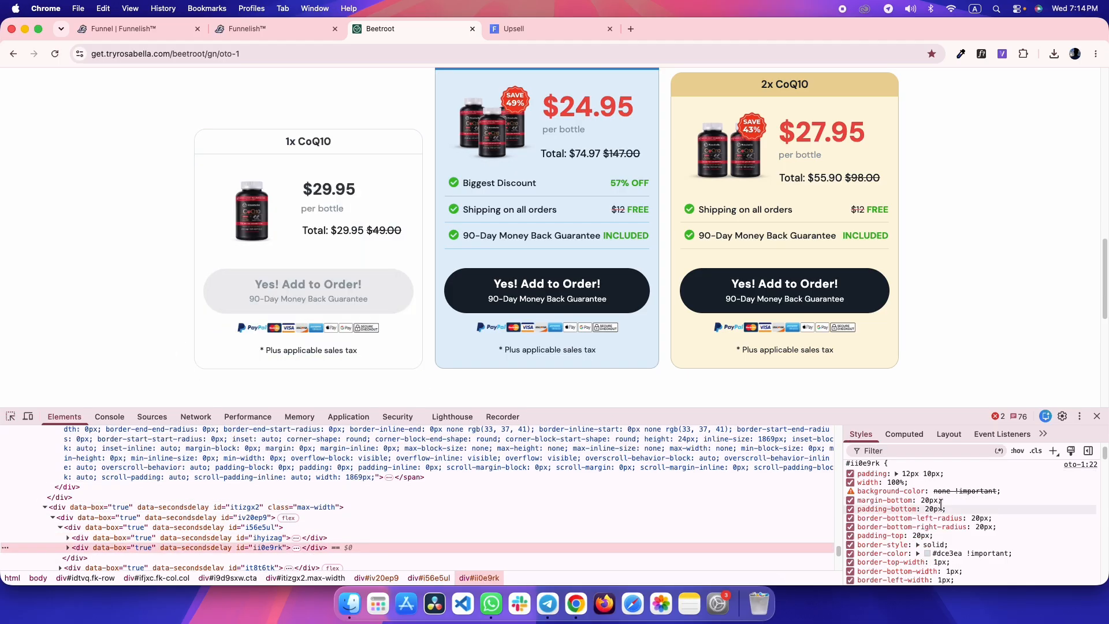
- Give the nested container in the first box a 1 px border colored #dce3ea and round all its corners
{"action": "key", "text": "ctrl+shift+Tab"}
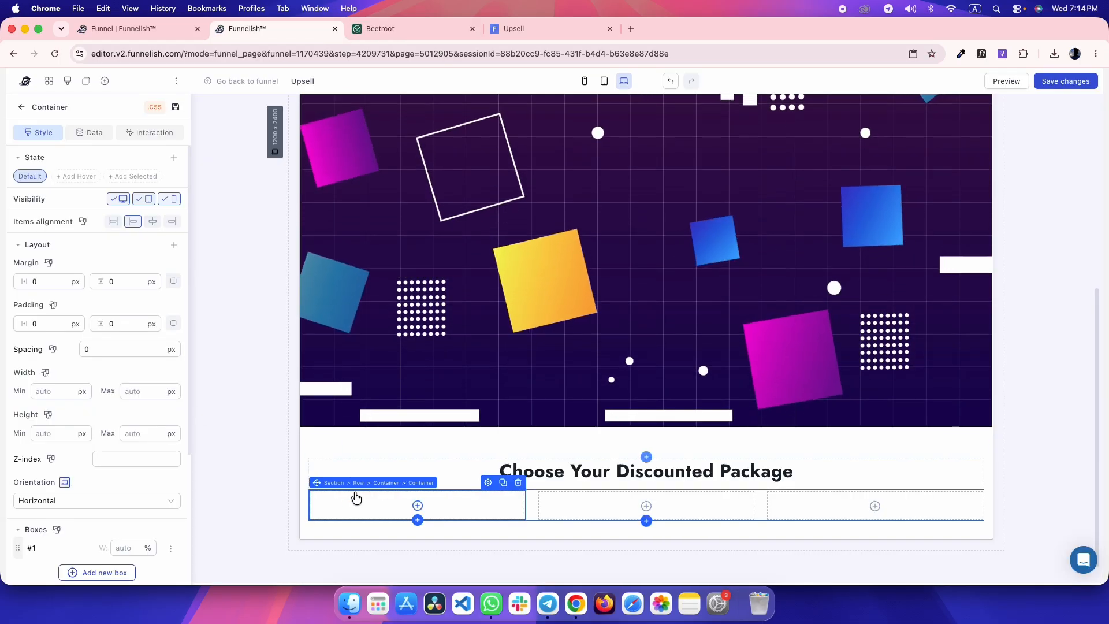
{"action": "scroll", "coordinate": [124, 470], "scroll_direction": "down", "scroll_amount": 5}
{"action": "left_click", "coordinate": [32, 485]}
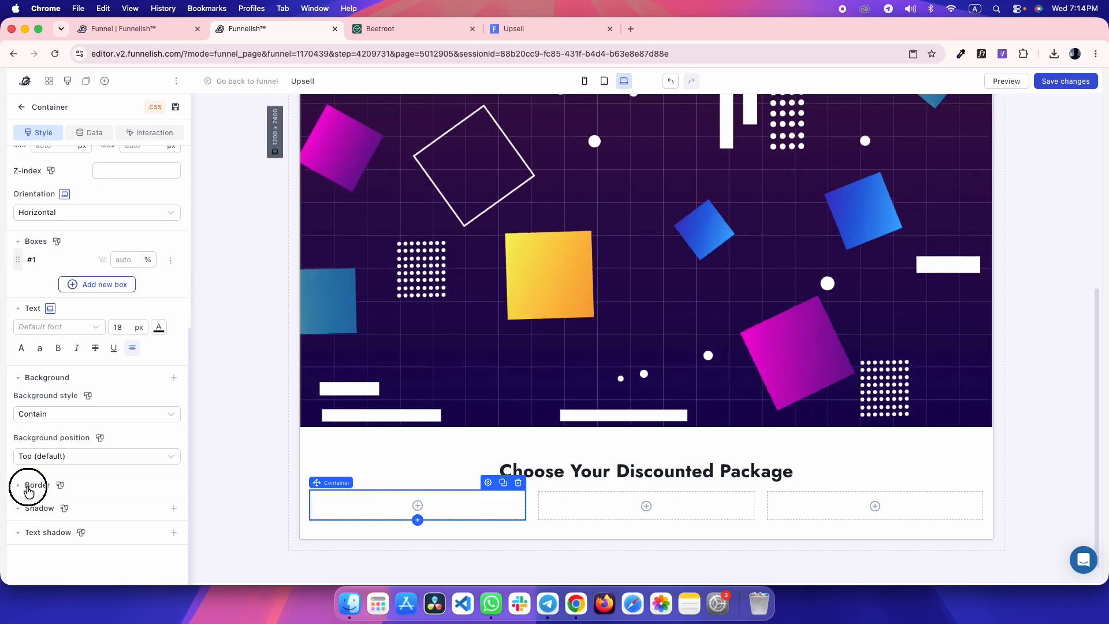
{"action": "left_click", "coordinate": [97, 503]}
{"action": "left_click", "coordinate": [160, 423]}
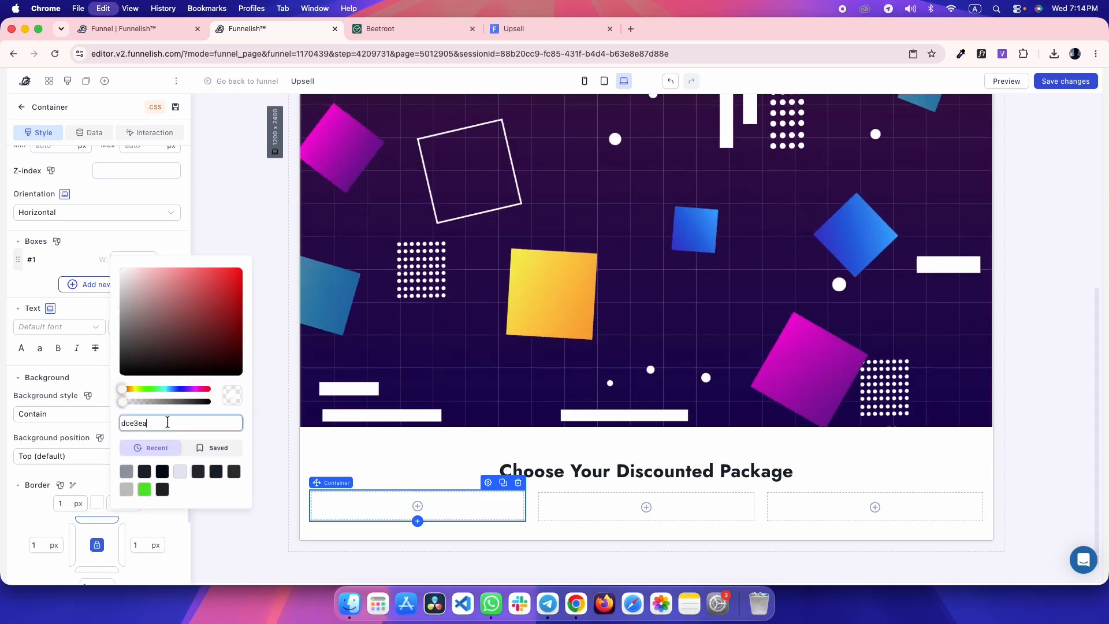
{"action": "key", "text": "super+v"}
{"action": "scroll", "coordinate": [35, 554], "scroll_direction": "down", "scroll_amount": 1}
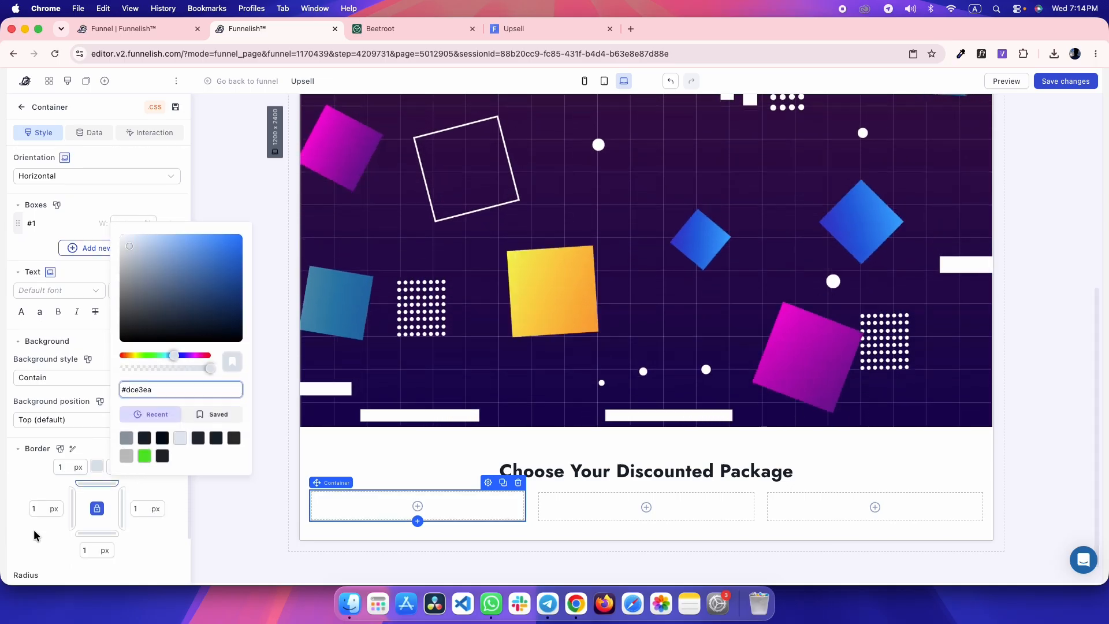
{"action": "scroll", "coordinate": [48, 520], "scroll_direction": "down", "scroll_amount": 4}
{"action": "left_click", "coordinate": [50, 414]}
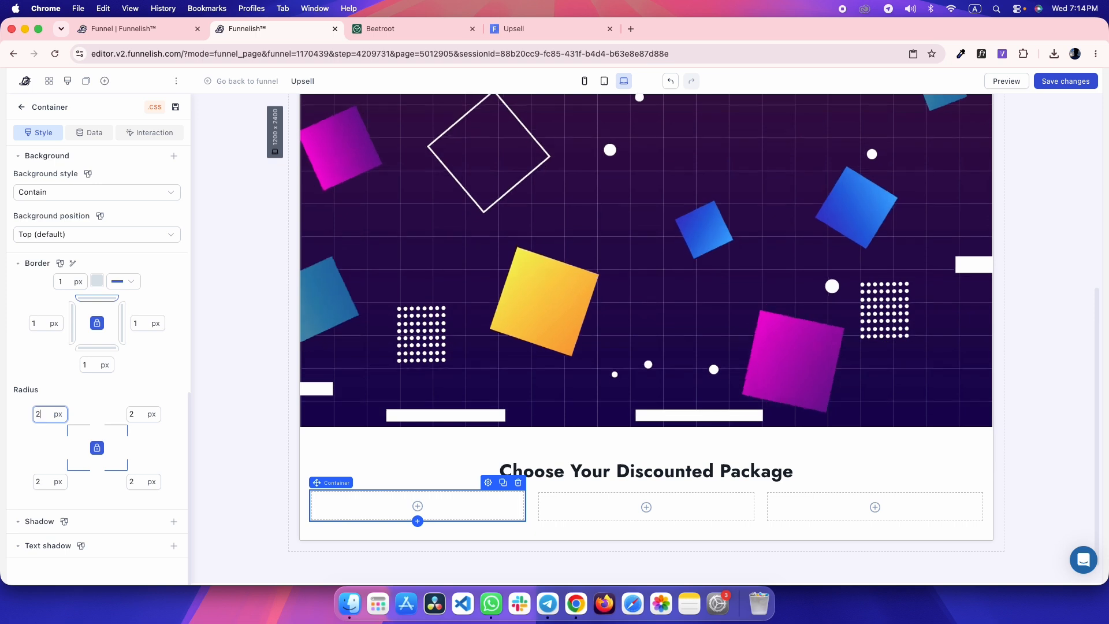
{"action": "left_click", "coordinate": [210, 293]}
- Inspect the body and header elements of the 1x CoQ10 card on the Beetroot page
{"action": "key", "text": "ctrl+Tab"}
{"action": "left_click", "coordinate": [119, 238]}
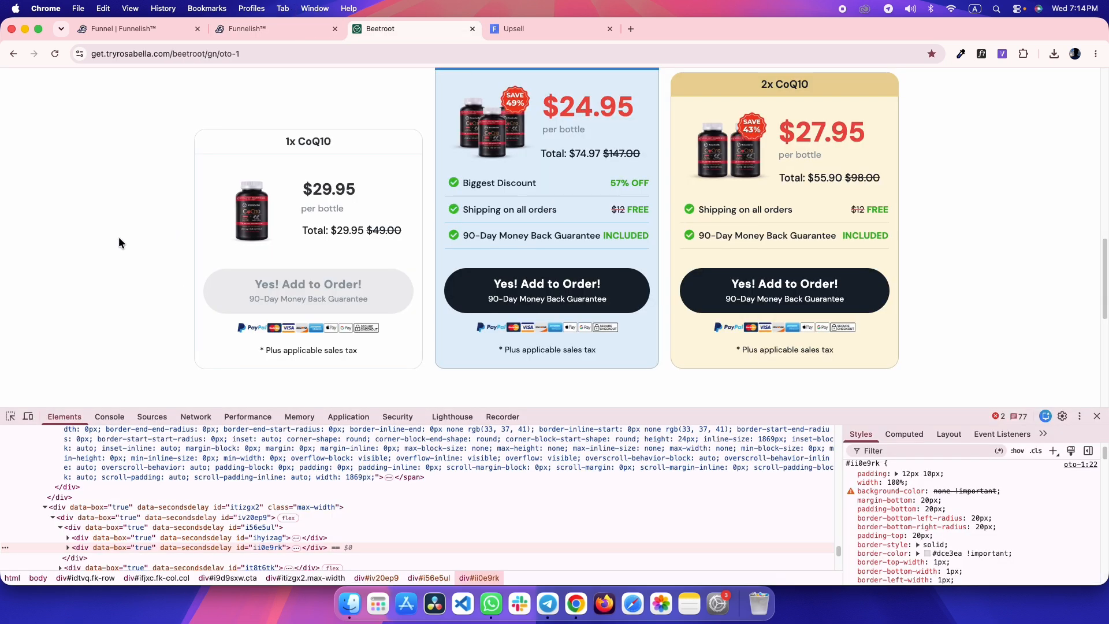
{"action": "left_click", "coordinate": [135, 546]}
{"action": "scroll", "coordinate": [135, 546], "scroll_direction": "down", "scroll_amount": 1}
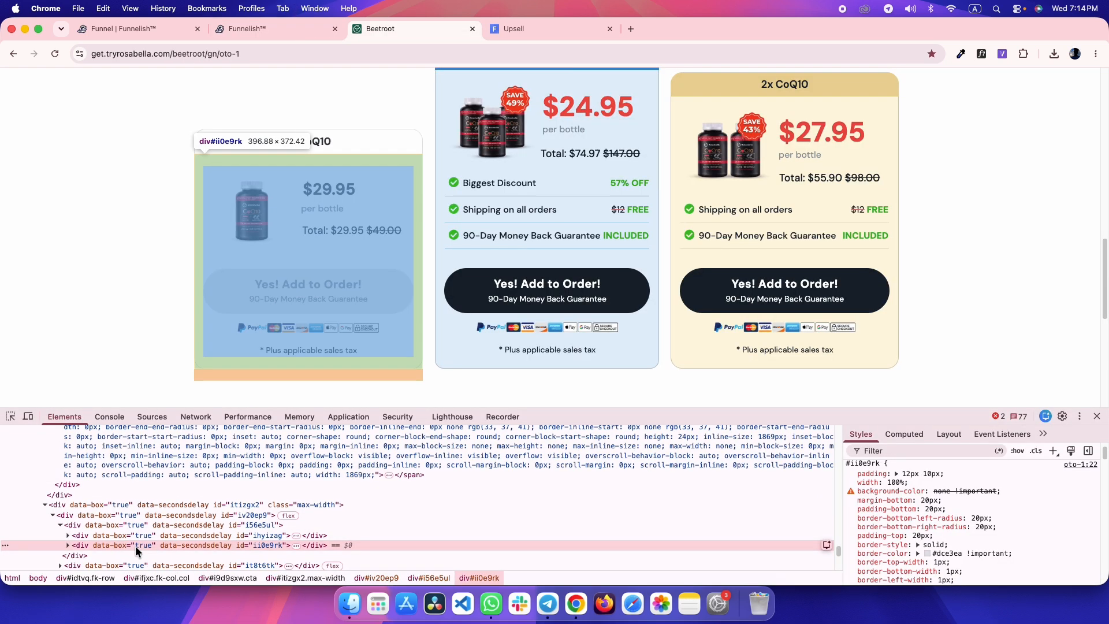
{"action": "left_click", "coordinate": [136, 535]}
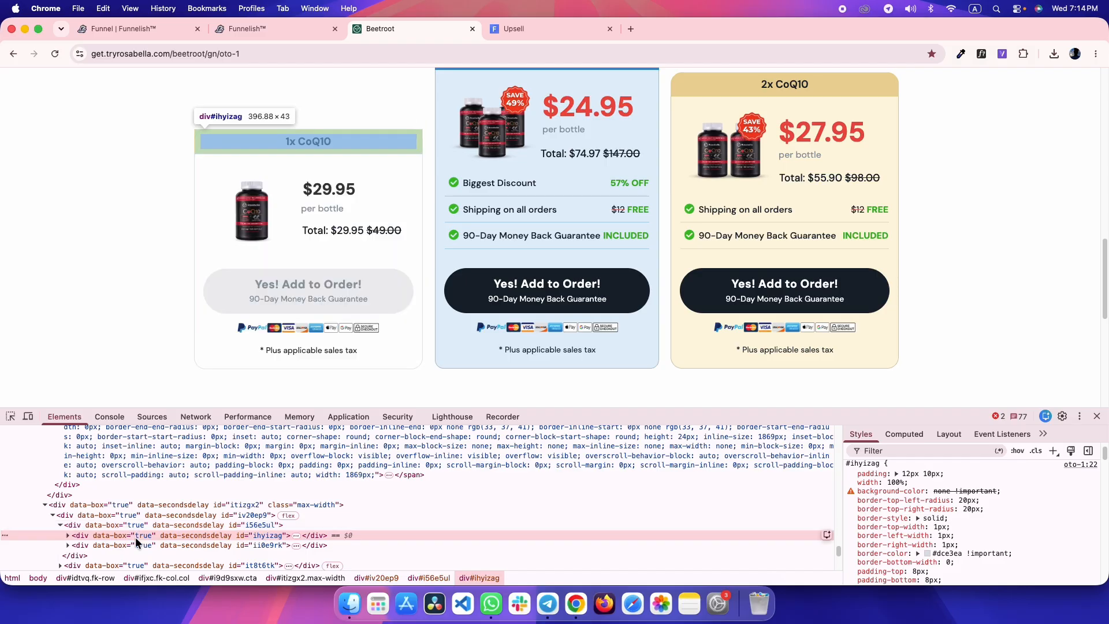
- Copy the "1x CoQ10" card title and use it as the text of a new paragraph in the first nested container
{"action": "left_click", "coordinate": [310, 141]}
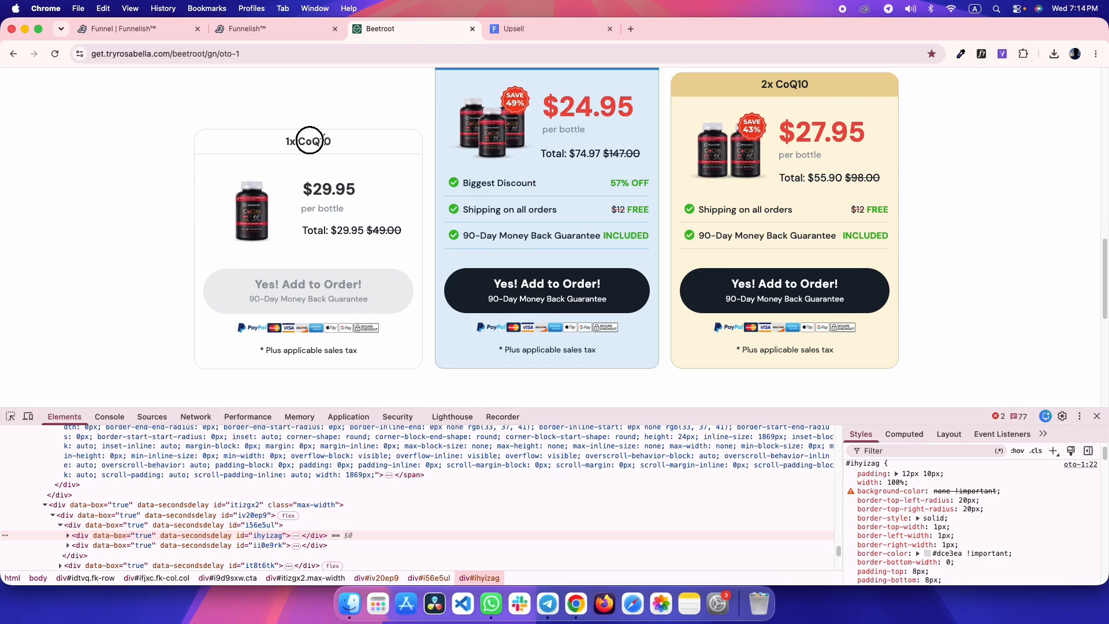
{"action": "left_click", "coordinate": [281, 142]}
{"action": "key", "text": "ctrl+shift+Tab"}
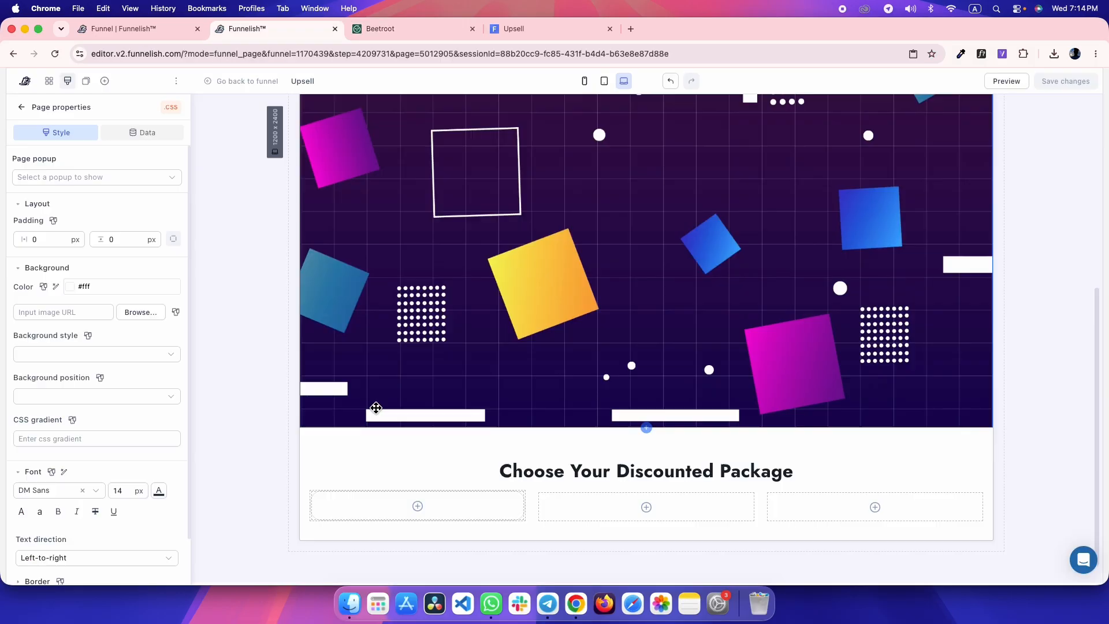
{"action": "left_click", "coordinate": [368, 514]}
{"action": "left_click", "coordinate": [202, 334]}
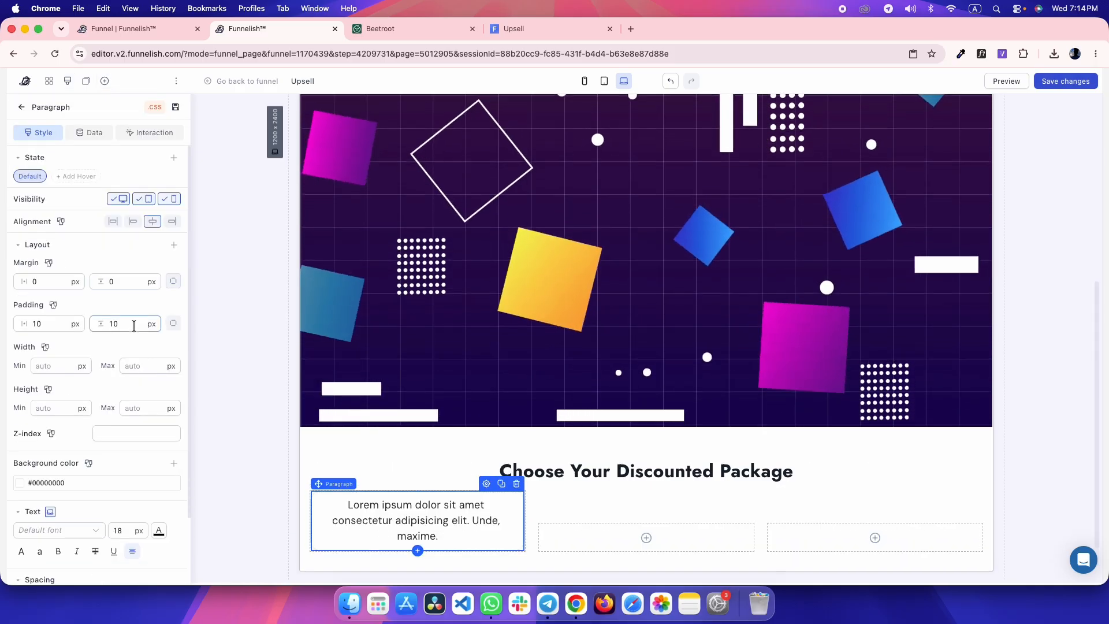
{"action": "triple_click", "coordinate": [366, 527]}
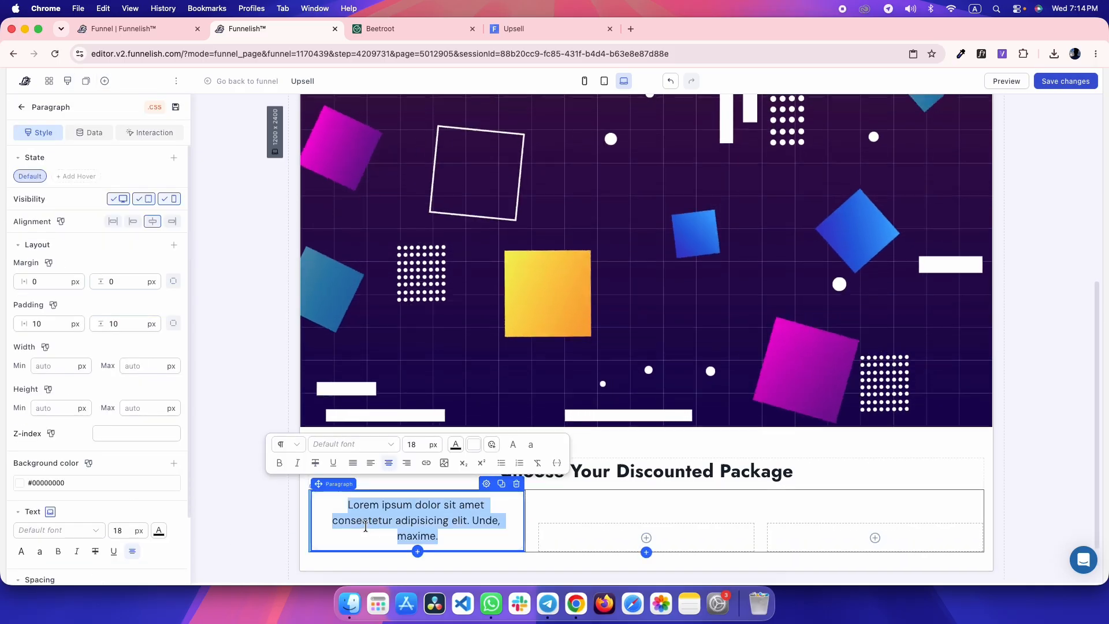
{"action": "key", "text": "super+v"}
- Check the 1x CoQ10 header's padding on the Beetroot page and set the title paragraph's vertical padding to 8 px
{"action": "key", "text": "ctrl+Tab"}
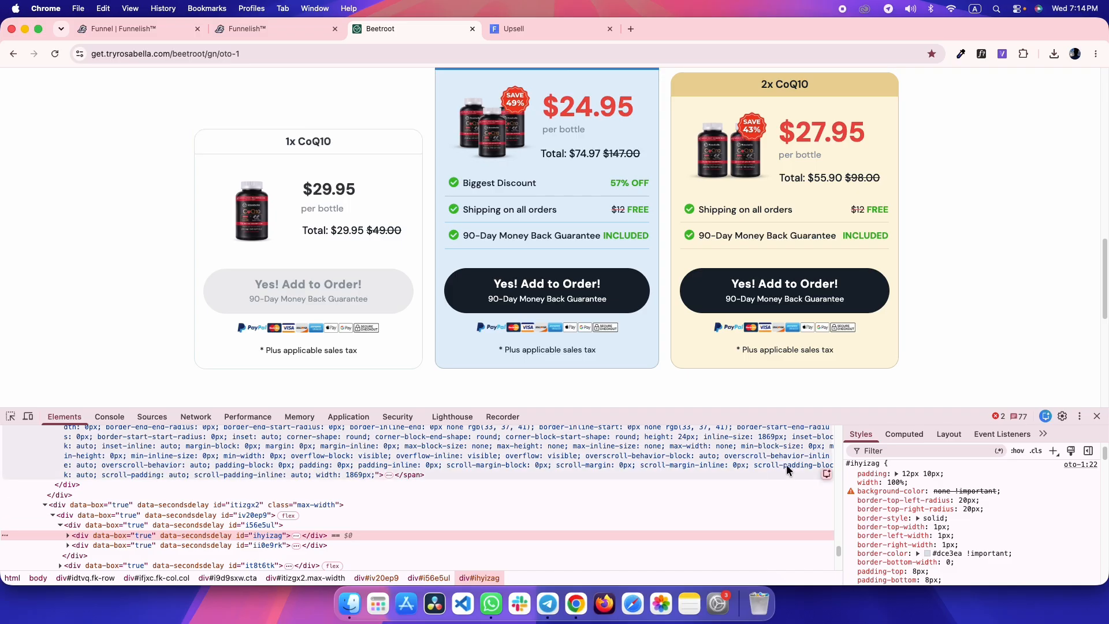
{"action": "left_click", "coordinate": [911, 435]}
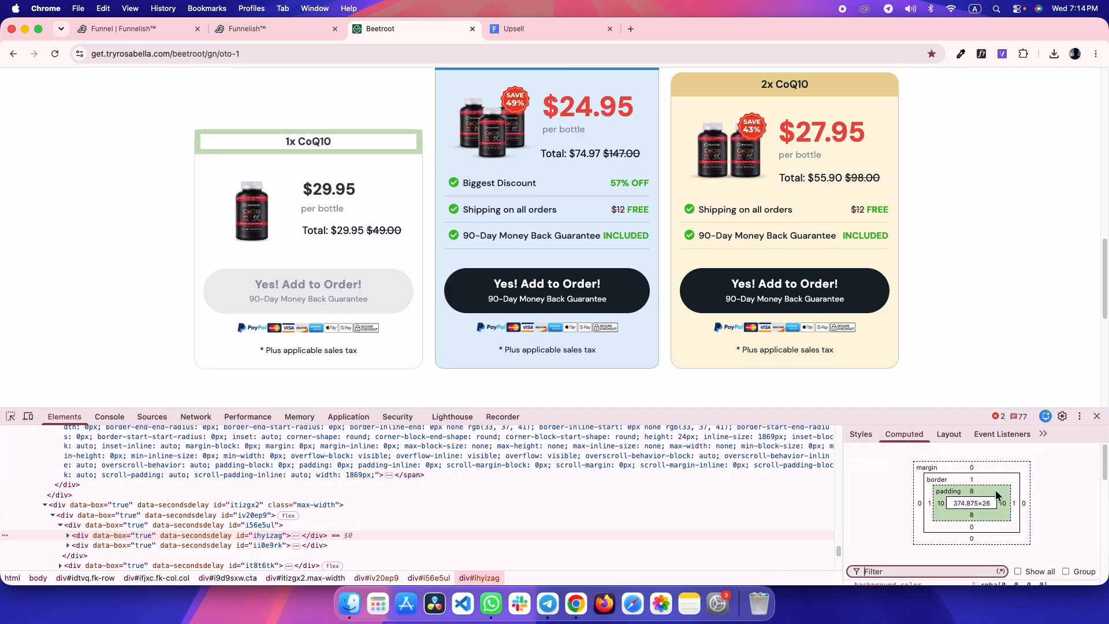
{"action": "key", "text": "ctrl+shift+Tab"}
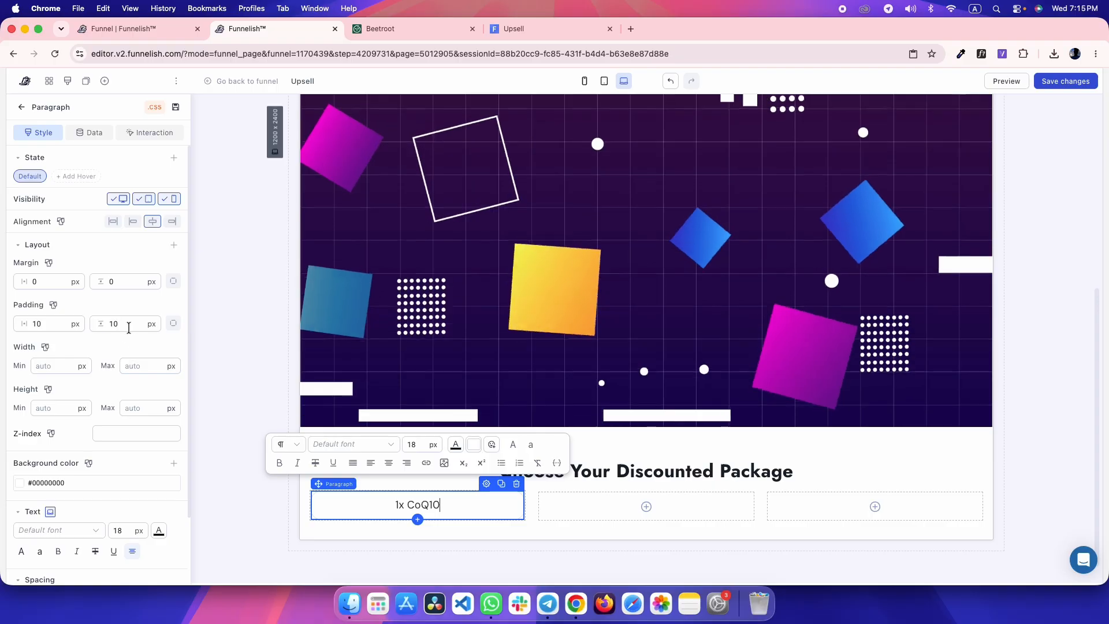
- Copy the border color #dce3ea from the 1x CoQ10 header's styles on the Beetroot page and return to the editor
{"action": "key", "text": "ctrl+Tab"}
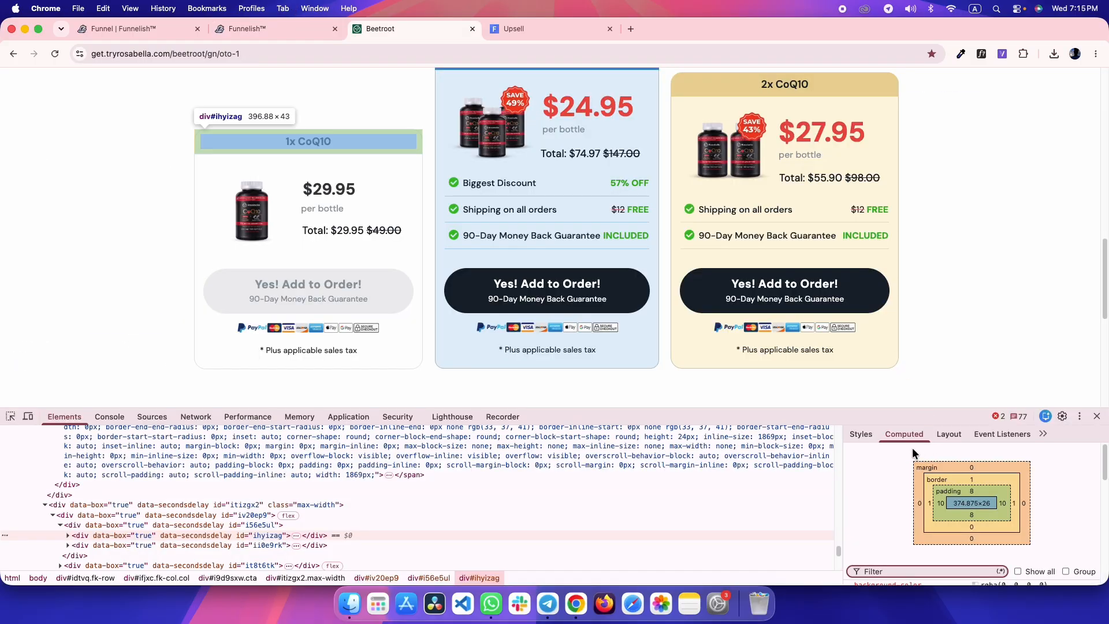
{"action": "left_click", "coordinate": [861, 434]}
{"action": "scroll", "coordinate": [921, 496], "scroll_direction": "down", "scroll_amount": 2}
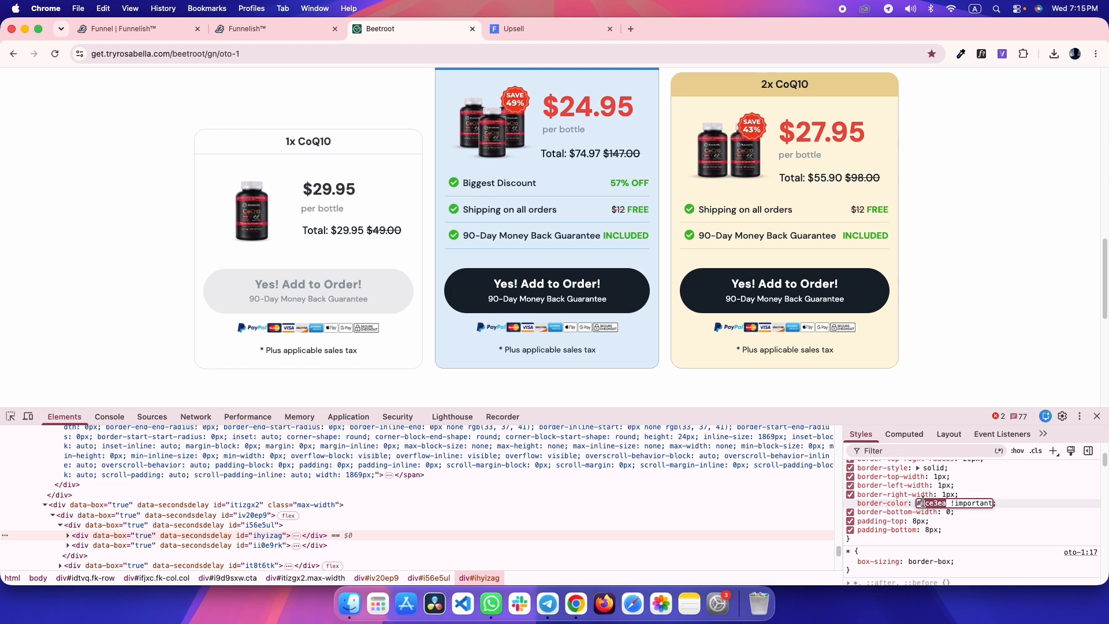
{"action": "key", "text": "ctrl+shift+Tab"}
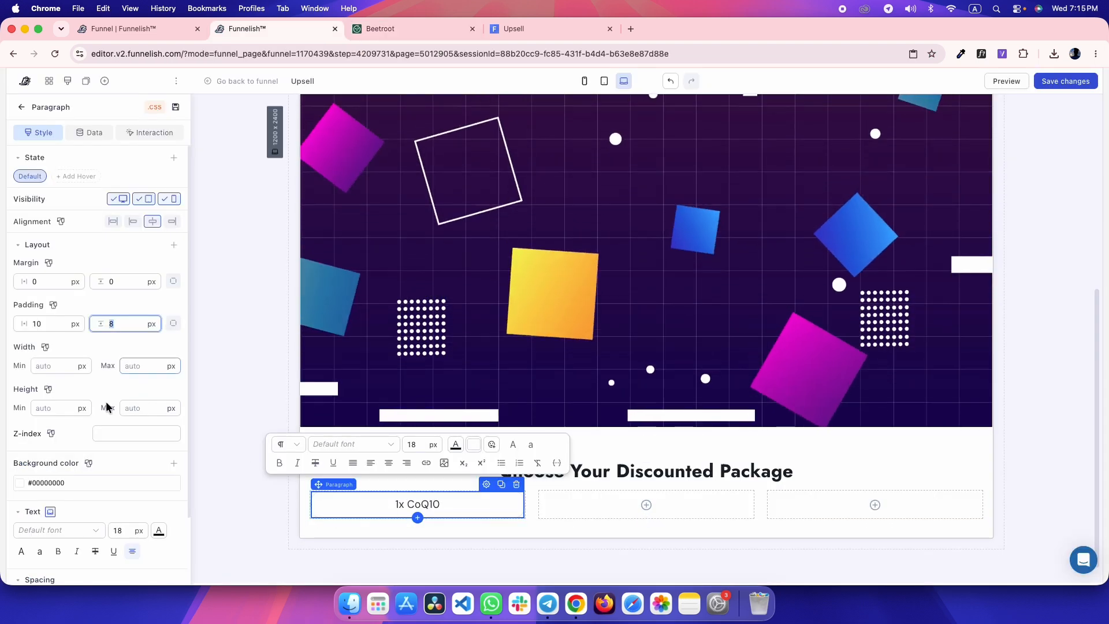
- Give the title paragraph a 1 px bottom border in the copied color, clearing the side widths and setting the top width to 0
{"action": "scroll", "coordinate": [52, 475], "scroll_direction": "down", "scroll_amount": 3}
{"action": "left_click", "coordinate": [29, 495]}
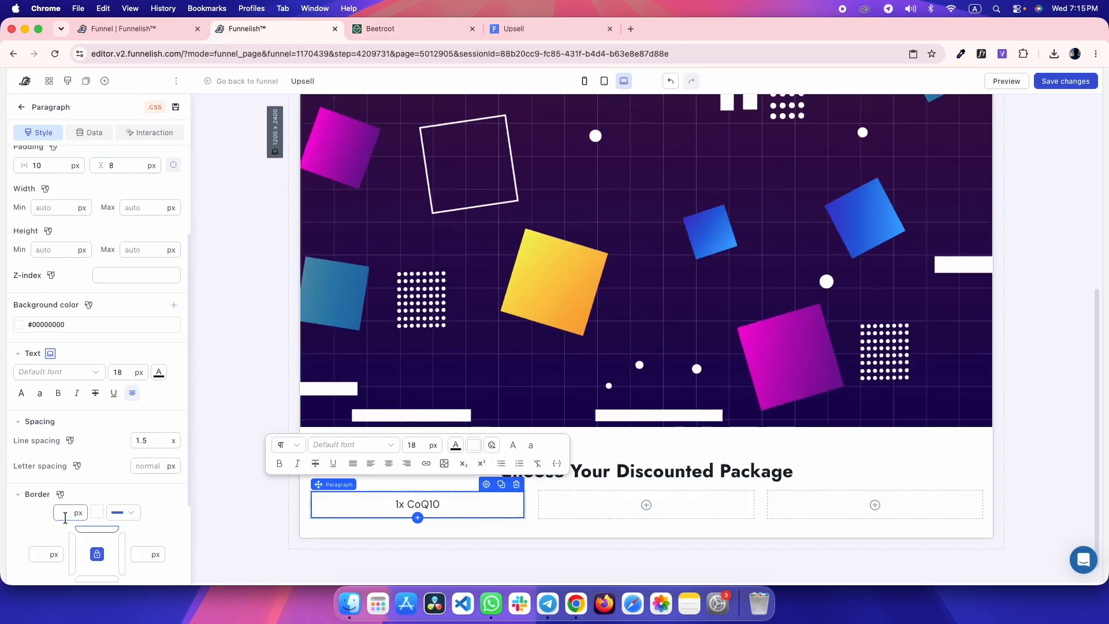
{"action": "left_click", "coordinate": [96, 513]}
{"action": "scroll", "coordinate": [44, 524], "scroll_direction": "down", "scroll_amount": 2}
{"action": "left_click", "coordinate": [113, 462]}
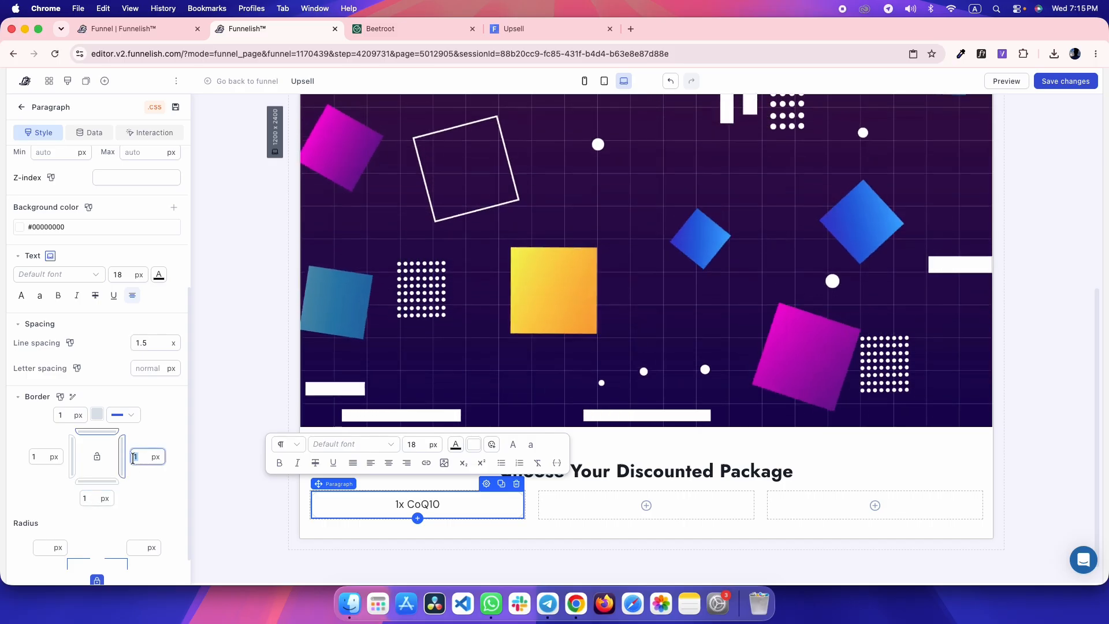
{"action": "key", "text": "BackSpace"}
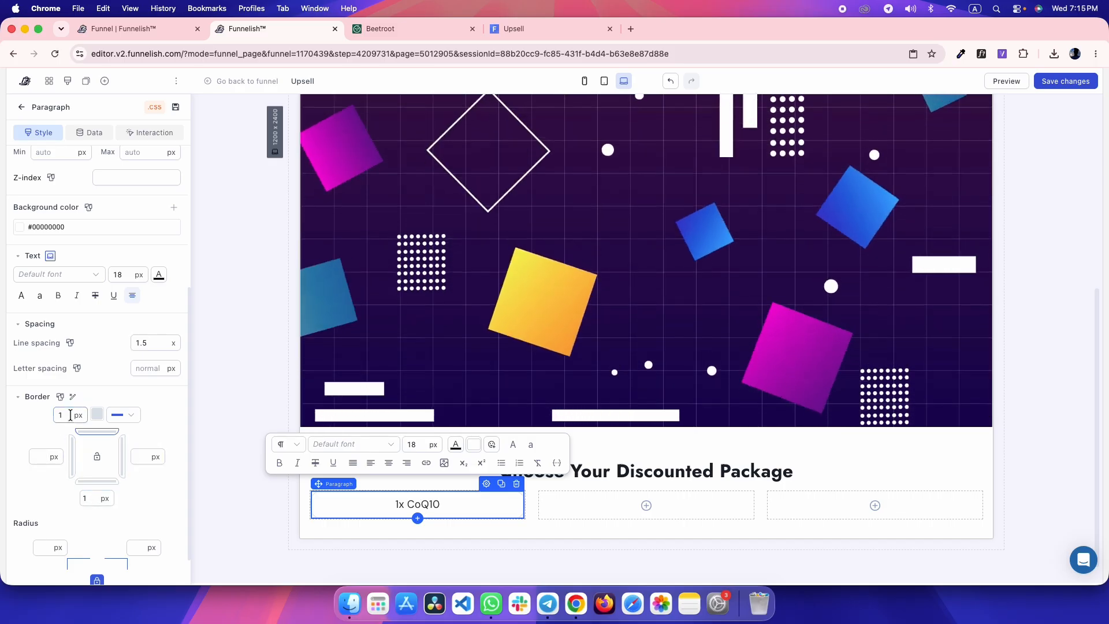
{"action": "left_click", "coordinate": [70, 416]}
{"action": "type", "text": "0"}
{"action": "left_click", "coordinate": [36, 434]}
{"action": "type", "text": "0"}
{"action": "left_click", "coordinate": [39, 446]}
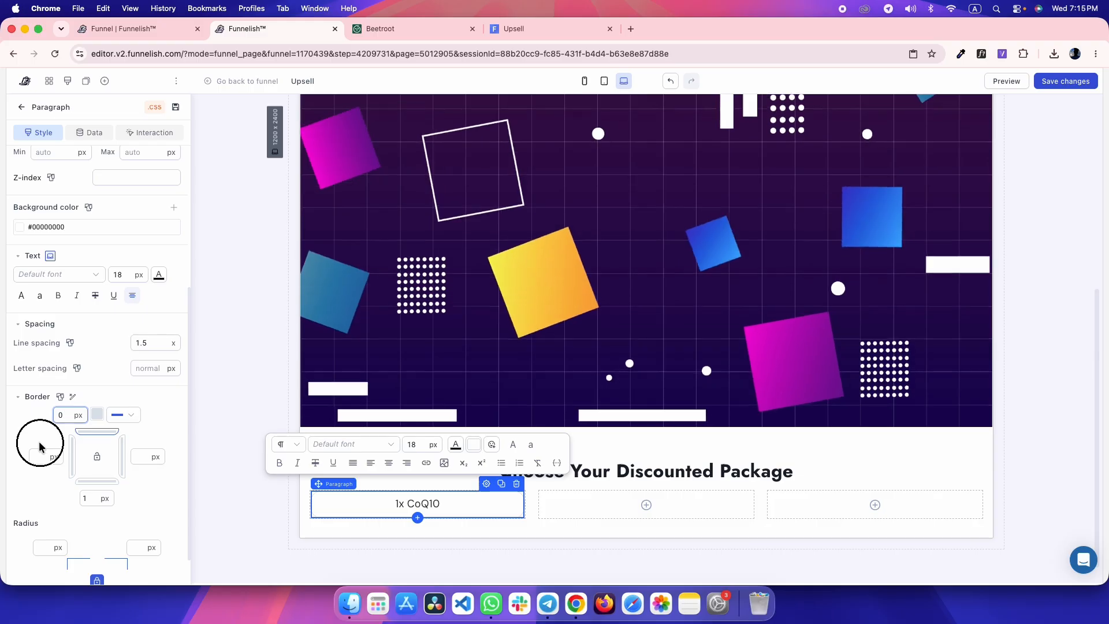
{"action": "left_click", "coordinate": [195, 346]}
- Inspect the "1x CoQ10" title's font on the Beetroot page and copy its text color #353a40
{"action": "key", "text": "ctrl+Tab"}
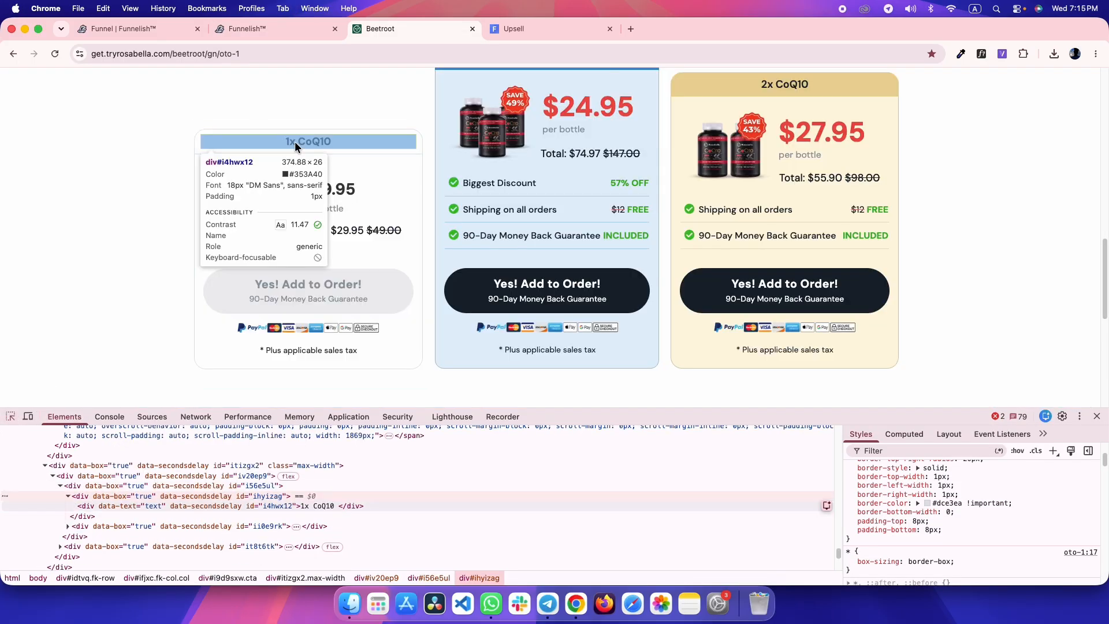
{"action": "left_click", "coordinate": [295, 145]}
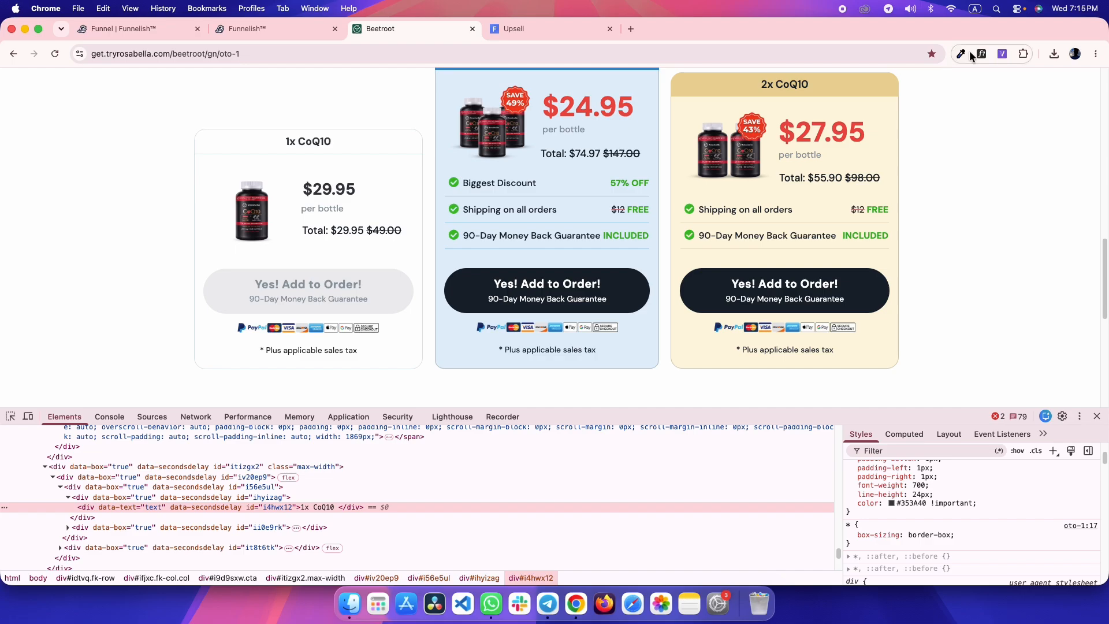
{"action": "left_click", "coordinate": [328, 143]}
{"action": "mouse_move", "coordinate": [476, 222]}
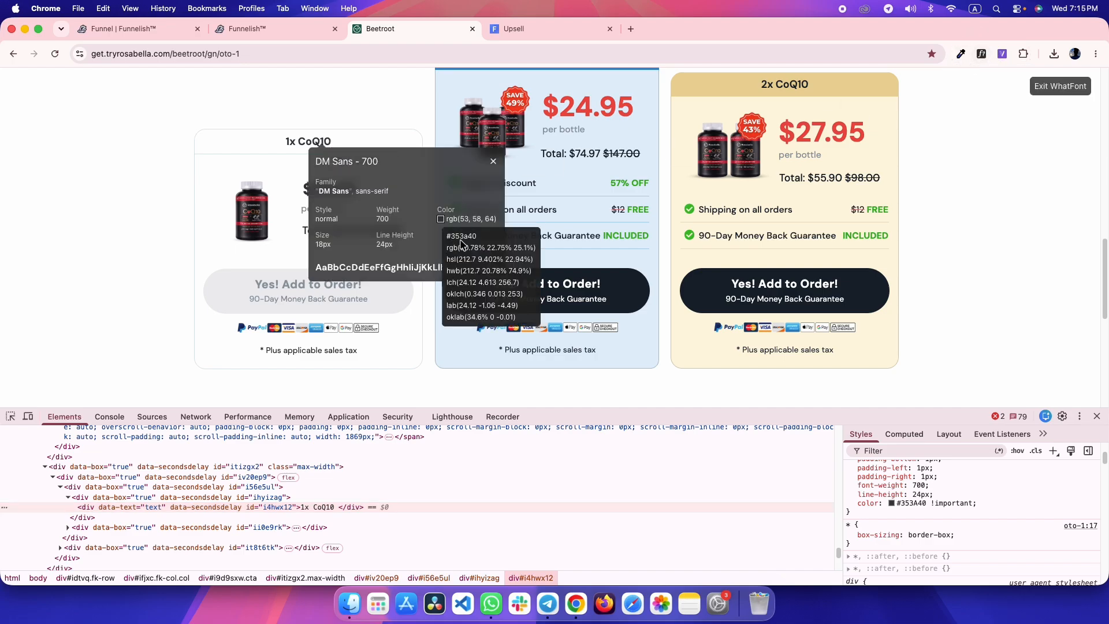
- Make the "1x CoQ10" paragraph bold and set its text color to #353a40
{"action": "key", "text": "super+shift+bracketleft"}
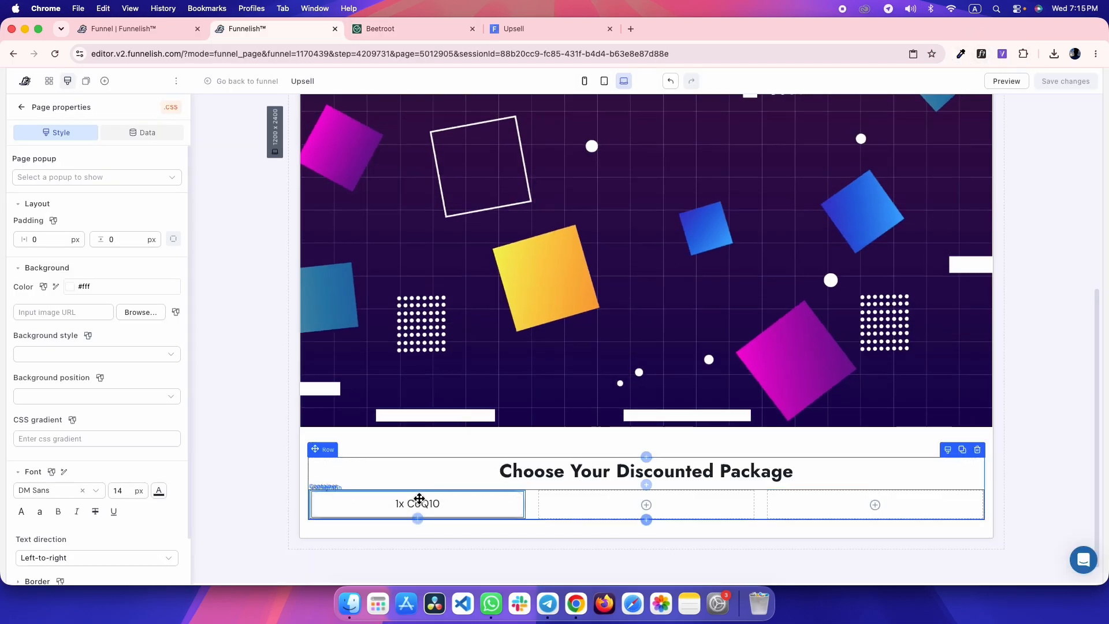
{"action": "left_click", "coordinate": [421, 496]}
{"action": "left_click", "coordinate": [58, 551]}
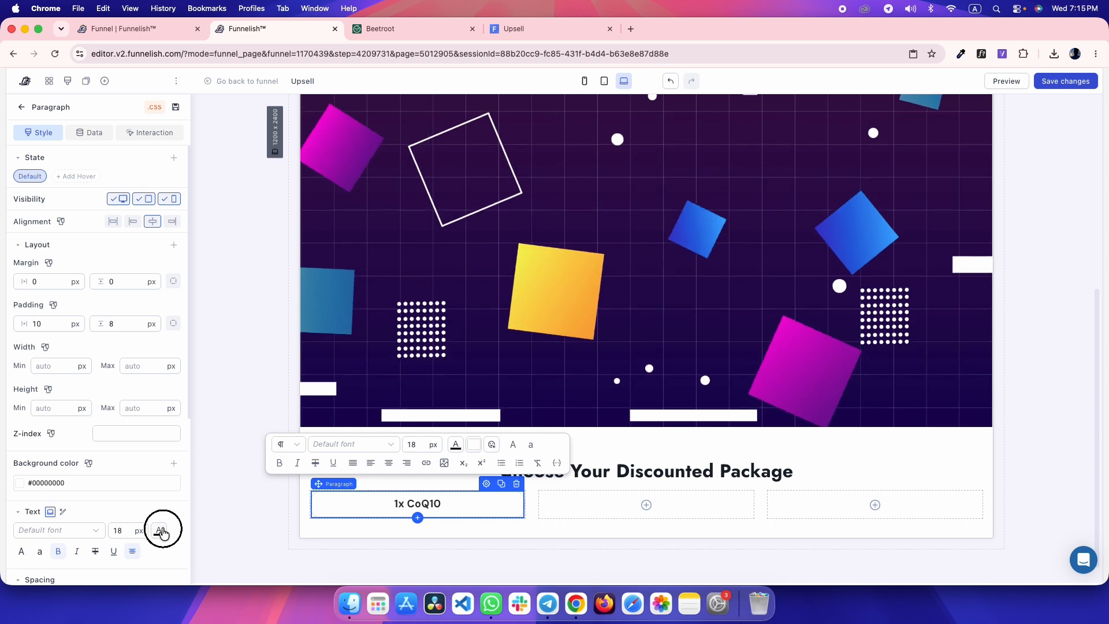
{"action": "left_click", "coordinate": [160, 532]}
{"action": "double_click", "coordinate": [146, 436]}
{"action": "type", "text": "#353a40"}
- Check the title's line height on the Beetroot page, set the paragraph's line spacing to 1.4, and save the page
{"action": "key", "text": "super+shift+bracketright"}
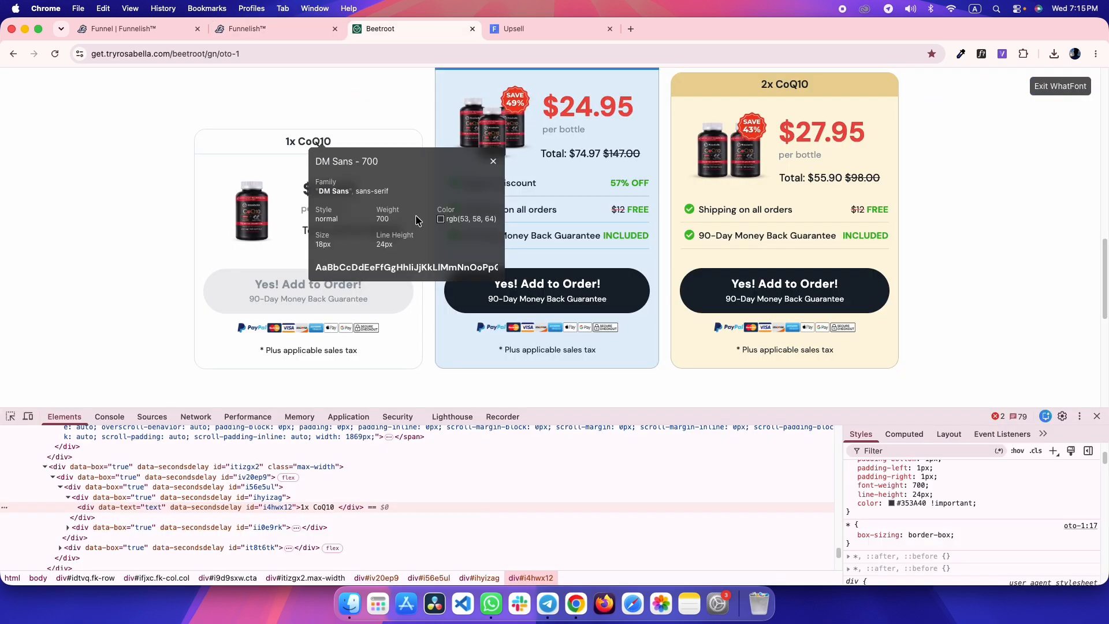
{"action": "key", "text": "super+shift+bracketleft"}
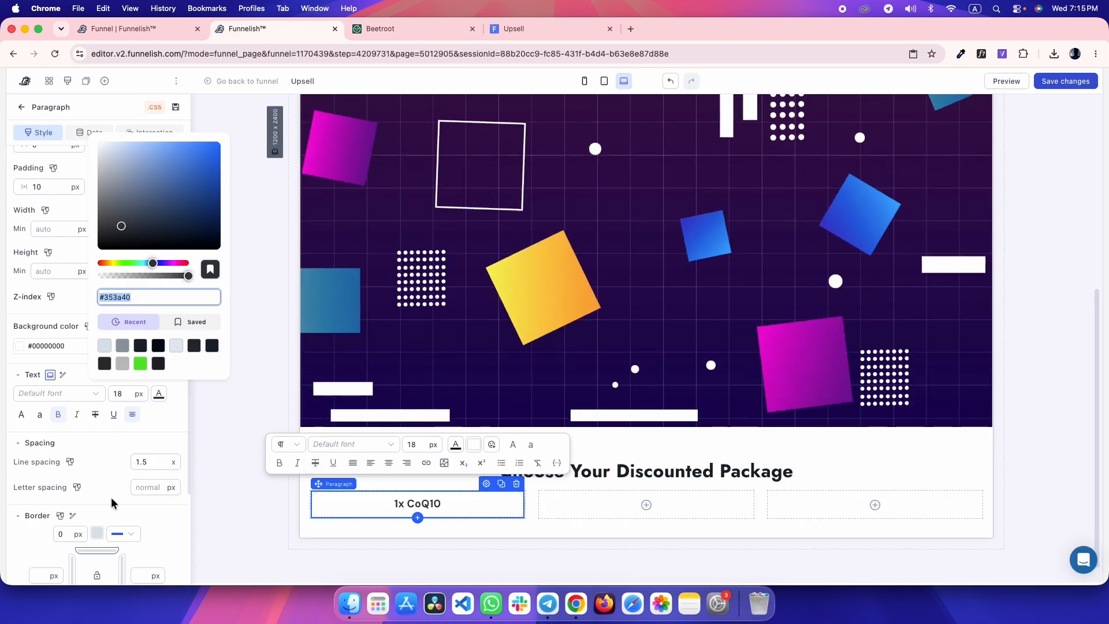
{"action": "left_click", "coordinate": [153, 461]}
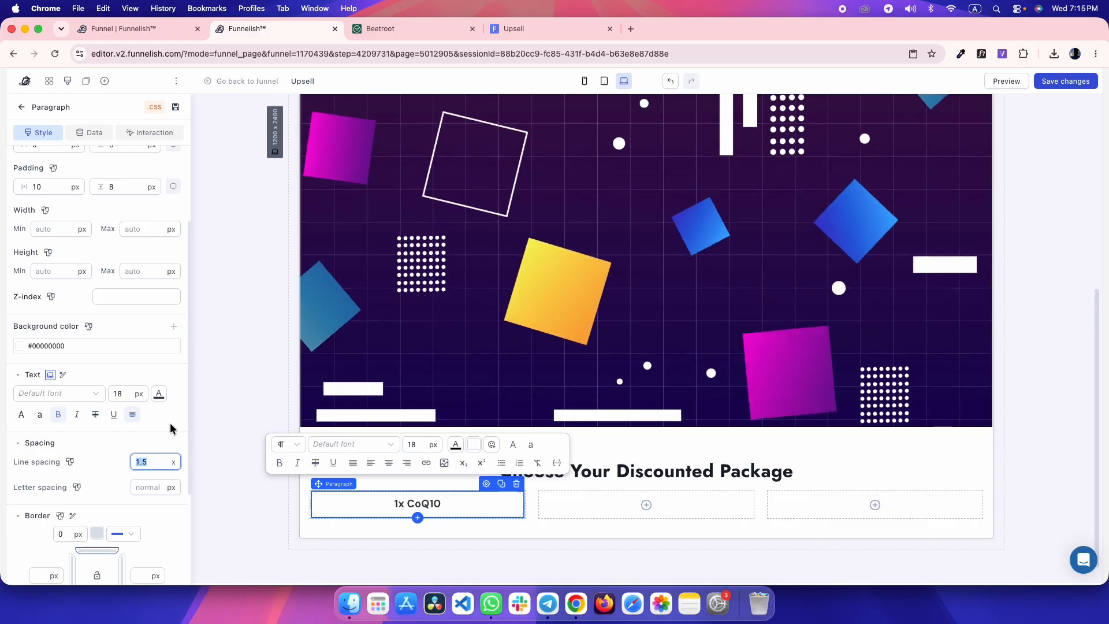
{"action": "type", "text": "1.4"}
{"action": "left_click", "coordinate": [202, 412]}
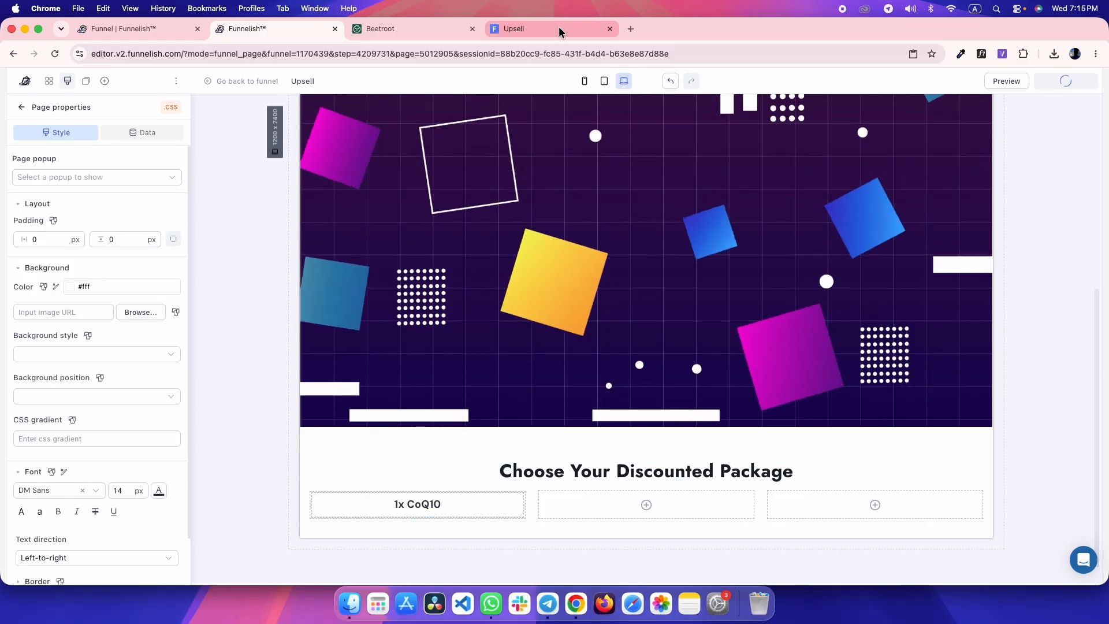
- Check the card title's font on the Upsell preview page and inspect the 1x CoQ10 card body on the Beetroot page
{"action": "left_click", "coordinate": [559, 30]}
{"action": "left_click", "coordinate": [981, 54]}
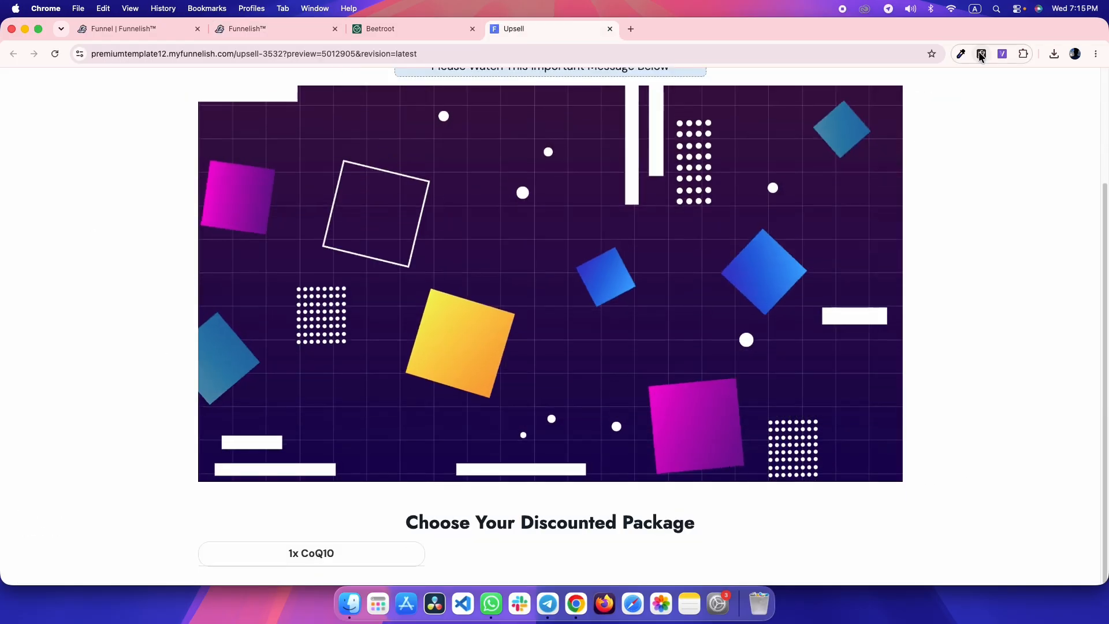
{"action": "left_click", "coordinate": [301, 554]}
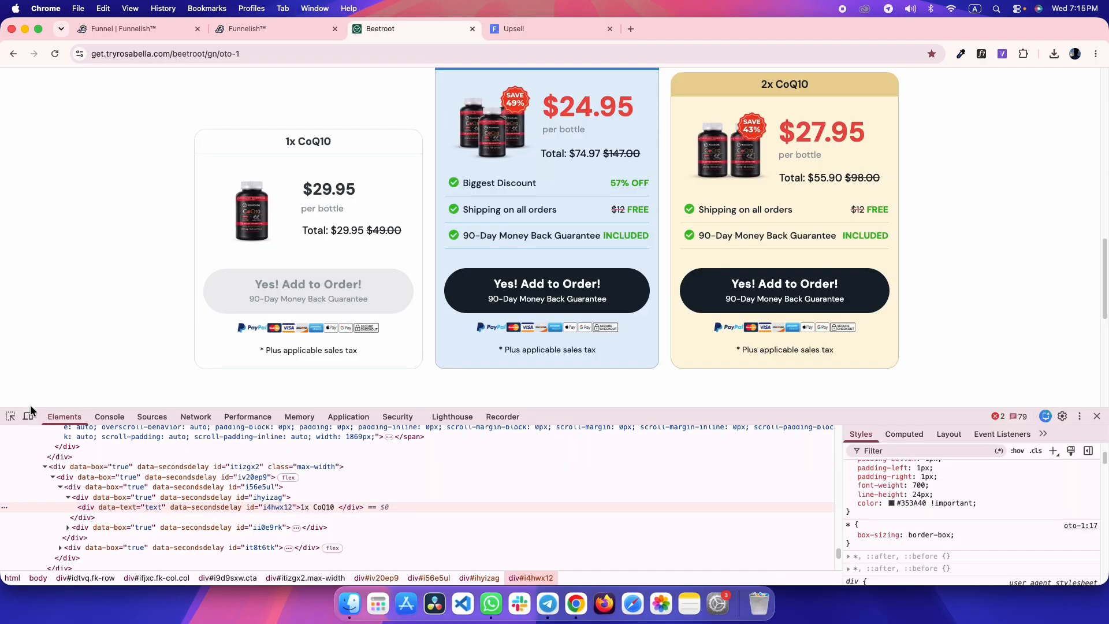
{"action": "left_click", "coordinate": [11, 416]}
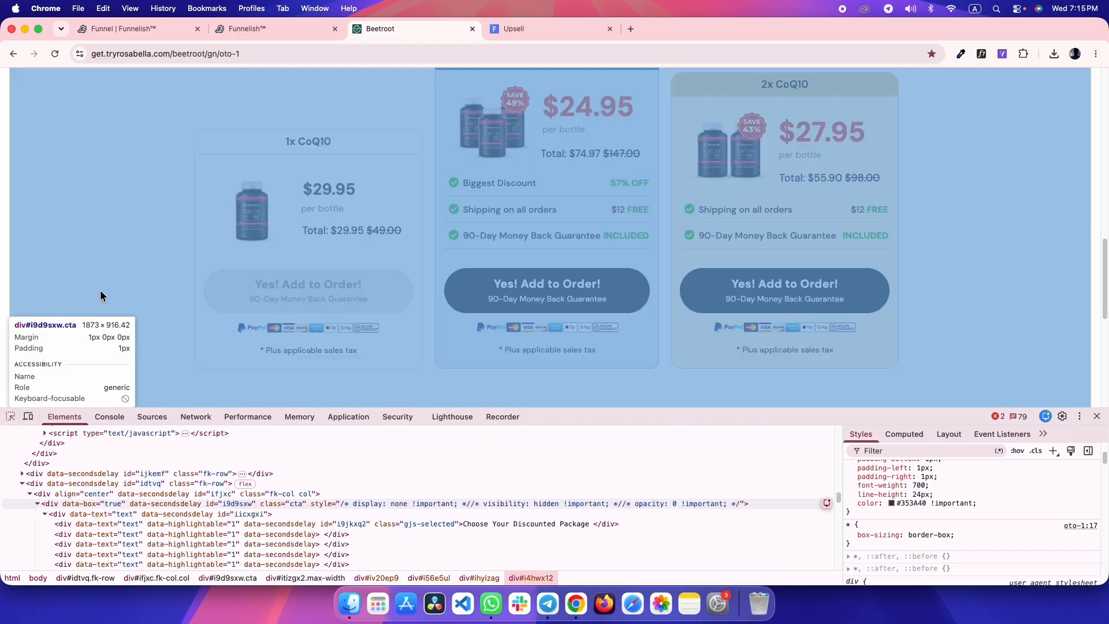
{"action": "left_click", "coordinate": [212, 159]}
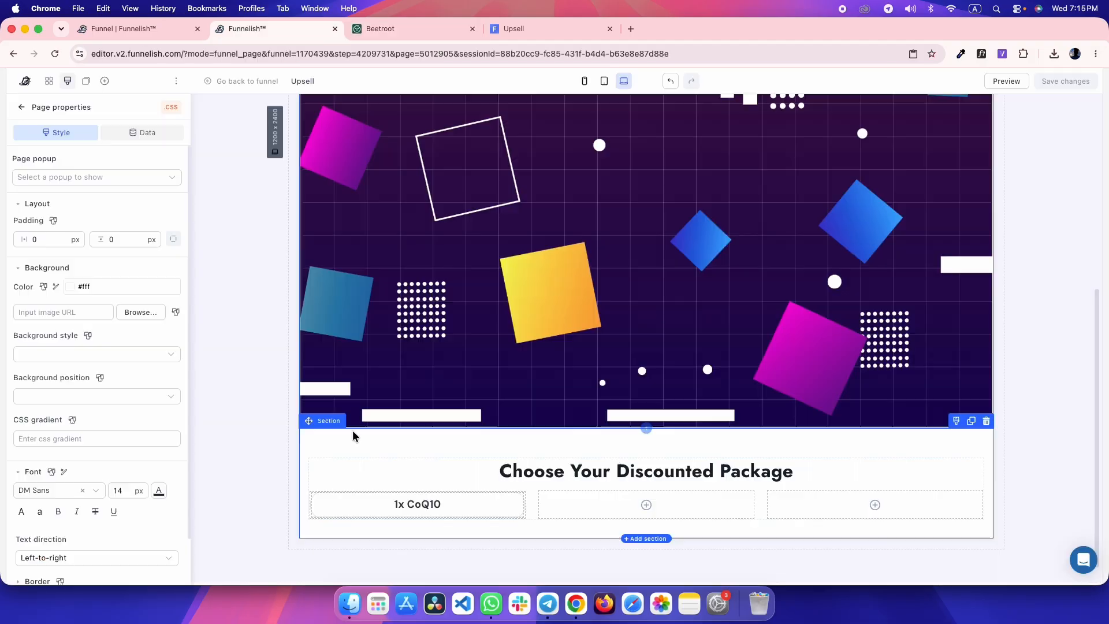
- Insert a new container below the "1x CoQ10" paragraph inside the first card
{"action": "scroll", "coordinate": [353, 432], "scroll_direction": "down", "scroll_amount": 1}
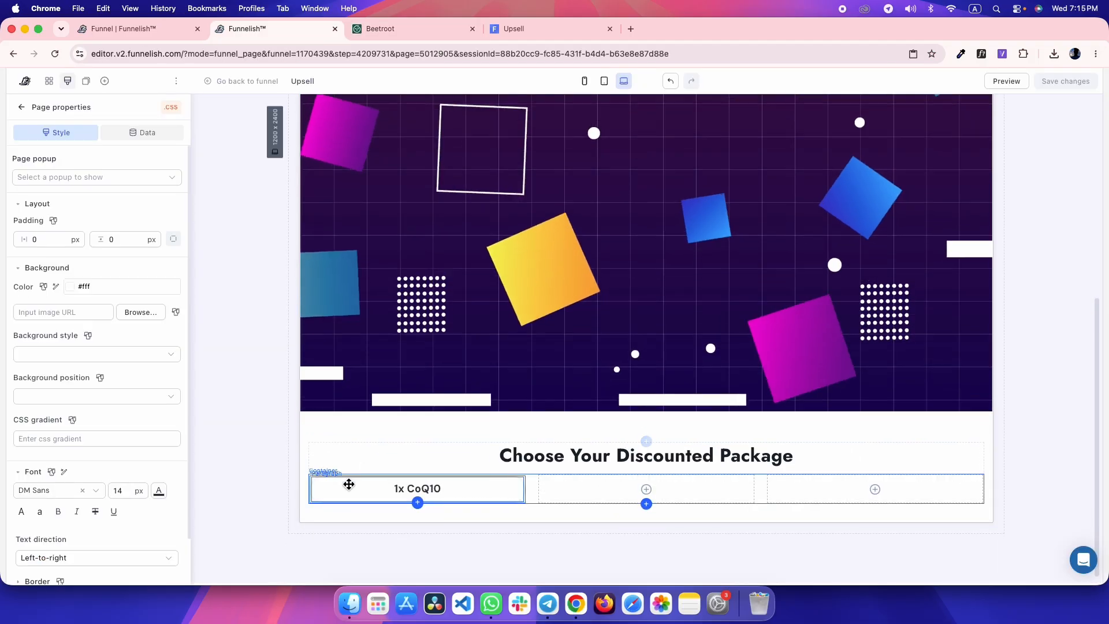
{"action": "left_click", "coordinate": [411, 482]}
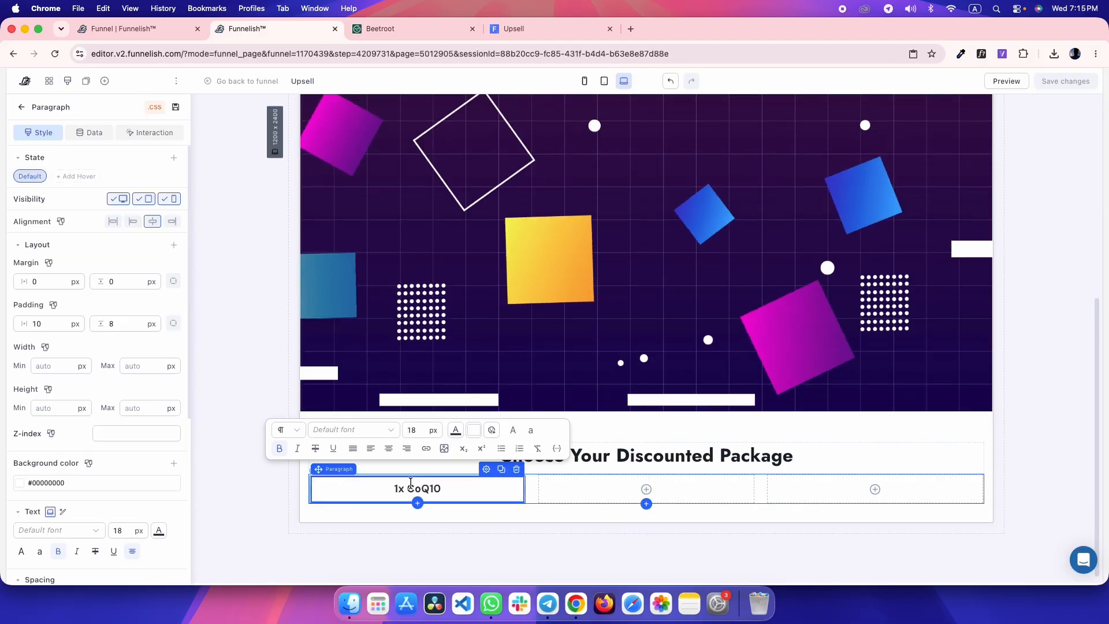
{"action": "left_click", "coordinate": [105, 81]}
{"action": "left_click_drag", "start_coordinate": [205, 261], "coordinate": [376, 481]}
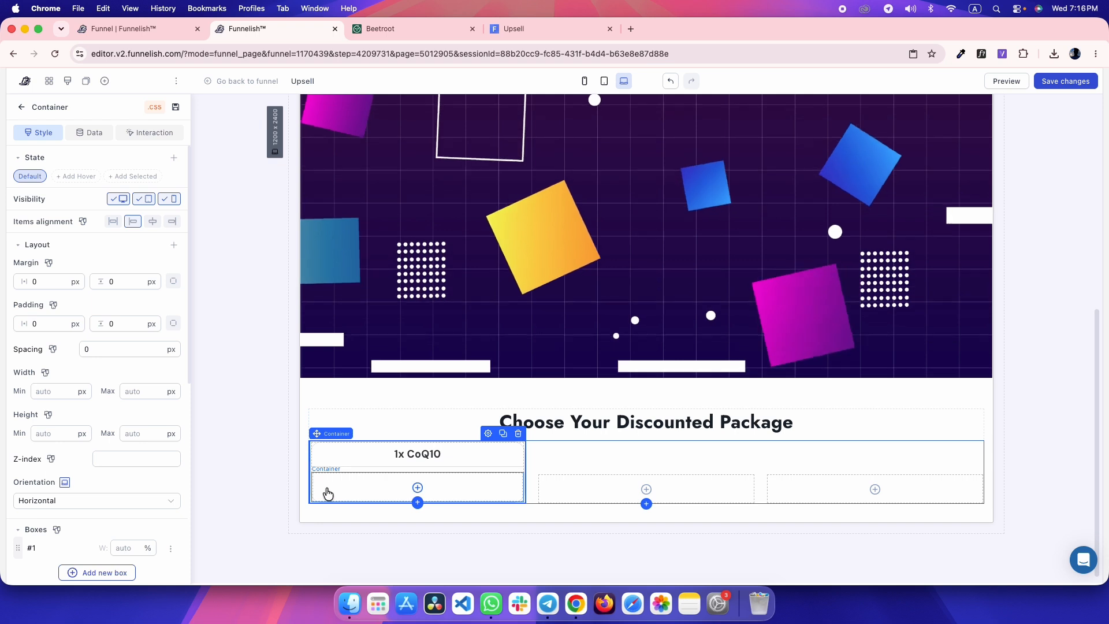
- Set the new container's padding to 15 px horizontally and 20 px vertically, matching the card body on the Beetroot page
{"action": "double_click", "coordinate": [360, 488]}
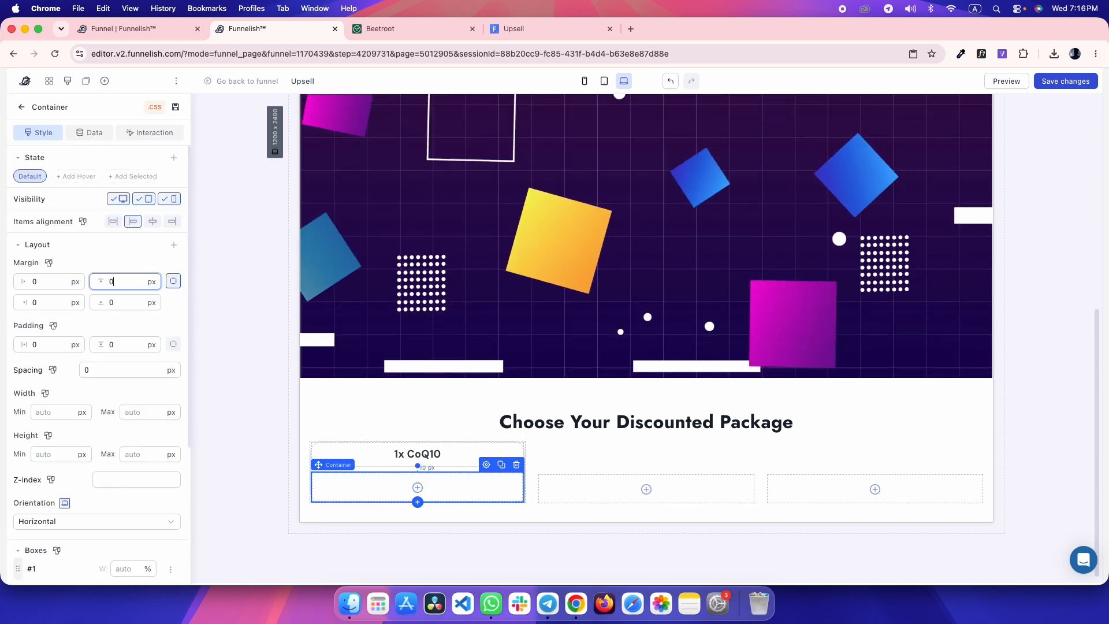
{"action": "key", "text": "ctrl+Tab"}
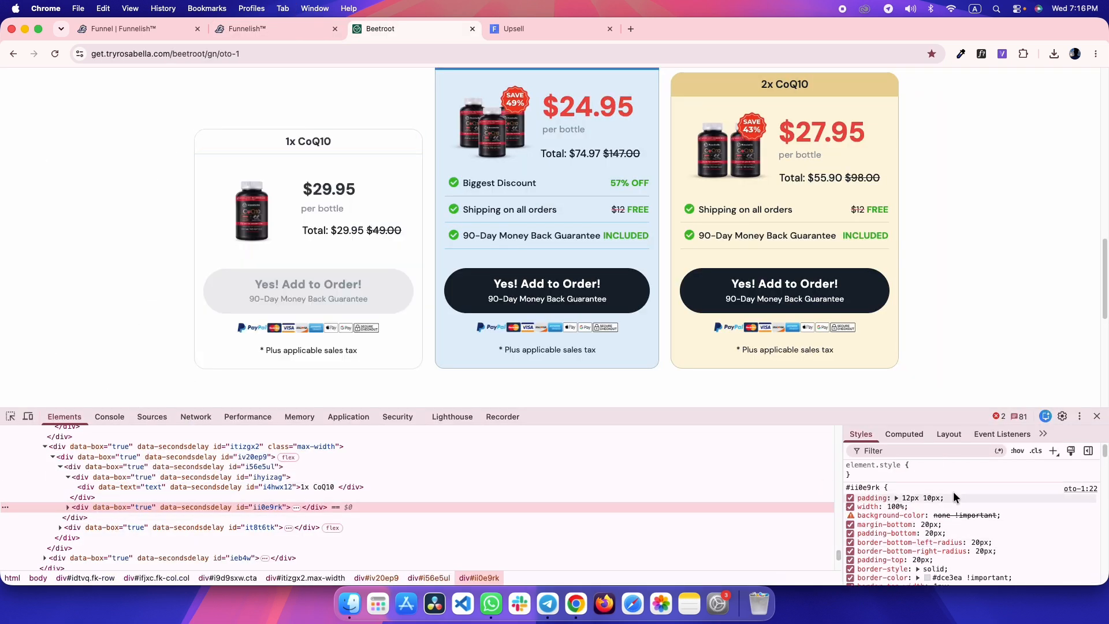
{"action": "left_click", "coordinate": [904, 434]}
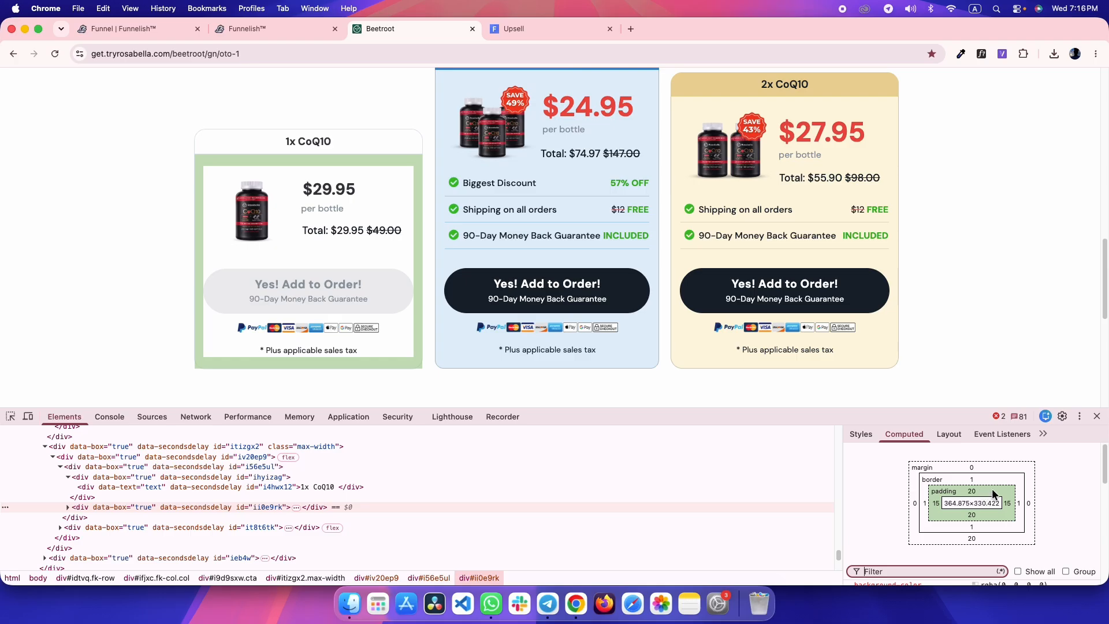
{"action": "key", "text": "ctrl+shift+Tab"}
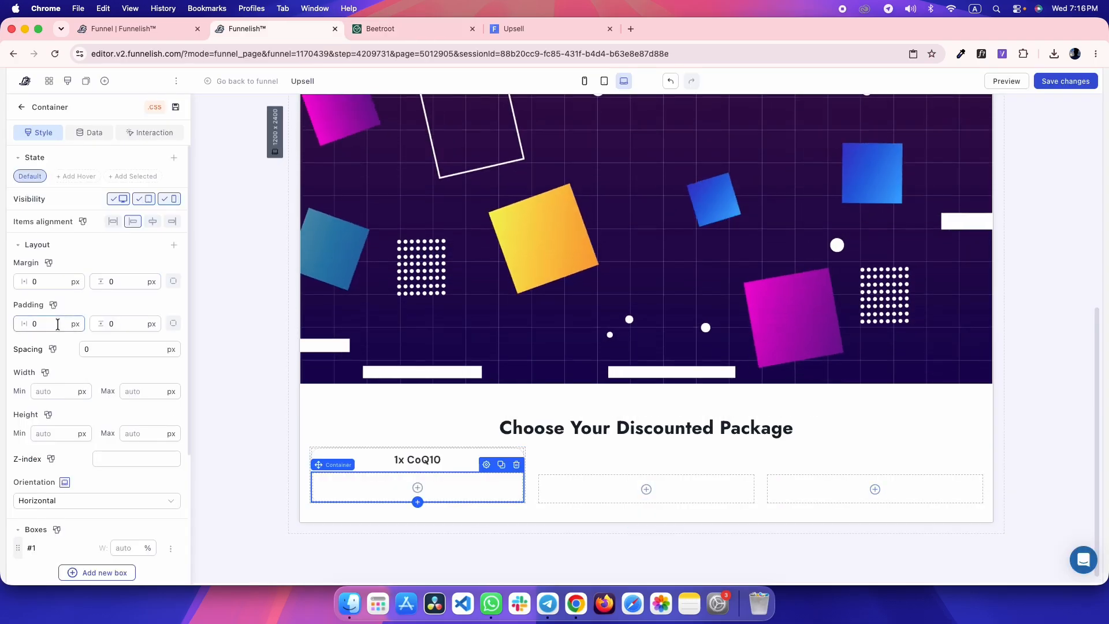
{"action": "key", "text": "ctrl+Tab"}
{"action": "key", "text": "ctrl+shift+Tab"}
{"action": "key", "text": "BackSpace"}
{"action": "key", "text": "BackSpace"}
{"action": "type", "text": "15"}
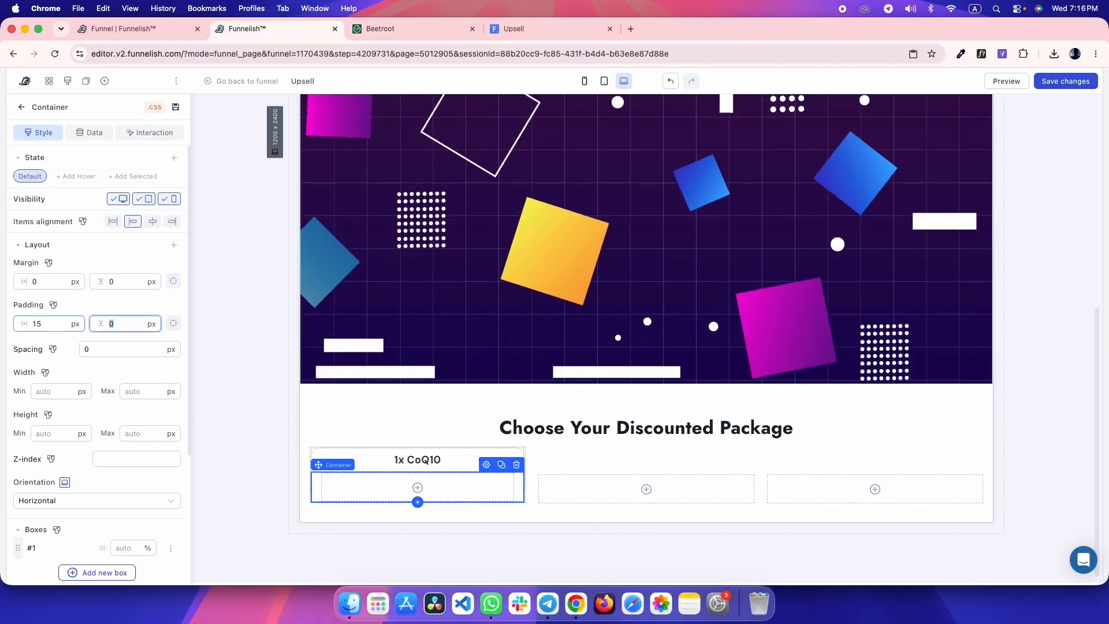
{"action": "key", "text": "Tab"}
{"action": "type", "text": "20"}
- Inspect the product image and the row holding the image and price in the 1x CoQ10 card on the Beetroot page
{"action": "key", "text": "ctrl+Tab"}
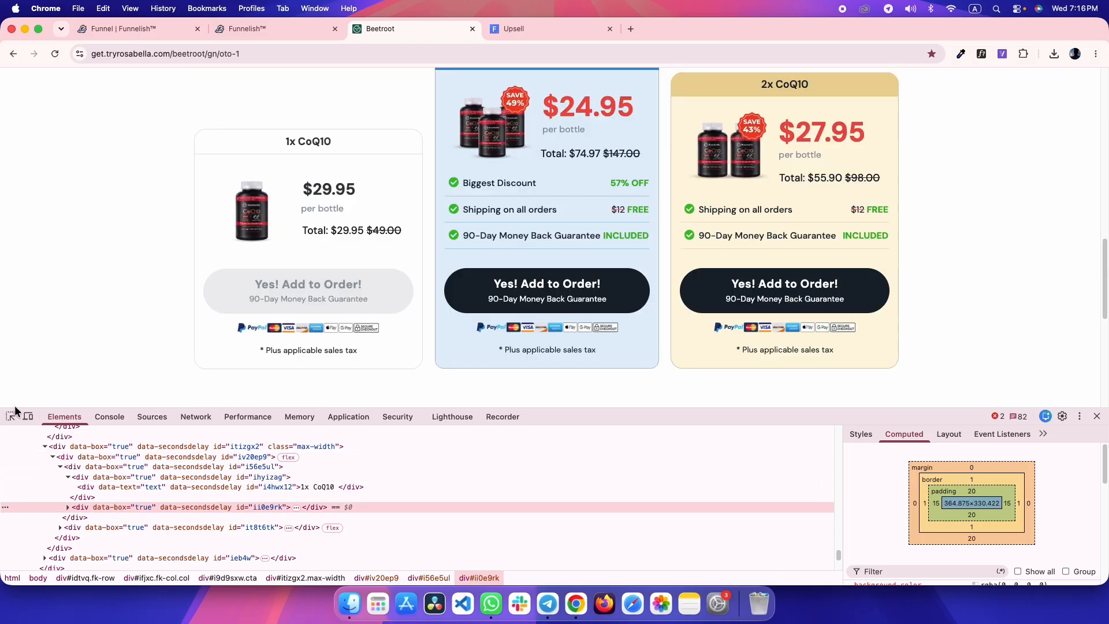
{"action": "left_click", "coordinate": [10, 416]}
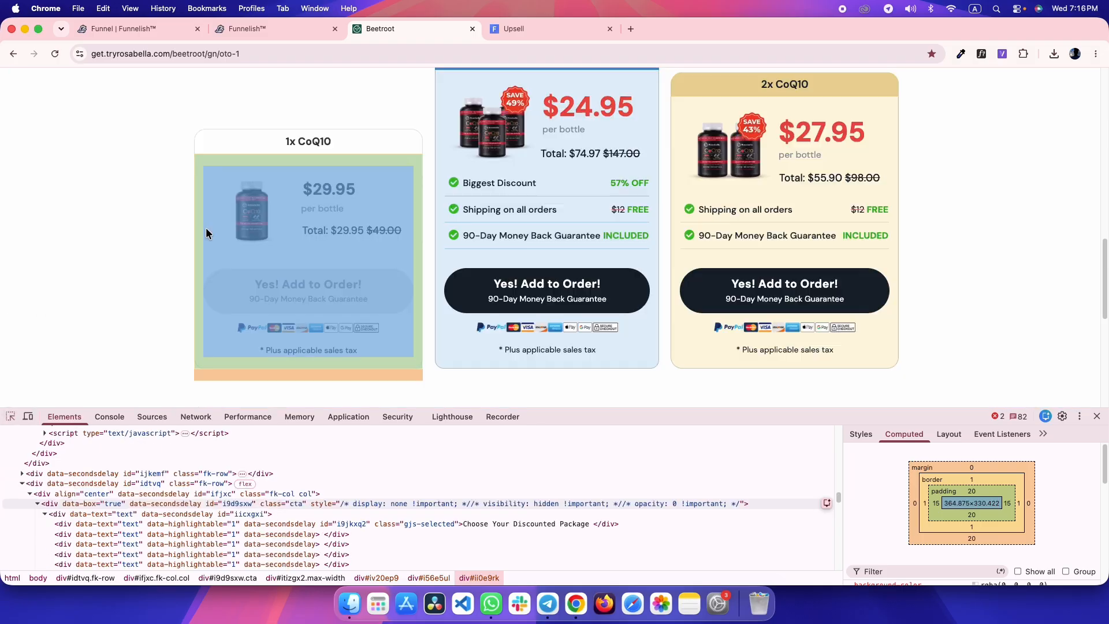
{"action": "left_click", "coordinate": [252, 210]}
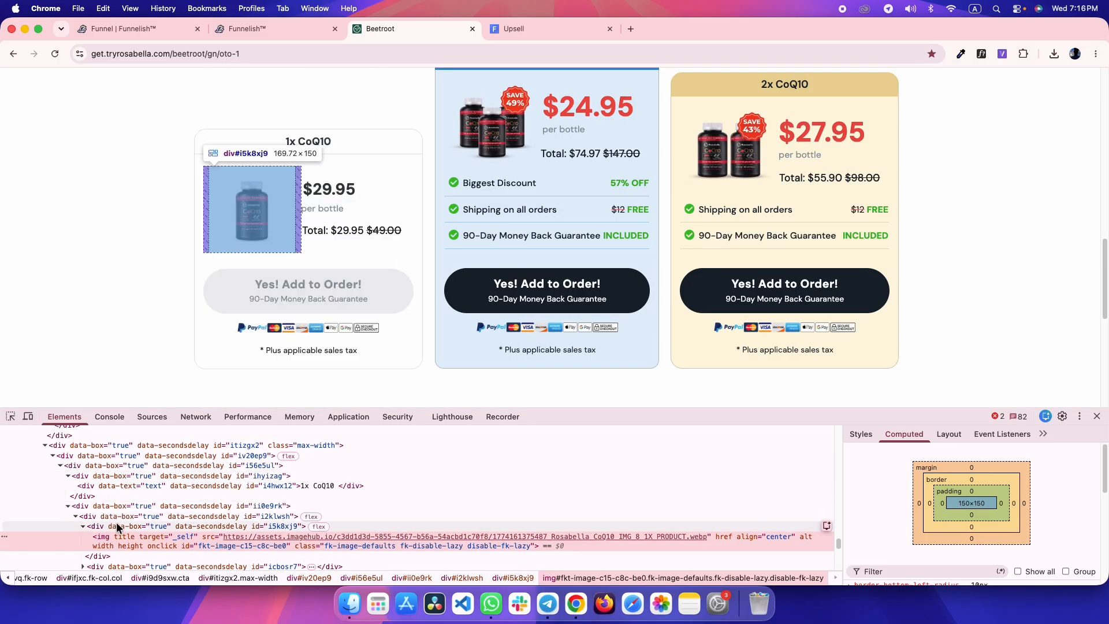
{"action": "left_click", "coordinate": [118, 516]}
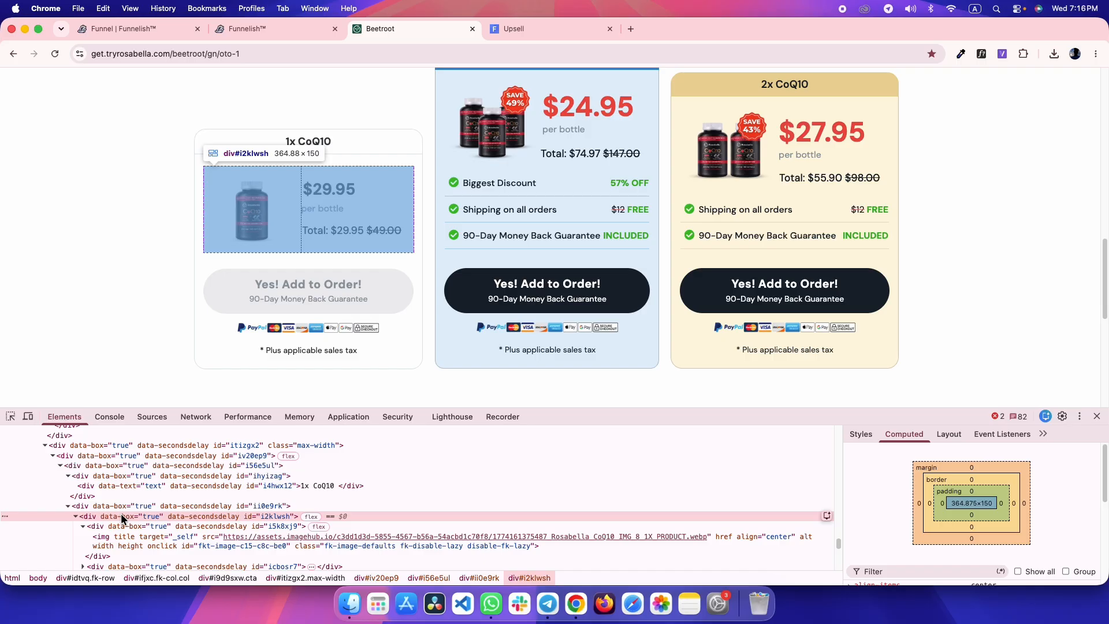
- In the Funnelish editor, insert a nested container in the card body, set its vertical margin to 0 and add a second box
{"action": "key", "text": "ctrl+shift+Tab"}
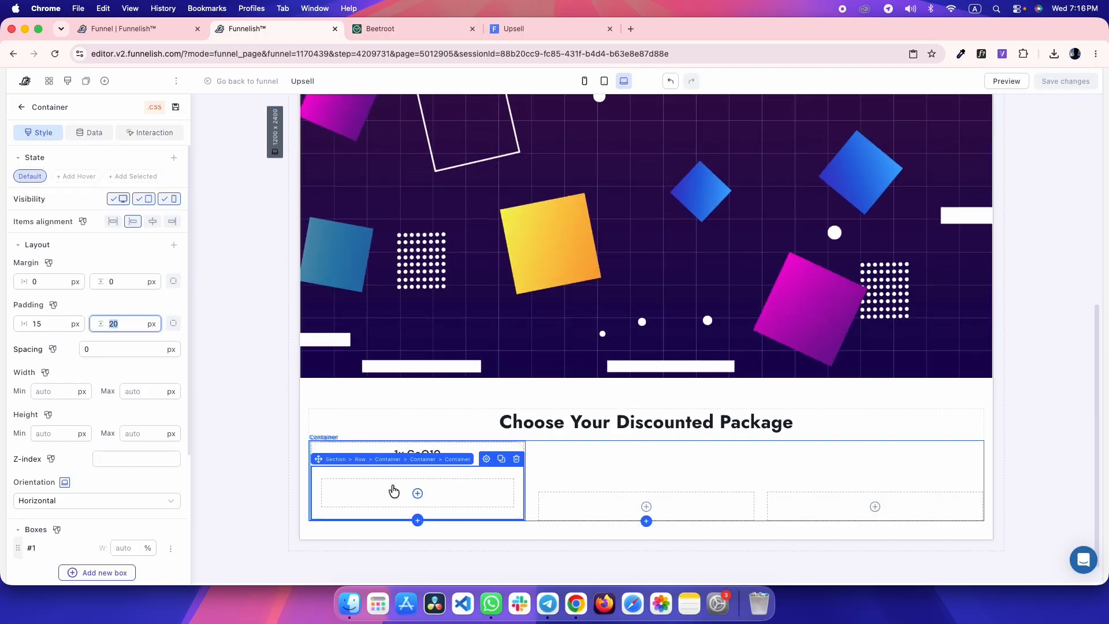
{"action": "left_click", "coordinate": [352, 496]}
{"action": "left_click", "coordinate": [203, 203]}
{"action": "double_click", "coordinate": [124, 282]}
{"action": "type", "text": "0"}
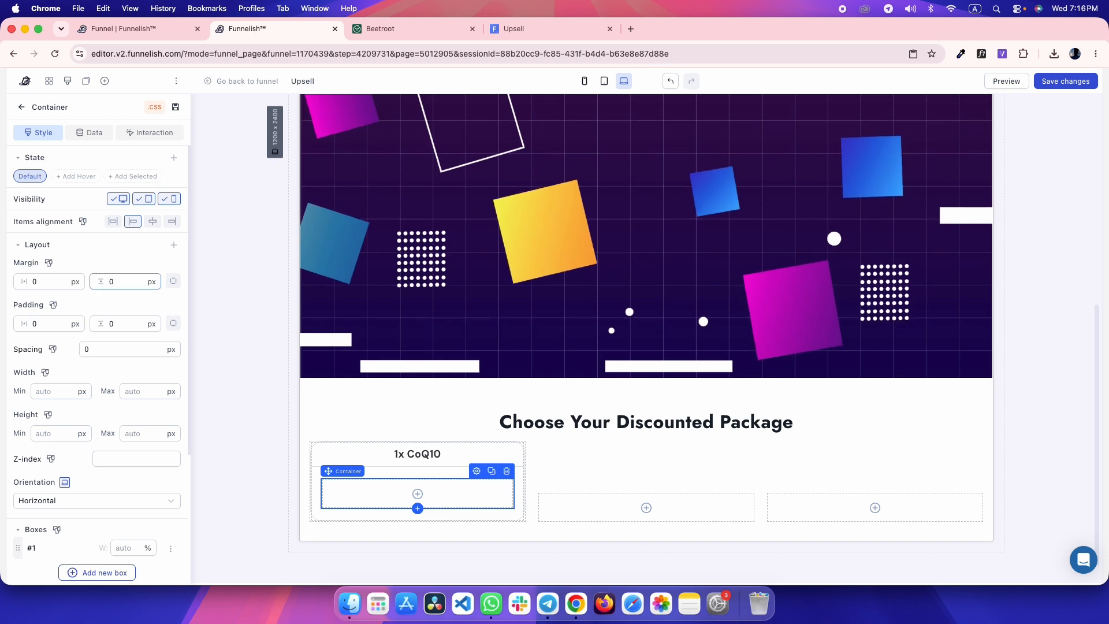
{"action": "scroll", "coordinate": [105, 464], "scroll_direction": "down", "scroll_amount": 1}
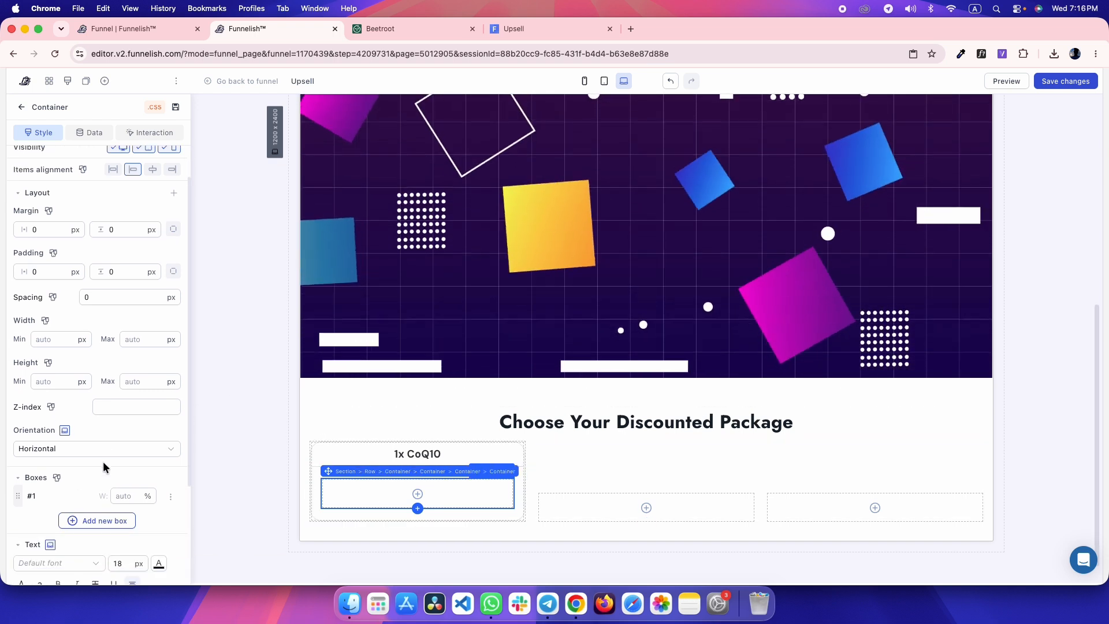
{"action": "left_click", "coordinate": [76, 521]}
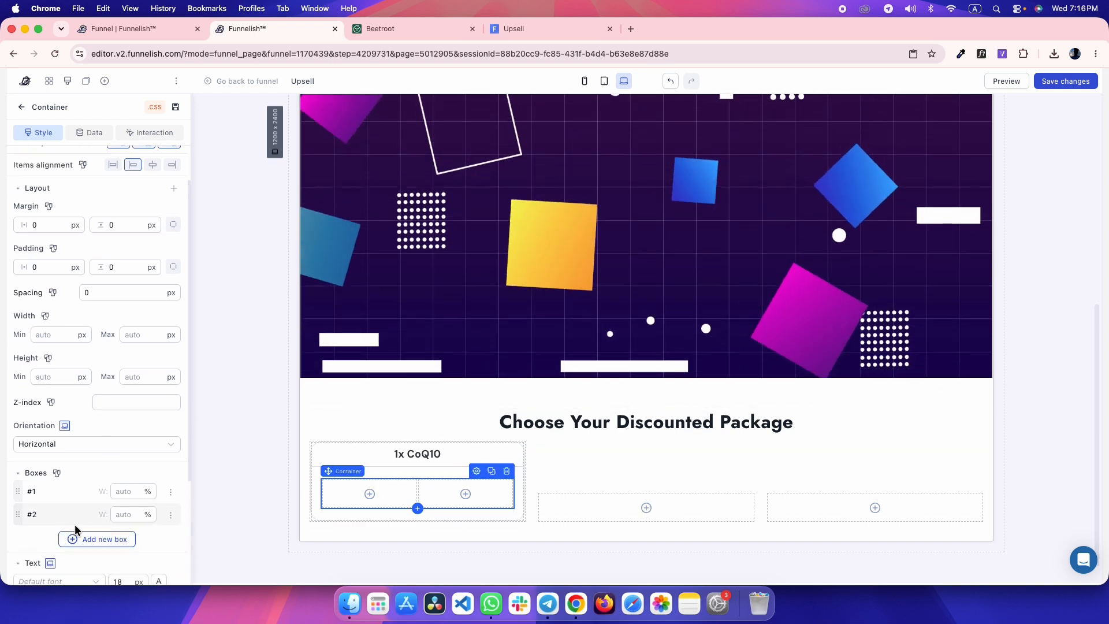
- Inspect the padding and width styles of the image and price columns in the 1x CoQ10 card on the Beetroot page
{"action": "key", "text": "ctrl+Tab"}
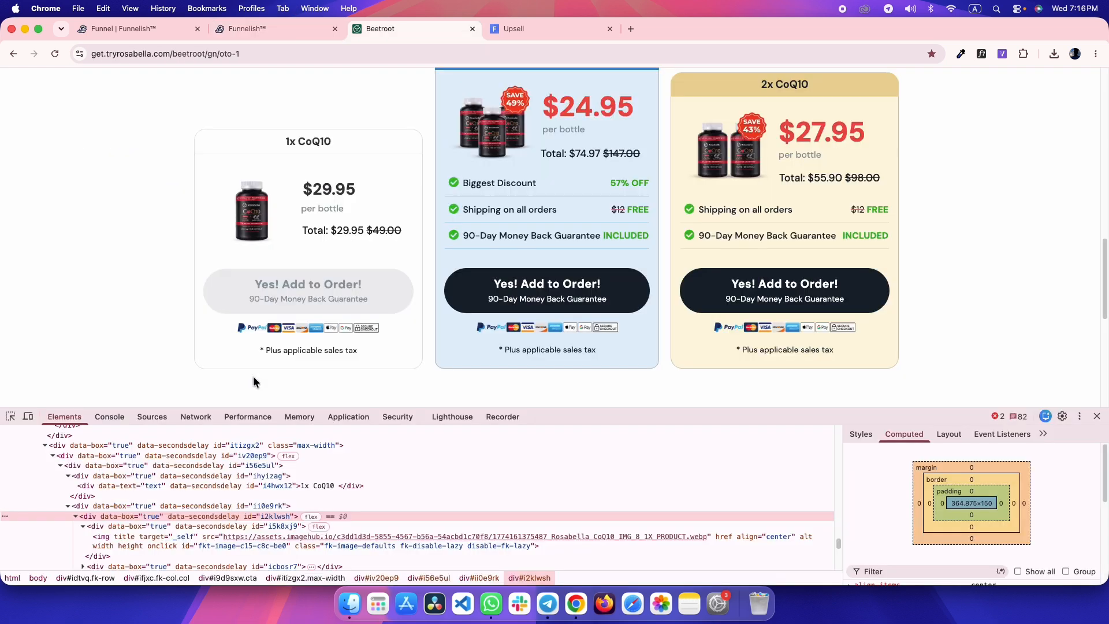
{"action": "left_click", "coordinate": [139, 526]}
{"action": "scroll", "coordinate": [138, 526], "scroll_direction": "down", "scroll_amount": 1}
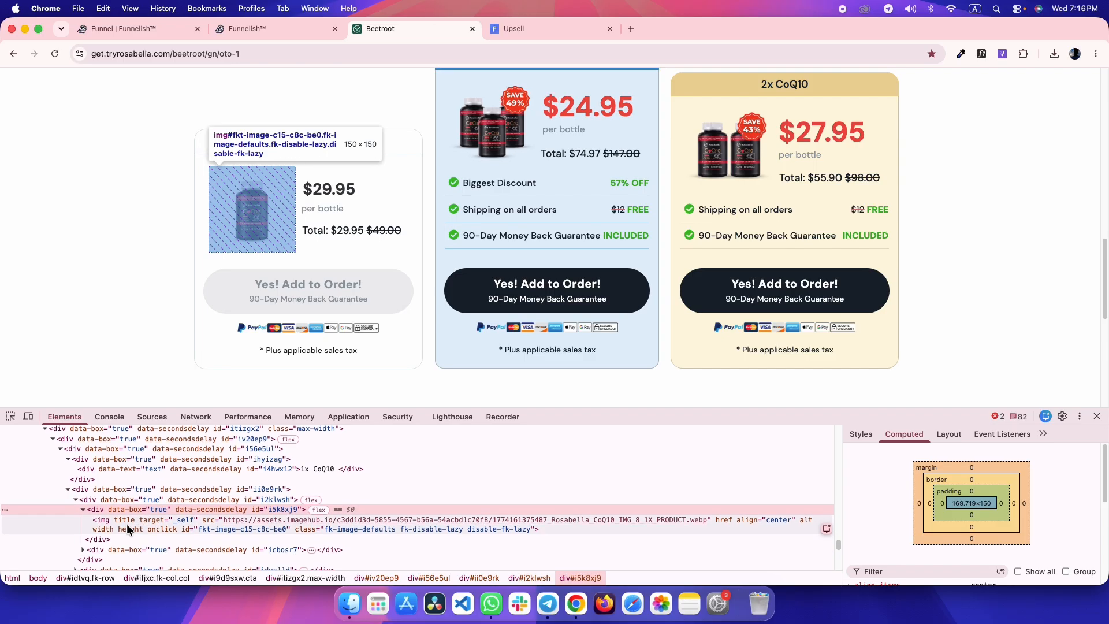
{"action": "left_click", "coordinate": [84, 509]}
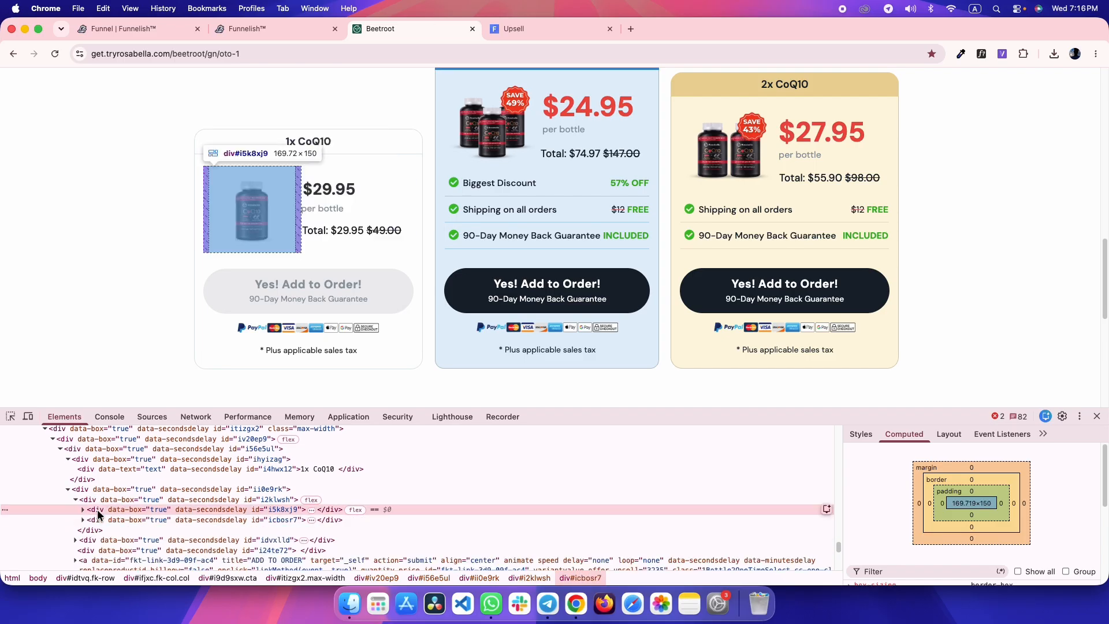
{"action": "left_click", "coordinate": [860, 433]}
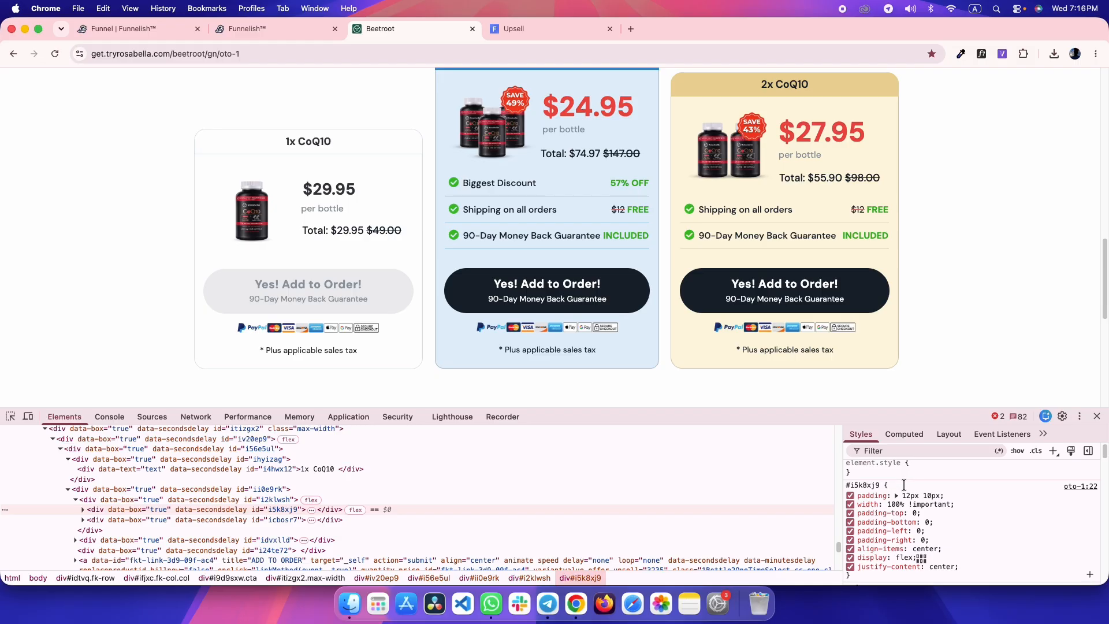
{"action": "left_click", "coordinate": [417, 519]}
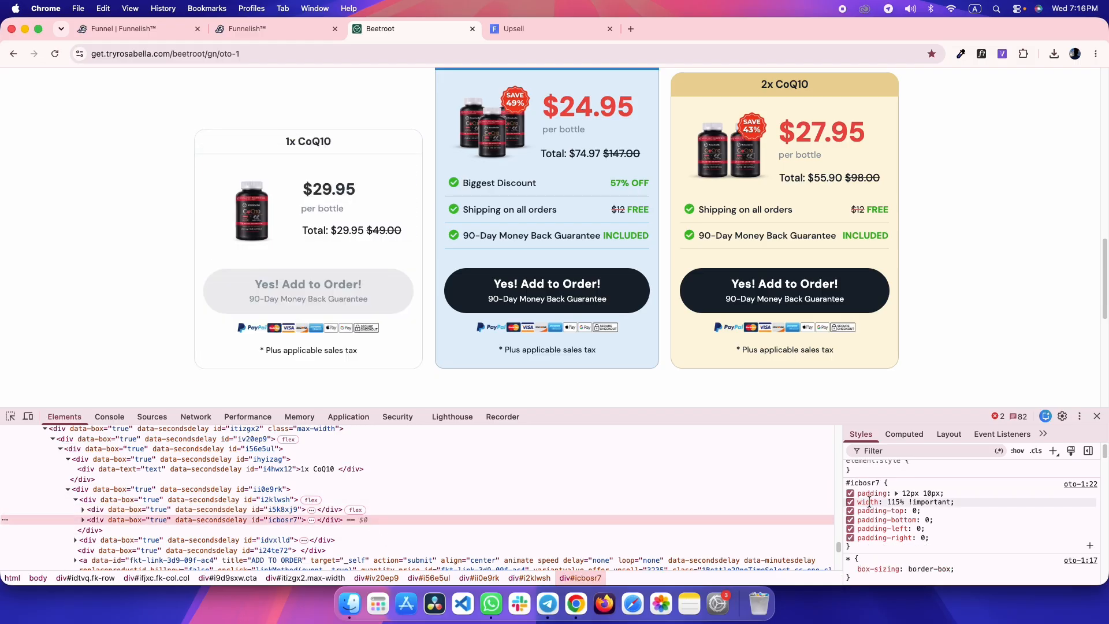
{"action": "left_click", "coordinate": [234, 511]}
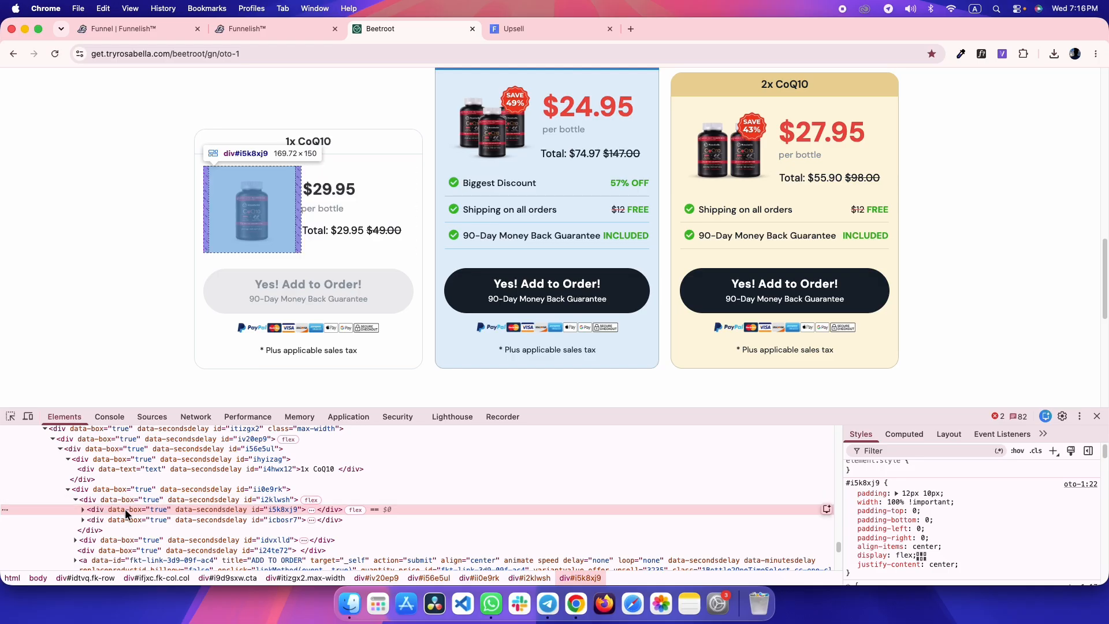
- Give the first box of the nested container in the Funnelish editor a fixed width of 170 px
{"action": "key", "text": "ctrl+shift+Tab"}
{"action": "left_click", "coordinate": [174, 468]}
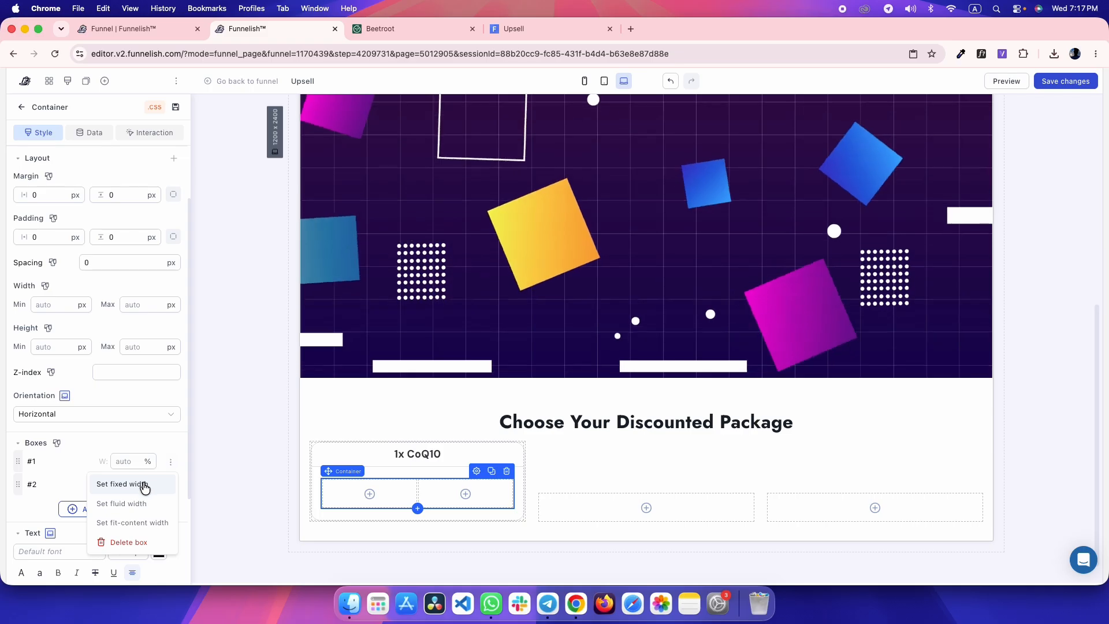
{"action": "left_click", "coordinate": [144, 488]}
{"action": "type", "text": "170"}
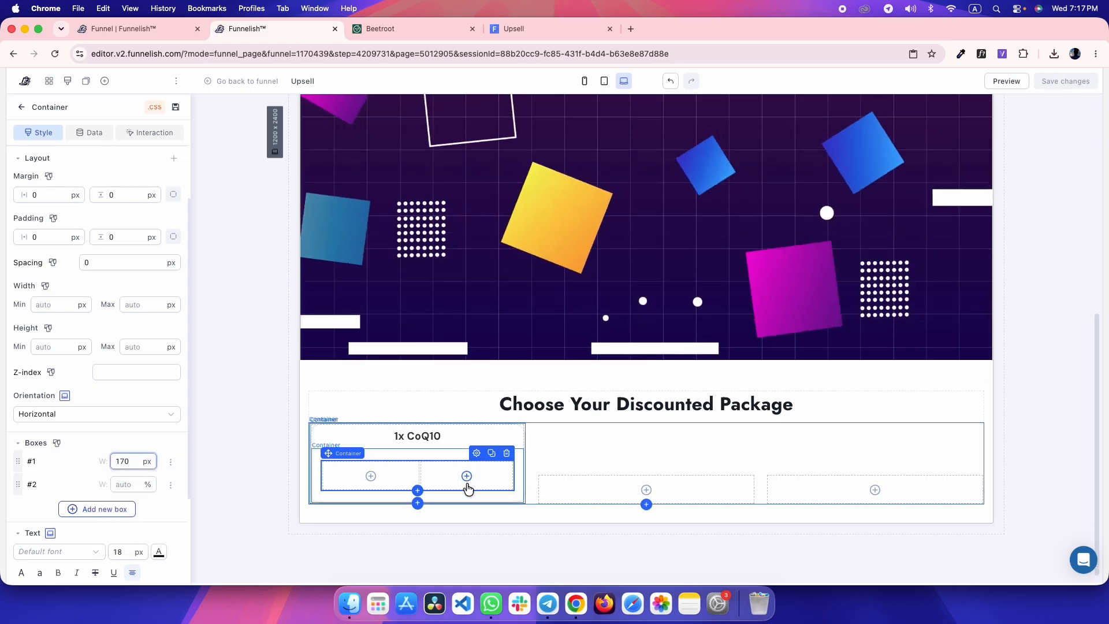
- Copy the address of the 1x CoQ10 product image on the Beetroot page and inspect the image's size styles
{"action": "key", "text": "ctrl+Tab"}
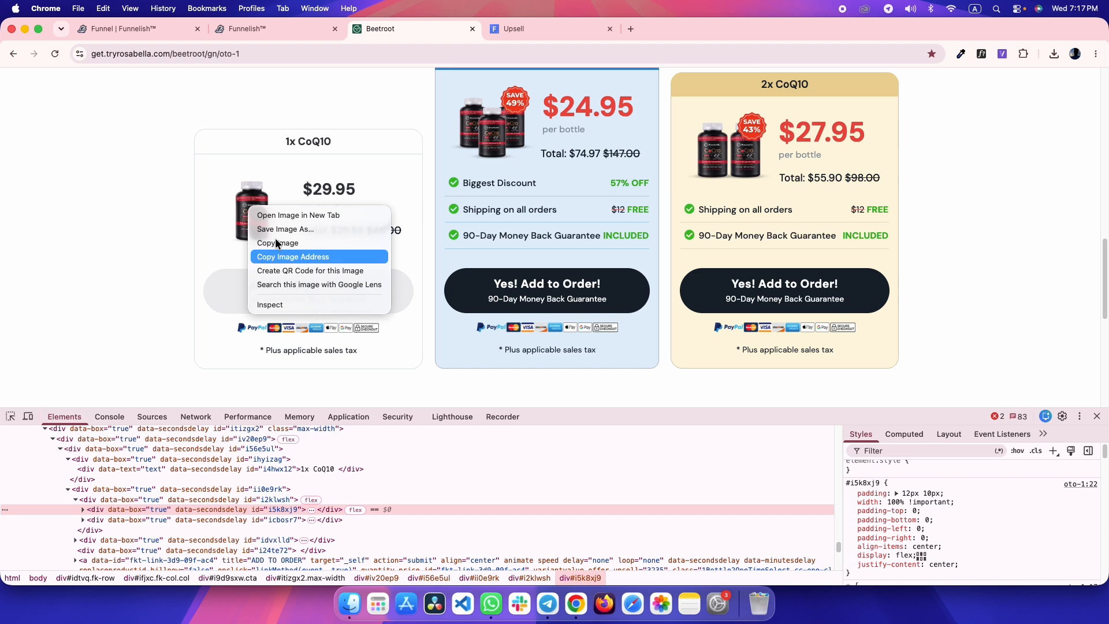
{"action": "key", "text": "Right"}
{"action": "key", "text": "Right"}
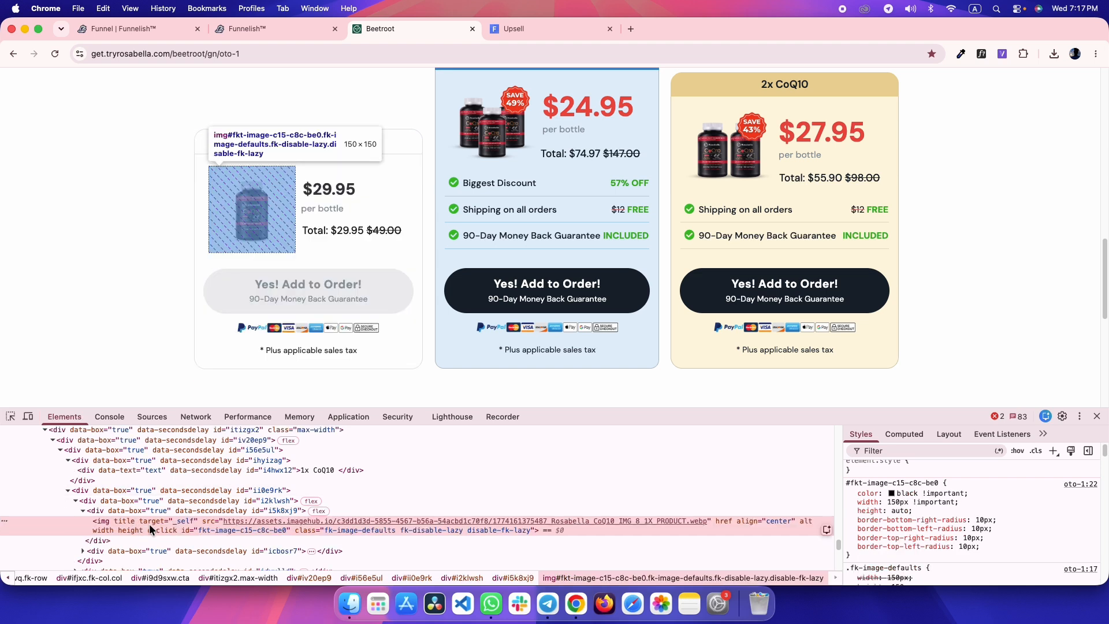
- Insert an image in the first box in the Funnelish editor, using the copied image address and a width of 150 px
{"action": "key", "text": "ctrl+shift+Tab"}
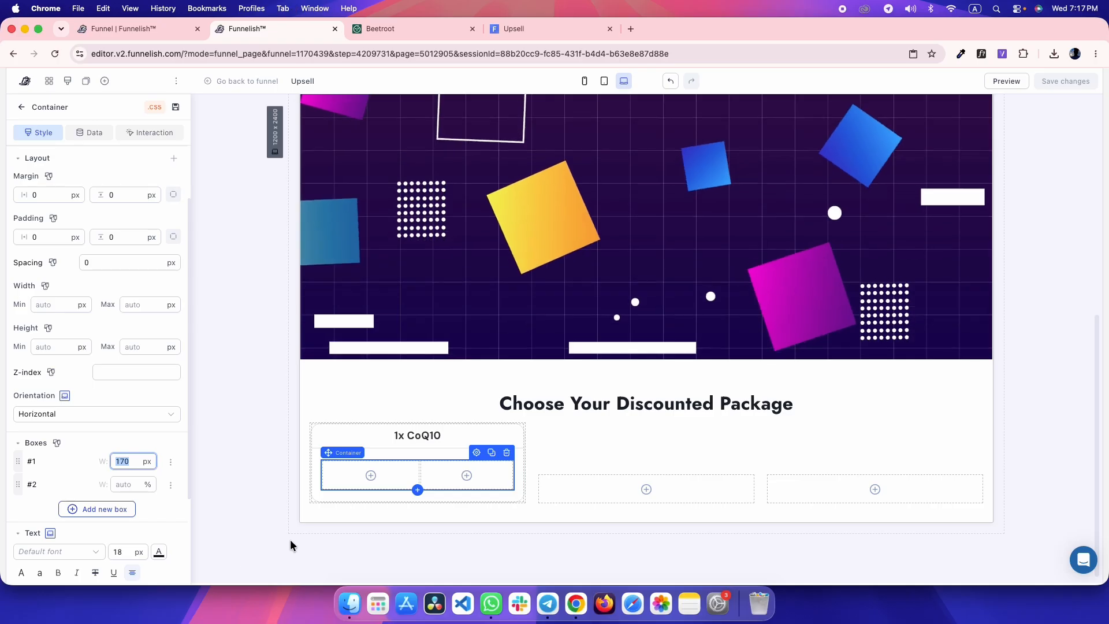
{"action": "left_click", "coordinate": [368, 474]}
{"action": "left_click", "coordinate": [232, 454]}
{"action": "left_click", "coordinate": [67, 384]}
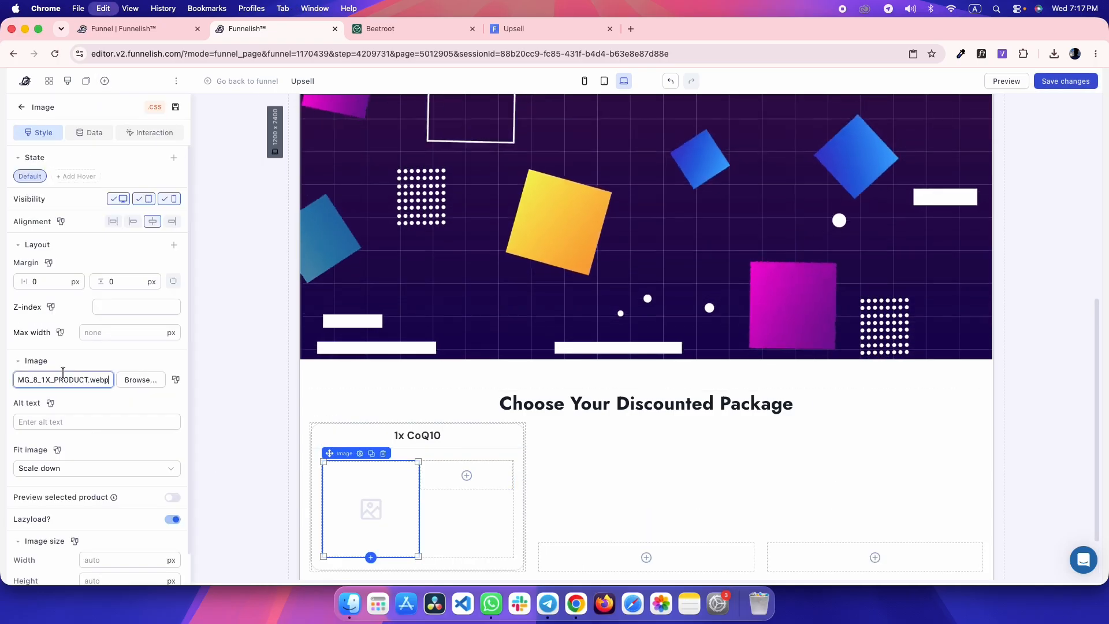
{"action": "key", "text": "super+v"}
{"action": "left_click", "coordinate": [125, 560]}
{"action": "type", "text": "15"}
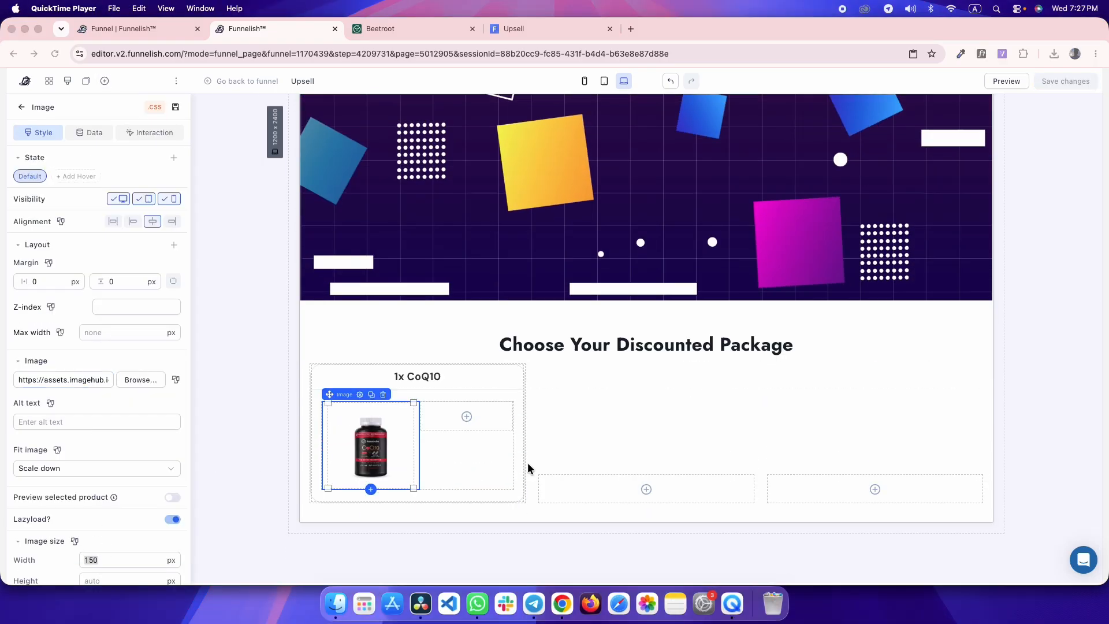
- Center the items alignment of the two-box container holding the product image
{"action": "left_click", "coordinate": [473, 462]}
{"action": "left_click", "coordinate": [451, 465]}
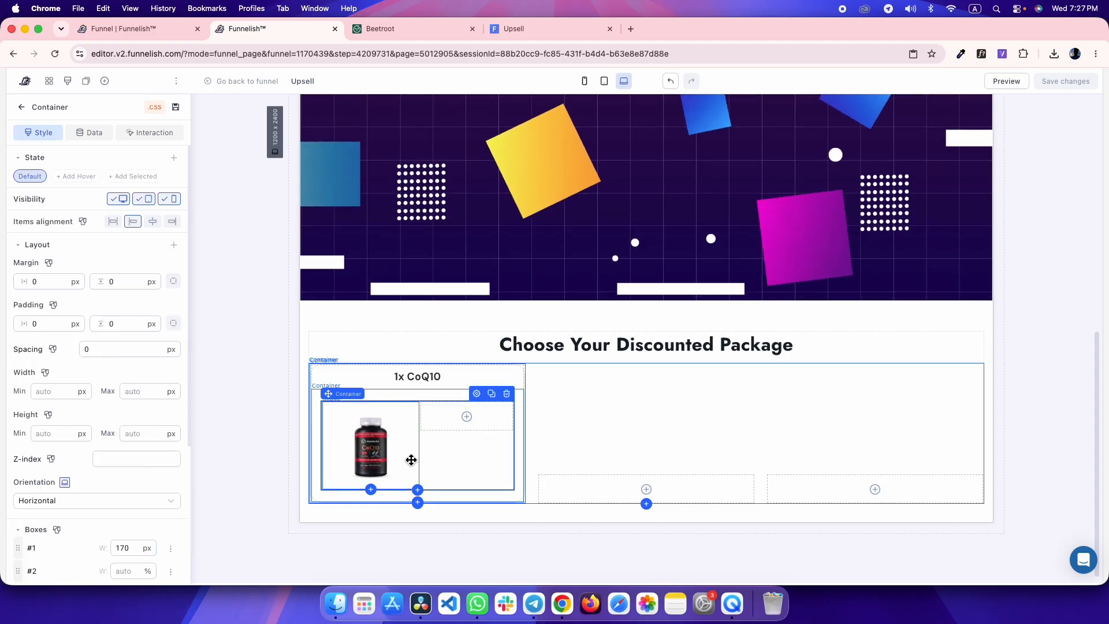
{"action": "left_click", "coordinate": [151, 223]}
- Inspect the $29.95 price element and its text styling in the 1x CoQ10 card on the Beetroot page
{"action": "key", "text": "ctrl+Tab"}
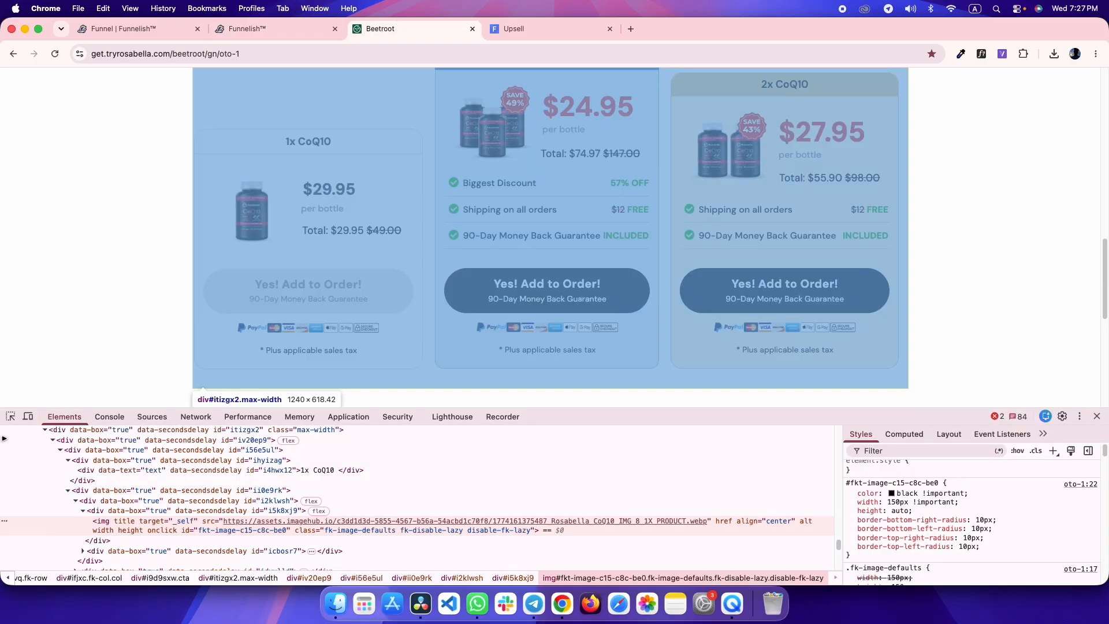
{"action": "left_click", "coordinate": [10, 416]}
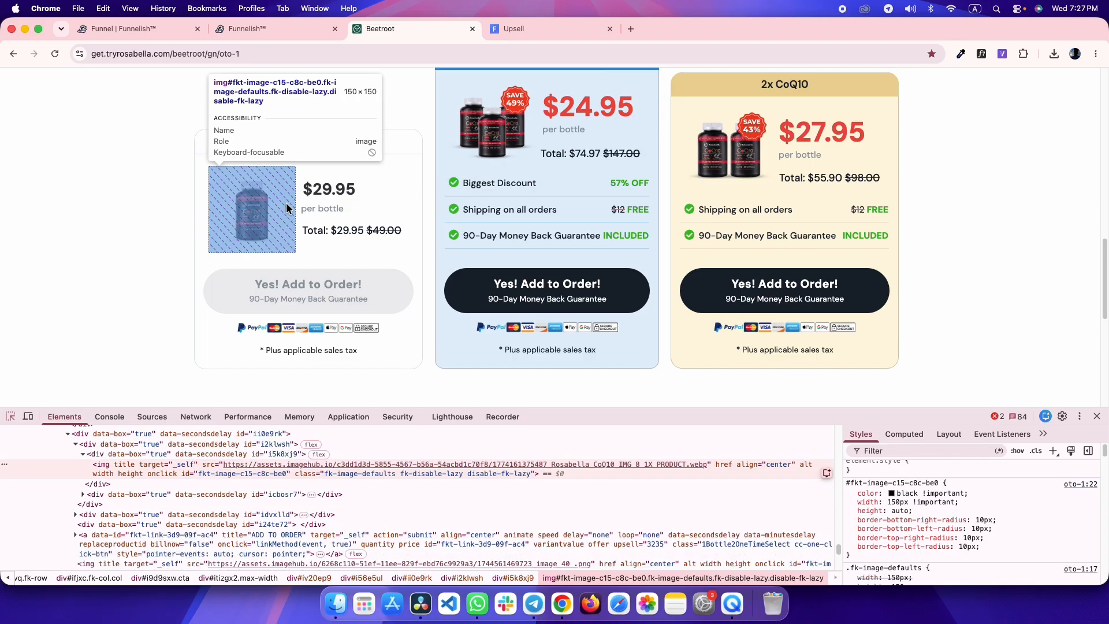
{"action": "left_click", "coordinate": [350, 187]}
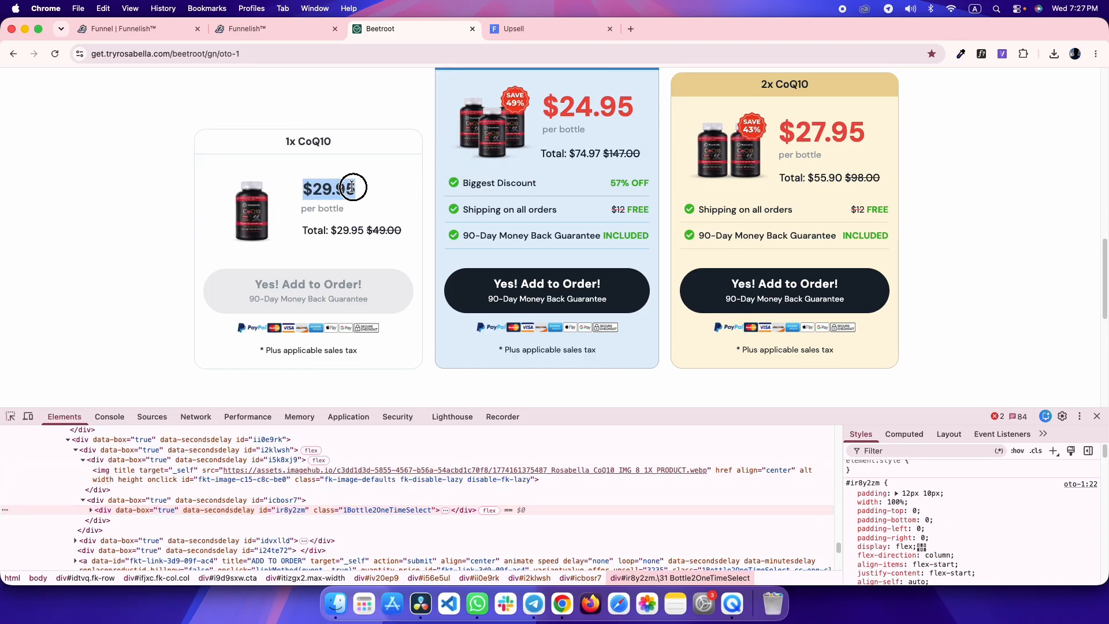
{"action": "left_click", "coordinate": [11, 416]}
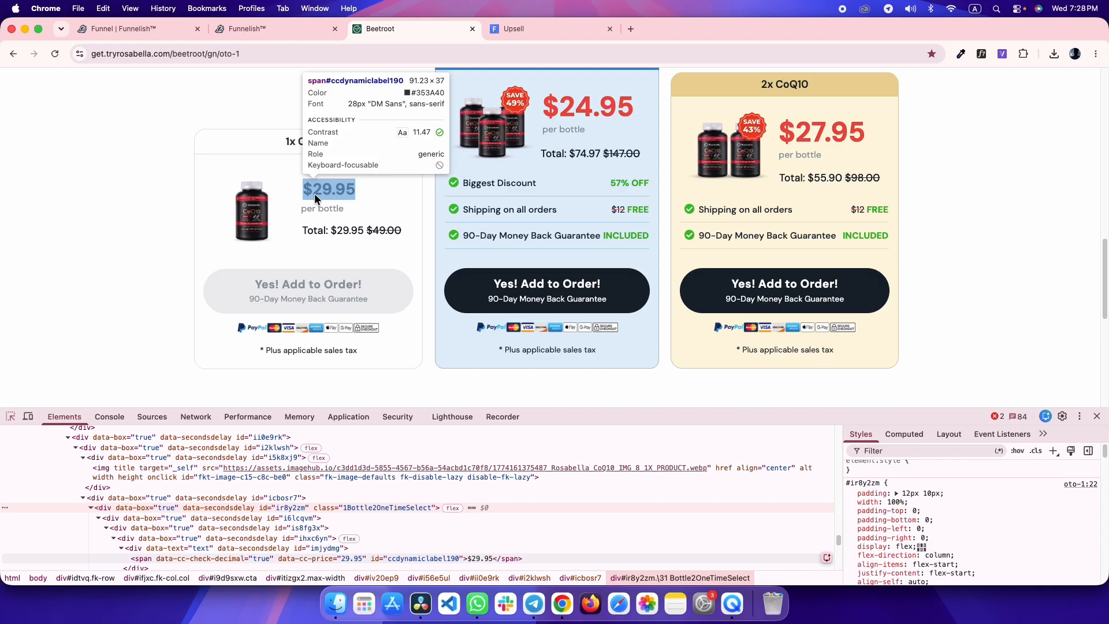
- Insert a paragraph in the box beside the product image in the Funnelish editor, with 0 vertical margin and 0 padding
{"action": "key", "text": "ctrl+shift+Tab"}
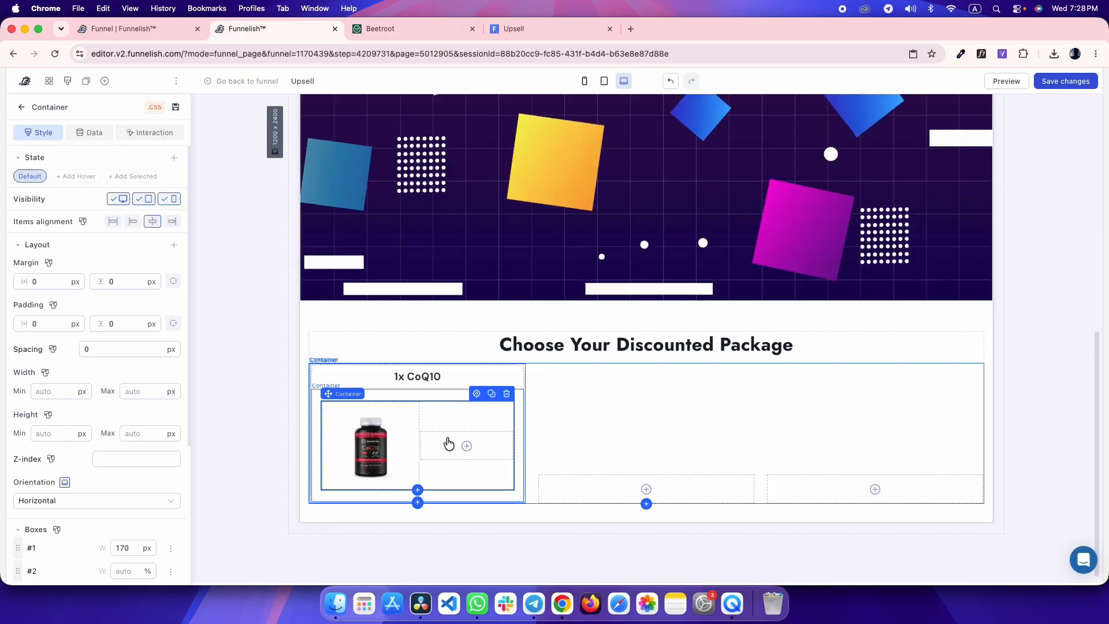
{"action": "left_click", "coordinate": [466, 445]}
{"action": "left_click", "coordinate": [217, 333]}
{"action": "double_click", "coordinate": [116, 279]}
{"action": "type", "text": "0"}
{"action": "double_click", "coordinate": [118, 323]}
{"action": "type", "text": "0"}
{"action": "double_click", "coordinate": [64, 325]}
{"action": "type", "text": "0"}
- Make the new paragraph bold, 28 px and left-aligned, and replace its text with "$29.95"
{"action": "left_click", "coordinate": [58, 551]}
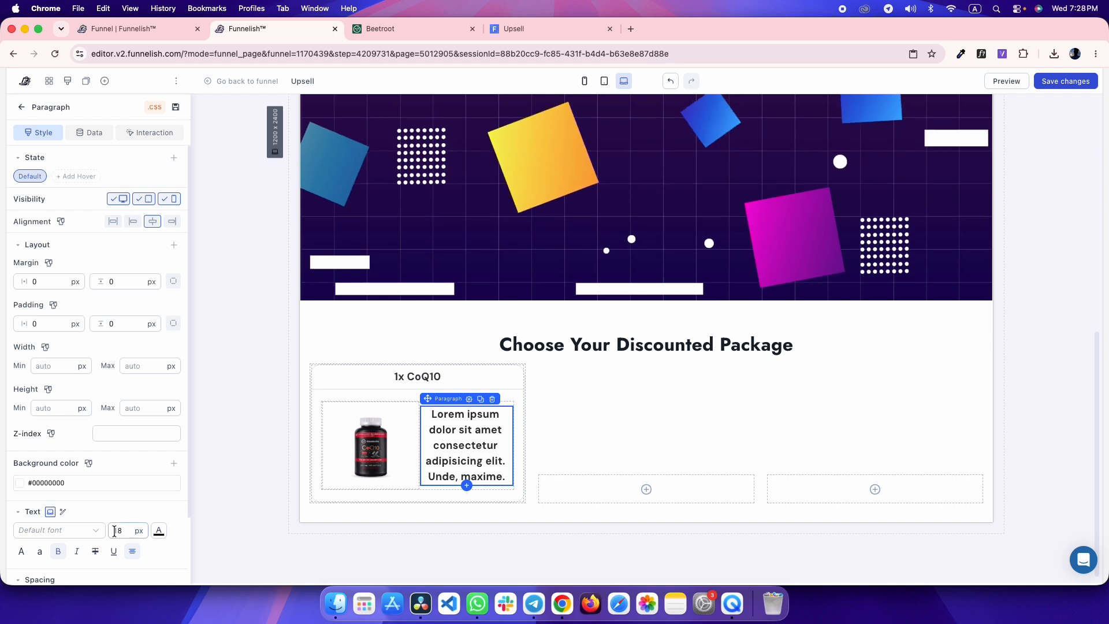
{"action": "double_click", "coordinate": [118, 530]}
{"action": "type", "text": "28"}
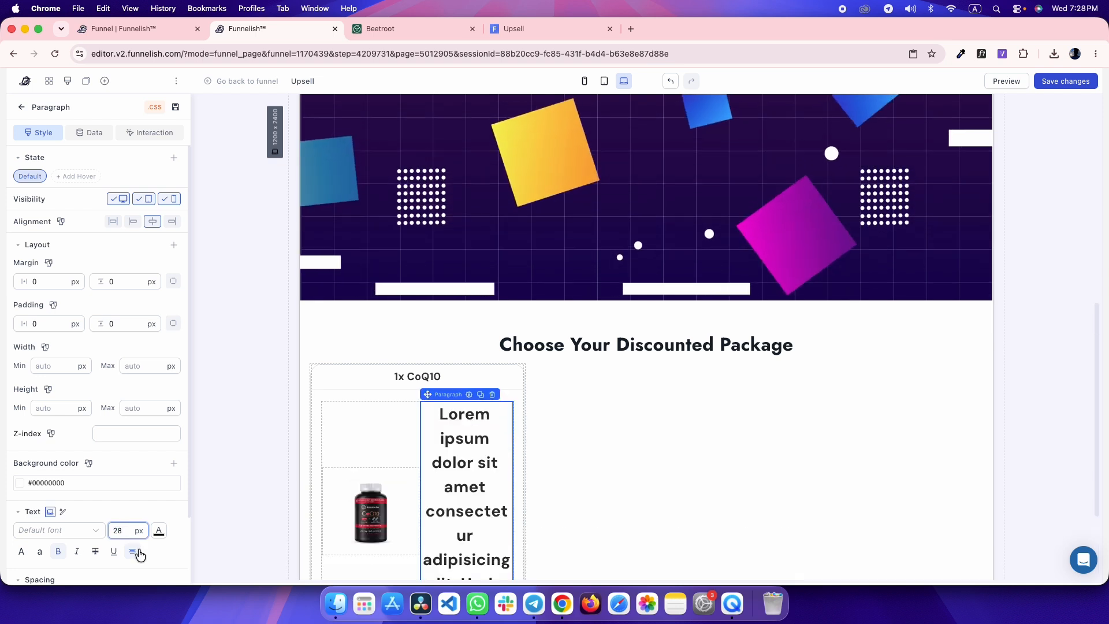
{"action": "left_click", "coordinate": [149, 574]}
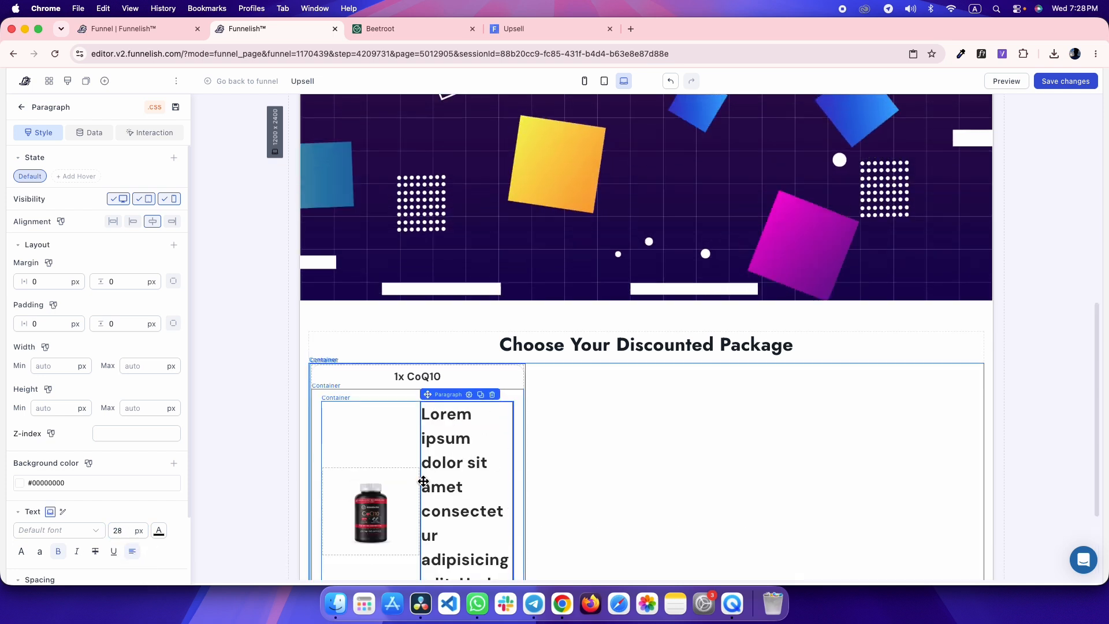
{"action": "triple_click", "coordinate": [446, 474]}
{"action": "type", "text": "$29.95"}
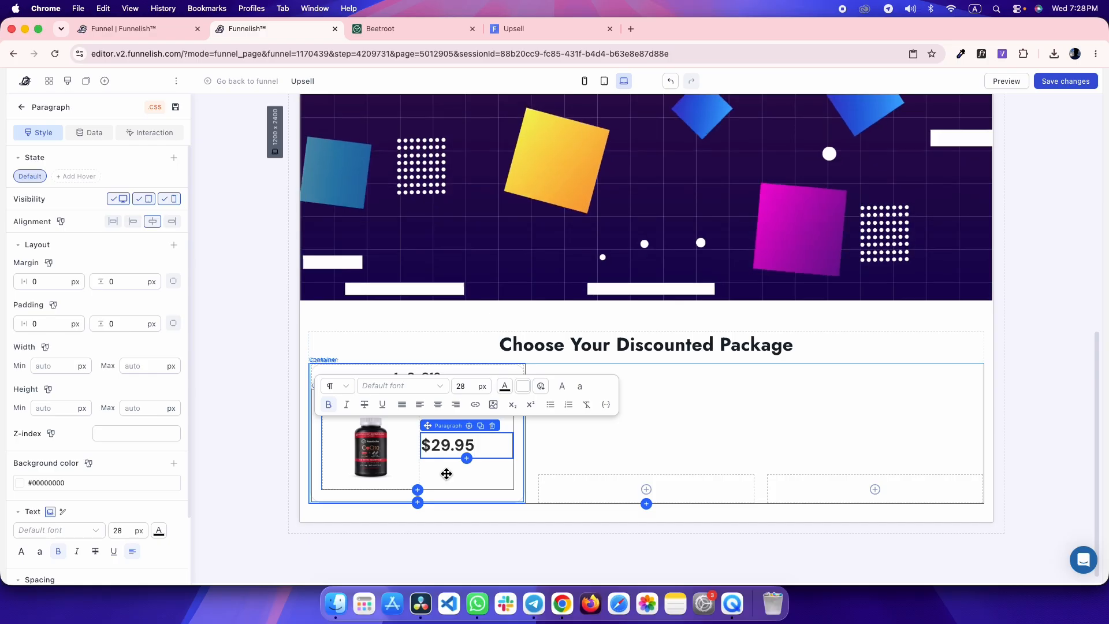
- Check the font details of the $29.95 price on the Beetroot page with WhatFont
{"action": "key", "text": "ctrl+Tab"}
{"action": "left_click", "coordinate": [691, 137]}
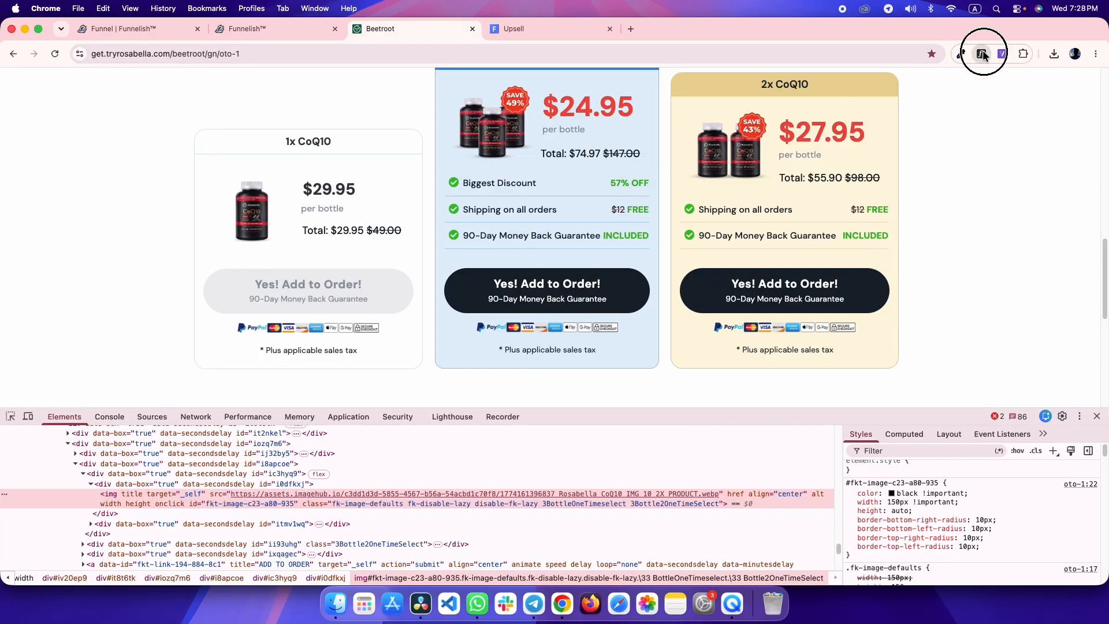
{"action": "left_click", "coordinate": [345, 190]}
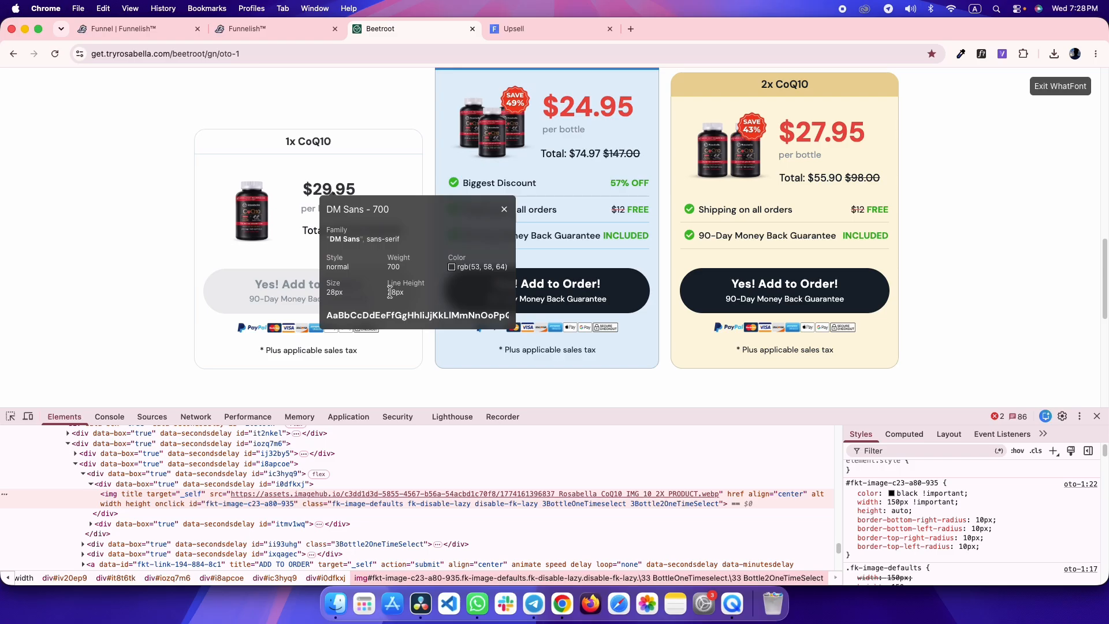
- Set the $29.95 paragraph's line spacing to 1 and its text color to #353a40 in the Funnelish editor
{"action": "key", "text": "ctrl+shift+Tab"}
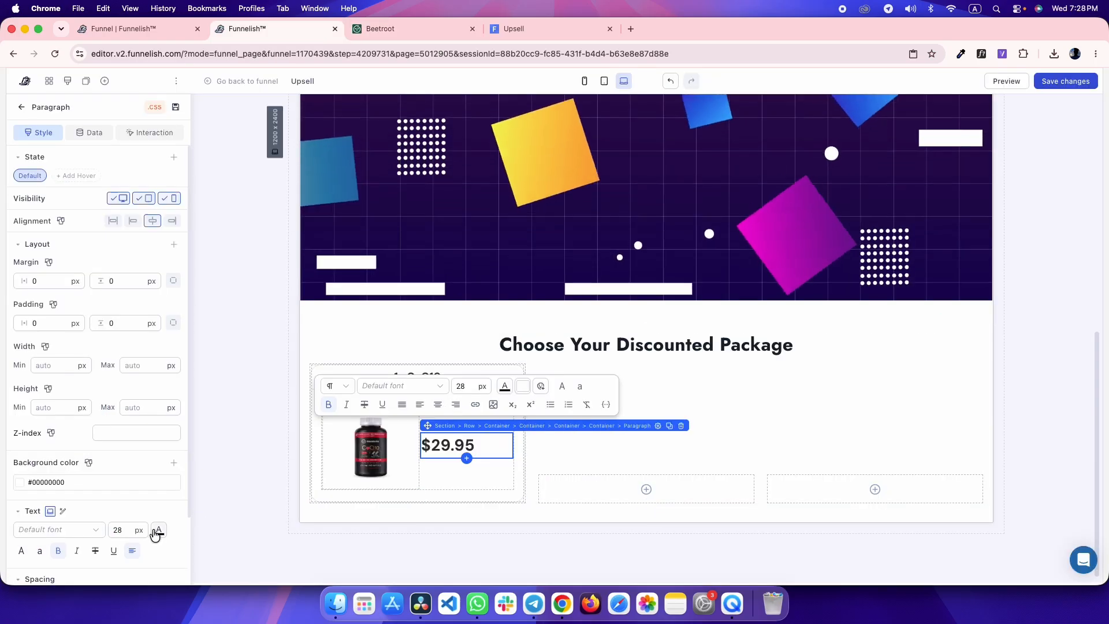
{"action": "scroll", "coordinate": [144, 491], "scroll_direction": "down", "scroll_amount": 4}
{"action": "double_click", "coordinate": [155, 439]}
{"action": "type", "text": "1"}
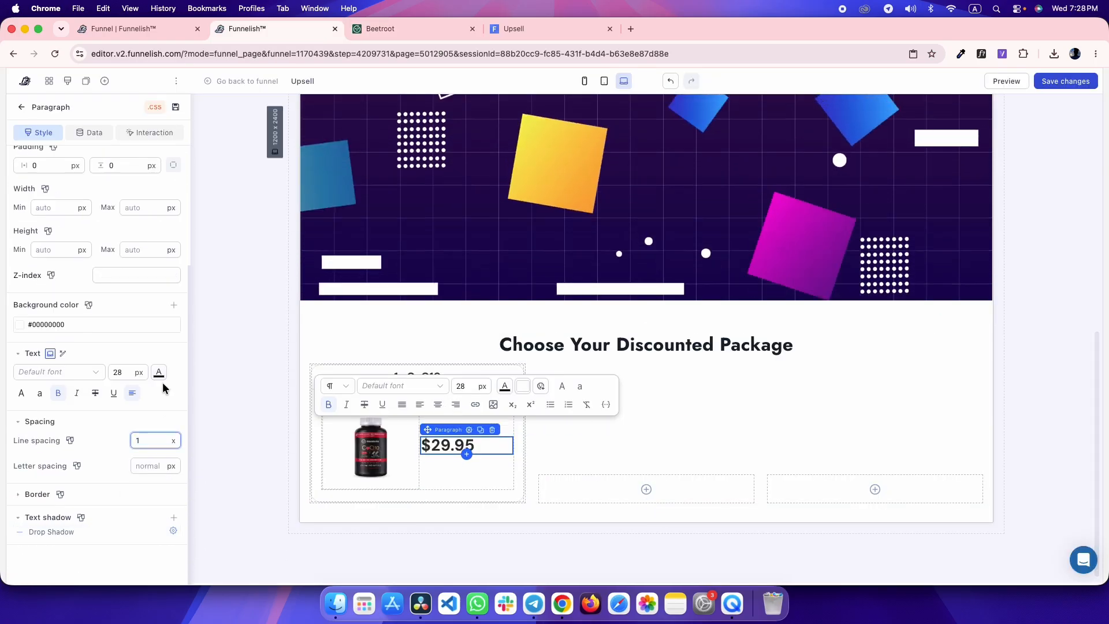
{"action": "left_click", "coordinate": [159, 372]}
{"action": "type", "text": "#333a40"}
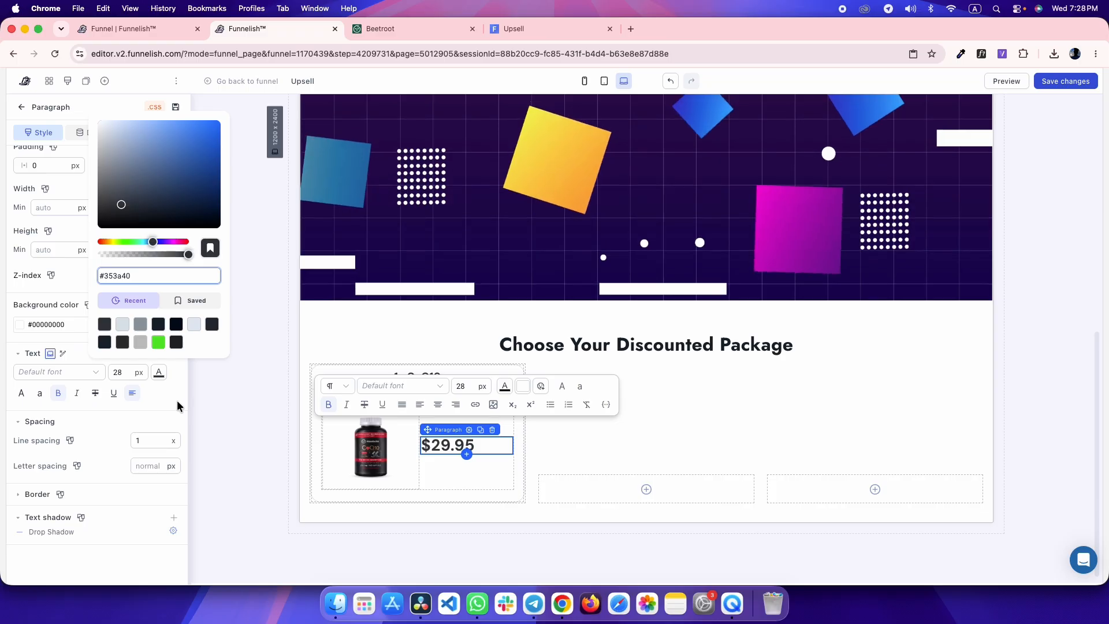
{"action": "left_click", "coordinate": [177, 406]}
{"action": "scroll", "coordinate": [171, 402], "scroll_direction": "up", "scroll_amount": 3}
- Inspect the margins and padding around the $29.95 price and the total line of the 1x CoQ10 card on the Beetroot page
{"action": "key", "text": "ctrl+Tab"}
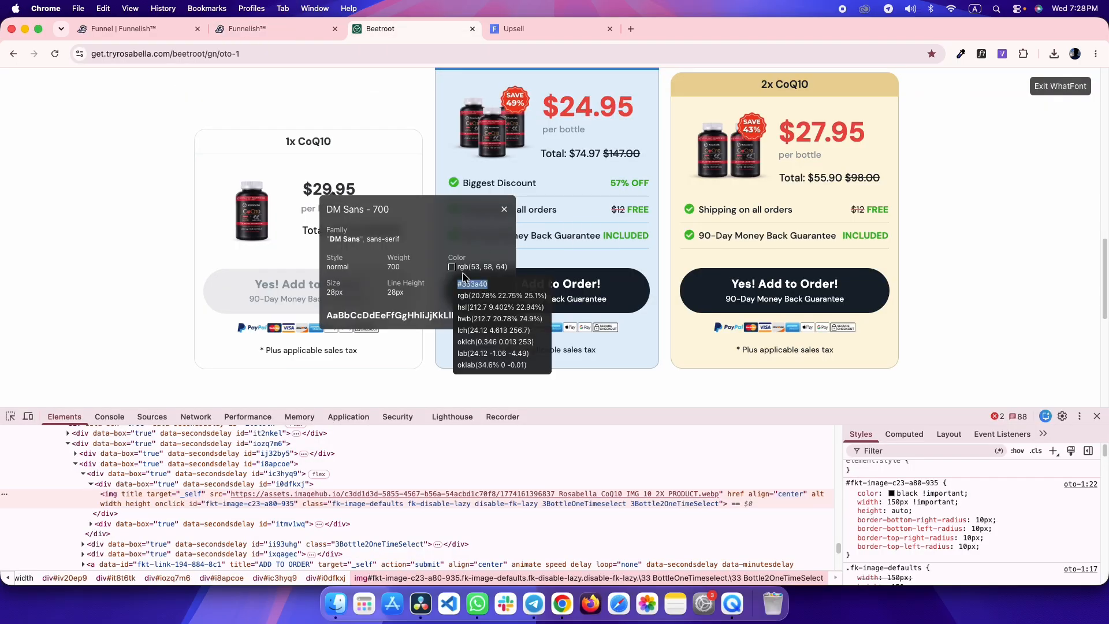
{"action": "left_click", "coordinate": [1031, 90]}
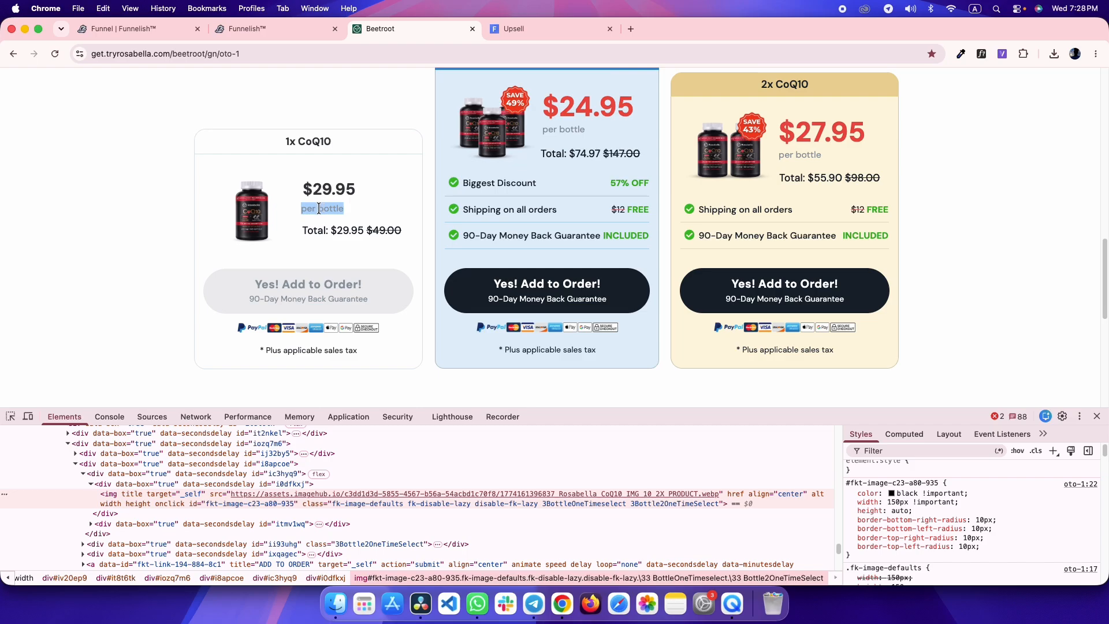
{"action": "left_click", "coordinate": [11, 416]}
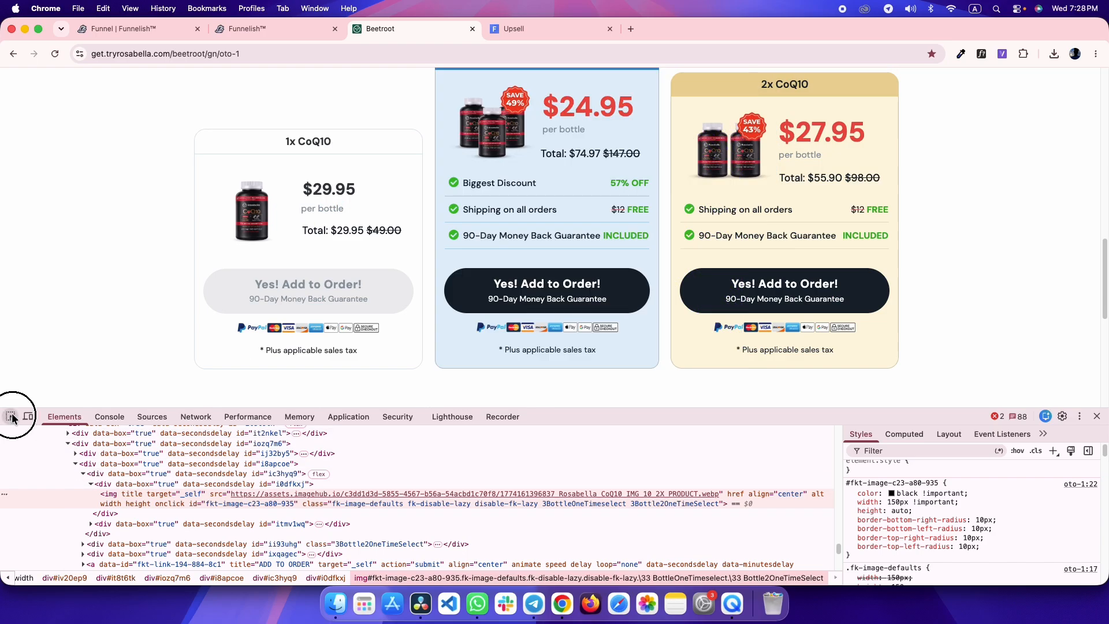
{"action": "left_click", "coordinate": [318, 196]}
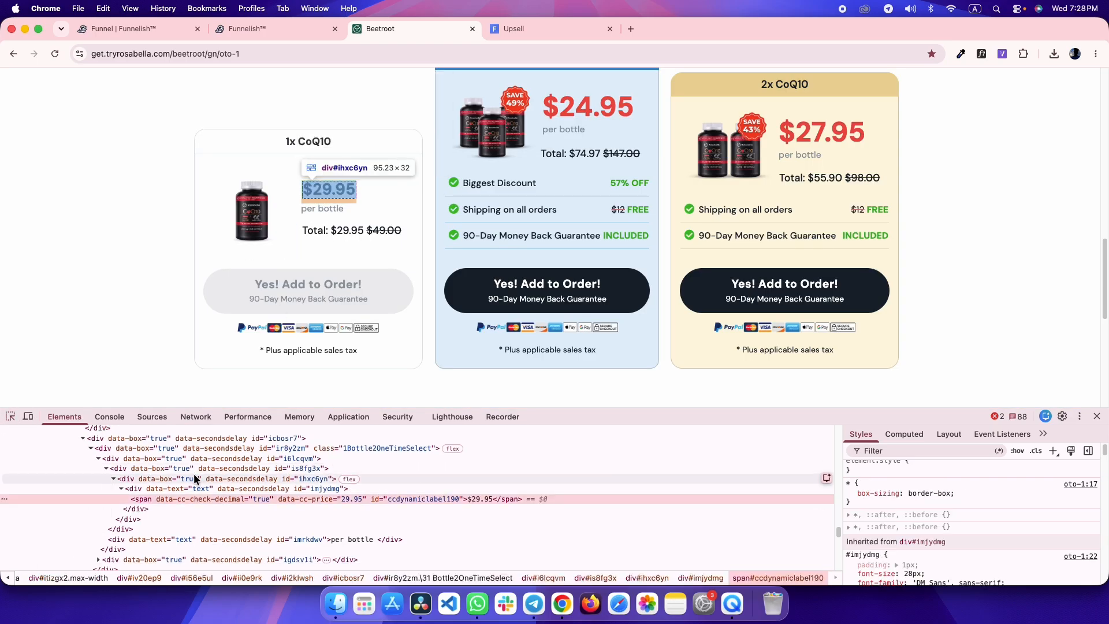
{"action": "left_click", "coordinate": [175, 479]}
{"action": "left_click", "coordinate": [904, 433]}
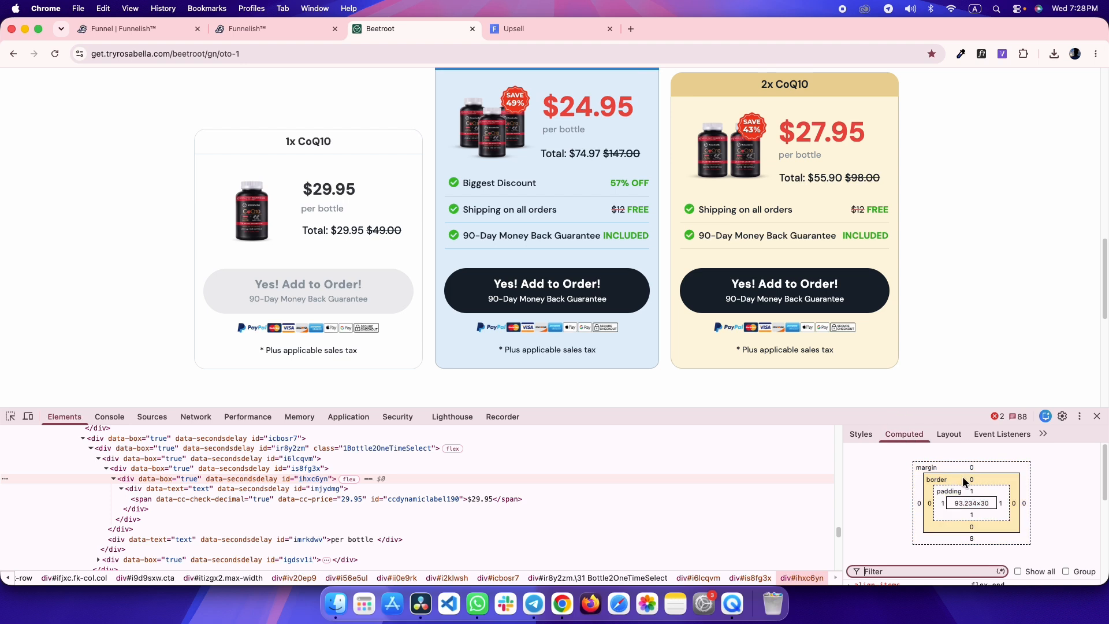
{"action": "left_click", "coordinate": [113, 478]}
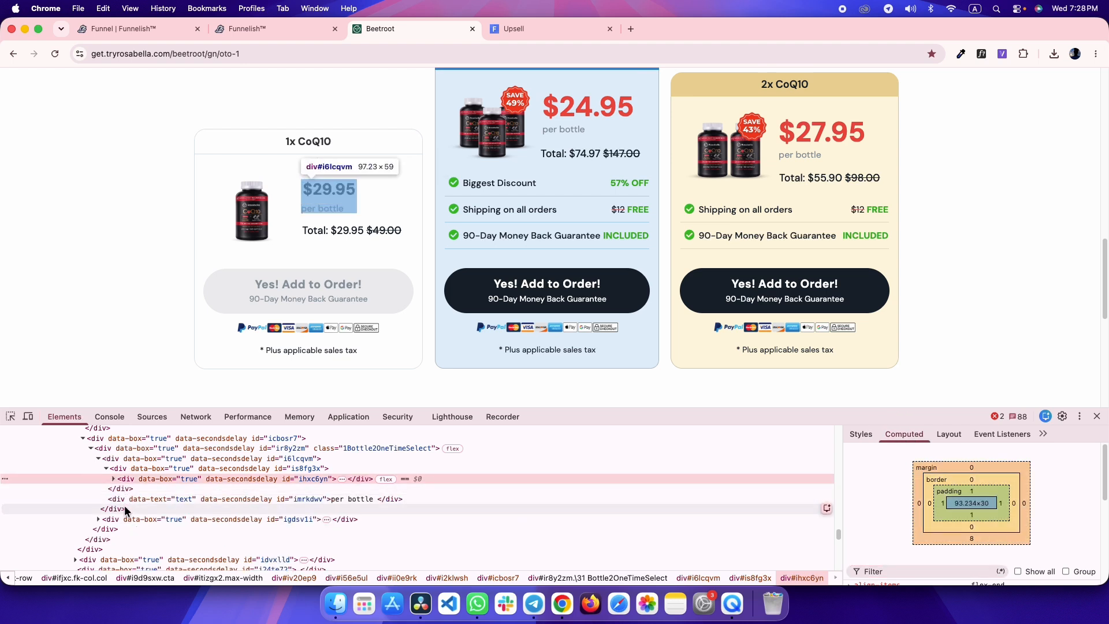
{"action": "left_click", "coordinate": [125, 519]}
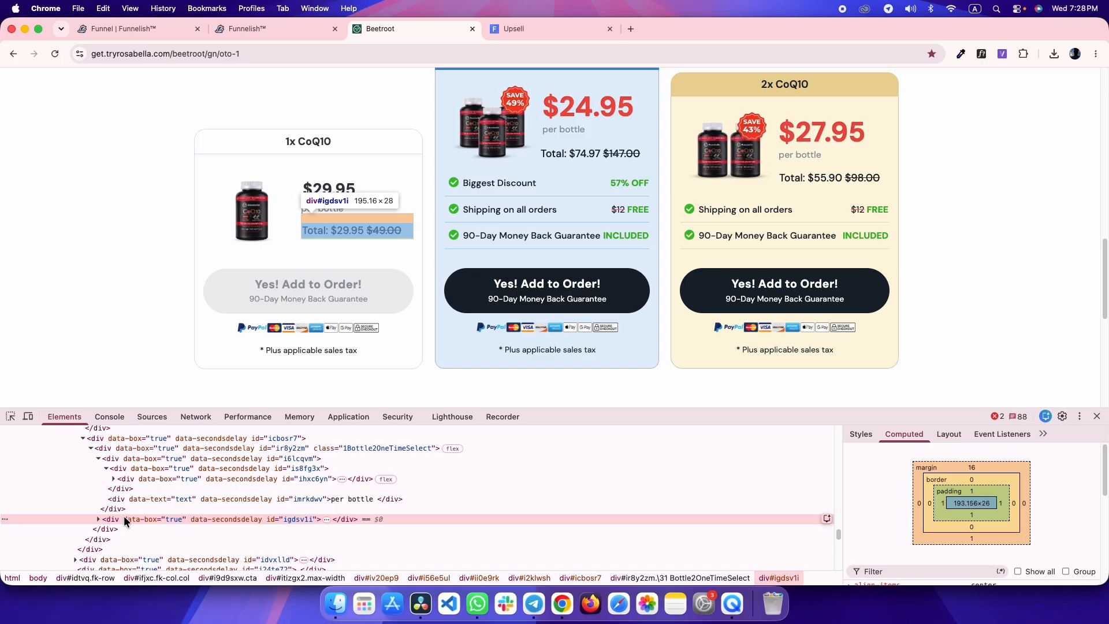
- Insert a paragraph below the $29.95 price in the Funnelish editor, with a top margin of 8 px and bottom margin of 16 px
{"action": "key", "text": "ctrl+shift+Tab"}
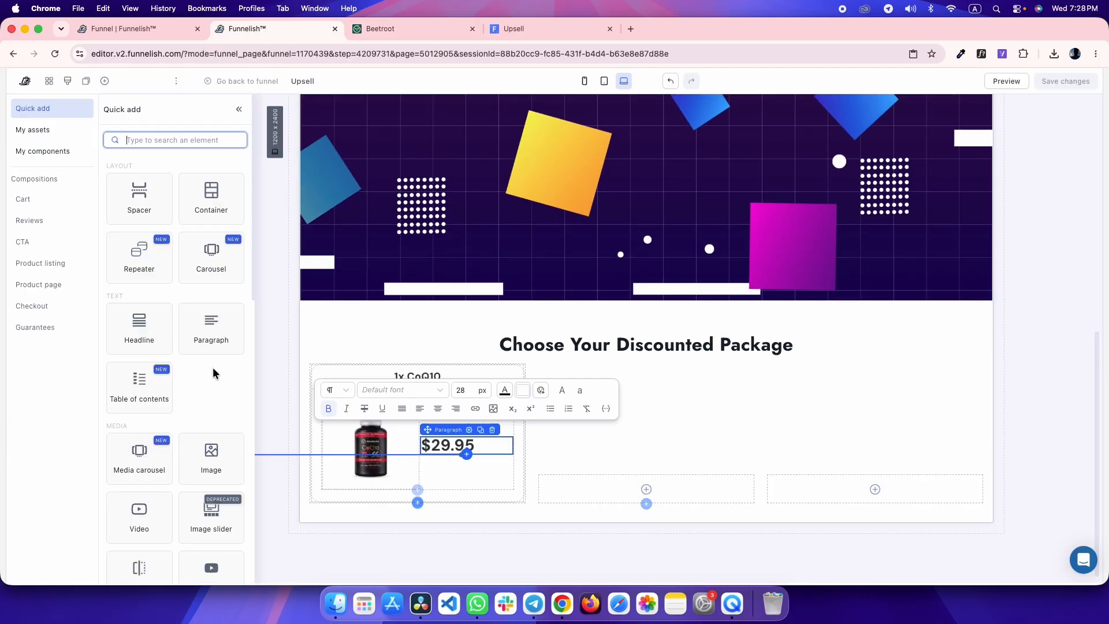
{"action": "left_click", "coordinate": [211, 328]}
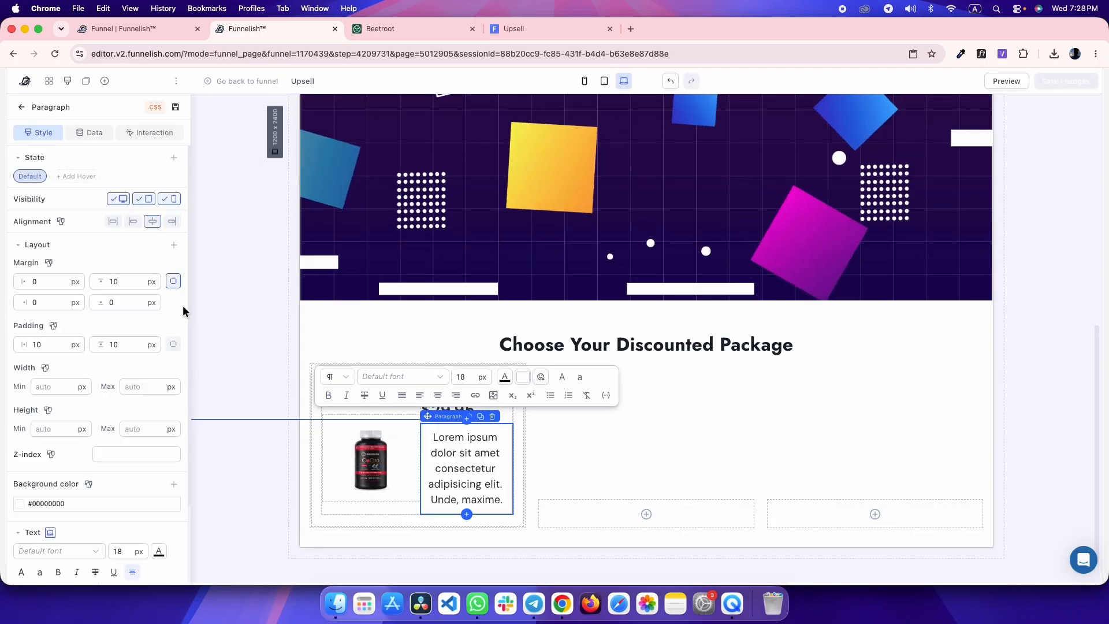
{"action": "double_click", "coordinate": [123, 281]}
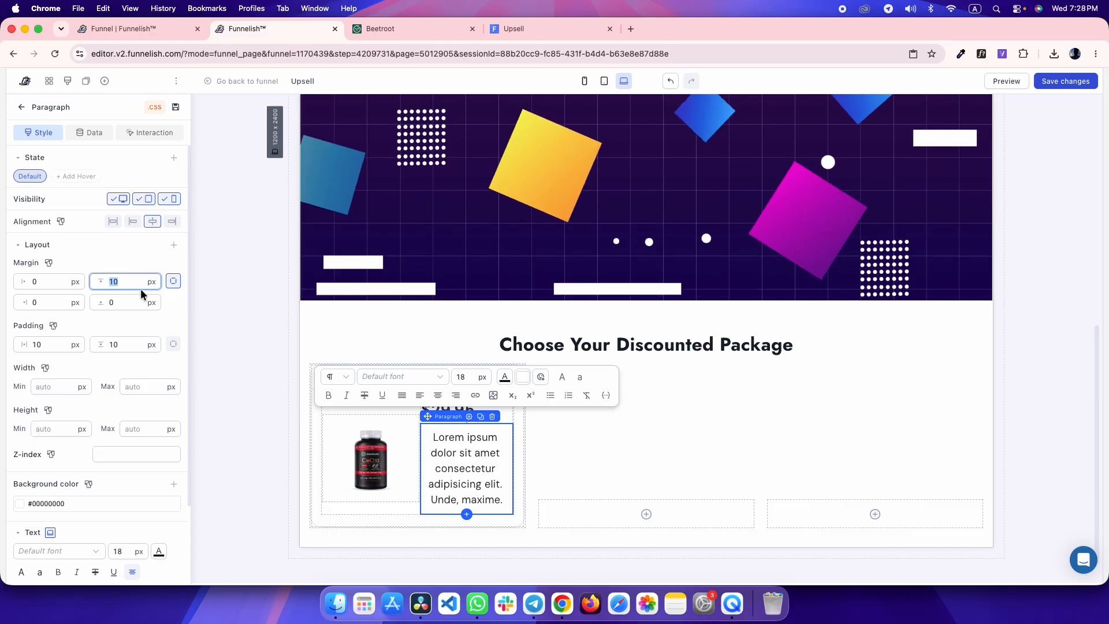
{"action": "type", "text": "8"}
{"action": "double_click", "coordinate": [128, 301]}
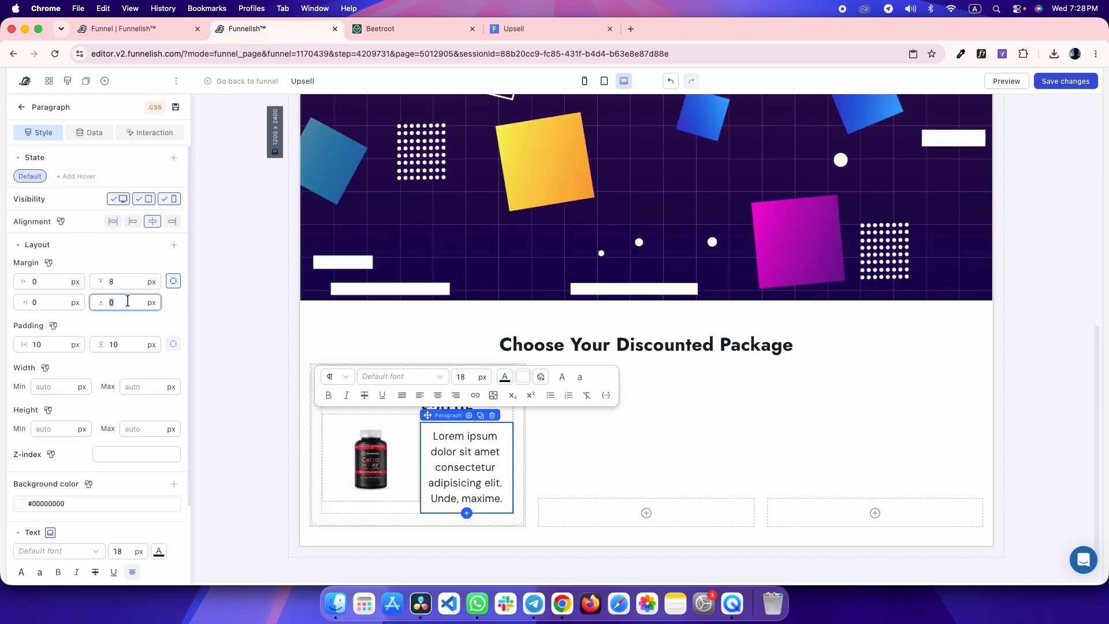
{"action": "type", "text": "16"}
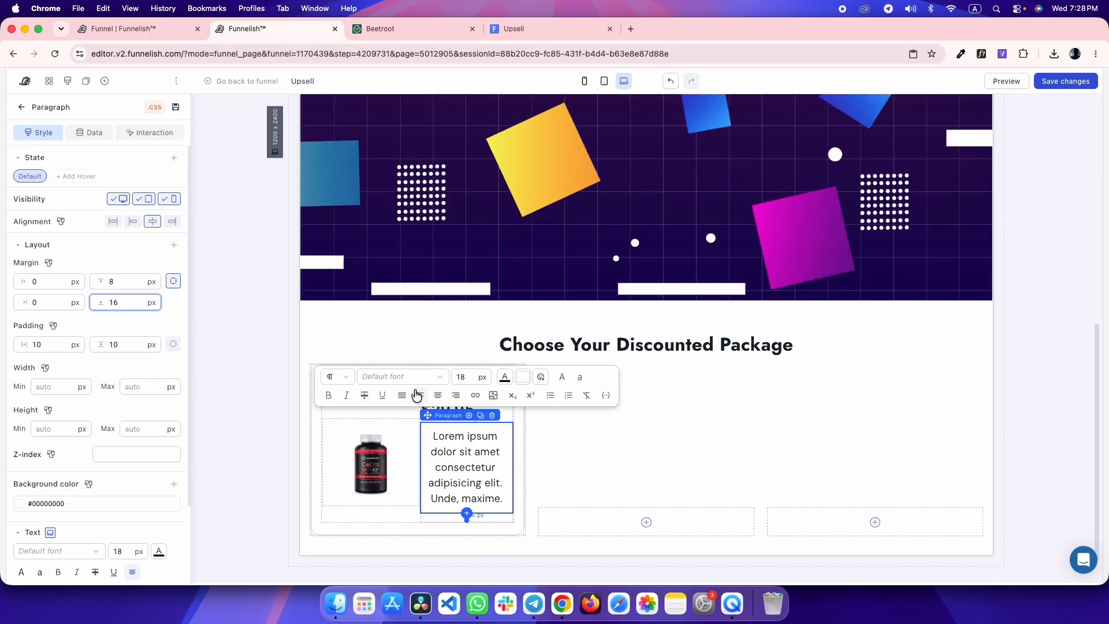
- Replace the new paragraph's text with "per bottle", left-align it and set its padding to 0
{"action": "triple_click", "coordinate": [440, 453]}
{"action": "type", "text": "per bottle"}
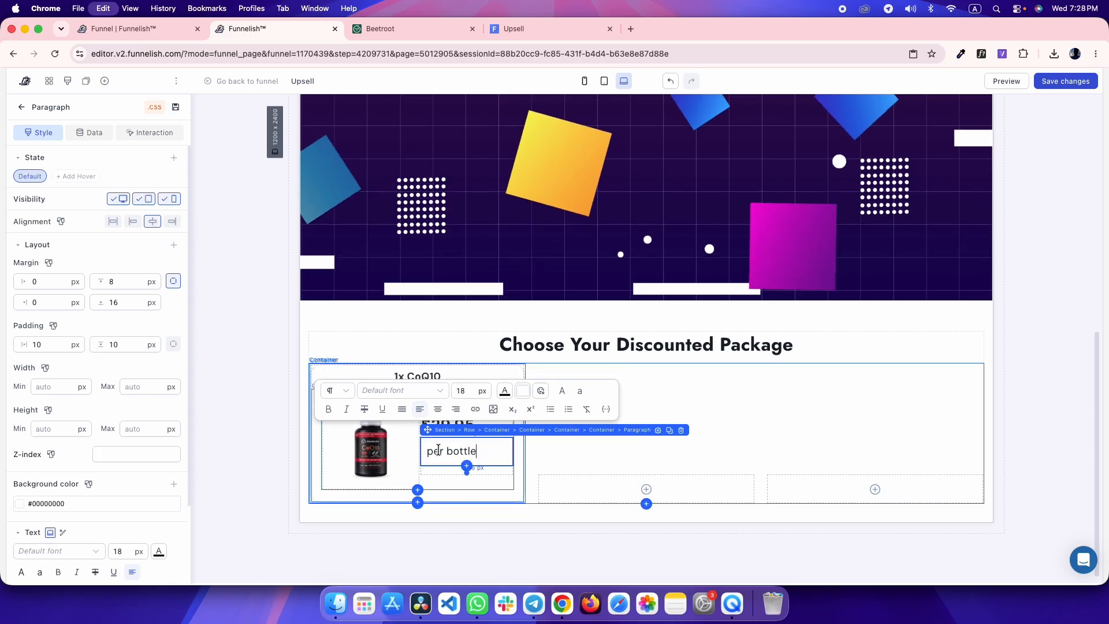
{"action": "double_click", "coordinate": [109, 344]}
{"action": "type", "text": "0"}
{"action": "double_click", "coordinate": [67, 344]}
{"action": "type", "text": "0"}
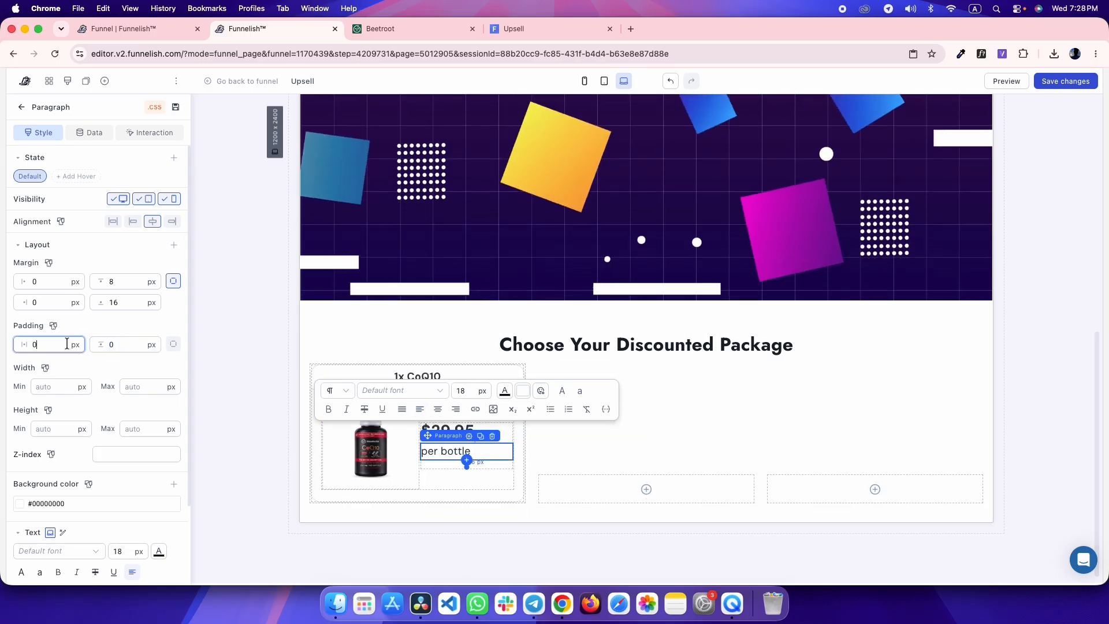
- Check the "per bottle" font details on the Beetroot page, and set the Funnelish paragraph's line spacing to 1 and size to 16 px
{"action": "key", "text": "ctrl+Tab"}
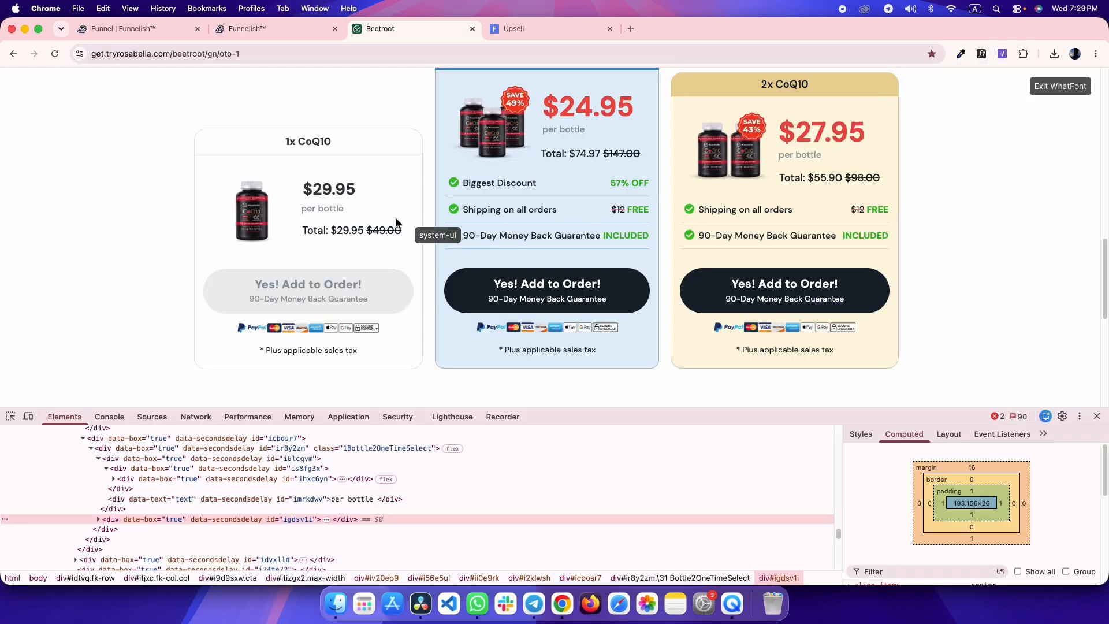
{"action": "left_click", "coordinate": [330, 209]}
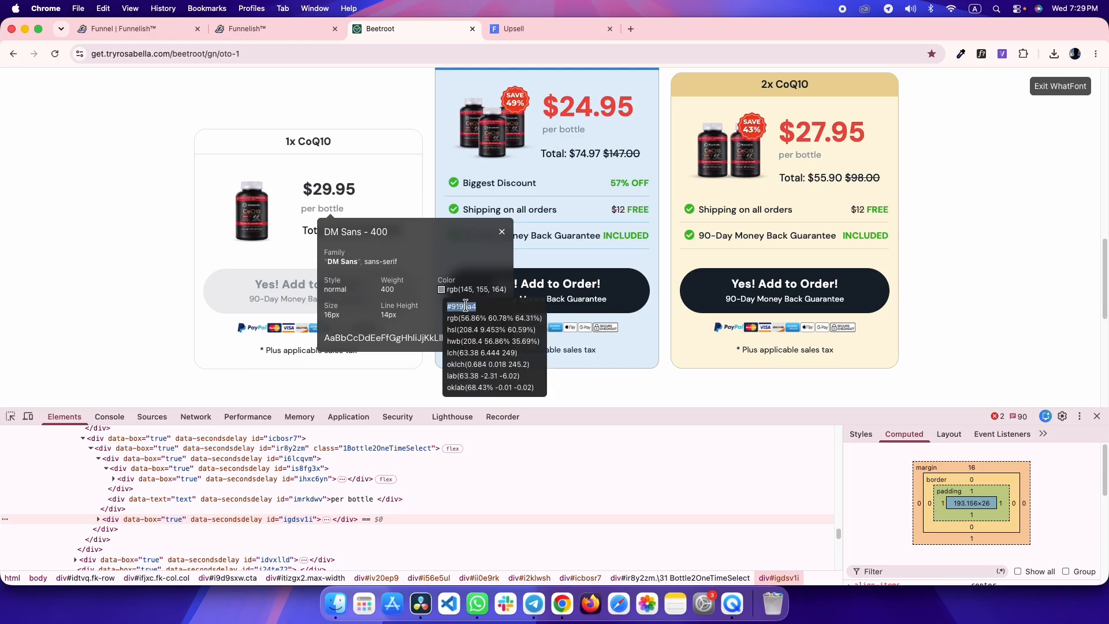
{"action": "key", "text": "ctrl+shift+Tab"}
{"action": "scroll", "coordinate": [144, 509], "scroll_direction": "down", "scroll_amount": 5}
{"action": "left_click", "coordinate": [151, 549]}
{"action": "type", "text": "1"}
{"action": "double_click", "coordinate": [118, 481]}
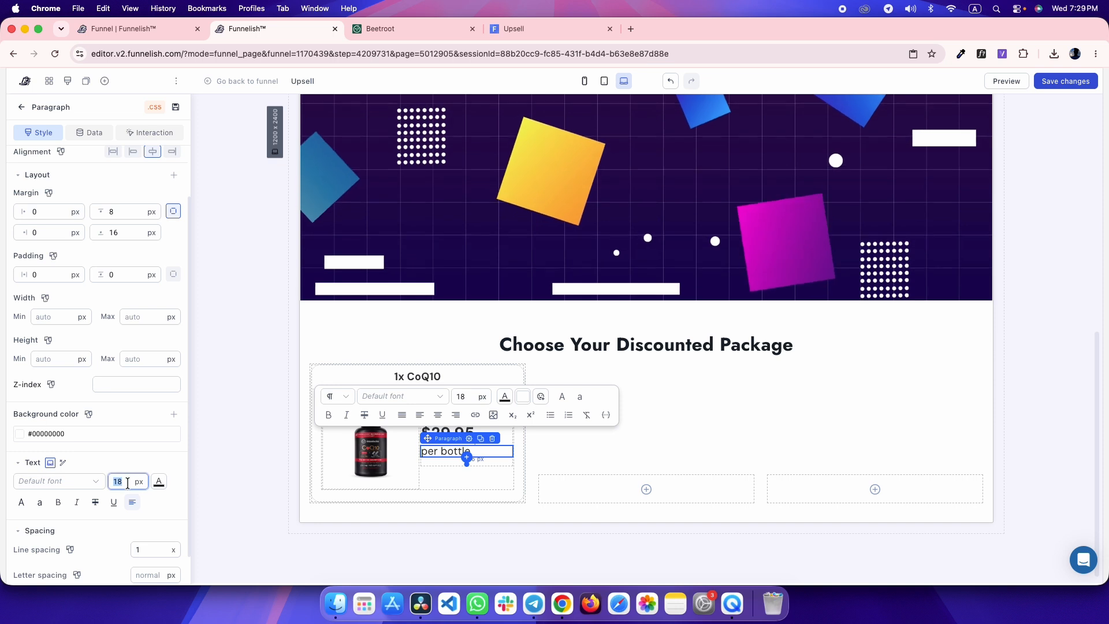
{"action": "type", "text": "16"}
- Set the "per bottle" paragraph's text color to #919ba4 and save the page
{"action": "left_click", "coordinate": [159, 481]}
{"action": "double_click", "coordinate": [153, 384]}
{"action": "key", "text": "super+v"}
{"action": "left_click", "coordinate": [170, 505]}
{"action": "key", "text": "super+s"}
- Check the font details of the total line in the 1x CoQ10 card on the Beetroot page with WhatFont
{"action": "key", "text": "ctrl+Tab"}
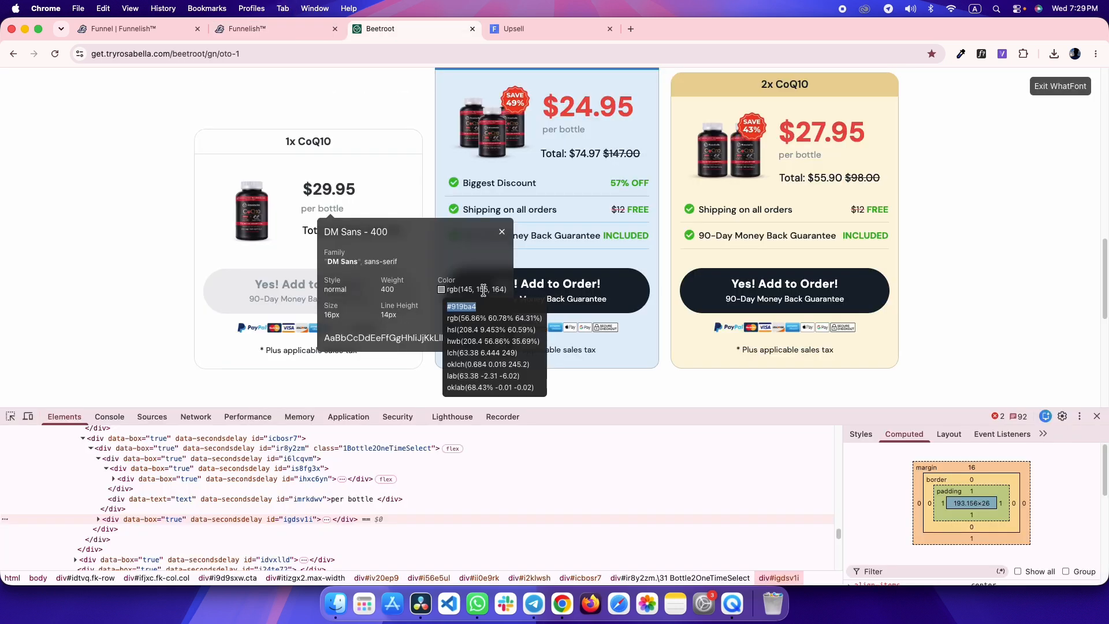
{"action": "left_click", "coordinate": [500, 233]}
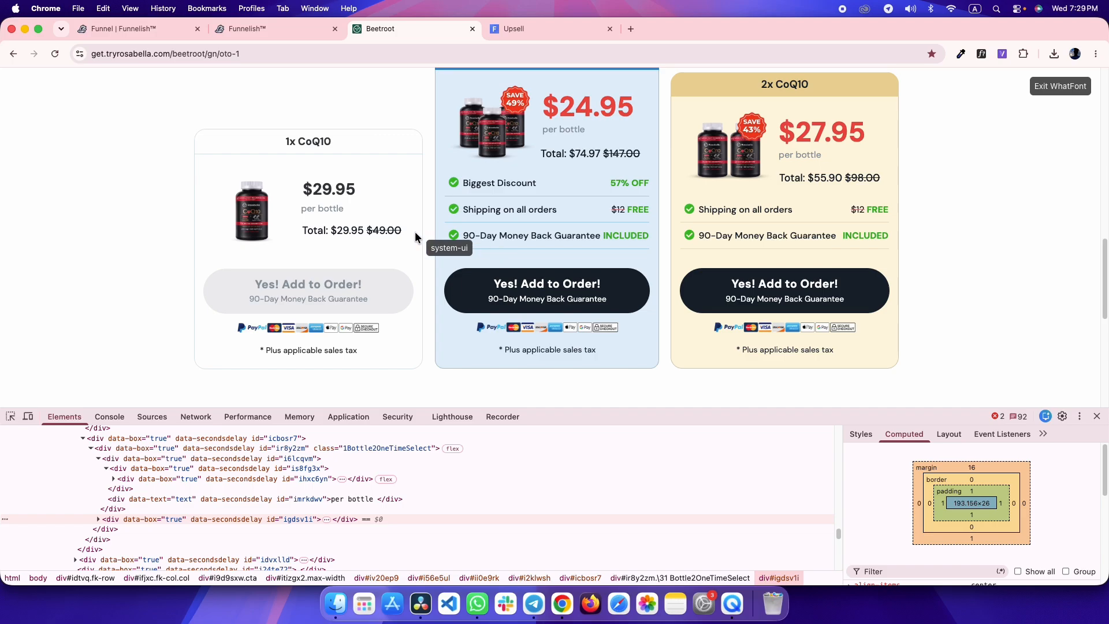
{"action": "left_click", "coordinate": [395, 229]}
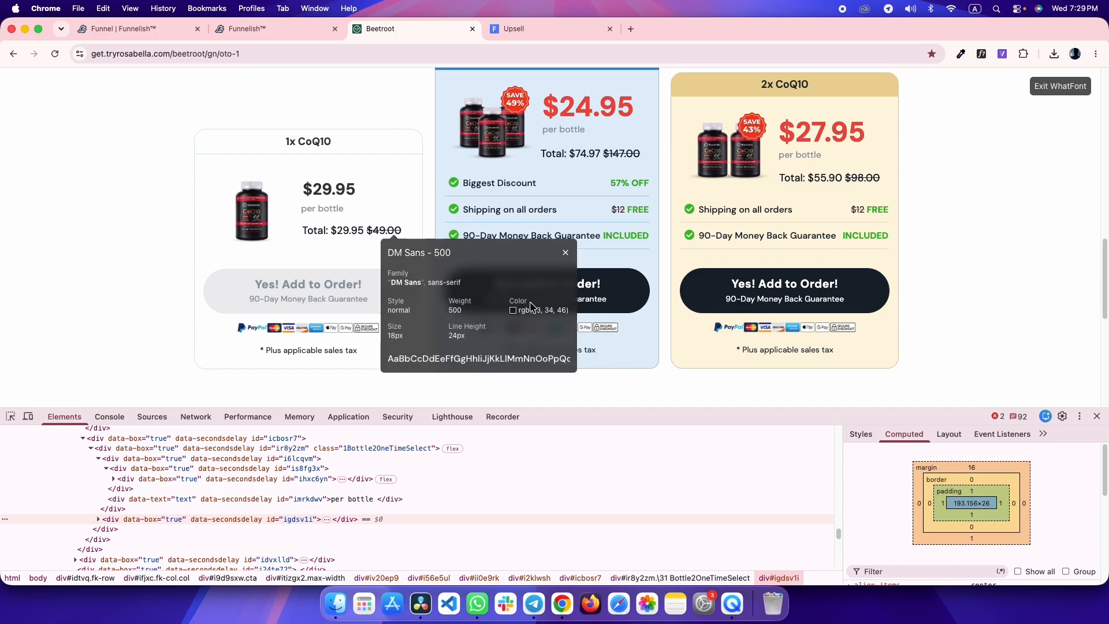
{"action": "left_click", "coordinate": [1058, 91]}
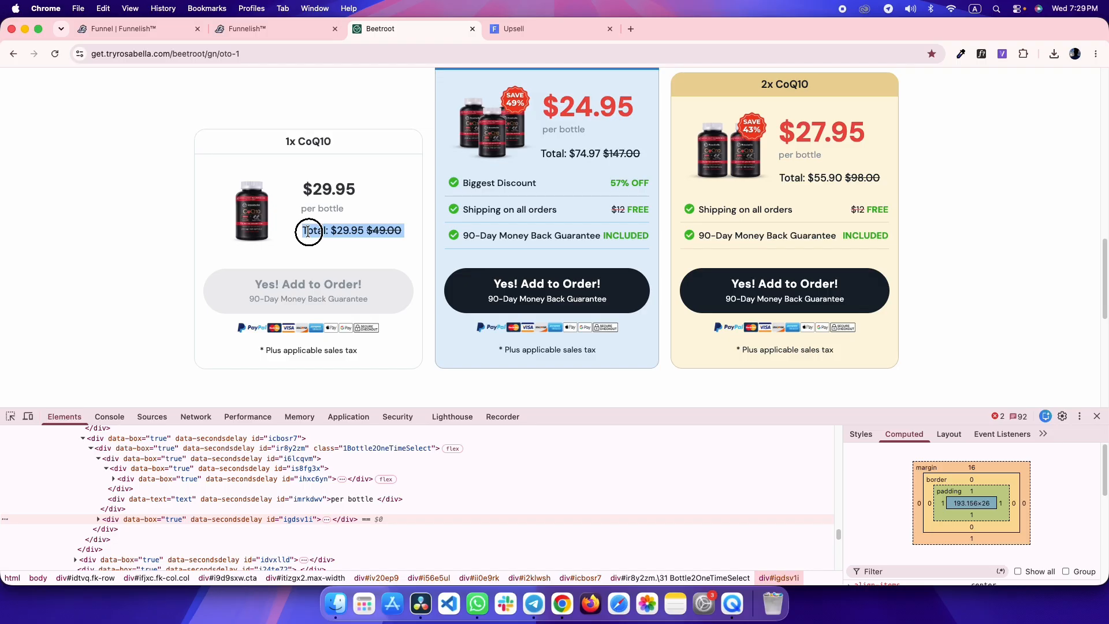
- Insert a left-aligned paragraph below "per bottle" in the Funnelish editor, with 0 margin and 0 padding
{"action": "key", "text": "ctrl+shift+Tab"}
{"action": "left_click", "coordinate": [467, 457]}
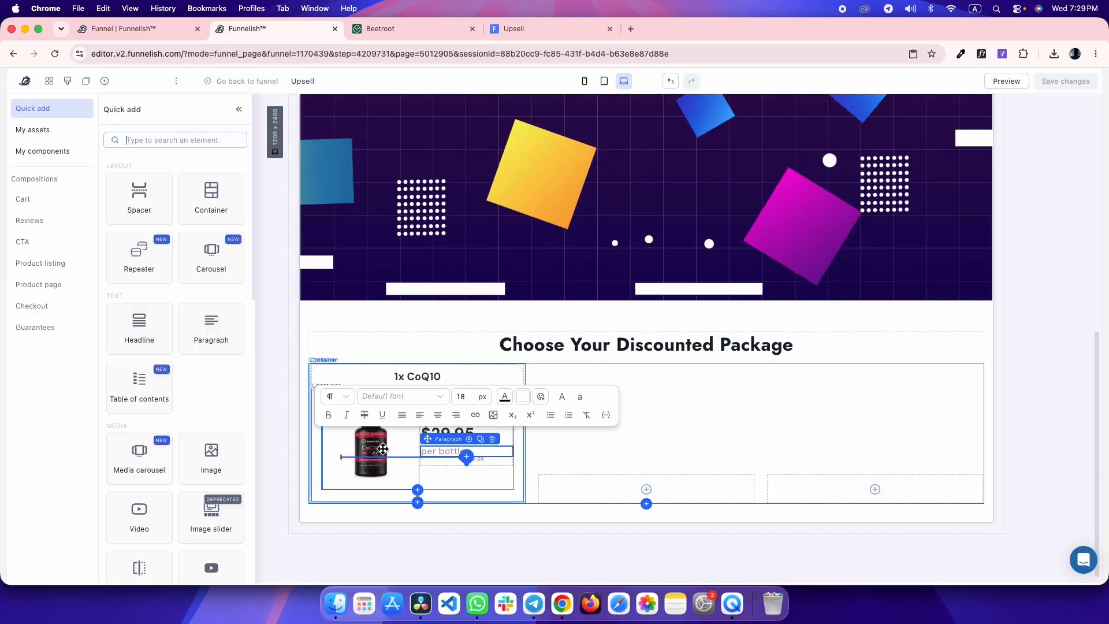
{"action": "left_click", "coordinate": [214, 341]}
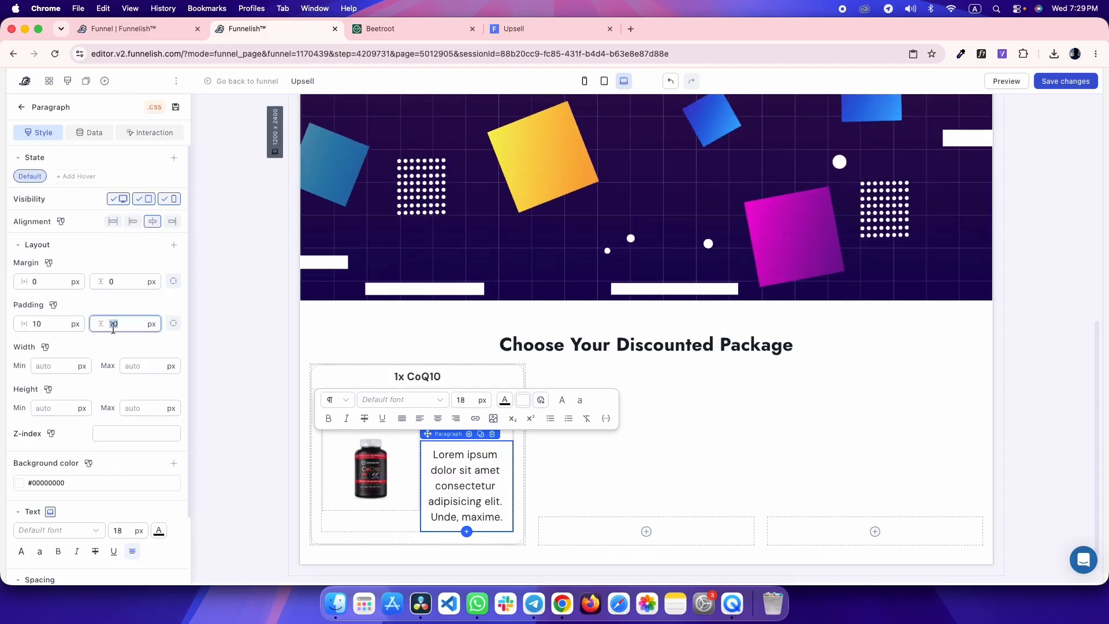
{"action": "type", "text": "0"}
{"action": "left_click", "coordinate": [133, 552]}
{"action": "left_click", "coordinate": [157, 572]}
- Replace the new paragraph's placeholder text with "Total: $29.95 $49.00"
{"action": "left_click", "coordinate": [454, 476]}
{"action": "key", "text": "super+a"}
{"action": "type", "text": "Total: $29.95 $49.00"}
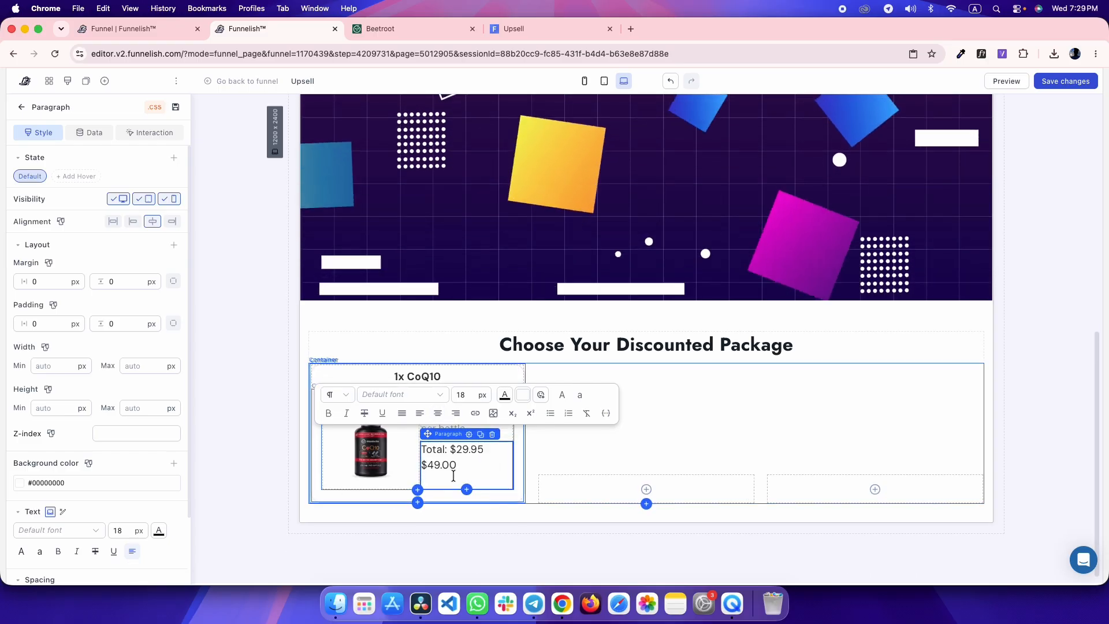
{"action": "key", "text": "BackSpace"}
{"action": "type", "text": "="}
- Look up the total line's color on the Beetroot page and set the Total paragraph's text color to #17222e in the Funnelish editor
{"action": "key", "text": "ctrl+Tab"}
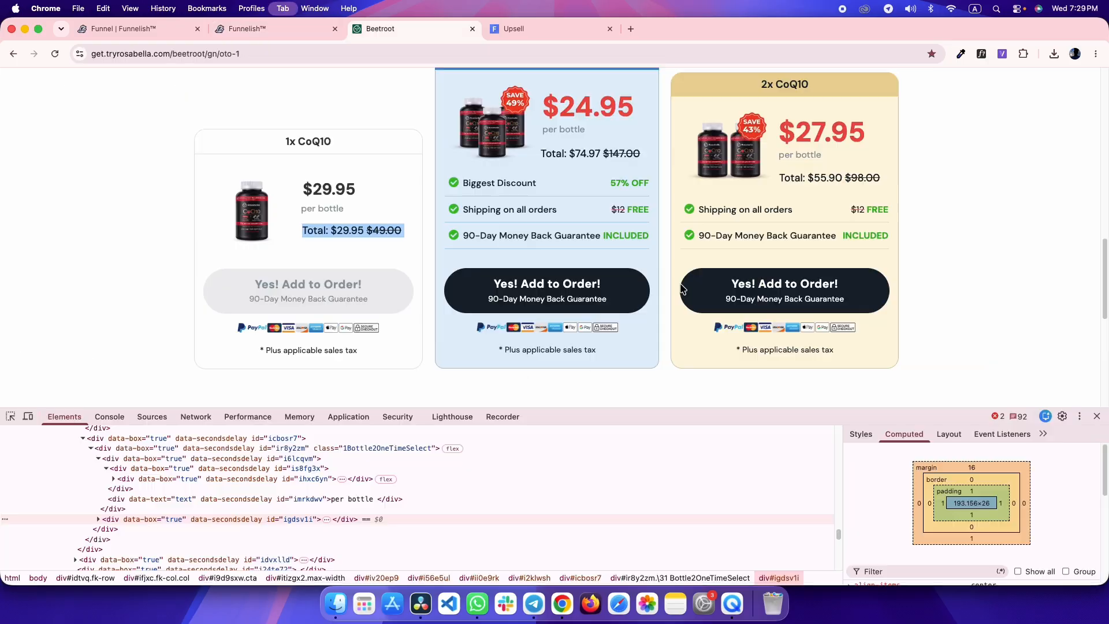
{"action": "left_click", "coordinate": [375, 228]}
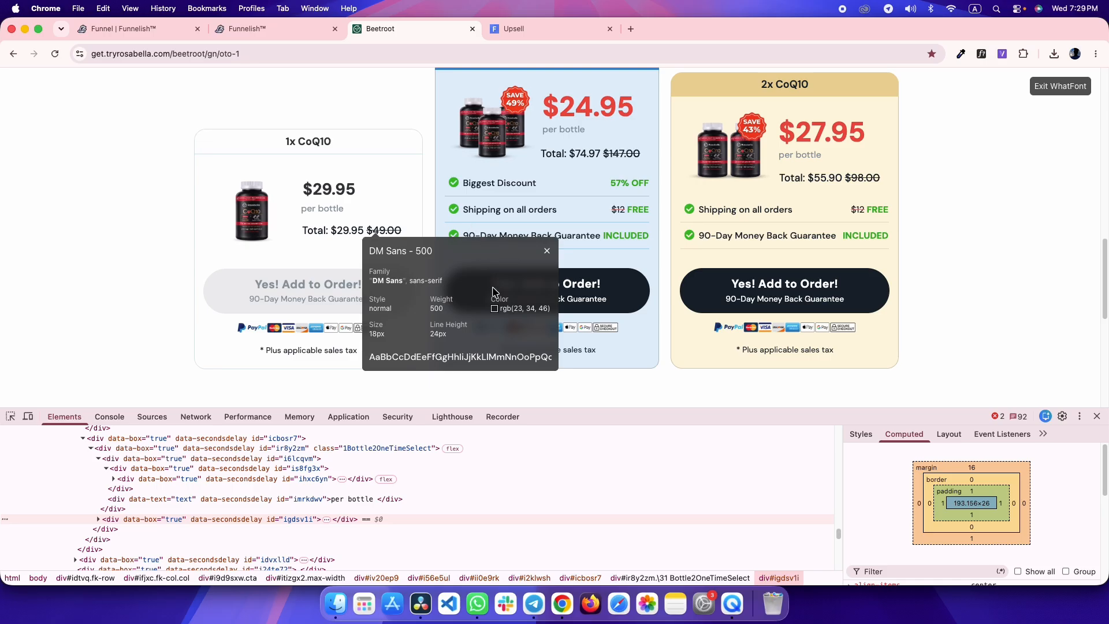
{"action": "mouse_move", "coordinate": [506, 324]}
{"action": "key", "text": "ctrl+shift+Tab"}
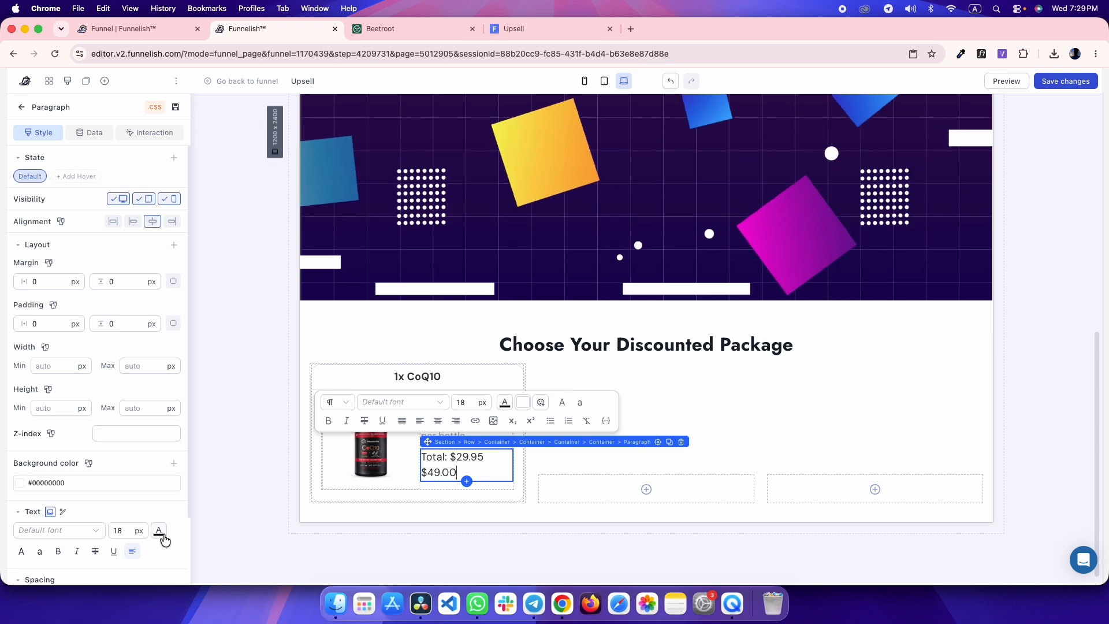
{"action": "scroll", "coordinate": [144, 513], "scroll_direction": "down", "scroll_amount": 2}
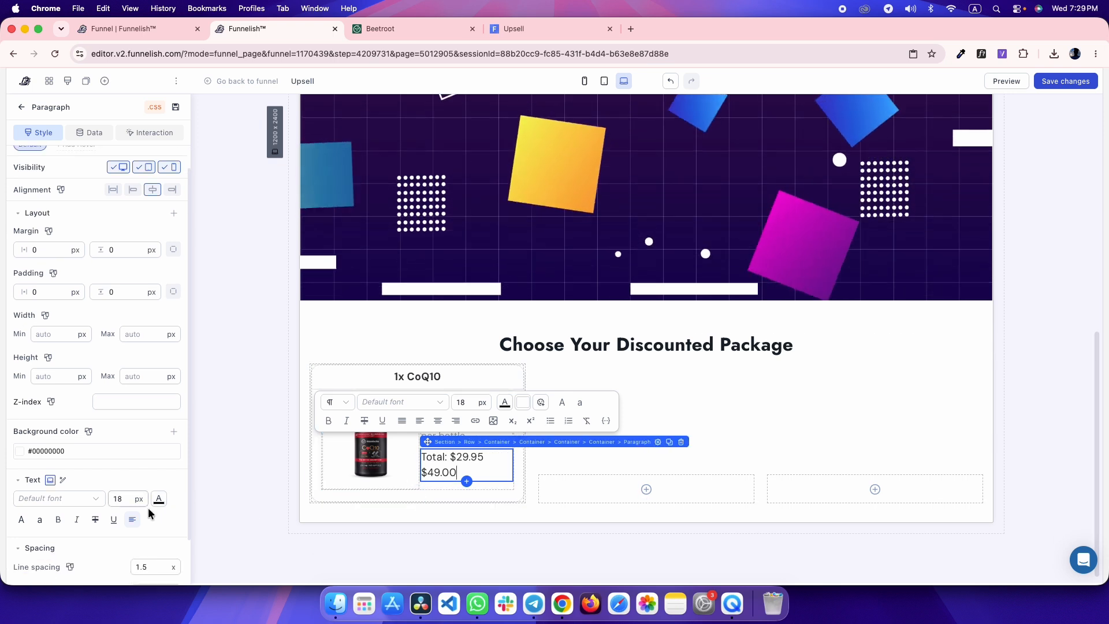
{"action": "left_click", "coordinate": [159, 497]}
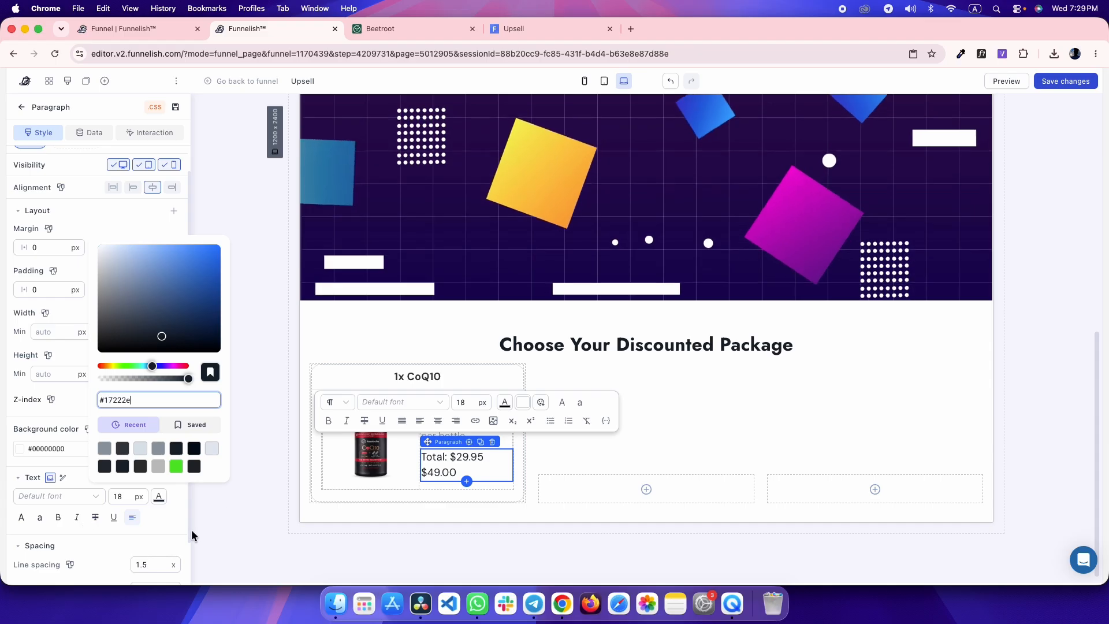
{"action": "left_click", "coordinate": [229, 508]}
- Compare the 1x CoQ10 card in the Upsell preview with the one on the Beetroot page
{"action": "left_click", "coordinate": [589, 24]}
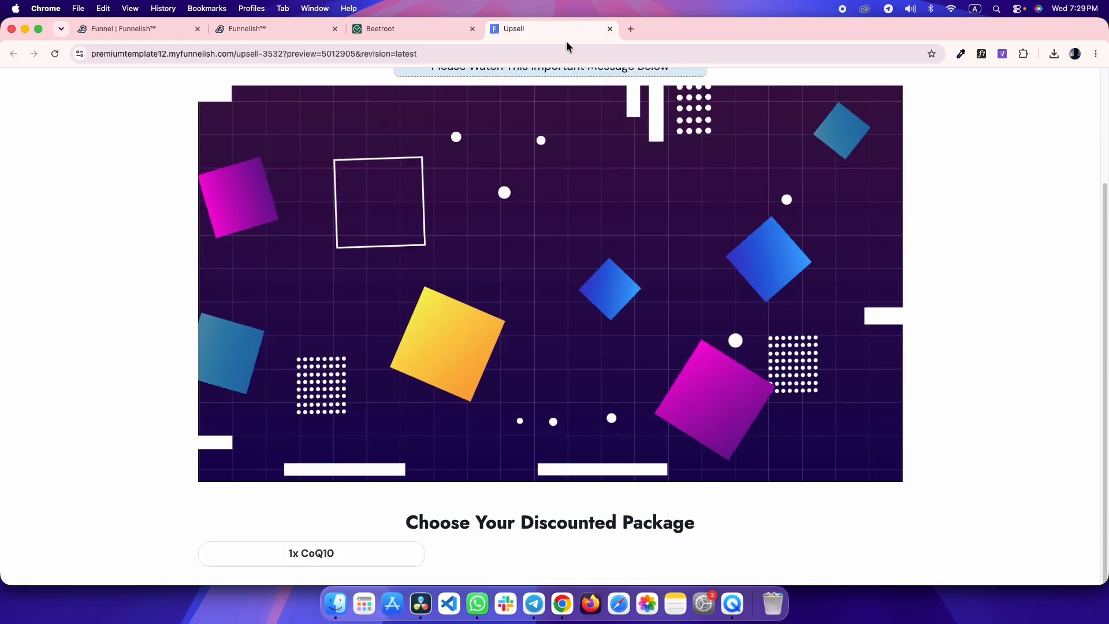
{"action": "scroll", "coordinate": [109, 287], "scroll_direction": "down", "scroll_amount": 2}
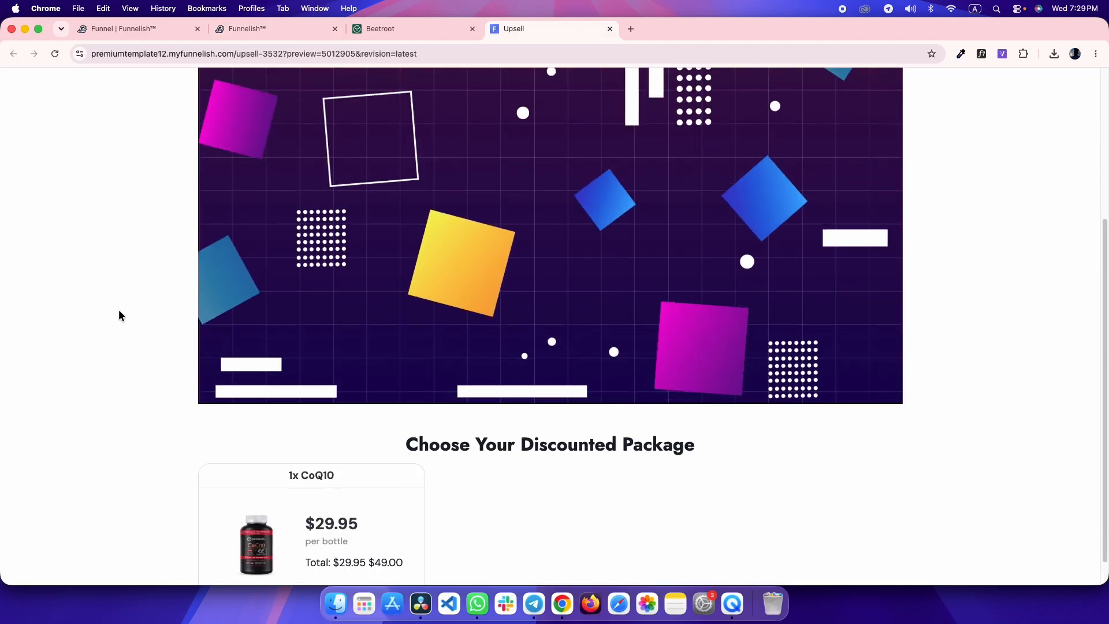
{"action": "key", "text": "ctrl+shift+Tab"}
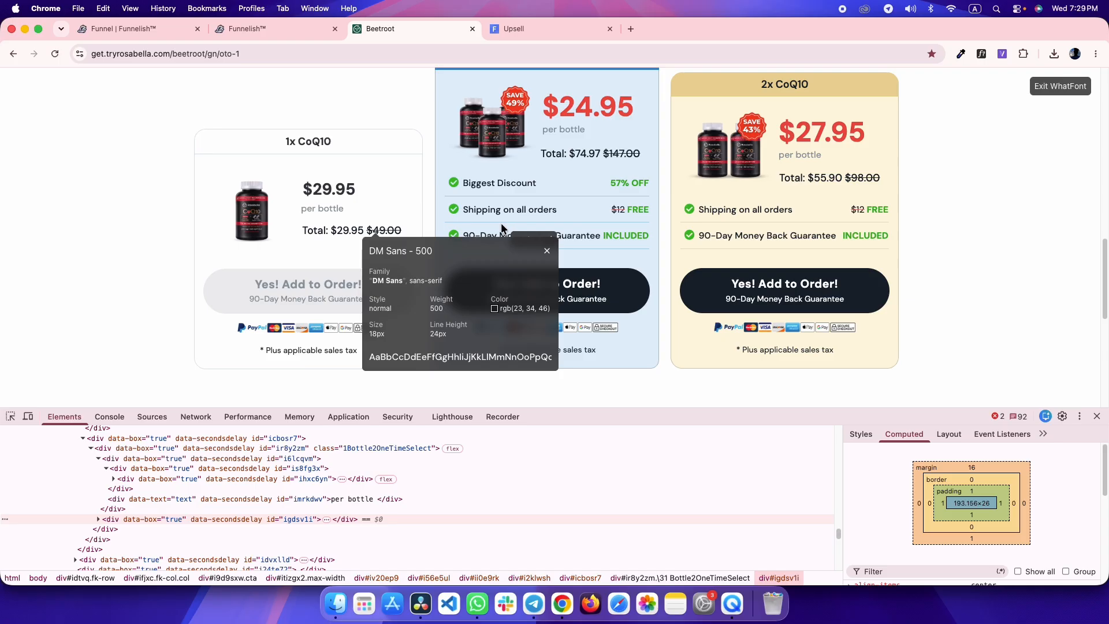
- Strike through the $49.00 price in the Total paragraph in the Funnelish editor and check it in the Upsell preview
{"action": "key", "text": "ctrl+shift+Tab"}
{"action": "double_click", "coordinate": [456, 462]}
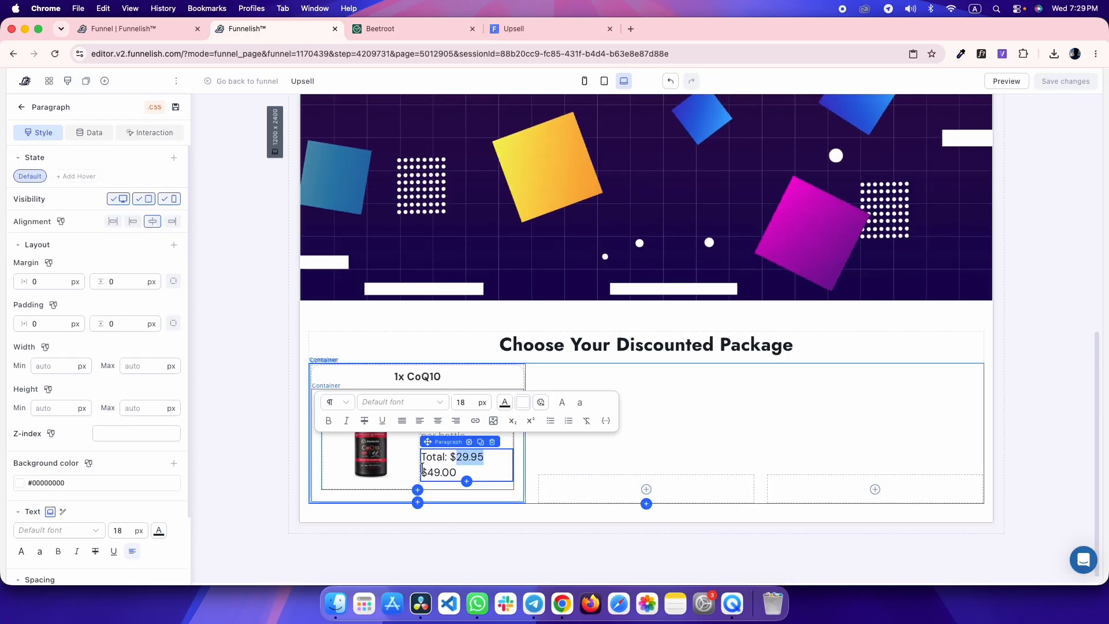
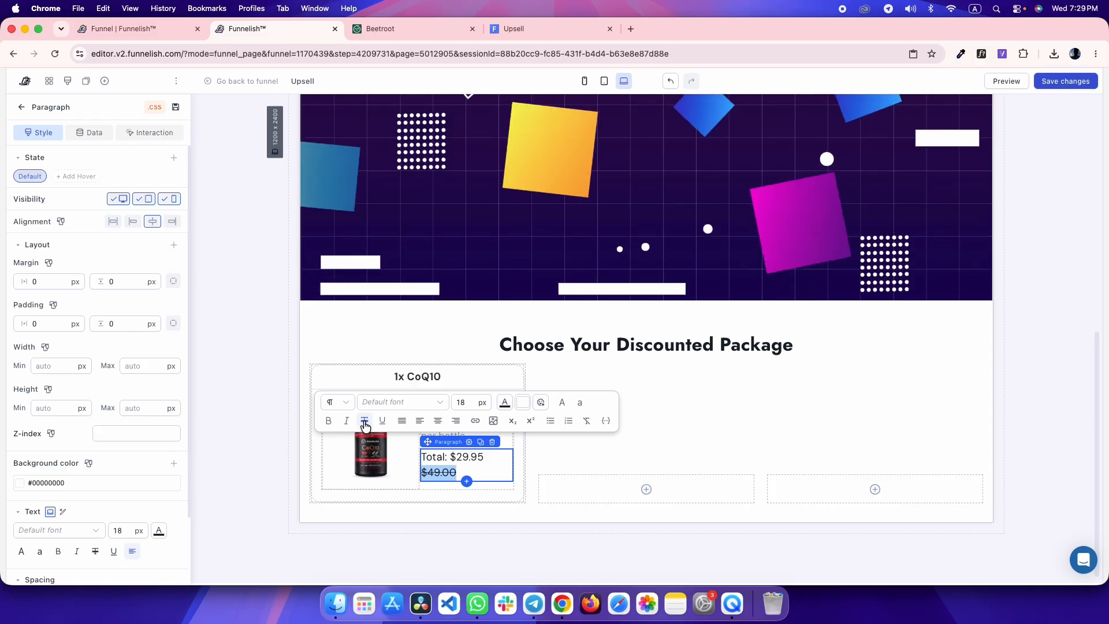
{"action": "left_click", "coordinate": [272, 425]}
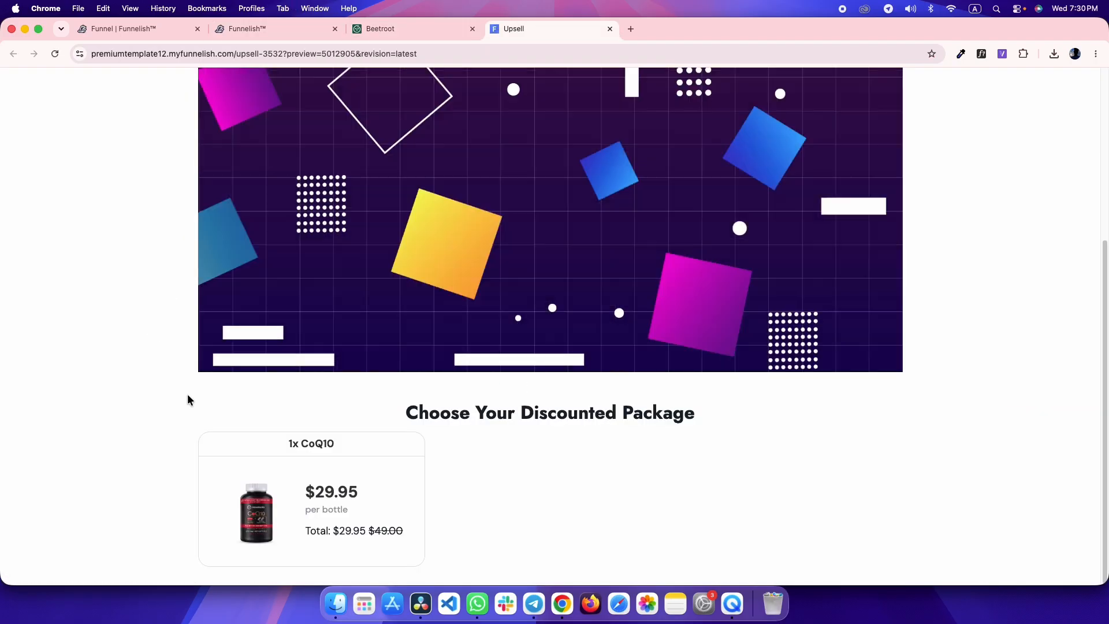
- Inspect the spacer and the Add to Order button below the total line of the 1x CoQ10 card on the Beetroot page
{"action": "key", "text": "ctrl+shift+Tab"}
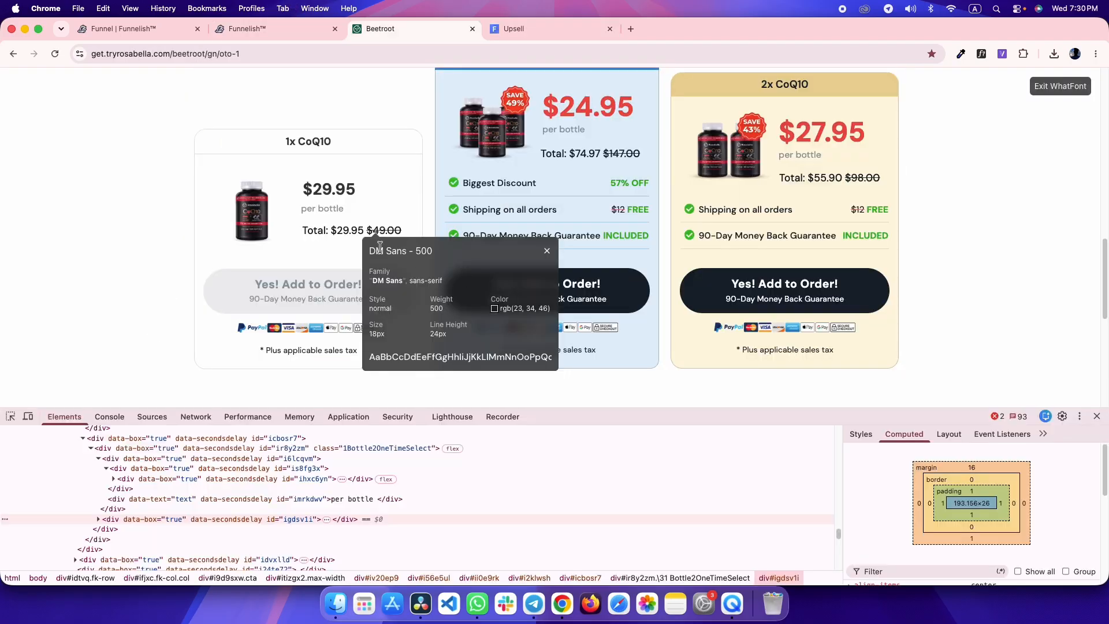
{"action": "left_click", "coordinate": [1073, 93]}
{"action": "left_click", "coordinate": [10, 416]}
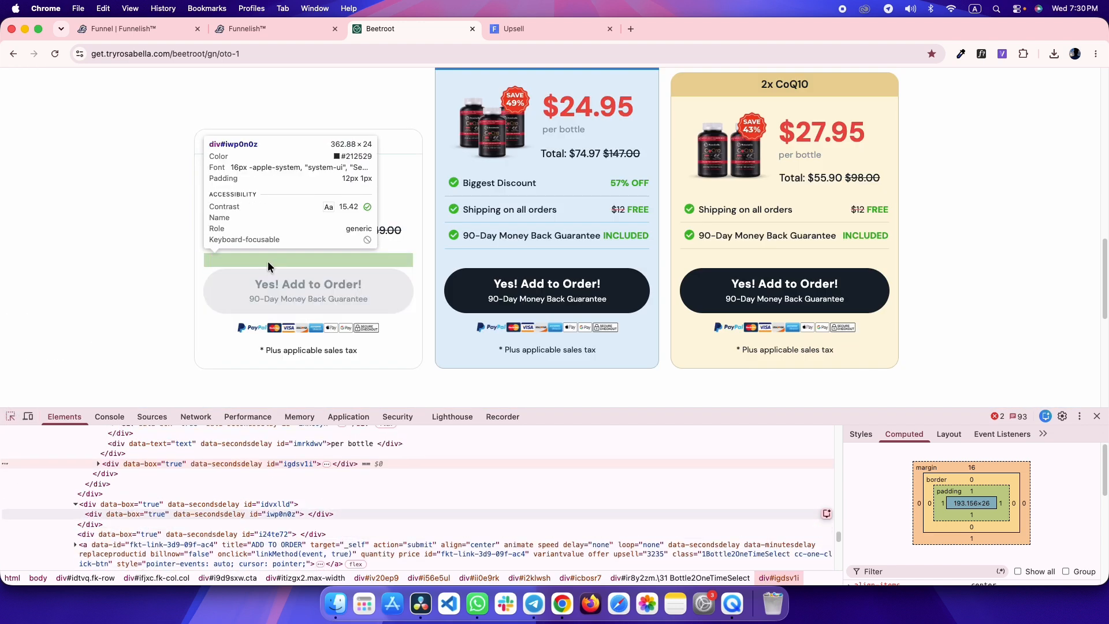
{"action": "left_click", "coordinate": [301, 257]}
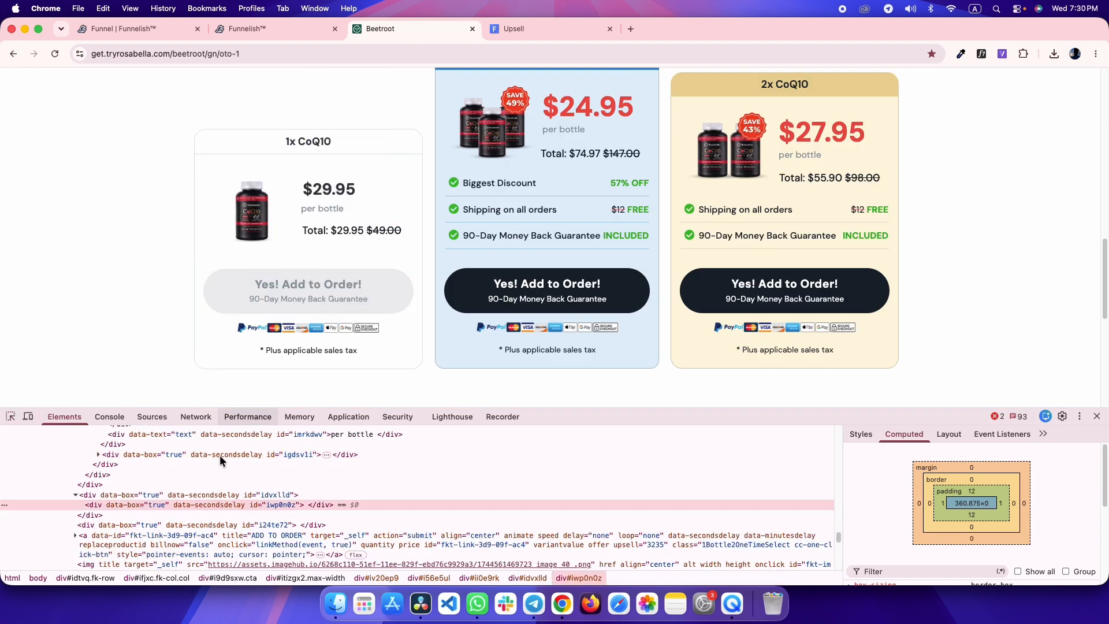
{"action": "left_click", "coordinate": [139, 495]}
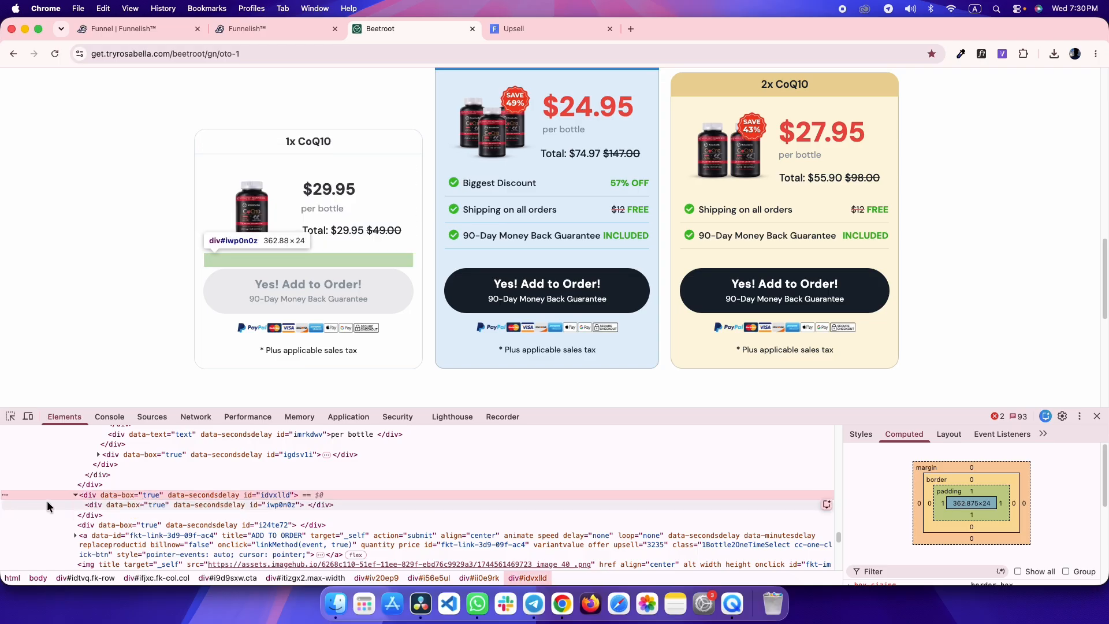
{"action": "left_click", "coordinate": [76, 495]}
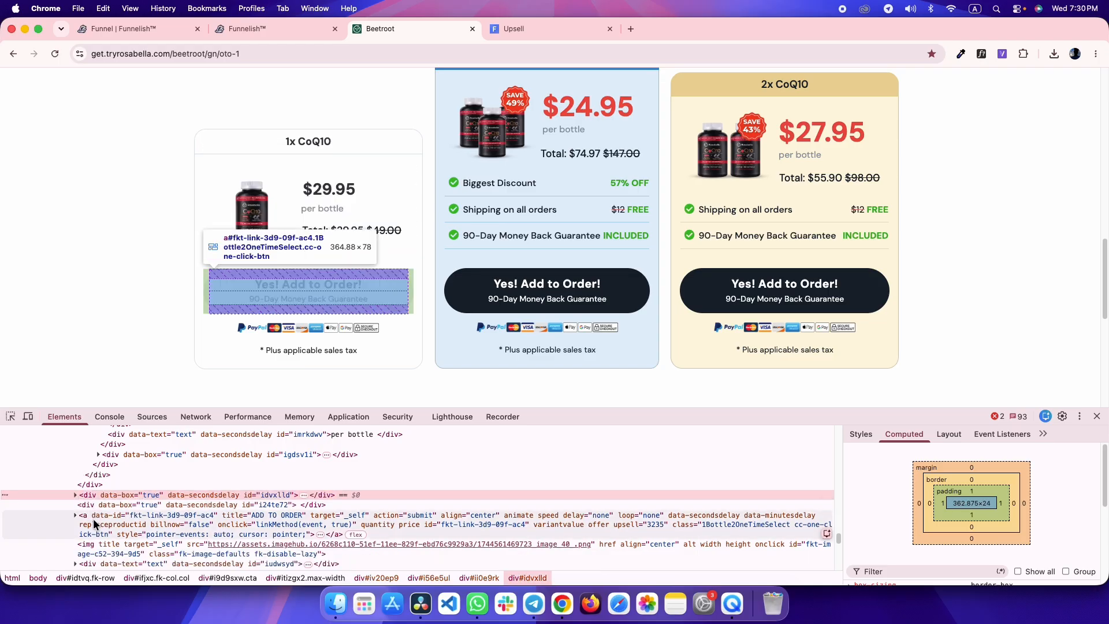
{"action": "left_click", "coordinate": [93, 519]}
- Add a button below the product row of the 1x CoQ10 card in the Funnelish editor, with a 26 px top margin and full-width alignment
{"action": "key", "text": "ctrl+shift+Tab"}
{"action": "left_click", "coordinate": [417, 489]}
{"action": "left_click", "coordinate": [124, 521]}
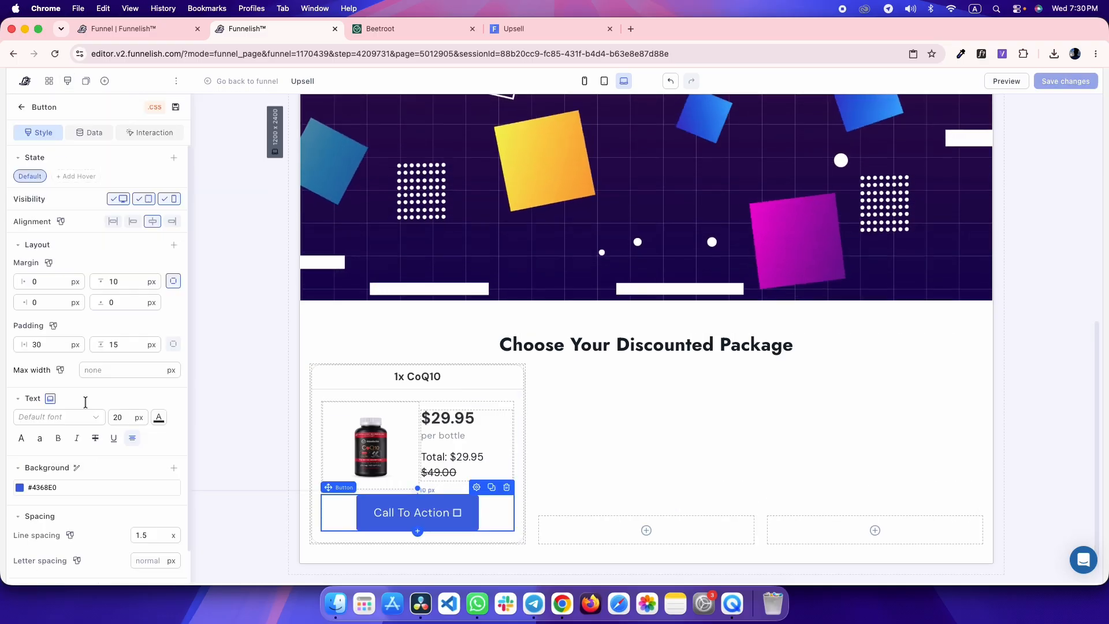
{"action": "left_click", "coordinate": [126, 282]}
{"action": "type", "text": "26"}
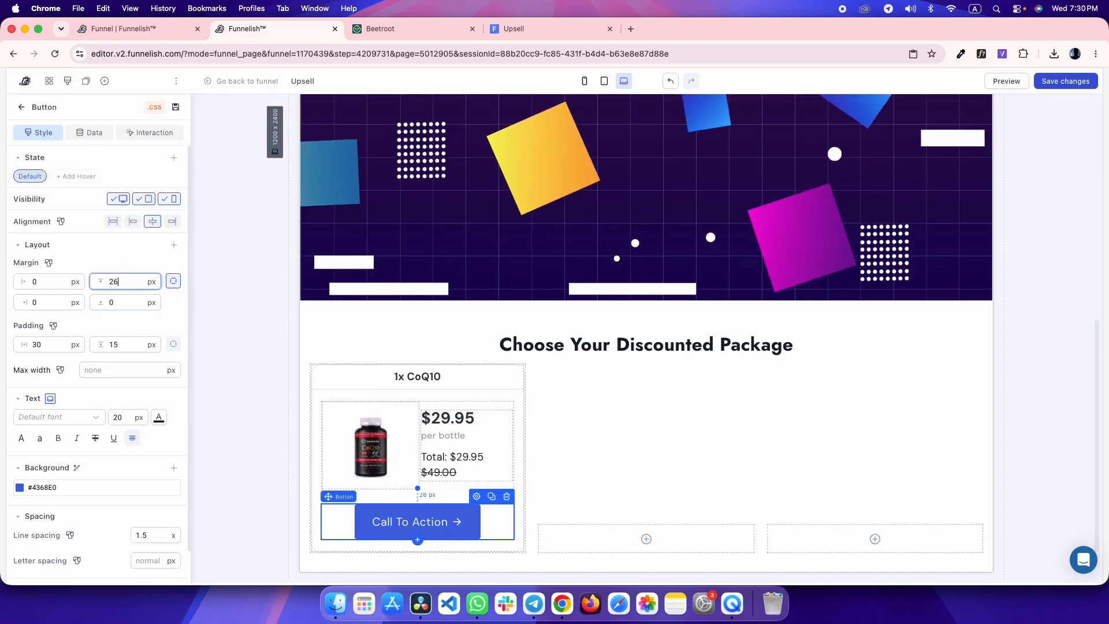
{"action": "left_click", "coordinate": [113, 221]}
{"action": "scroll", "coordinate": [355, 522], "scroll_direction": "down", "scroll_amount": 2}
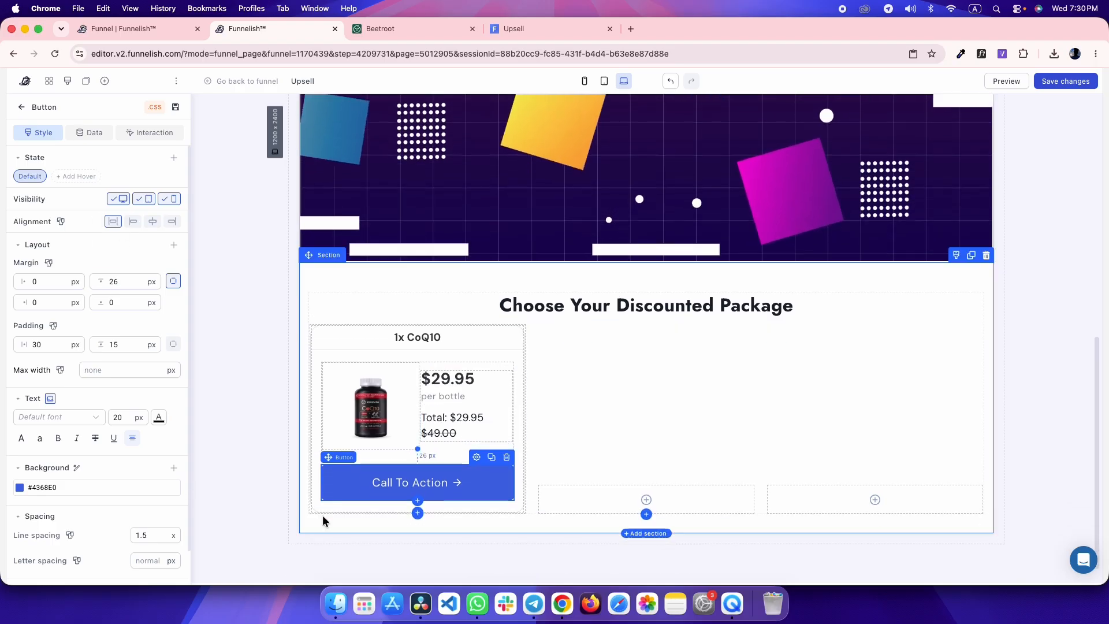
- Look up the Add to Order button's padding on the Beetroot page and set the Funnelish button's horizontal padding to 10 px
{"action": "key", "text": "ctrl+Tab"}
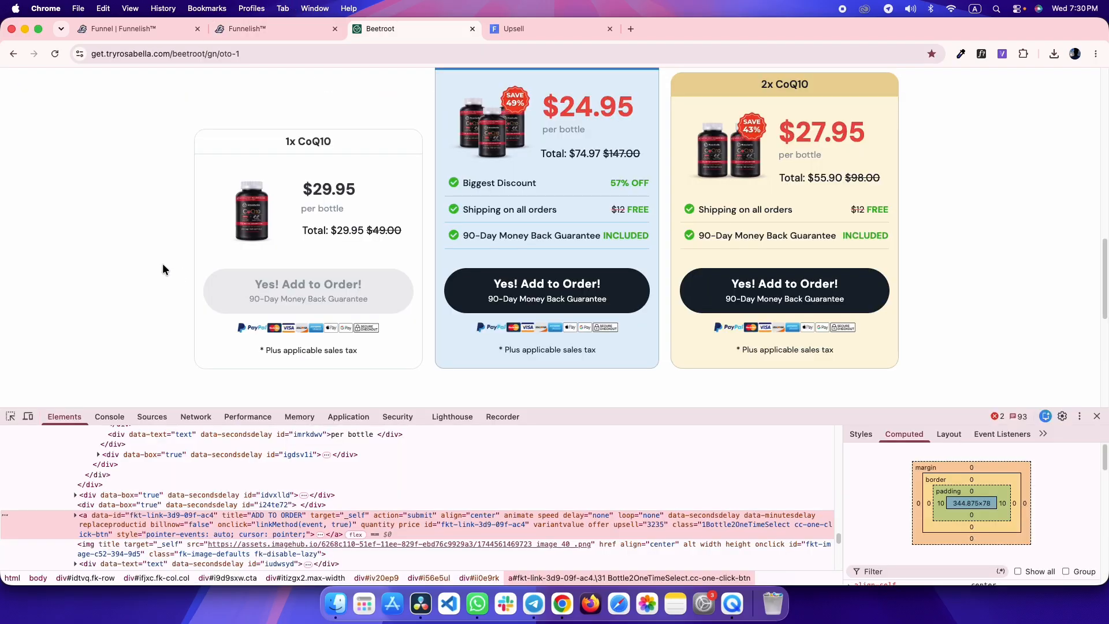
{"action": "left_click", "coordinate": [9, 418]}
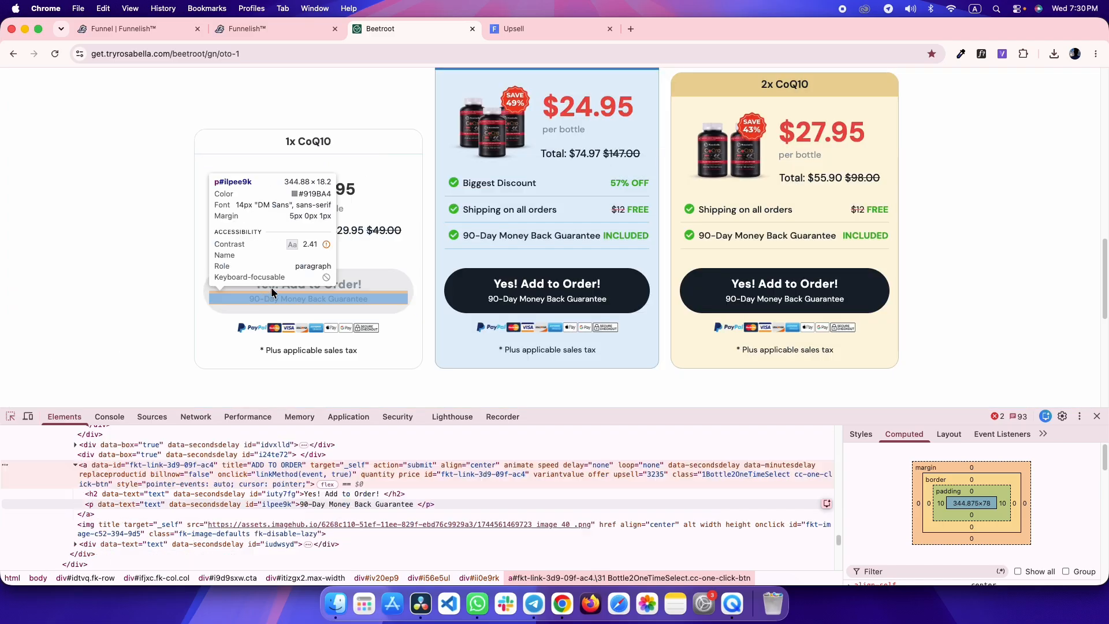
{"action": "left_click", "coordinate": [284, 277]}
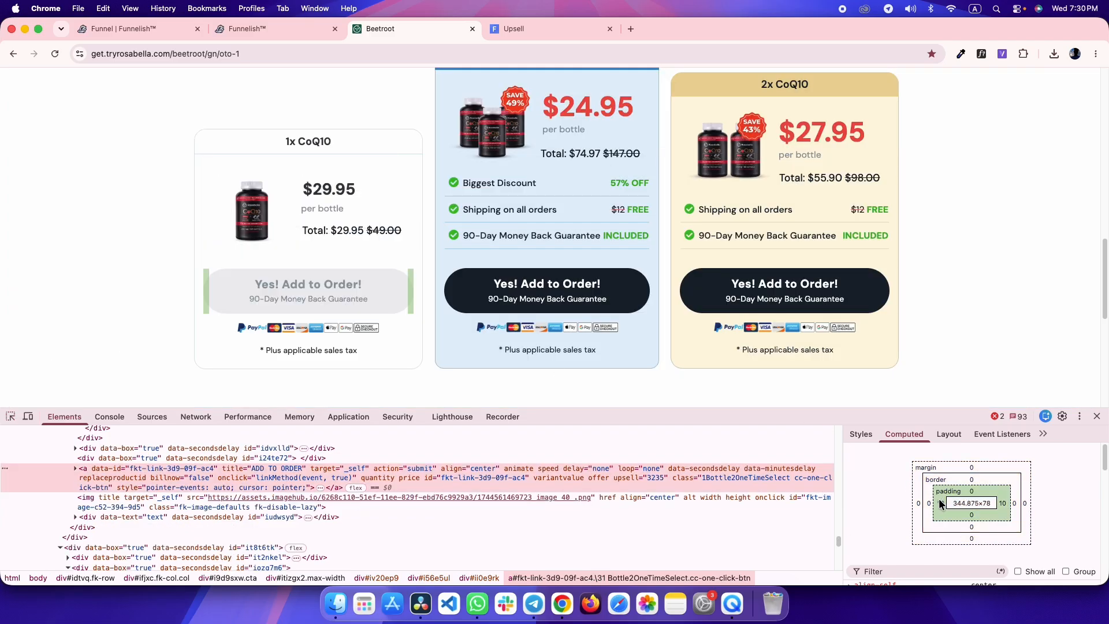
{"action": "key", "text": "ctrl+shift+Tab"}
{"action": "left_click", "coordinate": [61, 341]}
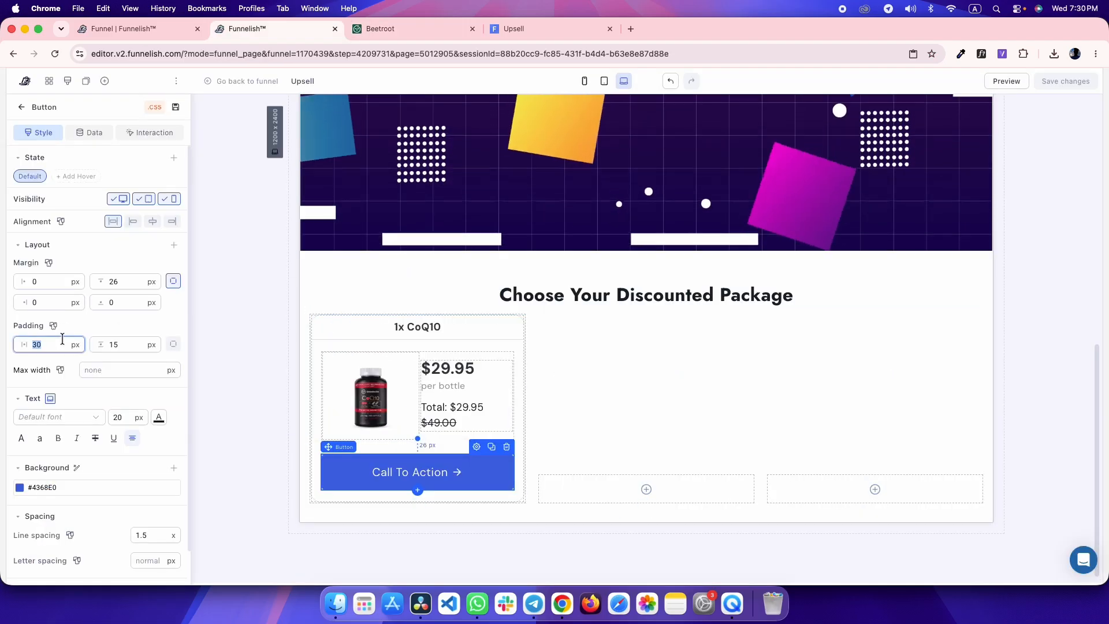
{"action": "key", "text": "ctrl+Tab"}
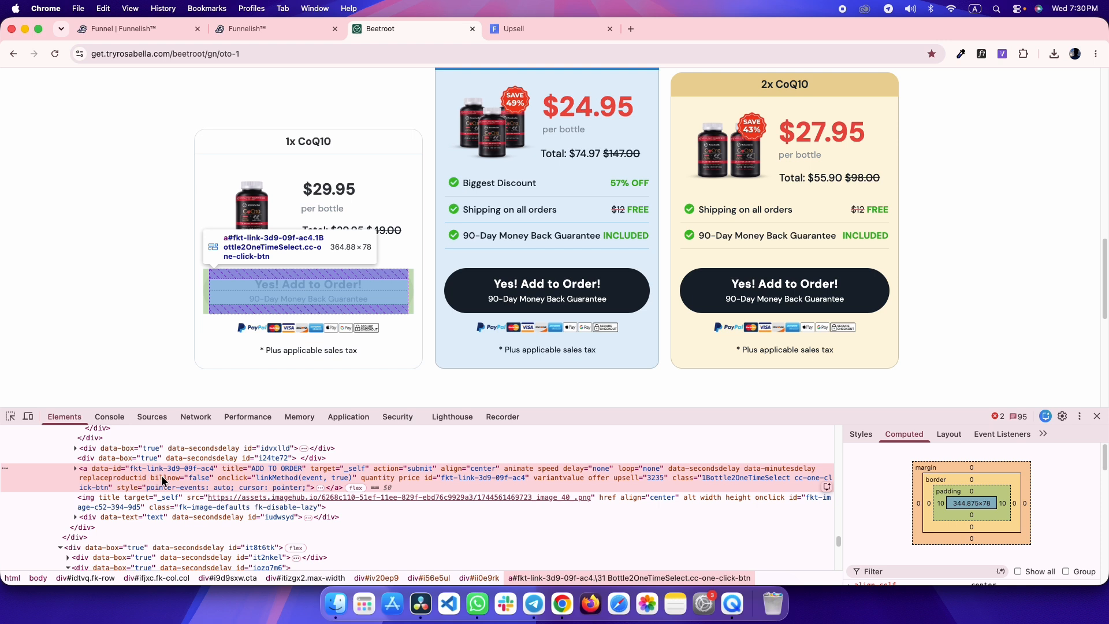
{"action": "key", "text": "ctrl+shift+Tab"}
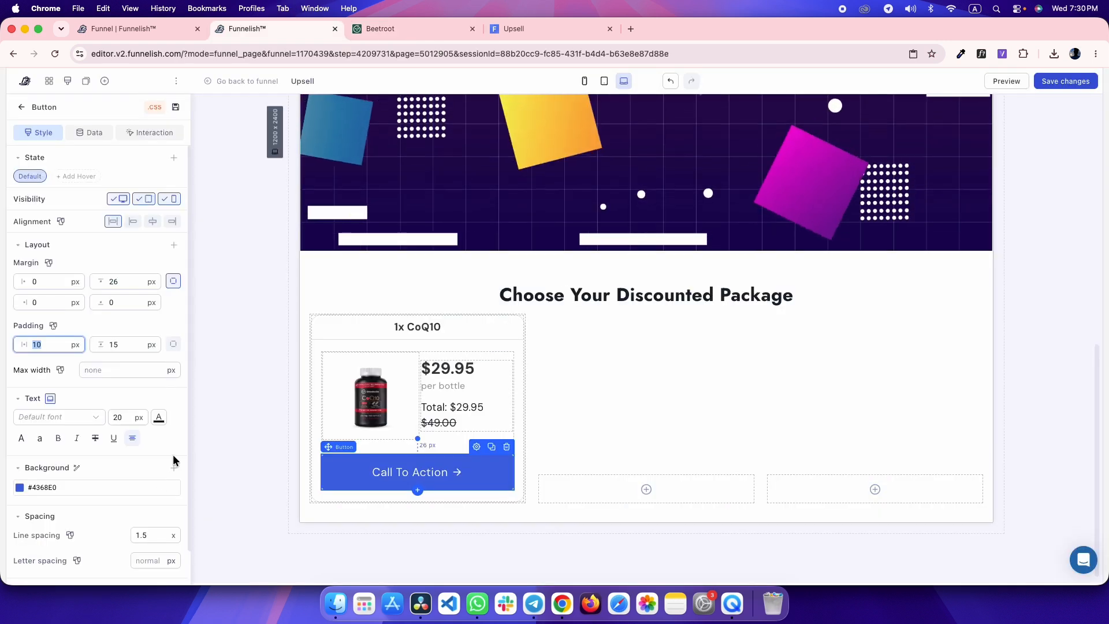
- Look up the button's background color in its Beetroot page styles and set the Funnelish button's background to #ECEDEE
{"action": "key", "text": "ctrl+Tab"}
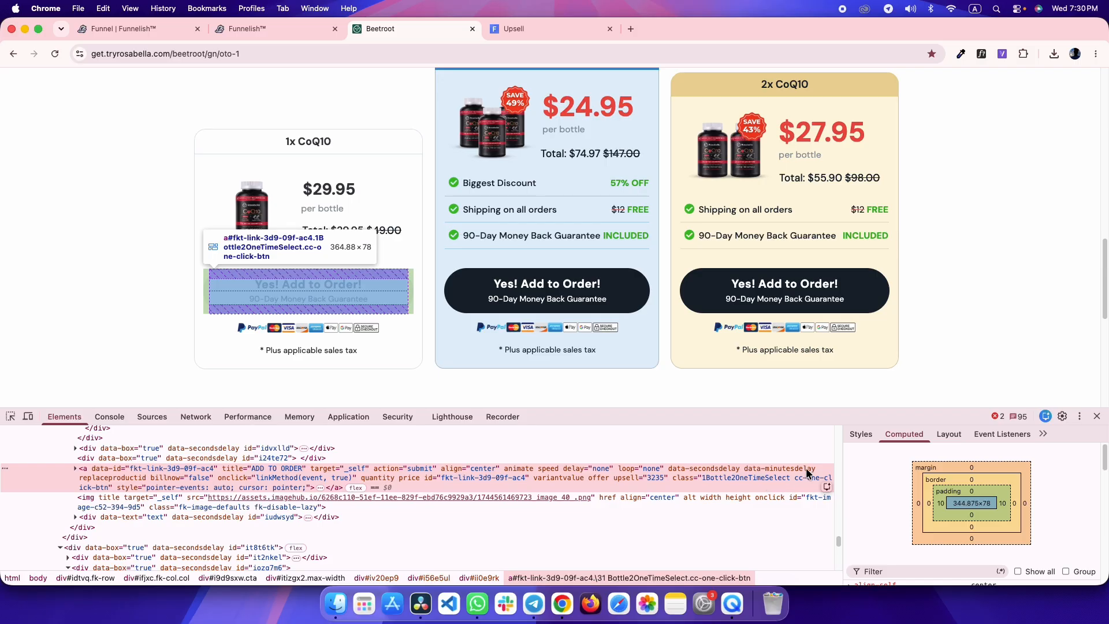
{"action": "left_click", "coordinate": [850, 435]}
{"action": "scroll", "coordinate": [942, 523], "scroll_direction": "down", "scroll_amount": 3}
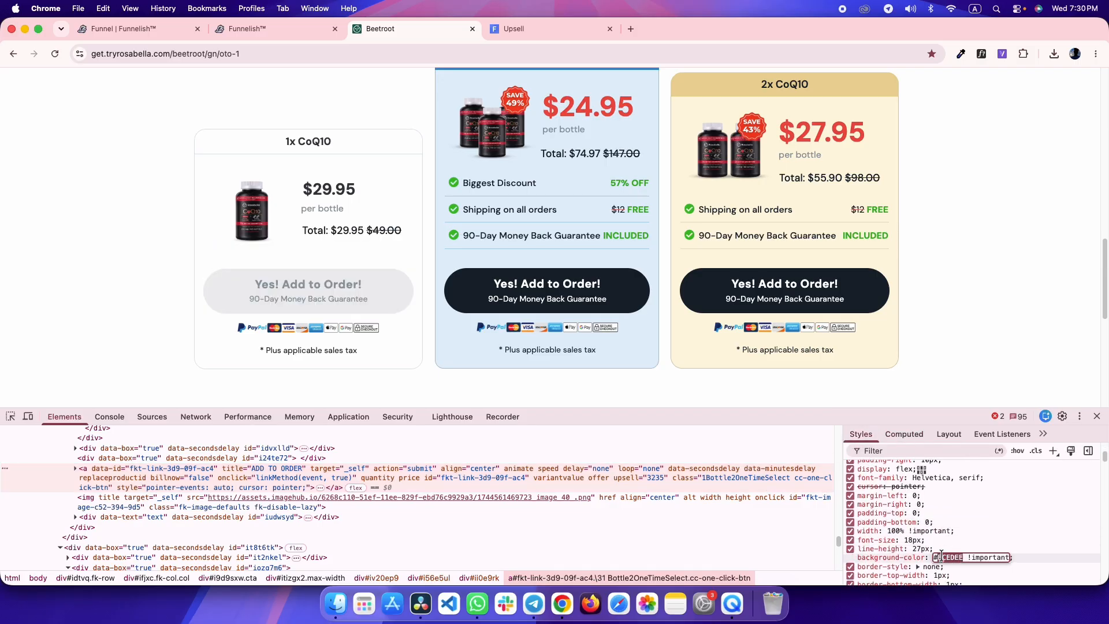
{"action": "key", "text": "Escape"}
{"action": "scroll", "coordinate": [972, 529], "scroll_direction": "down", "scroll_amount": 4}
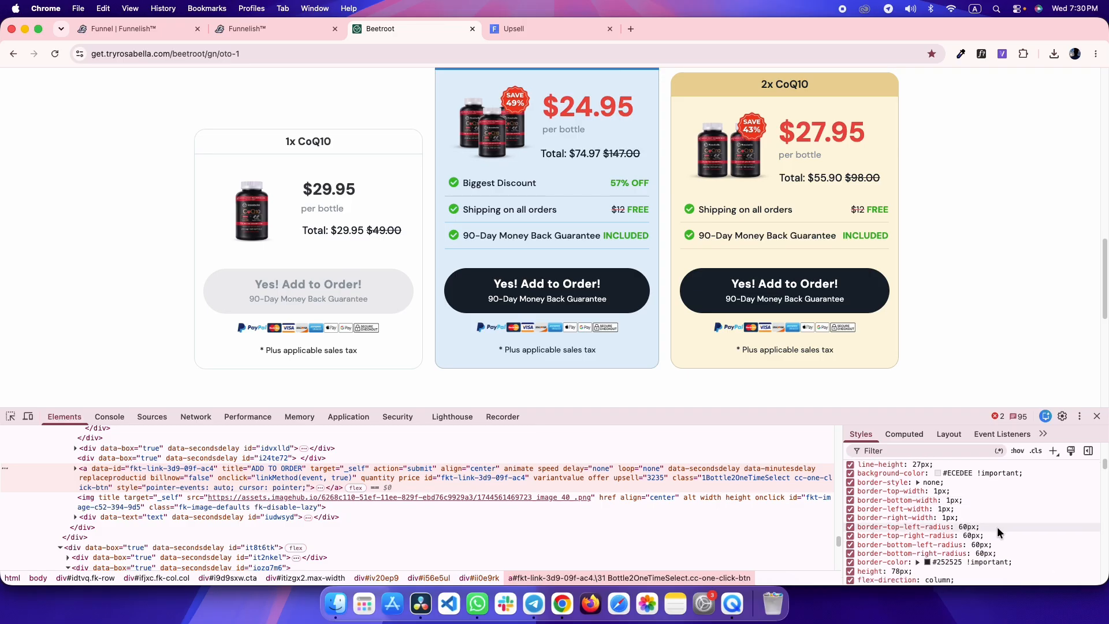
{"action": "key", "text": "ctrl+shift+Tab"}
{"action": "triple_click", "coordinate": [69, 488]}
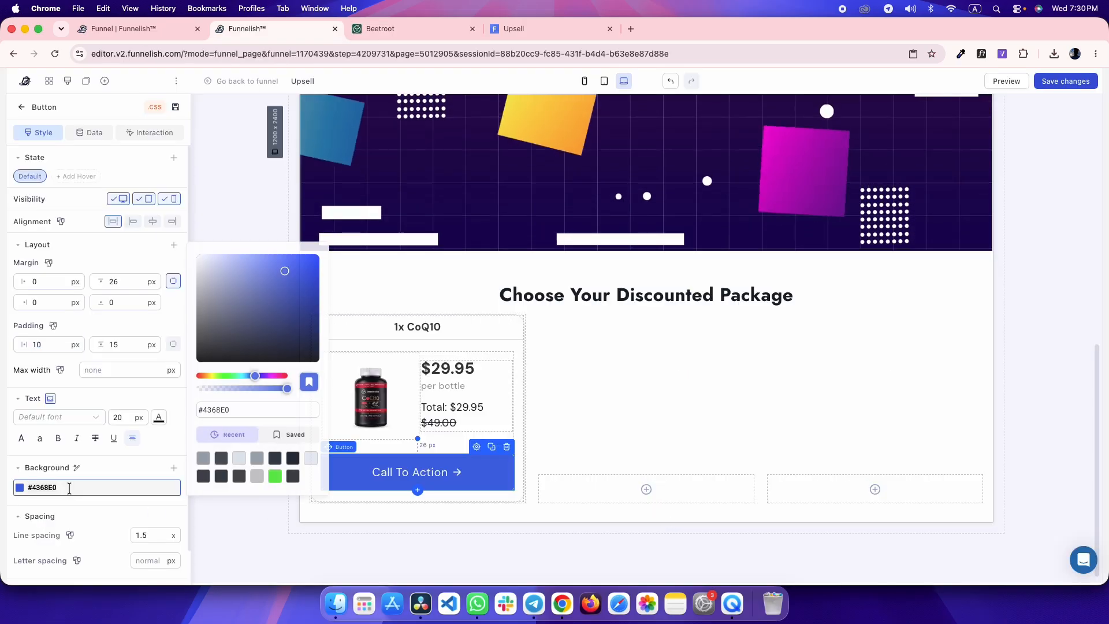
{"action": "type", "text": "#ECEDEE"}
- Round all corners of the Funnelish button with a 60 px radius
{"action": "scroll", "coordinate": [41, 483], "scroll_direction": "down", "scroll_amount": 3}
{"action": "left_click", "coordinate": [41, 482]}
{"action": "scroll", "coordinate": [46, 474], "scroll_direction": "down", "scroll_amount": 5}
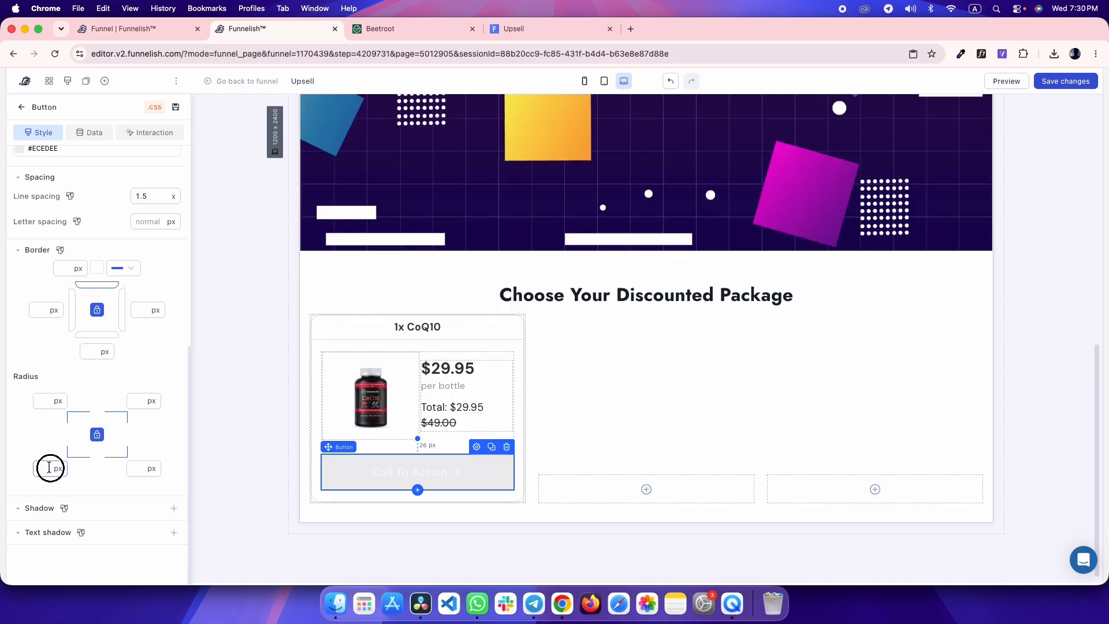
{"action": "left_click", "coordinate": [49, 467]}
{"action": "type", "text": "60"}
{"action": "left_click", "coordinate": [66, 425]}
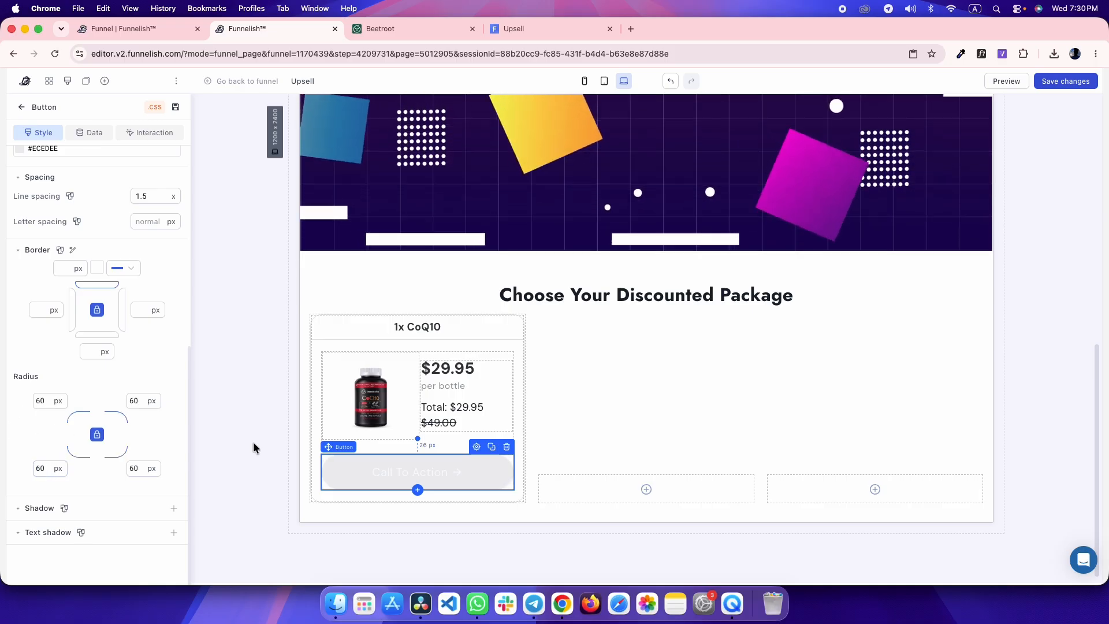
- Examine the Add to Order button's box model, font and border styles and its heading text on the Beetroot page
{"action": "key", "text": "ctrl+Tab"}
{"action": "scroll", "coordinate": [967, 553], "scroll_direction": "down", "scroll_amount": 2}
{"action": "scroll", "coordinate": [964, 509], "scroll_direction": "up", "scroll_amount": 2}
{"action": "left_click", "coordinate": [903, 434]}
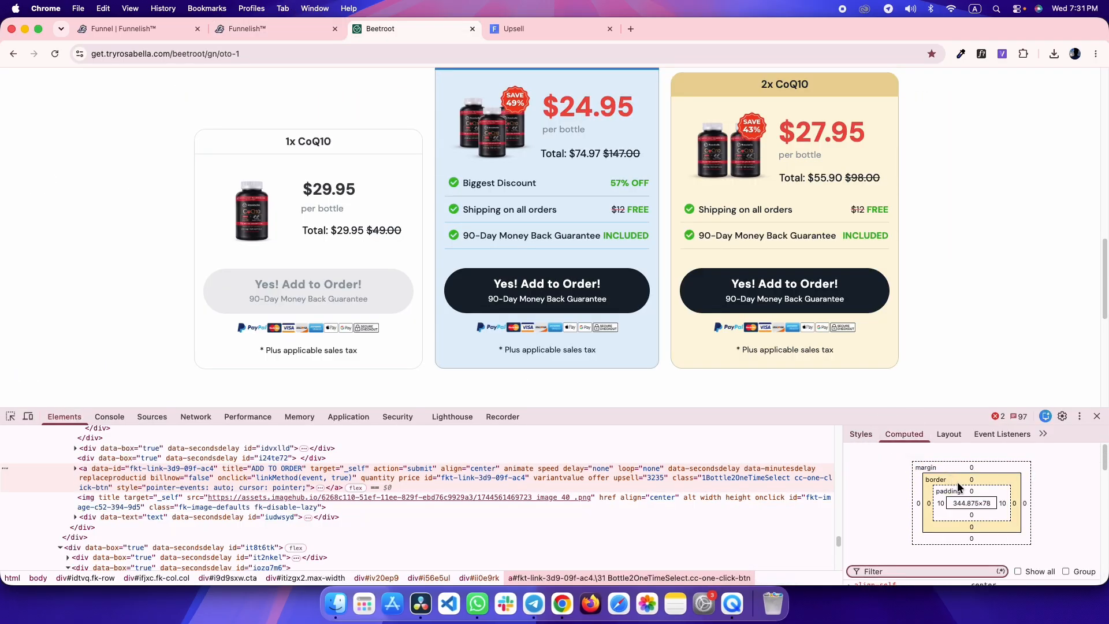
{"action": "left_click", "coordinate": [861, 437]}
{"action": "scroll", "coordinate": [978, 534], "scroll_direction": "up", "scroll_amount": 3}
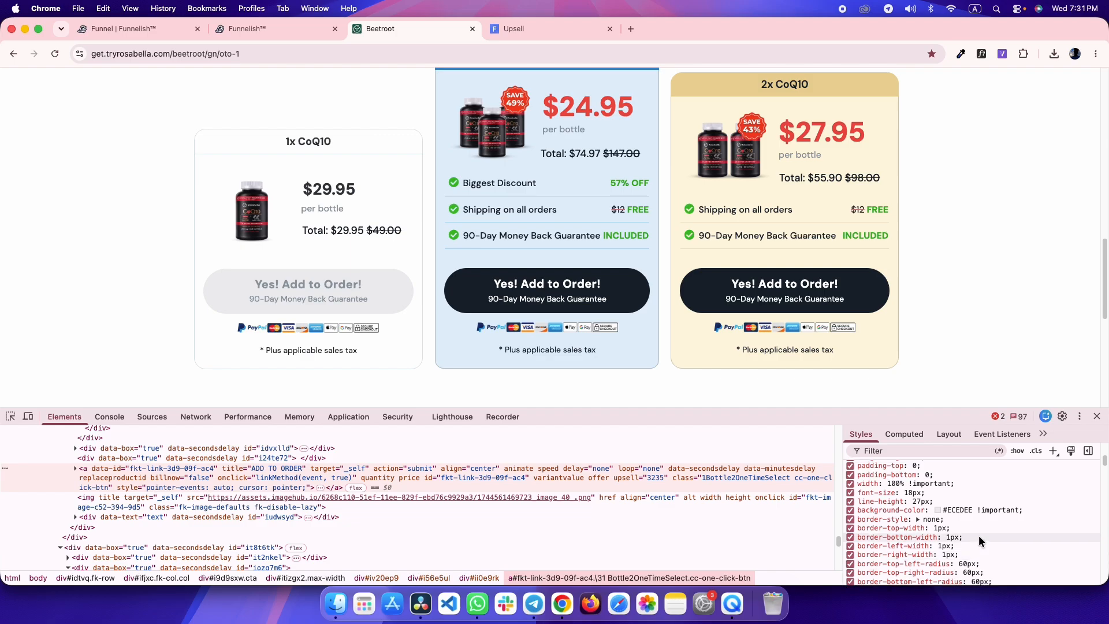
{"action": "scroll", "coordinate": [979, 535], "scroll_direction": "up", "scroll_amount": 2}
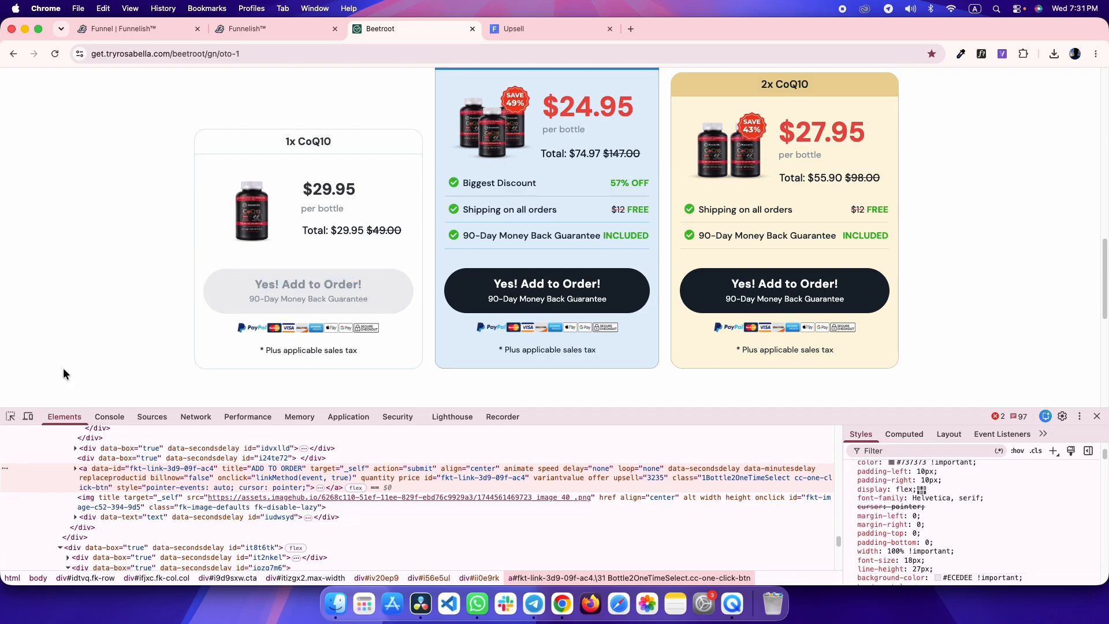
{"action": "left_click", "coordinate": [11, 416]}
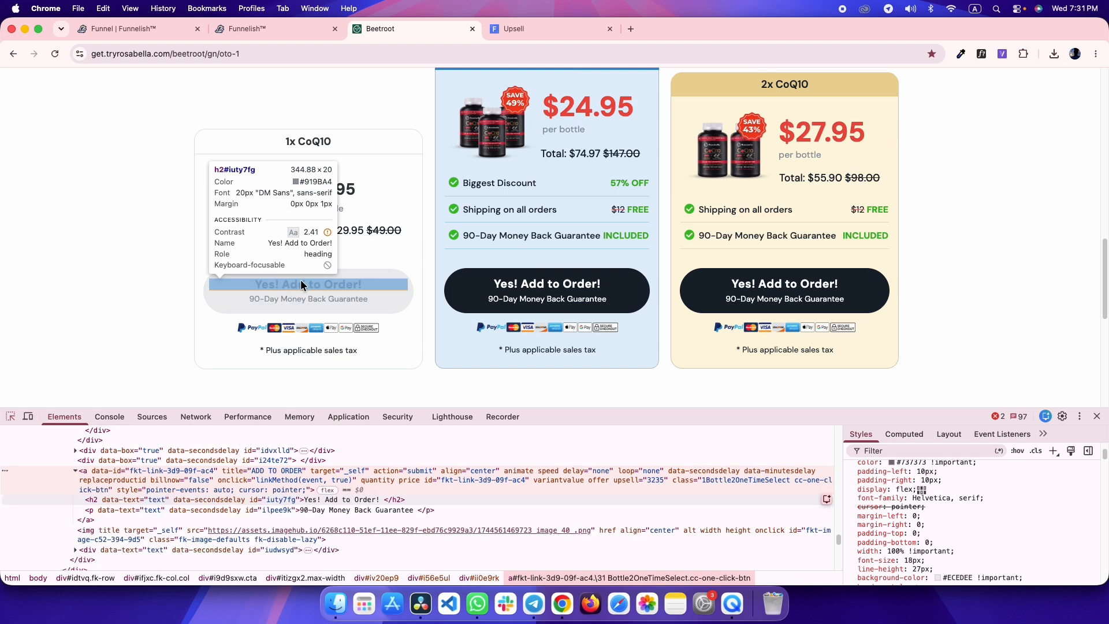
{"action": "left_click", "coordinate": [301, 282]}
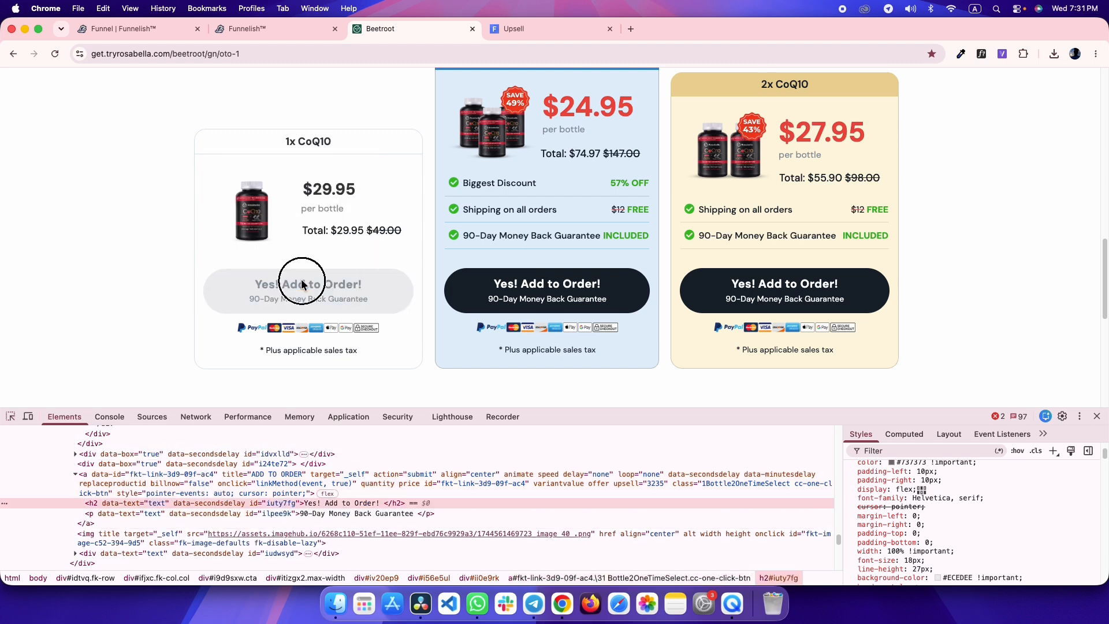
- Replace the Funnelish button's placeholder text with "Yes! Add to Order!"
{"action": "key", "text": "ctrl+shift+Tab"}
{"action": "double_click", "coordinate": [381, 472]}
{"action": "key", "text": "super+a"}
{"action": "type", "text": "Yes! Add to Order!"}
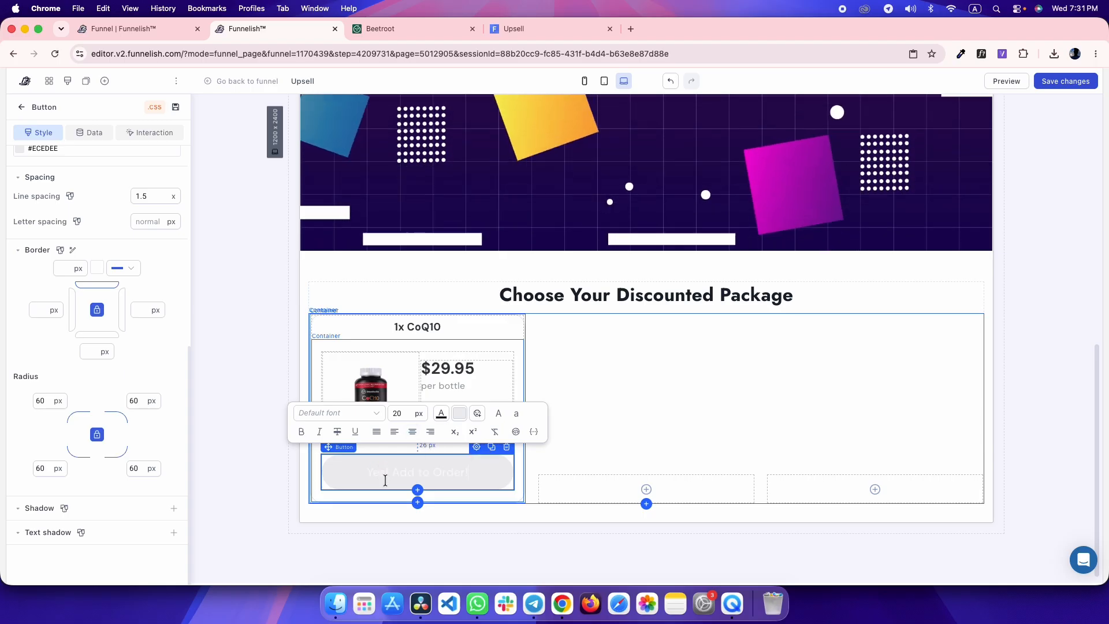
- Copy "90-Day Money Back Guarantee" from the Beetroot page's button and paste it as the second line of the Funnelish button's text
{"action": "key", "text": "ctrl+Tab"}
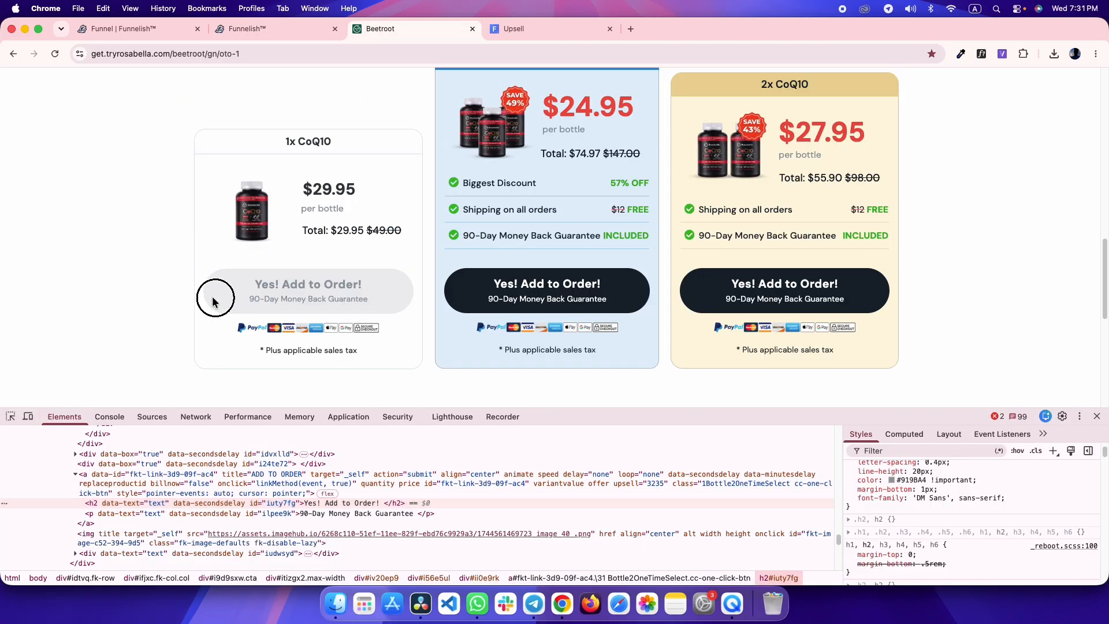
{"action": "left_click_drag", "start_coordinate": [199, 301], "coordinate": [368, 301]}
{"action": "key", "text": "ctrl+c"}
{"action": "key", "text": "ctrl+shift+Tab"}
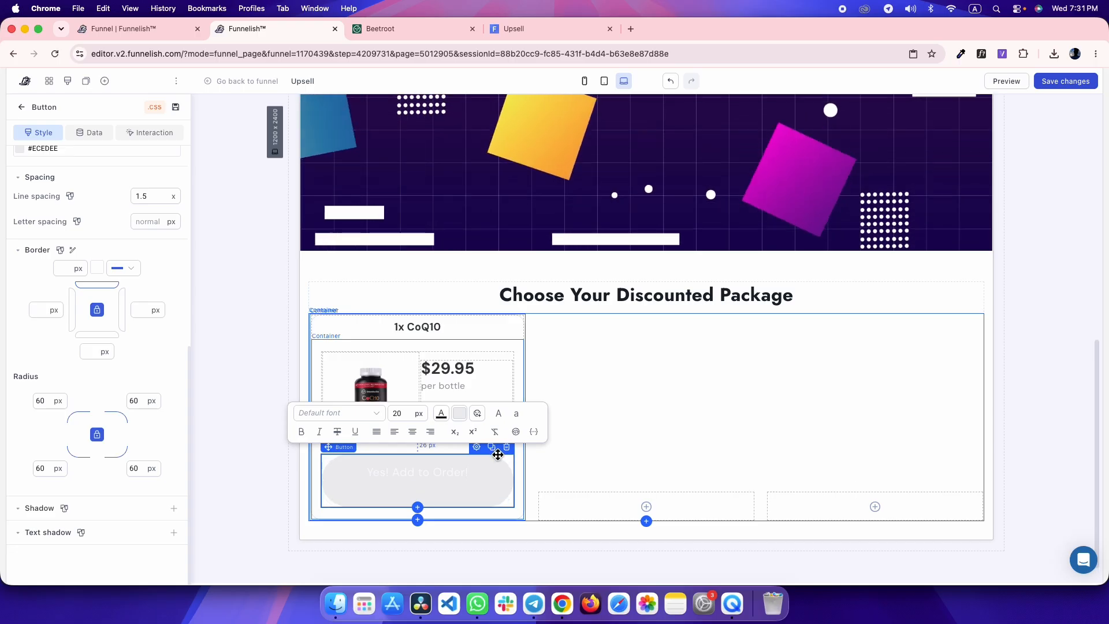
{"action": "key", "text": "ctrl+v"}
- Look up the "Yes! Add to Order!" heading's color on the Beetroot page and set the Funnelish button's text color to #919BA4
{"action": "key", "text": "ctrl+Tab"}
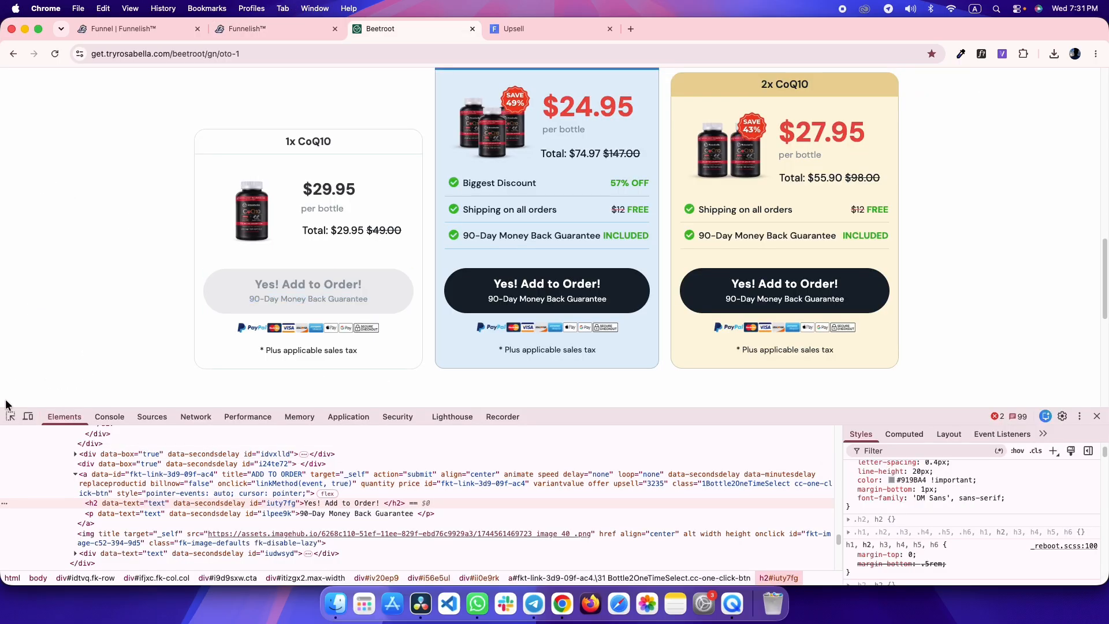
{"action": "left_click", "coordinate": [7, 417]}
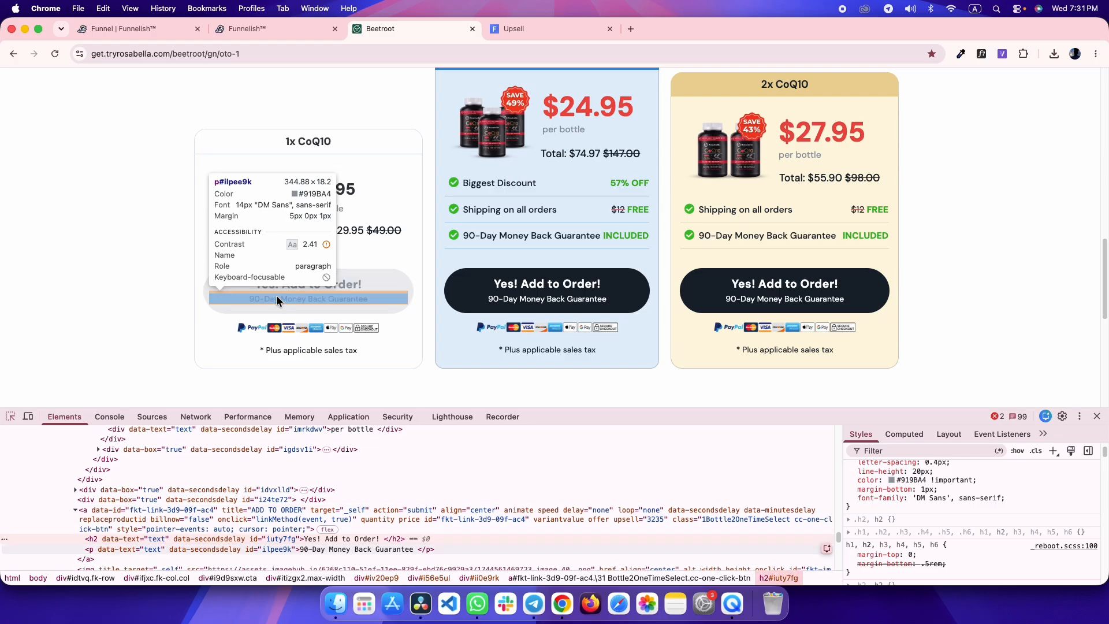
{"action": "left_click", "coordinate": [276, 294]}
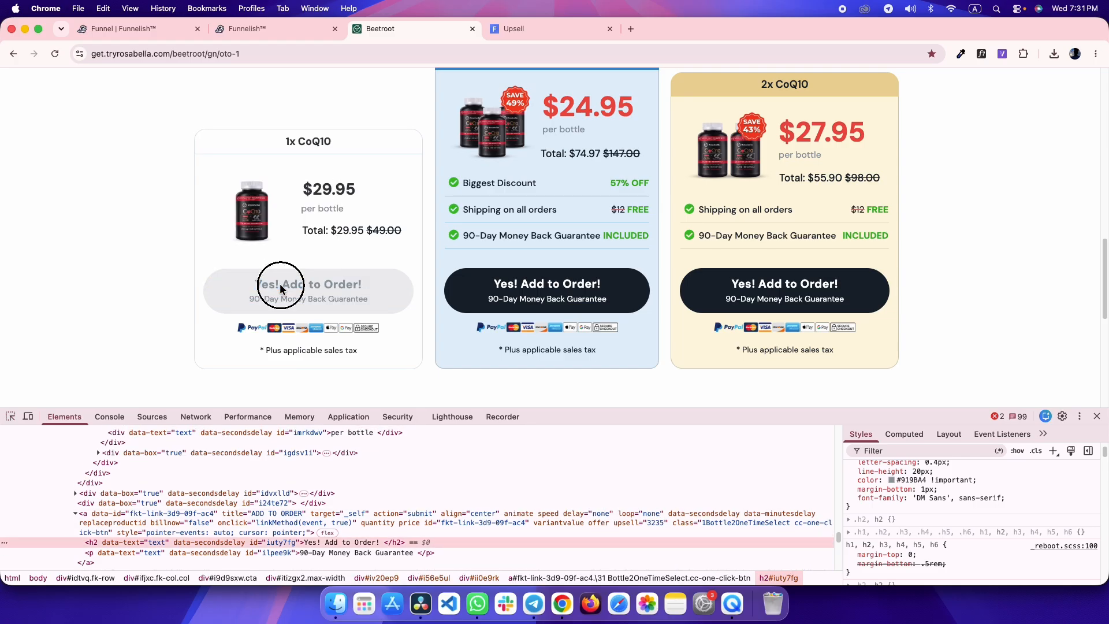
{"action": "scroll", "coordinate": [1016, 537], "scroll_direction": "up", "scroll_amount": 1}
{"action": "left_click", "coordinate": [901, 504]}
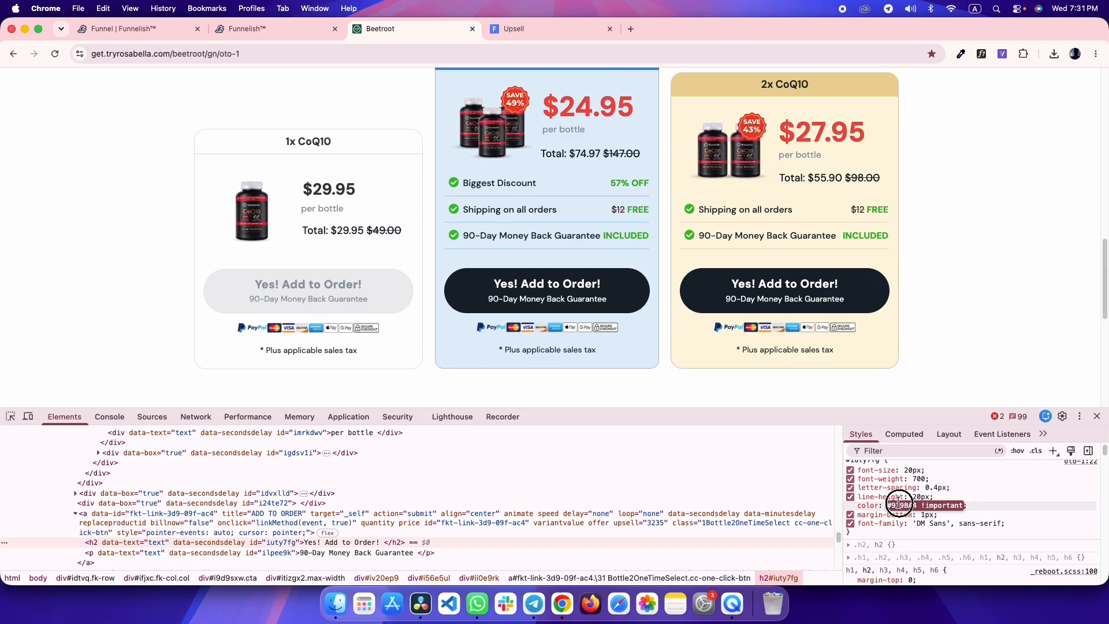
{"action": "key", "text": "super+alt+Left"}
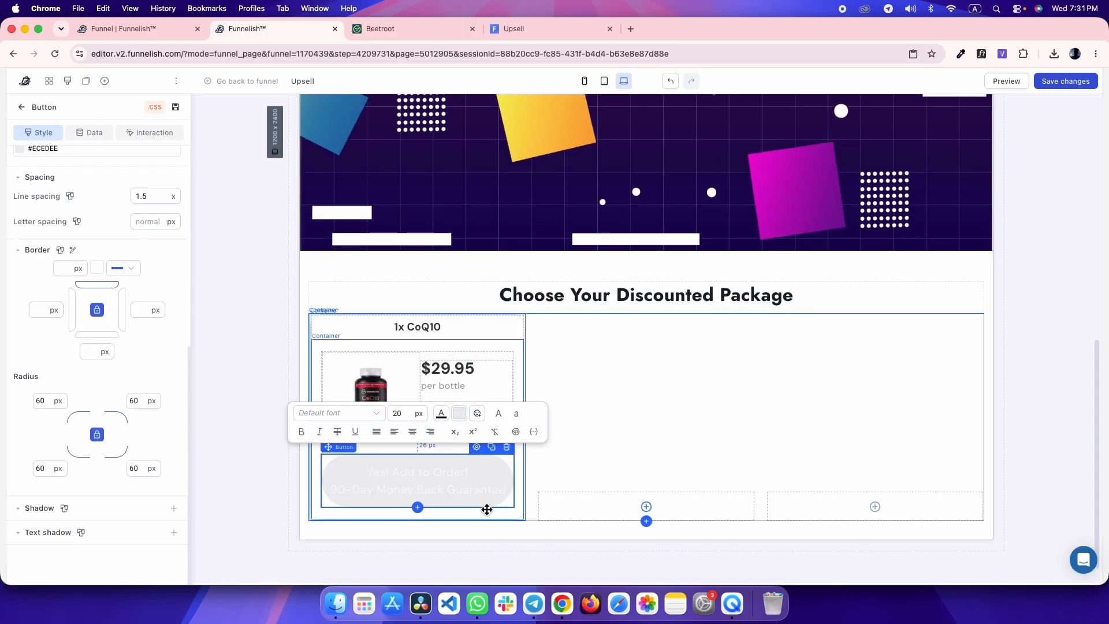
{"action": "scroll", "coordinate": [162, 421], "scroll_direction": "up", "scroll_amount": 5}
{"action": "left_click", "coordinate": [158, 418]}
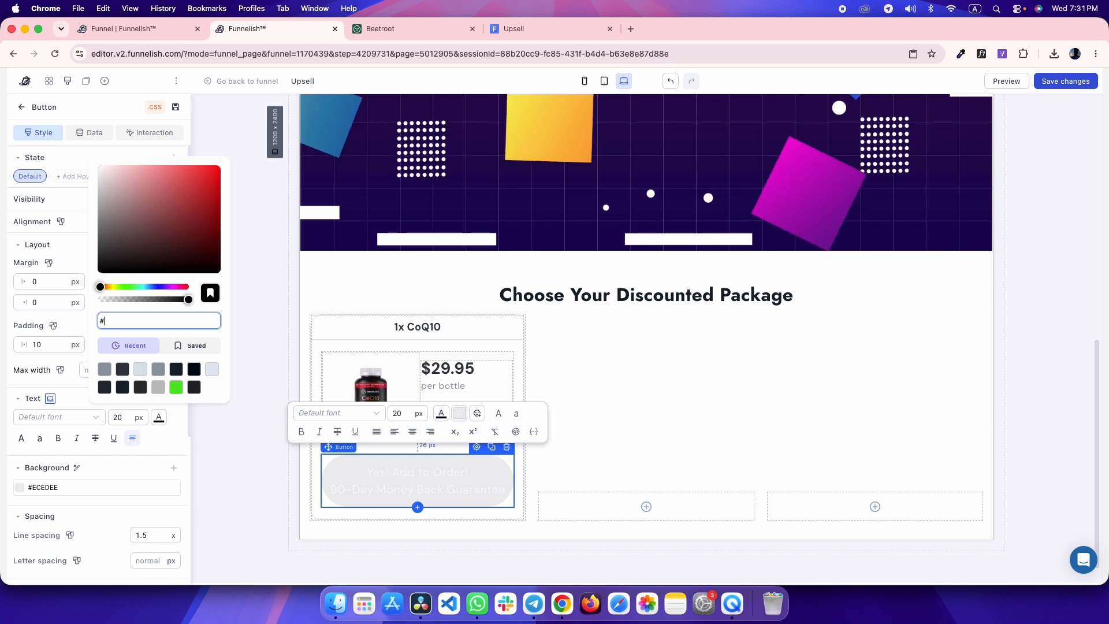
{"action": "left_click", "coordinate": [162, 454]}
{"action": "key", "text": "super+alt+Right"}
{"action": "key", "text": "super+alt+Left"}
{"action": "left_click", "coordinate": [115, 492]}
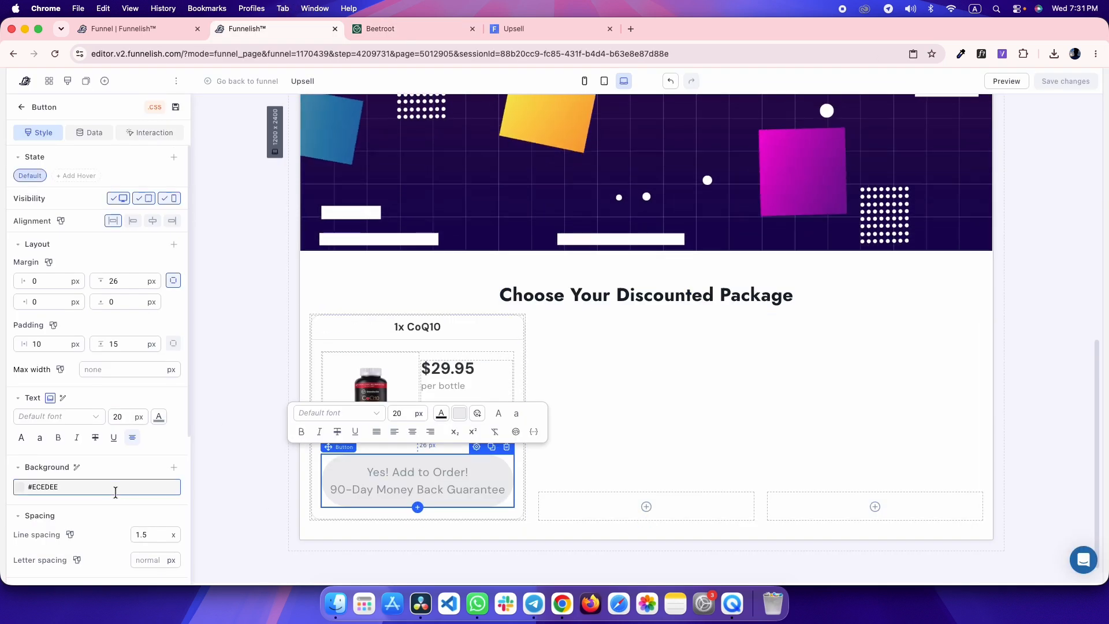
- Set the Funnelish button's line spacing to 1, check the Beetroot button heading's font style, and make "Yes! Add to Order!" bold
{"action": "scroll", "coordinate": [93, 532], "scroll_direction": "down", "scroll_amount": 1}
{"action": "type", "text": "1"}
{"action": "key", "text": "super+alt+Right"}
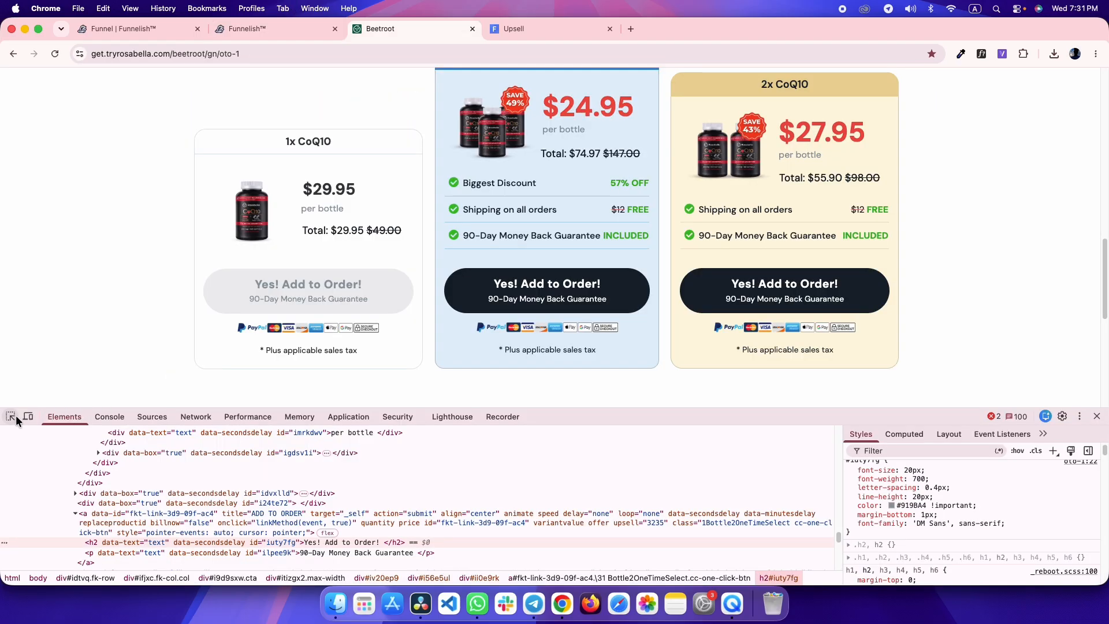
{"action": "left_click", "coordinate": [10, 416]}
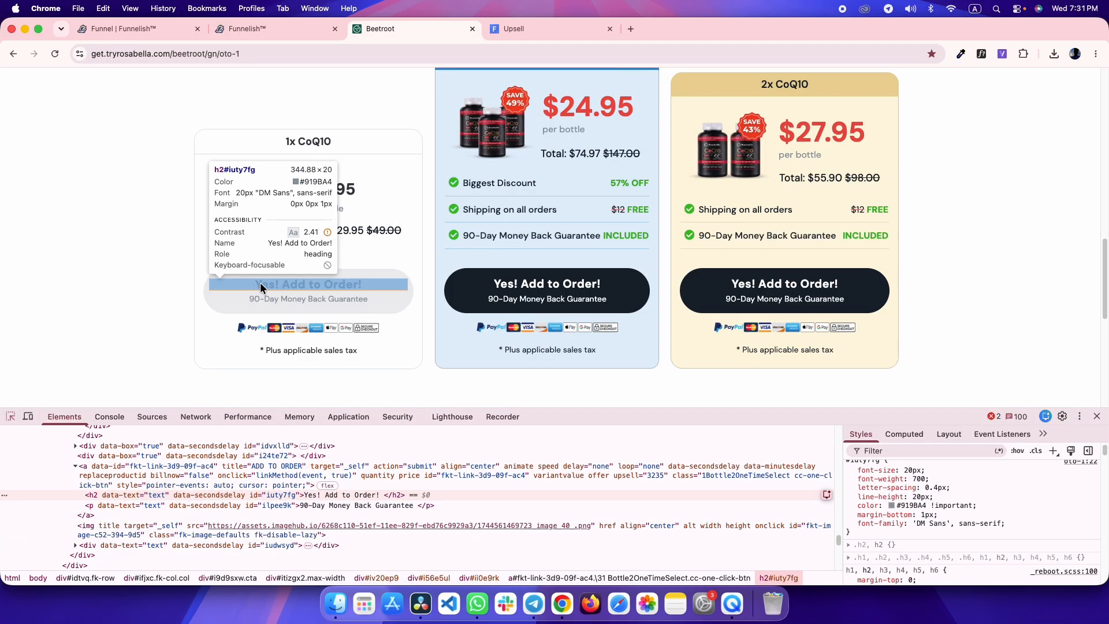
{"action": "key", "text": "super+alt+Left"}
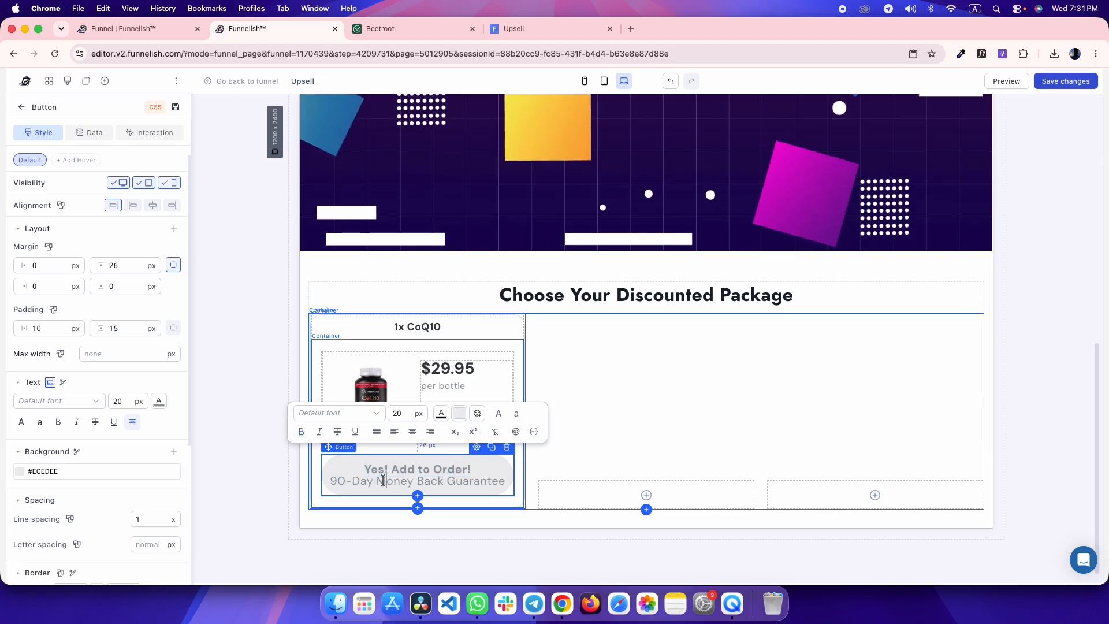
- Reduce the font size of the "90-Day Money Back Guarantee" line in the Funnelish button to 16 px
{"action": "key", "text": "super+alt+Right"}
{"action": "key", "text": "super+alt+Left"}
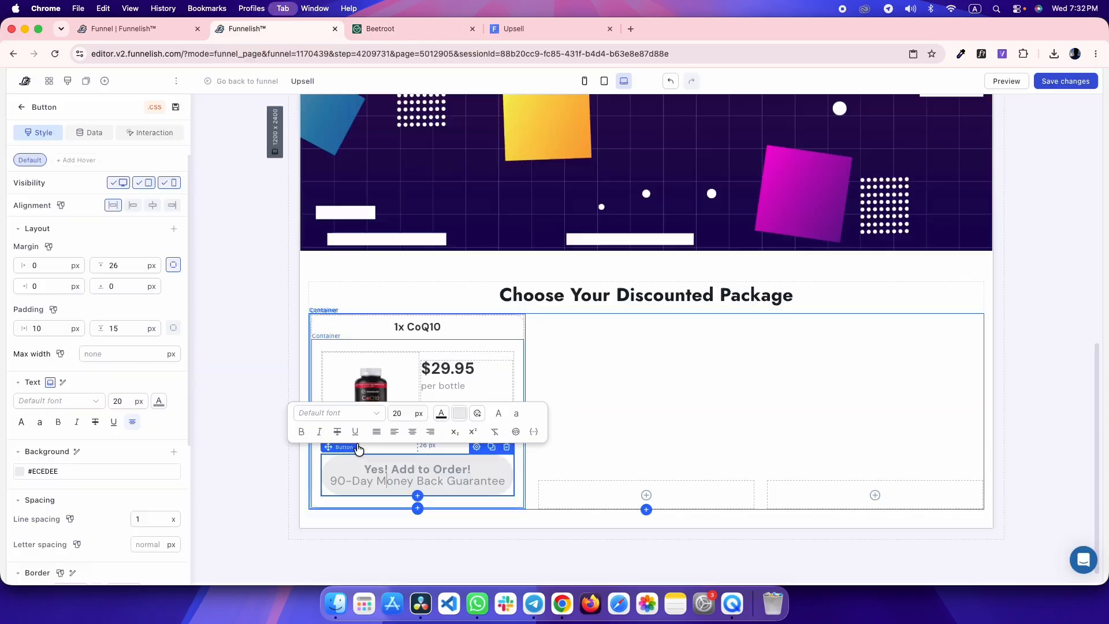
{"action": "triple_click", "coordinate": [354, 479]}
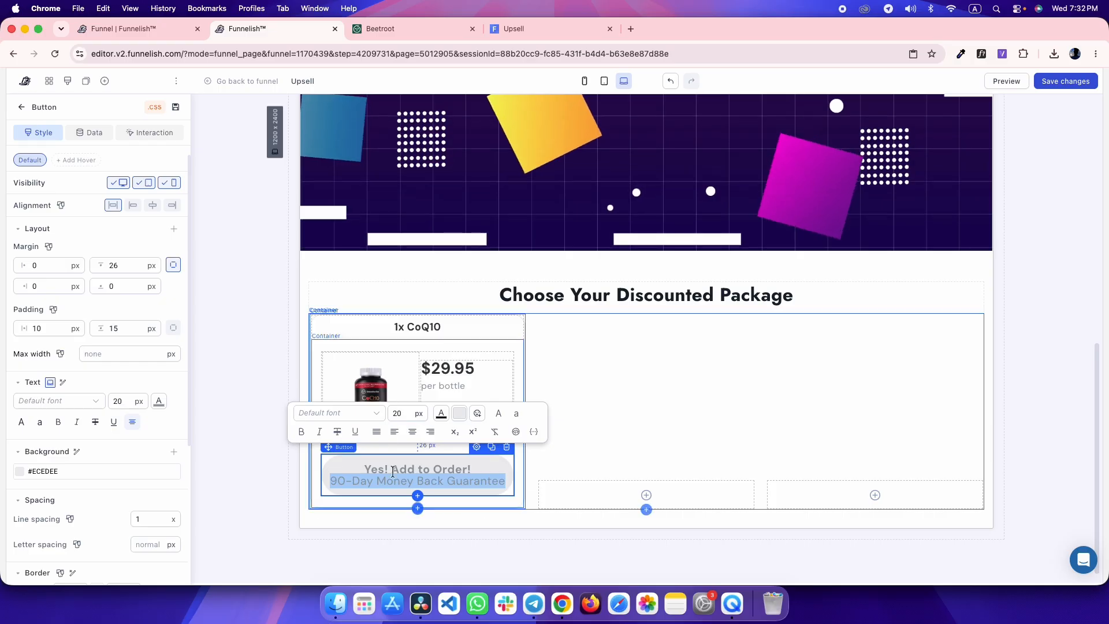
{"action": "left_click", "coordinate": [398, 414]}
{"action": "type", "text": "18"}
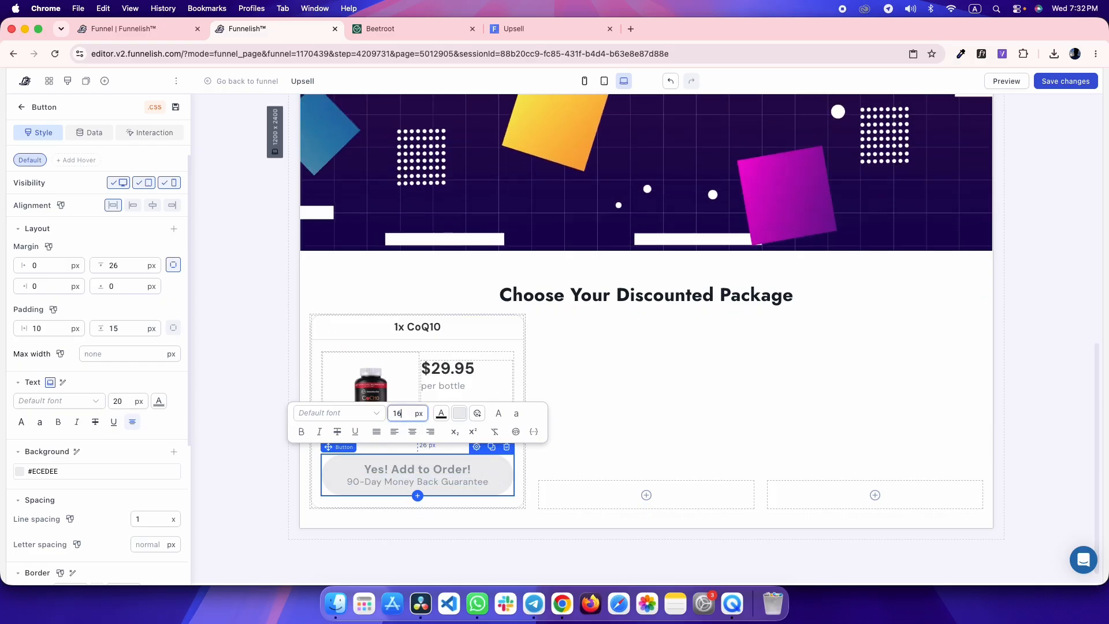
{"action": "left_click", "coordinate": [216, 303]}
- Compare the previewed Add to Order button with the Beetroot original, inspecting both buttons' dimensions and styles
{"action": "key", "text": "super+4"}
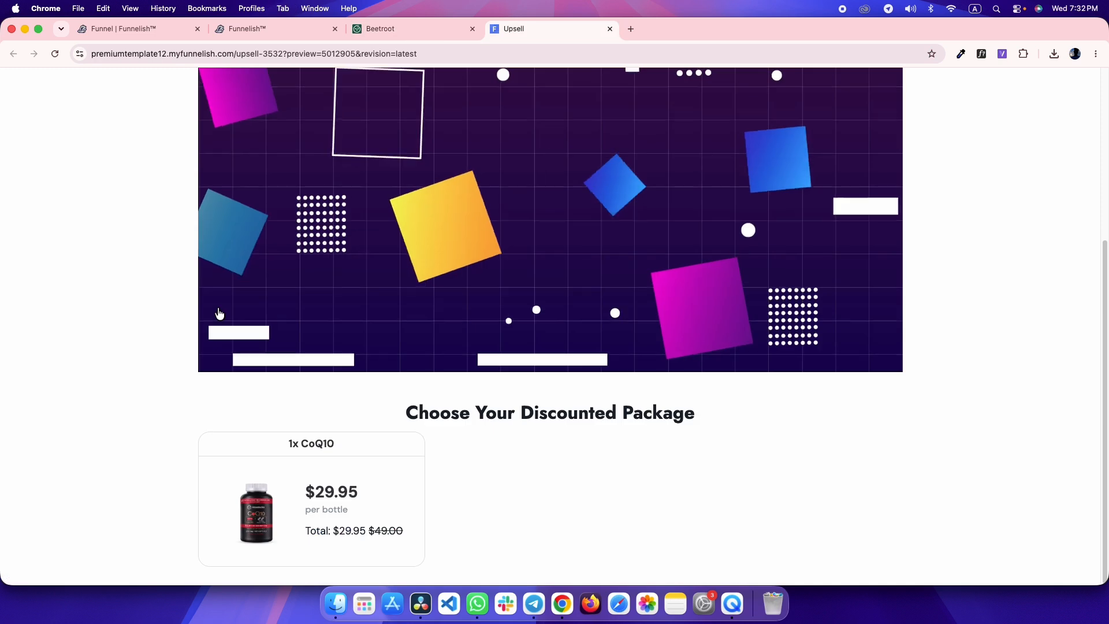
{"action": "scroll", "coordinate": [116, 284], "scroll_direction": "down", "scroll_amount": 2}
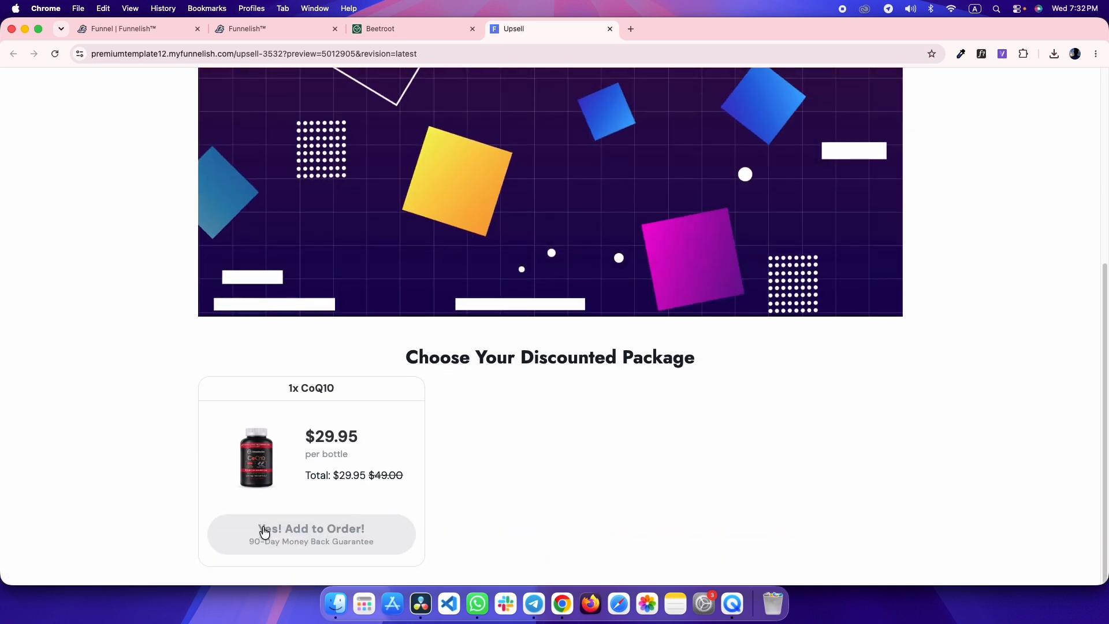
{"action": "key", "text": "super+3"}
{"action": "key", "text": "super+shift+c"}
{"action": "left_click", "coordinate": [351, 282]}
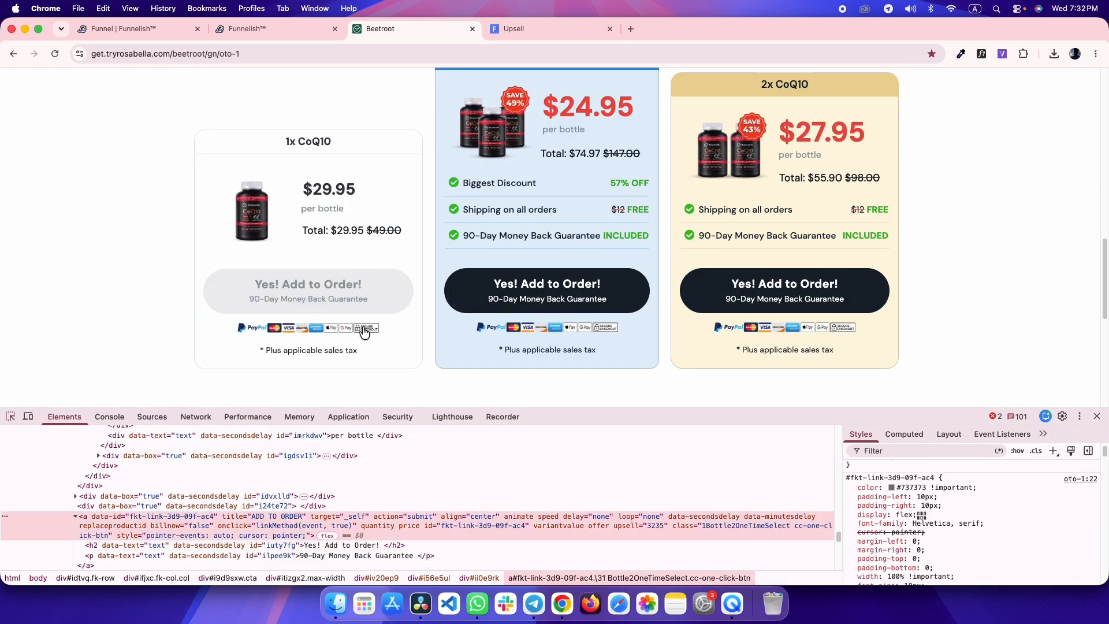
{"action": "key", "text": "super+4"}
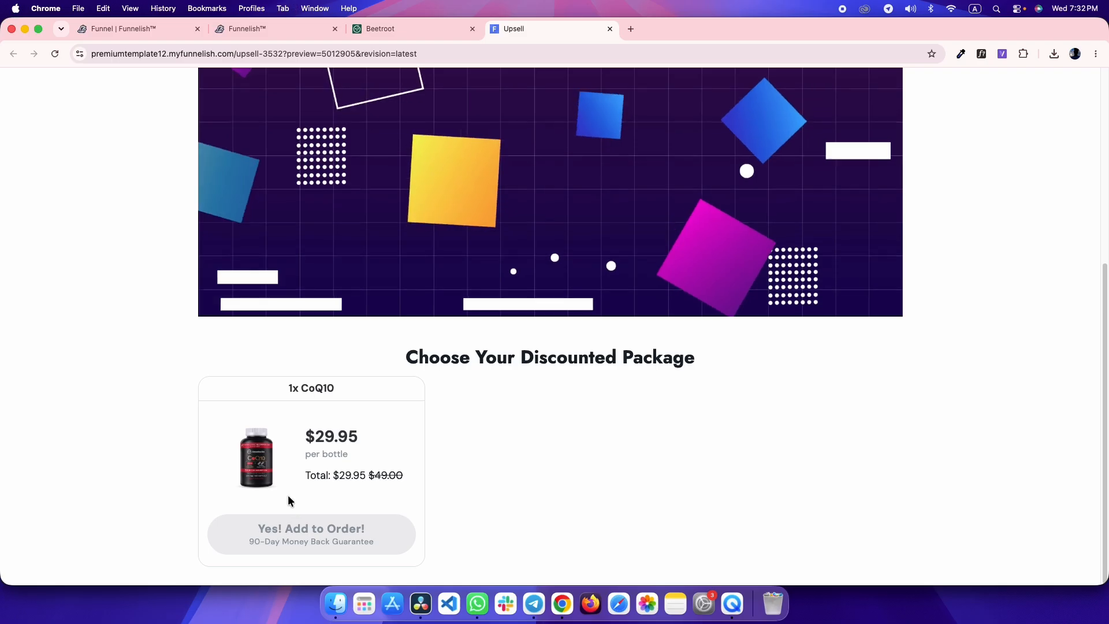
{"action": "right_click", "coordinate": [292, 528]}
{"action": "left_click", "coordinate": [326, 569]}
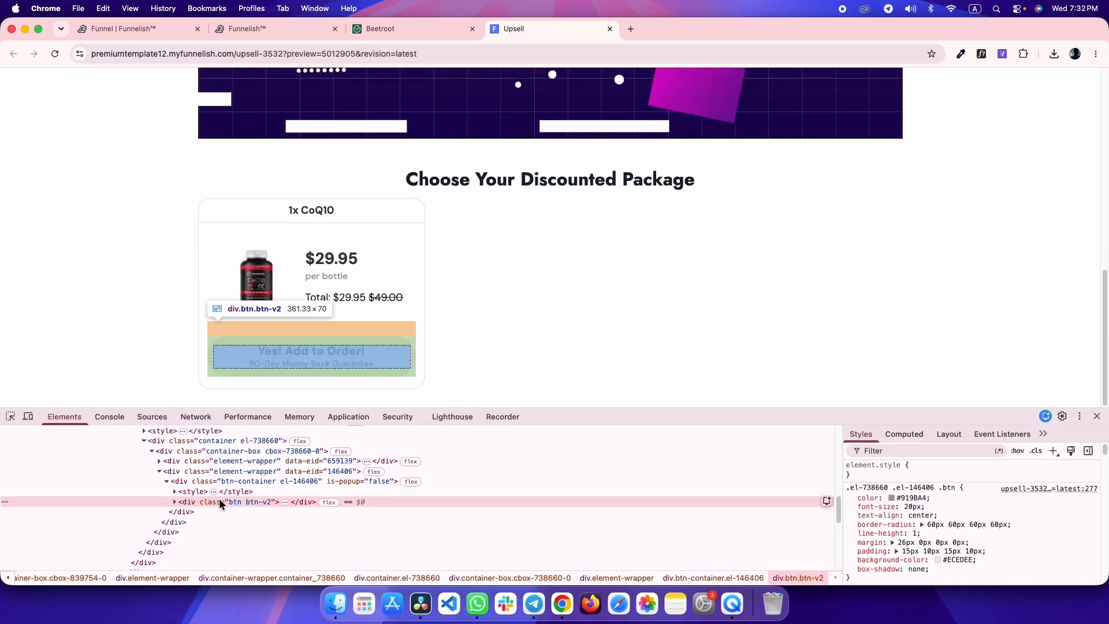
- Set the Funnelish button's vertical padding to 20 px, save the page, and compare the preview with the Beetroot button
{"action": "key", "text": "ctrl+shift+Tab"}
{"action": "key", "text": "ctrl+shift+Tab"}
{"action": "left_click", "coordinate": [429, 484]}
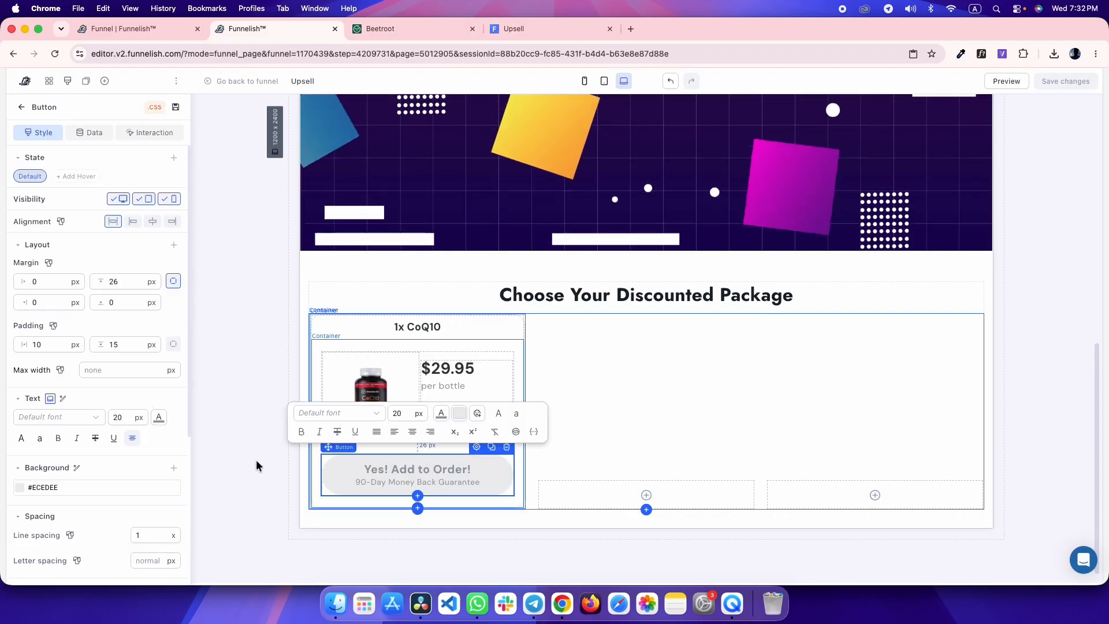
{"action": "left_click", "coordinate": [137, 340]}
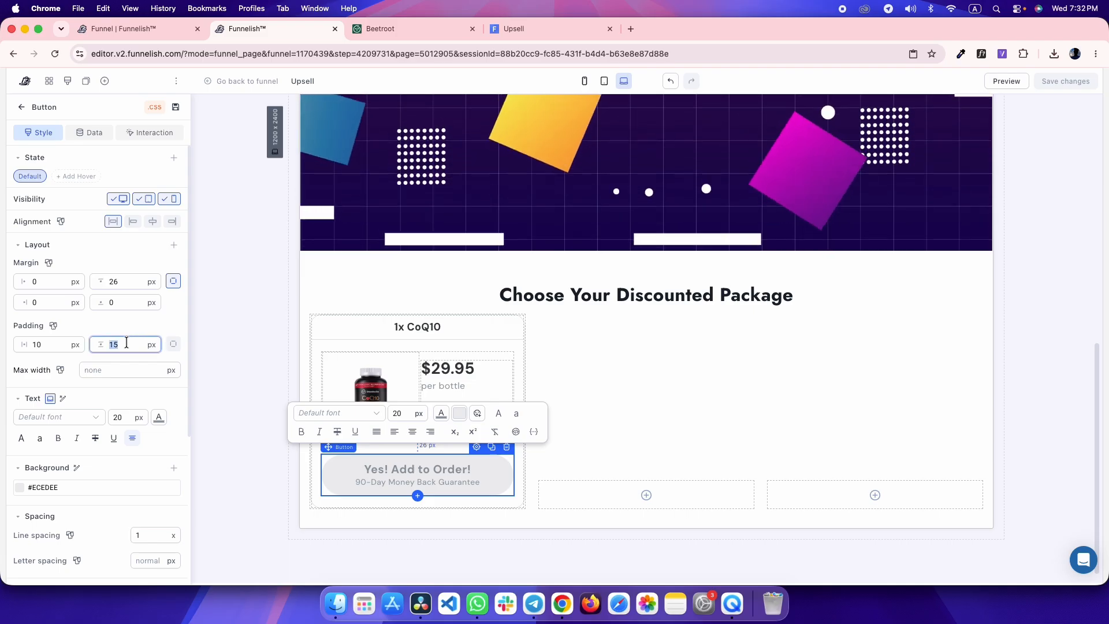
{"action": "type", "text": "20"}
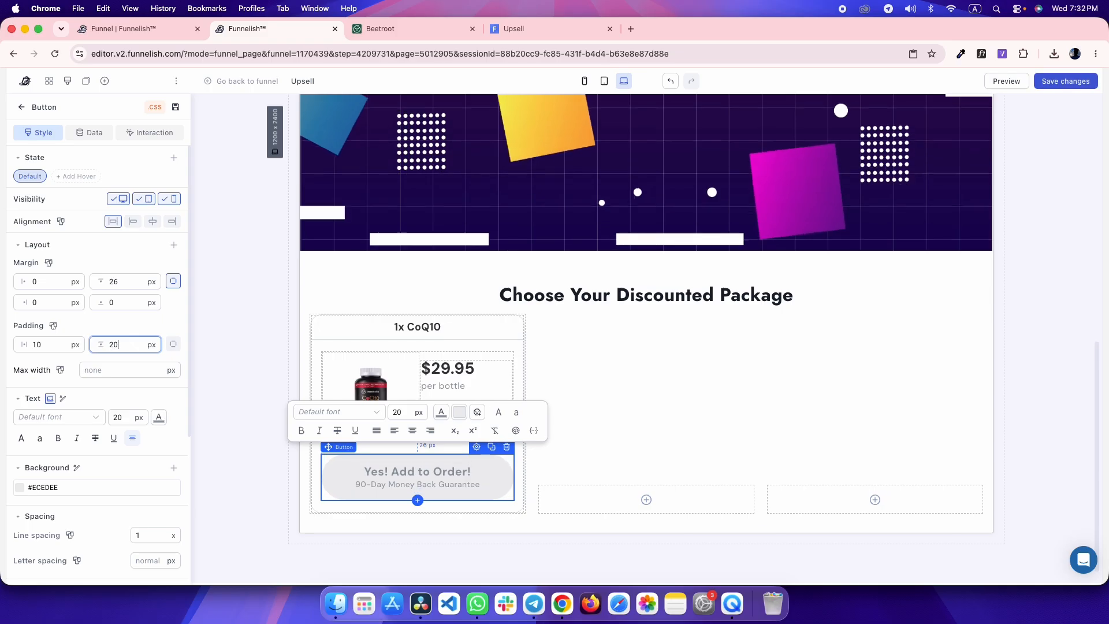
{"action": "key", "text": "super+s"}
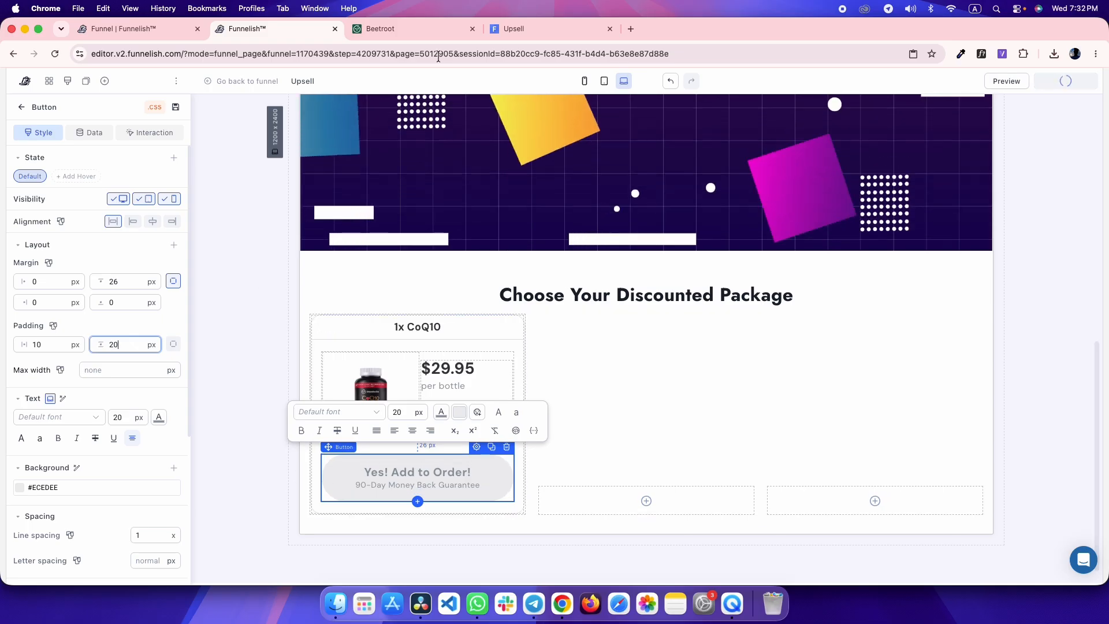
{"action": "left_click", "coordinate": [539, 30]}
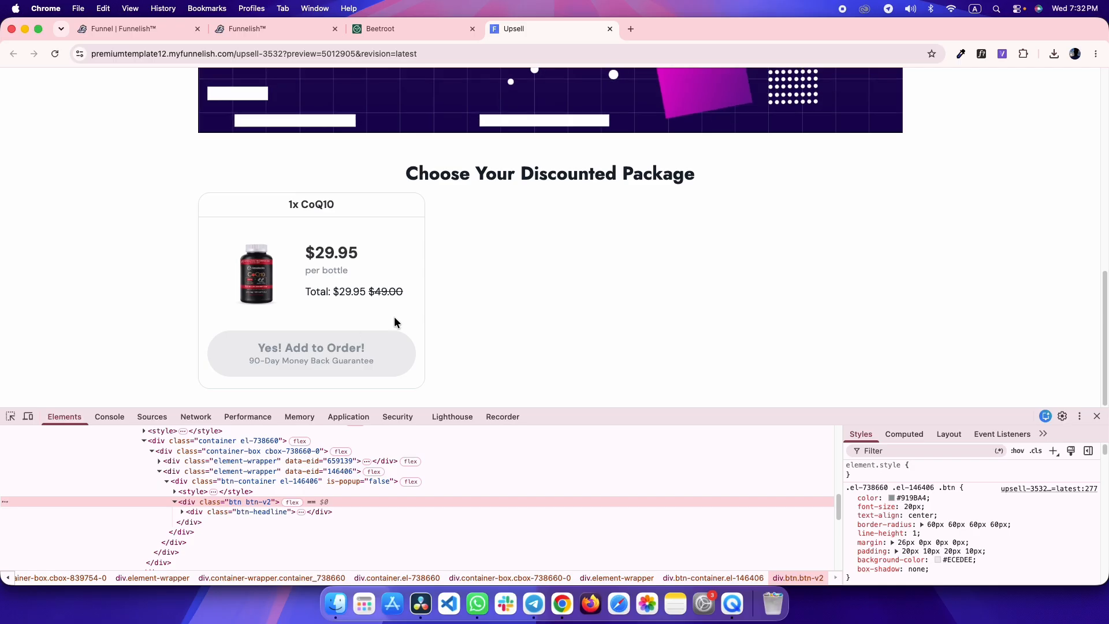
{"action": "key", "text": "ctrl+shift+Tab"}
{"action": "key", "text": "ctrl+Tab"}
{"action": "key", "text": "ctrl+shift+Tab"}
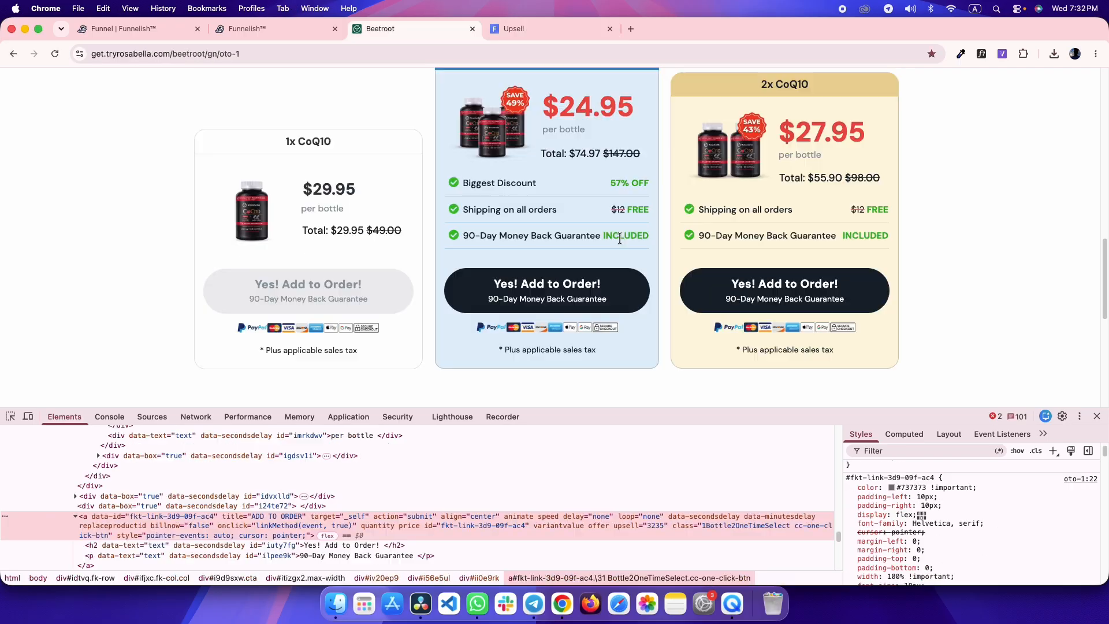
- Add an on-click "OTO - Yes link" interaction to the Add to Order button, allowing customers to select from a product list
{"action": "key", "text": "ctrl+shift+Tab"}
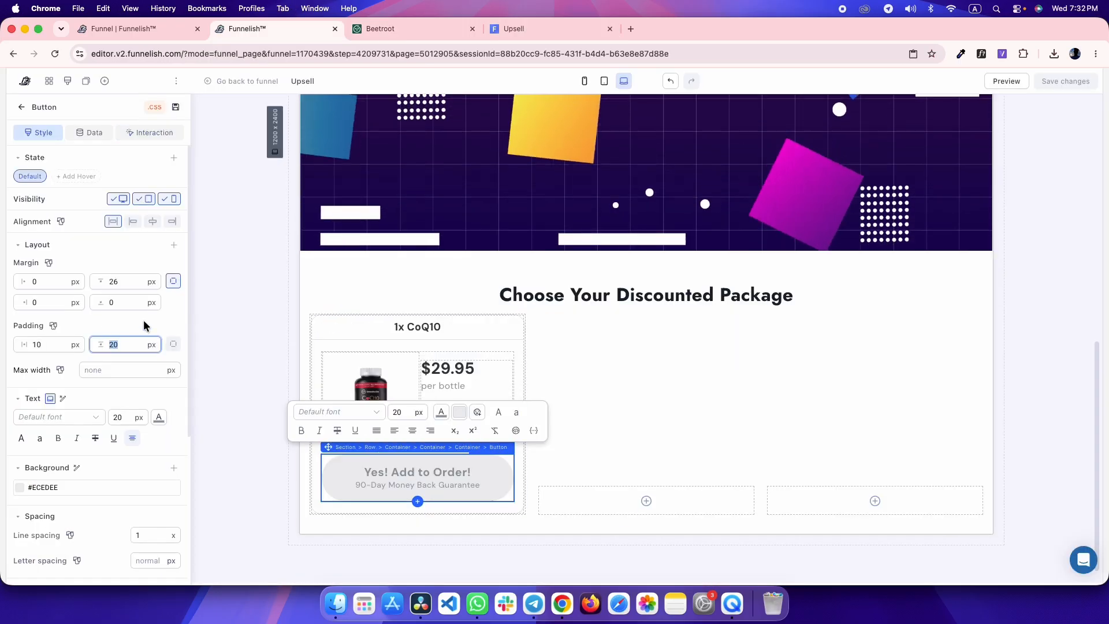
{"action": "left_click", "coordinate": [151, 135]}
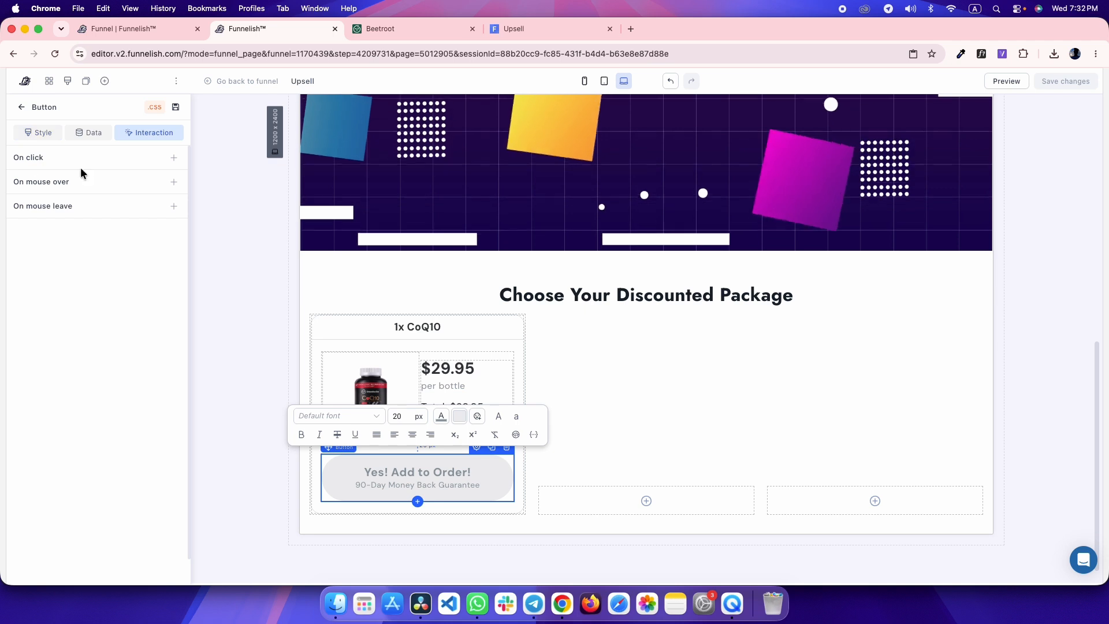
{"action": "left_click", "coordinate": [173, 157]}
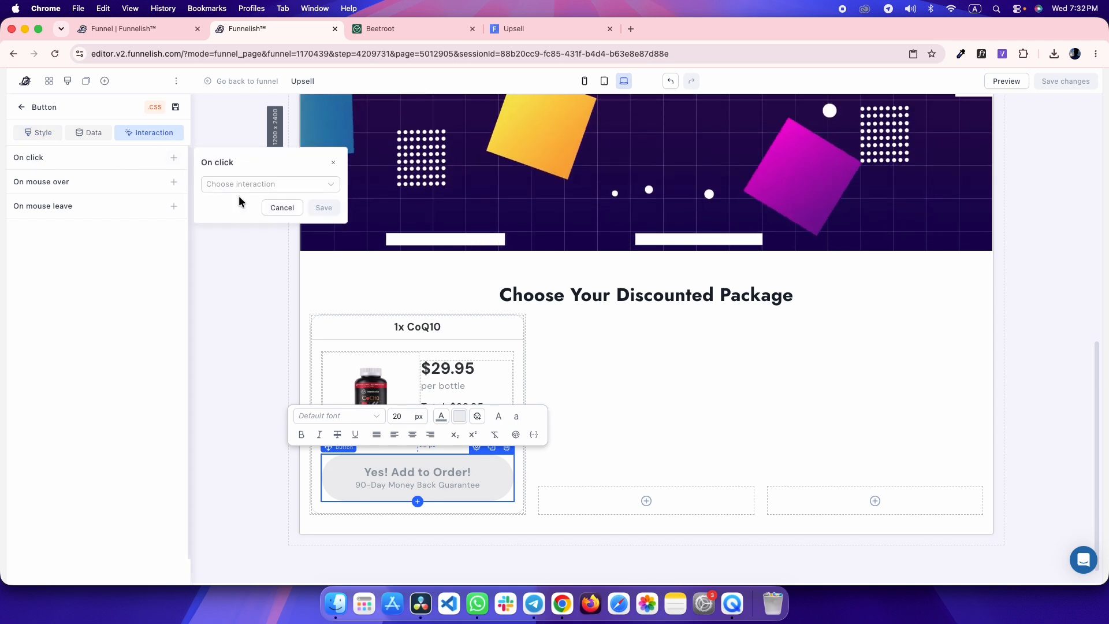
{"action": "left_click", "coordinate": [238, 183]}
{"action": "scroll", "coordinate": [240, 228], "scroll_direction": "down", "scroll_amount": 2}
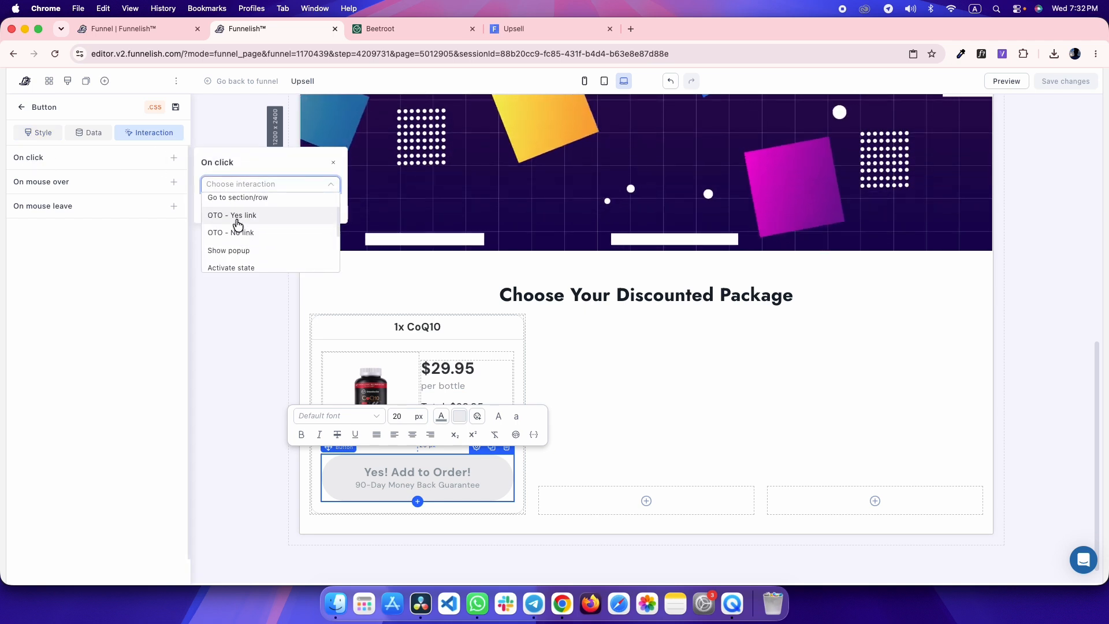
{"action": "left_click", "coordinate": [231, 215]}
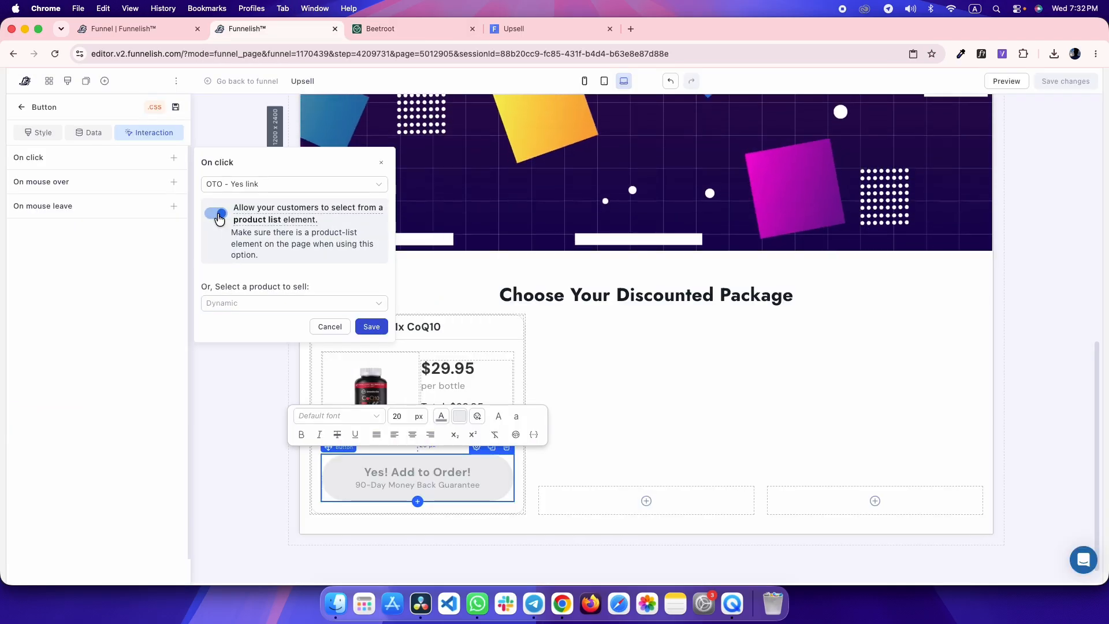
{"action": "left_click", "coordinate": [373, 328]}
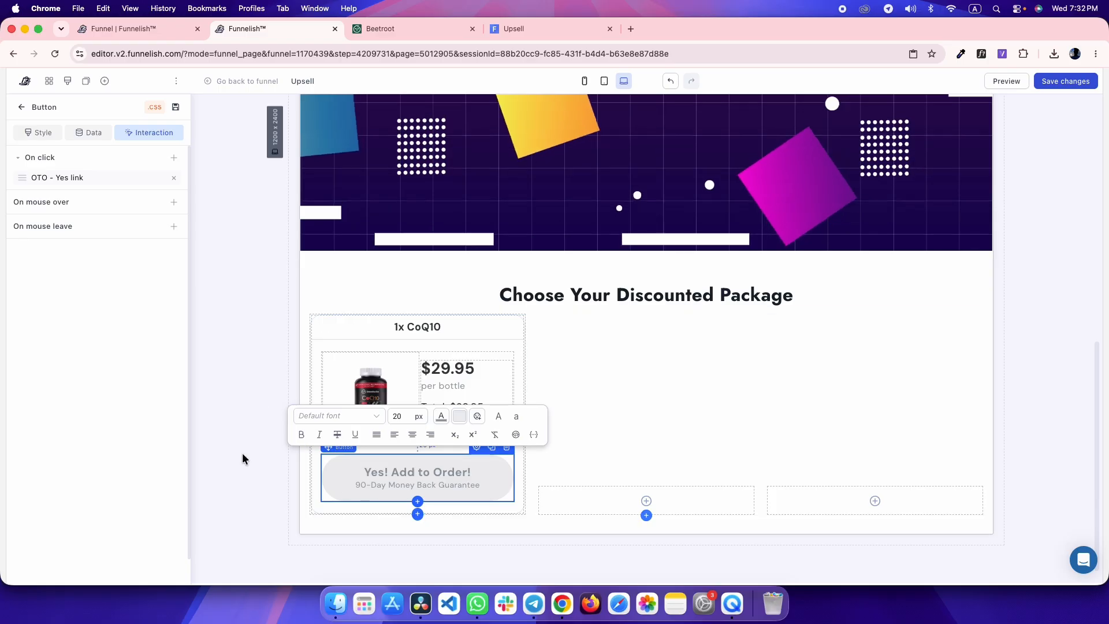
{"action": "left_click", "coordinate": [136, 29]}
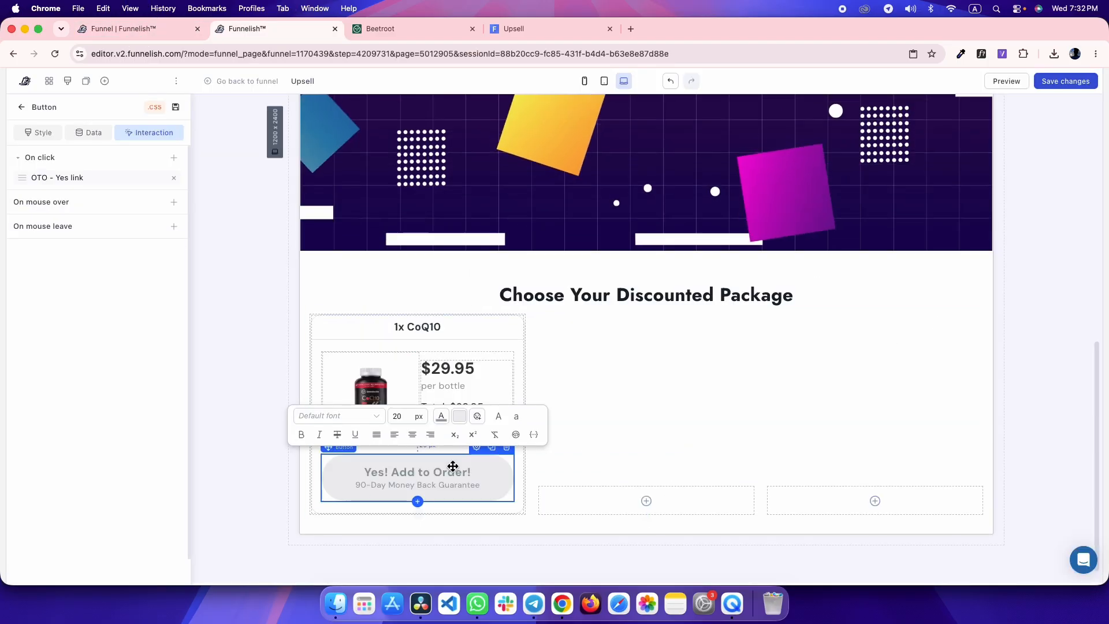
{"action": "left_click", "coordinate": [286, 279]}
- Copy the image address of the payment badges in Beetroot's 1x CoQ10 card and examine the image's width and margin styles
{"action": "key", "text": "ctrl+Tab"}
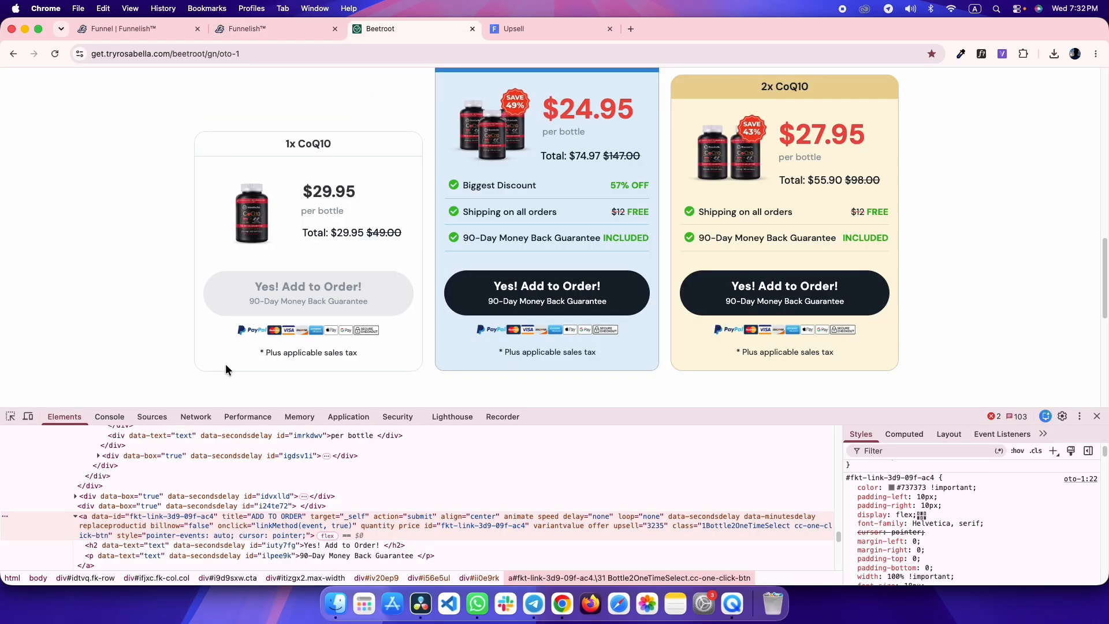
{"action": "right_click", "coordinate": [294, 331]}
{"action": "left_click", "coordinate": [337, 381]}
{"action": "right_click", "coordinate": [295, 332]}
{"action": "left_click", "coordinate": [324, 428]}
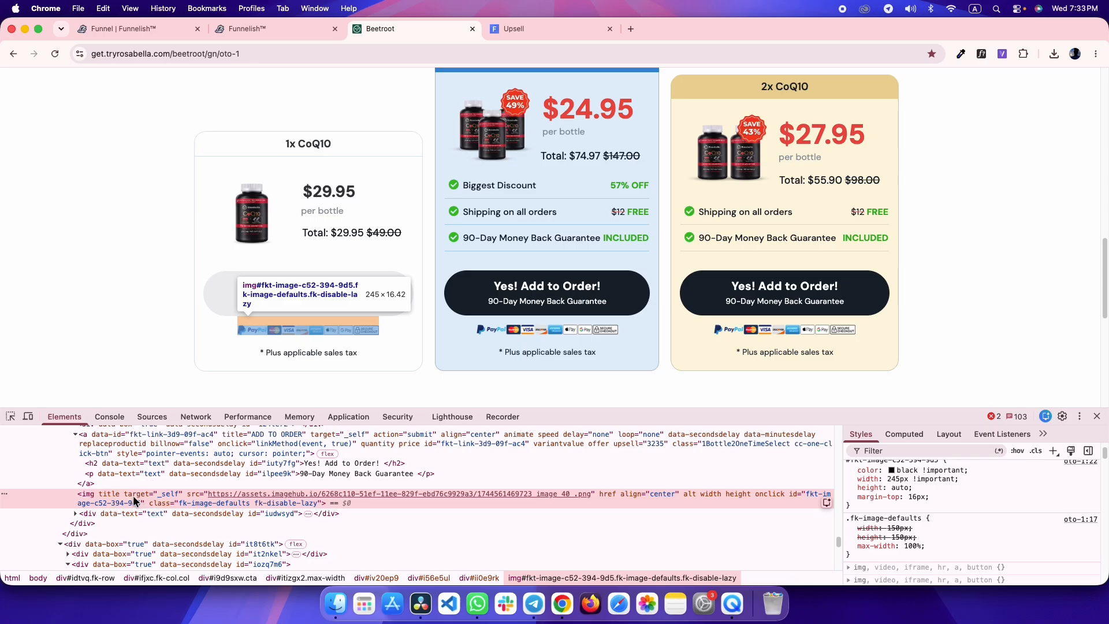
{"action": "scroll", "coordinate": [979, 491], "scroll_direction": "up", "scroll_amount": 2}
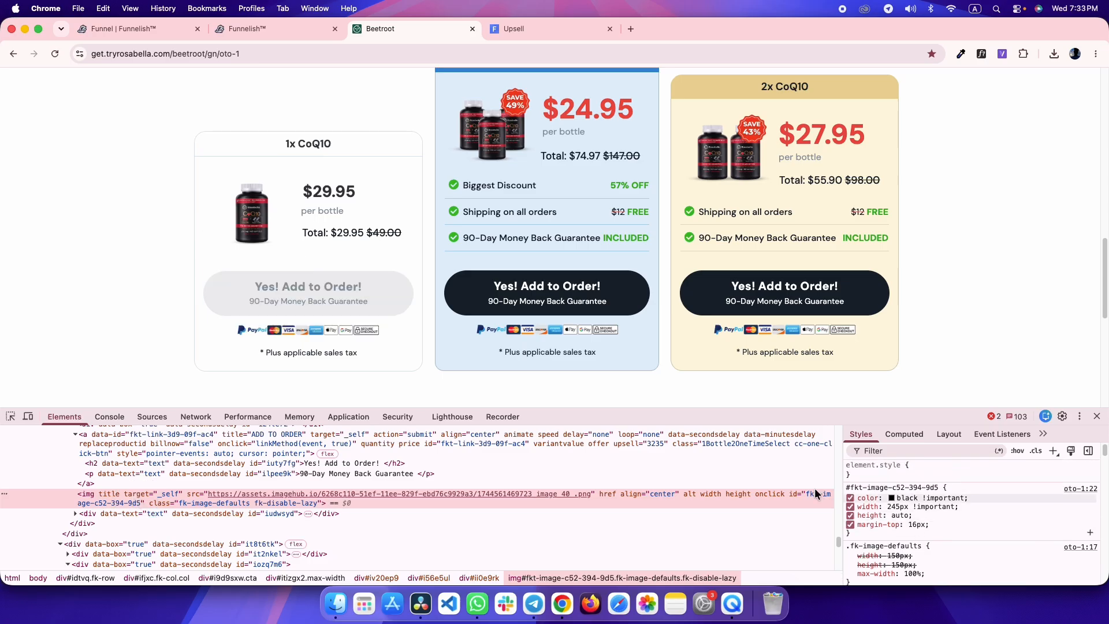
- Insert an image element below the Add to Order button in the Funnelish card and set its top margin to 16 px
{"action": "key", "text": "ctrl+shift+Tab"}
{"action": "left_click", "coordinate": [415, 485]}
{"action": "left_click", "coordinate": [416, 491]}
{"action": "left_click", "coordinate": [214, 458]}
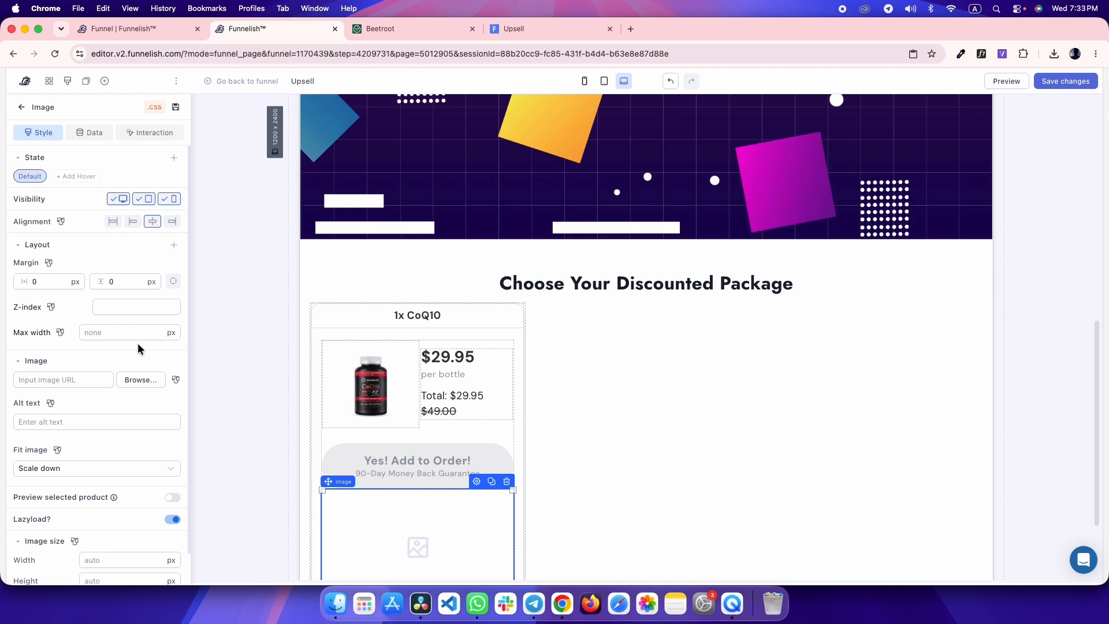
{"action": "left_click", "coordinate": [170, 281]}
{"action": "type", "text": "16"}
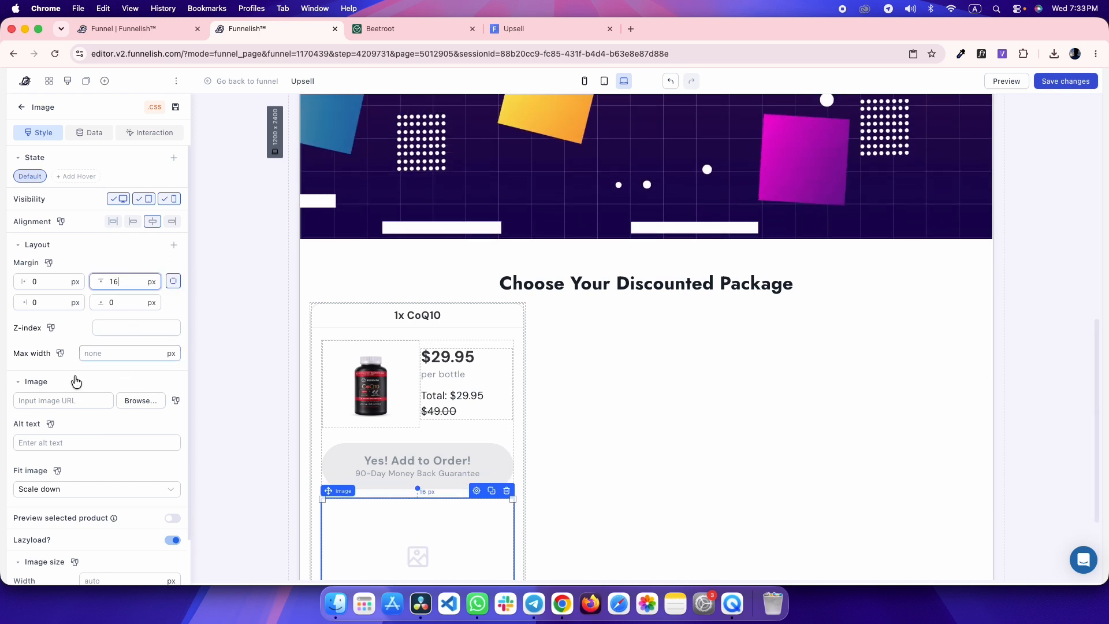
- Paste the payment badges URL as the new image's source and set the image width to 245 px
{"action": "left_click", "coordinate": [67, 398]}
{"action": "key", "text": "cmd+v"}
{"action": "scroll", "coordinate": [120, 511], "scroll_direction": "down", "scroll_amount": 1}
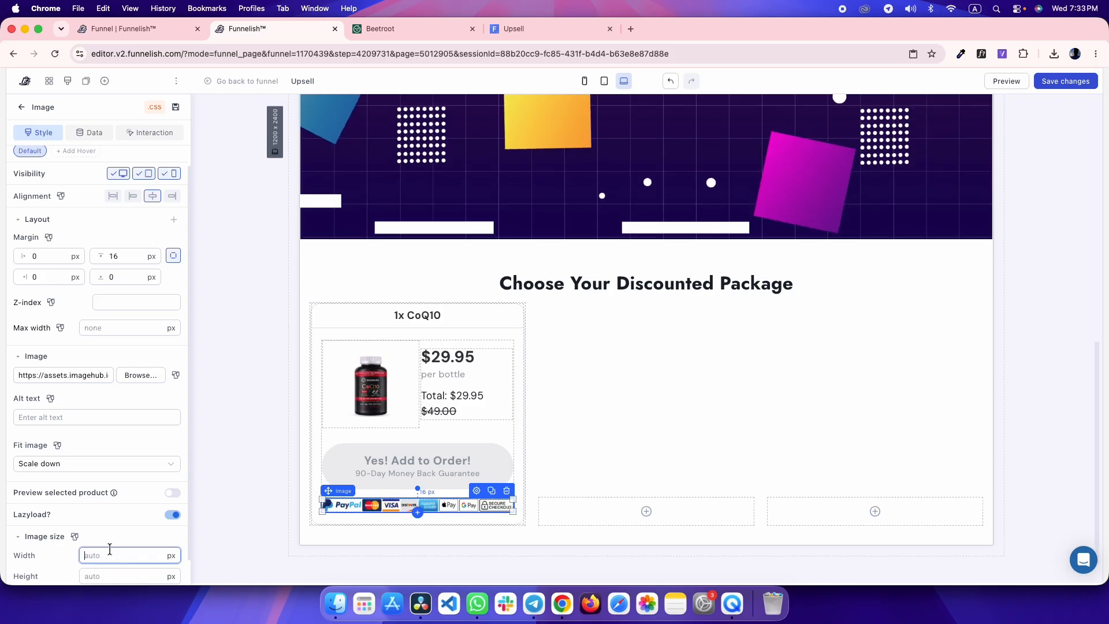
{"action": "left_click", "coordinate": [112, 553]}
{"action": "type", "text": "245"}
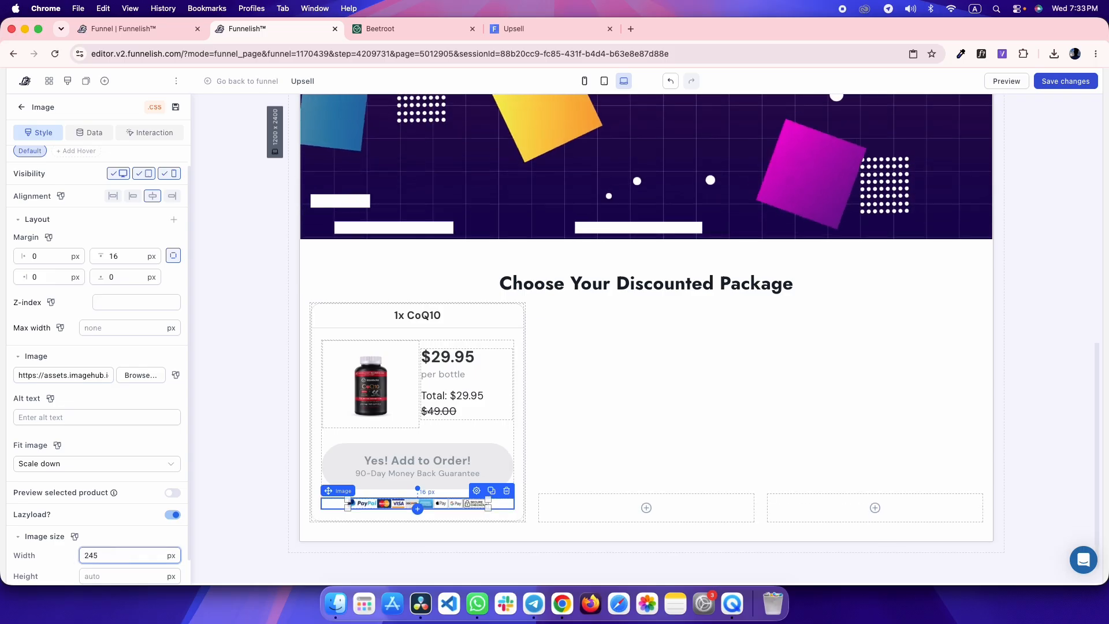
- Inspect the spacing and text style of Beetroot's "* Plus applicable sales tax" line and give the Funnelish payment image a 16 px bottom margin
{"action": "key", "text": "ctrl+Tab"}
{"action": "left_click_drag", "start_coordinate": [362, 353], "coordinate": [254, 362]}
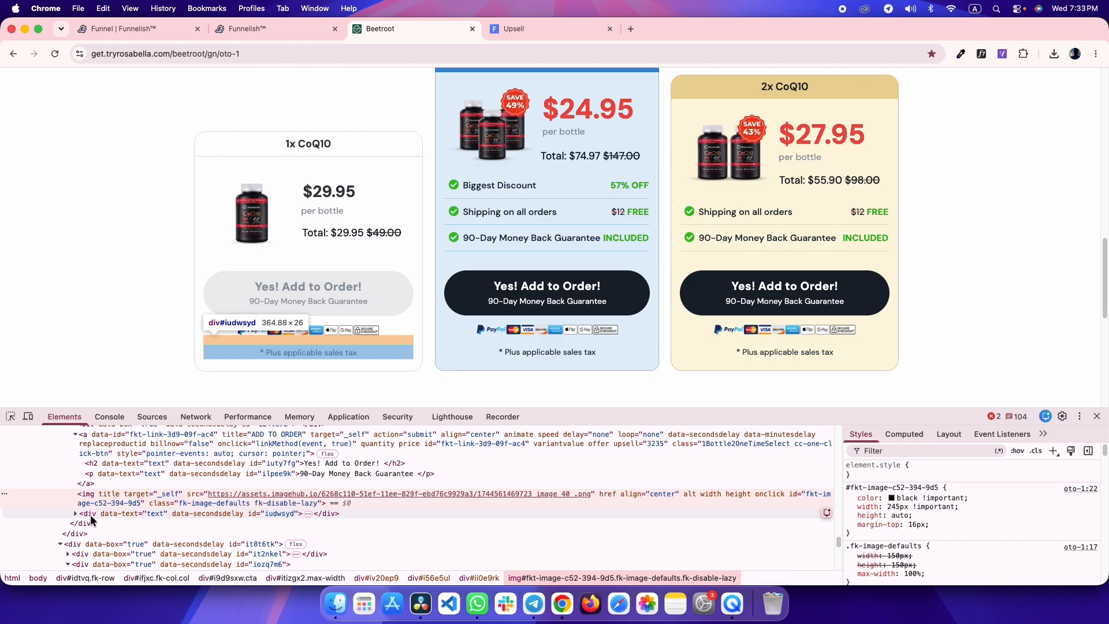
{"action": "left_click", "coordinate": [93, 514]}
{"action": "left_click", "coordinate": [921, 434]}
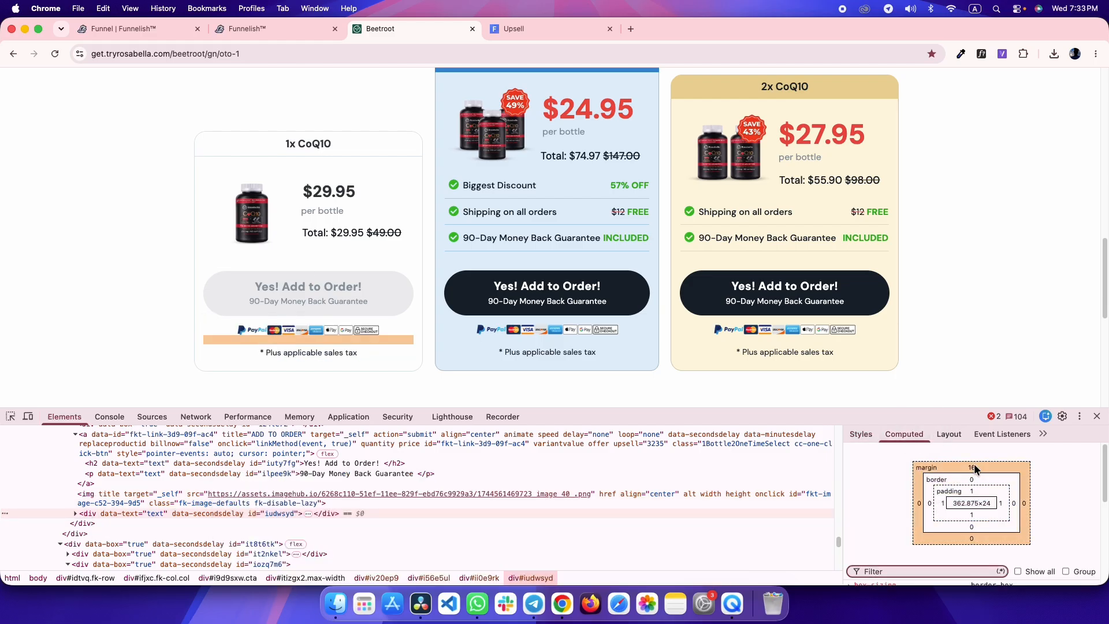
{"action": "key", "text": "super+alt+Left"}
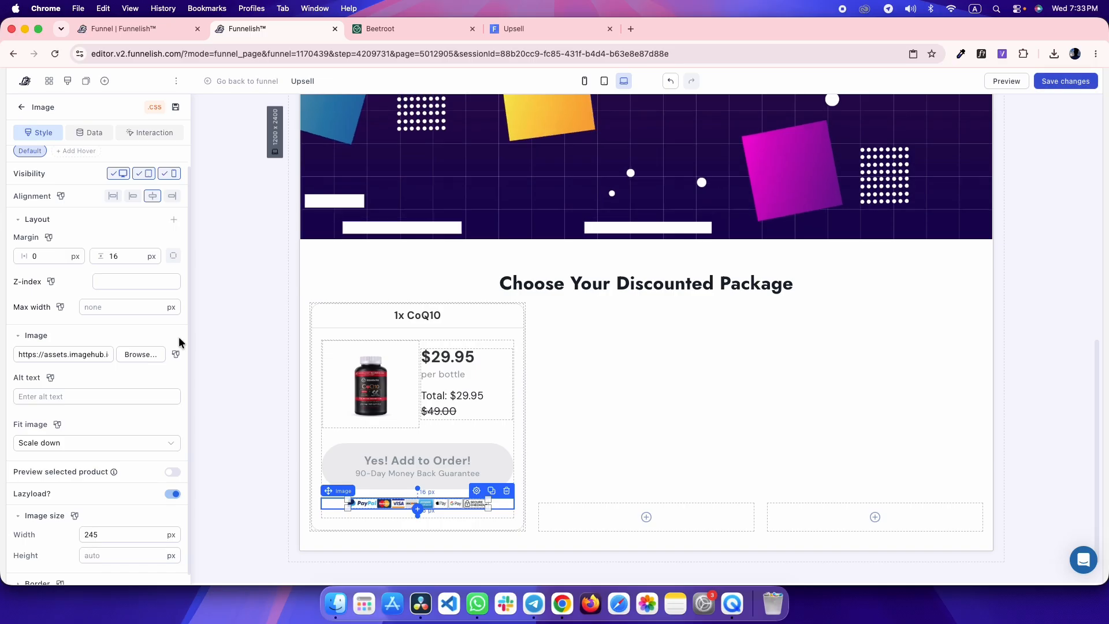
{"action": "key", "text": "super+alt+Right"}
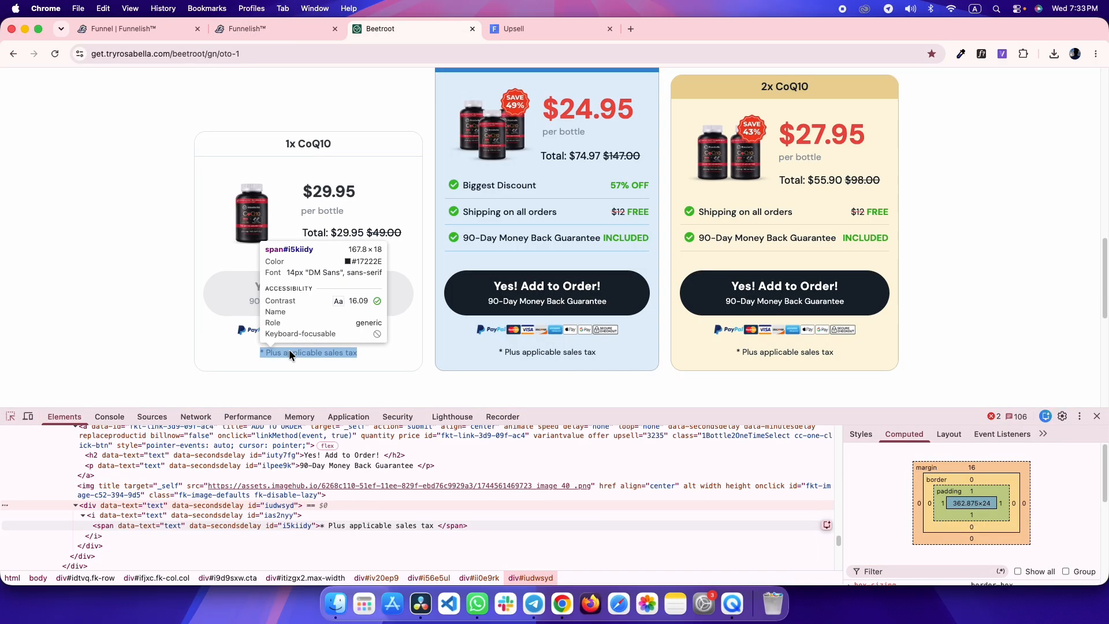
- Insert a paragraph below the payment badges in the Funnelish card and set its margin and padding to 0 px
{"action": "key", "text": "super+alt+Left"}
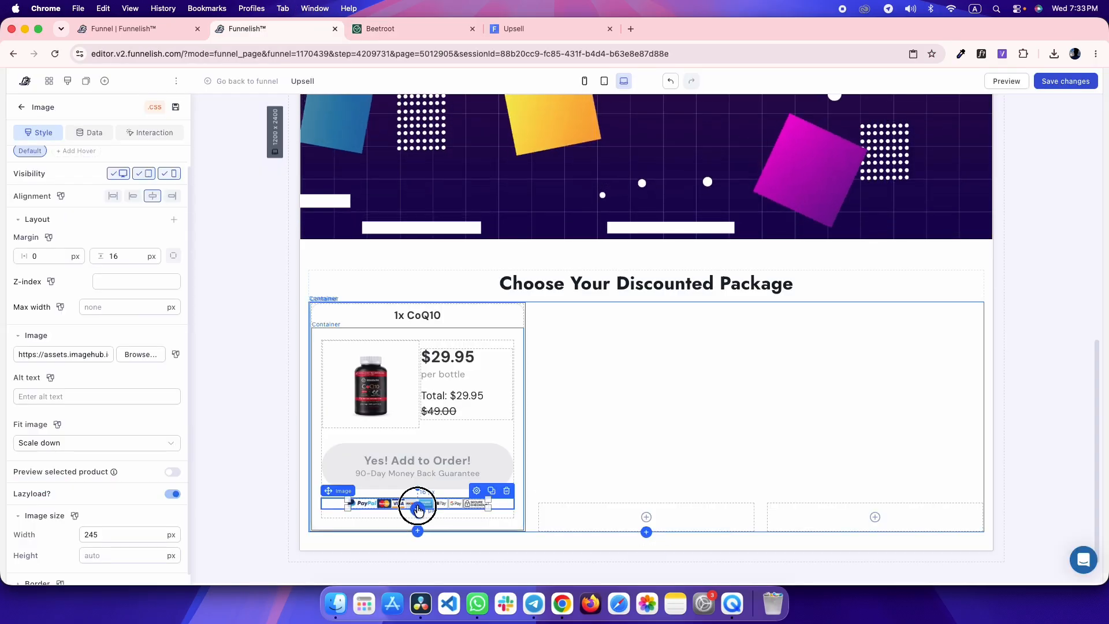
{"action": "left_click", "coordinate": [193, 341]}
{"action": "double_click", "coordinate": [136, 282]}
{"action": "type", "text": "0"}
{"action": "double_click", "coordinate": [129, 324]}
{"action": "type", "text": "0"}
{"action": "double_click", "coordinate": [57, 323]}
{"action": "type", "text": "0"}
- Set the new paragraph's font size to 14 px and replace its placeholder text with "* Plus applicable sales tax"
{"action": "double_click", "coordinate": [118, 530]}
{"action": "type", "text": "14"}
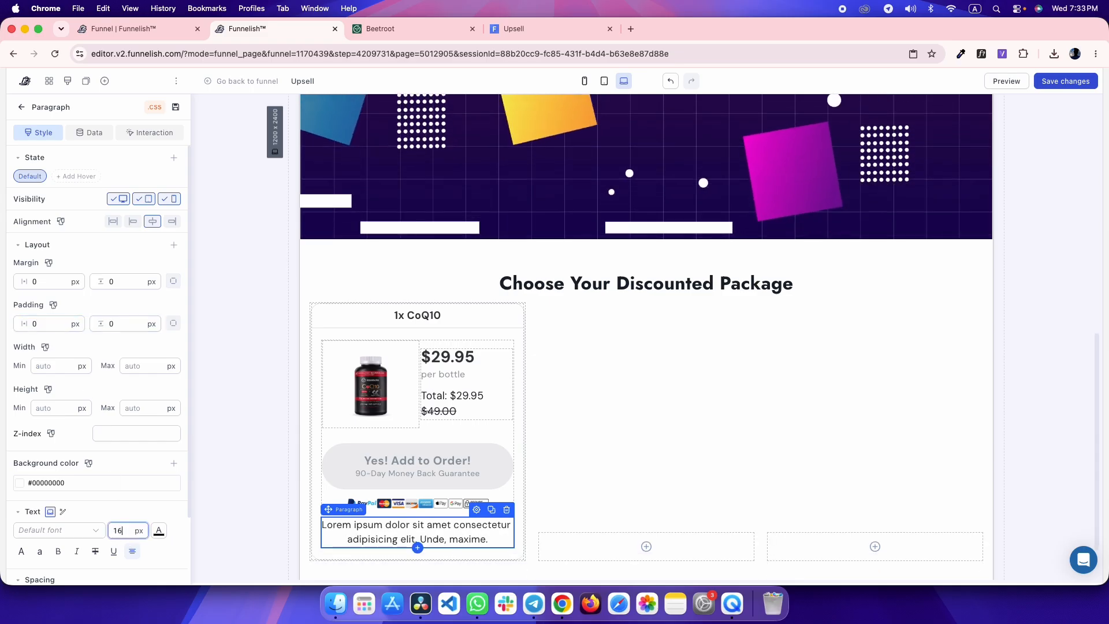
{"action": "triple_click", "coordinate": [428, 529]}
{"action": "key", "text": "super+v"}
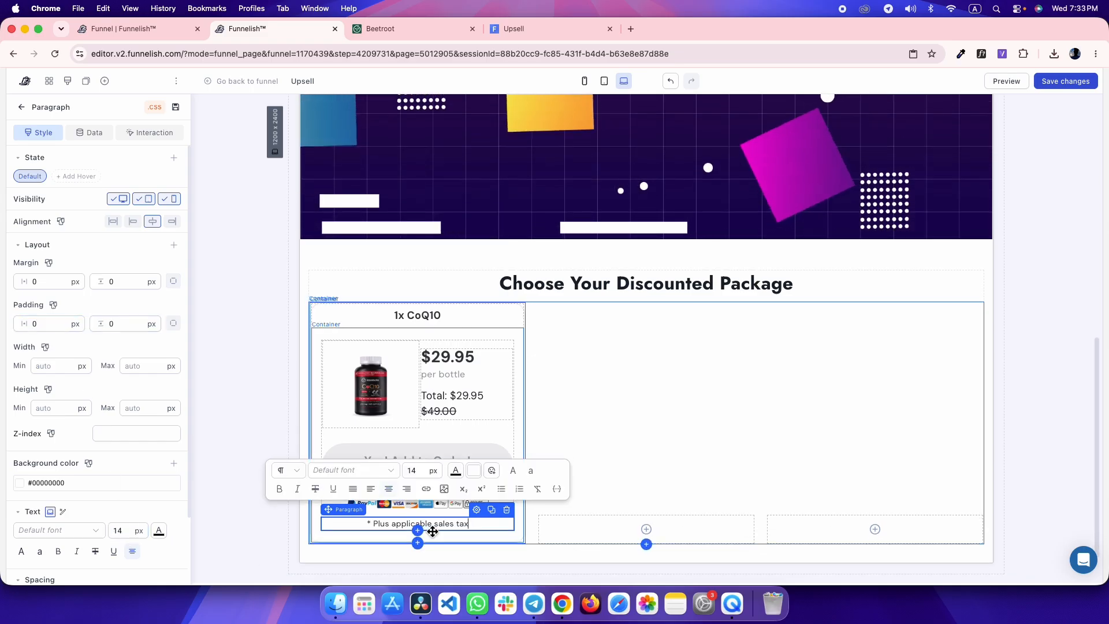
- Examine the font, size, colour and line height of Beetroot's "* Plus applicable sales tax" line with WhatFont
{"action": "key", "text": "super+alt+Right"}
{"action": "left_click", "coordinate": [307, 354]}
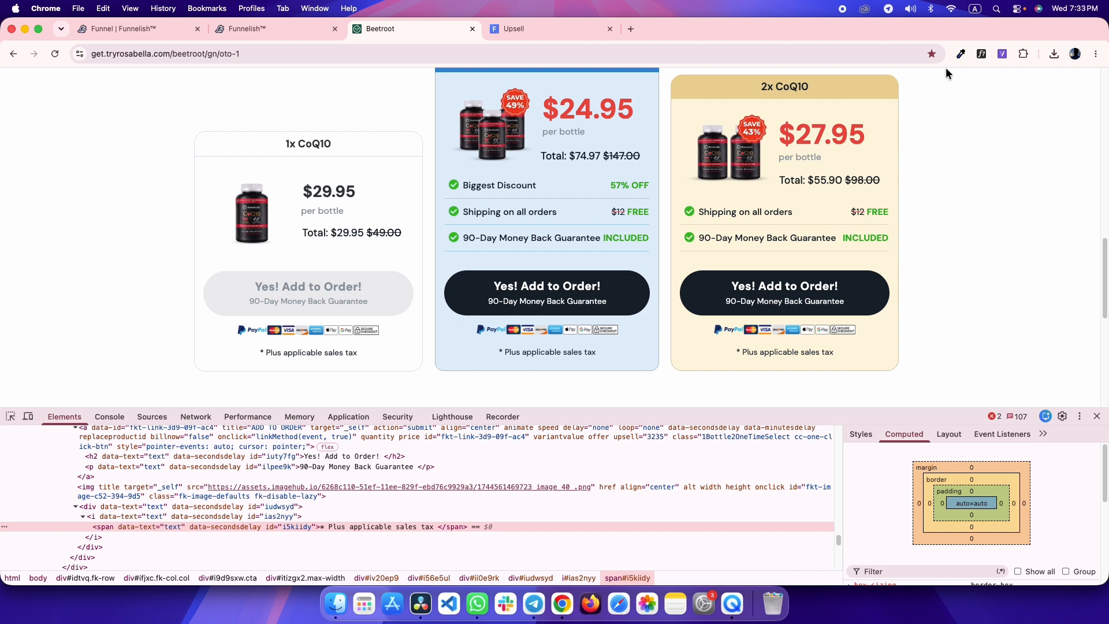
{"action": "left_click", "coordinate": [299, 350]}
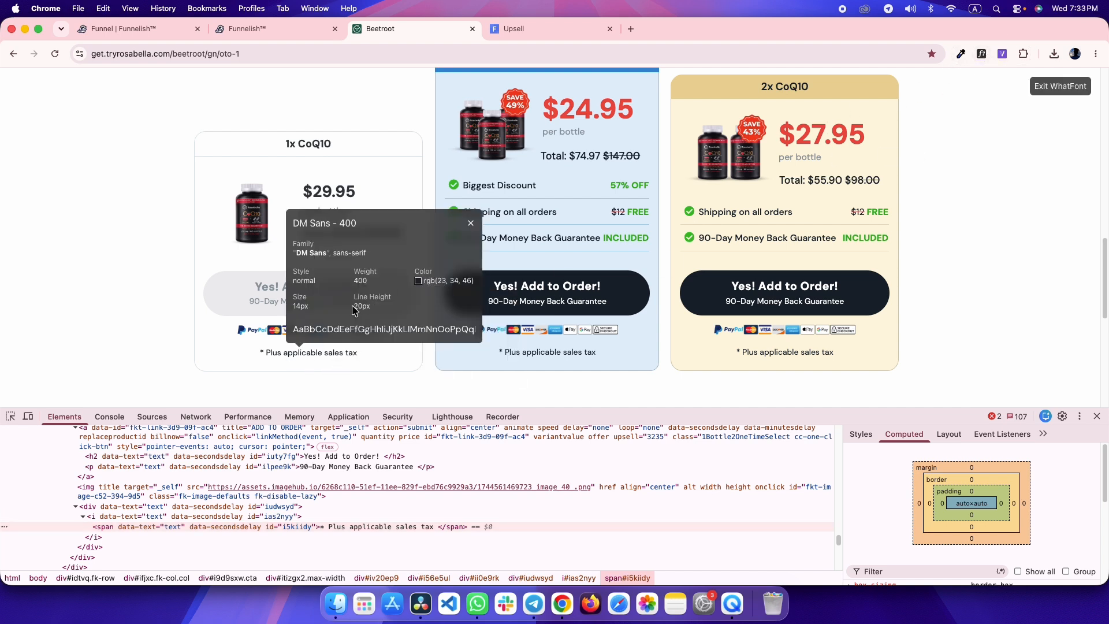
- Set the line spacing of the sales tax paragraph in Funnelish to 1.4 and save the page
{"action": "key", "text": "ctrl+shift+Tab"}
{"action": "left_click", "coordinate": [159, 530]}
{"action": "double_click", "coordinate": [152, 435]}
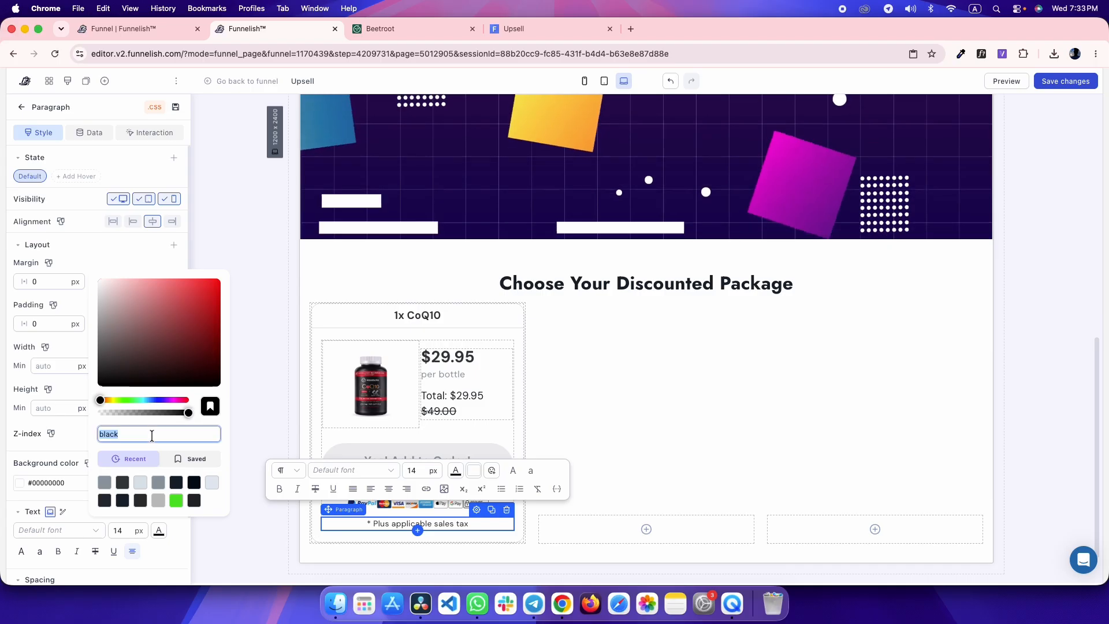
{"action": "scroll", "coordinate": [165, 551], "scroll_direction": "down", "scroll_amount": 3}
{"action": "double_click", "coordinate": [162, 488]}
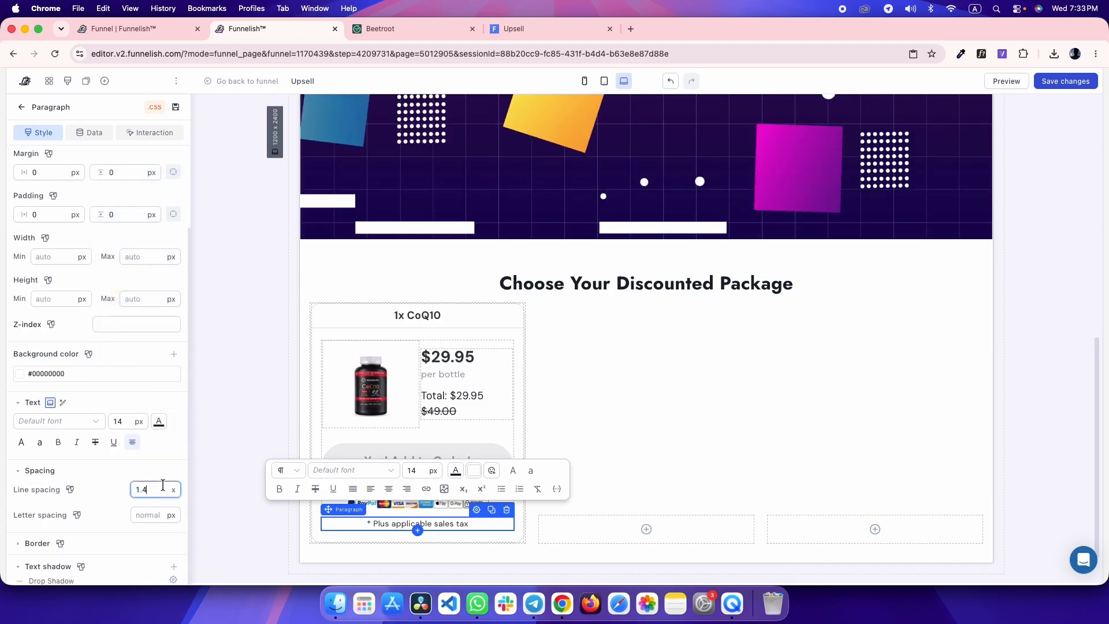
{"action": "left_click", "coordinate": [259, 338]}
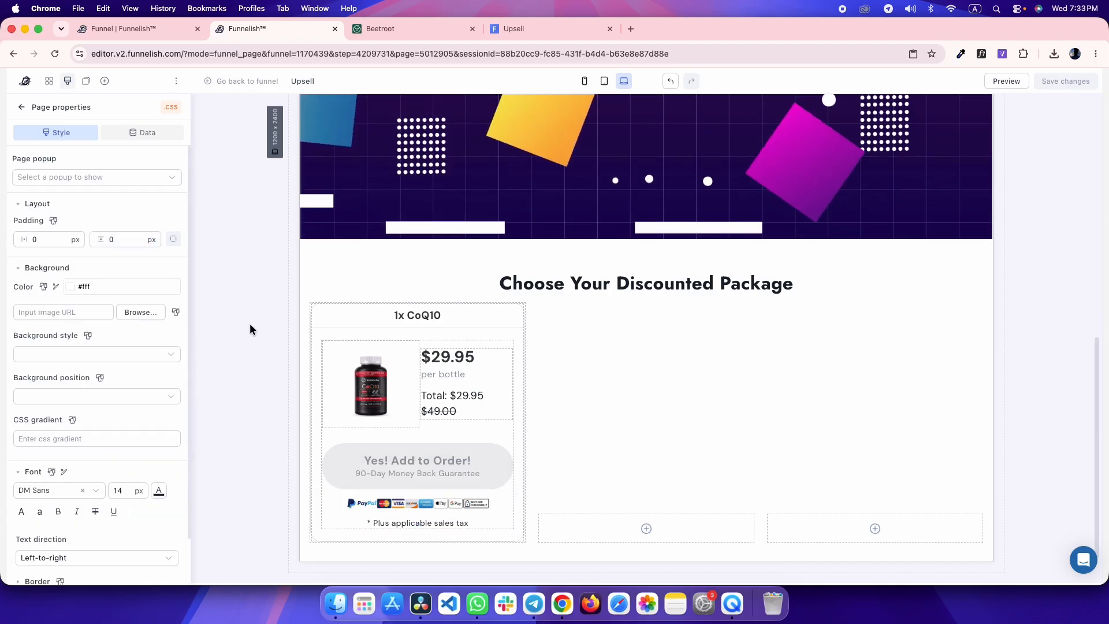
- Compare the 1x CoQ10 card in the Upsell preview with the original package cards on the Beetroot page
{"action": "key", "text": "ctrl+Tab"}
{"action": "key", "text": "ctrl+Tab"}
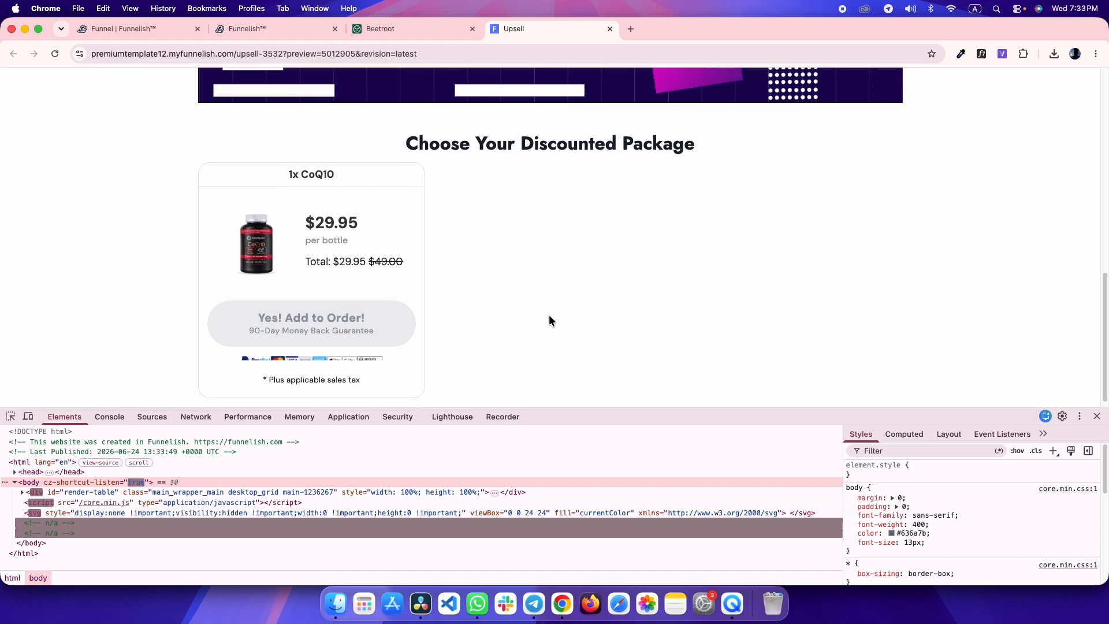
{"action": "scroll", "coordinate": [451, 210], "scroll_direction": "down", "scroll_amount": 1}
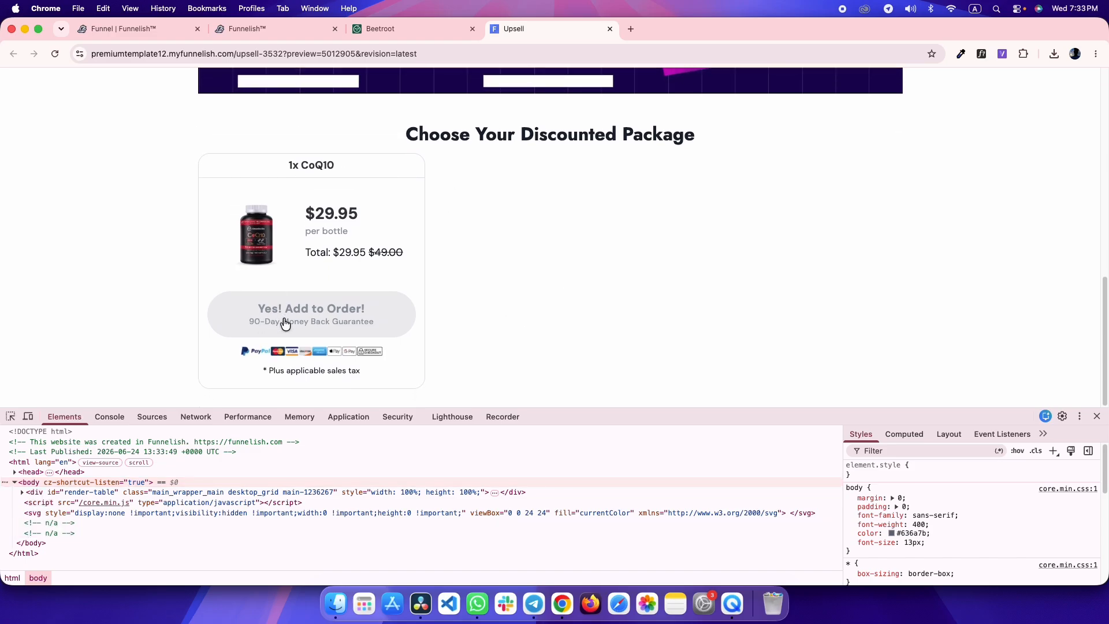
{"action": "key", "text": "ctrl+shift+Tab"}
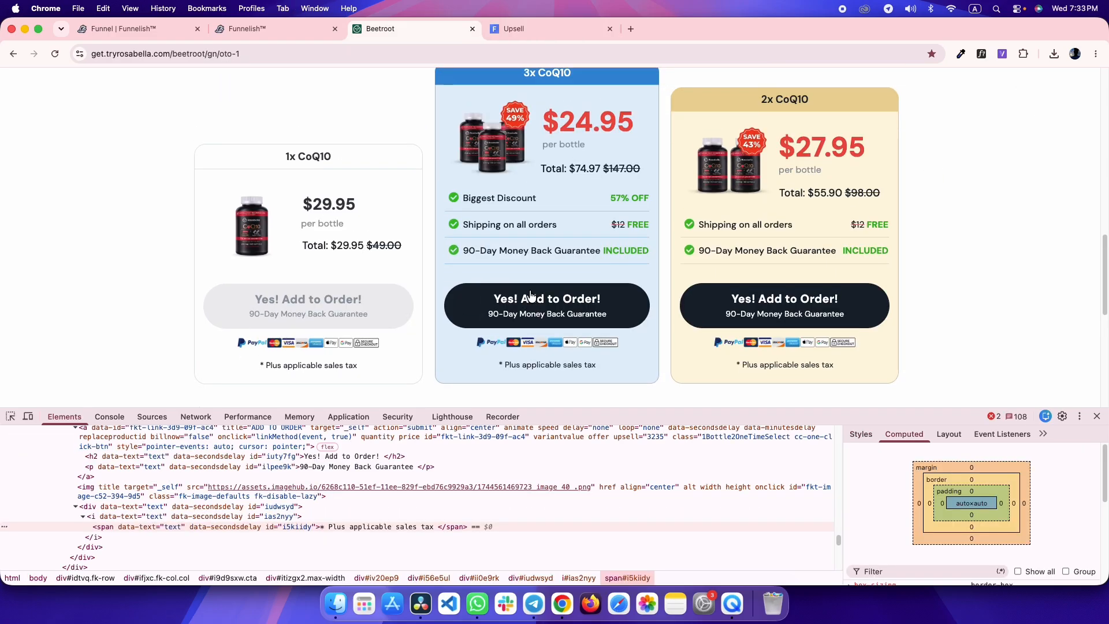
{"action": "scroll", "coordinate": [564, 243], "scroll_direction": "down", "scroll_amount": 3}
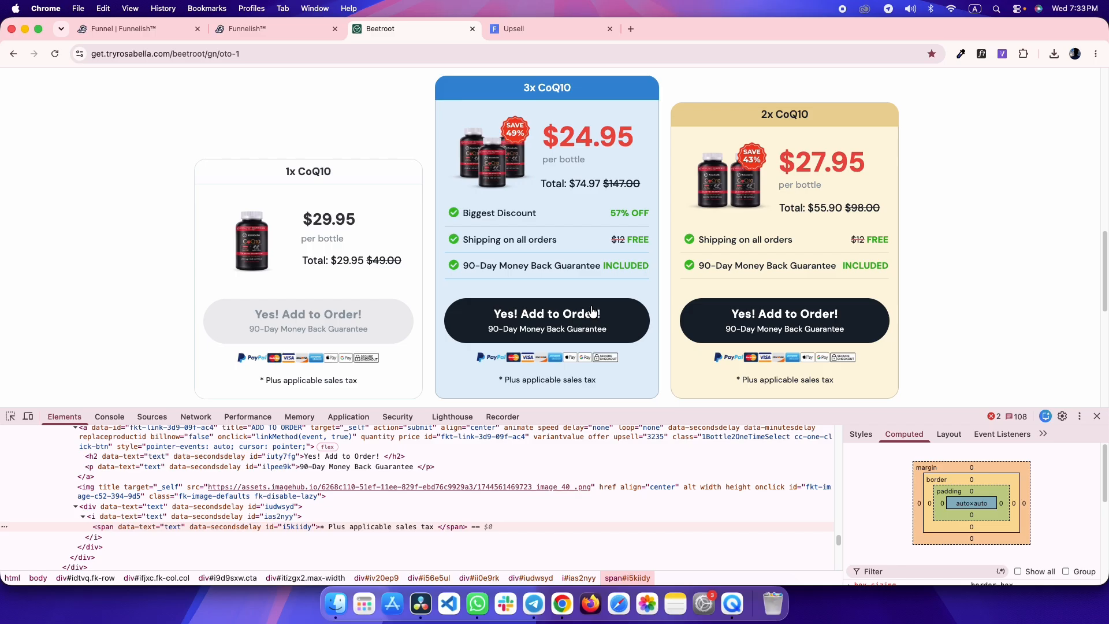
{"action": "key", "text": "ctrl+shift+Tab"}
{"action": "key", "text": "ctrl+Tab"}
{"action": "key", "text": "ctrl+shift+Tab"}
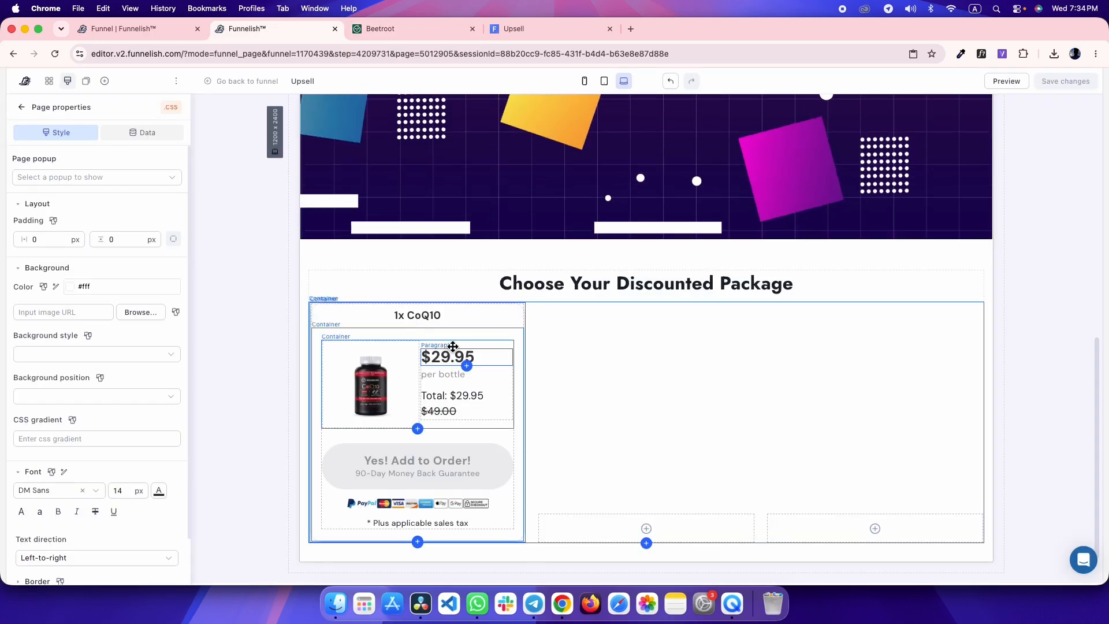
- In tablet view, set both the card's product-and-price container and the outer packages container to horizontal orientation
{"action": "left_click", "coordinate": [452, 343]}
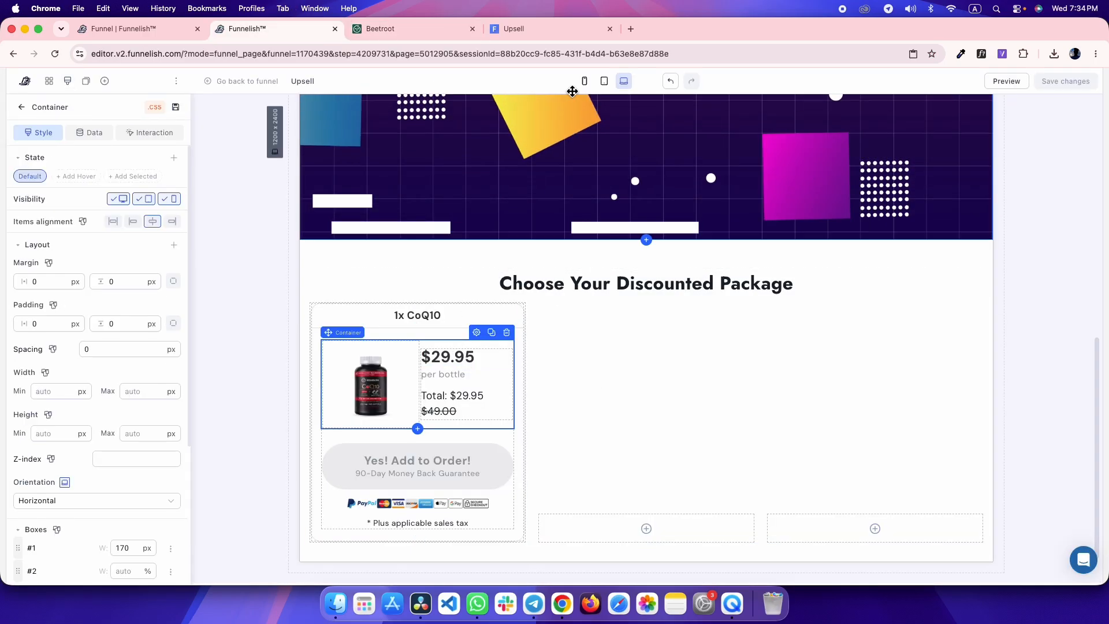
{"action": "left_click", "coordinate": [604, 81]}
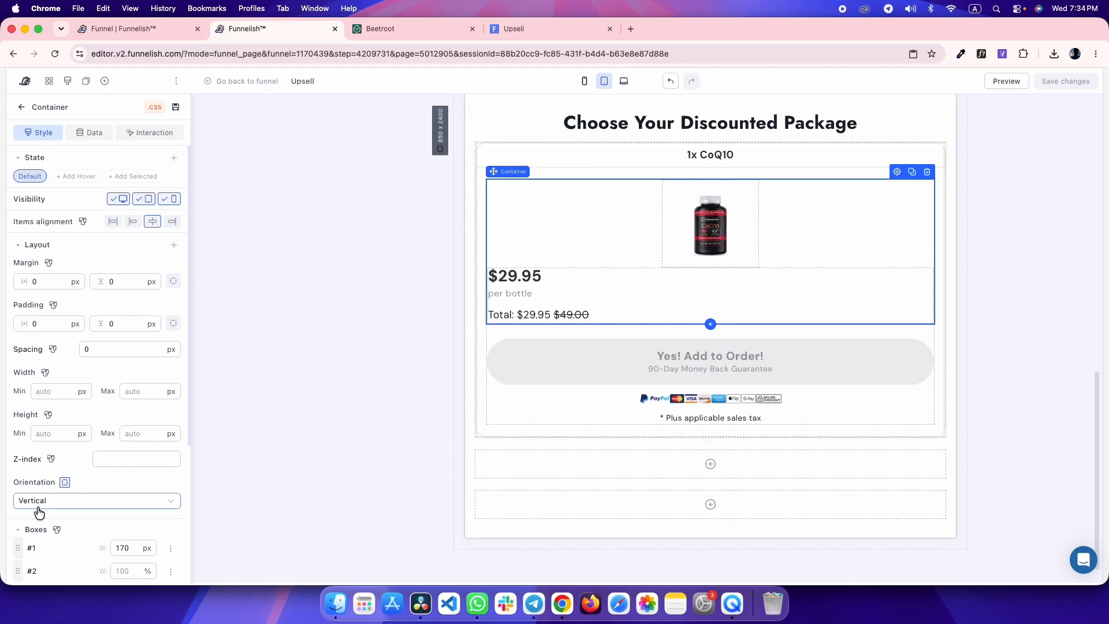
{"action": "left_click", "coordinate": [31, 503]}
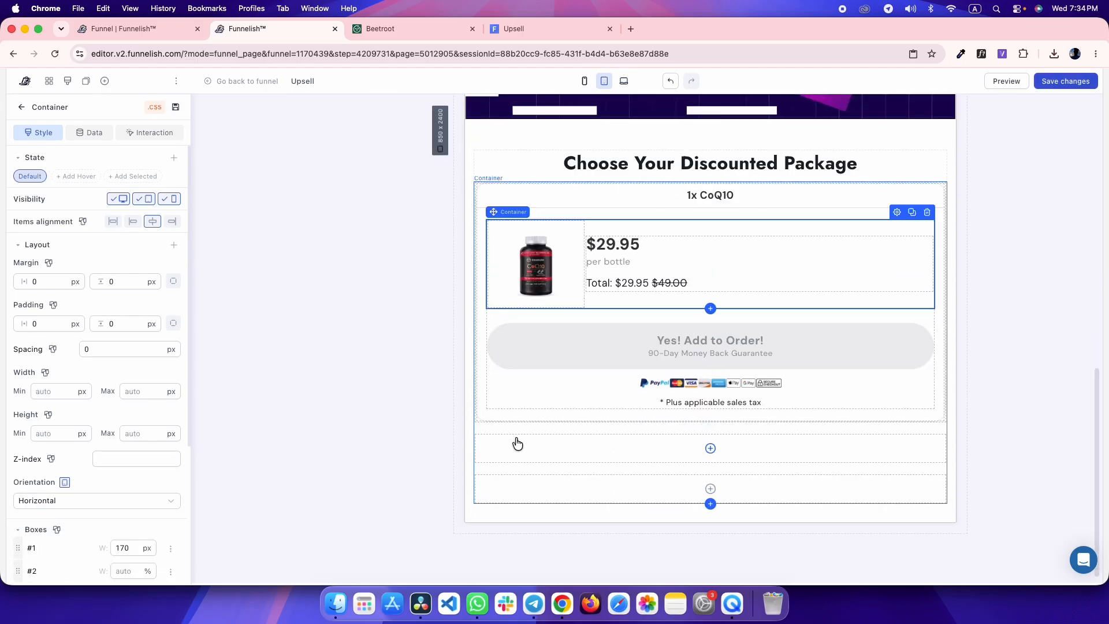
{"action": "left_click", "coordinate": [509, 428]}
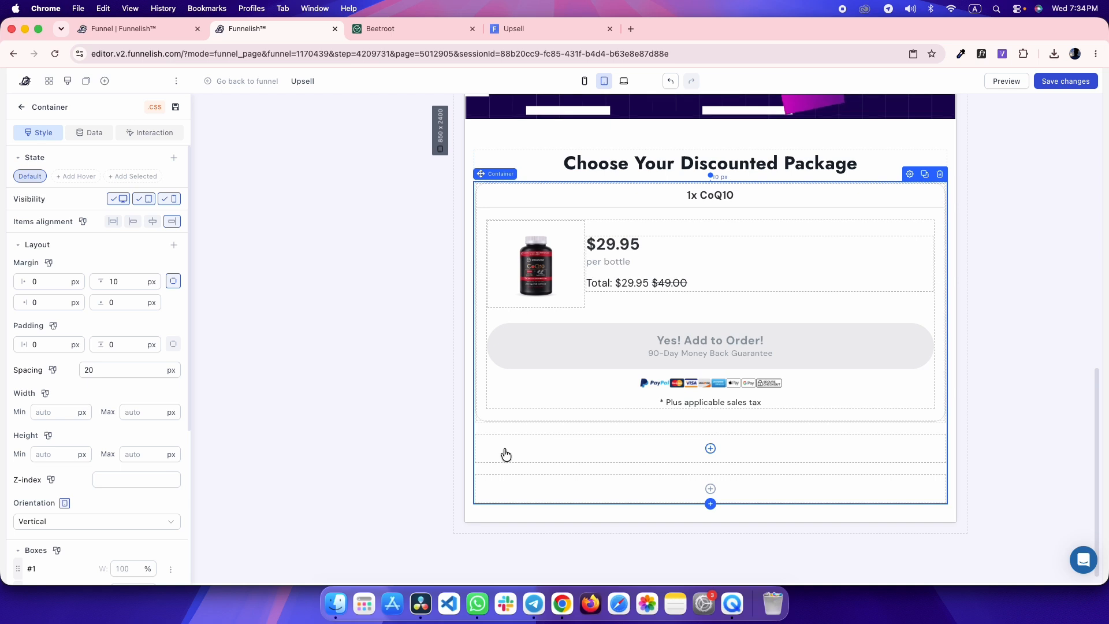
{"action": "left_click", "coordinate": [51, 525]}
{"action": "left_click", "coordinate": [80, 448]}
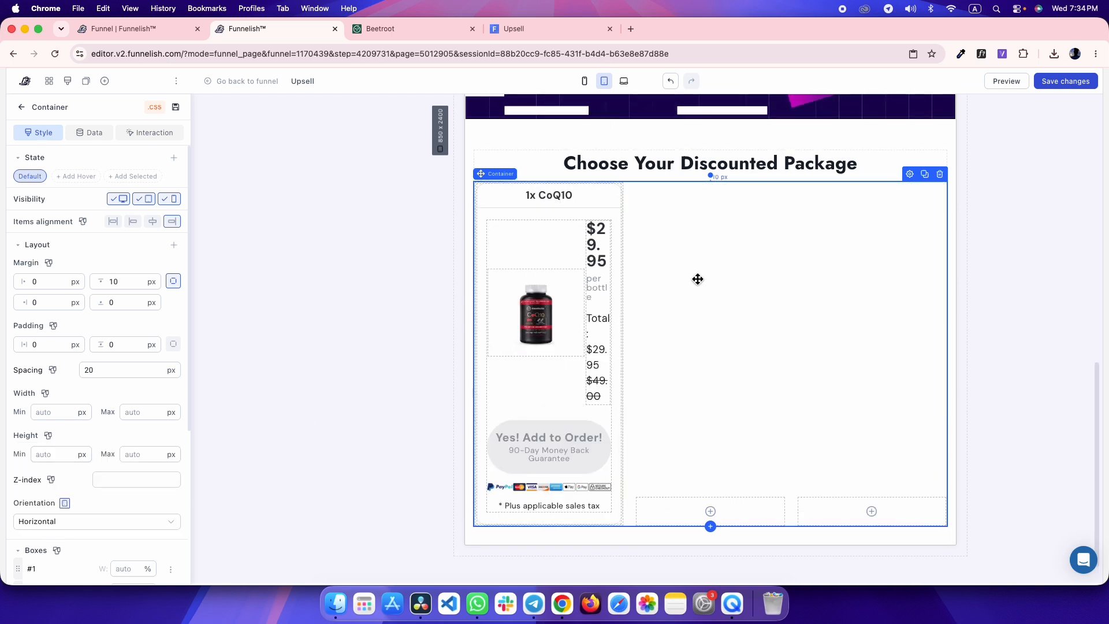
- Set the first box of the product-and-price container to 100 px wide in tablet view and save the page
{"action": "left_click", "coordinate": [562, 240]}
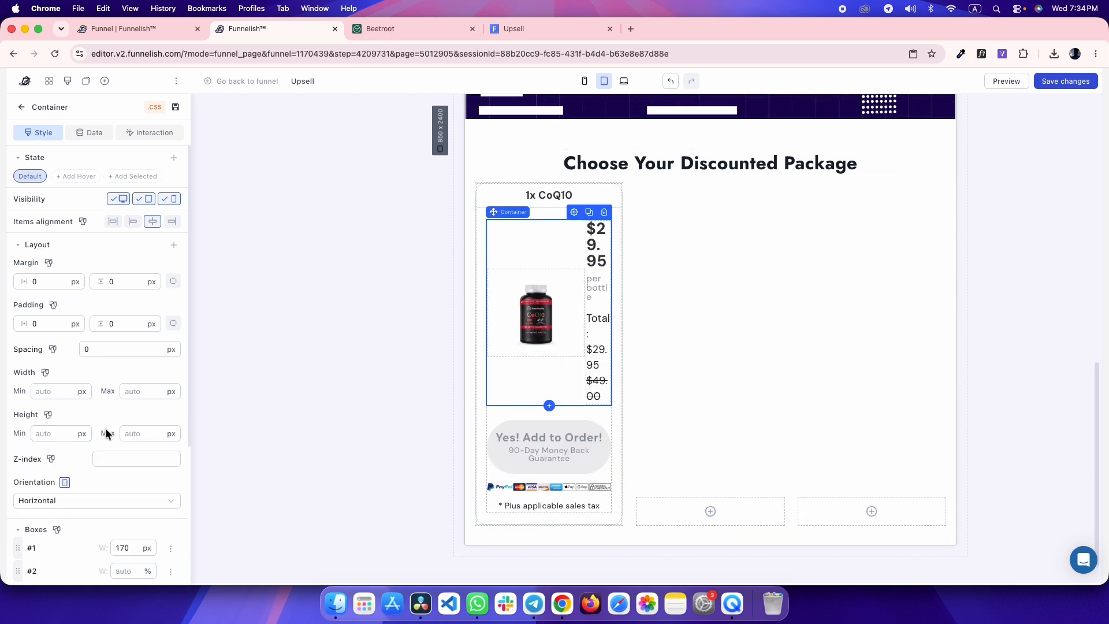
{"action": "scroll", "coordinate": [77, 438], "scroll_direction": "down", "scroll_amount": 3}
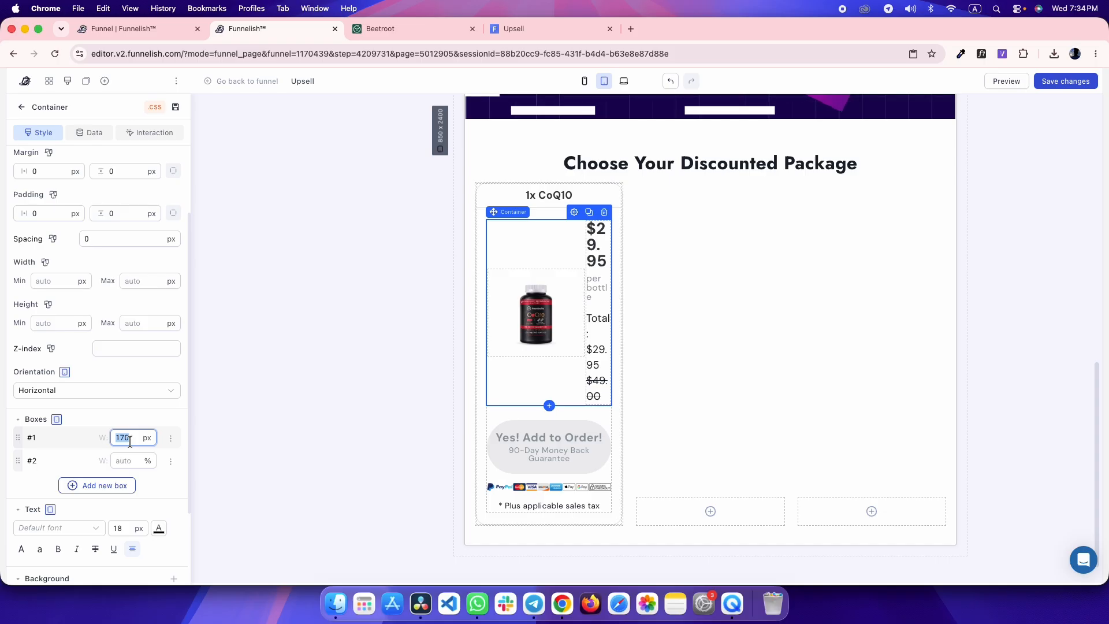
{"action": "type", "text": "20"}
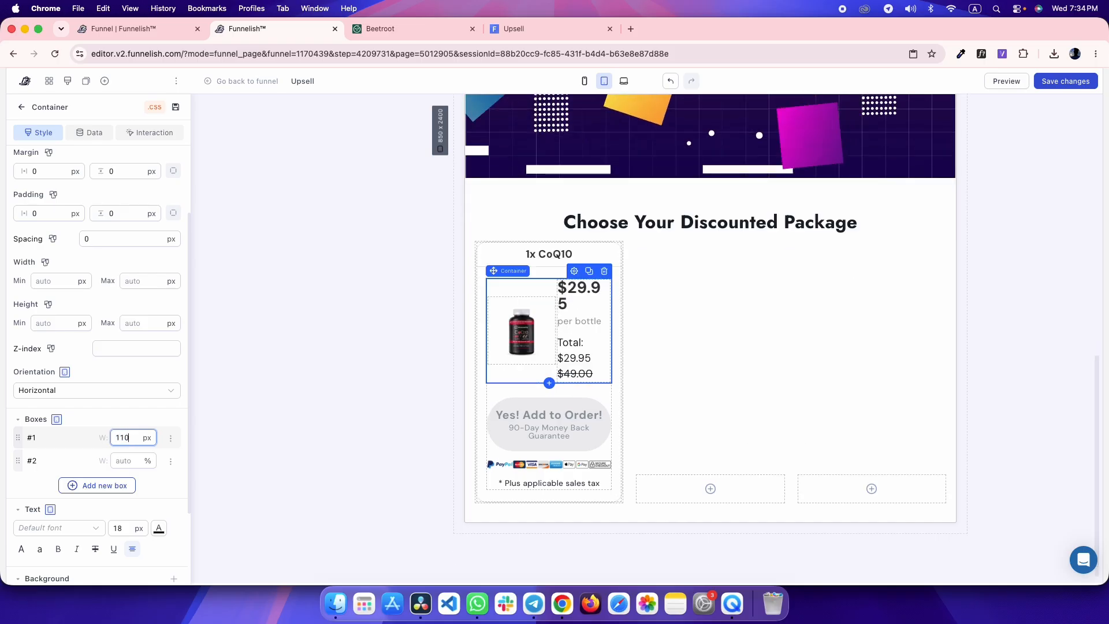
{"action": "key", "text": "BackSpace"}
{"action": "key", "text": "BackSpace"}
{"action": "type", "text": "00"}
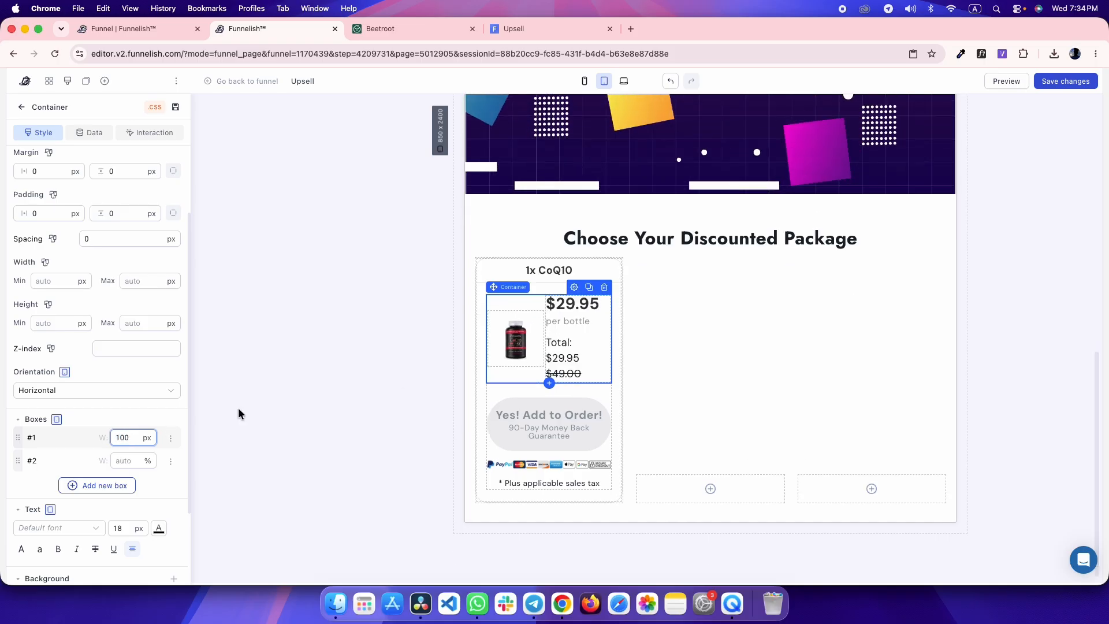
{"action": "left_click", "coordinate": [516, 344]}
{"action": "left_click", "coordinate": [357, 359]}
{"action": "key", "text": "super+s"}
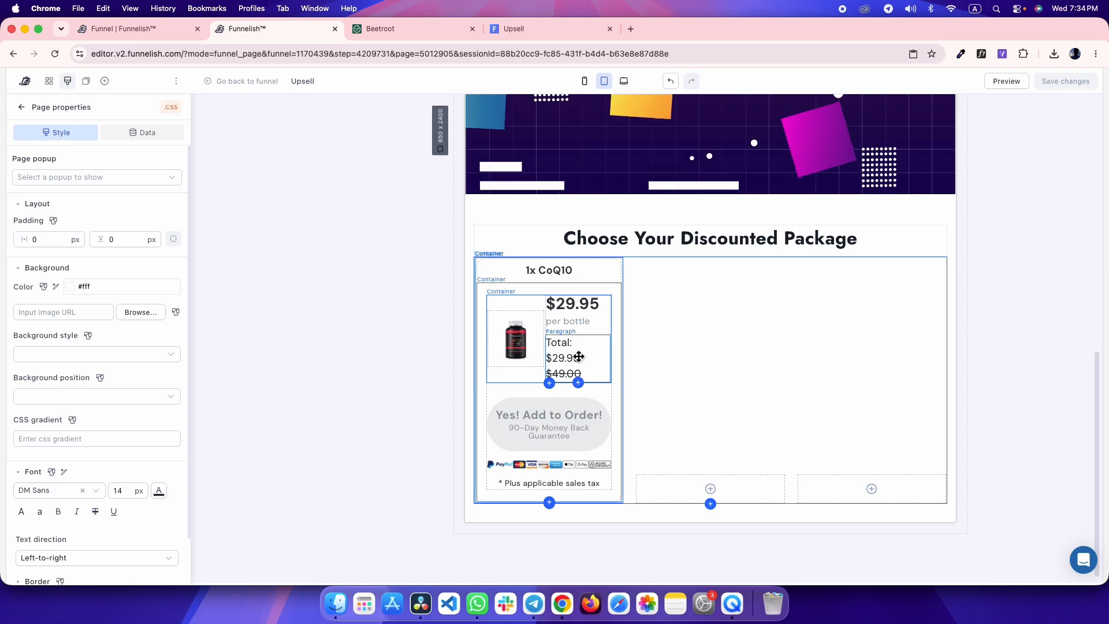
- In mobile view, set the card's product-and-price container to horizontal orientation and save the page
{"action": "left_click", "coordinate": [520, 376]}
{"action": "left_click", "coordinate": [584, 81]}
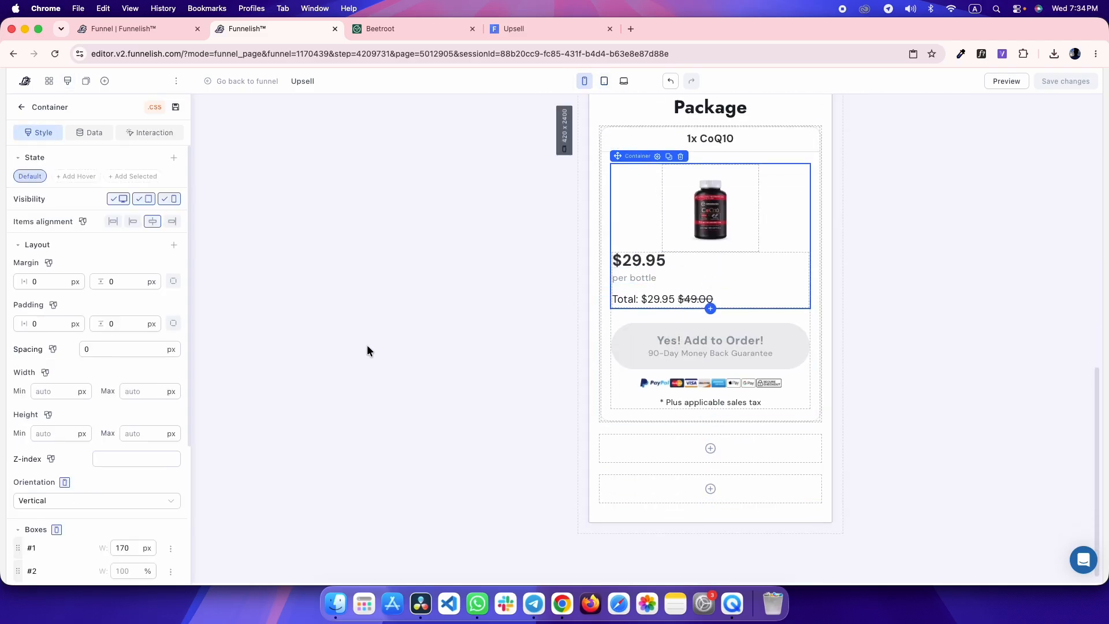
{"action": "left_click", "coordinate": [93, 506]}
{"action": "left_click", "coordinate": [67, 516]}
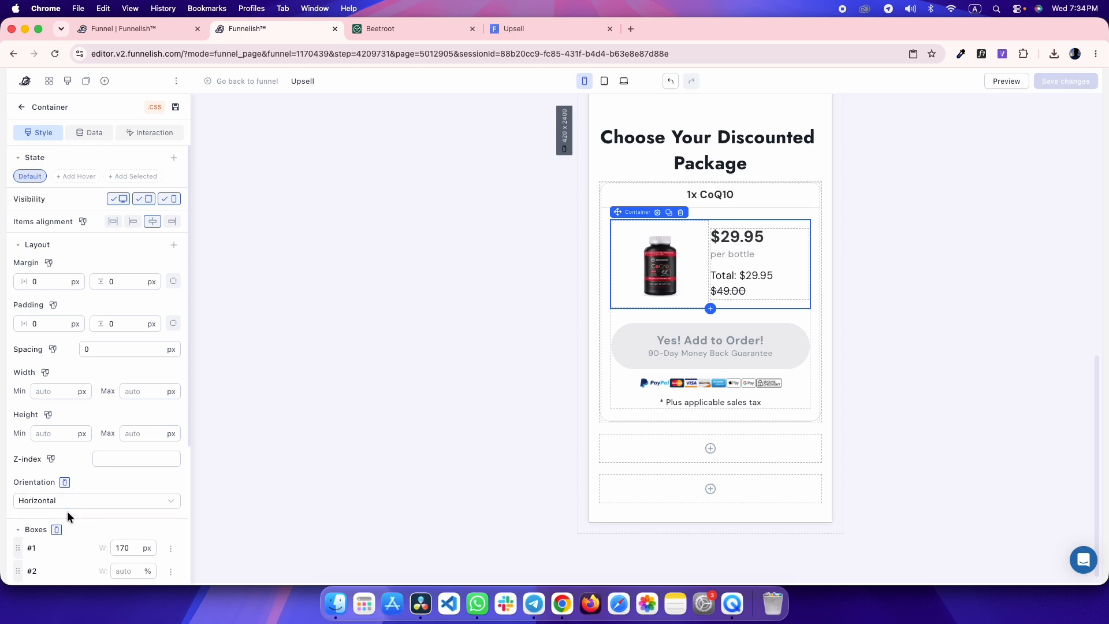
{"action": "key", "text": "super+s"}
- Check Beetroot's package cards with the device emulation toggled and return the Funnelish editor to desktop view
{"action": "left_click", "coordinate": [339, 335]}
{"action": "key", "text": "ctrl+Tab"}
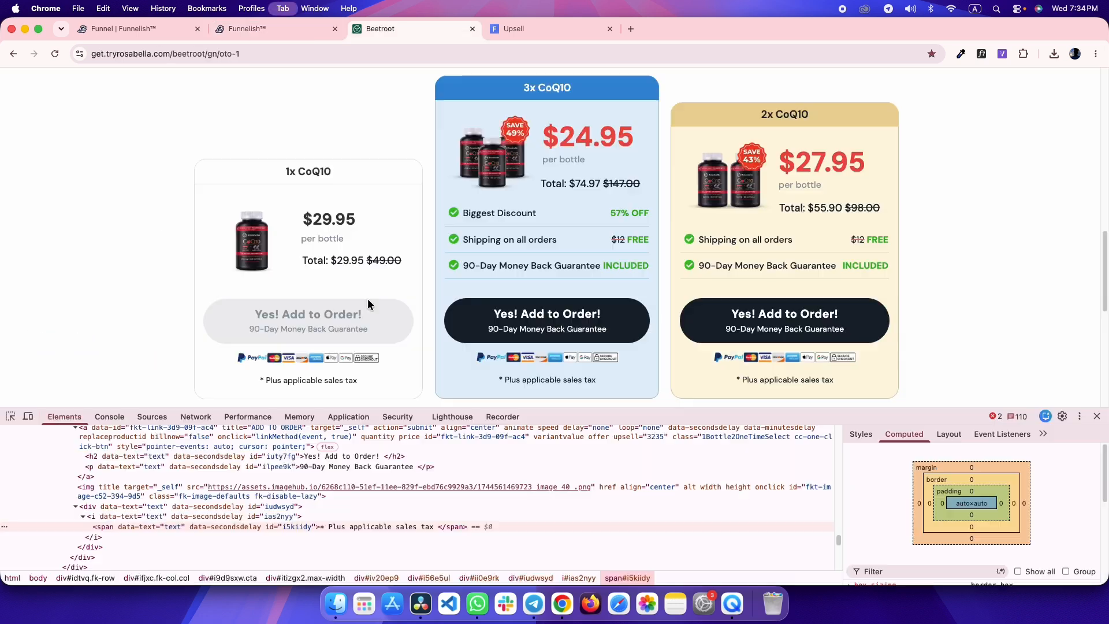
{"action": "left_click", "coordinate": [29, 416]}
{"action": "key", "text": "ctrl+shift+Tab"}
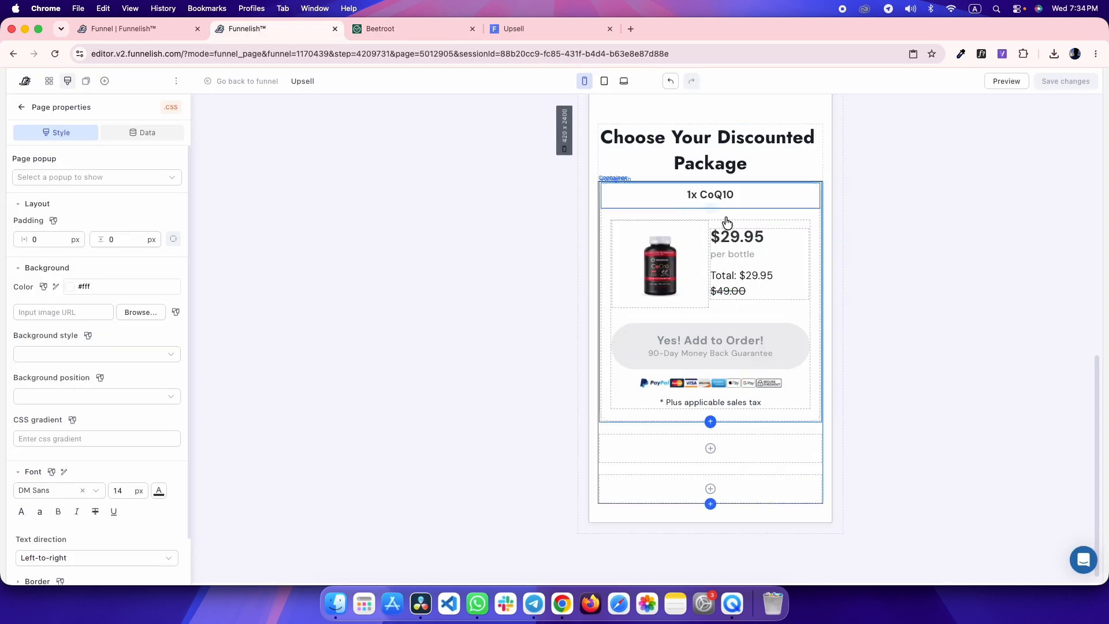
{"action": "left_click", "coordinate": [624, 80]}
{"action": "key", "text": "ctrl+Tab"}
{"action": "left_click", "coordinate": [28, 416]}
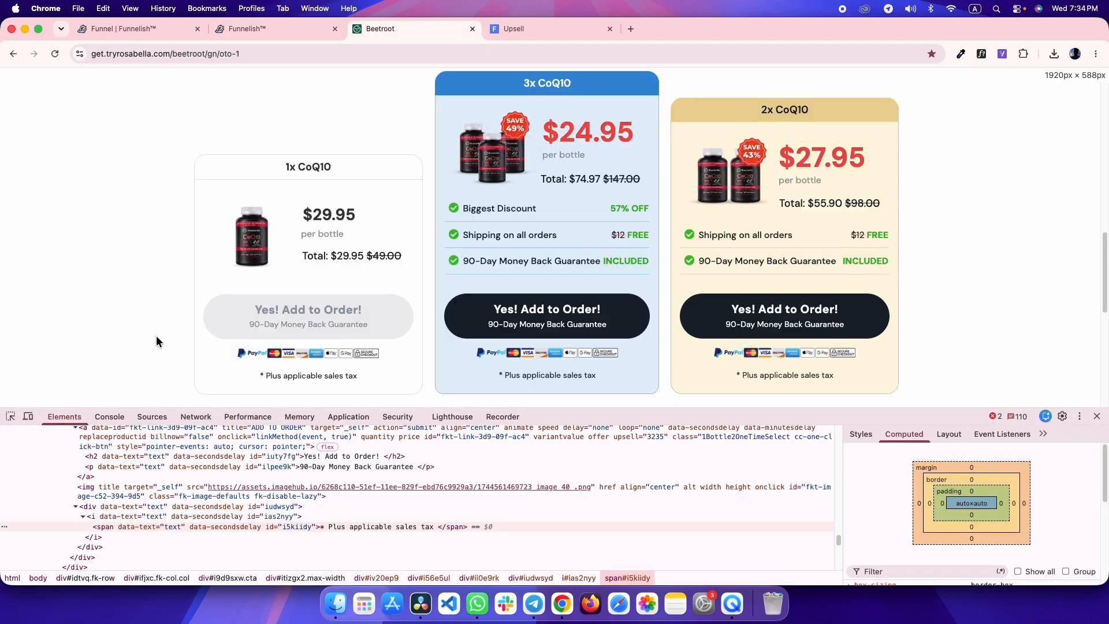
{"action": "key", "text": "ctrl+shift+Tab"}
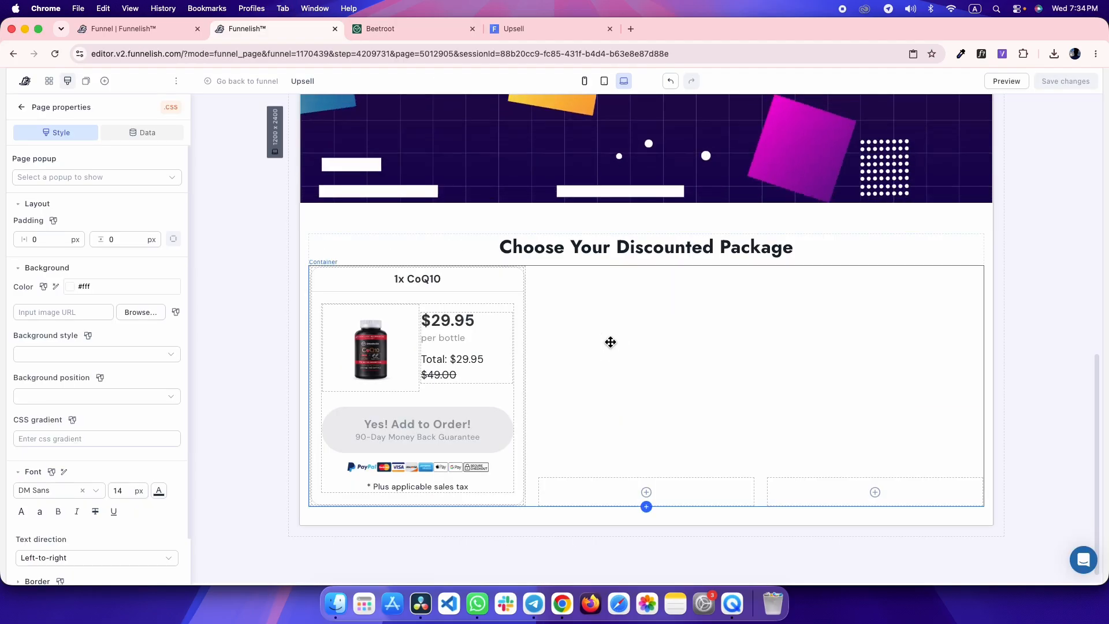
- Duplicate the 1x CoQ10 card container, move the copy into the middle column of the packages container and save
{"action": "left_click", "coordinate": [611, 341]}
{"action": "left_click", "coordinate": [350, 279]}
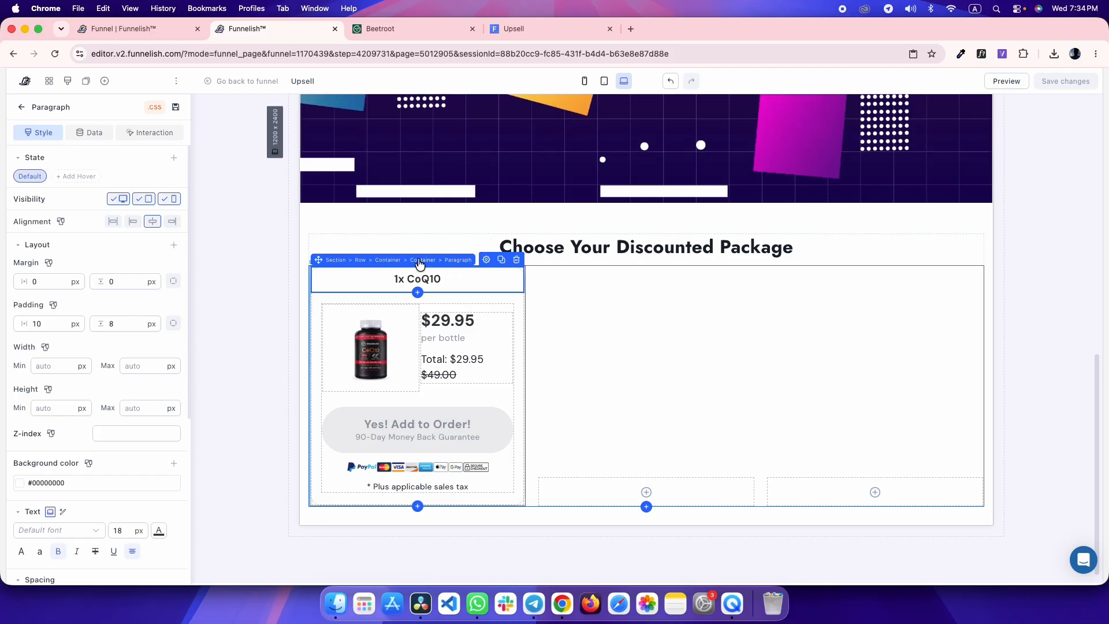
{"action": "left_click", "coordinate": [421, 266]}
{"action": "left_click", "coordinate": [503, 258]}
{"action": "scroll", "coordinate": [619, 294], "scroll_direction": "down", "scroll_amount": 1}
{"action": "left_click_drag", "start_coordinate": [313, 224], "coordinate": [653, 331]}
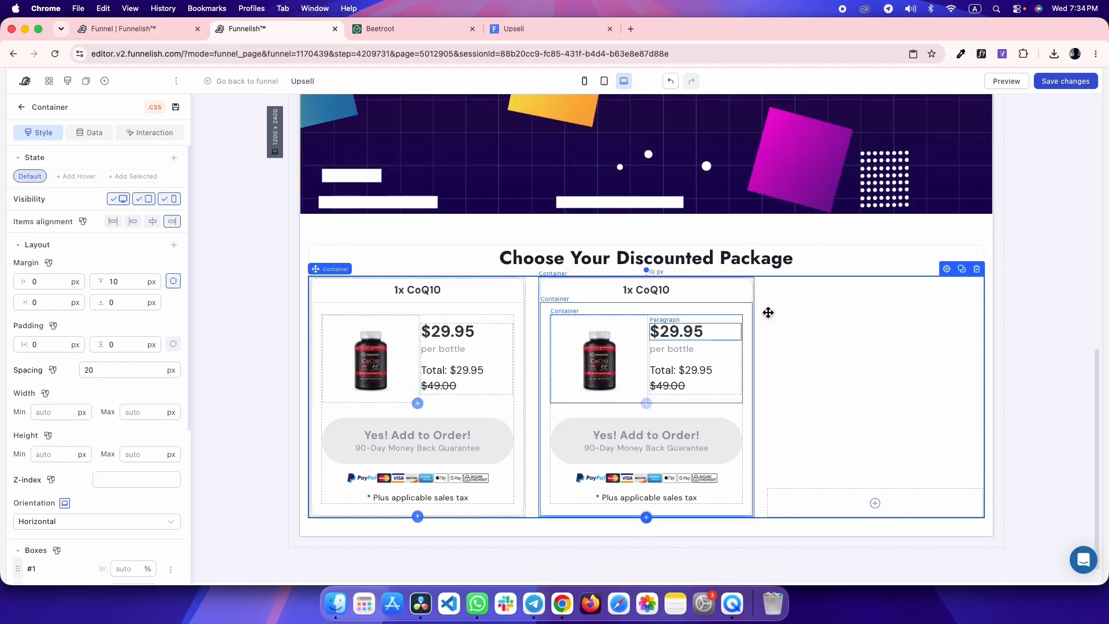
{"action": "key", "text": "super+s"}
- Inspect the header and outer container of Beetroot's 3x CoQ10 card, examining the container's padding and width styles
{"action": "left_click", "coordinate": [381, 29]}
{"action": "scroll", "coordinate": [260, 236], "scroll_direction": "up", "scroll_amount": 1}
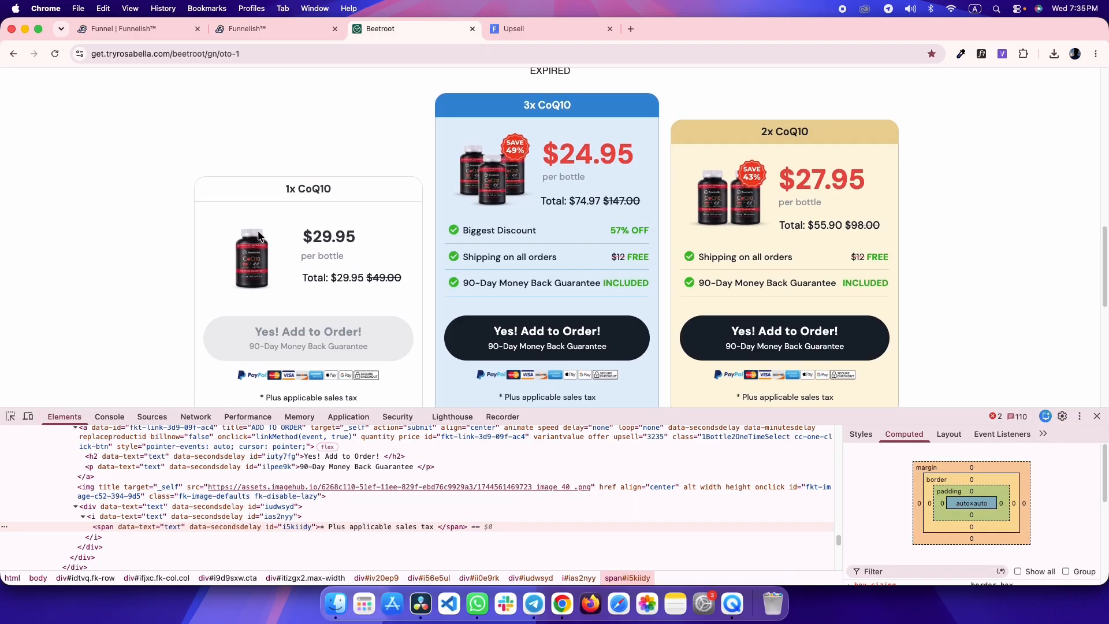
{"action": "left_click", "coordinate": [10, 416]}
{"action": "left_click", "coordinate": [462, 107]}
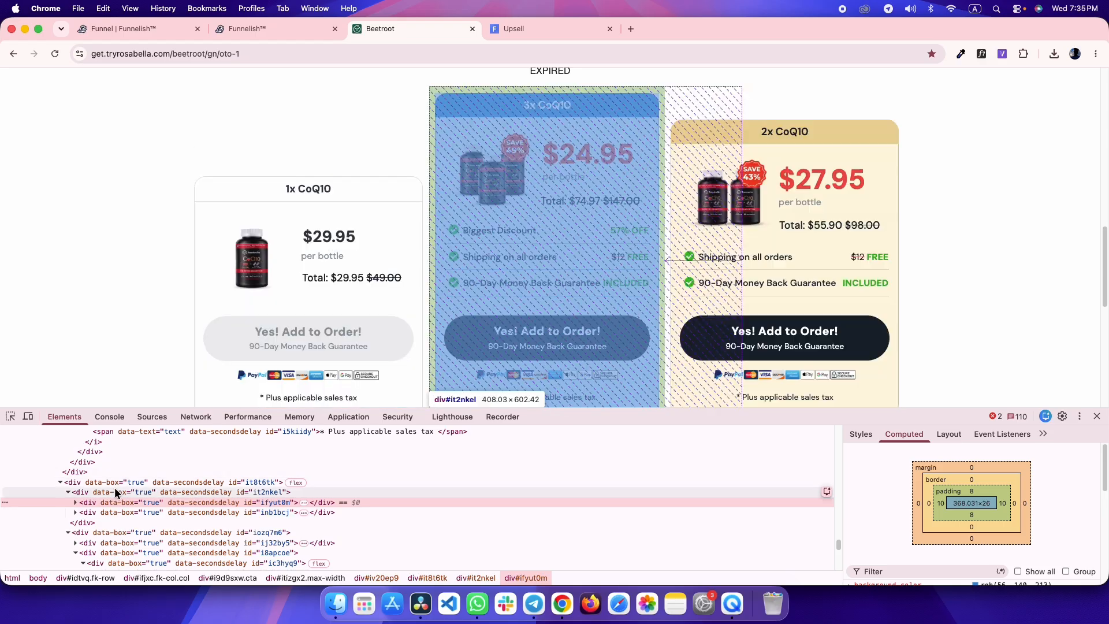
{"action": "left_click", "coordinate": [114, 492]}
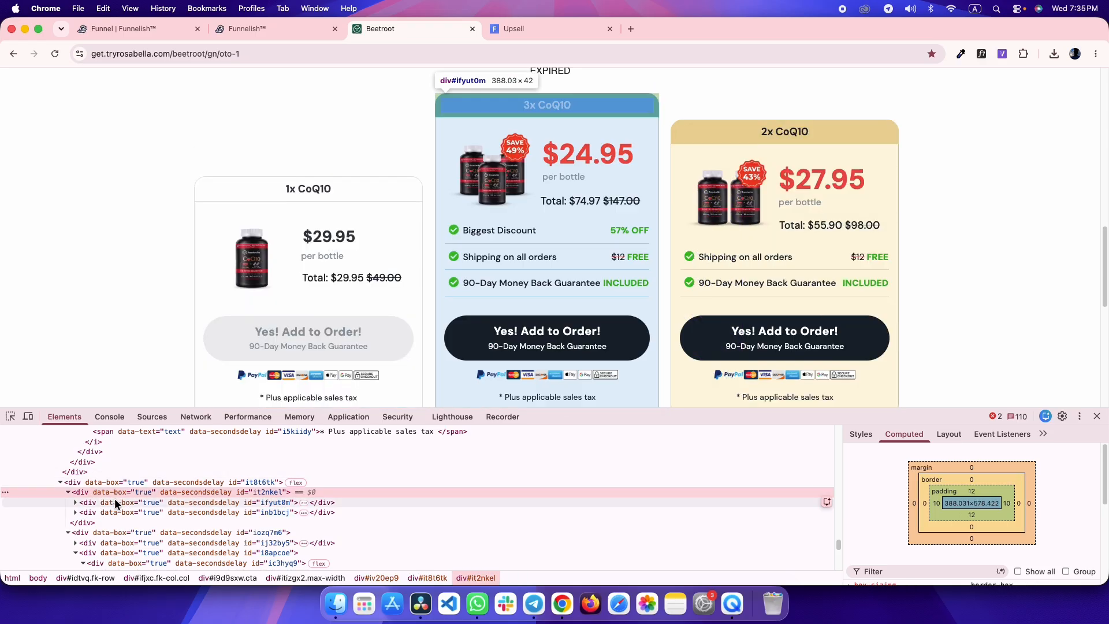
{"action": "left_click", "coordinate": [860, 435]}
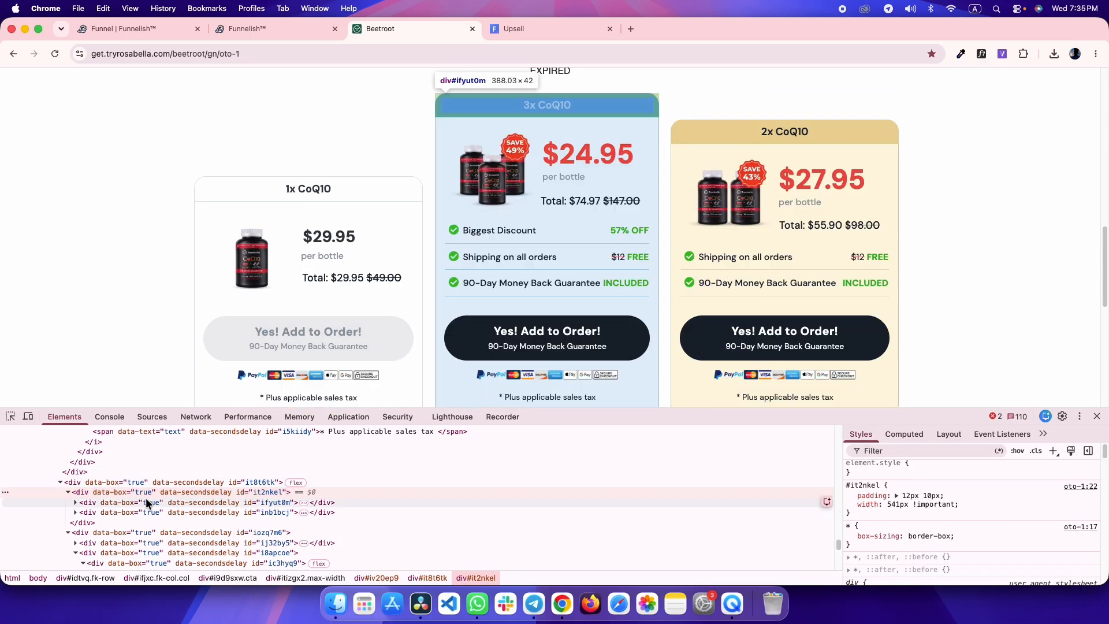
- Copy the body background color from Beetroot's 3x CoQ10 card and set it, #E2EFFA, on the middle card container in Funnelish
{"action": "left_click", "coordinate": [149, 502]}
{"action": "left_click", "coordinate": [148, 512]}
{"action": "left_click", "coordinate": [946, 513]}
{"action": "key", "text": "ctrl+shift+Tab"}
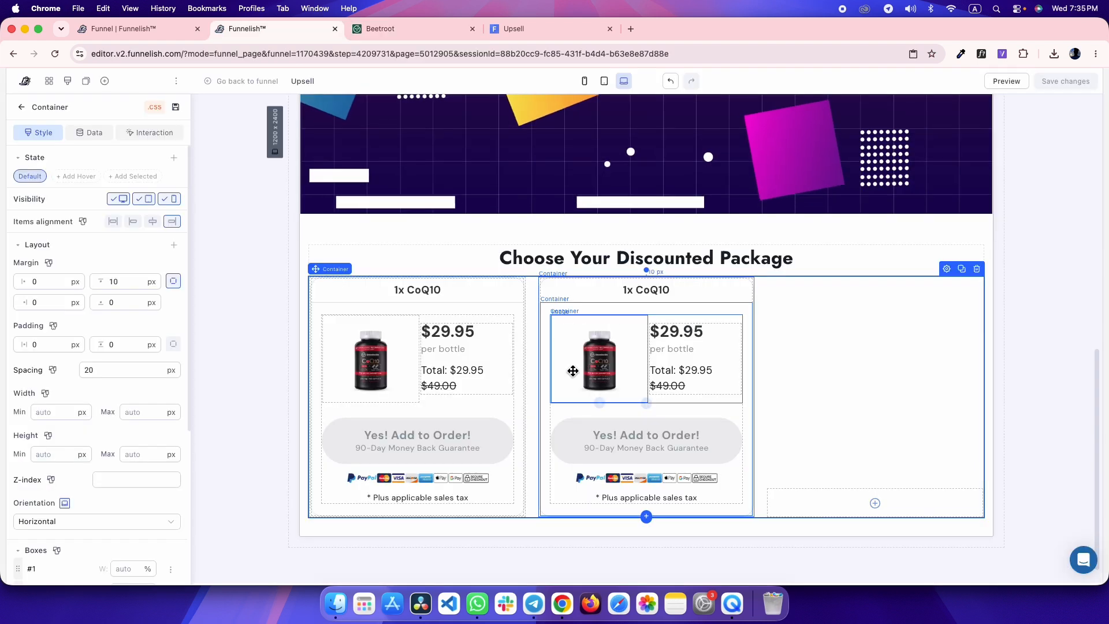
{"action": "left_click", "coordinate": [556, 285]}
{"action": "left_click", "coordinate": [650, 271]}
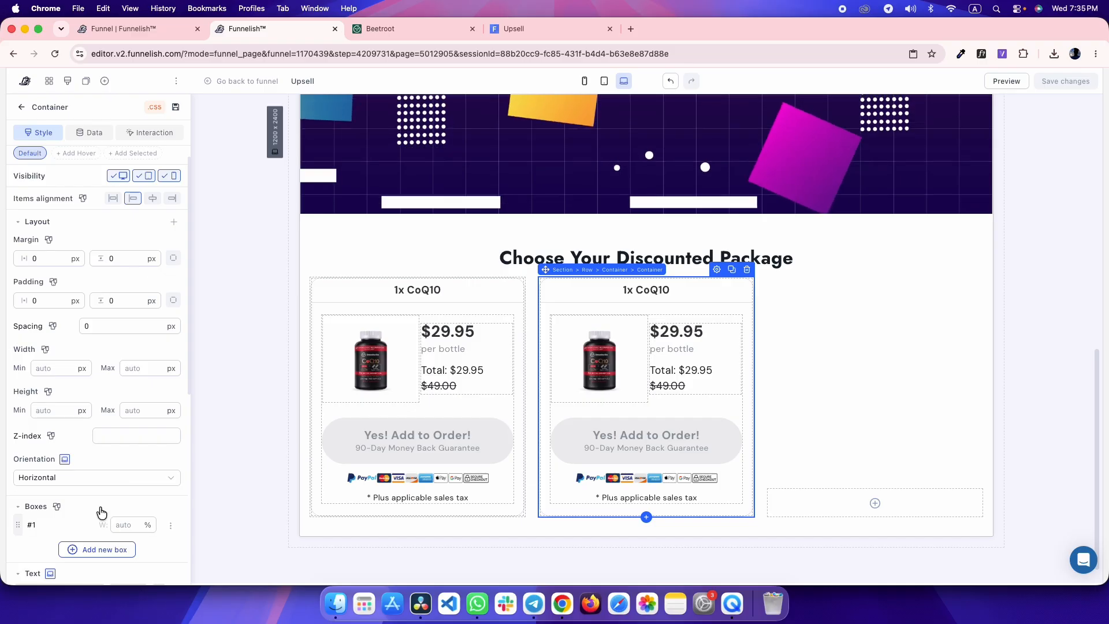
{"action": "scroll", "coordinate": [99, 520], "scroll_direction": "down", "scroll_amount": 3}
{"action": "scroll", "coordinate": [119, 464], "scroll_direction": "down", "scroll_amount": 3}
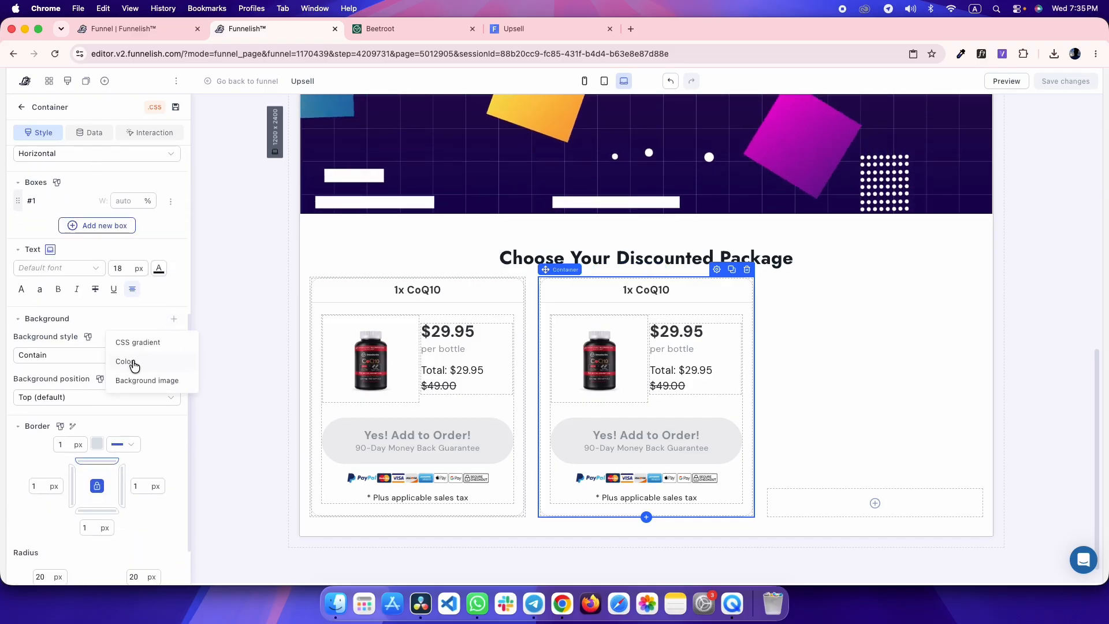
{"action": "left_click", "coordinate": [161, 363]}
{"action": "triple_click", "coordinate": [120, 422]}
{"action": "key", "text": "super+v"}
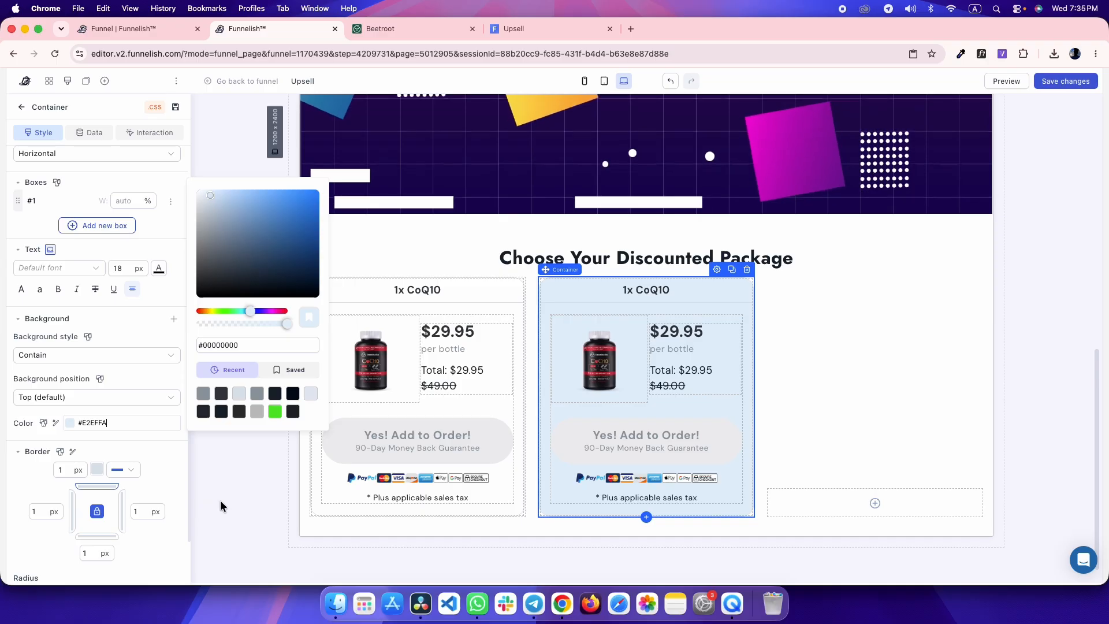
{"action": "left_click", "coordinate": [233, 484]}
- Copy the header color from Beetroot's 3x CoQ10 card, set the middle card's header background to #388CD5 and save the page
{"action": "key", "text": "ctrl+Tab"}
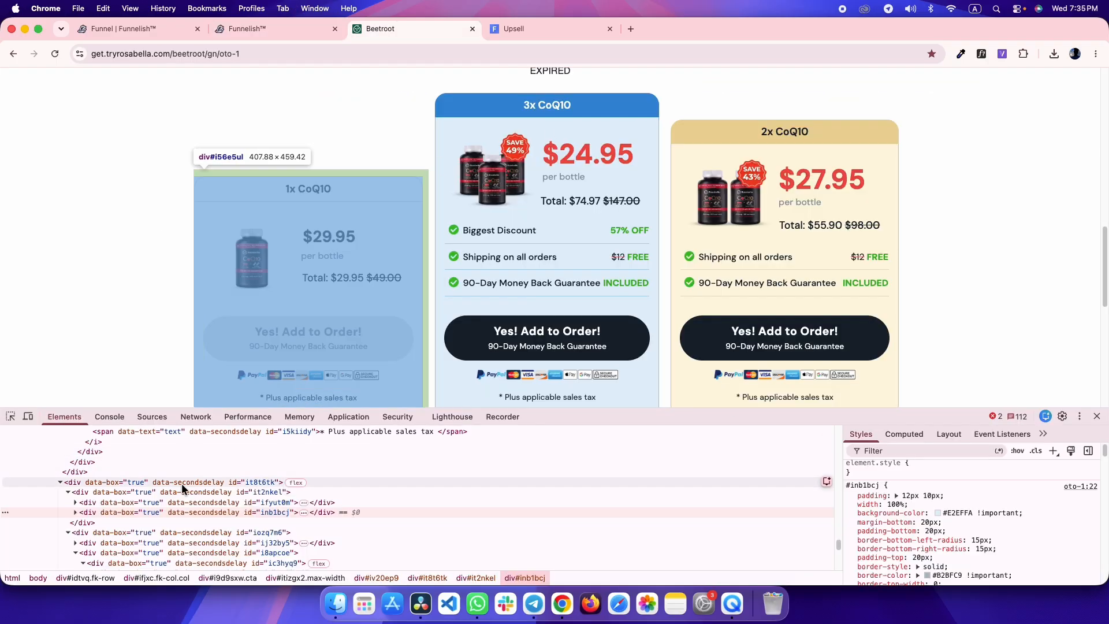
{"action": "left_click", "coordinate": [952, 513]}
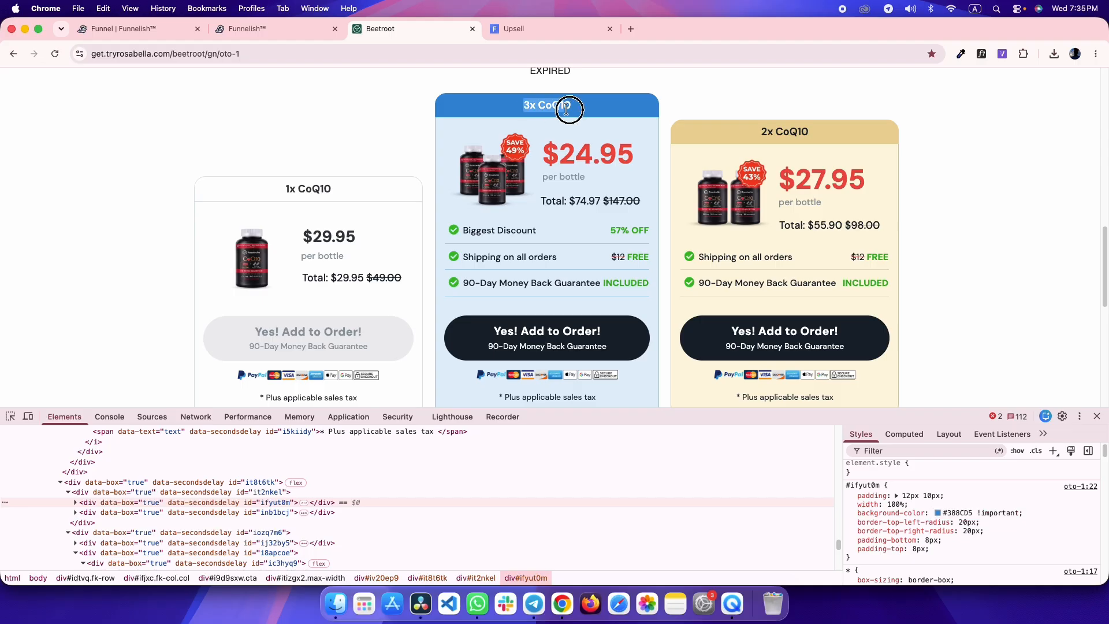
{"action": "key", "text": "ctrl+shift+Tab"}
{"action": "left_click", "coordinate": [567, 292]}
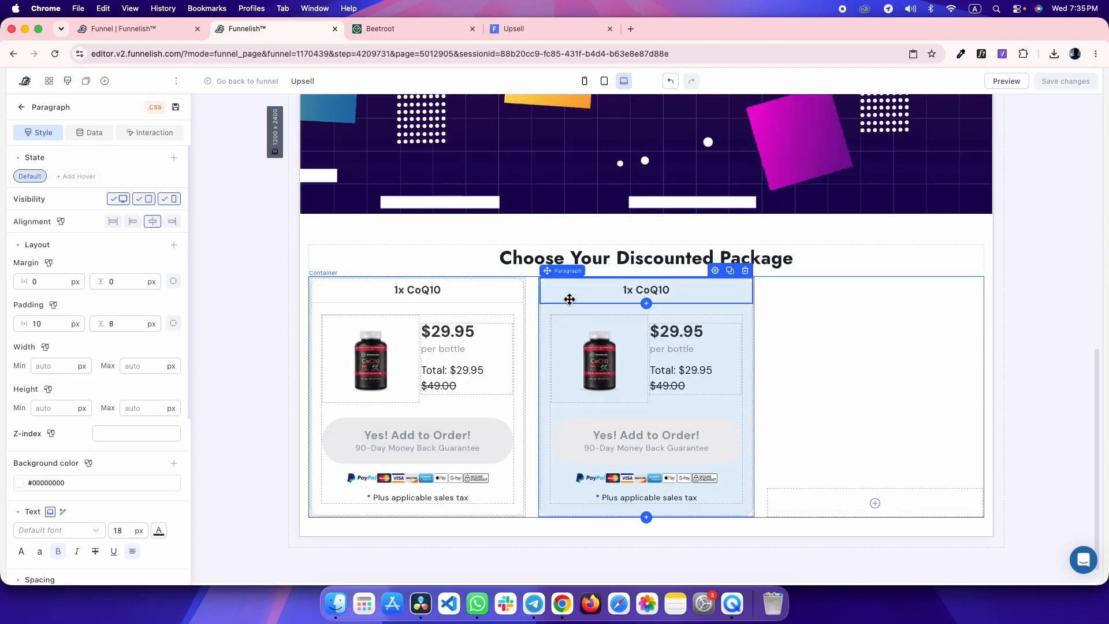
{"action": "key", "text": "super+a"}
{"action": "type", "text": "#388CD5"}
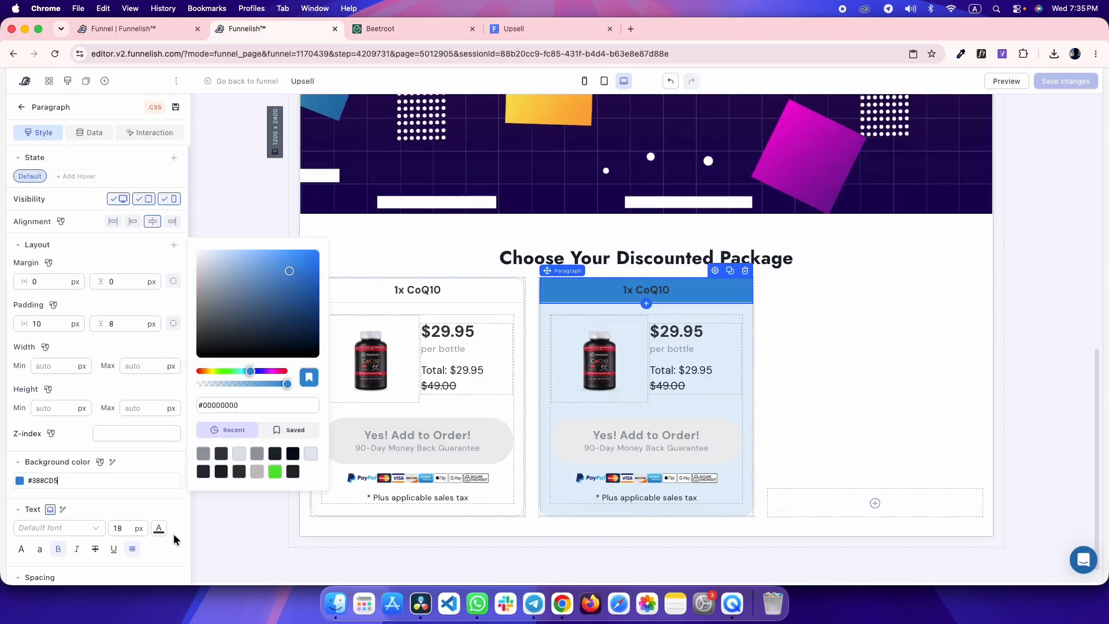
{"action": "left_click", "coordinate": [240, 518]}
{"action": "key", "text": "super+s"}
- Match Beetroot's header corners by setting the middle card header's upper corner radii to 20 px and lower ones to 0, and save
{"action": "key", "text": "ctrl+Tab"}
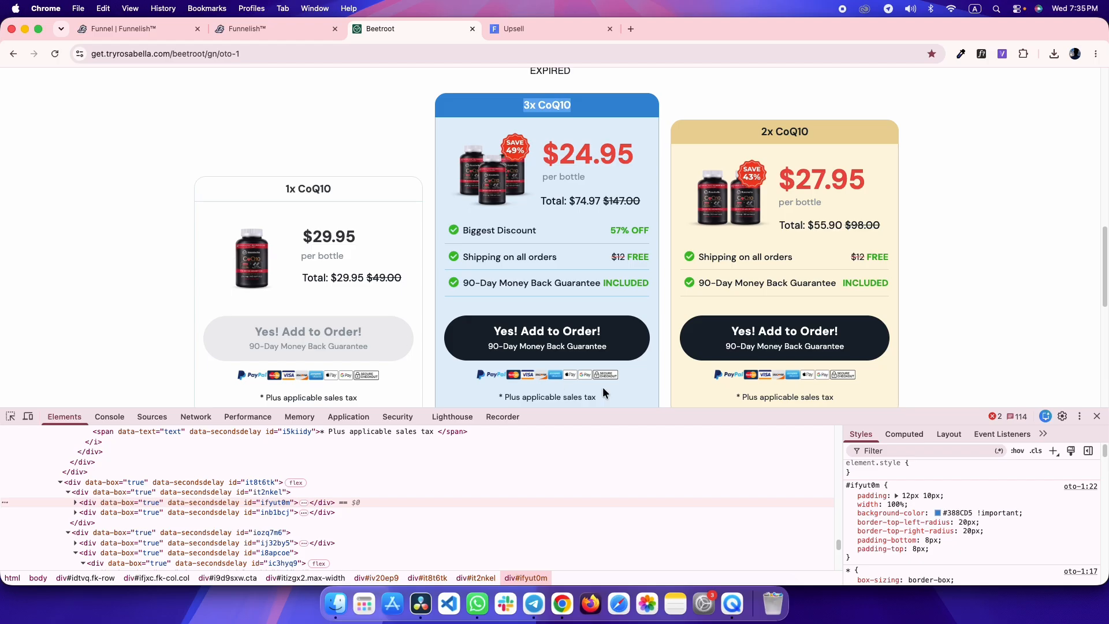
{"action": "key", "text": "ctrl+shift+Tab"}
{"action": "left_click", "coordinate": [614, 289]}
{"action": "key", "text": "ctrl+Tab"}
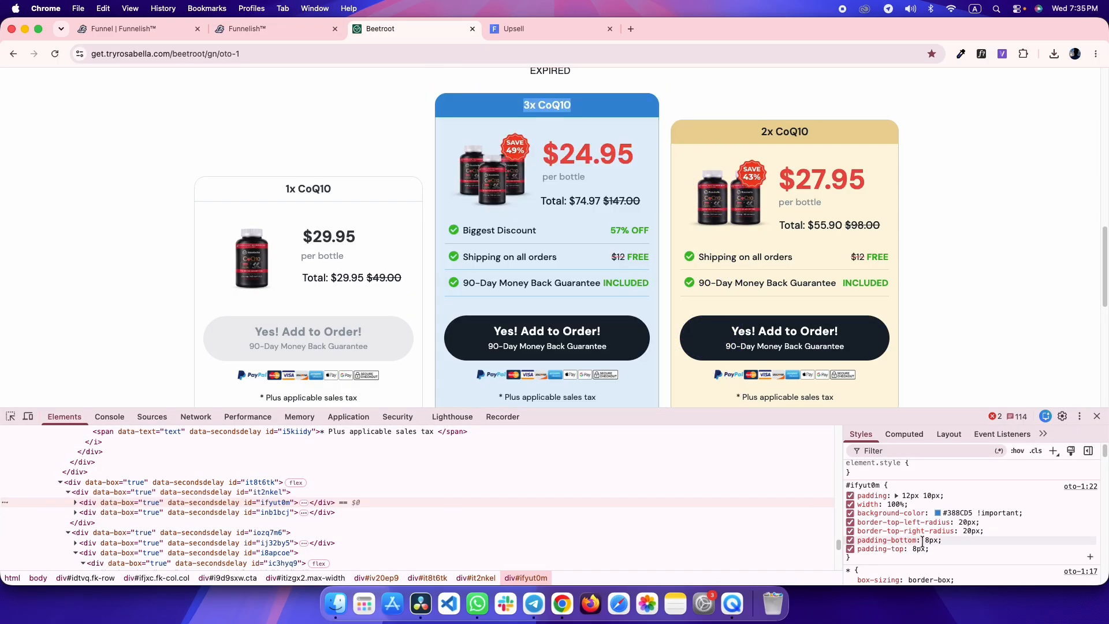
{"action": "key", "text": "ctrl+shift+Tab"}
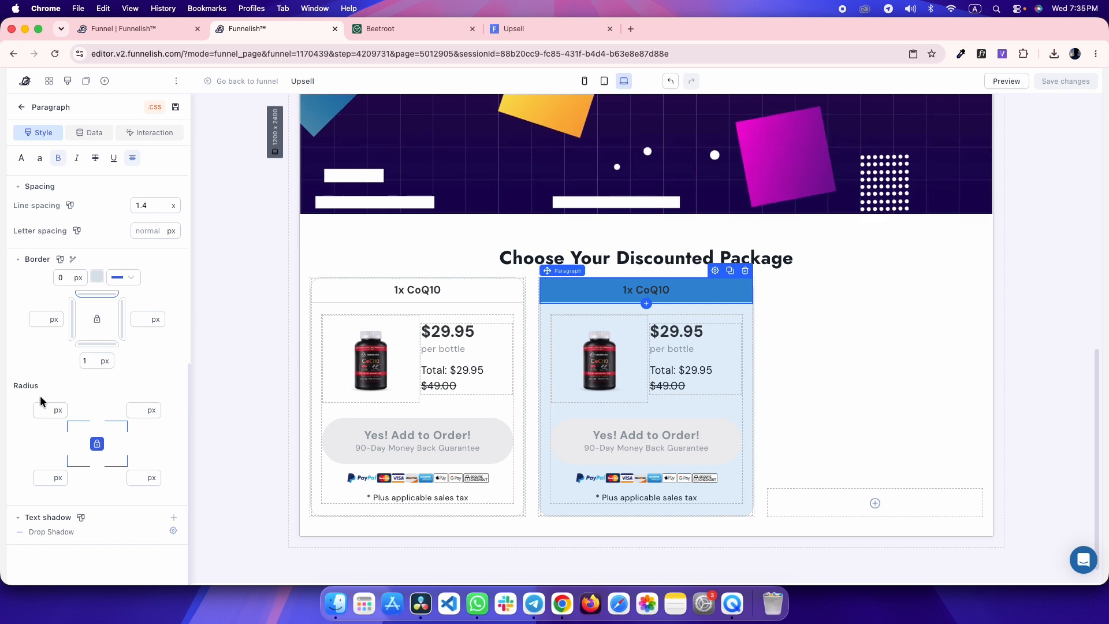
{"action": "type", "text": "2-"}
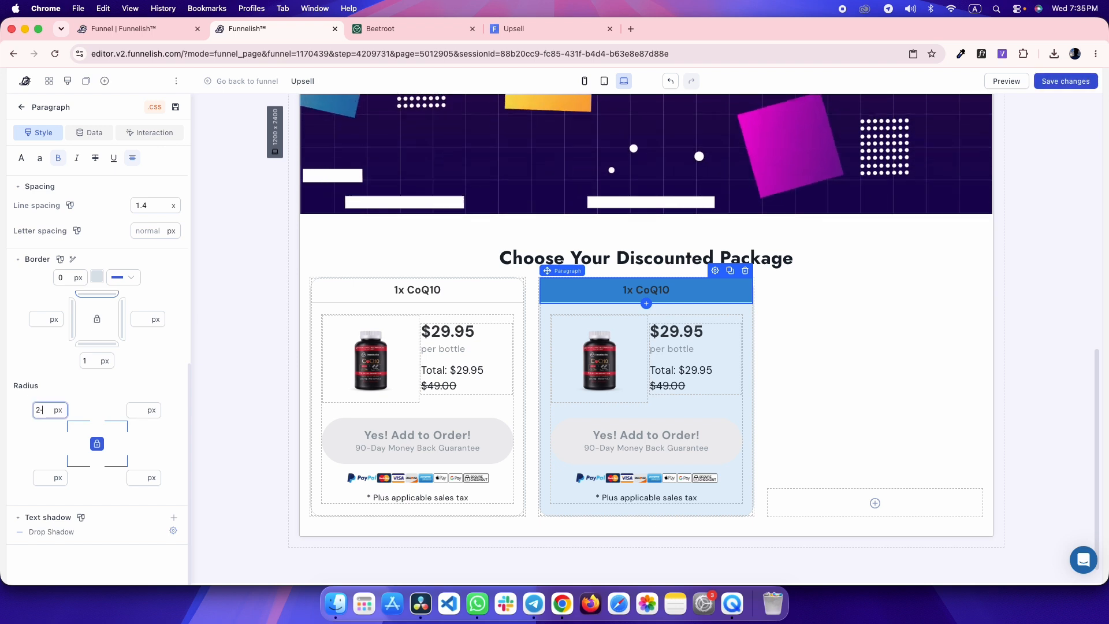
{"action": "left_click", "coordinate": [53, 457]}
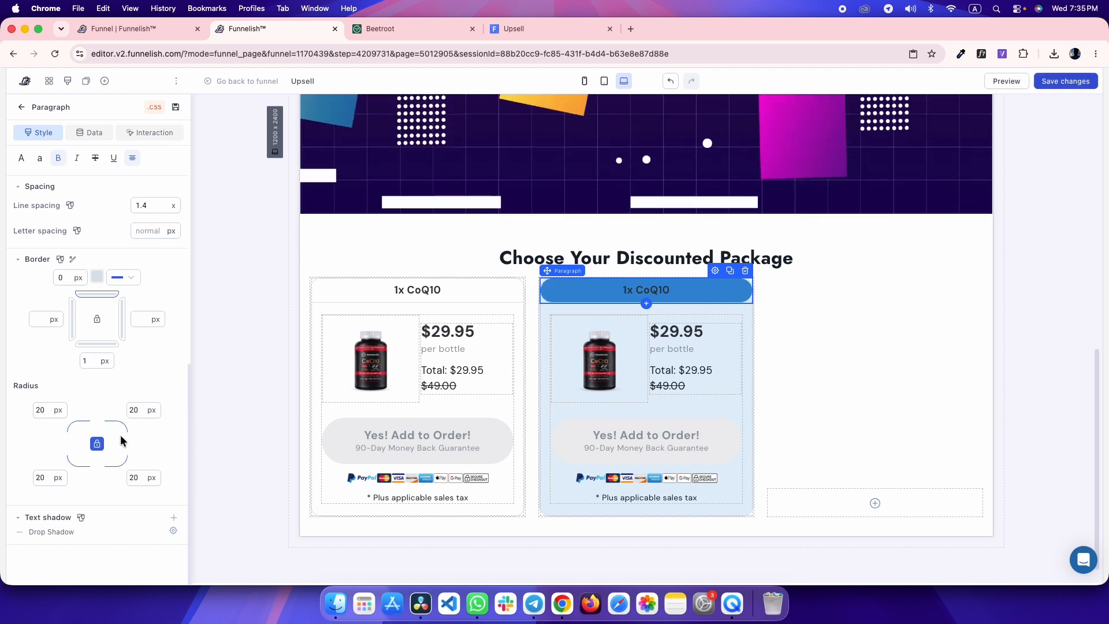
{"action": "double_click", "coordinate": [137, 477]}
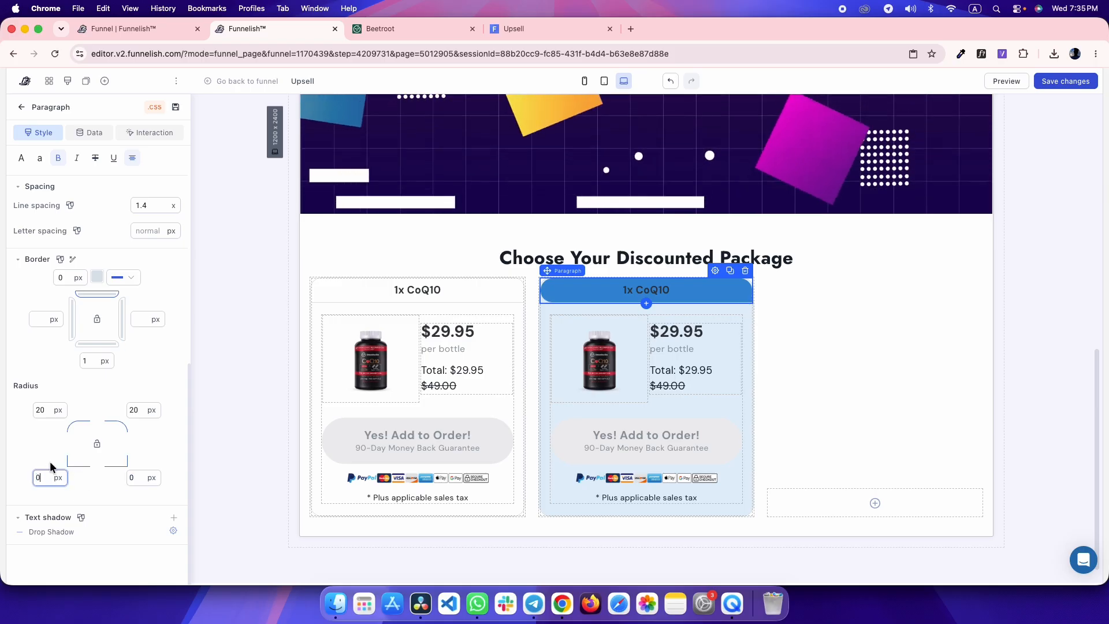
{"action": "left_click", "coordinate": [275, 347]}
{"action": "left_click", "coordinate": [553, 291]}
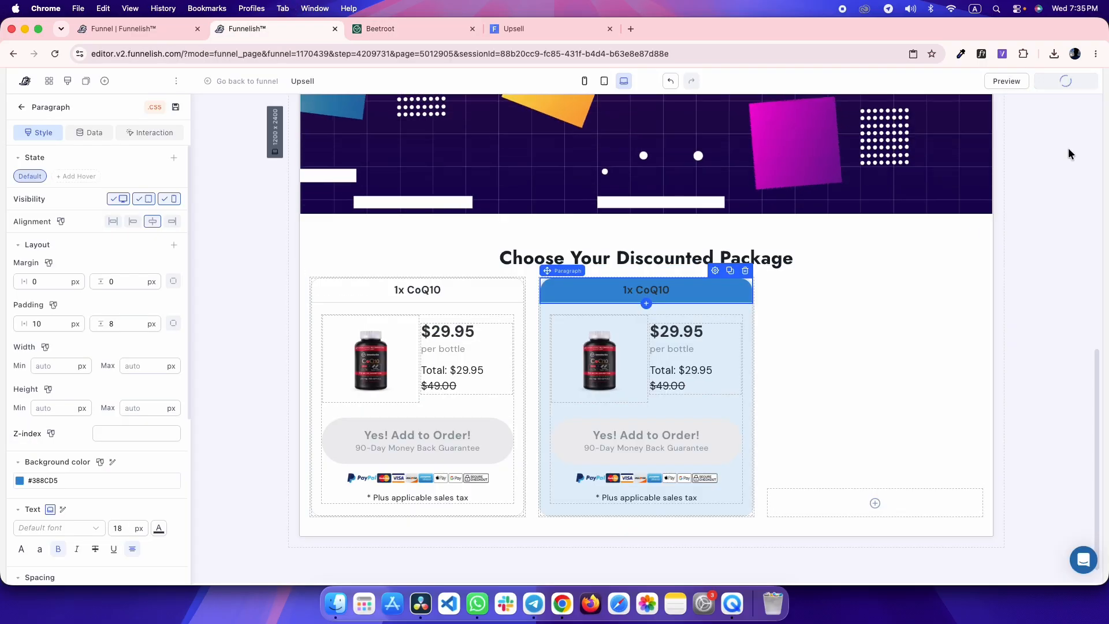
{"action": "left_click", "coordinate": [1020, 168]}
- Check Beetroot's 3x CoQ10 header text style and set the middle card's header text color to white
{"action": "key", "text": "ctrl+Tab"}
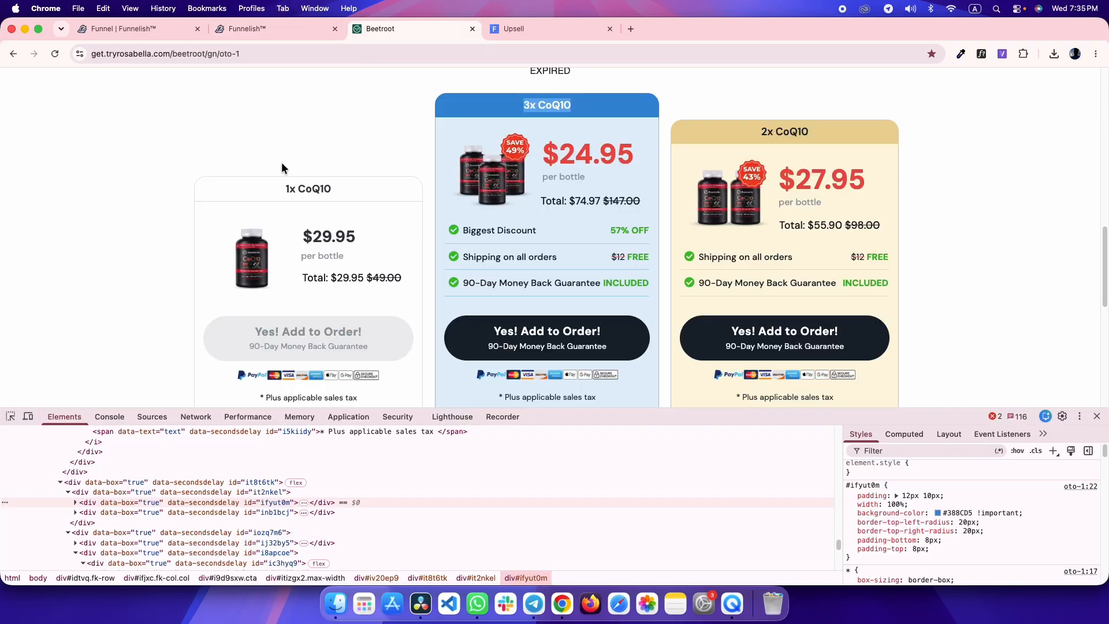
{"action": "left_click", "coordinate": [10, 416]}
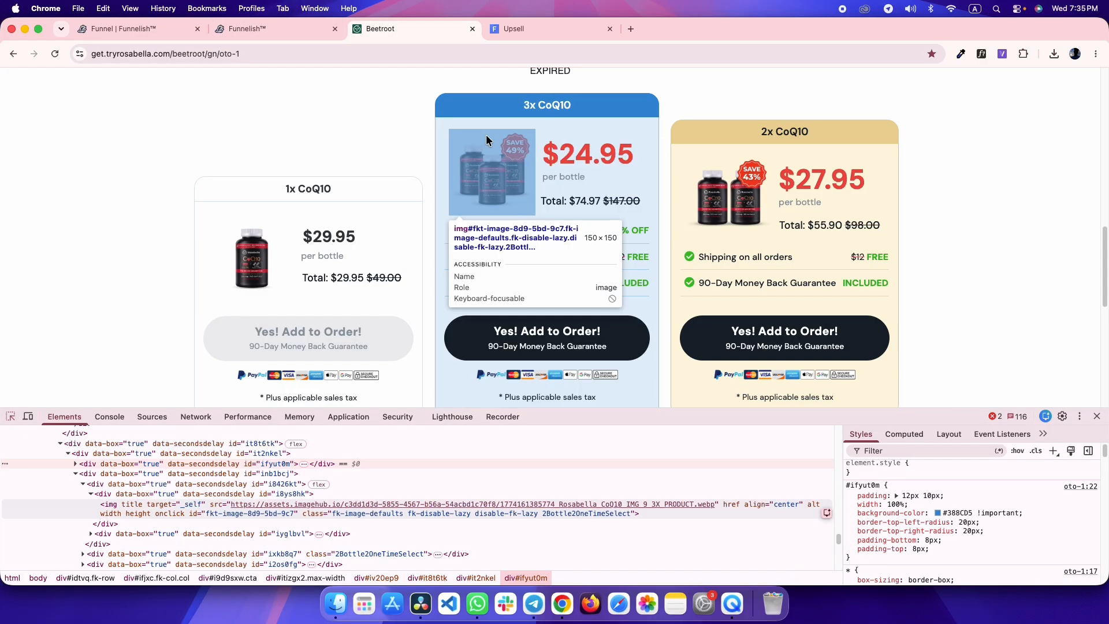
{"action": "key", "text": "ctrl+shift+Tab"}
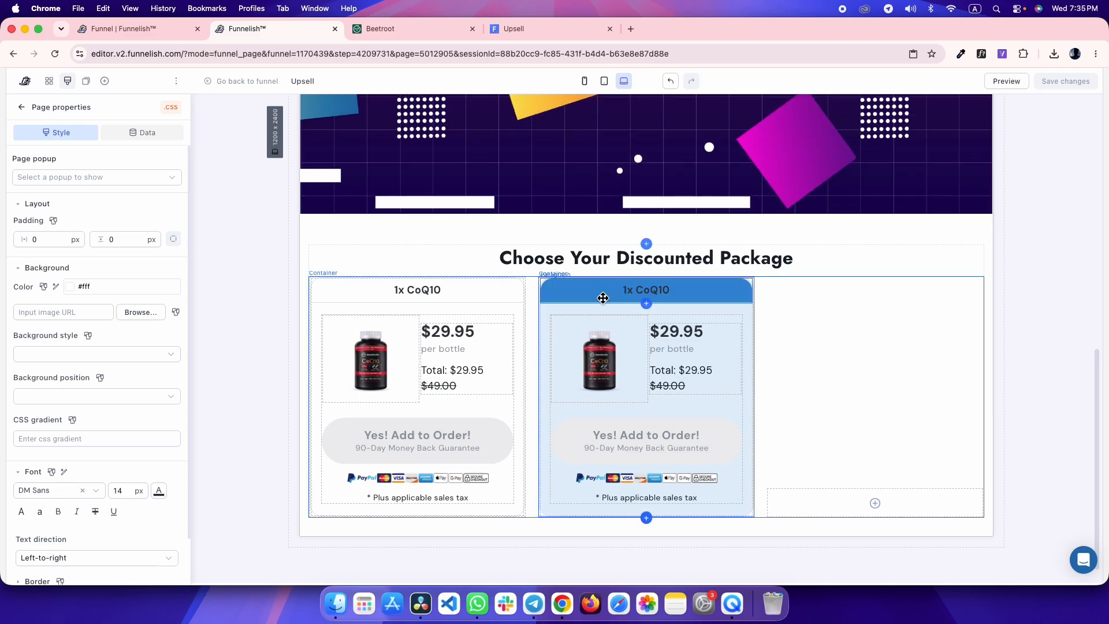
{"action": "left_click", "coordinate": [582, 292]}
{"action": "left_click", "coordinate": [160, 528]}
{"action": "left_click_drag", "start_coordinate": [123, 361], "coordinate": [50, 232]}
- Copy the title of Beetroot's blue card and replace the middle card's header text with "3x CoQ10"
{"action": "key", "text": "ctrl+Tab"}
{"action": "left_click", "coordinate": [561, 150]}
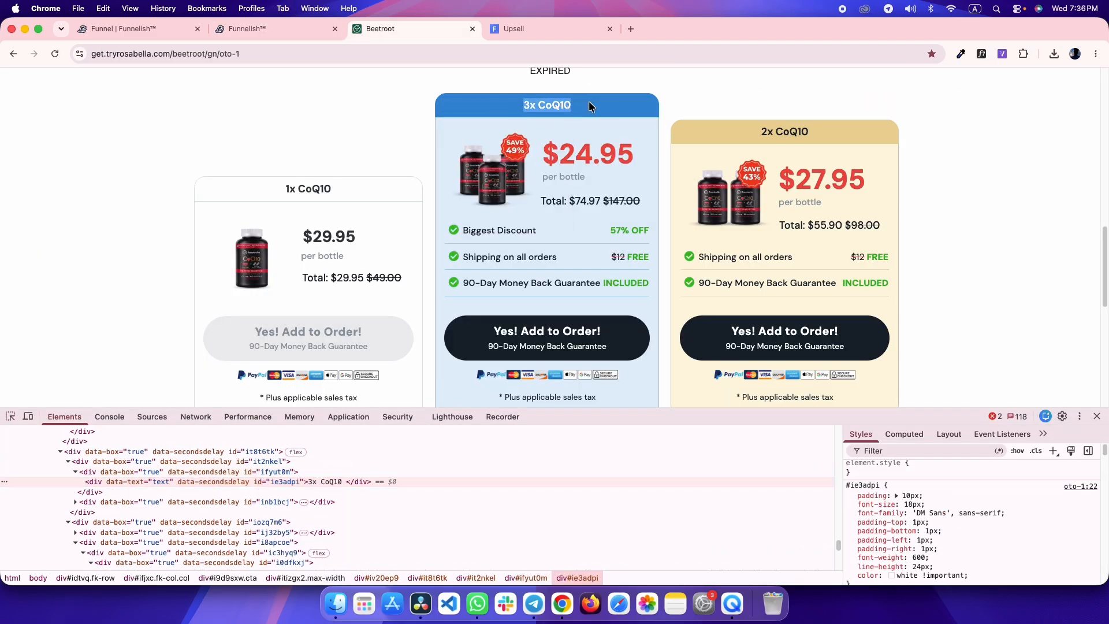
{"action": "key", "text": "ctrl+shift+Tab"}
{"action": "double_click", "coordinate": [623, 287]}
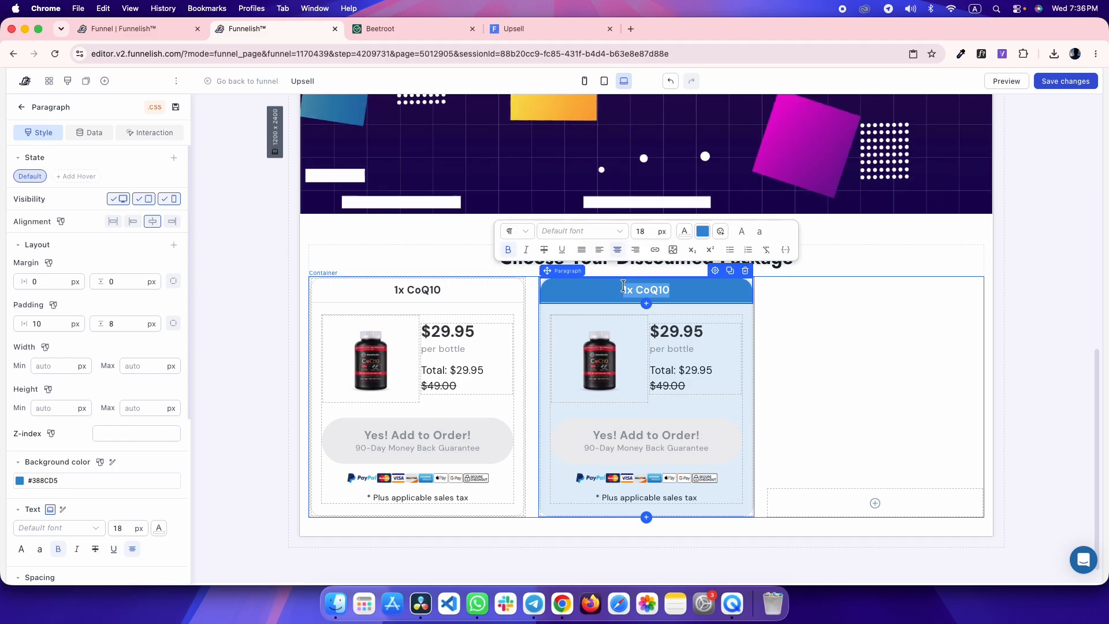
- Inspect the computed padding of Beetroot's 3x CoQ10 card body and compare it with the middle card's inner container in Funnelish
{"action": "key", "text": "ctrl+Tab"}
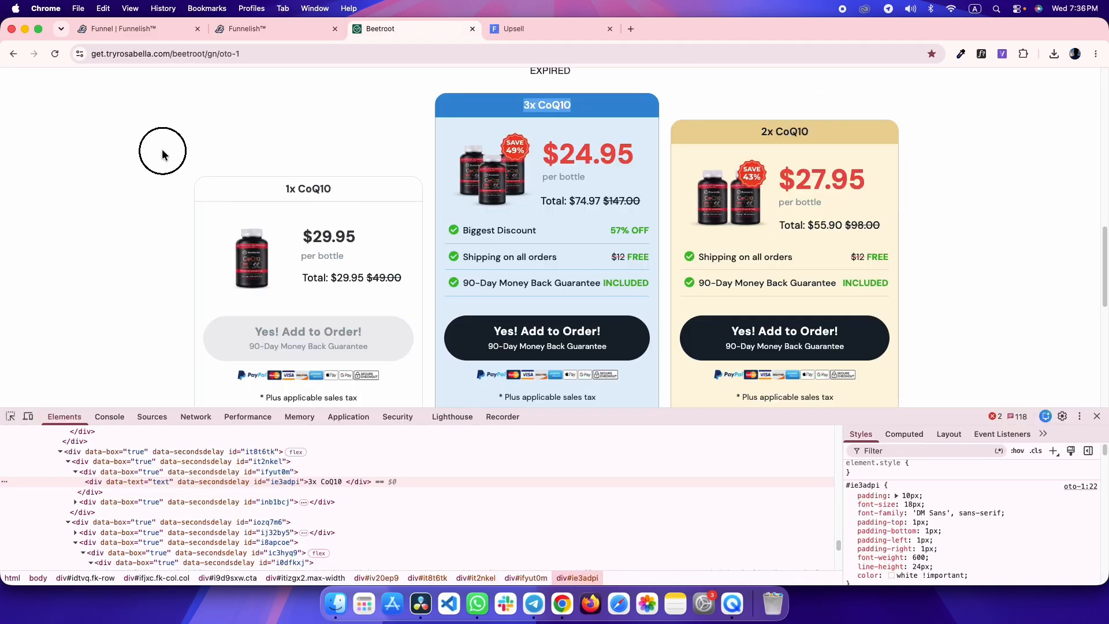
{"action": "left_click", "coordinate": [11, 416]}
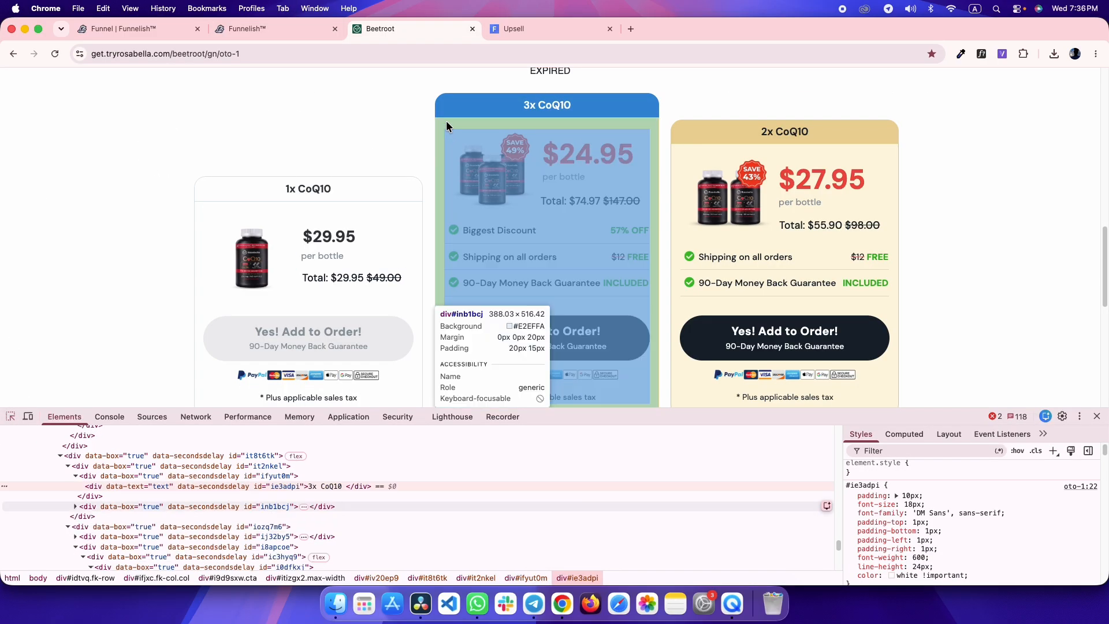
{"action": "left_click", "coordinate": [484, 140]}
{"action": "left_click", "coordinate": [905, 435]}
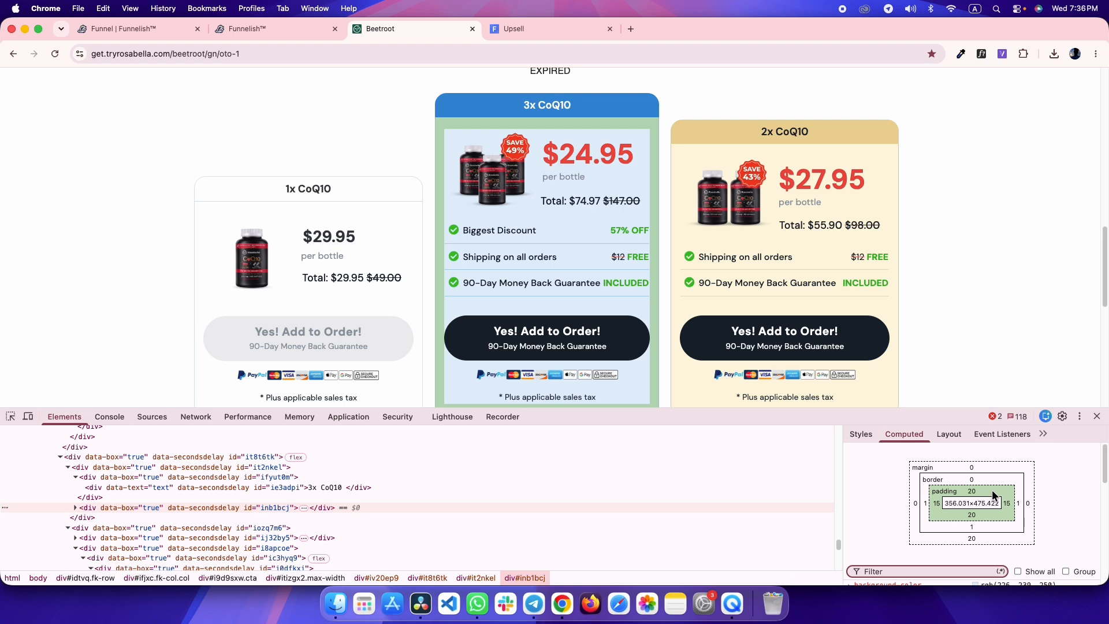
{"action": "scroll", "coordinate": [747, 287], "scroll_direction": "down", "scroll_amount": 3}
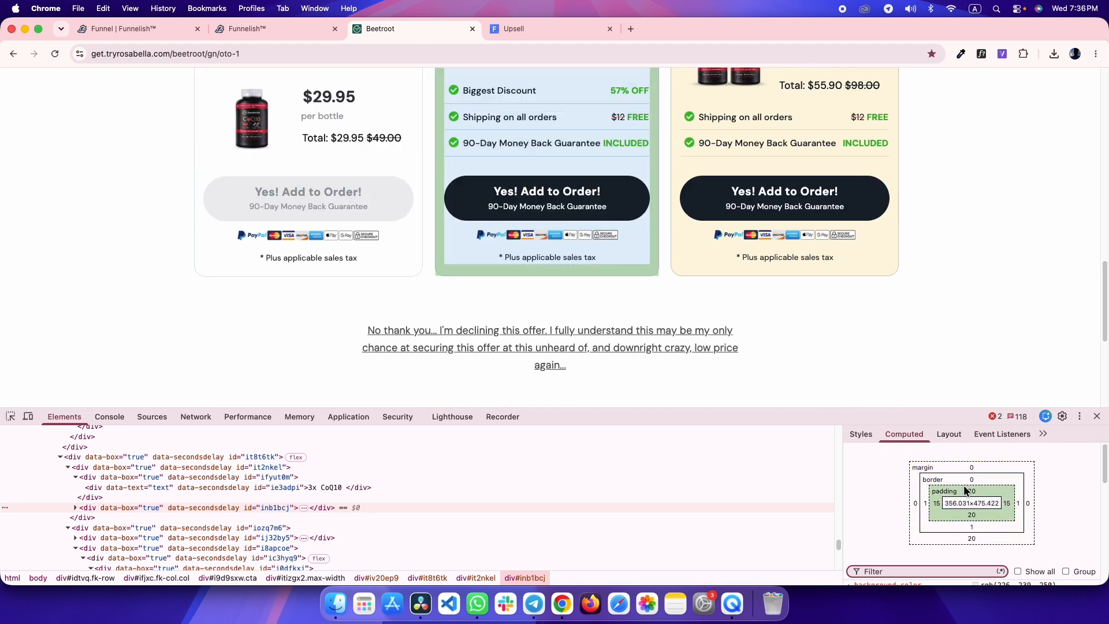
{"action": "key", "text": "ctrl+shift+Tab"}
{"action": "left_click", "coordinate": [571, 309]}
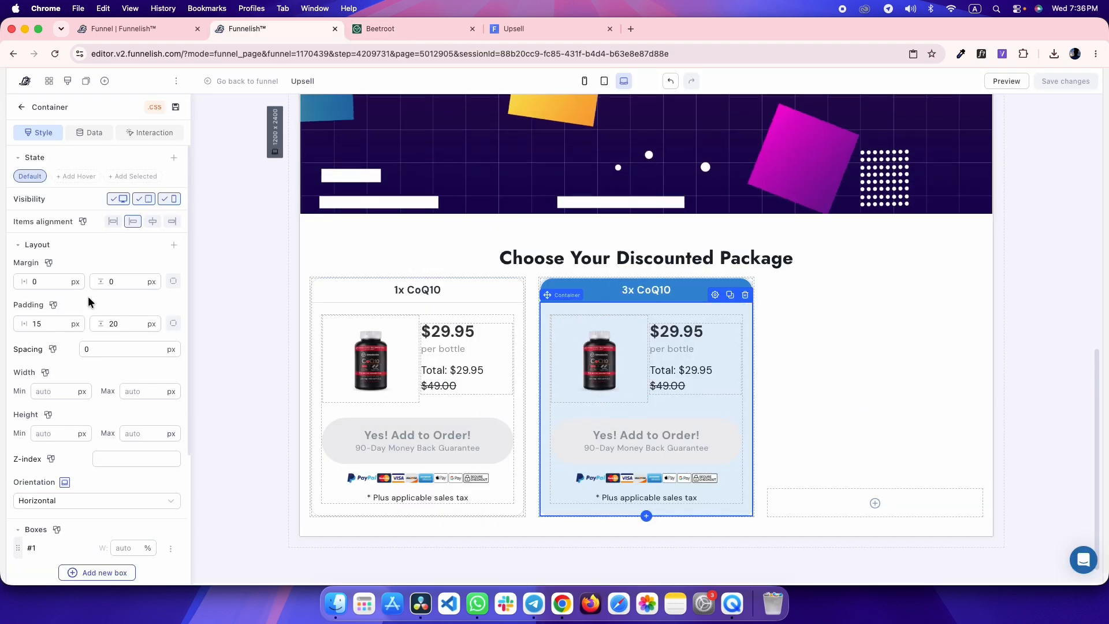
- Copy the address of Beetroot's three-bottle product image and use it as the source of the 3x CoQ10 card's image in Funnelish
{"action": "key", "text": "ctrl+Tab"}
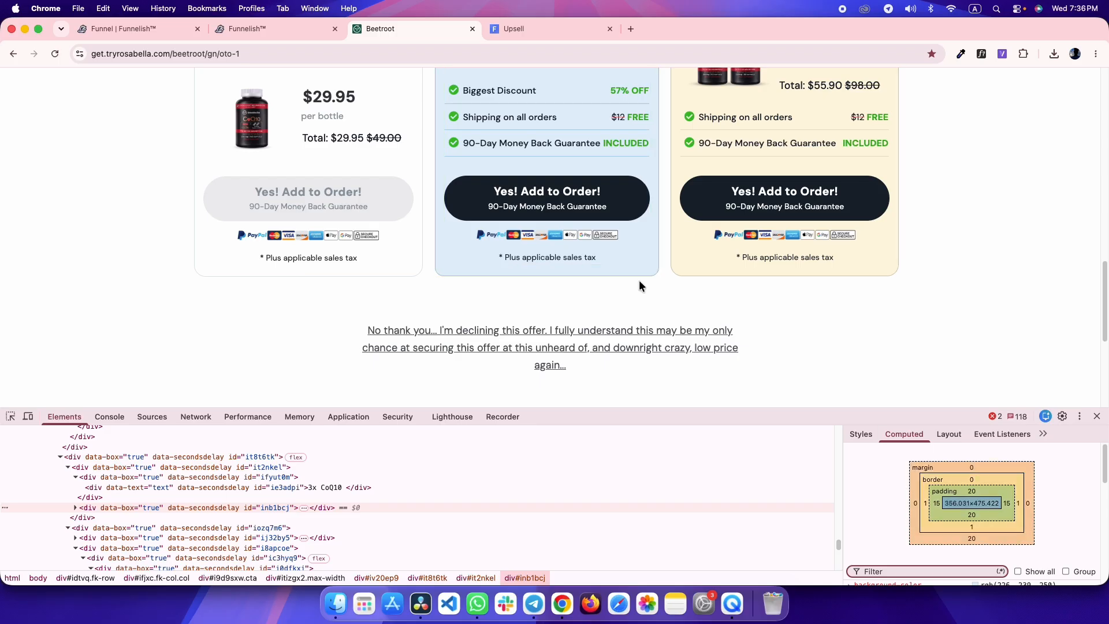
{"action": "scroll", "coordinate": [616, 277], "scroll_direction": "up", "scroll_amount": 4}
{"action": "right_click", "coordinate": [515, 230]}
{"action": "left_click", "coordinate": [548, 271]}
{"action": "key", "text": "ctrl+shift+Tab"}
{"action": "left_click", "coordinate": [600, 359]}
{"action": "triple_click", "coordinate": [93, 380]}
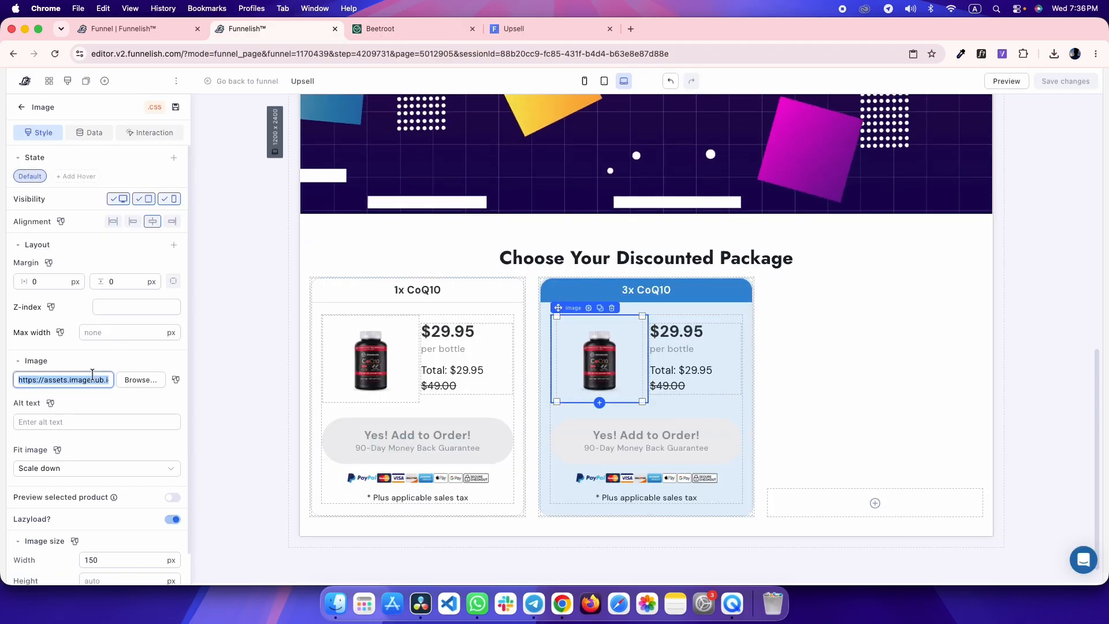
{"action": "key", "text": "super+v"}
{"action": "left_click", "coordinate": [215, 254]}
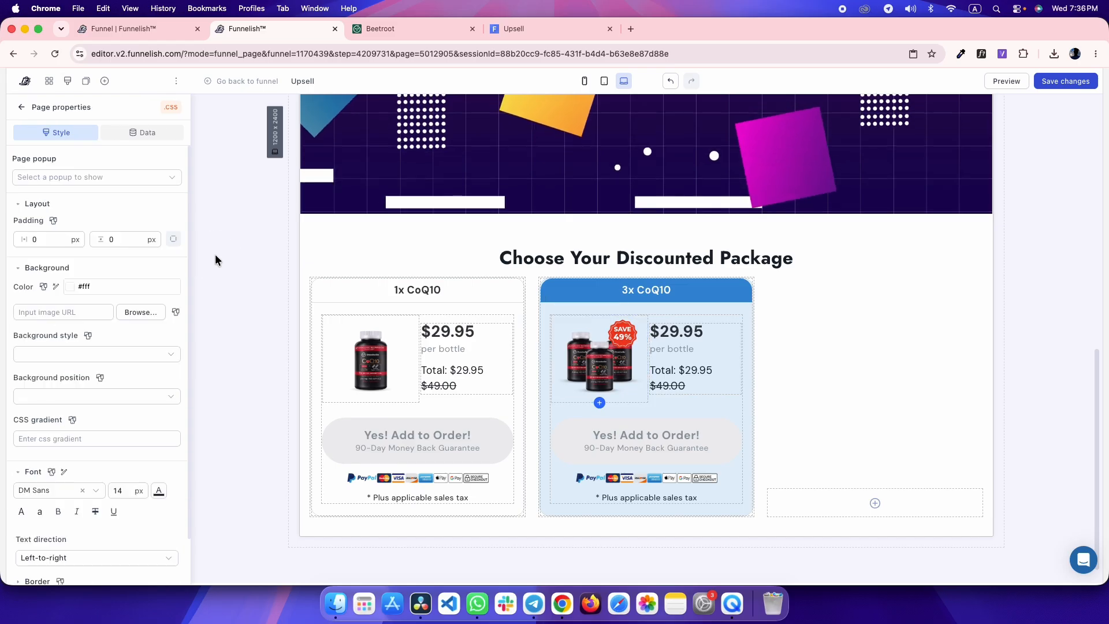
- Replace the 3x CoQ10 card's main price with $24.95, copied from the Beetroot reference page
{"action": "key", "text": "ctrl+Tab"}
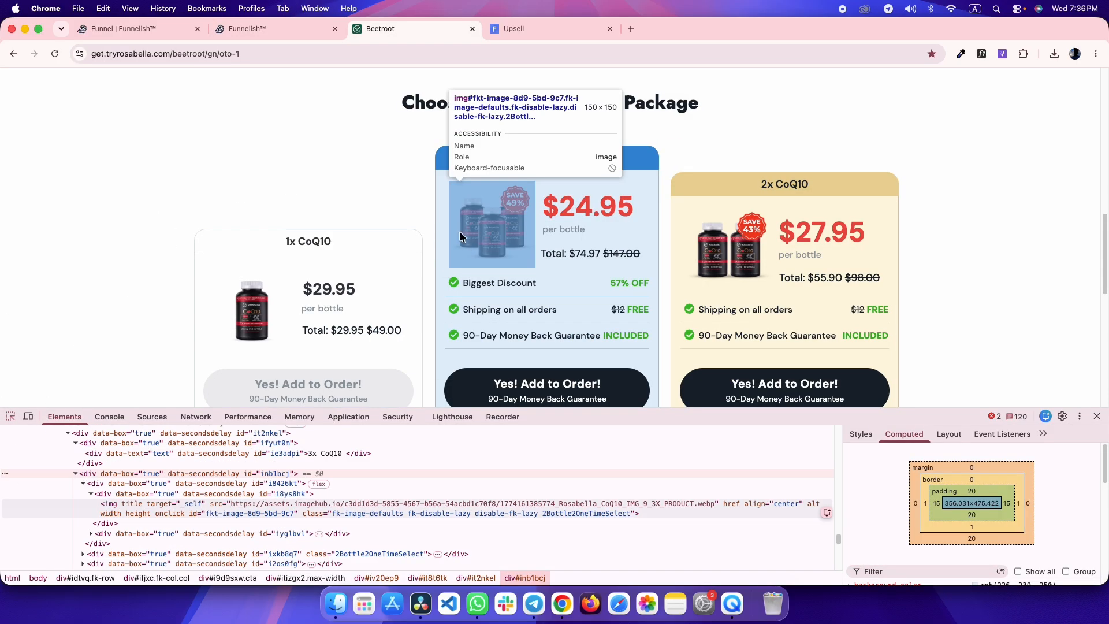
{"action": "left_click", "coordinate": [561, 207]}
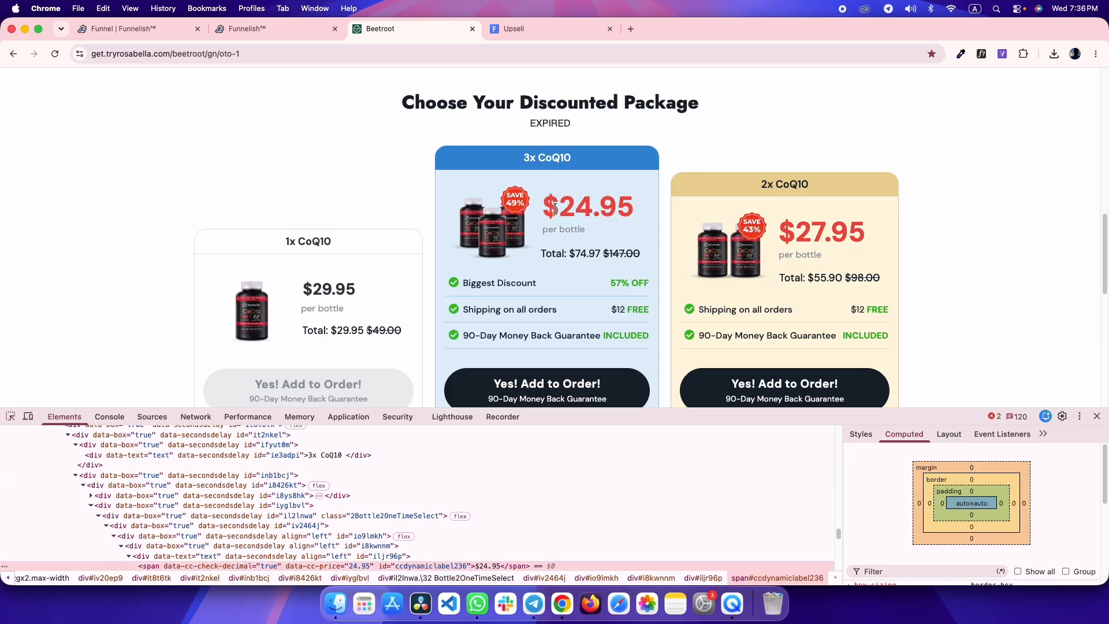
{"action": "key", "text": "ctrl+shift+Tab"}
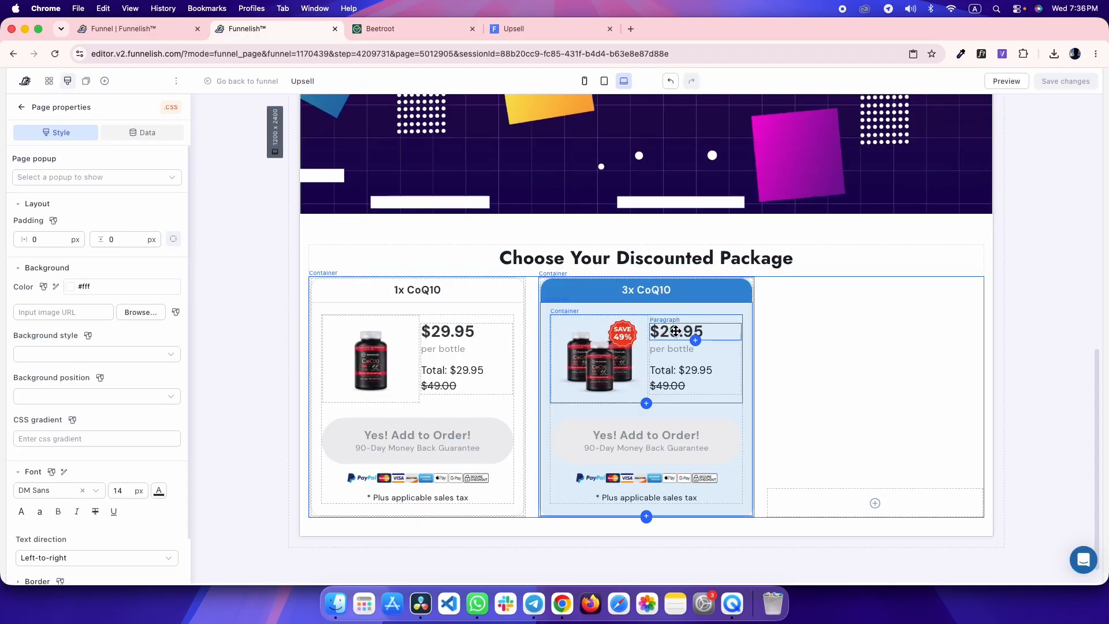
{"action": "triple_click", "coordinate": [676, 331]}
{"action": "key", "text": "super+v"}
- Match the 3x CoQ10 price to the reference styling: font size 48 px and text colour #eb4c44
{"action": "key", "text": "ctrl+Tab"}
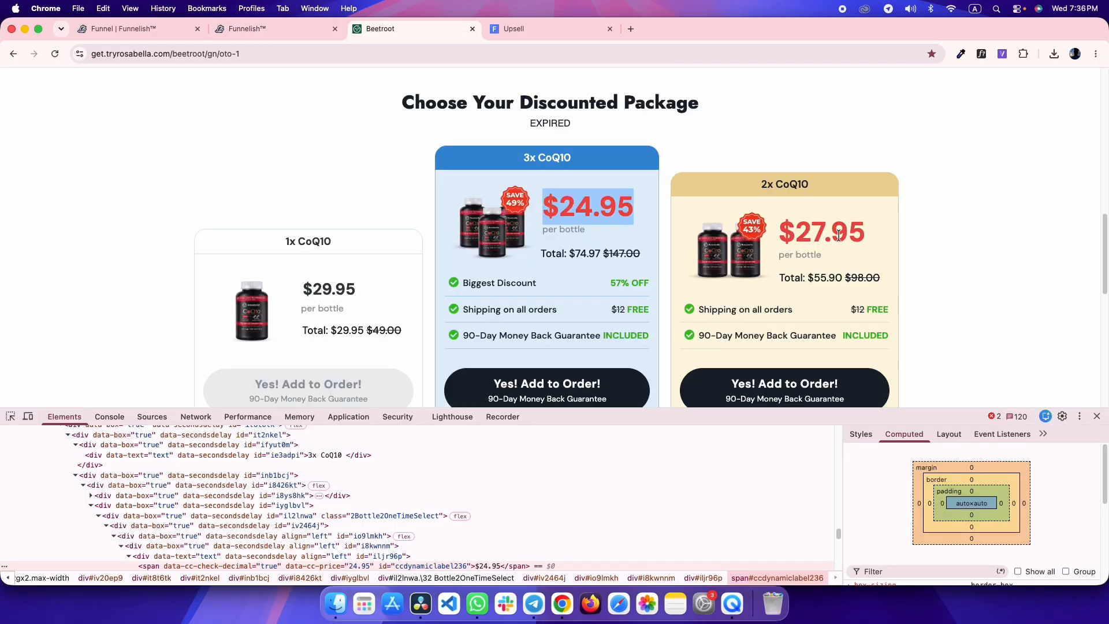
{"action": "left_click", "coordinate": [629, 202]}
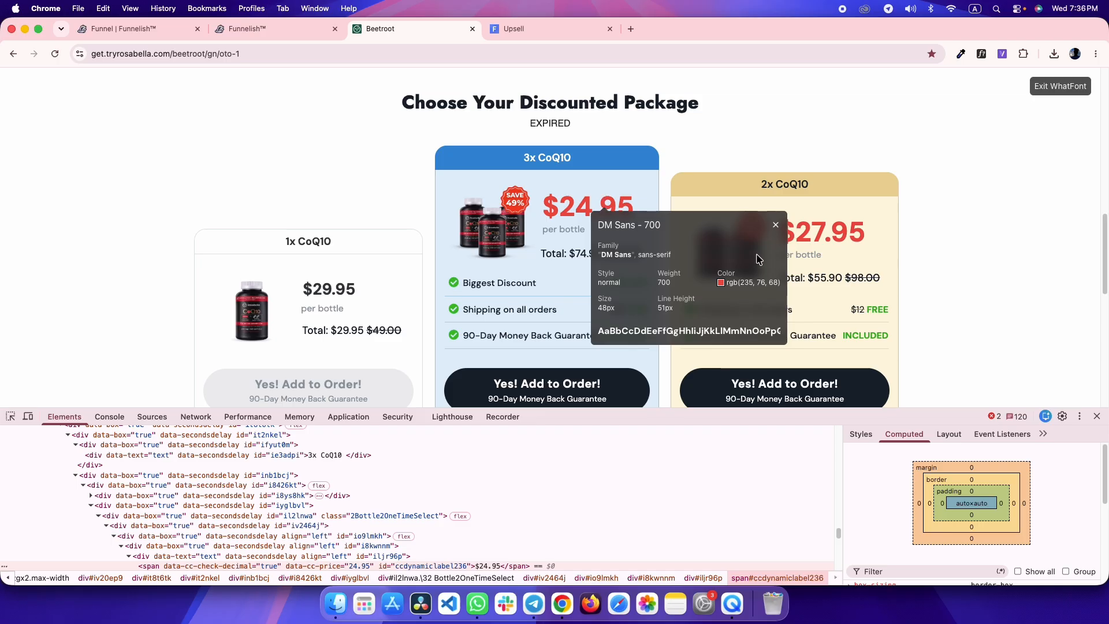
{"action": "mouse_move", "coordinate": [765, 302]}
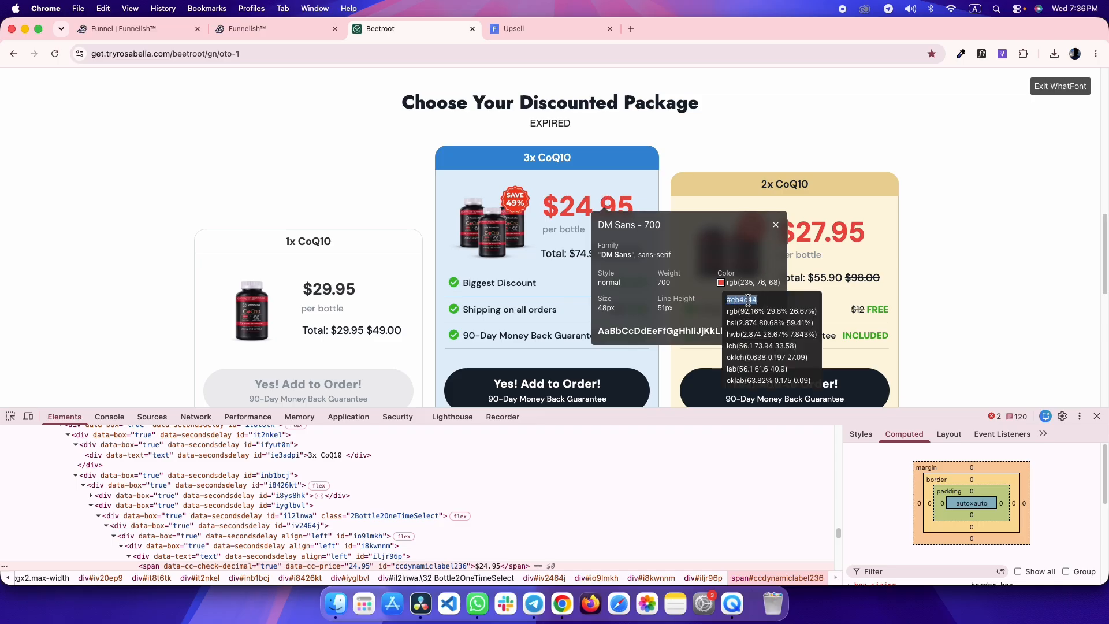
{"action": "key", "text": "ctrl+shift+Tab"}
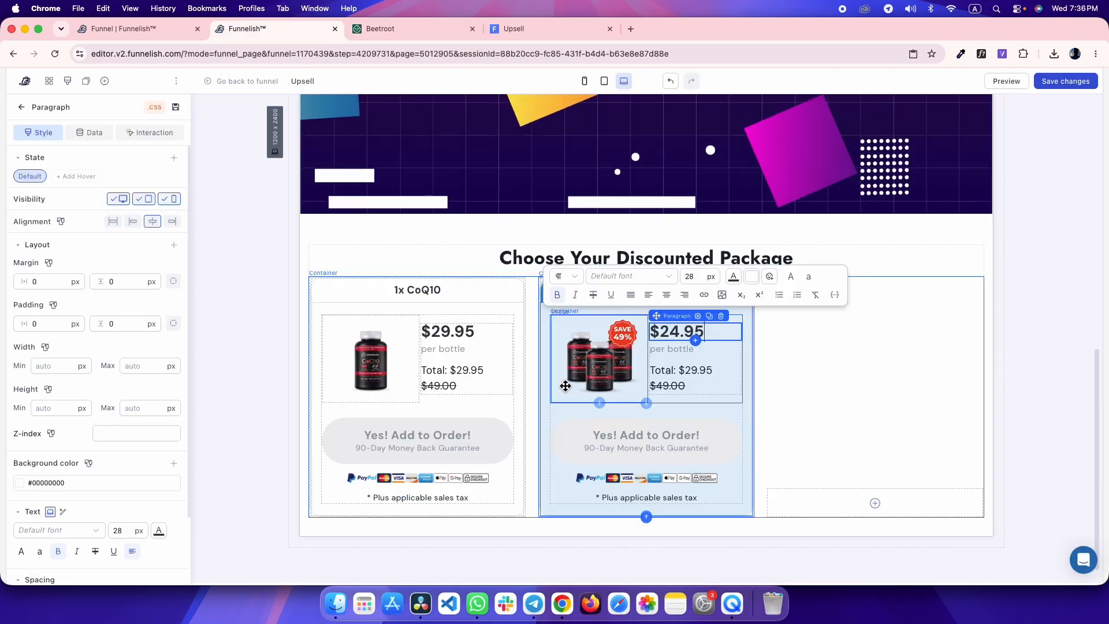
{"action": "double_click", "coordinate": [122, 532]}
{"action": "type", "text": "48"}
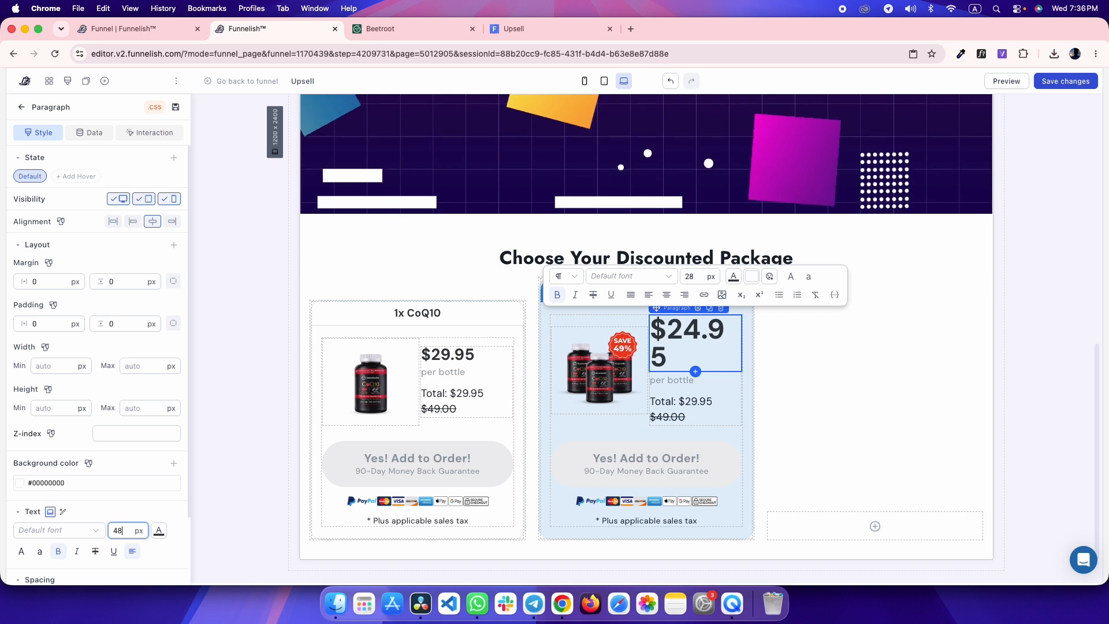
{"action": "left_click", "coordinate": [159, 530]}
{"action": "triple_click", "coordinate": [146, 436]}
{"action": "key", "text": "super+v"}
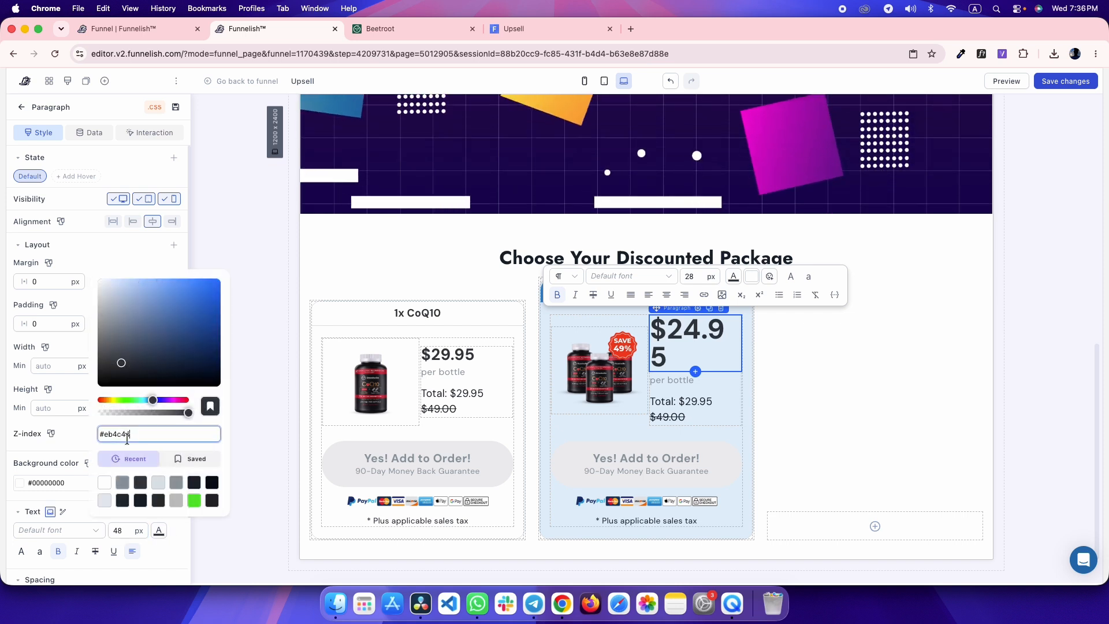
{"action": "left_click", "coordinate": [70, 448]}
- Set the 3x CoQ10 price's line spacing to 1.1 and view the card in the upsell preview
{"action": "key", "text": "ctrl+Tab"}
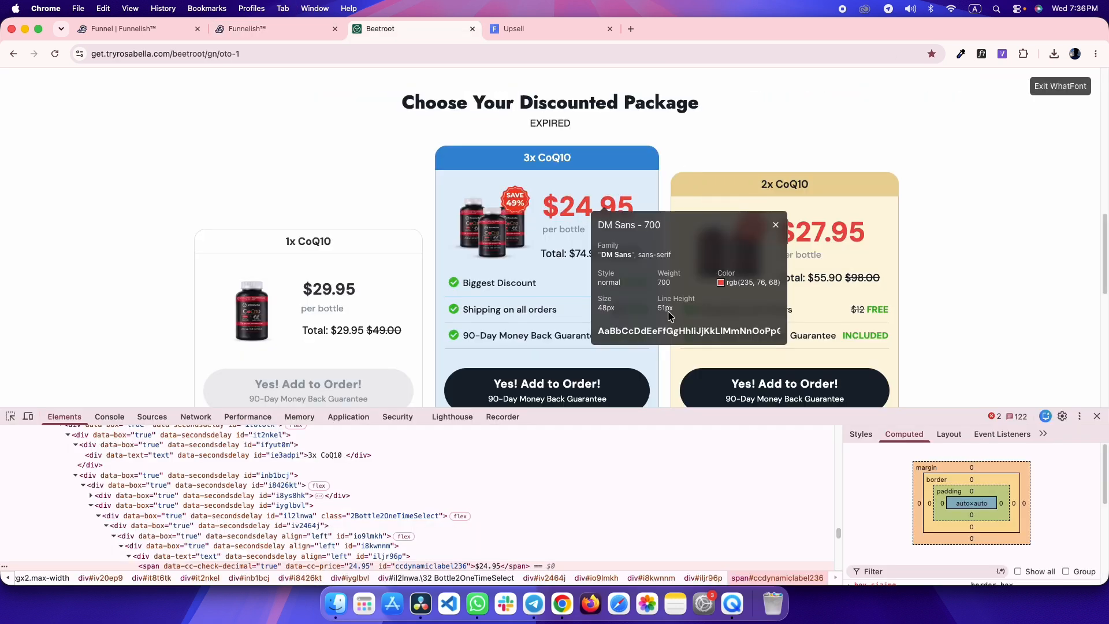
{"action": "key", "text": "ctrl+shift+Tab"}
{"action": "scroll", "coordinate": [116, 375], "scroll_direction": "down", "scroll_amount": 5}
{"action": "double_click", "coordinate": [150, 463]}
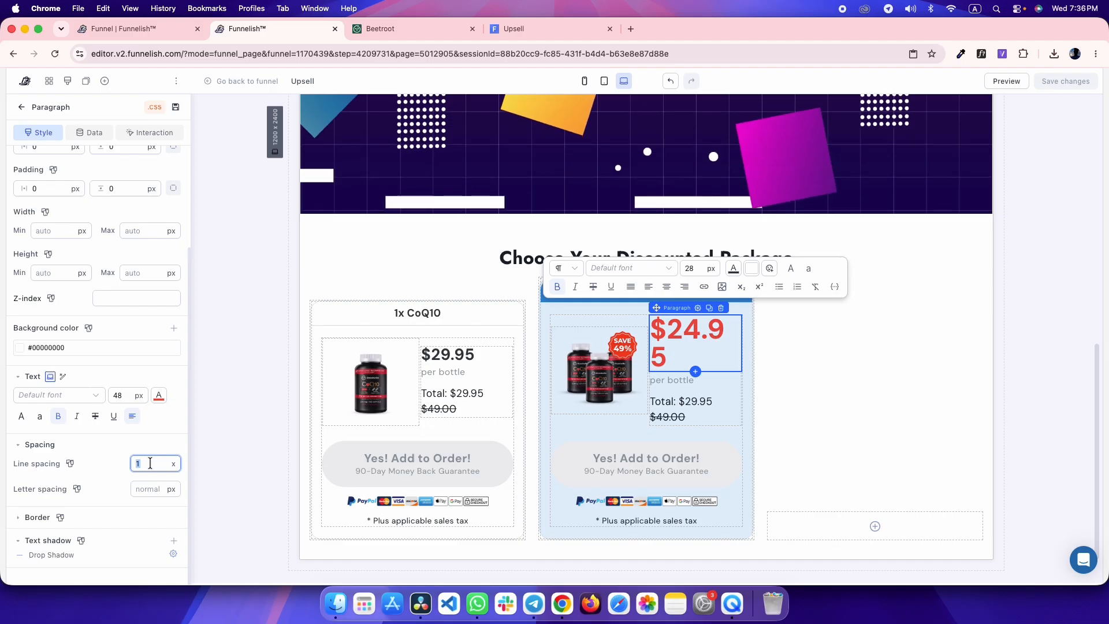
{"action": "type", "text": "1.1"}
{"action": "key", "text": "ctrl+Tab"}
{"action": "key", "text": "ctrl+Tab"}
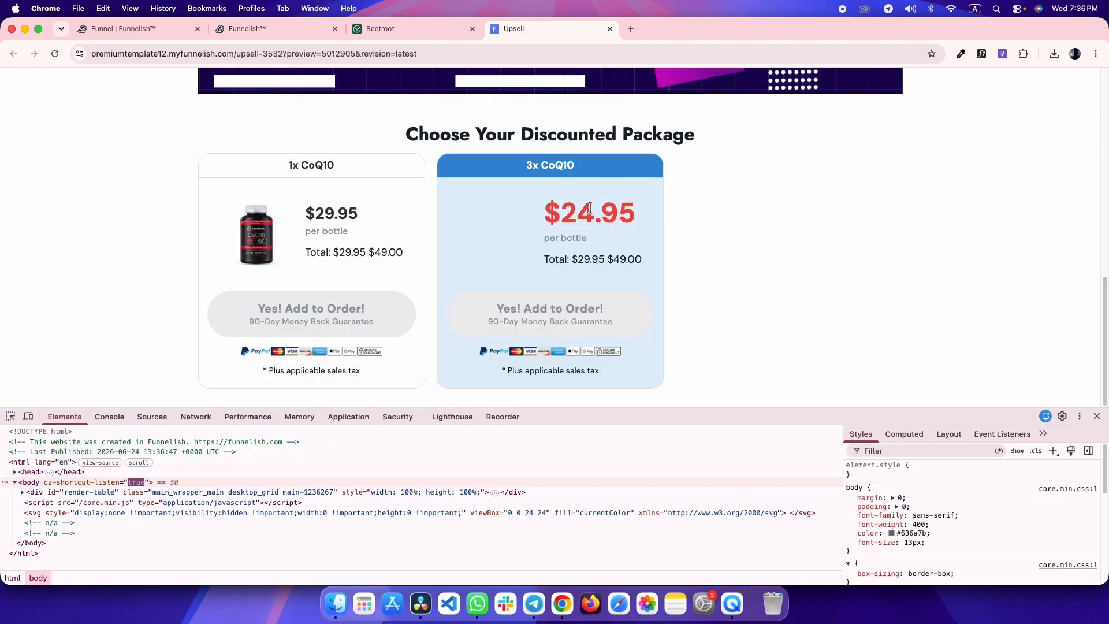
- Replace the 3x CoQ10 card's total line with the reference text "Total: $74.97 $147.00" and strike through $147.00
{"action": "key", "text": "ctrl+shift+Tab"}
{"action": "key", "text": "ctrl+Tab"}
{"action": "key", "text": "ctrl+shift+Tab"}
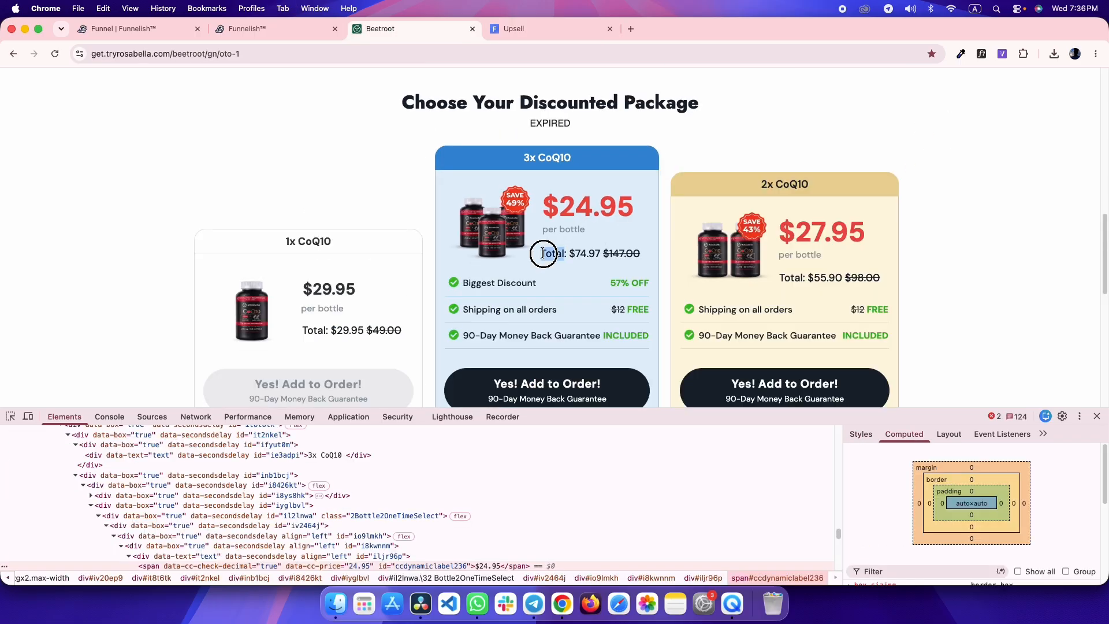
{"action": "key", "text": "ctrl+shift+Tab"}
{"action": "left_click", "coordinate": [662, 419]}
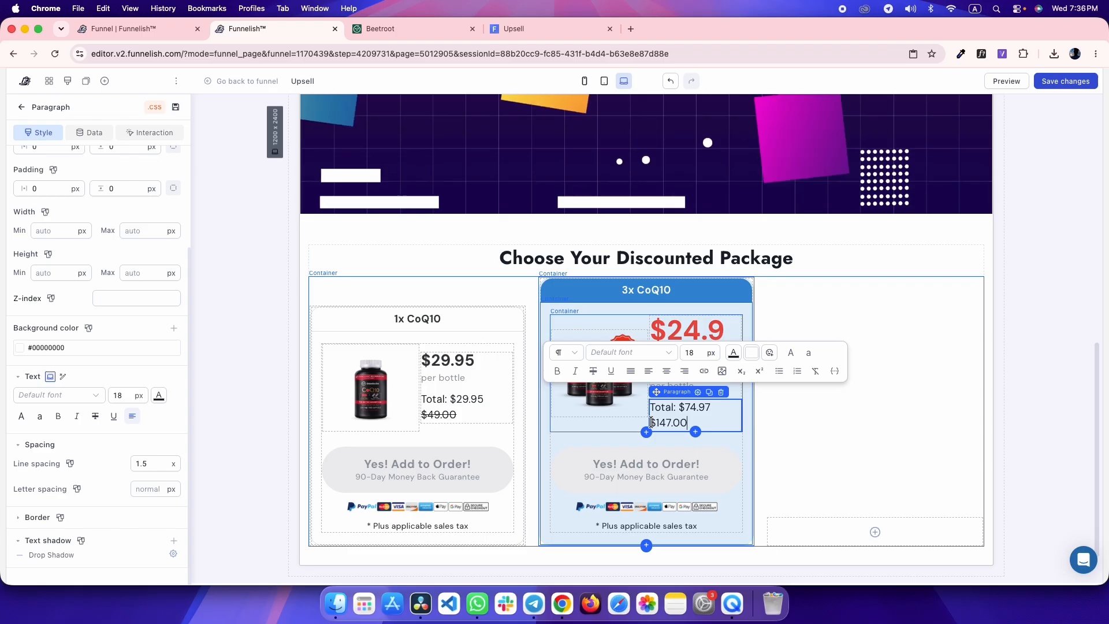
{"action": "left_click_drag", "start_coordinate": [650, 423], "coordinate": [696, 422]}
{"action": "left_click", "coordinate": [594, 372]}
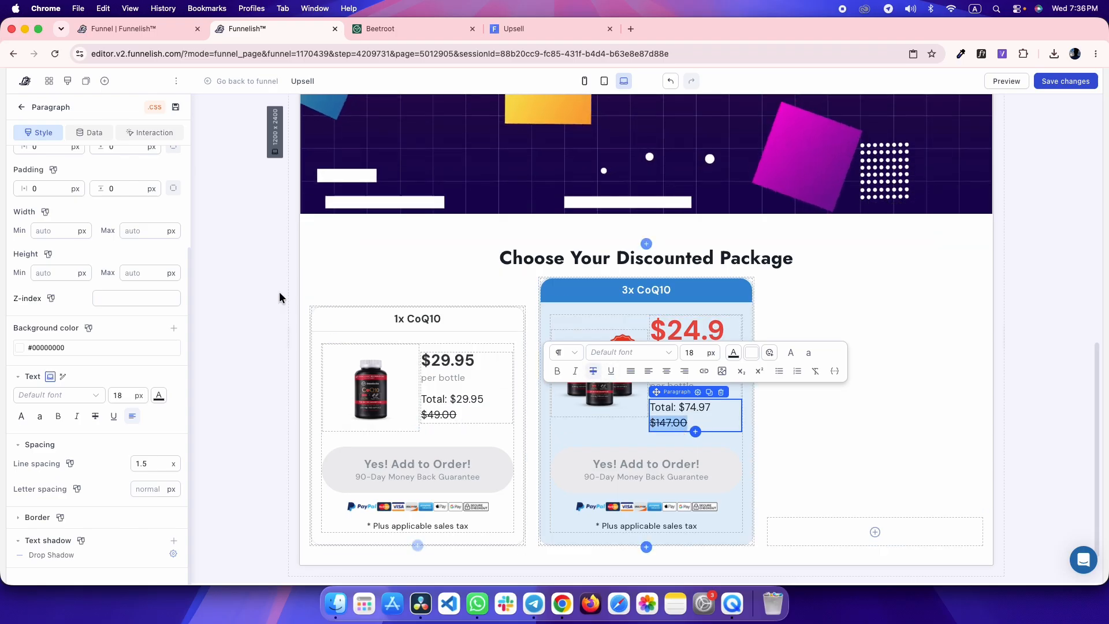
{"action": "left_click", "coordinate": [260, 279]}
- Reload the upsell preview and compare the 3x CoQ10 card's pricing with the reference page
{"action": "key", "text": "ctrl+Tab"}
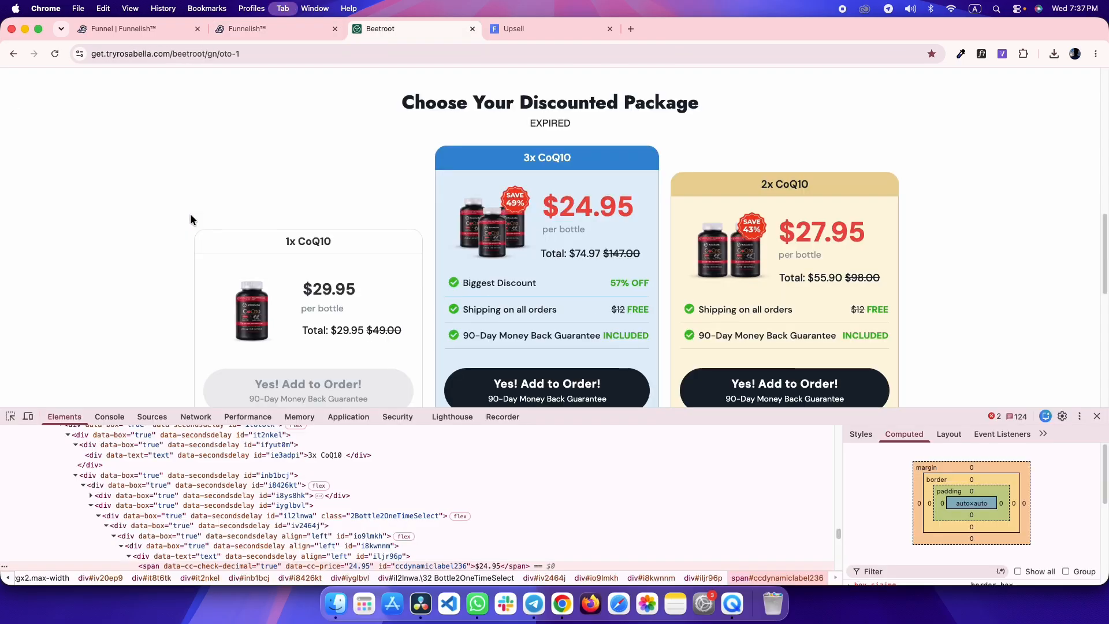
{"action": "key", "text": "ctrl+Tab"}
{"action": "key", "text": "super+r"}
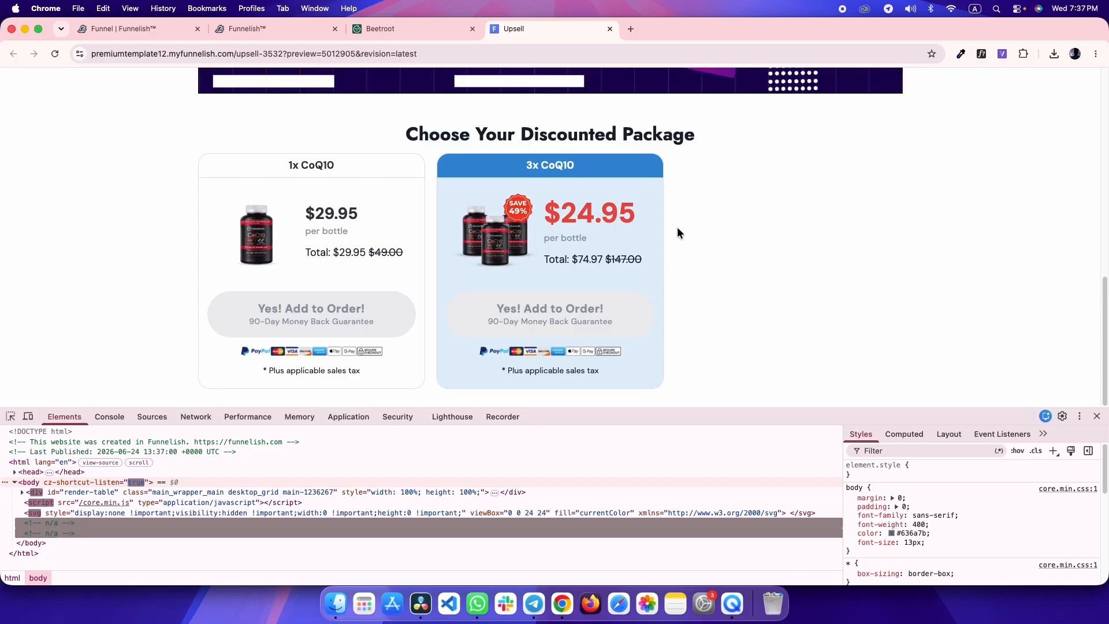
{"action": "key", "text": "ctrl+shift+Tab"}
- Match the 3x CoQ10 card's order button to the reference, with background #17222E and text colour #FFFFFF
{"action": "scroll", "coordinate": [612, 262], "scroll_direction": "down", "scroll_amount": 1}
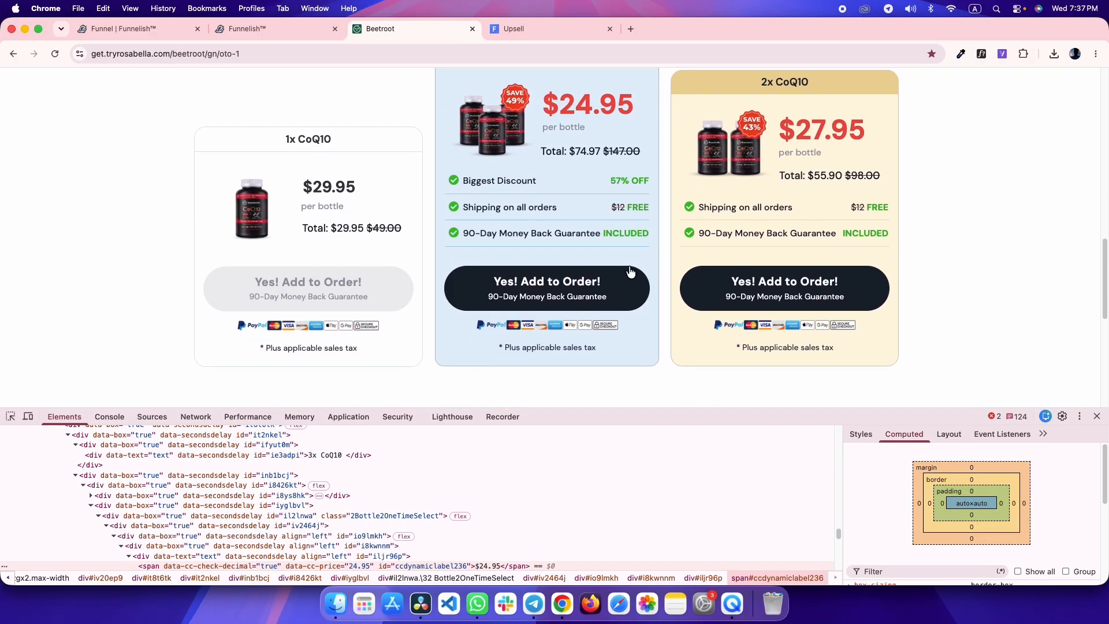
{"action": "left_click", "coordinate": [9, 420]}
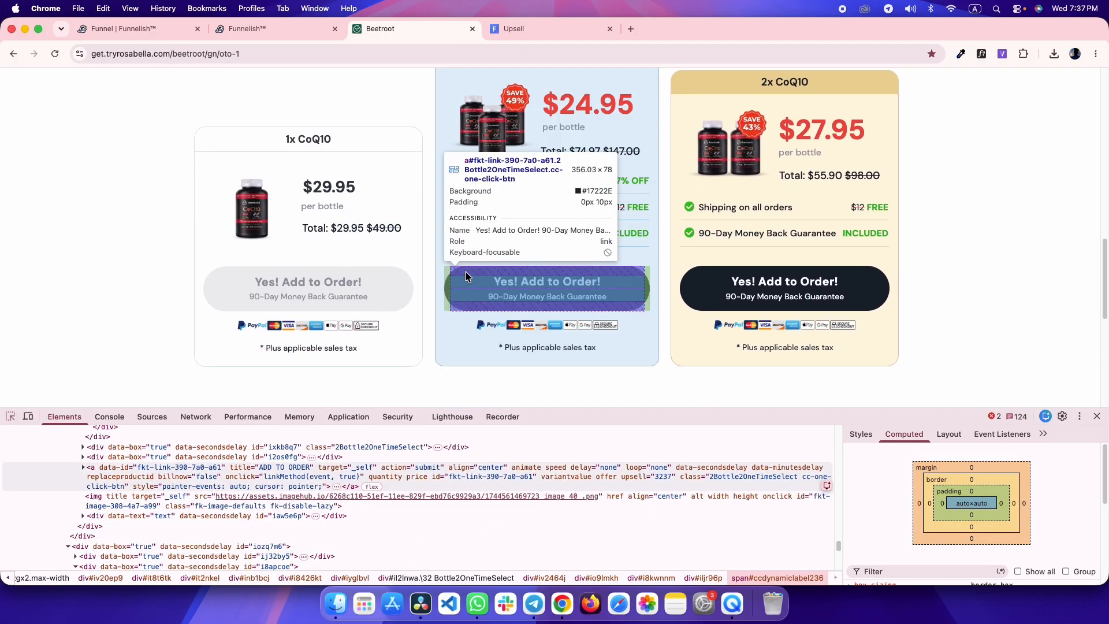
{"action": "left_click", "coordinate": [468, 275]}
{"action": "left_click_drag", "start_coordinate": [453, 184], "coordinate": [644, 233]}
{"action": "left_click", "coordinate": [858, 434]}
{"action": "scroll", "coordinate": [950, 520], "scroll_direction": "down", "scroll_amount": 3}
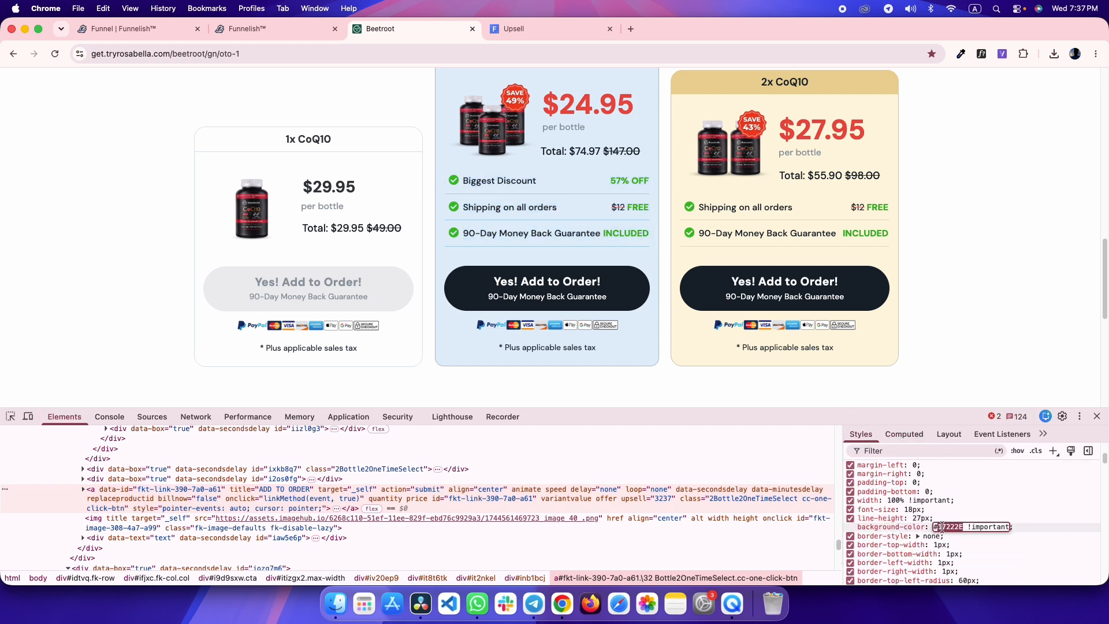
{"action": "key", "text": "ctrl+shift+Tab"}
{"action": "left_click", "coordinate": [595, 475]}
{"action": "left_click", "coordinate": [97, 485]}
{"action": "key", "text": "ctrl+Tab"}
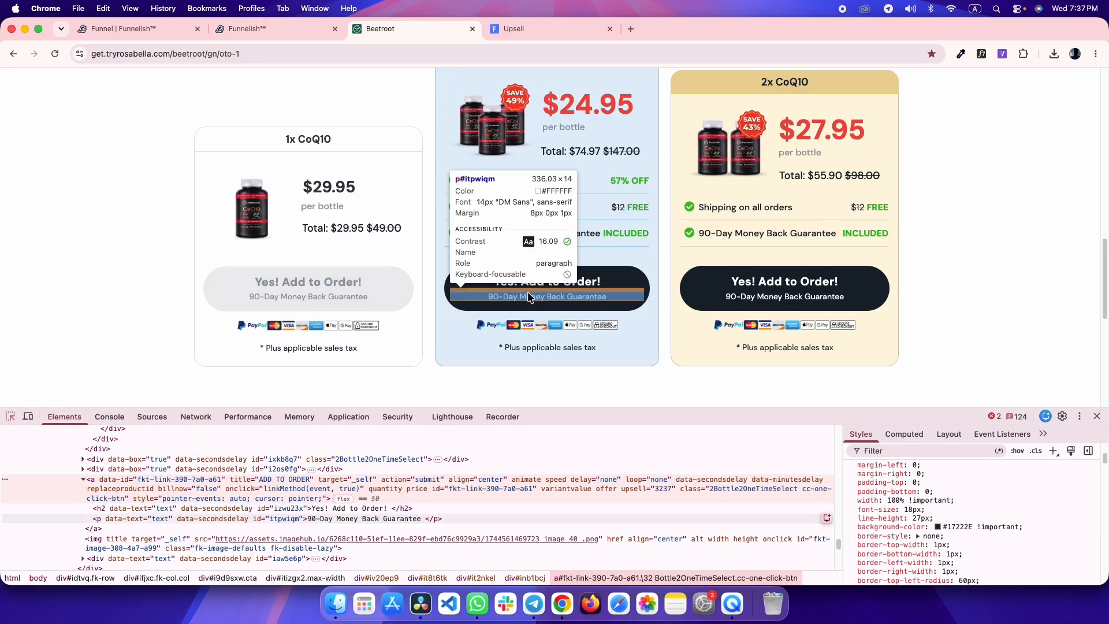
{"action": "key", "text": "ctrl+shift+Tab"}
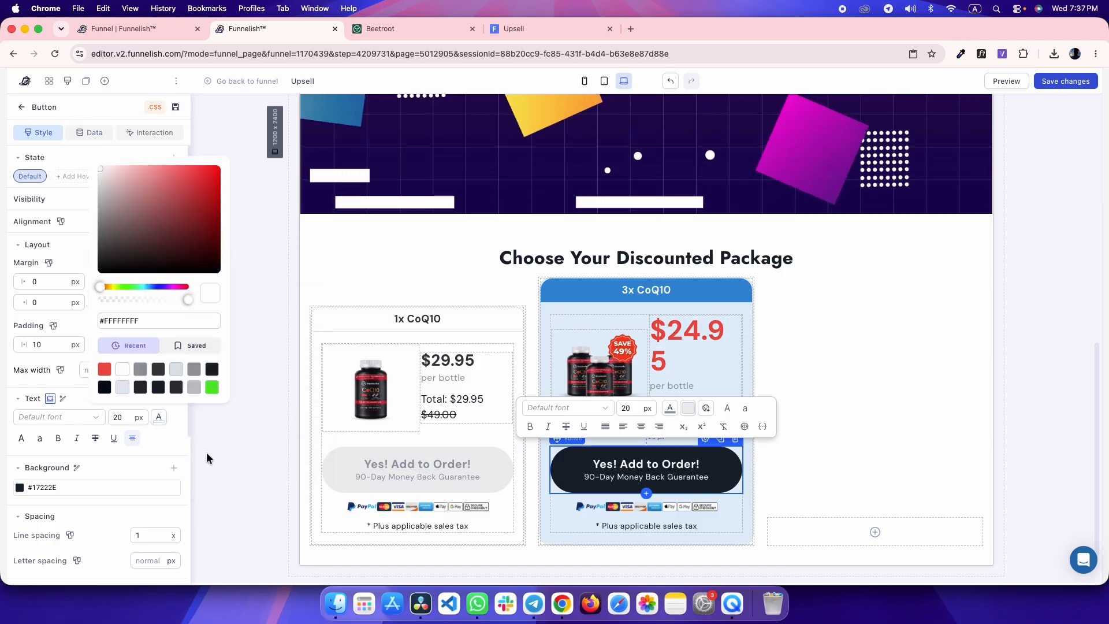
{"action": "left_click", "coordinate": [206, 452]}
- Inspect the reference card's sales tax note styling and check the restyled order button in the upsell preview
{"action": "key", "text": "ctrl+Tab"}
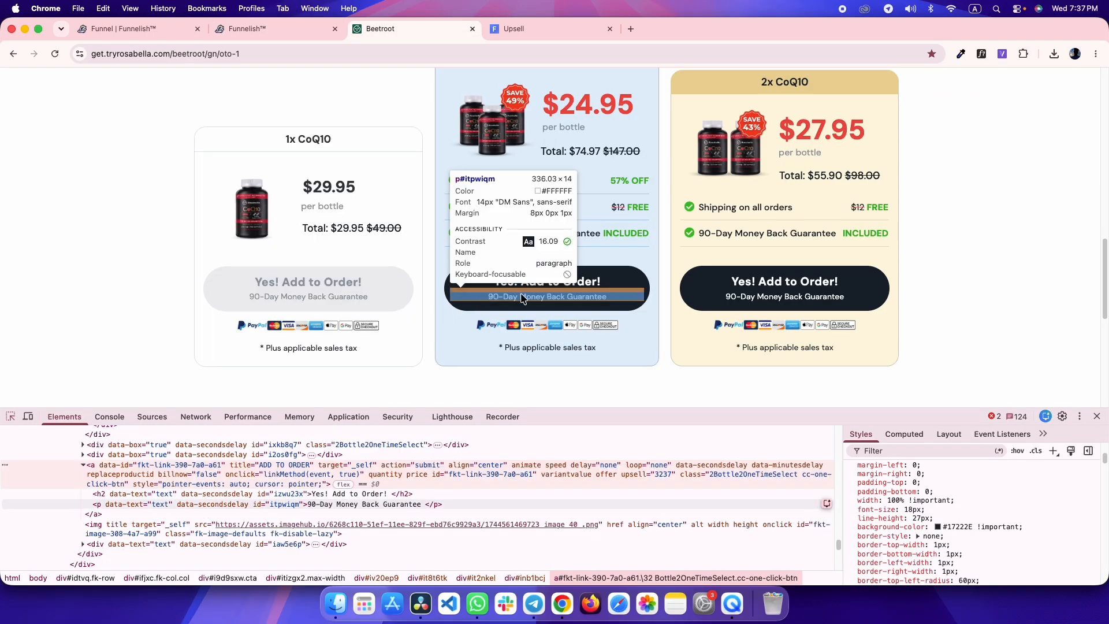
{"action": "left_click", "coordinate": [513, 327]}
{"action": "key", "text": "ctrl+shift+Tab"}
{"action": "key", "text": "ctrl+Tab"}
{"action": "key", "text": "ctrl+Tab"}
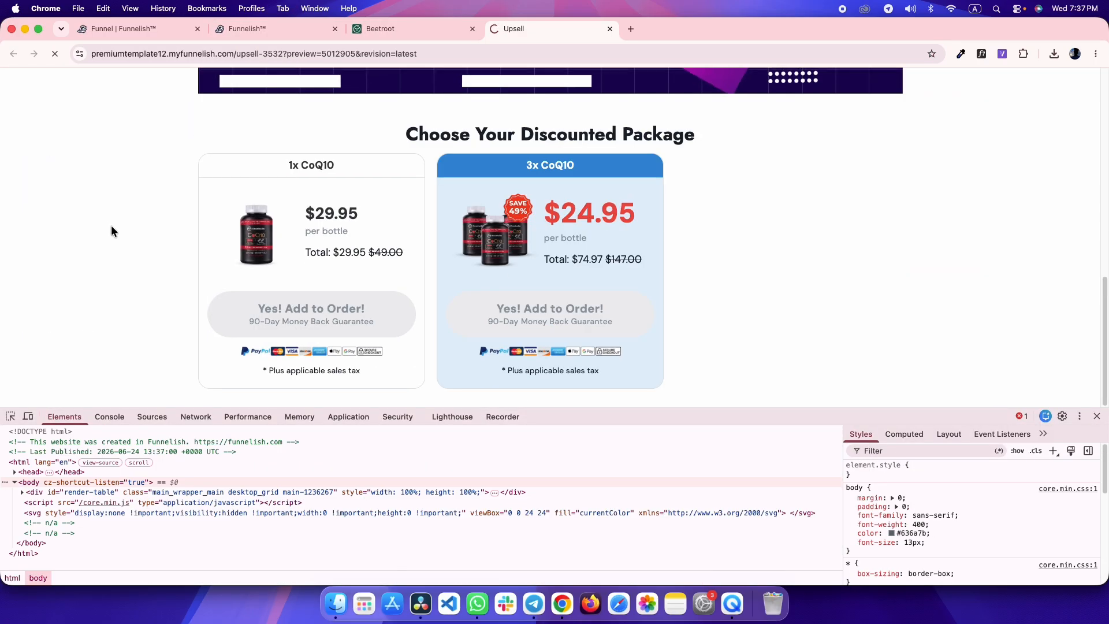
- Inspect the 3x CoQ10 card's container on the reference page and copy its border colour #B2BFC9
{"action": "key", "text": "ctrl+shift+Tab"}
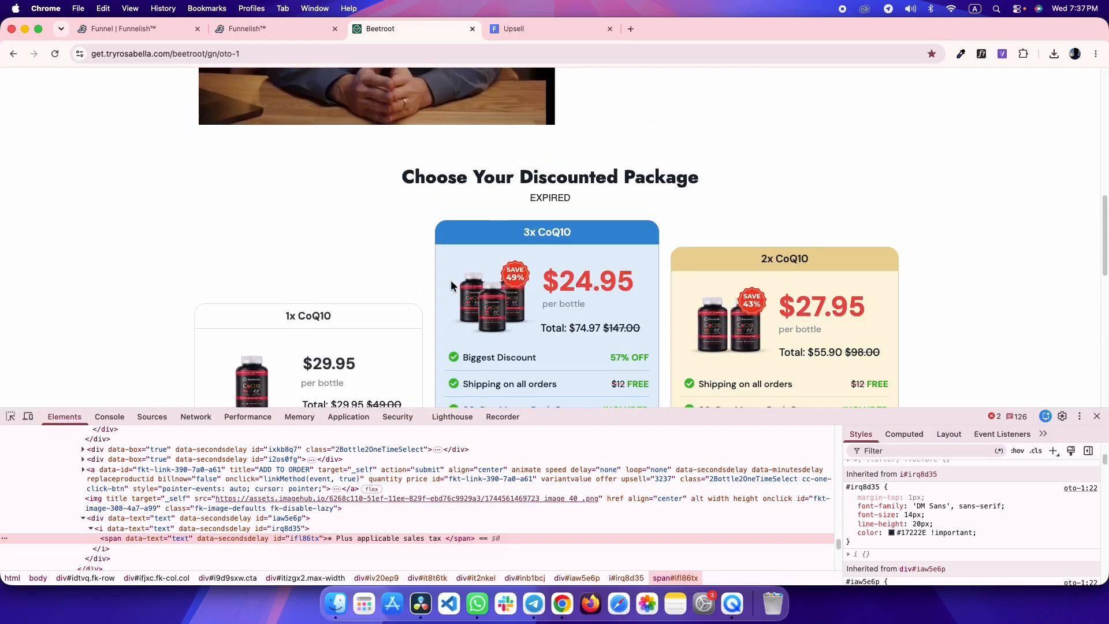
{"action": "left_click", "coordinate": [11, 416]}
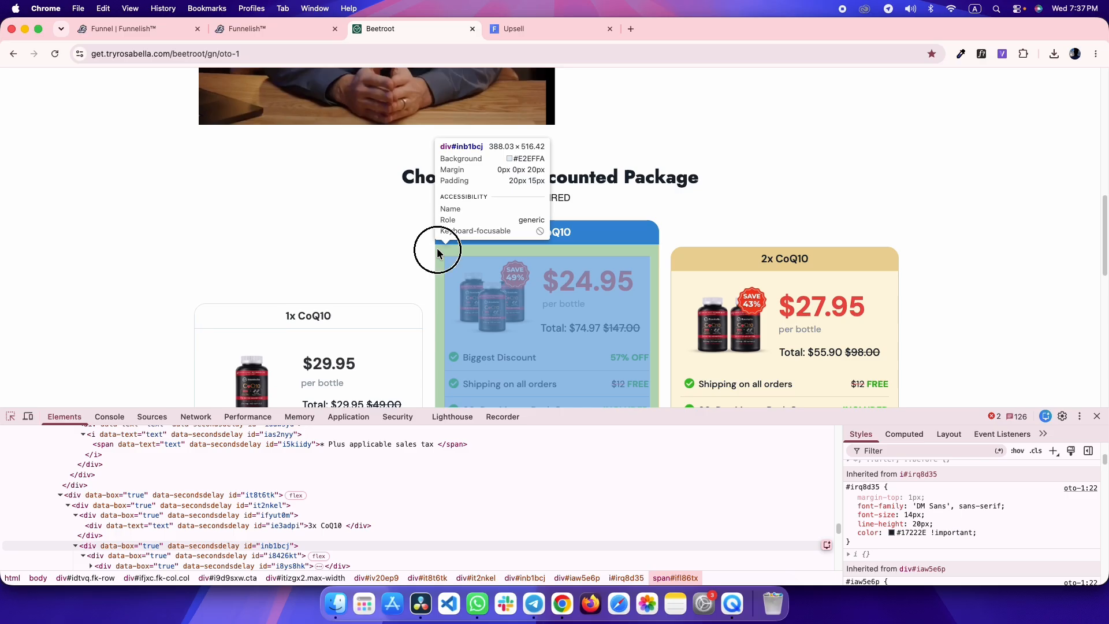
{"action": "left_click", "coordinate": [436, 248]}
{"action": "scroll", "coordinate": [962, 506], "scroll_direction": "up", "scroll_amount": 4}
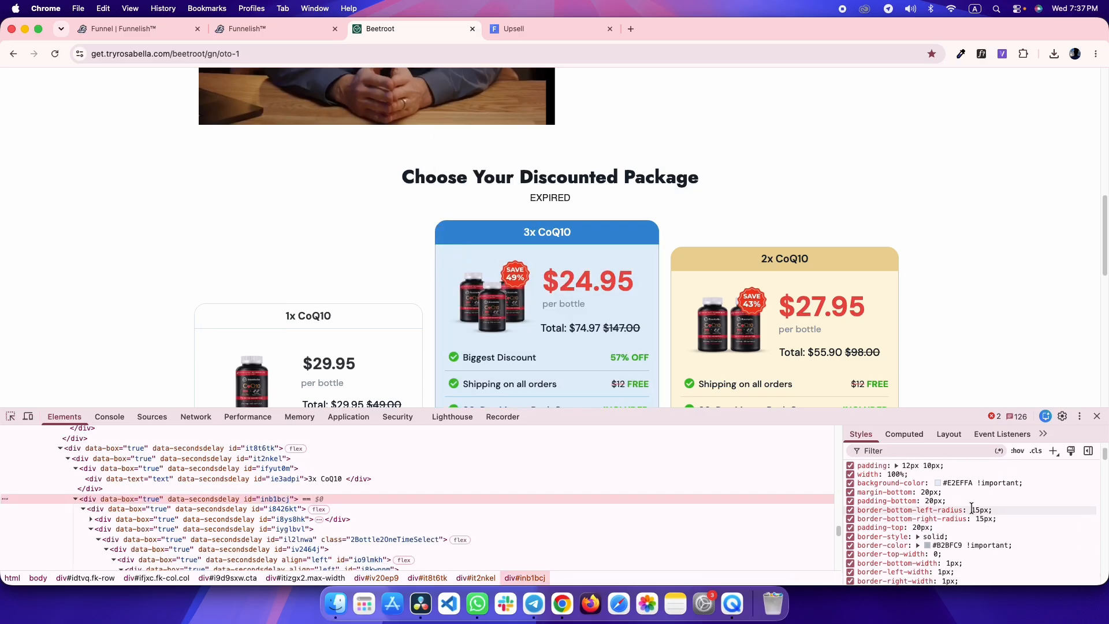
{"action": "left_click", "coordinate": [932, 546]}
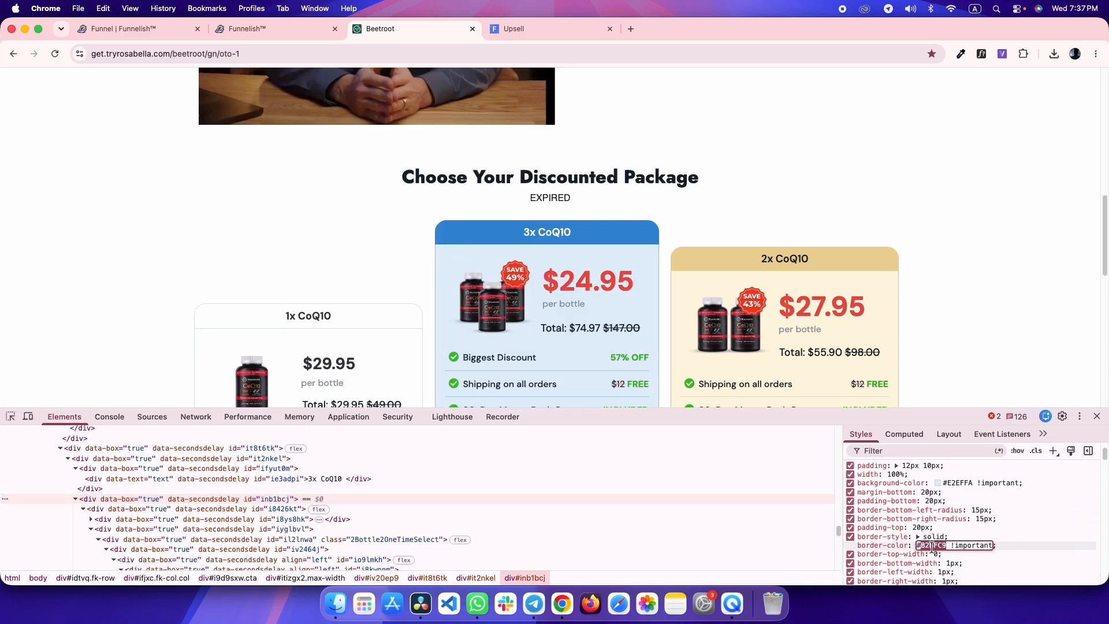
{"action": "left_click", "coordinate": [902, 434]}
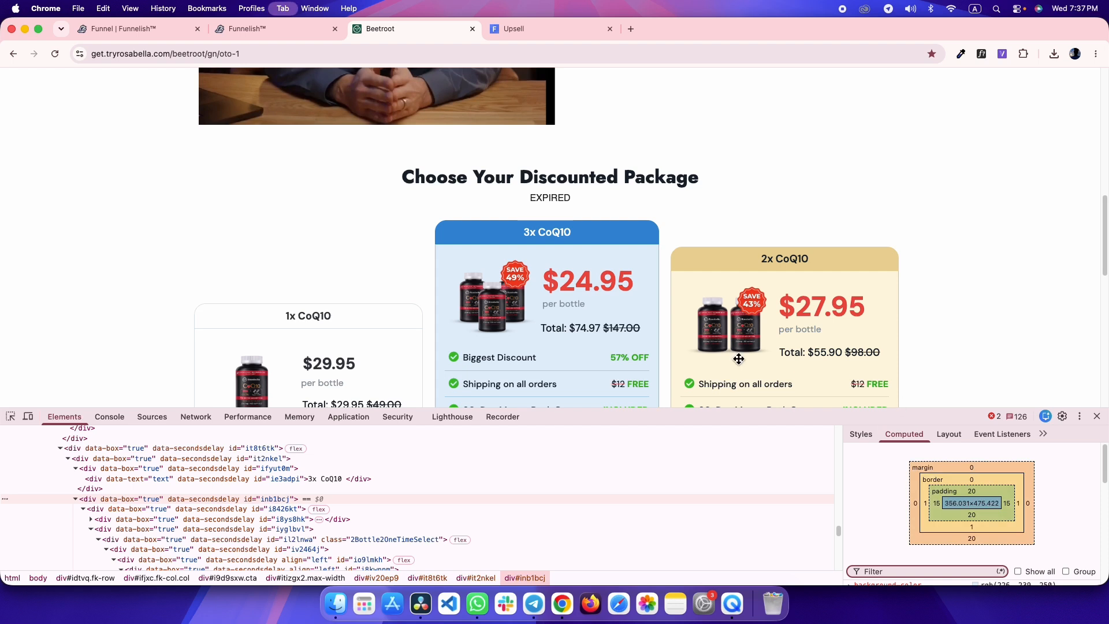
- Set the border colour of the outer 3x CoQ10 card container to the colour copied from the reference card
{"action": "key", "text": "ctrl+shift+Tab"}
{"action": "left_click", "coordinate": [571, 296]}
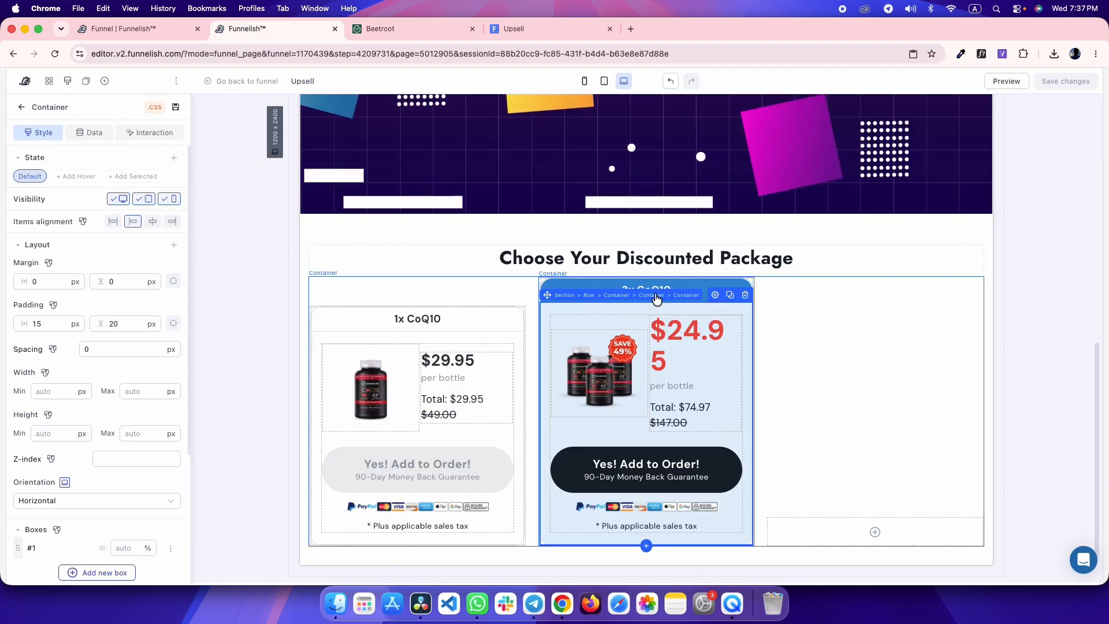
{"action": "scroll", "coordinate": [99, 427], "scroll_direction": "down", "scroll_amount": 5}
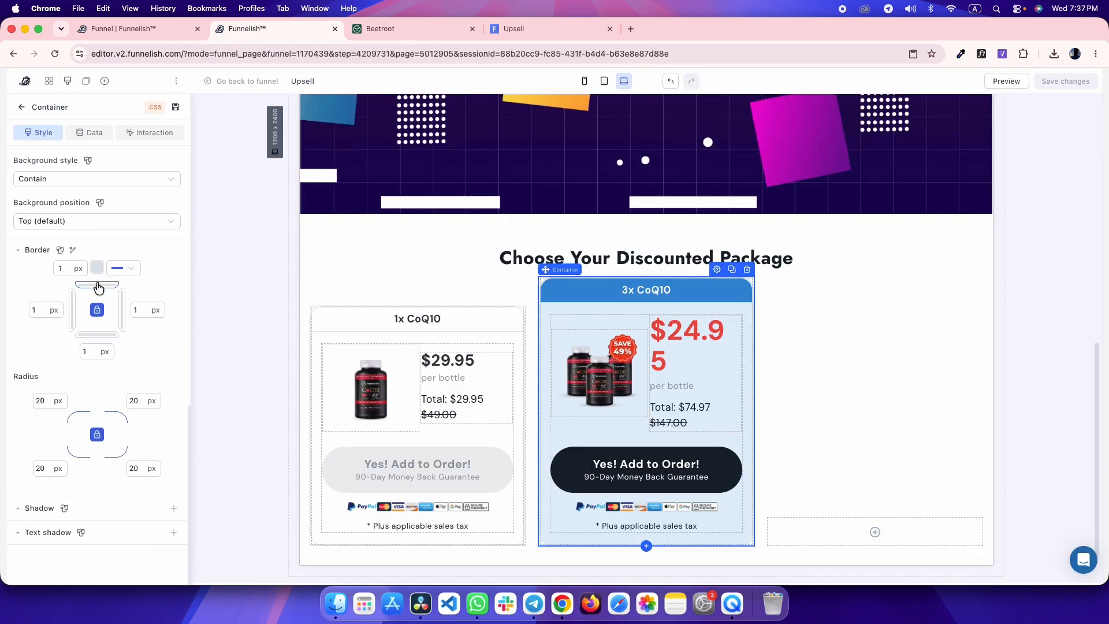
{"action": "left_click", "coordinate": [97, 268]}
{"action": "triple_click", "coordinate": [178, 427]}
{"action": "key", "text": "BackSpace"}
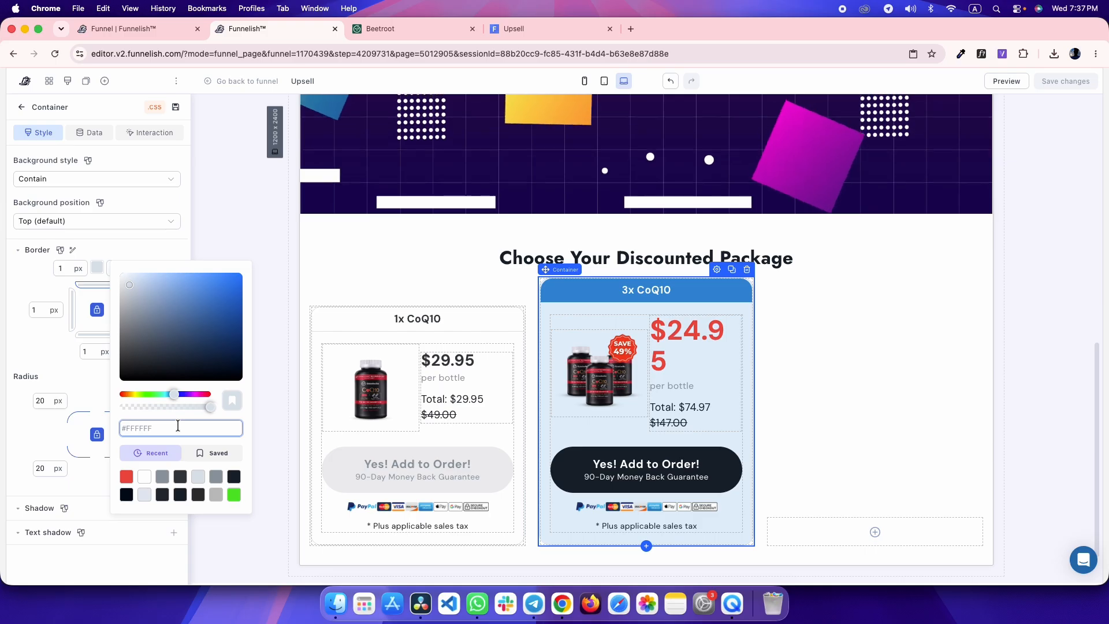
{"action": "type", "text": "#a0aec0"}
{"action": "left_click", "coordinate": [42, 359]}
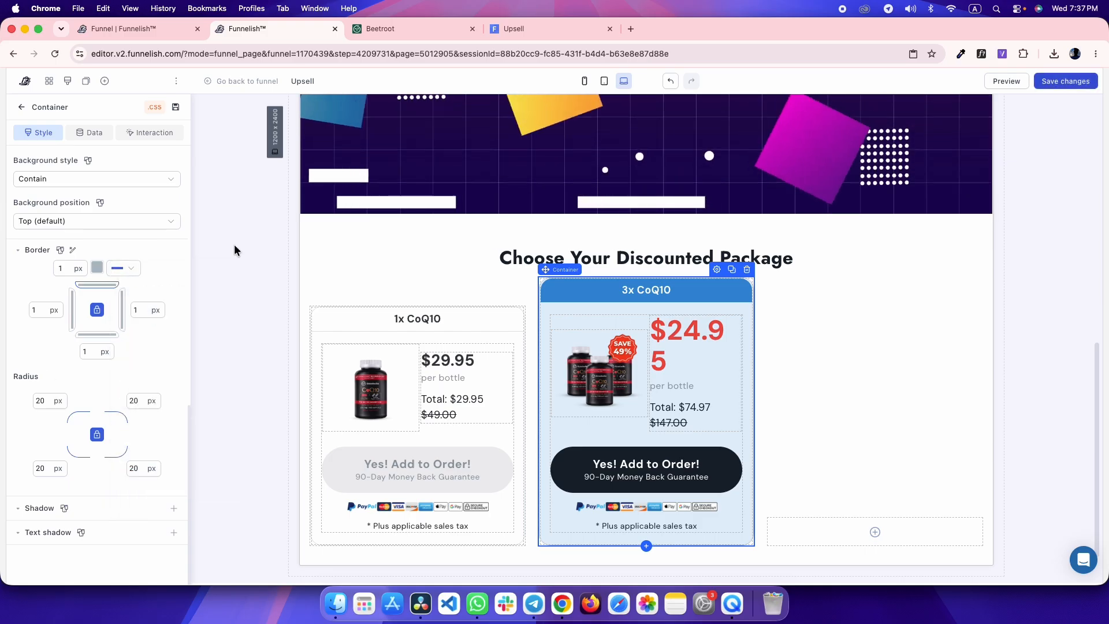
- Check the 3x CoQ10 card's new border in the upsell preview and compare it with the reference page
{"action": "left_click", "coordinate": [235, 250]}
{"action": "left_click", "coordinate": [551, 29]}
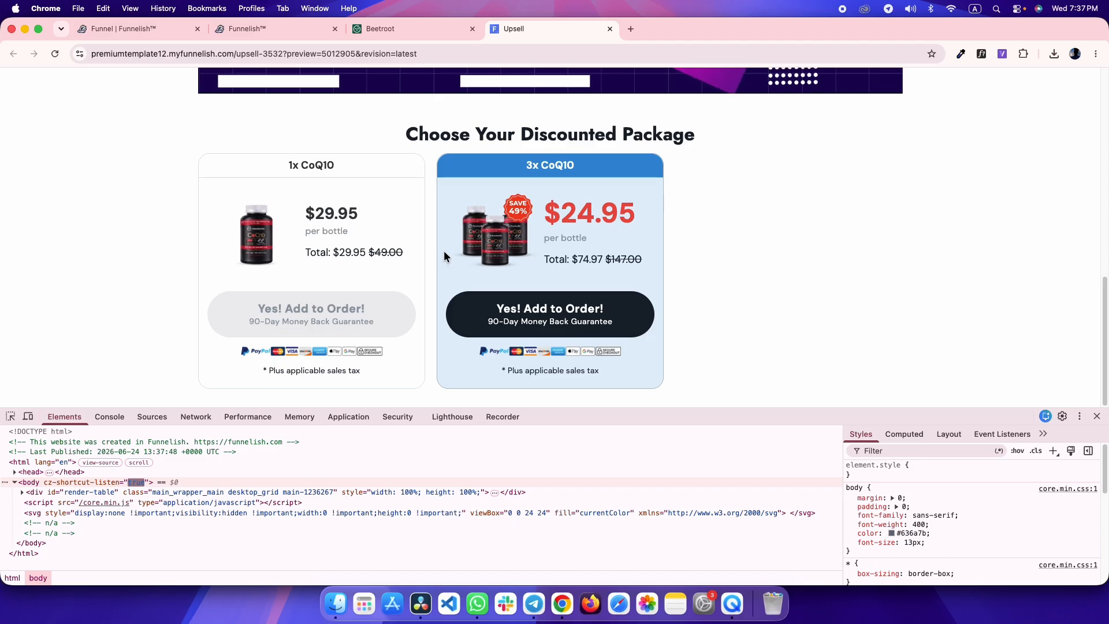
{"action": "key", "text": "super+alt+Left"}
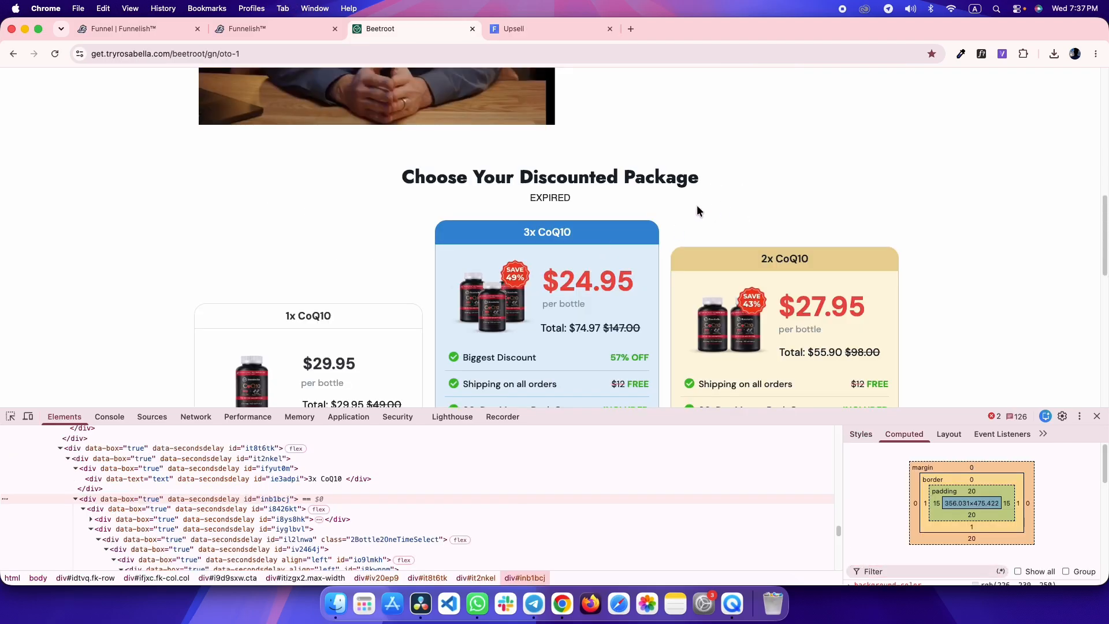
- Remove the border width from the 3x CoQ10 card's title paragraph and save the page
{"action": "key", "text": "super+alt+Left"}
{"action": "left_click", "coordinate": [580, 289]}
{"action": "scroll", "coordinate": [79, 416], "scroll_direction": "down", "scroll_amount": 1}
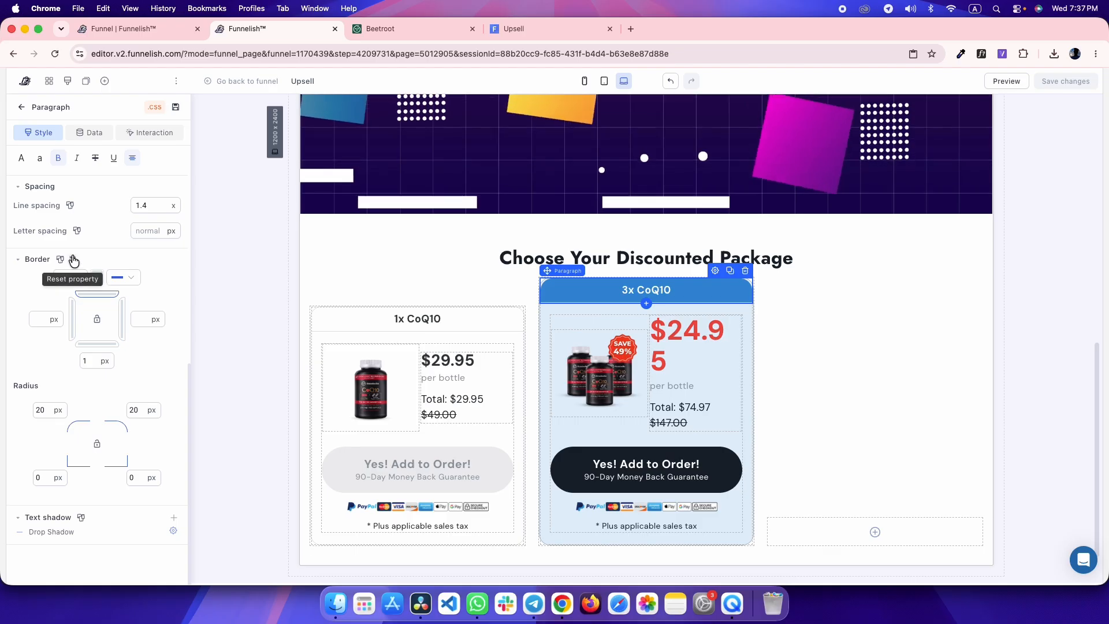
{"action": "left_click", "coordinate": [97, 319]}
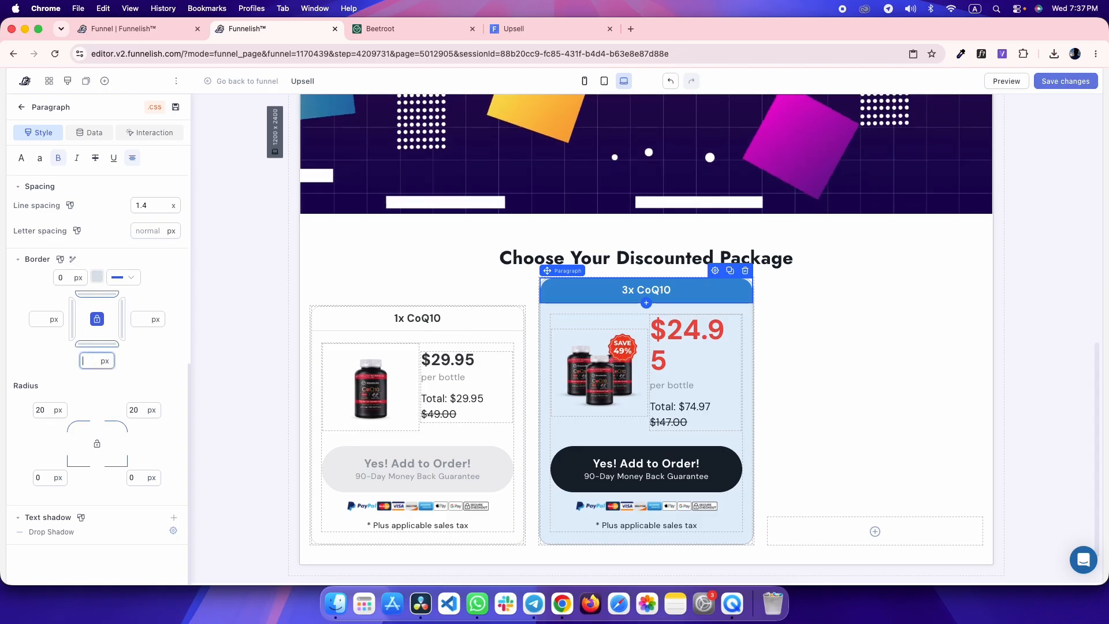
{"action": "left_click", "coordinate": [240, 240]}
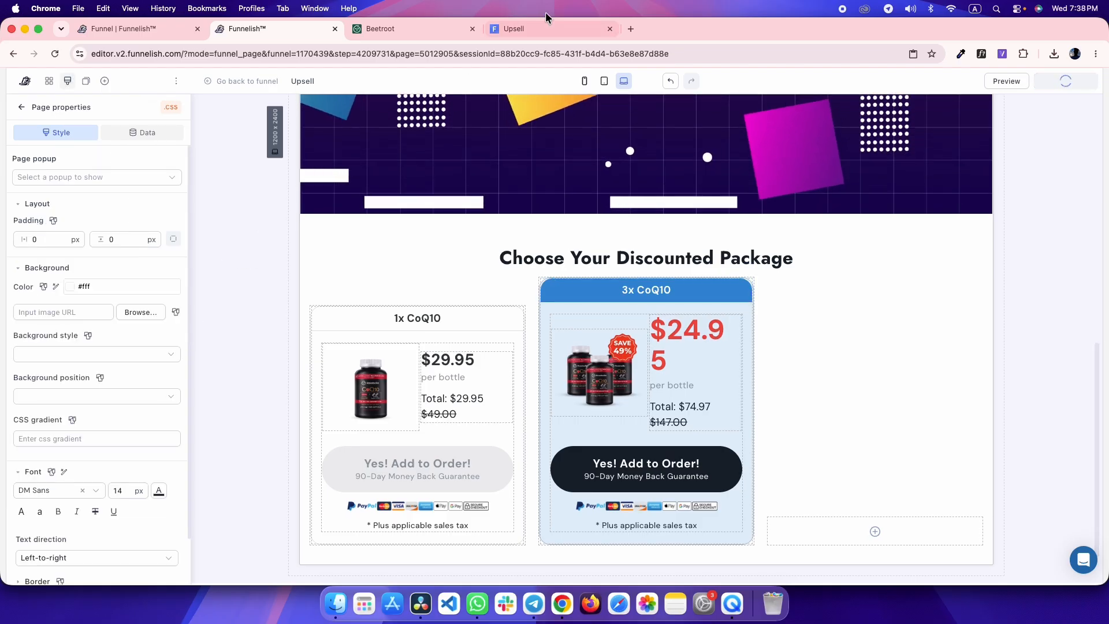
- Reload the upsell preview and compare the 3x CoQ10 card's header with the reference page
{"action": "left_click", "coordinate": [541, 29]}
{"action": "key", "text": "super+r"}
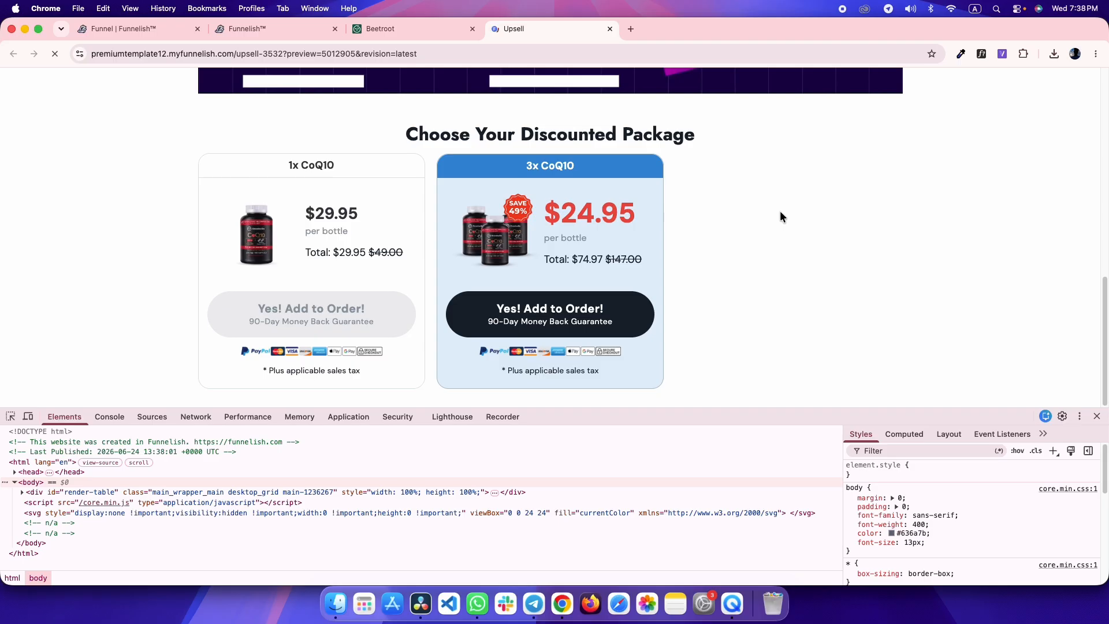
{"action": "key", "text": "ctrl+shift+Tab"}
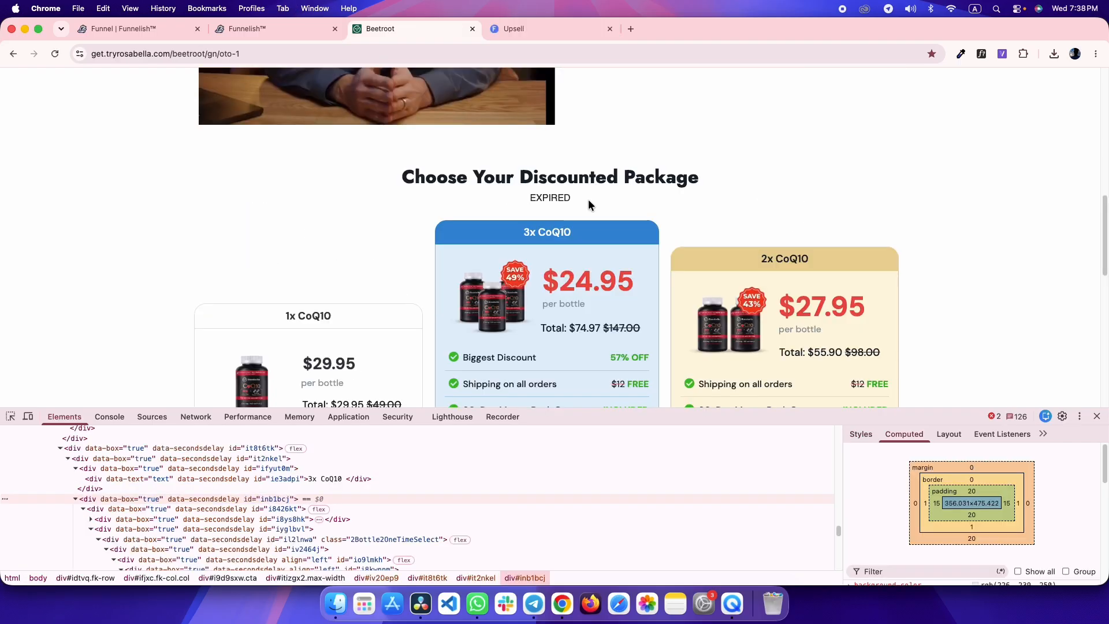
{"action": "key", "text": "ctrl+Tab"}
{"action": "key", "text": "ctrl+shift+Tab"}
{"action": "key", "text": "ctrl+Tab"}
{"action": "key", "text": "ctrl+shift+Tab"}
{"action": "scroll", "coordinate": [552, 183], "scroll_direction": "down", "scroll_amount": 3}
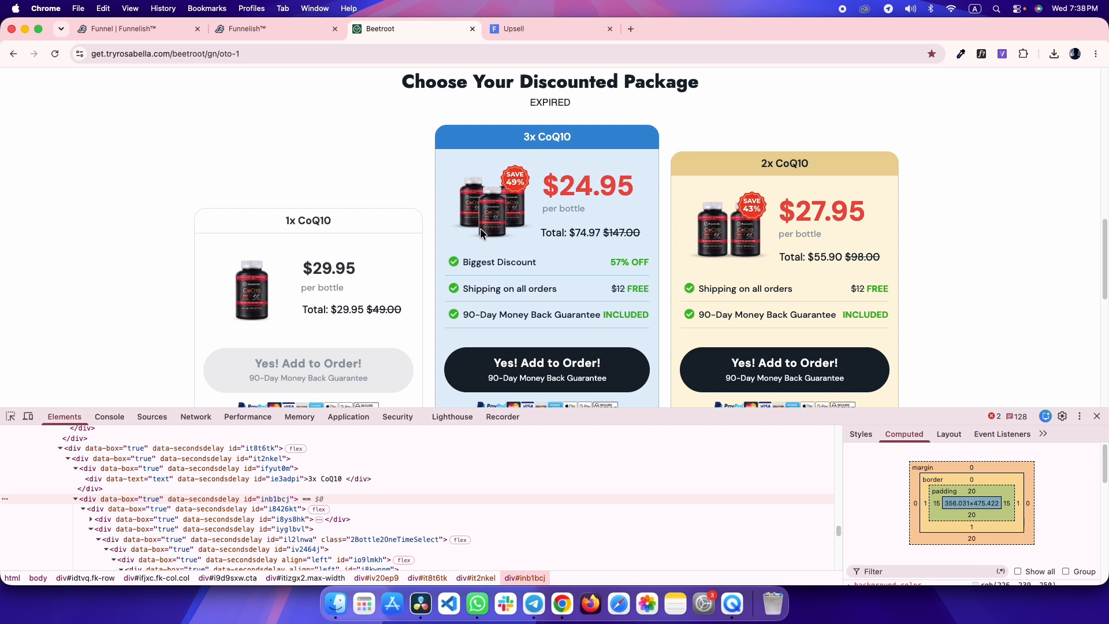
- Insert a container for the benefits list below the image and price block in the 3x CoQ10 card
{"action": "left_click_drag", "start_coordinate": [446, 263], "coordinate": [648, 319]}
{"action": "left_click", "coordinate": [541, 266]}
{"action": "key", "text": "ctrl+shift+Tab"}
{"action": "left_click", "coordinate": [606, 425]}
{"action": "left_click", "coordinate": [646, 433]}
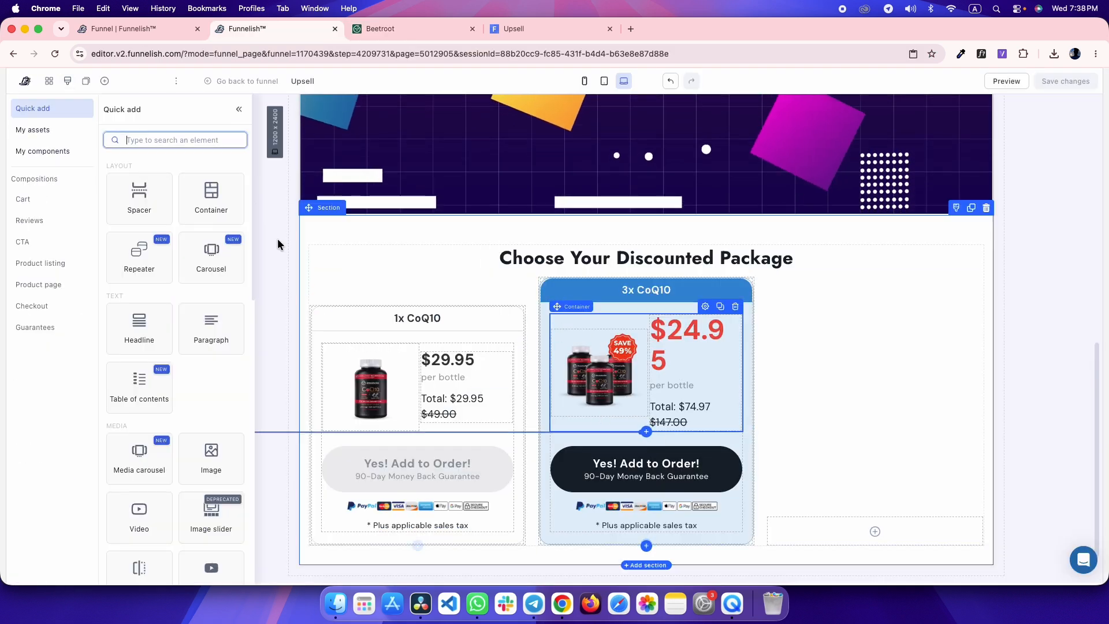
- Inspect the Biggest Discount line and its enclosing benefits list on the reference page
{"action": "key", "text": "ctrl+Tab"}
{"action": "left_click", "coordinate": [13, 416]}
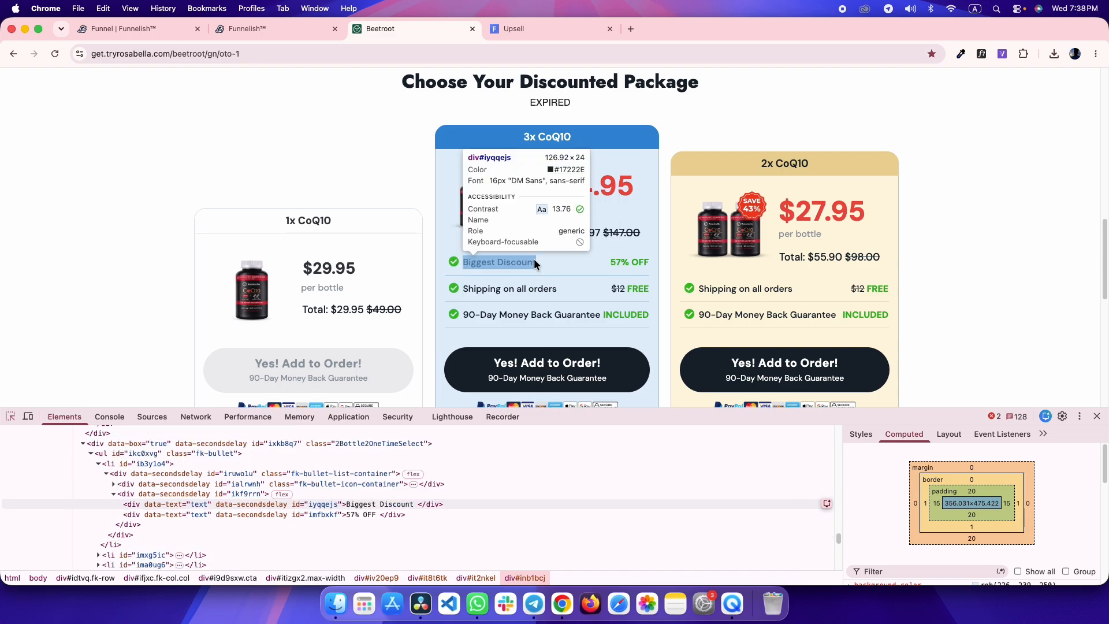
{"action": "left_click", "coordinate": [542, 263]}
{"action": "left_click", "coordinate": [167, 446]}
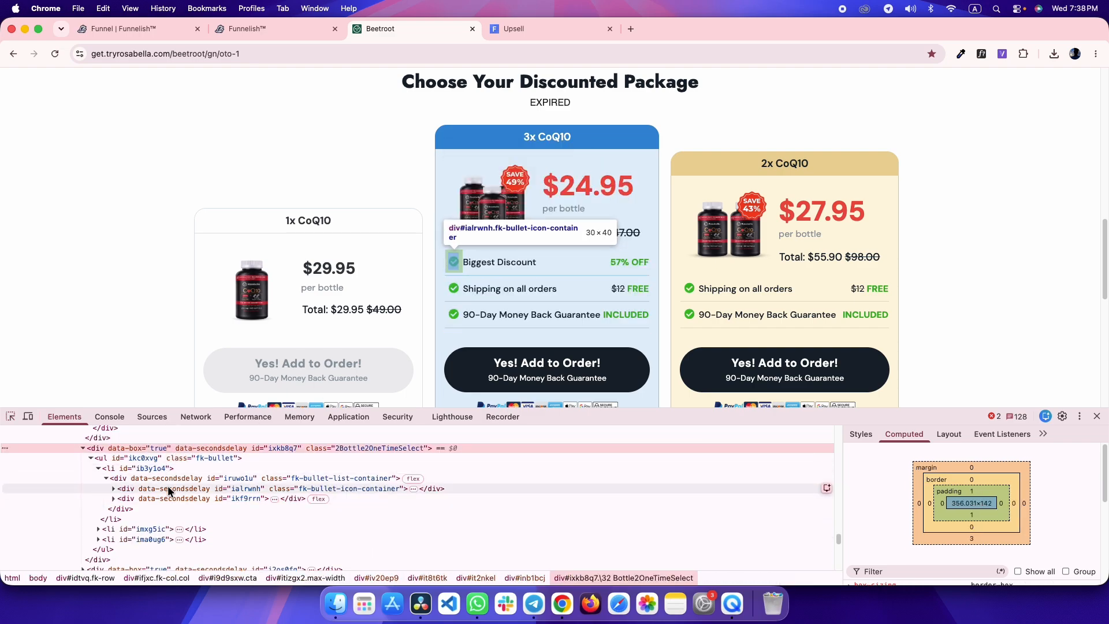
- Set the vertical margin of the new container in the 3x CoQ10 card to 0 px
{"action": "key", "text": "ctrl+shift+Tab"}
{"action": "double_click", "coordinate": [113, 281]}
{"action": "left_click", "coordinate": [173, 281]}
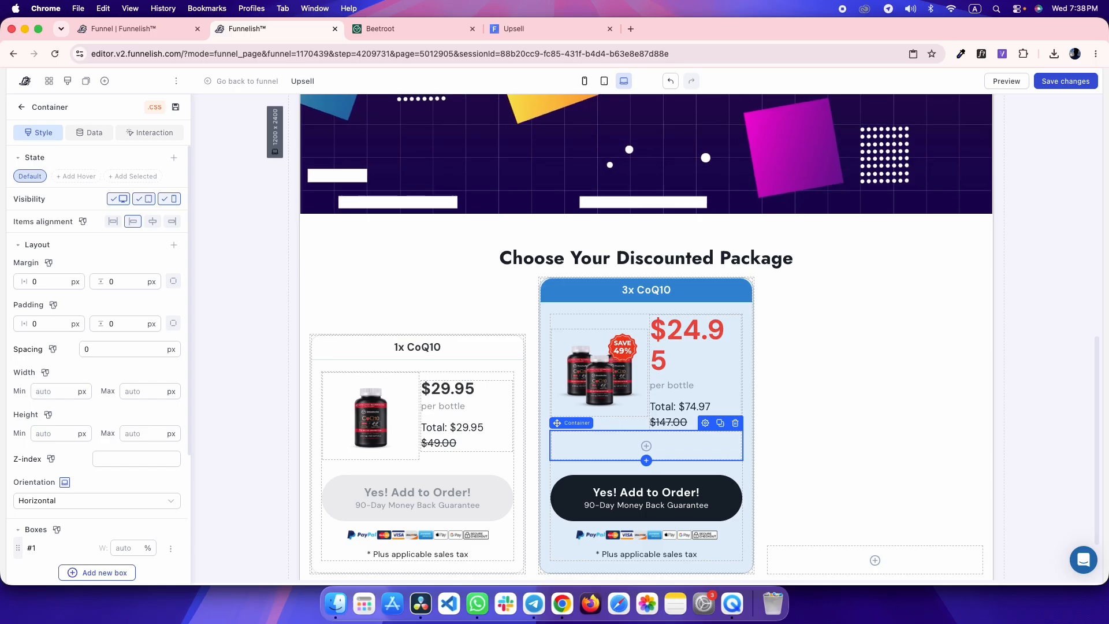
{"action": "left_click", "coordinate": [720, 423]}
{"action": "left_click_drag", "start_coordinate": [584, 483], "coordinate": [634, 455]}
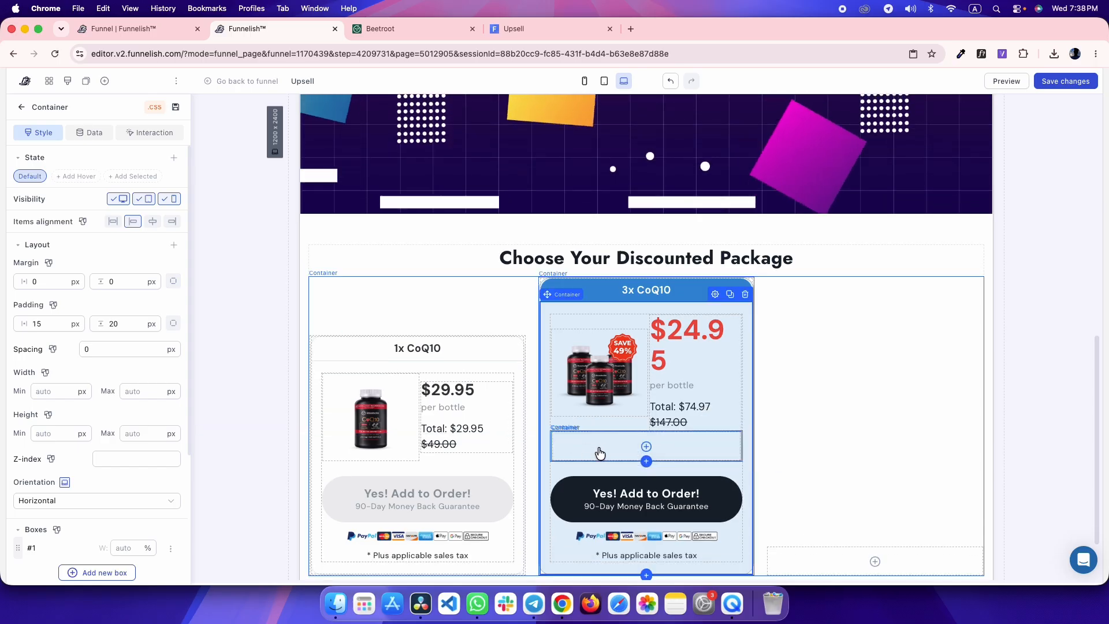
{"action": "left_click", "coordinate": [594, 450]}
{"action": "left_click", "coordinate": [601, 451]}
- Inspect the size and padding of the reference list's bullet icon container
{"action": "key", "text": "ctrl+Tab"}
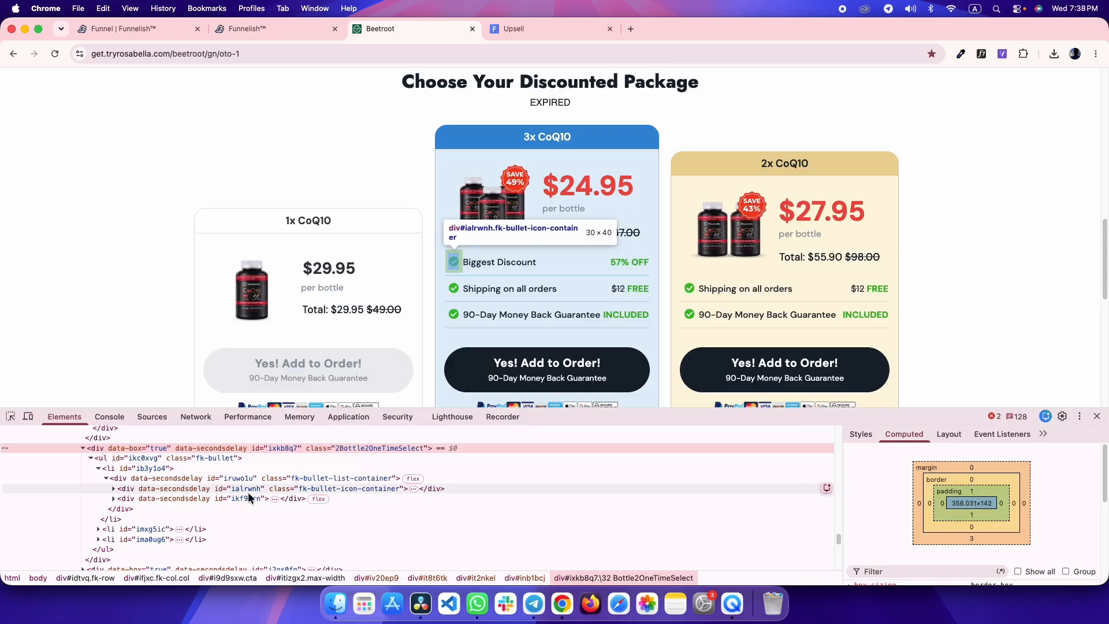
{"action": "left_click", "coordinate": [135, 477]}
{"action": "left_click", "coordinate": [127, 488]}
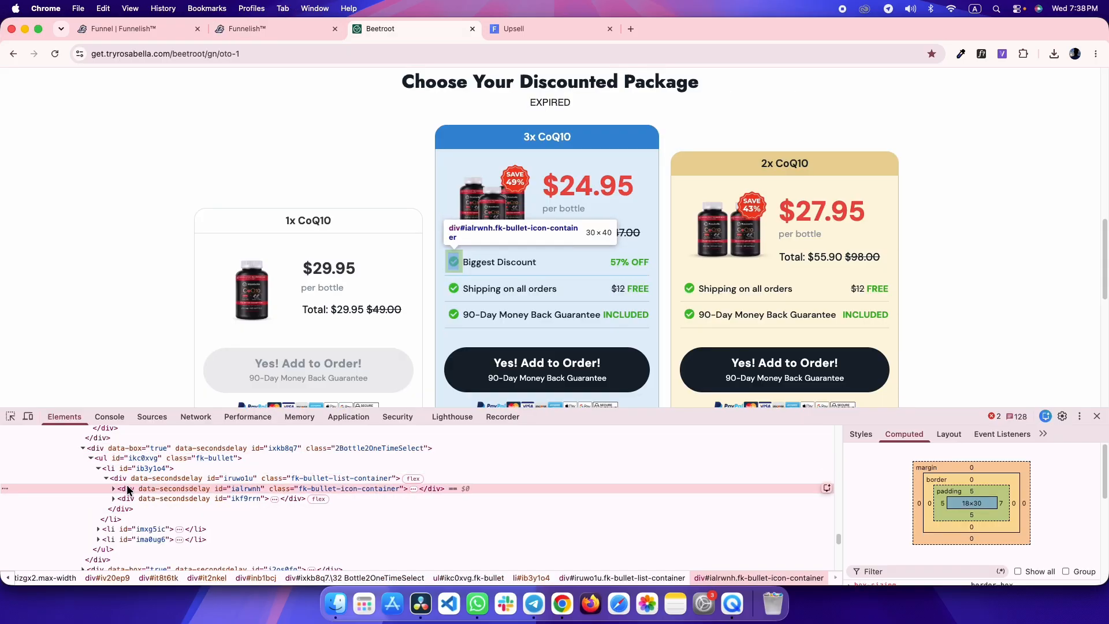
- Add a second box to the new container and set the first box's width to 30 px
{"action": "key", "text": "ctrl+shift+Tab"}
{"action": "scroll", "coordinate": [144, 473], "scroll_direction": "down", "scroll_amount": 2}
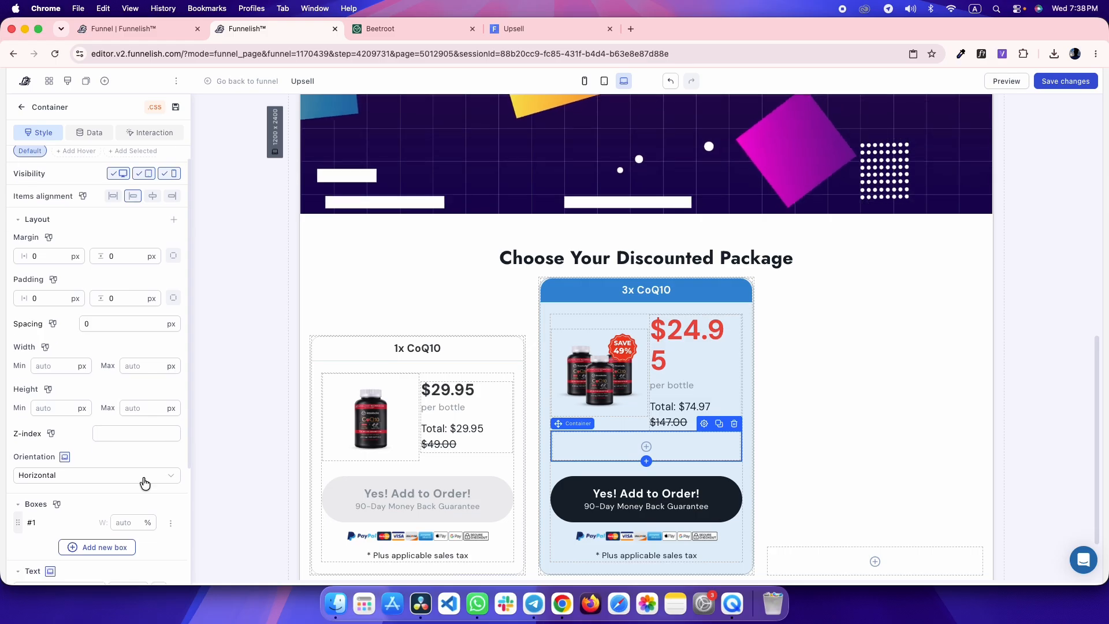
{"action": "left_click", "coordinate": [85, 541]}
{"action": "scroll", "coordinate": [139, 404], "scroll_direction": "down", "scroll_amount": 2}
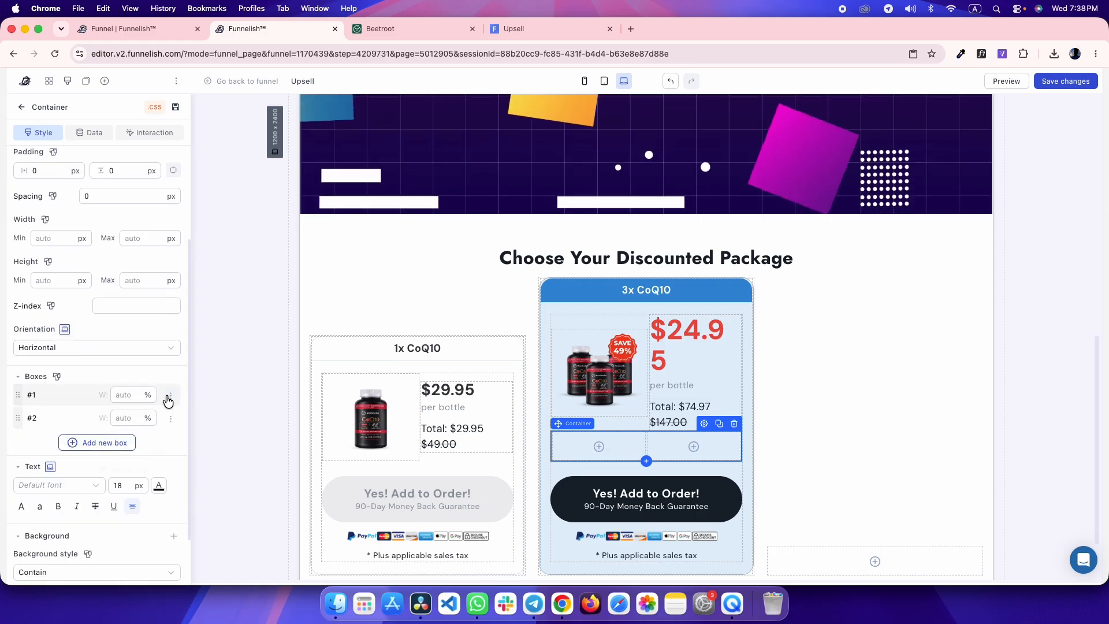
{"action": "key", "text": "ctrl+Tab"}
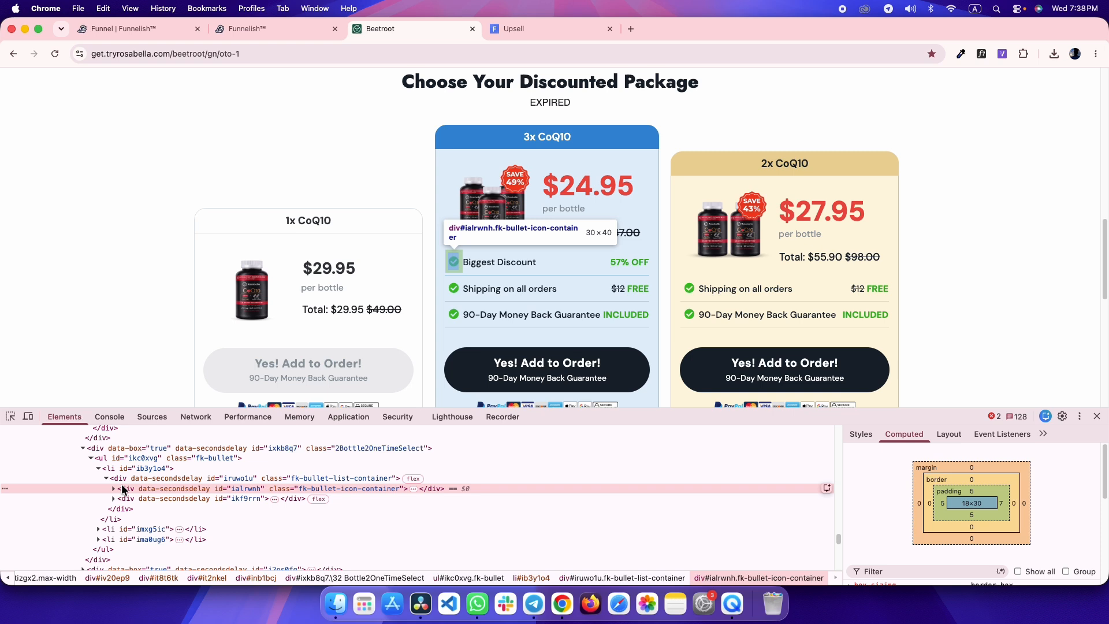
{"action": "key", "text": "ctrl+shift+Tab"}
{"action": "left_click", "coordinate": [127, 395]}
{"action": "type", "text": "30"}
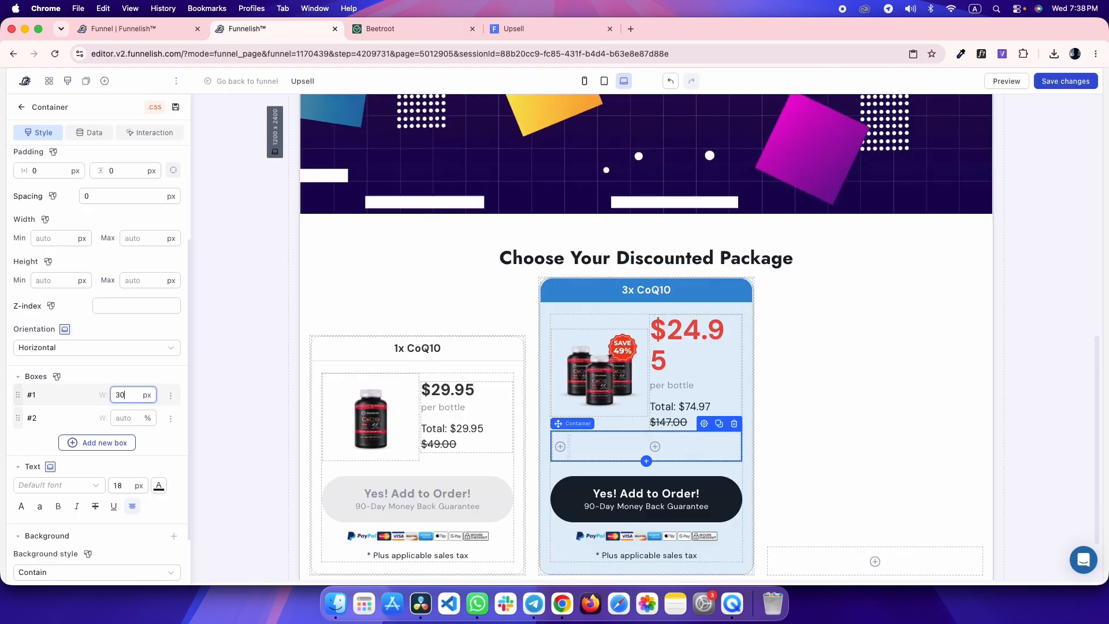
{"action": "key", "text": "ctrl+Tab"}
{"action": "key", "text": "ctrl+shift+Tab"}
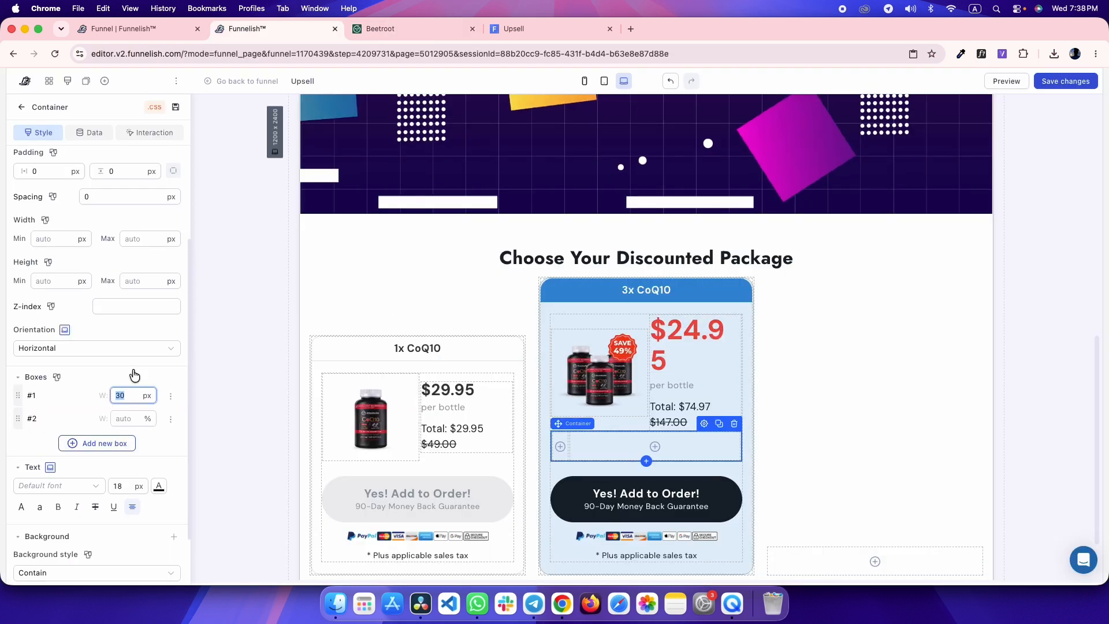
- Check the reference benefits list in its mobile layout and set the new container's items alignment back to start
{"action": "scroll", "coordinate": [142, 318], "scroll_direction": "up", "scroll_amount": 5}
{"action": "key", "text": "ctrl+Tab"}
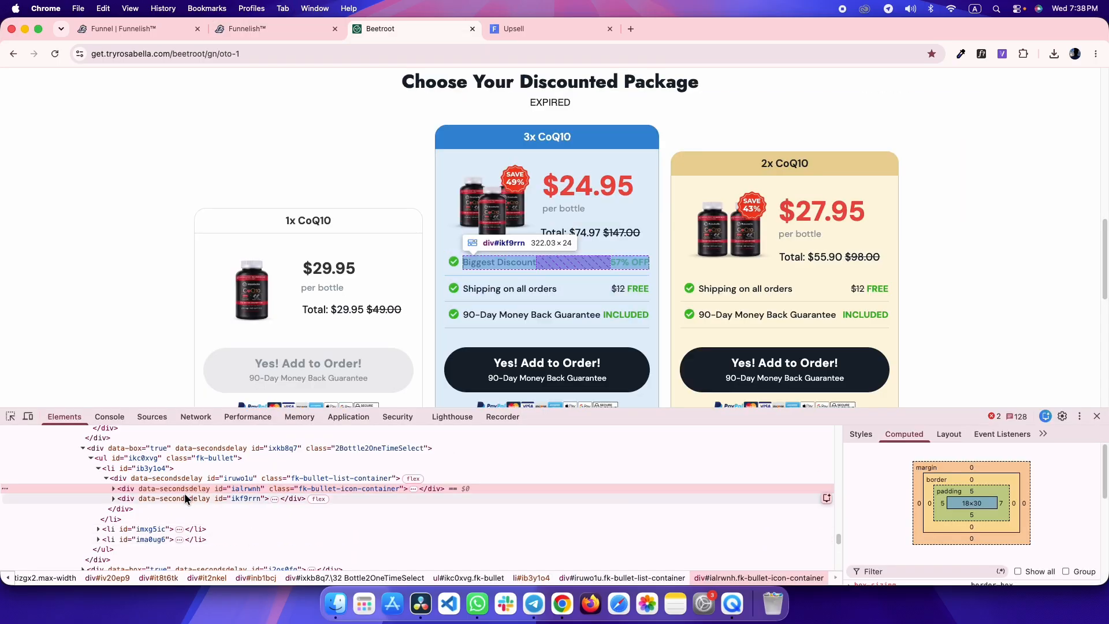
{"action": "left_click", "coordinate": [27, 416]}
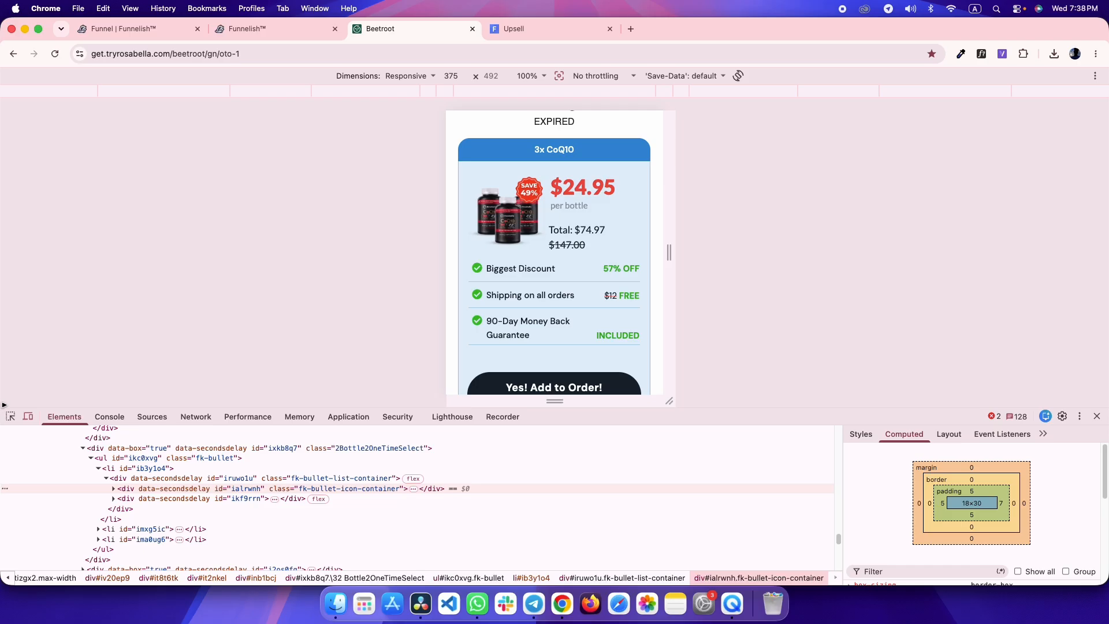
{"action": "left_click", "coordinate": [24, 416]}
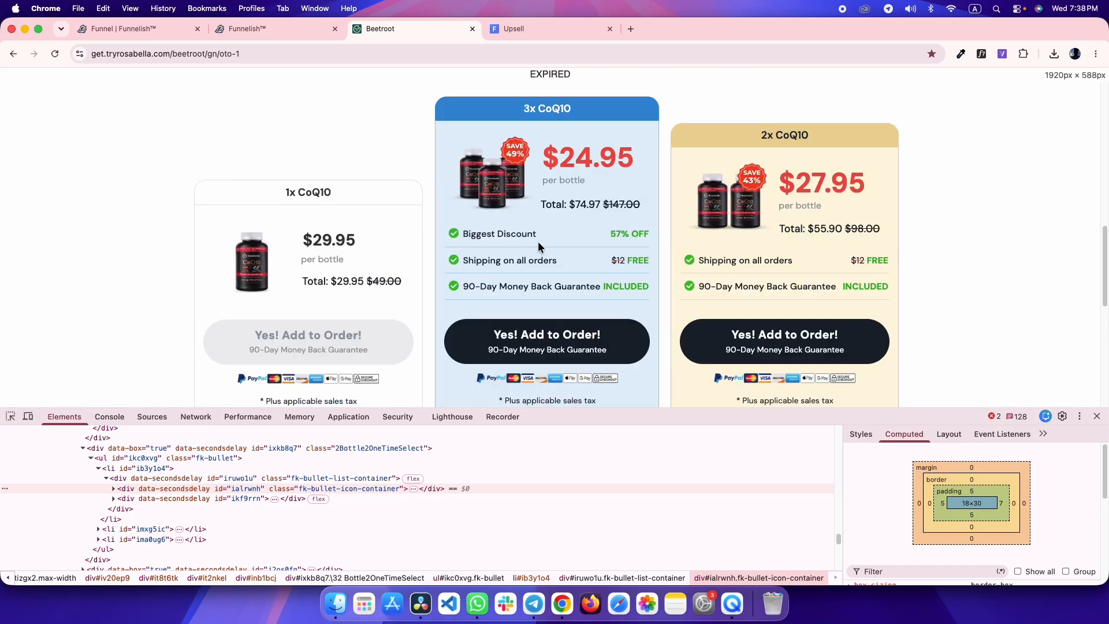
{"action": "key", "text": "ctrl+shift+Tab"}
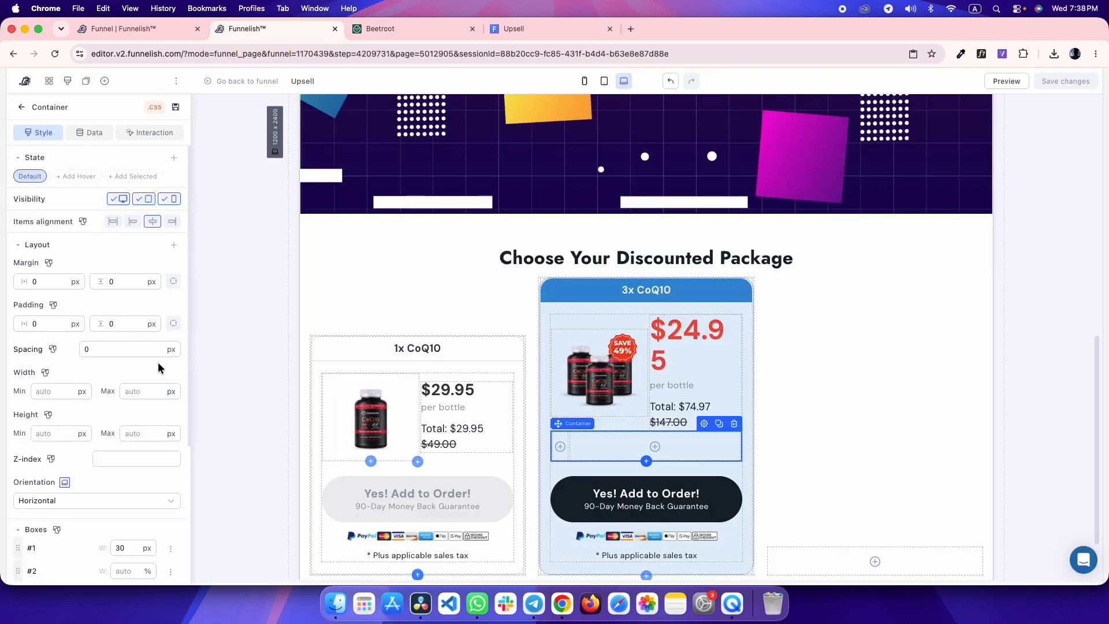
{"action": "left_click", "coordinate": [132, 225]}
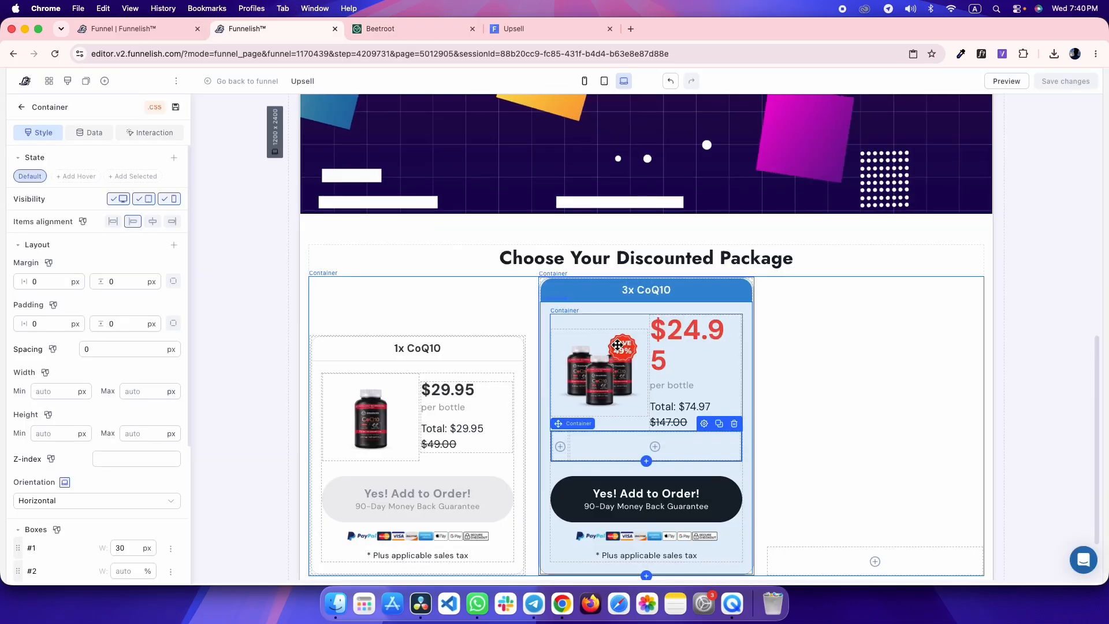
- Insert an image in the 30 px box, upload the green check icon Group 165.svg and set its width to 18 px
{"action": "left_click", "coordinate": [560, 447]}
{"action": "left_click", "coordinate": [209, 462]}
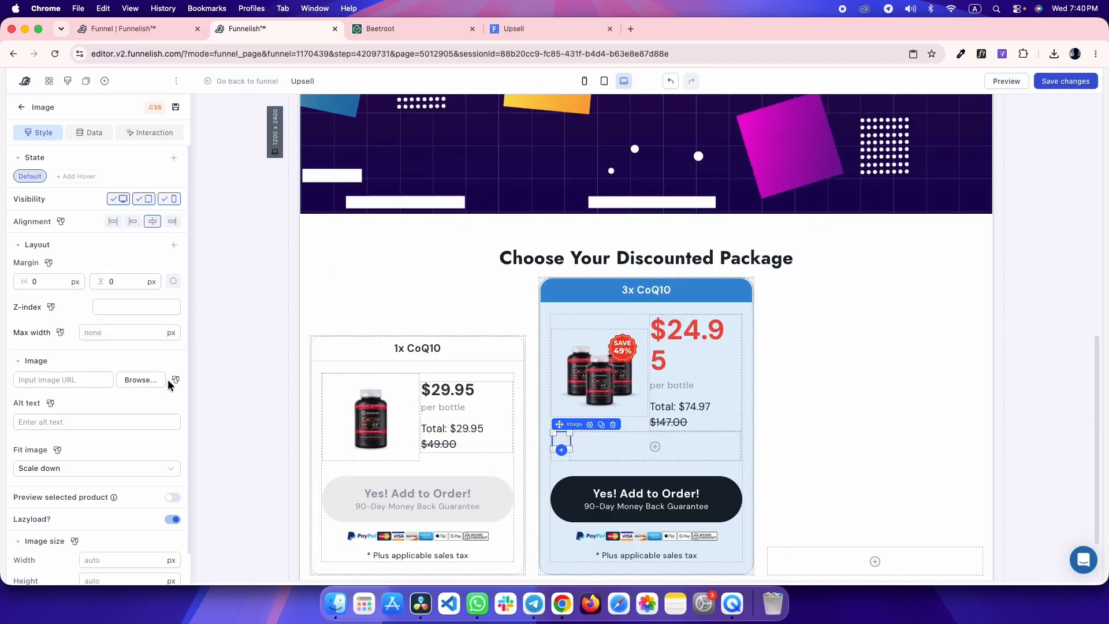
{"action": "left_click", "coordinate": [138, 381]}
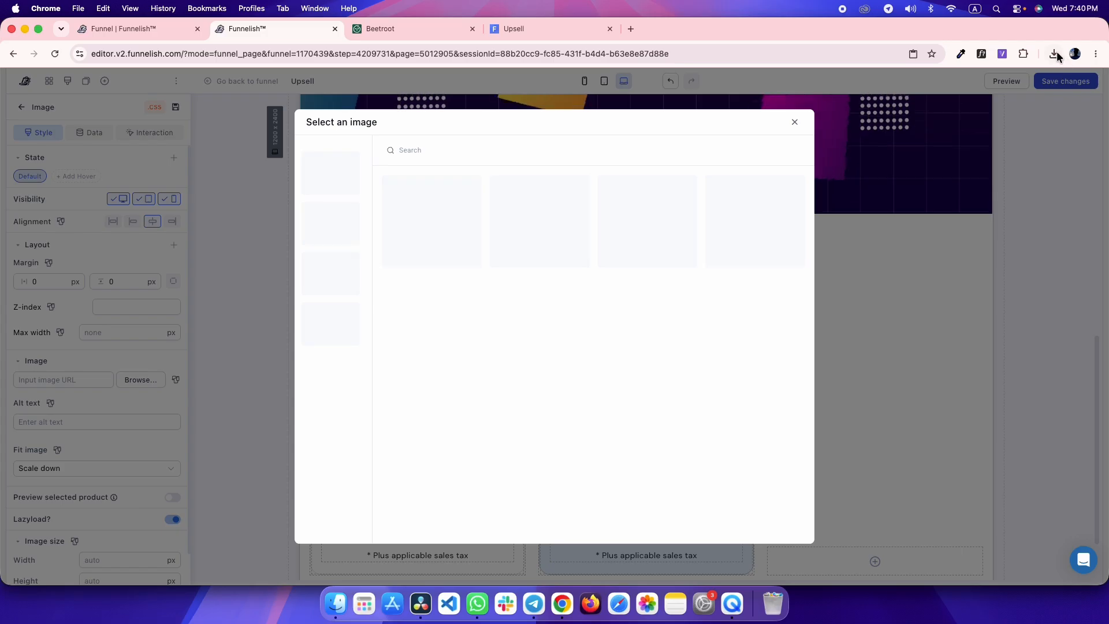
{"action": "left_click", "coordinate": [745, 184]}
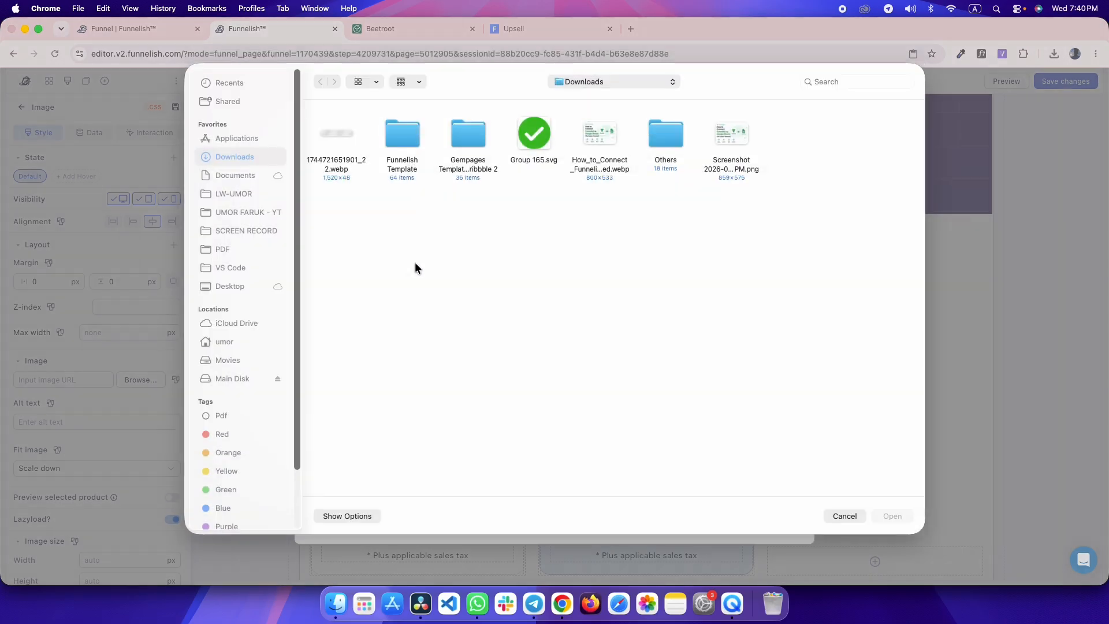
{"action": "double_click", "coordinate": [539, 126]}
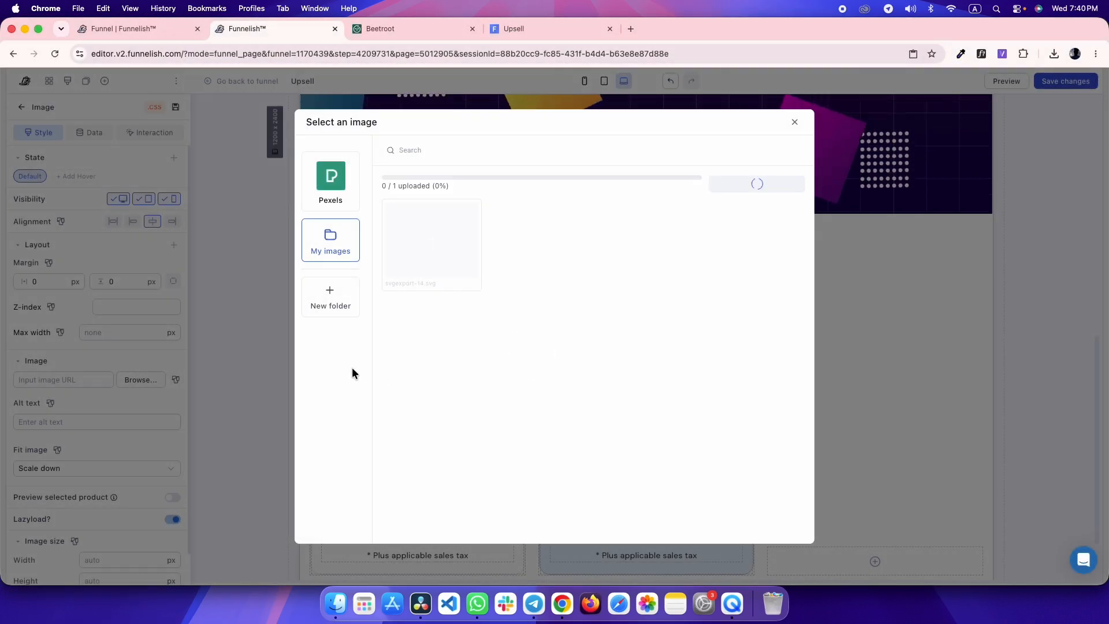
{"action": "left_click", "coordinate": [423, 267]}
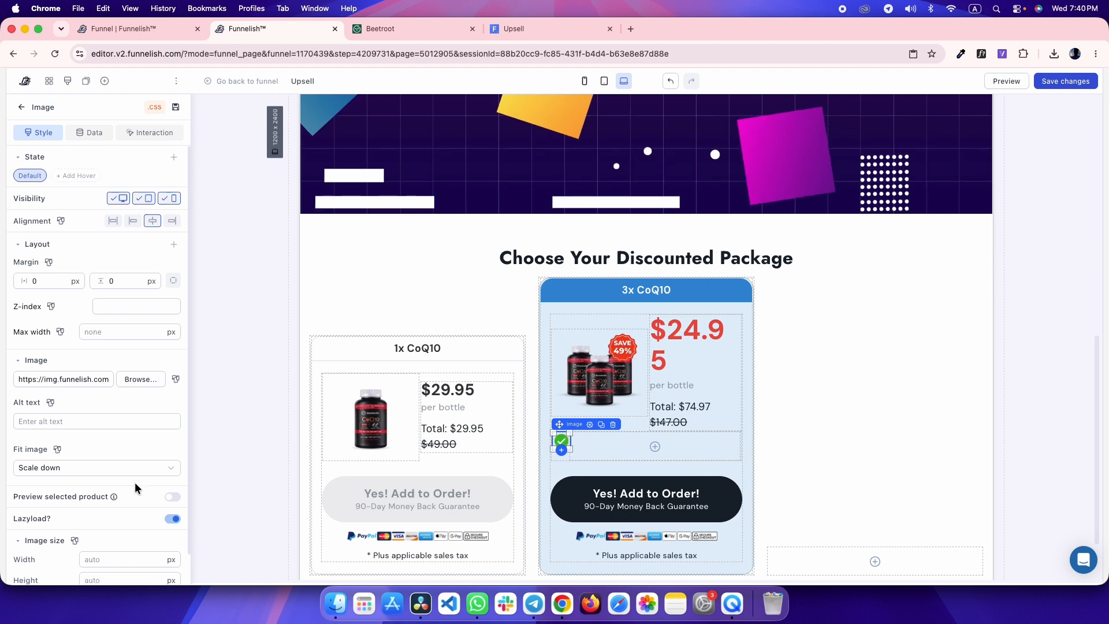
{"action": "left_click", "coordinate": [121, 558]}
{"action": "type", "text": "18"}
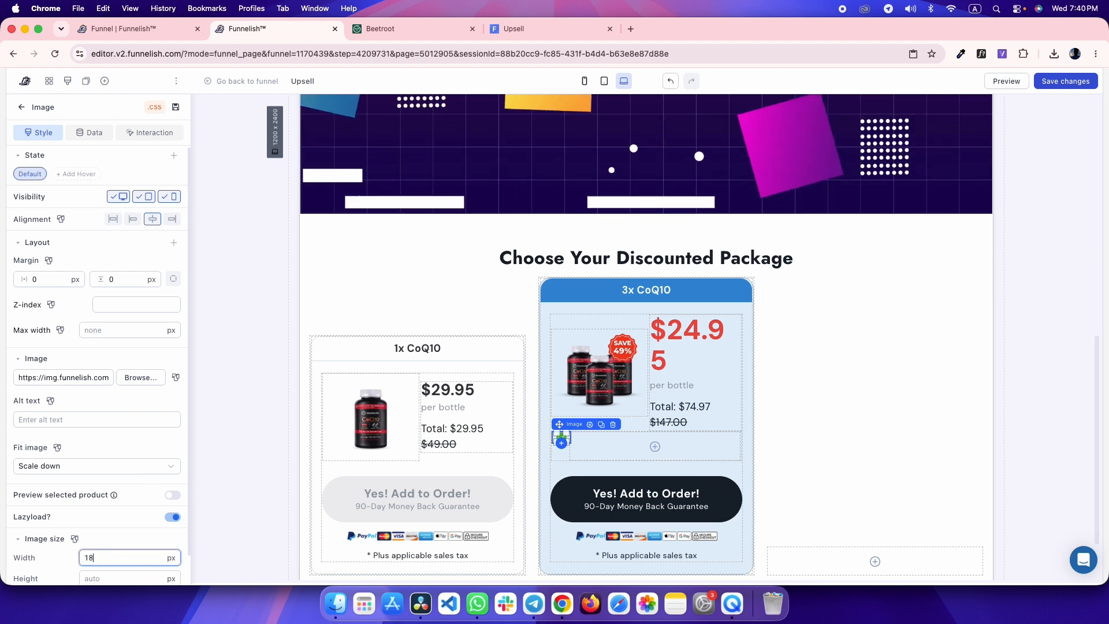
- Compare the check icon in the upsell preview with the bullet icon and benefit text on the reference page
{"action": "key", "text": "ctrl+Tab"}
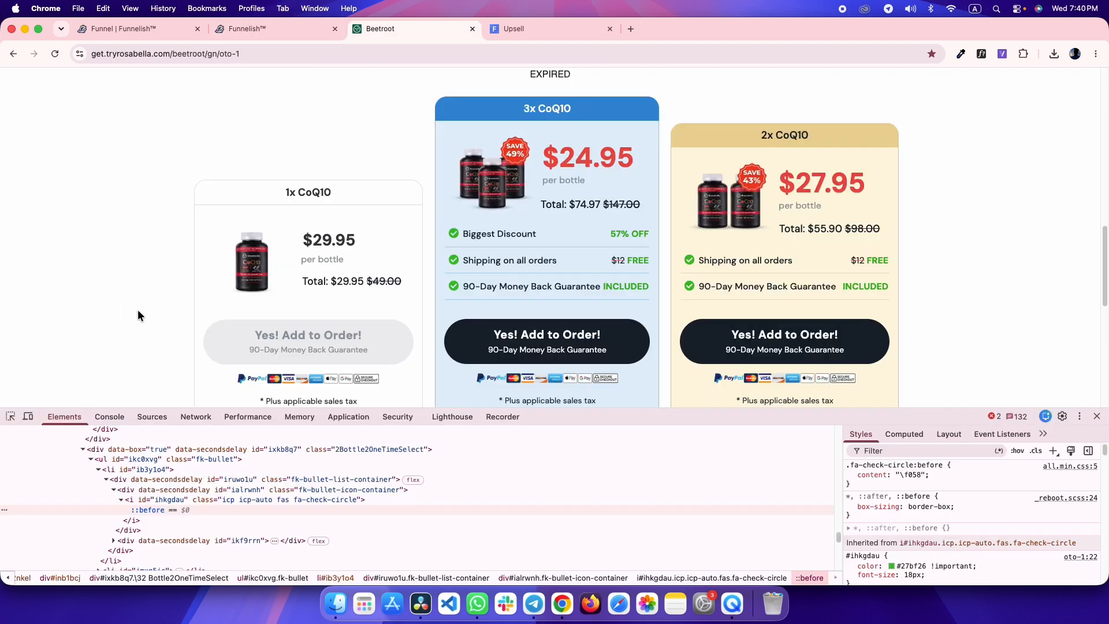
{"action": "left_click", "coordinate": [153, 491]}
{"action": "key", "text": "ctrl+shift+Tab"}
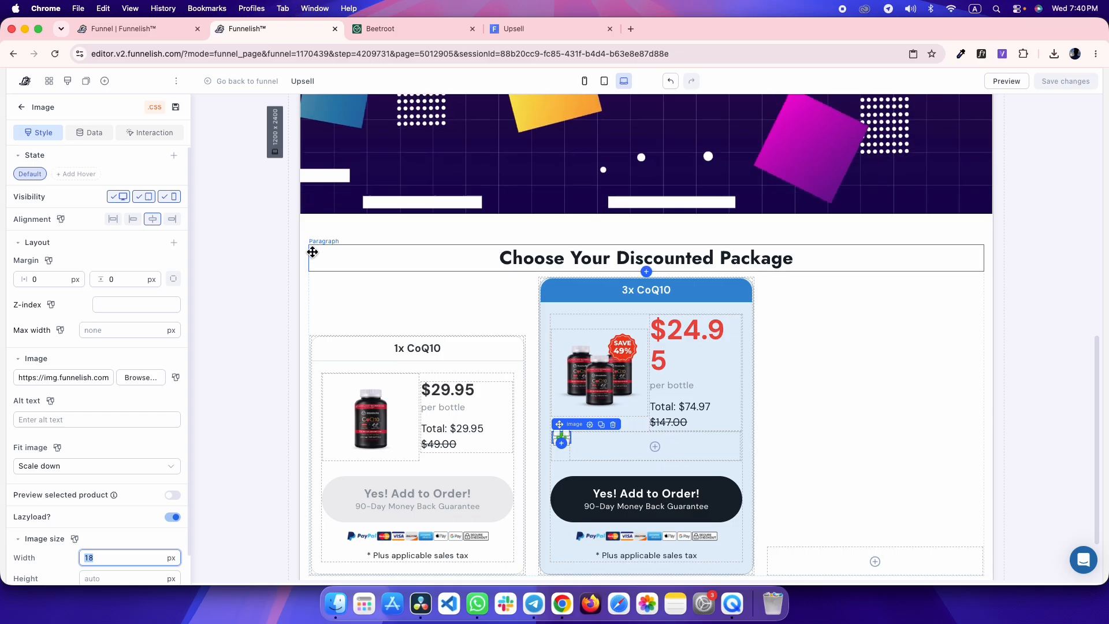
{"action": "key", "text": "ctrl+Tab"}
{"action": "key", "text": "ctrl+Tab"}
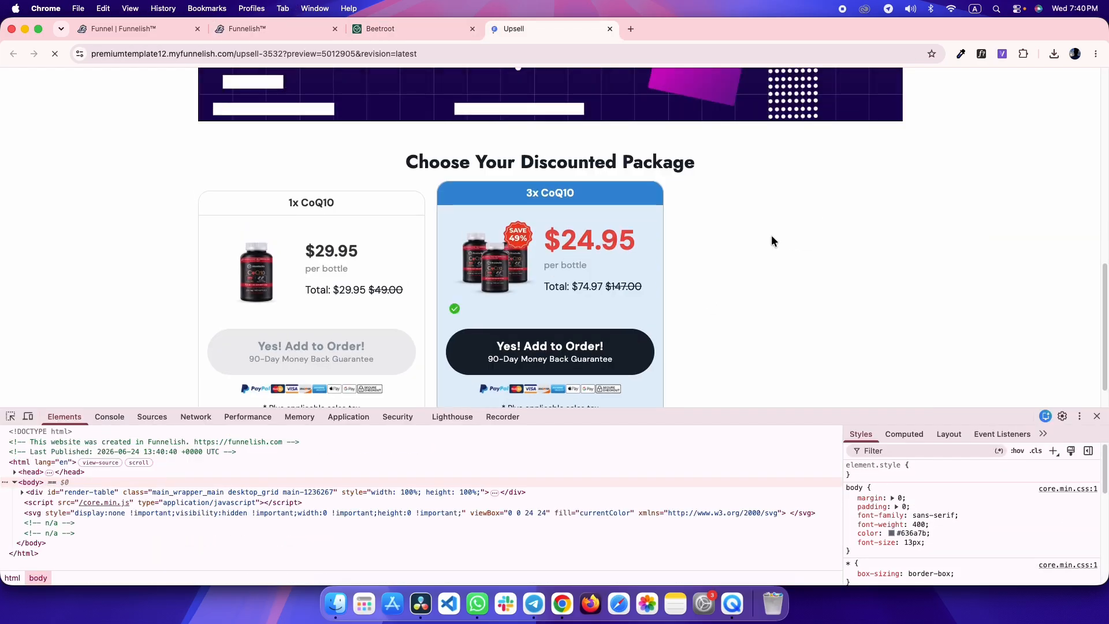
{"action": "key", "text": "ctrl+shift+Tab"}
{"action": "double_click", "coordinate": [471, 232]}
{"action": "key", "text": "ctrl+shift+Tab"}
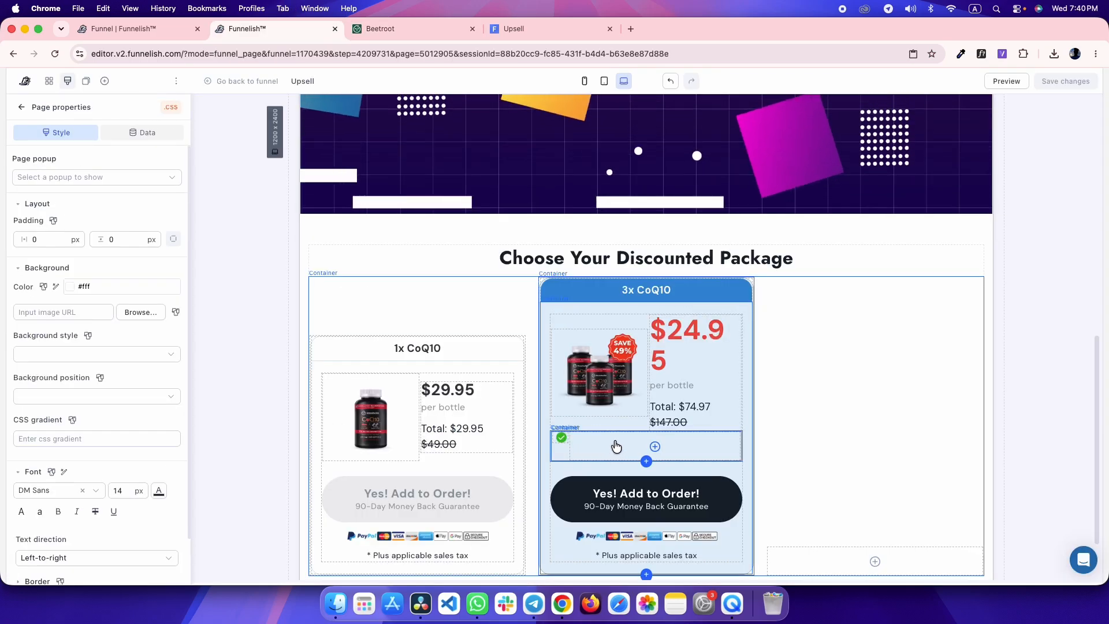
- Insert a container in the box beside the check icon and set its vertical margin to 0 px
{"action": "left_click", "coordinate": [561, 441]}
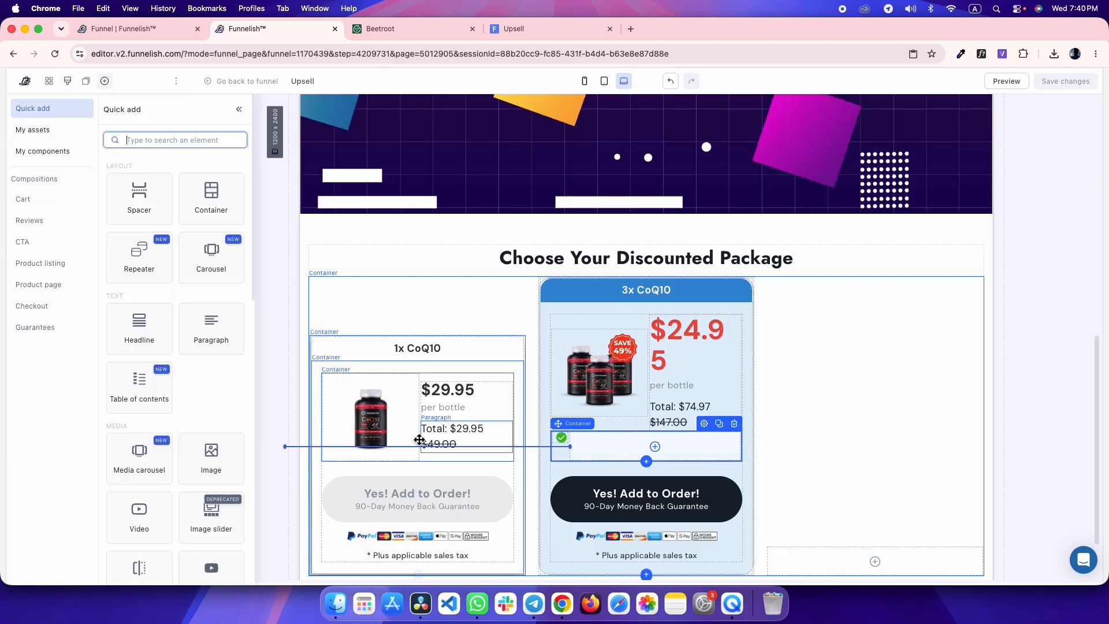
{"action": "left_click", "coordinate": [207, 204]}
{"action": "type", "text": "0"}
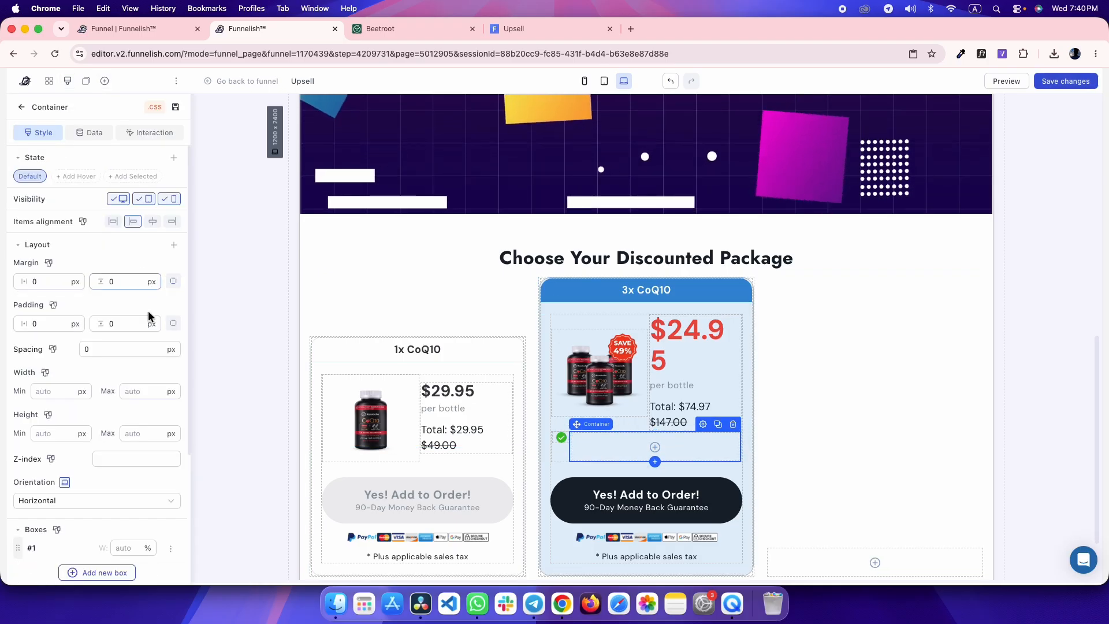
- Add a second box to the container beside the check icon and insert a paragraph in its first box
{"action": "scroll", "coordinate": [92, 425], "scroll_direction": "down", "scroll_amount": 5}
{"action": "left_click", "coordinate": [86, 352]}
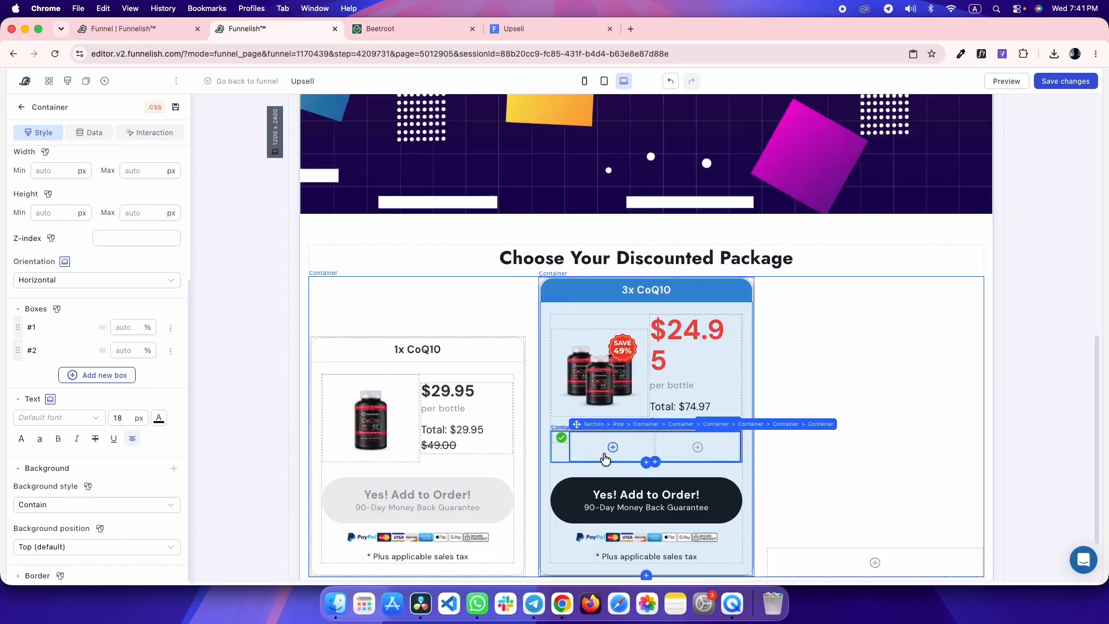
{"action": "left_click", "coordinate": [605, 457]}
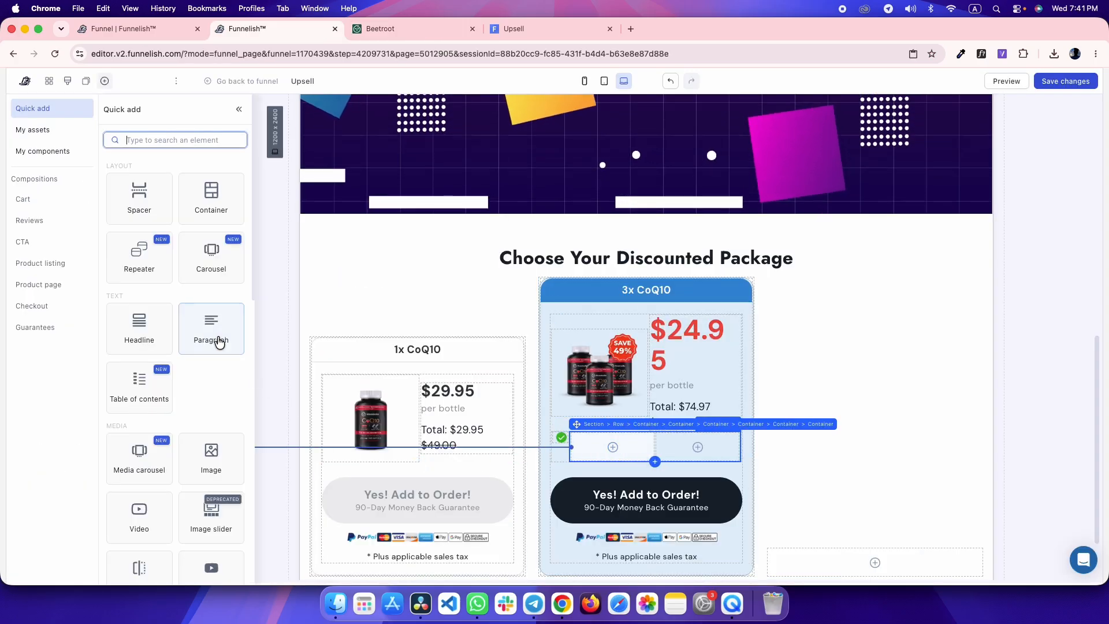
{"action": "left_click", "coordinate": [223, 344]}
- Set the new paragraph's vertical margin to 0 px and its horizontal and vertical padding to 0 px
{"action": "left_click", "coordinate": [131, 282]}
{"action": "double_click", "coordinate": [132, 281]}
{"action": "type", "text": "0"}
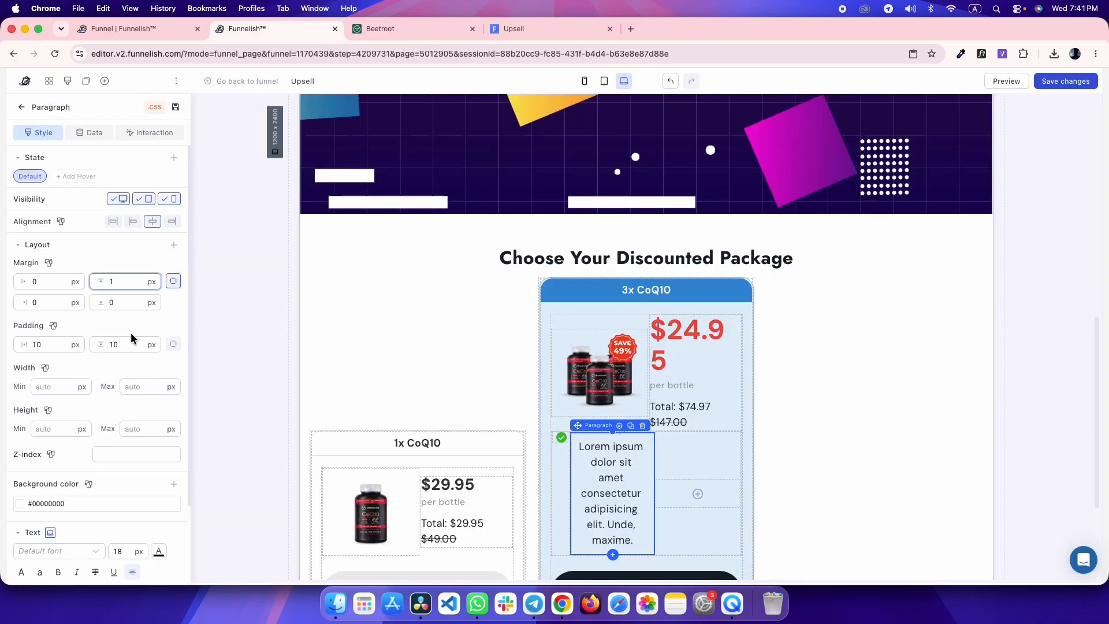
{"action": "left_click", "coordinate": [128, 341]}
{"action": "double_click", "coordinate": [125, 324]}
{"action": "type", "text": "0"}
{"action": "double_click", "coordinate": [59, 326]}
{"action": "type", "text": "0"}
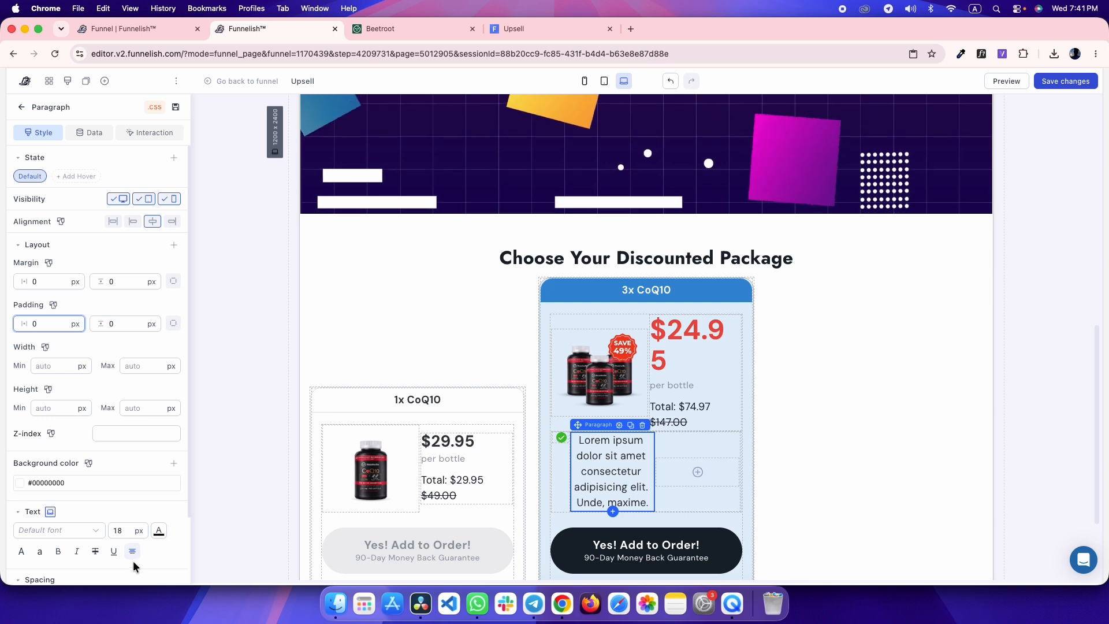
- Align the paragraph's text to the start and replace the placeholder text with "Biggest Discount"
{"action": "left_click", "coordinate": [152, 573]}
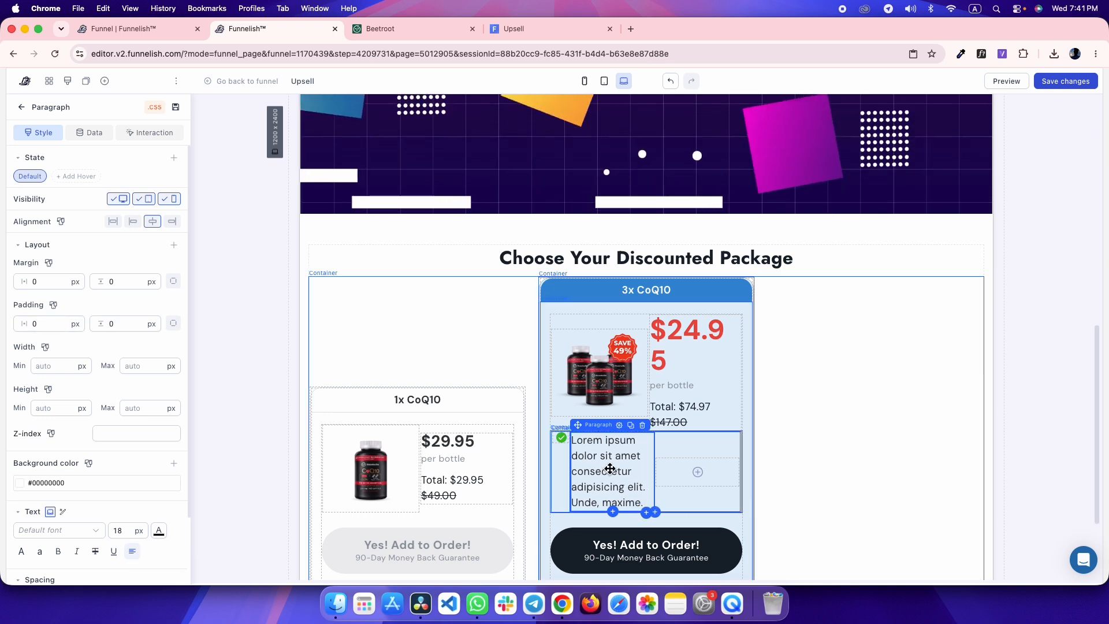
{"action": "double_click", "coordinate": [611, 469]}
{"action": "type", "text": "Biggest Discount"}
- Match the "Biggest Discount" text to the reference page with a 16 px font size and colour #17222e, and save the page
{"action": "key", "text": "ctrl+Tab"}
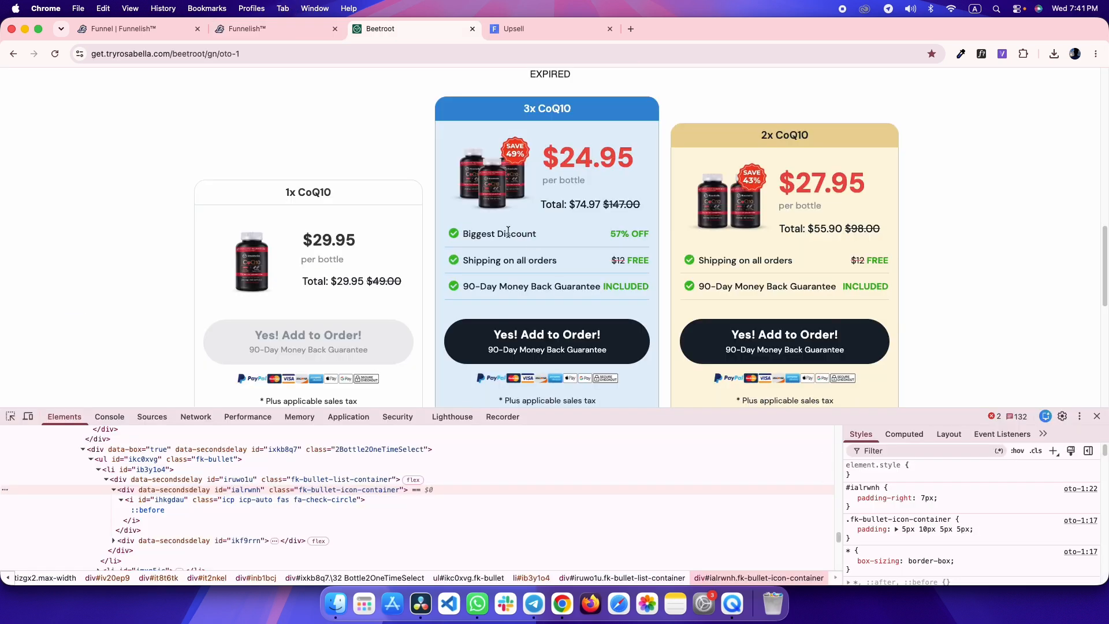
{"action": "left_click", "coordinate": [530, 234]}
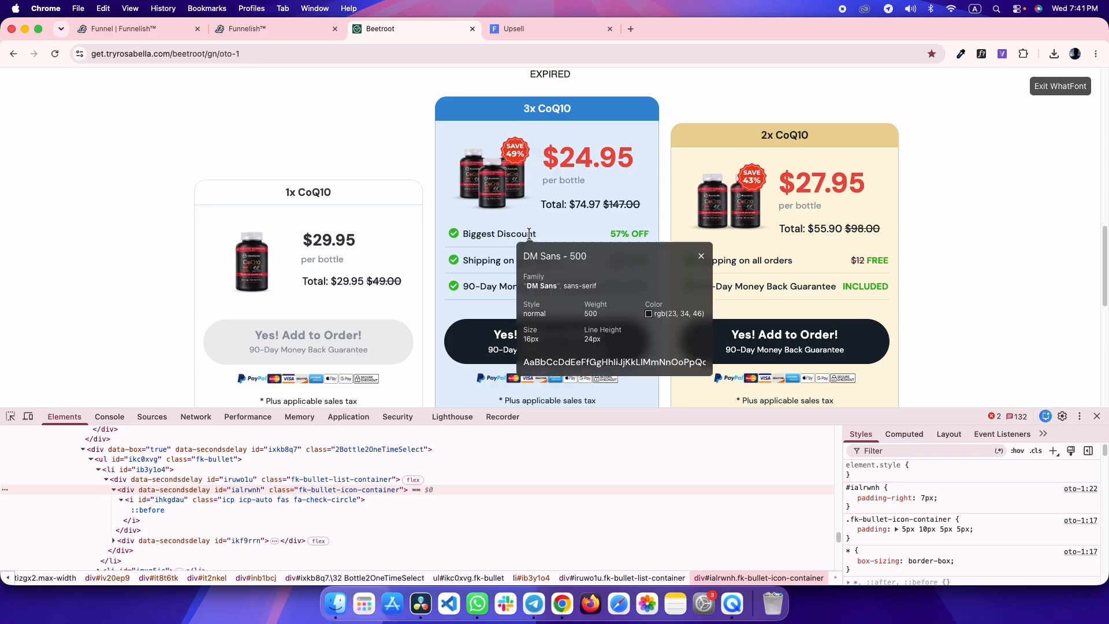
{"action": "mouse_move", "coordinate": [664, 333]}
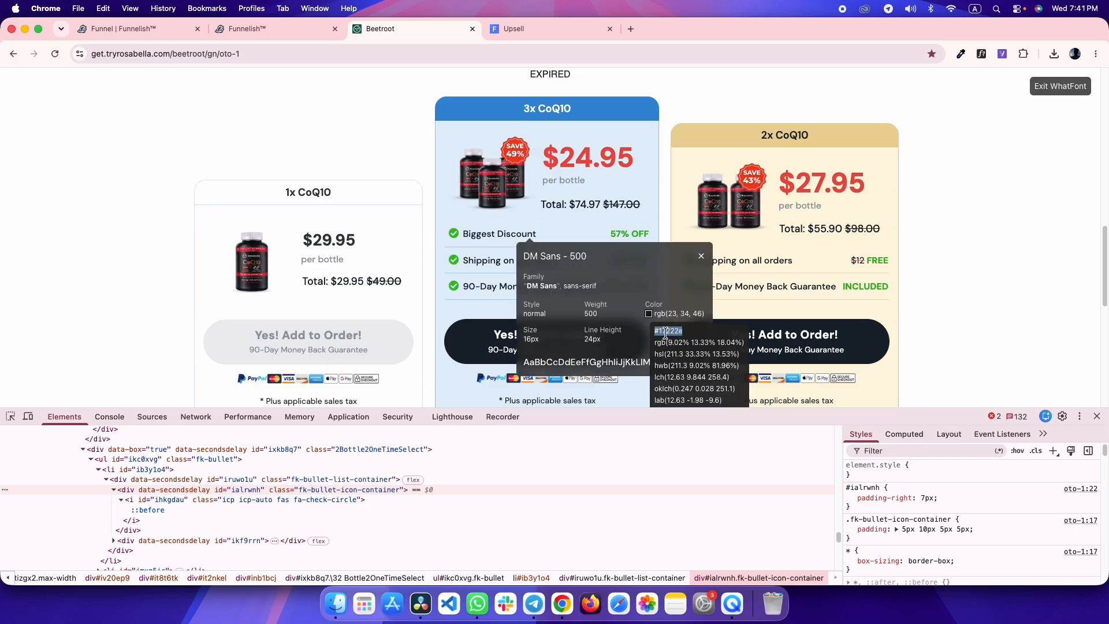
{"action": "key", "text": "ctrl+shift+Tab"}
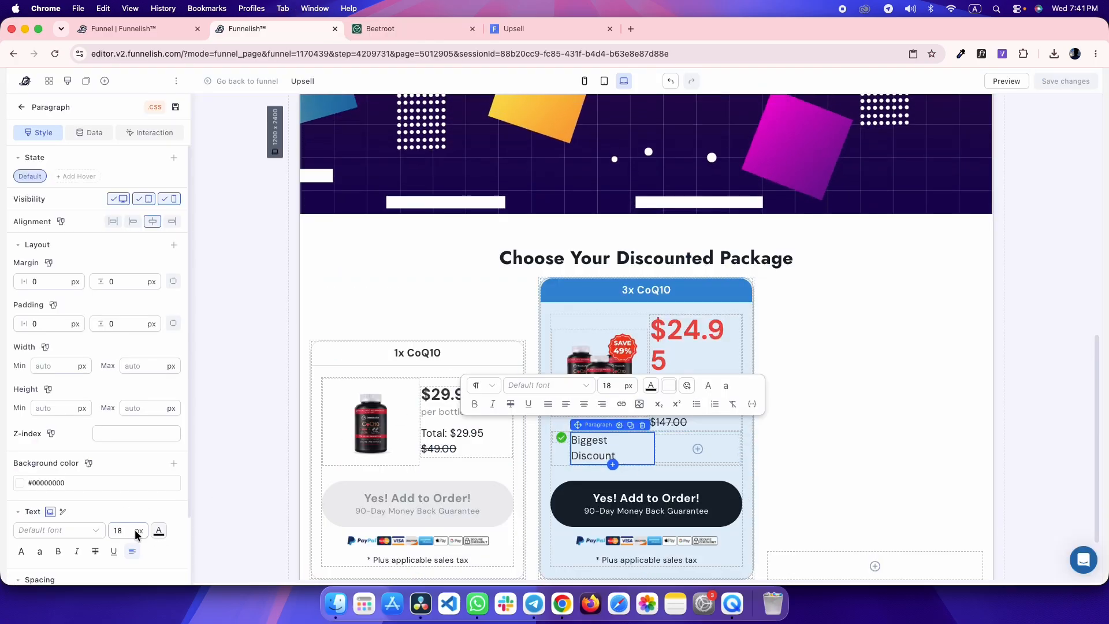
{"action": "type", "text": "16"}
{"action": "left_click", "coordinate": [158, 529]}
{"action": "left_click", "coordinate": [156, 431]}
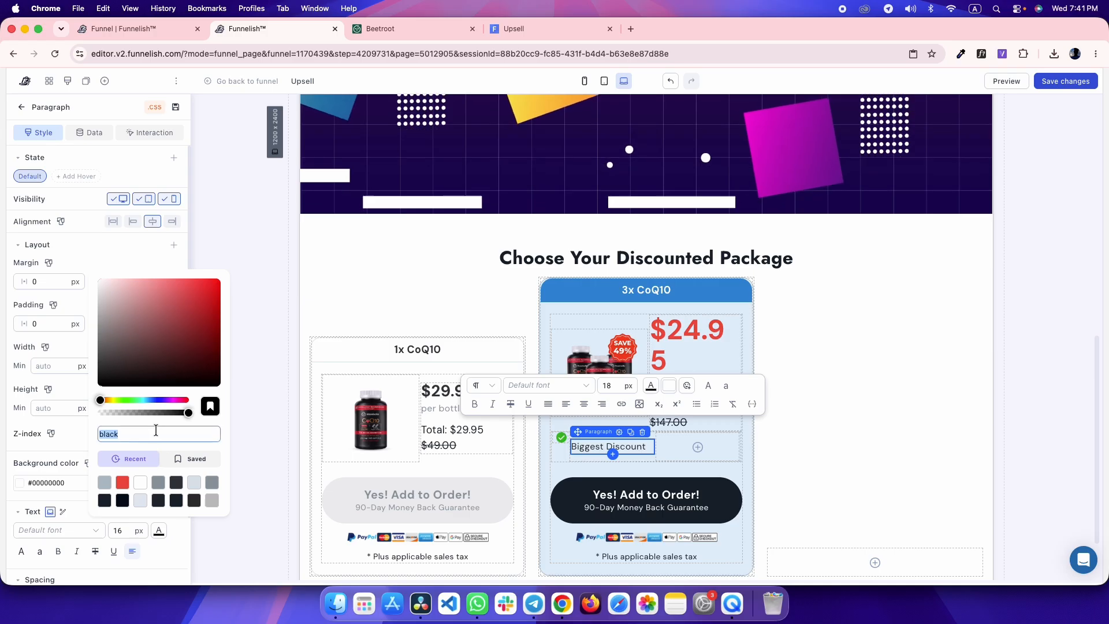
{"action": "left_click", "coordinate": [170, 549]}
{"action": "scroll", "coordinate": [162, 551], "scroll_direction": "down", "scroll_amount": 1}
{"action": "key", "text": "super+s"}
{"action": "key", "text": "ctrl+Tab"}
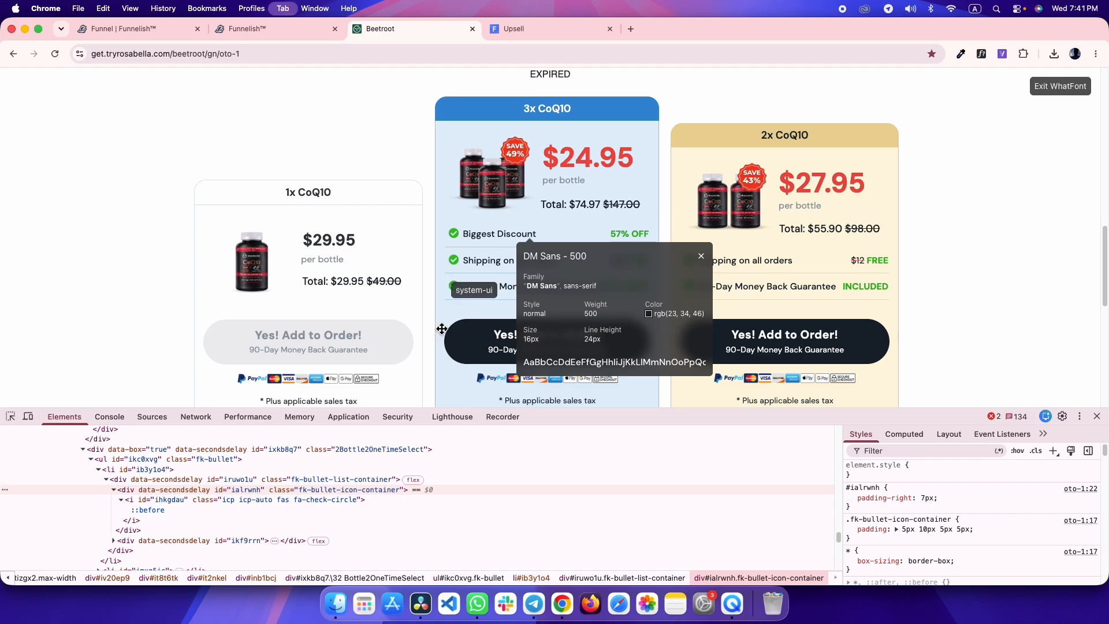
{"action": "key", "text": "ctrl+shift+Tab"}
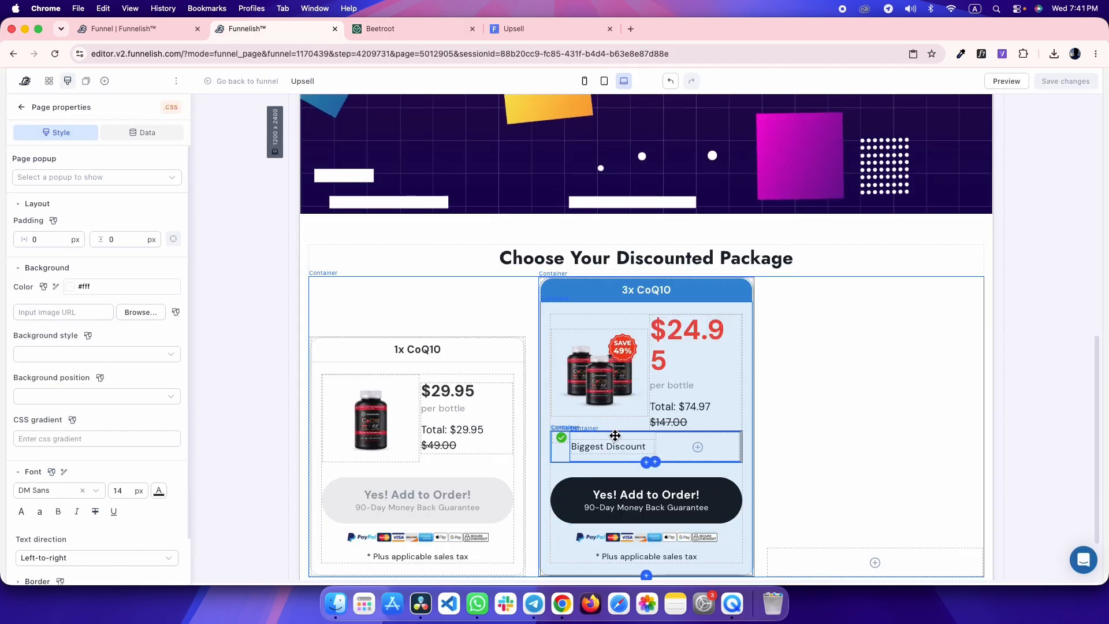
- Set the benefit text container's first box to fluid width and its second box to fit-content width
{"action": "left_click", "coordinate": [615, 436]}
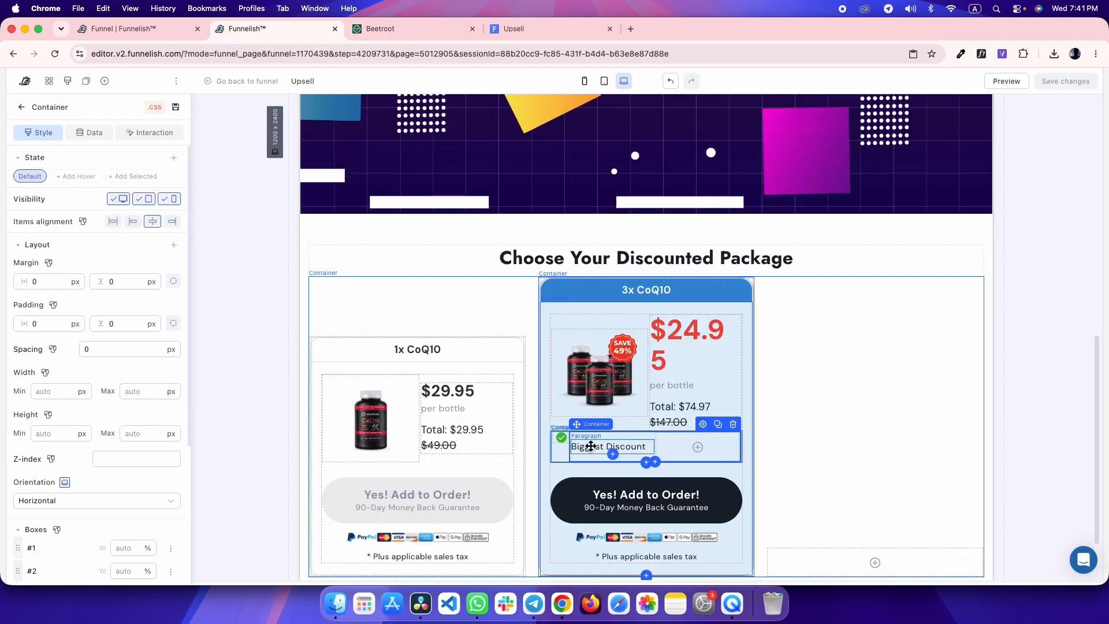
{"action": "key", "text": "ctrl+Tab"}
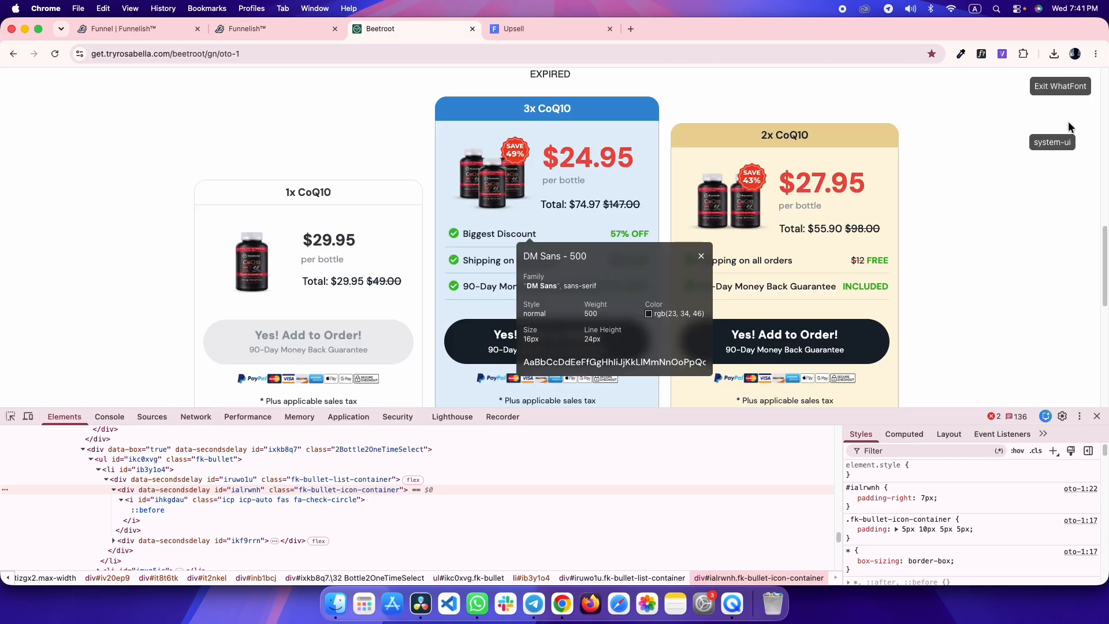
{"action": "left_click", "coordinate": [1069, 87]}
{"action": "key", "text": "ctrl+shift+Tab"}
{"action": "scroll", "coordinate": [33, 454], "scroll_direction": "down", "scroll_amount": 3}
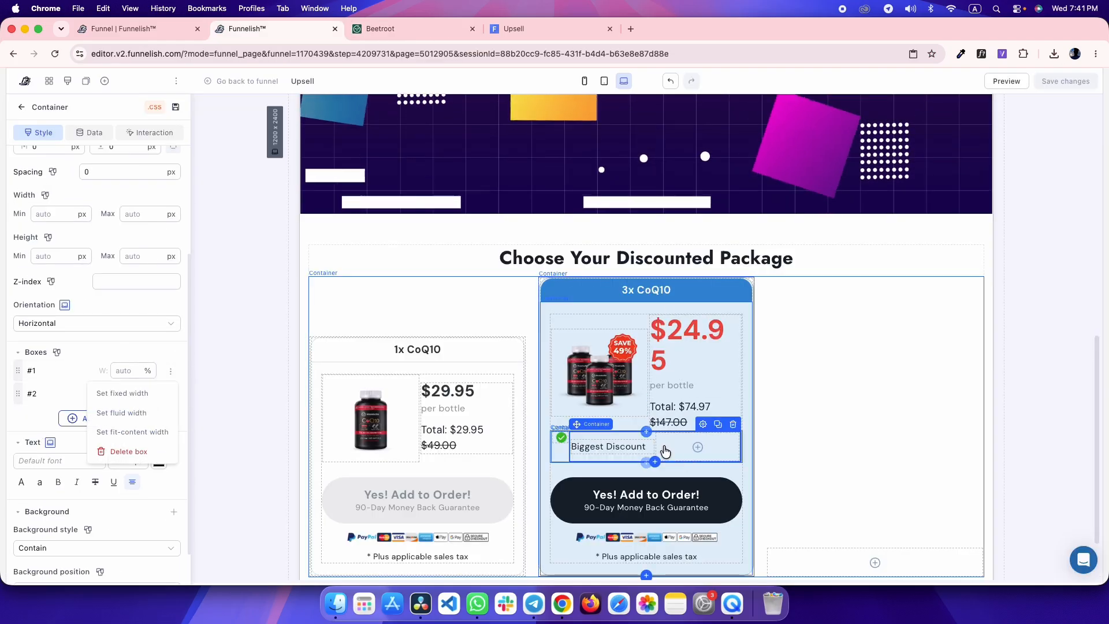
{"action": "left_click", "coordinate": [108, 438]}
{"action": "key", "text": "ctrl+Tab"}
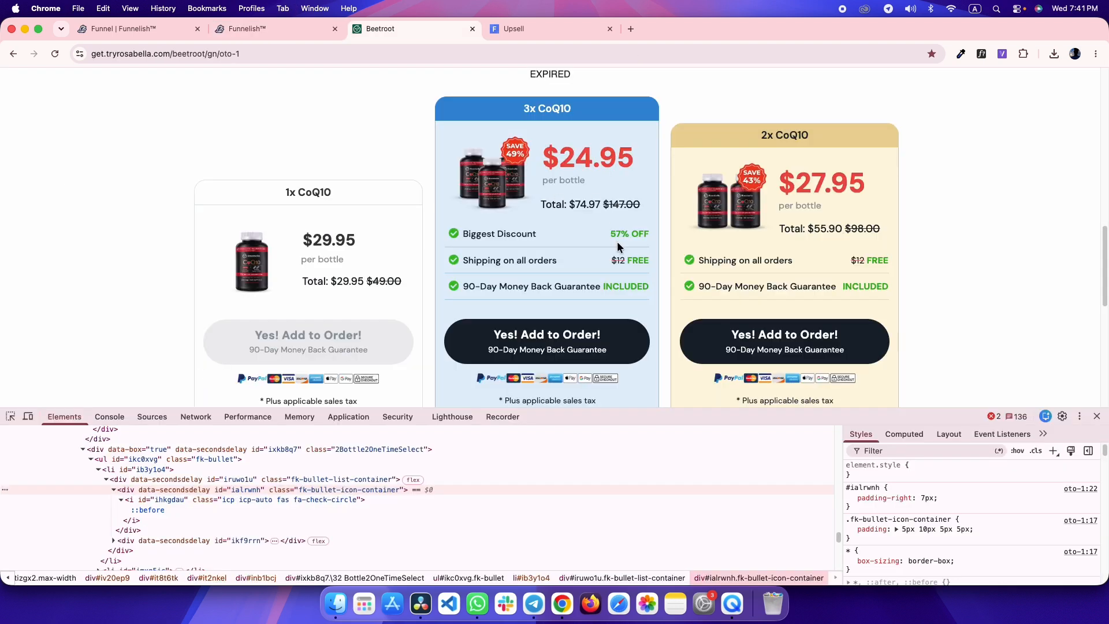
{"action": "key", "text": "ctrl+shift+Tab"}
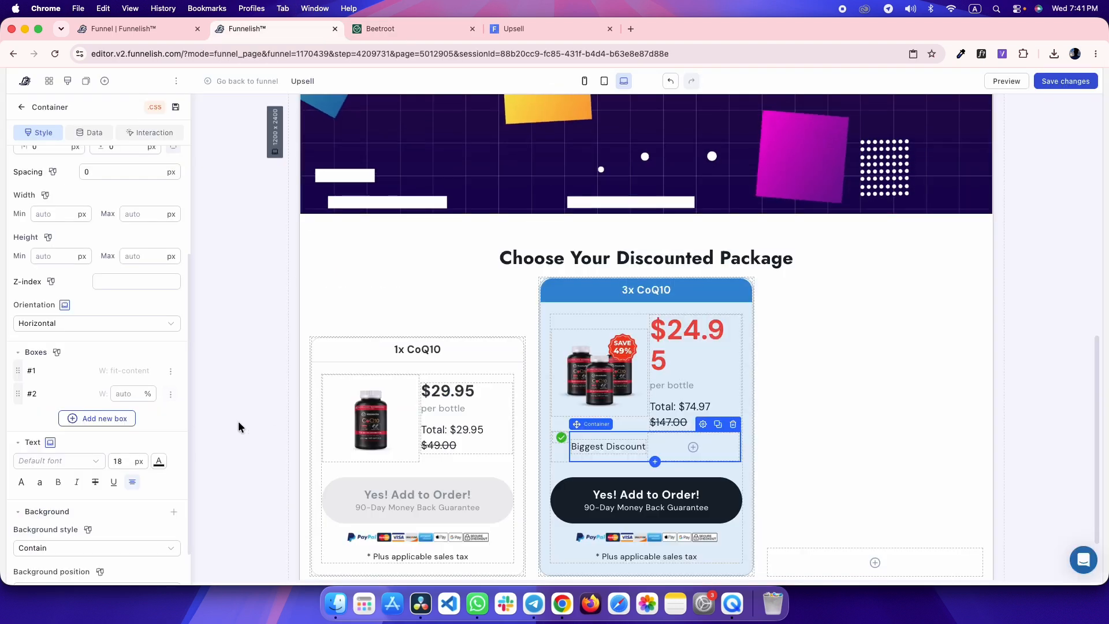
{"action": "left_click", "coordinate": [171, 395]}
{"action": "left_click", "coordinate": [131, 457]}
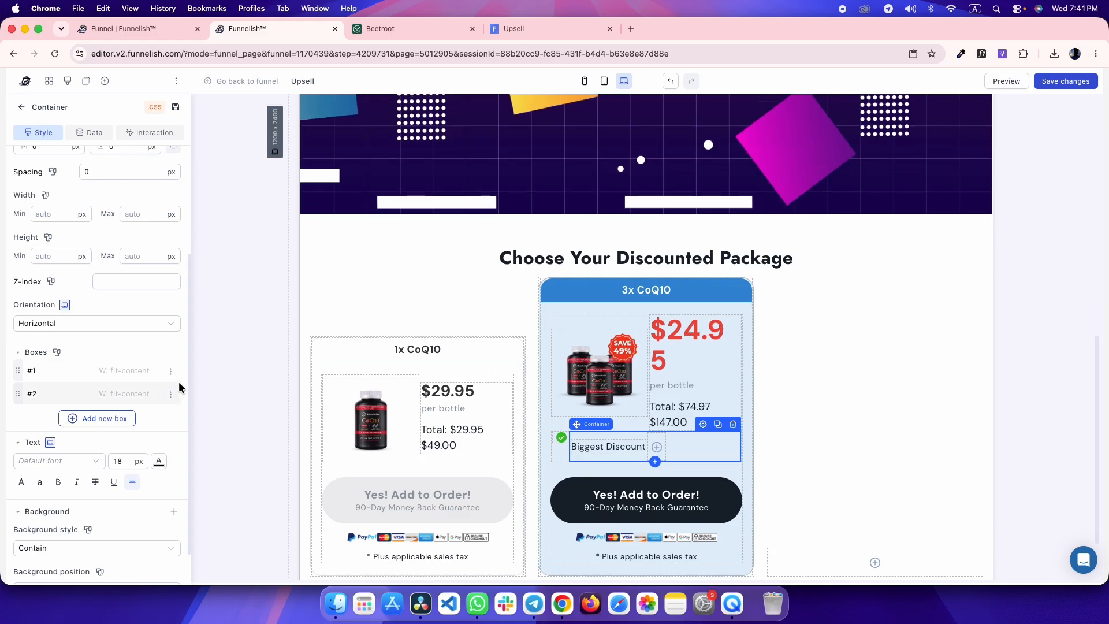
{"action": "left_click", "coordinate": [139, 414]}
- Duplicate the "Biggest Discount" paragraph, move the copy into the container's second box and change its text to "57% OFF"
{"action": "key", "text": "ctrl+Tab"}
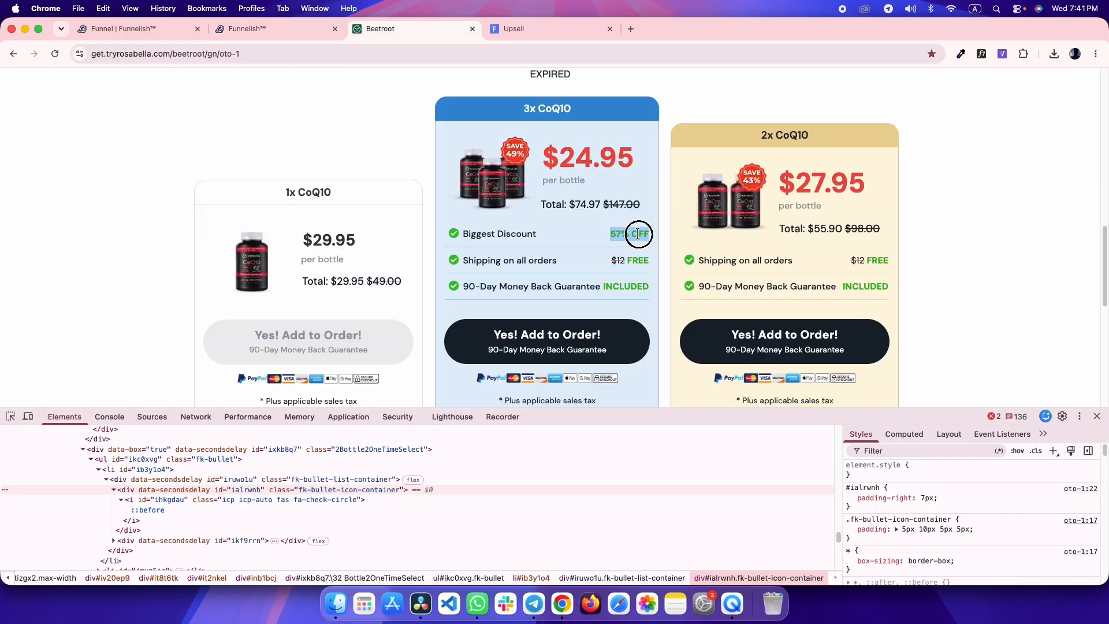
{"action": "left_click", "coordinate": [10, 416]}
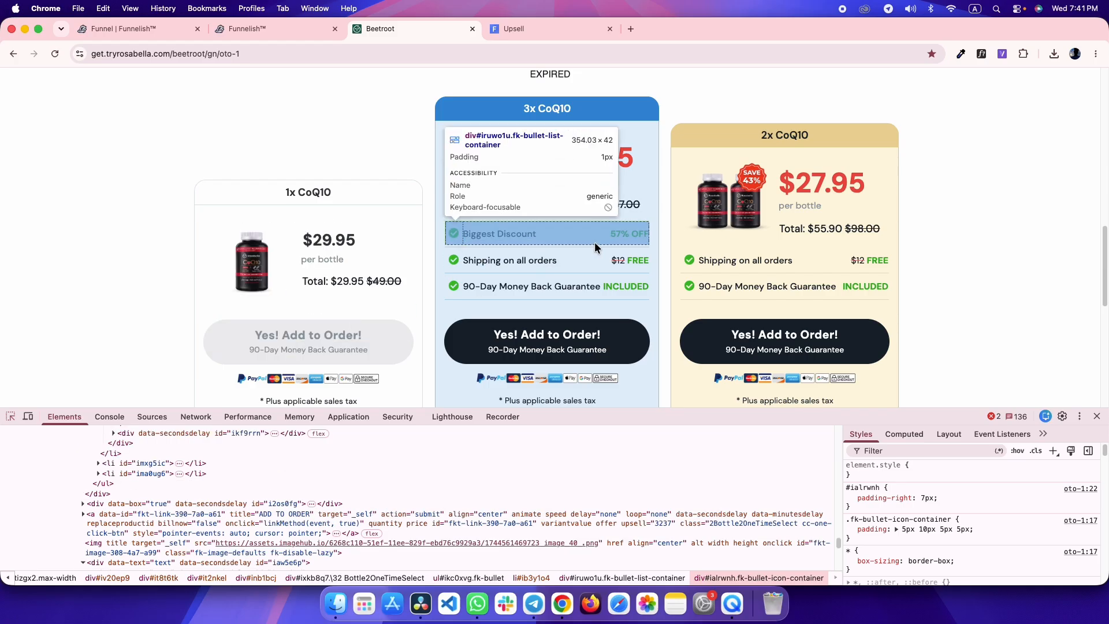
{"action": "key", "text": "ctrl+shift+Tab"}
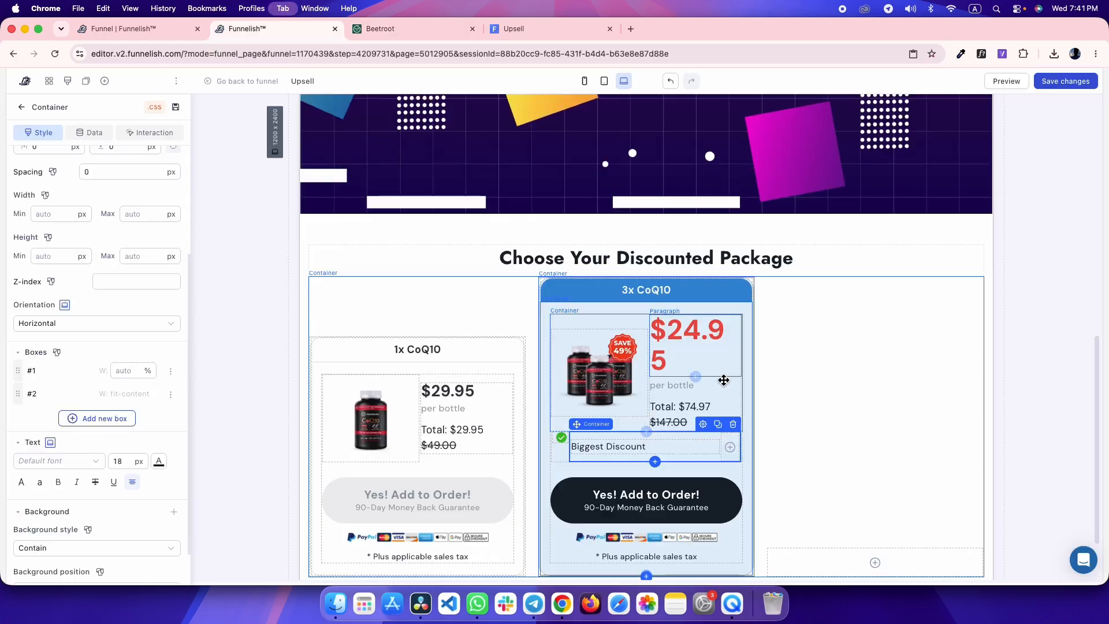
{"action": "left_click", "coordinate": [697, 433]}
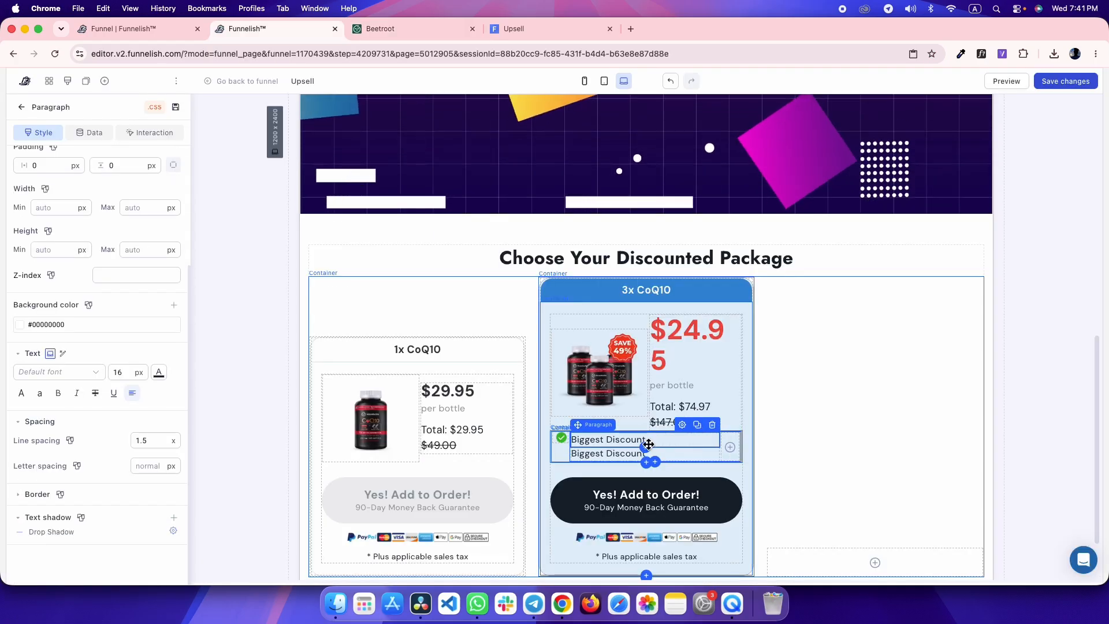
{"action": "left_click_drag", "start_coordinate": [619, 453], "coordinate": [715, 444]}
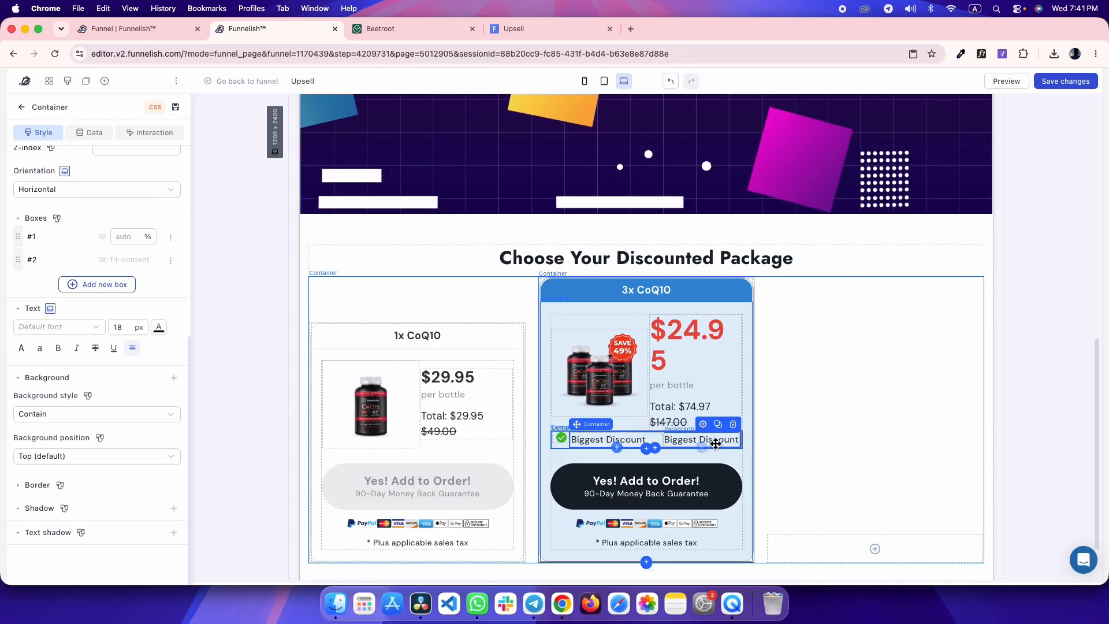
{"action": "double_click", "coordinate": [716, 443]}
{"action": "type", "text": "57% OFF"}
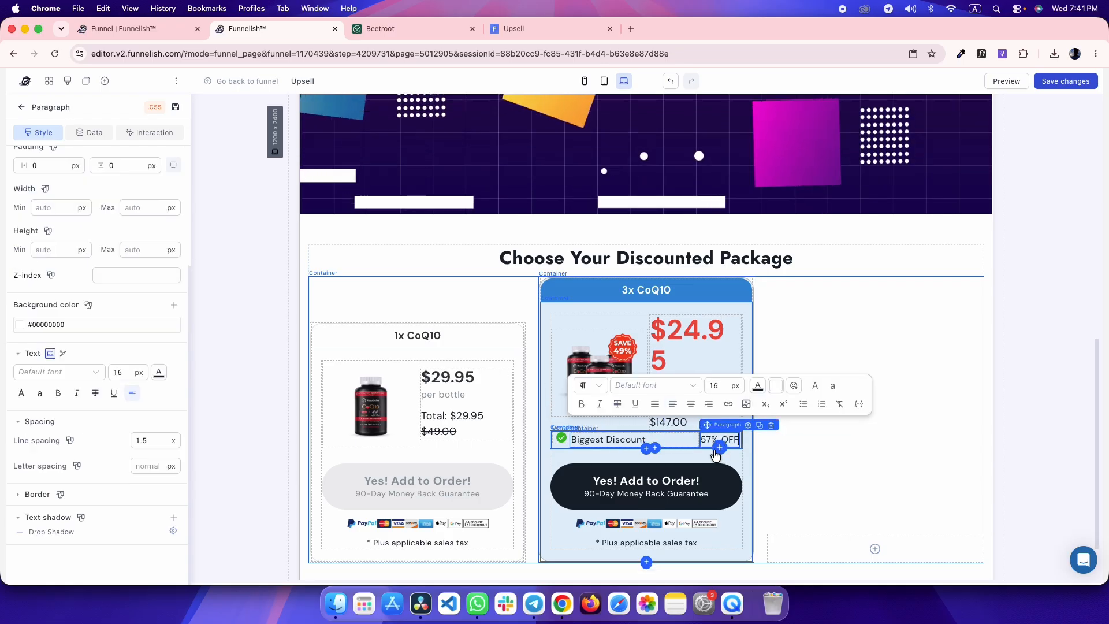
- Match the "57% OFF" text to the reference page by making it bold and colouring it #3bb019, and save the page
{"action": "key", "text": "ctrl+Tab"}
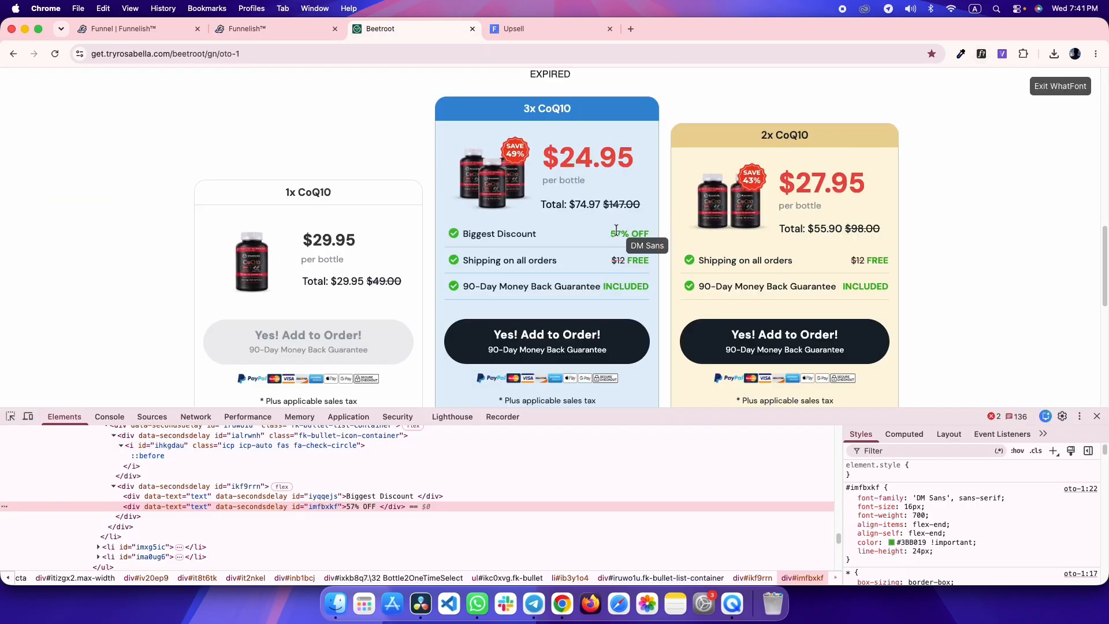
{"action": "left_click", "coordinate": [617, 229]}
{"action": "mouse_move", "coordinate": [753, 331]}
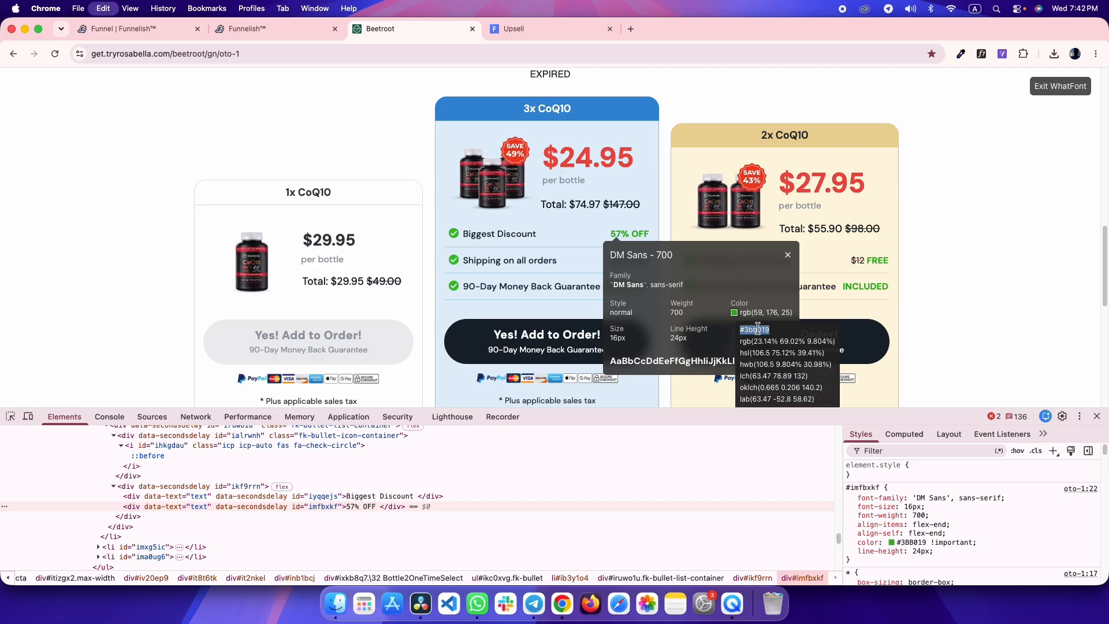
{"action": "key", "text": "ctrl+shift+Tab"}
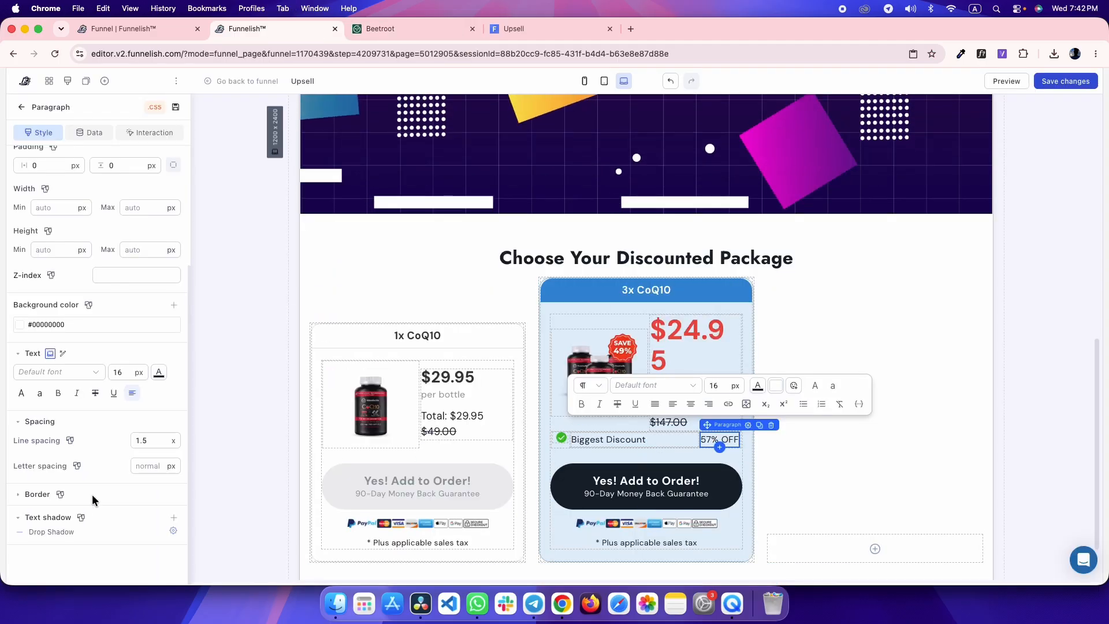
{"action": "left_click", "coordinate": [58, 393]}
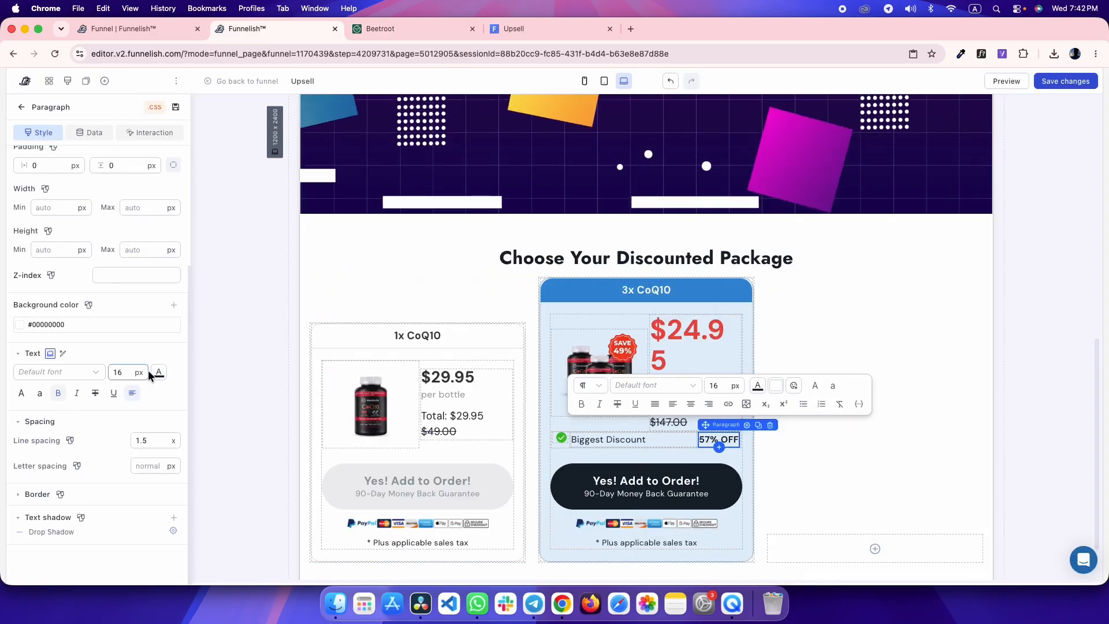
{"action": "left_click", "coordinate": [157, 372]}
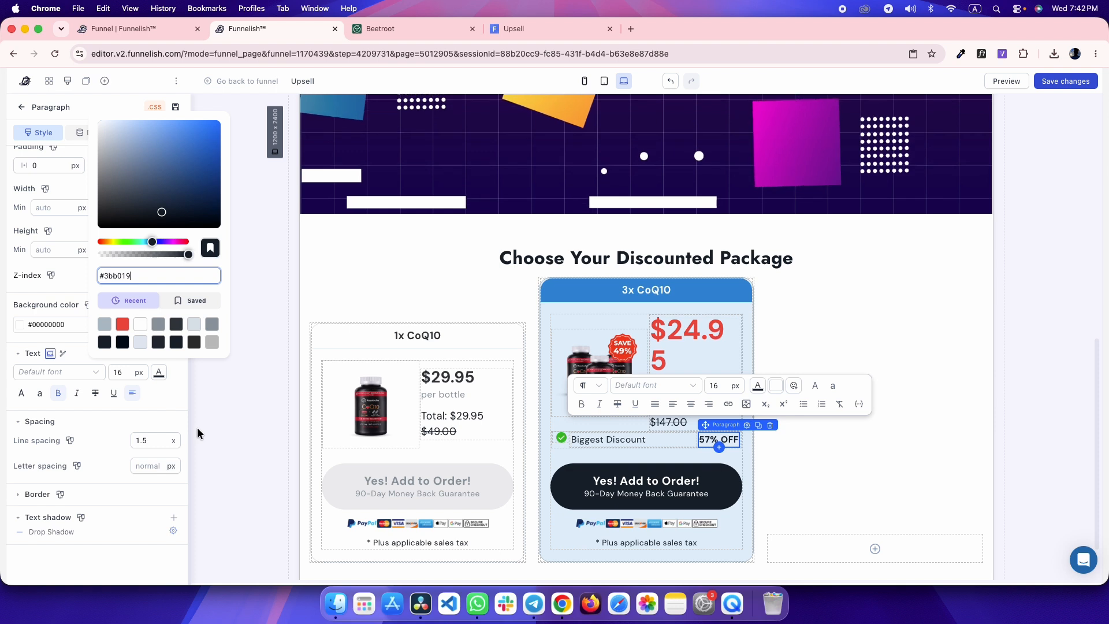
{"action": "left_click", "coordinate": [272, 409]}
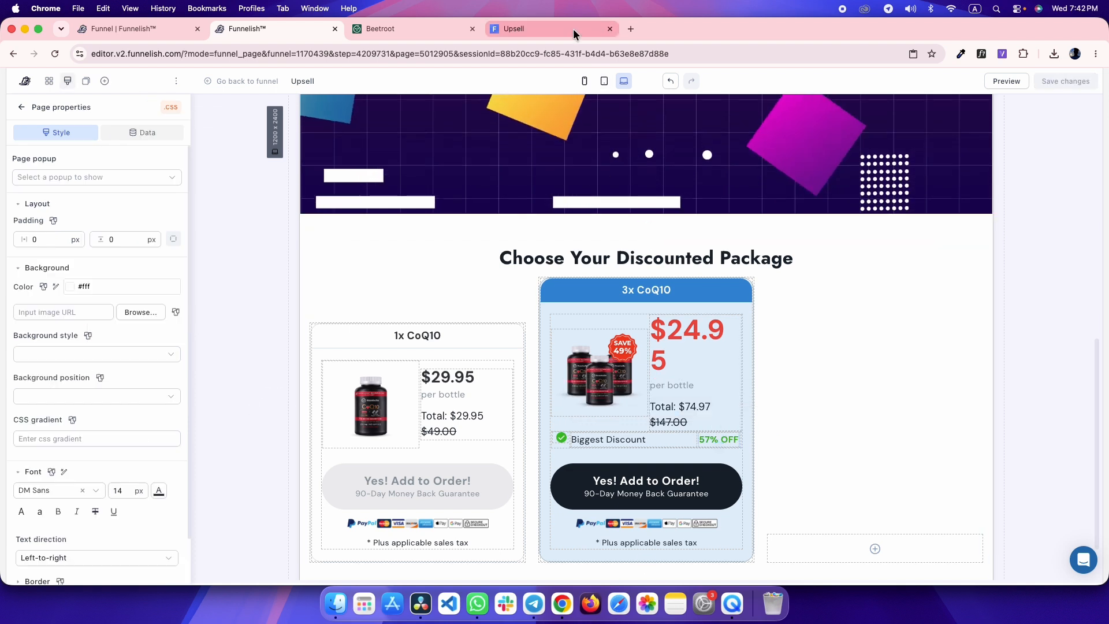
- Compare the "Biggest Discount" benefit row in the upsell preview with the same row on the reference page
{"action": "left_click", "coordinate": [573, 30]}
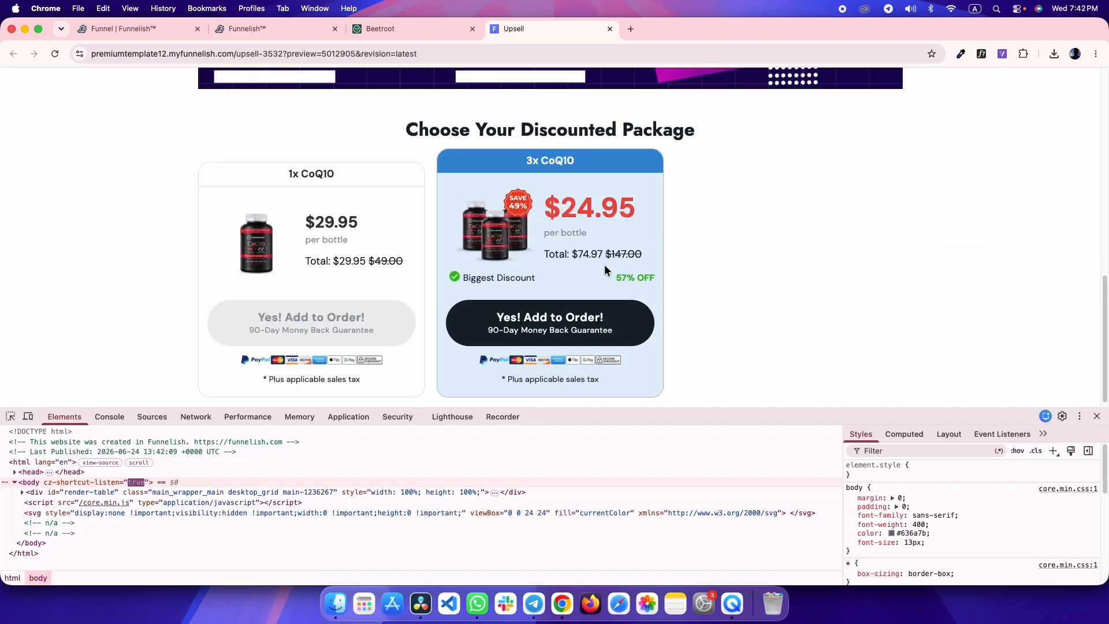
{"action": "key", "text": "ctrl+shift+Tab"}
{"action": "key", "text": "ctrl+Tab"}
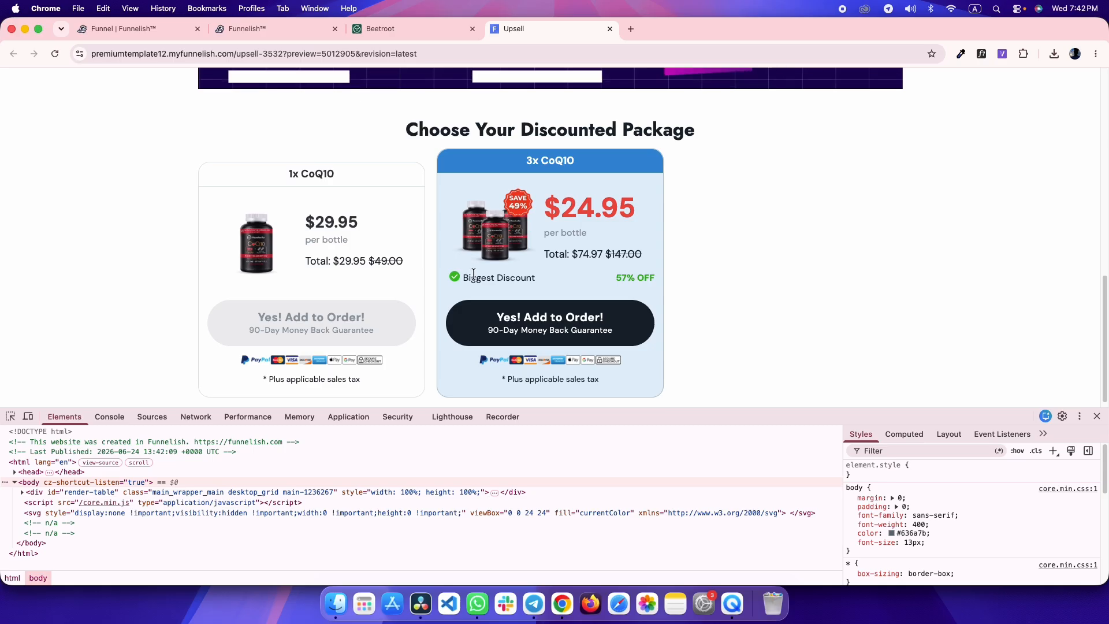
{"action": "key", "text": "ctrl+shift+Tab"}
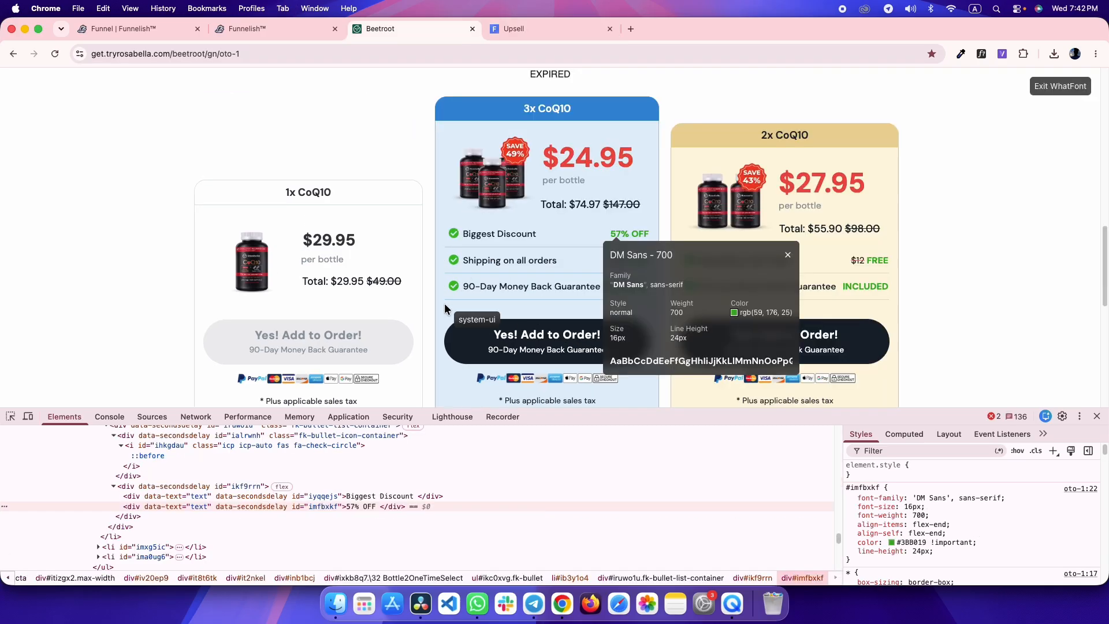
{"action": "left_click", "coordinate": [1053, 92]}
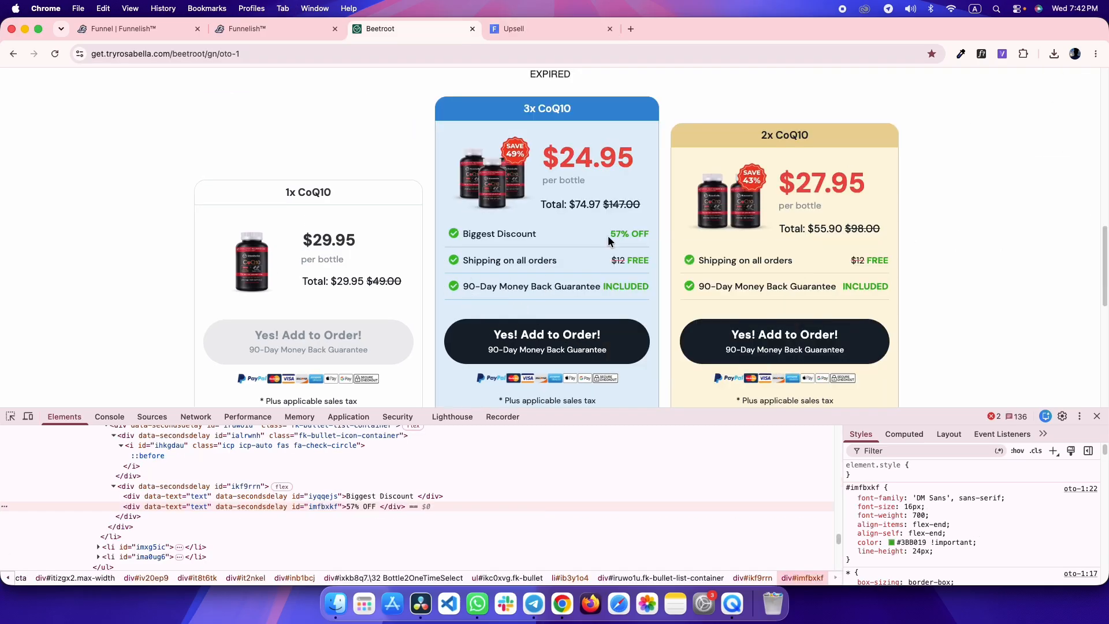
{"action": "key", "text": "ctrl+shift+Tab"}
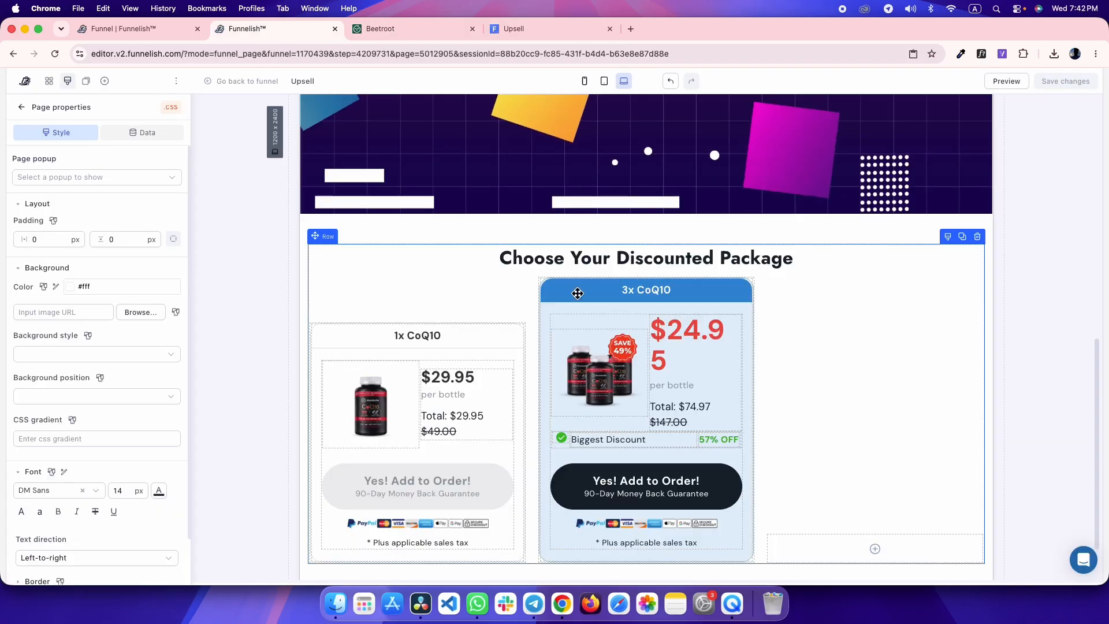
- Look up the border colour, border widths and padding of the "Biggest Discount" list item on the reference page
{"action": "left_click", "coordinate": [566, 442]}
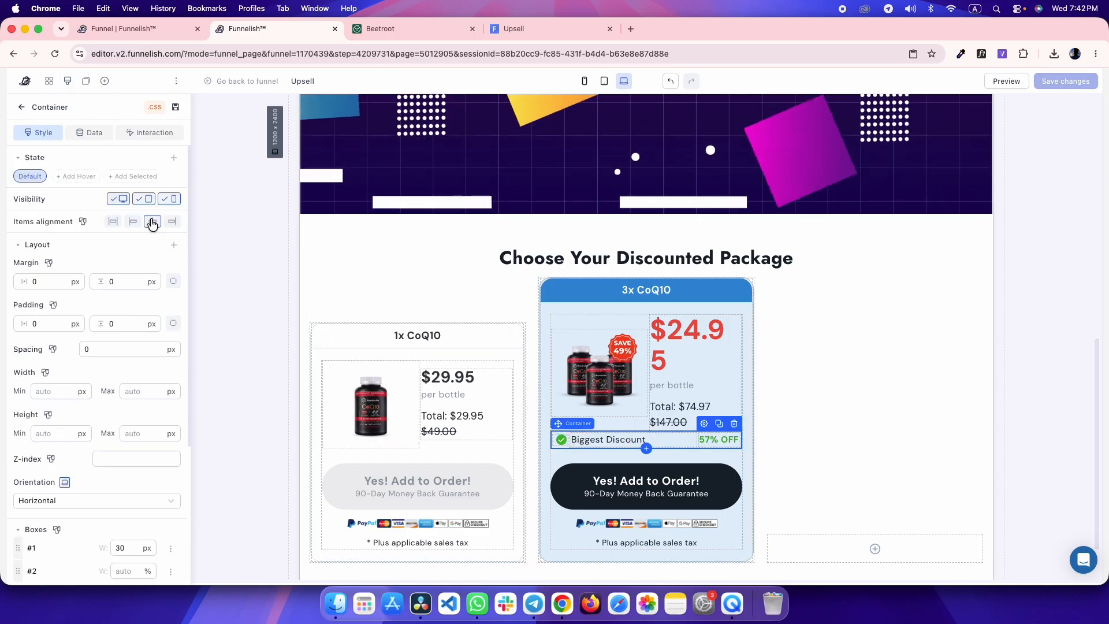
{"action": "key", "text": "ctrl+Tab"}
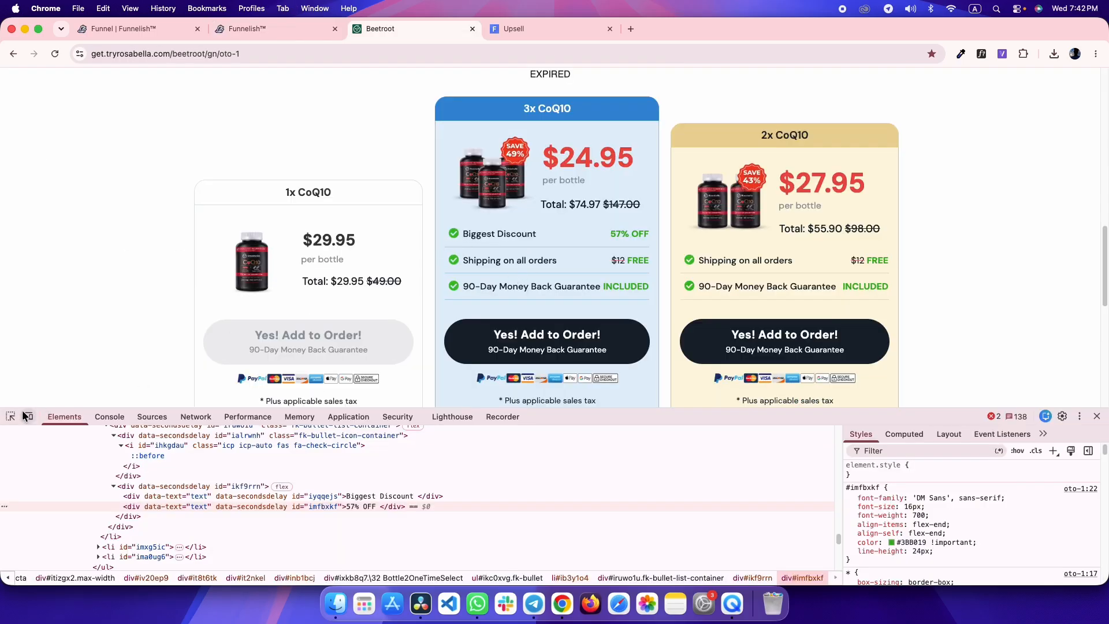
{"action": "left_click", "coordinate": [139, 486]}
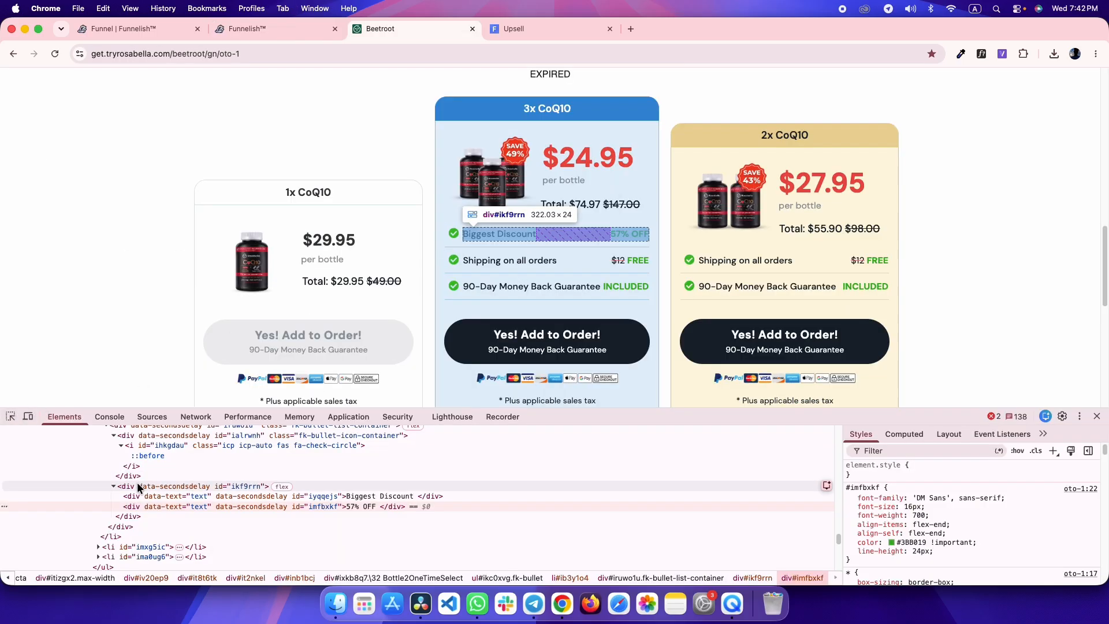
{"action": "left_click", "coordinate": [146, 536]}
{"action": "left_click", "coordinate": [942, 507]}
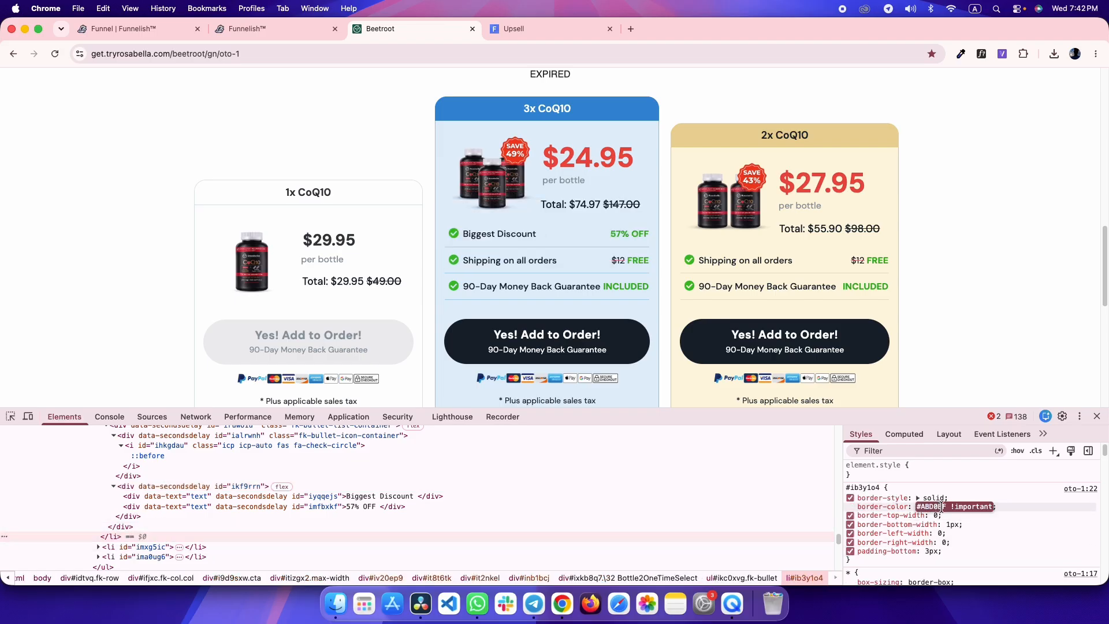
{"action": "left_click", "coordinate": [894, 439]}
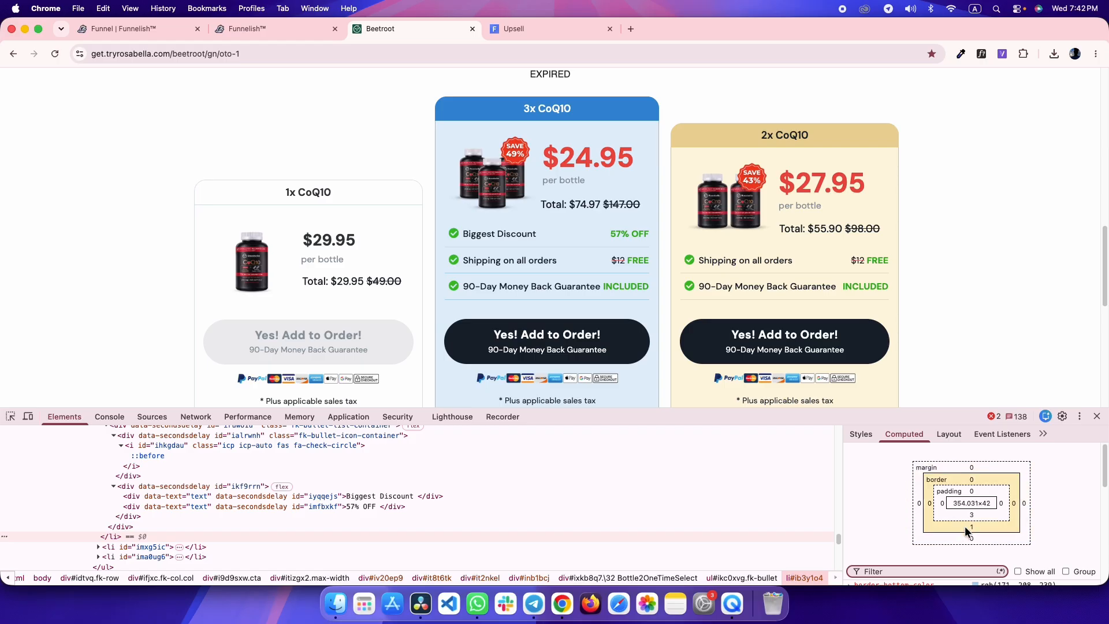
{"action": "key", "text": "ctrl+shift+Tab"}
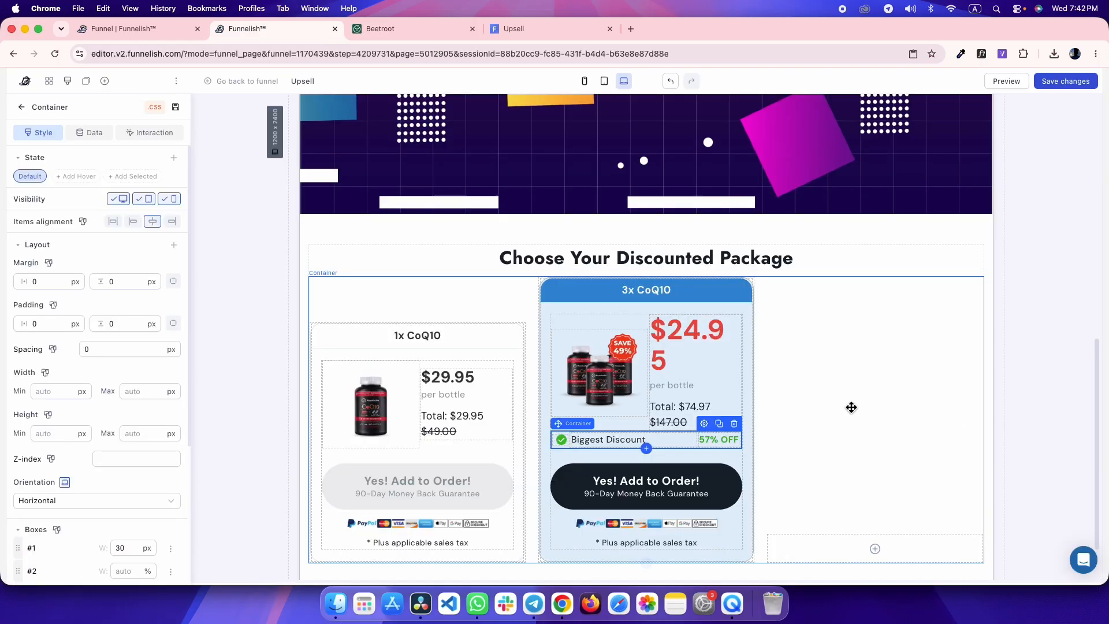
- Unlink the padding sides of the "Biggest Discount" row container and give it a 1 px border coloured #ABD0EF
{"action": "left_click", "coordinate": [173, 323]}
{"action": "scroll", "coordinate": [29, 490], "scroll_direction": "down", "scroll_amount": 6}
{"action": "left_click", "coordinate": [29, 488]}
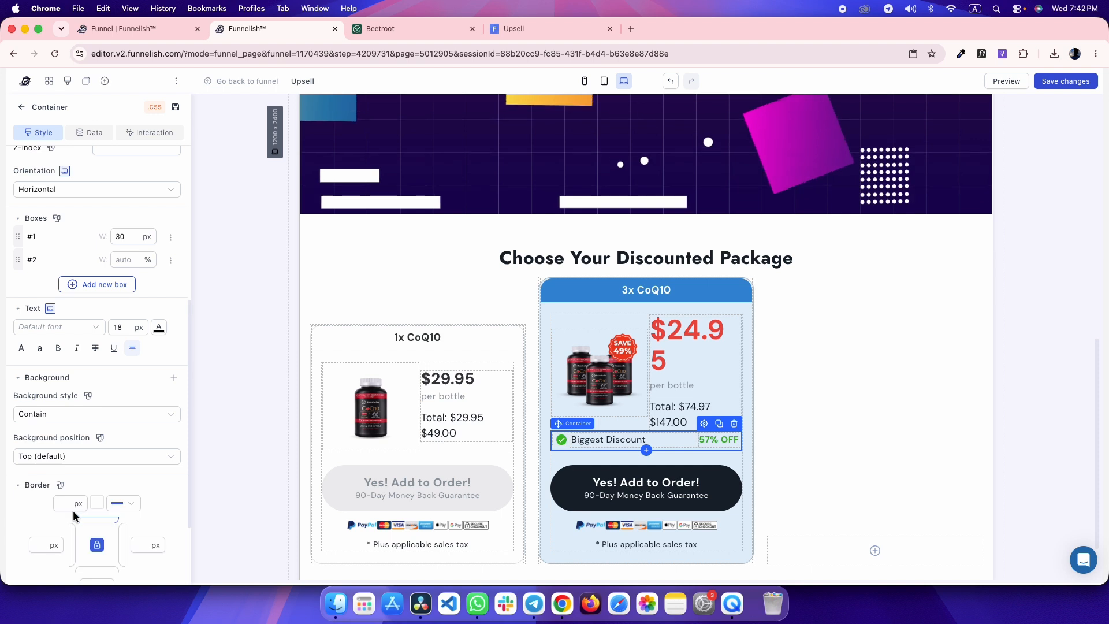
{"action": "left_click", "coordinate": [97, 503]}
{"action": "double_click", "coordinate": [162, 427]}
{"action": "type", "text": "ABD0EF"}
{"action": "scroll", "coordinate": [29, 517], "scroll_direction": "down", "scroll_amount": 4}
{"action": "left_click", "coordinate": [101, 341]}
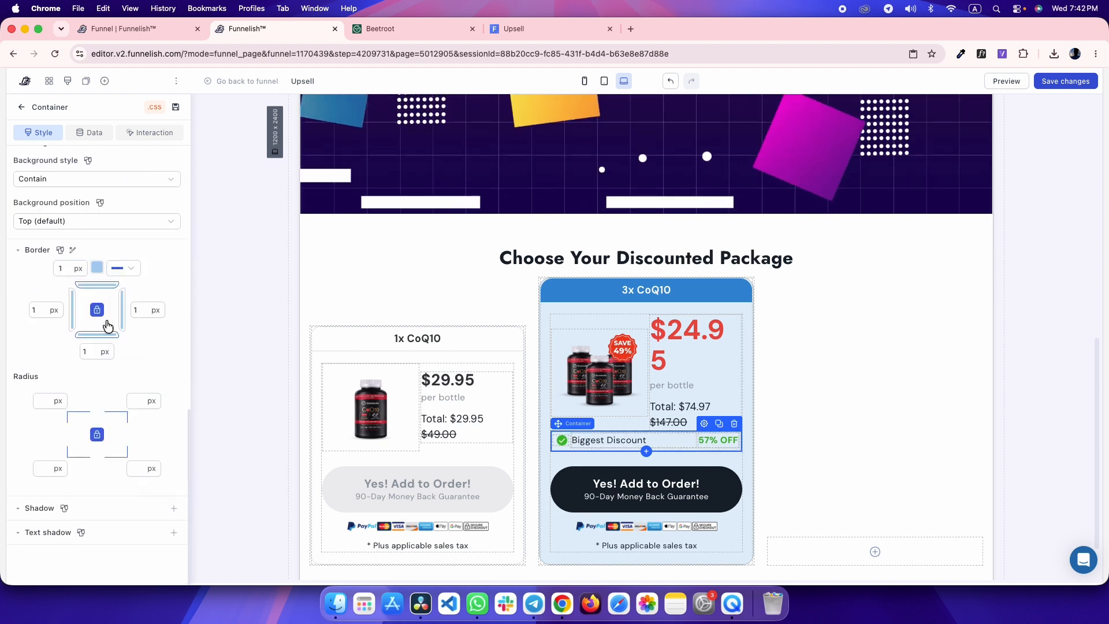
- Unlink the row's border sides and remove the right, left and top borders, keeping only the 1 px bottom border
{"action": "left_click", "coordinate": [92, 309]}
{"action": "scroll", "coordinate": [128, 348], "scroll_direction": "up", "scroll_amount": 2}
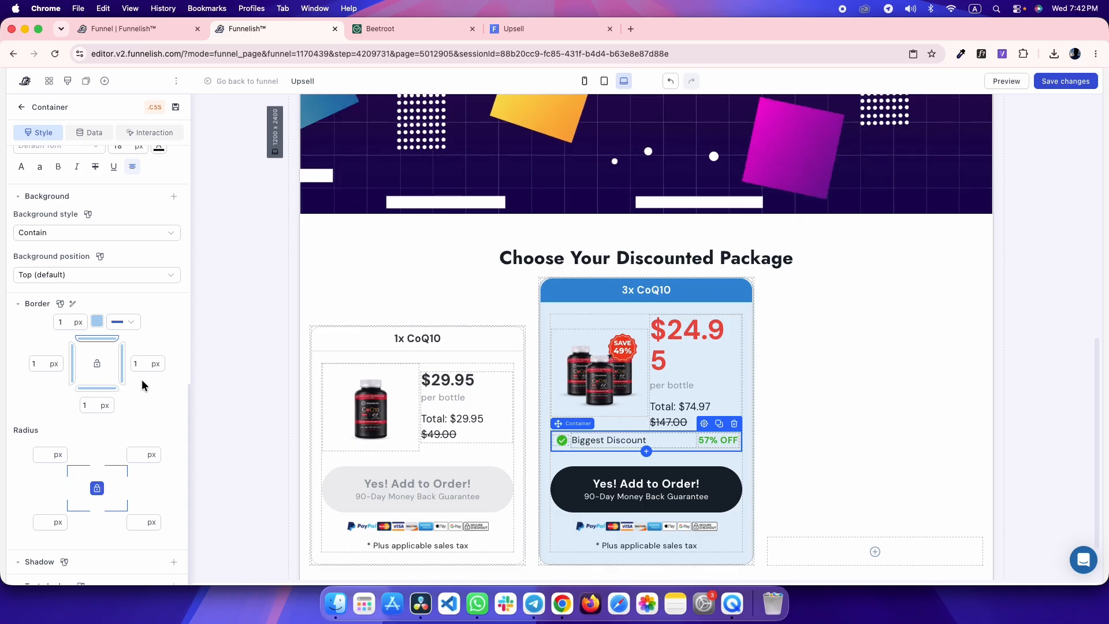
{"action": "key", "text": "BackSpace"}
{"action": "left_click_drag", "start_coordinate": [44, 365], "coordinate": [30, 365]}
{"action": "key", "text": "BackSpace"}
{"action": "left_click_drag", "start_coordinate": [69, 322], "coordinate": [53, 335]}
{"action": "key", "text": "BackSpace"}
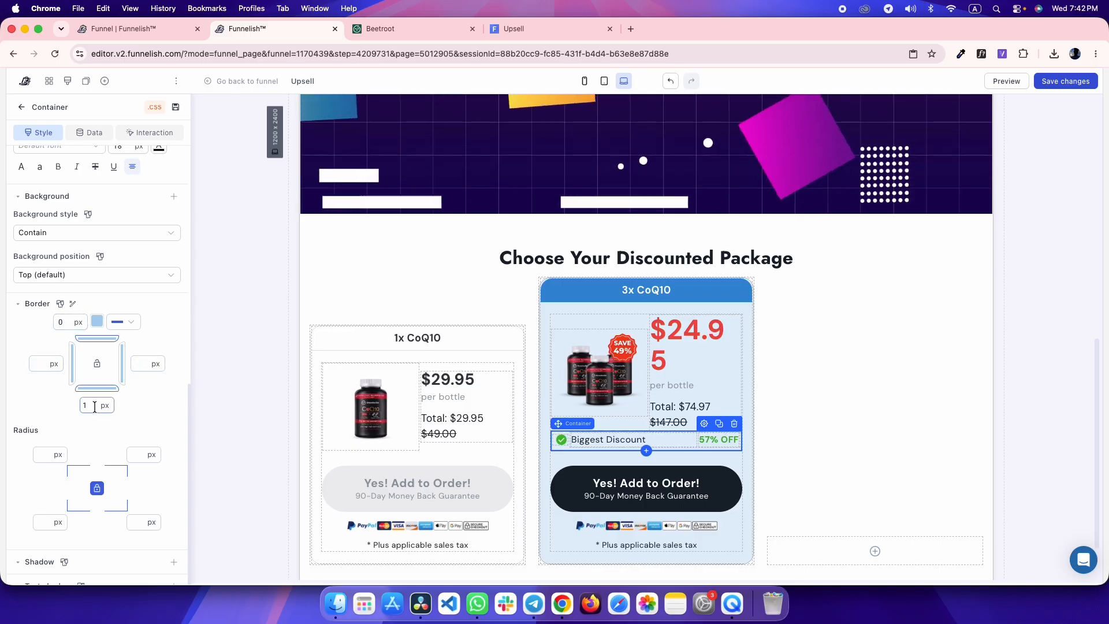
{"action": "left_click", "coordinate": [234, 255]}
- Reload the upsell preview and compare the "Biggest Discount" row's bottom border and spacing with the reference page
{"action": "left_click", "coordinate": [563, 35]}
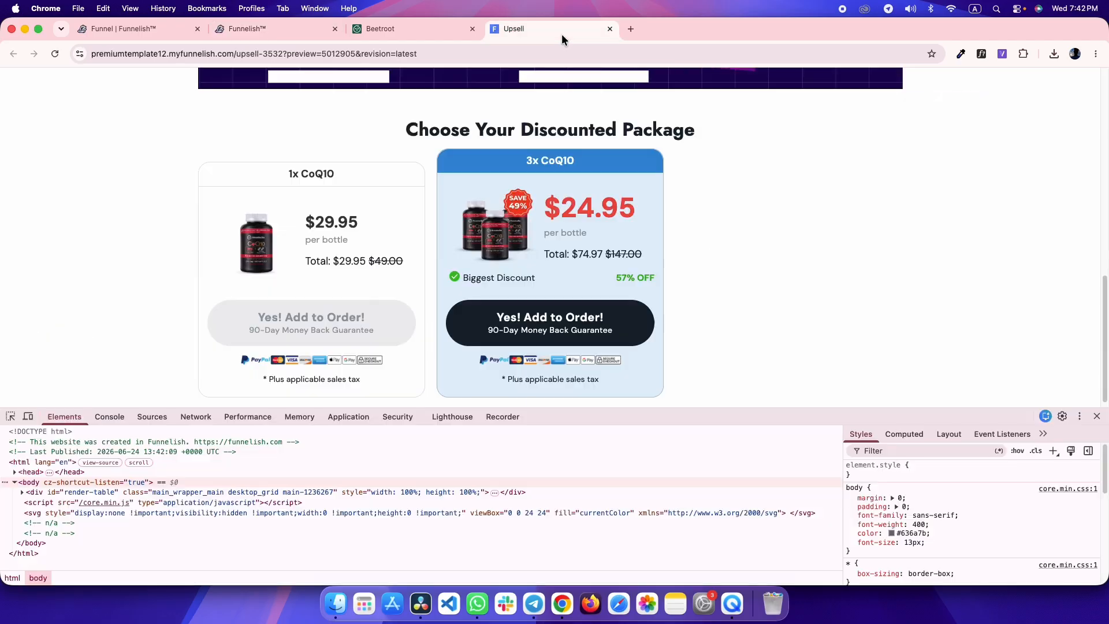
{"action": "key", "text": "super+r"}
{"action": "key", "text": "ctrl+shift+Tab"}
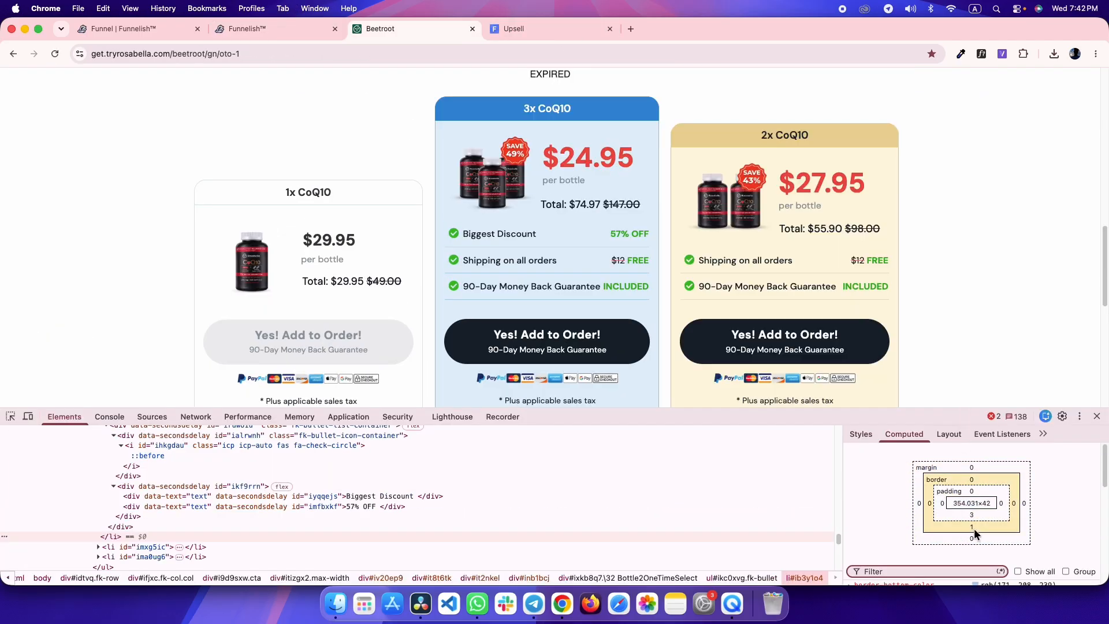
{"action": "key", "text": "ctrl+Tab"}
{"action": "key", "text": "ctrl+shift+Tab"}
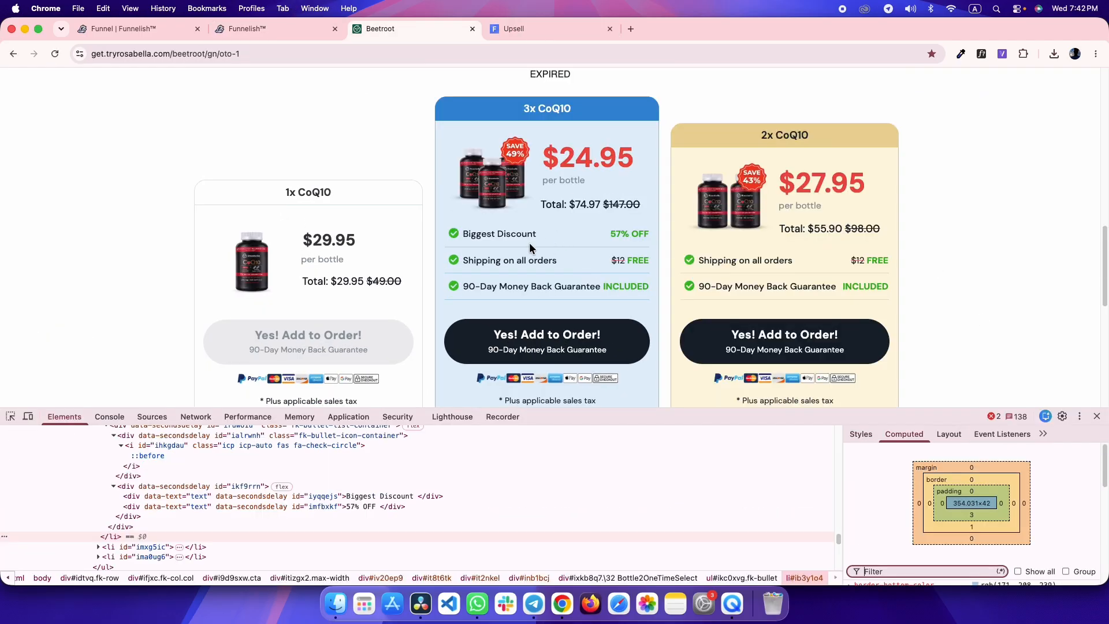
{"action": "key", "text": "ctrl+Tab"}
{"action": "key", "text": "ctrl+shift+Tab"}
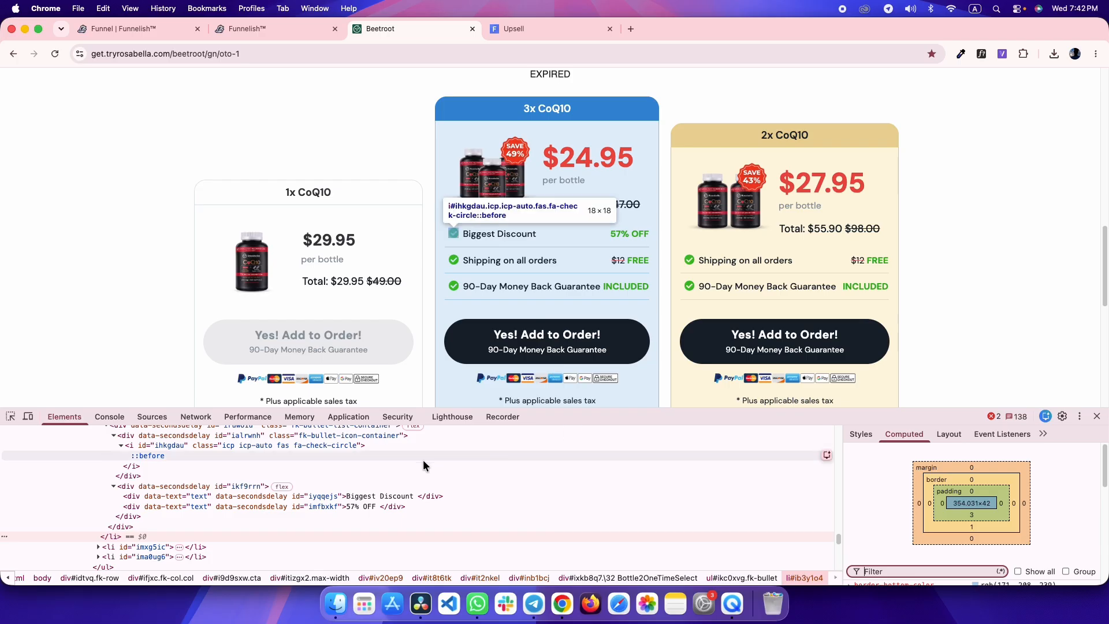
- Set the "Biggest Discount" row container's bottom padding to 5 px and save the page
{"action": "key", "text": "ctrl+shift+Tab"}
{"action": "left_click", "coordinate": [560, 448]}
{"action": "left_click", "coordinate": [126, 346]}
{"action": "type", "text": "5"}
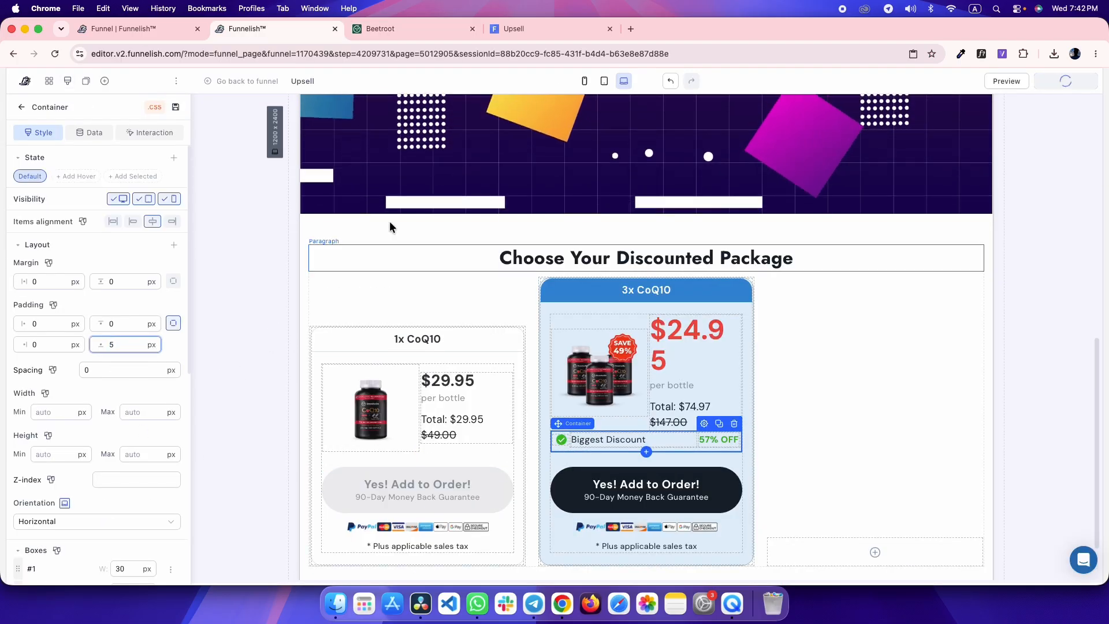
- Check the row's bottom spacing in the upsell preview against the benefit rows on the reference page
{"action": "left_click", "coordinate": [559, 28]}
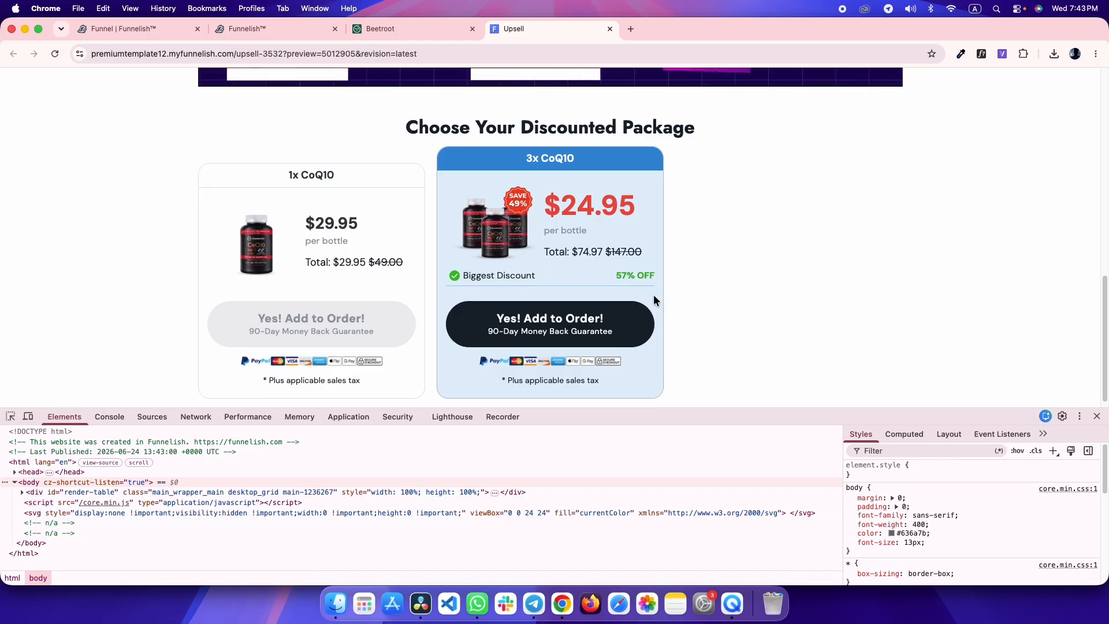
{"action": "key", "text": "ctrl+shift+Tab"}
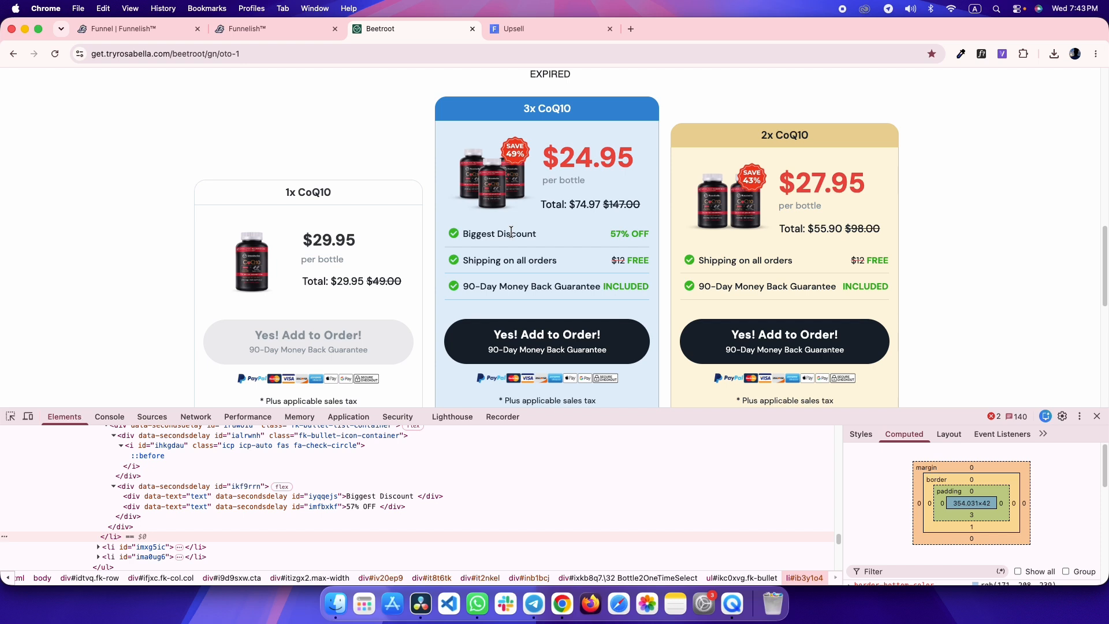
{"action": "key", "text": "ctrl+Tab"}
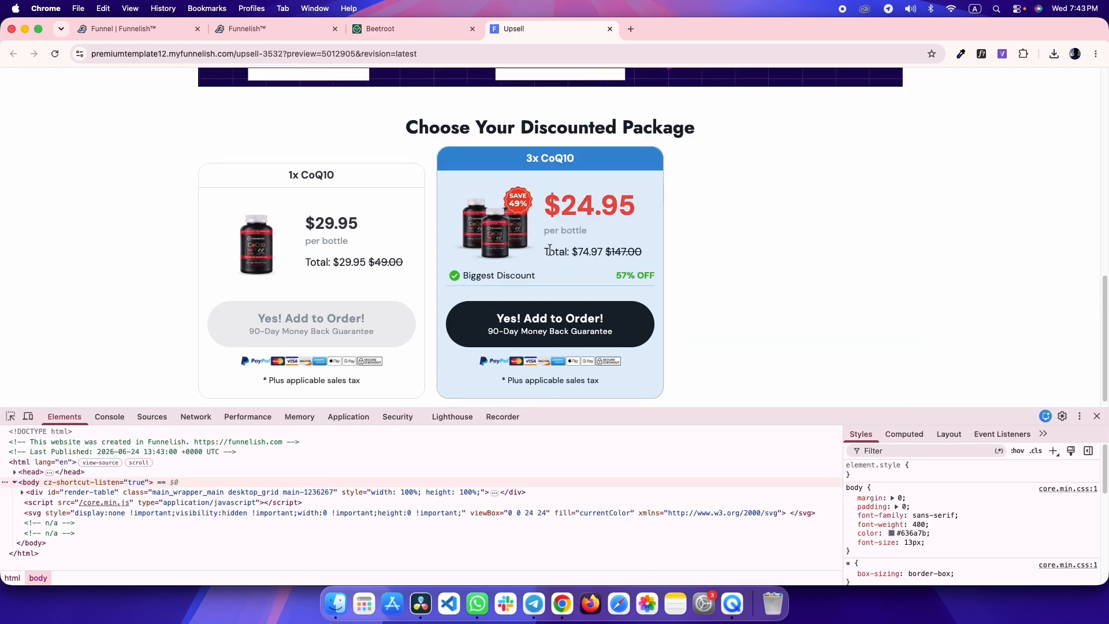
{"action": "key", "text": "ctrl+shift+Tab"}
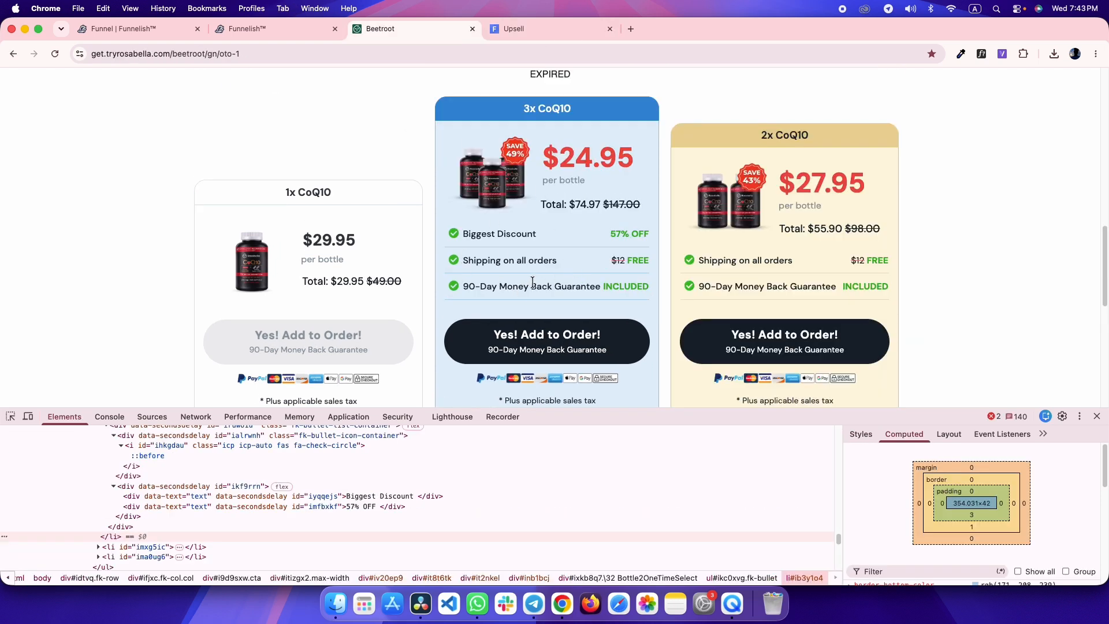
{"action": "key", "text": "ctrl+Tab"}
{"action": "key", "text": "ctrl+shift+Tab"}
{"action": "key", "text": "ctrl+shift+Tab"}
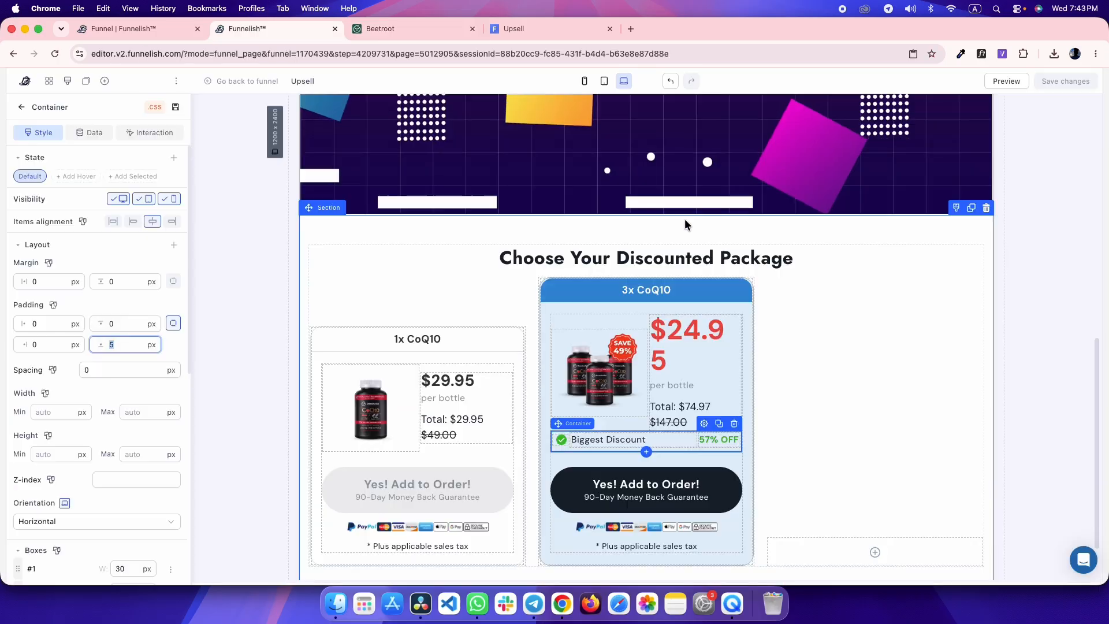
- In the tablet layout, set the "Biggest Discount" row container and its inner text container to horizontal orientation
{"action": "scroll", "coordinate": [625, 124], "scroll_direction": "down", "scroll_amount": 2}
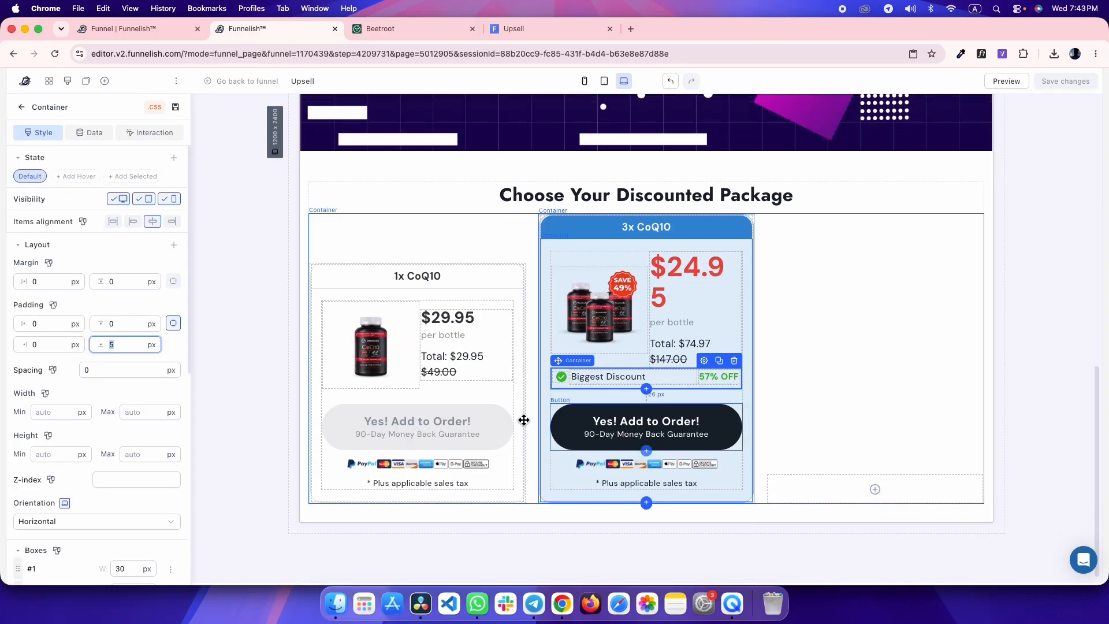
{"action": "left_click", "coordinate": [604, 81]}
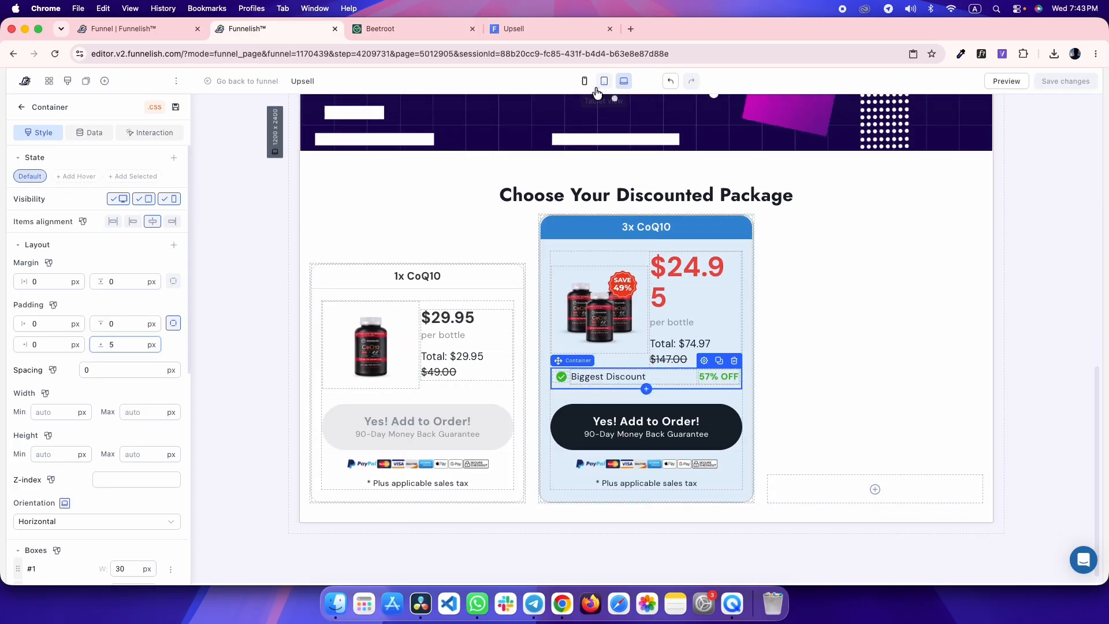
{"action": "left_click", "coordinate": [91, 521]}
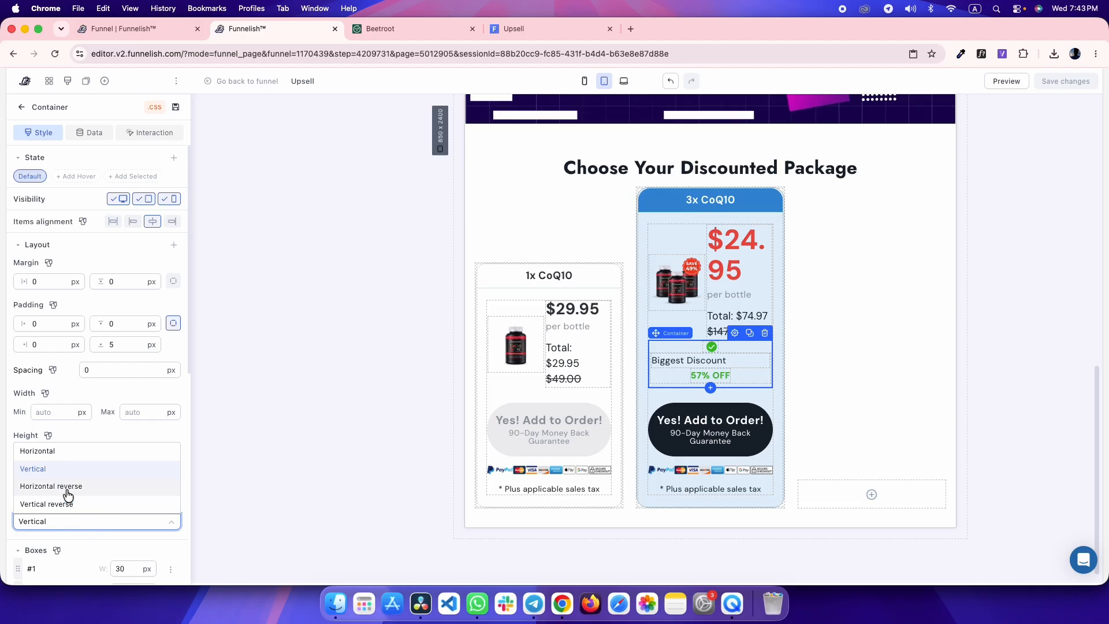
{"action": "left_click", "coordinate": [69, 449]}
{"action": "left_click", "coordinate": [684, 374]}
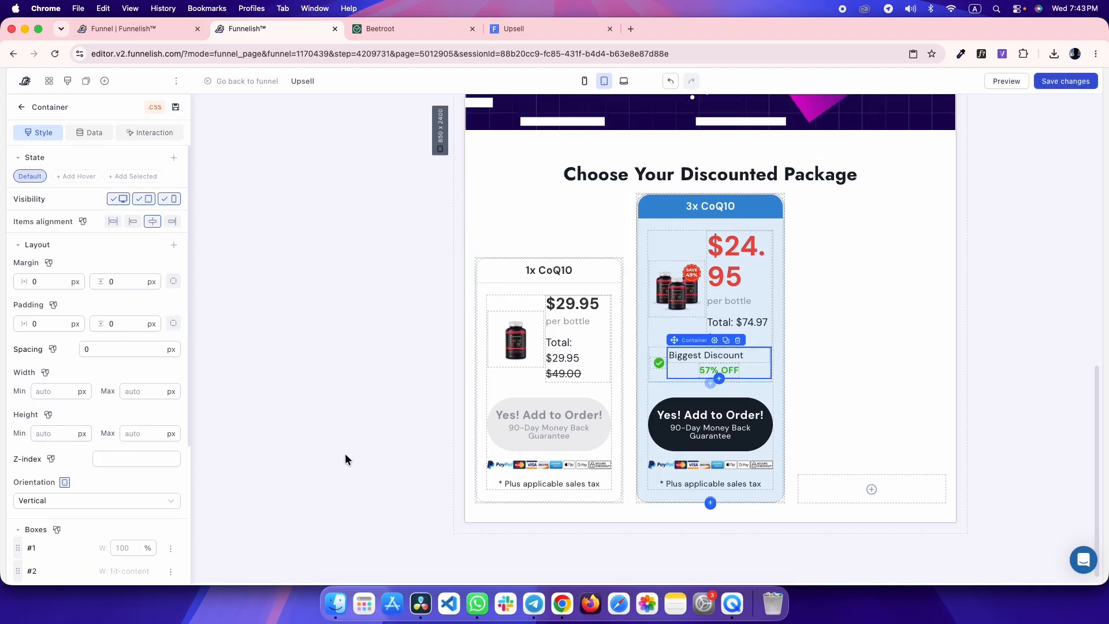
{"action": "left_click", "coordinate": [104, 499]}
{"action": "left_click", "coordinate": [88, 517]}
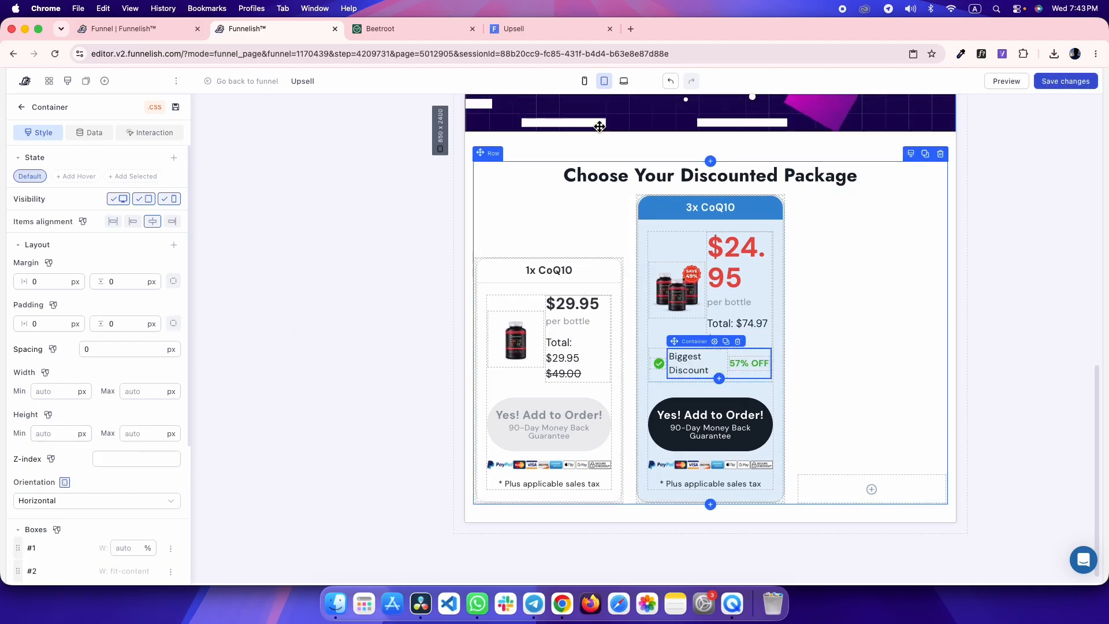
- In the mobile layout, set the benefit text container and the "Biggest Discount" row to horizontal orientation, matching the reference page's mobile view
{"action": "left_click", "coordinate": [584, 81]}
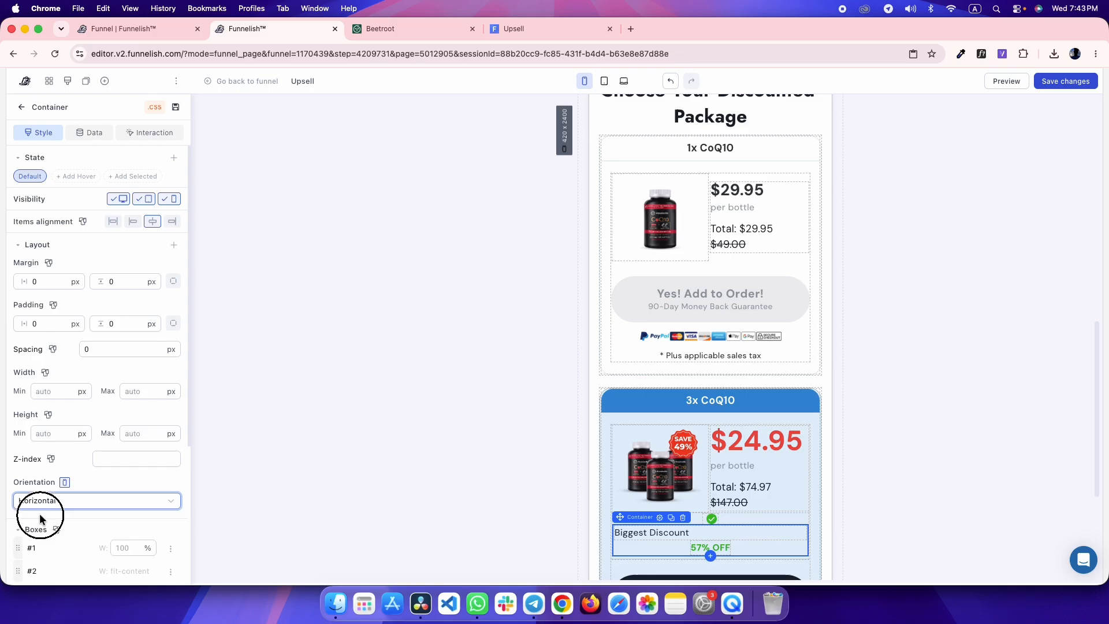
{"action": "key", "text": "ctrl+Tab"}
{"action": "left_click", "coordinate": [27, 416]}
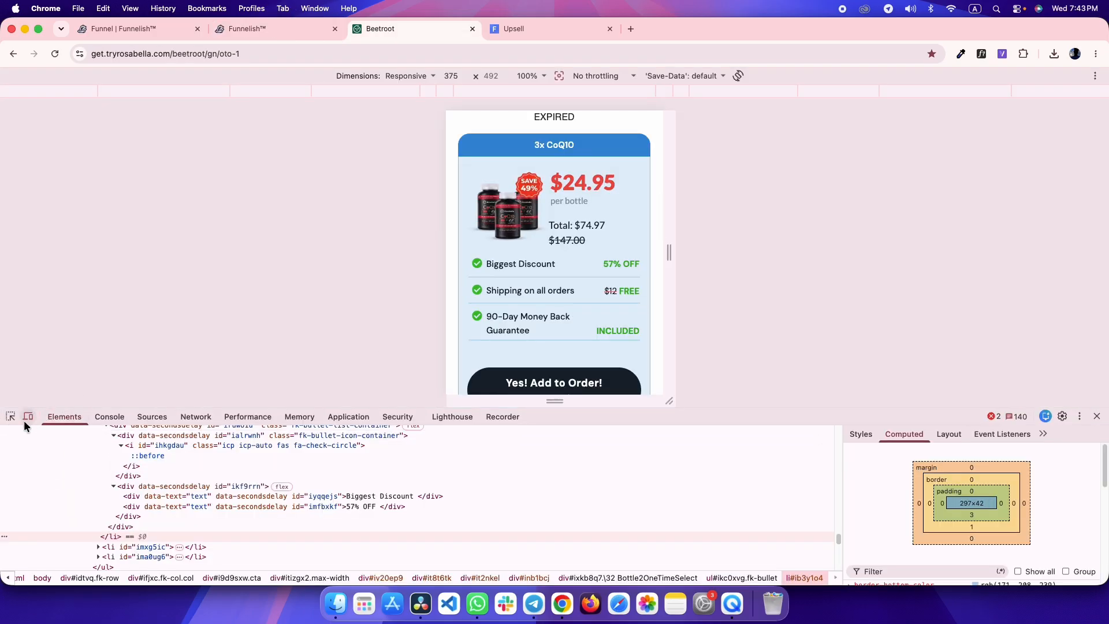
{"action": "left_click", "coordinate": [24, 418]}
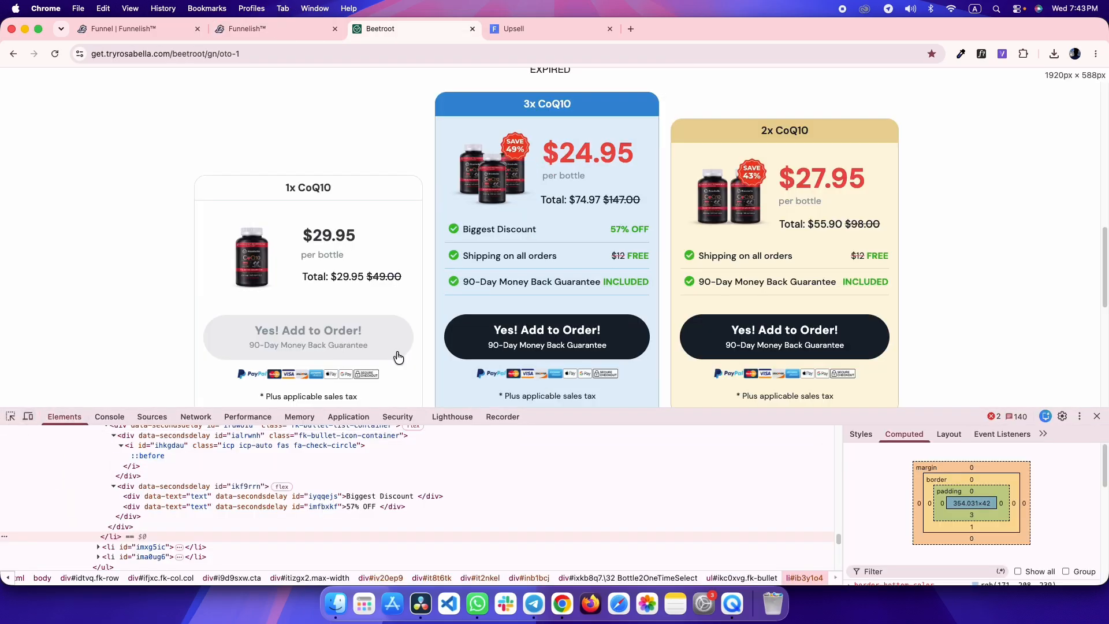
{"action": "key", "text": "ctrl+shift+Tab"}
{"action": "scroll", "coordinate": [721, 339], "scroll_direction": "down", "scroll_amount": 4}
{"action": "left_click", "coordinate": [738, 321]}
{"action": "left_click", "coordinate": [42, 522]}
{"action": "left_click", "coordinate": [48, 454]}
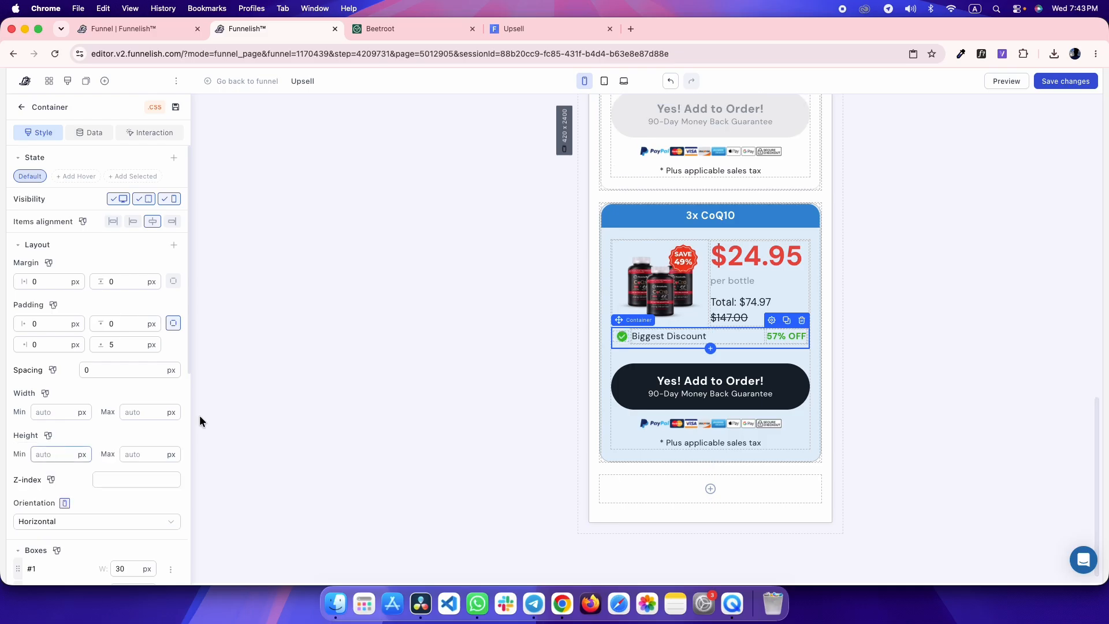
{"action": "left_click", "coordinate": [442, 202]}
- Return to the desktop layout, duplicate the "Biggest Discount" row container twice and save the page
{"action": "left_click", "coordinate": [623, 81]}
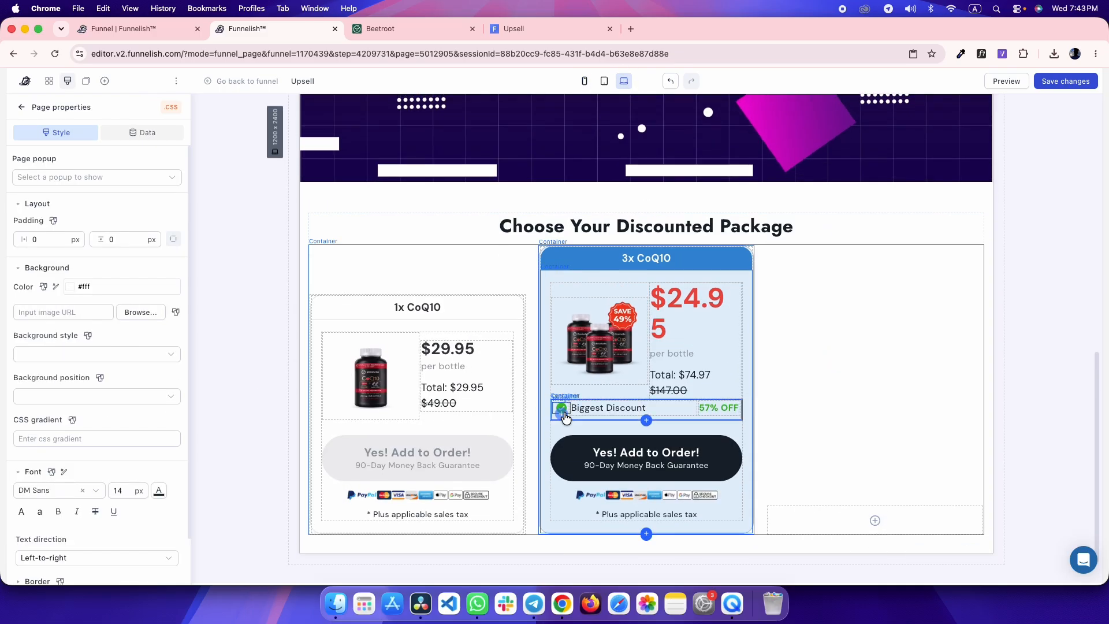
{"action": "left_click", "coordinate": [563, 416]}
{"action": "key", "text": "ctrl+Tab"}
{"action": "key", "text": "ctrl+shift+Tab"}
{"action": "left_click", "coordinate": [719, 392]}
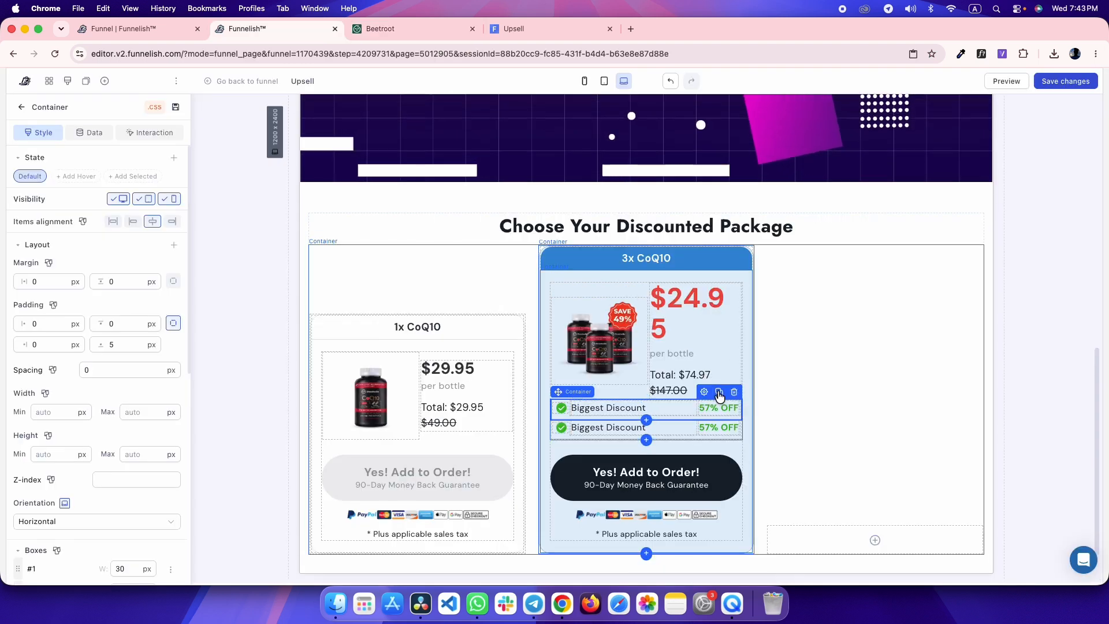
{"action": "left_click", "coordinate": [719, 392]}
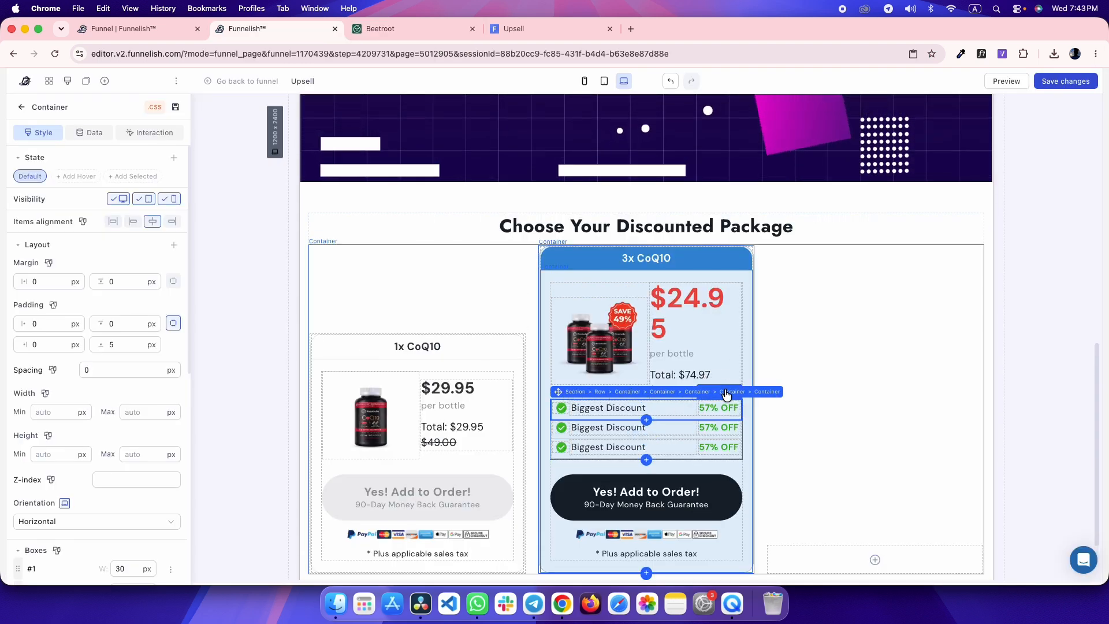
{"action": "left_click", "coordinate": [231, 227]}
- Compare the benefit rows with the reference page and set the second and third rows' top margin to 5 px, saving the page
{"action": "left_click", "coordinate": [530, 29]}
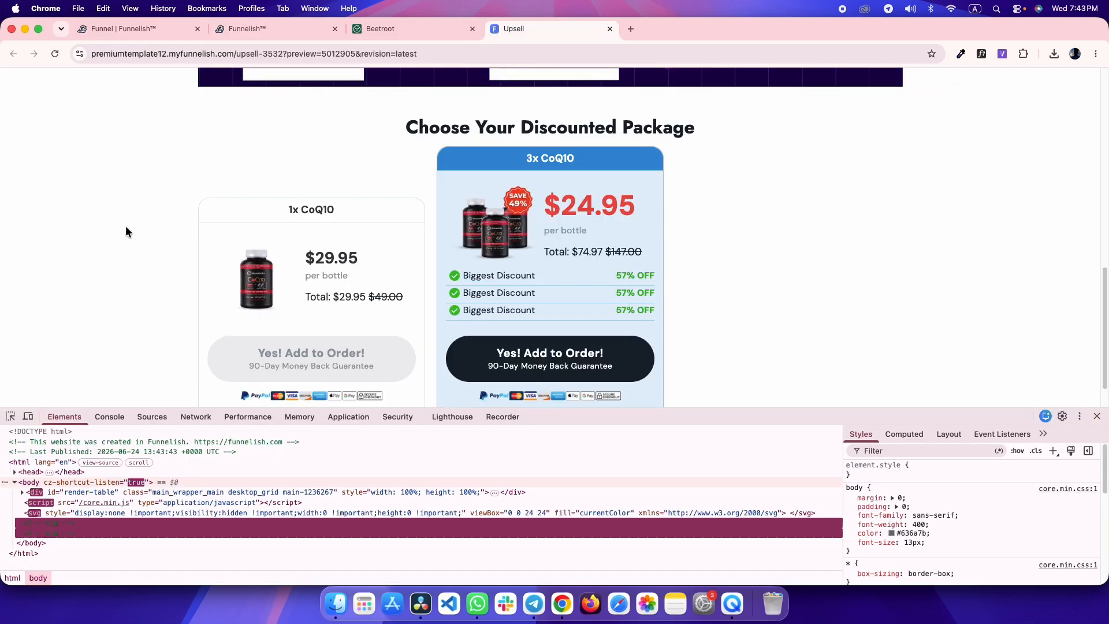
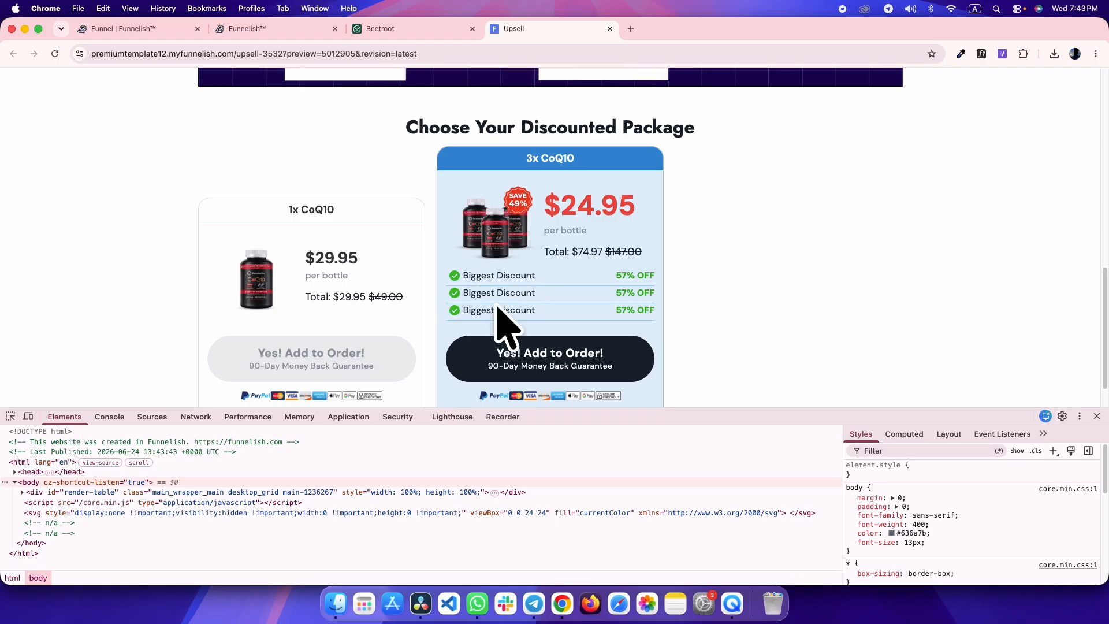
{"action": "key", "text": "ctrl+shift+Tab"}
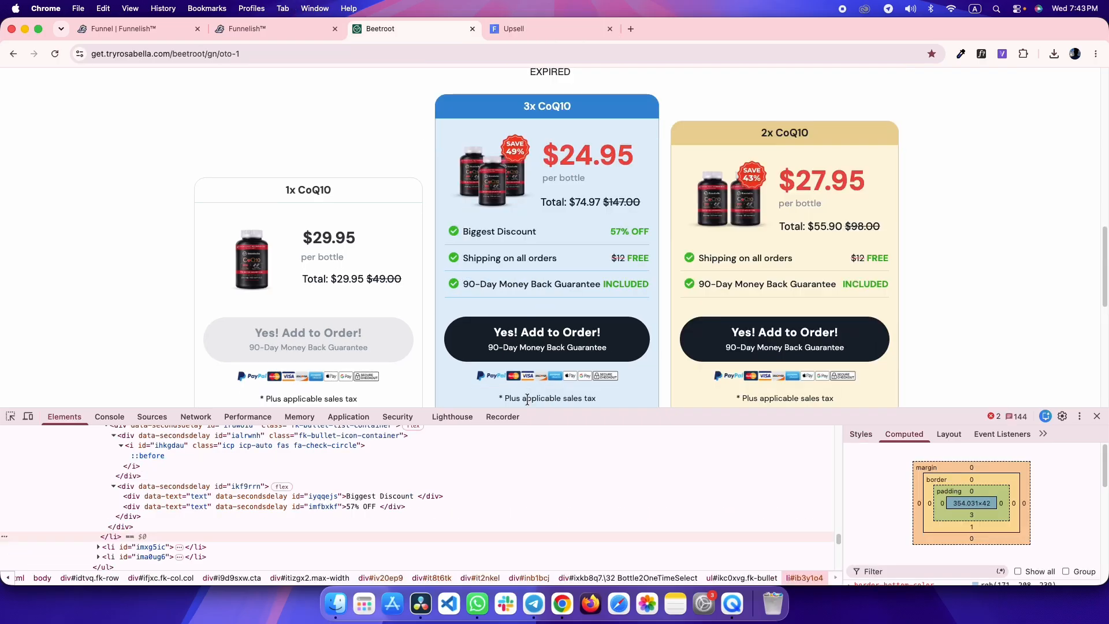
{"action": "key", "text": "ctrl+shift+Tab"}
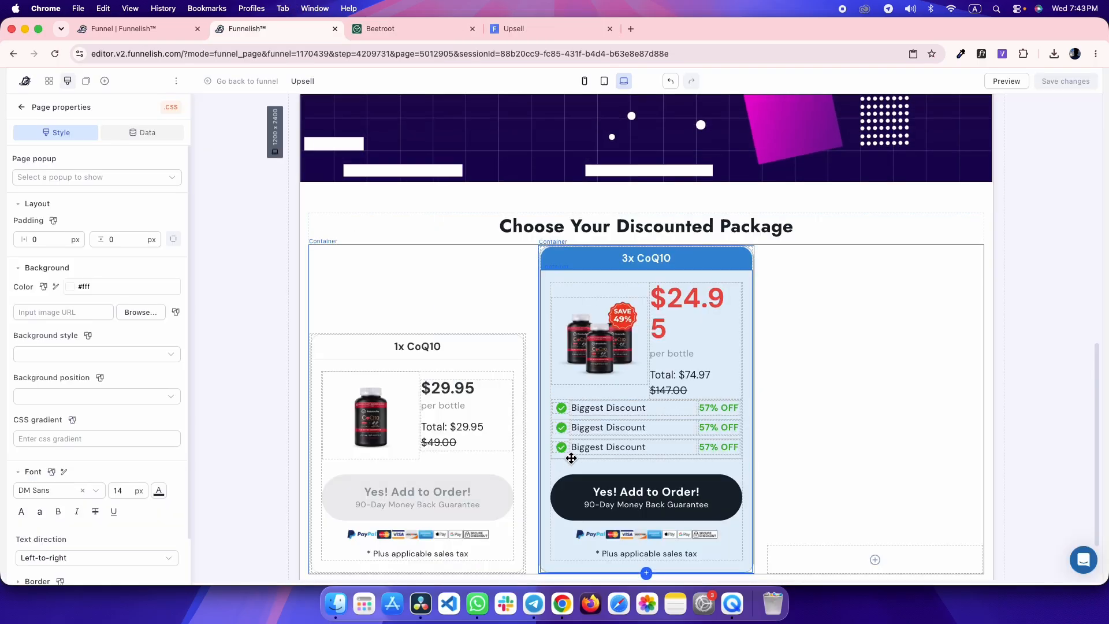
{"action": "left_click", "coordinate": [569, 422]}
{"action": "left_click", "coordinate": [125, 282]}
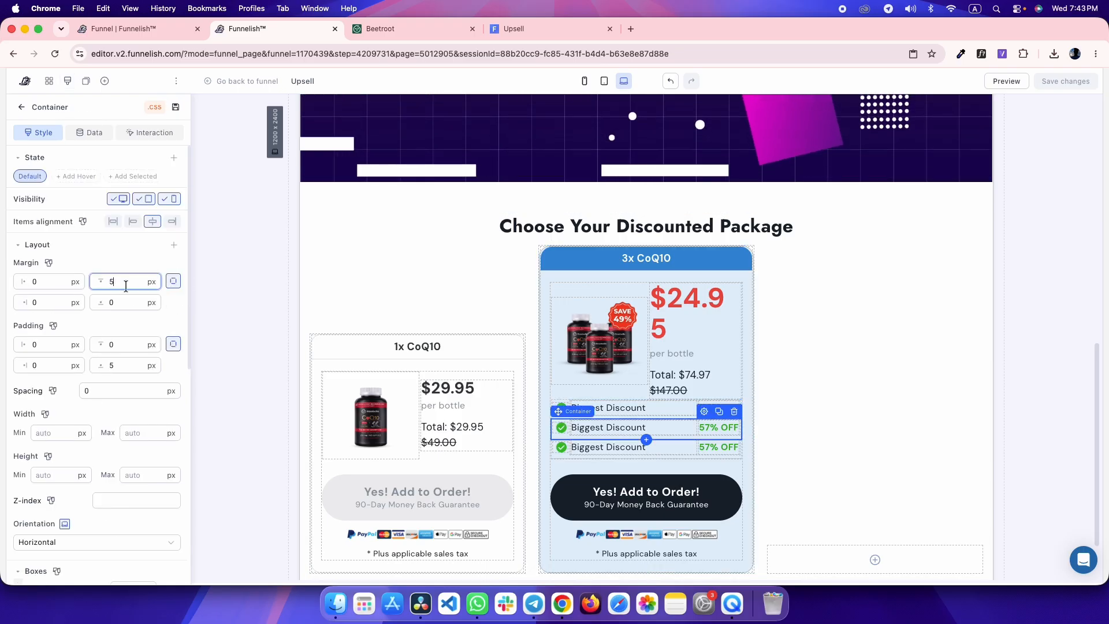
{"action": "type", "text": "5"}
{"action": "left_click", "coordinate": [566, 458]}
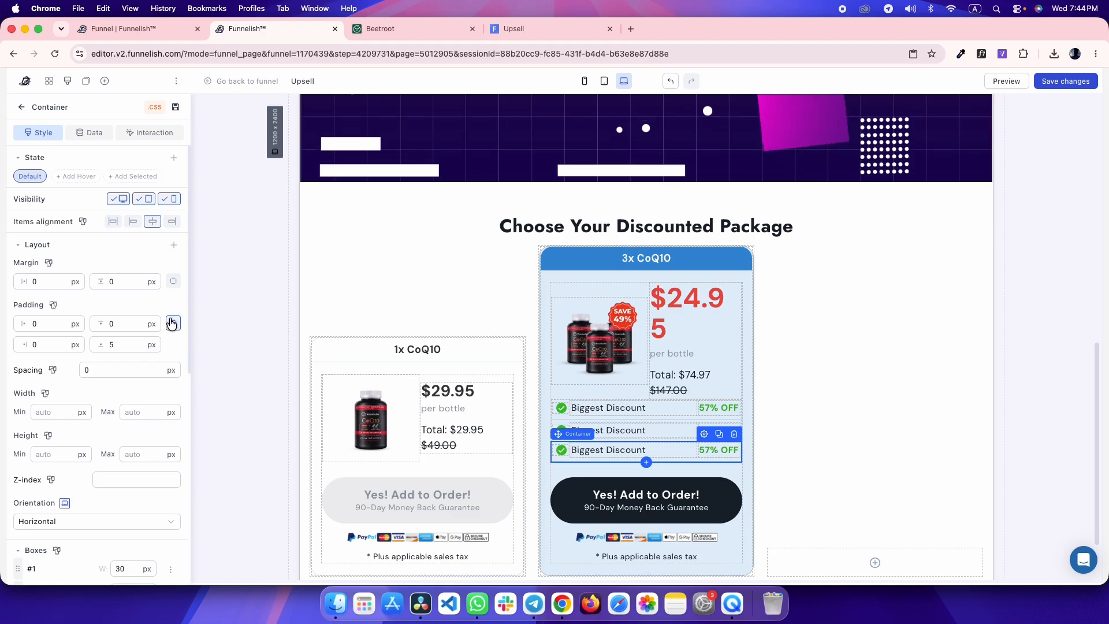
{"action": "left_click", "coordinate": [151, 281]}
{"action": "type", "text": "5"}
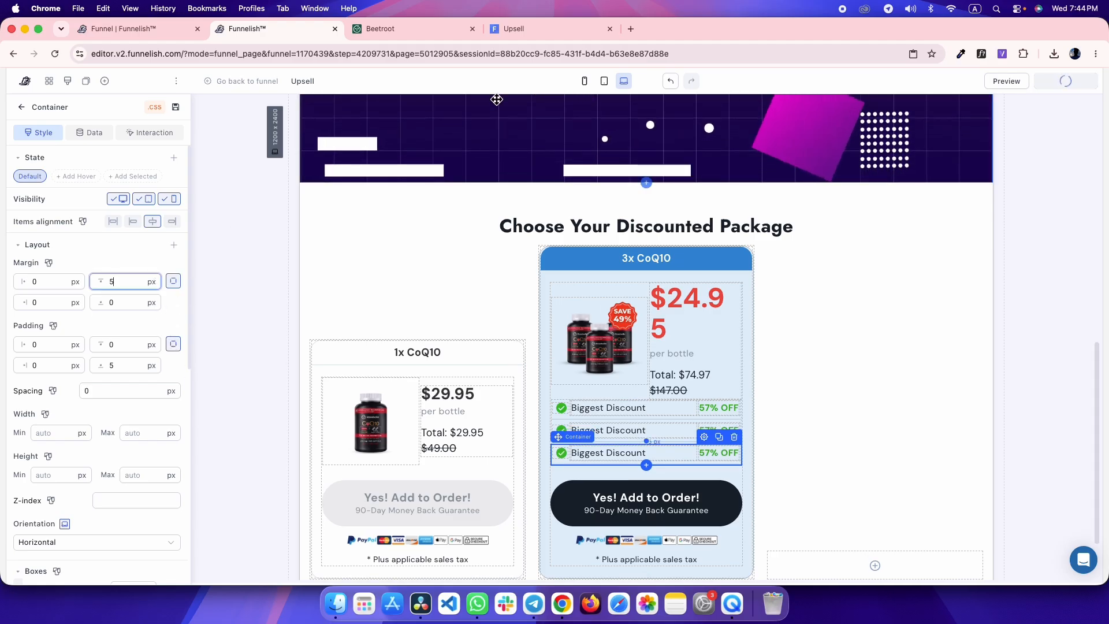
- Check the row spacing against the reference page and set the second and third benefit rows' top margin to 8 px, saving the page
{"action": "left_click", "coordinate": [543, 33]}
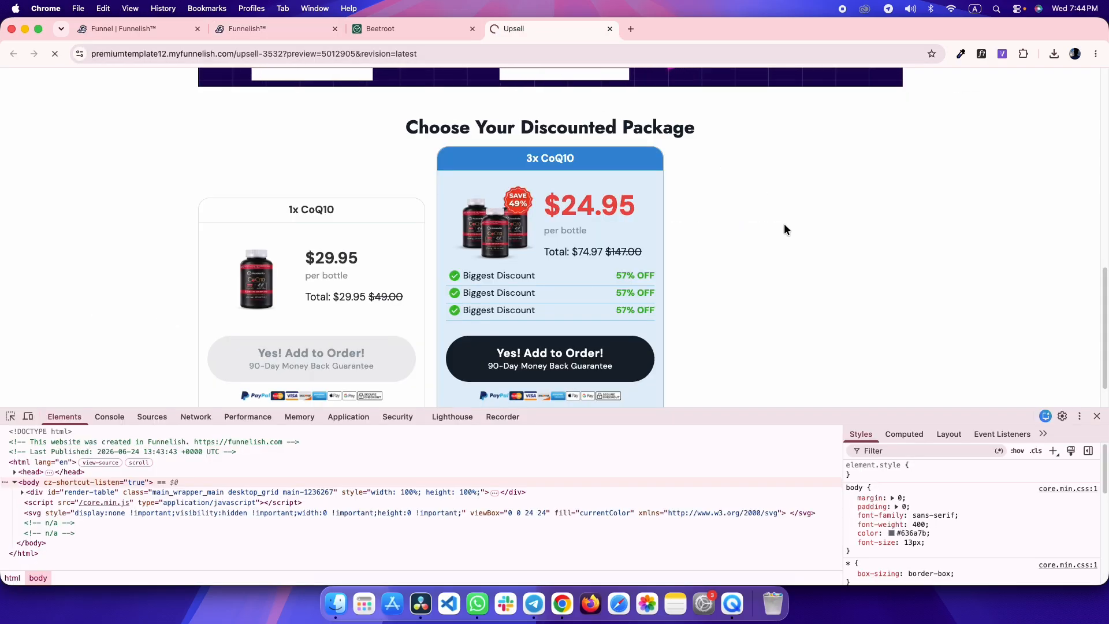
{"action": "key", "text": "ctrl+shift+Tab"}
{"action": "key", "text": "ctrl+Tab"}
{"action": "key", "text": "ctrl+shift+Tab"}
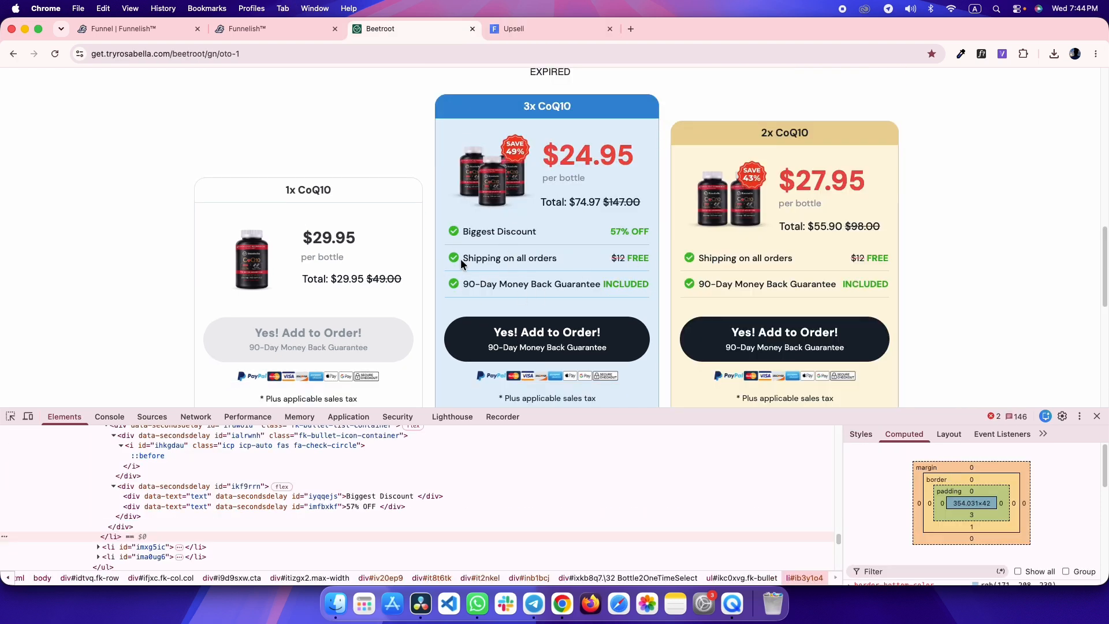
{"action": "key", "text": "ctrl+shift+Tab"}
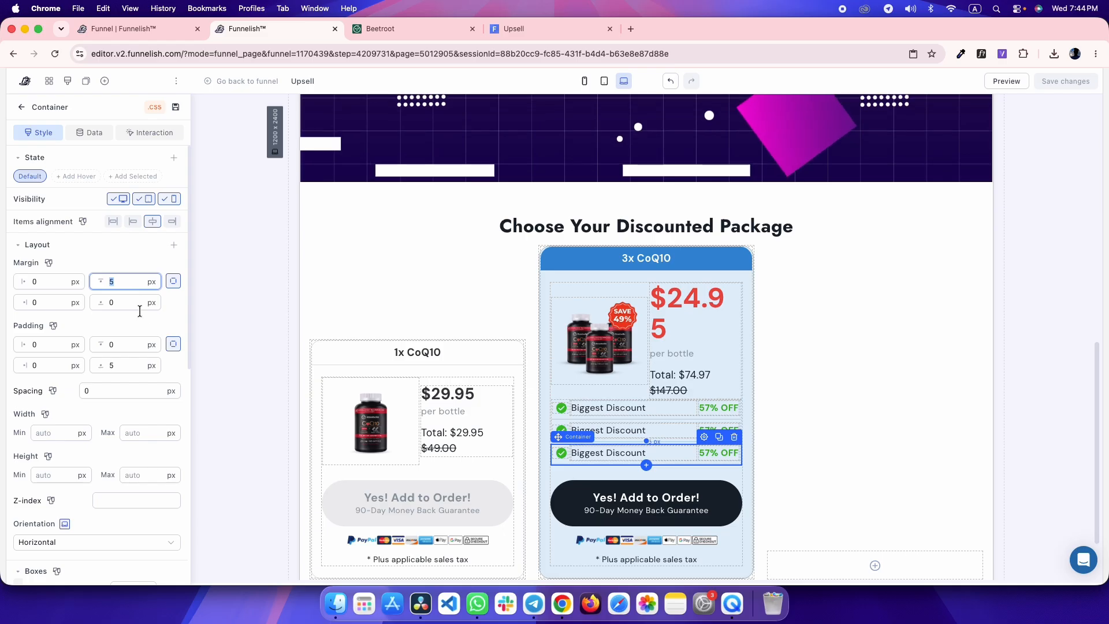
{"action": "type", "text": "8"}
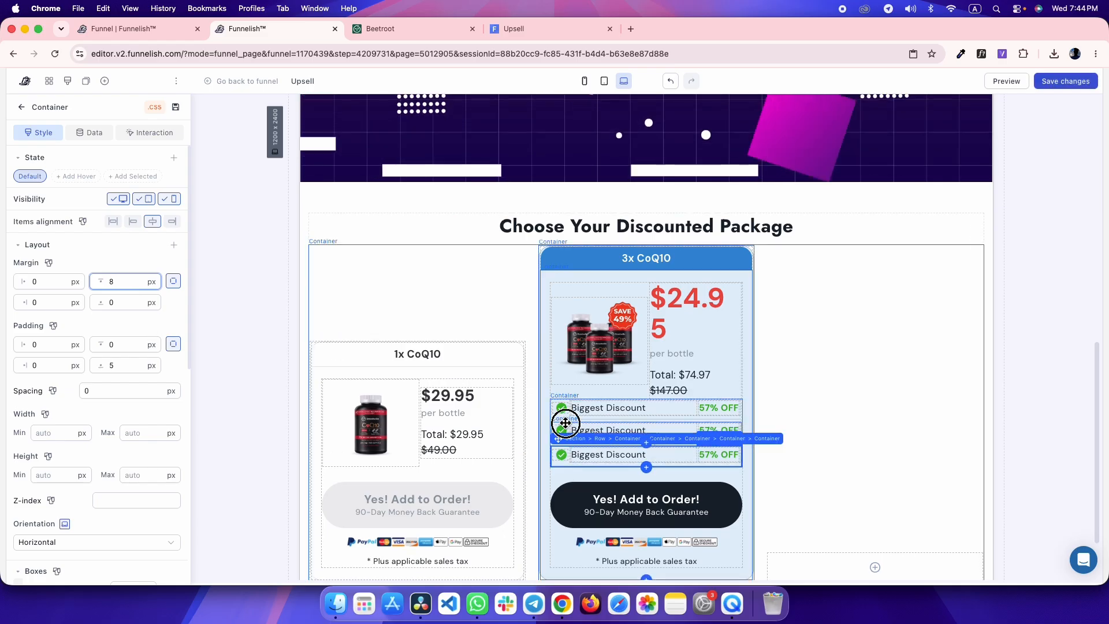
{"action": "key", "text": "ctrl+s"}
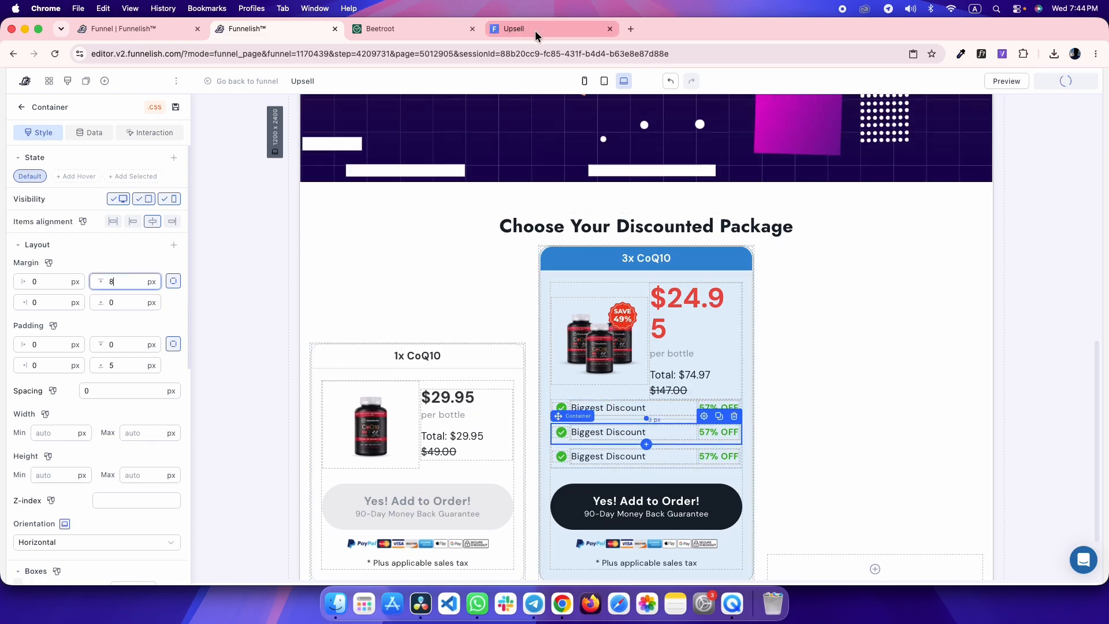
- Reload the upsell preview and compare the spacing of the 3x CoQ10 benefit rows with the reference page
{"action": "left_click", "coordinate": [535, 30]}
{"action": "key", "text": "super+r"}
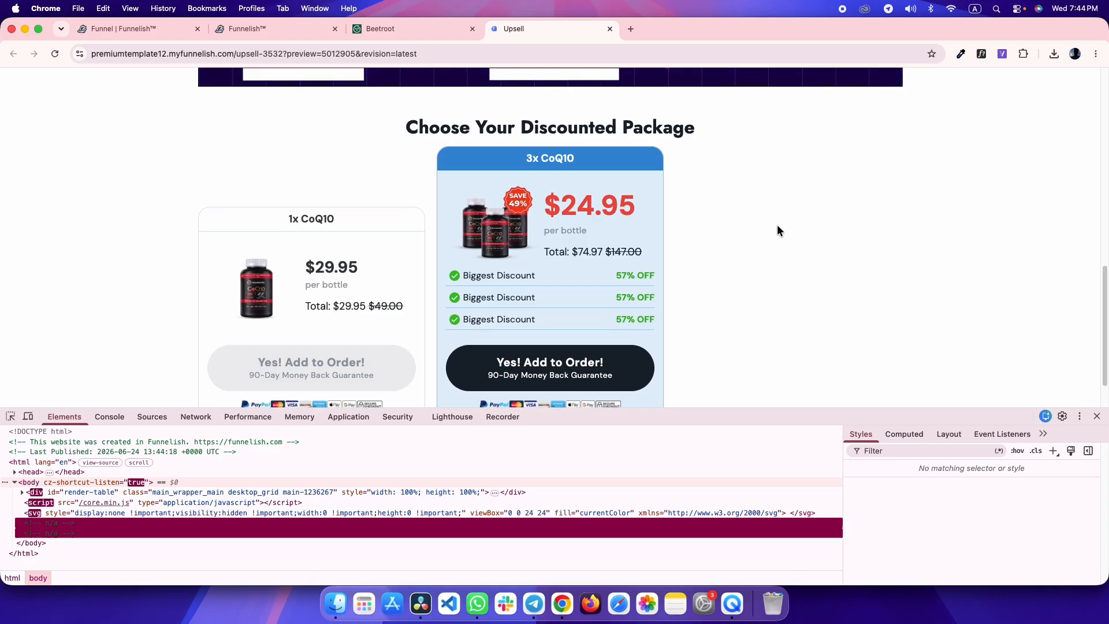
{"action": "key", "text": "ctrl+shift+Tab"}
{"action": "key", "text": "ctrl+Tab"}
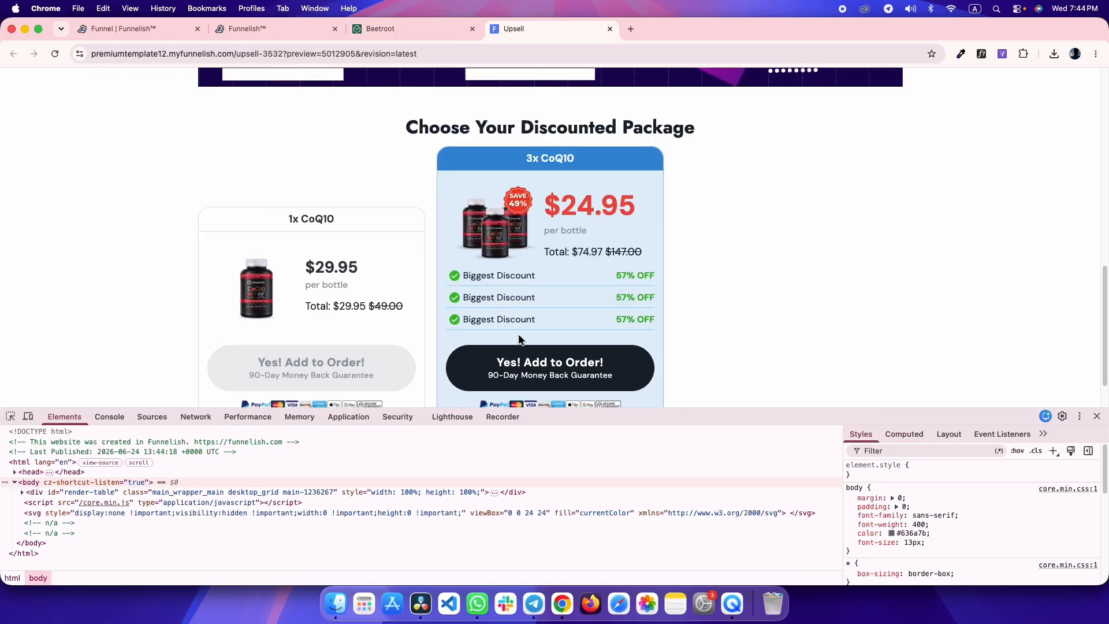
{"action": "key", "text": "ctrl+shift+Tab"}
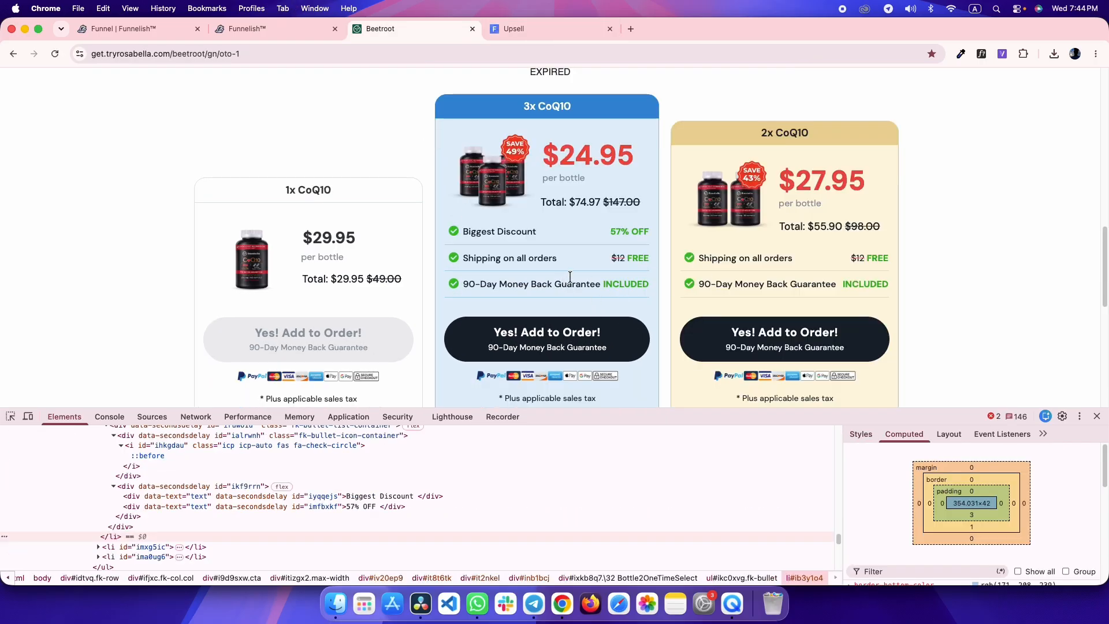
{"action": "key", "text": "ctrl+shift+Tab"}
{"action": "key", "text": "ctrl+Tab"}
{"action": "key", "text": "ctrl+Tab"}
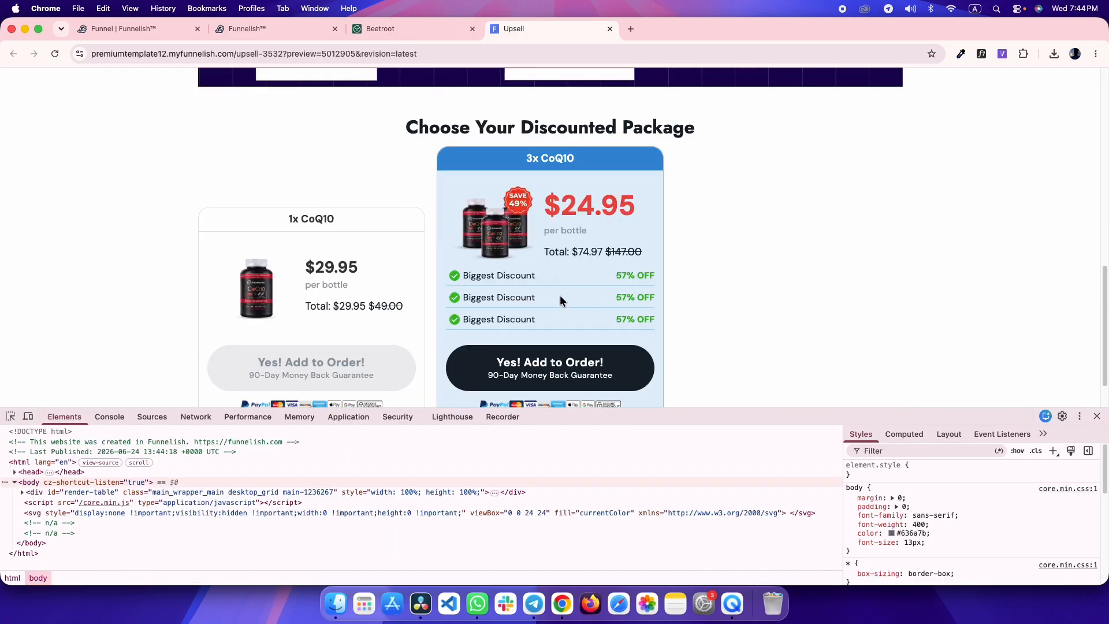
- Copy "Shipping on all orders" from the reference page and use it as the second benefit row's text in the 3x CoQ10 card
{"action": "key", "text": "ctrl+shift+Tab"}
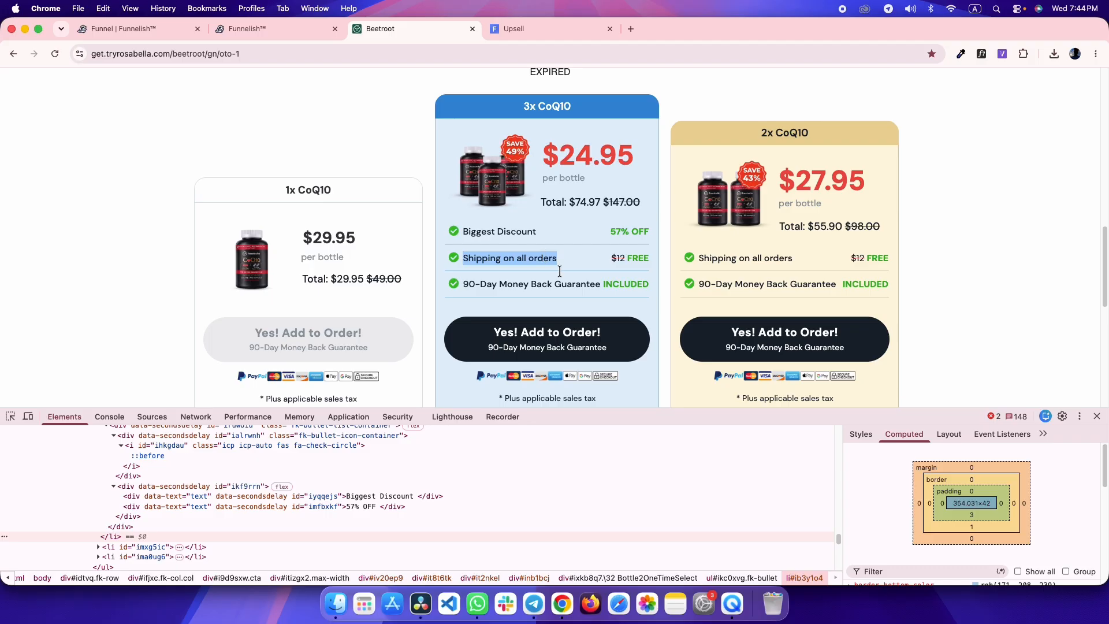
{"action": "key", "text": "ctrl+shift+Tab"}
{"action": "triple_click", "coordinate": [587, 432]}
{"action": "type", "text": "Shipping on all orders"}
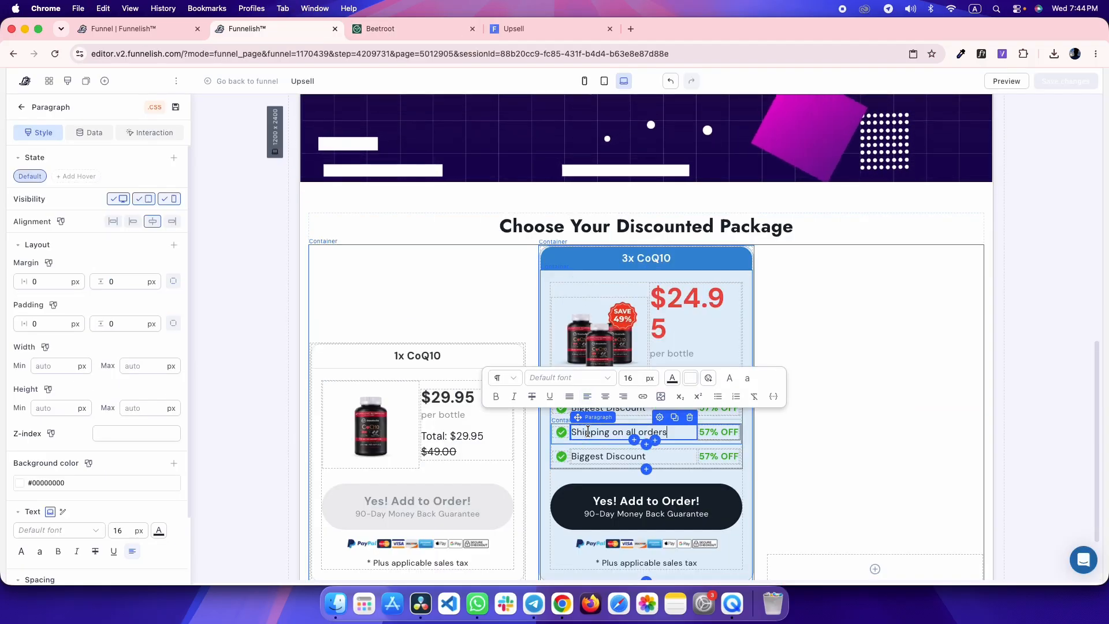
- Change the third benefit row's text to "90-Day Money Back Guarantee" and its green value to "INCLUDED", copied from the reference page
{"action": "key", "text": "ctrl+Tab"}
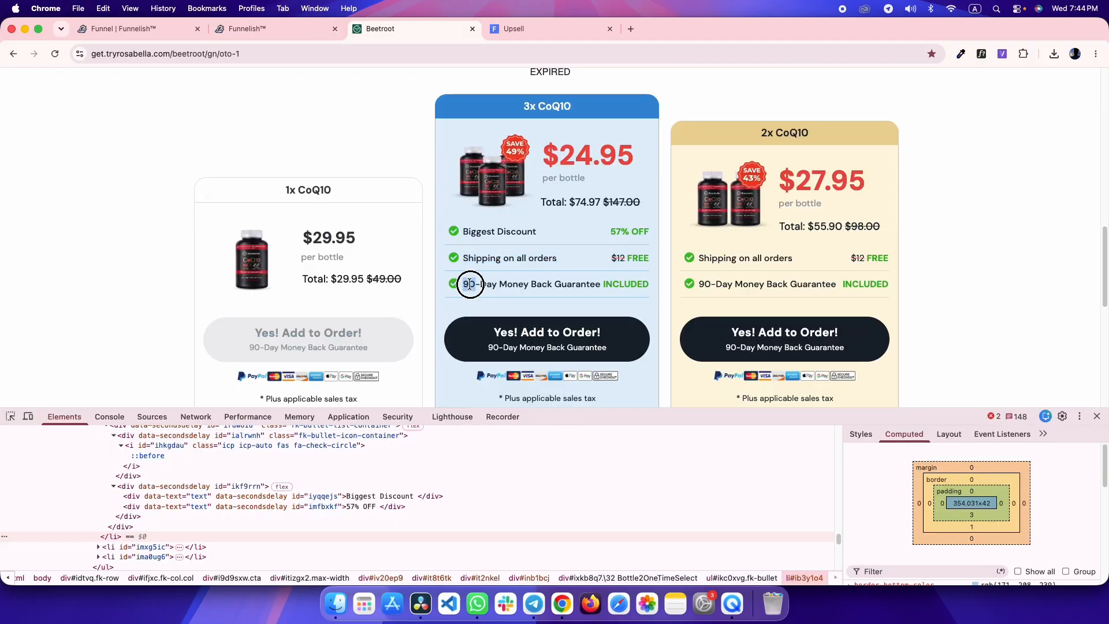
{"action": "key", "text": "ctrl+shift+Tab"}
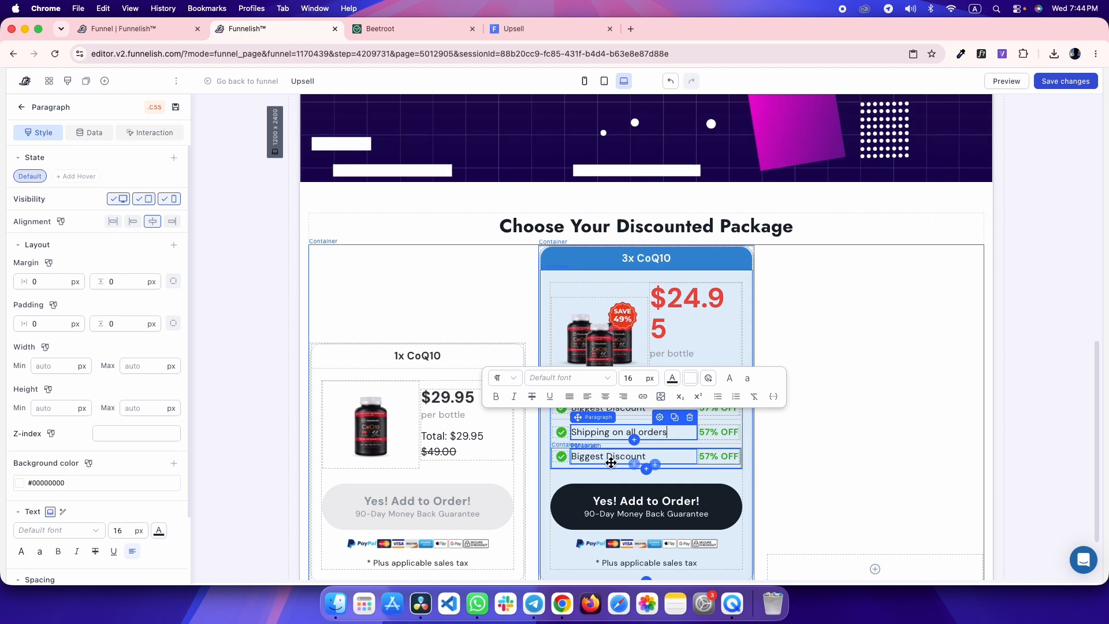
{"action": "triple_click", "coordinate": [594, 456]}
{"action": "type", "text": "90-Day Money Back Guarantee"}
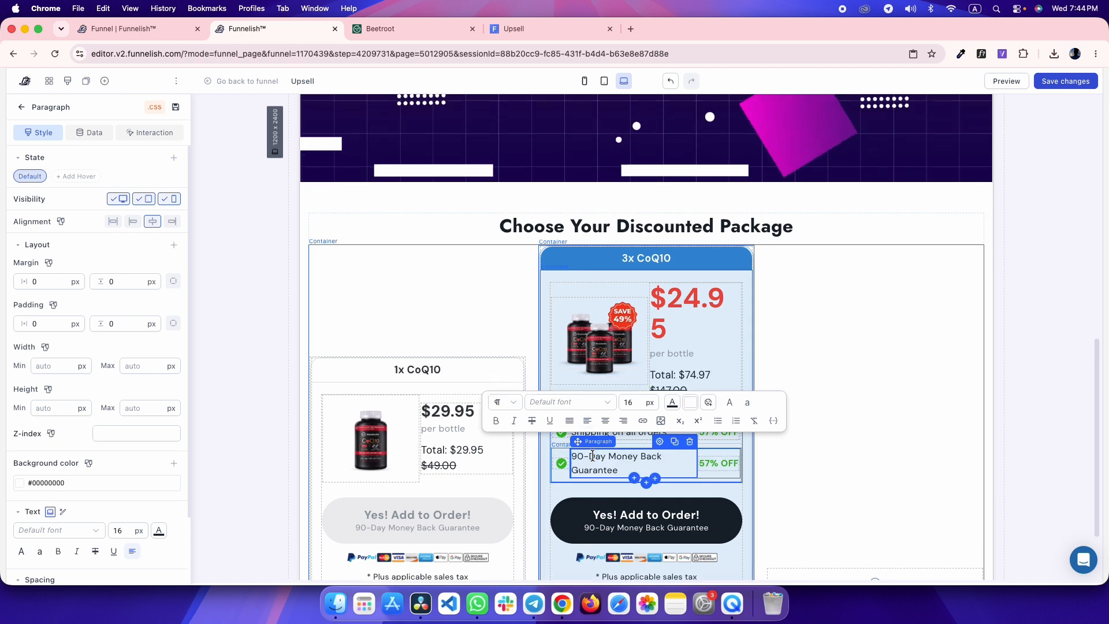
{"action": "key", "text": "ctrl+Tab"}
{"action": "key", "text": "ctrl+shift+Tab"}
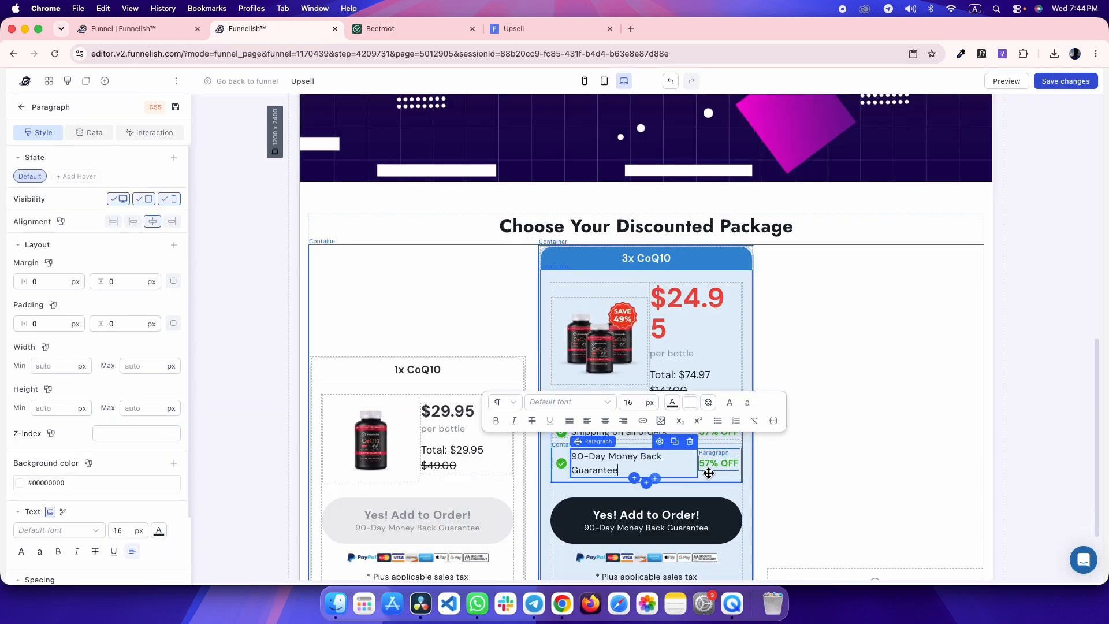
{"action": "triple_click", "coordinate": [707, 463]}
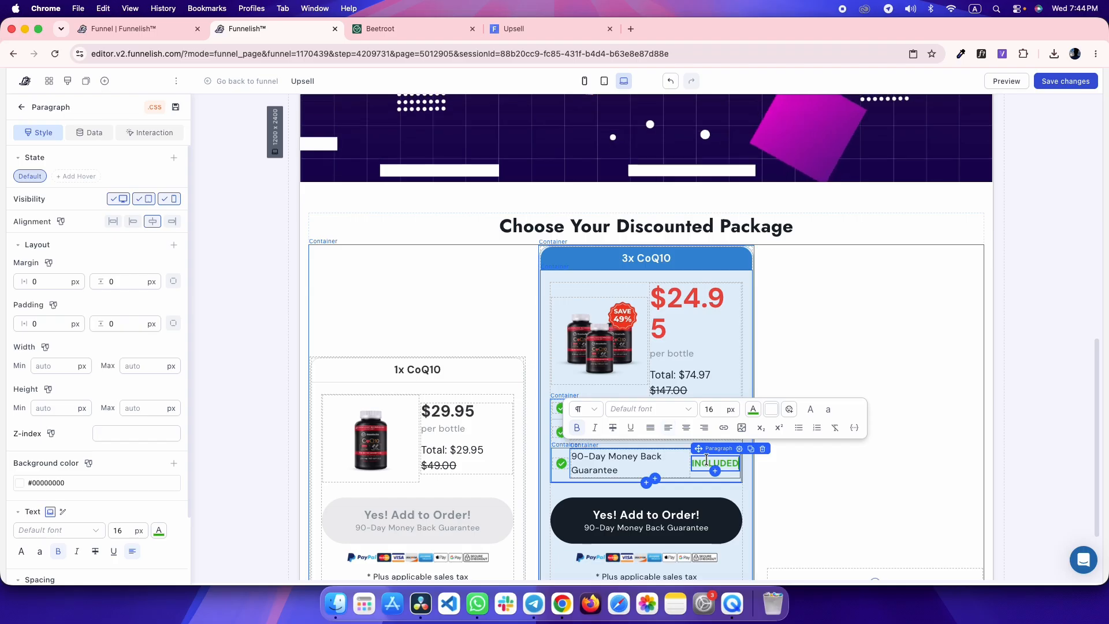
- Replace the green value in the "Shipping on all orders" row with "$12 FREE" from the reference page
{"action": "key", "text": "ctrl+Tab"}
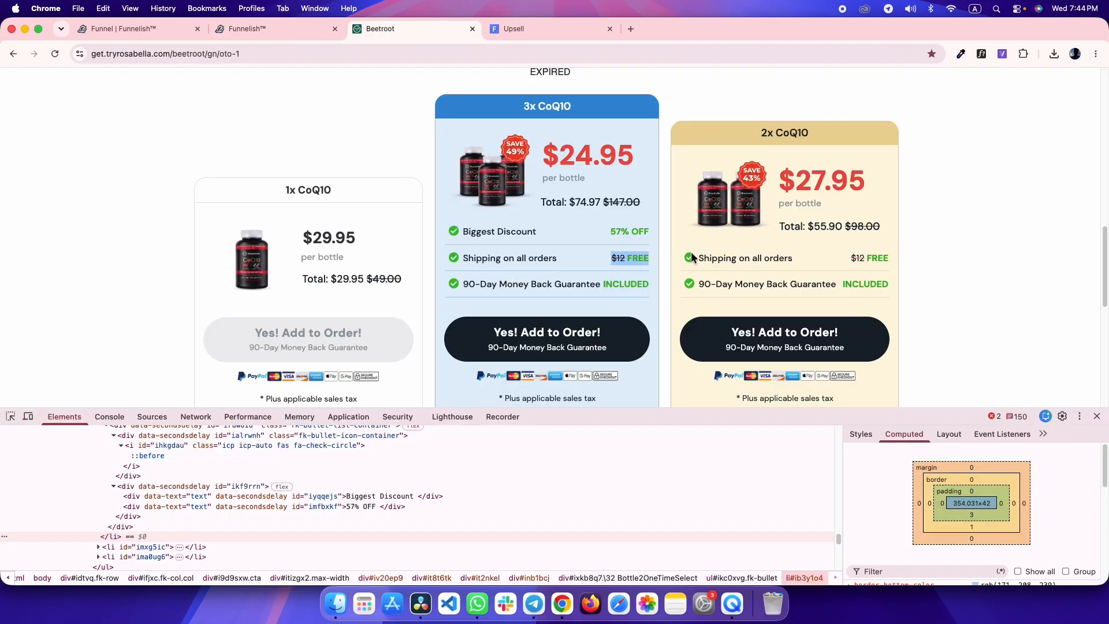
{"action": "key", "text": "ctrl+shift+Tab"}
{"action": "triple_click", "coordinate": [718, 431]}
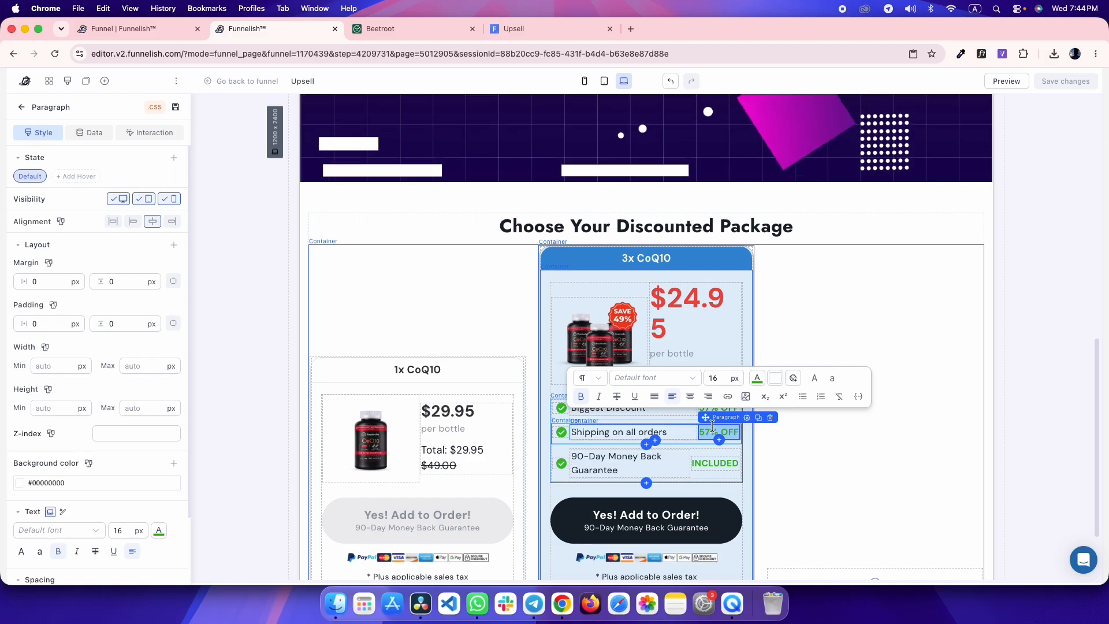
- Look up the reference colour of "$12", apply #17222e to "$12" in the shipping row and strike it through
{"action": "key", "text": "ctrl+Tab"}
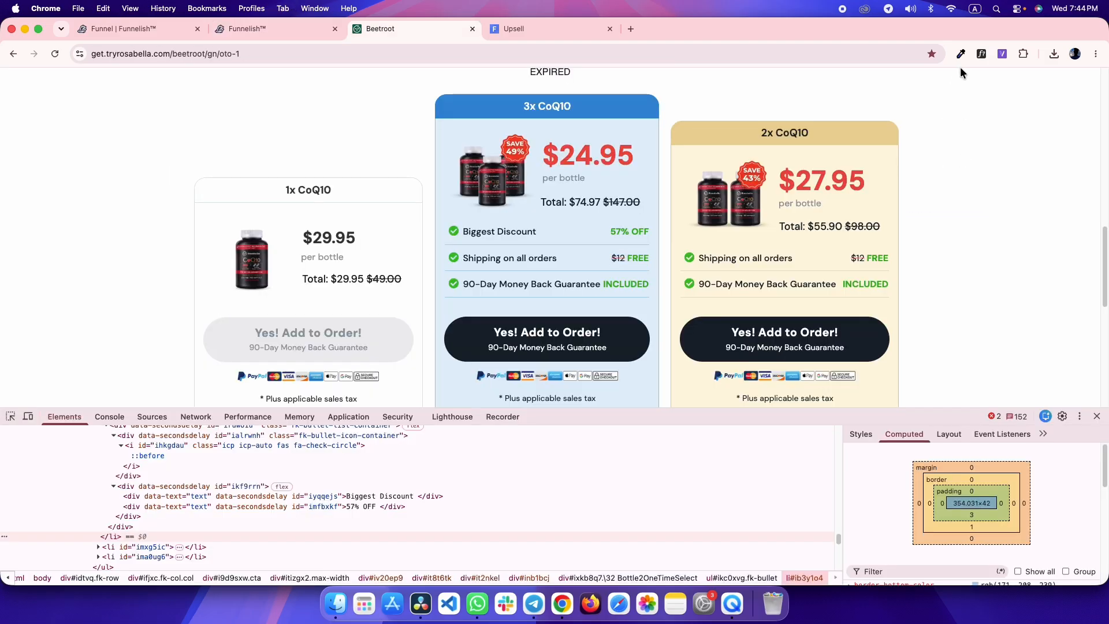
{"action": "left_click", "coordinate": [618, 256]}
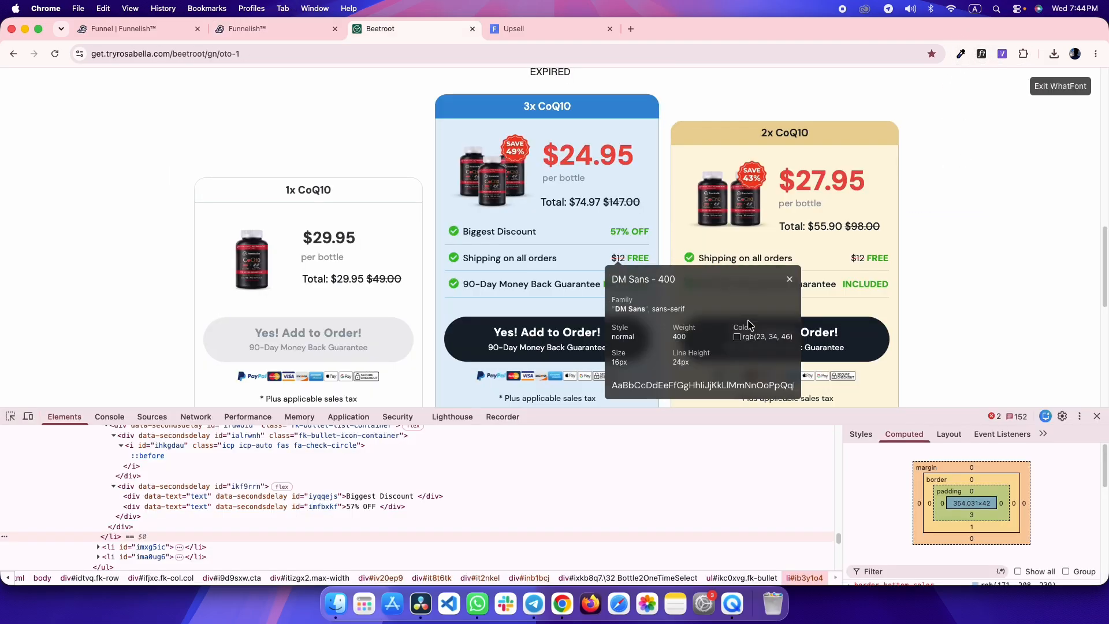
{"action": "mouse_move", "coordinate": [756, 354]}
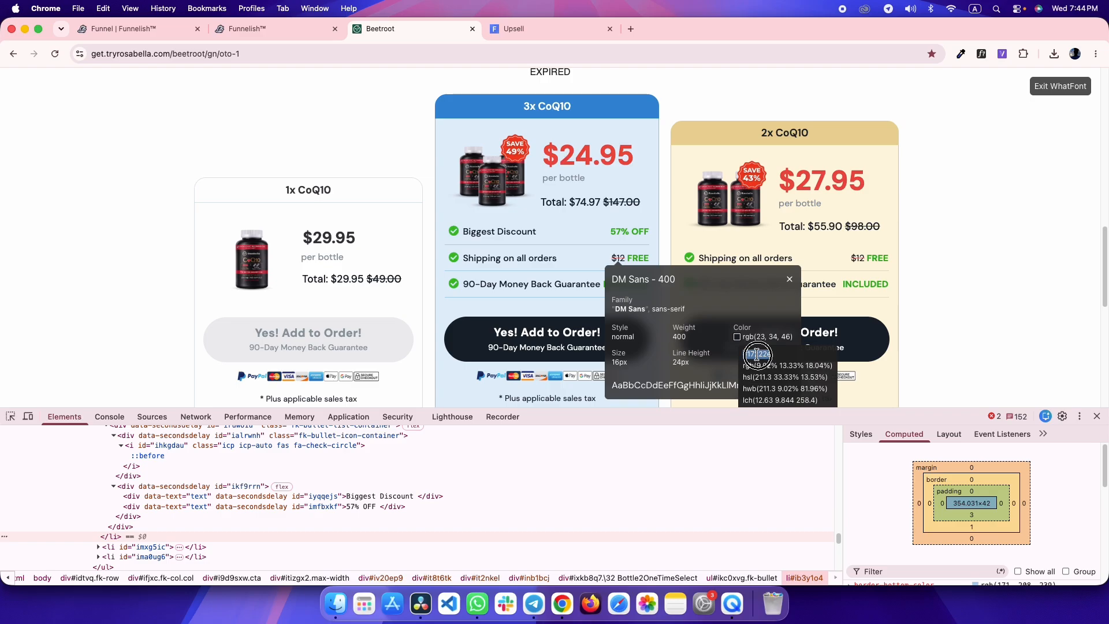
{"action": "key", "text": "ctrl+shift+Tab"}
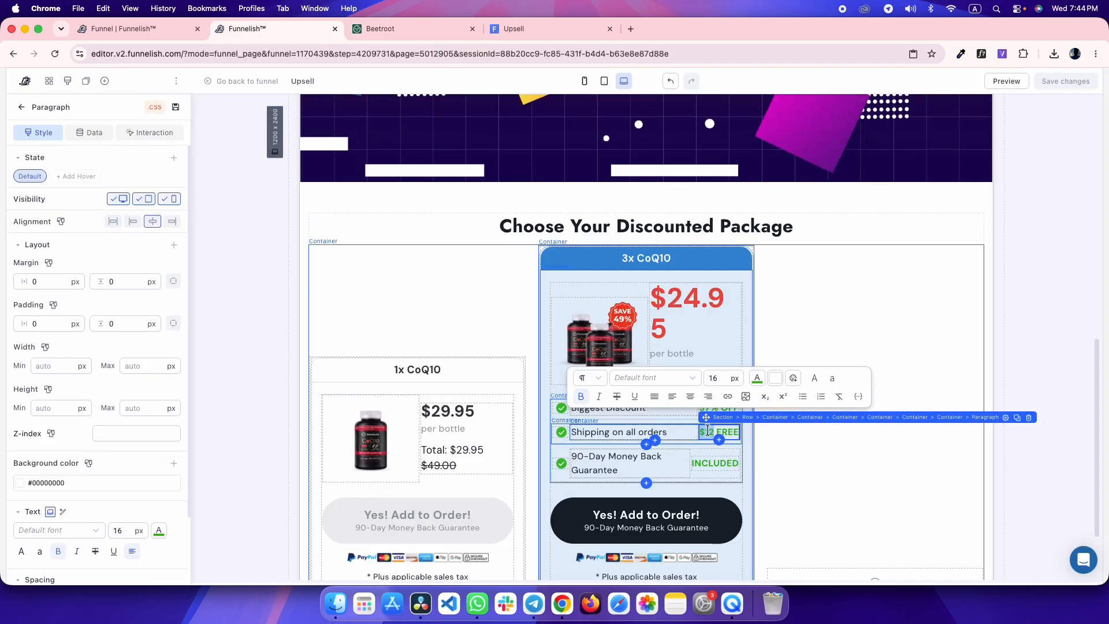
{"action": "left_click", "coordinate": [756, 378]}
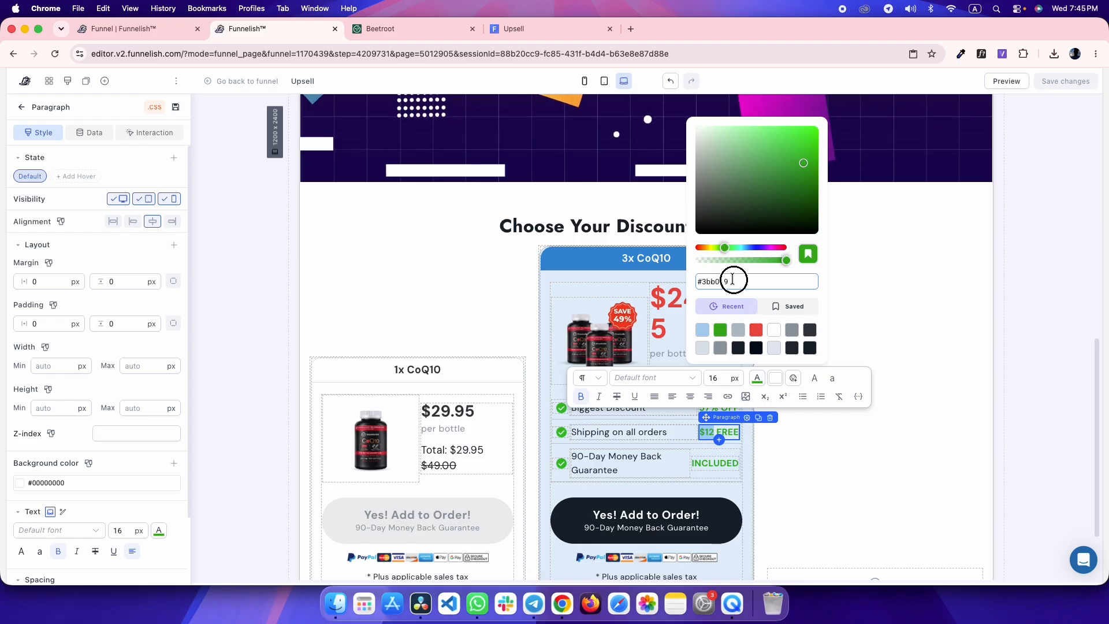
{"action": "key", "text": "Return"}
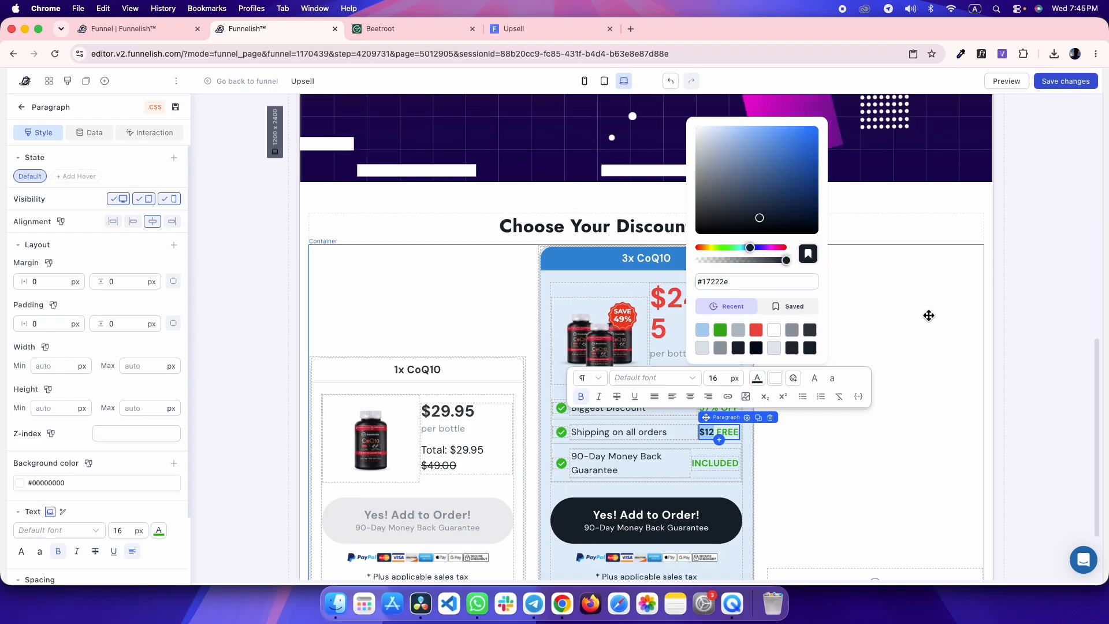
{"action": "left_click", "coordinate": [618, 401]}
{"action": "left_click", "coordinate": [253, 285]}
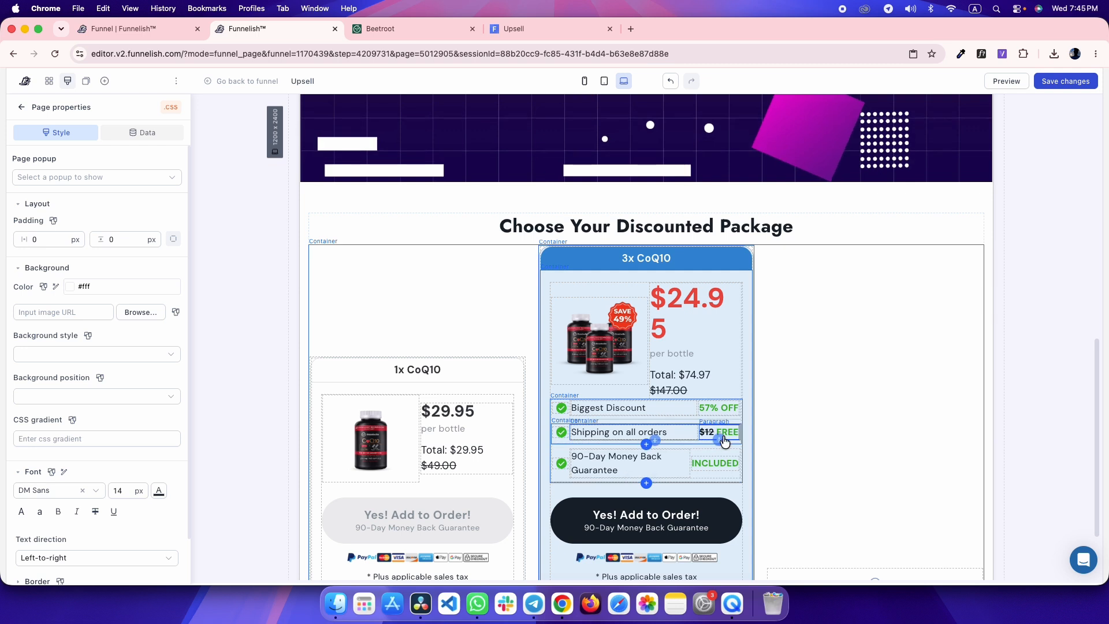
- Reload the upsell preview, close the reference page's font inspector and compare the benefit rows' texts and values between both pages
{"action": "left_click", "coordinate": [544, 29]}
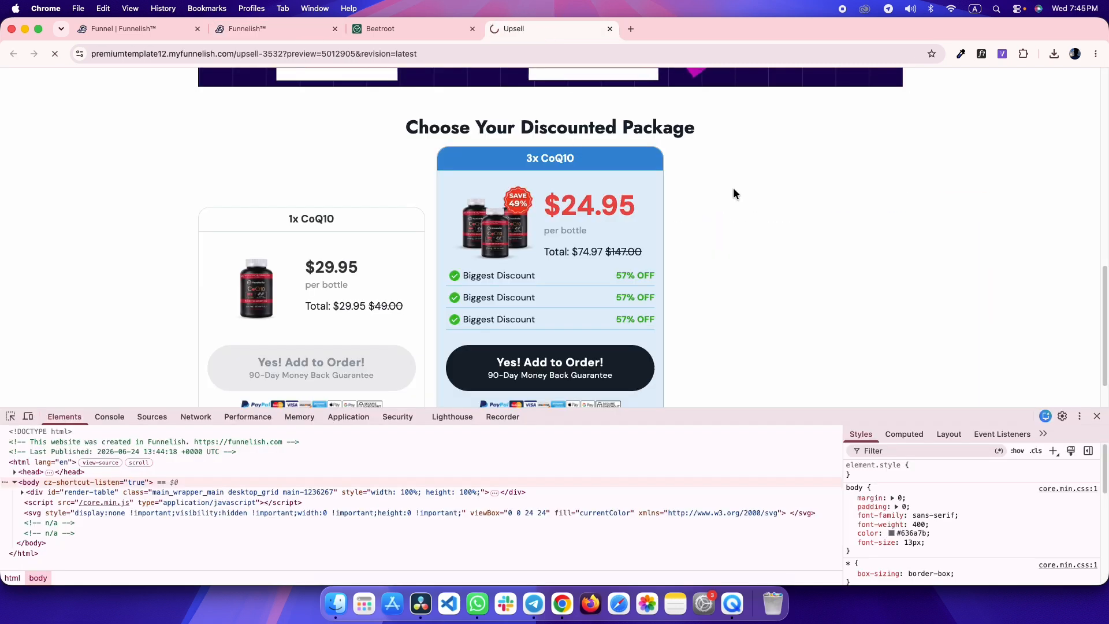
{"action": "key", "text": "ctrl+shift+Tab"}
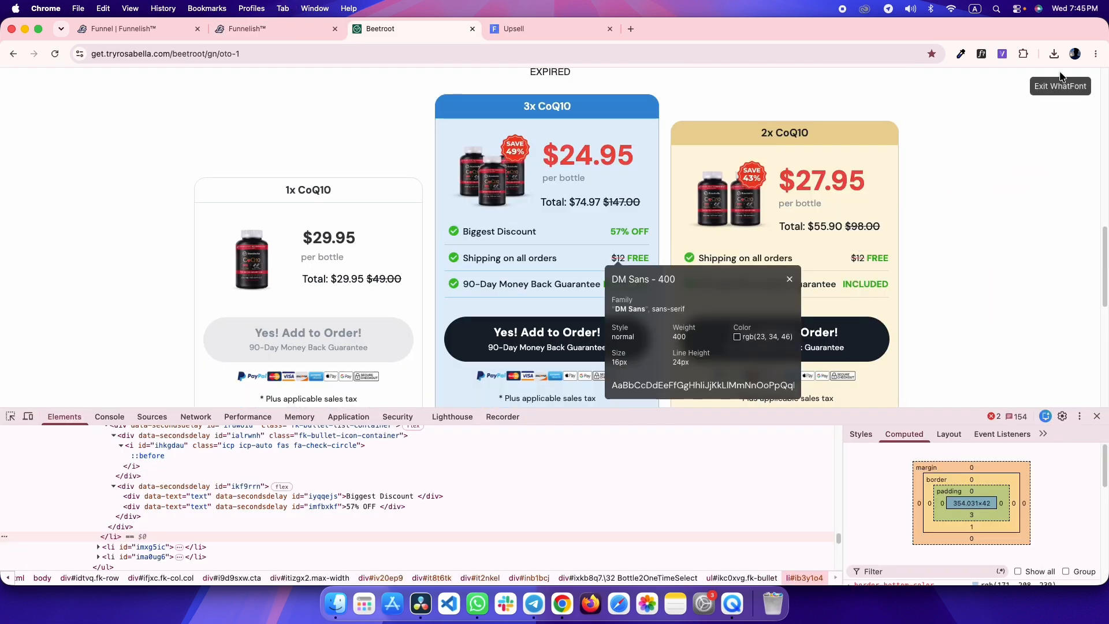
{"action": "key", "text": "ctrl+Tab"}
{"action": "key", "text": "ctrl+shift+Tab"}
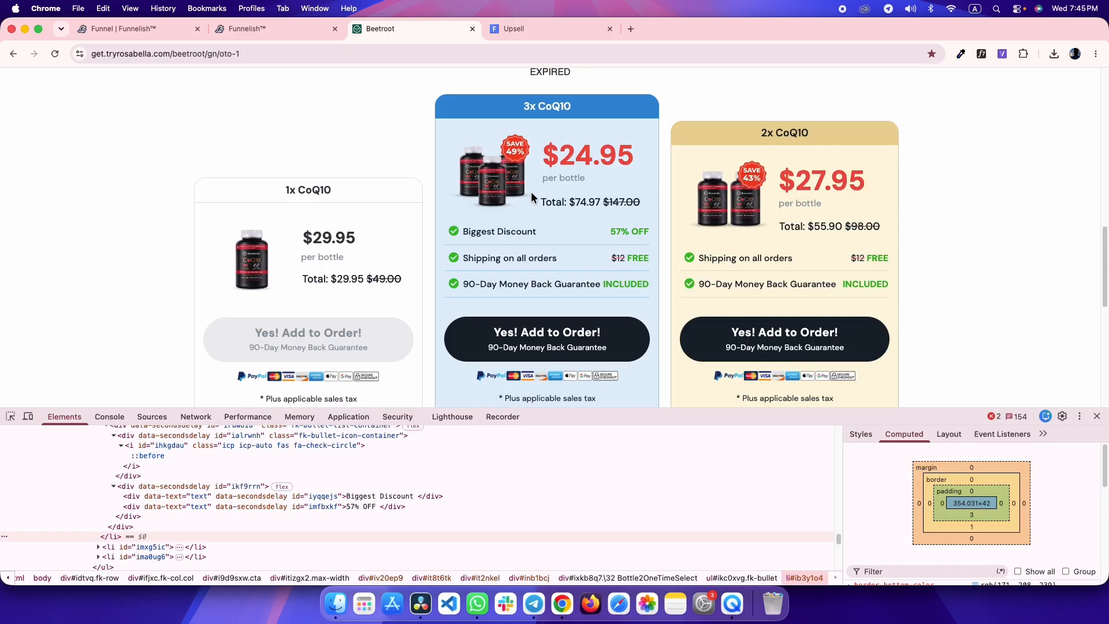
- Compare the 3x CoQ10 card between the upsell preview and the reference page, and review the reference 2x CoQ10 card
{"action": "key", "text": "ctrl+Tab"}
{"action": "scroll", "coordinate": [543, 254], "scroll_direction": "down", "scroll_amount": 1}
{"action": "key", "text": "ctrl+shift+Tab"}
{"action": "scroll", "coordinate": [541, 263], "scroll_direction": "down", "scroll_amount": 1}
{"action": "key", "text": "ctrl+Tab"}
{"action": "key", "text": "ctrl+shift+Tab"}
{"action": "scroll", "coordinate": [560, 298], "scroll_direction": "down", "scroll_amount": 5}
{"action": "scroll", "coordinate": [560, 299], "scroll_direction": "up", "scroll_amount": 6}
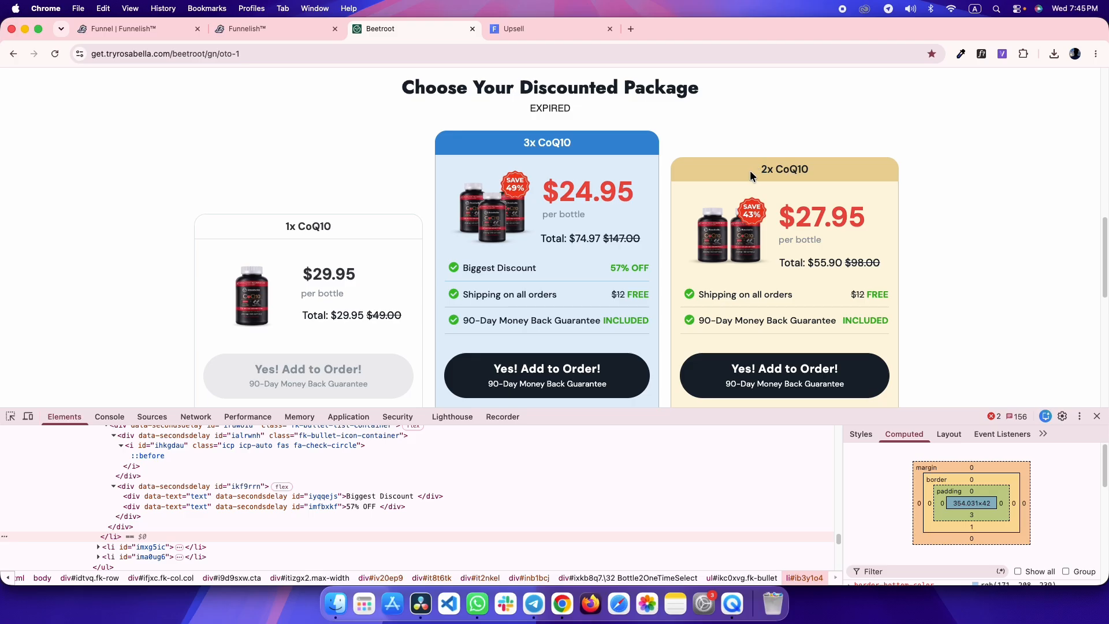
{"action": "scroll", "coordinate": [785, 274], "scroll_direction": "down", "scroll_amount": 2}
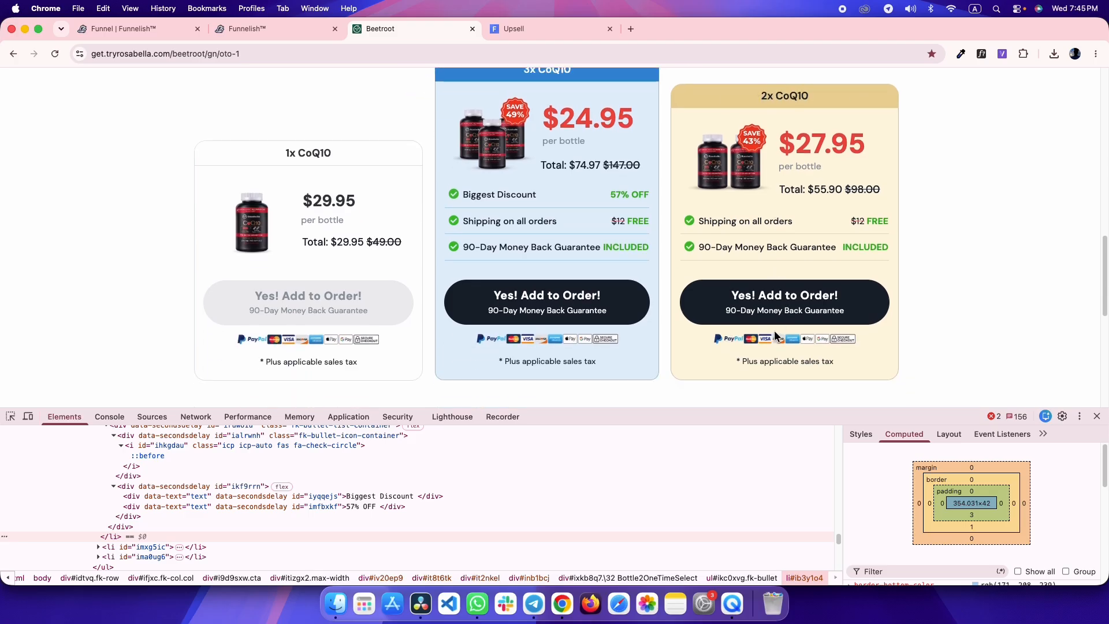
- Duplicate the 3x CoQ10 card container and move the copy into the empty third column
{"action": "key", "text": "ctrl+shift+Tab"}
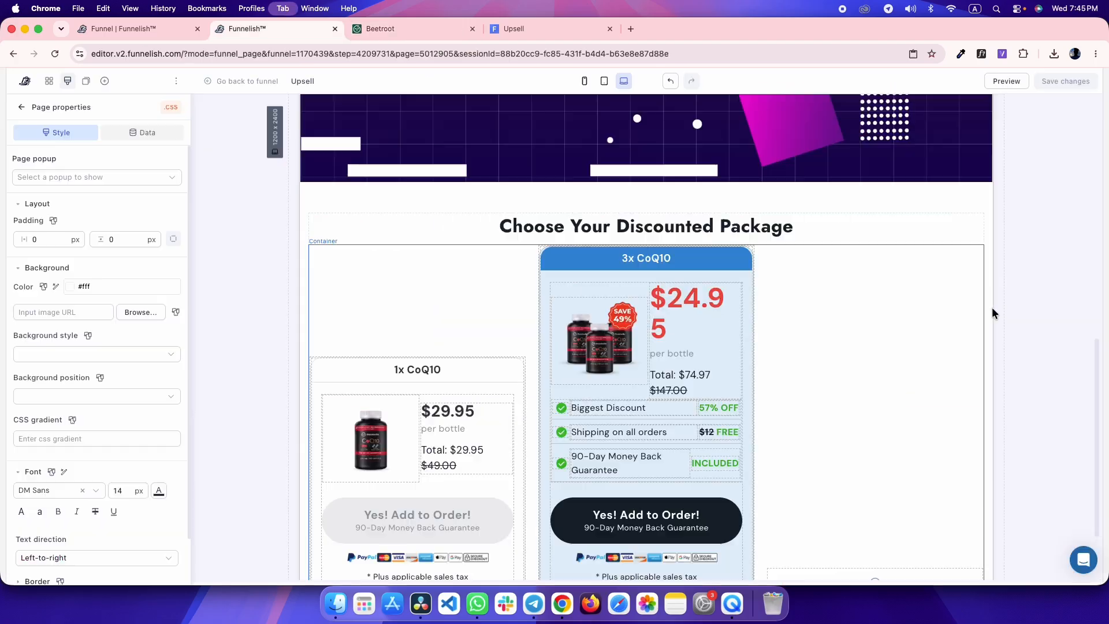
{"action": "left_click", "coordinate": [547, 244]}
{"action": "left_click", "coordinate": [651, 241]}
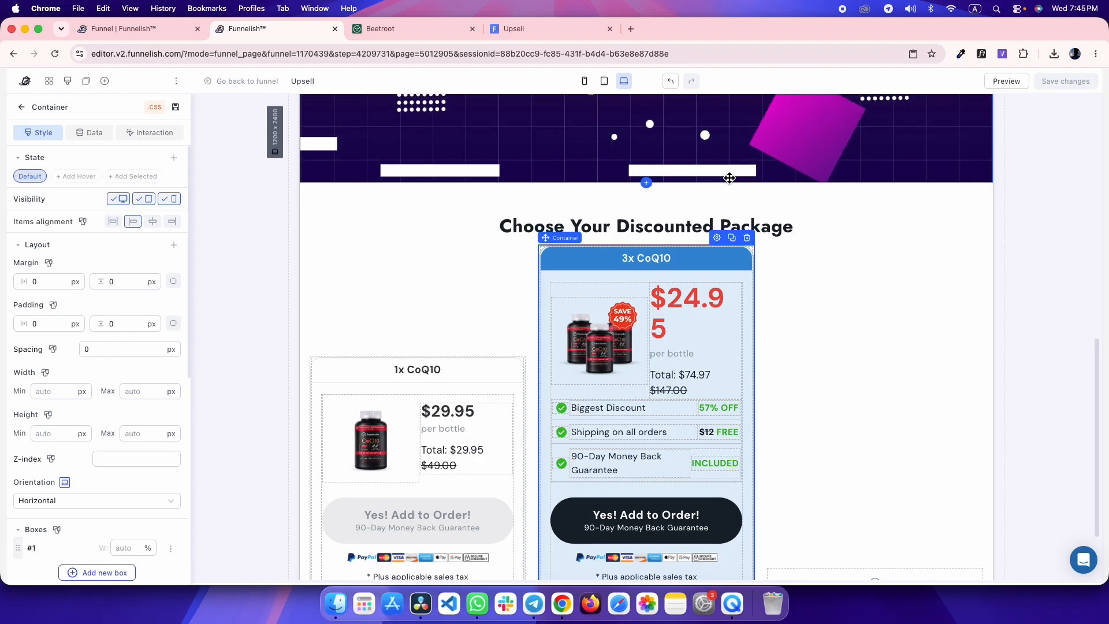
{"action": "left_click", "coordinate": [733, 241]}
{"action": "mouse_move", "coordinate": [544, 238]}
{"action": "left_mouse_down"}
{"action": "mouse_move", "coordinate": [837, 426]}
{"action": "mouse_move", "coordinate": [791, 461]}
{"action": "mouse_move", "coordinate": [790, 358]}
{"action": "mouse_move", "coordinate": [778, 376]}
{"action": "mouse_move", "coordinate": [790, 227]}
{"action": "left_mouse_up"}
{"action": "scroll", "coordinate": [788, 228], "scroll_direction": "up", "scroll_amount": 2}
- Replace the copied card's header text with "2x CoQ10" from the reference page
{"action": "key", "text": "ctrl+Tab"}
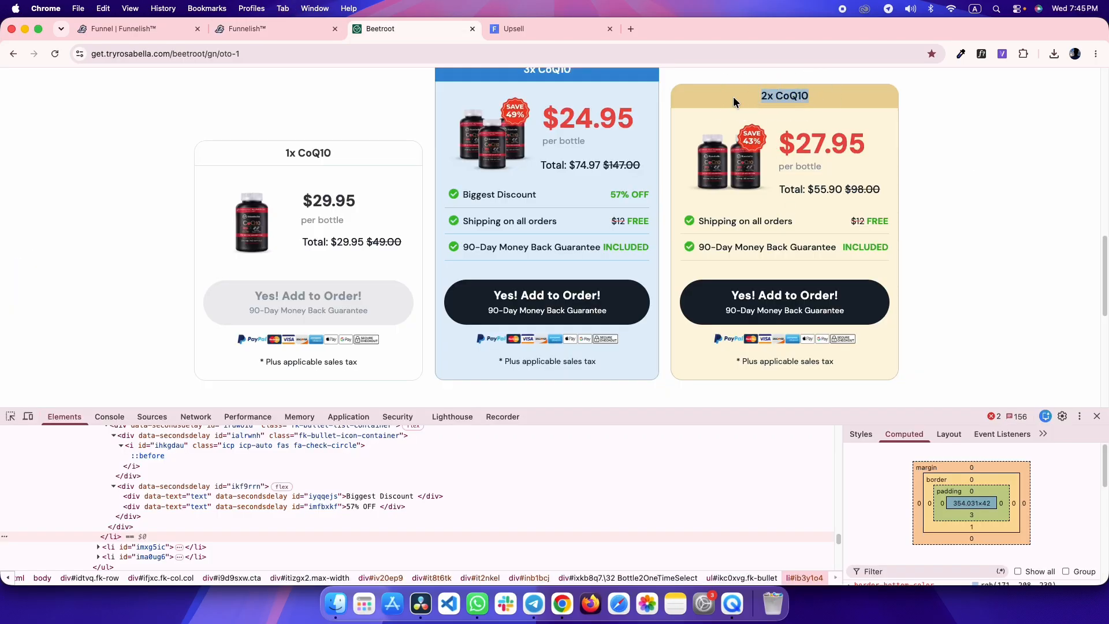
{"action": "key", "text": "ctrl+shift+Tab"}
{"action": "triple_click", "coordinate": [852, 227]}
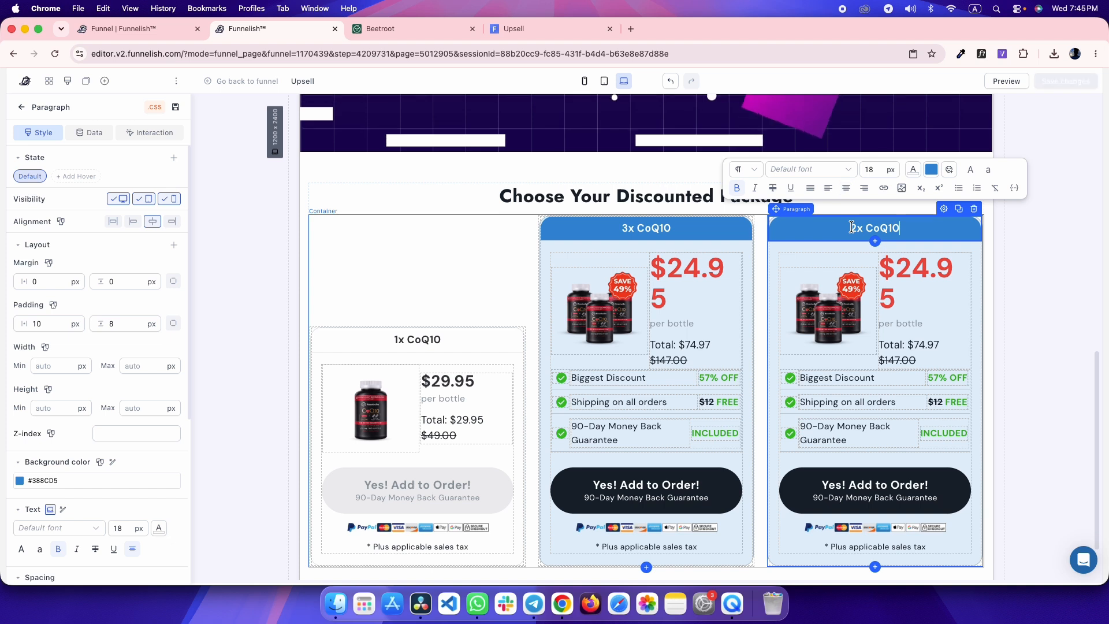
- Look up the reference 2x card's body background and set the 2x CoQ10 card container's background colour to #FEF6E0
{"action": "key", "text": "ctrl+Tab"}
{"action": "left_click", "coordinate": [7, 417]}
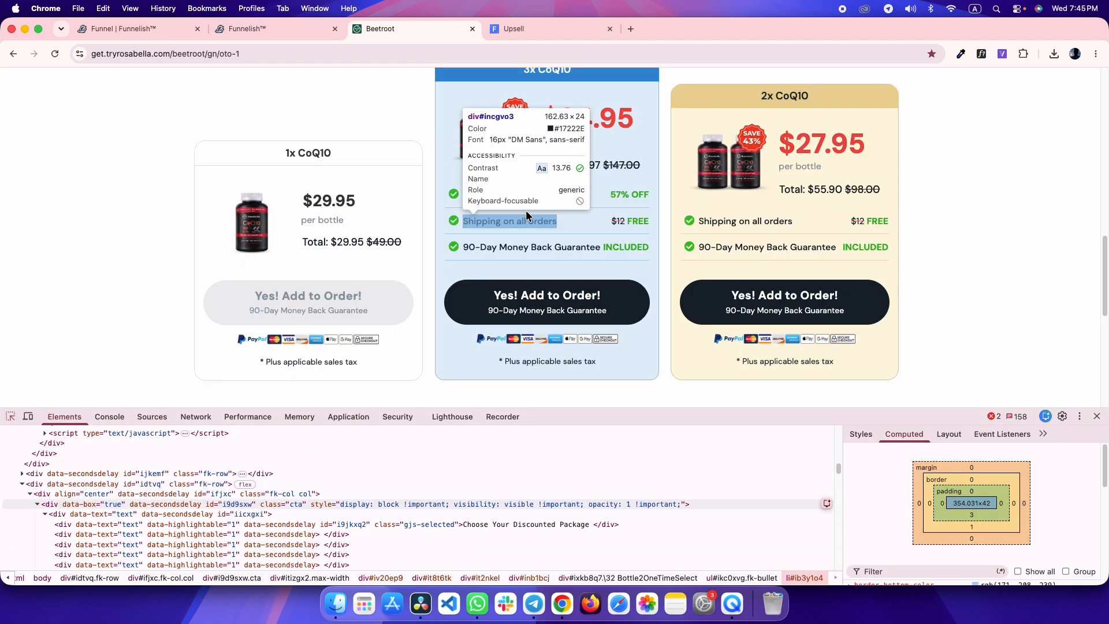
{"action": "left_click", "coordinate": [681, 111]}
{"action": "left_click", "coordinate": [860, 433]}
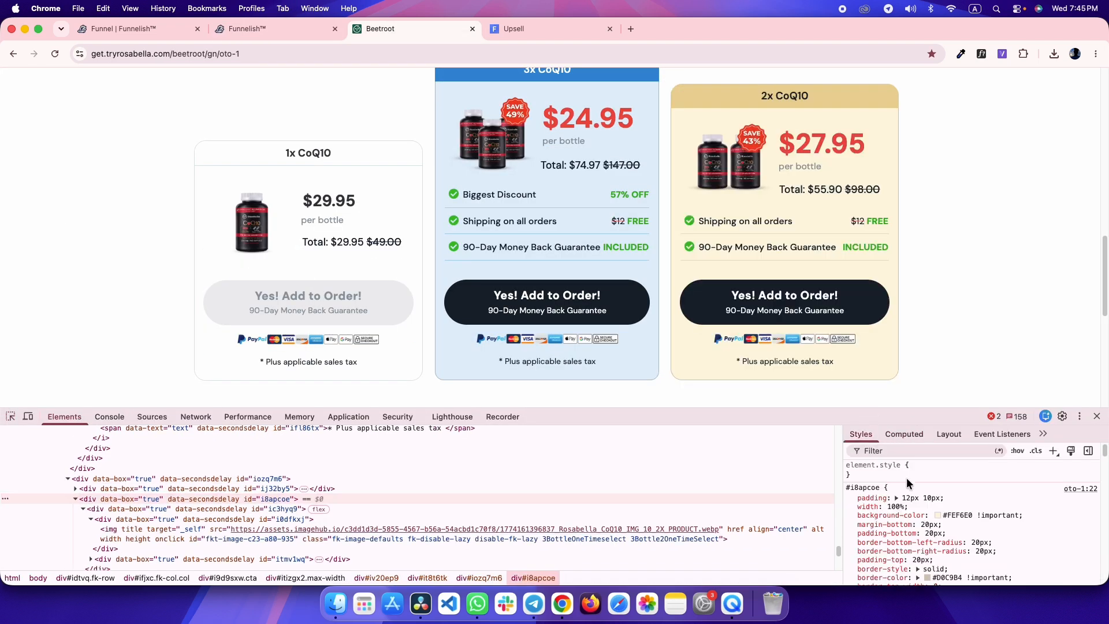
{"action": "key", "text": "ctrl+shift+Tab"}
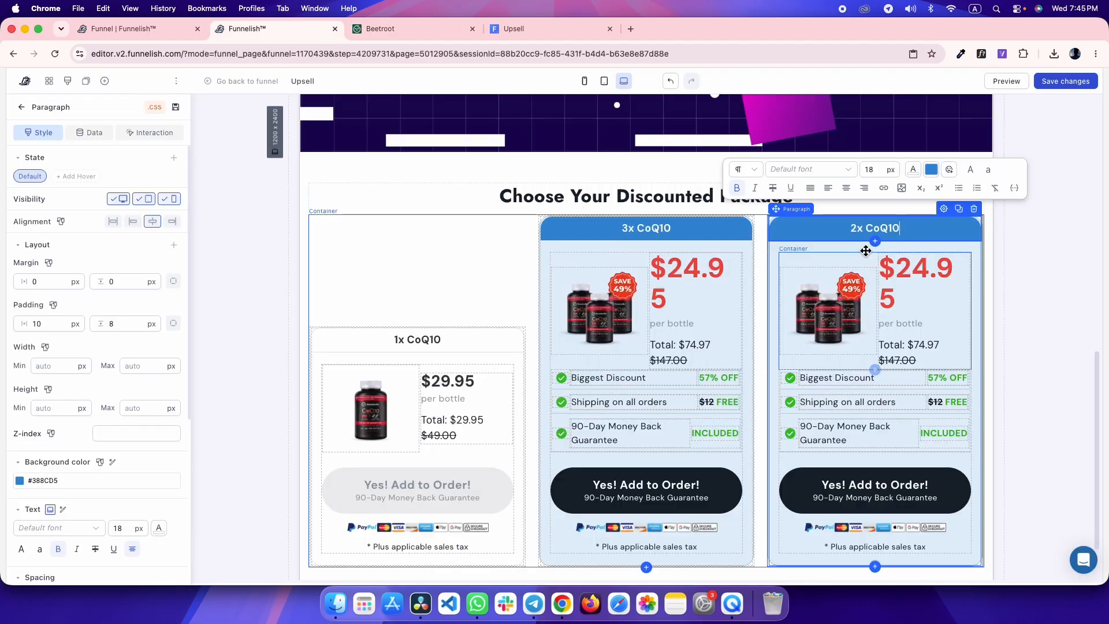
{"action": "left_click", "coordinate": [880, 209]}
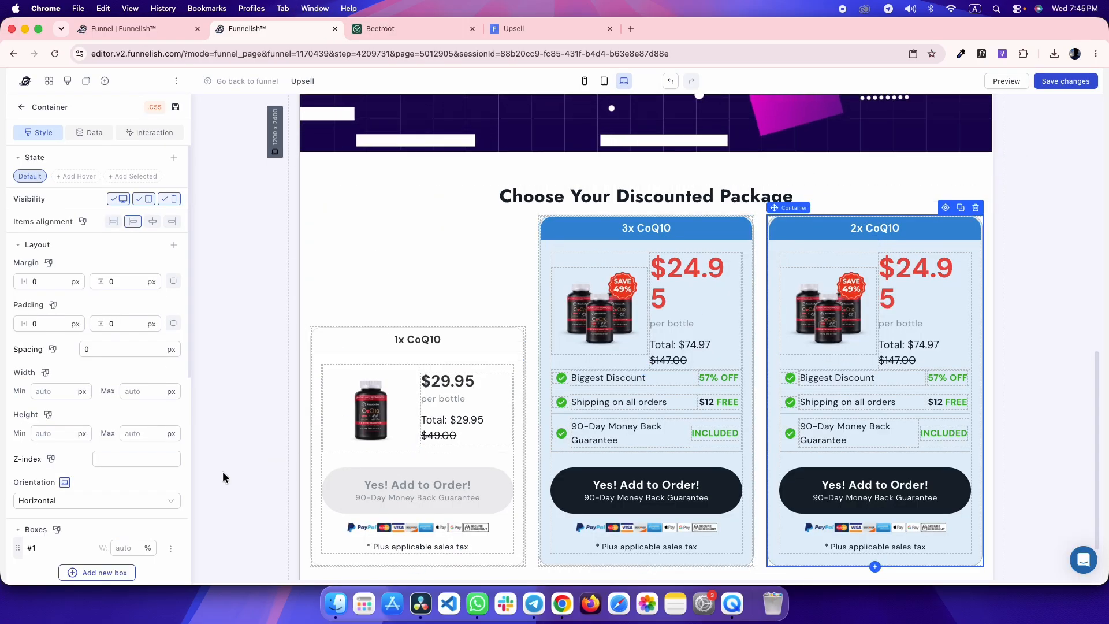
{"action": "scroll", "coordinate": [112, 527], "scroll_direction": "down", "scroll_amount": 15}
{"action": "scroll", "coordinate": [106, 237], "scroll_direction": "up", "scroll_amount": 4}
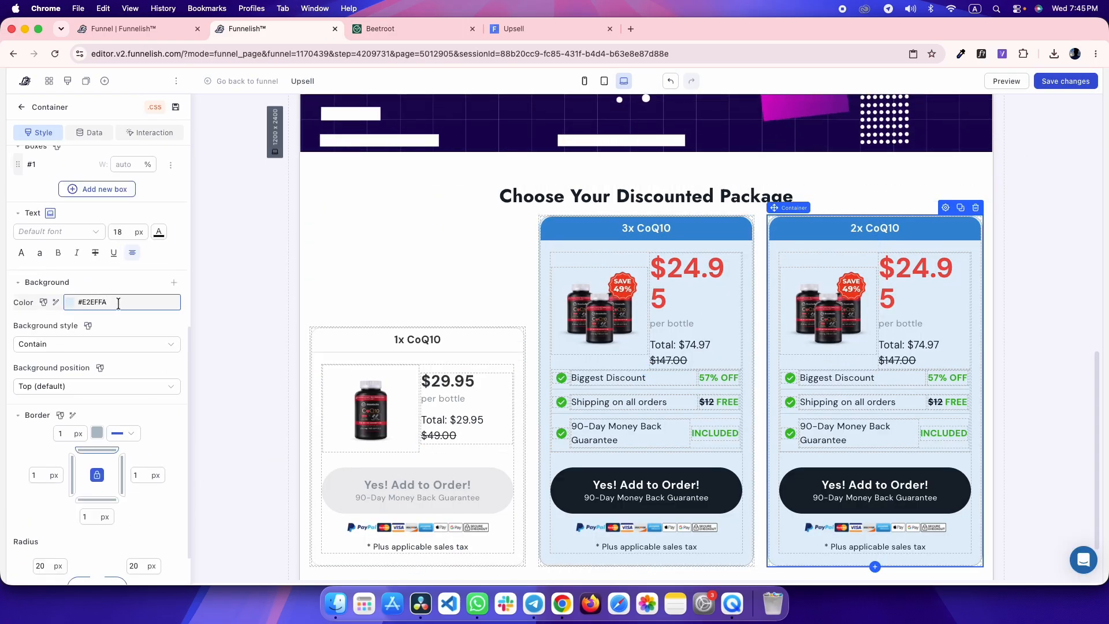
{"action": "triple_click", "coordinate": [120, 301]}
{"action": "type", "text": "#FEF6E0"}
- Look up the reference 2x header's background and set the 2x CoQ10 header's background colour to #E9D398
{"action": "key", "text": "ctrl+Tab"}
{"action": "left_click", "coordinate": [10, 416]}
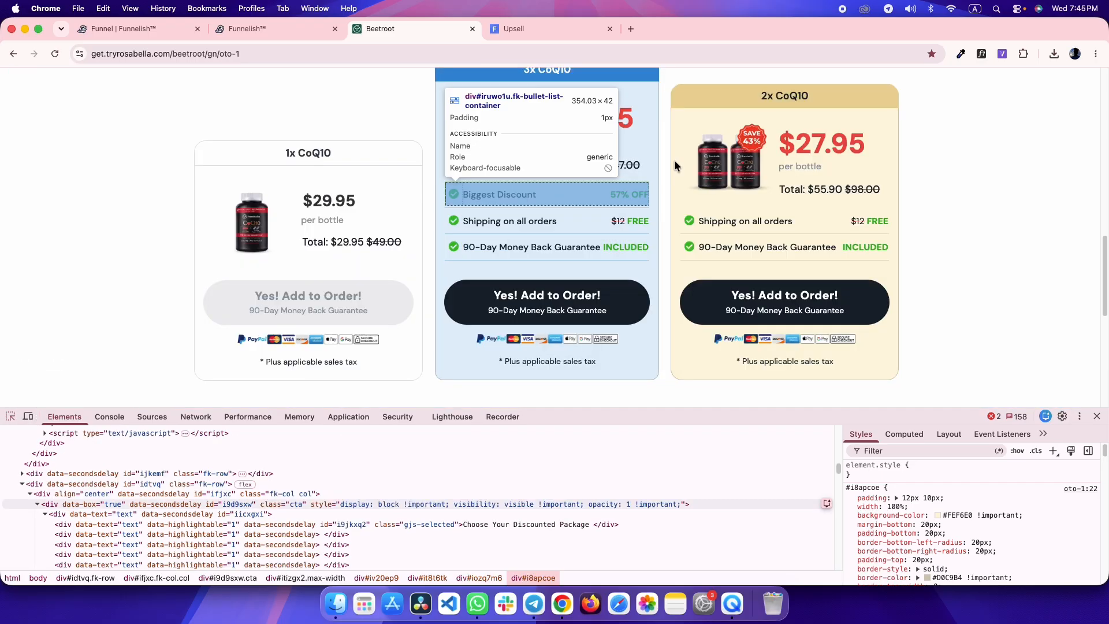
{"action": "left_click", "coordinate": [735, 87]}
{"action": "left_click", "coordinate": [943, 513]}
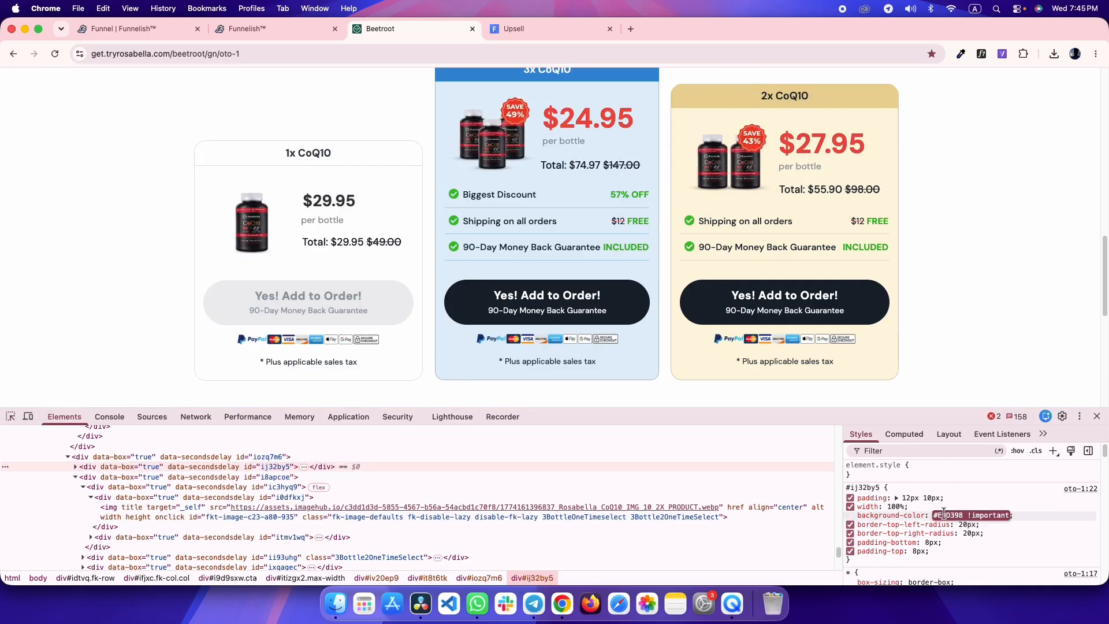
{"action": "key", "text": "ctrl+shift+Tab"}
{"action": "left_click", "coordinate": [809, 223]}
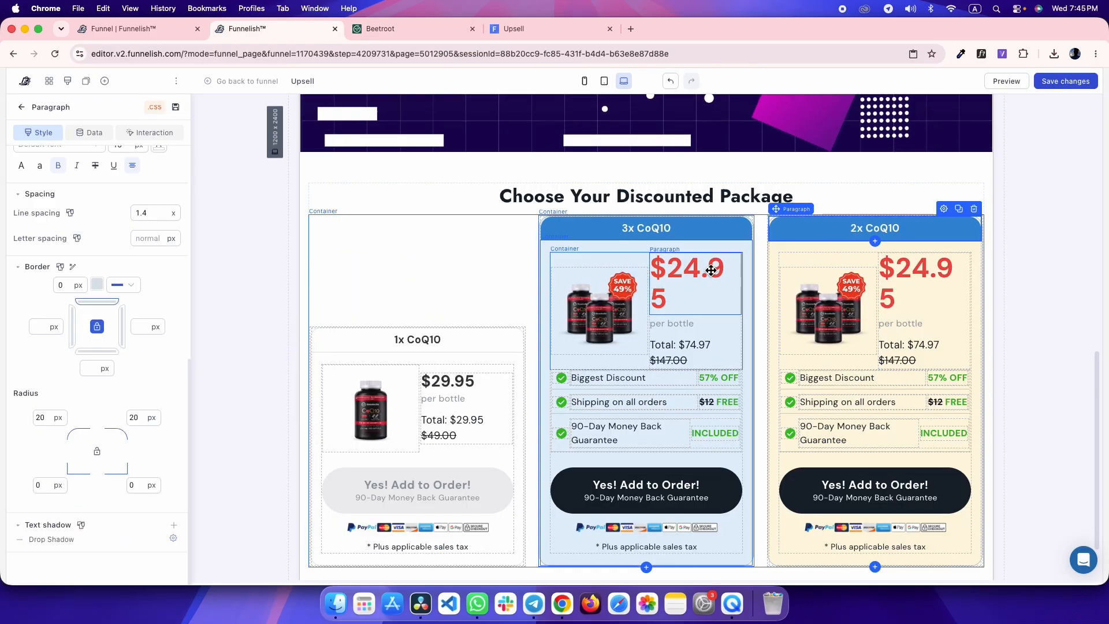
{"action": "scroll", "coordinate": [164, 331], "scroll_direction": "up", "scroll_amount": 1}
{"action": "scroll", "coordinate": [163, 331], "scroll_direction": "up", "scroll_amount": 3}
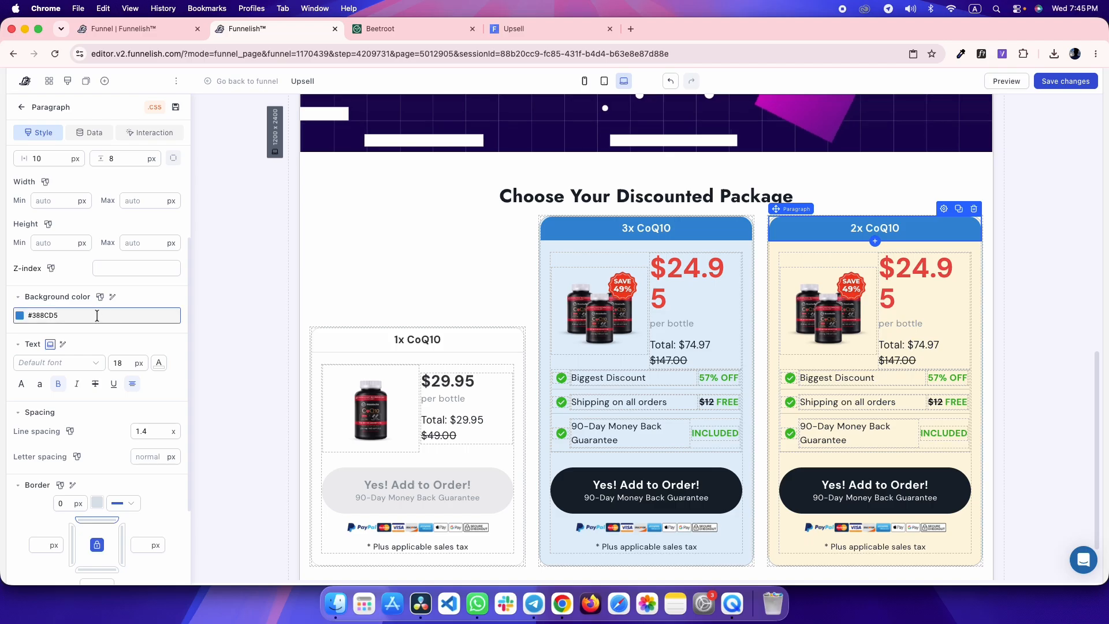
{"action": "left_click", "coordinate": [100, 315]}
{"action": "key", "text": "super+a"}
{"action": "type", "text": "#E9D398"}
{"action": "left_click", "coordinate": [248, 198]}
- Look up the font colour of the reference 2x header and set the 2x CoQ10 header text to #17222e
{"action": "key", "text": "ctrl+Tab"}
{"action": "left_click", "coordinate": [980, 55]}
{"action": "left_click", "coordinate": [793, 97]}
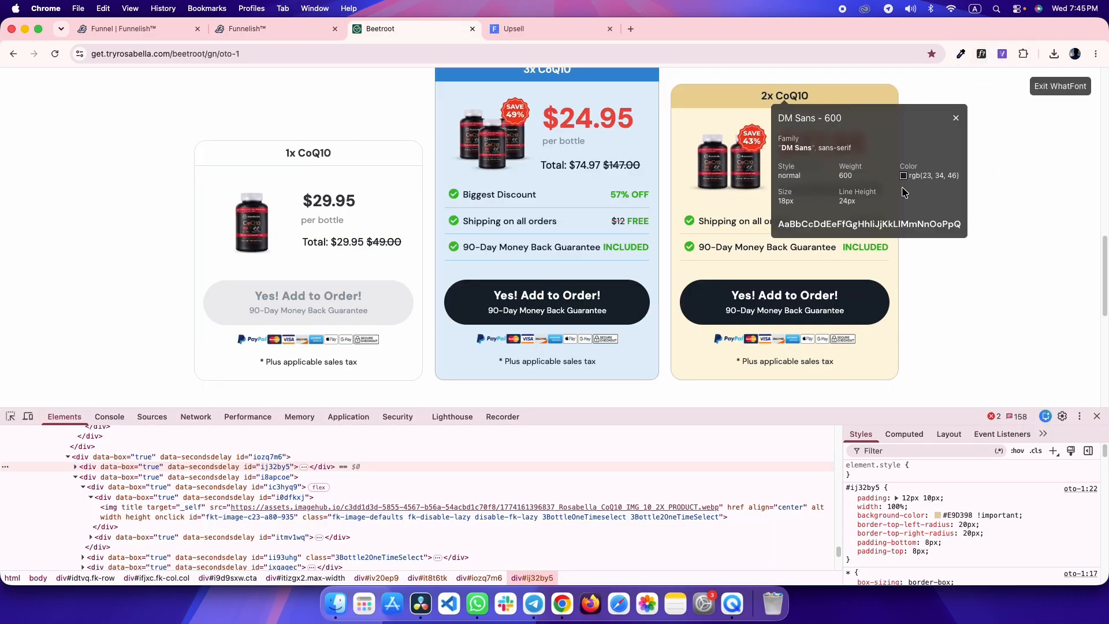
{"action": "left_click", "coordinate": [919, 193]}
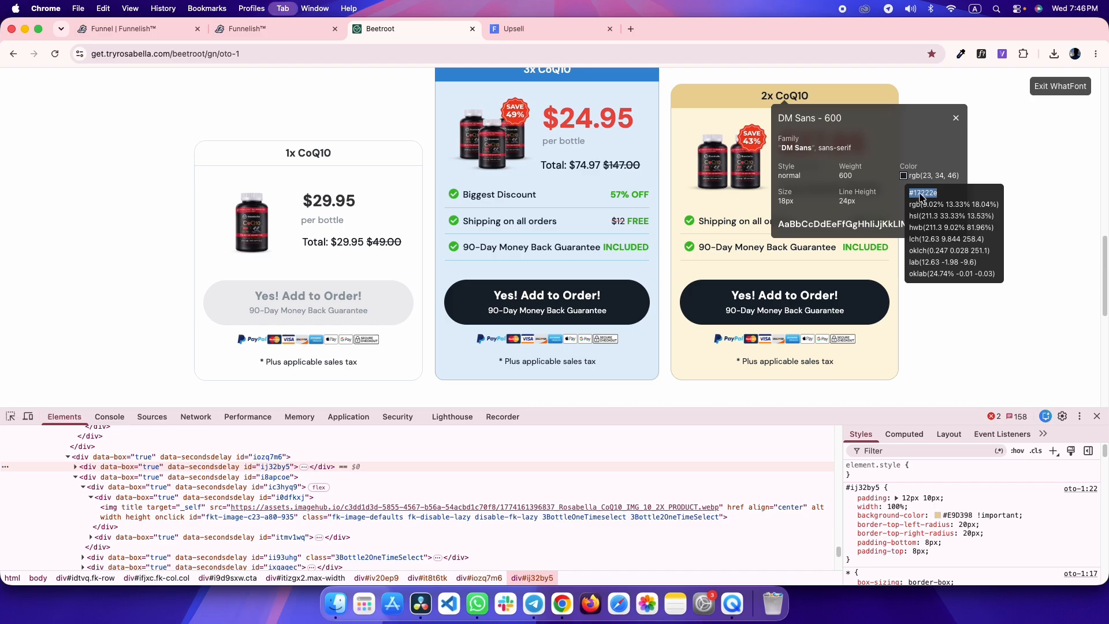
{"action": "key", "text": "ctrl+shift+Tab"}
{"action": "left_click", "coordinate": [849, 229]}
{"action": "left_click", "coordinate": [159, 528]}
{"action": "left_click", "coordinate": [149, 431]}
{"action": "type", "text": "#17222e"}
{"action": "left_click", "coordinate": [247, 200]}
- Close the reference page's font inspector, reload the upsell preview and compare the 2x CoQ10 cards on both pages
{"action": "key", "text": "ctrl+Tab"}
{"action": "left_click", "coordinate": [1075, 86]}
{"action": "key", "text": "ctrl+Tab"}
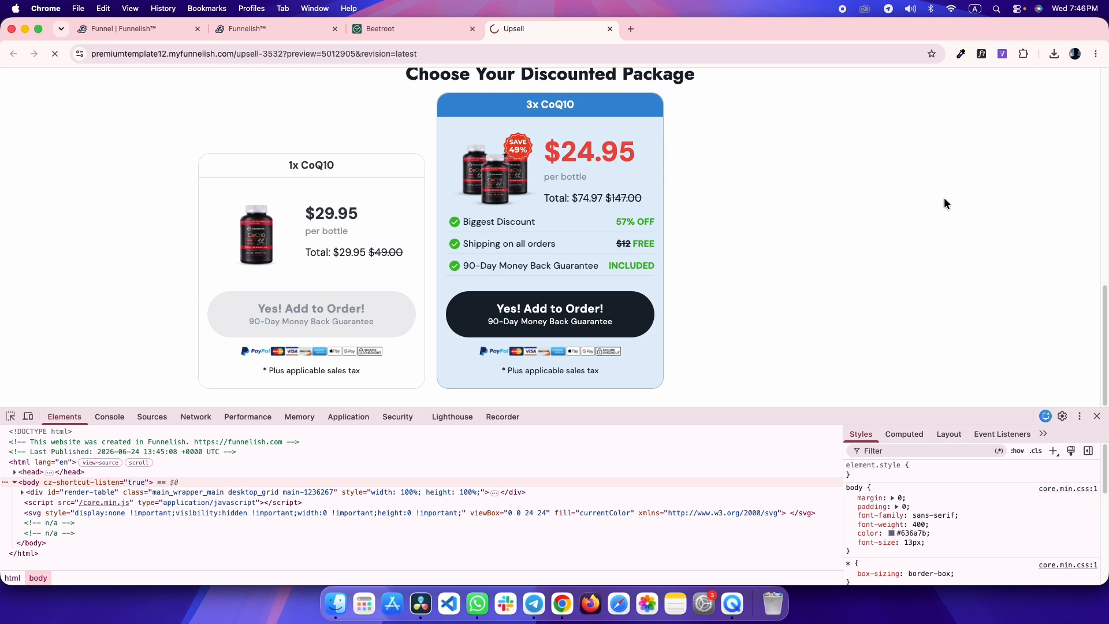
{"action": "key", "text": "ctrl+shift+Tab"}
{"action": "key", "text": "ctrl+Tab"}
{"action": "key", "text": "ctrl+shift+Tab"}
{"action": "key", "text": "ctrl+Tab"}
{"action": "key", "text": "ctrl+shift+Tab"}
{"action": "key", "text": "ctrl+Tab"}
{"action": "key", "text": "ctrl+shift+Tab"}
{"action": "key", "text": "ctrl+Tab"}
{"action": "key", "text": "ctrl+shift+Tab"}
- Replace the 2x CoQ10 card's product image with the two-bottle image address copied from the reference page
{"action": "right_click", "coordinate": [740, 168]}
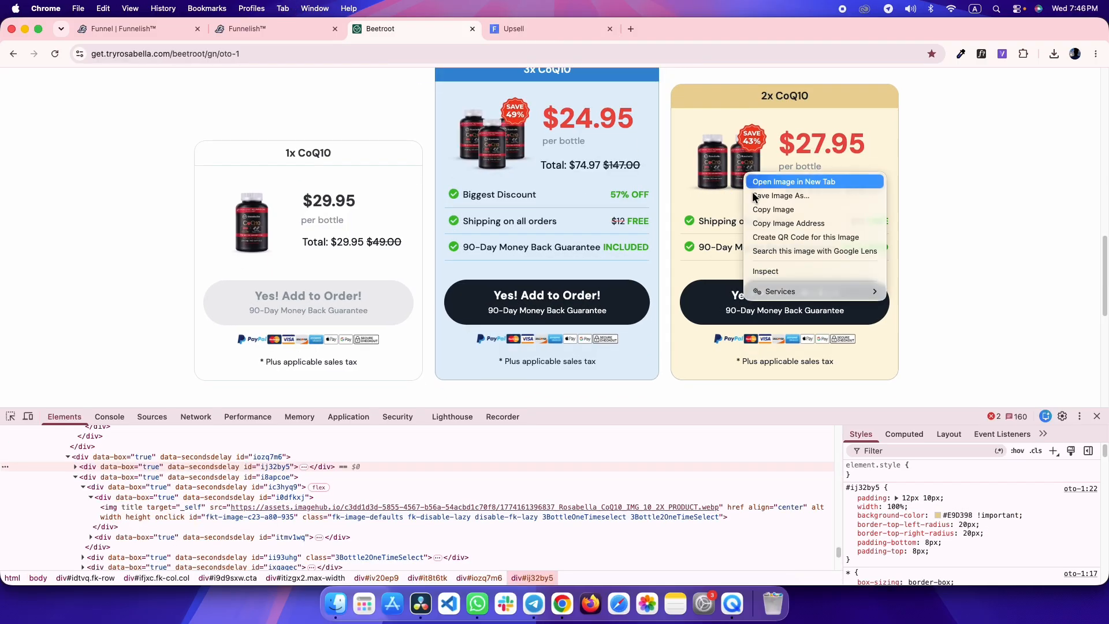
{"action": "left_click", "coordinate": [782, 221]}
{"action": "key", "text": "ctrl+shift+Tab"}
{"action": "left_click", "coordinate": [827, 309]}
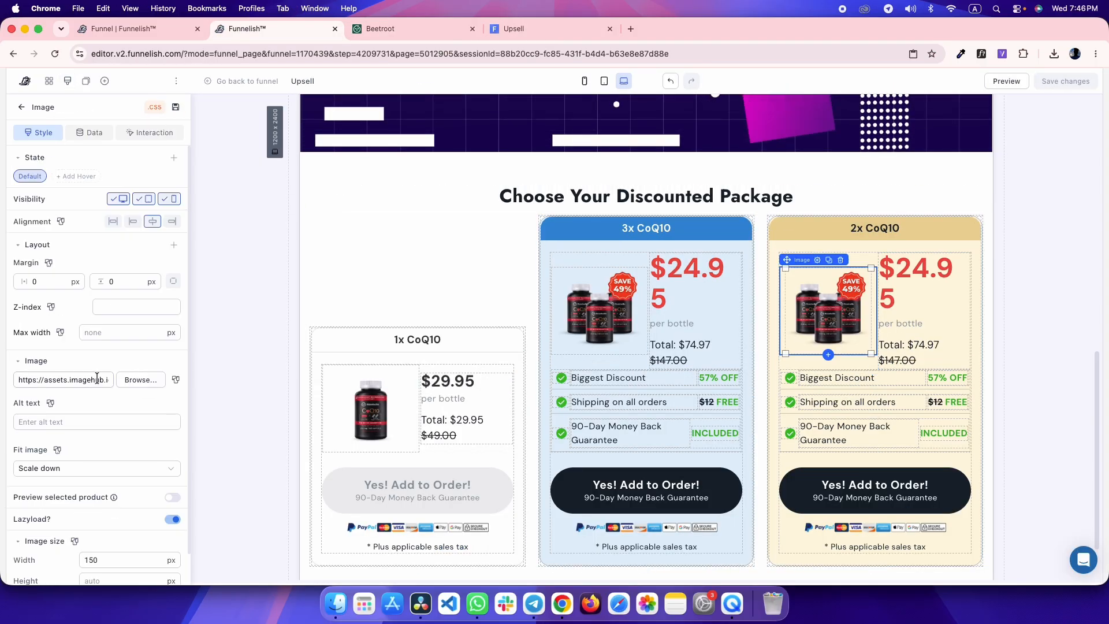
{"action": "triple_click", "coordinate": [95, 378]}
- Change the 2x CoQ10 card's price to "$27.95", copied from the reference page
{"action": "key", "text": "ctrl+Tab"}
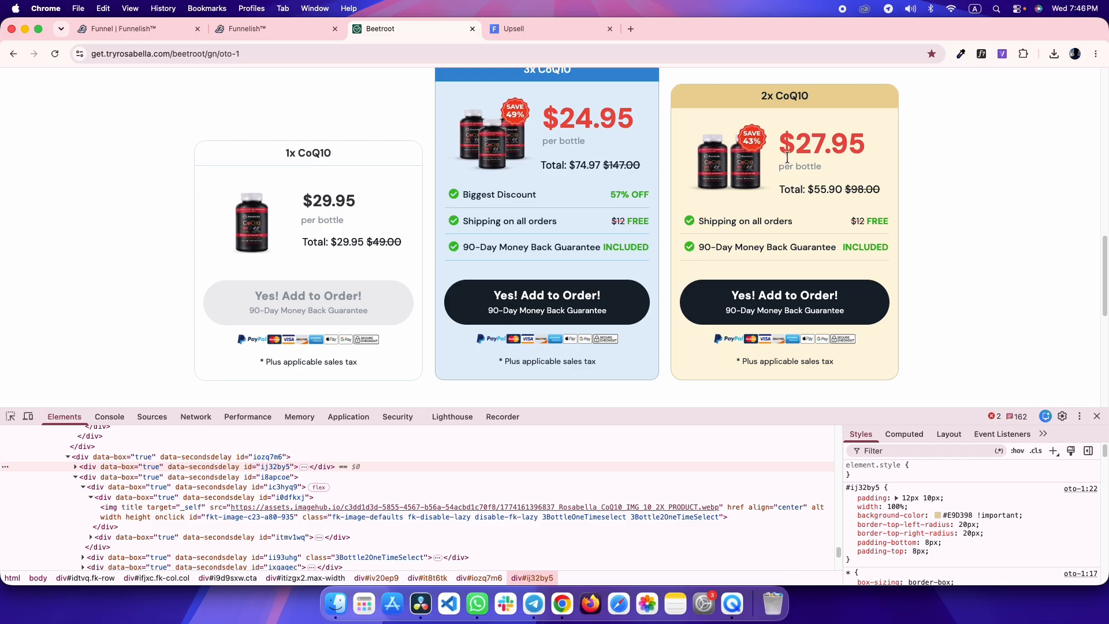
{"action": "left_click_drag", "start_coordinate": [786, 161], "coordinate": [848, 143]}
{"action": "key", "text": "ctrl+shift+Tab"}
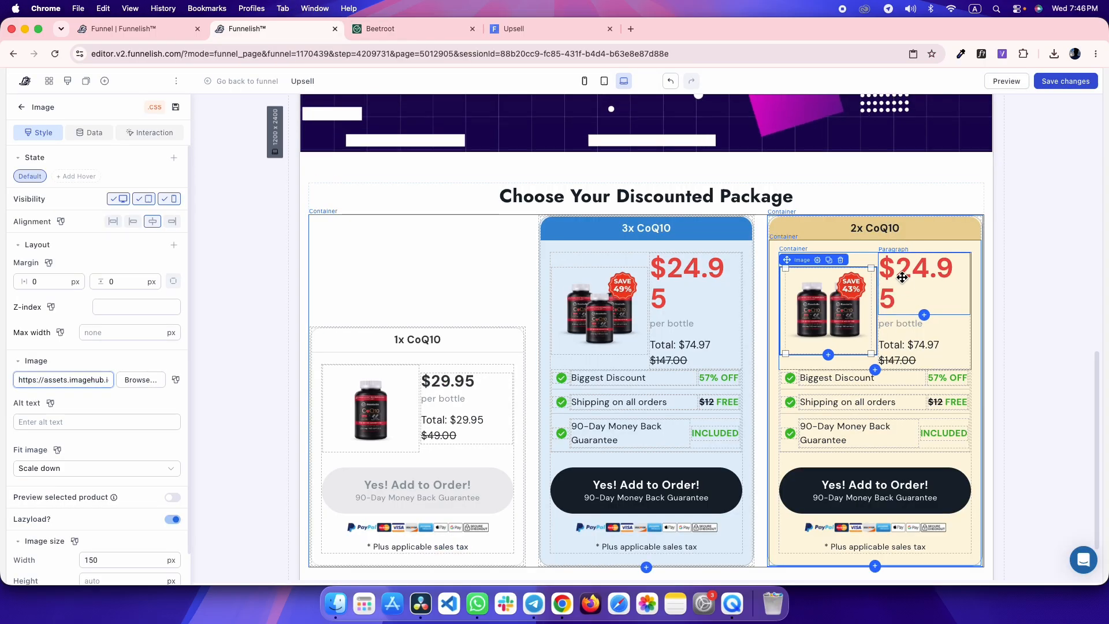
{"action": "triple_click", "coordinate": [902, 275]}
{"action": "type", "text": "$27.95"}
- Change the 2x CoQ10 card's total line to "Total: $55.90 $98.00" from the reference page and strike through "$98.00"
{"action": "key", "text": "ctrl+Tab"}
{"action": "left_click", "coordinate": [790, 189]}
{"action": "key", "text": "ctrl+shift+Tab"}
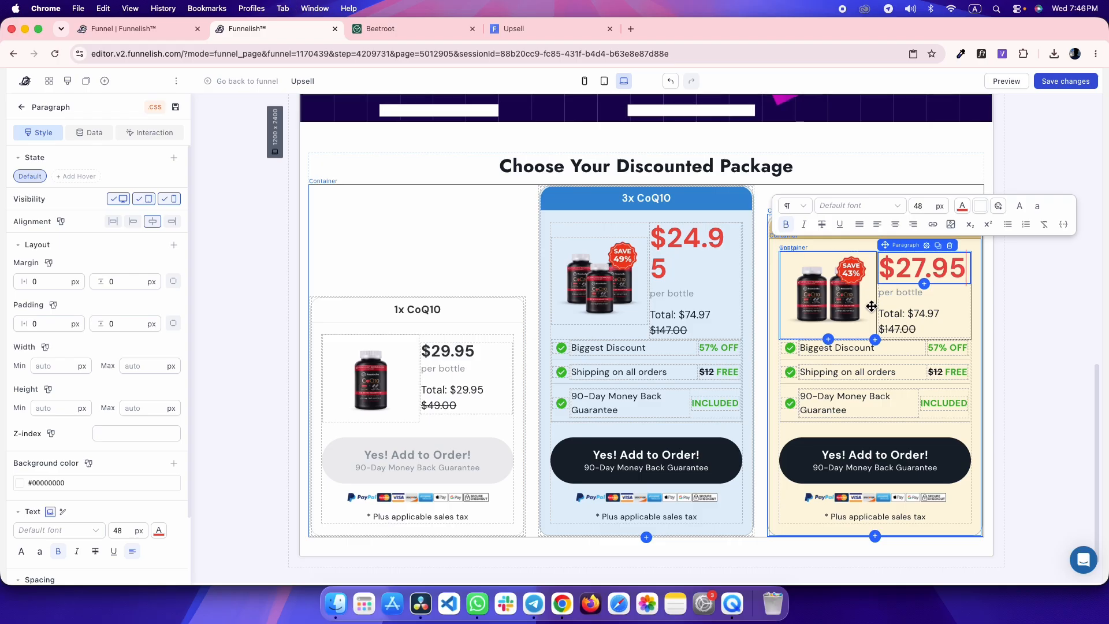
{"action": "triple_click", "coordinate": [889, 317]}
{"action": "type", "text": "Total: $55.90 $98.00"}
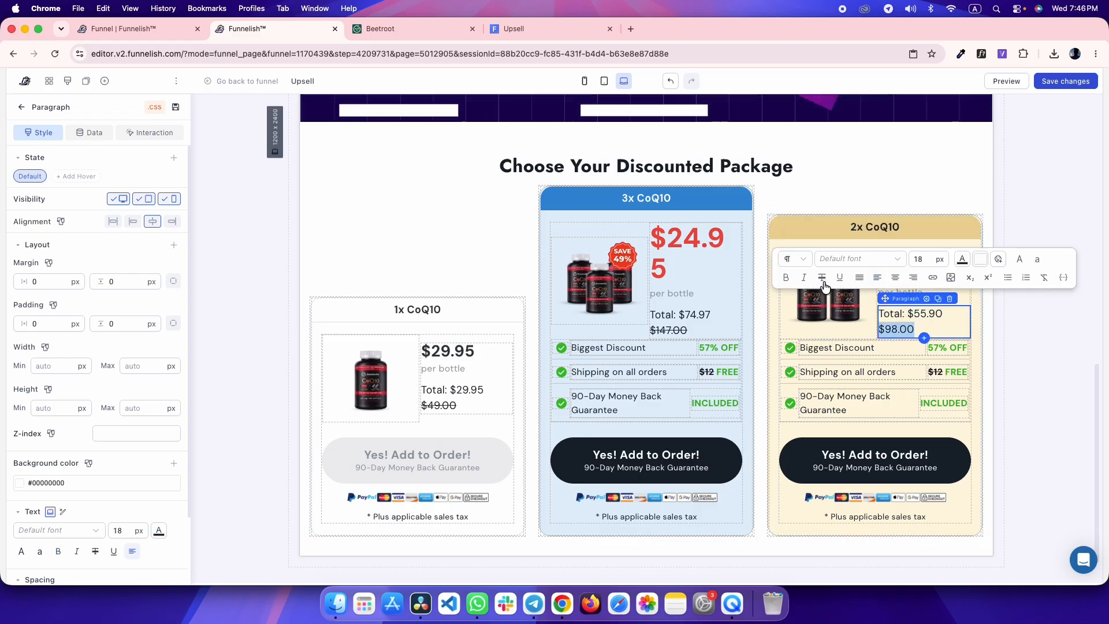
{"action": "left_click", "coordinate": [1053, 156]}
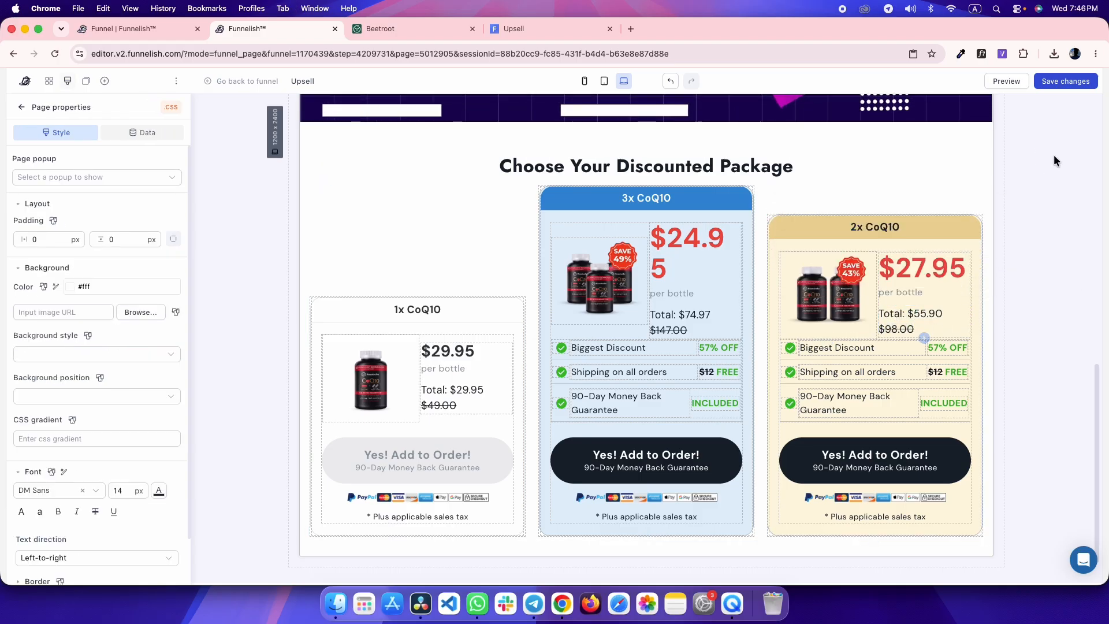
- Delete the "Biggest Discount" benefit row from the 2x CoQ10 card
{"action": "left_click", "coordinate": [797, 348]}
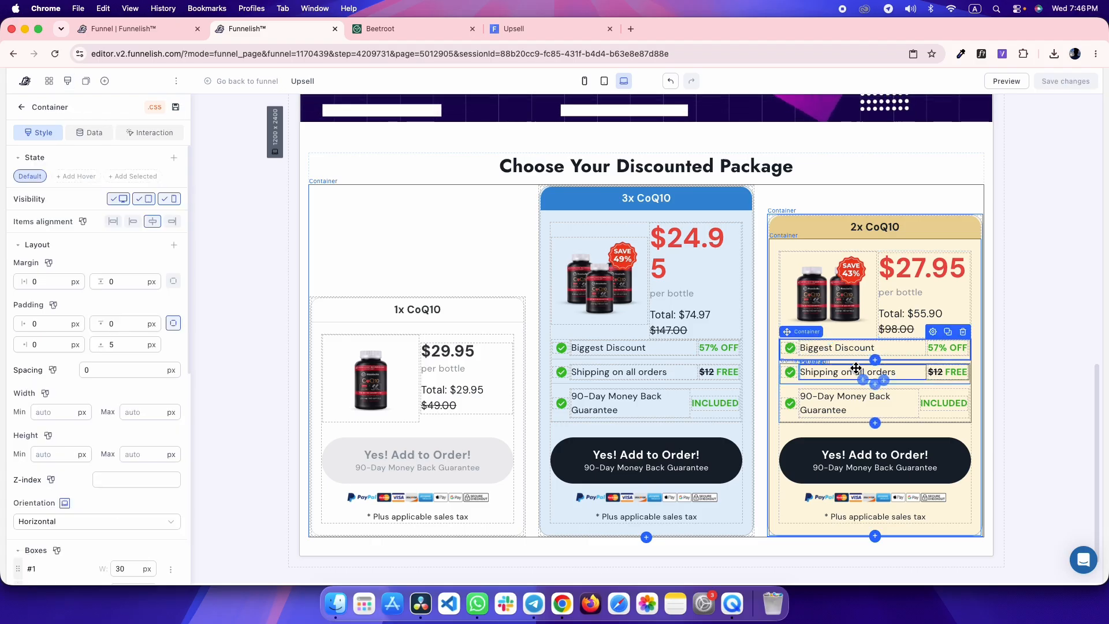
{"action": "left_click", "coordinate": [962, 332]}
- Copy the divider's border colour #E6DDC4 from the guarantee or shipping benefit row styles in the reference page's 2x CoQ10 card
{"action": "left_click", "coordinate": [797, 370]}
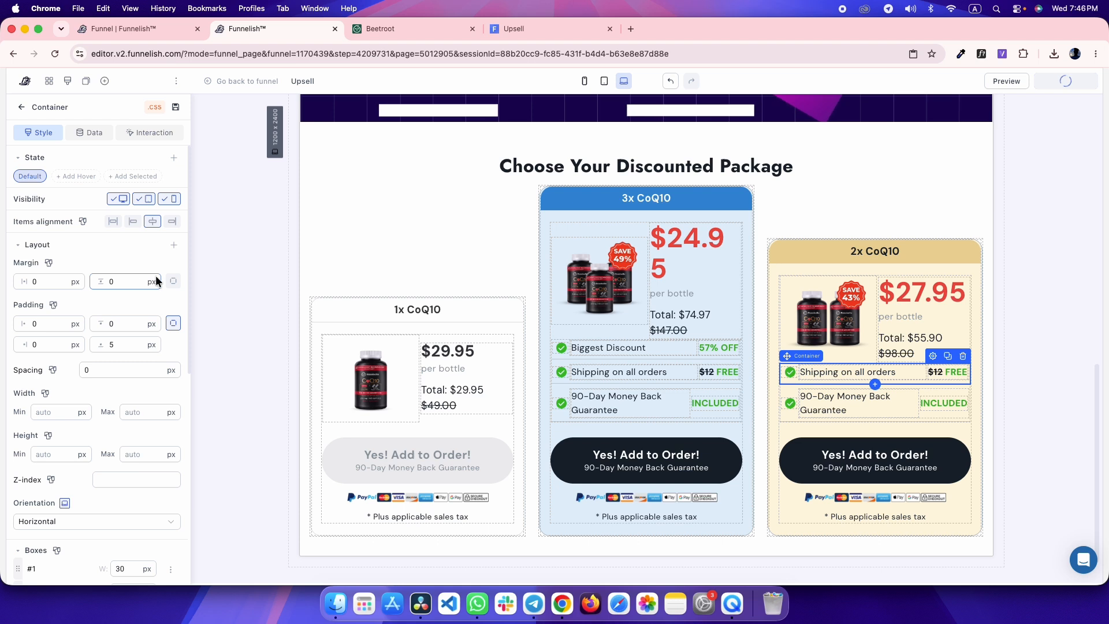
{"action": "key", "text": "ctrl+Tab"}
{"action": "left_click", "coordinate": [9, 416]}
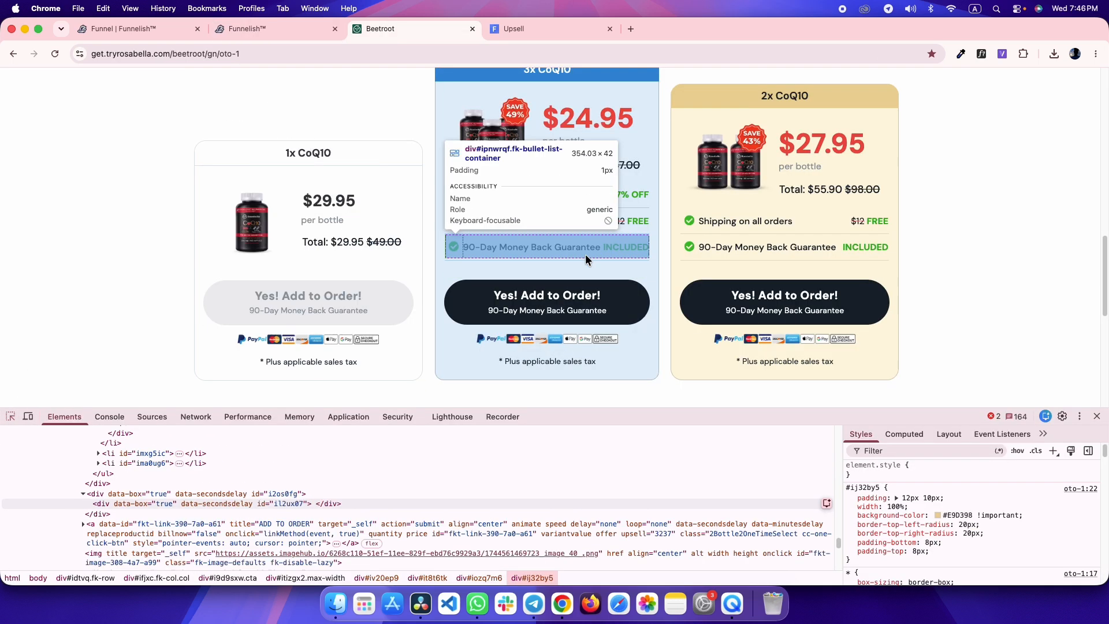
{"action": "left_click", "coordinate": [706, 233]}
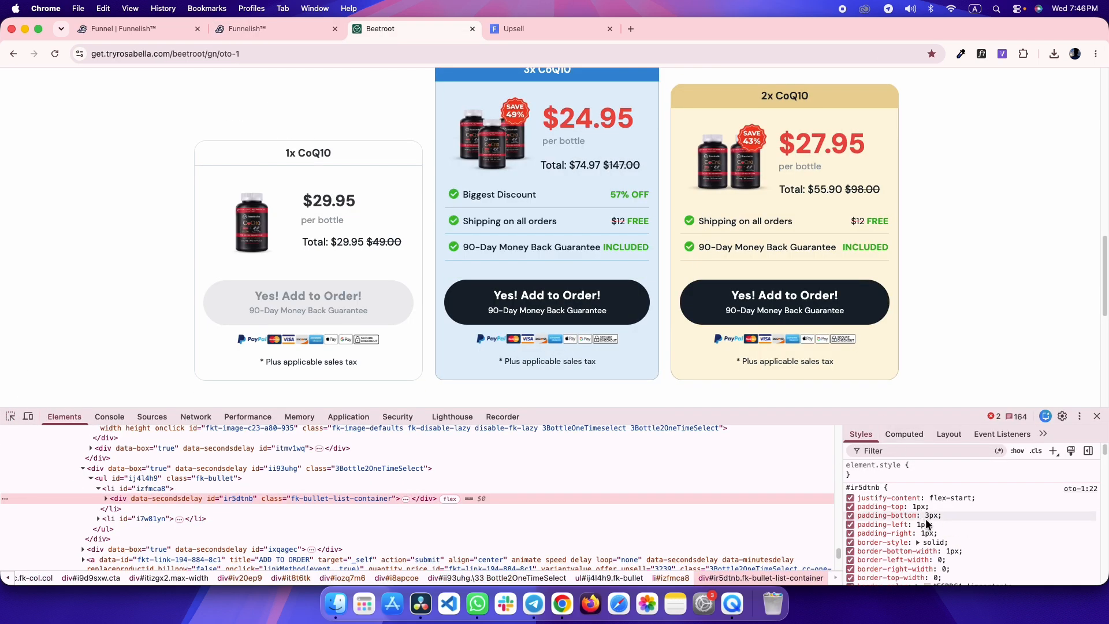
{"action": "scroll", "coordinate": [936, 520], "scroll_direction": "down", "scroll_amount": 3}
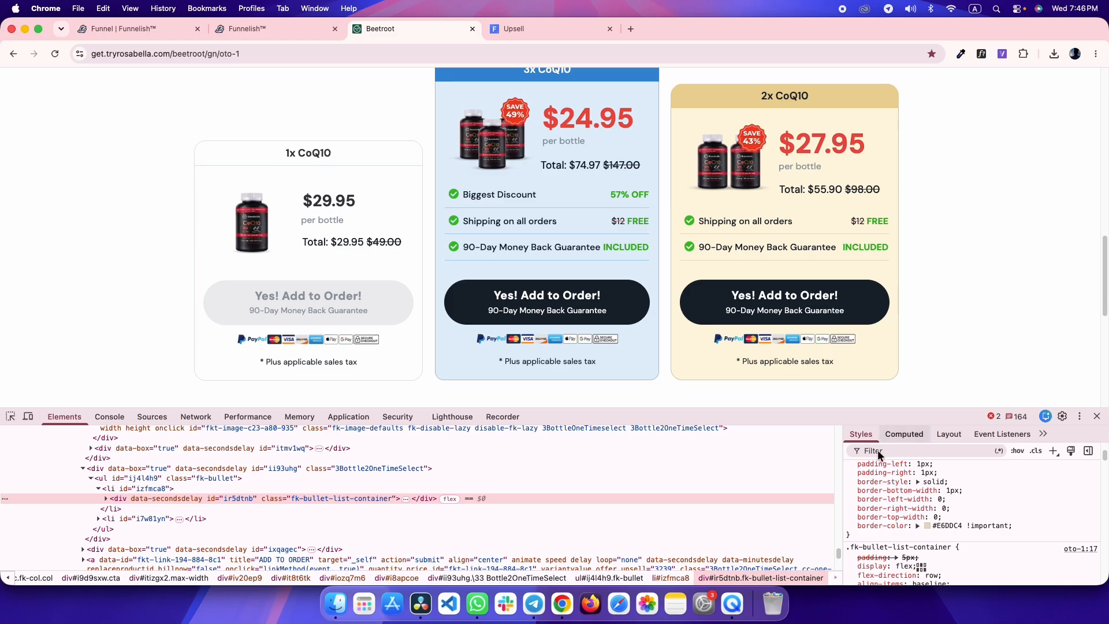
{"action": "left_click", "coordinate": [938, 525]}
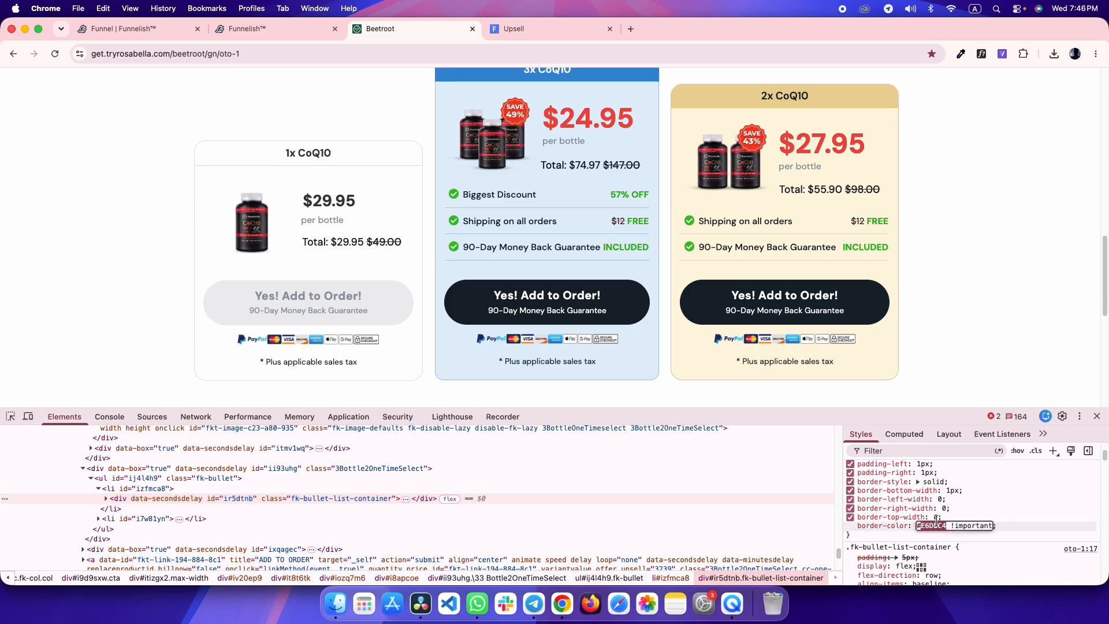
- Set the bottom border colour of the 2x CoQ10 card's "Shipping on all orders" row to #E6DDC4
{"action": "key", "text": "ctrl+shift+Tab"}
{"action": "scroll", "coordinate": [52, 491], "scroll_direction": "down", "scroll_amount": 5}
{"action": "scroll", "coordinate": [74, 472], "scroll_direction": "down", "scroll_amount": 4}
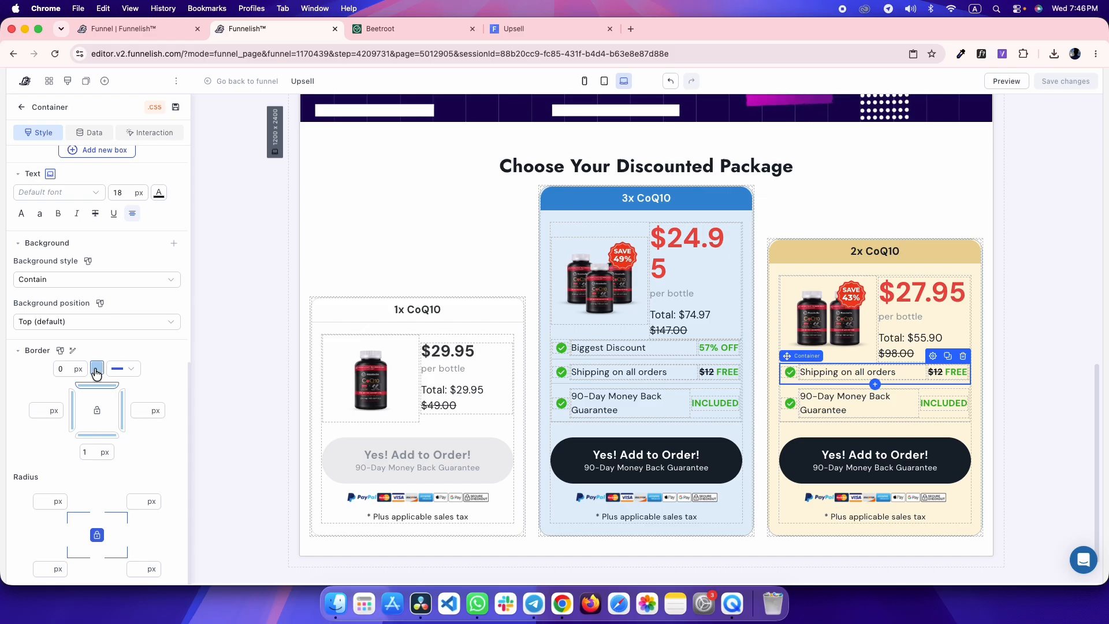
{"action": "left_click", "coordinate": [98, 368]}
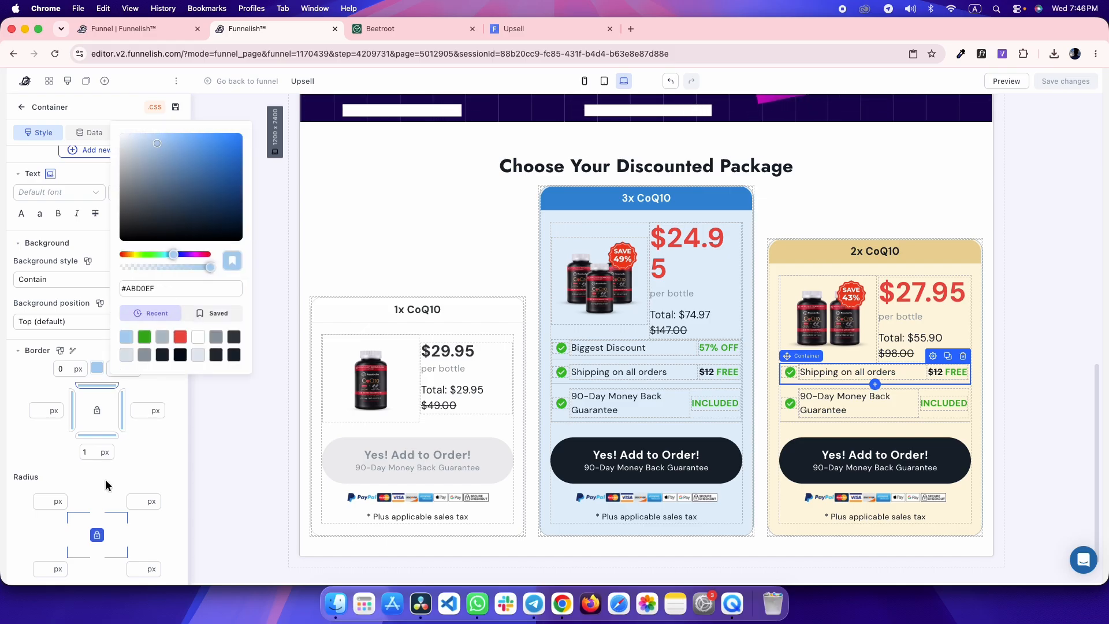
{"action": "left_click", "coordinate": [96, 439]}
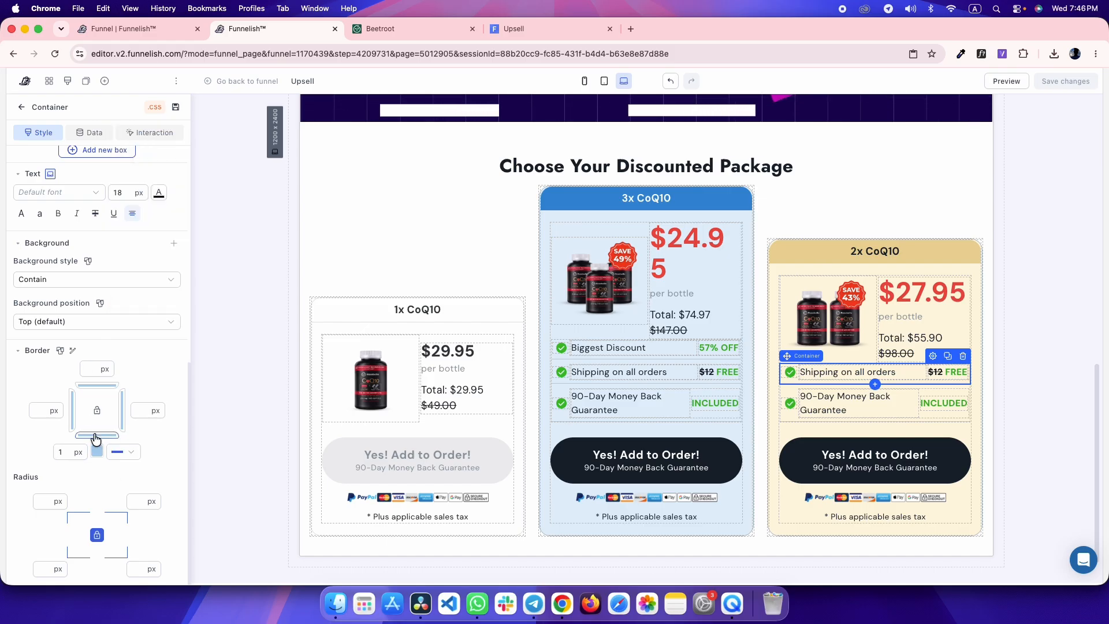
{"action": "left_click", "coordinate": [97, 453]}
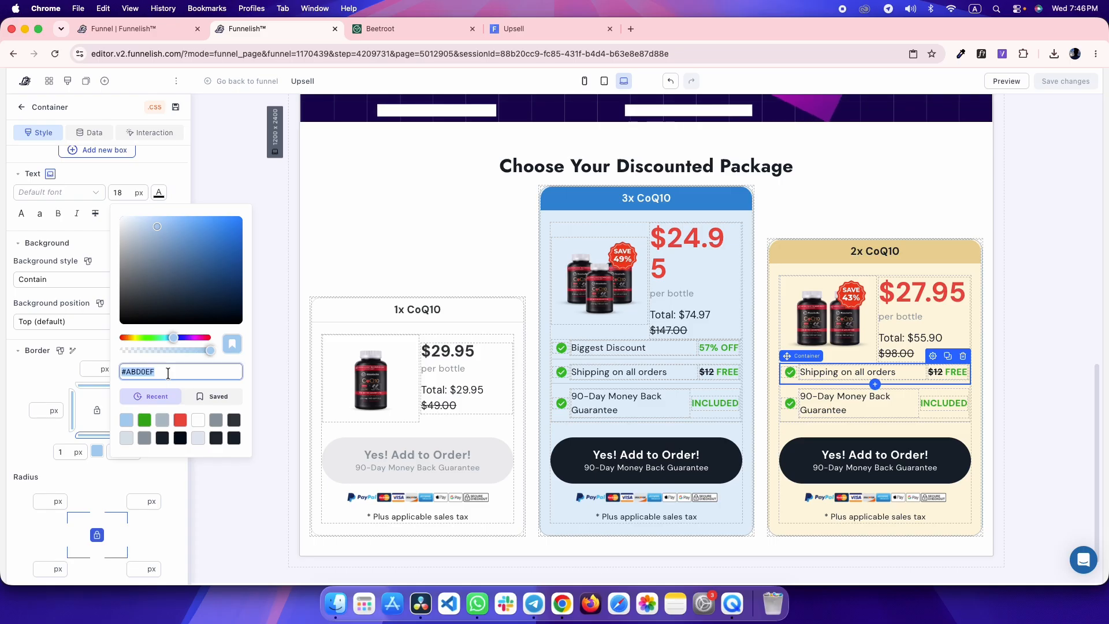
{"action": "type", "text": "#"}
{"action": "key", "text": "super+v"}
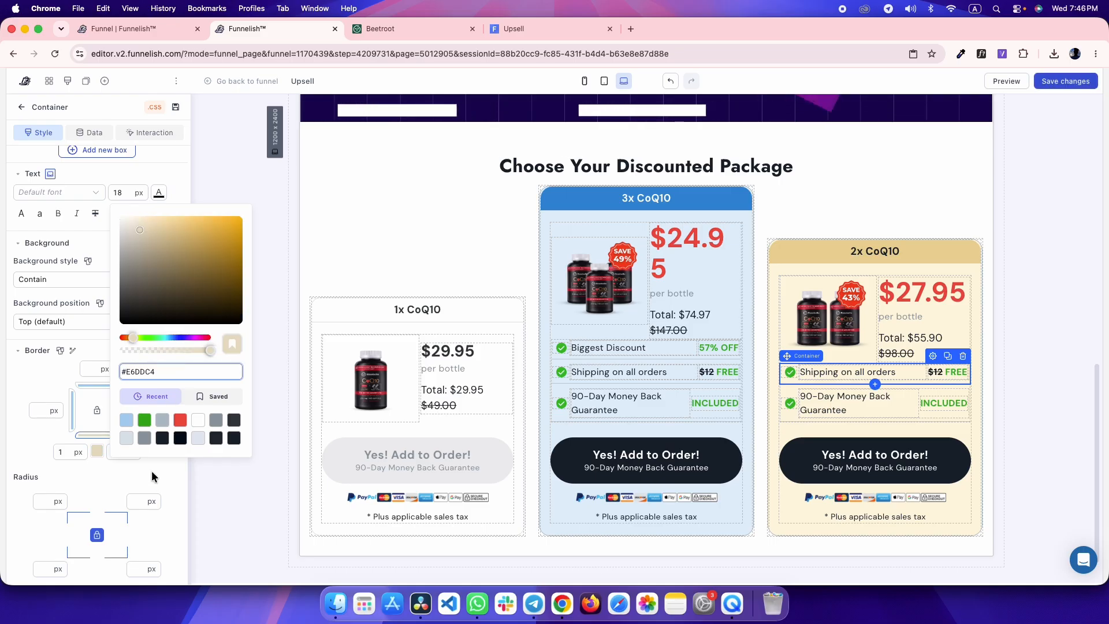
{"action": "left_click", "coordinate": [152, 476]}
- Set the bottom border colour of the 2x CoQ10 card's "90-Day Money Back Guarantee" row to #E6DDC4 and save the page
{"action": "left_click", "coordinate": [809, 389]}
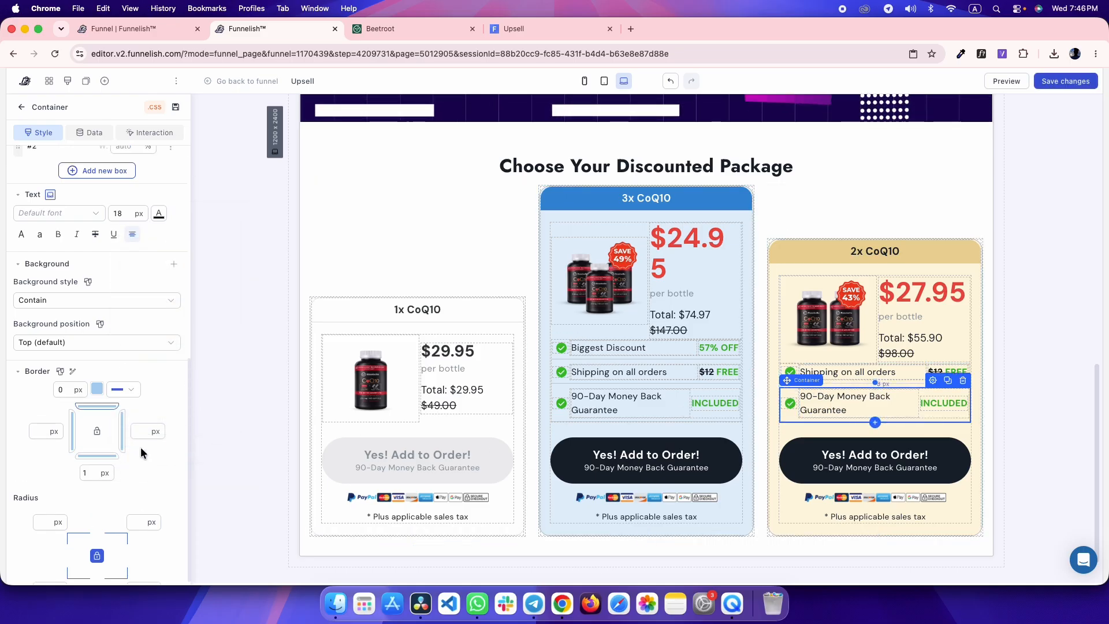
{"action": "left_click", "coordinate": [96, 457]}
{"action": "left_click", "coordinate": [96, 472]}
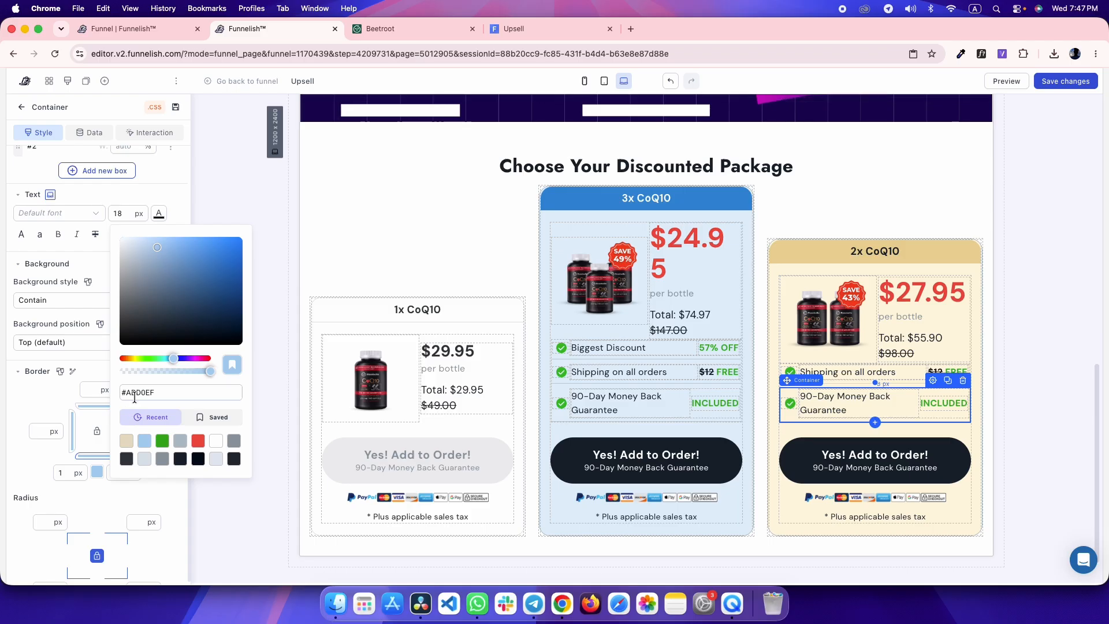
{"action": "type", "text": "E6DDC4"}
{"action": "left_click", "coordinate": [148, 490]}
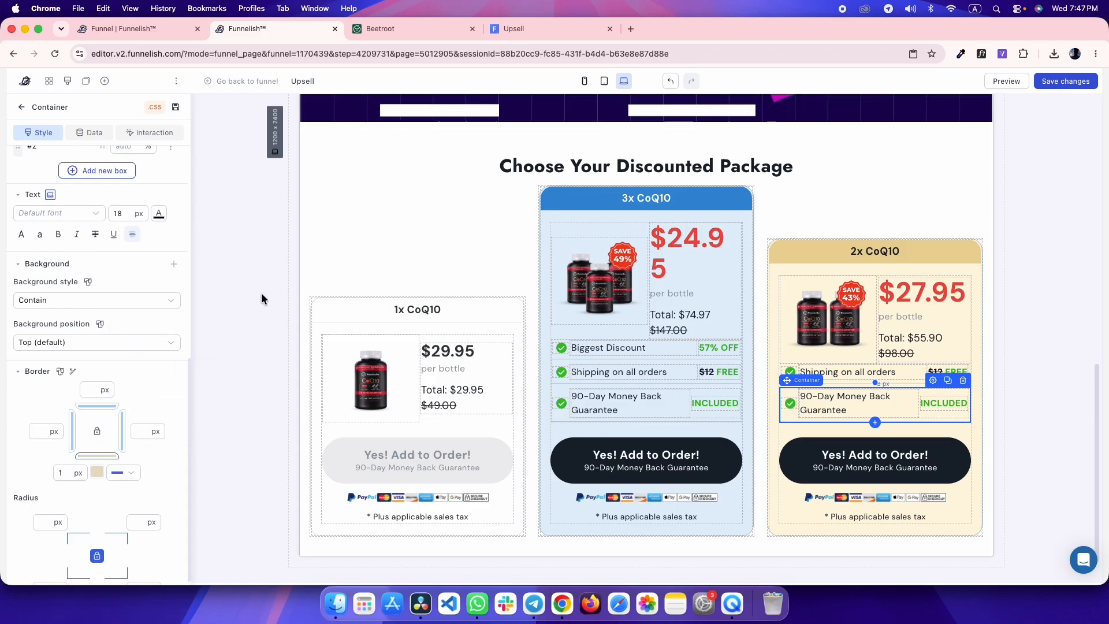
{"action": "left_click", "coordinate": [261, 292]}
{"action": "key", "text": "super+s"}
- Compare the package cards in the upsell preview with those on the reference page
{"action": "key", "text": "ctrl+Tab"}
{"action": "key", "text": "ctrl+shift+Tab"}
{"action": "key", "text": "ctrl+Tab"}
{"action": "key", "text": "ctrl+Tab"}
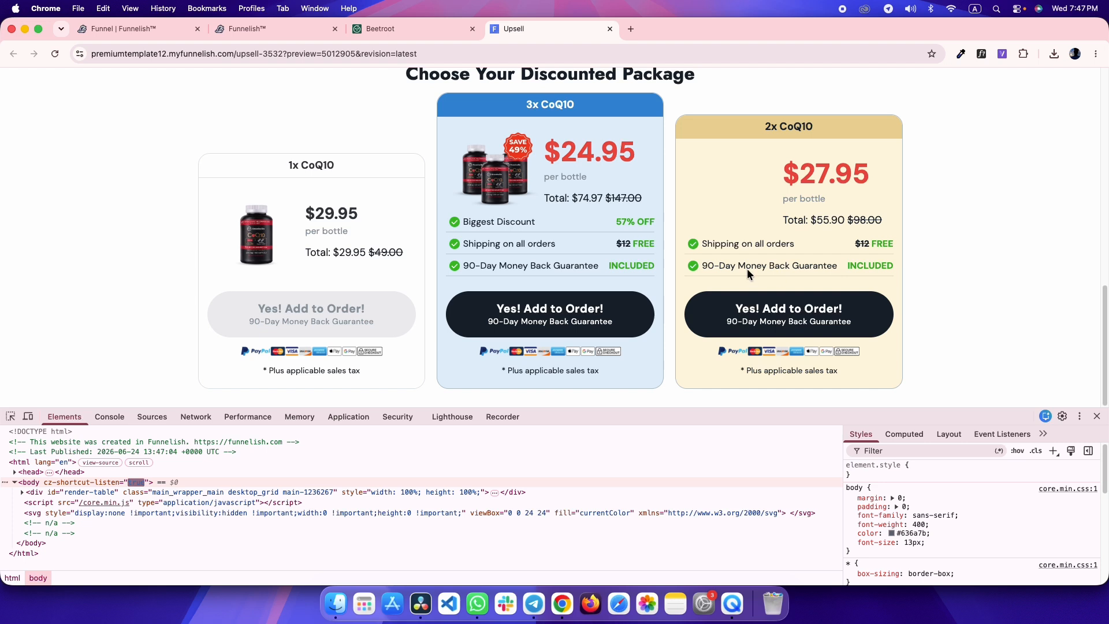
{"action": "key", "text": "ctrl+shift+Tab"}
{"action": "key", "text": "ctrl+Tab"}
{"action": "key", "text": "ctrl+shift+Tab"}
{"action": "key", "text": "ctrl+Tab"}
{"action": "key", "text": "ctrl+shift+Tab"}
{"action": "key", "text": "ctrl+Tab"}
{"action": "key", "text": "ctrl+shift+Tab"}
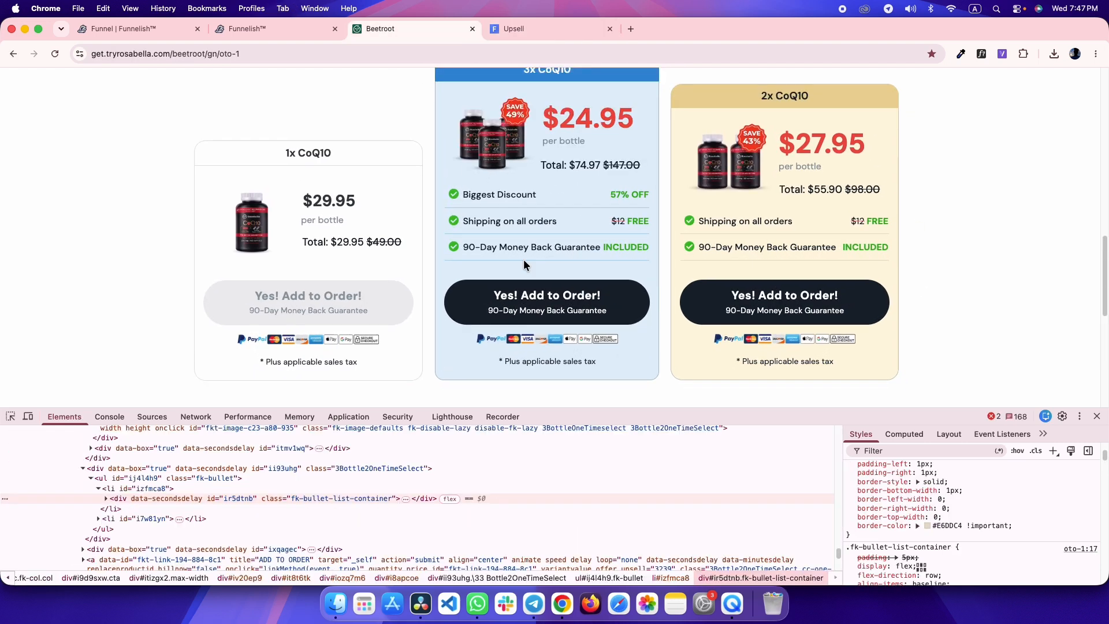
- Inspect the reference page's margin below the 1x CoQ10 card and the padding around the "No thank you..." decline link
{"action": "scroll", "coordinate": [452, 267], "scroll_direction": "down", "scroll_amount": 2}
{"action": "left_click_drag", "start_coordinate": [272, 306], "coordinate": [837, 367]}
{"action": "left_click", "coordinate": [797, 369]}
{"action": "left_click", "coordinate": [10, 416]}
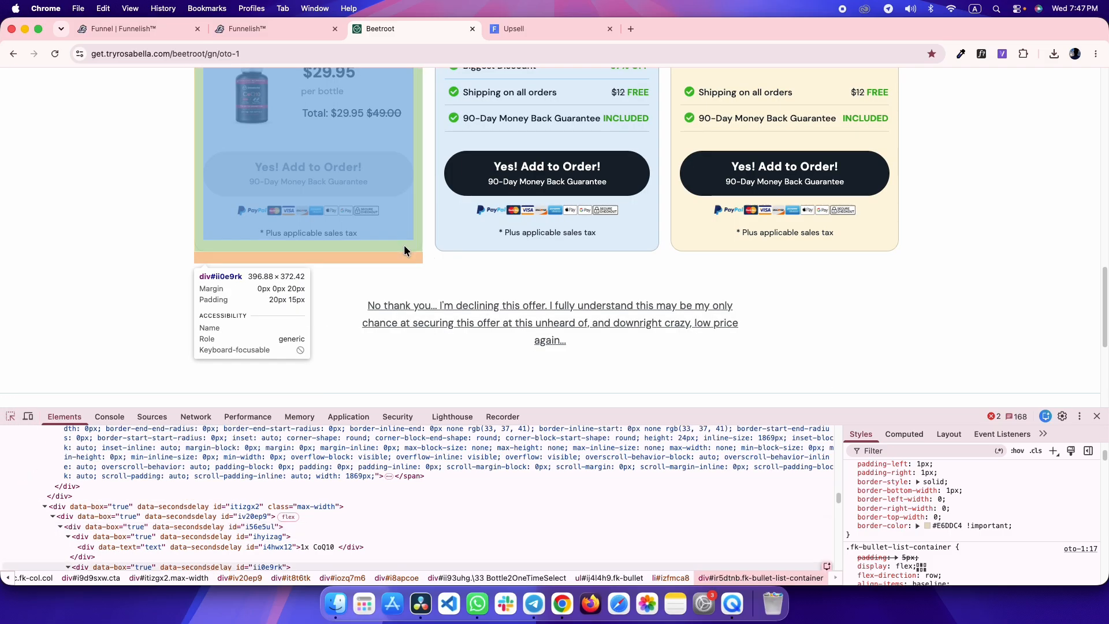
{"action": "left_click", "coordinate": [404, 245]}
{"action": "left_click", "coordinate": [904, 434]}
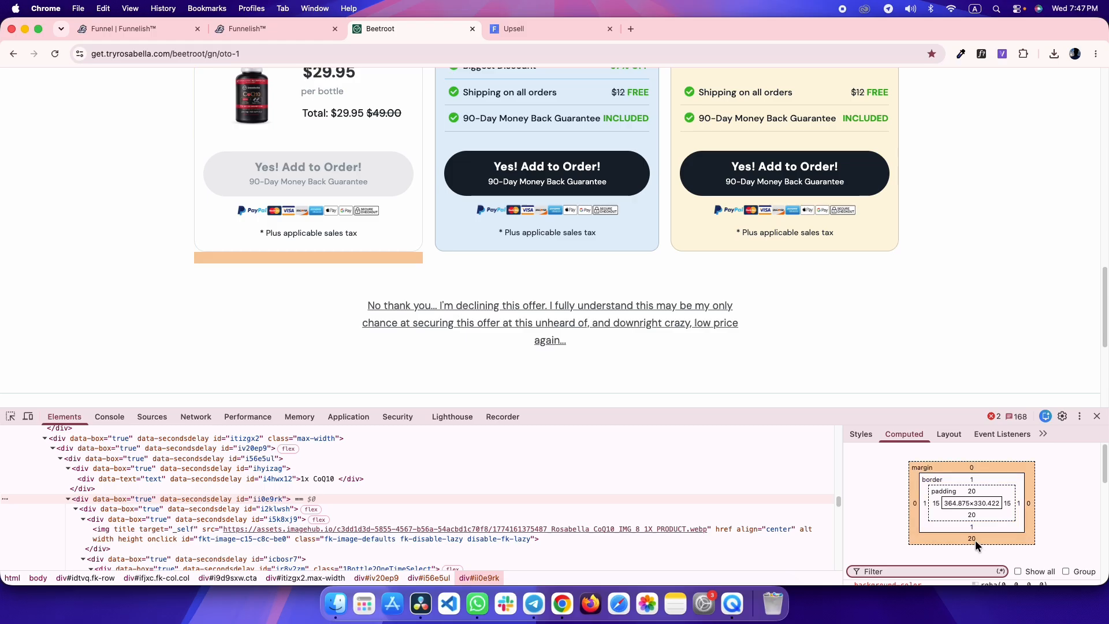
{"action": "left_click", "coordinate": [10, 417]}
{"action": "left_click", "coordinate": [391, 305]}
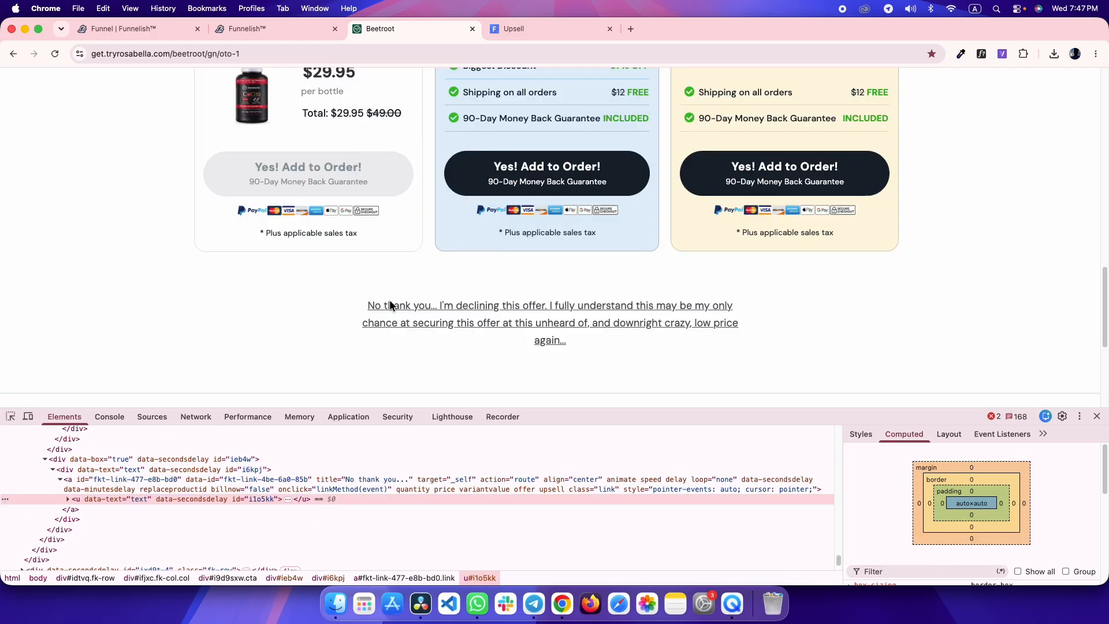
{"action": "left_click", "coordinate": [128, 479]}
{"action": "left_click", "coordinate": [127, 469]}
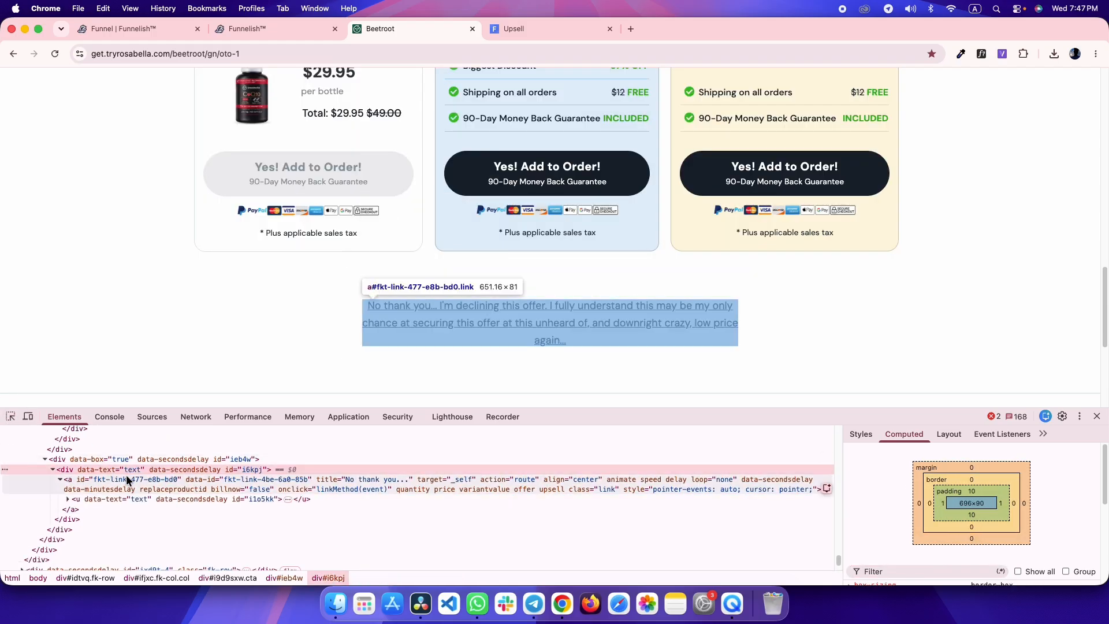
- Add a button element below the container holding the three package cards in the upsell page
{"action": "key", "text": "ctrl+shift+Tab"}
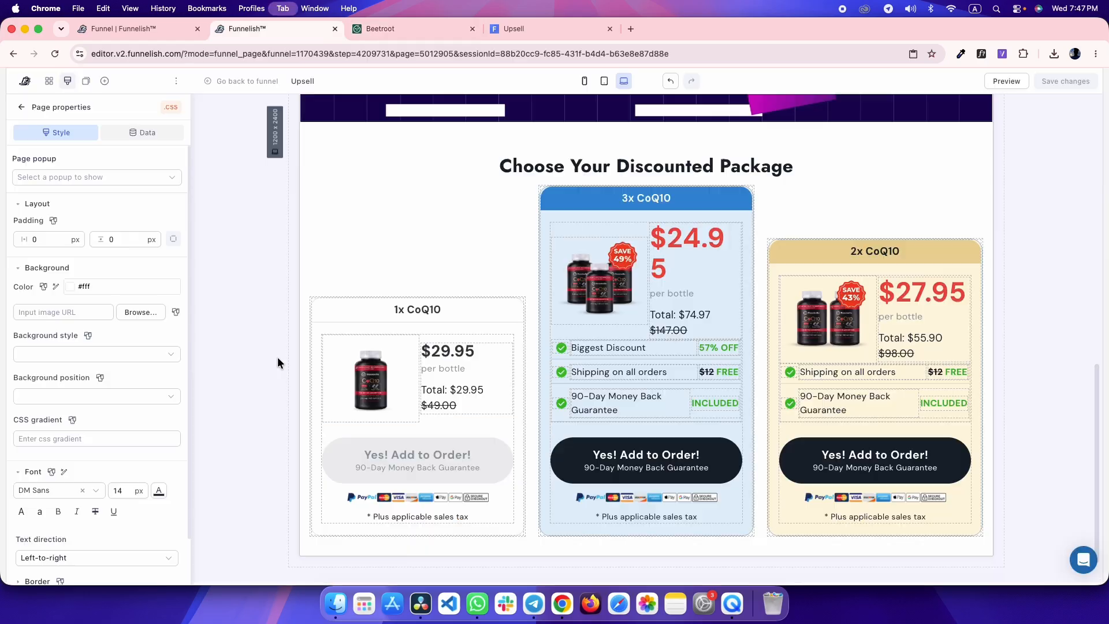
{"action": "left_click", "coordinate": [427, 253]}
{"action": "scroll", "coordinate": [555, 416], "scroll_direction": "down", "scroll_amount": 1}
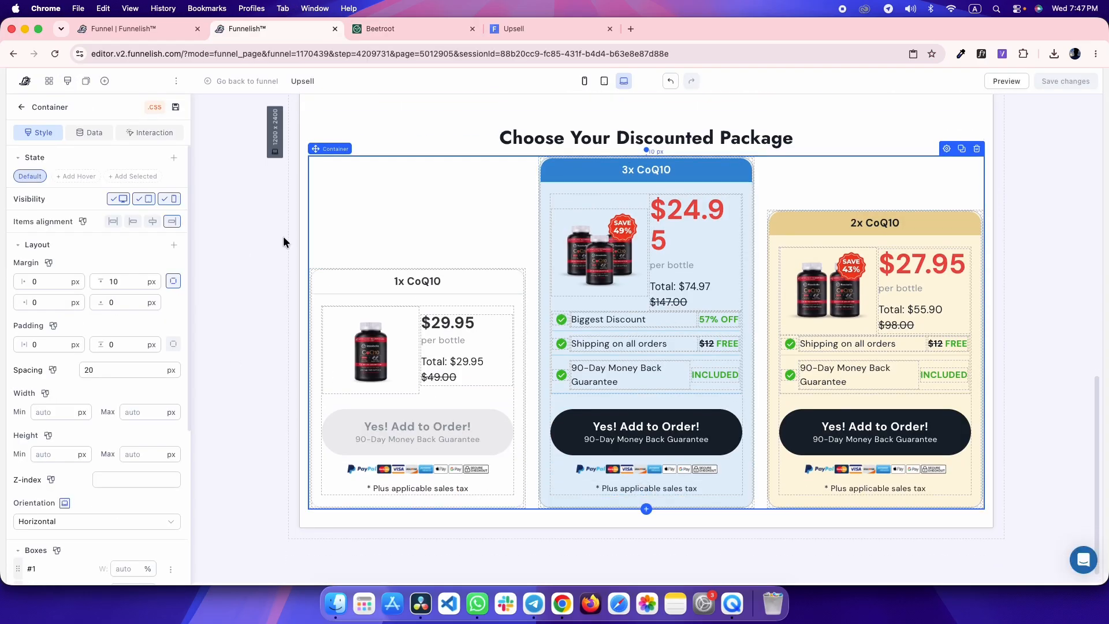
{"action": "left_click", "coordinate": [646, 509]}
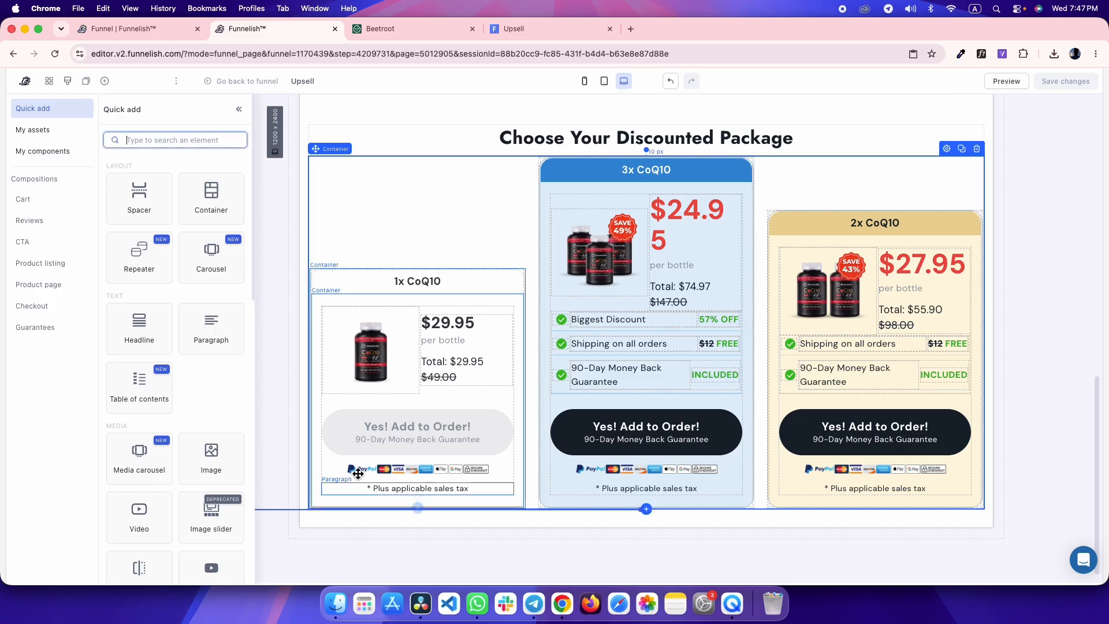
{"action": "scroll", "coordinate": [173, 405], "scroll_direction": "down", "scroll_amount": 5}
{"action": "left_click", "coordinate": [140, 414]}
- Set the new button's top margin to 20 px, vertical padding to 10 px and horizontal padding to 0, following the reference decline link
{"action": "left_click", "coordinate": [380, 28]}
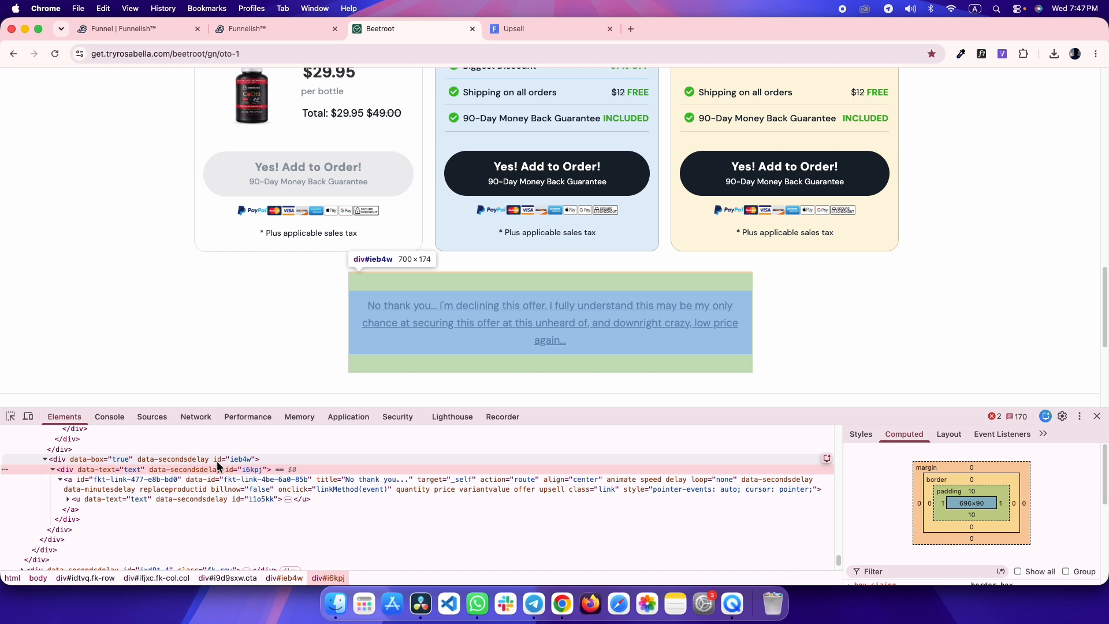
{"action": "key", "text": "ctrl+shift+Tab"}
{"action": "double_click", "coordinate": [140, 283]}
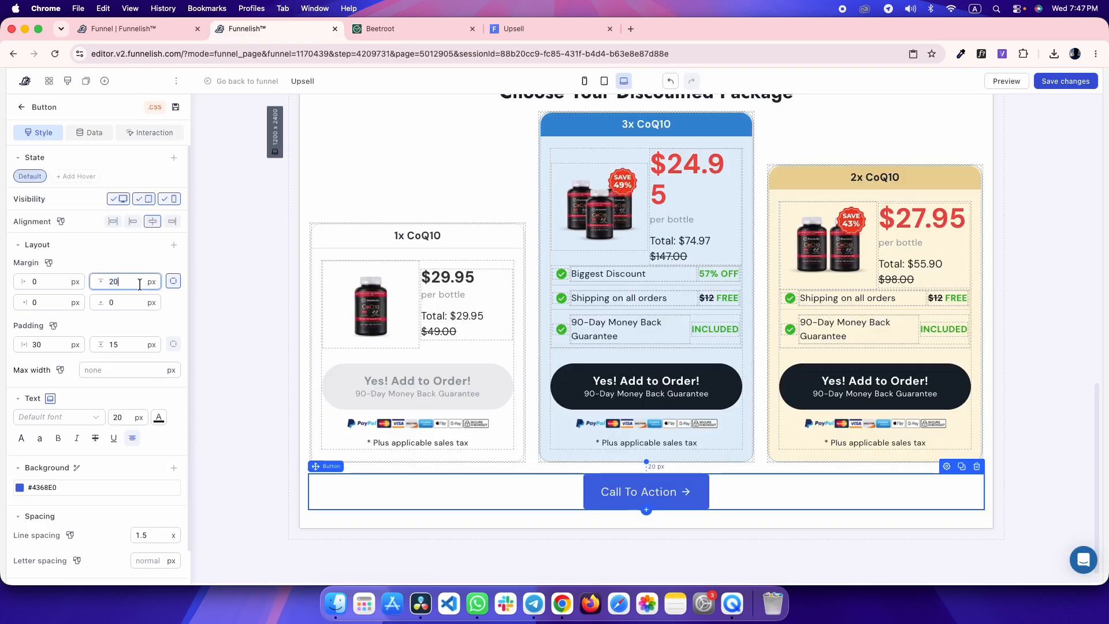
{"action": "key", "text": "ctrl+Tab"}
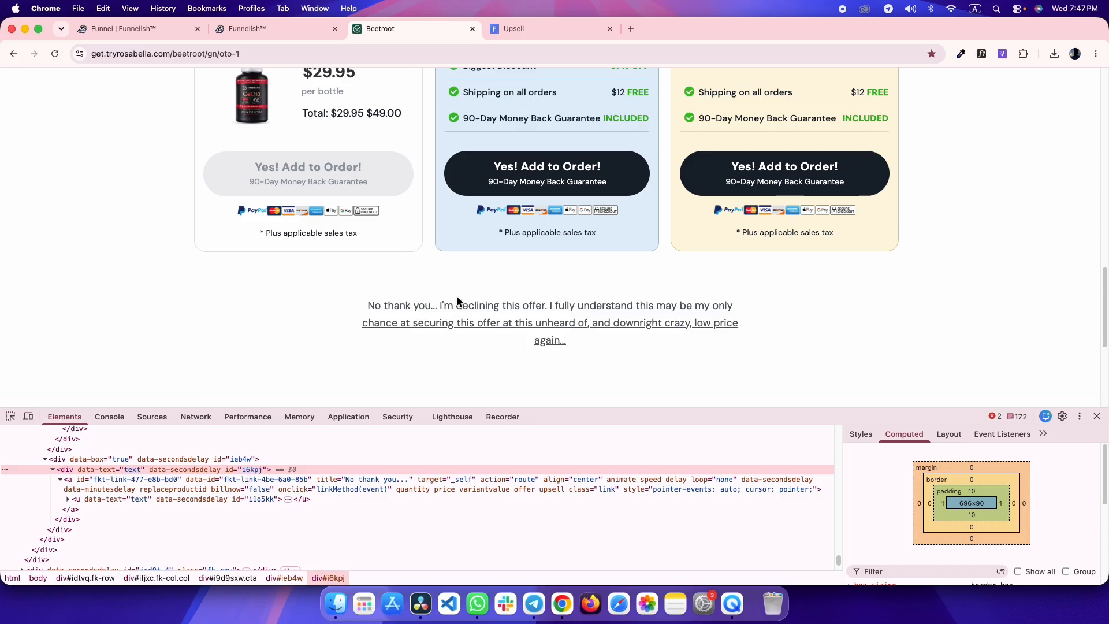
{"action": "key", "text": "ctrl+shift+Tab"}
{"action": "double_click", "coordinate": [146, 346]}
{"action": "type", "text": "10"}
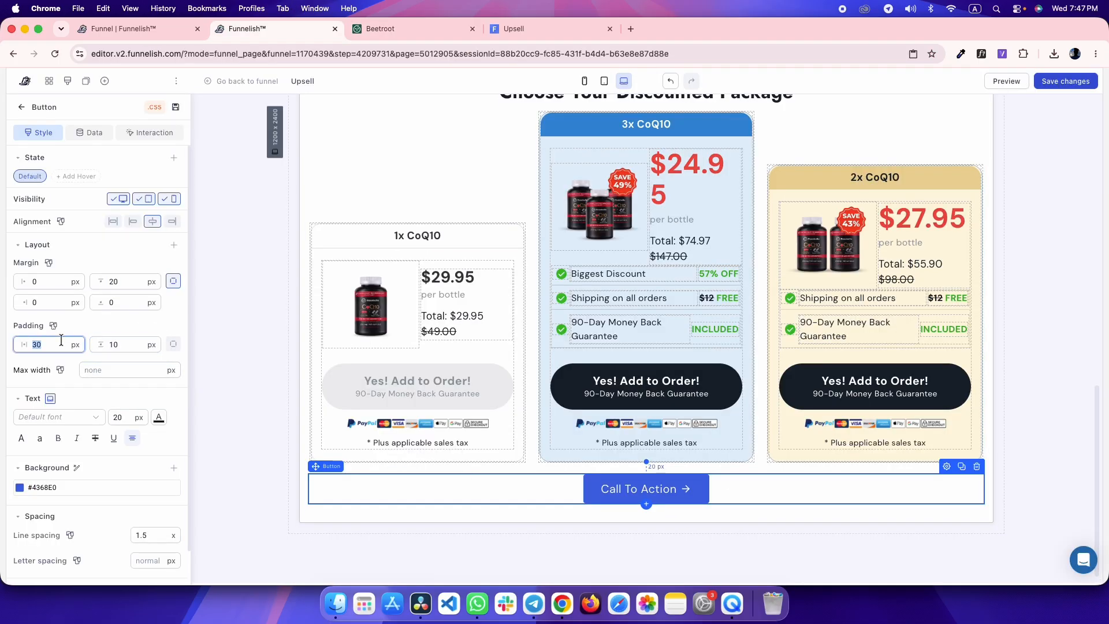
- Check the padding of the reference decline link's container, and set the button's top margin to 52 px and bottom margin to 32 px
{"action": "key", "text": "ctrl+Tab"}
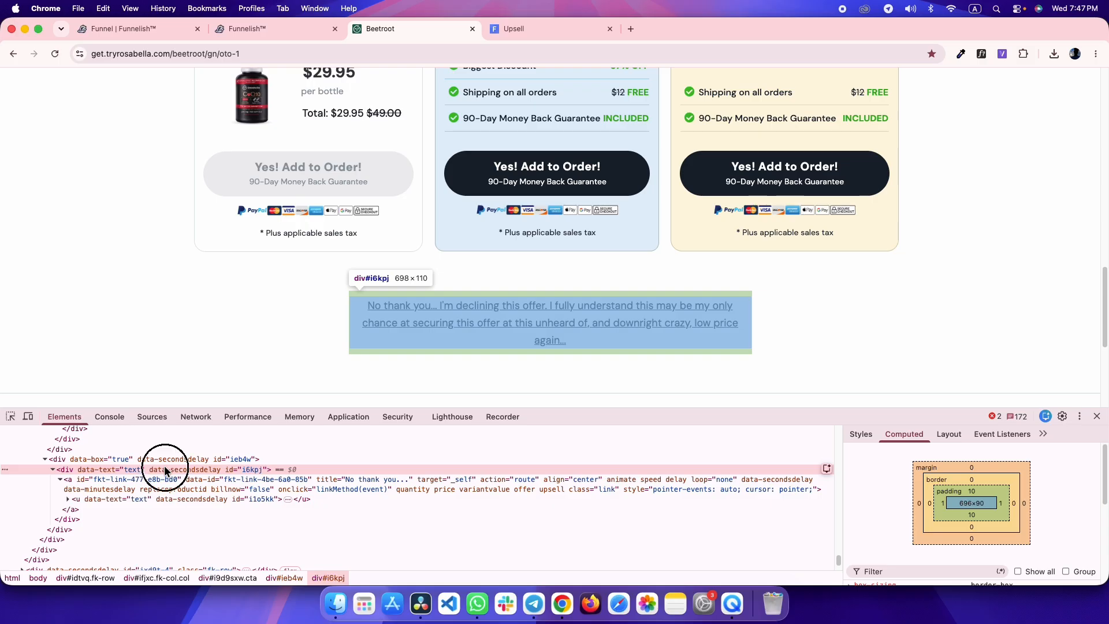
{"action": "left_click", "coordinate": [168, 456]}
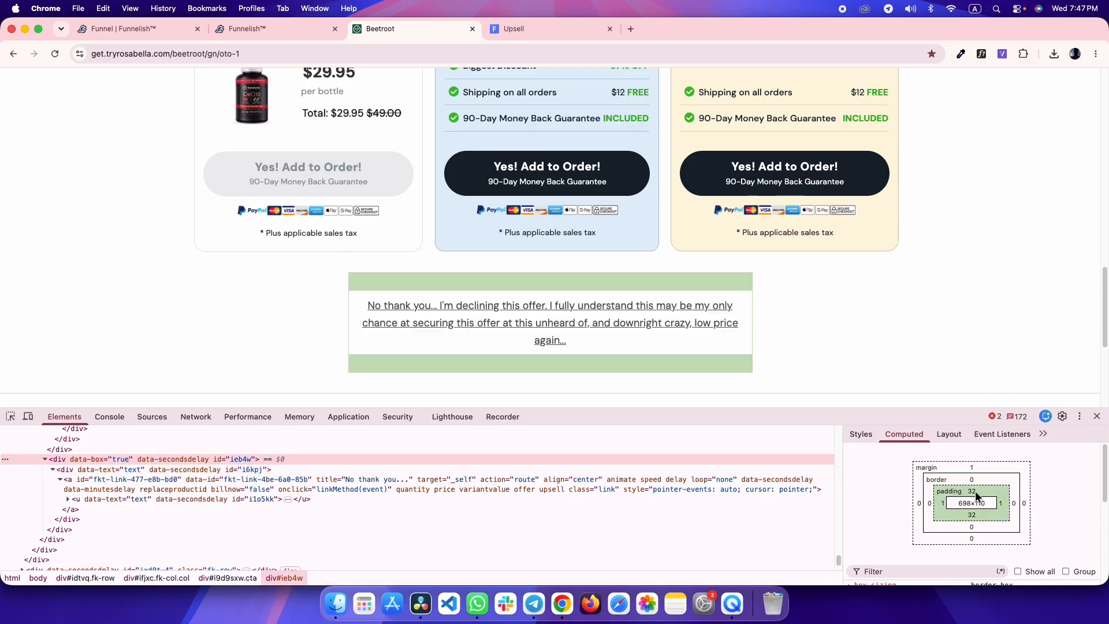
{"action": "key", "text": "ctrl+shift+Tab"}
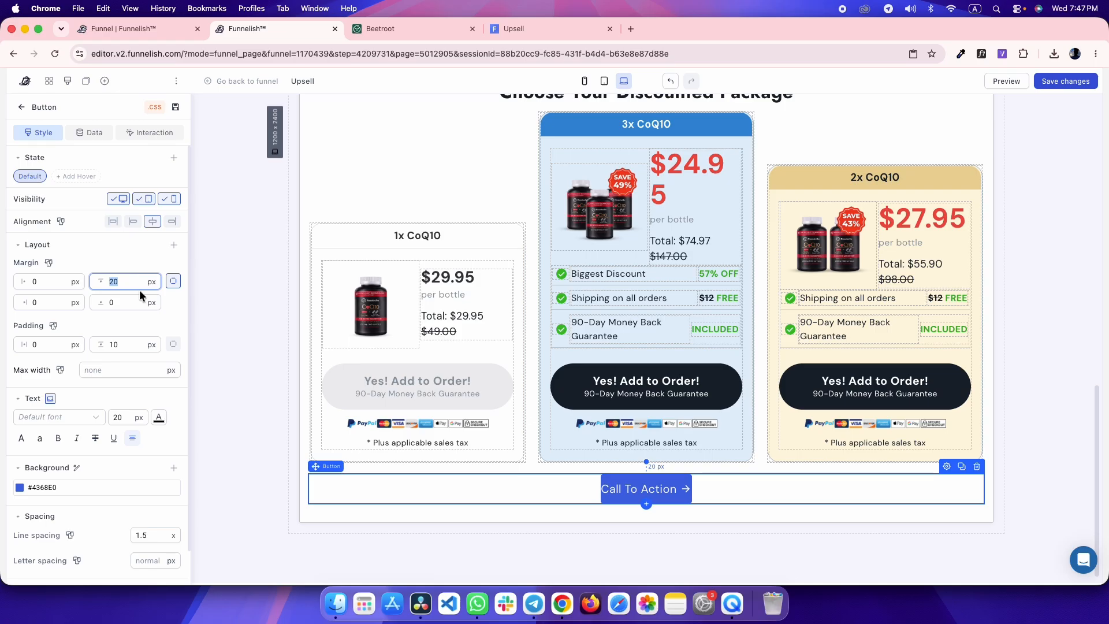
{"action": "type", "text": "52"}
{"action": "left_click", "coordinate": [124, 303]}
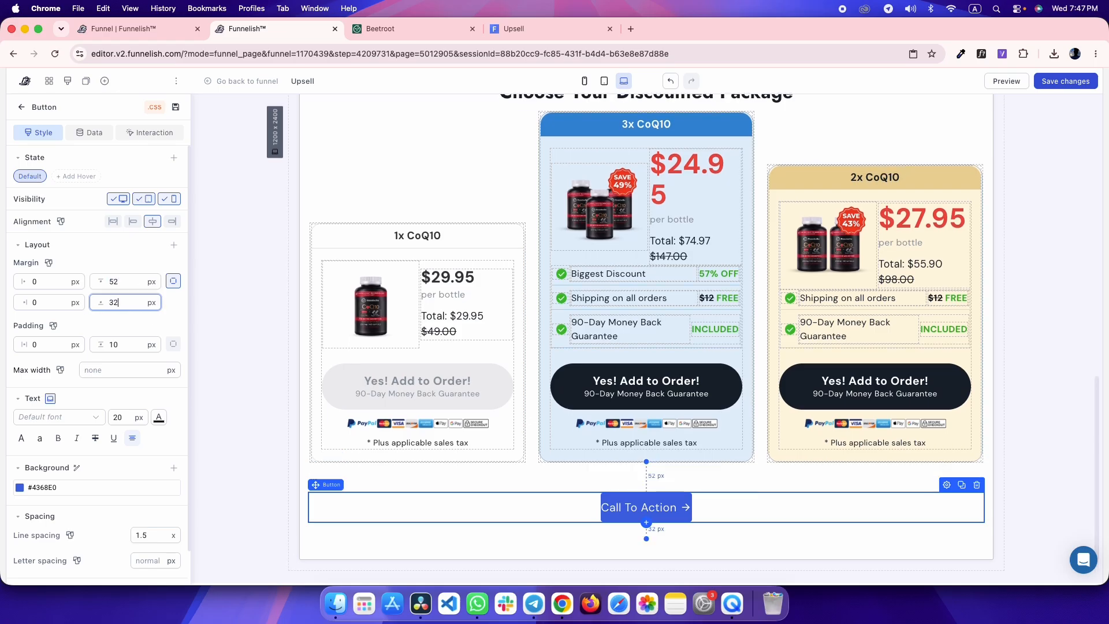
- Check the decline link container's width on the reference page and set the button's max width to 700 px
{"action": "key", "text": "ctrl+Tab"}
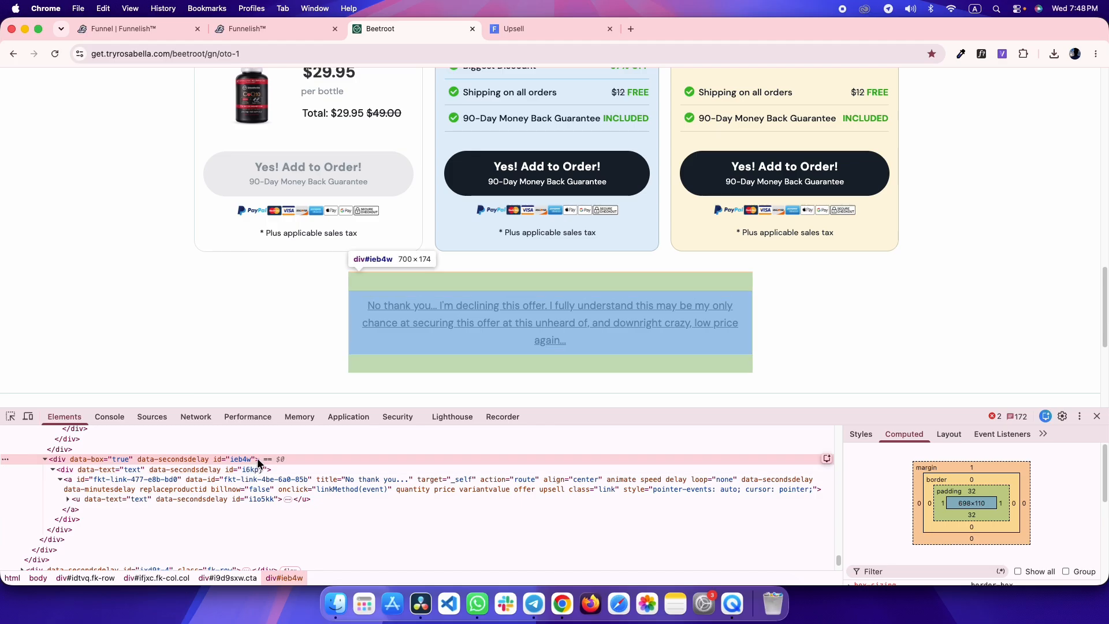
{"action": "key", "text": "ctrl+shift+Tab"}
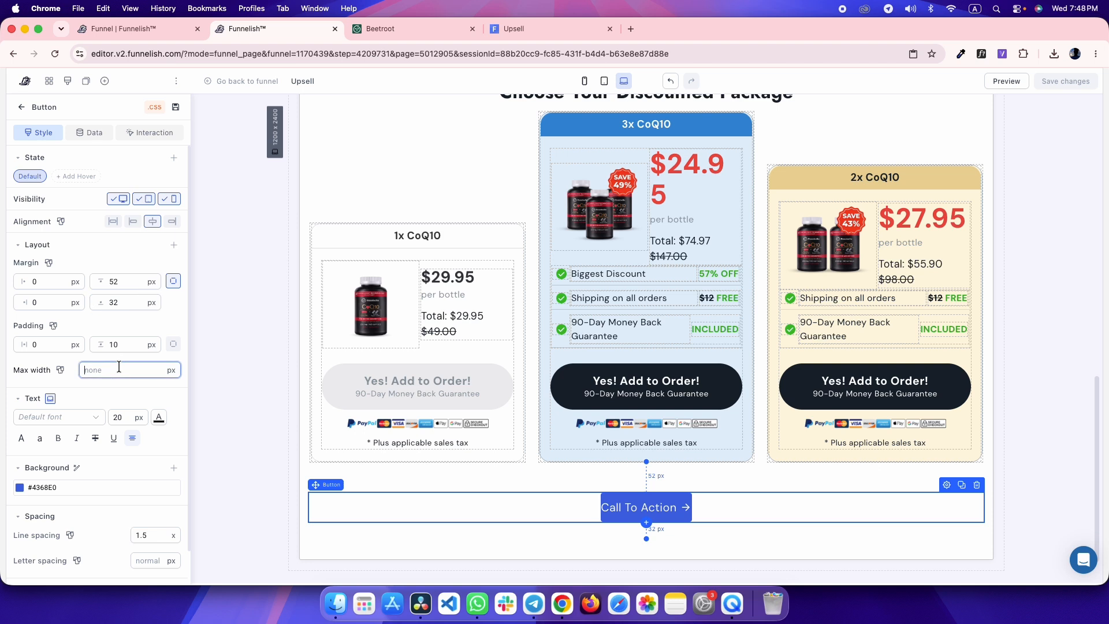
{"action": "type", "text": "700"}
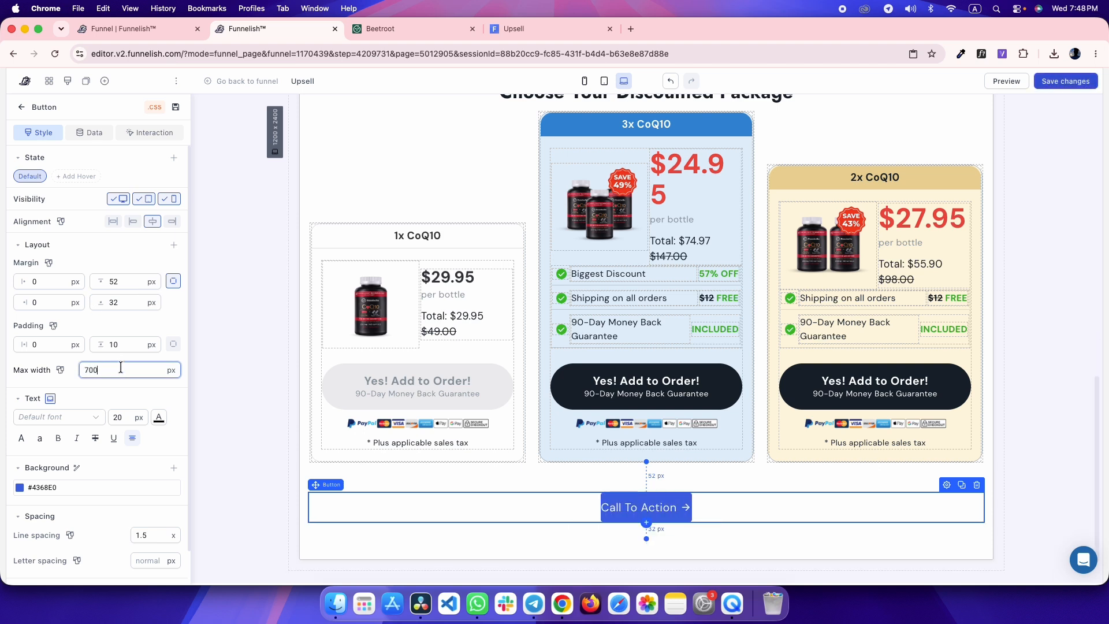
- Replace the button's text with the reference page's full decline sentence beginning "No thank you... I'm declining this offer."
{"action": "key", "text": "ctrl+Tab"}
{"action": "left_click_drag", "start_coordinate": [342, 304], "coordinate": [566, 344]}
{"action": "key", "text": "ctrl+c"}
{"action": "key", "text": "ctrl+shift+Tab"}
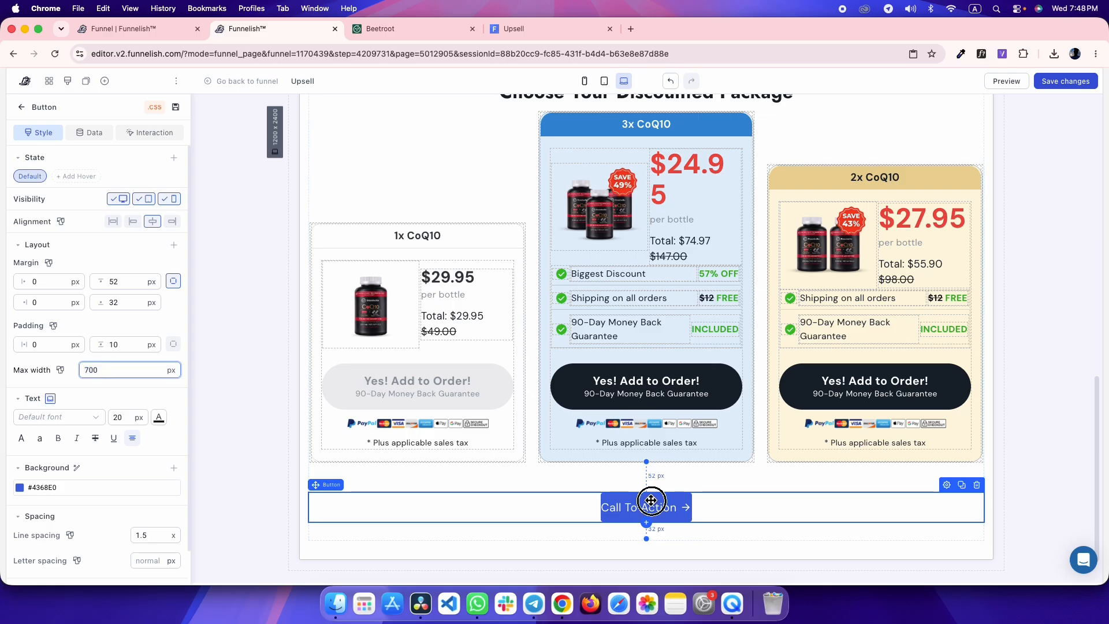
{"action": "double_click", "coordinate": [639, 508]}
{"action": "key", "text": "ctrl+a"}
{"action": "key", "text": "ctrl+v"}
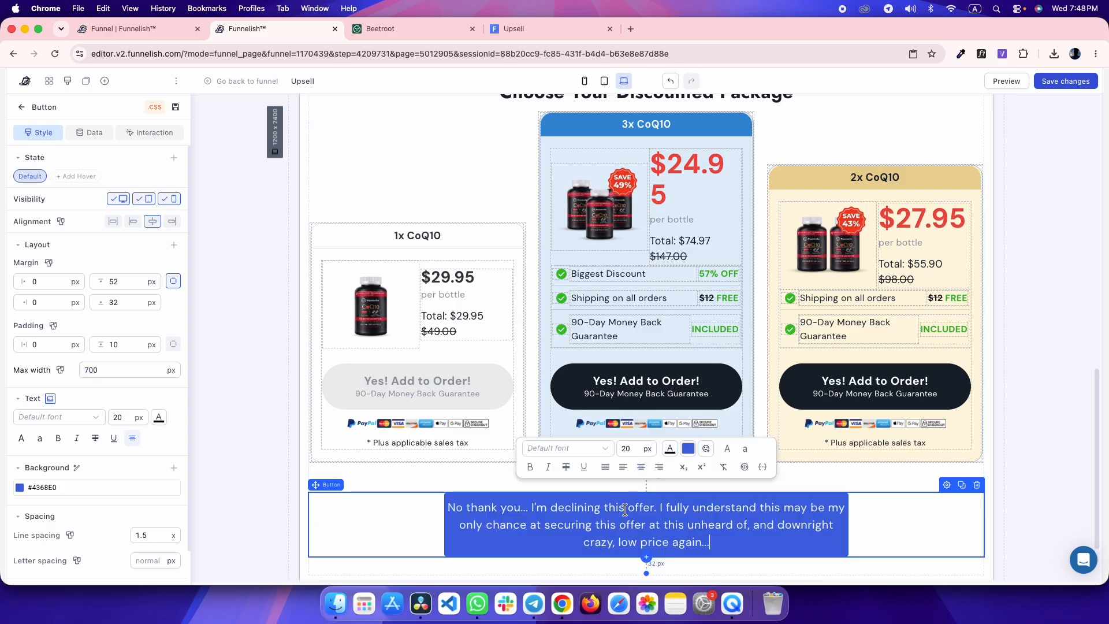
- Make the decline button's background fully transparent, using the color #00000000
{"action": "key", "text": "ctrl+Tab"}
{"action": "key", "text": "ctrl+shift+Tab"}
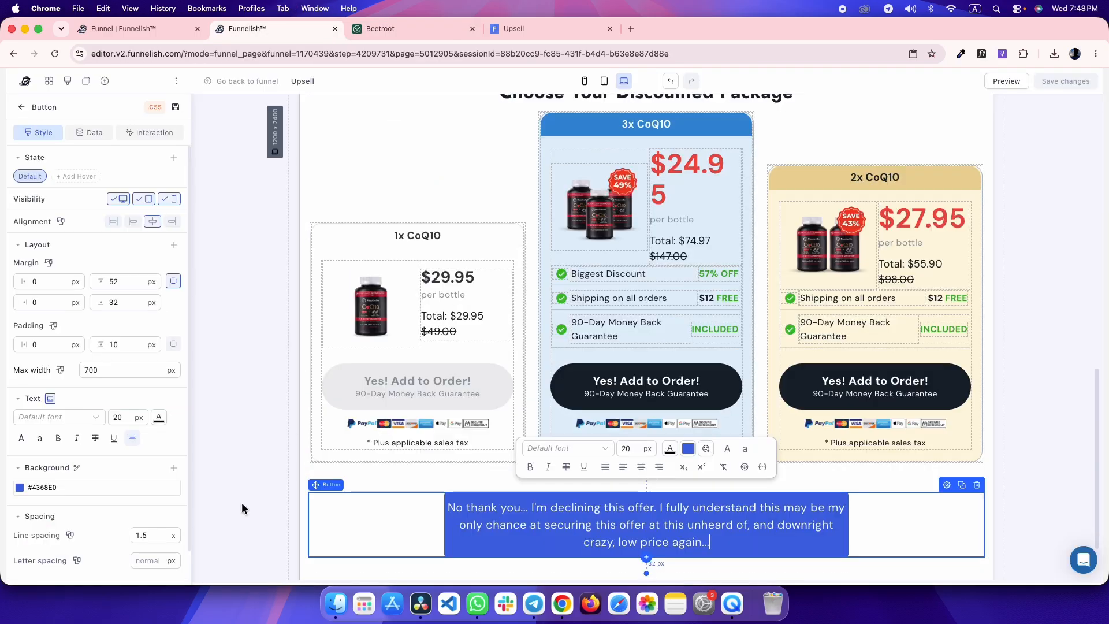
{"action": "left_click", "coordinate": [95, 488]}
{"action": "key", "text": "super+a"}
{"action": "key", "text": "BackSpace"}
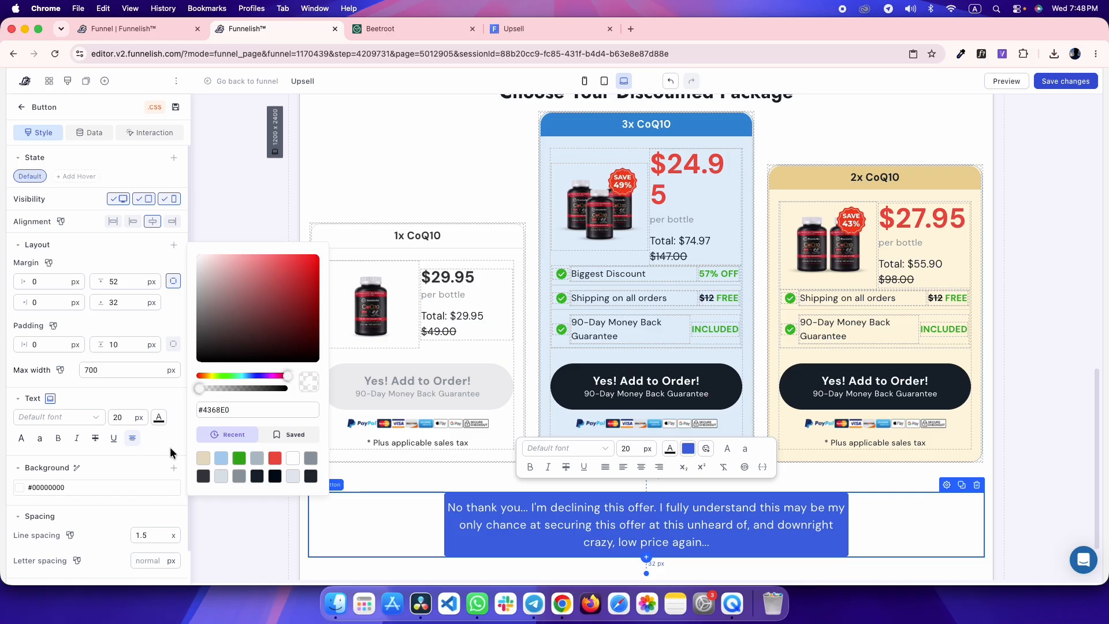
{"action": "left_click", "coordinate": [171, 453]}
{"action": "left_click", "coordinate": [99, 489]}
{"action": "left_click", "coordinate": [284, 390]}
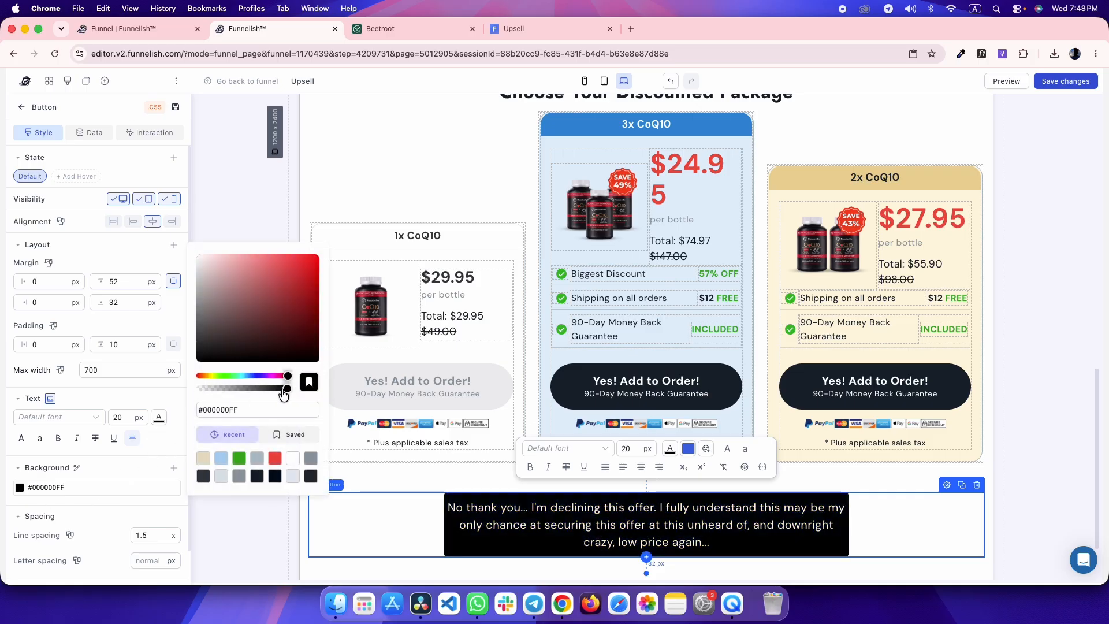
{"action": "left_click_drag", "start_coordinate": [196, 393], "coordinate": [198, 397]}
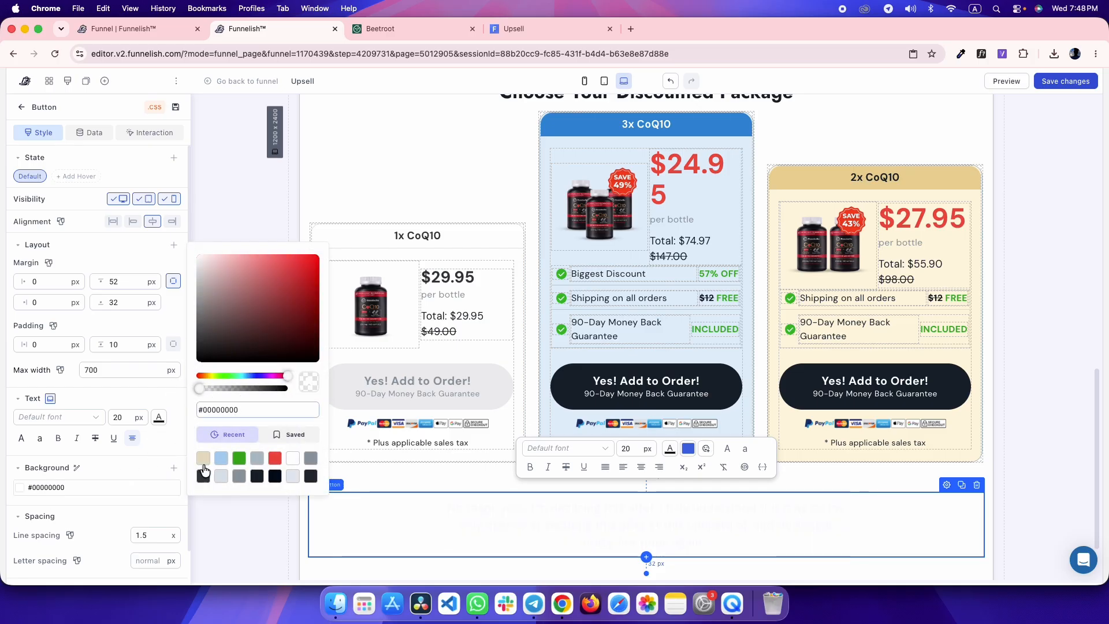
{"action": "left_click", "coordinate": [236, 553]}
- Inspect the font of the reference page's decline link and copy its text color as a hex value
{"action": "key", "text": "ctrl+Tab"}
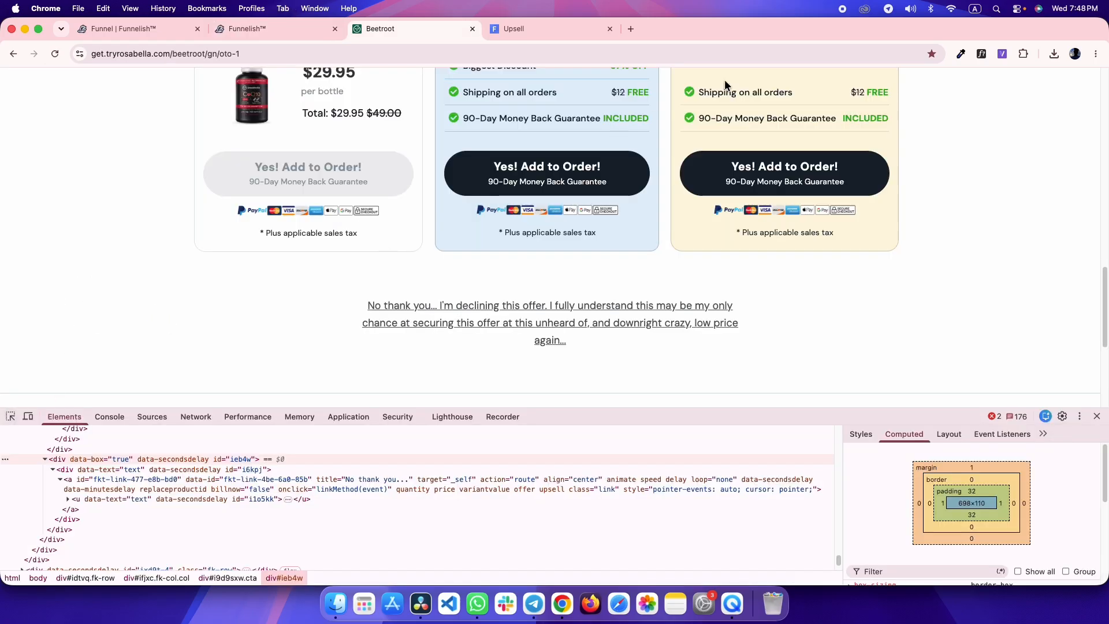
{"action": "left_click", "coordinate": [980, 55]}
{"action": "left_click", "coordinate": [535, 309]}
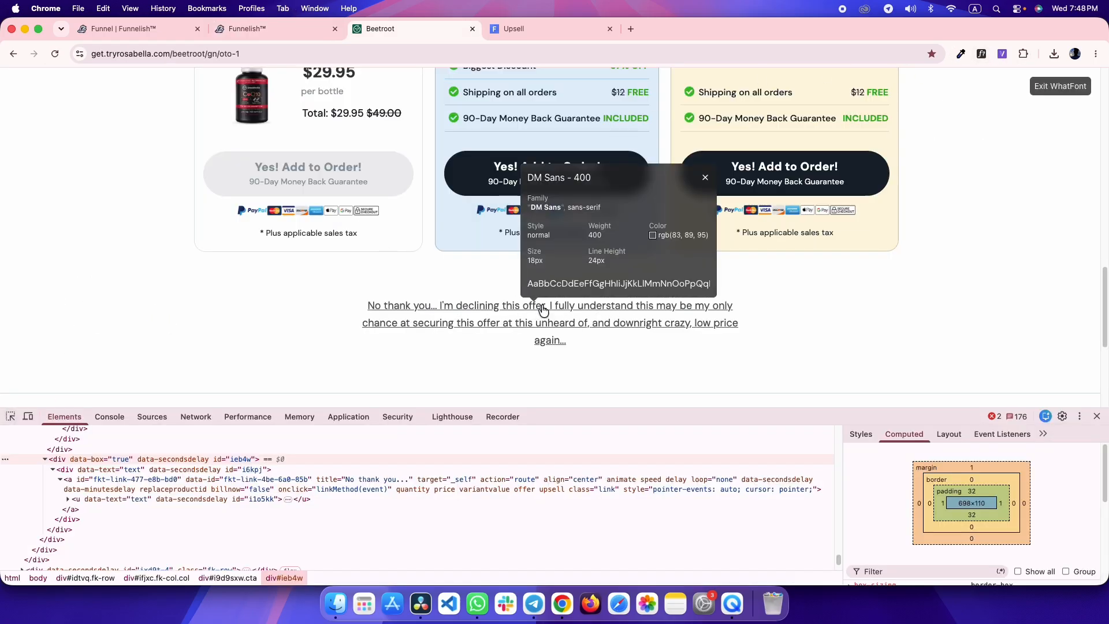
{"action": "mouse_move", "coordinate": [668, 230]}
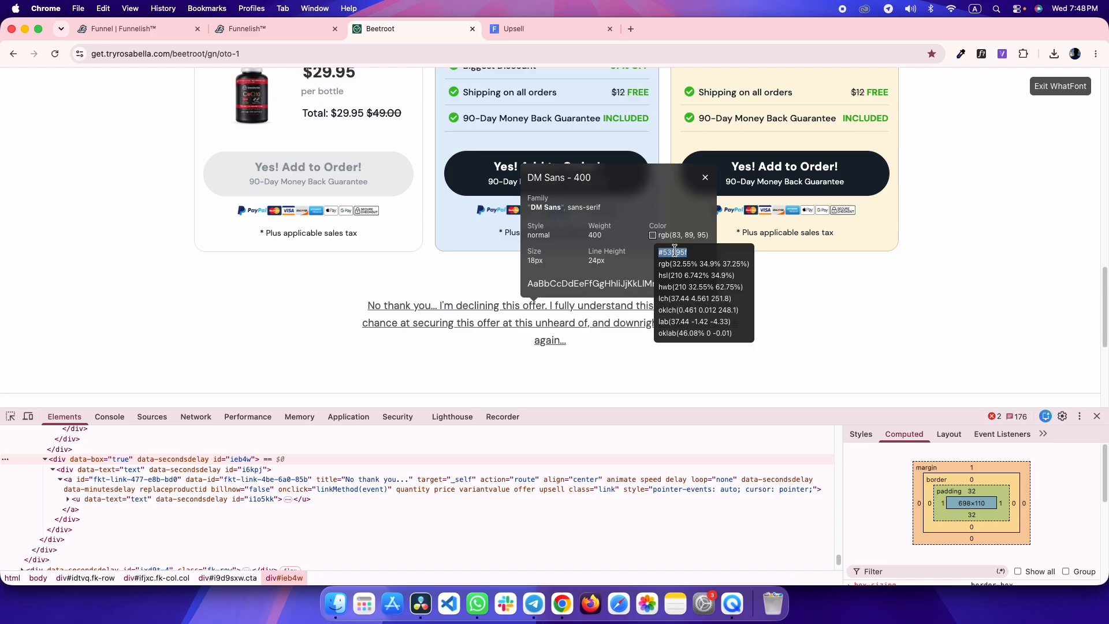
- Set the decline button's text to 18 px in color #53595f and underline it
{"action": "key", "text": "ctrl+shift+Tab"}
{"action": "left_click", "coordinate": [512, 506]}
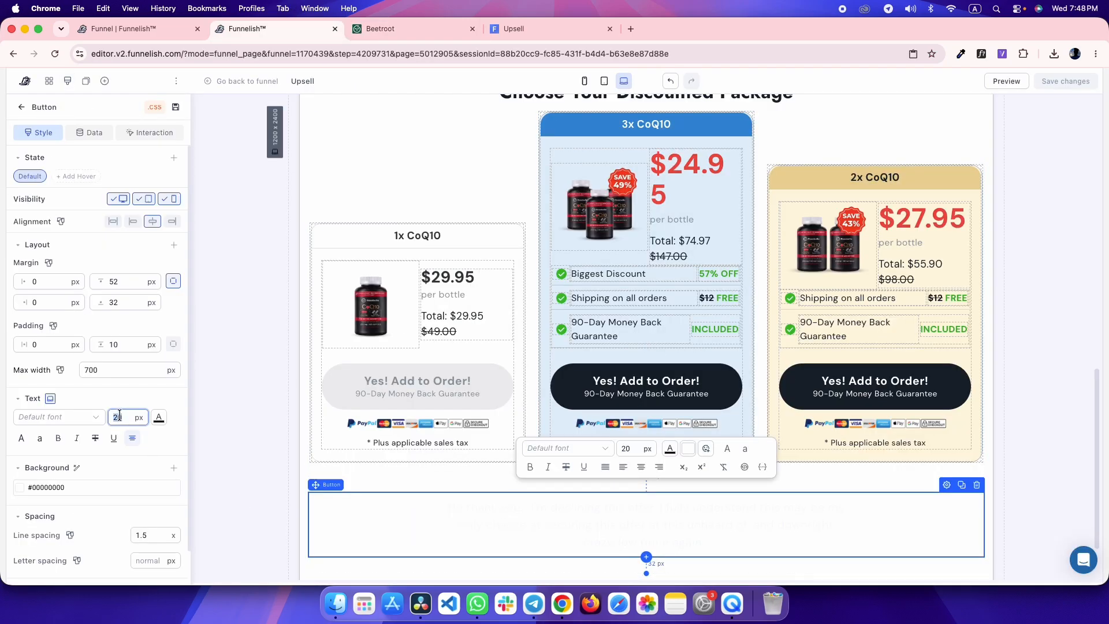
{"action": "key", "text": "Down"}
{"action": "left_click", "coordinate": [159, 418]}
{"action": "type", "text": "#53595f"}
{"action": "scroll", "coordinate": [398, 471], "scroll_direction": "down", "scroll_amount": 2}
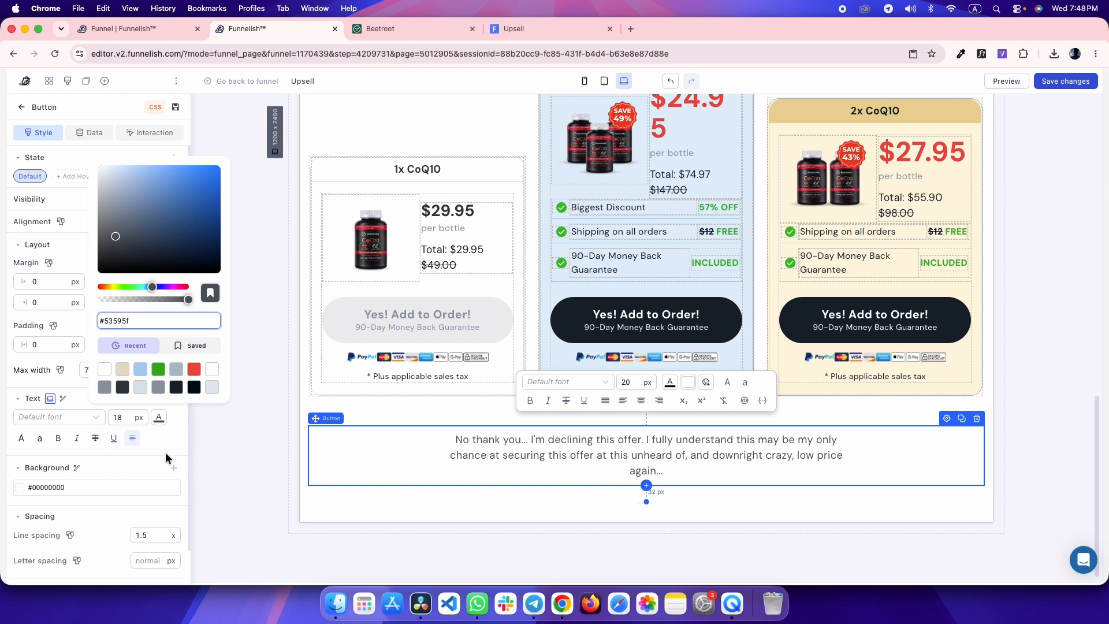
{"action": "left_click", "coordinate": [115, 439]}
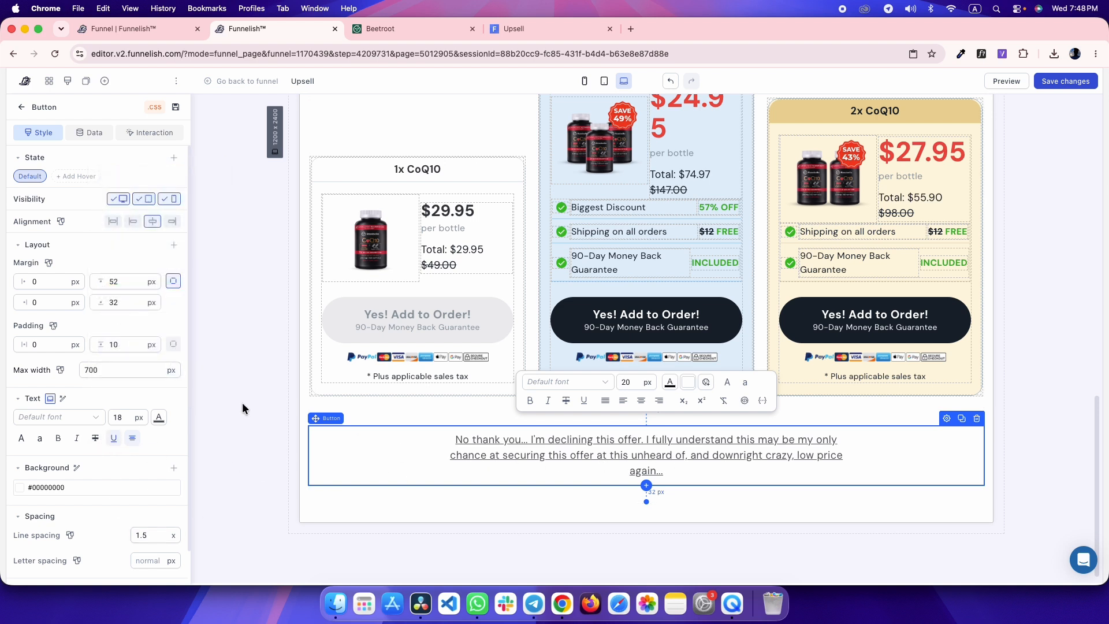
- Reload the upsell preview and compare its decline link with the one on the reference page
{"action": "left_click", "coordinate": [244, 338]}
{"action": "key", "text": "ctrl+Tab"}
{"action": "key", "text": "ctrl+Tab"}
{"action": "key", "text": "super+r"}
{"action": "scroll", "coordinate": [432, 274], "scroll_direction": "down", "scroll_amount": 2}
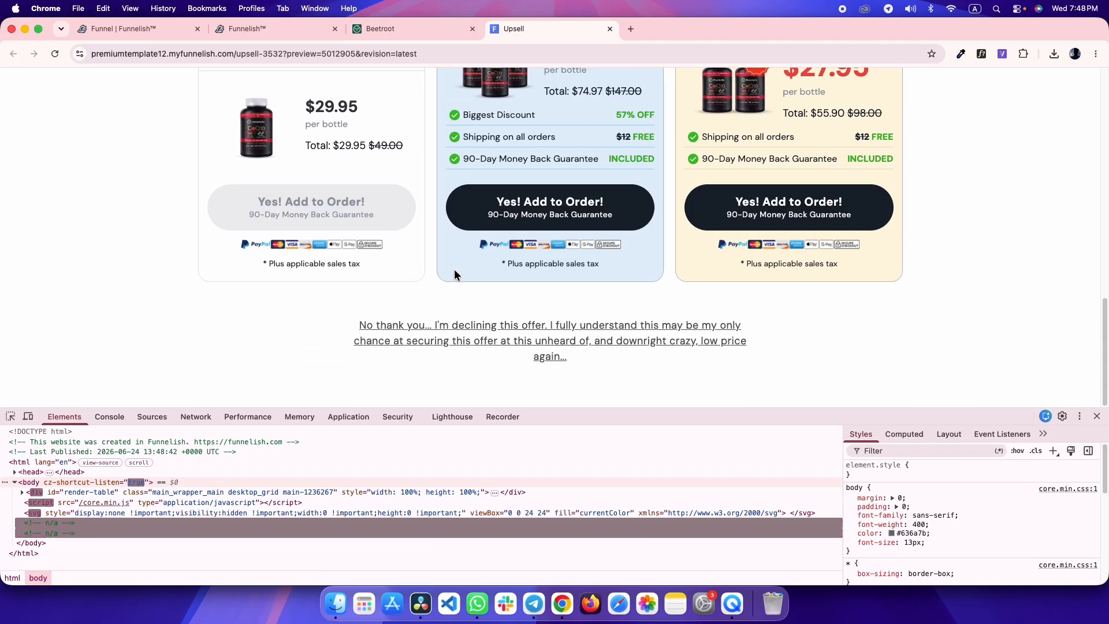
{"action": "key", "text": "ctrl+shift+Tab"}
{"action": "left_click", "coordinate": [1064, 89]}
{"action": "key", "text": "ctrl+Tab"}
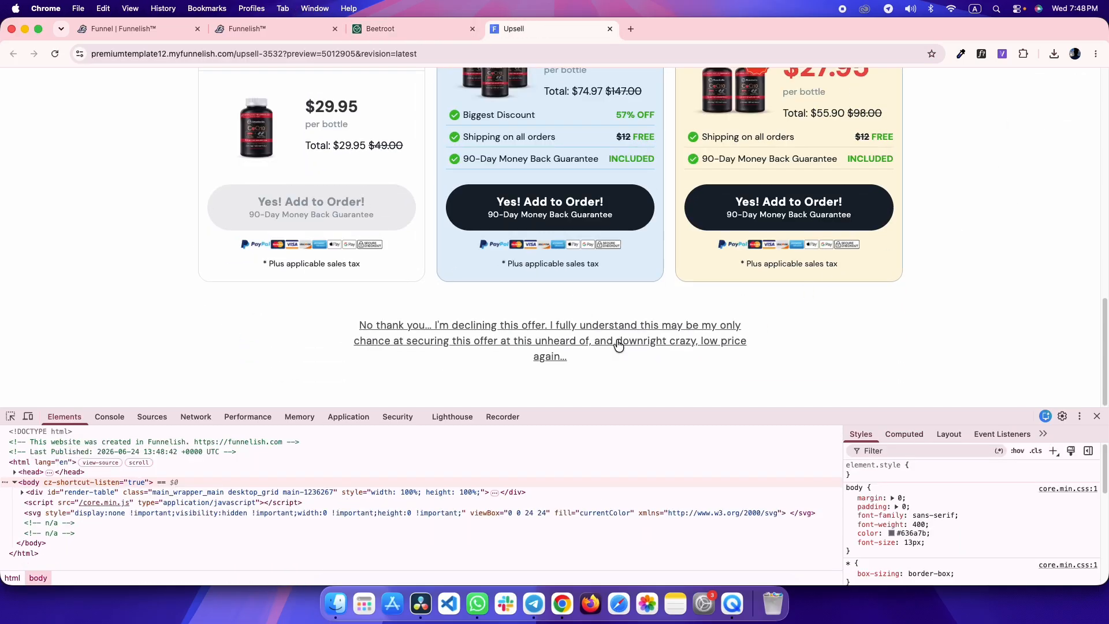
{"action": "key", "text": "ctrl+shift+Tab"}
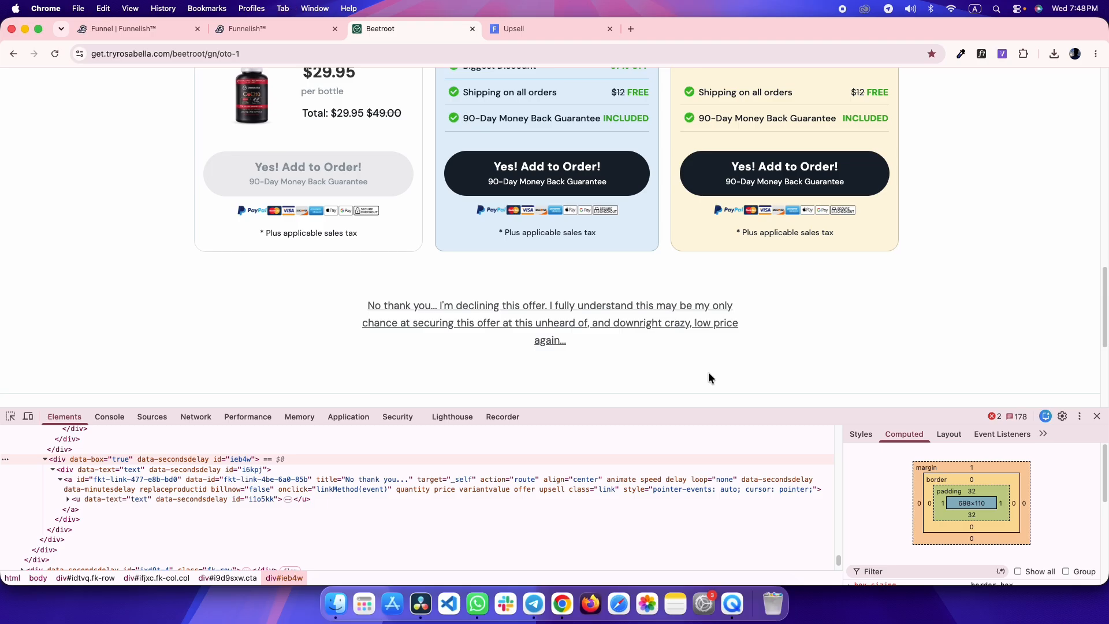
{"action": "key", "text": "ctrl+shift+Tab"}
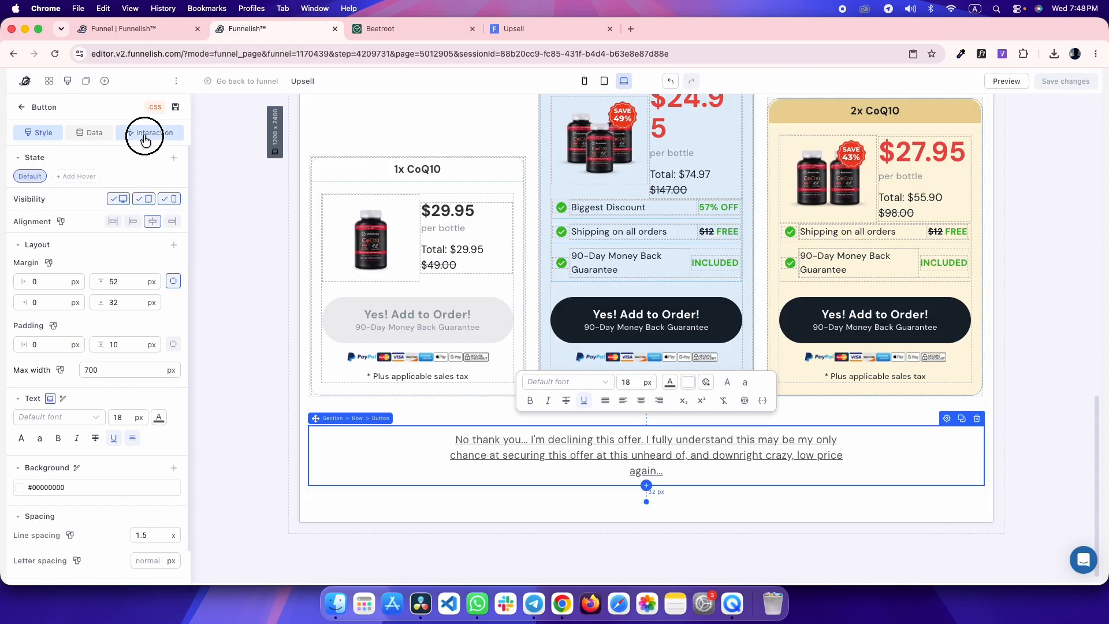
- Add the "OTO - No link" on-click action to the decline button, save the page and view the preview
{"action": "left_click", "coordinate": [149, 132]}
{"action": "left_click", "coordinate": [171, 158]}
{"action": "left_click", "coordinate": [253, 189]}
{"action": "left_click", "coordinate": [233, 261]}
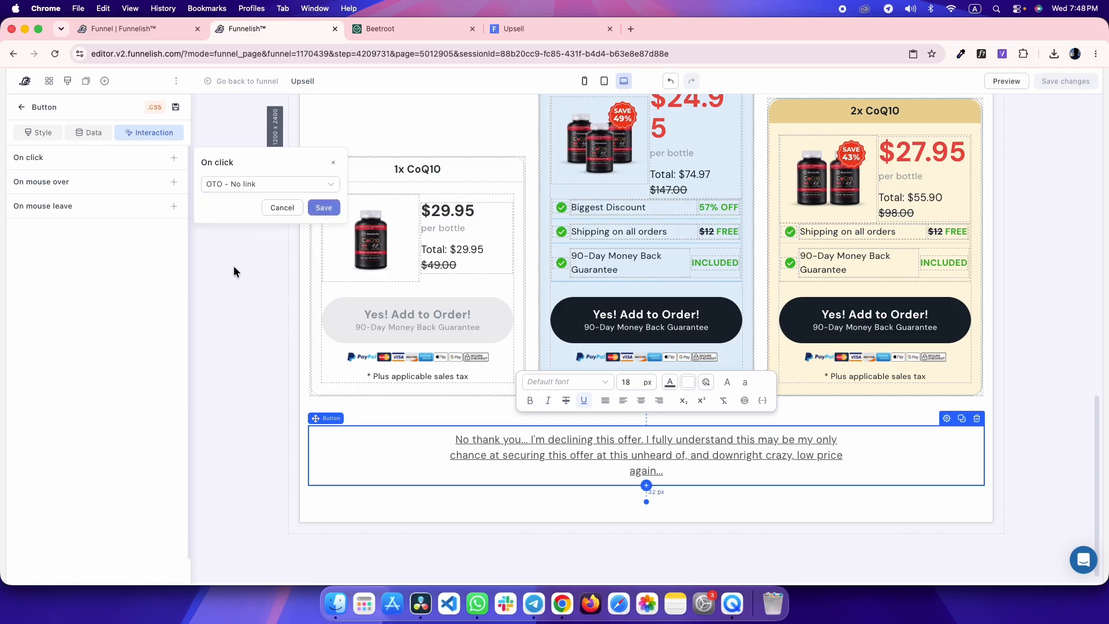
{"action": "left_click", "coordinate": [338, 211]}
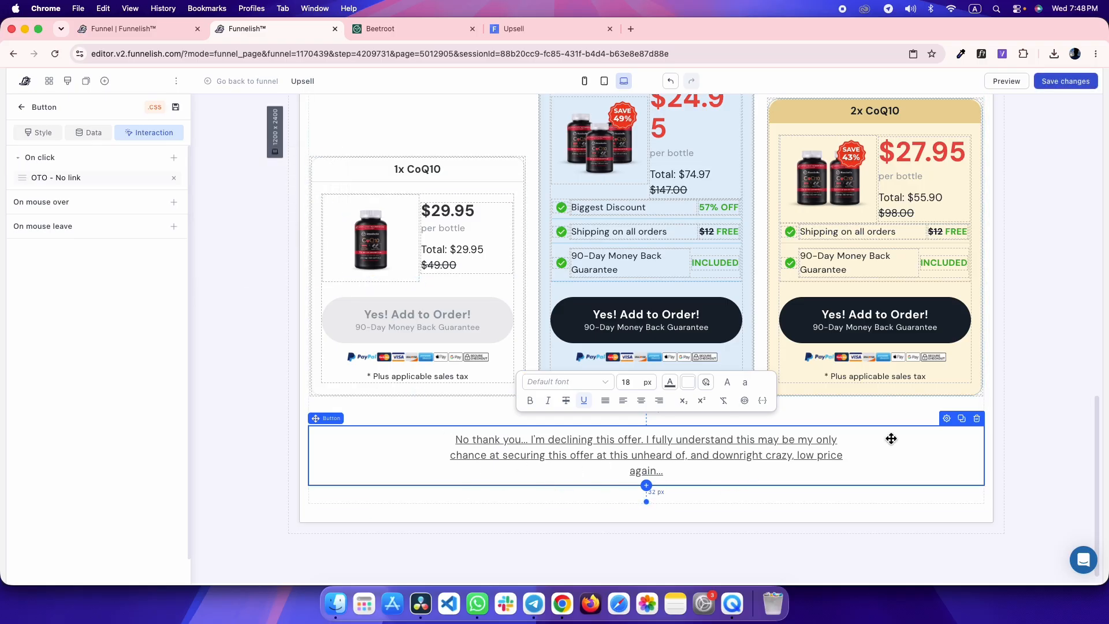
{"action": "left_click", "coordinate": [1066, 81]}
{"action": "left_click", "coordinate": [500, 31]}
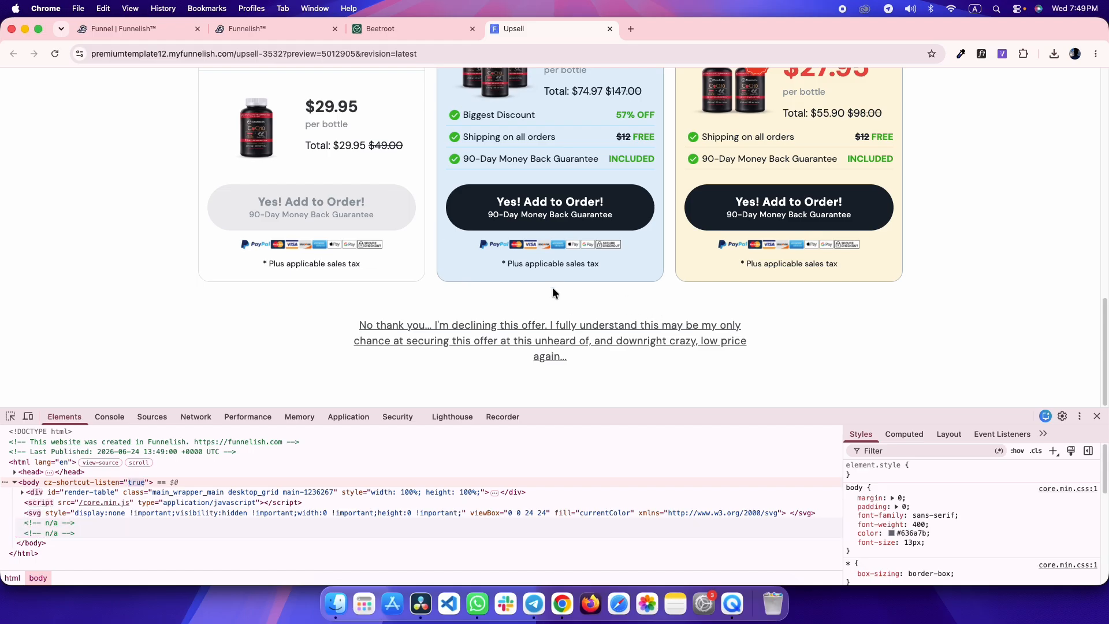
- Inspect the footer row below the decline link on the reference page
{"action": "left_click", "coordinate": [405, 30]}
{"action": "scroll", "coordinate": [126, 287], "scroll_direction": "down", "scroll_amount": 5}
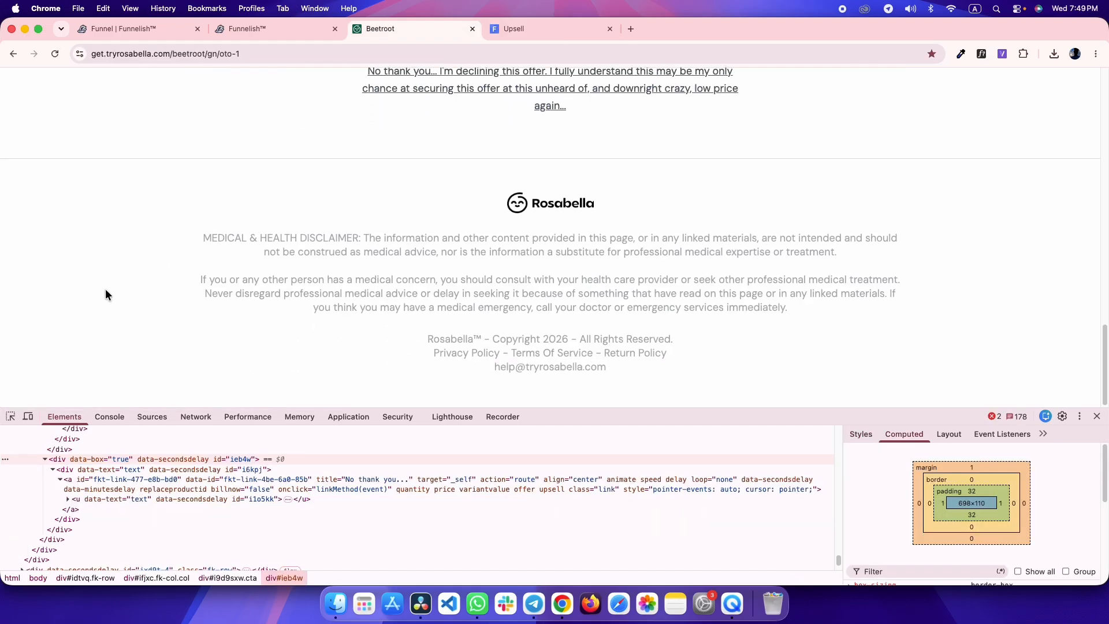
{"action": "left_click", "coordinate": [12, 417]}
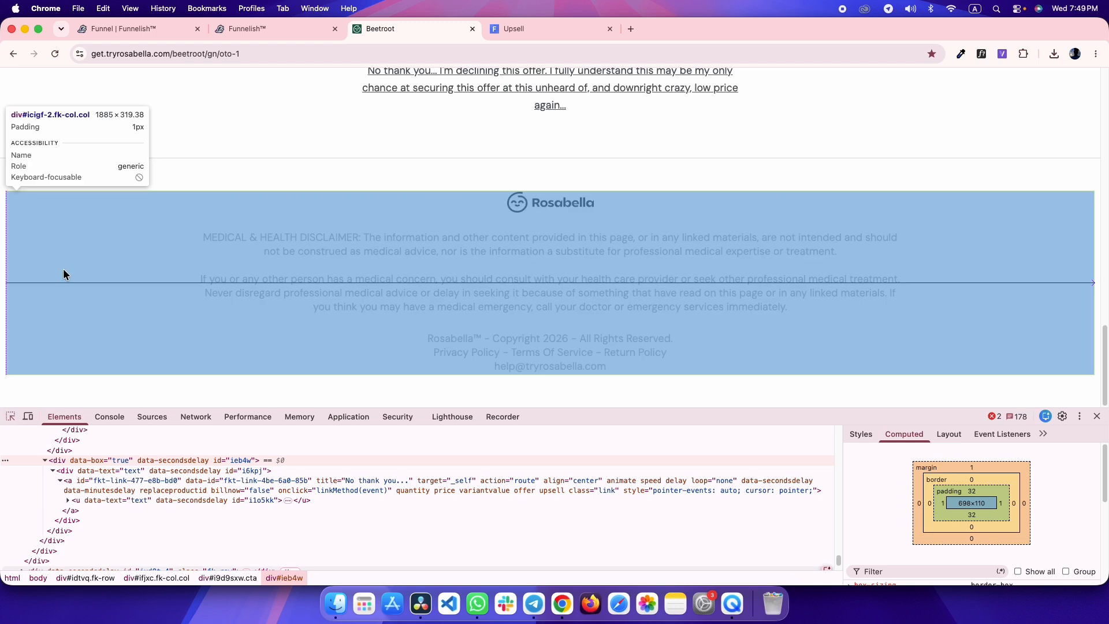
{"action": "left_click", "coordinate": [244, 265]}
- Add a new empty section to the upsell page, directly below the section with the decline link
{"action": "left_click", "coordinate": [271, 29]}
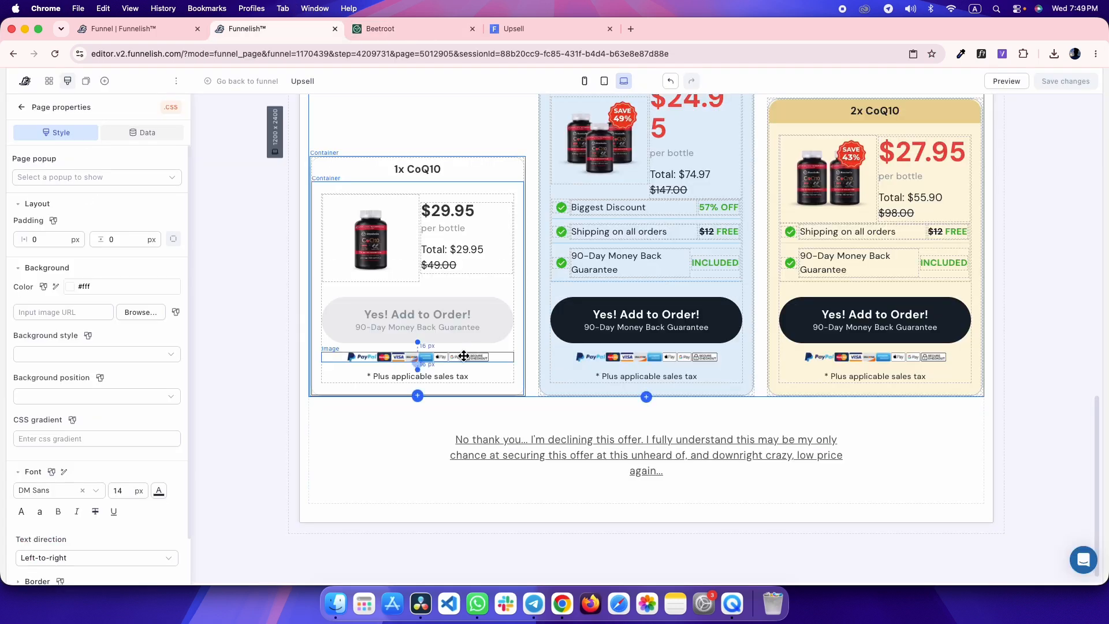
{"action": "left_click", "coordinate": [104, 81]}
{"action": "left_click_drag", "start_coordinate": [139, 198], "coordinate": [398, 519]}
{"action": "left_click", "coordinate": [573, 515]}
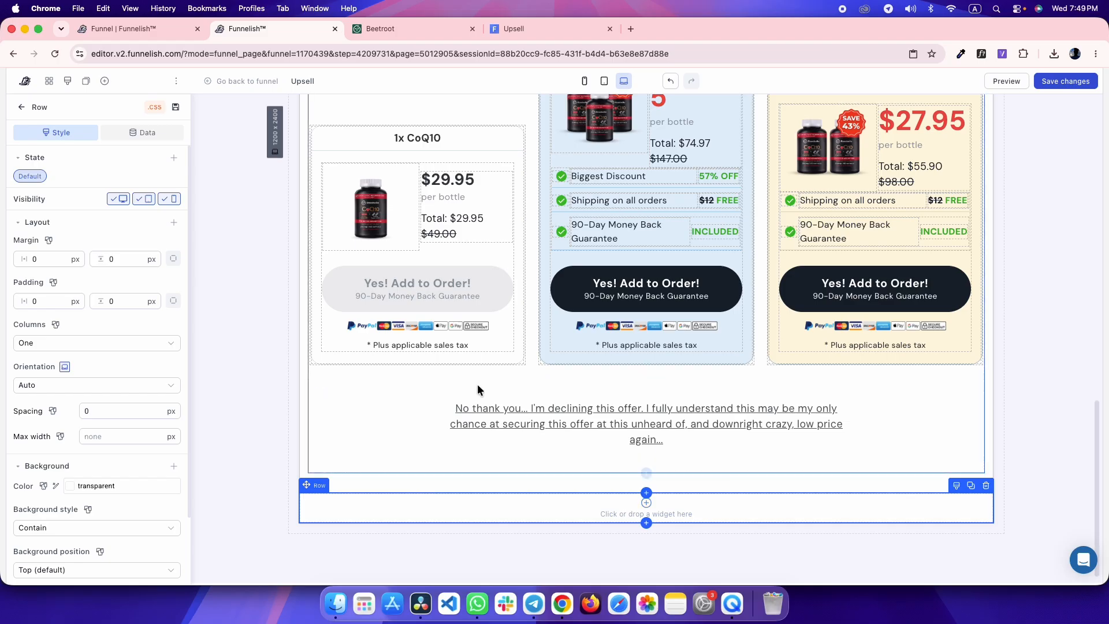
- Check the reference footer row's padding, and set the new section's padding to 15 px horizontal and 56 px vertical
{"action": "key", "text": "ctrl+Tab"}
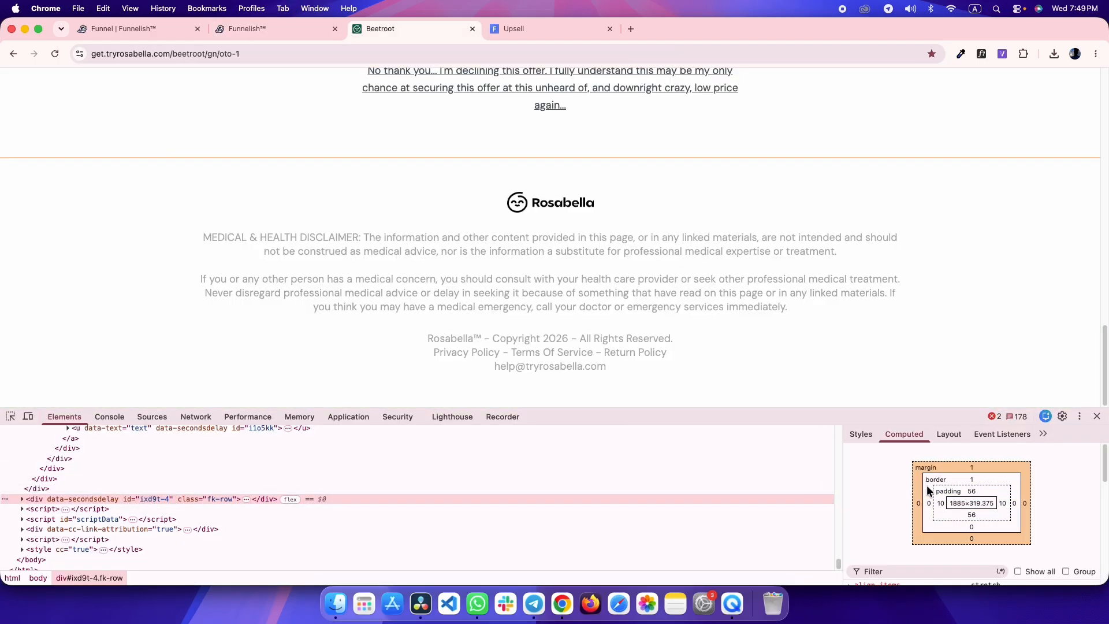
{"action": "key", "text": "ctrl+shift+Tab"}
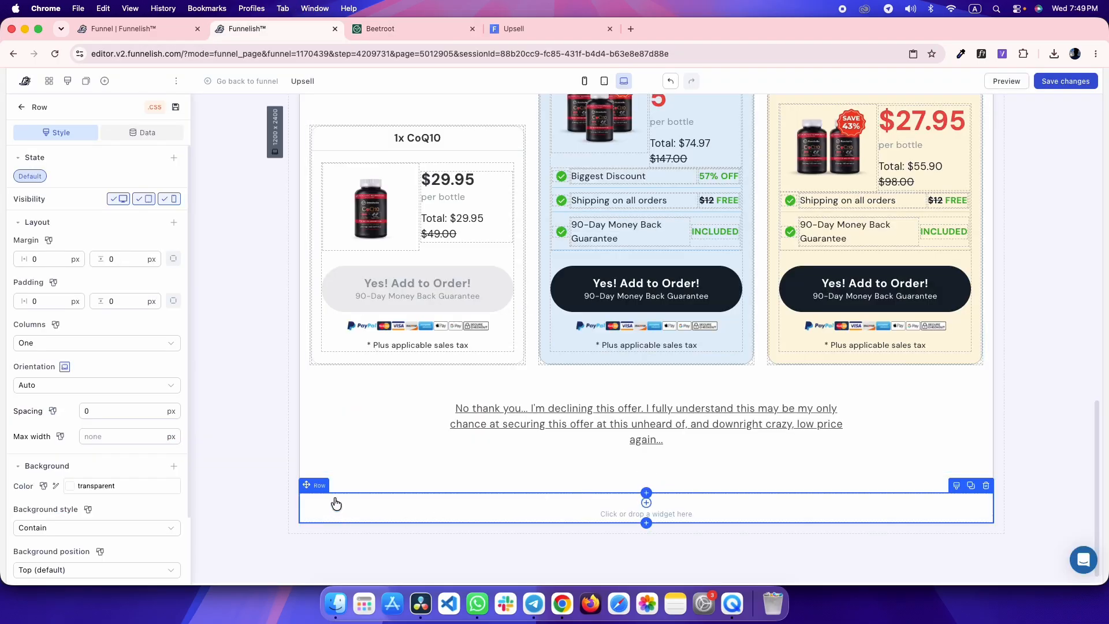
{"action": "left_click", "coordinate": [321, 487]}
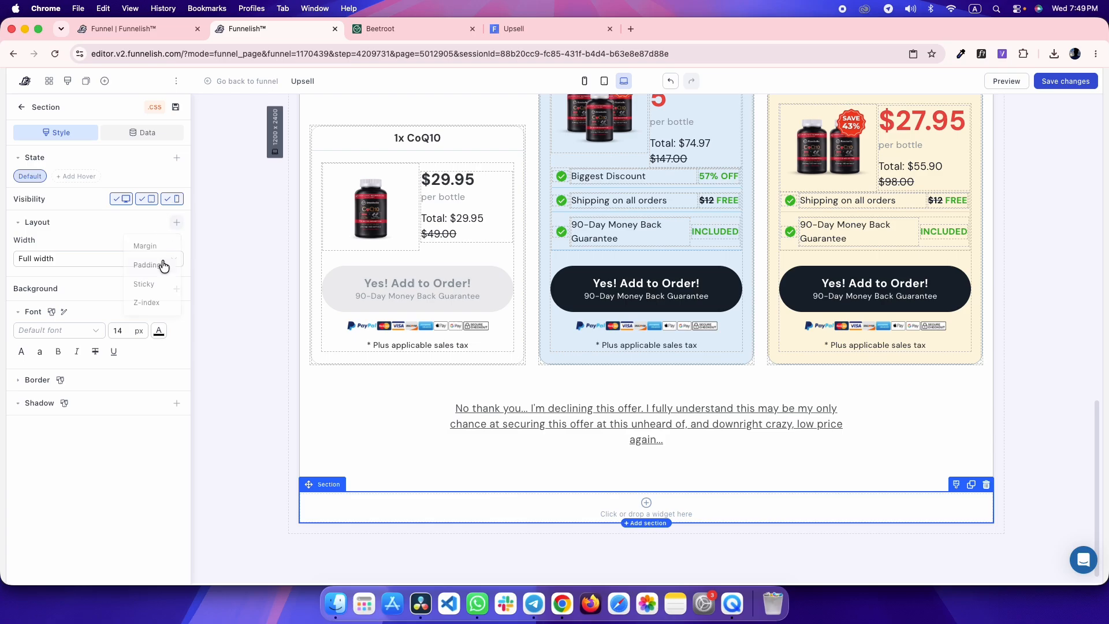
{"action": "left_click", "coordinate": [165, 262]}
{"action": "key", "text": "ctrl+Tab"}
{"action": "key", "text": "ctrl+shift+Tab"}
{"action": "type", "text": "1"}
{"action": "type", "text": "56"}
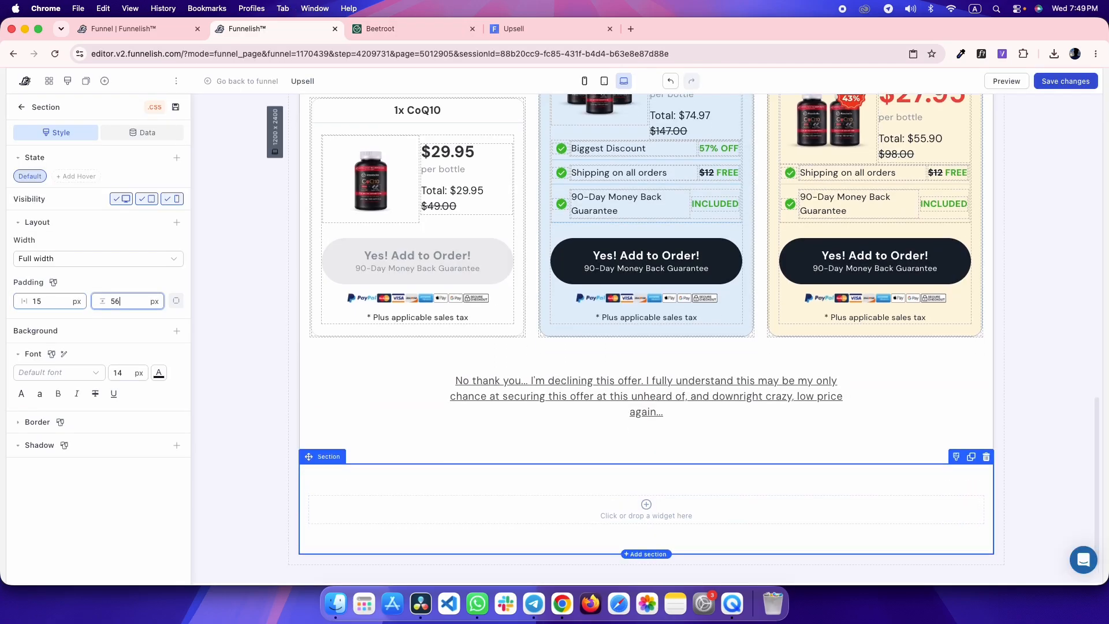
- Look up the reference footer row's border styles and copy its border color, #D4DBE2
{"action": "key", "text": "ctrl+Tab"}
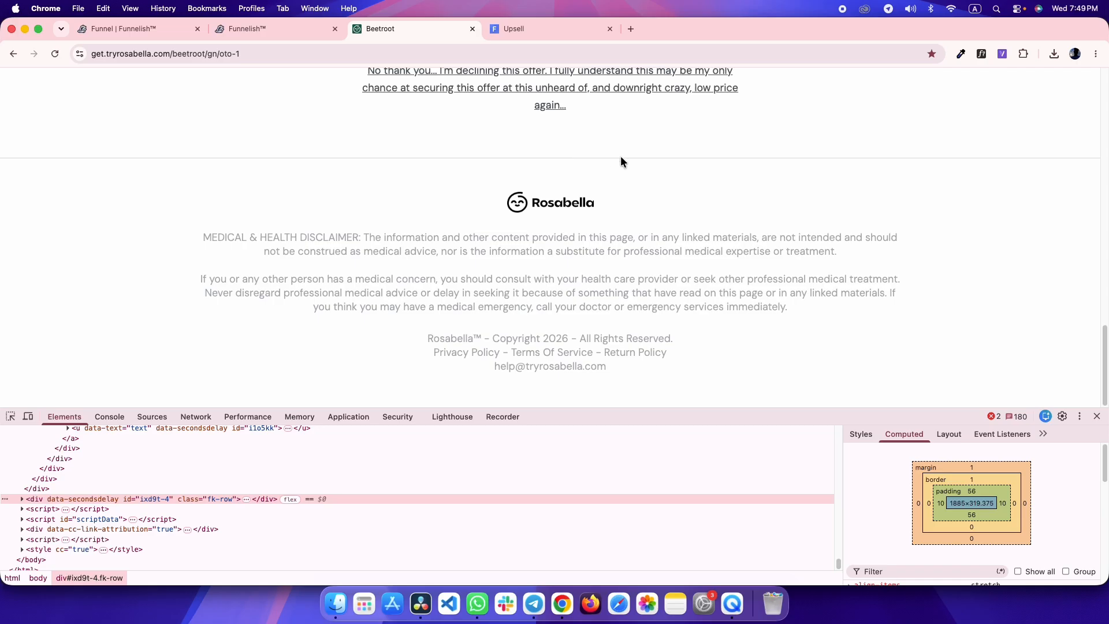
{"action": "left_click", "coordinate": [860, 434]}
{"action": "left_click", "coordinate": [944, 517]}
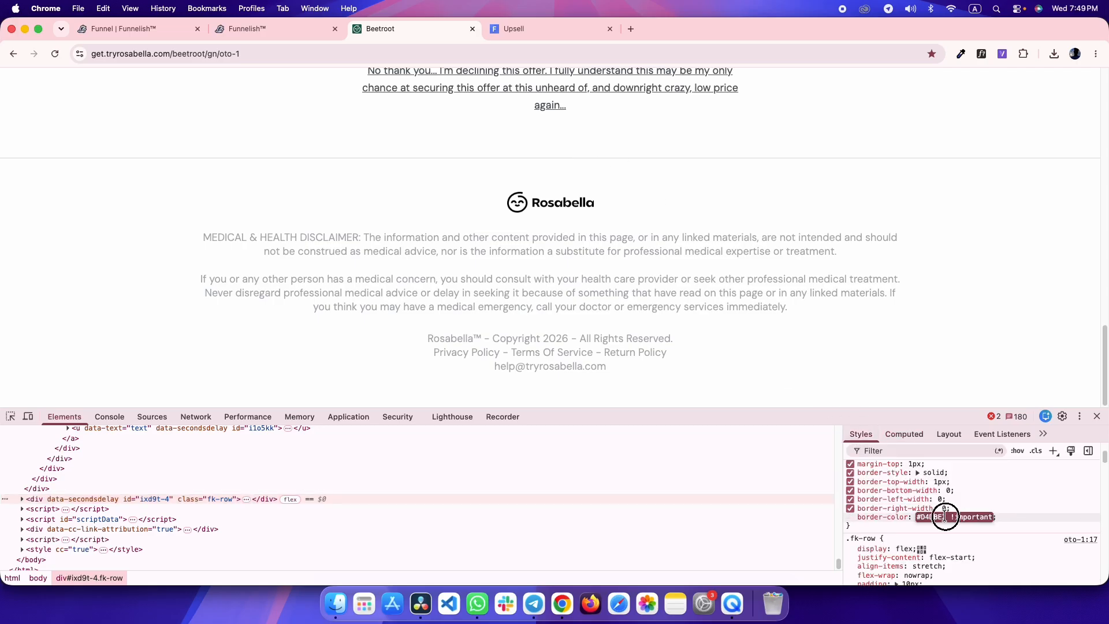
{"action": "key", "text": "ctrl+shift+Tab"}
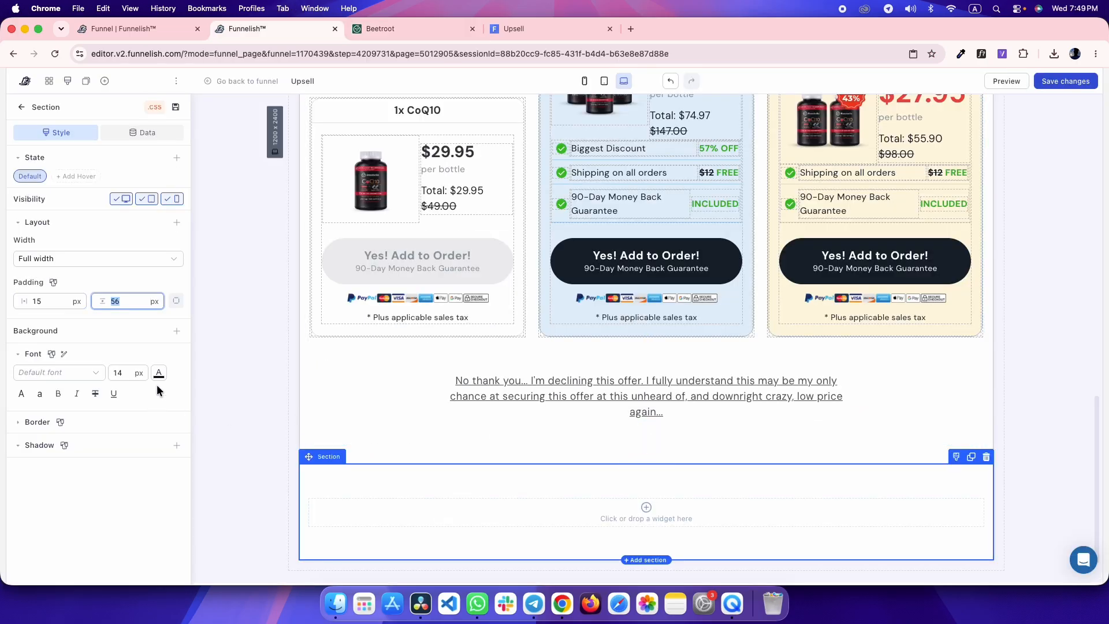
- Give the new section a 1 px border in #D4DBE2 on its top edge only, and save the page
{"action": "left_click", "coordinate": [22, 427]}
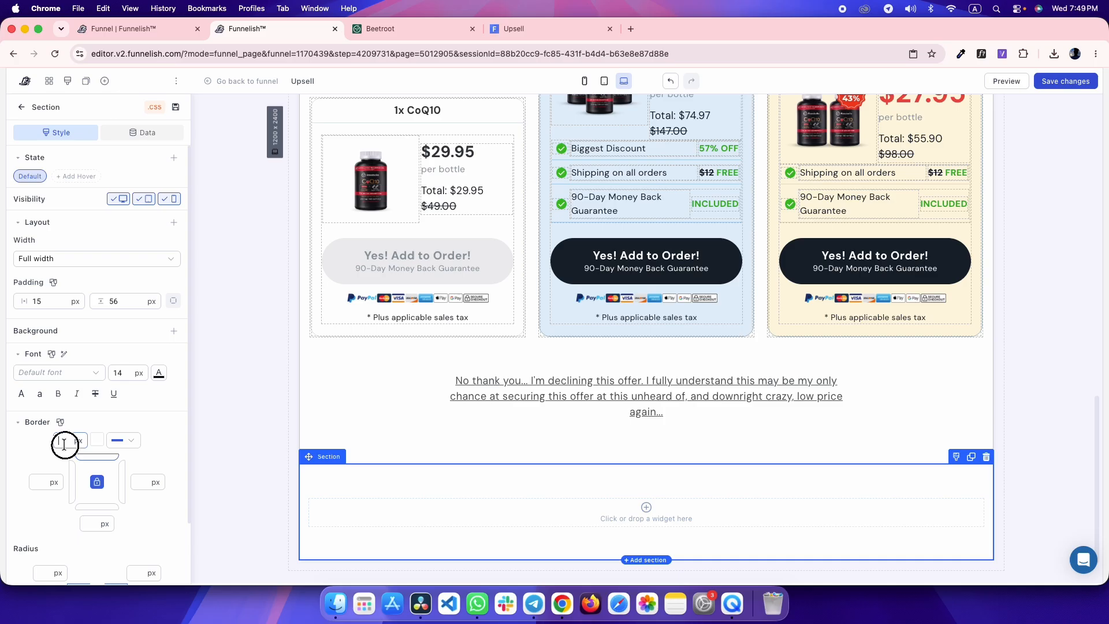
{"action": "left_click", "coordinate": [97, 440]}
{"action": "left_click", "coordinate": [150, 360]}
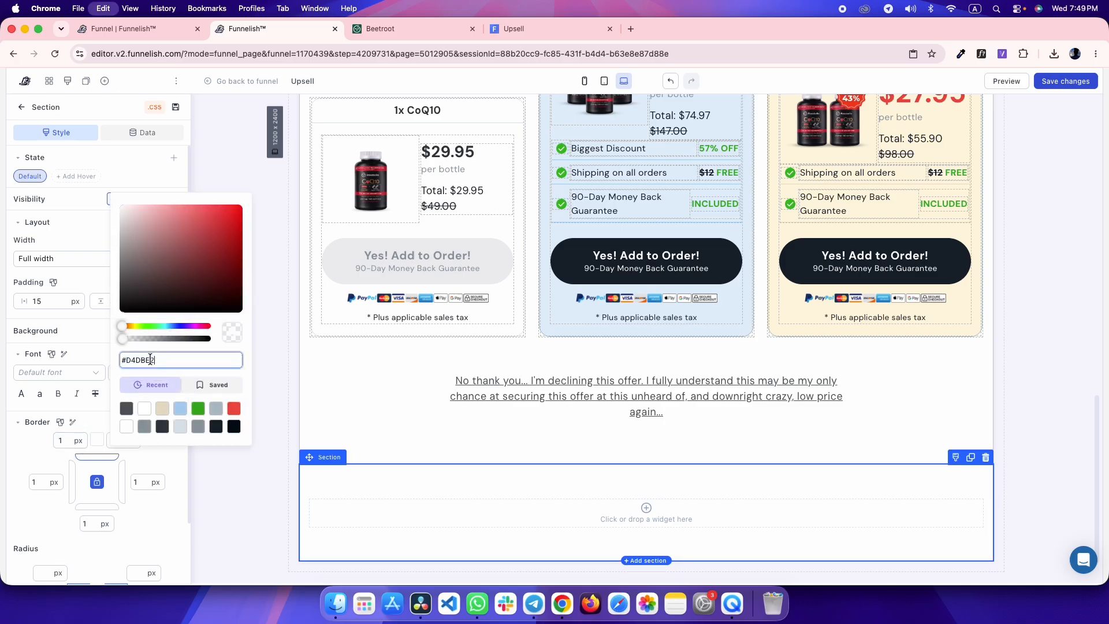
{"action": "left_click", "coordinate": [97, 483]}
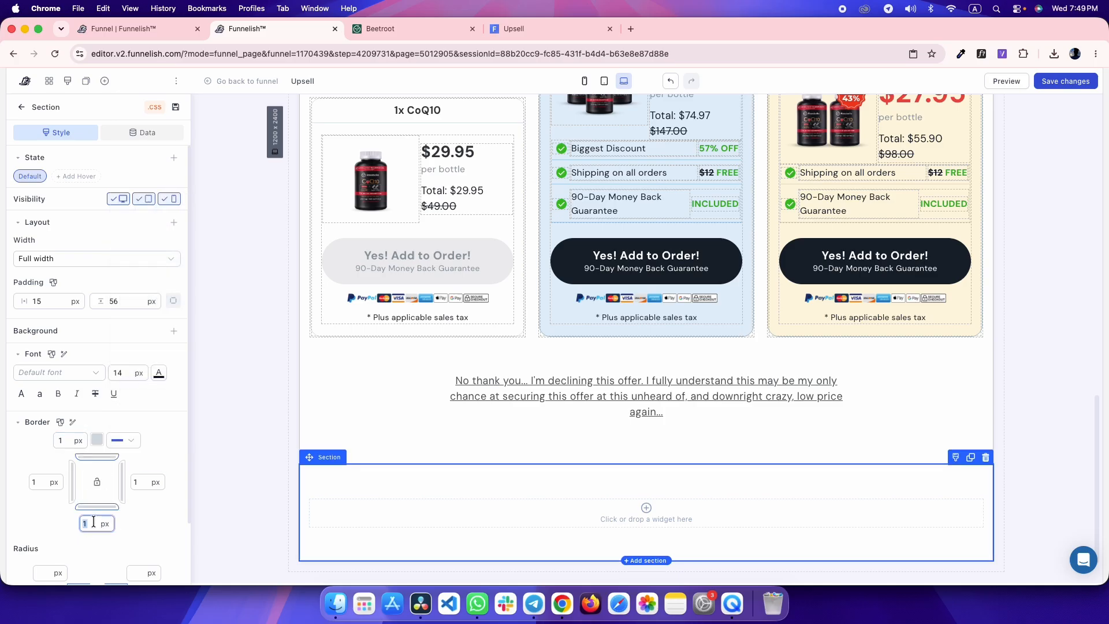
{"action": "key", "text": "BackSpace"}
{"action": "left_click", "coordinate": [137, 484]}
{"action": "key", "text": "BackSpace"}
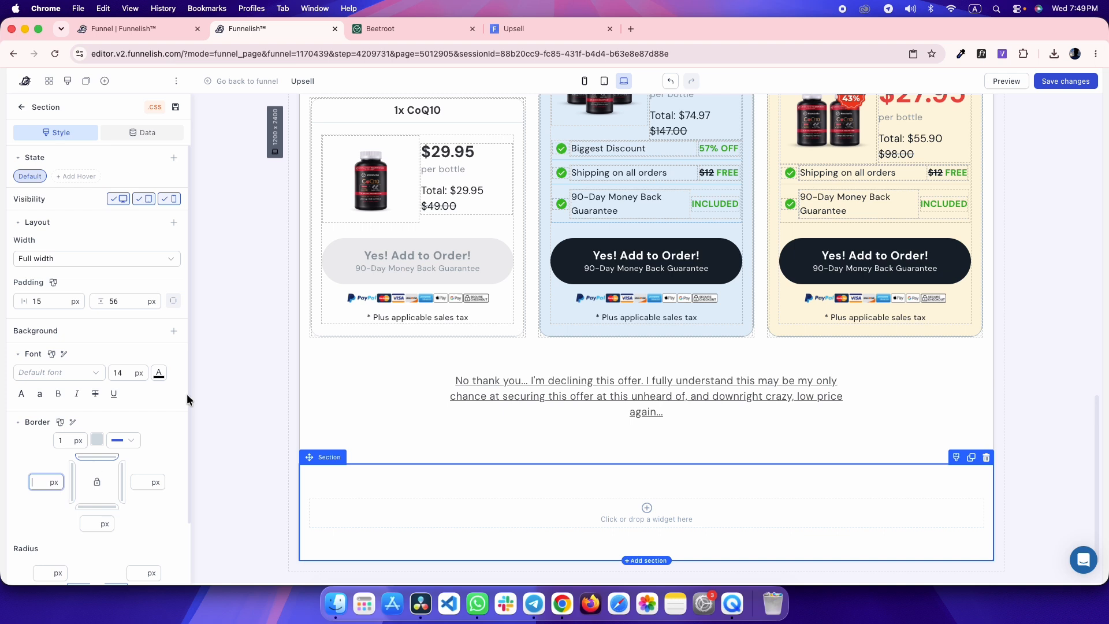
{"action": "left_click", "coordinate": [245, 225]}
{"action": "key", "text": "super+s"}
- Inspect the Rosabella logo image in the reference page's footer
{"action": "key", "text": "ctrl+Tab"}
{"action": "left_click_drag", "start_coordinate": [540, 207], "coordinate": [504, 198]}
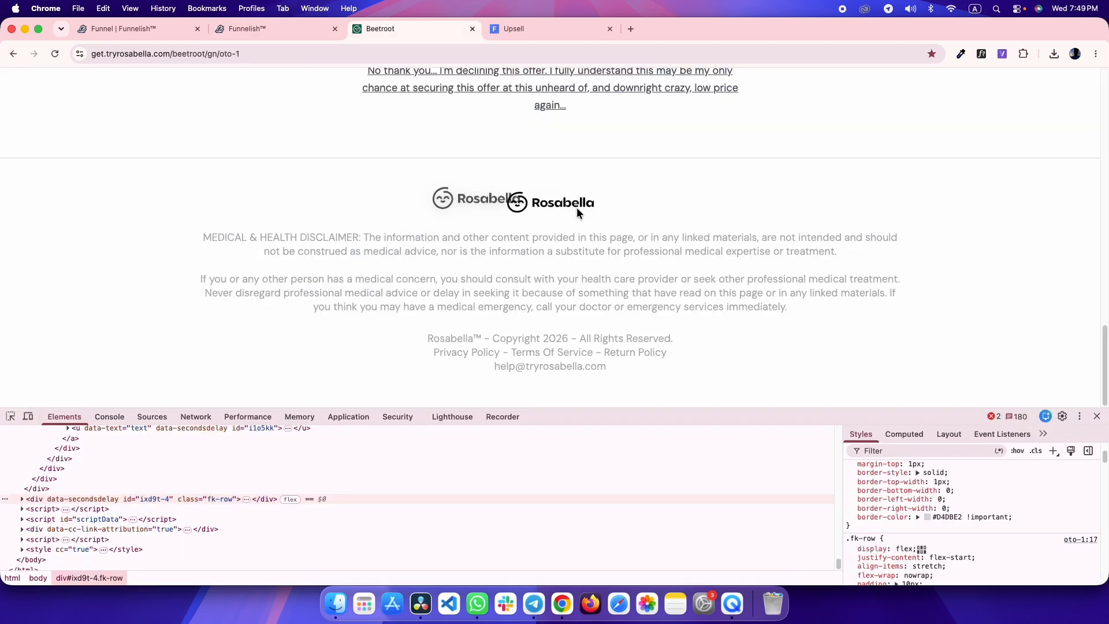
{"action": "right_click", "coordinate": [550, 199]}
{"action": "right_click", "coordinate": [533, 201]}
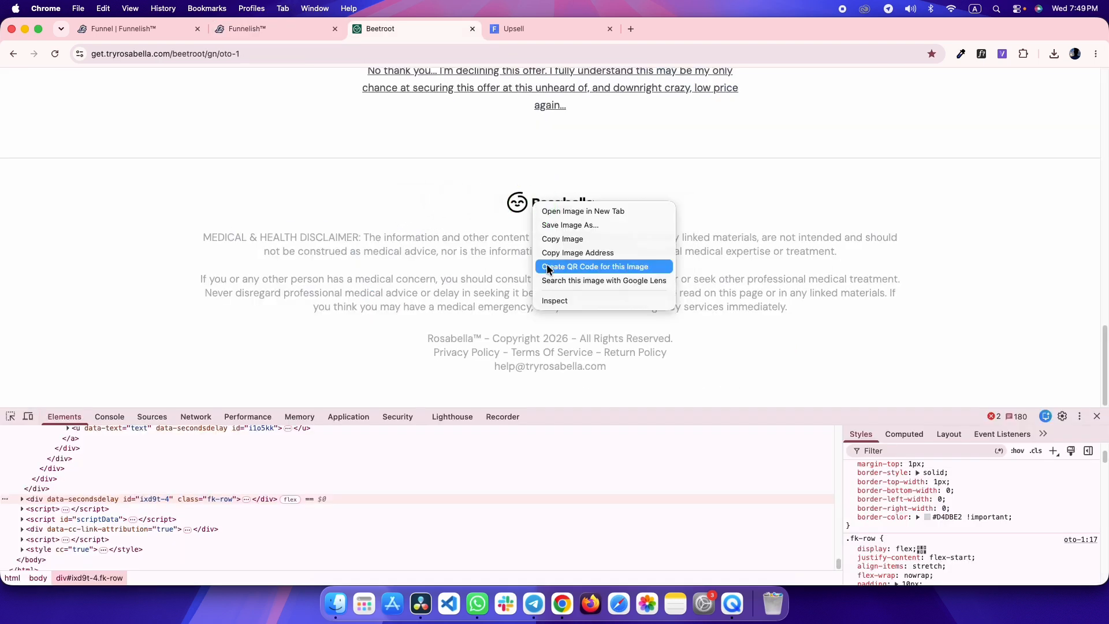
{"action": "left_click", "coordinate": [544, 300]}
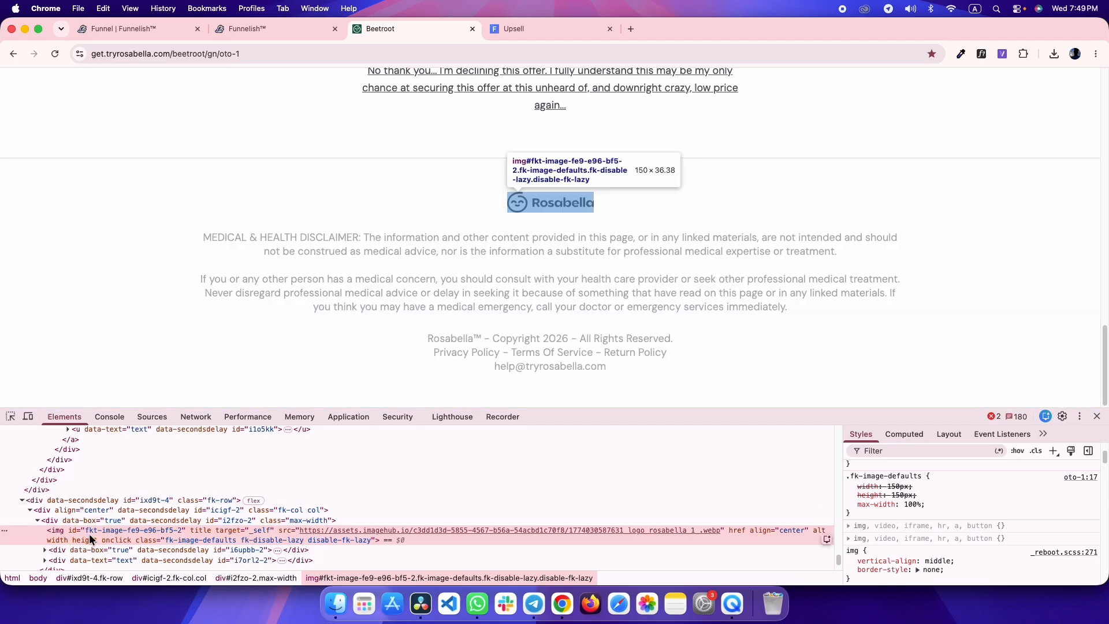
- Check the max width of the reference footer's inner container, and set the new footer row's max width to 1240 px
{"action": "left_click", "coordinate": [89, 519]}
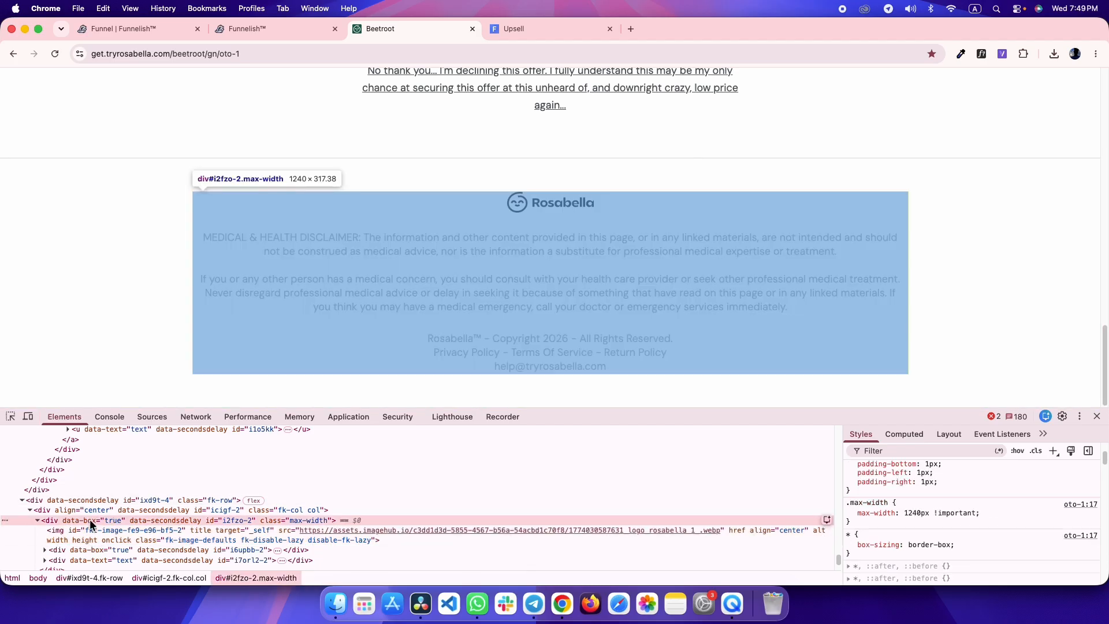
{"action": "key", "text": "ctrl+shift+Tab"}
{"action": "left_click", "coordinate": [410, 512]}
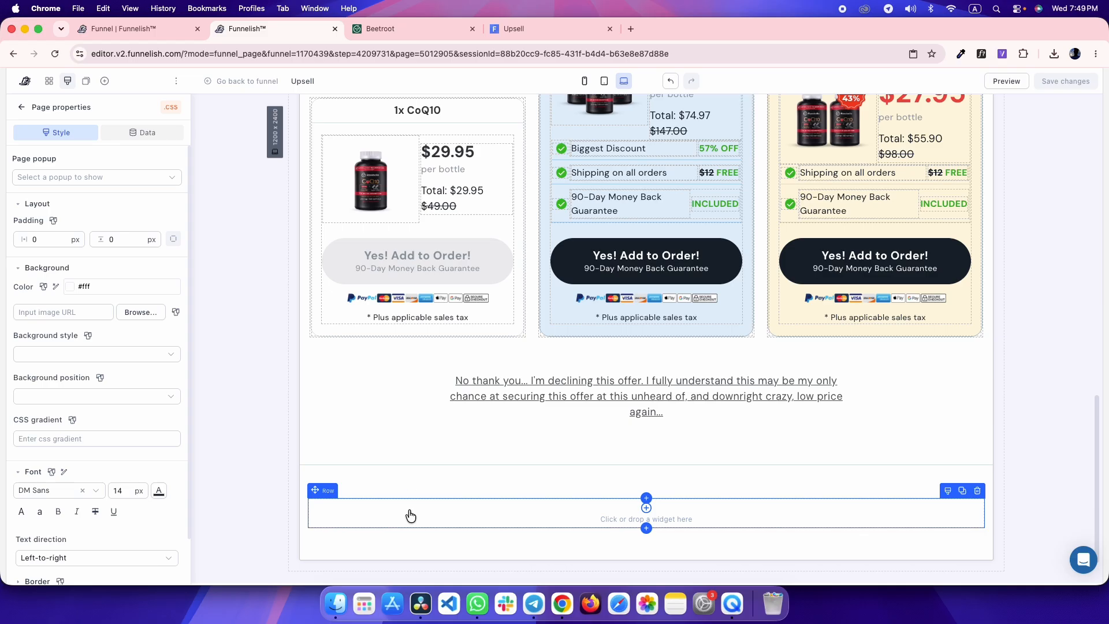
{"action": "left_click", "coordinate": [391, 516]}
{"action": "left_click", "coordinate": [112, 436]}
{"action": "type", "text": "1240"}
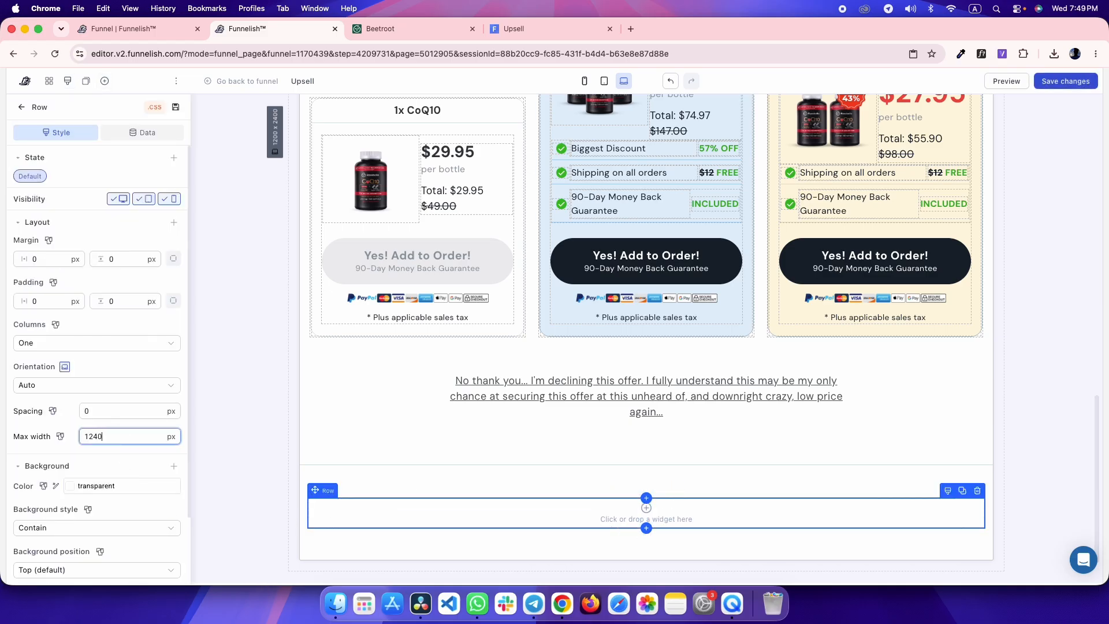
- Add an image to the footer row using the copied Rosabella logo URL, and set its width to 150 px
{"action": "left_click", "coordinate": [381, 515]}
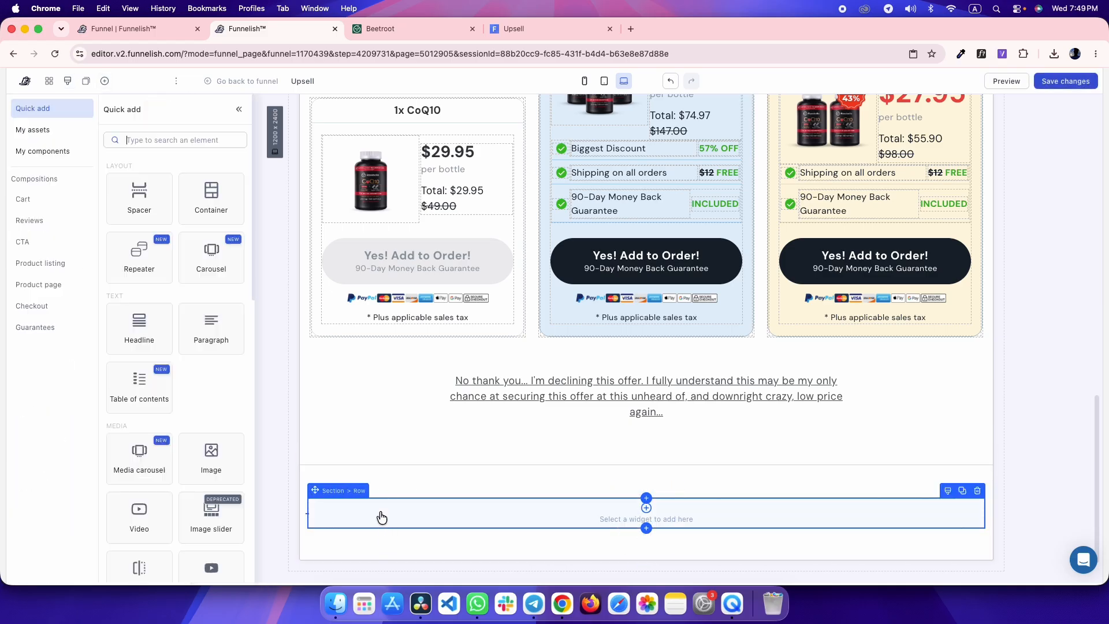
{"action": "left_click", "coordinate": [199, 462]}
{"action": "key", "text": "super+v"}
{"action": "left_click", "coordinate": [93, 559]}
{"action": "type", "text": "150"}
- Copy both paragraphs of the medical and health disclaimer from the reference page's footer
{"action": "key", "text": "ctrl+Tab"}
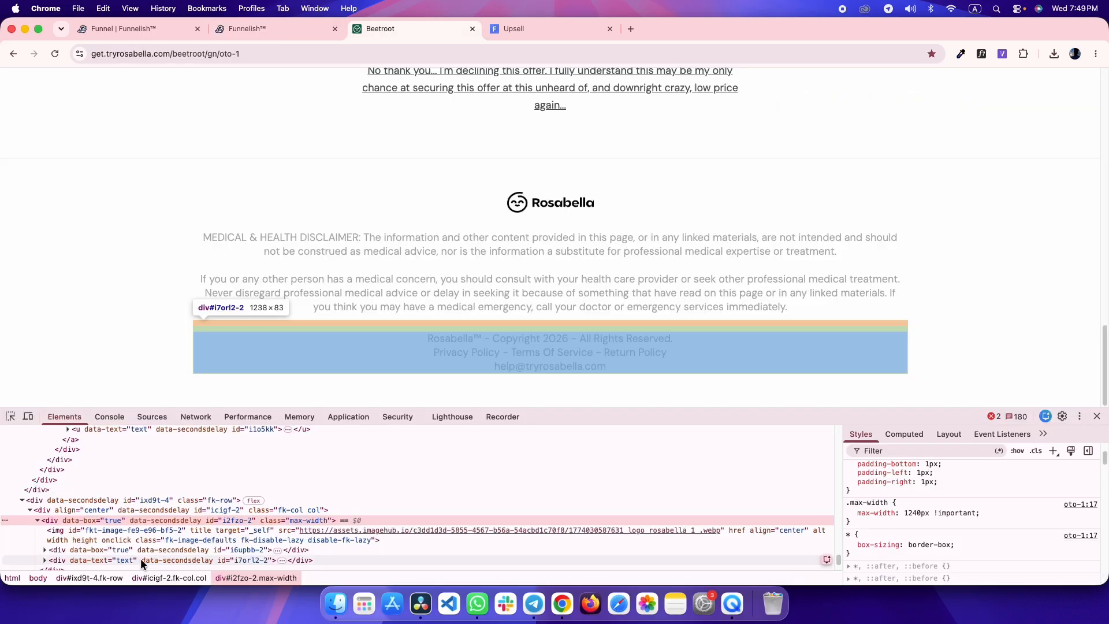
{"action": "left_click_drag", "start_coordinate": [610, 370], "coordinate": [211, 238]}
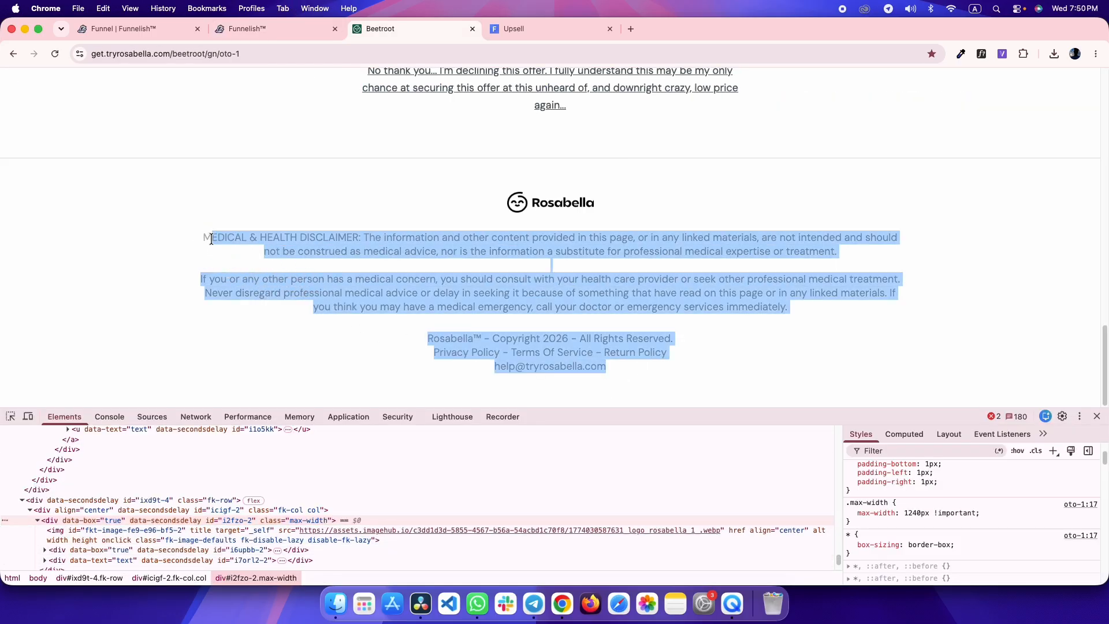
{"action": "left_click", "coordinate": [836, 319]}
{"action": "left_click_drag", "start_coordinate": [797, 306], "coordinate": [198, 237]}
{"action": "key", "text": "cmd+c"}
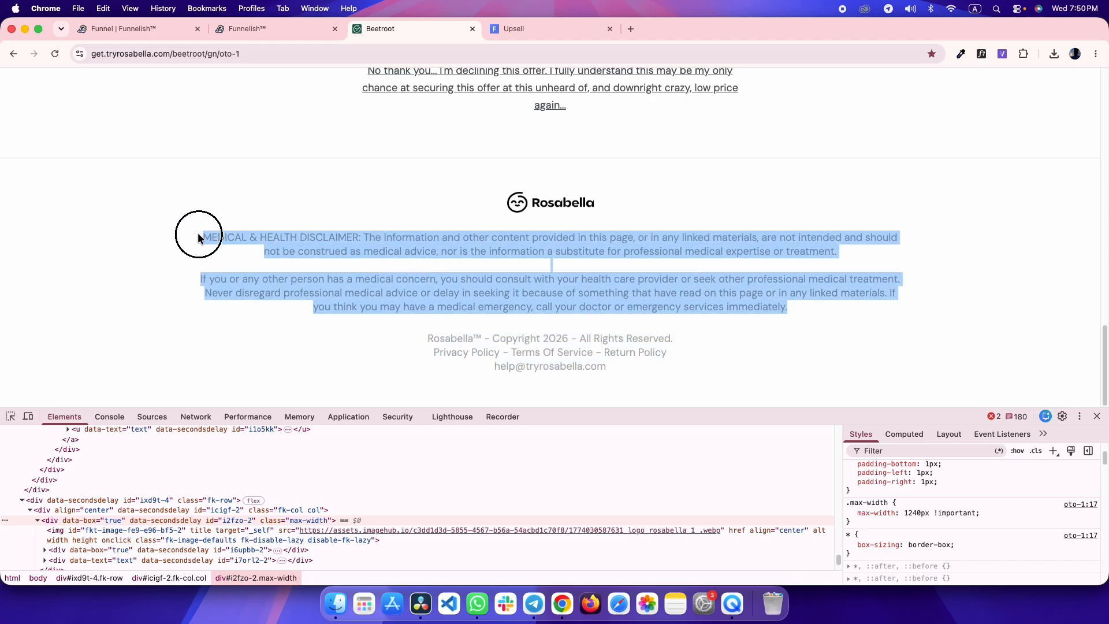
{"action": "left_click", "coordinate": [175, 253]}
{"action": "left_click", "coordinate": [12, 416]}
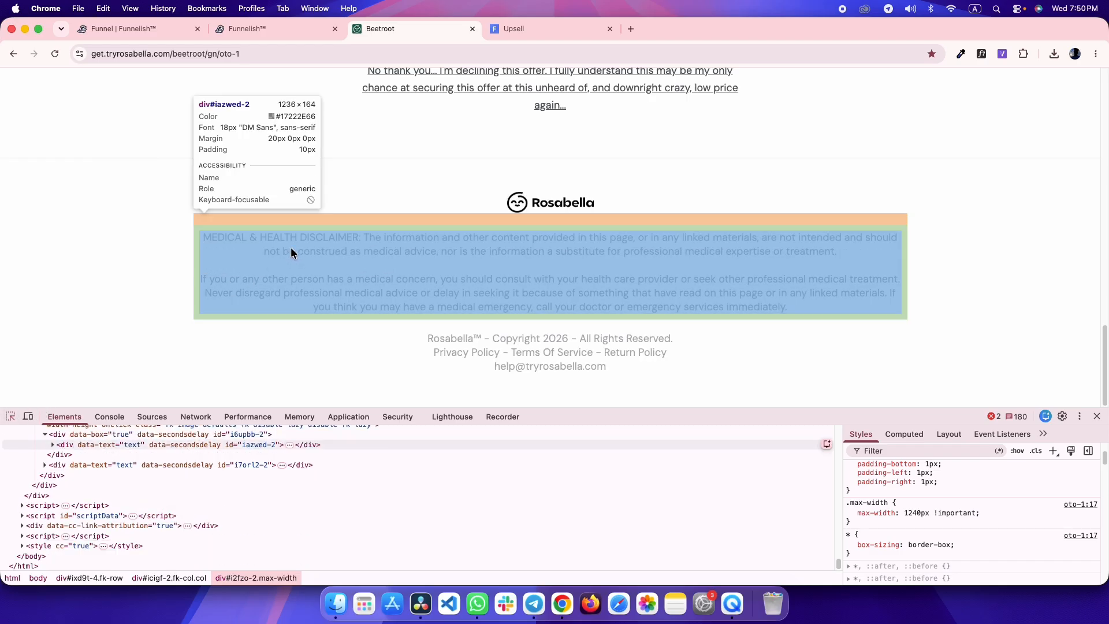
- Add a paragraph below the footer logo and replace its placeholder text with the copied disclaimer
{"action": "key", "text": "ctrl+shift+Tab"}
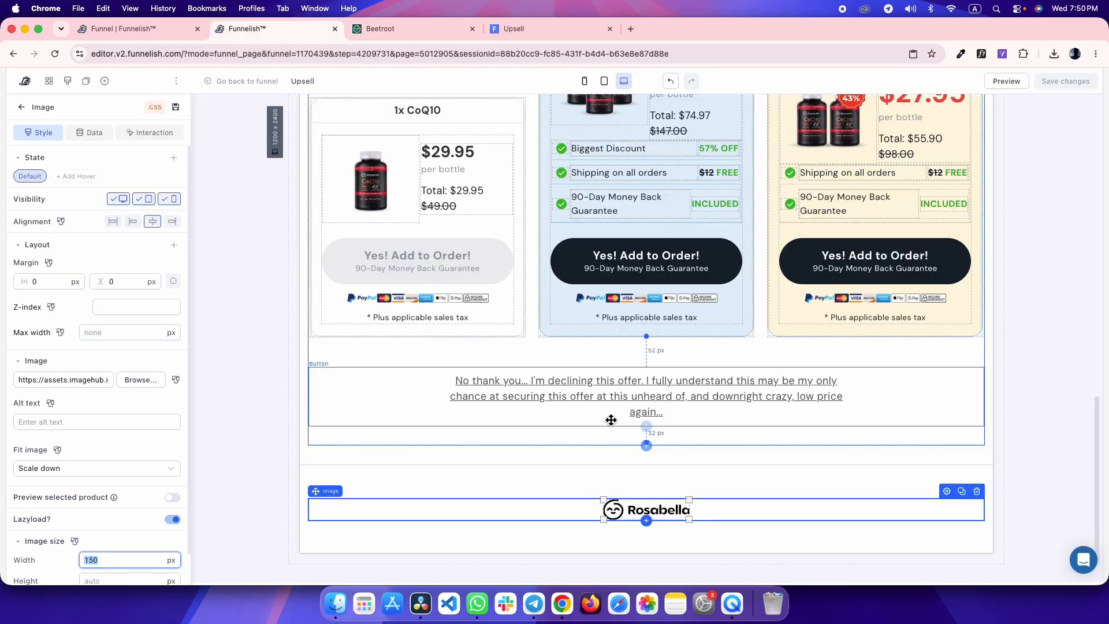
{"action": "left_click", "coordinate": [648, 522]}
{"action": "left_click", "coordinate": [211, 326]}
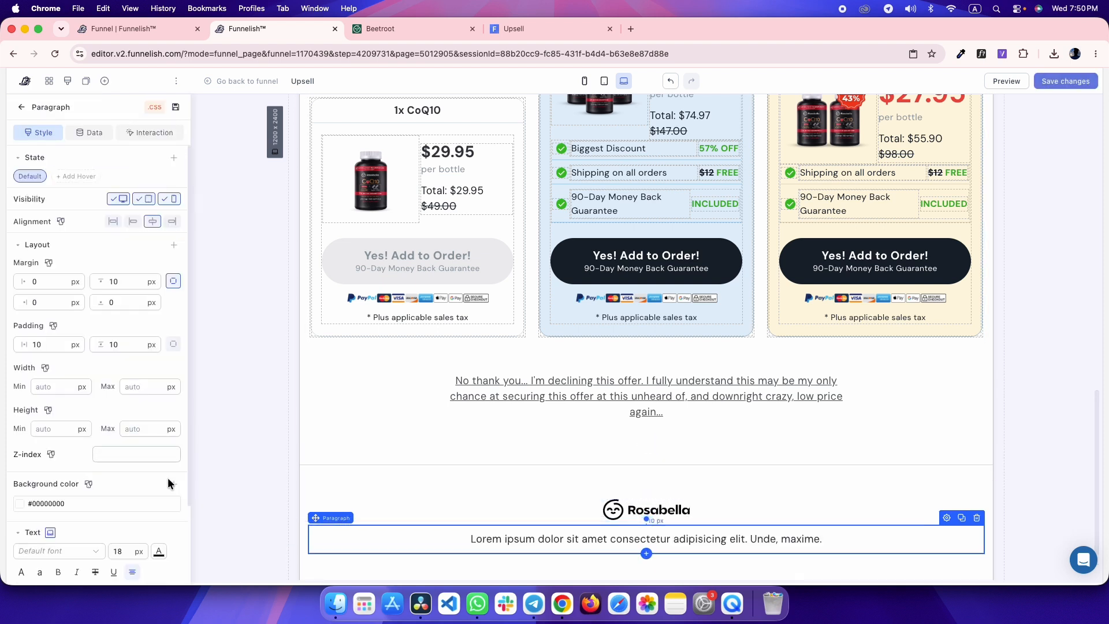
{"action": "double_click", "coordinate": [573, 538]}
{"action": "key", "text": "cmd+v"}
- Inspect the reference disclaimer's margin and padding, and copy its text color, #17222E66
{"action": "key", "text": "ctrl+Tab"}
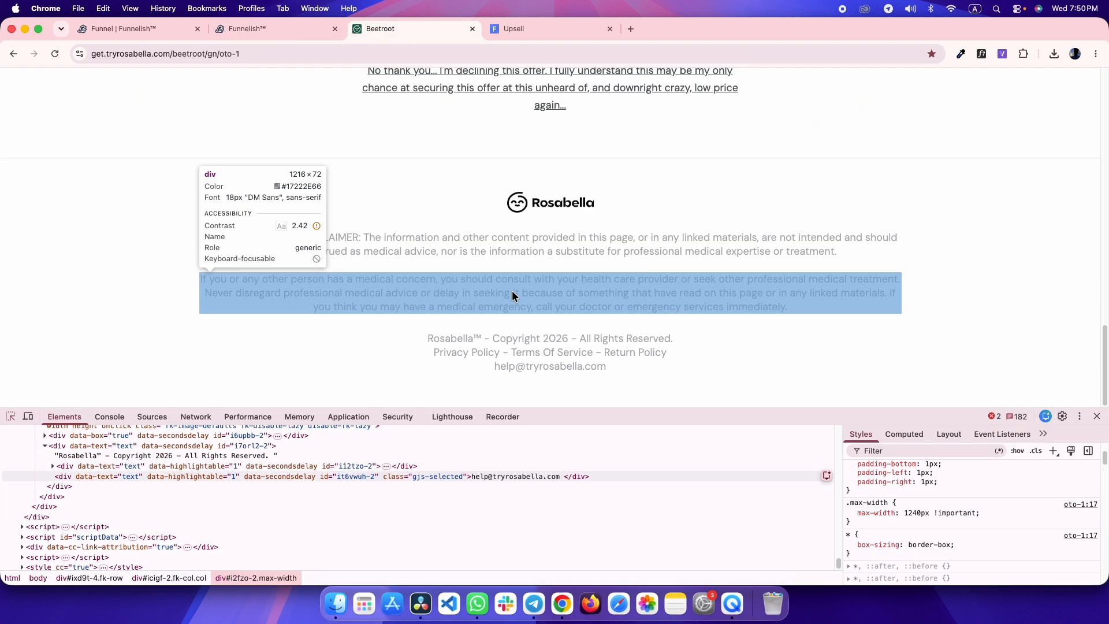
{"action": "left_click", "coordinate": [498, 230]}
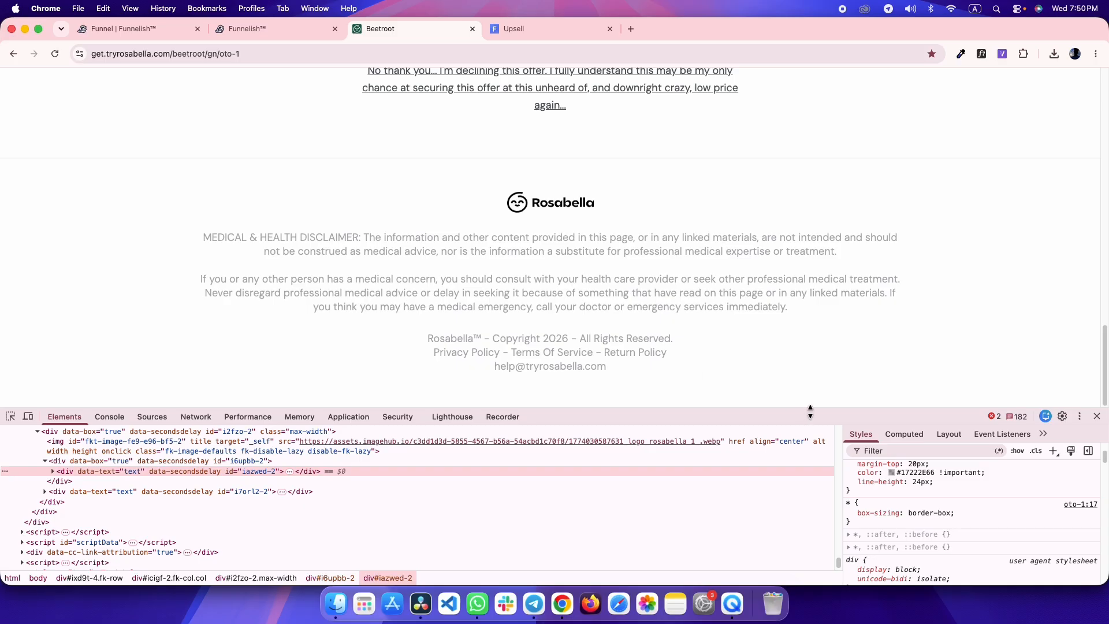
{"action": "scroll", "coordinate": [924, 497], "scroll_direction": "up", "scroll_amount": 3}
{"action": "left_click", "coordinate": [905, 533]}
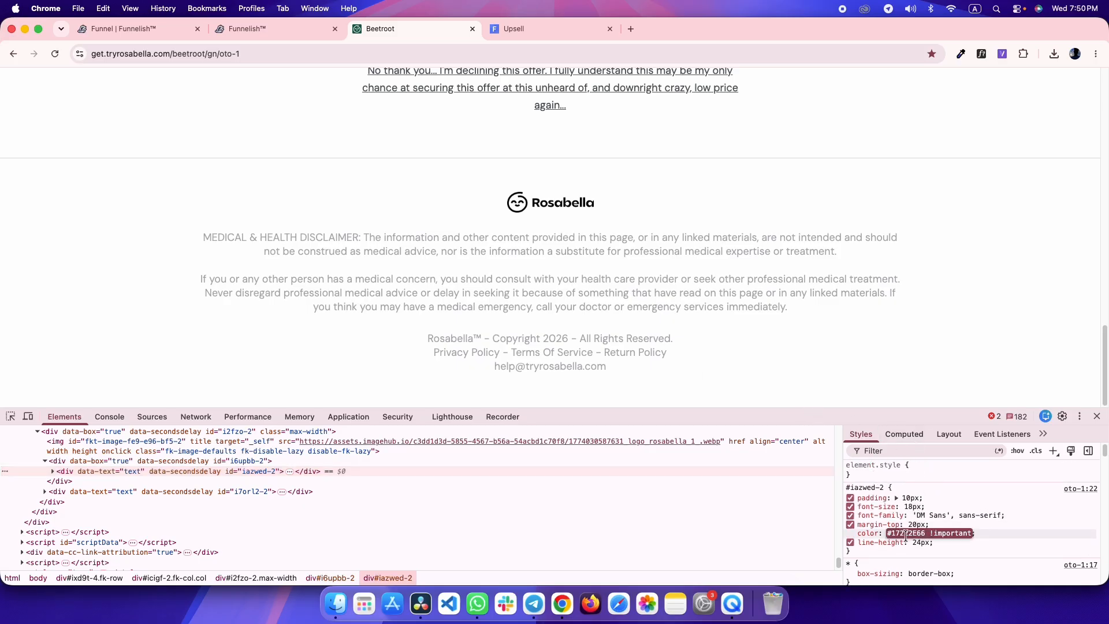
{"action": "left_click", "coordinate": [902, 434]}
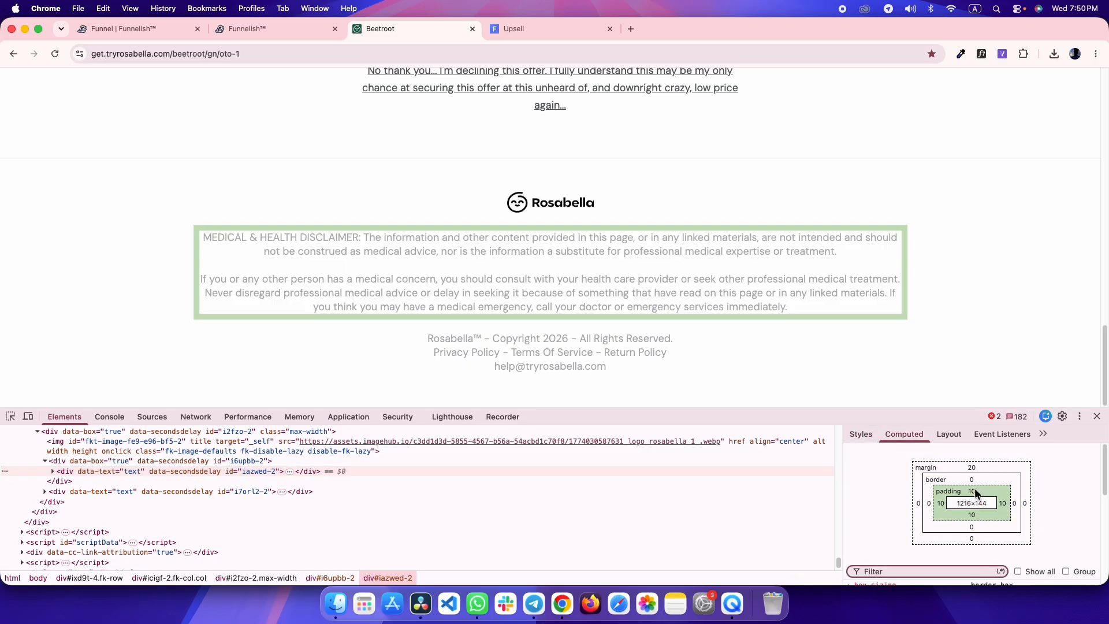
- Set the disclaimer paragraph's top margin to 20 px and its text color to #17222E66
{"action": "key", "text": "ctrl+shift+Tab"}
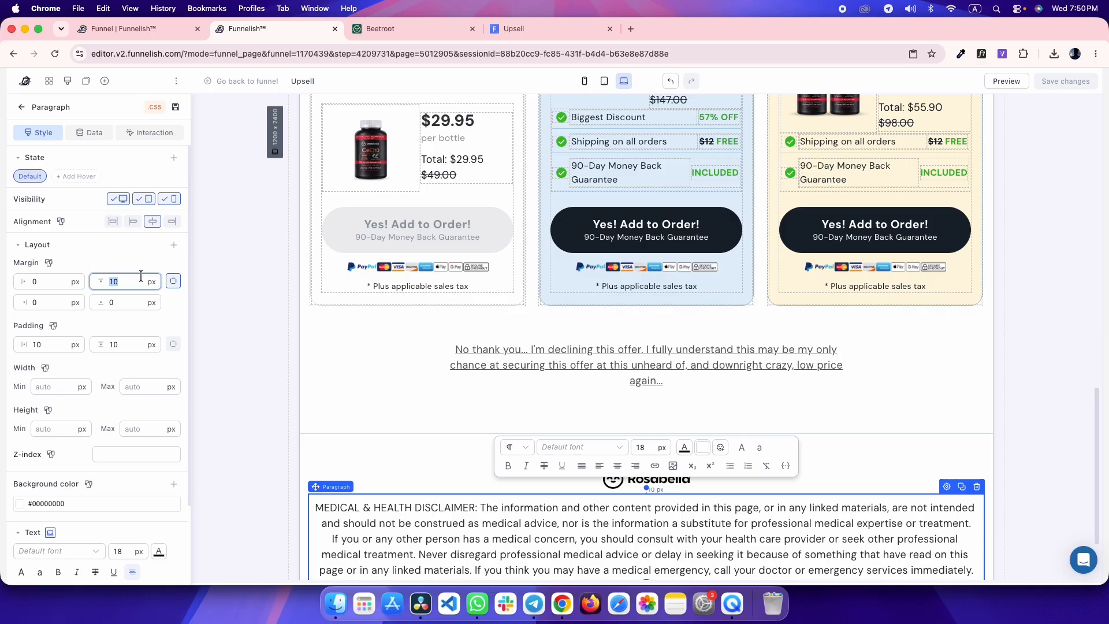
{"action": "left_click", "coordinate": [159, 556]}
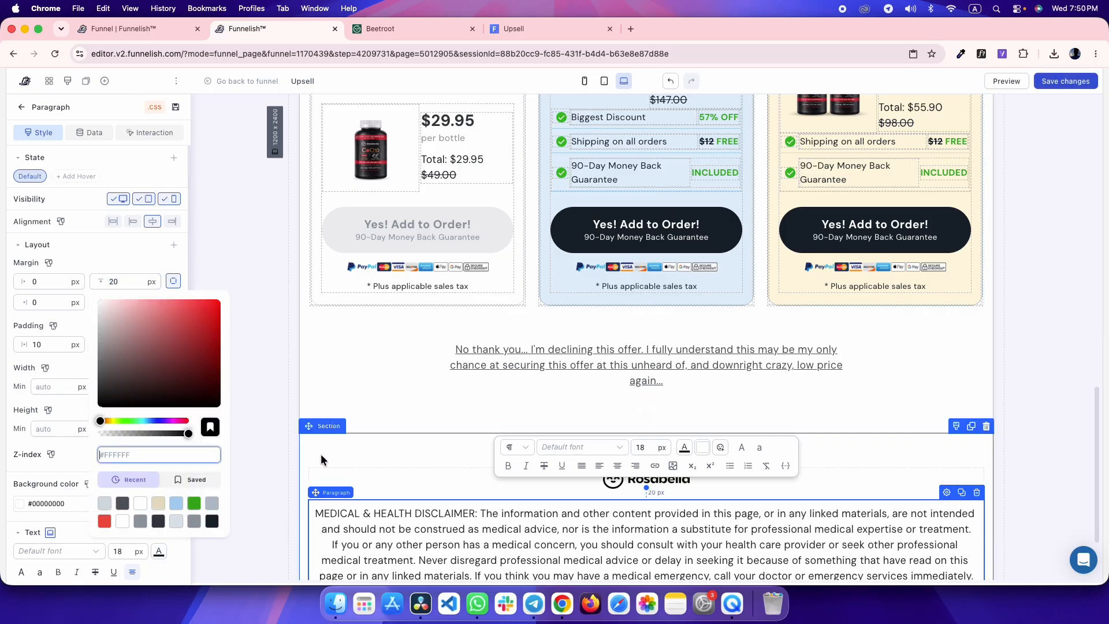
{"action": "scroll", "coordinate": [258, 175], "scroll_direction": "down", "scroll_amount": 2}
{"action": "left_click", "coordinate": [244, 168]}
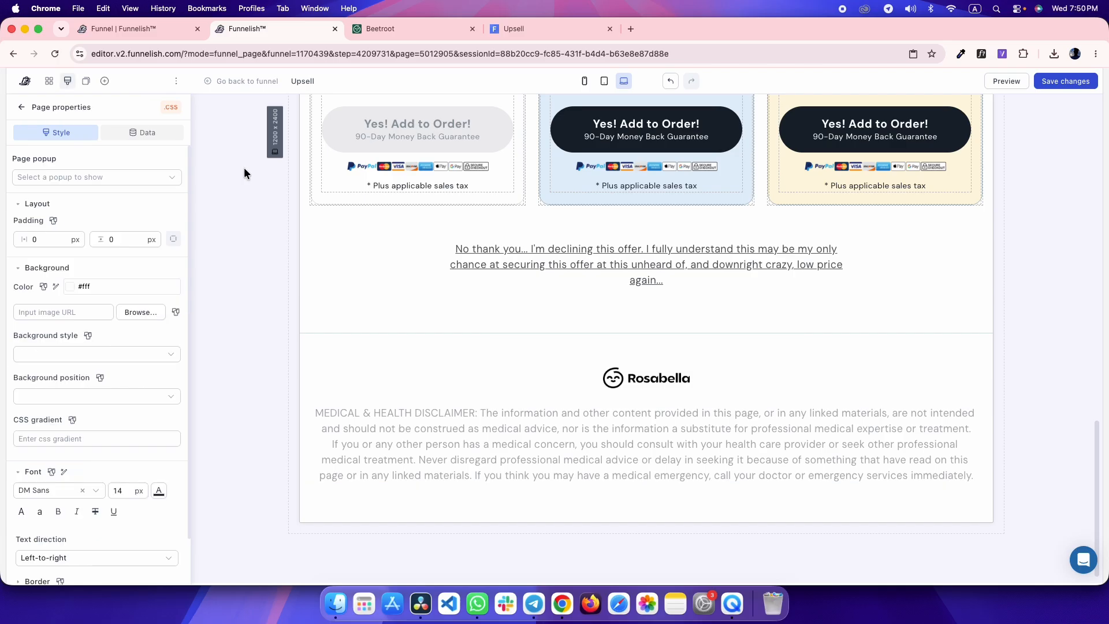
- Insert a blank line between the two parts of the footer disclaimer, and save the page
{"action": "key", "text": "ctrl+Tab"}
{"action": "key", "text": "ctrl+shift+Tab"}
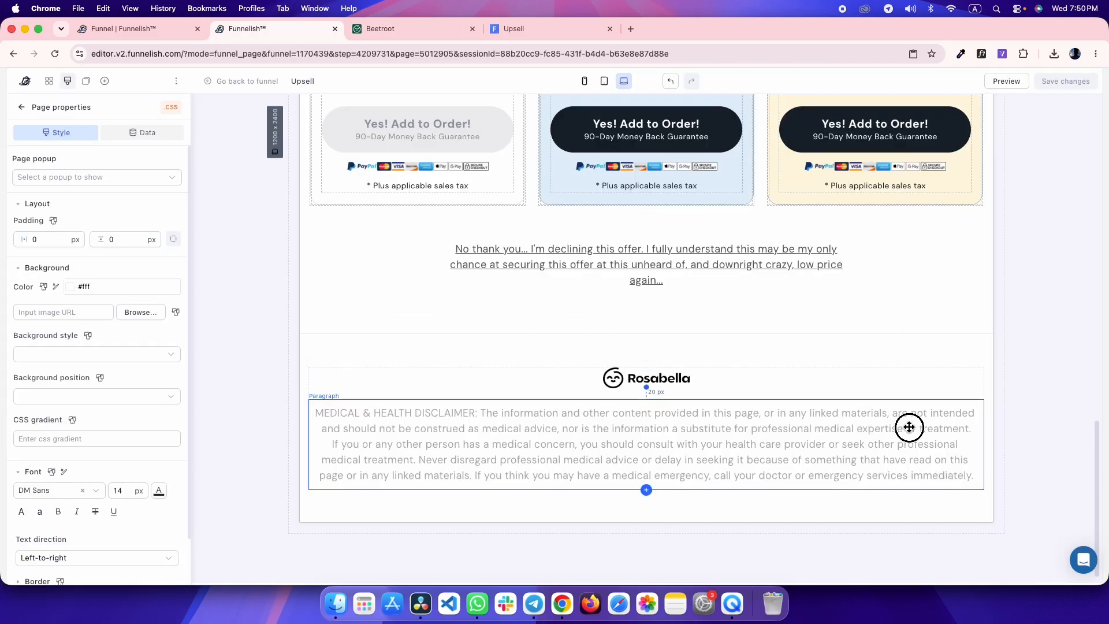
{"action": "left_click", "coordinate": [971, 432]}
{"action": "key", "text": "Return"}
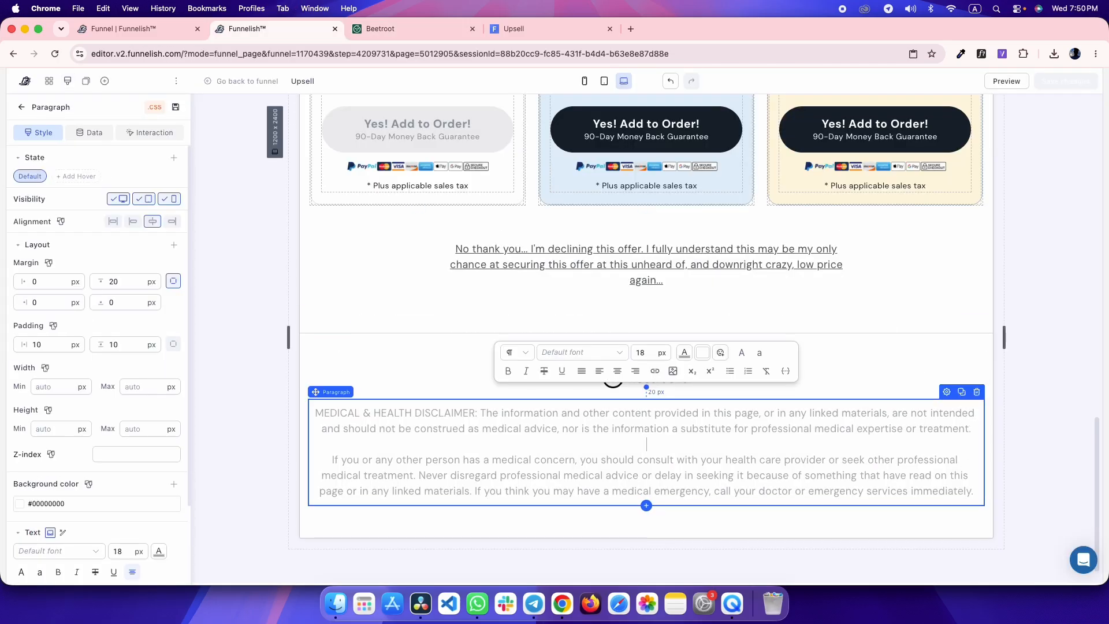
{"action": "left_click", "coordinate": [264, 261]}
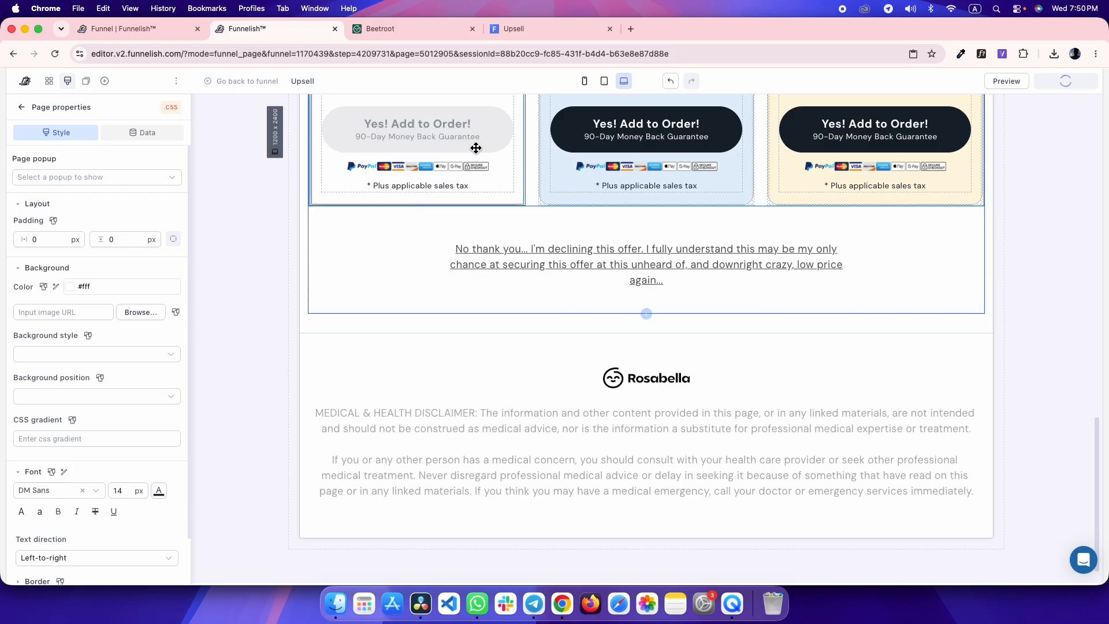
- Reload the upsell preview and compare its logo and disclaimer with the reference footer
{"action": "left_click", "coordinate": [556, 29]}
{"action": "key", "text": "super+r"}
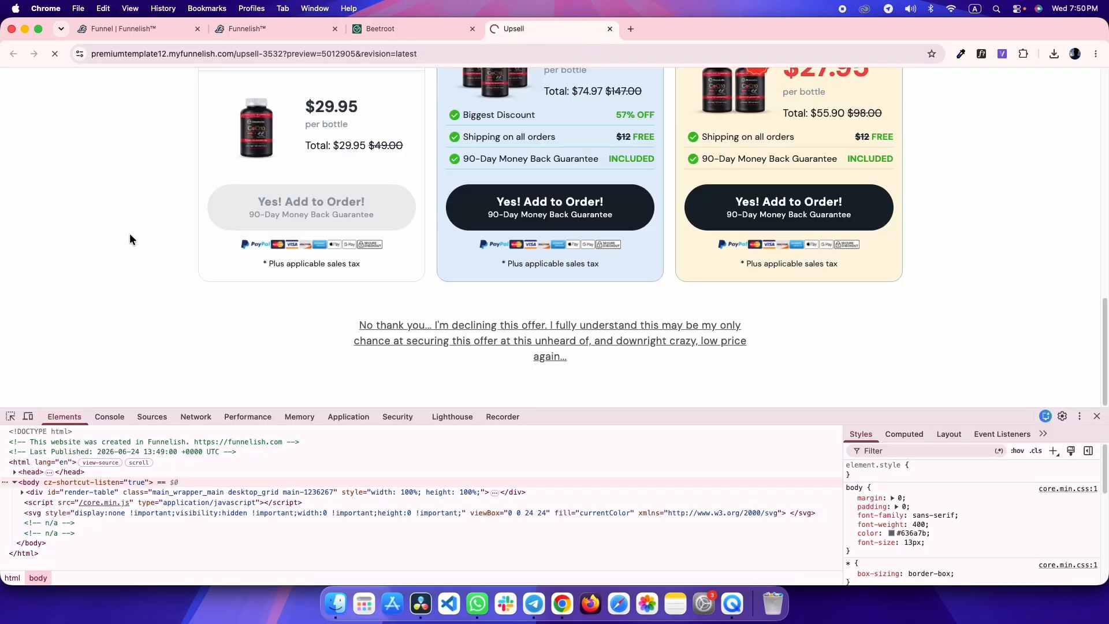
{"action": "scroll", "coordinate": [508, 300], "scroll_direction": "down", "scroll_amount": 4}
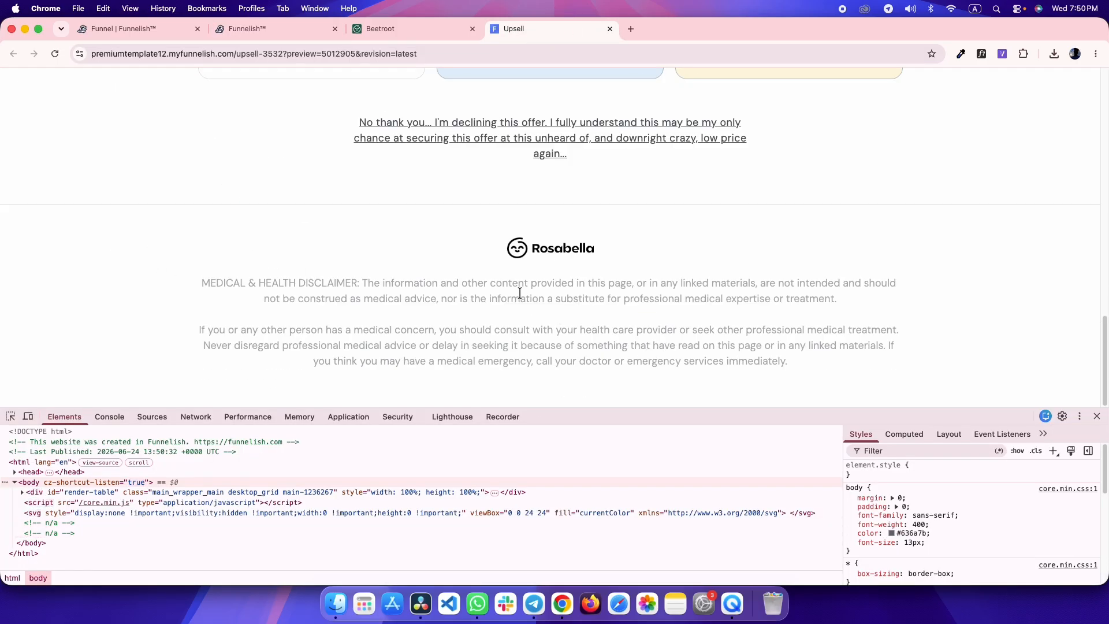
{"action": "key", "text": "ctrl+shift+Tab"}
{"action": "key", "text": "ctrl+Tab"}
{"action": "key", "text": "ctrl+shift+Tab"}
- Copy the copyright, policy and support e-mail lines from the reference footer, and select their block in the inspector
{"action": "left_click_drag", "start_coordinate": [402, 340], "coordinate": [628, 372]}
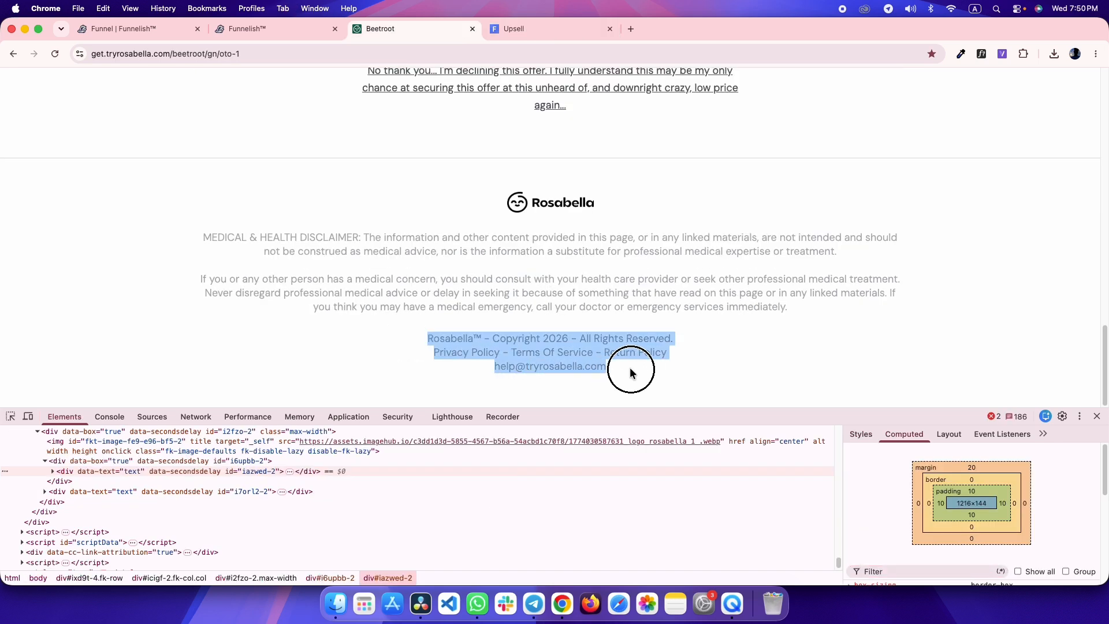
{"action": "left_click", "coordinate": [406, 356]}
{"action": "left_click", "coordinate": [10, 415]}
{"action": "left_click", "coordinate": [357, 338]}
- Duplicate the footer disclaimer paragraph and replace the duplicate's text with the copied copyright, policy and support e-mail lines
{"action": "key", "text": "super+alt+Left"}
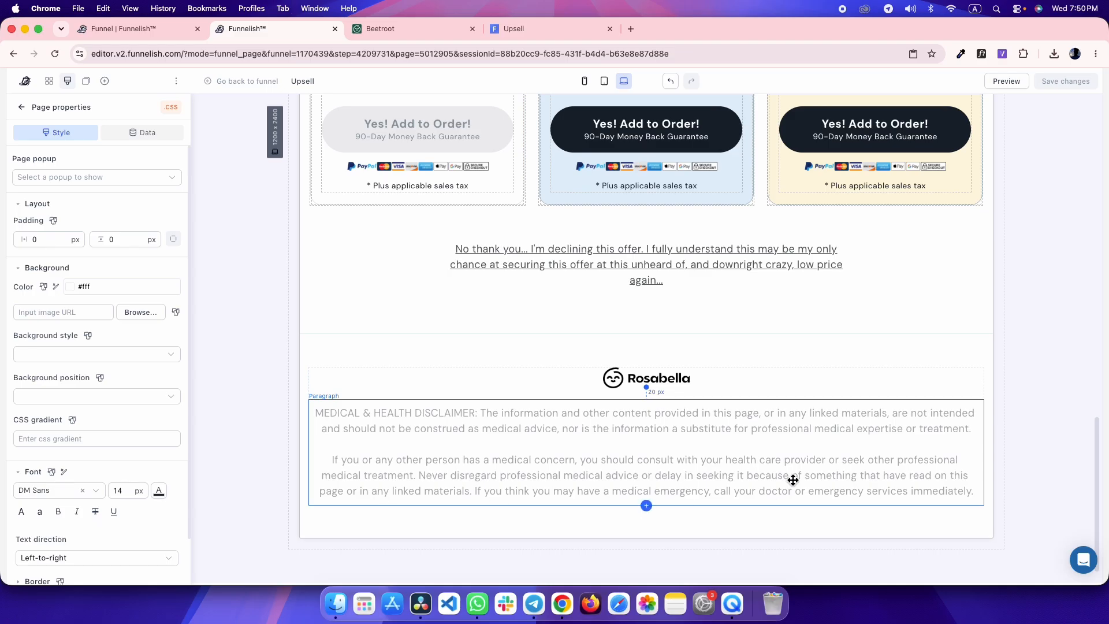
{"action": "left_click", "coordinate": [894, 430]}
{"action": "scroll", "coordinate": [716, 461], "scroll_direction": "down", "scroll_amount": 3}
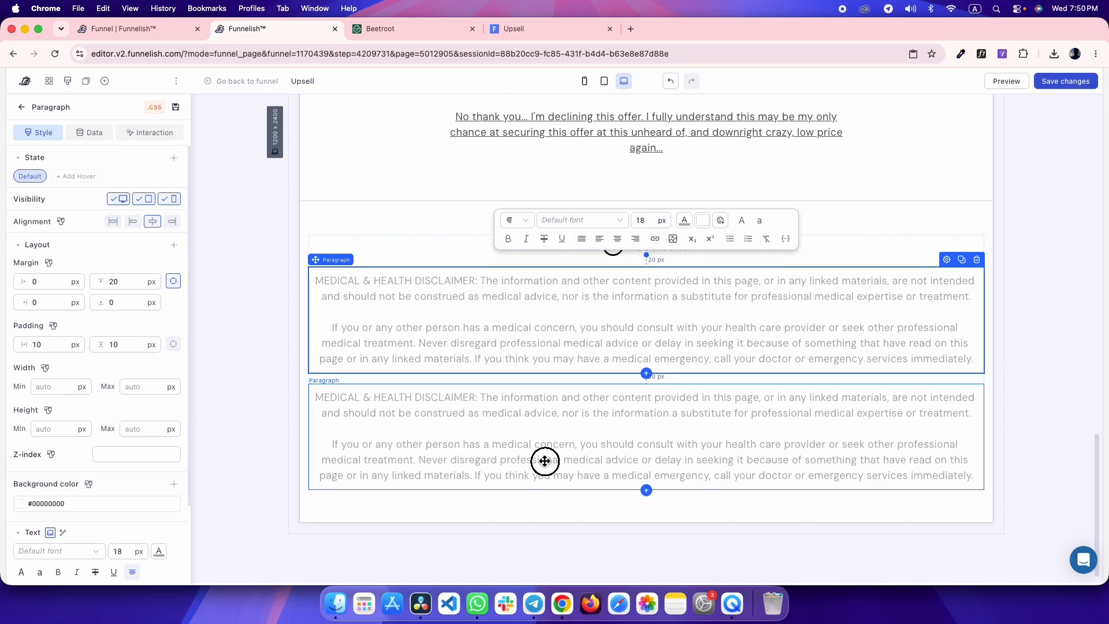
{"action": "left_click", "coordinate": [536, 460]}
{"action": "key", "text": "cmd+a"}
{"action": "key", "text": "cmd+v"}
- Check the reference copyright block's spacing, set the new copyright paragraph's horizontal and vertical padding to 0 px, and save the page
{"action": "key", "text": "super+alt+Right"}
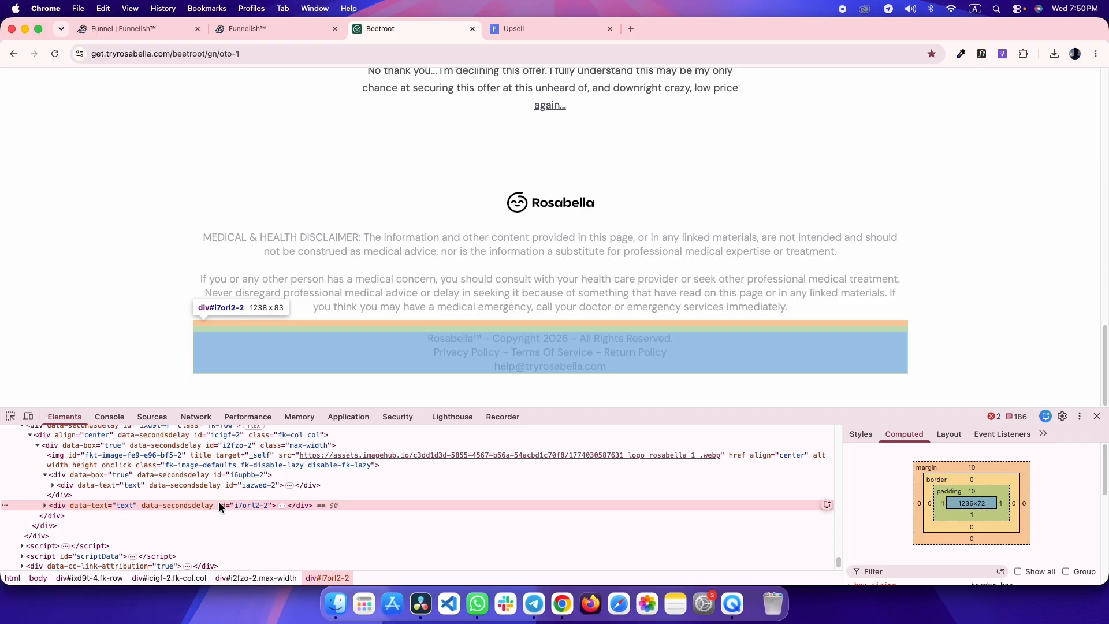
{"action": "key", "text": "super+alt+Left"}
{"action": "type", "text": "0"}
{"action": "double_click", "coordinate": [37, 345]}
{"action": "type", "text": "0"}
{"action": "key", "text": "super+s"}
{"action": "key", "text": "super+alt+Right"}
{"action": "key", "text": "super+alt+Left"}
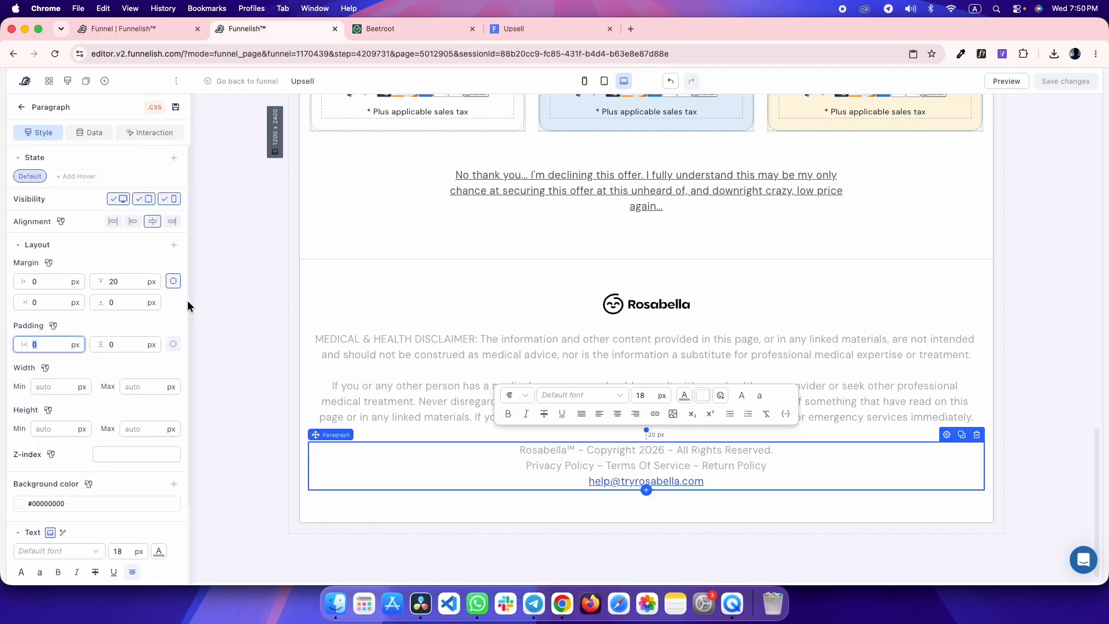
- Reload the preview, and check the font details of the reference footer's copyright and disclaimer texts with WhatFont
{"action": "key", "text": "super+alt+Right"}
{"action": "key", "text": "super+alt+Right"}
{"action": "key", "text": "super+r"}
{"action": "key", "text": "super+alt+Left"}
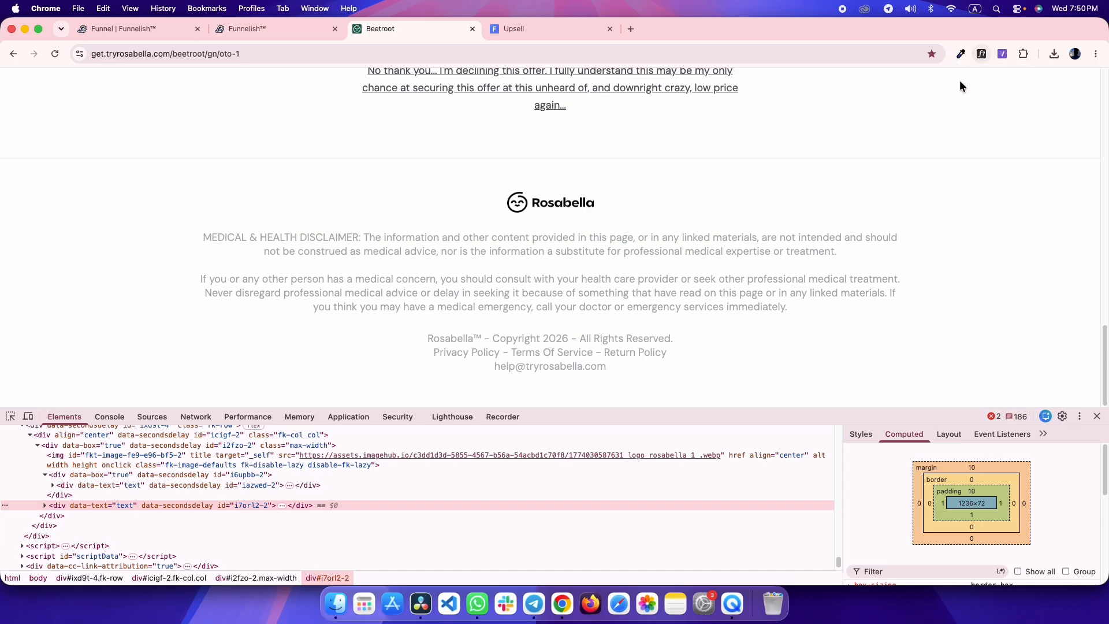
{"action": "left_click", "coordinate": [980, 54]}
{"action": "left_click", "coordinate": [618, 340]}
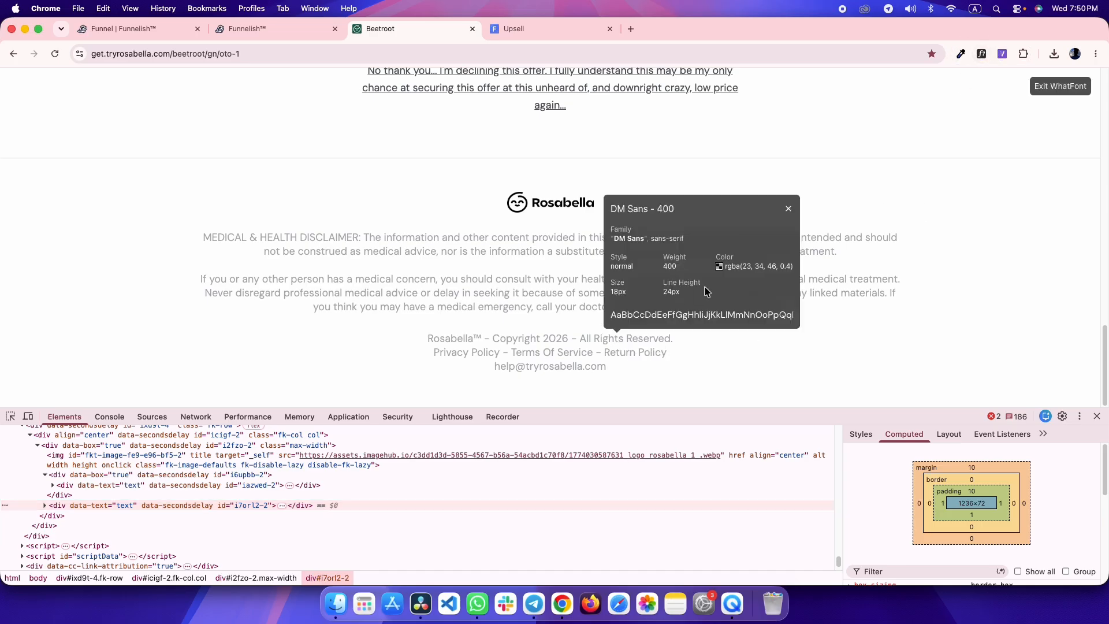
{"action": "left_click", "coordinate": [582, 287]}
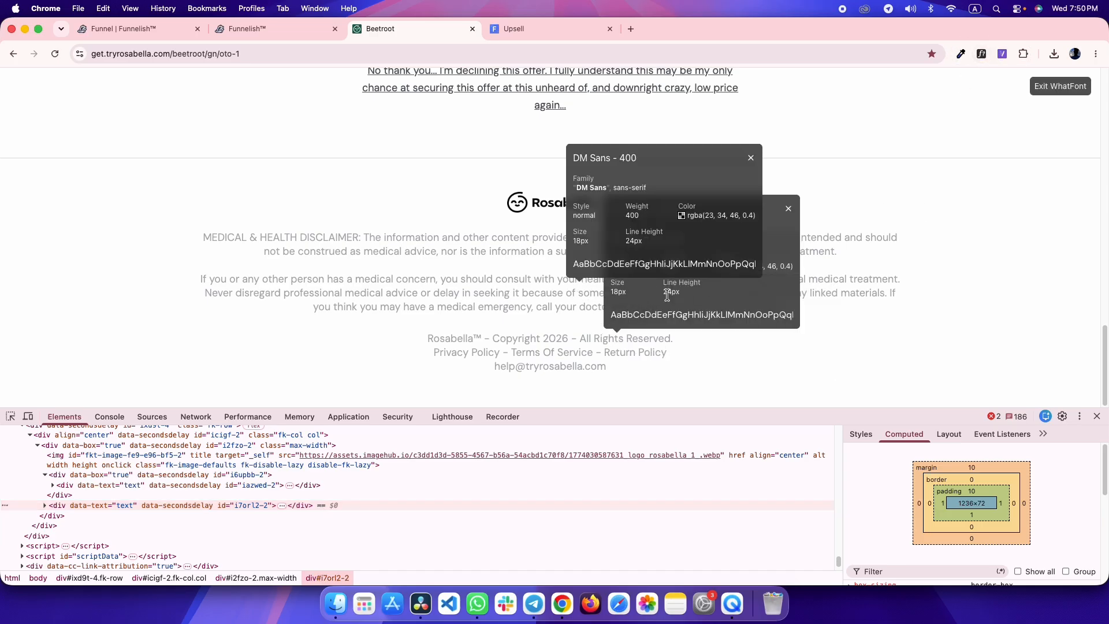
{"action": "mouse_move", "coordinate": [726, 215]}
{"action": "left_click", "coordinate": [1056, 86]}
- Compare the line spacing of the preview's footer text with the reference footer
{"action": "key", "text": "ctrl+Tab"}
{"action": "scroll", "coordinate": [784, 282], "scroll_direction": "down", "scroll_amount": 2}
{"action": "key", "text": "ctrl+shift+Tab"}
{"action": "key", "text": "ctrl+Tab"}
{"action": "key", "text": "ctrl+shift+Tab"}
{"action": "key", "text": "ctrl+Tab"}
{"action": "key", "text": "ctrl+shift+Tab"}
- Tighten the line height of the footer's copyright paragraph to match the reference, and save the page
{"action": "key", "text": "ctrl+shift+Tab"}
{"action": "scroll", "coordinate": [148, 508], "scroll_direction": "down", "scroll_amount": 5}
{"action": "key", "text": "BackSpace"}
{"action": "left_click", "coordinate": [276, 298]}
- Check the updated footer in the preview against the reference page's footer
{"action": "key", "text": "ctrl+Tab"}
{"action": "key", "text": "ctrl+Tab"}
{"action": "key", "text": "ctrl+shift+Tab"}
{"action": "key", "text": "ctrl+Tab"}
{"action": "key", "text": "ctrl+shift+Tab"}
{"action": "key", "text": "ctrl+Tab"}
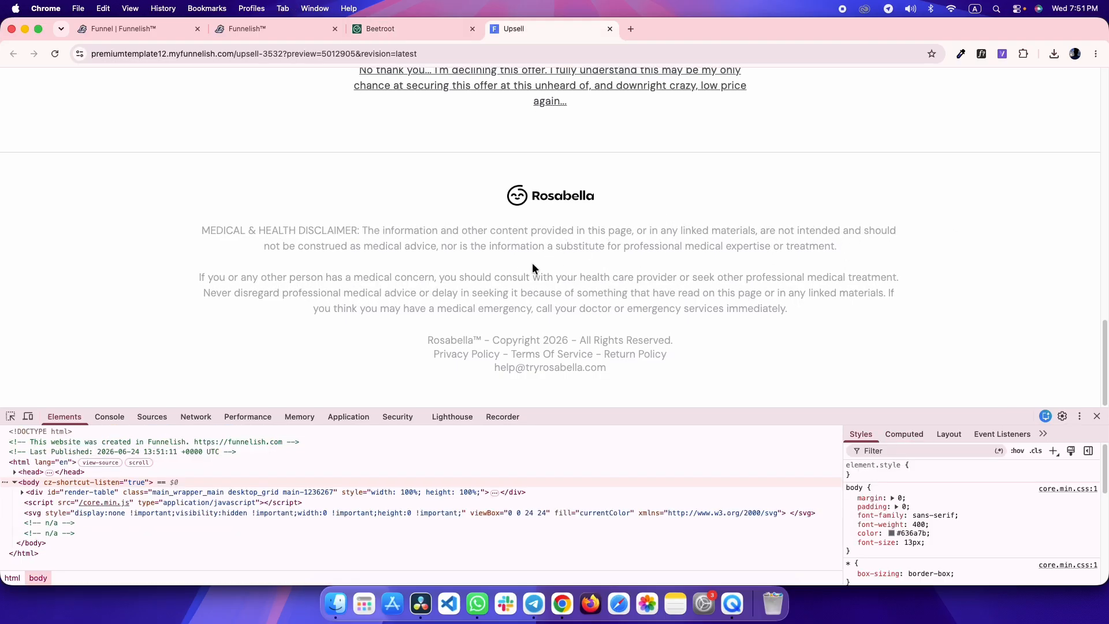
{"action": "key", "text": "ctrl+shift+Tab"}
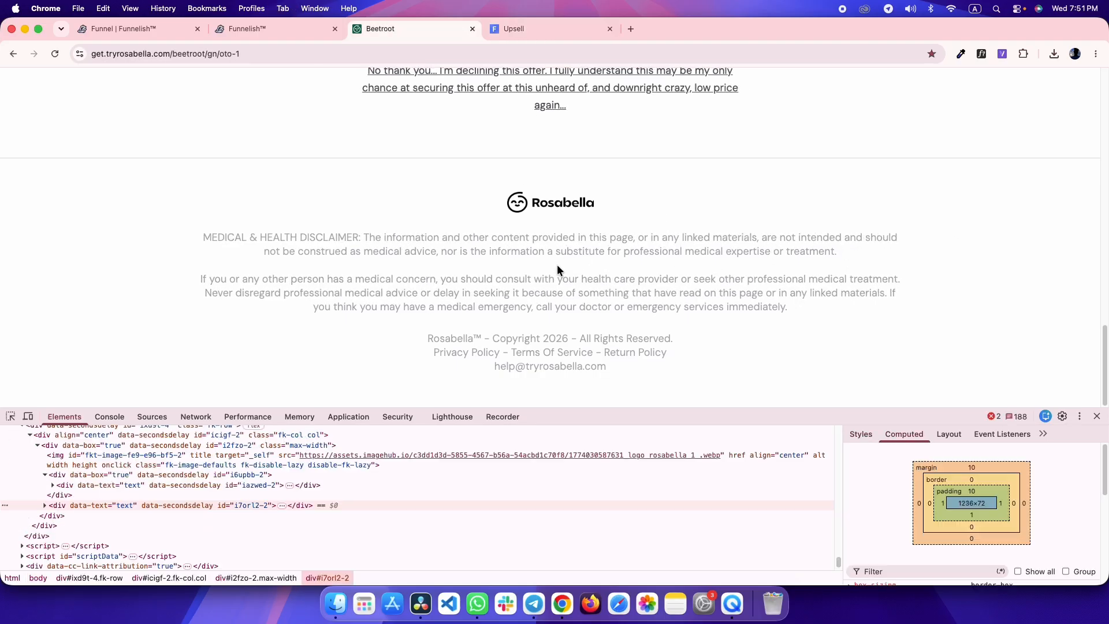
- Close the developer tools on both pages, and compare the whole upsell preview with the reference page from top to bottom
{"action": "left_click", "coordinate": [1097, 416]}
{"action": "key", "text": "ctrl+Tab"}
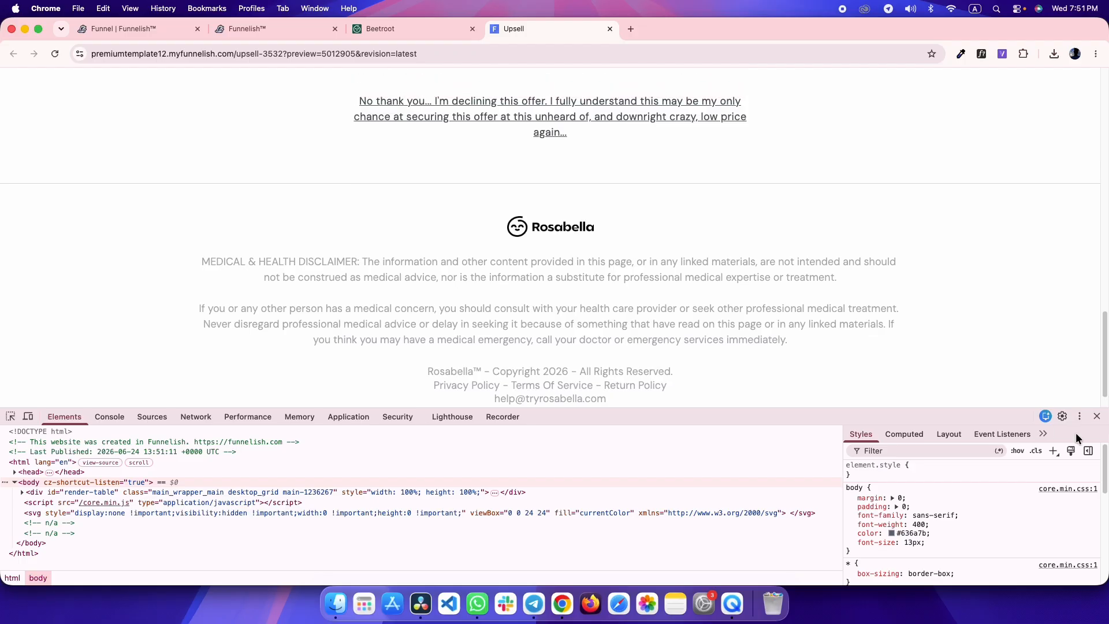
{"action": "left_click", "coordinate": [1097, 415]}
{"action": "scroll", "coordinate": [922, 349], "scroll_direction": "up", "scroll_amount": 15}
{"action": "key", "text": "ctrl+shift+Tab"}
{"action": "scroll", "coordinate": [956, 296], "scroll_direction": "up", "scroll_amount": 15}
{"action": "key", "text": "ctrl+Tab"}
{"action": "scroll", "coordinate": [956, 295], "scroll_direction": "down", "scroll_amount": 15}
{"action": "scroll", "coordinate": [955, 295], "scroll_direction": "up", "scroll_amount": 15}
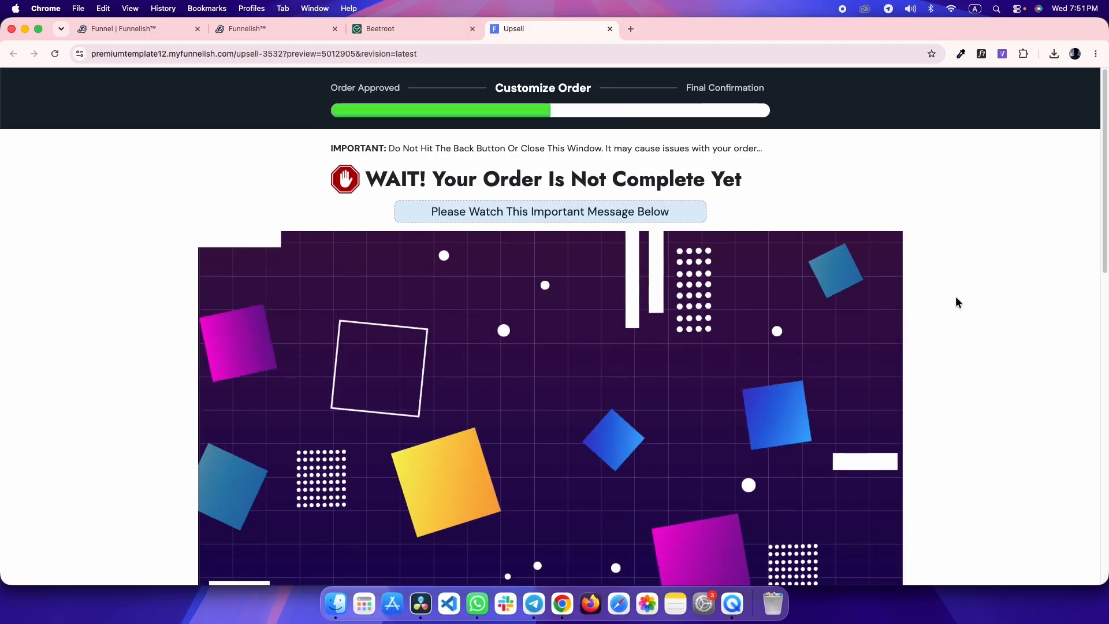
{"action": "key", "text": "ctrl+shift+Tab"}
{"action": "scroll", "coordinate": [956, 299], "scroll_direction": "down", "scroll_amount": 15}
{"action": "scroll", "coordinate": [956, 299], "scroll_direction": "up", "scroll_amount": 15}
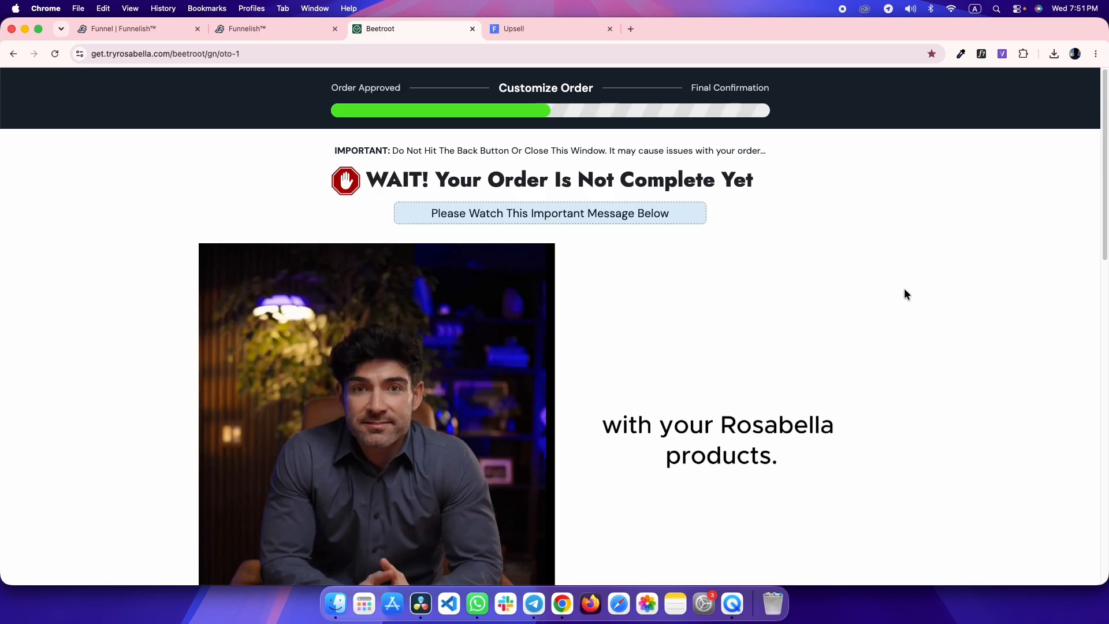
- In the Funnelish editor's tablet layout, set the orientation of the header container with the three order-progress labels to Horizontal
{"action": "key", "text": "ctrl+shift+Tab"}
{"action": "scroll", "coordinate": [256, 266], "scroll_direction": "up", "scroll_amount": 15}
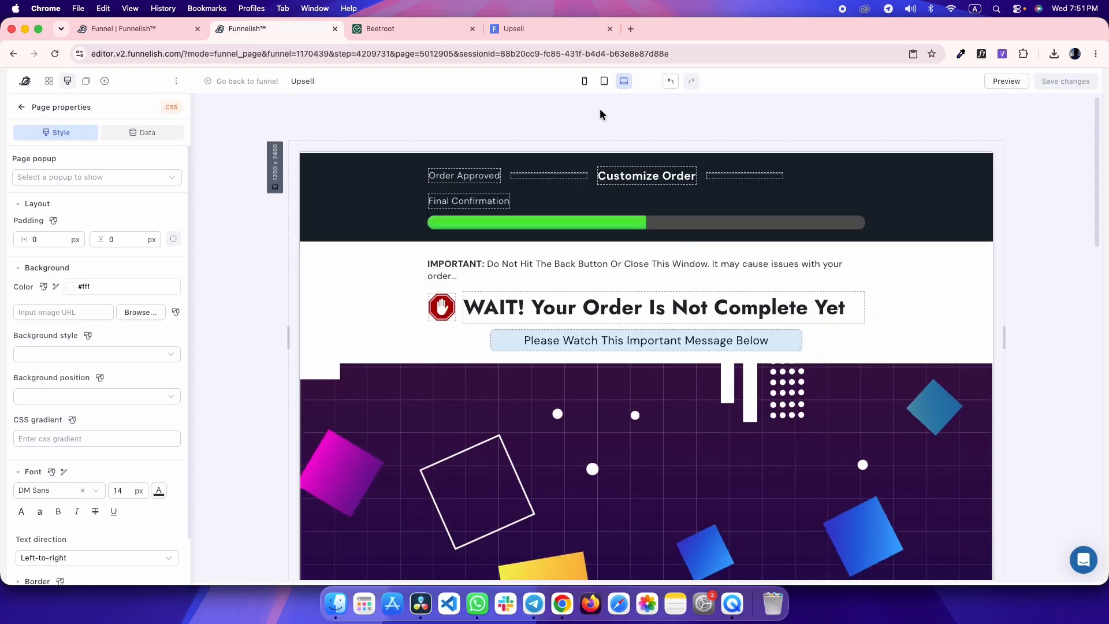
{"action": "left_click", "coordinate": [604, 85]}
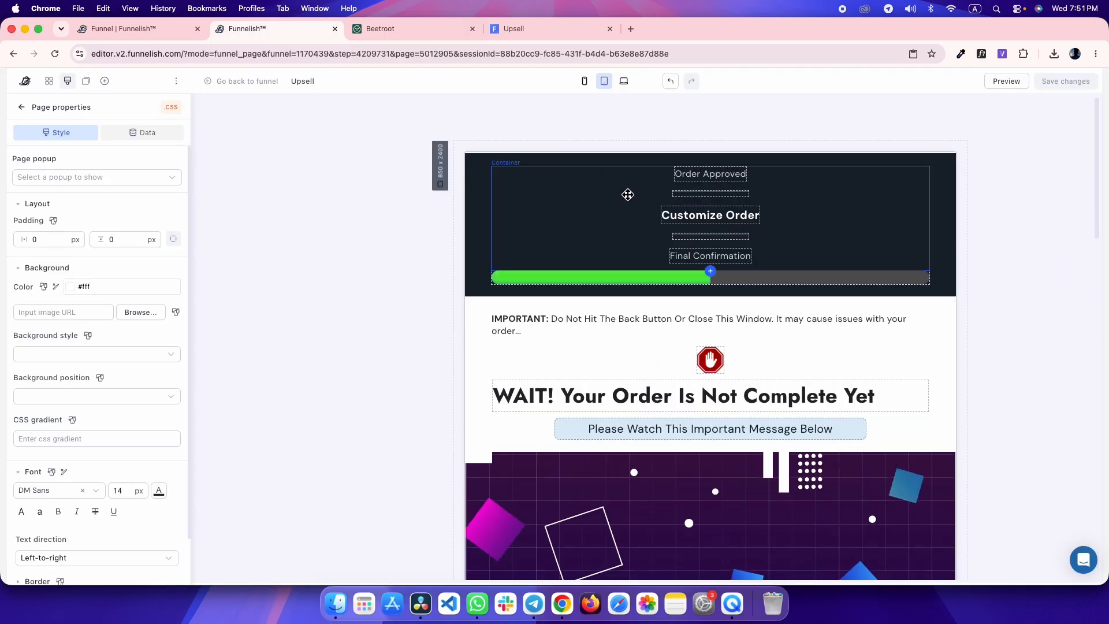
{"action": "left_click", "coordinate": [603, 218]}
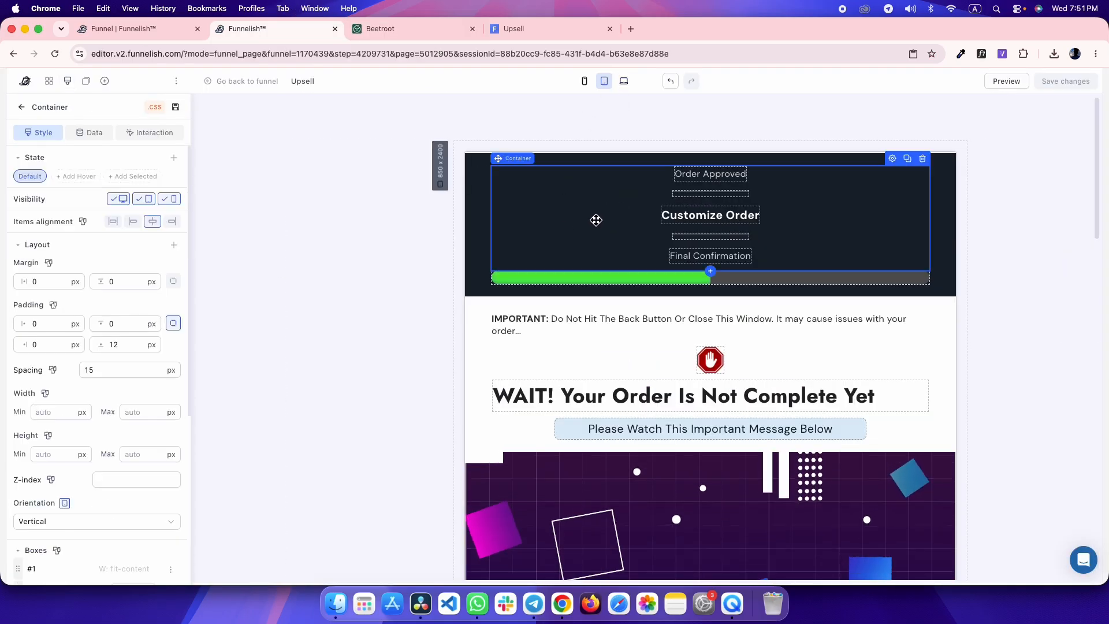
{"action": "left_click", "coordinate": [110, 523]}
{"action": "left_click", "coordinate": [70, 458]}
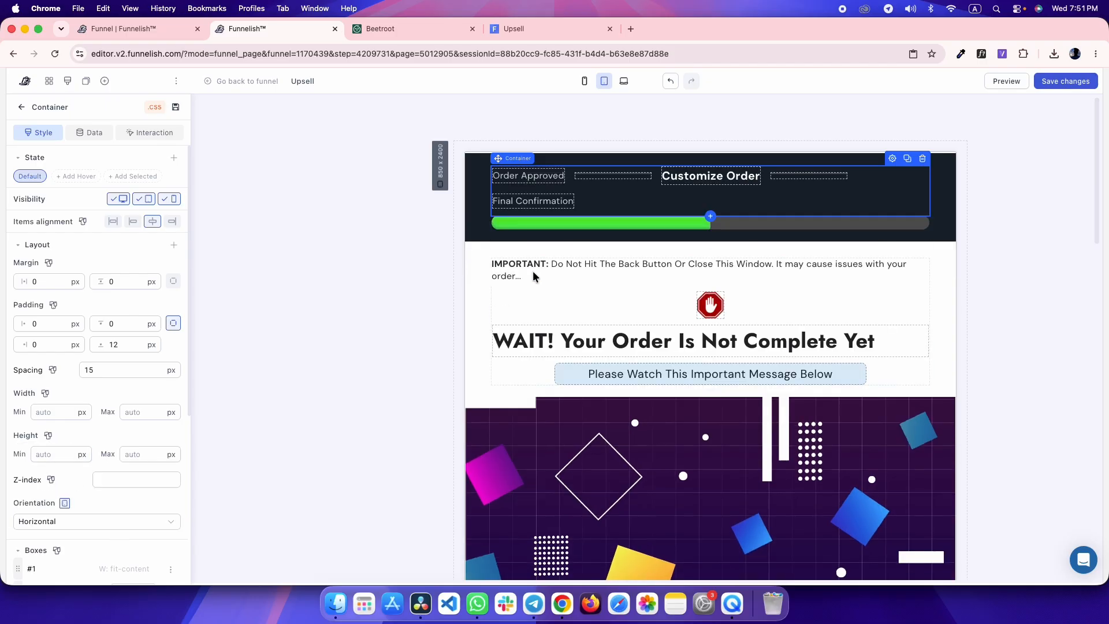
- Set the tablet orientation of the container with the stop icon and "WAIT!" heading to Horizontal, and review the remaining tablet layout
{"action": "scroll", "coordinate": [648, 225], "scroll_direction": "down", "scroll_amount": 1}
{"action": "left_click", "coordinate": [711, 277]}
{"action": "left_click", "coordinate": [98, 519]}
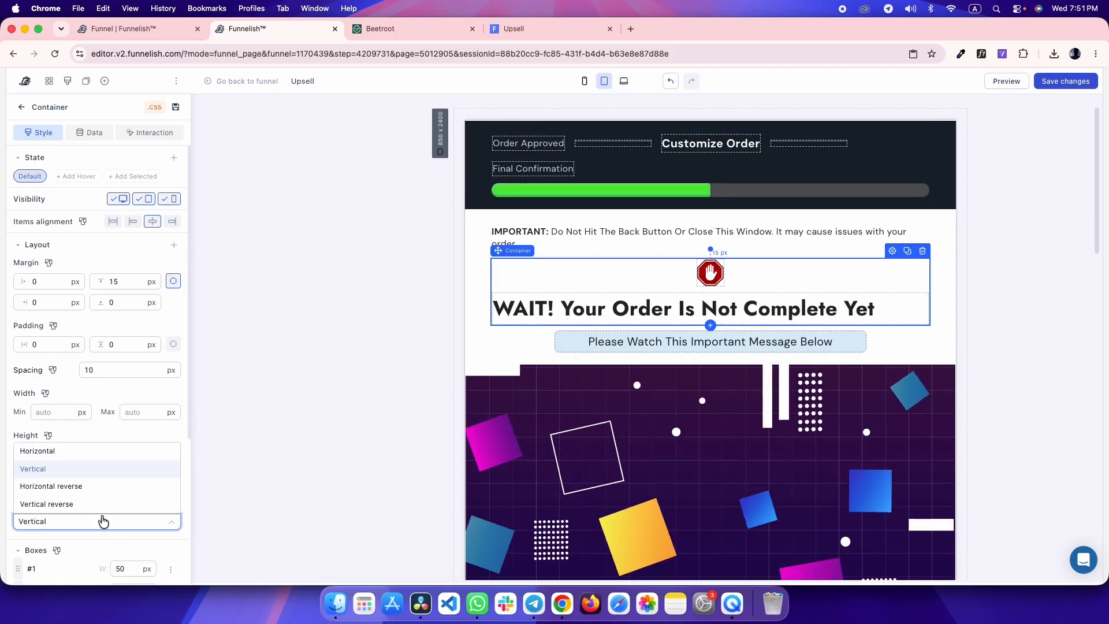
{"action": "left_click", "coordinate": [52, 450]}
{"action": "scroll", "coordinate": [593, 335], "scroll_direction": "down", "scroll_amount": 7}
{"action": "scroll", "coordinate": [592, 335], "scroll_direction": "down", "scroll_amount": 2}
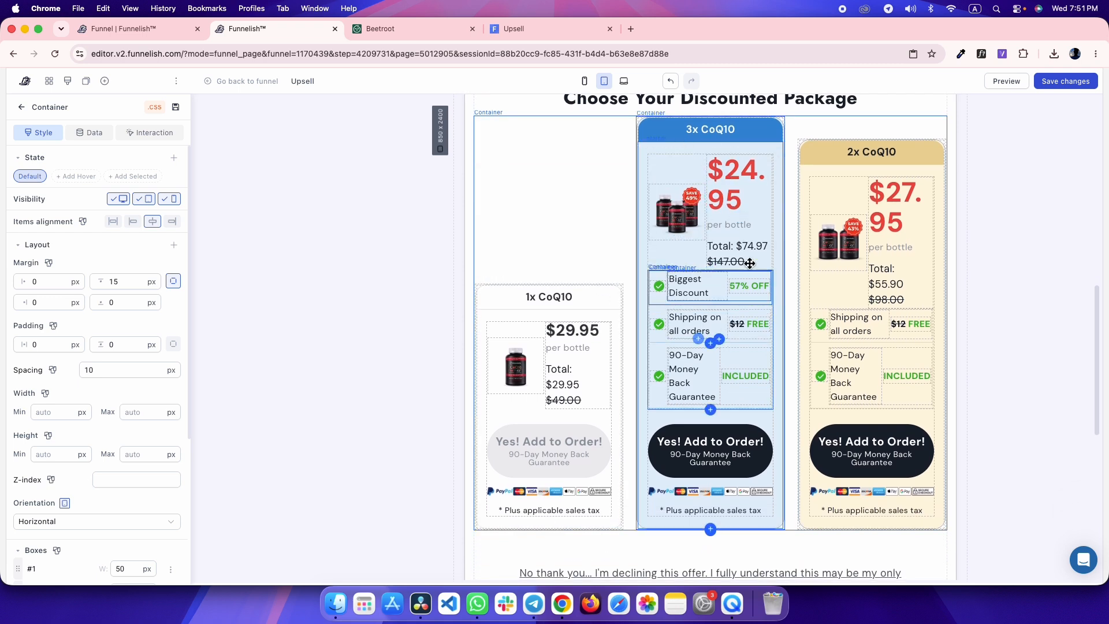
{"action": "scroll", "coordinate": [823, 376], "scroll_direction": "down", "scroll_amount": 7}
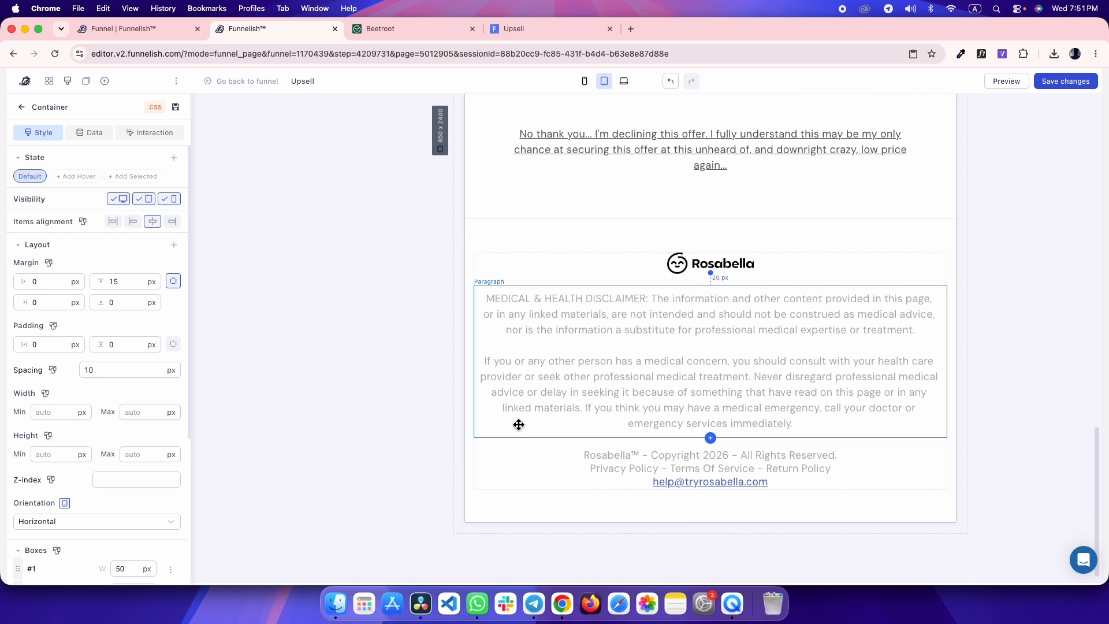
{"action": "scroll", "coordinate": [594, 425], "scroll_direction": "up", "scroll_amount": 20}
- Switch the editor to the mobile layout, and open the reference page and the preview in mobile device emulation with the developer tools
{"action": "left_click", "coordinate": [583, 81]}
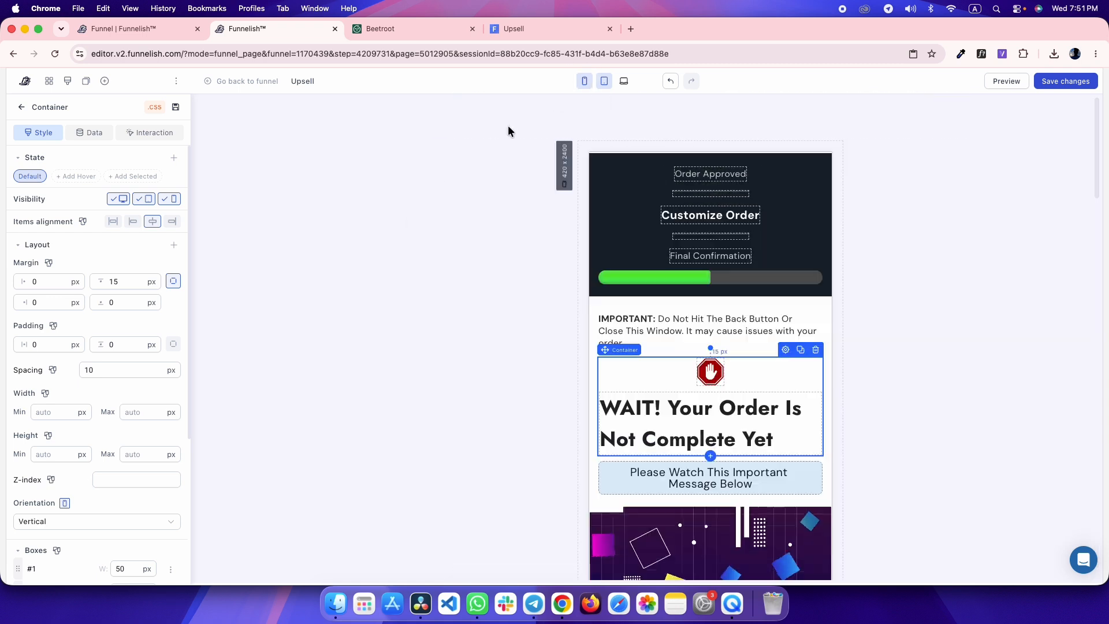
{"action": "left_click", "coordinate": [404, 195]}
{"action": "key", "text": "ctrl+Tab"}
{"action": "right_click", "coordinate": [175, 155]}
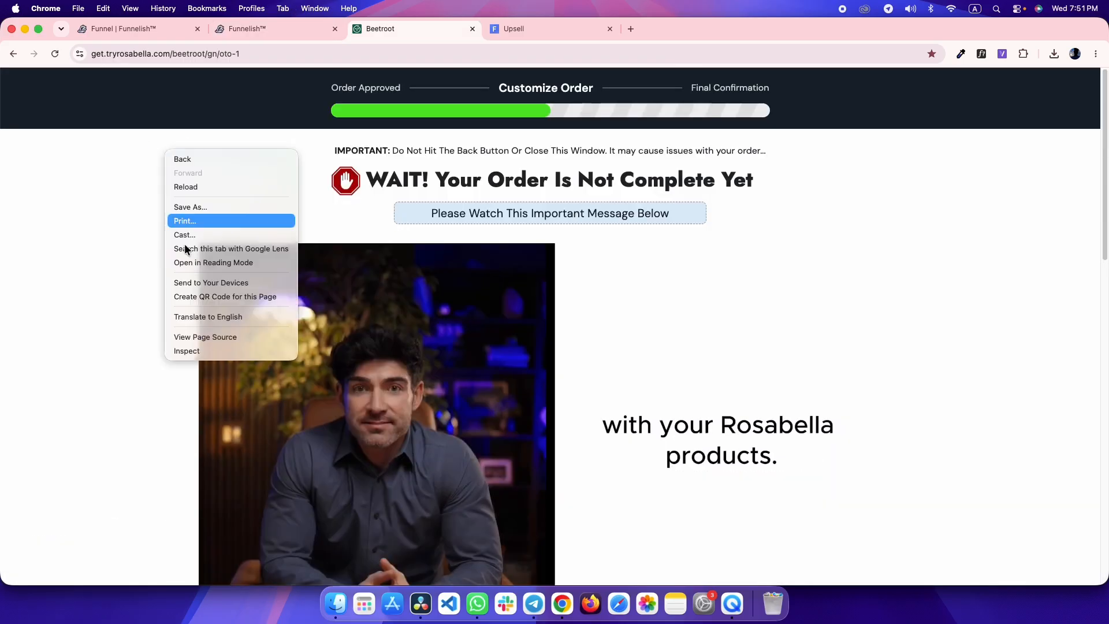
{"action": "left_click", "coordinate": [187, 350]}
{"action": "left_click", "coordinate": [29, 416]}
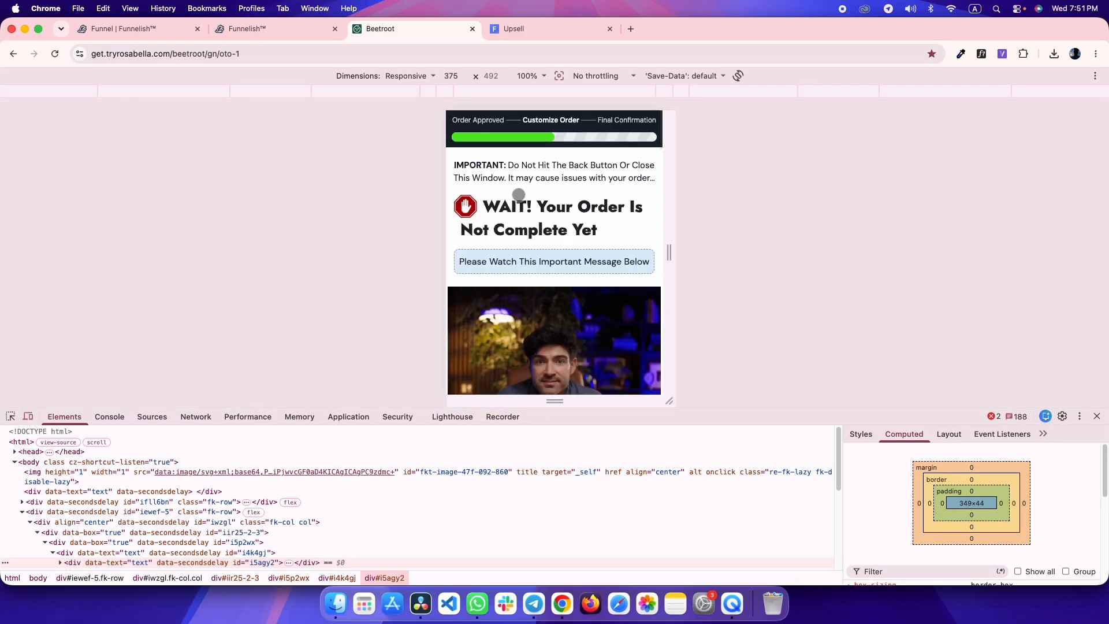
{"action": "key", "text": "ctrl+Tab"}
{"action": "right_click", "coordinate": [172, 159]}
{"action": "left_click", "coordinate": [192, 358]}
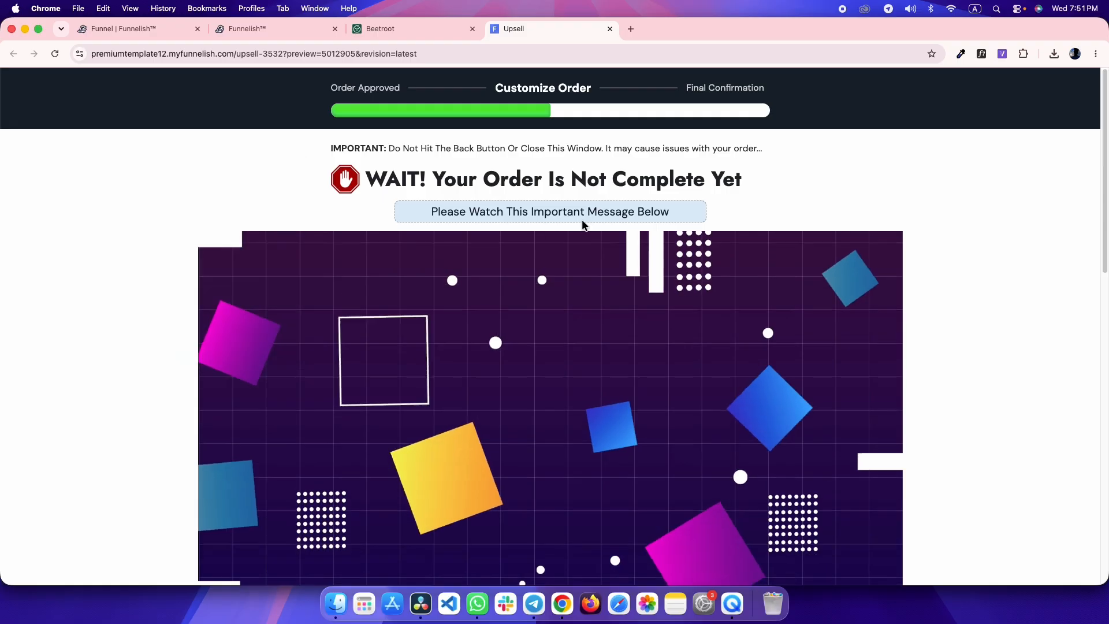
- Set the mobile orientation of the header's order-progress container to Horizontal, and compare the reloaded preview with the reference page
{"action": "key", "text": "super+alt+Left"}
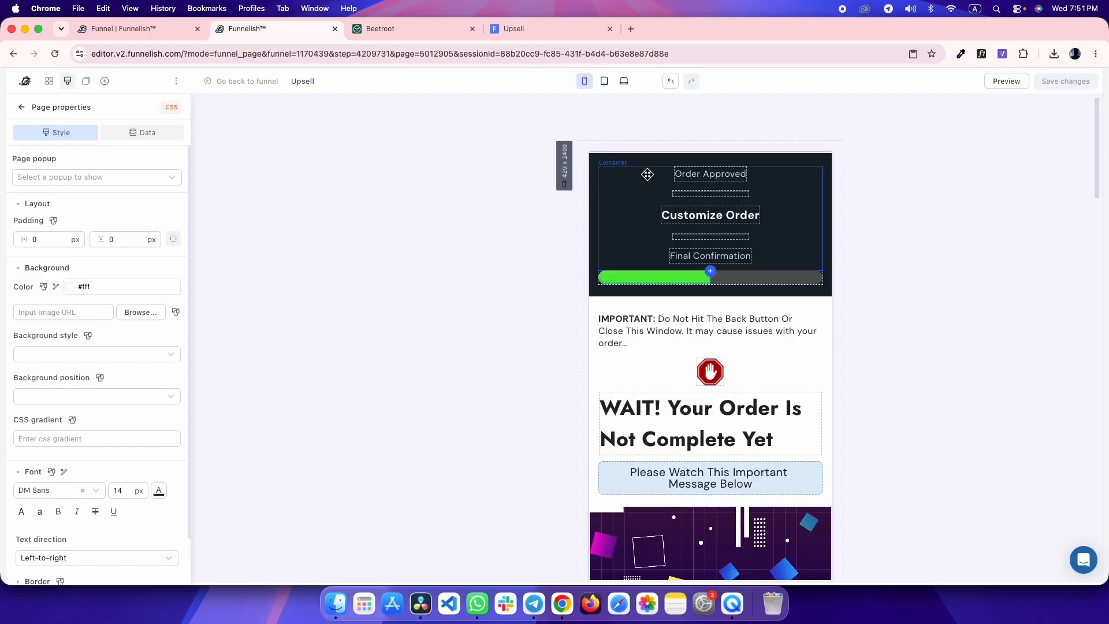
{"action": "left_click", "coordinate": [64, 517]}
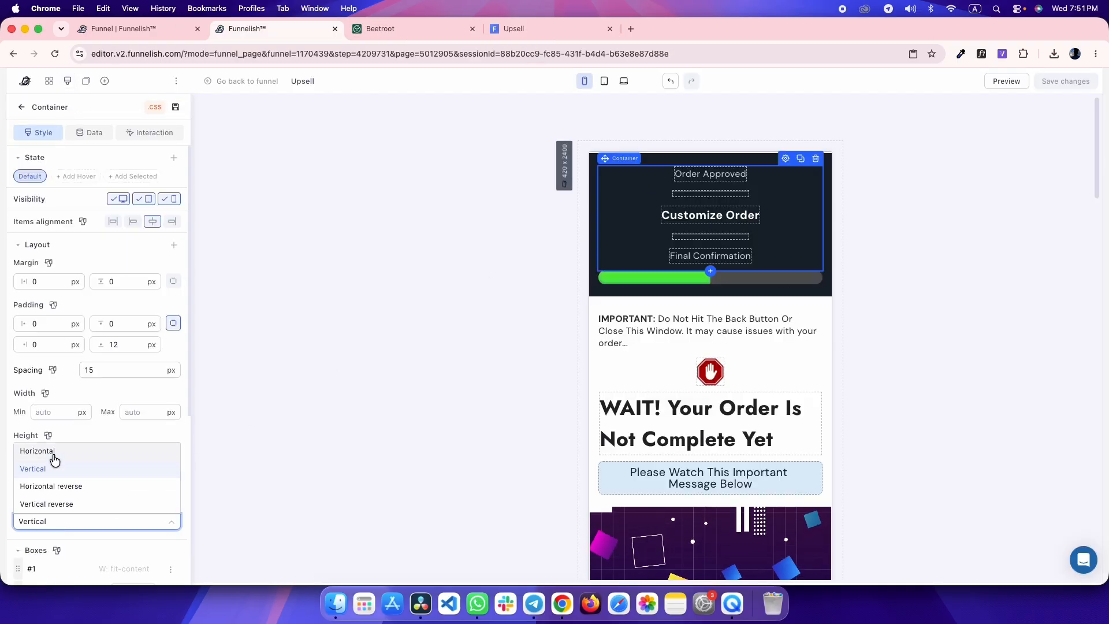
{"action": "left_click", "coordinate": [52, 450]}
{"action": "key", "text": "super+alt+Right"}
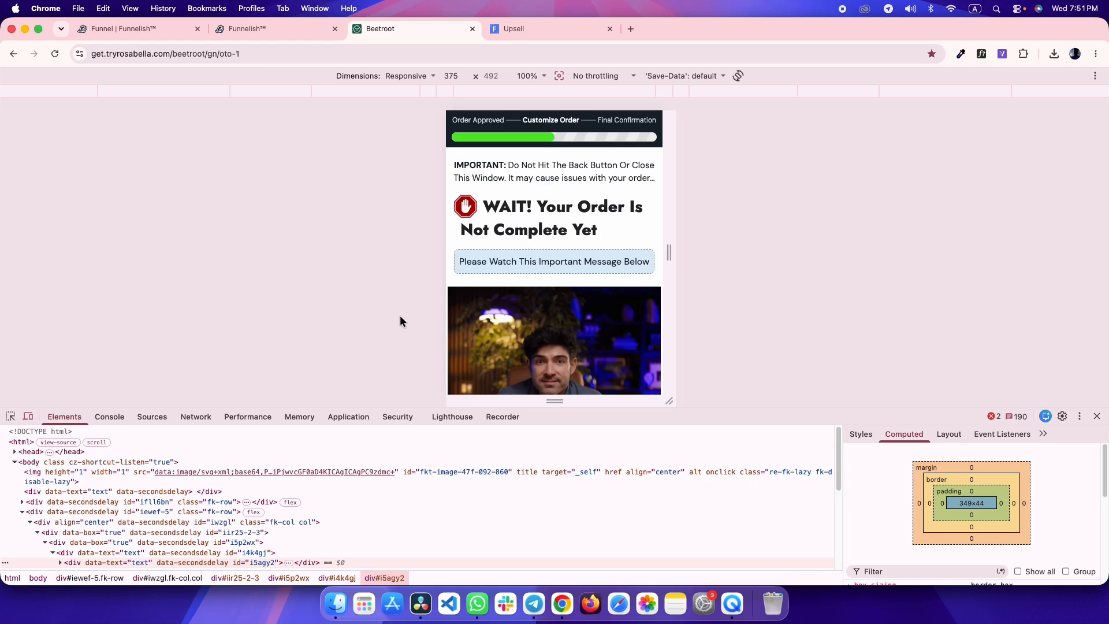
{"action": "key", "text": "super+alt+Right"}
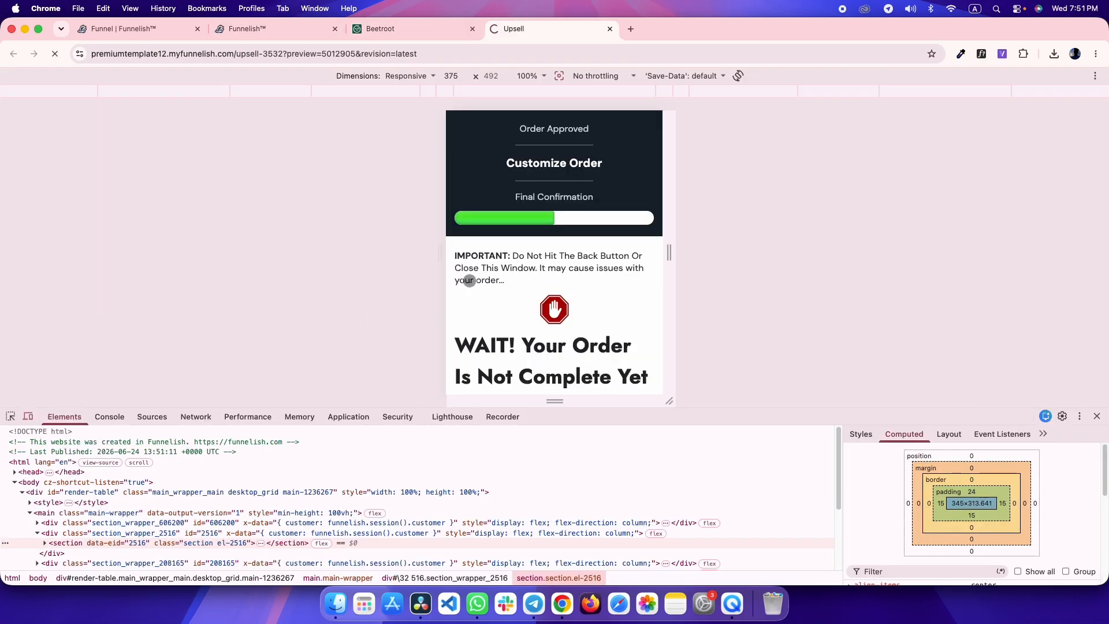
- Match the reference's label size by setting "Order Approved", "Customize Order" and "Final Confirmation" to 12 px on mobile, and save the page
{"action": "key", "text": "super+alt+Left"}
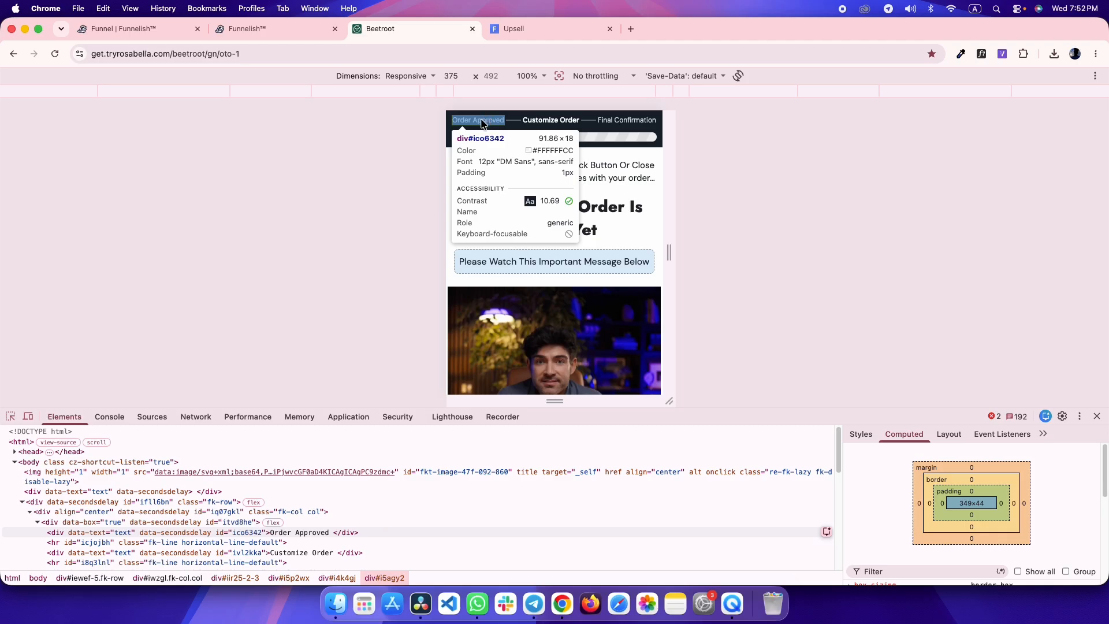
{"action": "key", "text": "super+alt+Left"}
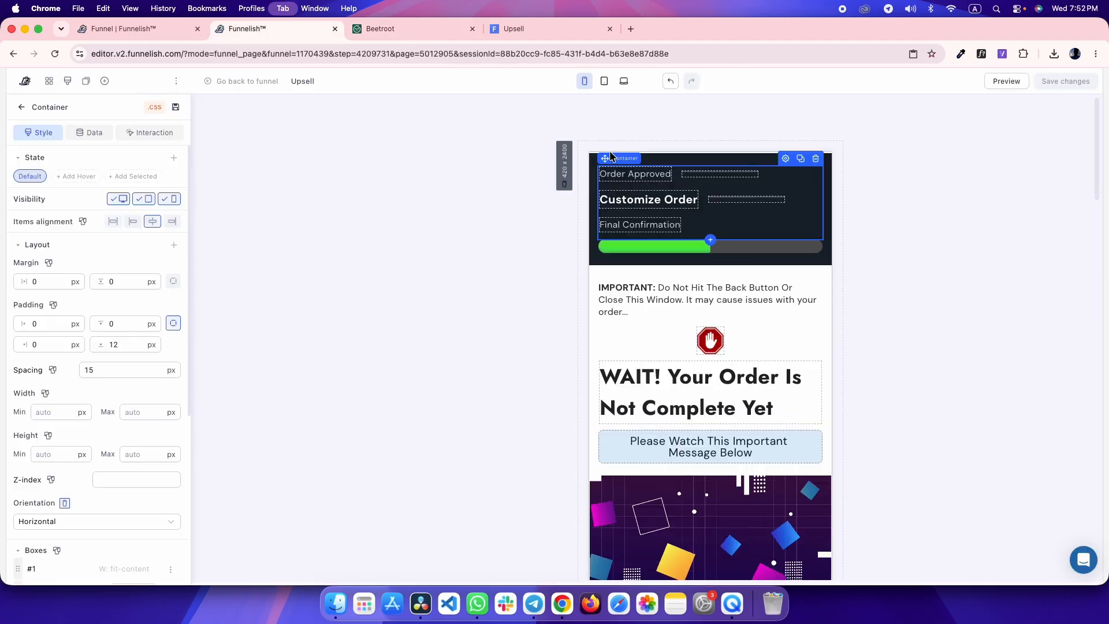
{"action": "left_click", "coordinate": [633, 182]}
{"action": "left_click", "coordinate": [137, 527]}
{"action": "type", "text": "10"}
{"action": "left_click", "coordinate": [649, 198]}
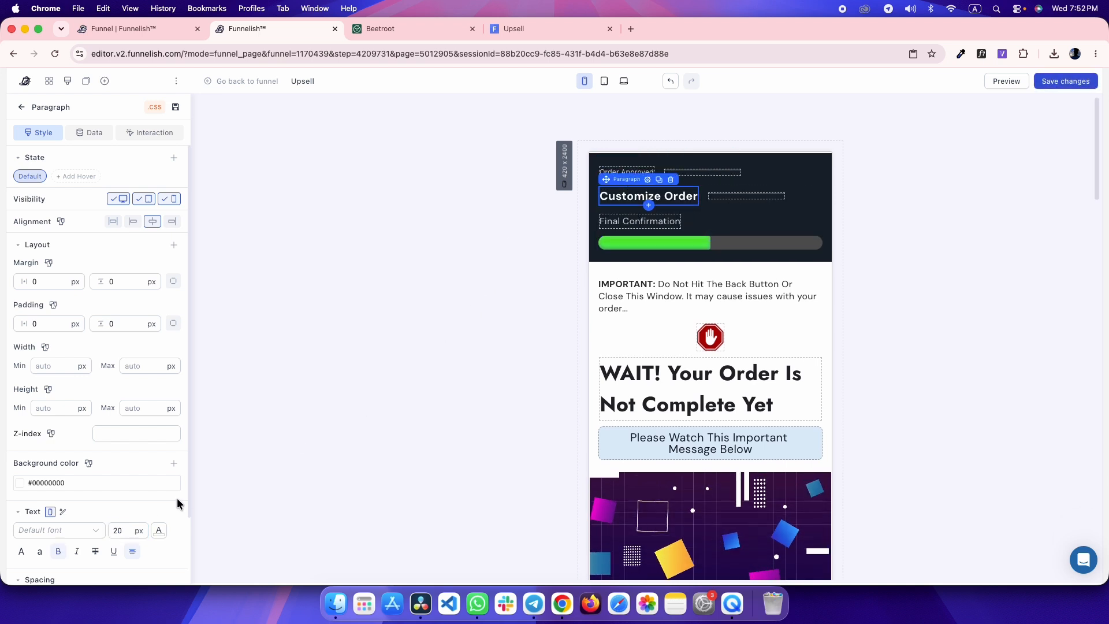
{"action": "double_click", "coordinate": [127, 530]}
{"action": "type", "text": "12"}
{"action": "left_click", "coordinate": [705, 193]}
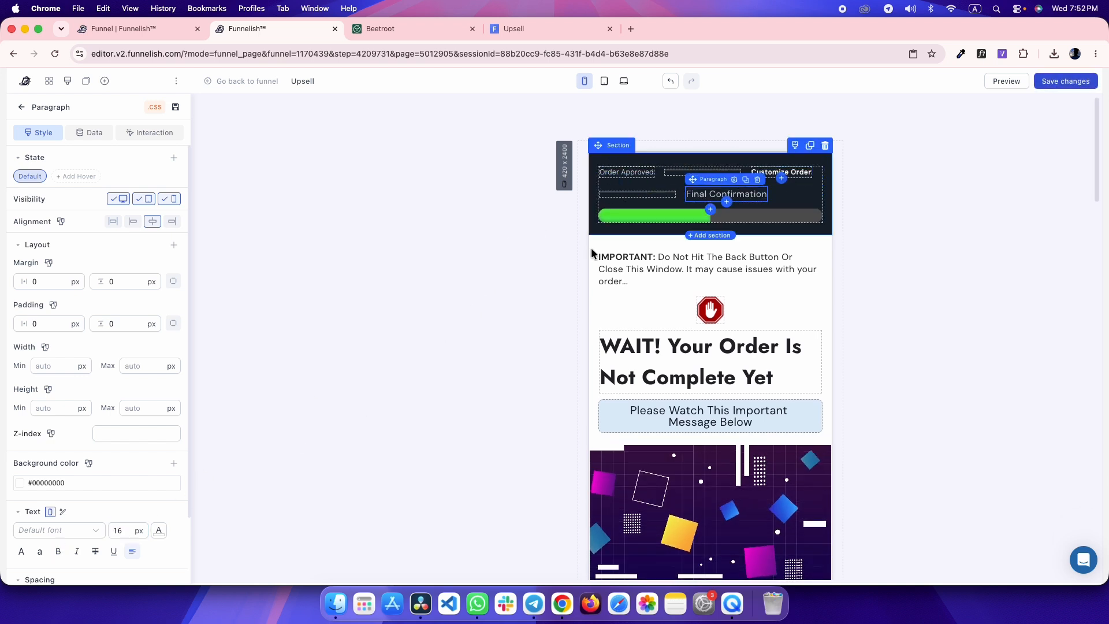
{"action": "double_click", "coordinate": [122, 530]}
{"action": "type", "text": "12"}
{"action": "key", "text": "super+s"}
- Inspect the width and margins of the reference header's separator line between "Order Approved" and "Customize Order"
{"action": "key", "text": "ctrl+Tab"}
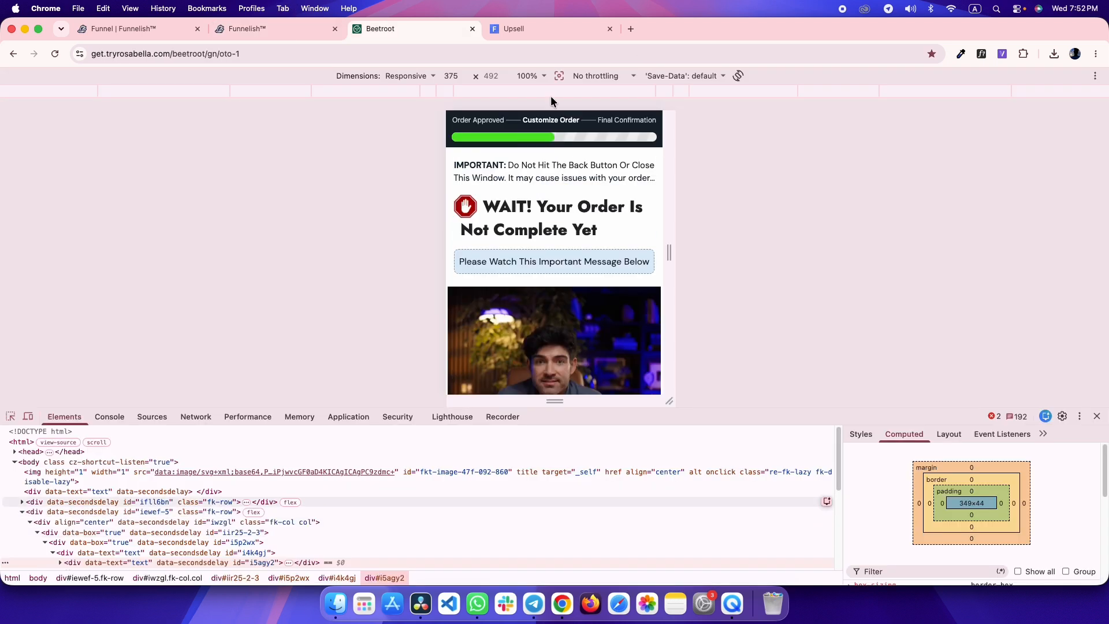
{"action": "left_click", "coordinate": [512, 119]}
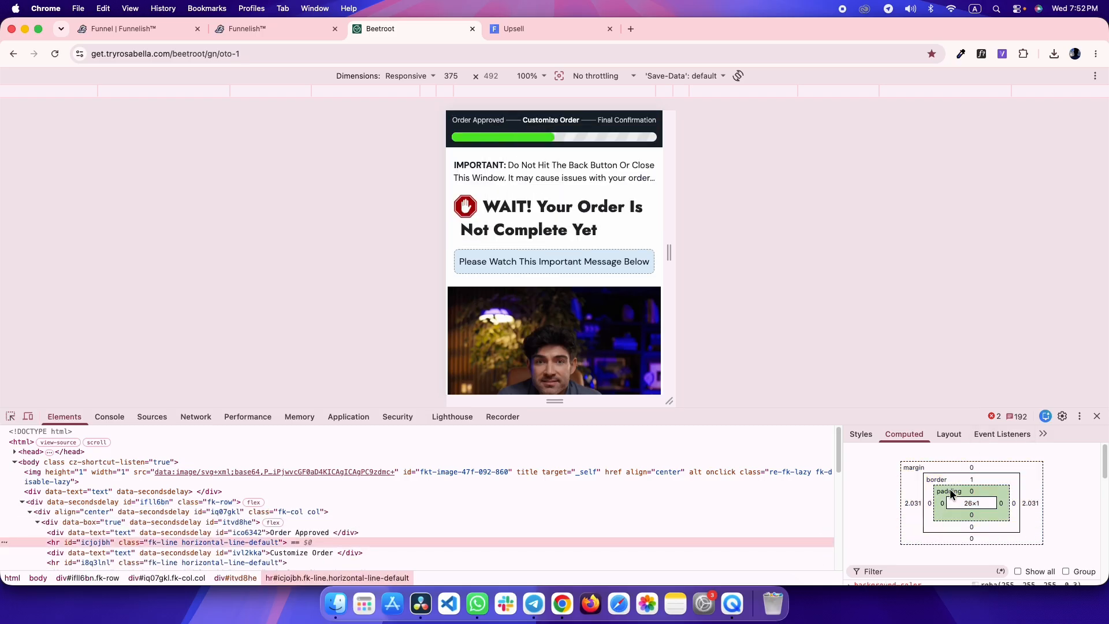
{"action": "key", "text": "ctrl+shift+Tab"}
{"action": "left_click", "coordinate": [647, 185]}
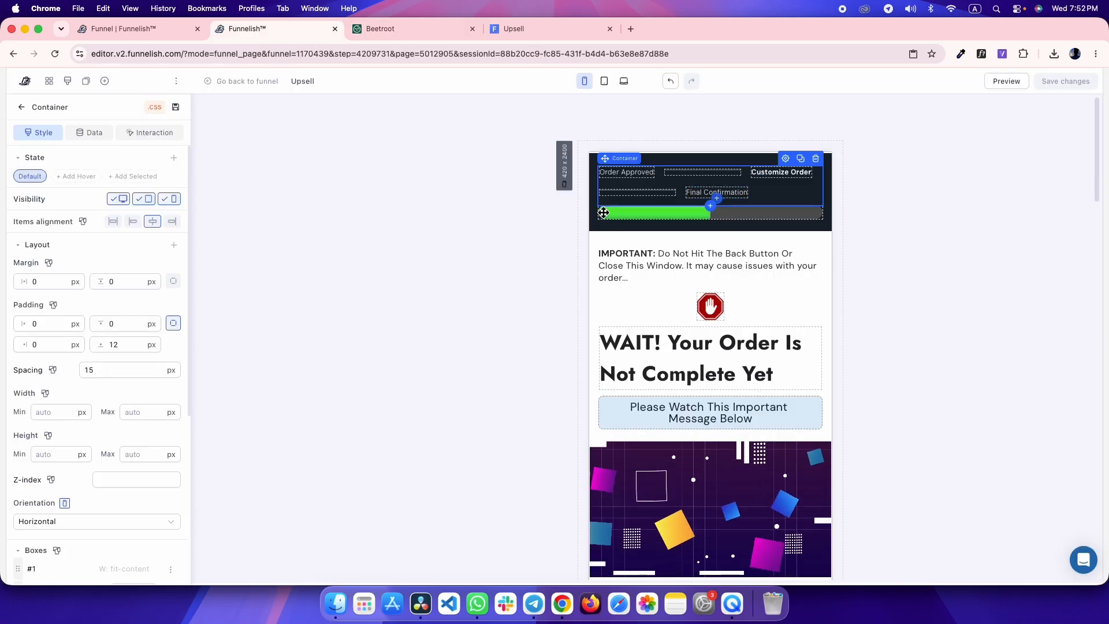
{"action": "key", "text": "ctrl+Tab"}
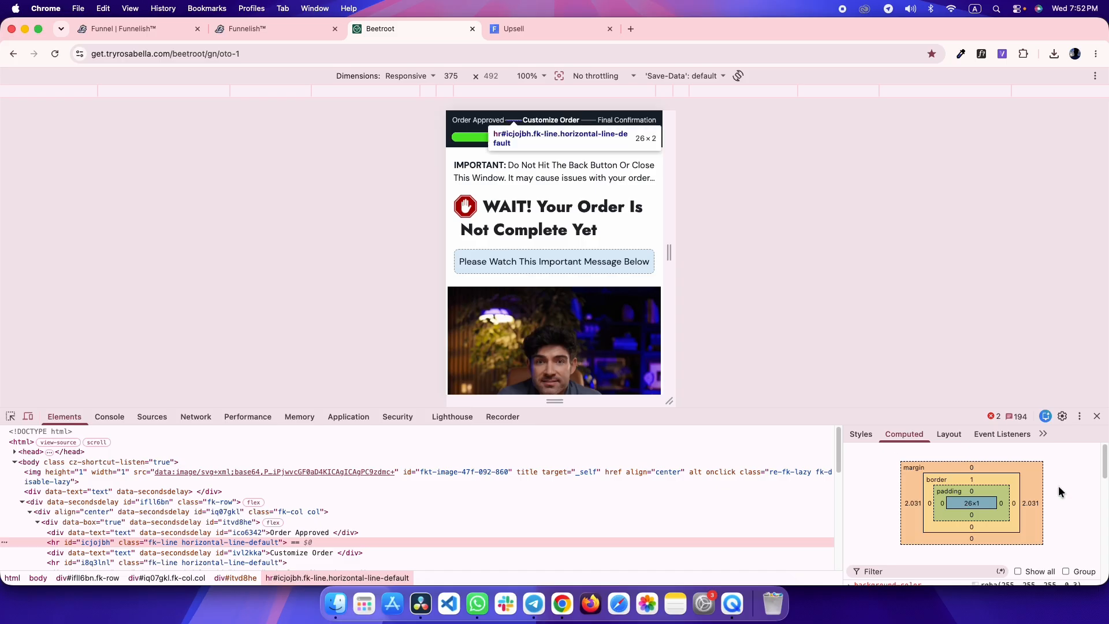
- Give the header's order-progress container its own mobile spacing of 2 px
{"action": "key", "text": "ctrl+shift+Tab"}
{"action": "left_click", "coordinate": [52, 369]}
{"action": "left_click", "coordinate": [100, 372]}
{"action": "left_click_drag", "start_coordinate": [99, 372], "coordinate": [73, 380]}
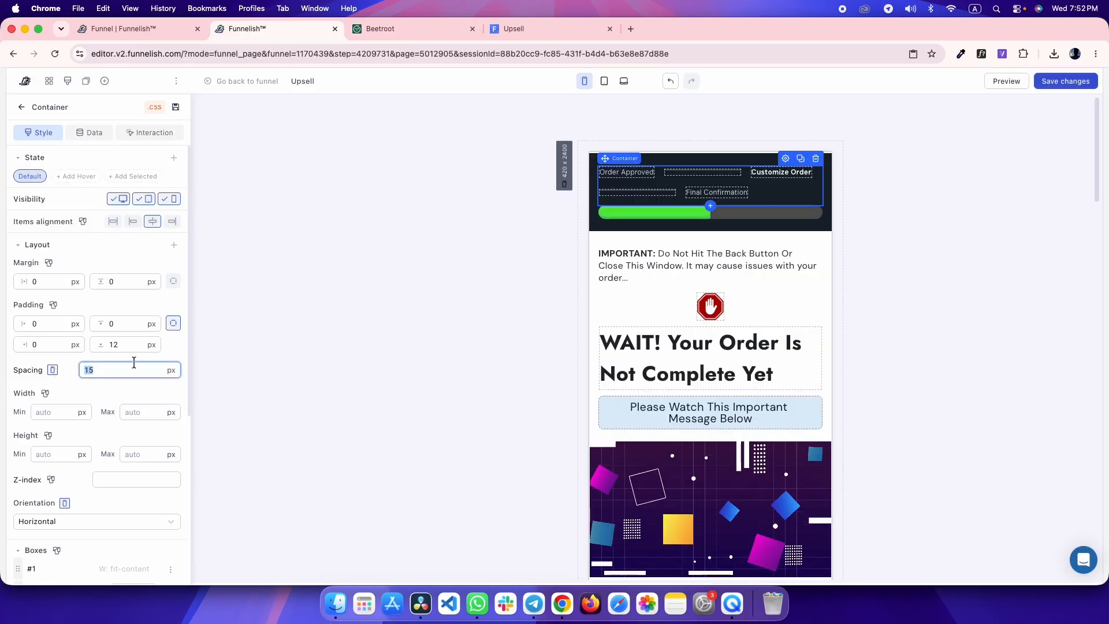
{"action": "type", "text": "2"}
- Set the widths of separator boxes #2 and #4 in the mobile header container to 25 px, and save the page
{"action": "key", "text": "ctrl+Tab"}
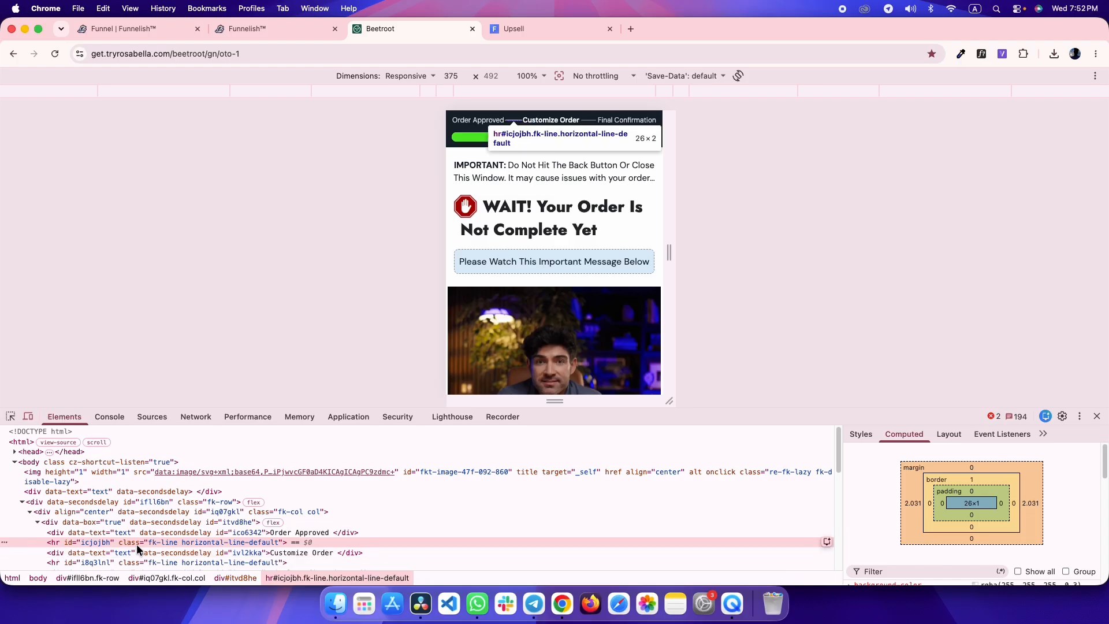
{"action": "key", "text": "ctrl+shift+Tab"}
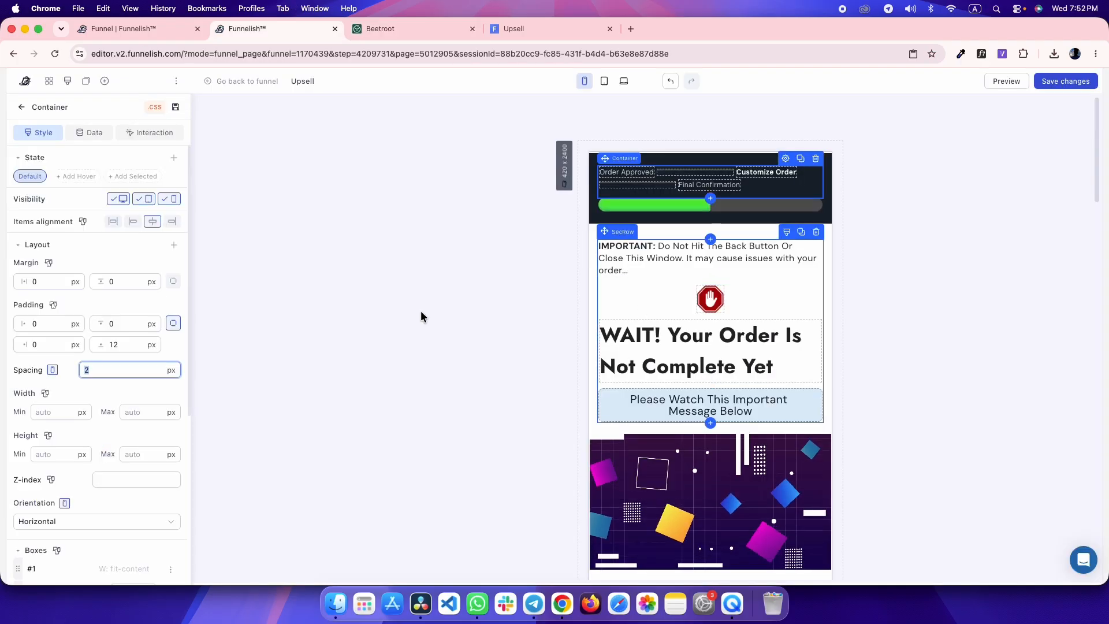
{"action": "scroll", "coordinate": [133, 439], "scroll_direction": "down", "scroll_amount": 1}
{"action": "left_click", "coordinate": [159, 367]}
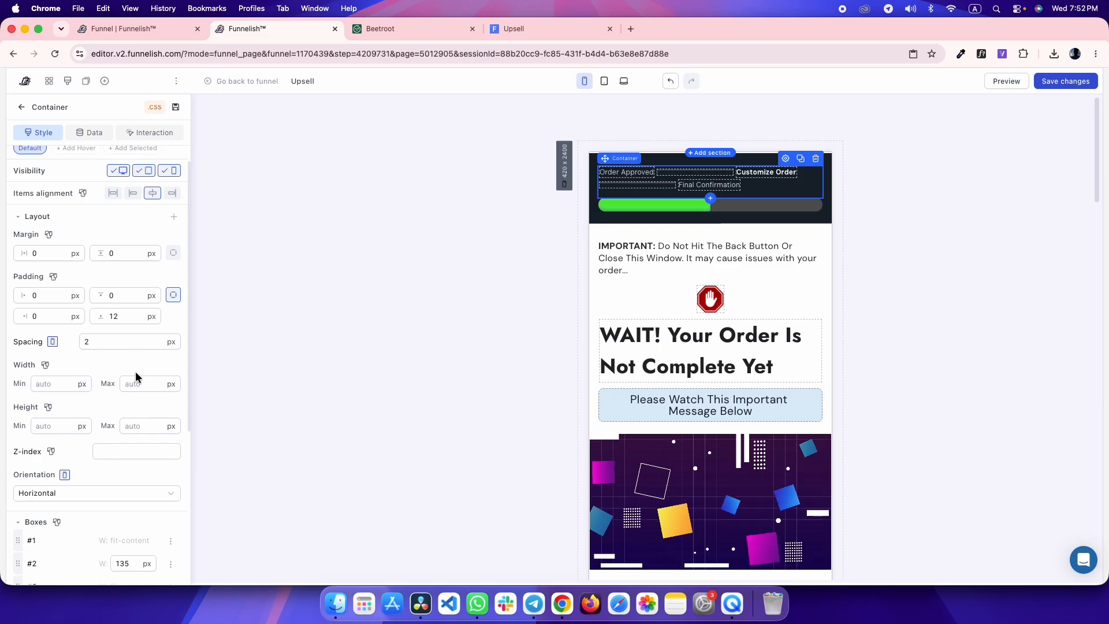
{"action": "scroll", "coordinate": [122, 432], "scroll_direction": "down", "scroll_amount": 3}
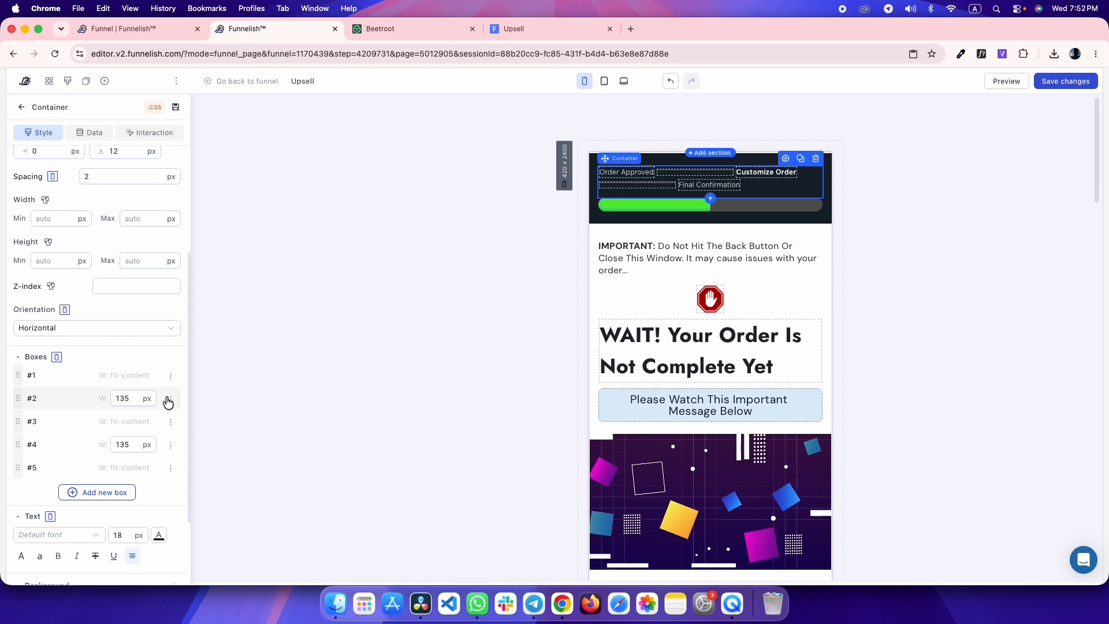
{"action": "type", "text": "25"}
{"action": "double_click", "coordinate": [133, 444]}
{"action": "type", "text": "25"}
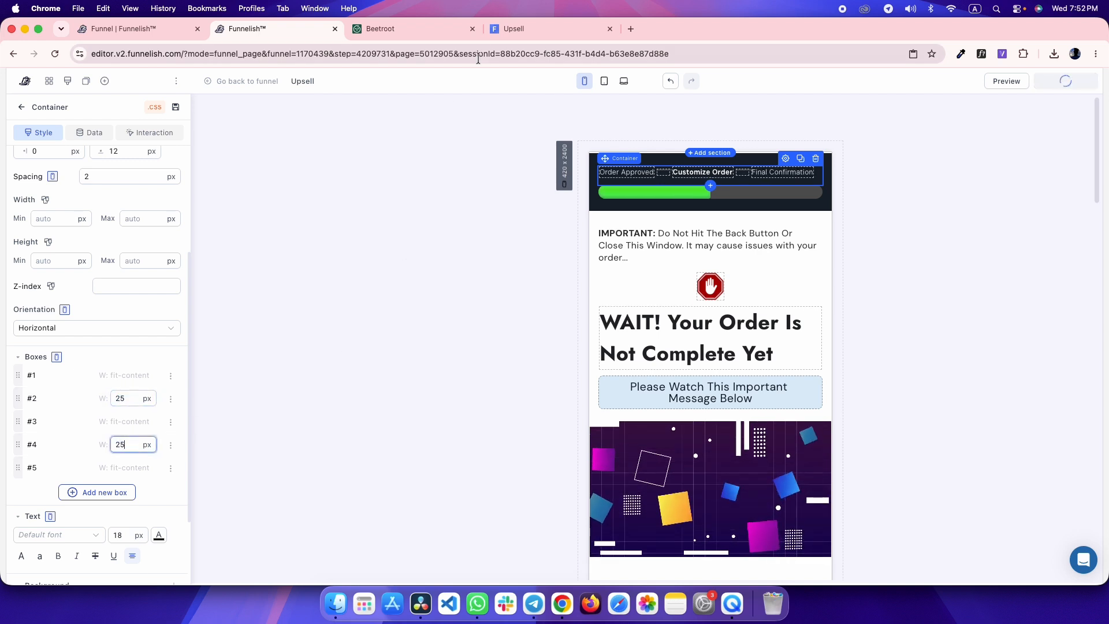
- Compare the updated mobile header in the preview with the reference page's header
{"action": "left_click", "coordinate": [505, 32]}
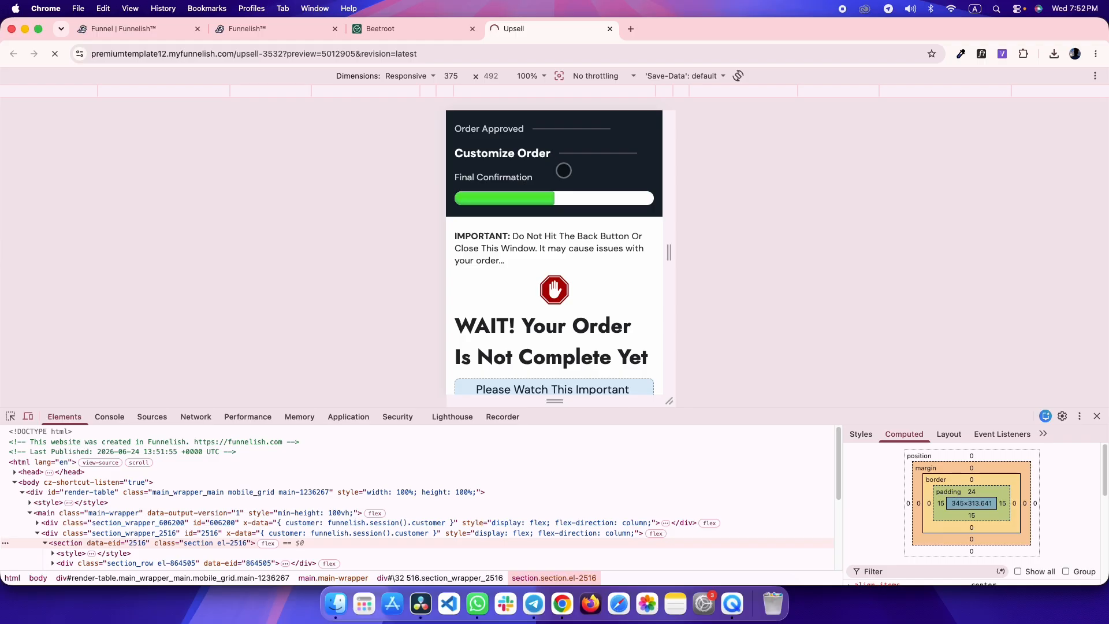
{"action": "key", "text": "super+alt+Left"}
{"action": "key", "text": "super+alt+Right"}
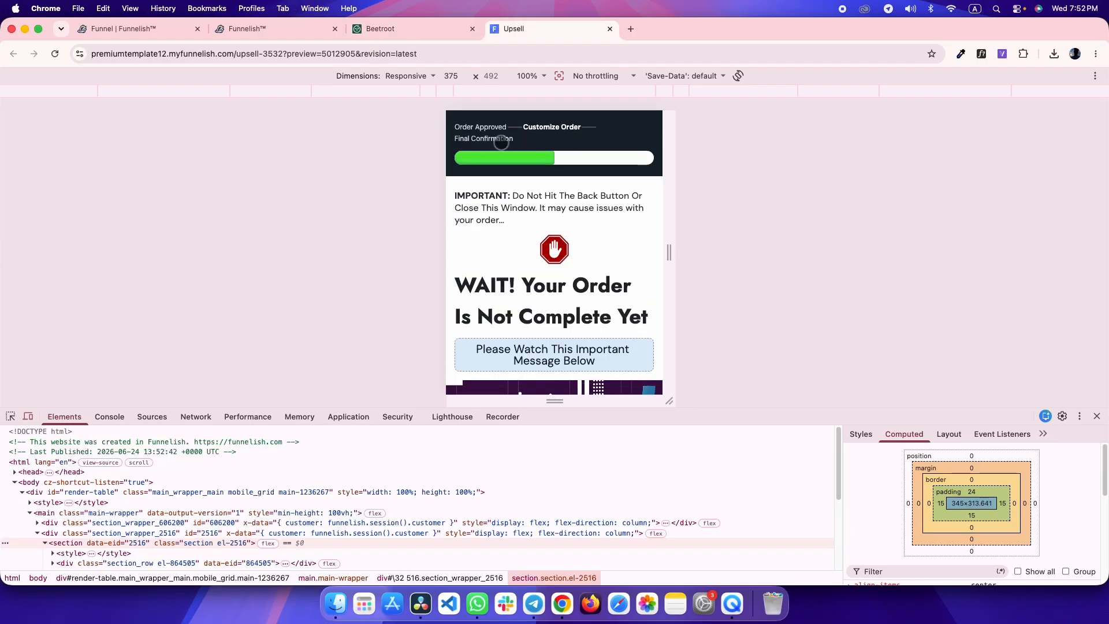
- Inspect the header row's padding on the Beetroot reference page, set the Upsell header section's horizontal padding to 10 px, and reload the preview
{"action": "key", "text": "super+alt+Left"}
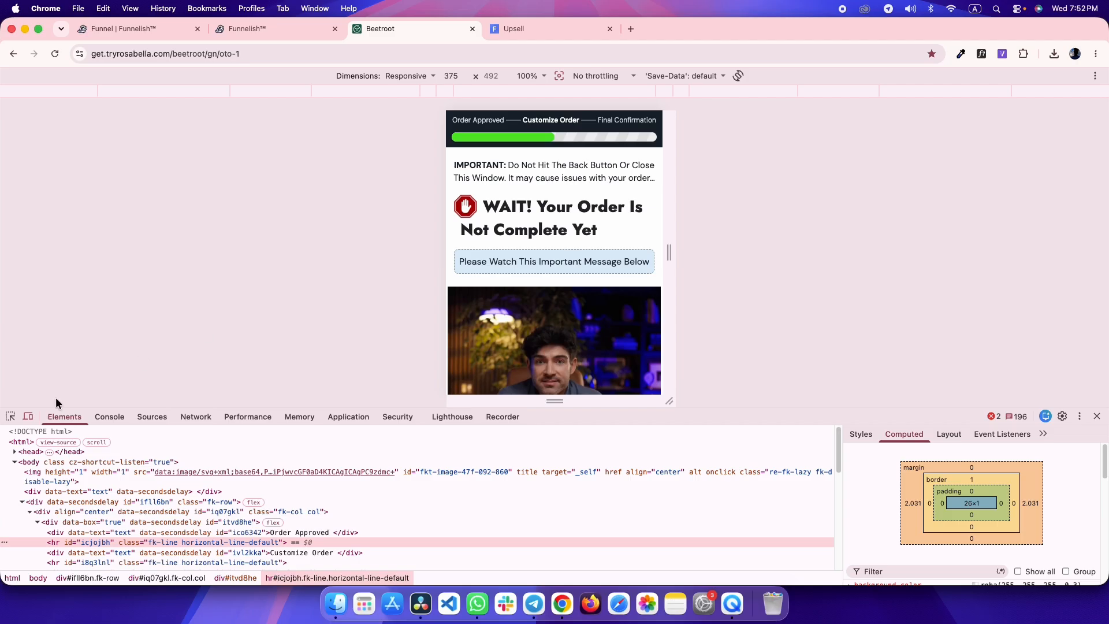
{"action": "key", "text": "super+shift+c"}
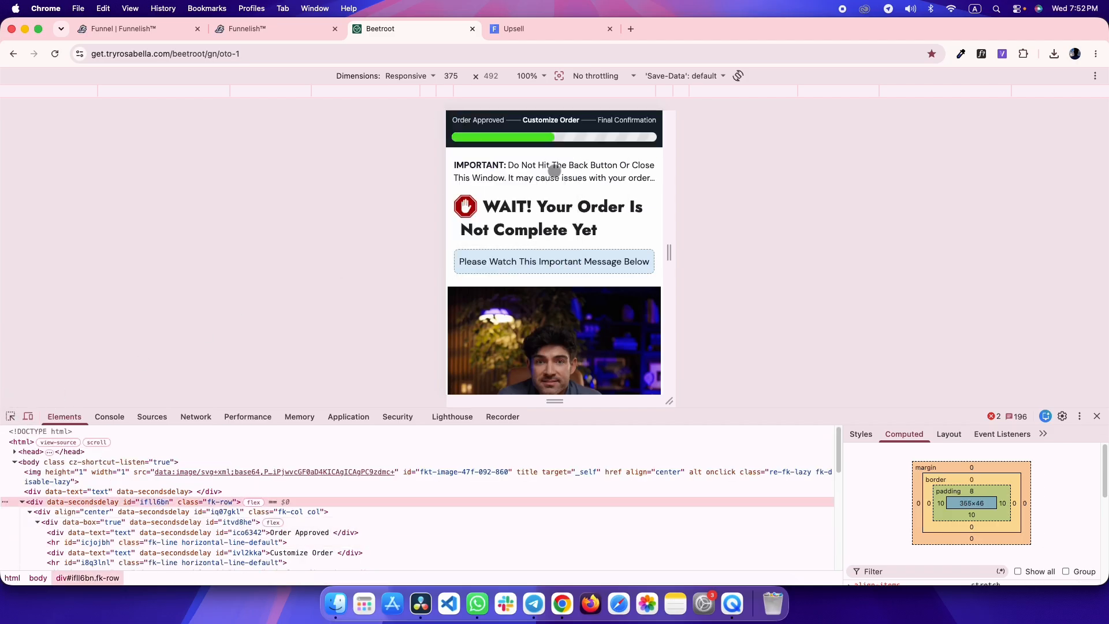
{"action": "key", "text": "super+alt+Left"}
{"action": "left_click", "coordinate": [593, 206]}
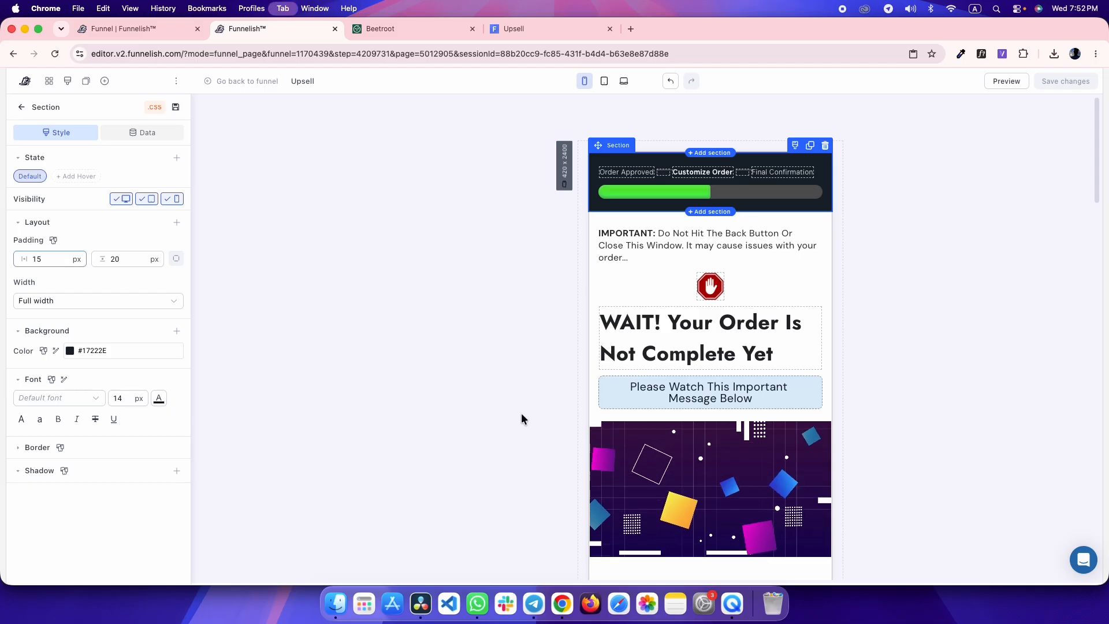
{"action": "key", "text": "super+alt+Right"}
{"action": "key", "text": "super+alt+Left"}
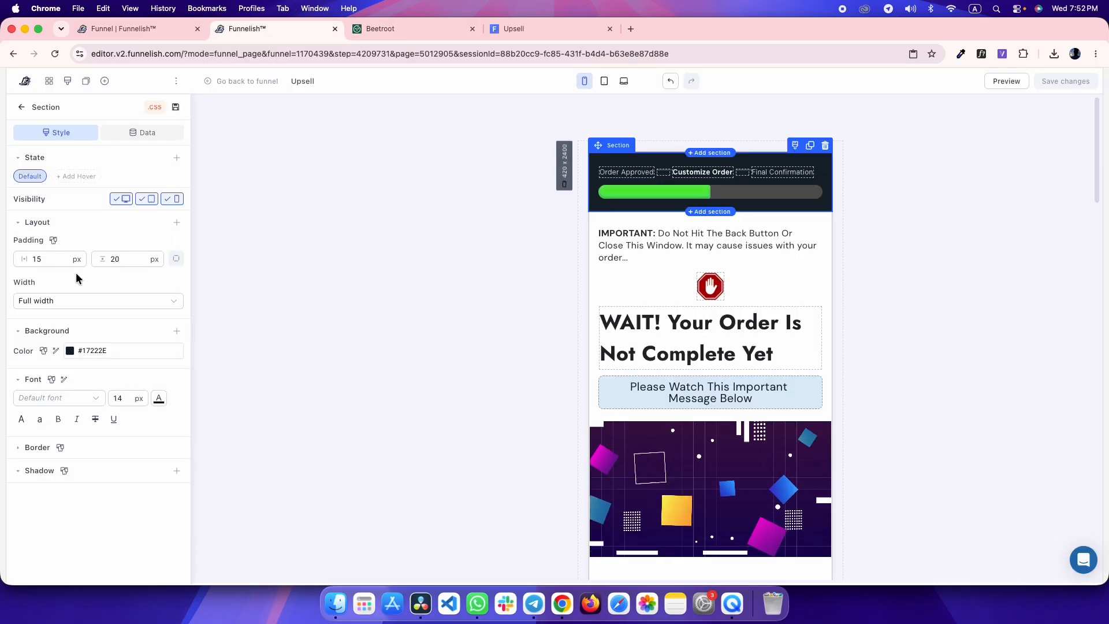
{"action": "type", "text": "10"}
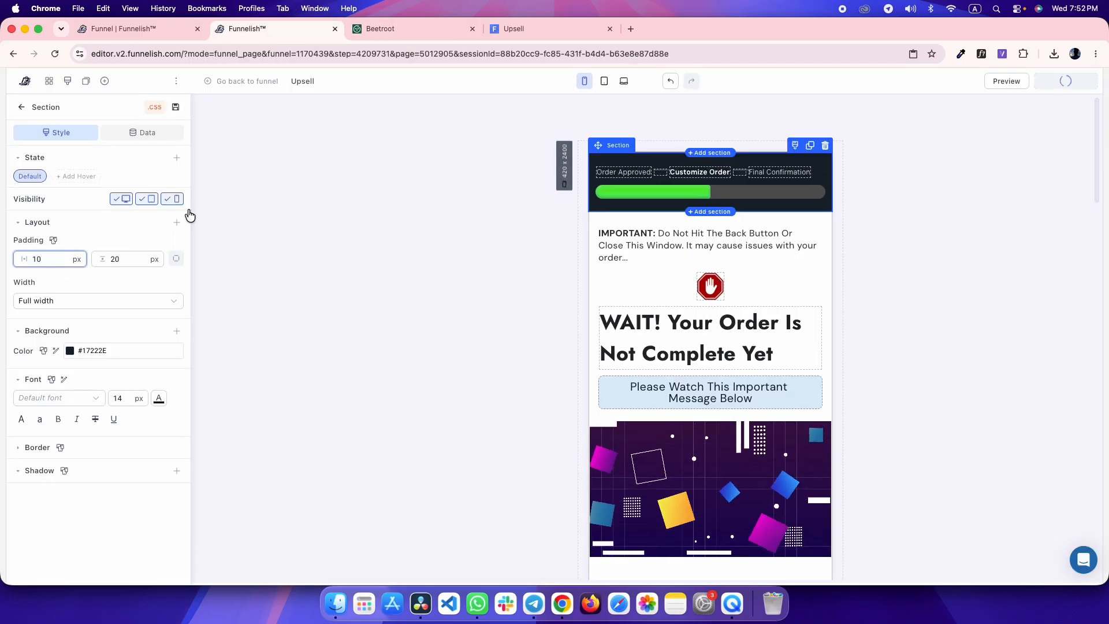
{"action": "key", "text": "super+alt+Right"}
{"action": "key", "text": "super+alt+Right"}
{"action": "key", "text": "super+r"}
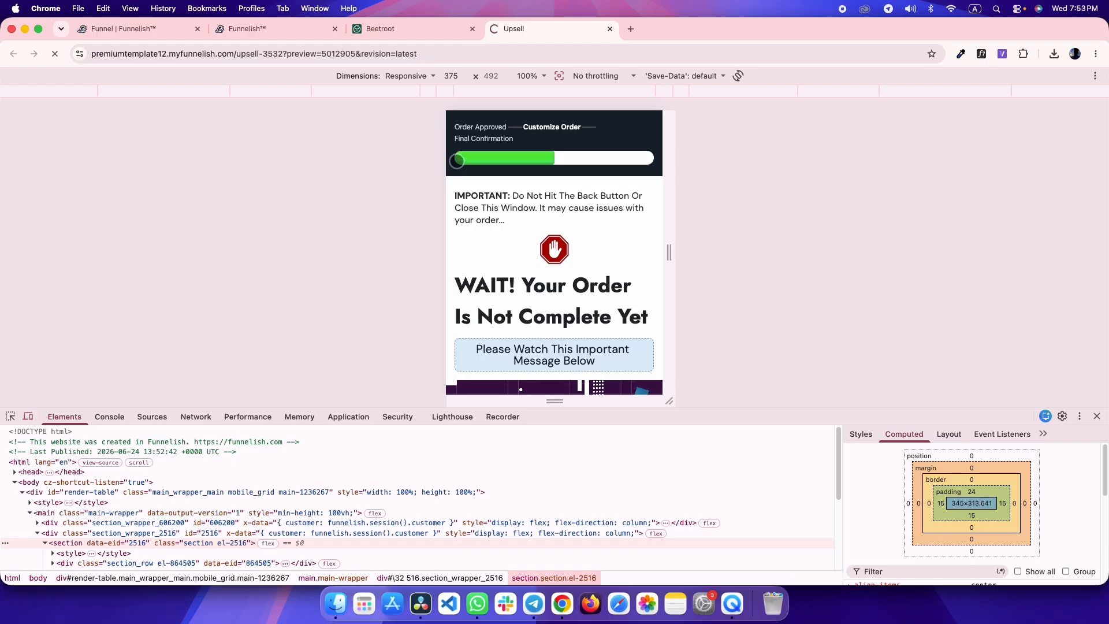
- Make the header section's padding mobile-specific, set its vertical padding to 10 px, and compare the preview with the Beetroot reference
{"action": "key", "text": "super+alt+Left"}
{"action": "key", "text": "super+alt+Right"}
{"action": "key", "text": "super+alt+Left"}
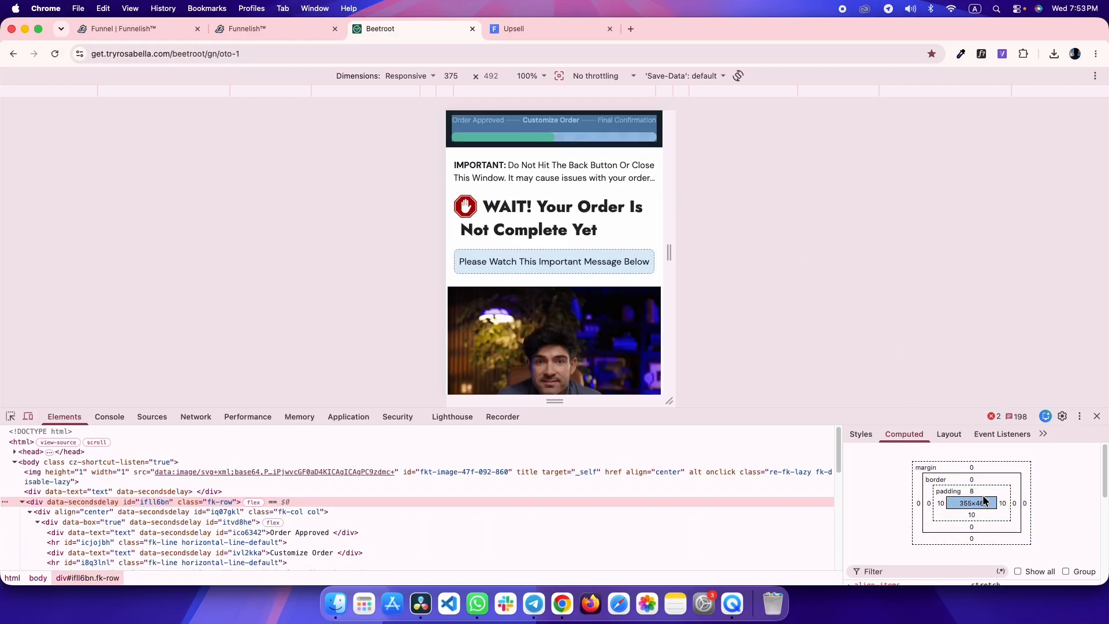
{"action": "key", "text": "super+alt+Left"}
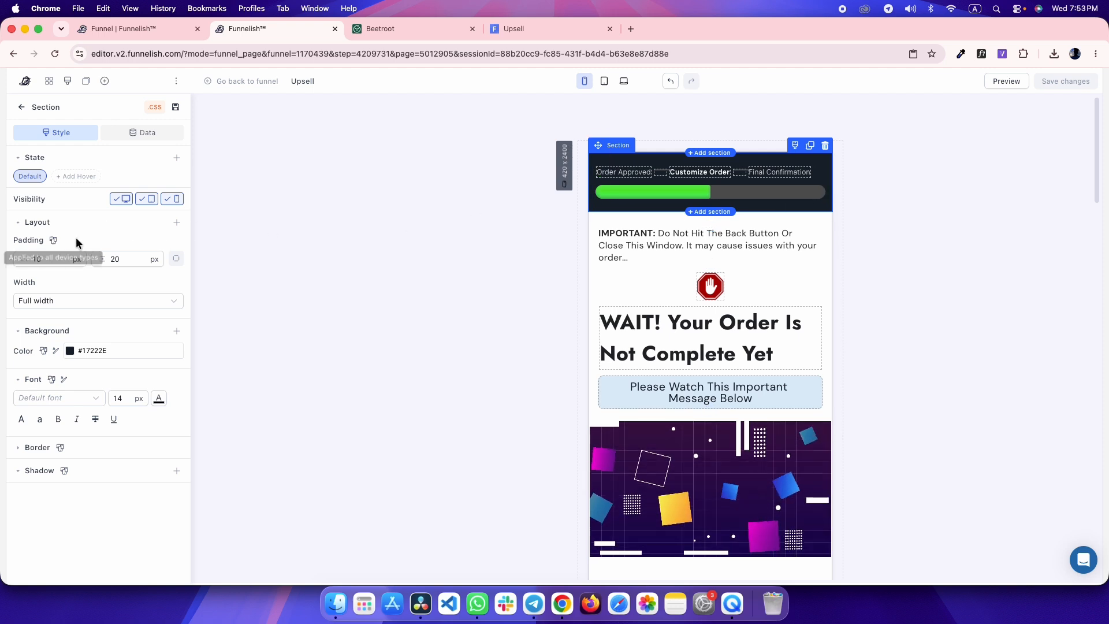
{"action": "left_click", "coordinate": [54, 241]}
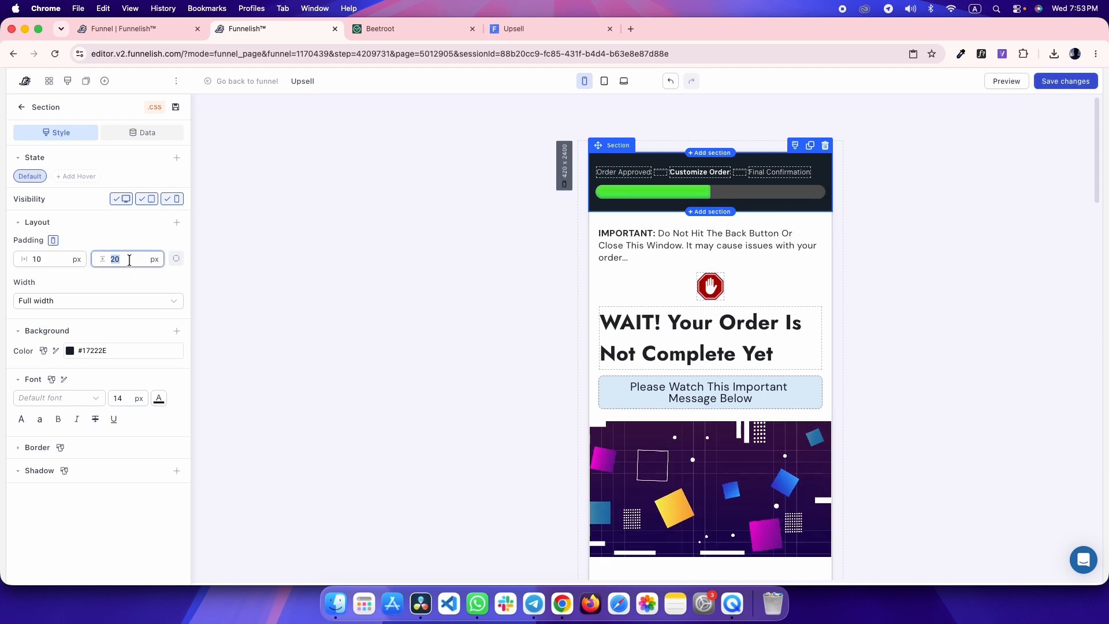
{"action": "type", "text": "0"}
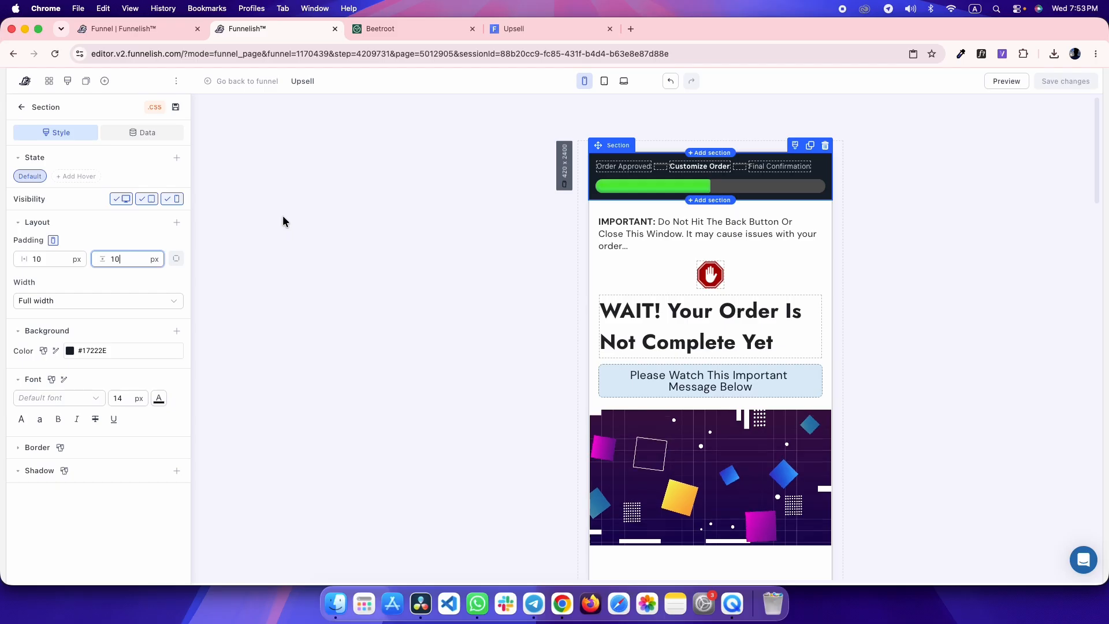
{"action": "key", "text": "super+alt+Right"}
{"action": "key", "text": "super+alt+Right"}
{"action": "key", "text": "super+alt+Left"}
{"action": "key", "text": "super+alt+Right"}
{"action": "key", "text": "super+alt+Left"}
- Inspect the reference progress bar, set the Upsell progress bar's mobile height to 16, and reload the preview
{"action": "left_click", "coordinate": [10, 416]}
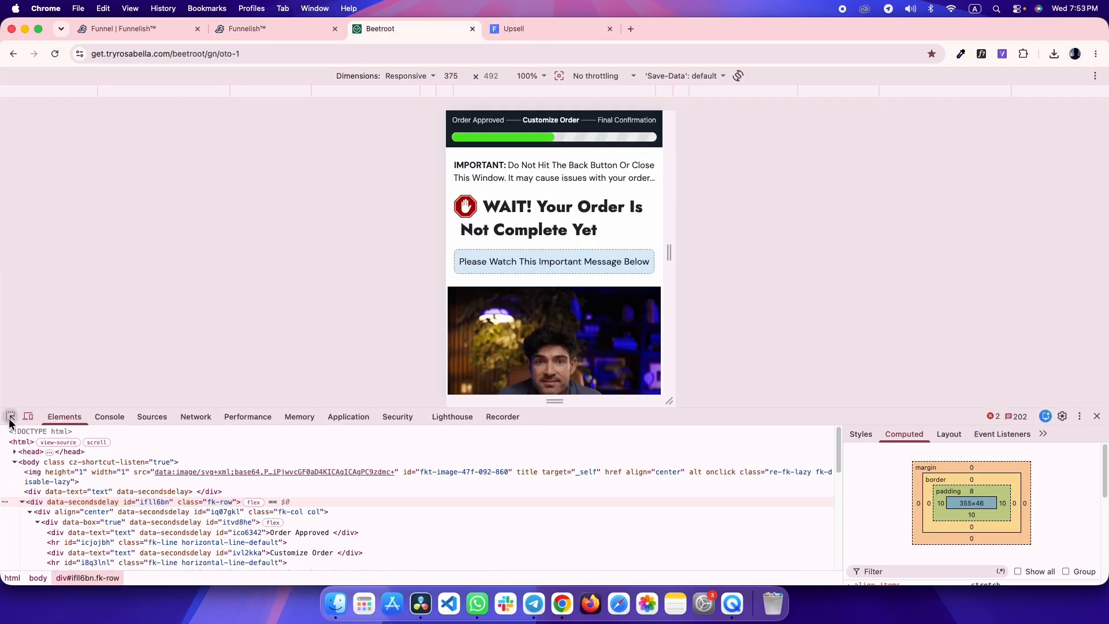
{"action": "left_click", "coordinate": [581, 138]}
{"action": "key", "text": "super+alt+Left"}
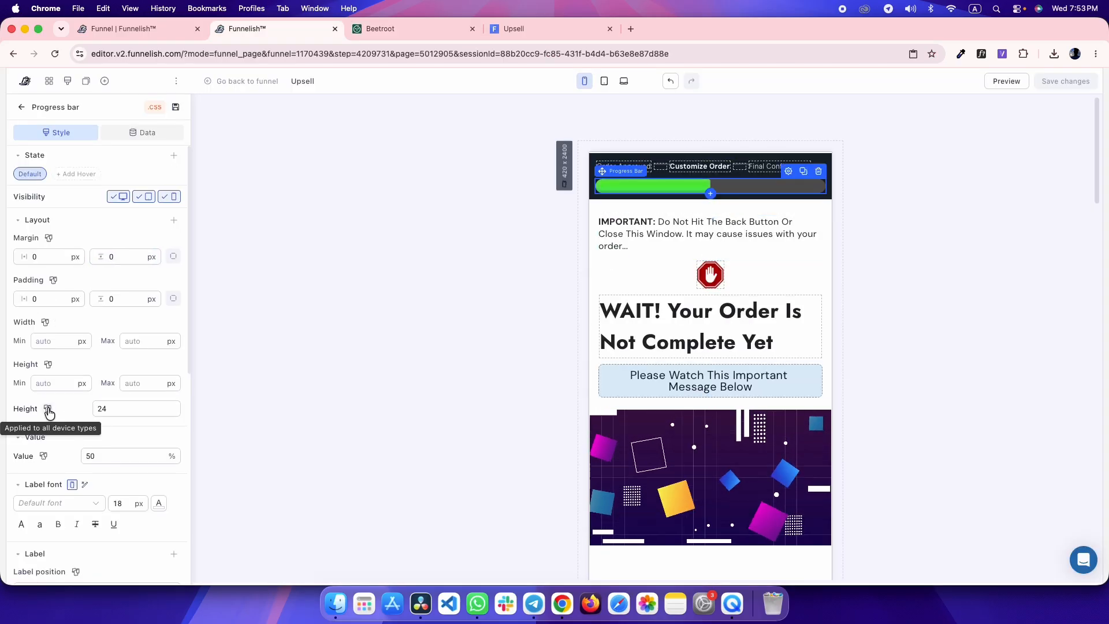
{"action": "left_click", "coordinate": [48, 410]}
{"action": "type", "text": "16"}
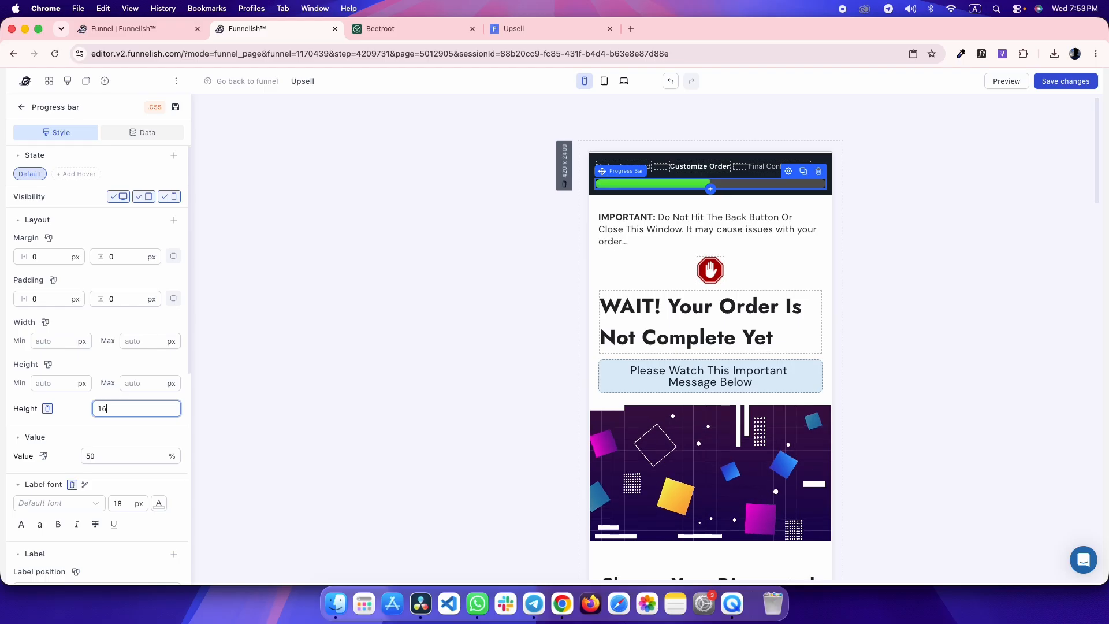
{"action": "key", "text": "super+alt+Right"}
{"action": "key", "text": "super+alt+Right"}
{"action": "key", "text": "super+r"}
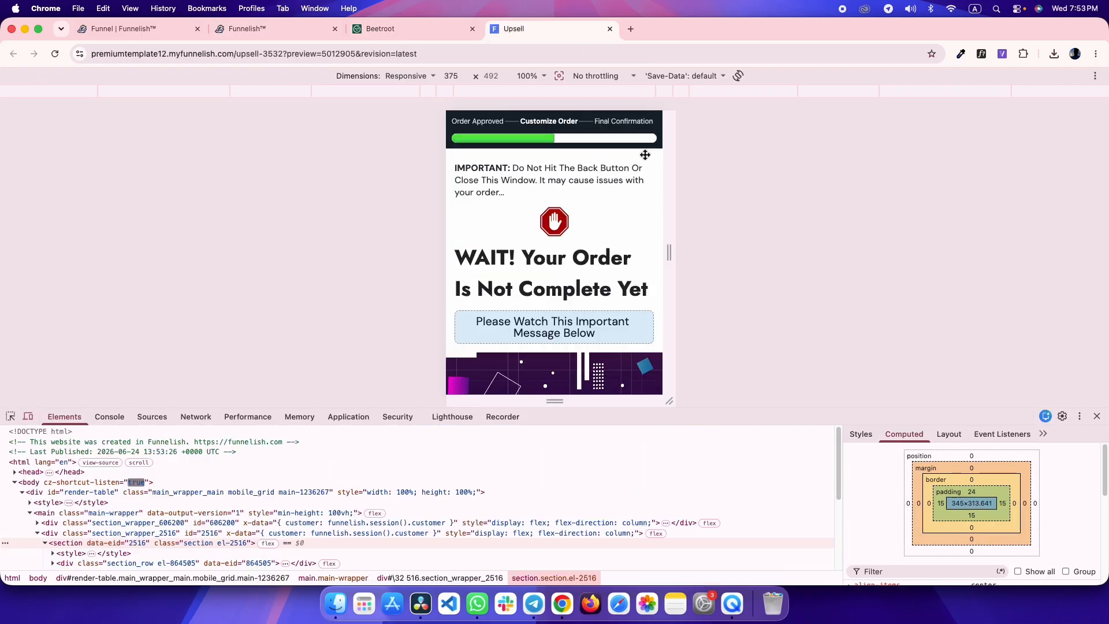
- Inspect the reference row around the IMPORTANT notice and set the matching Upsell section's left and right mobile padding to 10 px
{"action": "key", "text": "super+alt+Left"}
{"action": "left_click", "coordinate": [11, 417]}
{"action": "left_click", "coordinate": [457, 157]}
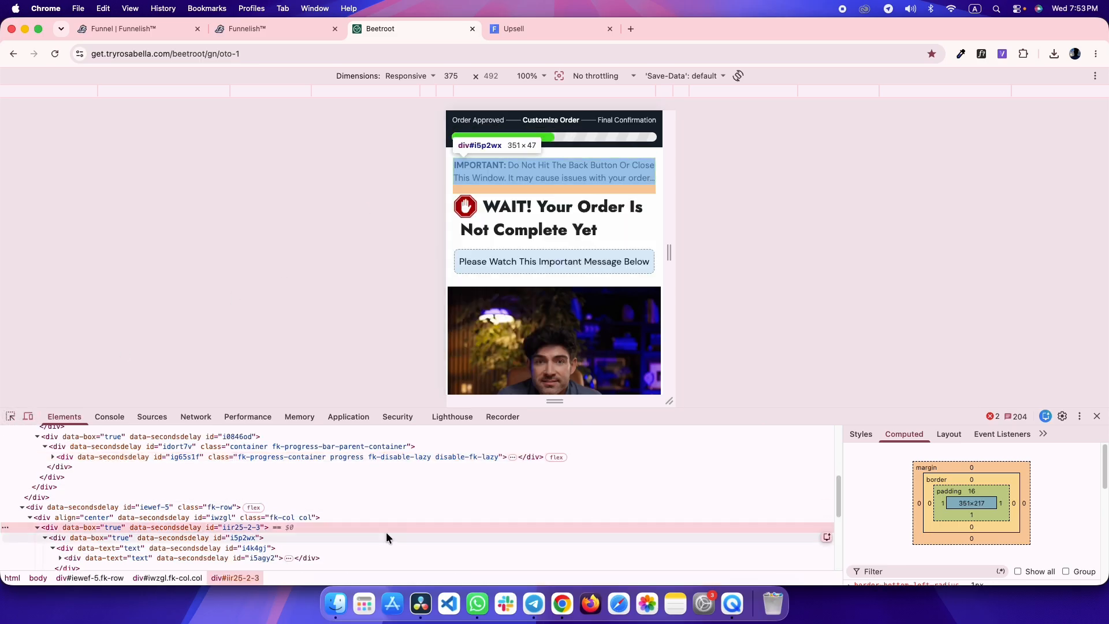
{"action": "left_click", "coordinate": [152, 506]}
{"action": "key", "text": "ctrl+shift+Tab"}
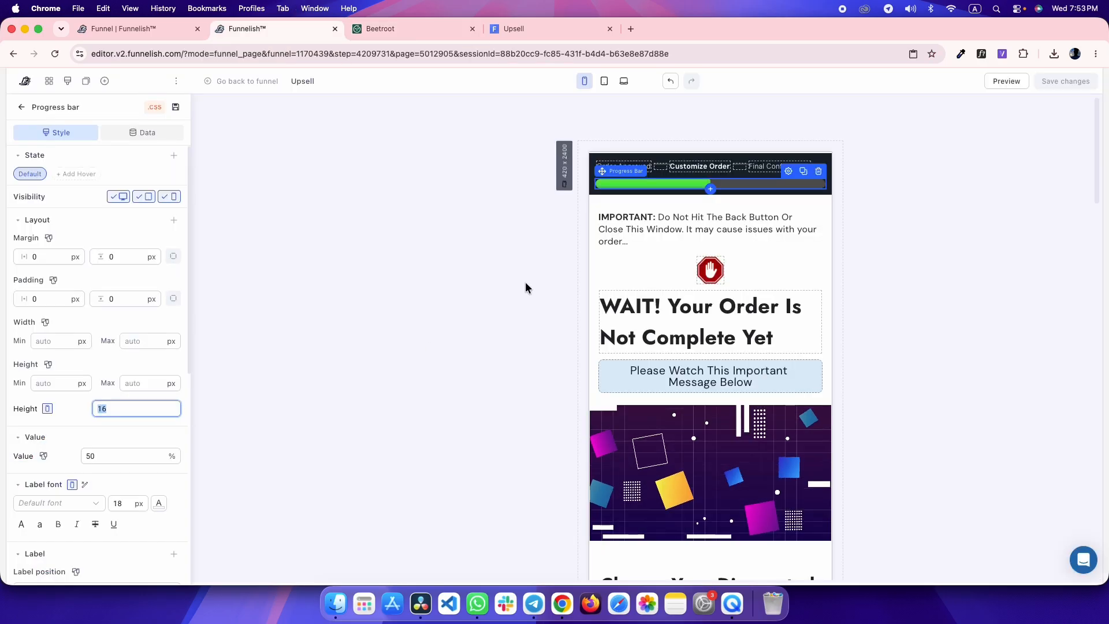
{"action": "left_click", "coordinate": [599, 200]}
{"action": "type", "text": "1"}
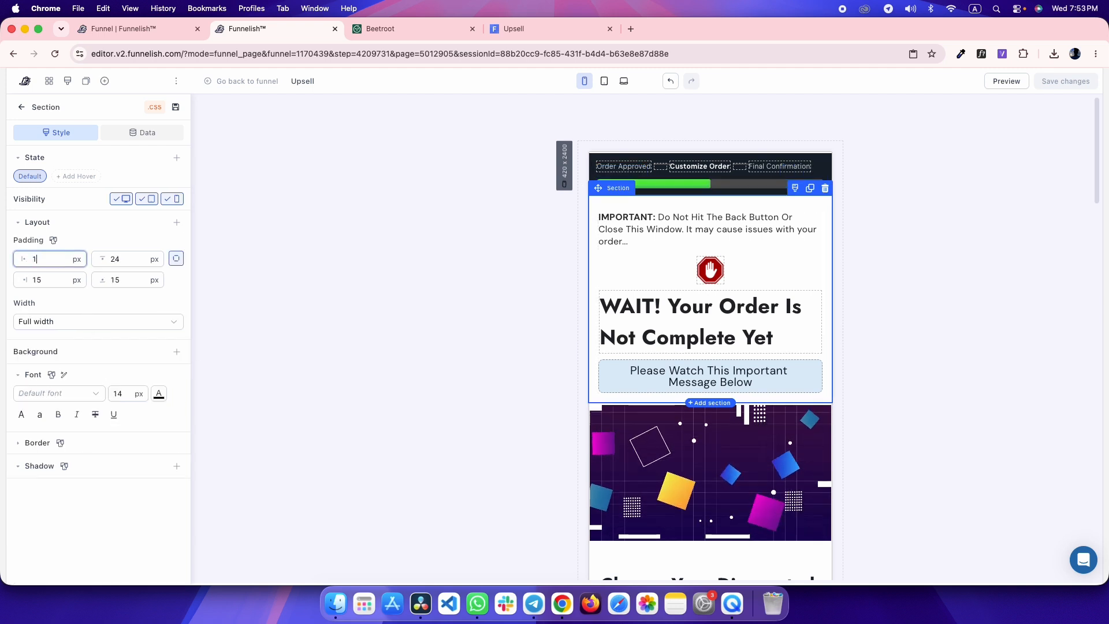
{"action": "type", "text": "0"}
{"action": "key", "text": "Tab"}
{"action": "key", "text": "Tab"}
{"action": "type", "text": "10"}
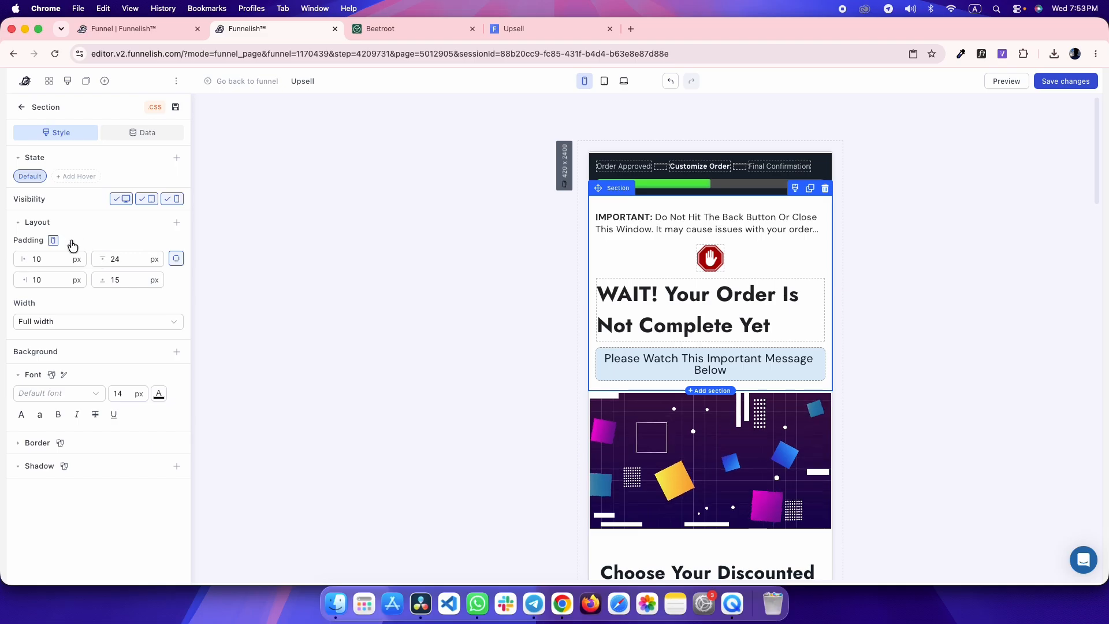
- Set the top mobile padding of the section with the IMPORTANT notice to 16 px, following the reference row
{"action": "key", "text": "ctrl+Tab"}
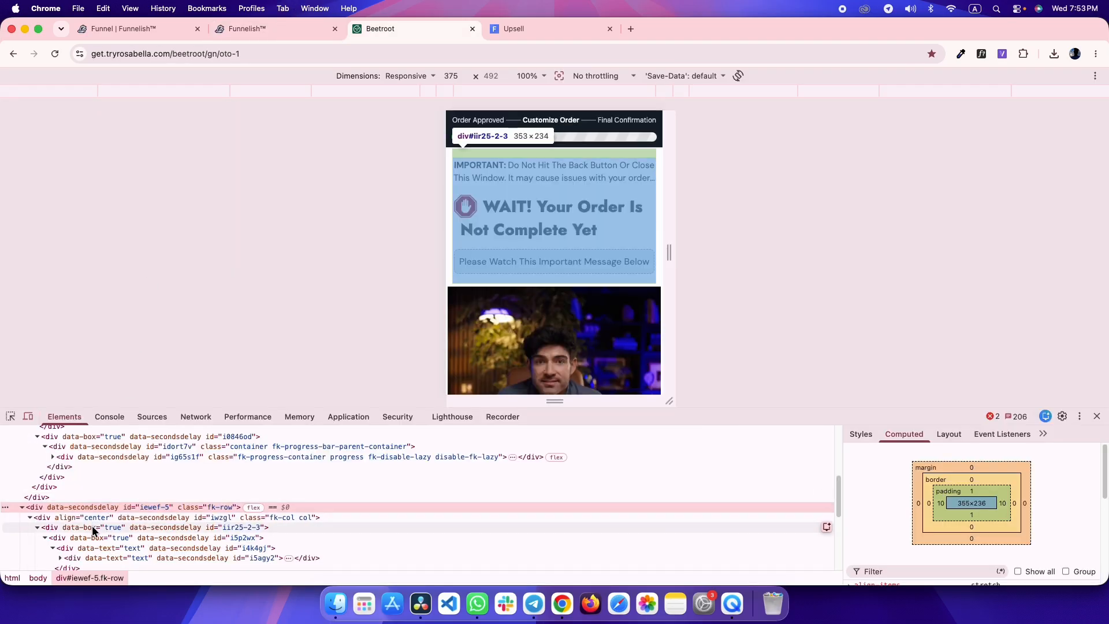
{"action": "key", "text": "ctrl+shift+Tab"}
{"action": "left_click", "coordinate": [122, 258]}
{"action": "type", "text": "16"}
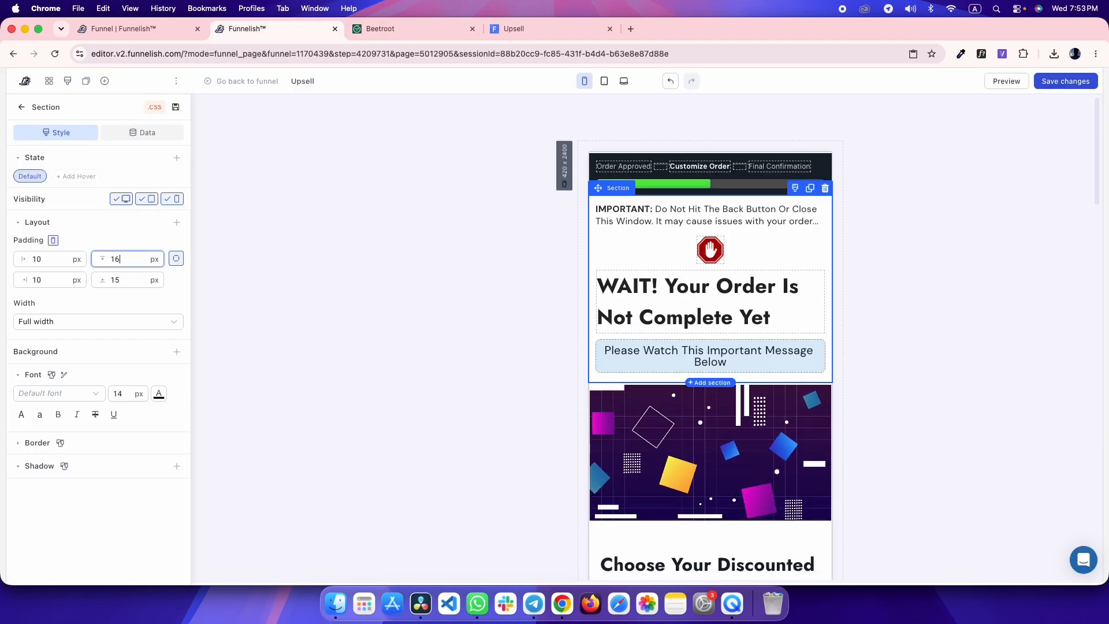
- Inspect the bottom padding of the reference container holding the heading and message box, and compare the reloaded Upsell preview with the reference
{"action": "key", "text": "ctrl+Tab"}
{"action": "left_click", "coordinate": [11, 415]}
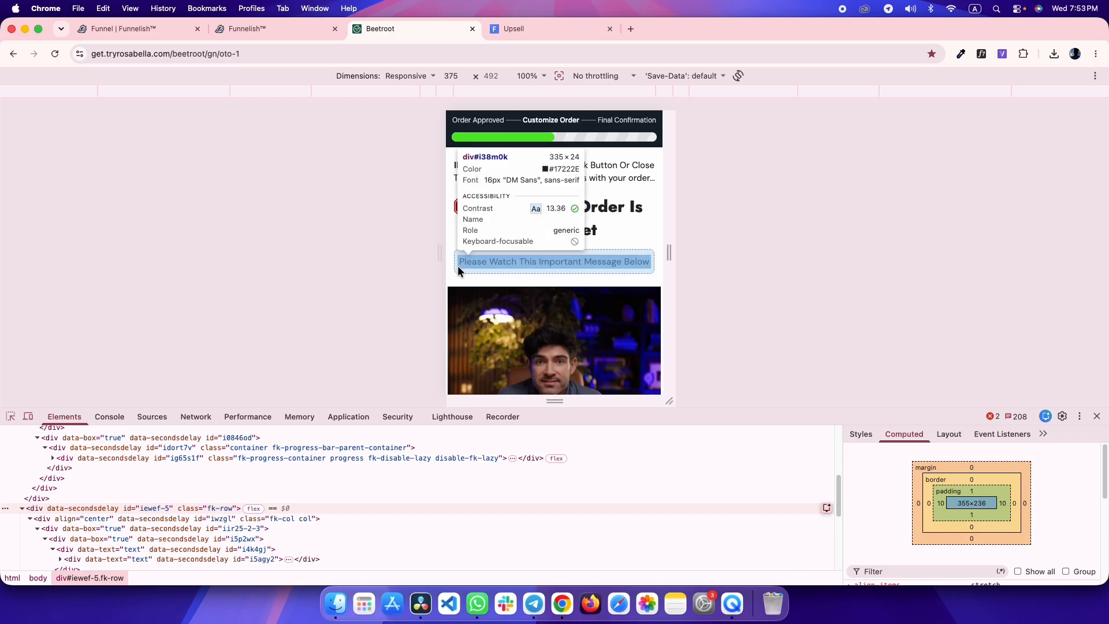
{"action": "left_click", "coordinate": [455, 266]}
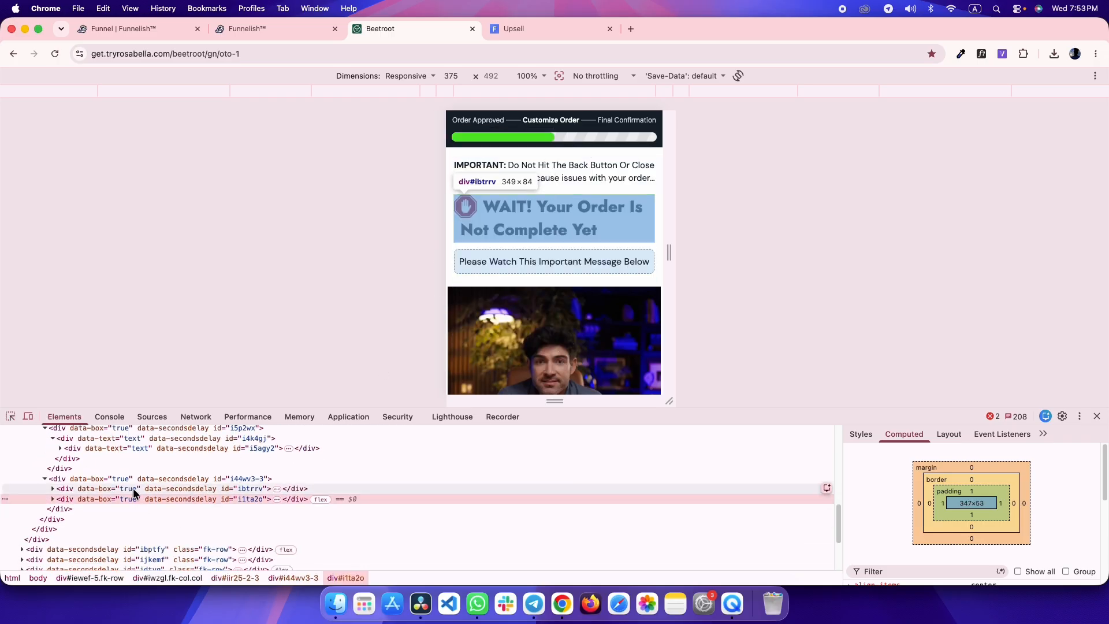
{"action": "left_click", "coordinate": [128, 509]}
{"action": "key", "text": "ctrl+shift+Tab"}
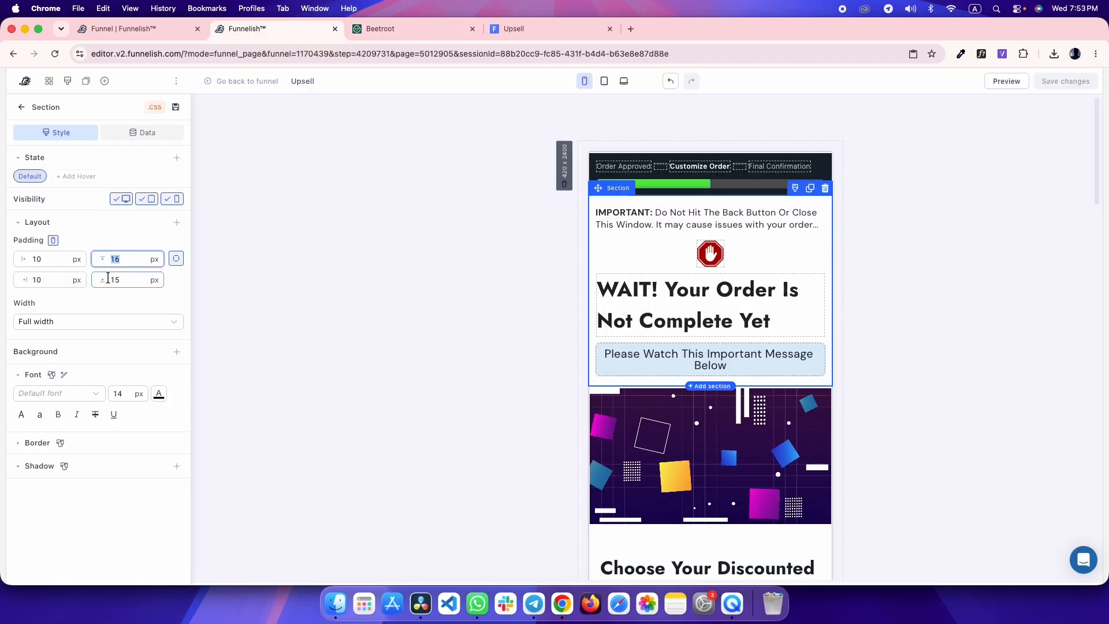
{"action": "left_click", "coordinate": [297, 218]}
{"action": "key", "text": "ctrl+Tab"}
{"action": "key", "text": "ctrl+Tab"}
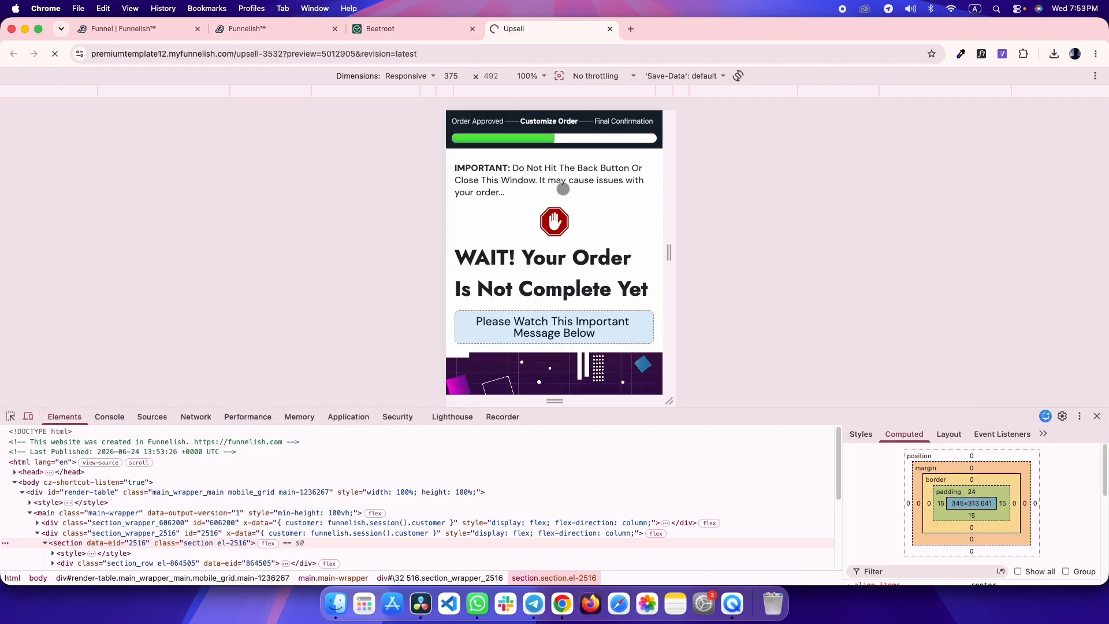
{"action": "key", "text": "ctrl+shift+Tab"}
{"action": "key", "text": "ctrl+Tab"}
{"action": "key", "text": "ctrl+shift+Tab"}
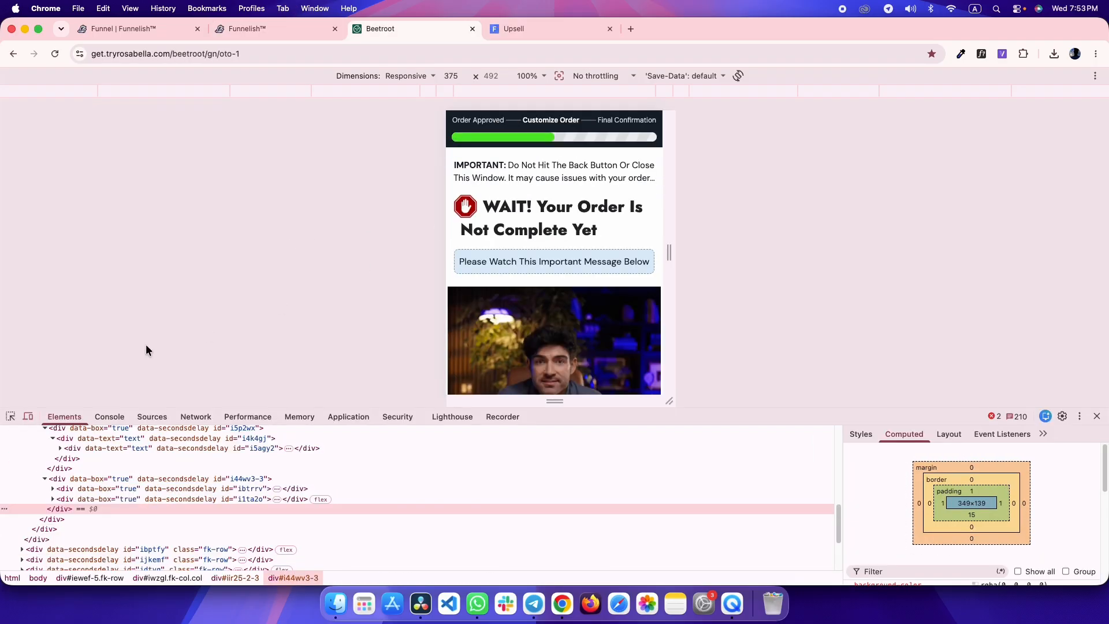
- Reduce the mobile font size of the IMPORTANT notice paragraph to match the reference page
{"action": "left_click", "coordinate": [10, 416]}
{"action": "key", "text": "ctrl+shift+Tab"}
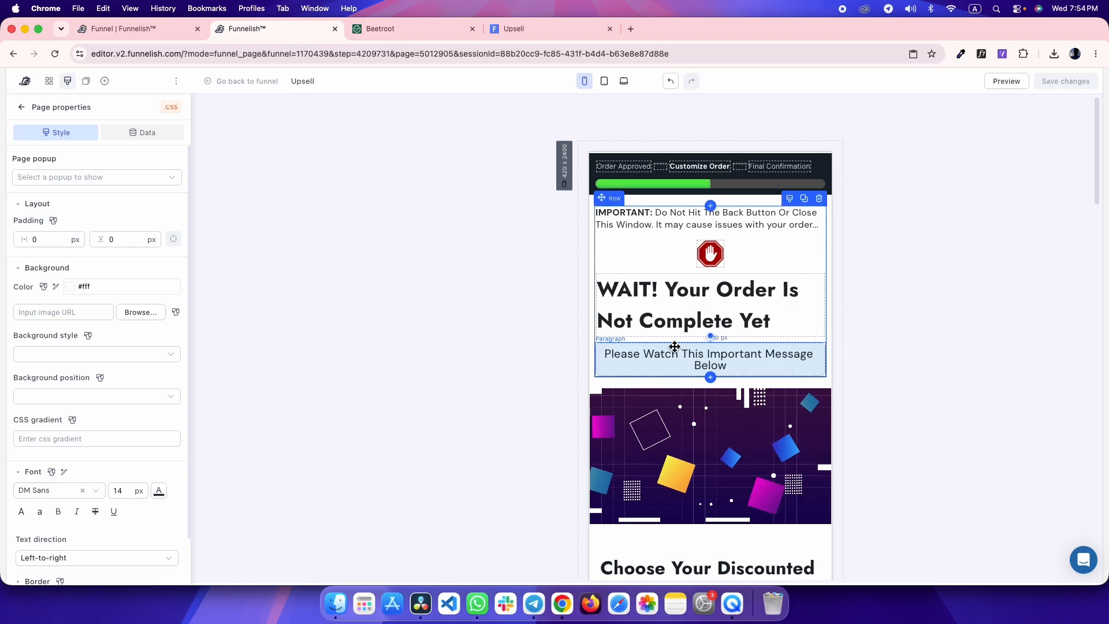
{"action": "left_click", "coordinate": [639, 224]}
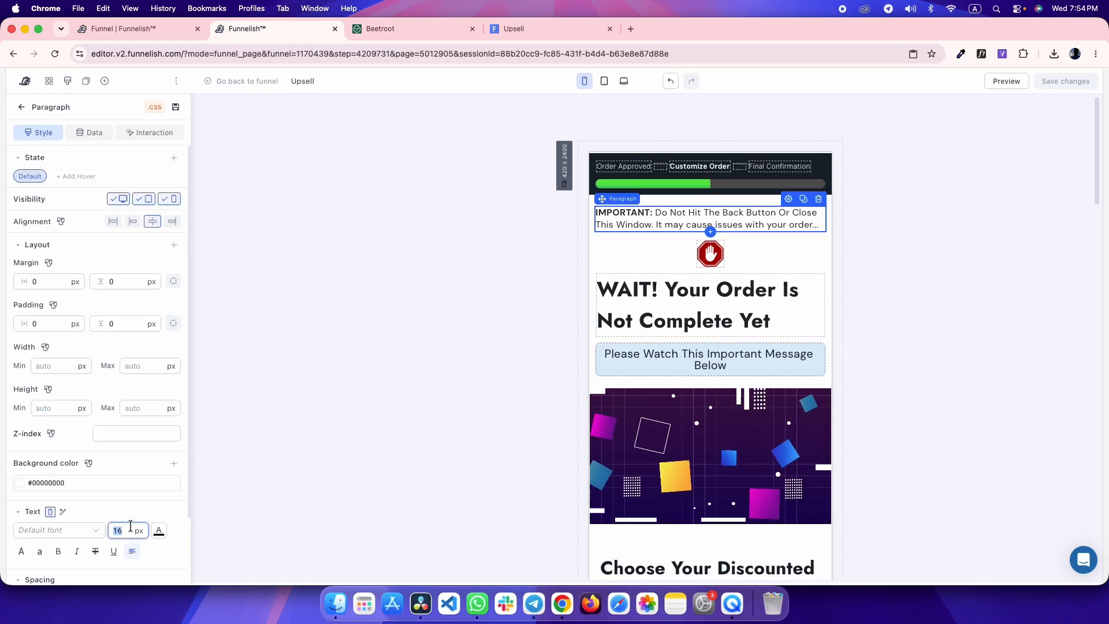
- Check the reference heading's font size and set the "WAIT! Your Order Is Not Complete Yet" heading to 28 px on mobile
{"action": "key", "text": "ctrl+Tab"}
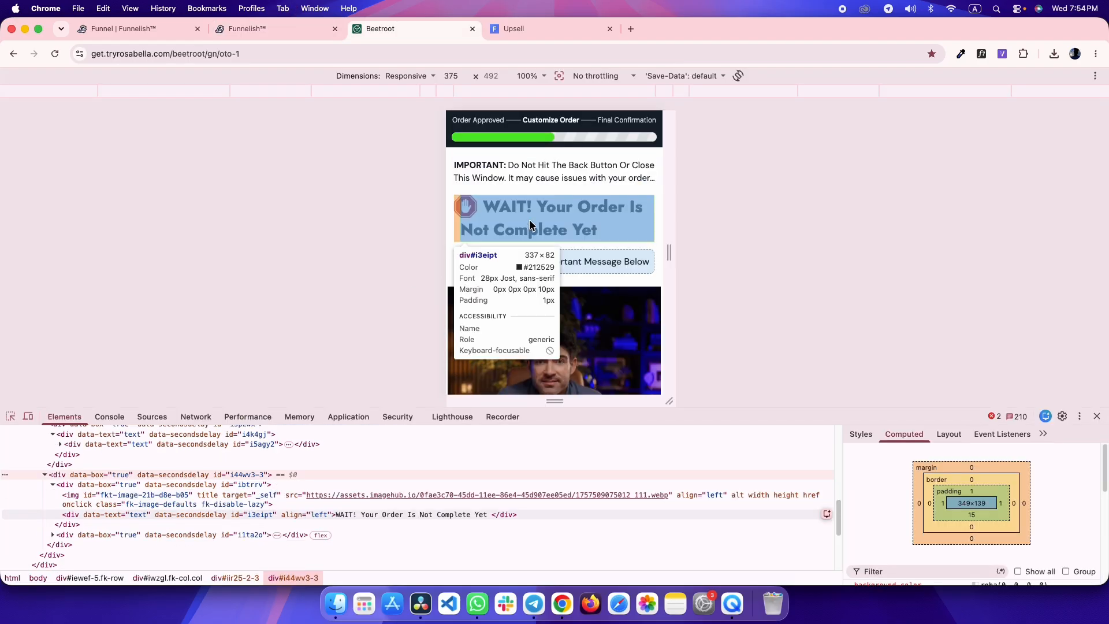
{"action": "key", "text": "ctrl+shift+Tab"}
{"action": "left_click", "coordinate": [684, 285]}
{"action": "type", "text": "2"}
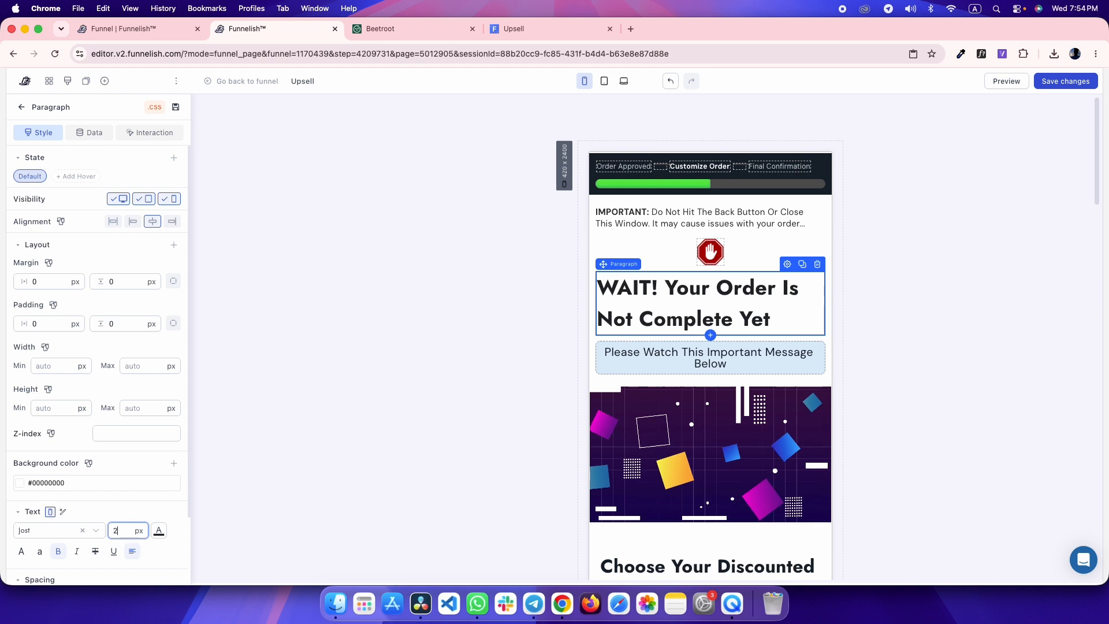
{"action": "type", "text": "8"}
- Set the mobile orientation of the container holding the stop icon and heading to Horizontal, and reload the Upsell preview
{"action": "left_click", "coordinate": [643, 245]}
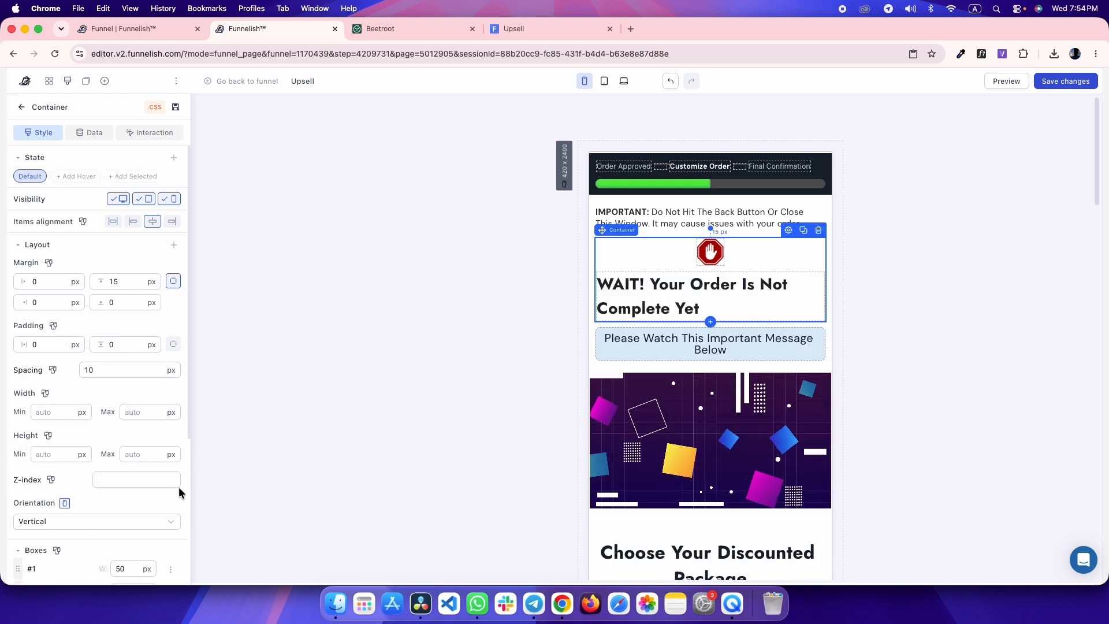
{"action": "left_click", "coordinate": [43, 521]}
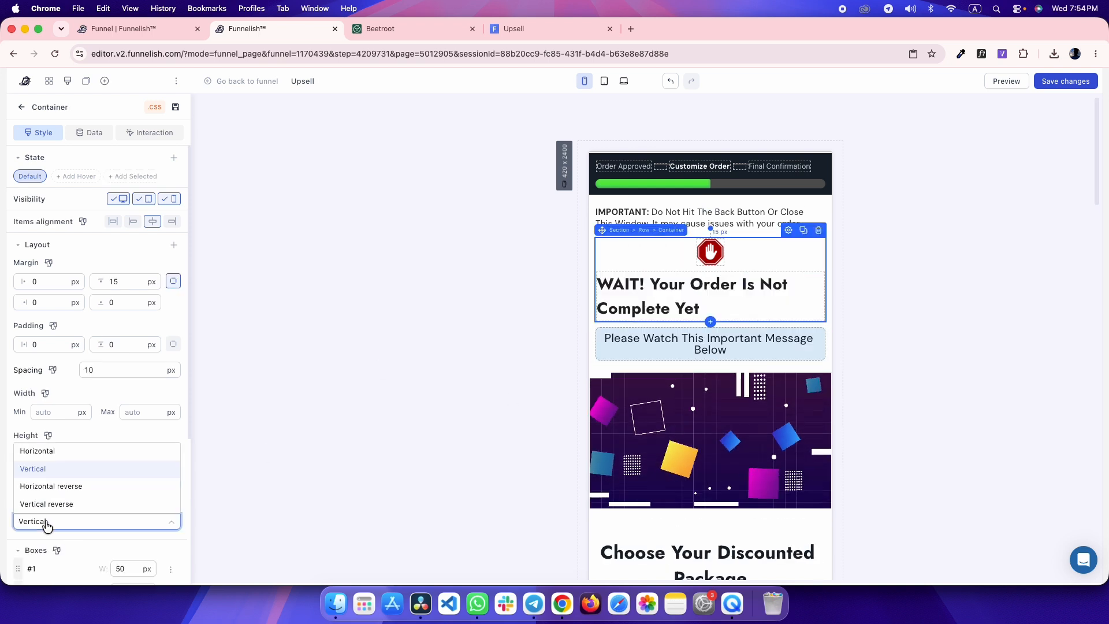
{"action": "left_click", "coordinate": [67, 450]}
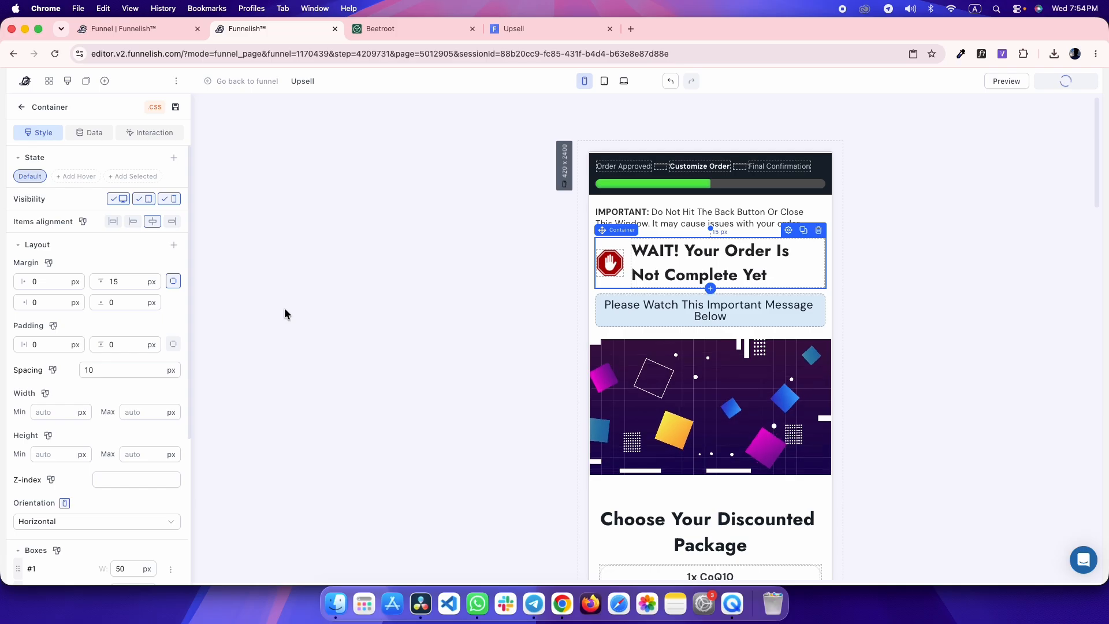
{"action": "key", "text": "super+4"}
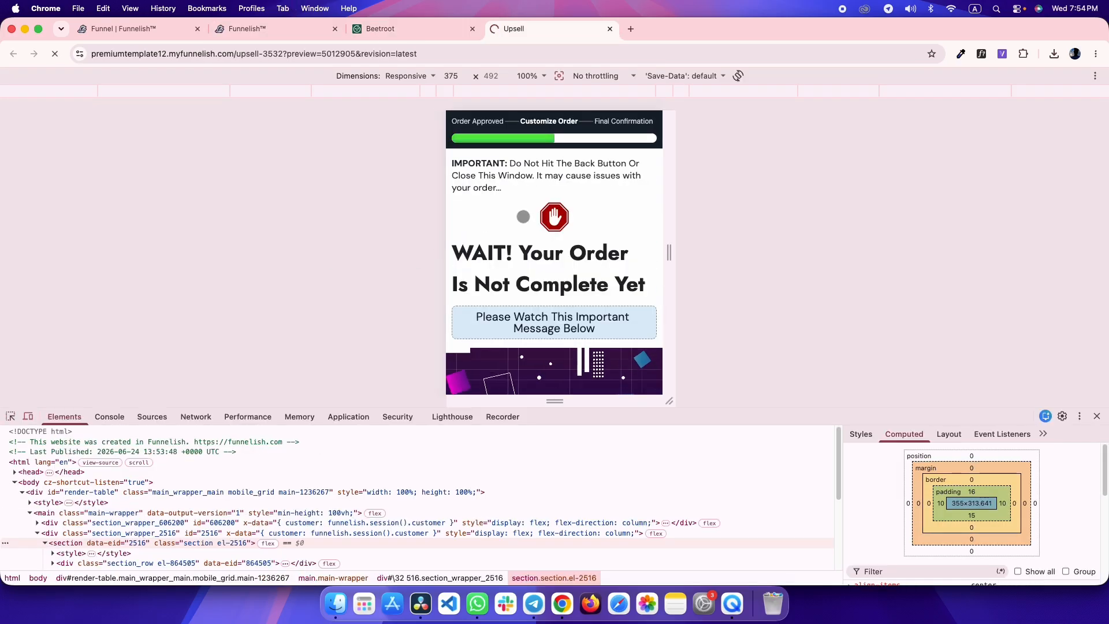
{"action": "key", "text": "ctrl+shift+Tab"}
{"action": "key", "text": "ctrl+Tab"}
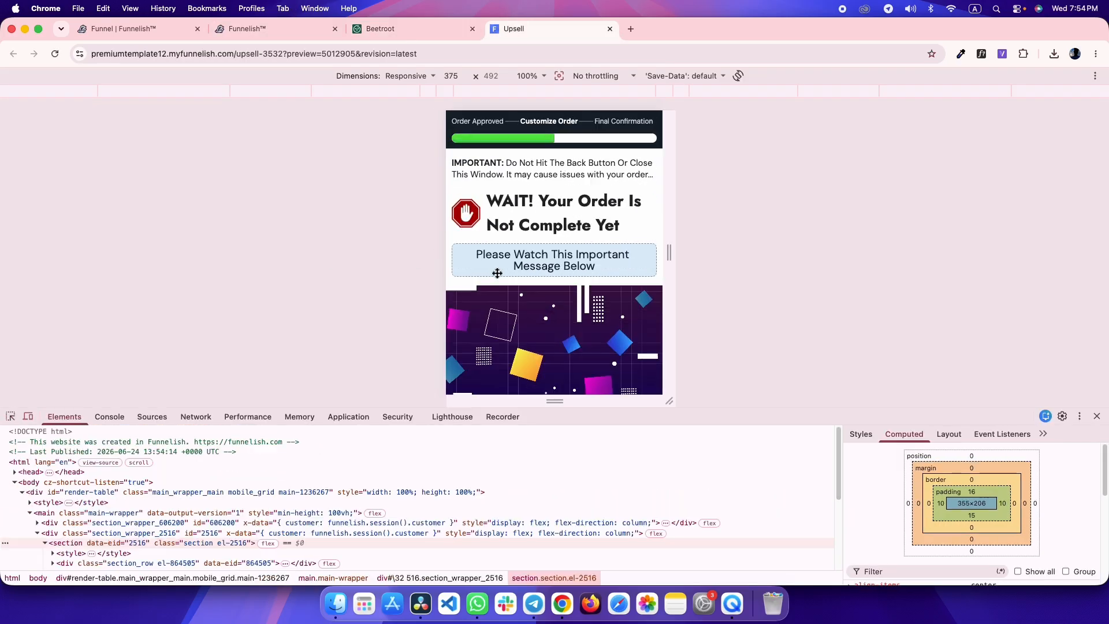
- Inspect the reference stop icon's size and set the first box of the icon-and-heading container to 40 px wide on mobile
{"action": "key", "text": "ctrl+shift+Tab"}
{"action": "key", "text": "ctrl+Tab"}
{"action": "key", "text": "ctrl+shift+Tab"}
{"action": "left_click", "coordinate": [11, 413]}
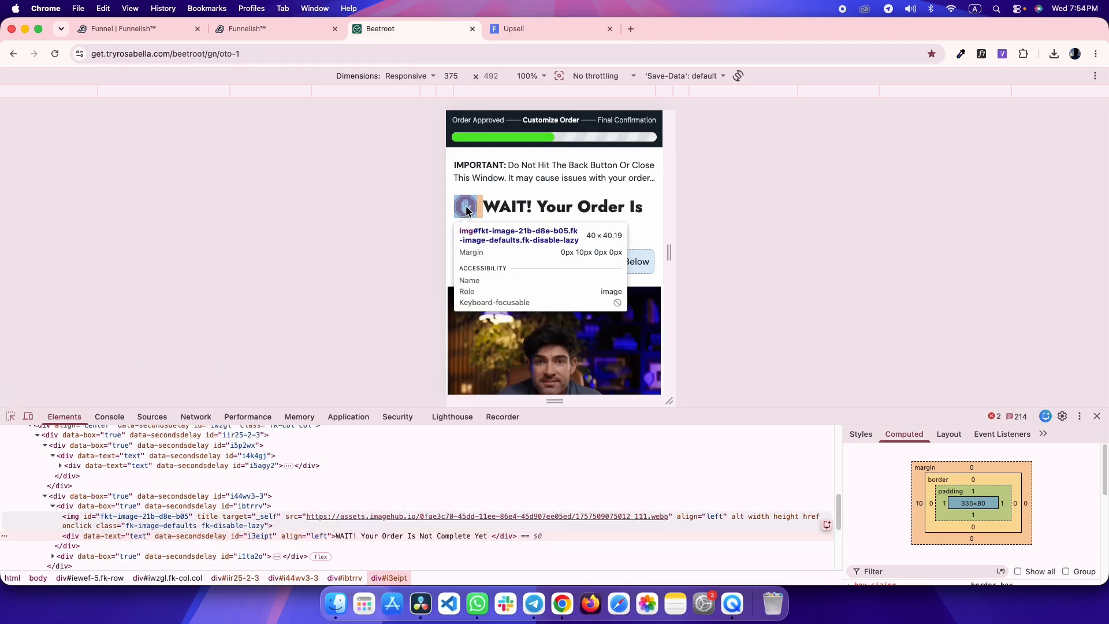
{"action": "key", "text": "ctrl+shift+Tab"}
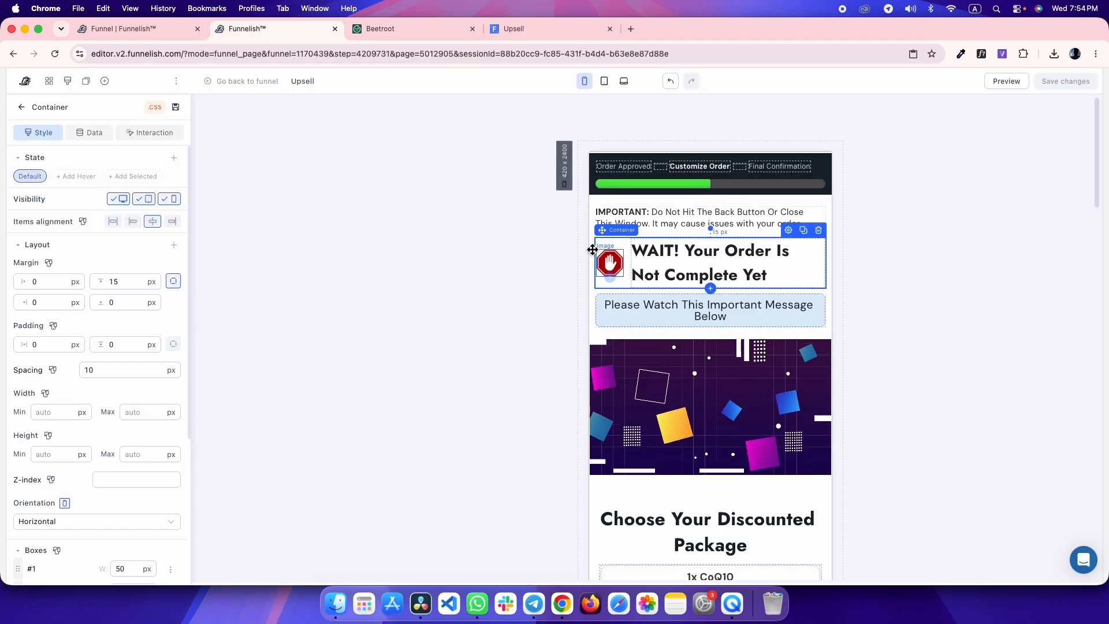
{"action": "scroll", "coordinate": [93, 485], "scroll_direction": "down", "scroll_amount": 3}
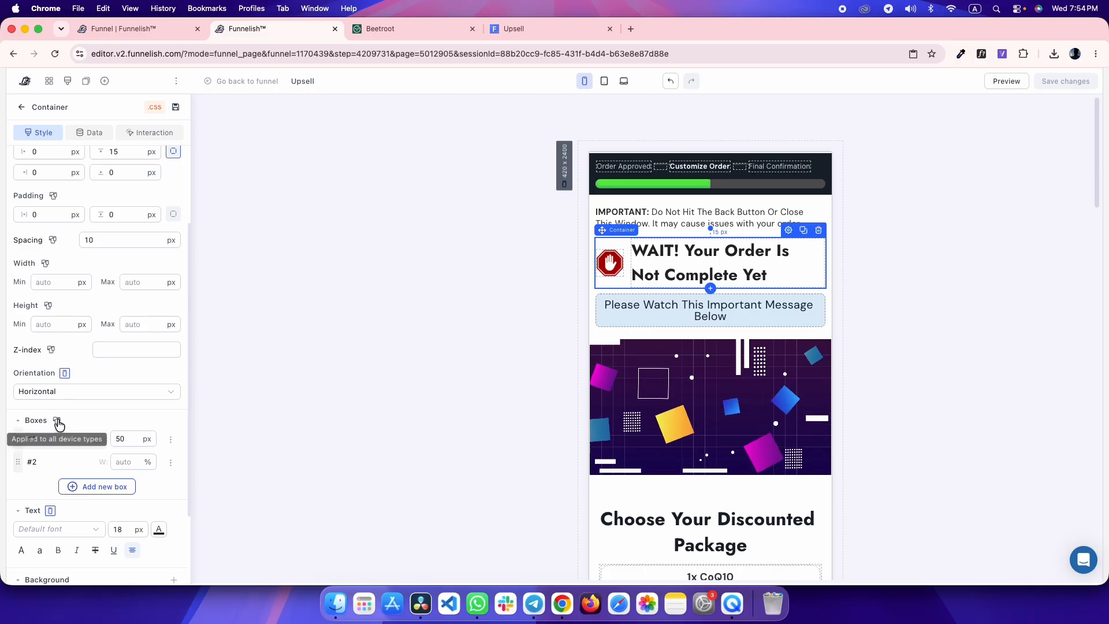
{"action": "type", "text": "40"}
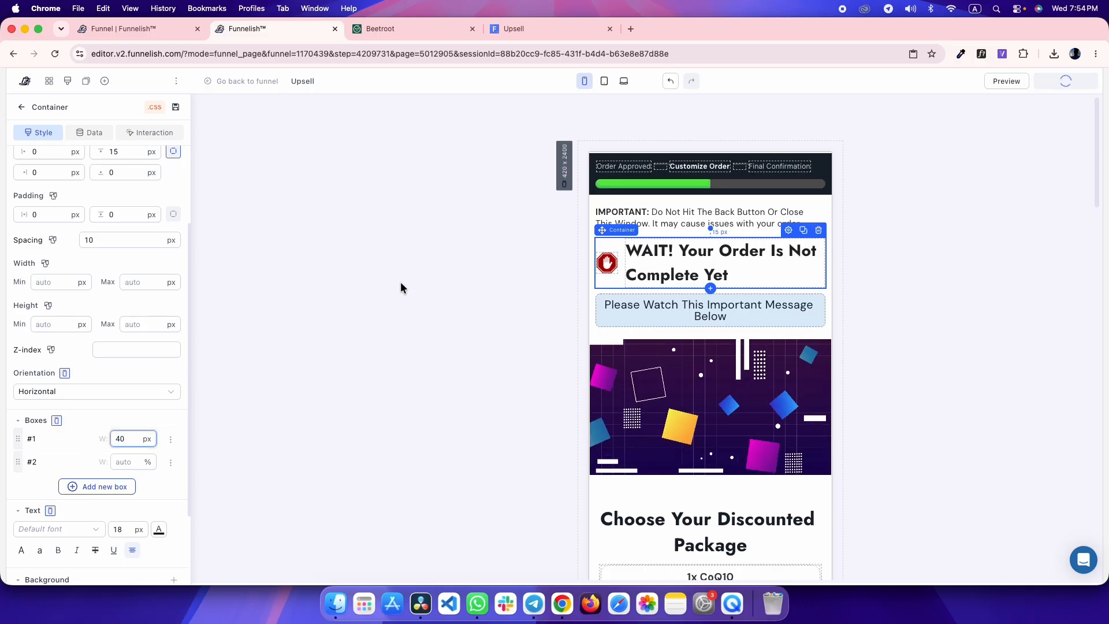
- Compare the Upsell preview with the reference and set the icon-and-heading container's mobile items alignment to start, level with the first heading line
{"action": "key", "text": "ctrl+Tab"}
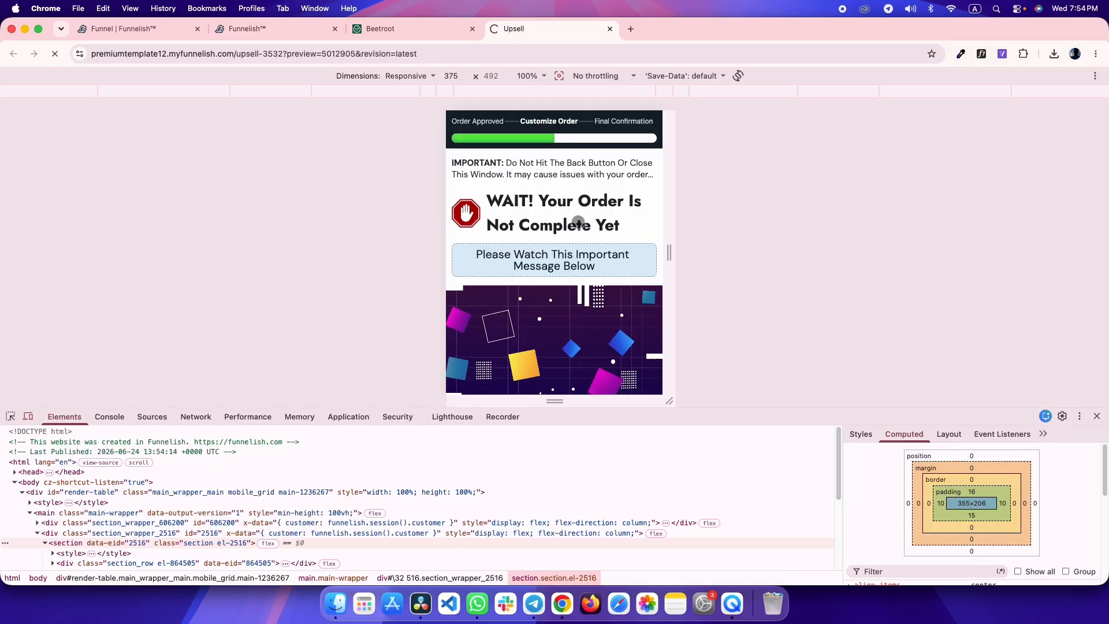
{"action": "key", "text": "ctrl+Tab"}
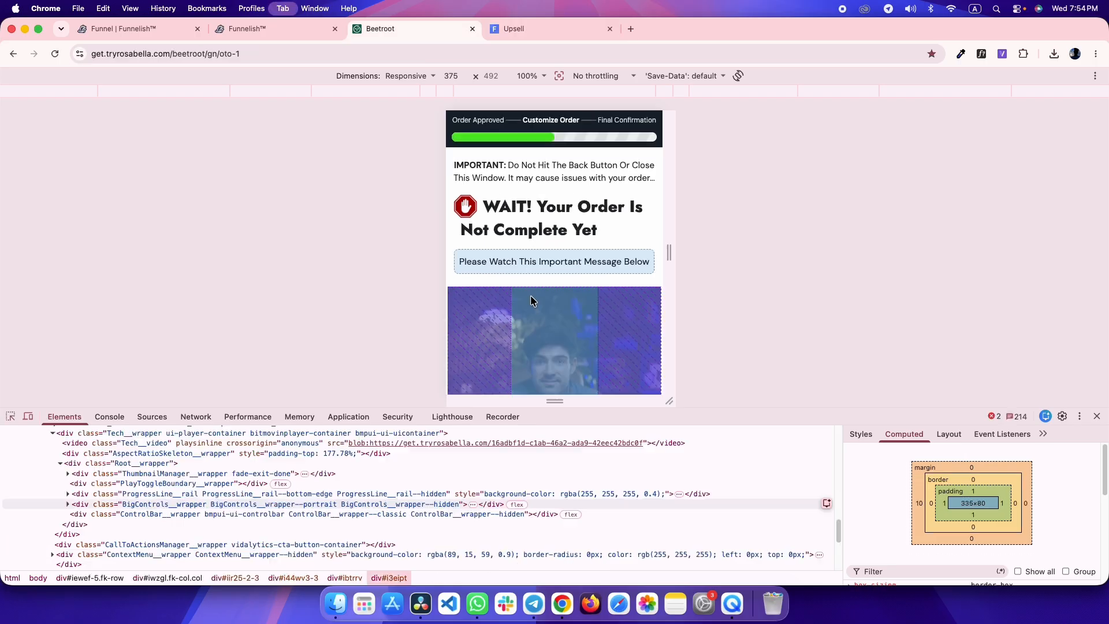
{"action": "key", "text": "ctrl+shift+Tab"}
{"action": "key", "text": "ctrl+shift+Tab"}
{"action": "scroll", "coordinate": [60, 237], "scroll_direction": "up", "scroll_amount": 3}
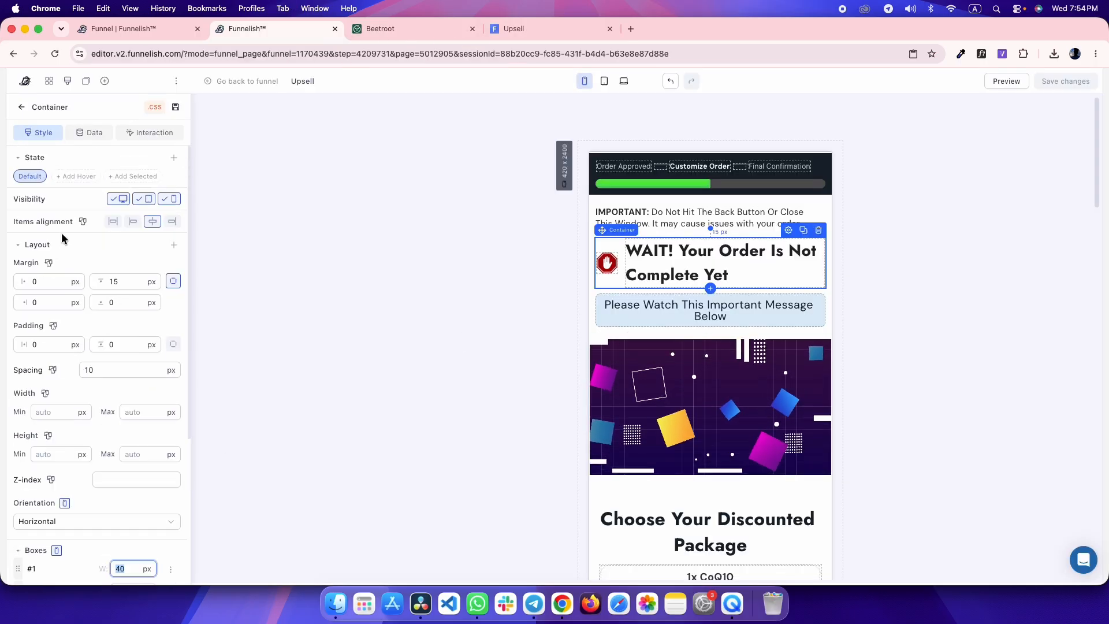
{"action": "left_click", "coordinate": [132, 221]}
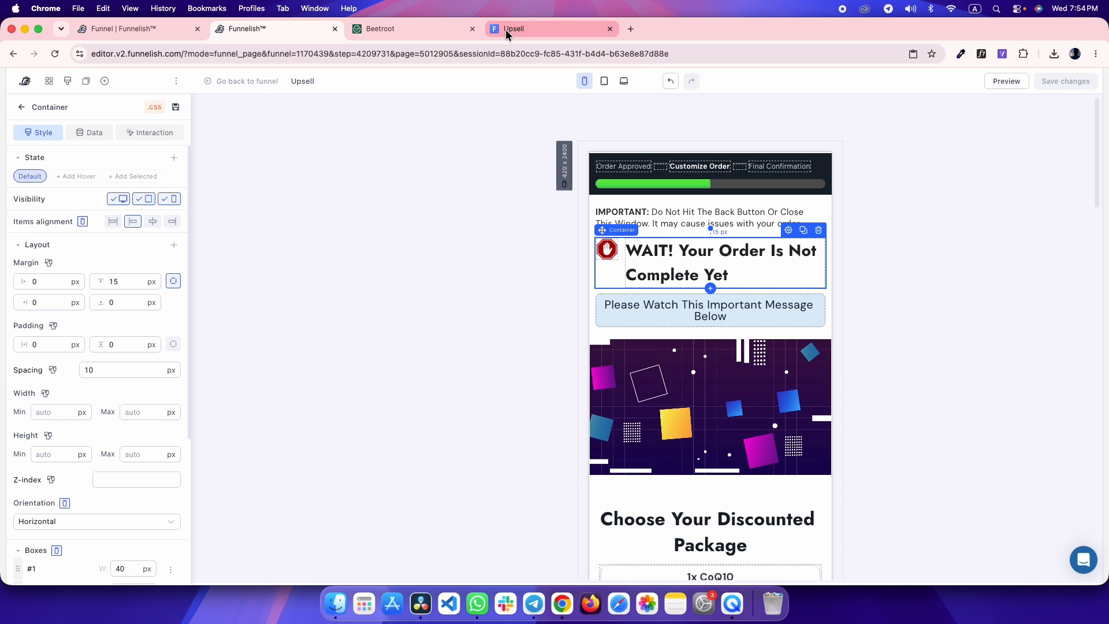
{"action": "key", "text": "ctrl+shift+Tab"}
{"action": "key", "text": "ctrl+Tab"}
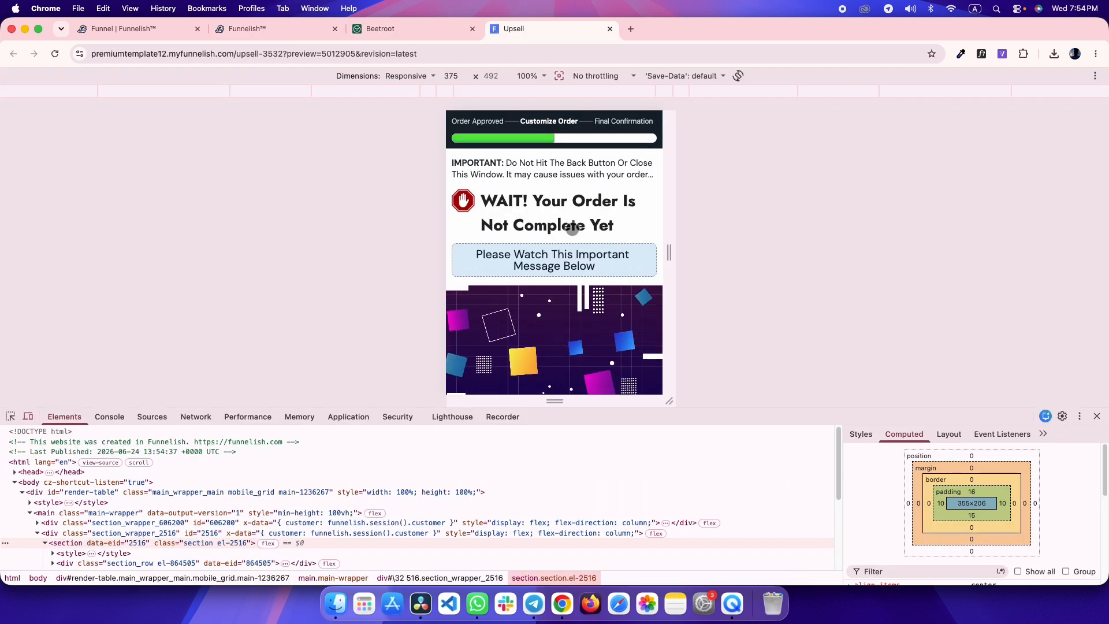
- Check the reference message box's font size, set the "Please Watch This Important Message Below" paragraph to 16 px on mobile, and save
{"action": "key", "text": "ctrl+shift+Tab"}
{"action": "key", "text": "ctrl+Tab"}
{"action": "key", "text": "ctrl+shift+Tab"}
{"action": "left_click", "coordinate": [11, 417]}
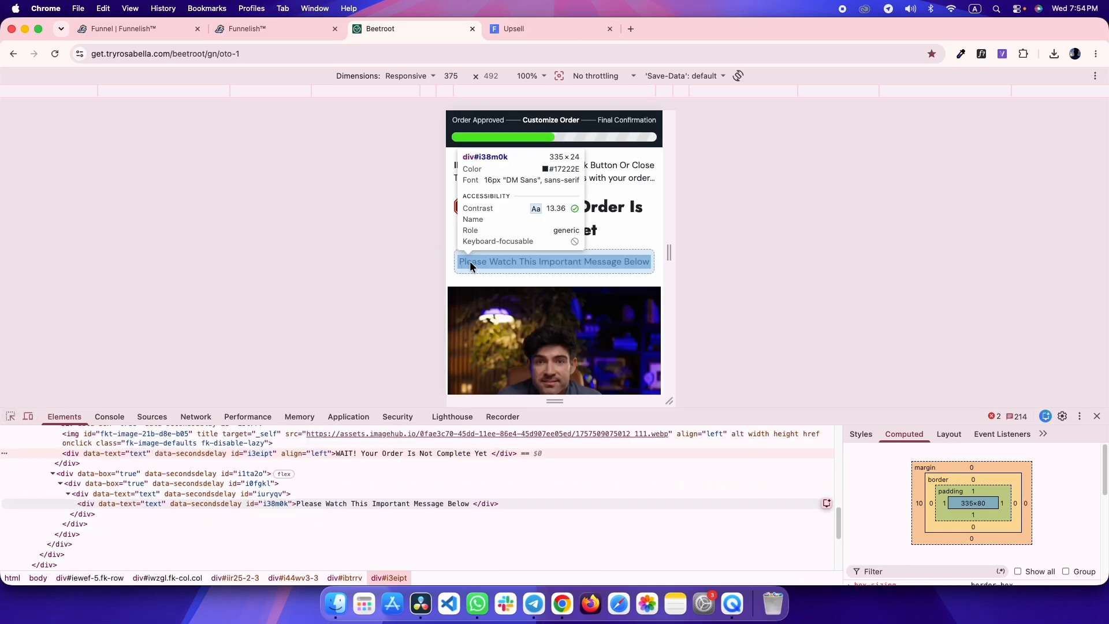
{"action": "key", "text": "ctrl+shift+Tab"}
{"action": "left_click", "coordinate": [629, 321]}
{"action": "double_click", "coordinate": [117, 548]}
{"action": "type", "text": "16"}
{"action": "key", "text": "super+s"}
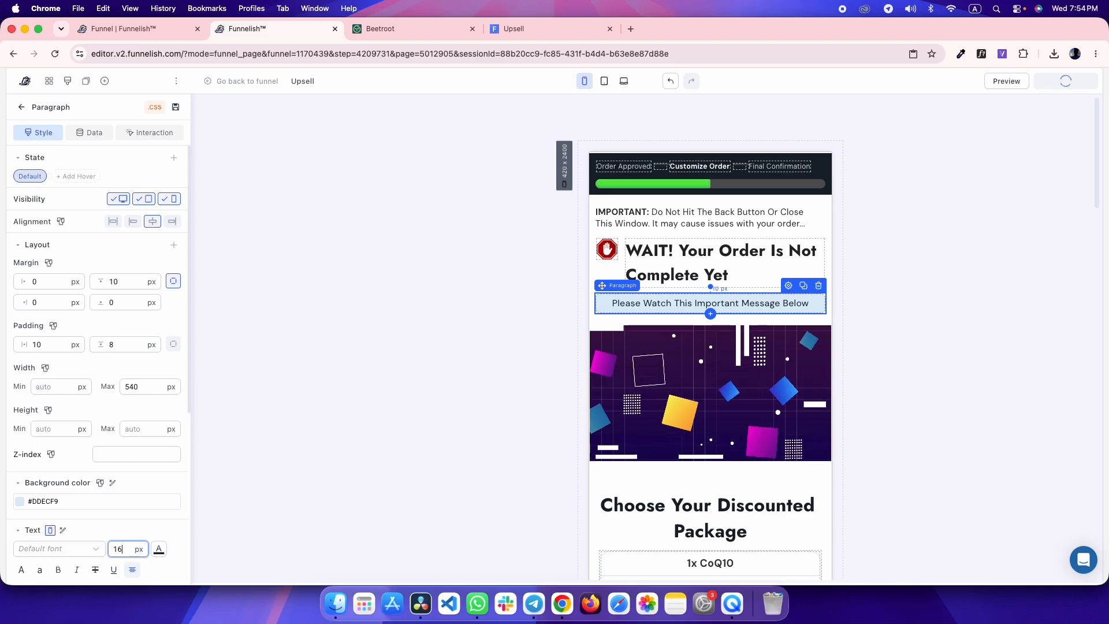
- Compare the Upsell preview with the reference page from the top header down through the video area
{"action": "key", "text": "ctrl+Tab"}
{"action": "key", "text": "ctrl+Tab"}
{"action": "key", "text": "ctrl+shift+Tab"}
{"action": "key", "text": "ctrl+Tab"}
{"action": "key", "text": "ctrl+shift+Tab"}
{"action": "key", "text": "ctrl+Tab"}
{"action": "key", "text": "ctrl+shift+Tab"}
{"action": "scroll", "coordinate": [541, 214], "scroll_direction": "down", "scroll_amount": 2}
{"action": "key", "text": "ctrl+Tab"}
{"action": "scroll", "coordinate": [541, 213], "scroll_direction": "down", "scroll_amount": 1}
{"action": "scroll", "coordinate": [541, 214], "scroll_direction": "down", "scroll_amount": 3}
- Check the reference's package heading font size and set the "Choose Your Discounted Package" heading to 28 px on mobile
{"action": "key", "text": "ctrl+shift+Tab"}
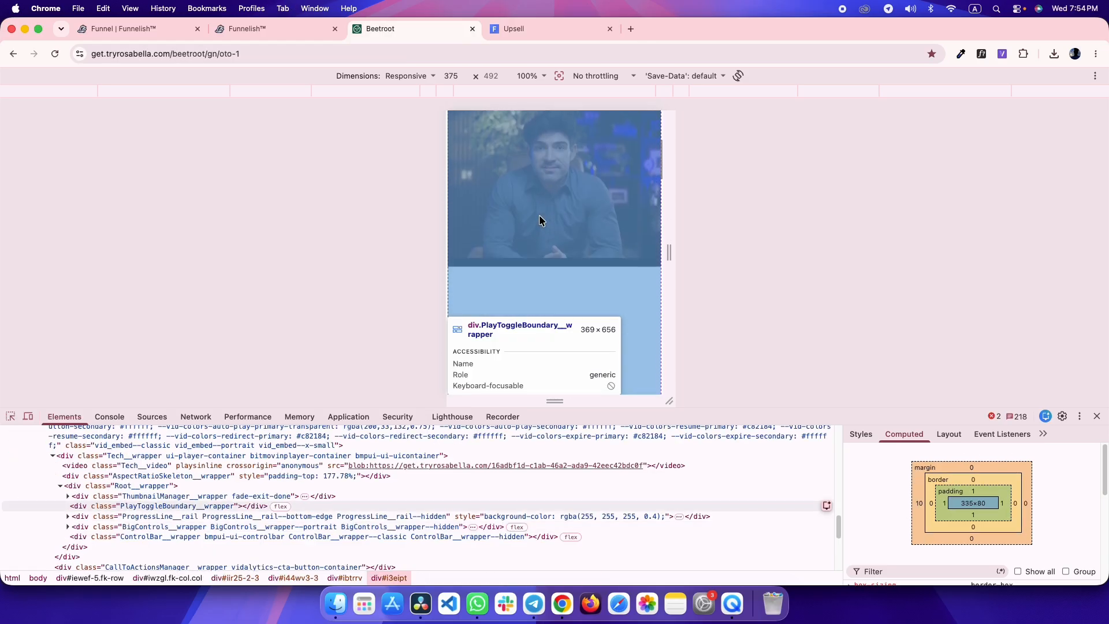
{"action": "scroll", "coordinate": [502, 237], "scroll_direction": "down", "scroll_amount": 5}
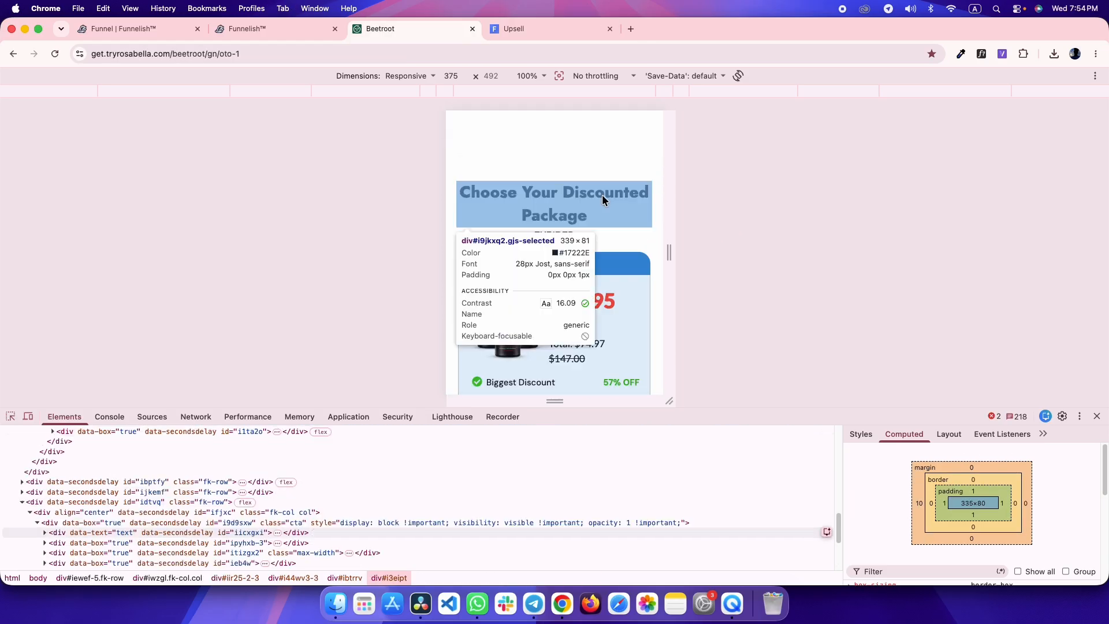
{"action": "key", "text": "ctrl+shift+Tab"}
{"action": "scroll", "coordinate": [650, 360], "scroll_direction": "down", "scroll_amount": 3}
{"action": "left_click", "coordinate": [648, 330]}
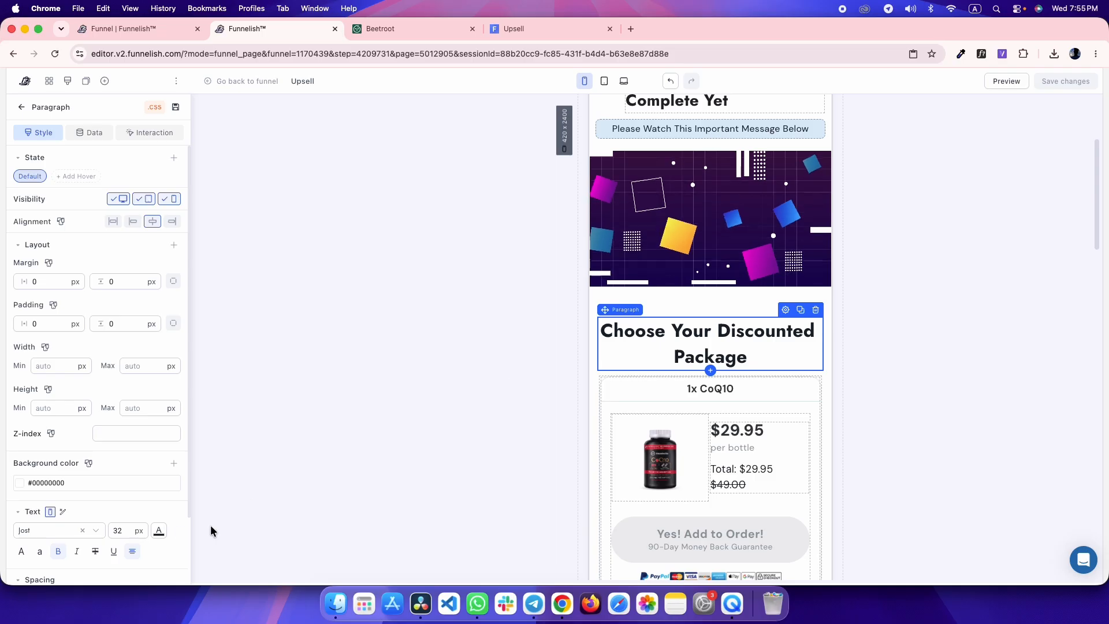
{"action": "double_click", "coordinate": [130, 532]}
{"action": "type", "text": "28"}
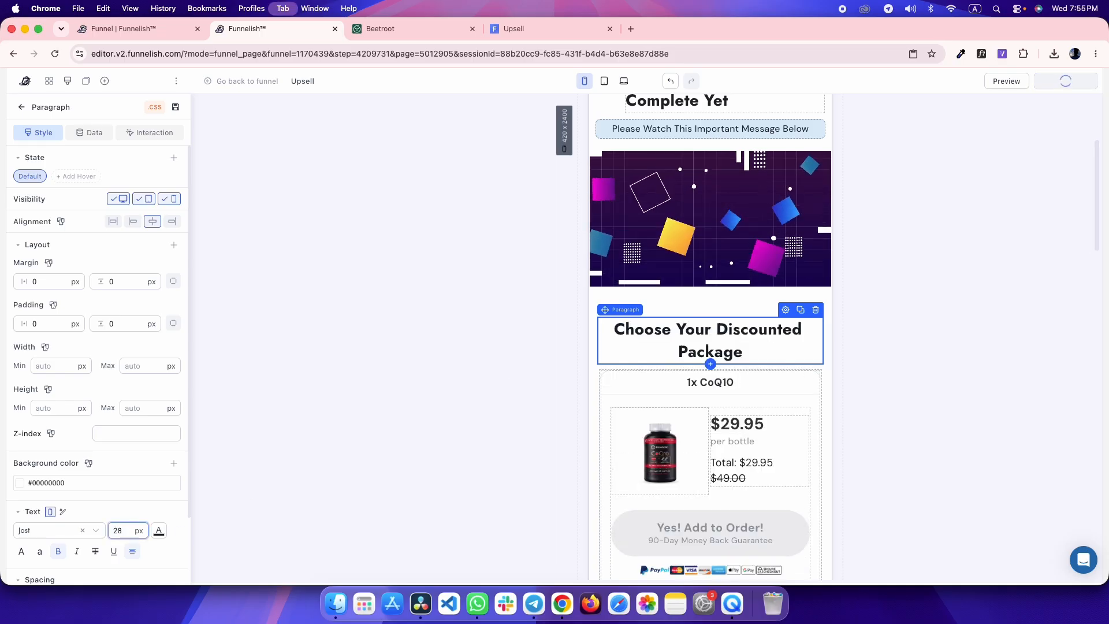
- Inspect the spacing around the reference package heading and set the package section's top padding to 24 px on mobile
{"action": "key", "text": "ctrl+Tab"}
{"action": "left_click", "coordinate": [467, 191]}
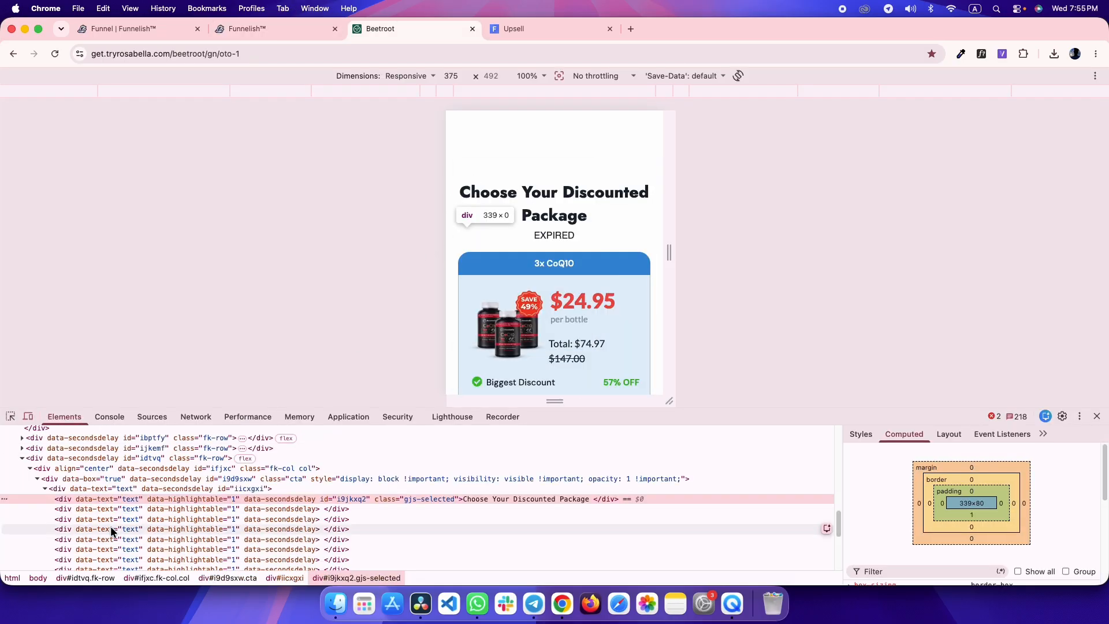
{"action": "left_click", "coordinate": [105, 485]}
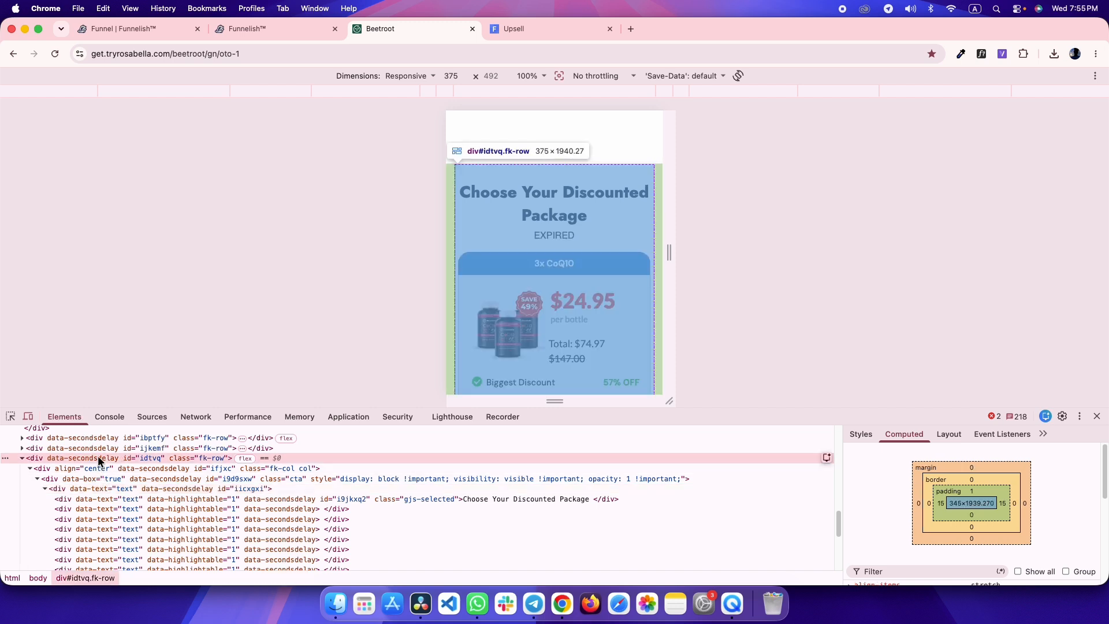
{"action": "key", "text": "ctrl+shift+Tab"}
{"action": "left_click", "coordinate": [595, 298]}
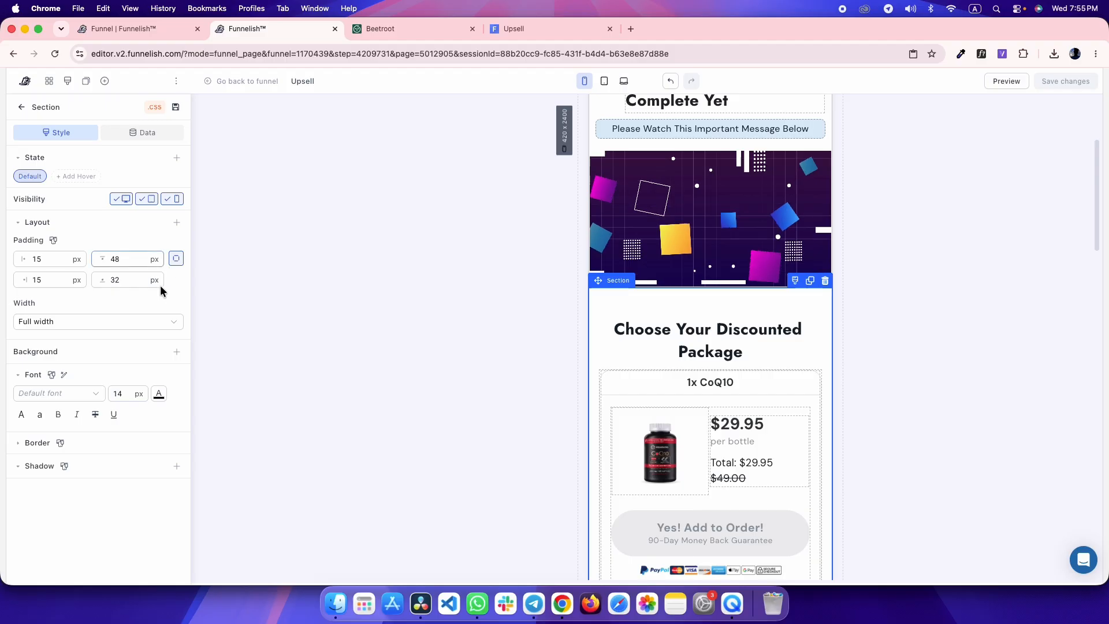
{"action": "key", "text": "ctrl+Tab"}
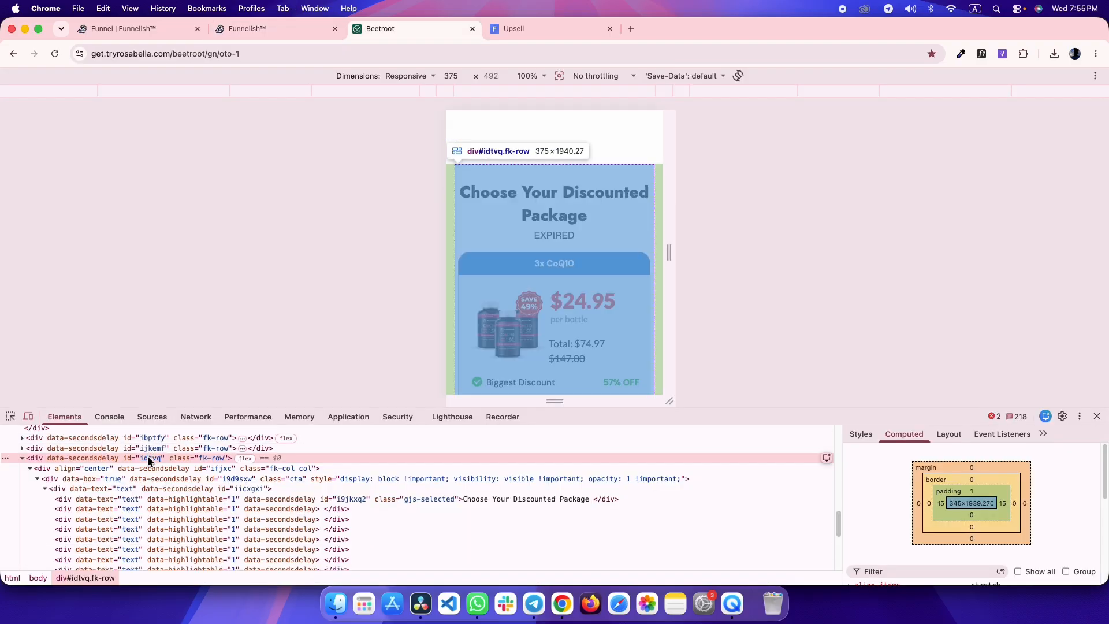
{"action": "key", "text": "ctrl+shift+Tab"}
{"action": "key", "text": "ctrl+Tab"}
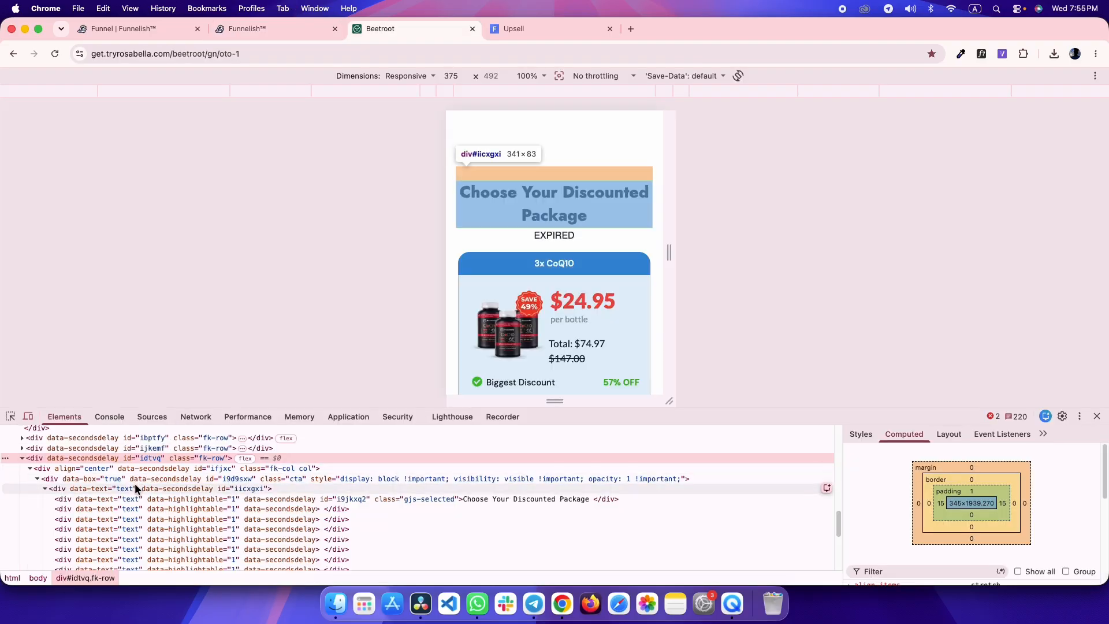
{"action": "key", "text": "ctrl+shift+Tab"}
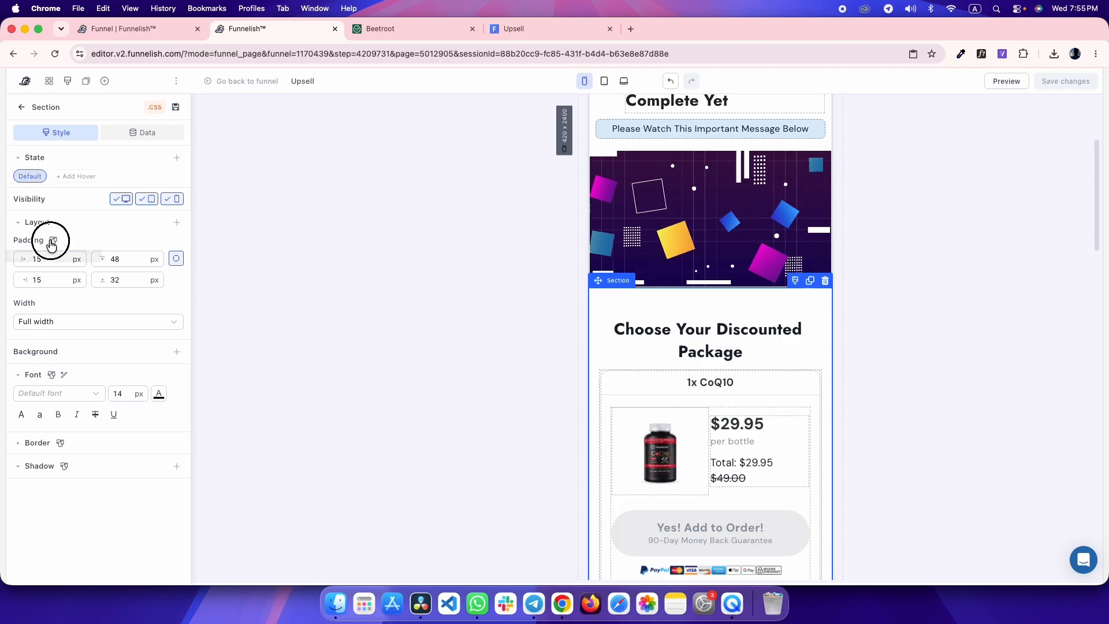
{"action": "double_click", "coordinate": [111, 259]}
{"action": "type", "text": "24"}
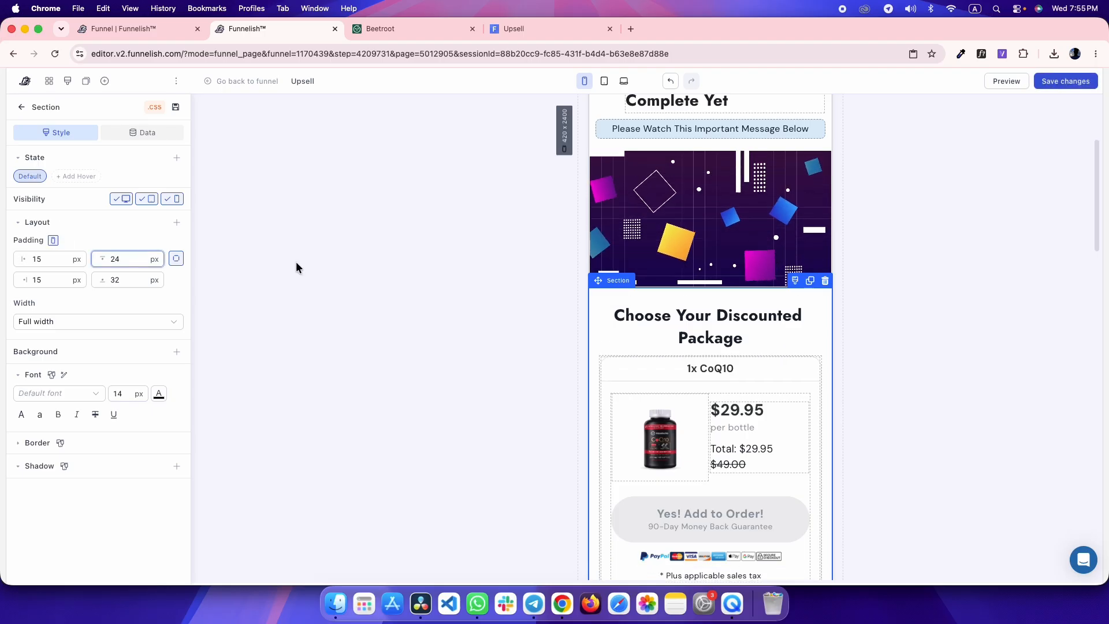
- Recheck the reference package section's padding and compare its heading and first package card with the Upsell preview
{"action": "key", "text": "ctrl+Tab"}
{"action": "left_click", "coordinate": [147, 459]}
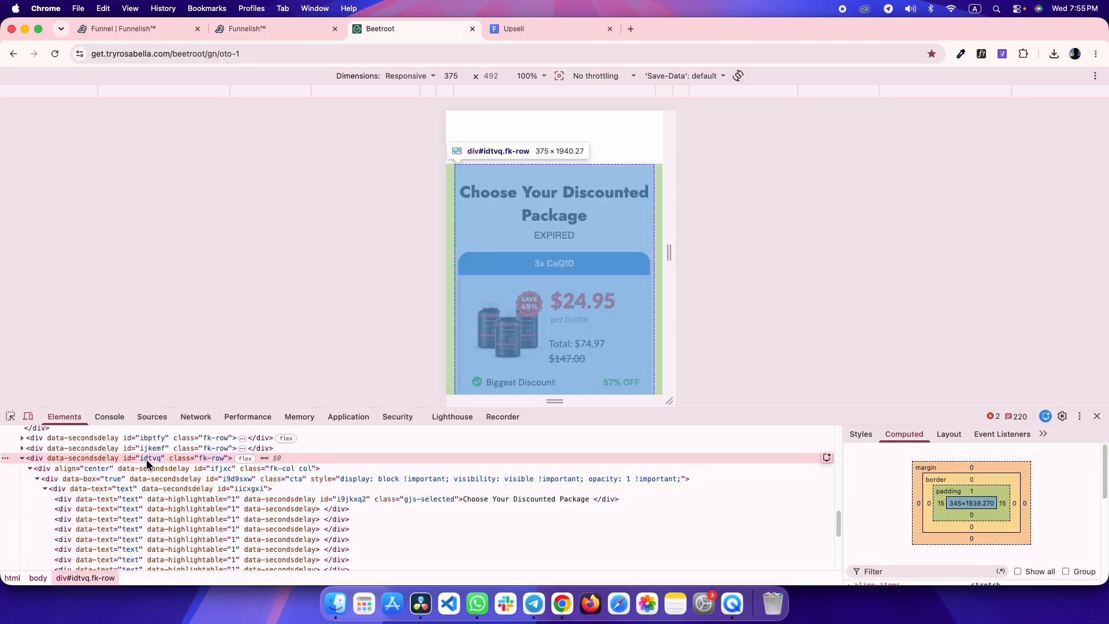
{"action": "key", "text": "ctrl+Tab"}
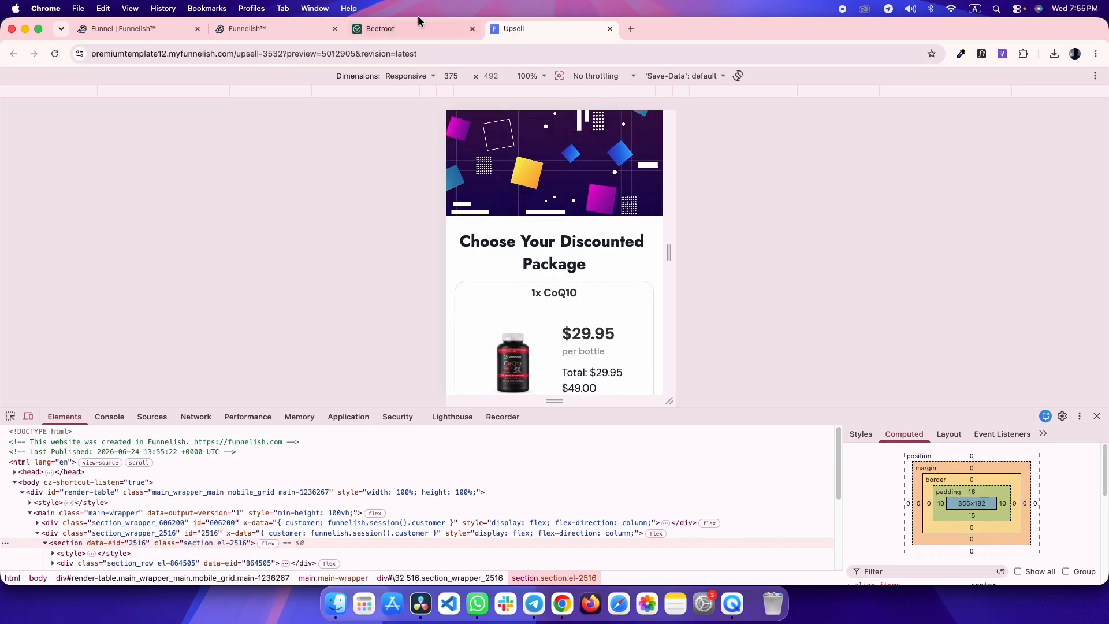
{"action": "left_click", "coordinate": [404, 29]}
{"action": "left_click", "coordinate": [551, 30]}
{"action": "scroll", "coordinate": [532, 202], "scroll_direction": "down", "scroll_amount": 2}
{"action": "key", "text": "ctrl+shift+Tab"}
{"action": "scroll", "coordinate": [566, 275], "scroll_direction": "down", "scroll_amount": 1}
{"action": "scroll", "coordinate": [565, 276], "scroll_direction": "down", "scroll_amount": 3}
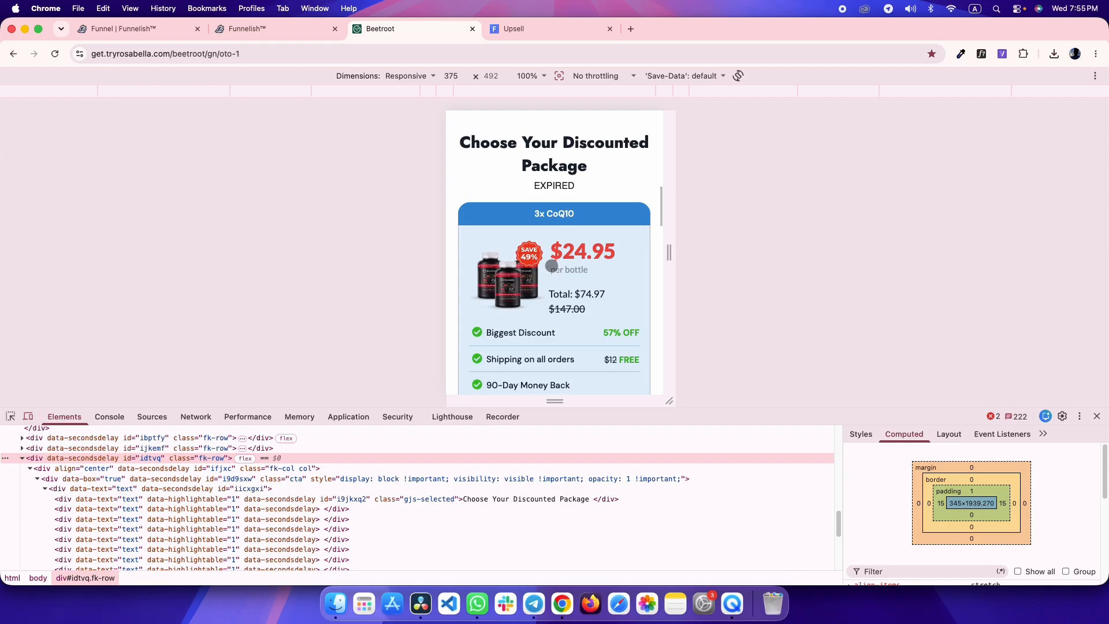
{"action": "scroll", "coordinate": [551, 266], "scroll_direction": "up", "scroll_amount": 3}
- Select the container holding the three CoQ10 package cards and compare the order of its cards with the reference page
{"action": "key", "text": "ctrl+shift+Tab"}
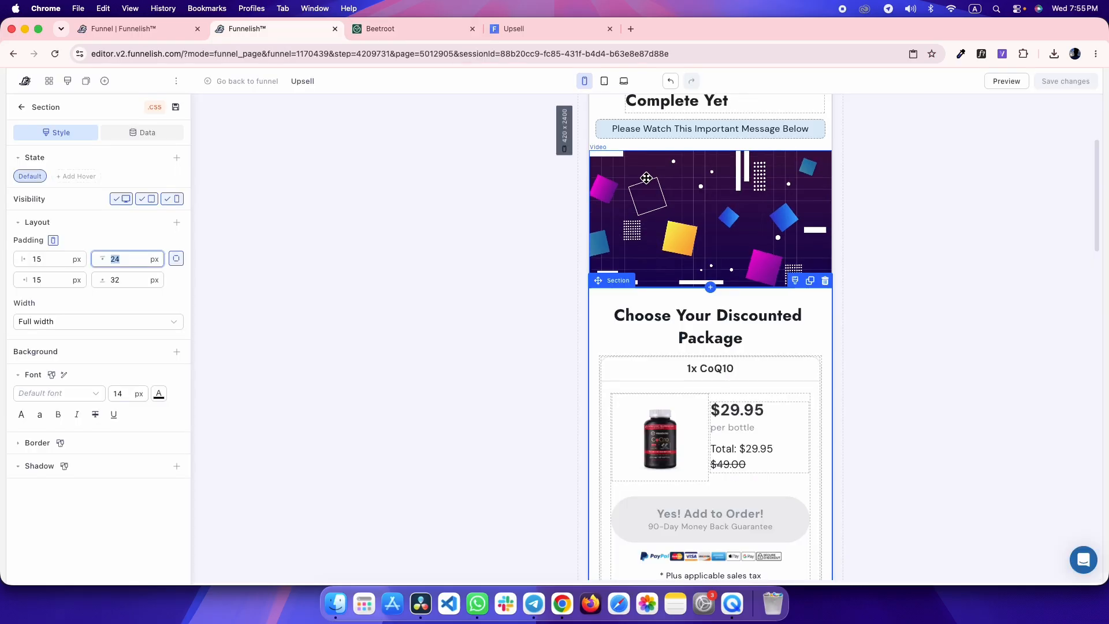
{"action": "scroll", "coordinate": [646, 369], "scroll_direction": "down", "scroll_amount": 5}
{"action": "left_click", "coordinate": [647, 368]}
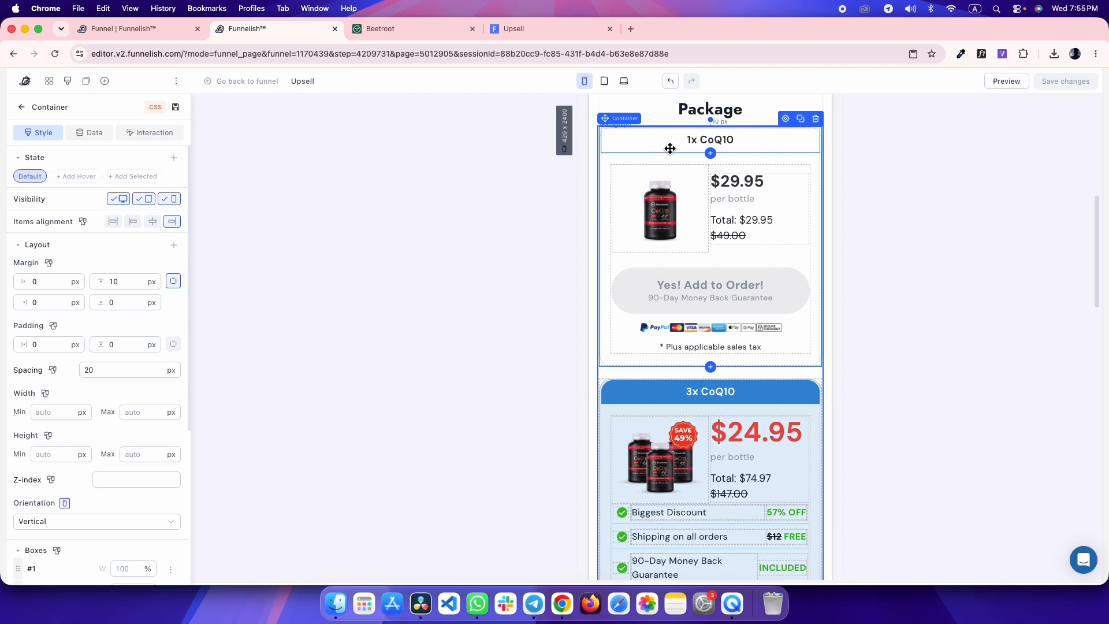
{"action": "scroll", "coordinate": [693, 173], "scroll_direction": "down", "scroll_amount": 1}
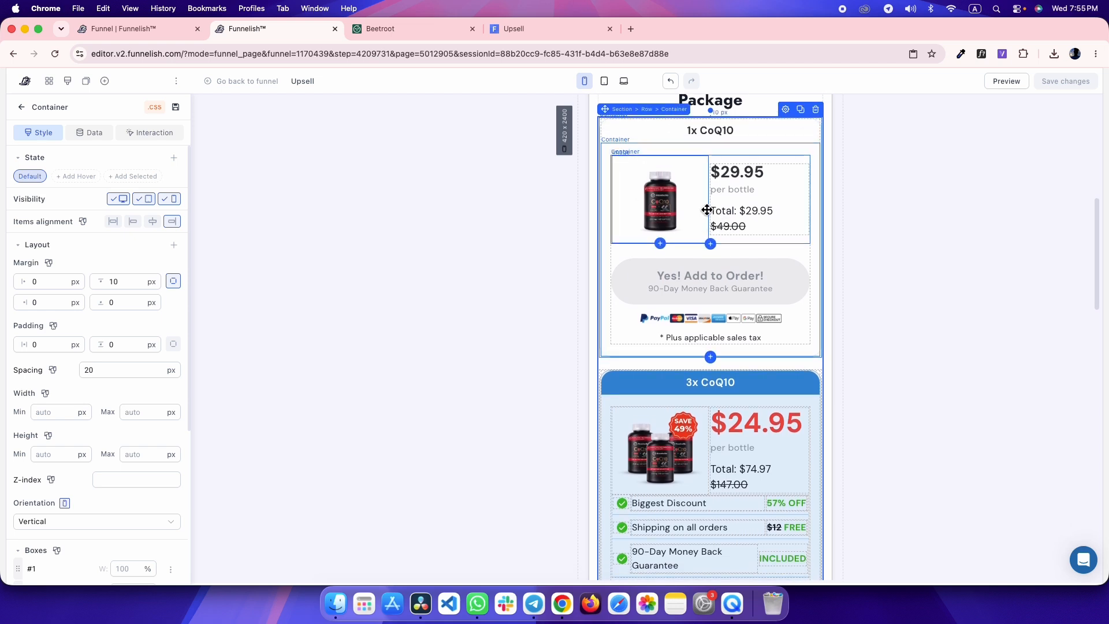
{"action": "scroll", "coordinate": [706, 209], "scroll_direction": "down", "scroll_amount": 1}
{"action": "scroll", "coordinate": [707, 210], "scroll_direction": "down", "scroll_amount": 5}
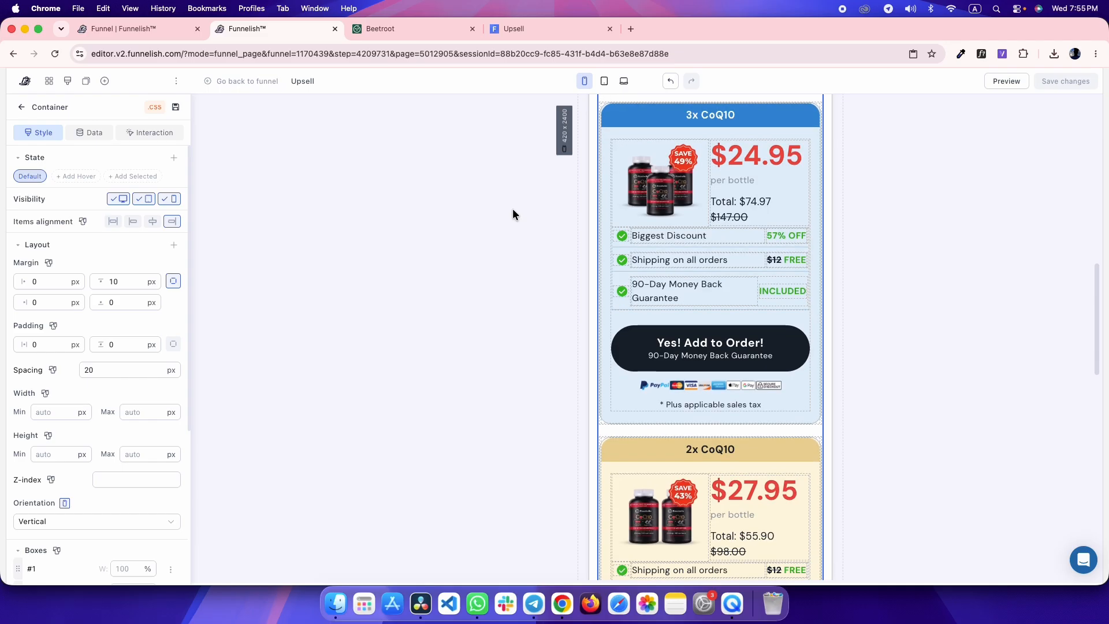
{"action": "key", "text": "ctrl+Tab"}
{"action": "scroll", "coordinate": [539, 196], "scroll_direction": "down", "scroll_amount": 10}
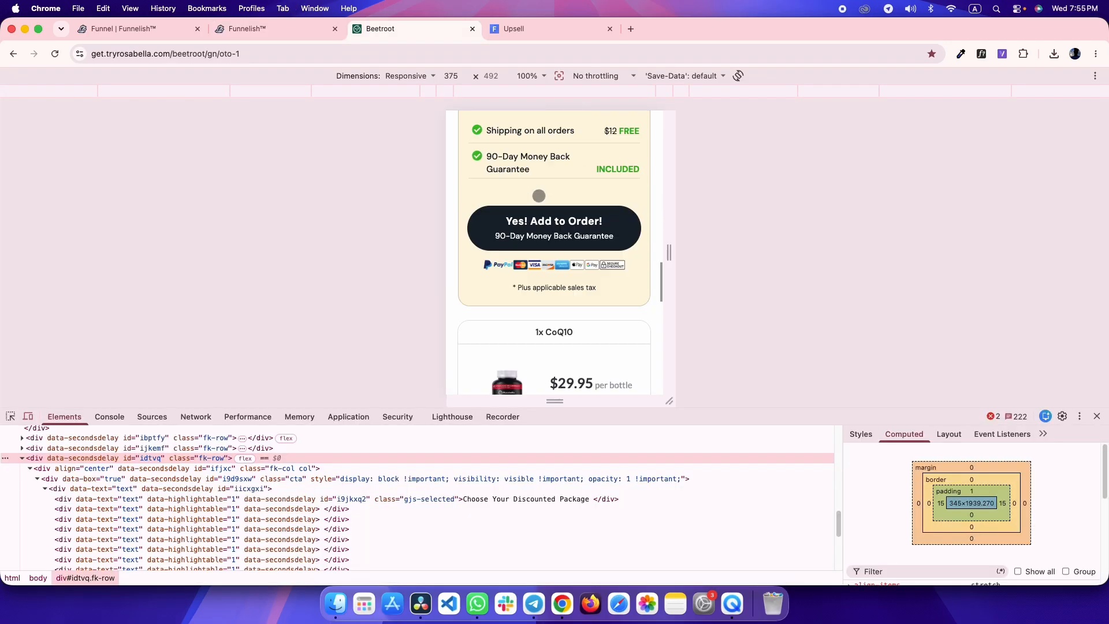
{"action": "scroll", "coordinate": [538, 196], "scroll_direction": "up", "scroll_amount": 8}
{"action": "scroll", "coordinate": [539, 196], "scroll_direction": "down", "scroll_amount": 6}
{"action": "scroll", "coordinate": [539, 196], "scroll_direction": "down", "scroll_amount": 5}
{"action": "key", "text": "ctrl+shift+Tab"}
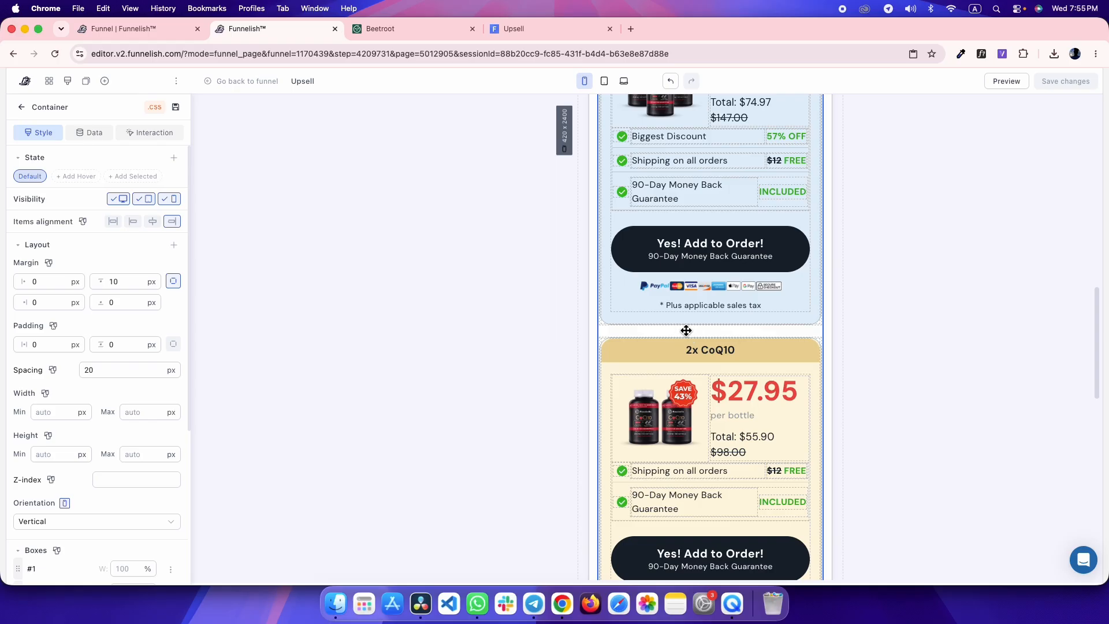
- Set the mobile orientation of the package cards container to Vertical reverse and review the resulting card order
{"action": "scroll", "coordinate": [107, 416], "scroll_direction": "down", "scroll_amount": 3}
{"action": "left_click", "coordinate": [73, 434]}
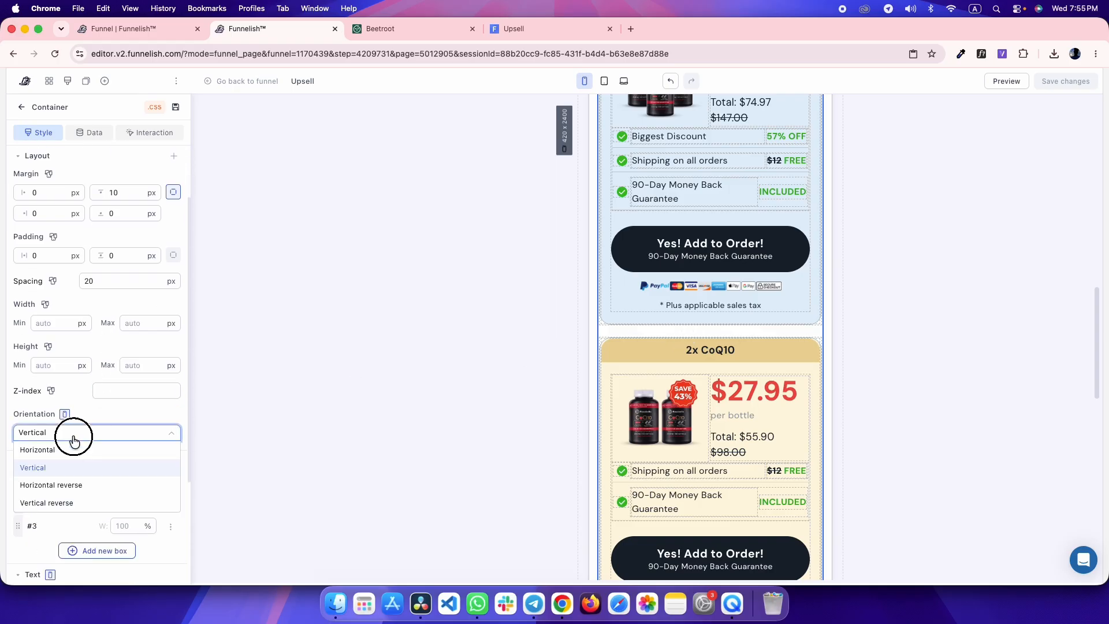
{"action": "left_click", "coordinate": [67, 502]}
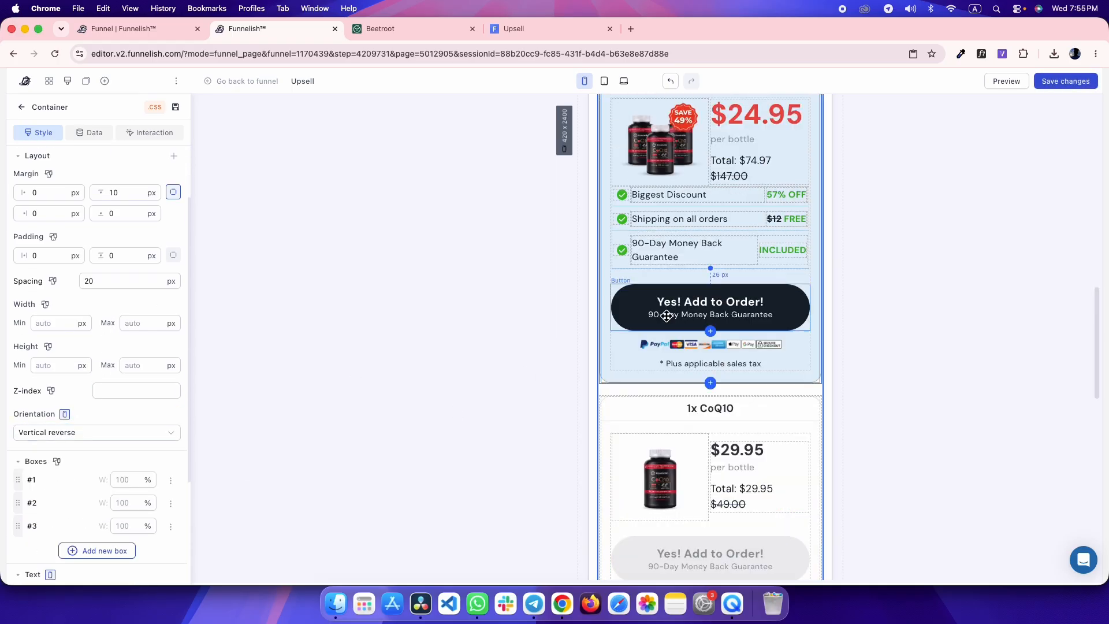
{"action": "scroll", "coordinate": [668, 317], "scroll_direction": "up", "scroll_amount": 7}
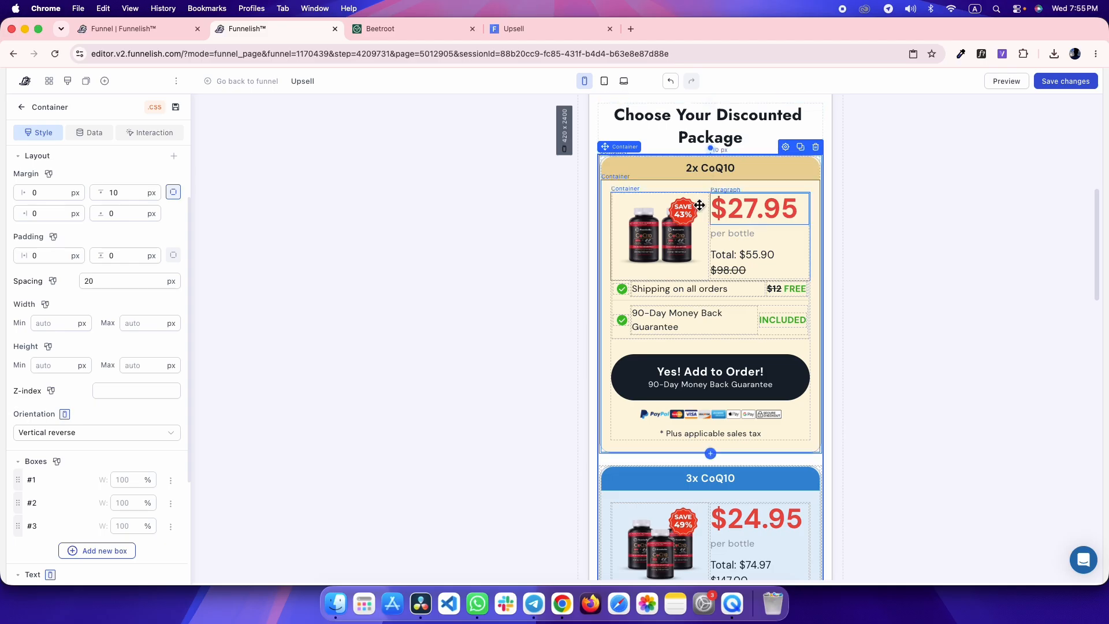
{"action": "scroll", "coordinate": [580, 284], "scroll_direction": "down", "scroll_amount": 2}
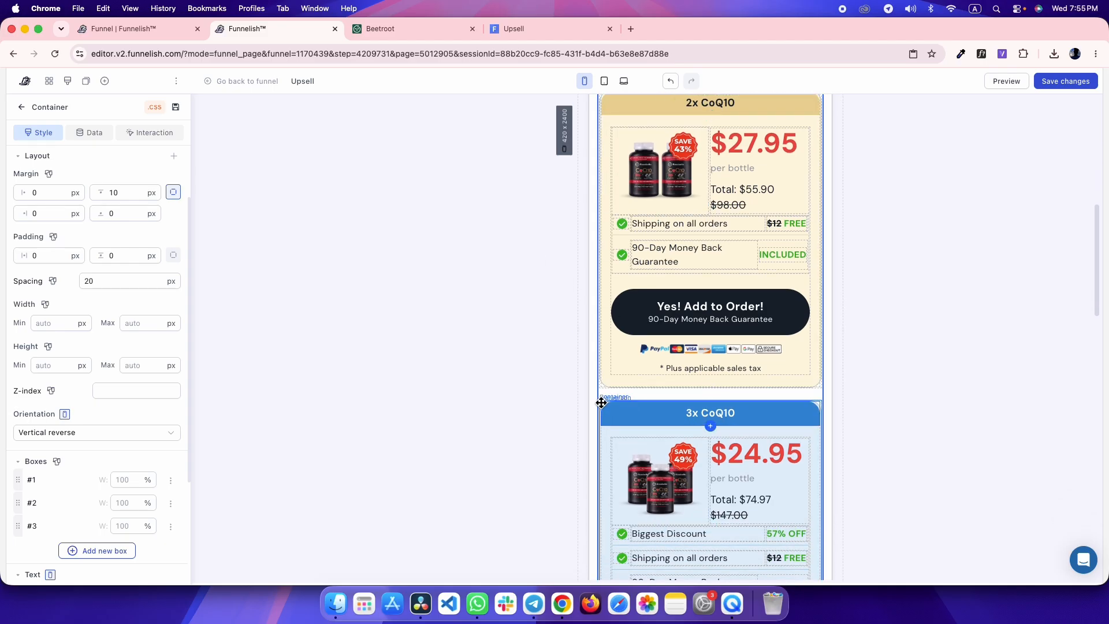
- Compare the package card order and the 2x CoQ10 card layout in the Upsell preview with the Beetroot reference page
{"action": "scroll", "coordinate": [578, 346], "scroll_direction": "up", "scroll_amount": 4}
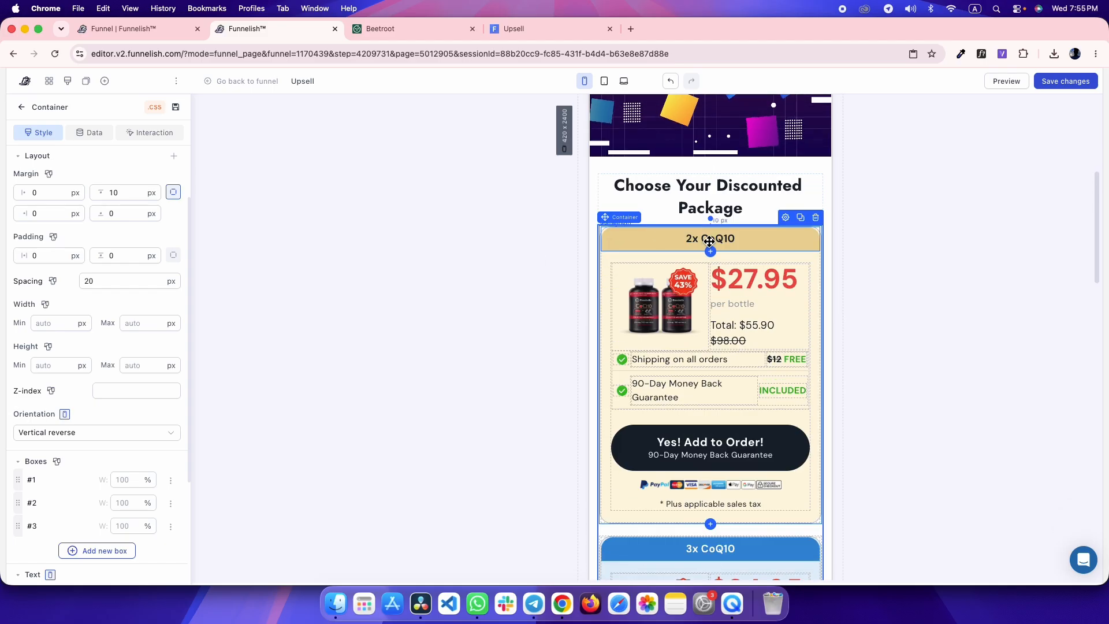
{"action": "left_click", "coordinate": [534, 26]}
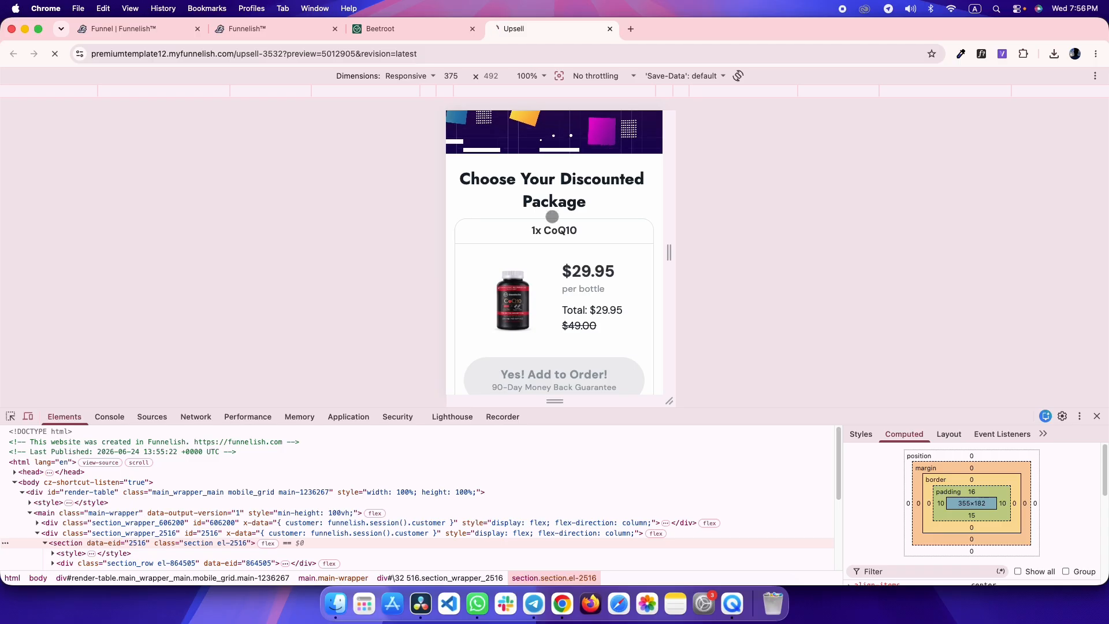
{"action": "key", "text": "ctrl+shift+Tab"}
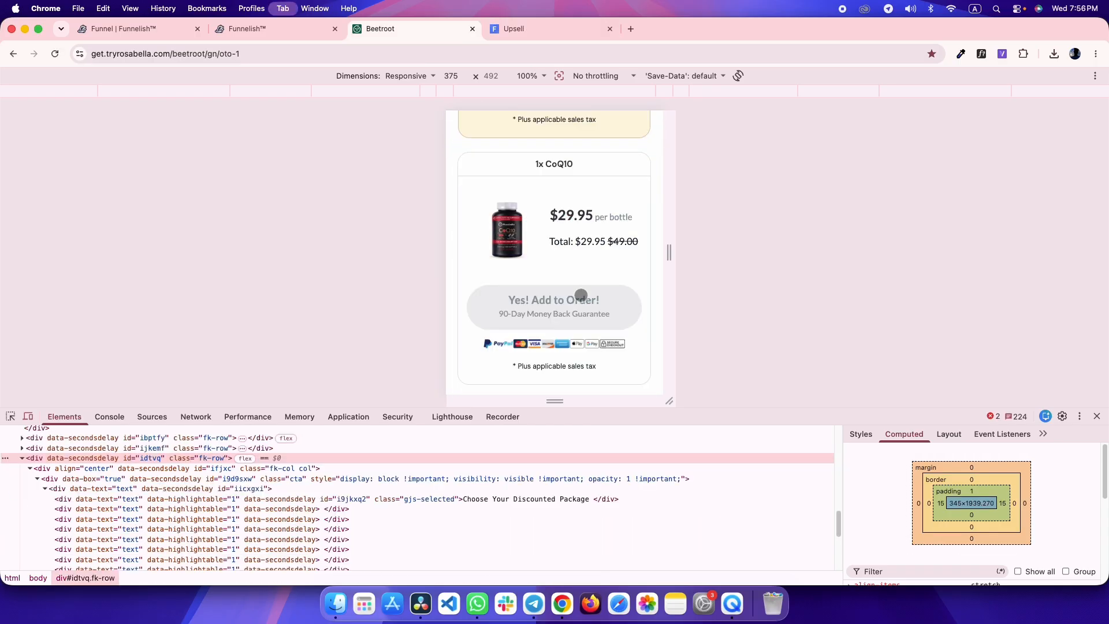
{"action": "scroll", "coordinate": [654, 350], "scroll_direction": "down", "scroll_amount": 2}
{"action": "key", "text": "ctrl+shift+Tab"}
{"action": "key", "text": "ctrl+Tab"}
{"action": "scroll", "coordinate": [540, 189], "scroll_direction": "up", "scroll_amount": 7}
{"action": "left_click_drag", "start_coordinate": [565, 194], "coordinate": [557, 372]}
{"action": "mouse_move", "coordinate": [550, 214]}
{"action": "left_mouse_down"}
{"action": "mouse_move", "coordinate": [547, 281]}
{"action": "mouse_move", "coordinate": [552, 233]}
{"action": "left_mouse_up"}
{"action": "key", "text": "ctrl+Tab"}
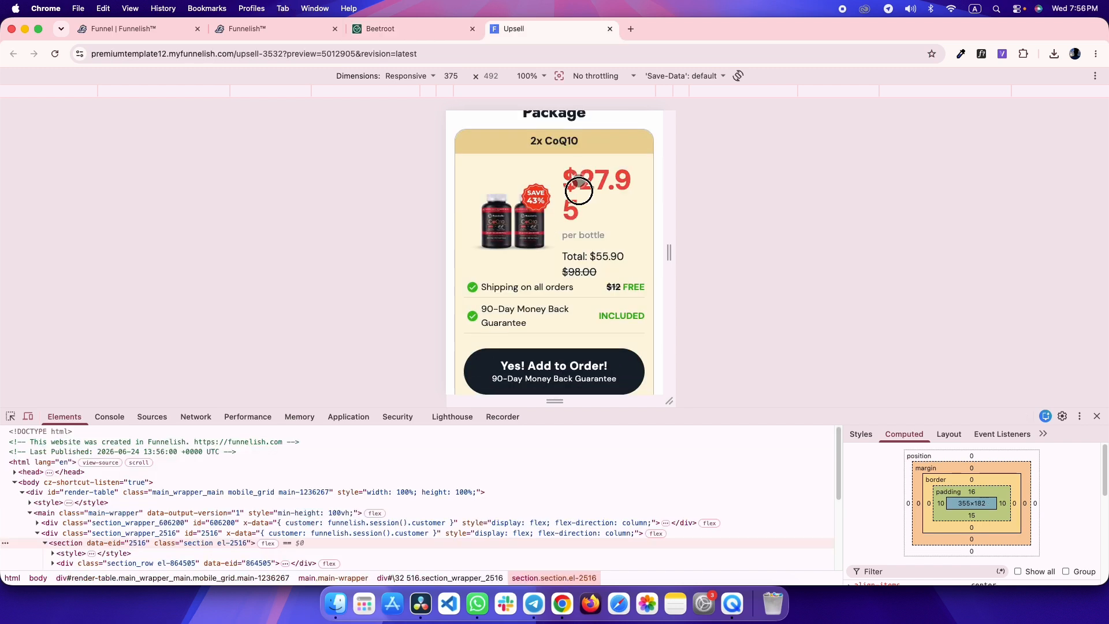
{"action": "scroll", "coordinate": [577, 179], "scroll_direction": "down", "scroll_amount": 1}
{"action": "key", "text": "ctrl+shift+Tab"}
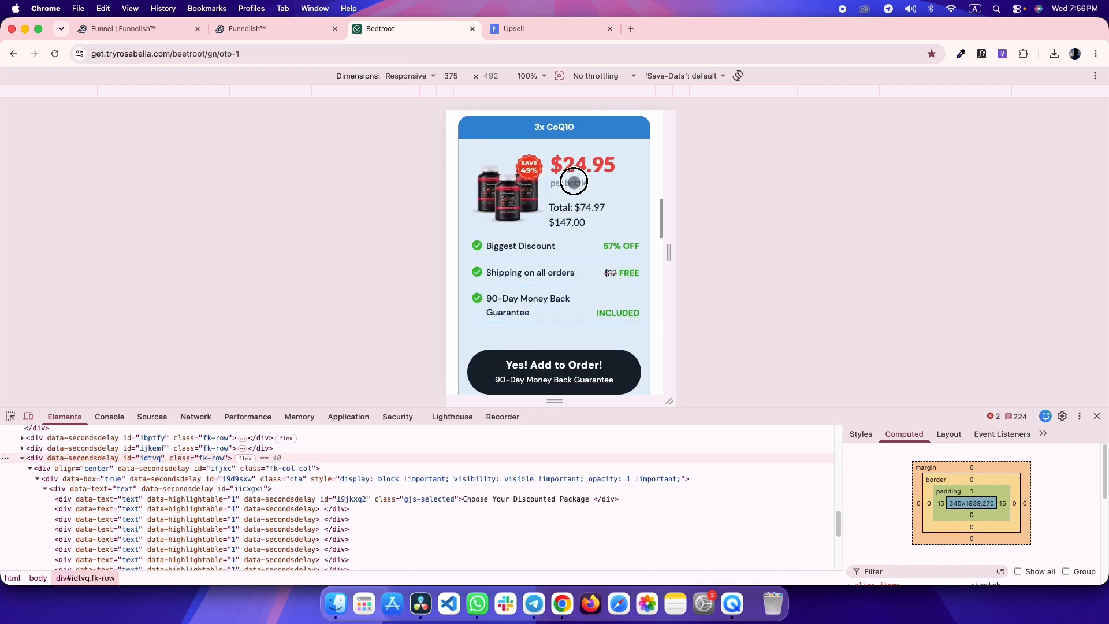
{"action": "scroll", "coordinate": [574, 184], "scroll_direction": "down", "scroll_amount": 10}
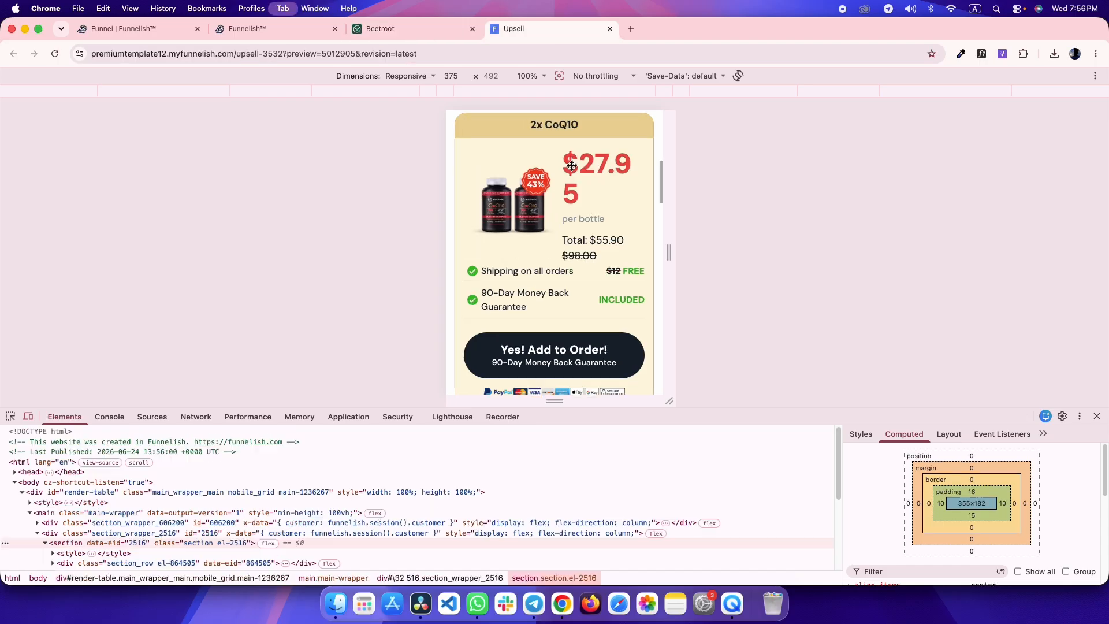
- Inspect the 2x CoQ10 card title on the reference page and check the package section in desktop and mobile views
{"action": "left_click", "coordinate": [10, 416]}
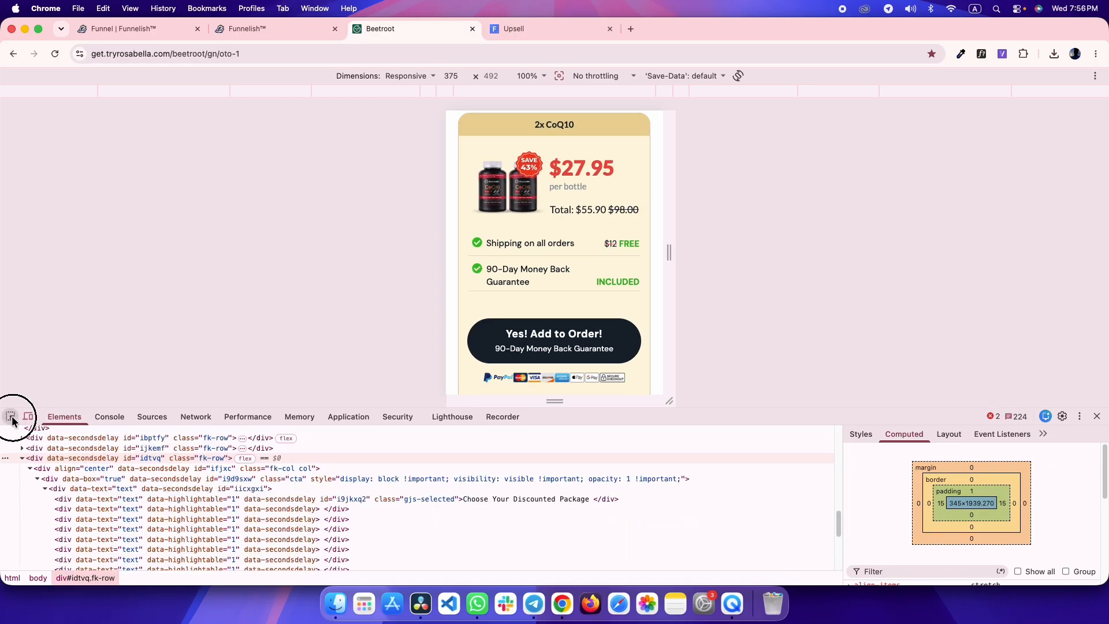
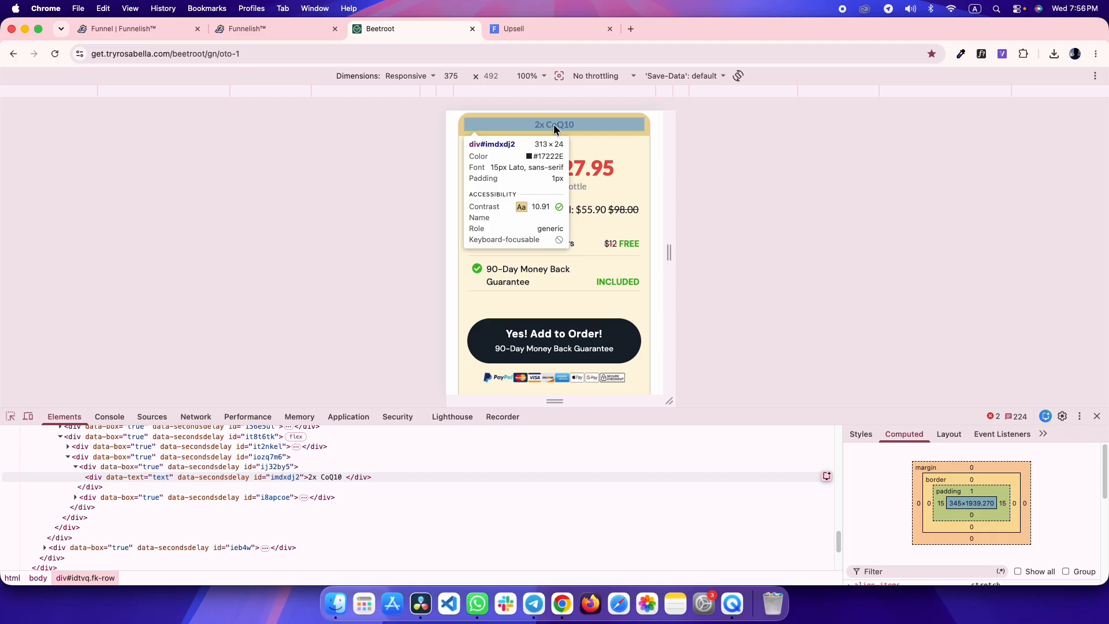
{"action": "left_click", "coordinate": [27, 416]}
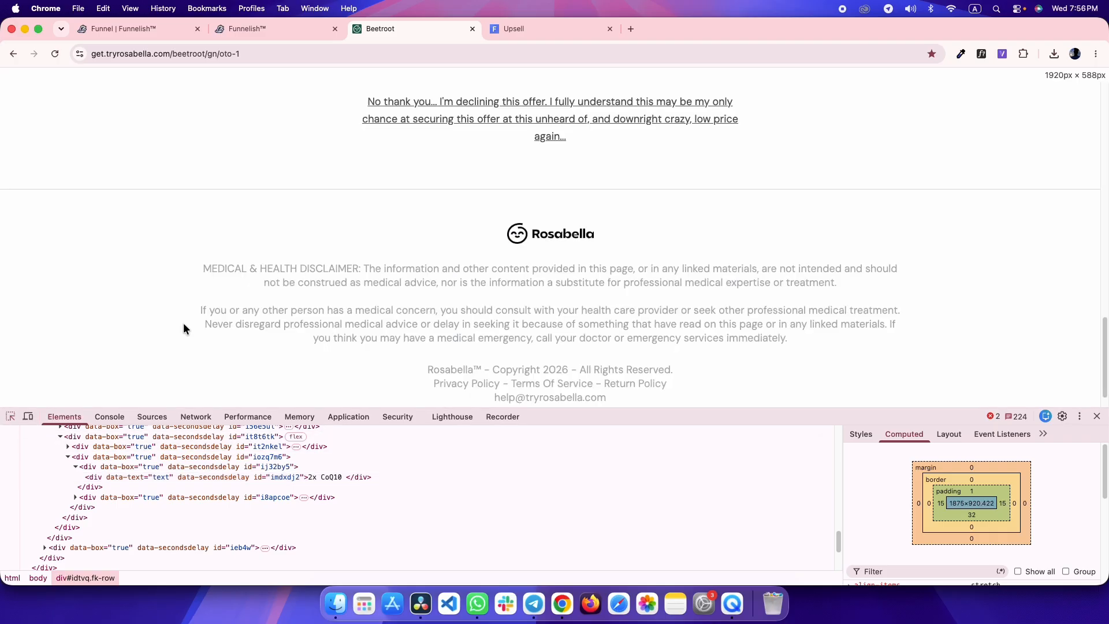
{"action": "scroll", "coordinate": [429, 253], "scroll_direction": "up", "scroll_amount": 4}
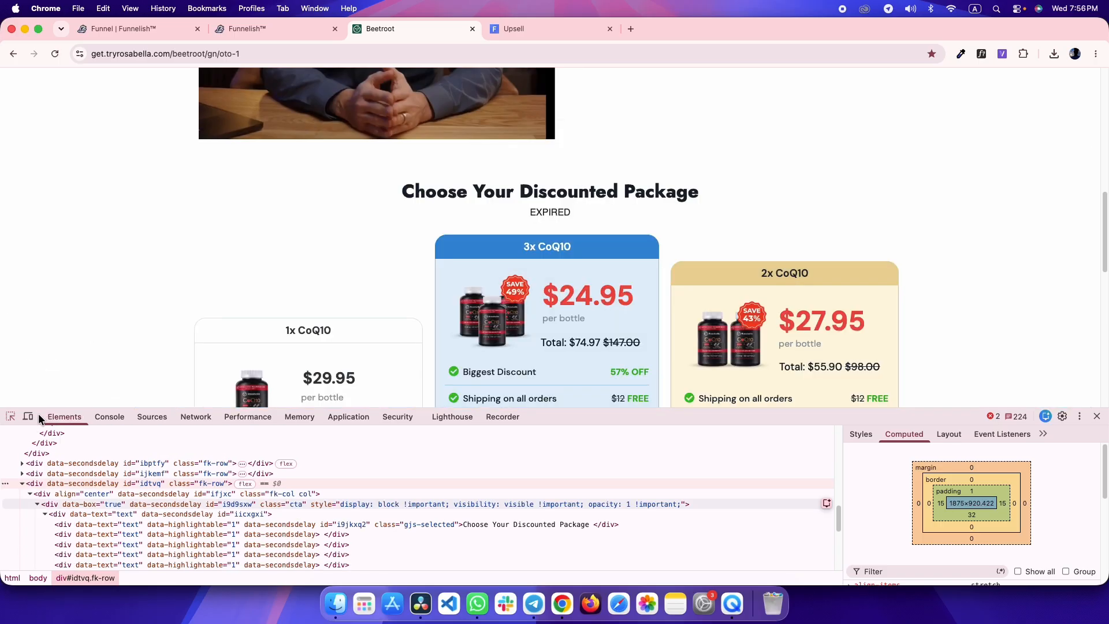
{"action": "left_click", "coordinate": [27, 415]}
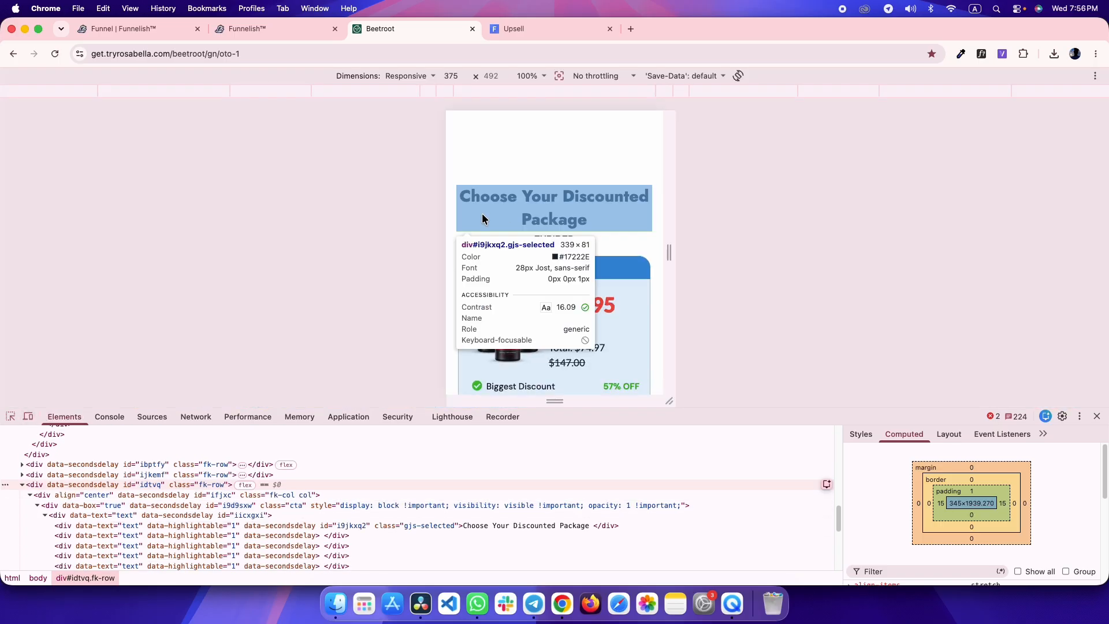
{"action": "scroll", "coordinate": [555, 265], "scroll_direction": "down", "scroll_amount": 5}
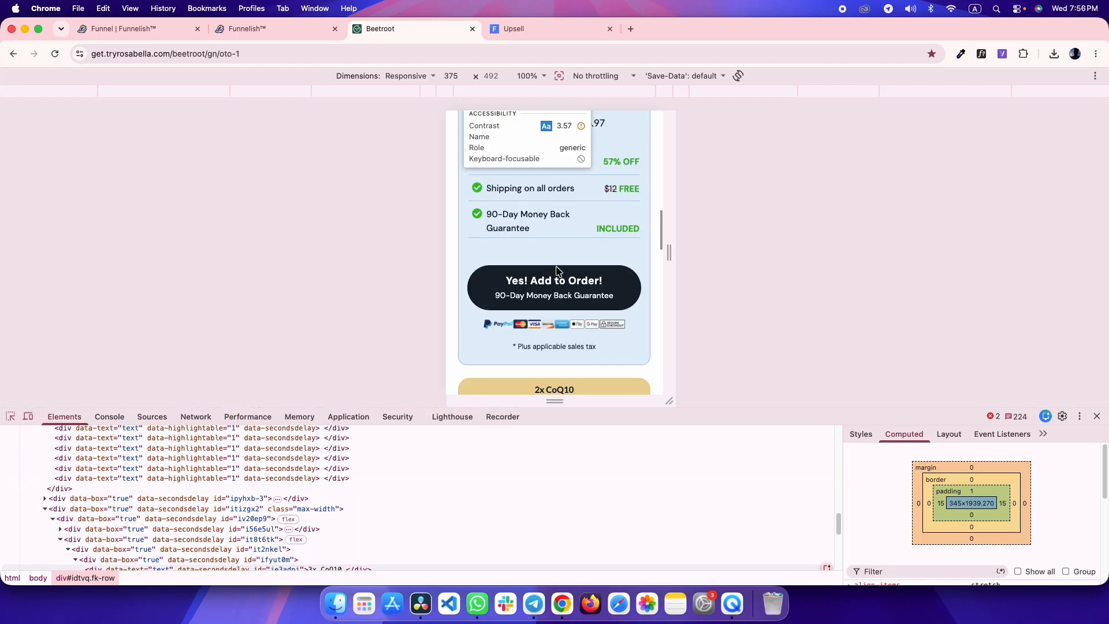
- In the Funnelish editor, set the mobile font size of the 2x CoQ10 card title to 15 px
{"action": "key", "text": "ctrl+shift+Tab"}
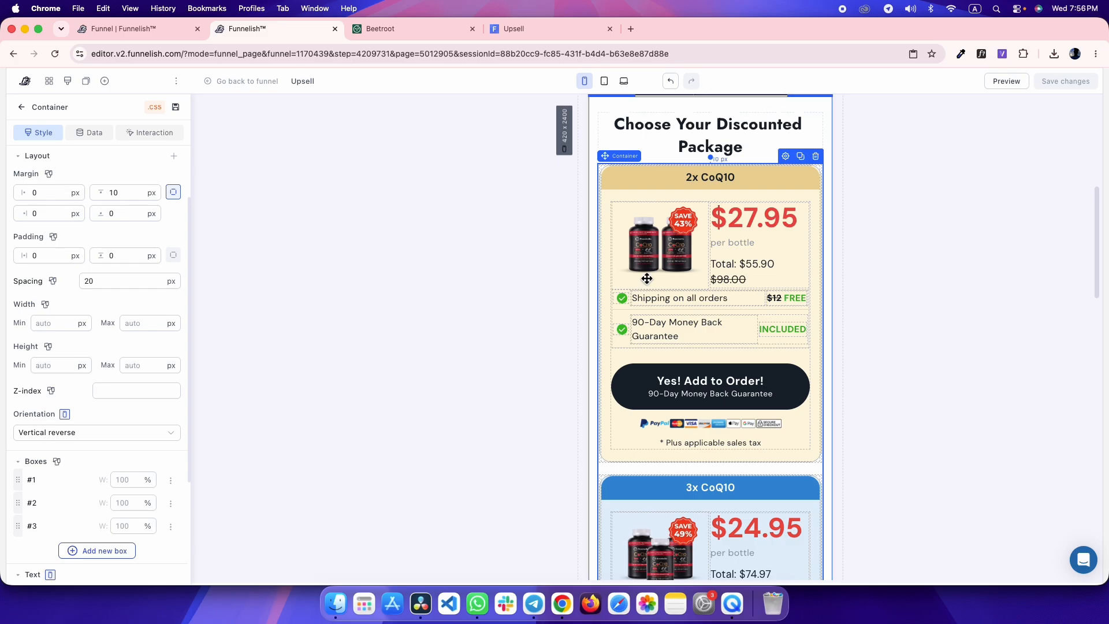
{"action": "left_click", "coordinate": [692, 175]}
{"action": "key", "text": "ctrl+Tab"}
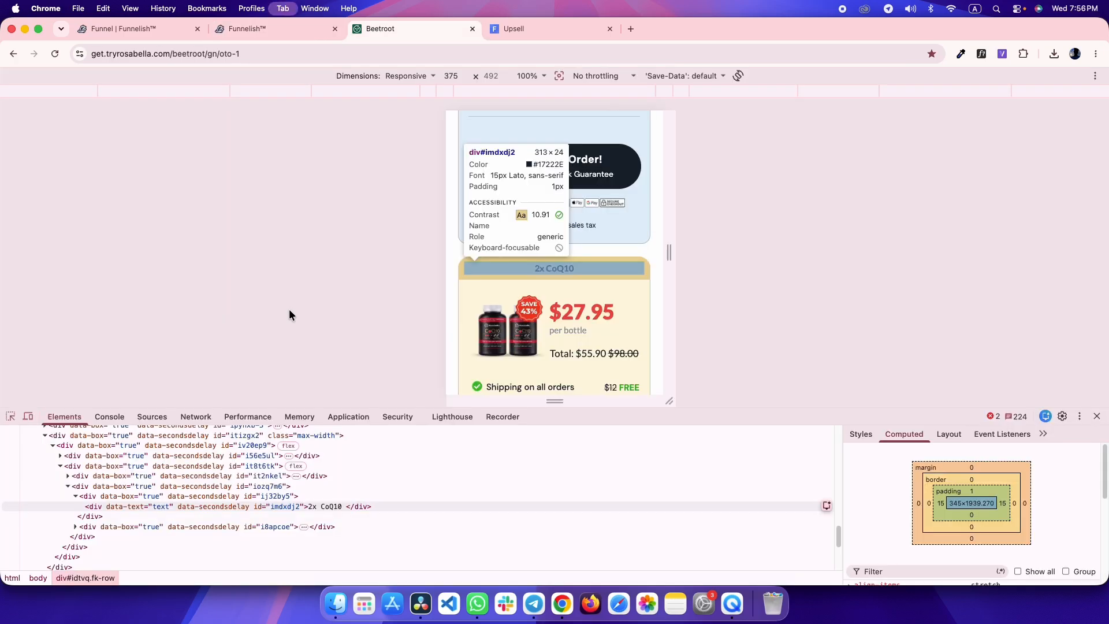
{"action": "key", "text": "ctrl+shift+Tab"}
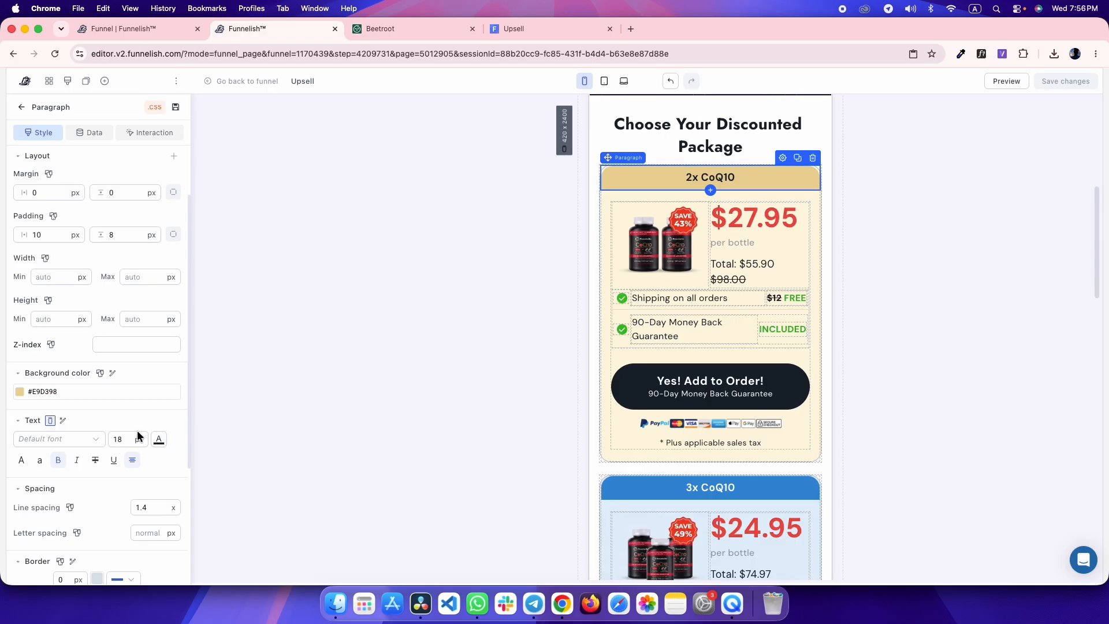
{"action": "key", "text": "Down"}
{"action": "key", "text": "Down"}
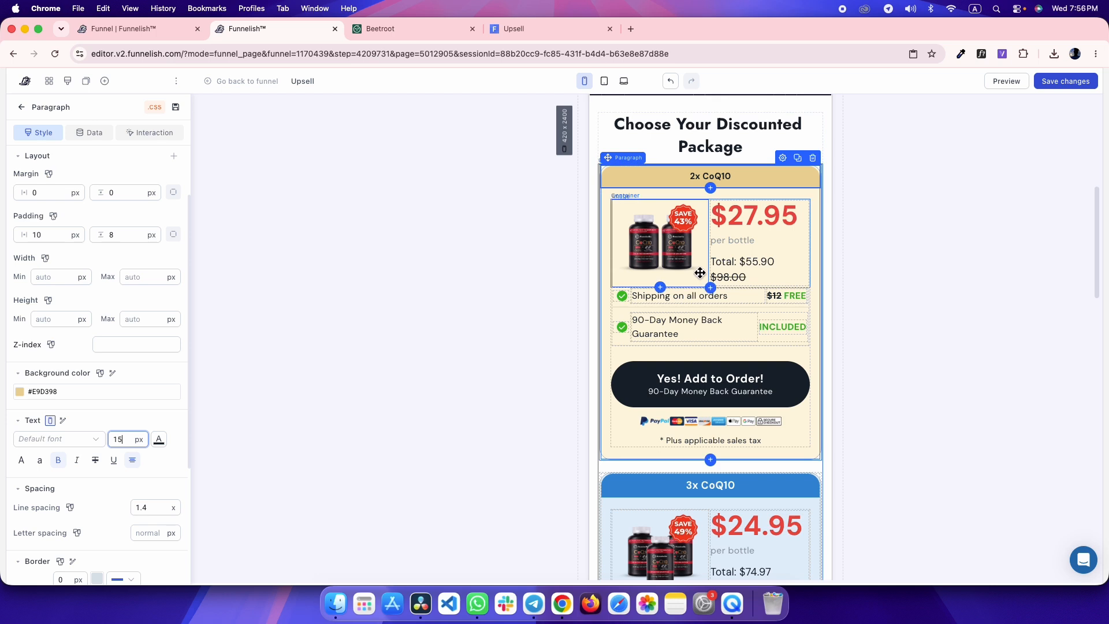
- Set the mobile font size of the 3x CoQ10 and 1x CoQ10 card titles to 15 px and save the page
{"action": "scroll", "coordinate": [701, 275], "scroll_direction": "down", "scroll_amount": 3}
{"action": "left_click", "coordinate": [675, 385]}
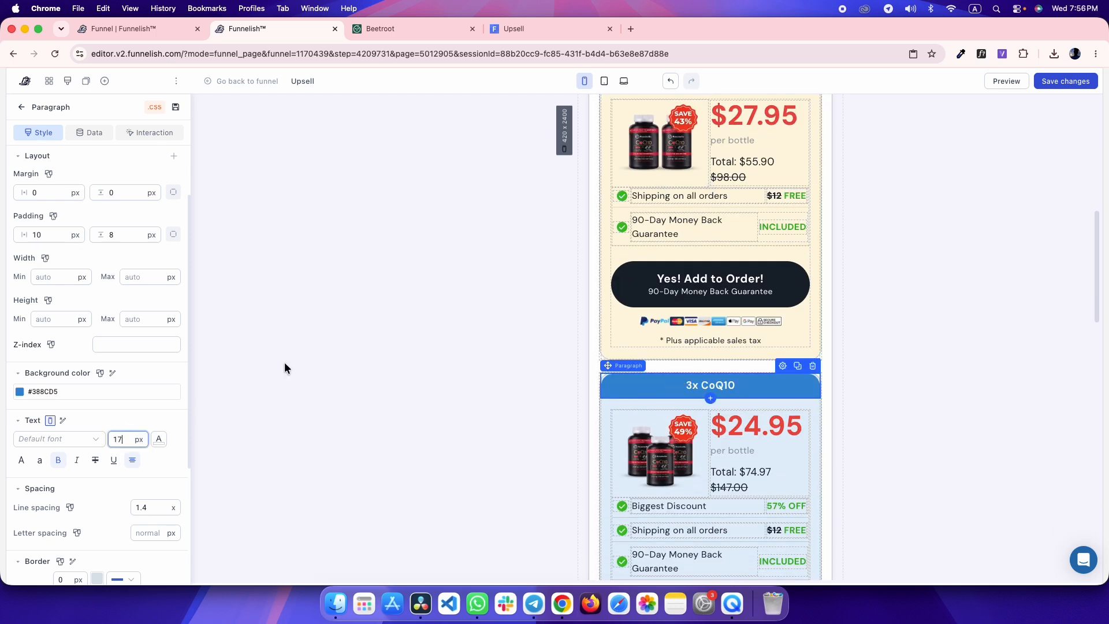
{"action": "scroll", "coordinate": [708, 272], "scroll_direction": "down", "scroll_amount": 5}
{"action": "left_click", "coordinate": [683, 434]}
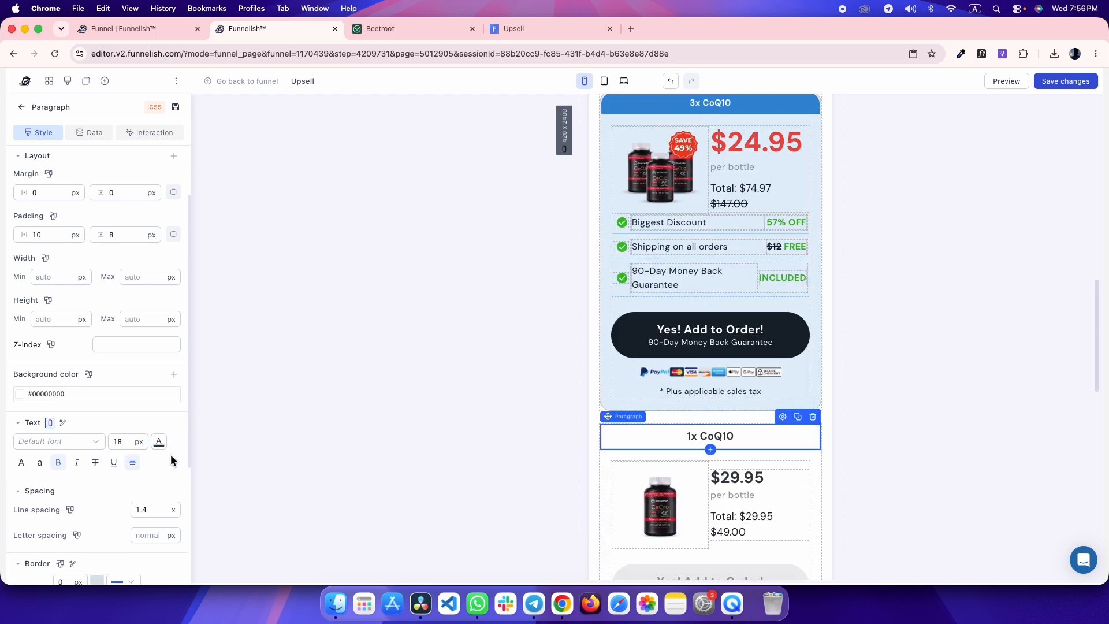
{"action": "key", "text": "Down"}
{"action": "key", "text": "Down"}
{"action": "key", "text": "Down"}
{"action": "key", "text": "super+s"}
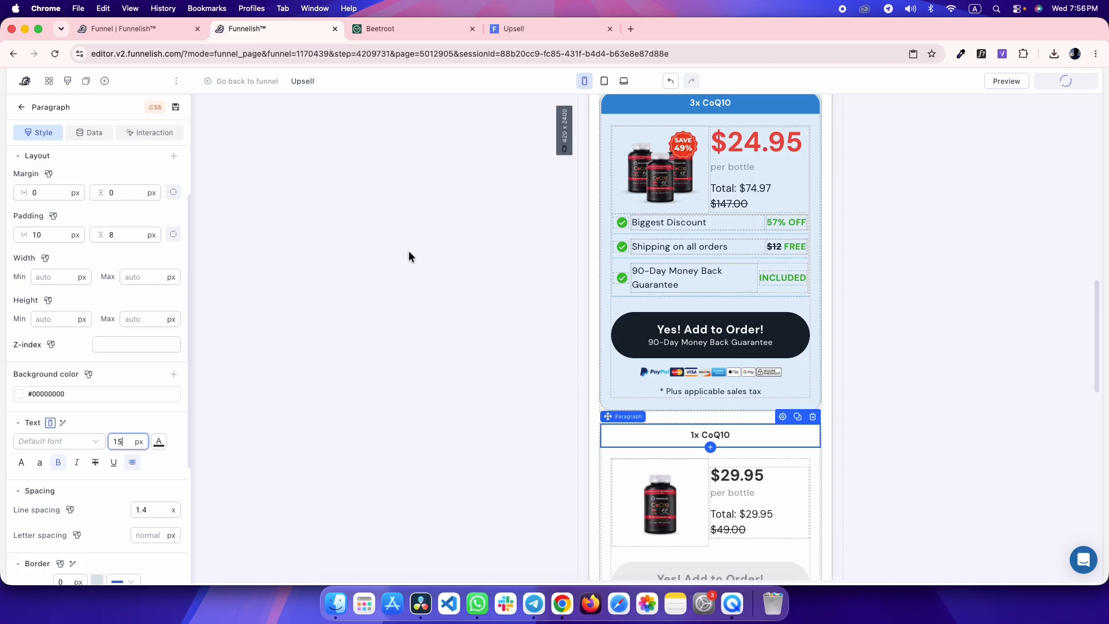
- Reload the Upsell preview and compare its 2x CoQ10 card with the one on the reference page
{"action": "scroll", "coordinate": [410, 254], "scroll_direction": "up", "scroll_amount": 5}
{"action": "key", "text": "ctrl+Tab"}
{"action": "key", "text": "ctrl+Tab"}
{"action": "key", "text": "super+r"}
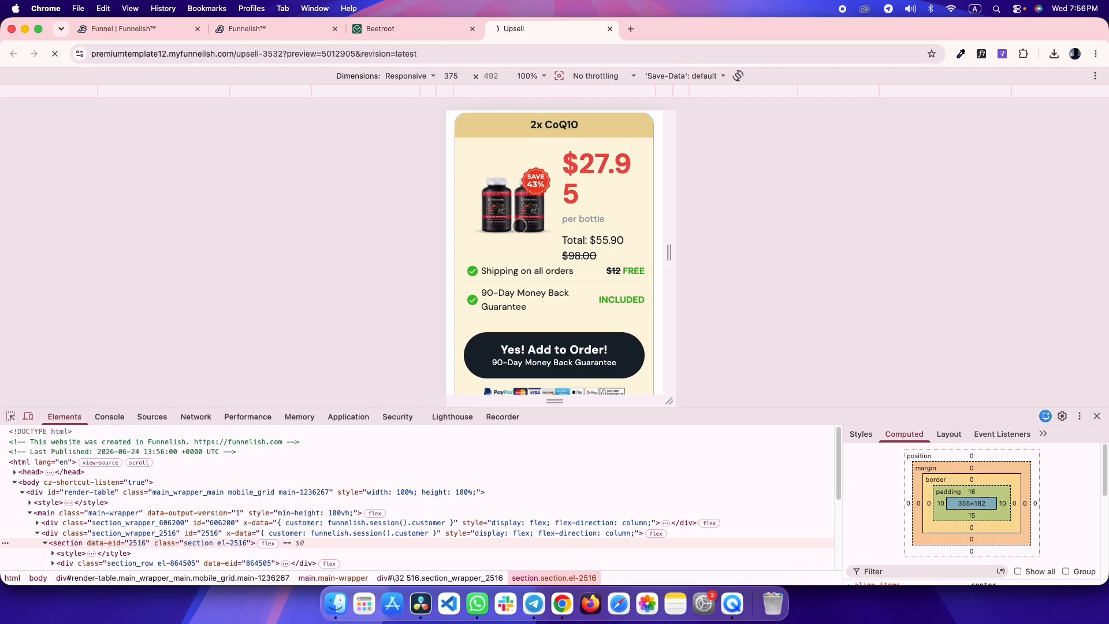
{"action": "key", "text": "ctrl+shift+Tab"}
{"action": "scroll", "coordinate": [536, 202], "scroll_direction": "up", "scroll_amount": 3}
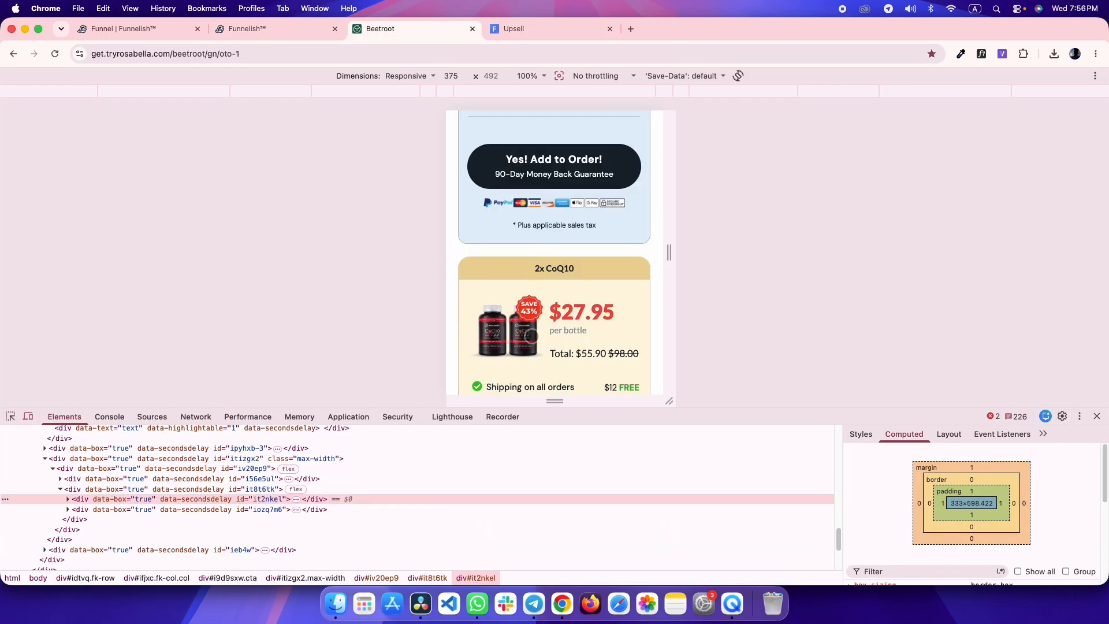
{"action": "key", "text": "ctrl+Tab"}
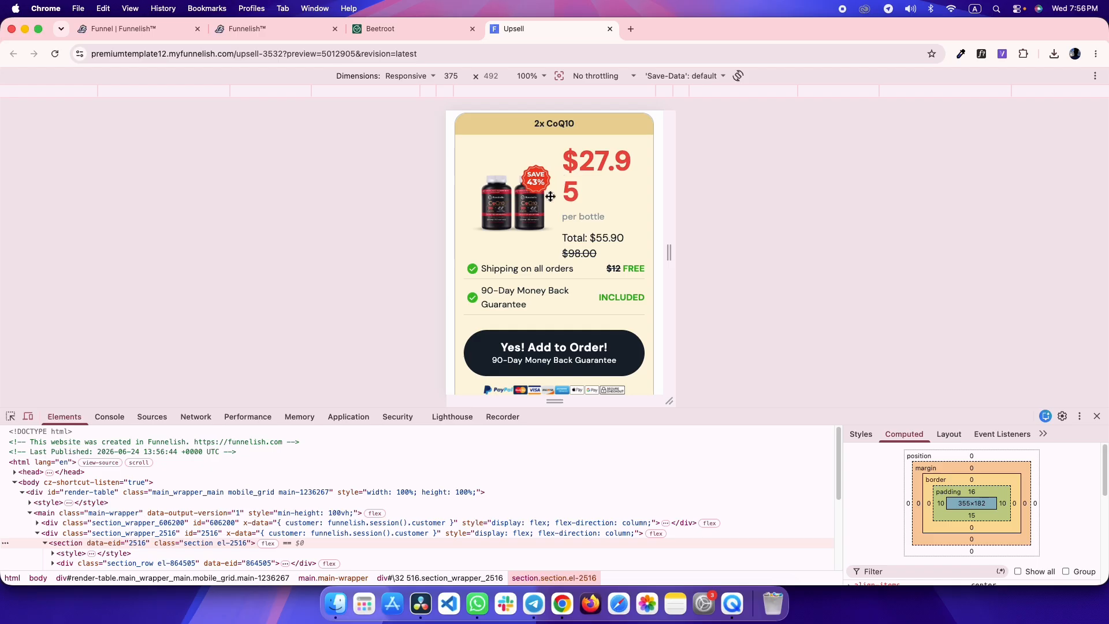
- Inspect the side padding of the reference package section and of the container holding its package cards
{"action": "key", "text": "ctrl+shift+Tab"}
{"action": "left_click", "coordinate": [12, 417]}
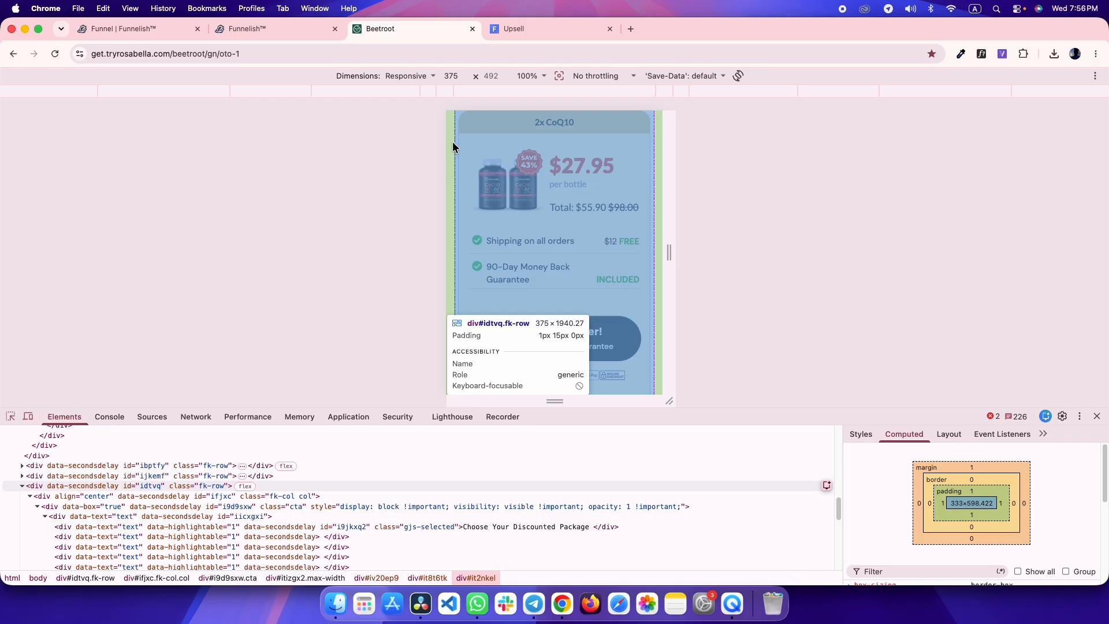
{"action": "left_click", "coordinate": [452, 141]}
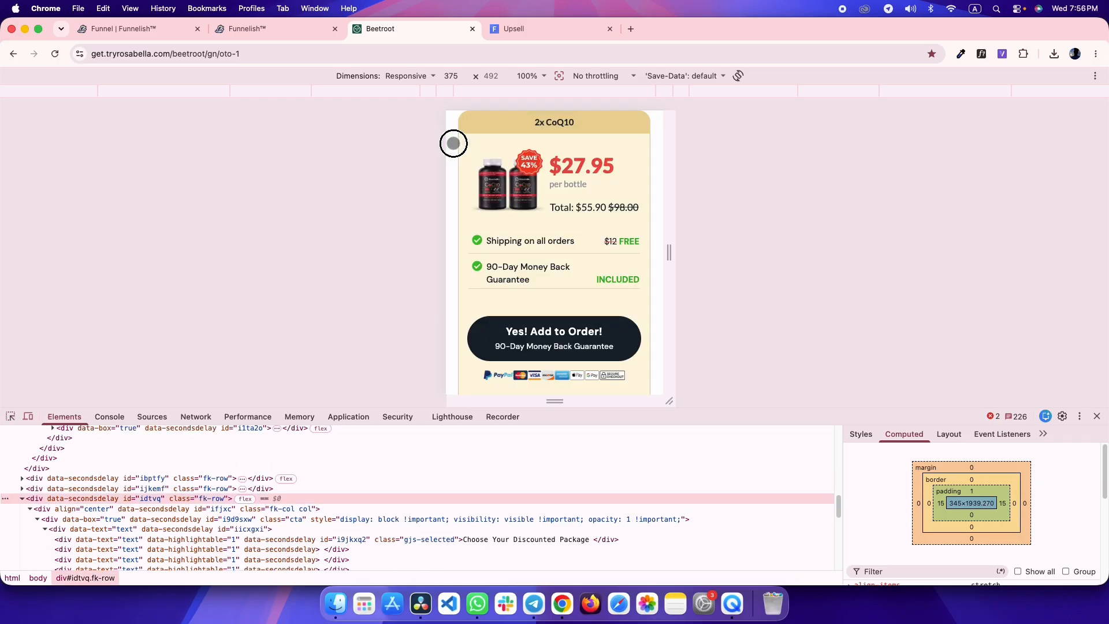
{"action": "left_click", "coordinate": [11, 416]}
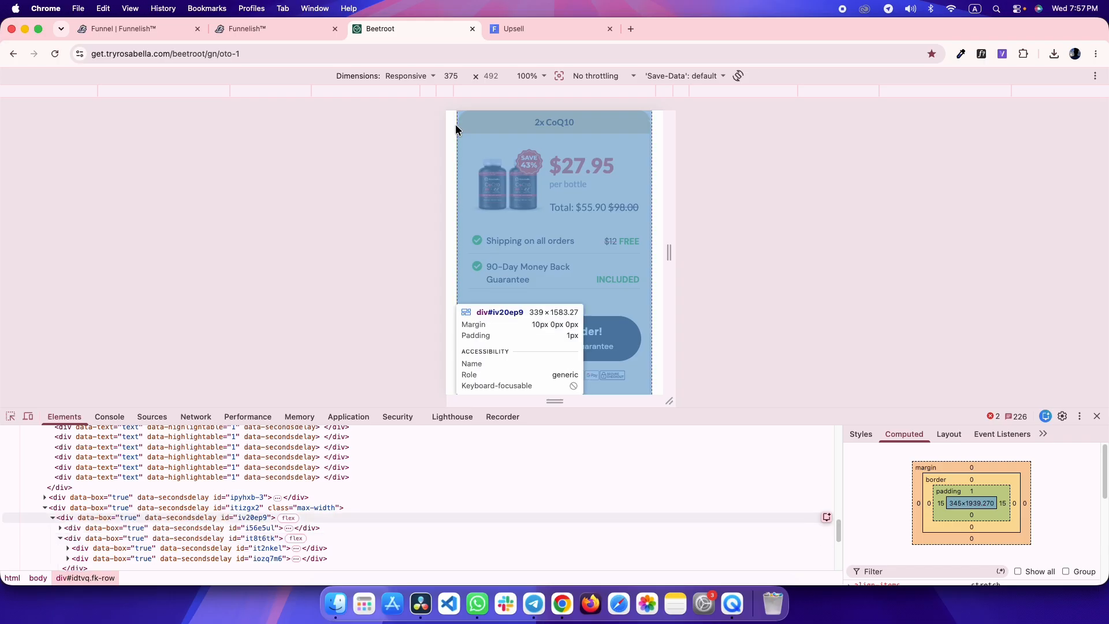
{"action": "left_click", "coordinate": [456, 128]}
- Set the package section's left and right mobile padding to 20 px, save, and reload the Upsell preview
{"action": "key", "text": "ctrl+shift+Tab"}
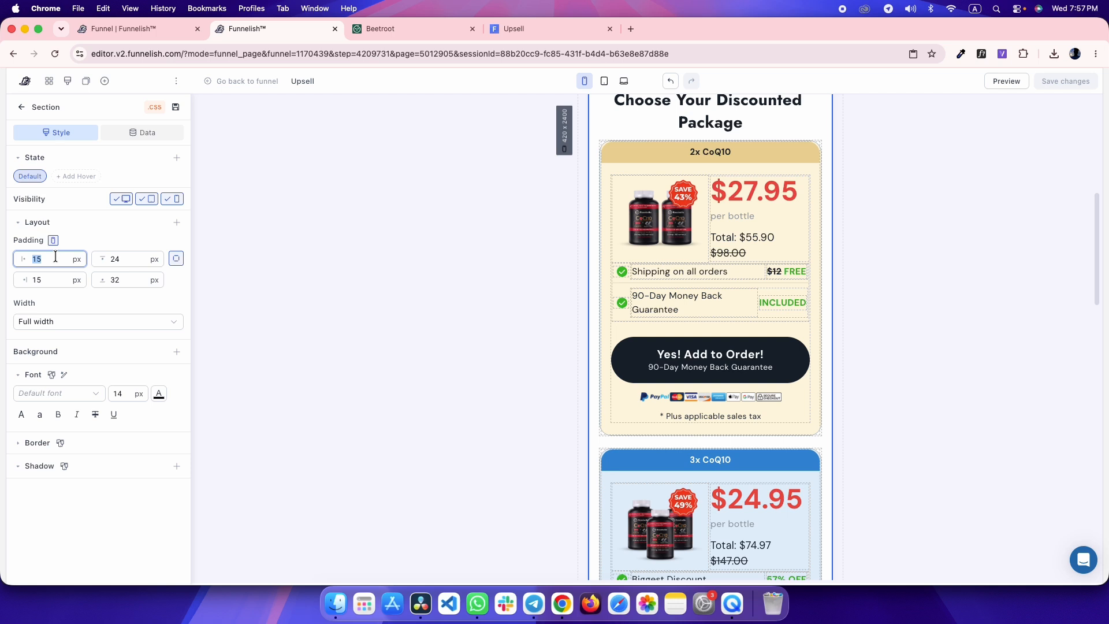
{"action": "type", "text": "20"}
{"action": "left_click", "coordinate": [51, 280]}
{"action": "type", "text": "20"}
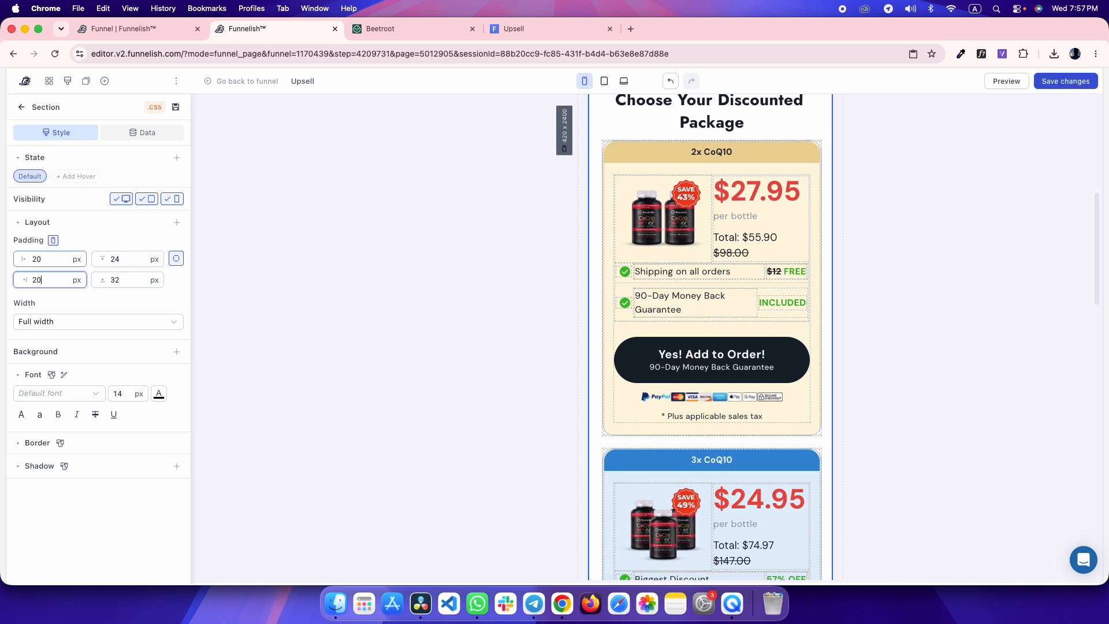
{"action": "key", "text": "ctrl+Tab"}
{"action": "key", "text": "ctrl+Tab"}
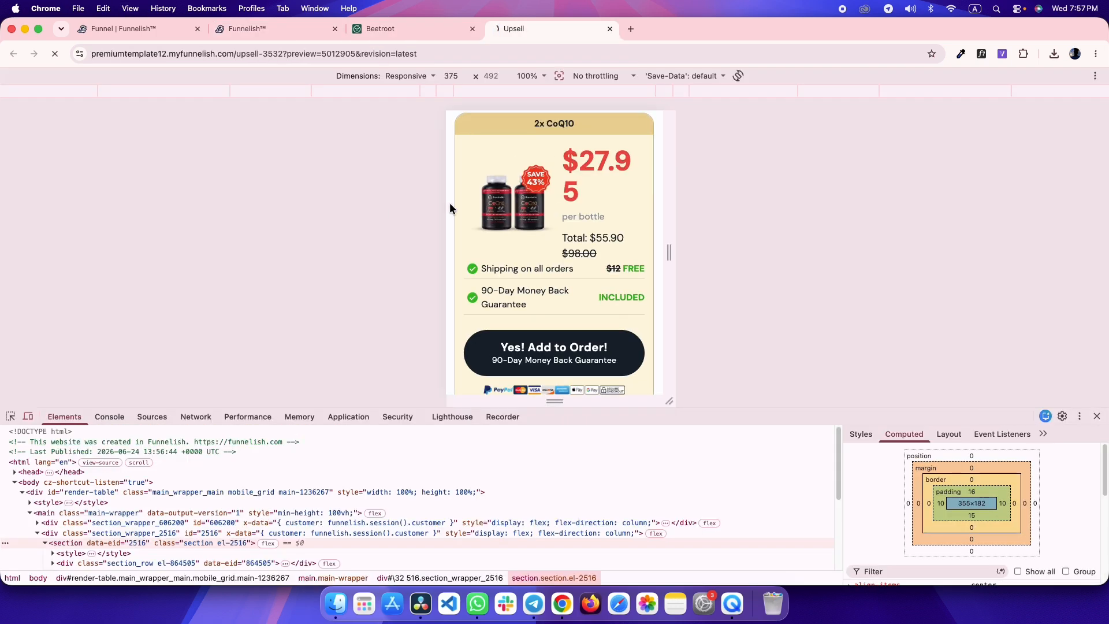
- Compare the 2x CoQ10 card with the reference again and inspect the reference product image and its parent row
{"action": "key", "text": "ctrl+shift+Tab"}
{"action": "key", "text": "ctrl+Tab"}
{"action": "key", "text": "ctrl+shift+Tab"}
{"action": "key", "text": "ctrl+Tab"}
{"action": "key", "text": "ctrl+shift+Tab"}
{"action": "left_click", "coordinate": [11, 416]}
{"action": "left_click", "coordinate": [526, 199]}
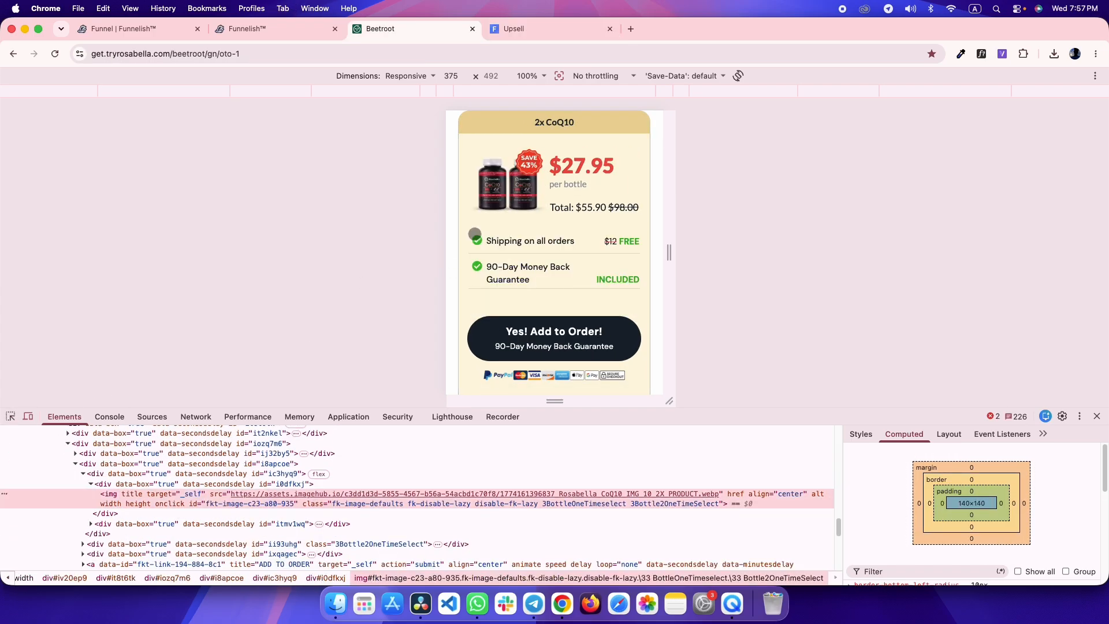
{"action": "left_click", "coordinate": [138, 474]}
- Set the mobile width of the image box in the 2x CoQ10 card's image and price row to 140 px and save
{"action": "key", "text": "ctrl+shift+Tab"}
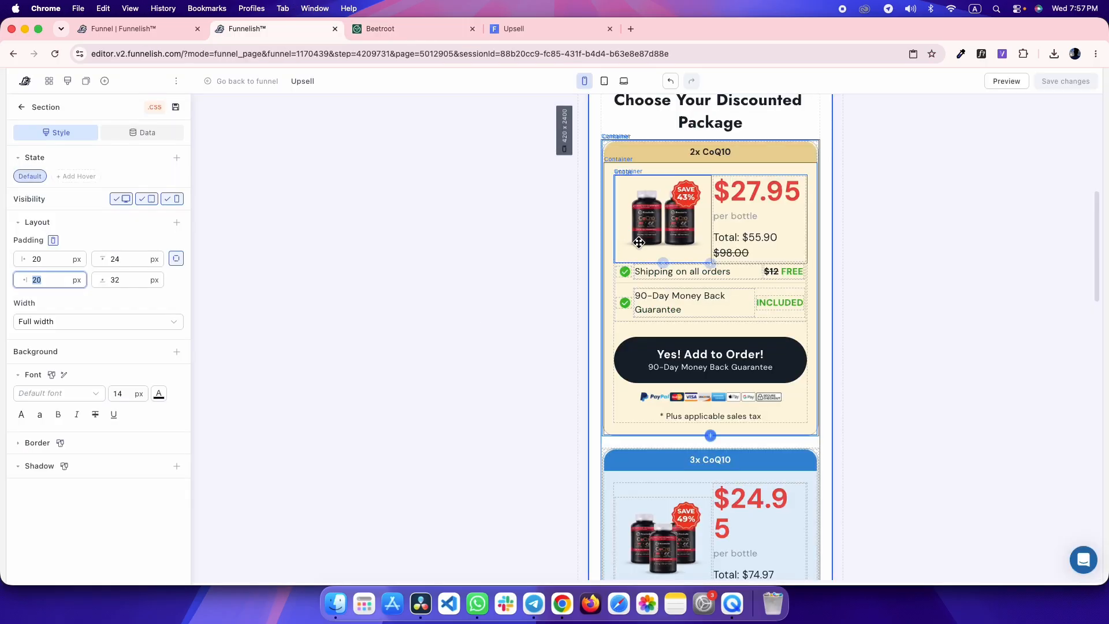
{"action": "left_click", "coordinate": [711, 173]}
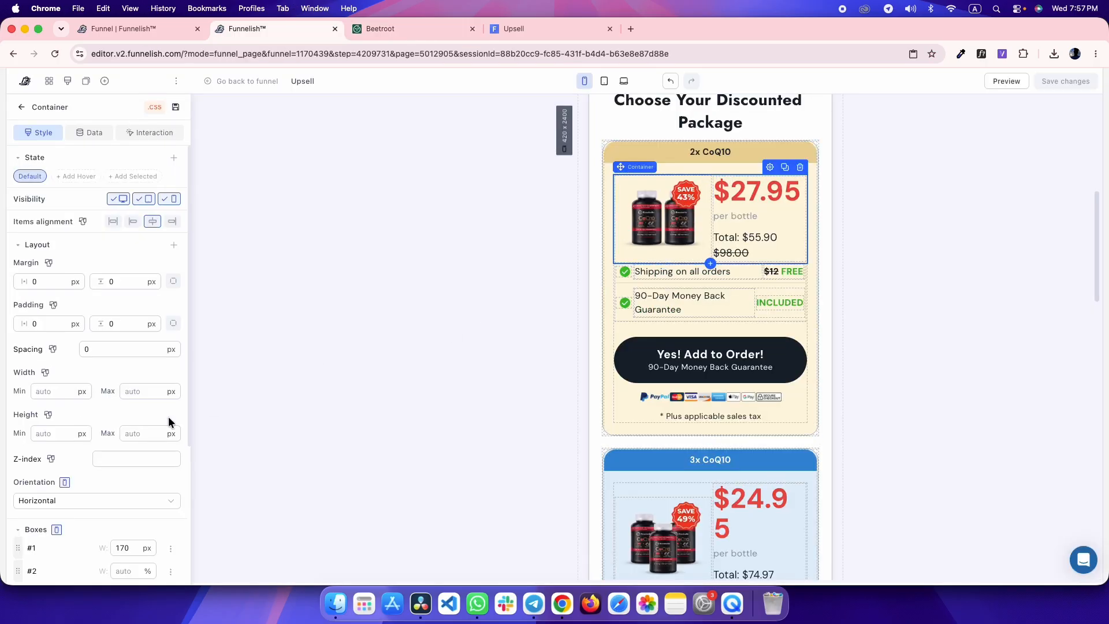
{"action": "scroll", "coordinate": [139, 445], "scroll_direction": "down", "scroll_amount": 2}
{"action": "key", "text": "shift+Down"}
{"action": "key", "text": "shift+Down"}
{"action": "key", "text": "super+s"}
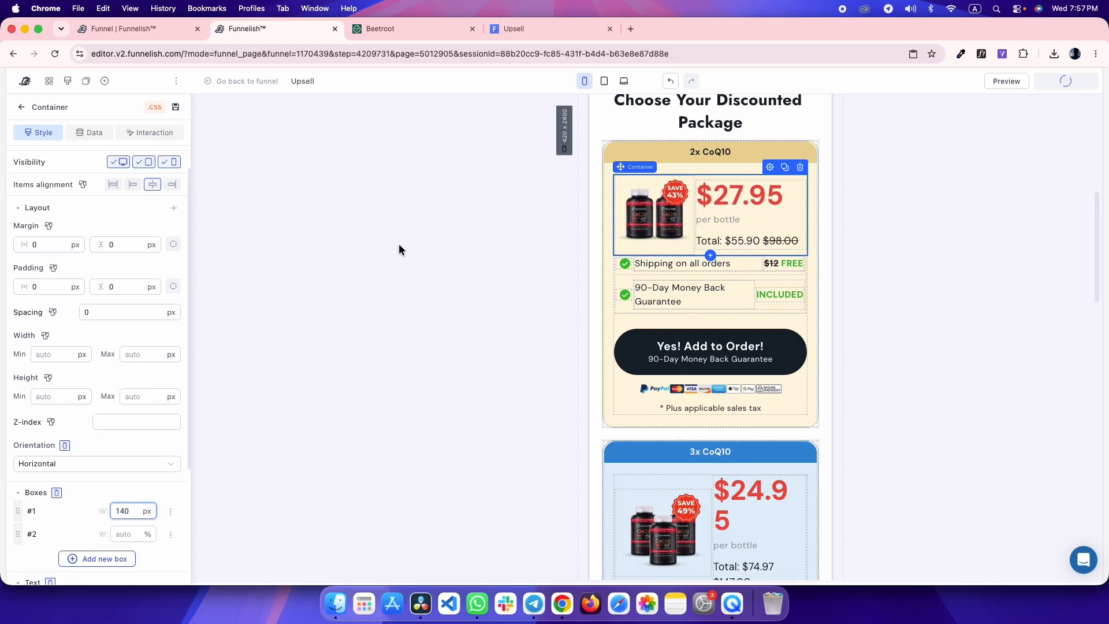
- Reload the Upsell preview, compare the 2x CoQ10 price area with the reference, and inspect the reference's total price line
{"action": "key", "text": "ctrl+Tab"}
{"action": "key", "text": "ctrl+shift+Tab"}
{"action": "key", "text": "ctrl+Tab"}
{"action": "key", "text": "ctrl+Tab"}
{"action": "key", "text": "super+r"}
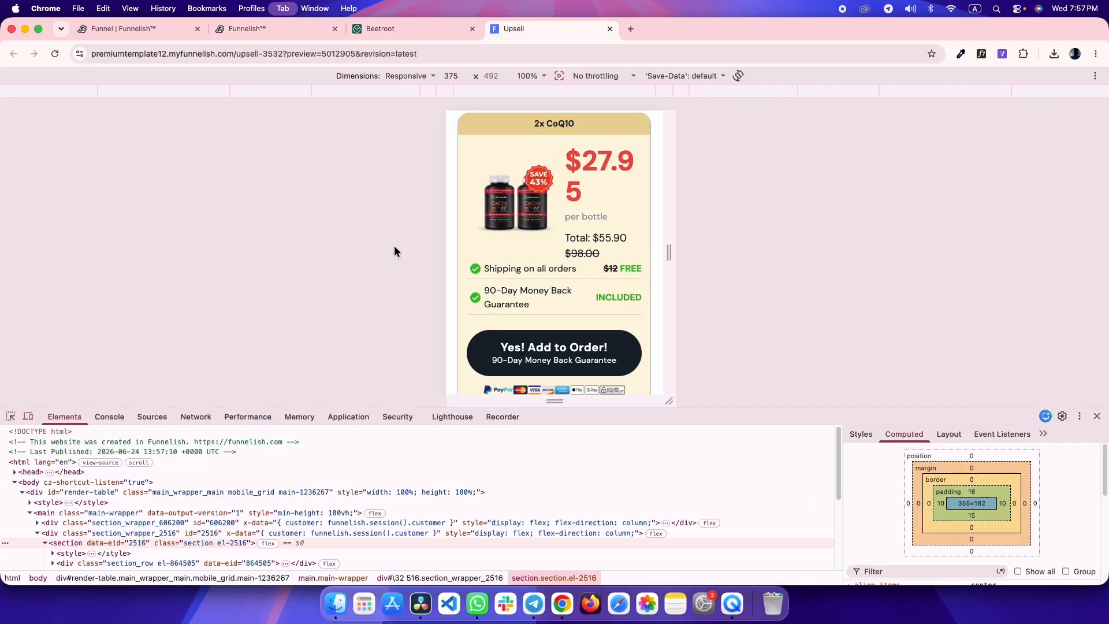
{"action": "key", "text": "ctrl+shift+Tab"}
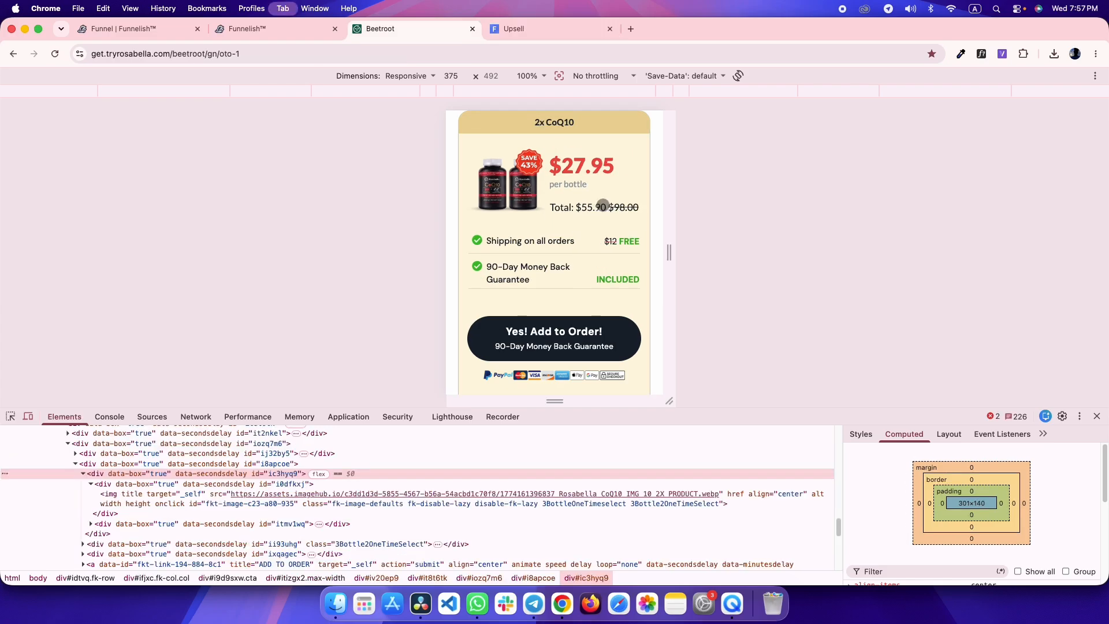
{"action": "key", "text": "ctrl+Tab"}
{"action": "key", "text": "ctrl+shift+Tab"}
{"action": "key", "text": "ctrl+Tab"}
{"action": "key", "text": "ctrl+shift+Tab"}
{"action": "key", "text": "ctrl+Tab"}
{"action": "key", "text": "ctrl+shift+Tab"}
{"action": "key", "text": "super+shift+c"}
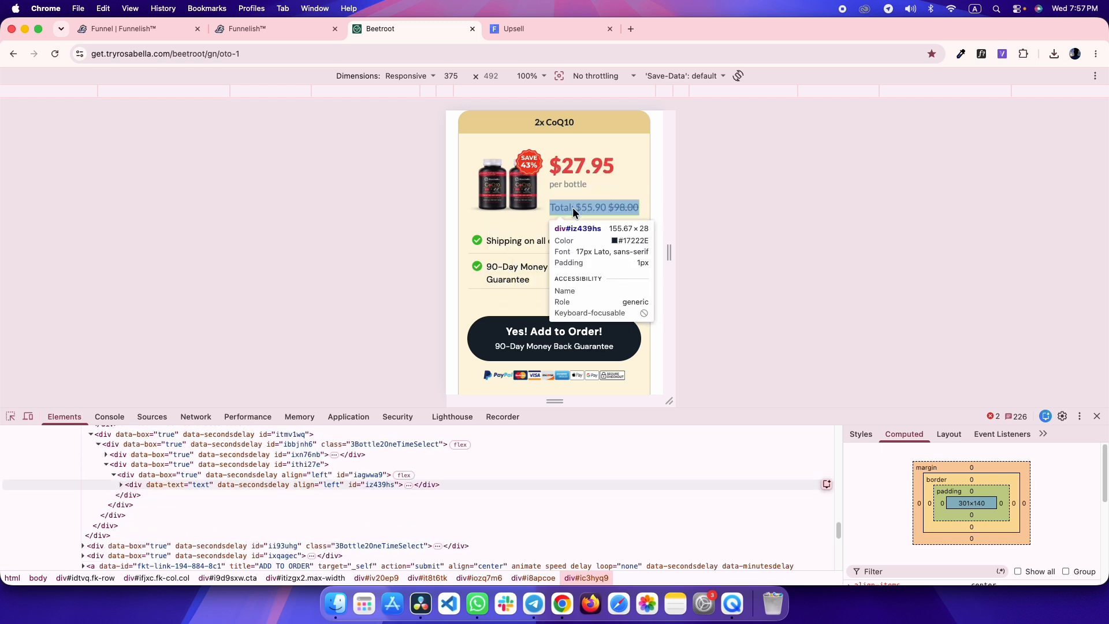
- Set the 2x CoQ10 card's mobile price font size to 36 px and its total line to 17 px, and save
{"action": "key", "text": "ctrl+shift+Tab"}
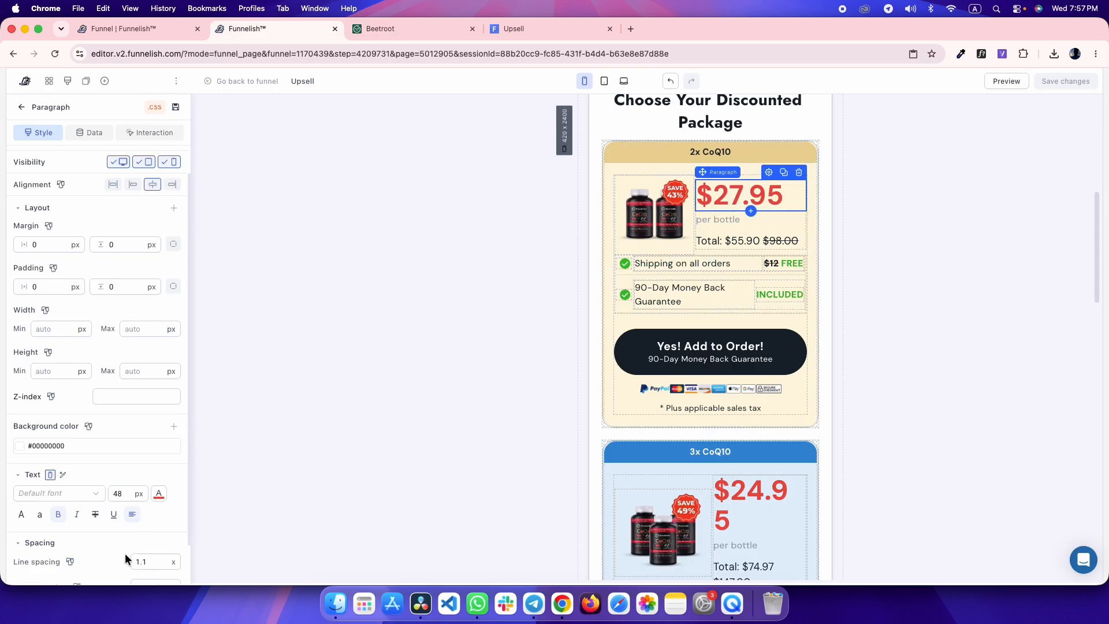
{"action": "type", "text": "36"}
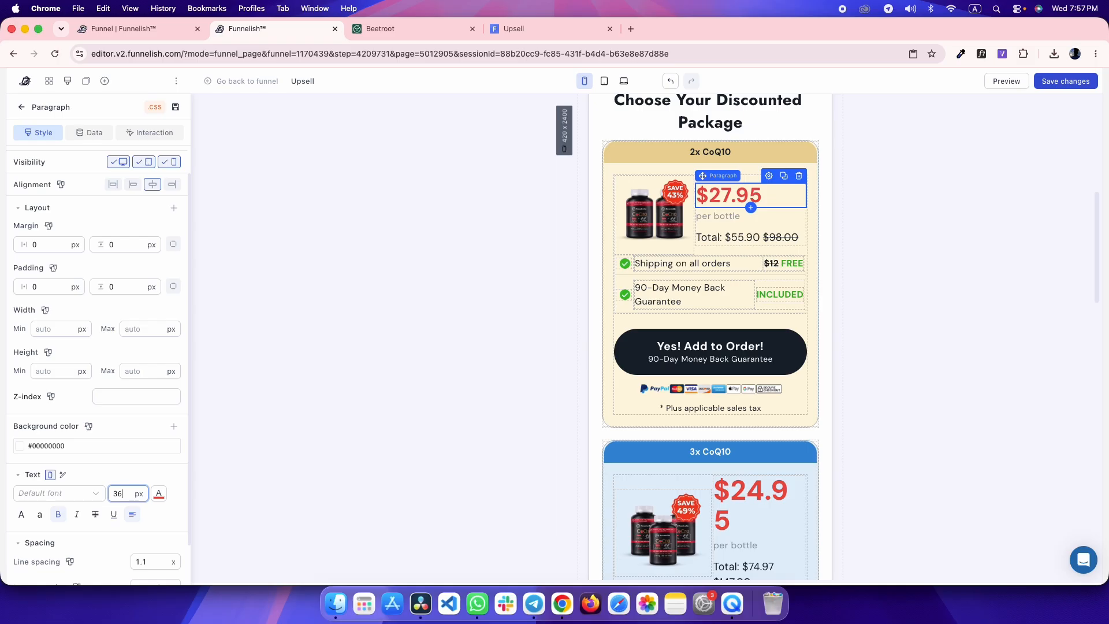
{"action": "left_click", "coordinate": [708, 216]}
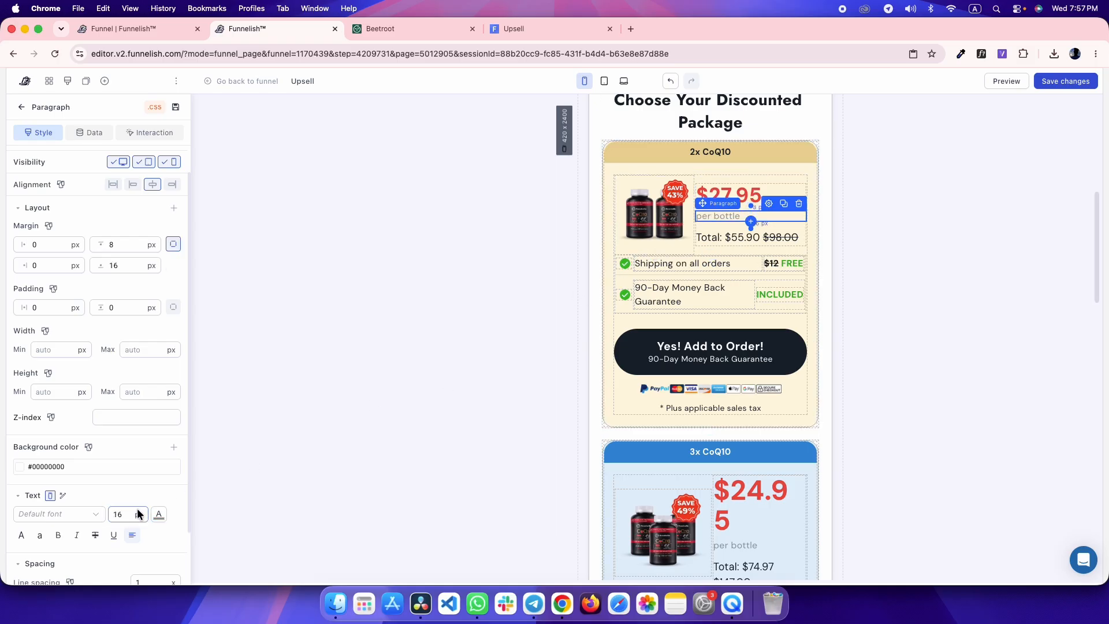
{"action": "left_click", "coordinate": [716, 240]}
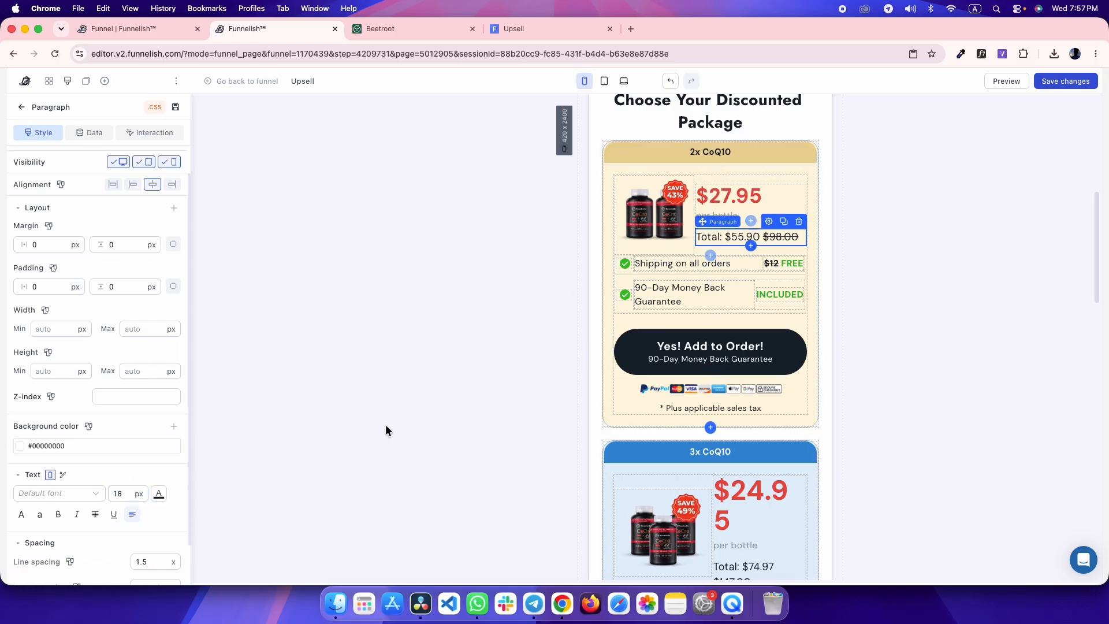
{"action": "double_click", "coordinate": [122, 493]}
{"action": "type", "text": "17"}
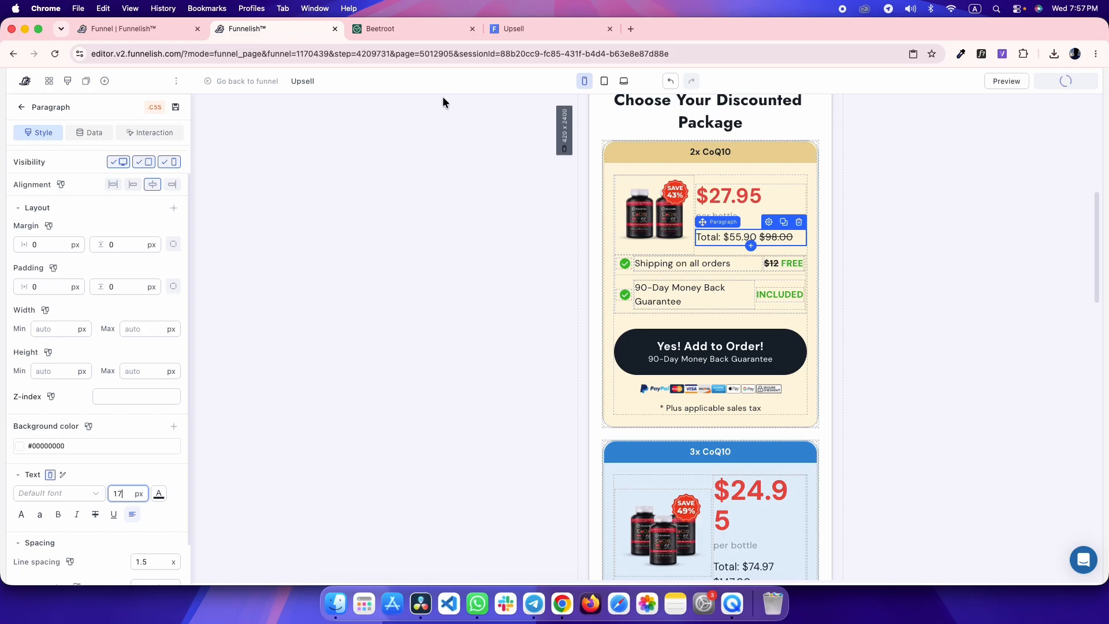
- Reload the Upsell preview and compare the 2x CoQ10 card's price area with the Beetroot reference
{"action": "left_click", "coordinate": [521, 22]}
{"action": "key", "text": "super+r"}
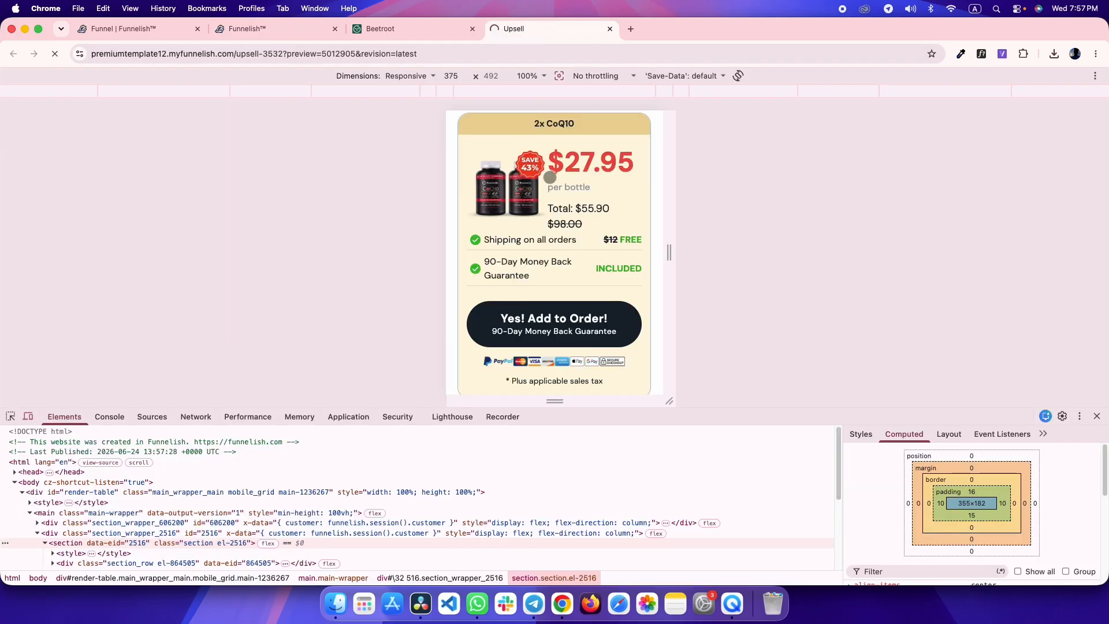
{"action": "key", "text": "ctrl+shift+Tab"}
{"action": "key", "text": "ctrl+Tab"}
{"action": "key", "text": "ctrl+shift+Tab"}
{"action": "key", "text": "ctrl+Tab"}
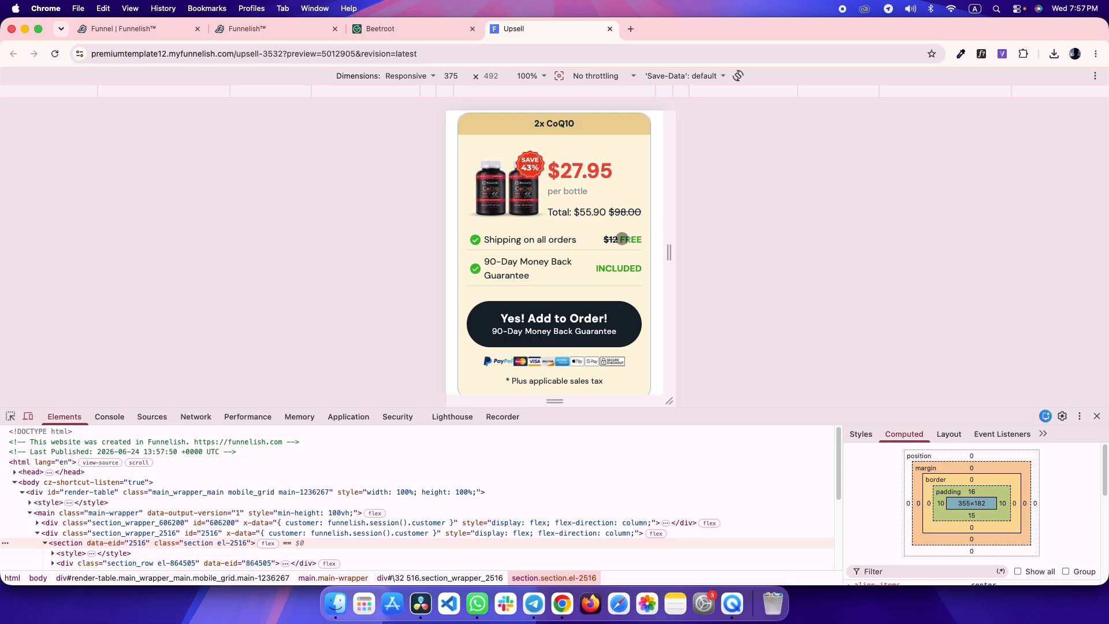
- Align the 2x CoQ10 card's 90-Day Money Back Guarantee row items to the start on mobile, save, and reload the Upsell preview
{"action": "key", "text": "ctrl+shift+Tab"}
{"action": "key", "text": "ctrl+shift+Tab"}
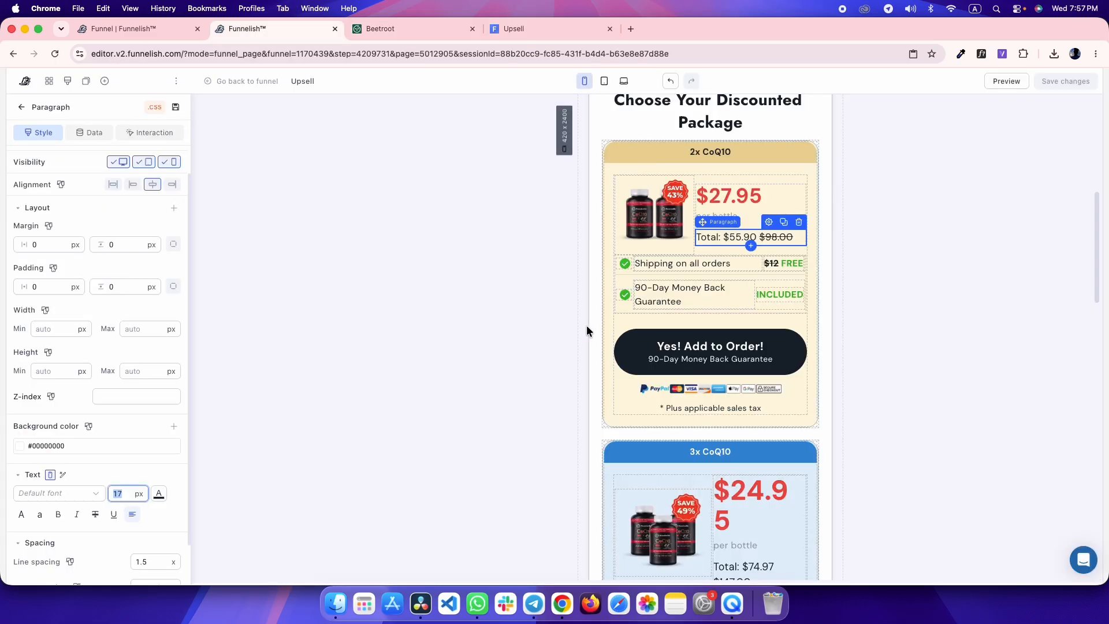
{"action": "left_click", "coordinate": [626, 306]}
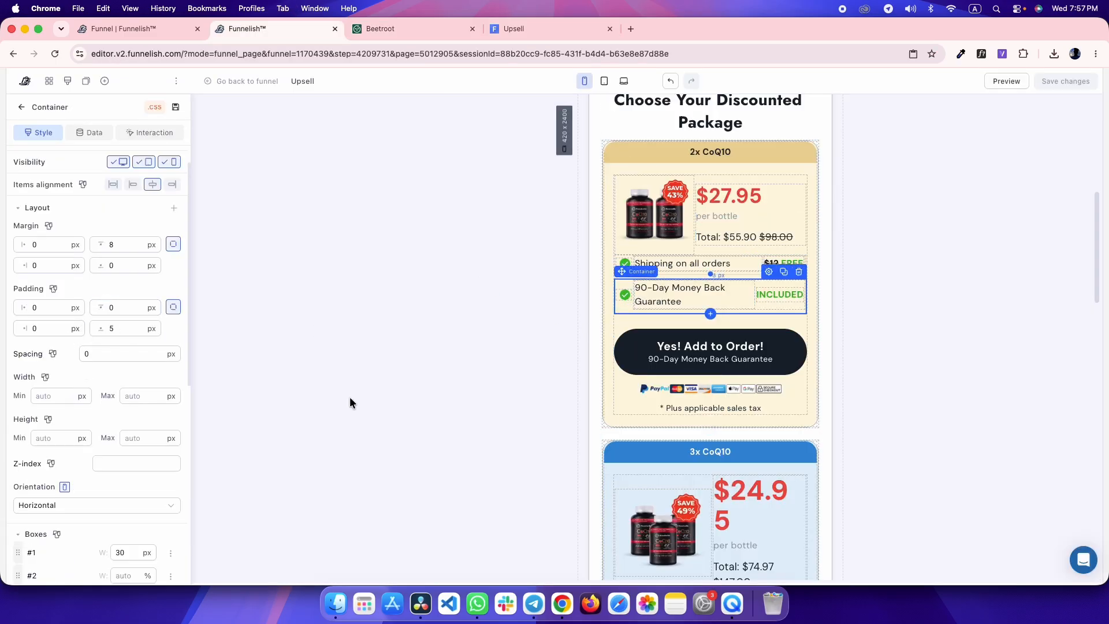
{"action": "left_click", "coordinate": [83, 185]}
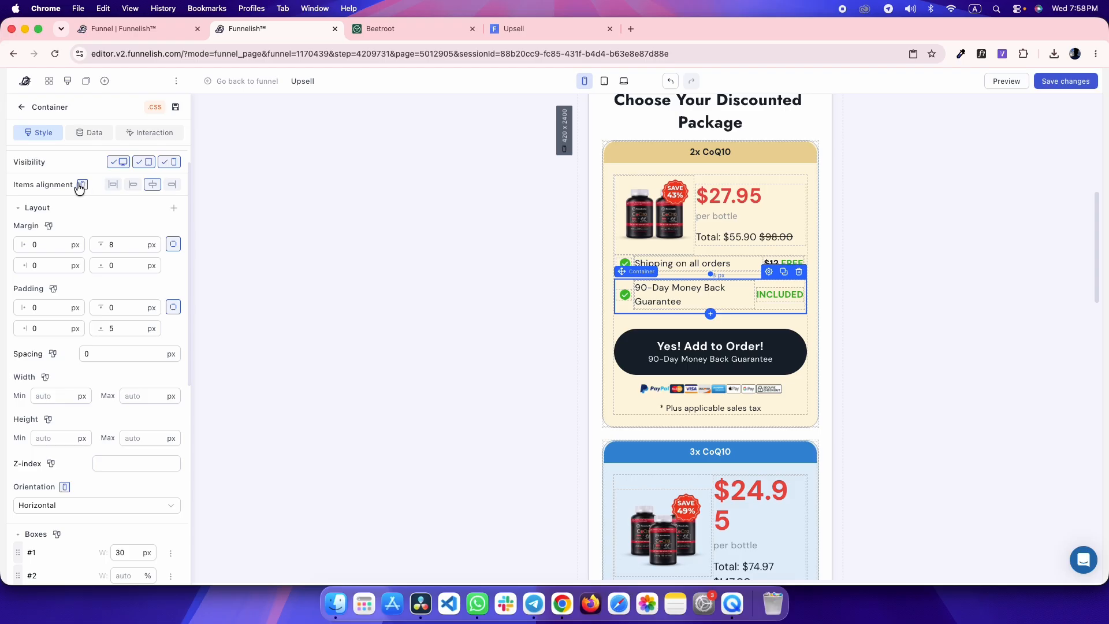
{"action": "left_click", "coordinate": [134, 185]}
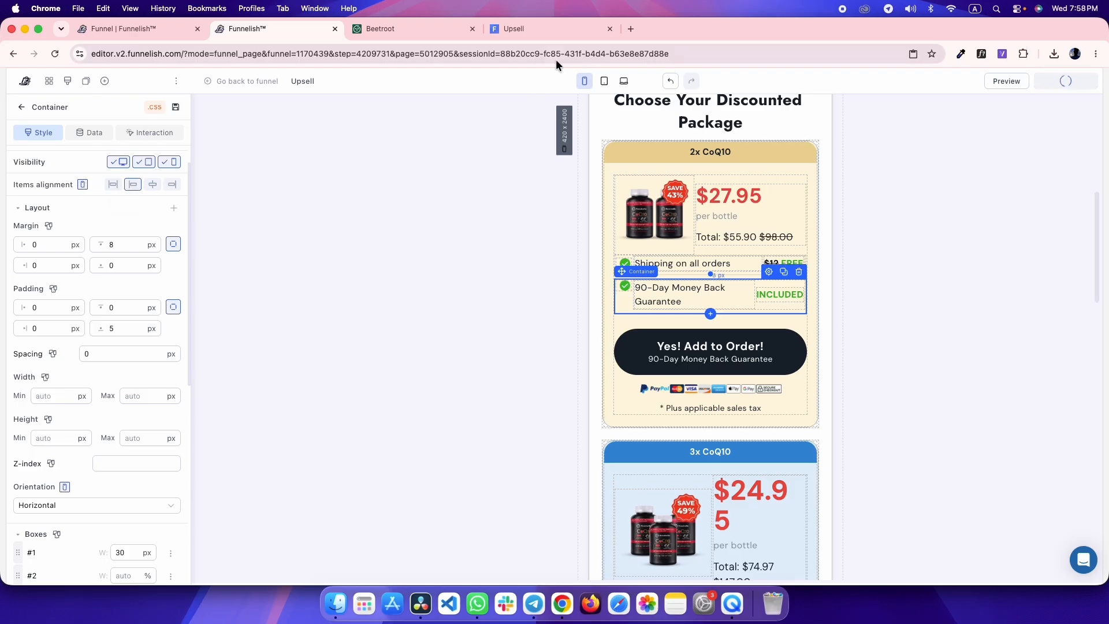
{"action": "left_click", "coordinate": [533, 29]}
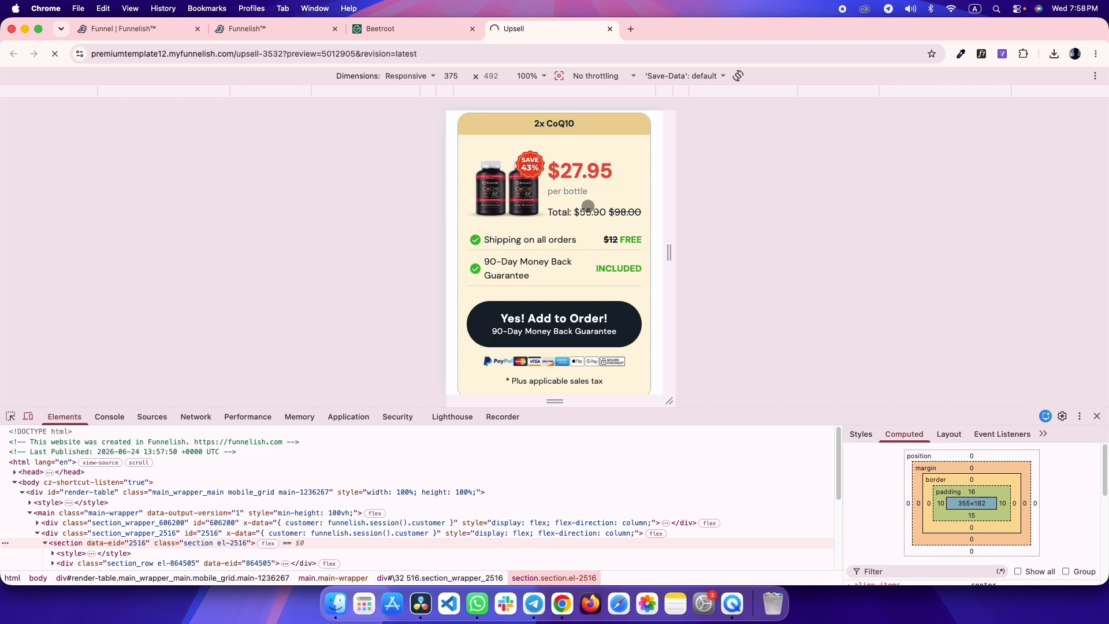
{"action": "key", "text": "ctrl+shift+Tab"}
{"action": "key", "text": "ctrl+shift+Tab"}
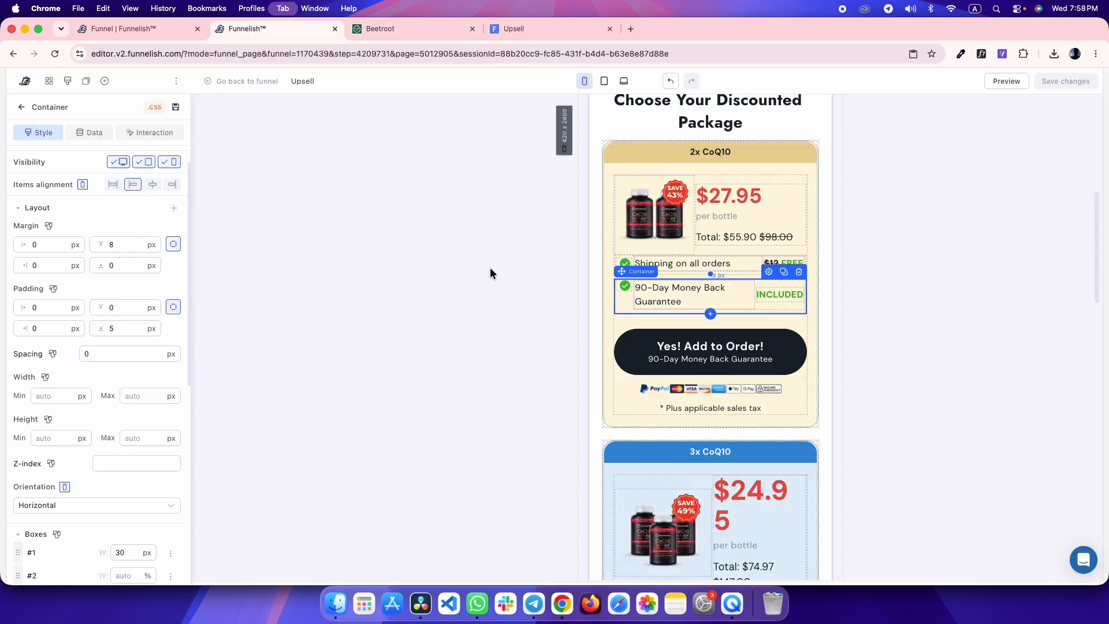
- Give the check icon in the 90-Day Money Back Guarantee row a 4 px top margin on mobile, save, and check the preview
{"action": "left_click", "coordinate": [624, 285]}
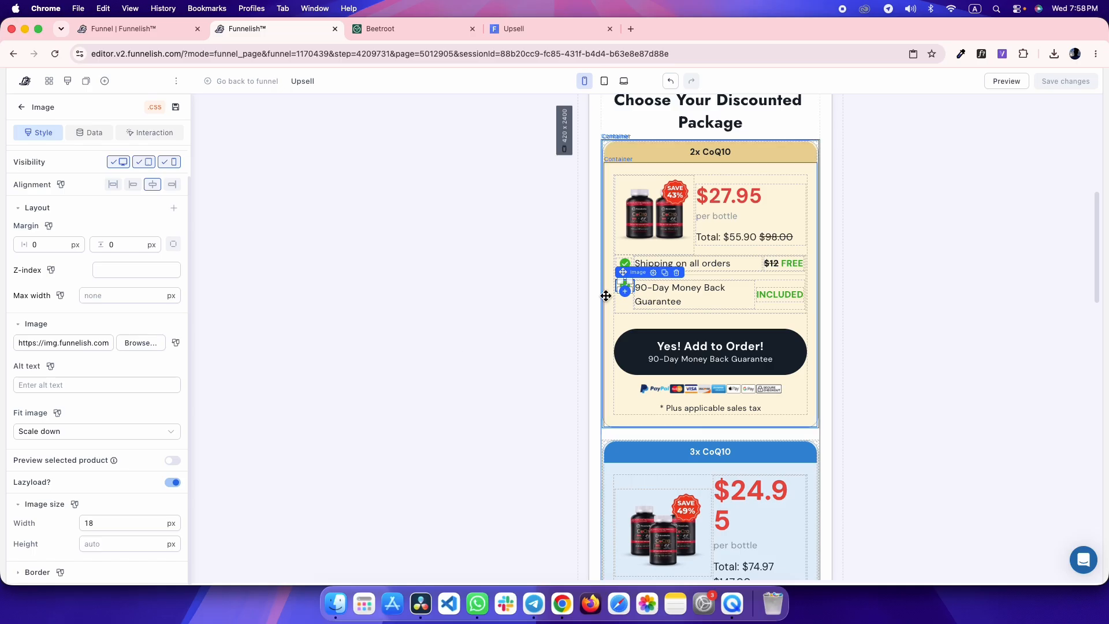
{"action": "left_click", "coordinate": [48, 226]}
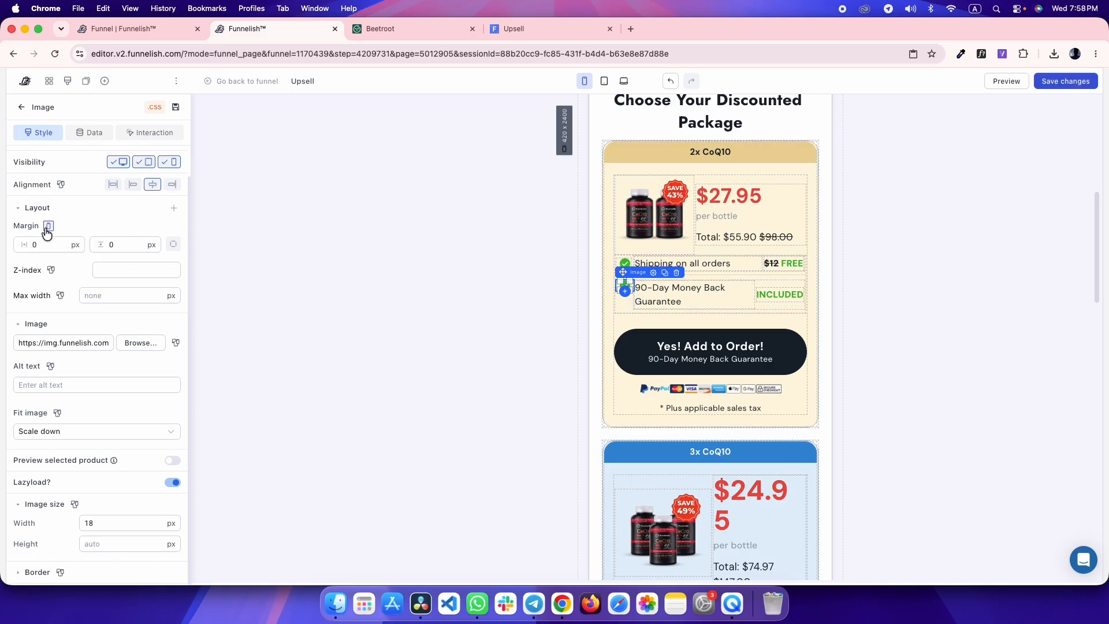
{"action": "left_click", "coordinate": [174, 244]}
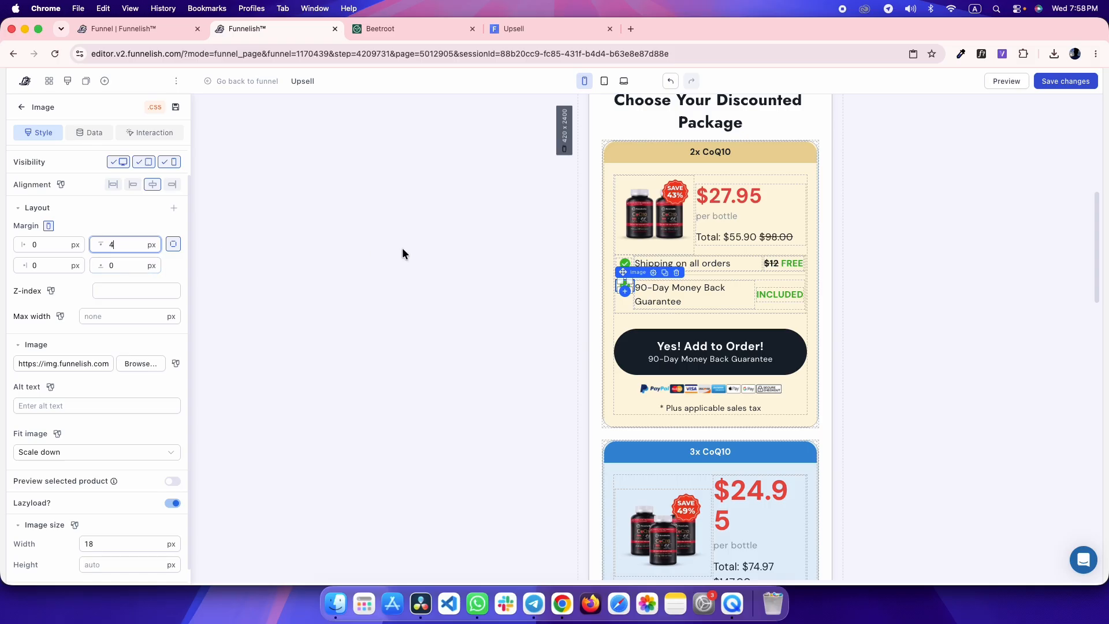
{"action": "left_click", "coordinate": [517, 29]}
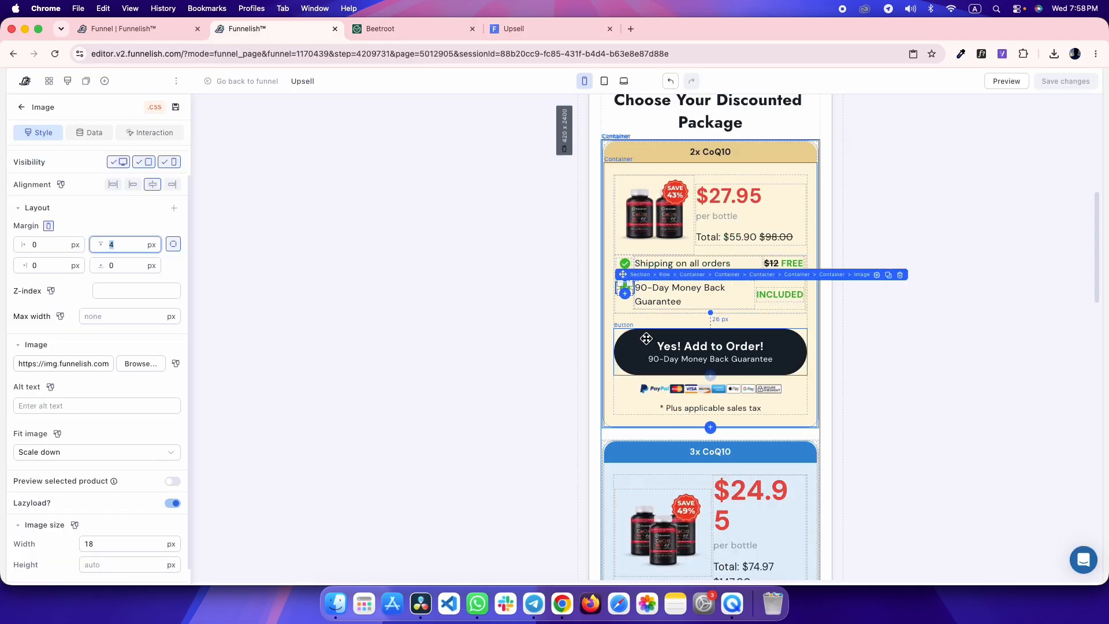
- Align the items of the 2x CoQ10 card's Shipping on all orders row to the start on mobile
{"action": "left_click", "coordinate": [528, 286]}
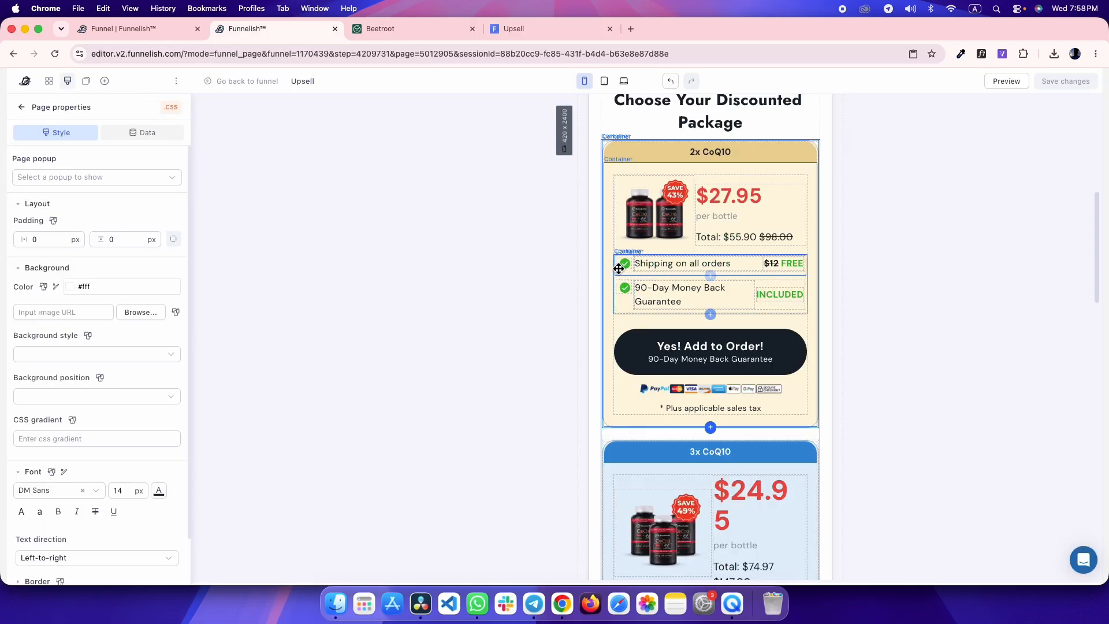
{"action": "left_click", "coordinate": [623, 269]}
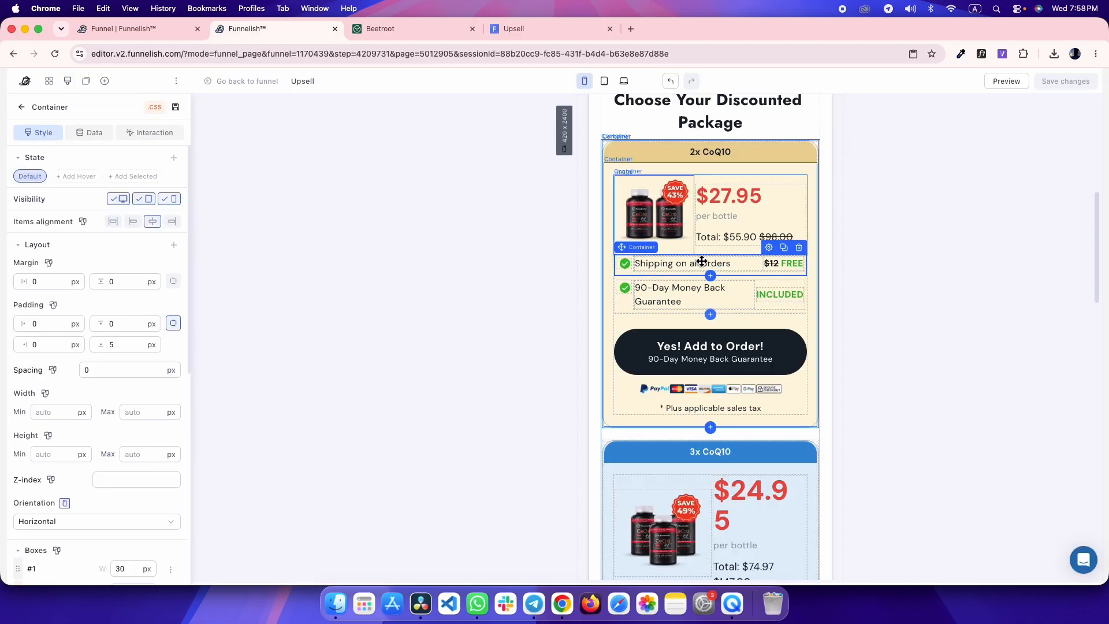
{"action": "left_click", "coordinate": [84, 222]}
{"action": "left_click", "coordinate": [132, 222]}
{"action": "left_click", "coordinate": [393, 288]}
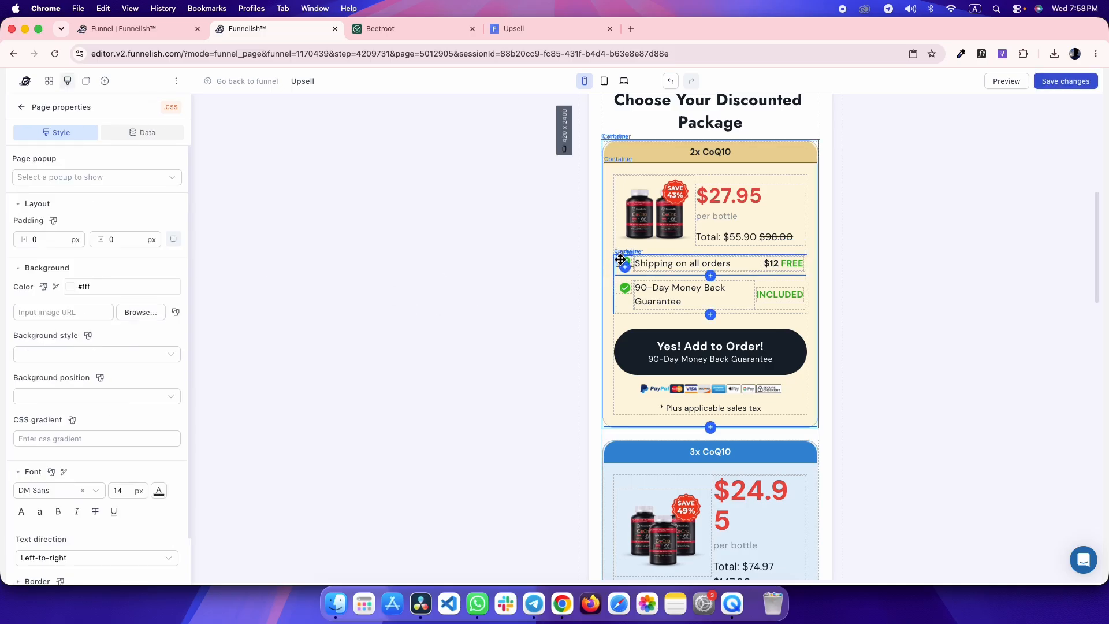
- Give the check icon in the Shipping on all orders row a 4 px top margin on mobile, save, and open the Upsell preview
{"action": "left_click", "coordinate": [620, 261]}
{"action": "left_click", "coordinate": [49, 262]}
{"action": "left_click", "coordinate": [172, 282]}
{"action": "left_click", "coordinate": [134, 287]}
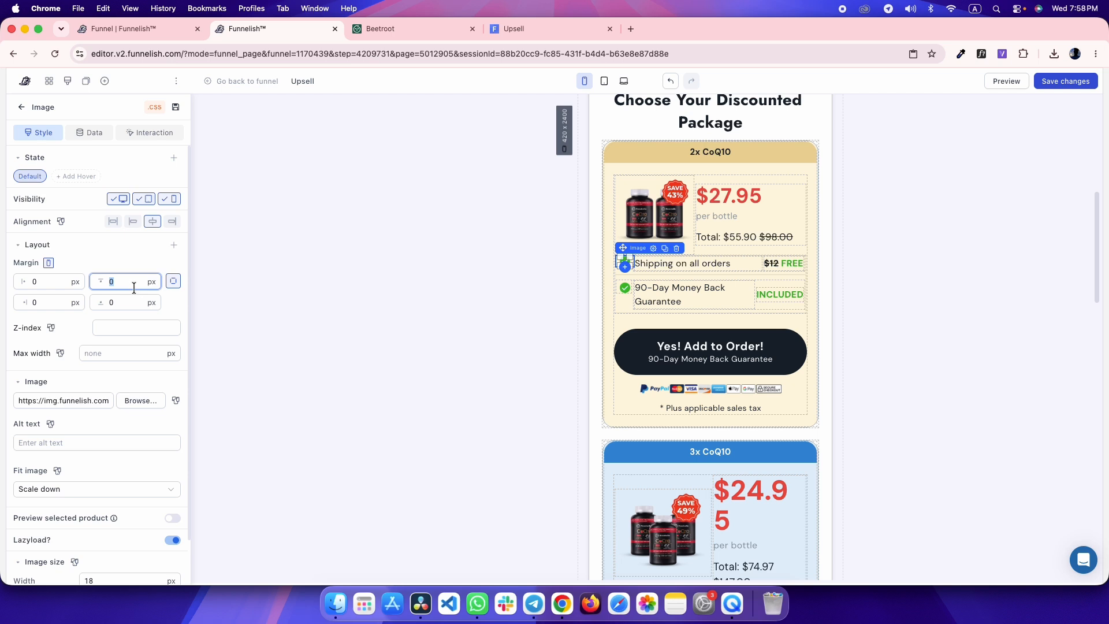
{"action": "left_click", "coordinate": [507, 29]}
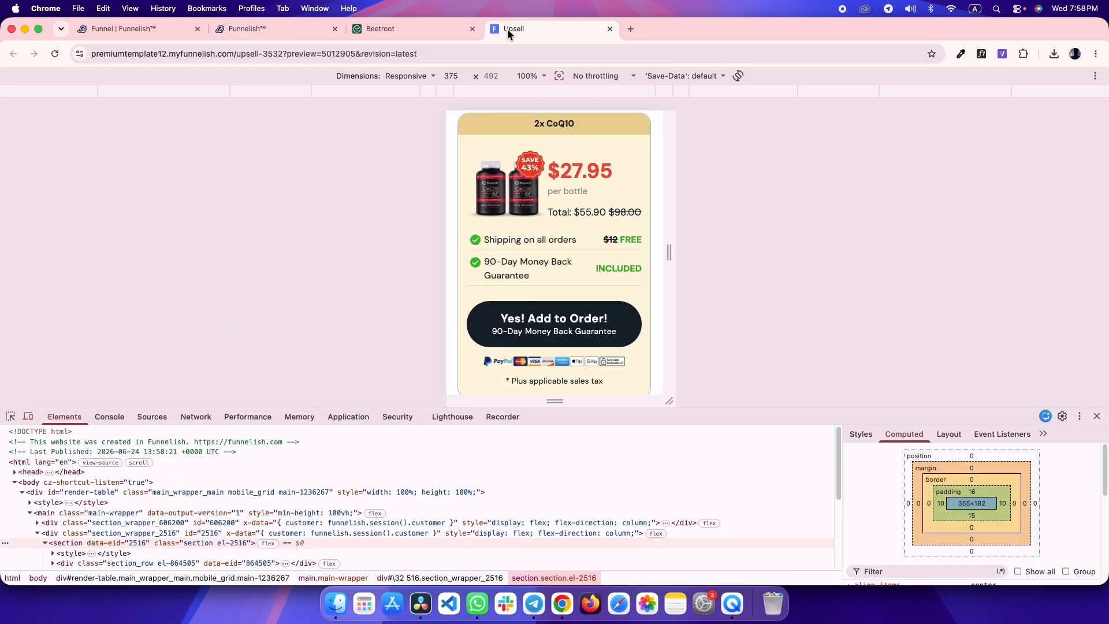
- Compare the lower part of the 2x CoQ10 card with the reference and inspect the reference's guarantee row and feature list spacing
{"action": "left_click_drag", "start_coordinate": [572, 255], "coordinate": [582, 208]}
{"action": "key", "text": "ctrl+shift+Tab"}
{"action": "left_click", "coordinate": [572, 255]}
{"action": "left_click_drag", "start_coordinate": [563, 262], "coordinate": [570, 193]}
{"action": "key", "text": "ctrl+Tab"}
{"action": "key", "text": "ctrl+shift+Tab"}
{"action": "left_click", "coordinate": [9, 416]}
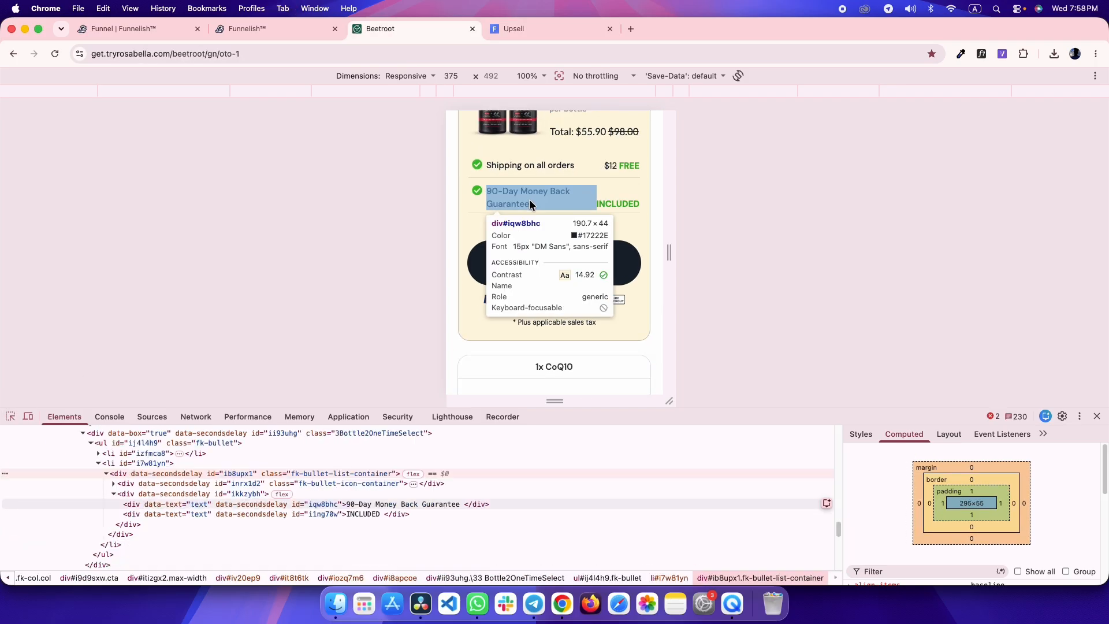
{"action": "left_click", "coordinate": [509, 225]}
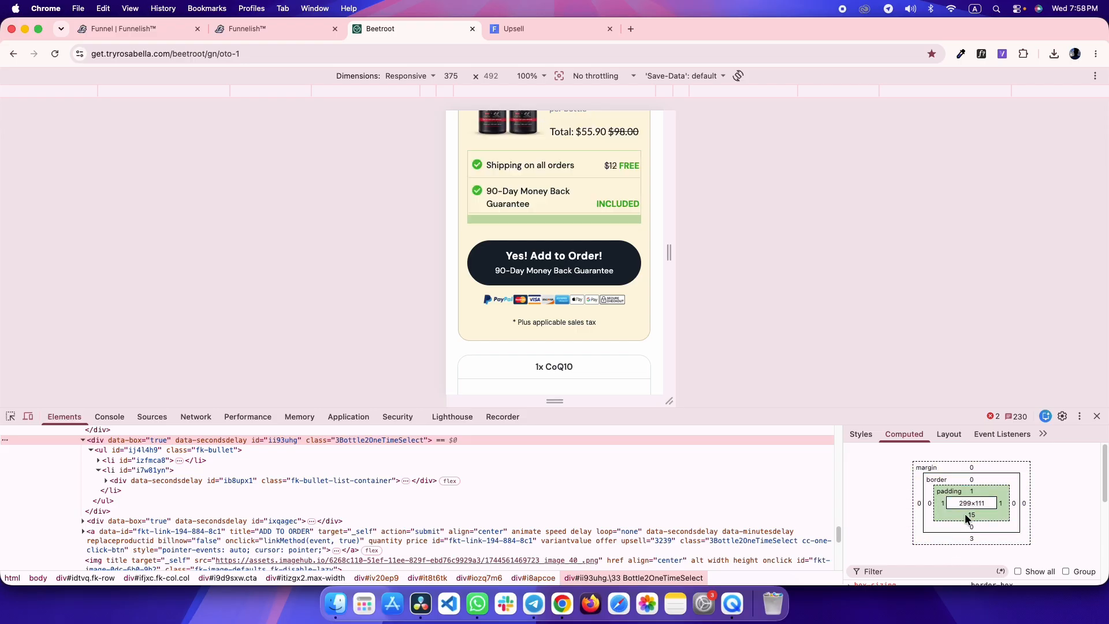
- Set the 2x CoQ10 card's Add to Order button to a 45 px top margin on mobile and save
{"action": "key", "text": "super+alt+Left"}
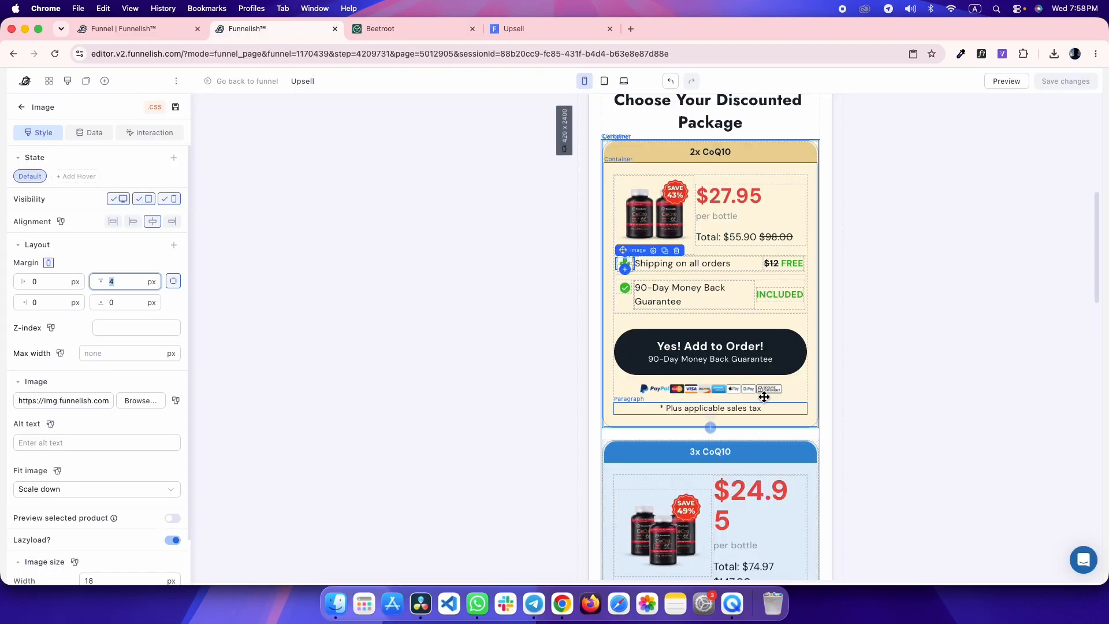
{"action": "left_click", "coordinate": [664, 341]}
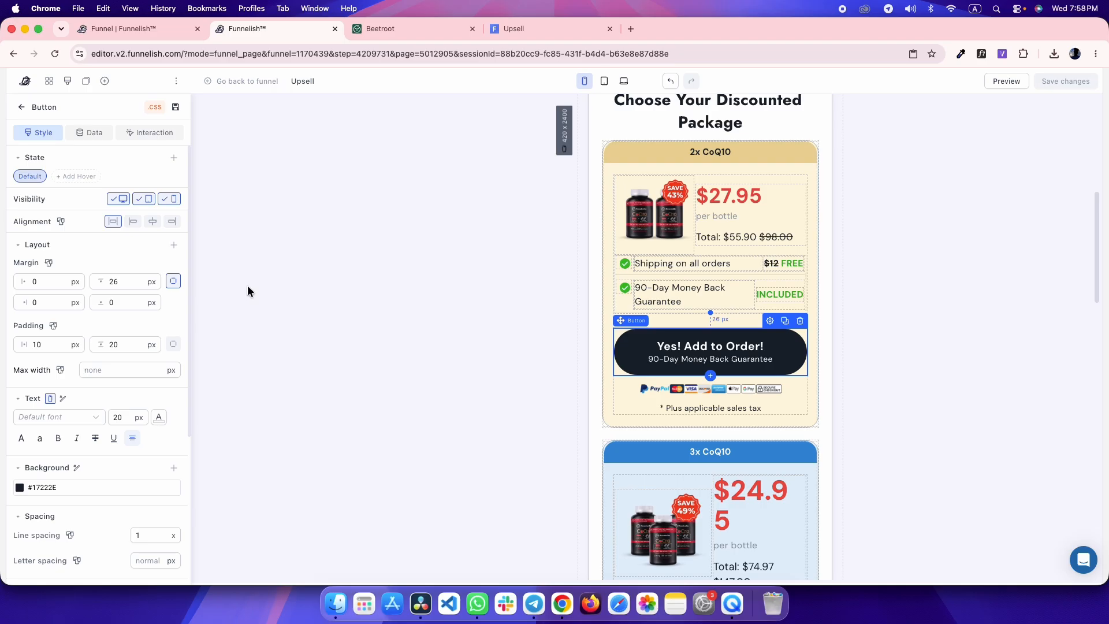
{"action": "left_click", "coordinate": [49, 264]}
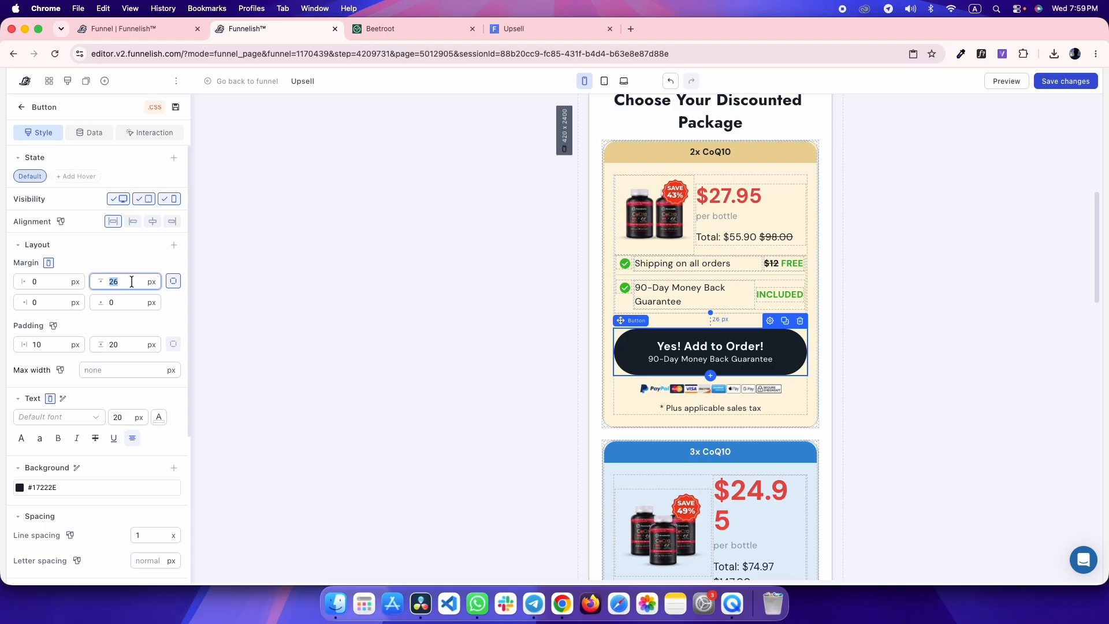
{"action": "type", "text": "45"}
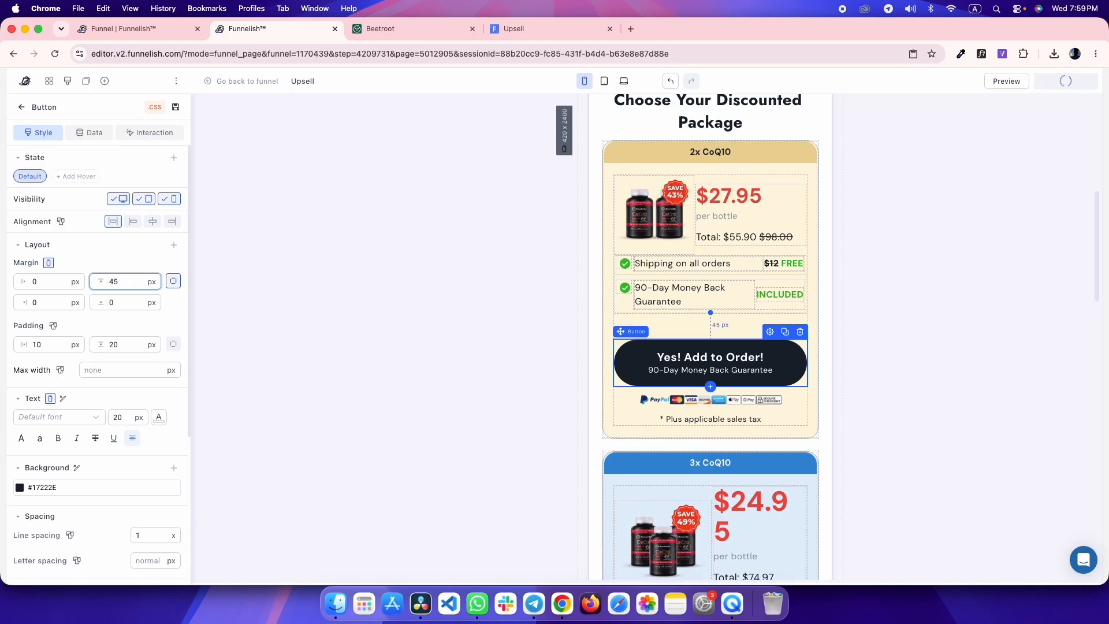
- Compare the 2x CoQ10 card's button, payment icons and sales tax note with the reference, and inspect the reference card's bottom area
{"action": "key", "text": "ctrl+Tab"}
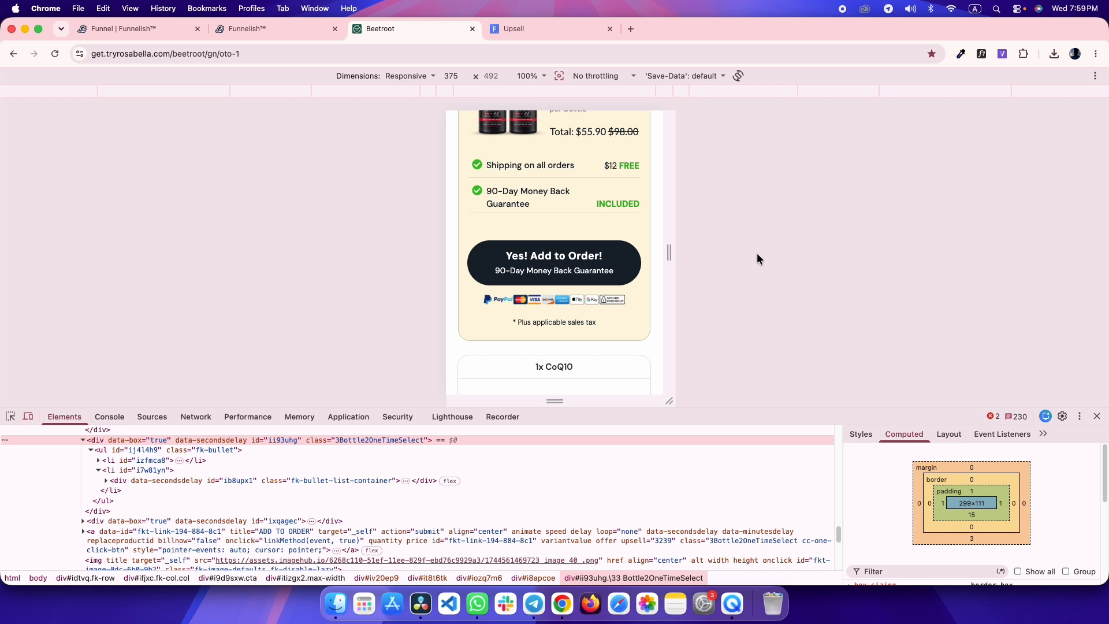
{"action": "key", "text": "ctrl+Tab"}
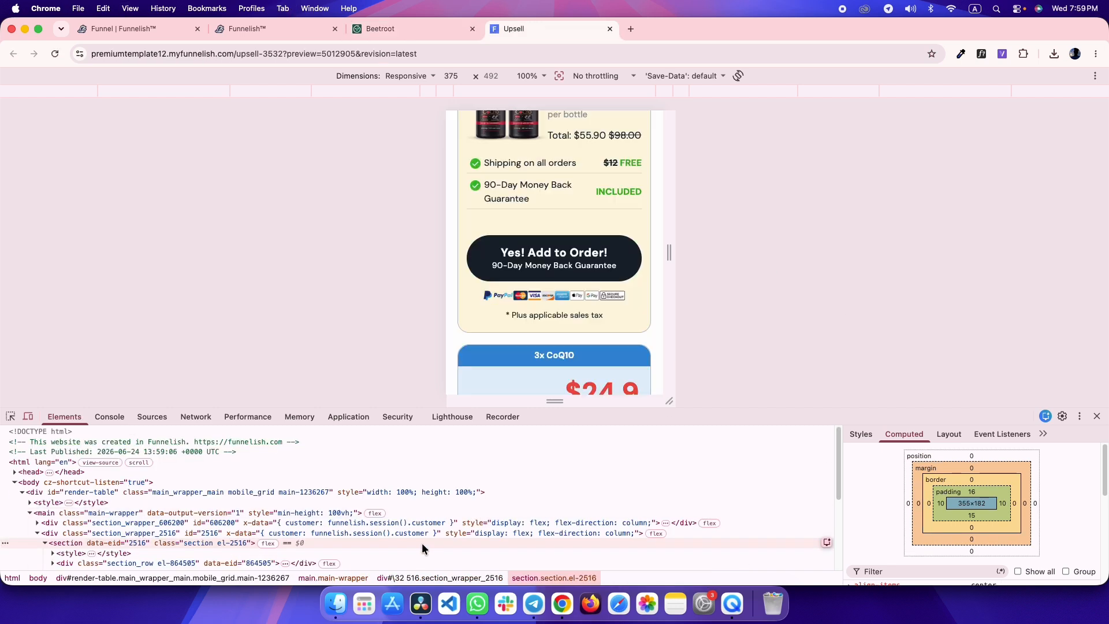
{"action": "key", "text": "ctrl+shift+Tab"}
{"action": "key", "text": "ctrl+Tab"}
{"action": "key", "text": "ctrl+shift+Tab"}
{"action": "key", "text": "ctrl+Tab"}
{"action": "key", "text": "ctrl+shift+Tab"}
{"action": "key", "text": "ctrl+Tab"}
{"action": "key", "text": "ctrl+shift+Tab"}
{"action": "key", "text": "ctrl+Tab"}
{"action": "key", "text": "ctrl+shift+Tab"}
{"action": "left_click", "coordinate": [10, 416]}
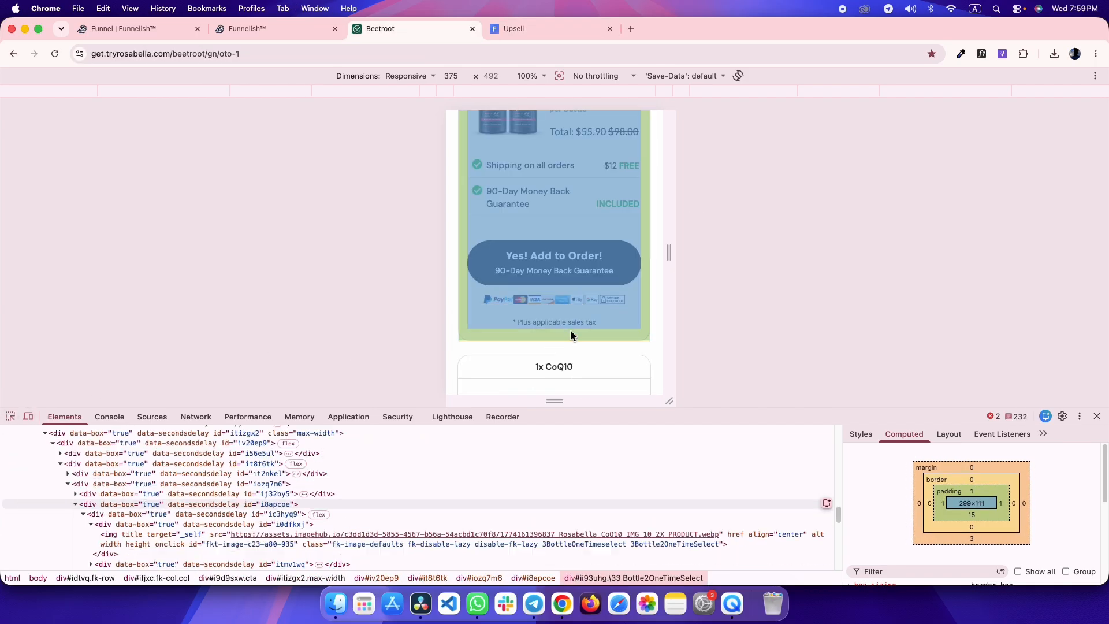
- Set the sales tax notes in the 2x, 3x and 1x CoQ10 cards to a 12 px font size and save
{"action": "key", "text": "ctrl+shift+Tab"}
{"action": "left_click", "coordinate": [673, 420]}
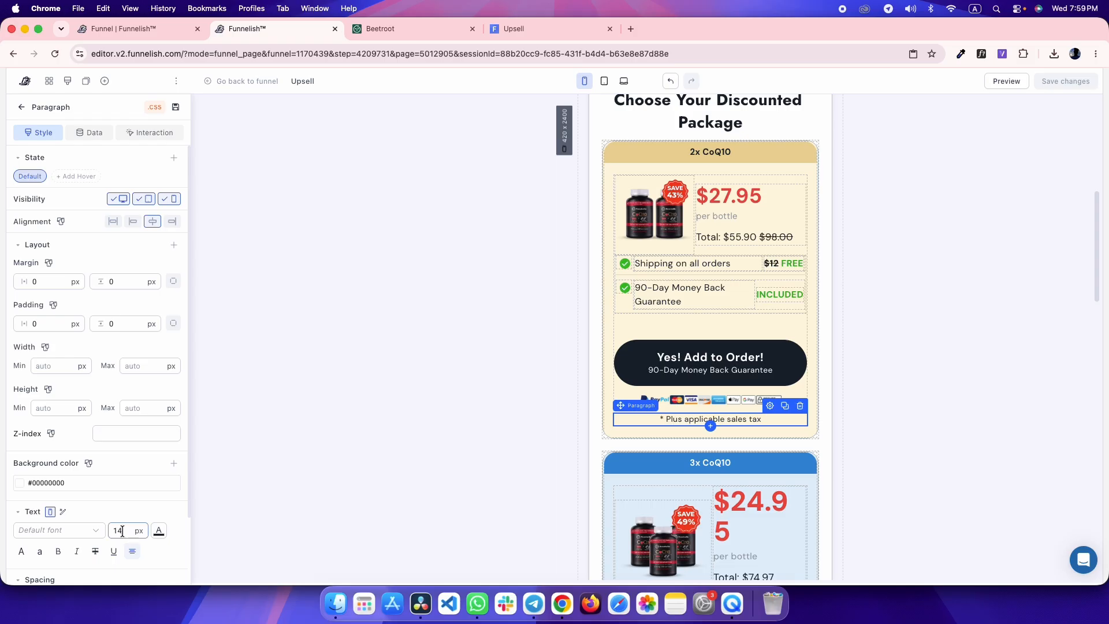
{"action": "scroll", "coordinate": [439, 374], "scroll_direction": "down", "scroll_amount": 5}
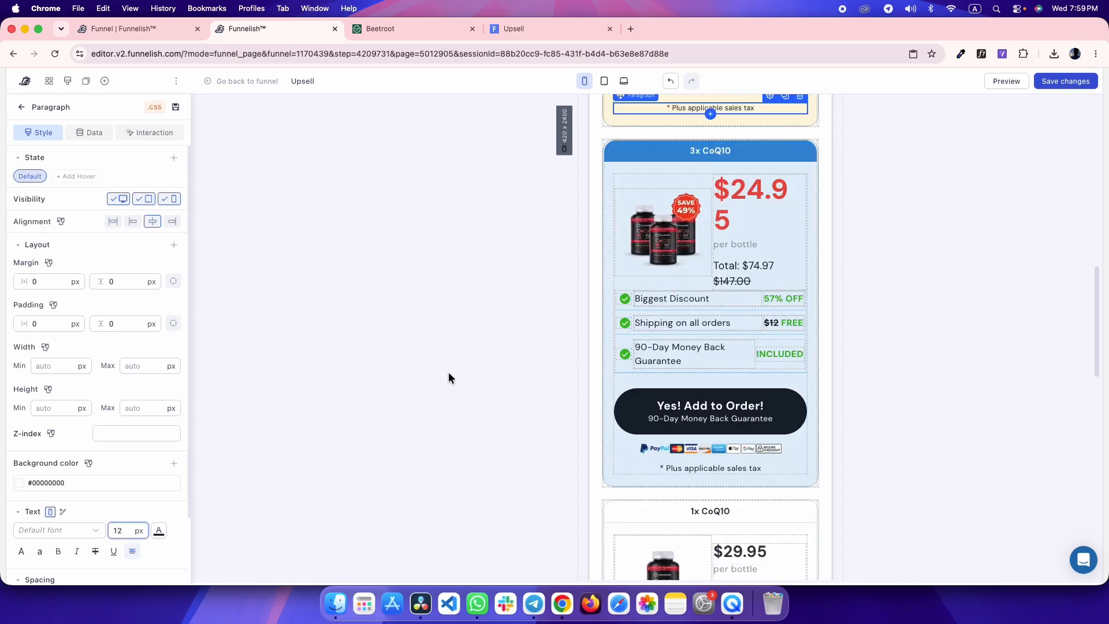
{"action": "left_click", "coordinate": [658, 471]}
{"action": "left_click", "coordinate": [657, 470]}
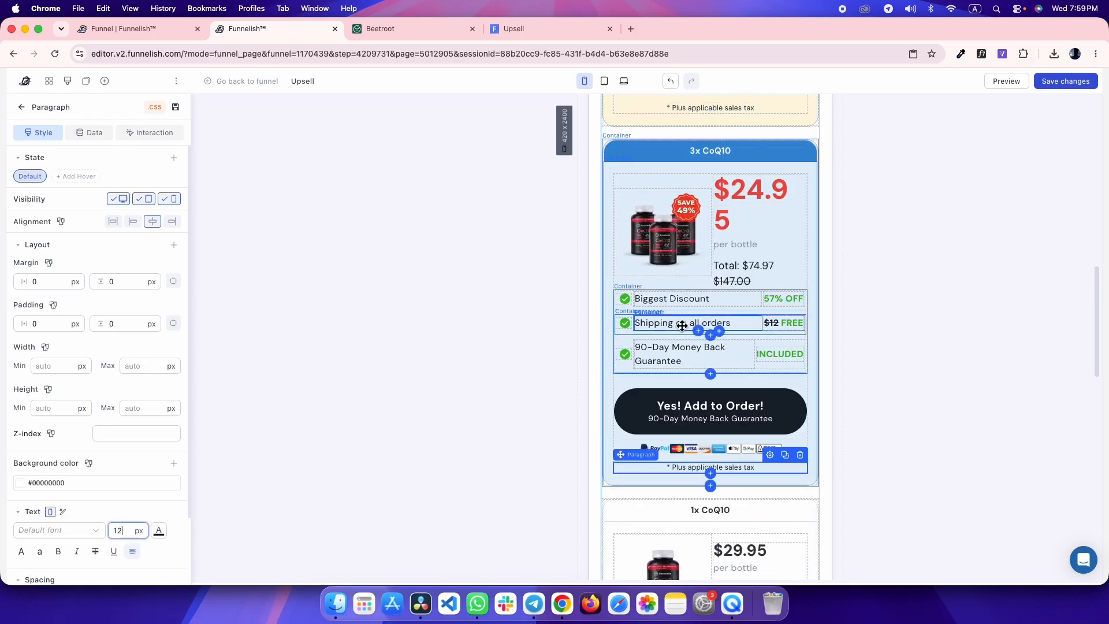
{"action": "scroll", "coordinate": [711, 346], "scroll_direction": "down", "scroll_amount": 5}
{"action": "left_click", "coordinate": [643, 393]}
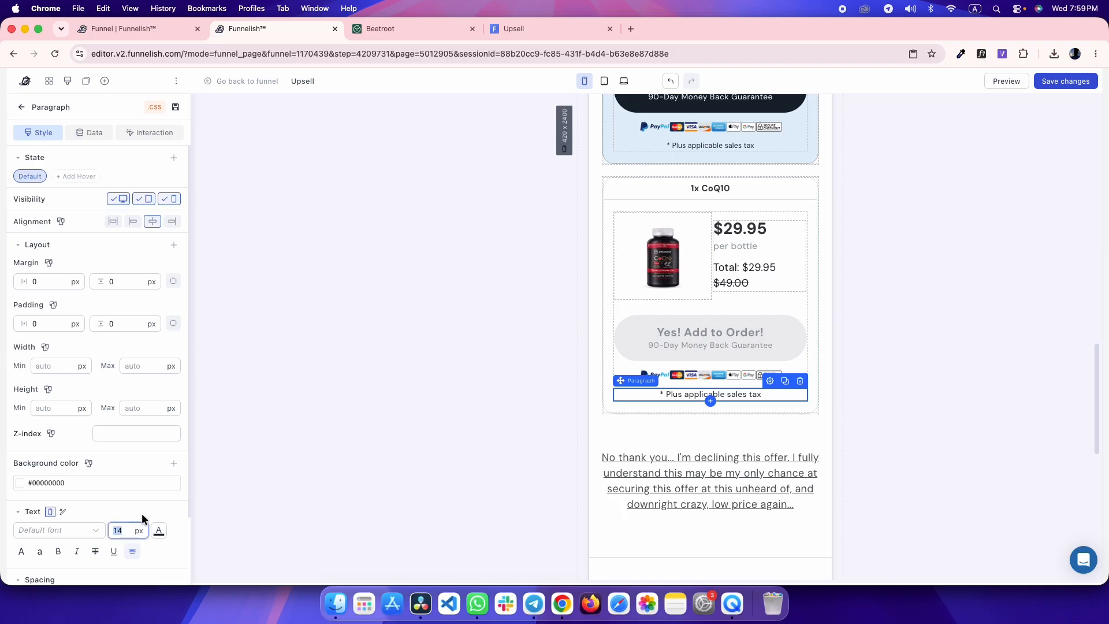
{"action": "left_click", "coordinate": [455, 296]}
- Check the lower 2x CoQ10 card and the top of the 3x card in the Upsell preview and editor
{"action": "scroll", "coordinate": [751, 317], "scroll_direction": "up", "scroll_amount": 6}
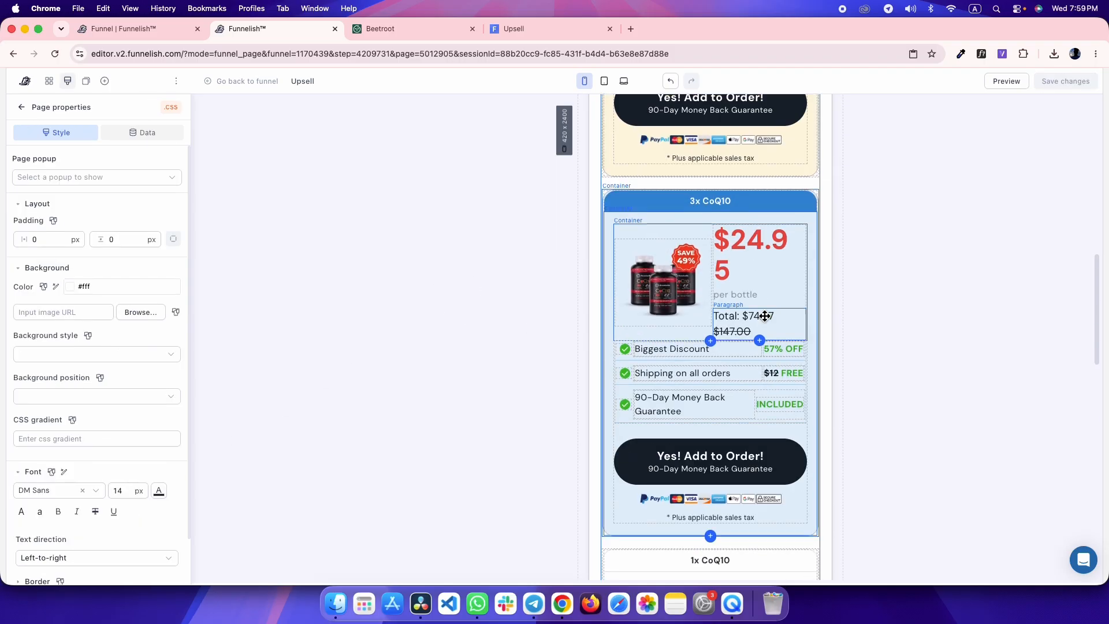
{"action": "key", "text": "ctrl+Tab"}
{"action": "key", "text": "ctrl+Tab"}
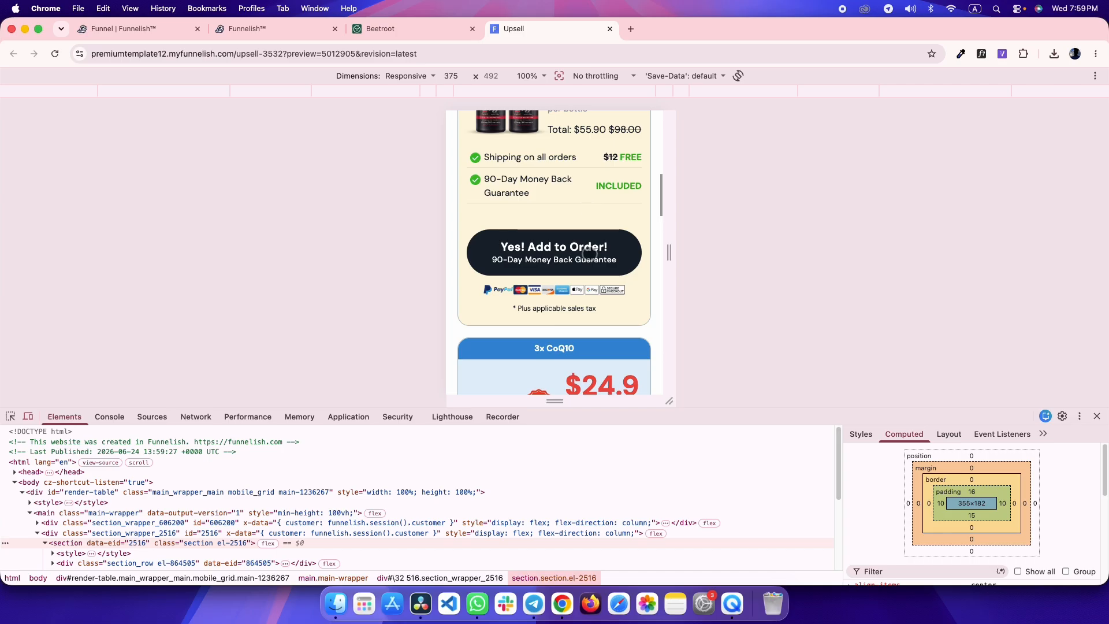
{"action": "key", "text": "ctrl+shift+Tab"}
{"action": "key", "text": "ctrl+shift+Tab"}
{"action": "scroll", "coordinate": [674, 373], "scroll_direction": "up", "scroll_amount": 7}
{"action": "scroll", "coordinate": [680, 363], "scroll_direction": "down", "scroll_amount": 7}
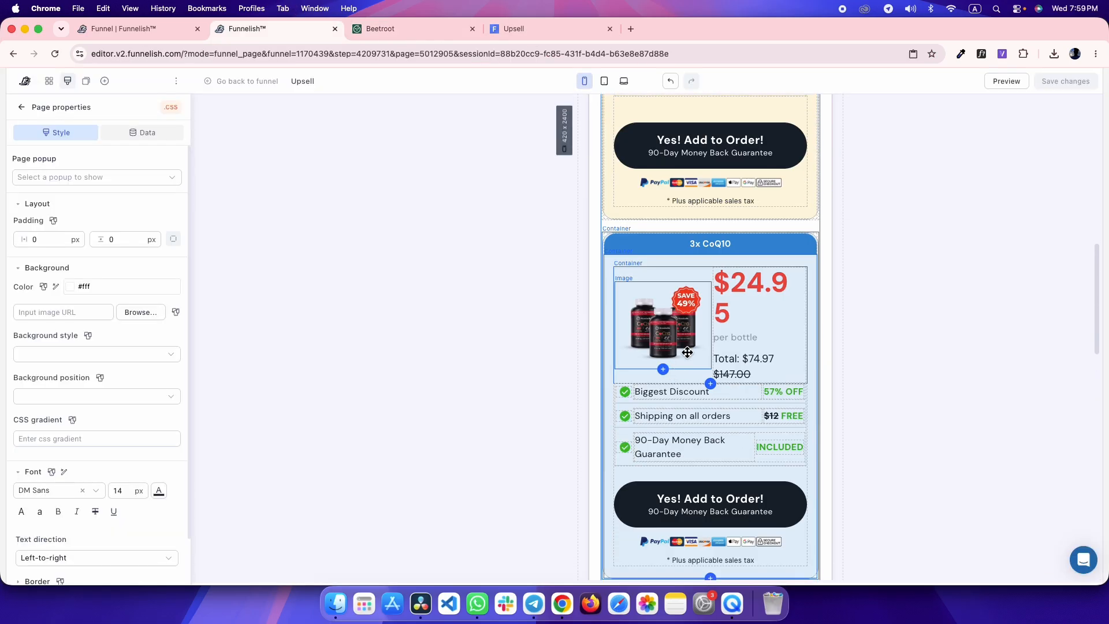
- Set the first box of the product image and price container to 140 px wide in the 3x and 1x CoQ10 cards
{"action": "left_click", "coordinate": [678, 282]}
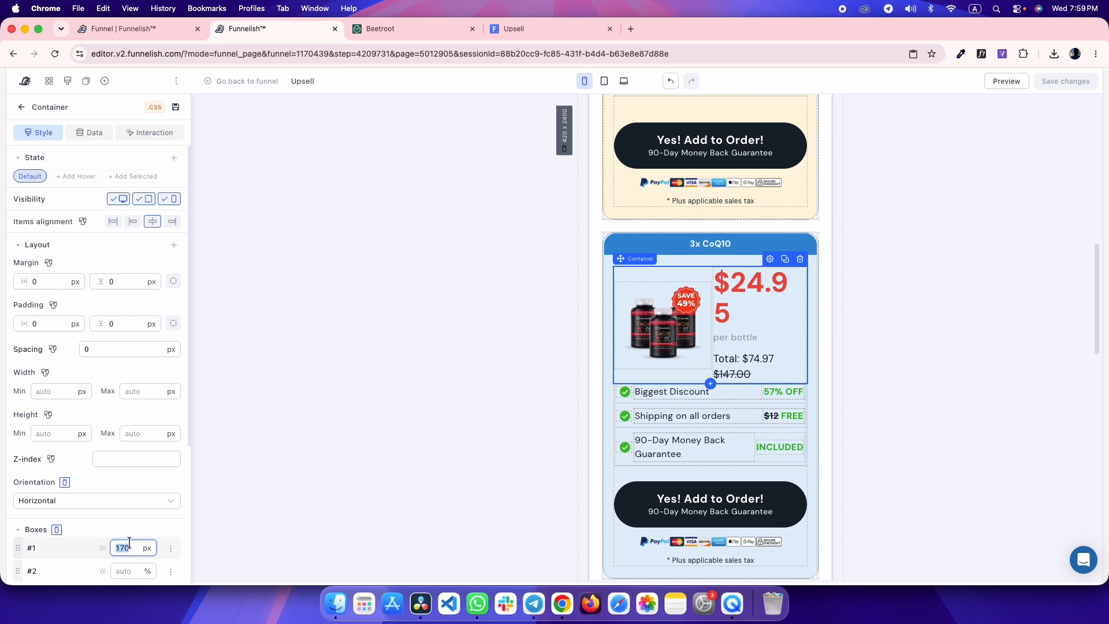
{"action": "key", "text": "BackSpace"}
{"action": "key", "text": "BackSpace"}
{"action": "type", "text": "40"}
{"action": "scroll", "coordinate": [640, 415], "scroll_direction": "down", "scroll_amount": 4}
{"action": "left_click", "coordinate": [639, 414]}
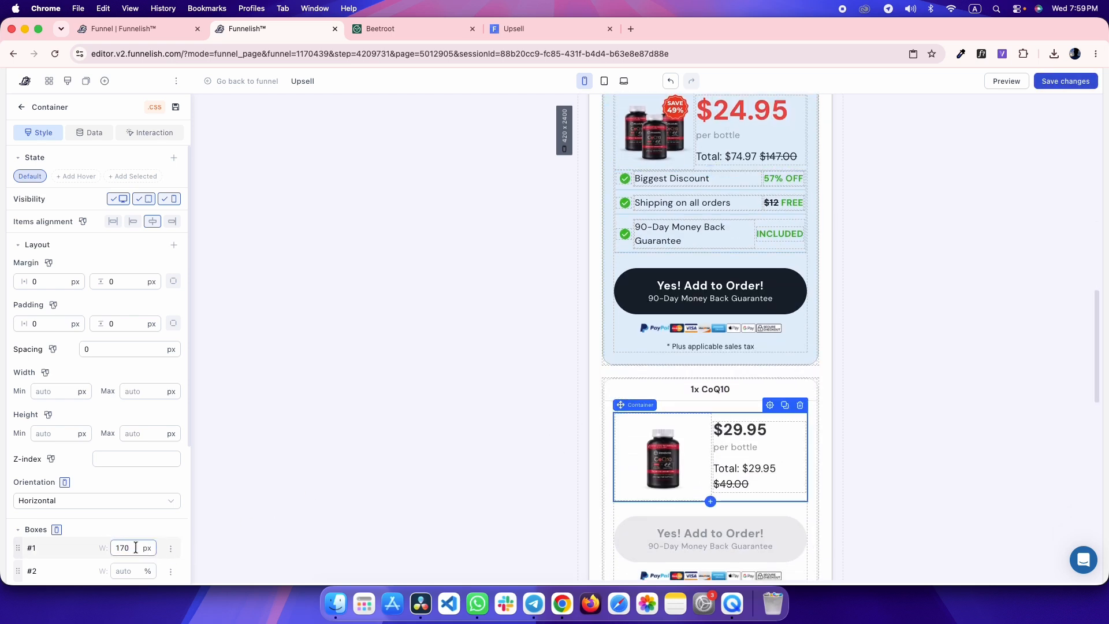
{"action": "type", "text": "140"}
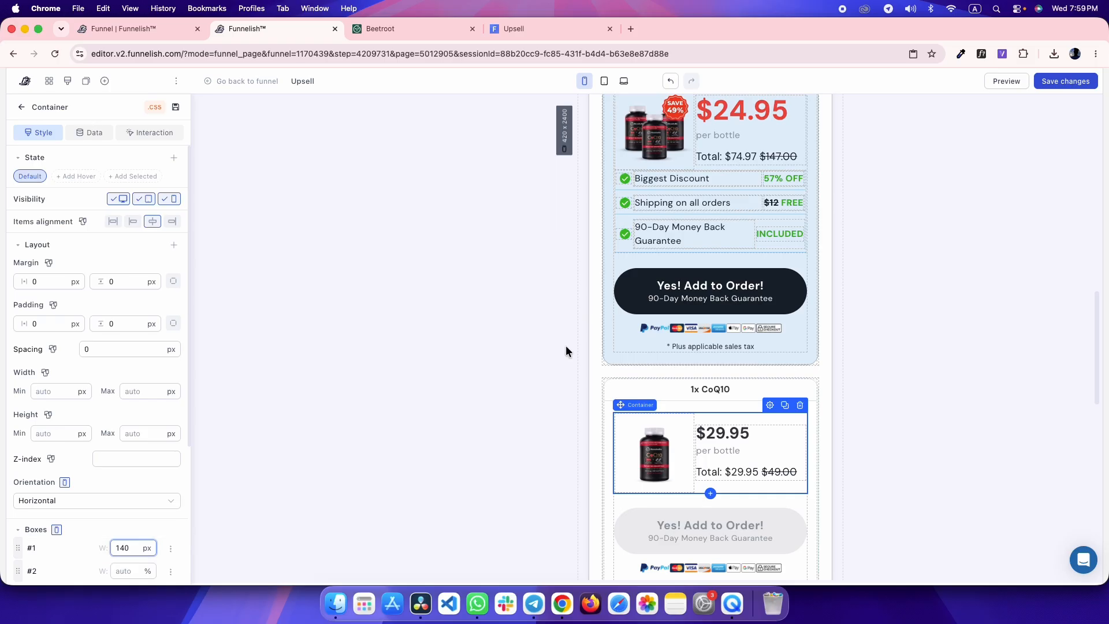
- Compare the 3x CoQ10 card with the reference, set its price to 36 px, and check the per bottle and total text sizes
{"action": "scroll", "coordinate": [565, 350], "scroll_direction": "up", "scroll_amount": 5}
{"action": "key", "text": "ctrl+Tab"}
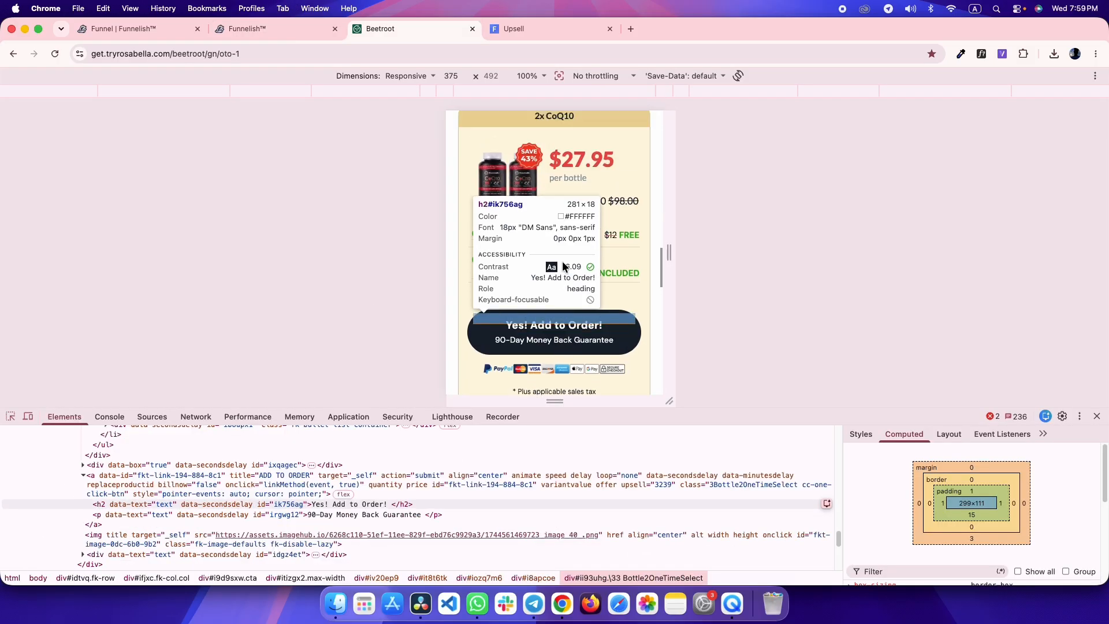
{"action": "scroll", "coordinate": [563, 265], "scroll_direction": "up", "scroll_amount": 5}
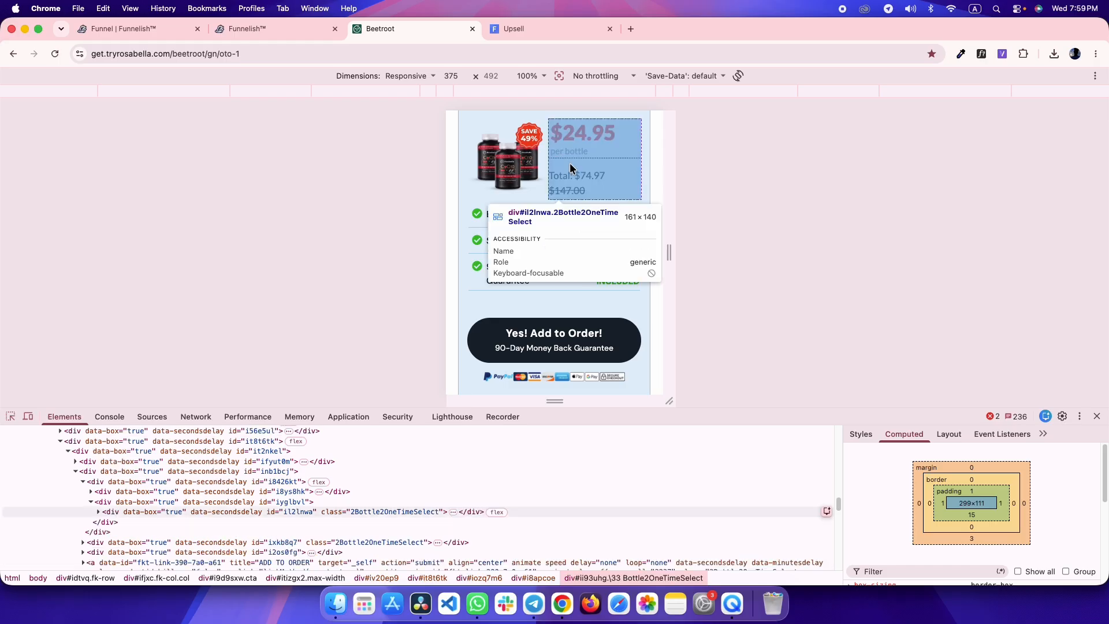
{"action": "key", "text": "ctrl+shift+Tab"}
{"action": "left_click", "coordinate": [744, 349]}
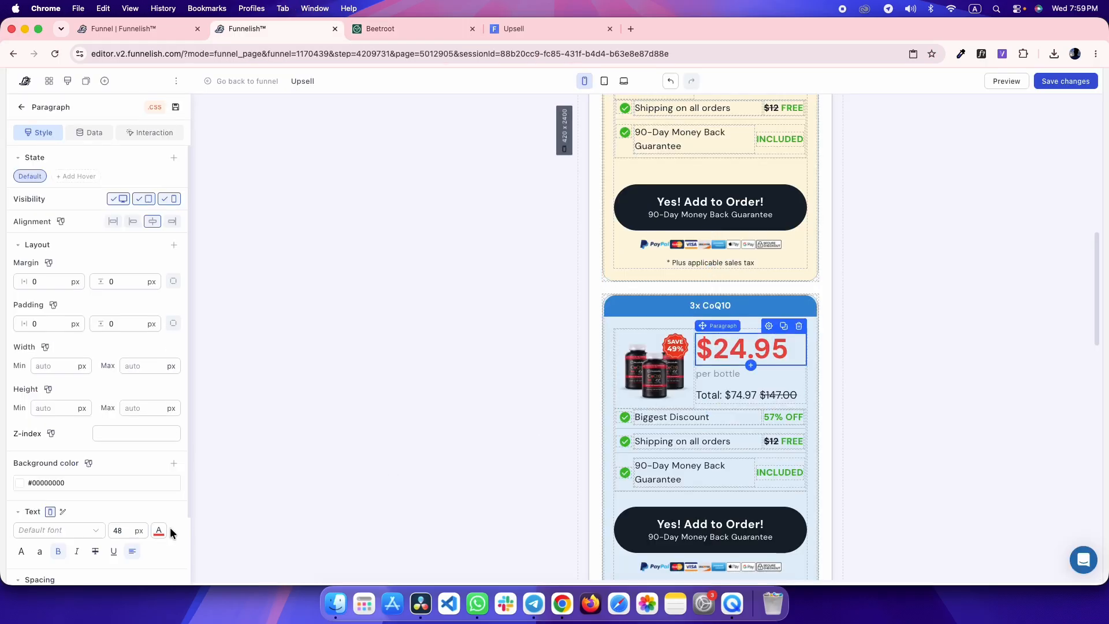
{"action": "type", "text": "36"}
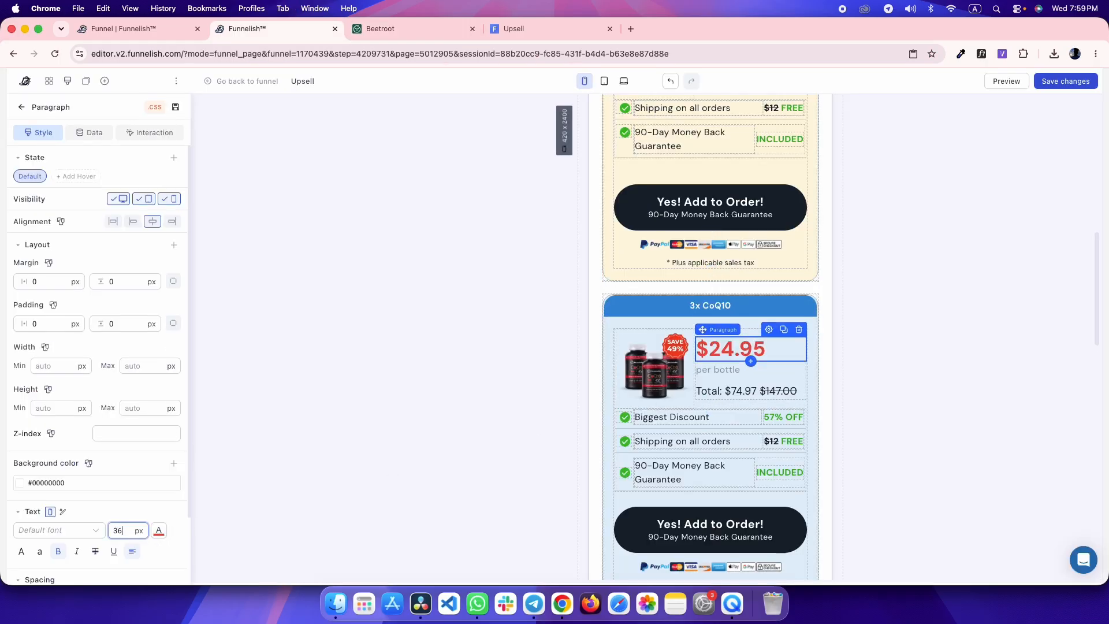
{"action": "left_click", "coordinate": [706, 369]}
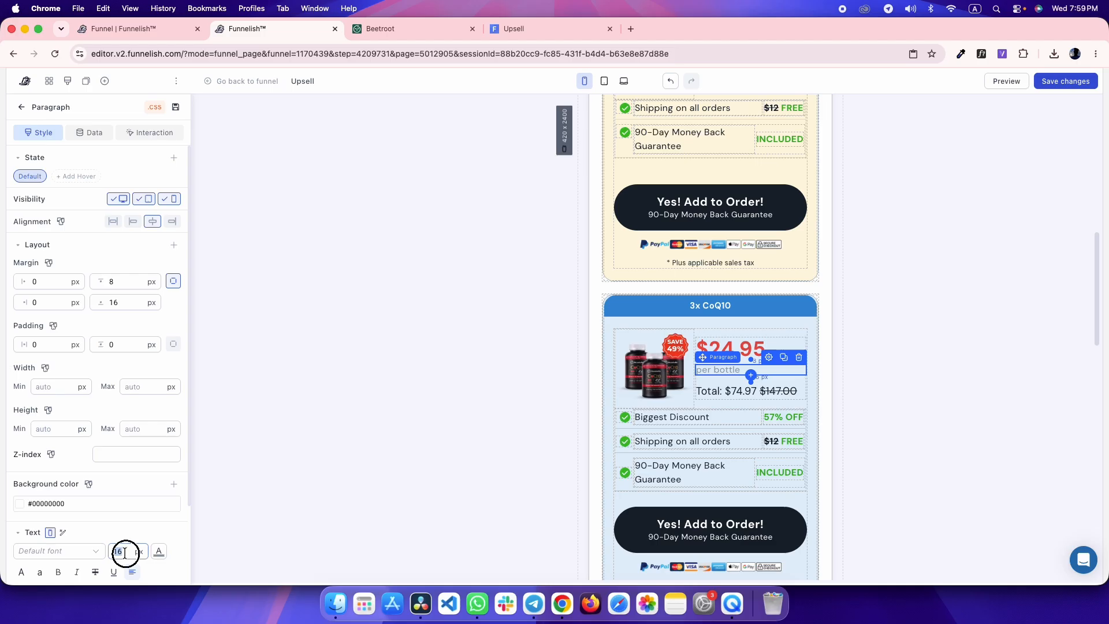
{"action": "left_click", "coordinate": [714, 391]}
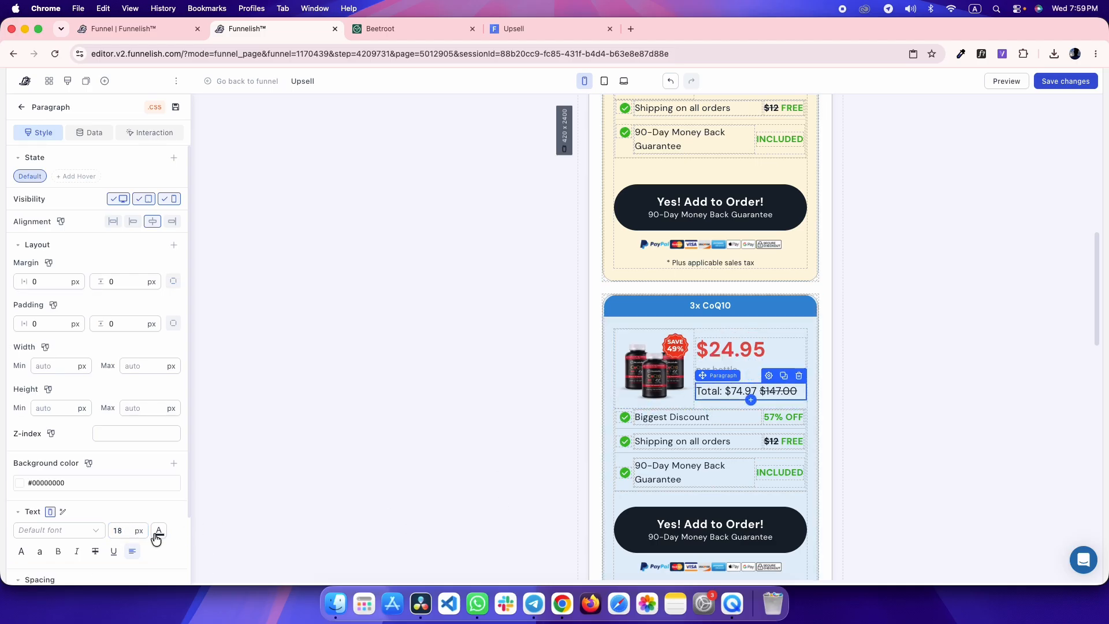
- Set the 1x CoQ10 card's price to the reference's 24 px and check its per bottle and total text sizes
{"action": "scroll", "coordinate": [710, 347], "scroll_direction": "down", "scroll_amount": 7}
{"action": "left_click", "coordinate": [721, 278]}
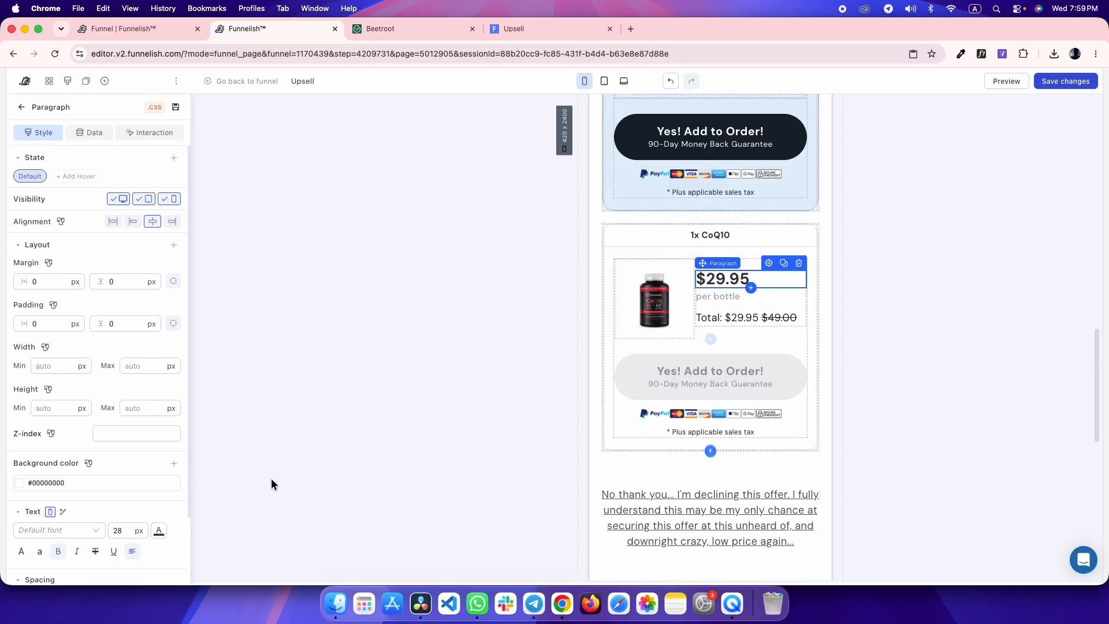
{"action": "key", "text": "ctrl+Tab"}
{"action": "scroll", "coordinate": [580, 248], "scroll_direction": "down", "scroll_amount": 3}
{"action": "scroll", "coordinate": [580, 252], "scroll_direction": "up", "scroll_amount": 4}
{"action": "scroll", "coordinate": [582, 253], "scroll_direction": "down", "scroll_amount": 2}
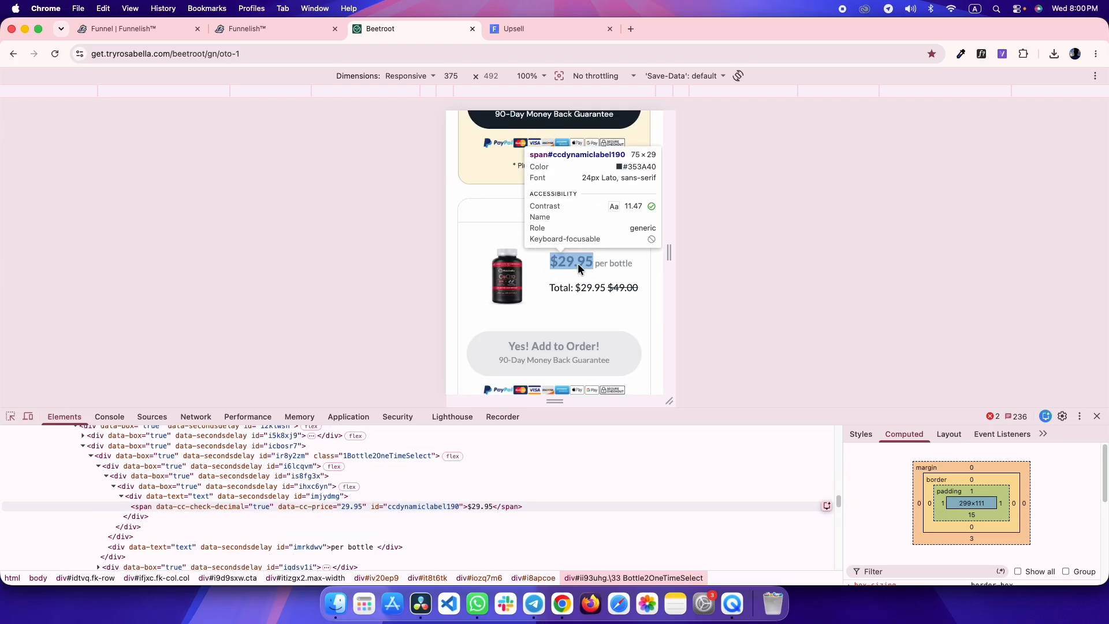
{"action": "key", "text": "ctrl+shift+Tab"}
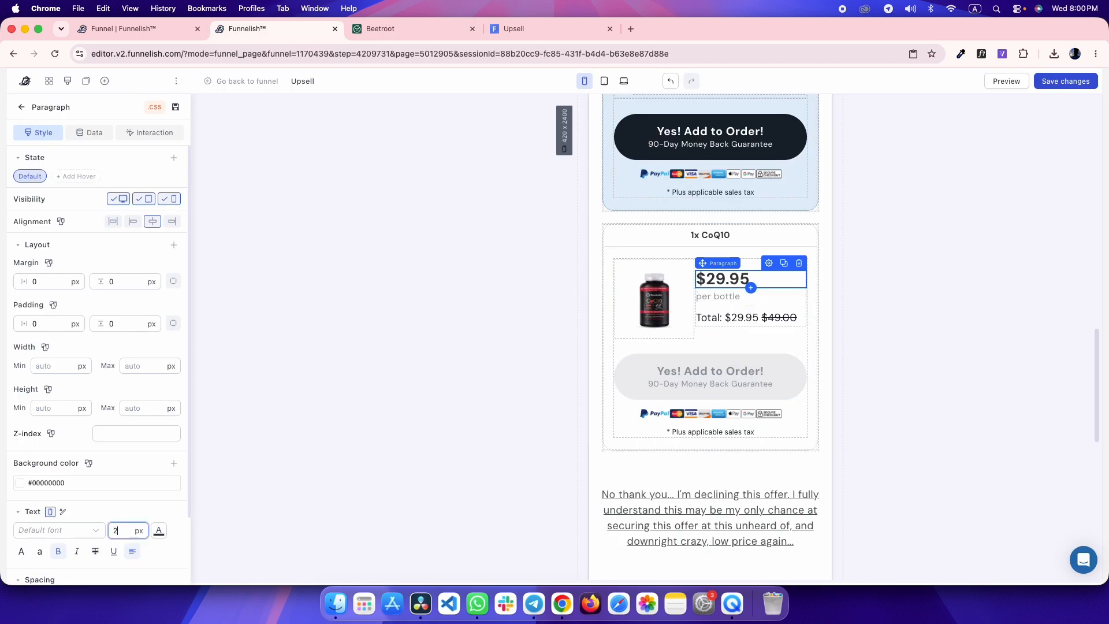
{"action": "left_click", "coordinate": [718, 296]}
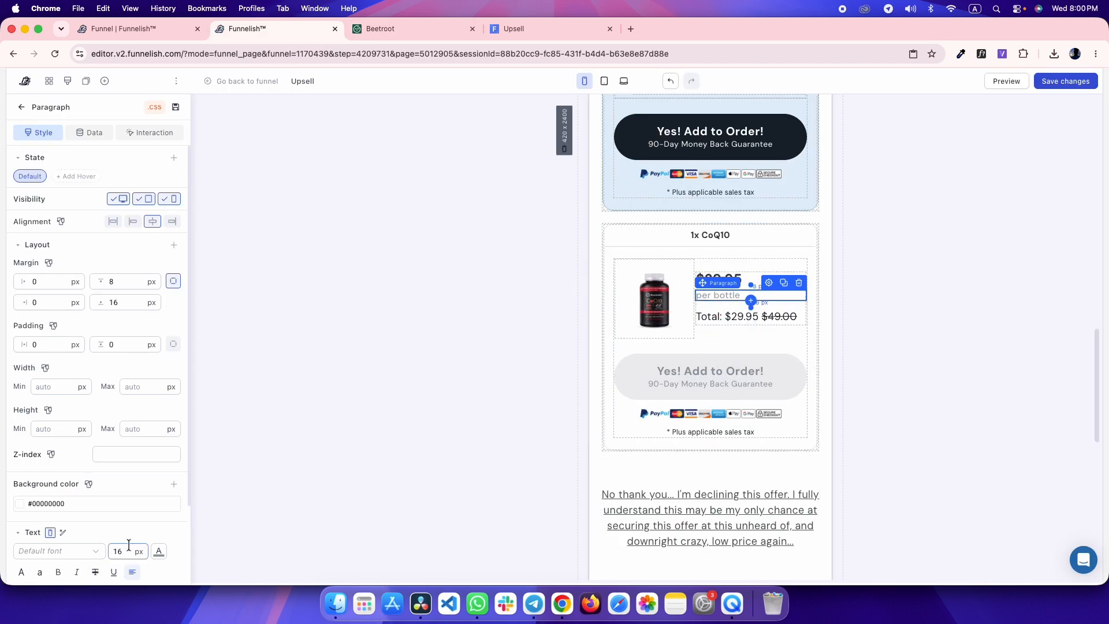
{"action": "left_click", "coordinate": [716, 316]}
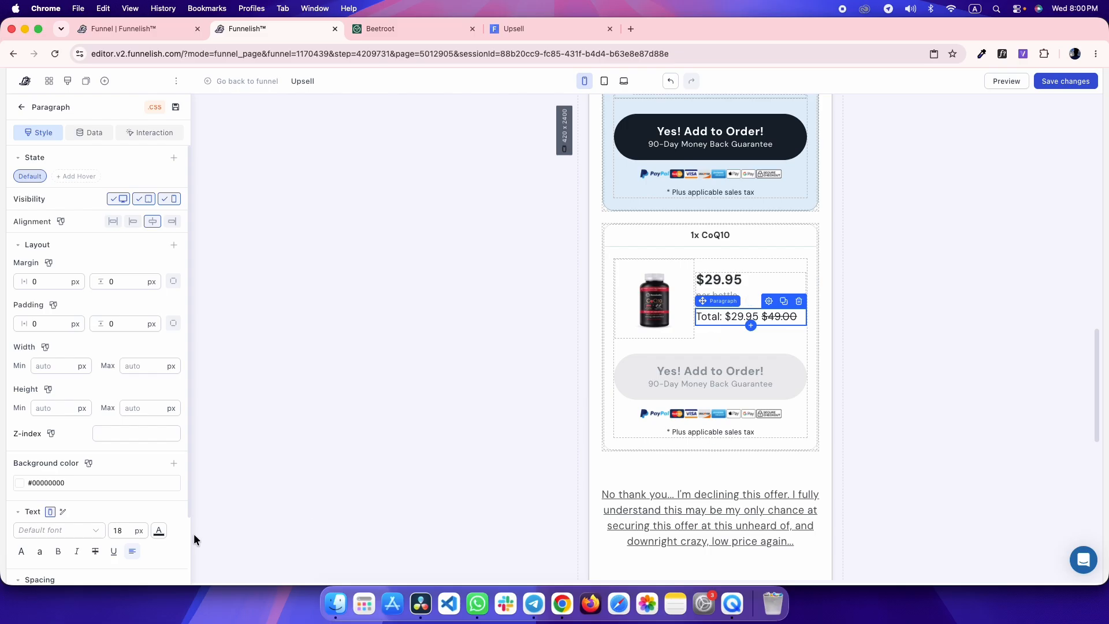
- Compare the 1x card's price row with the reference, save the page, and review the 3x and 1x cards in the reloaded preview
{"action": "key", "text": "ctrl+Tab"}
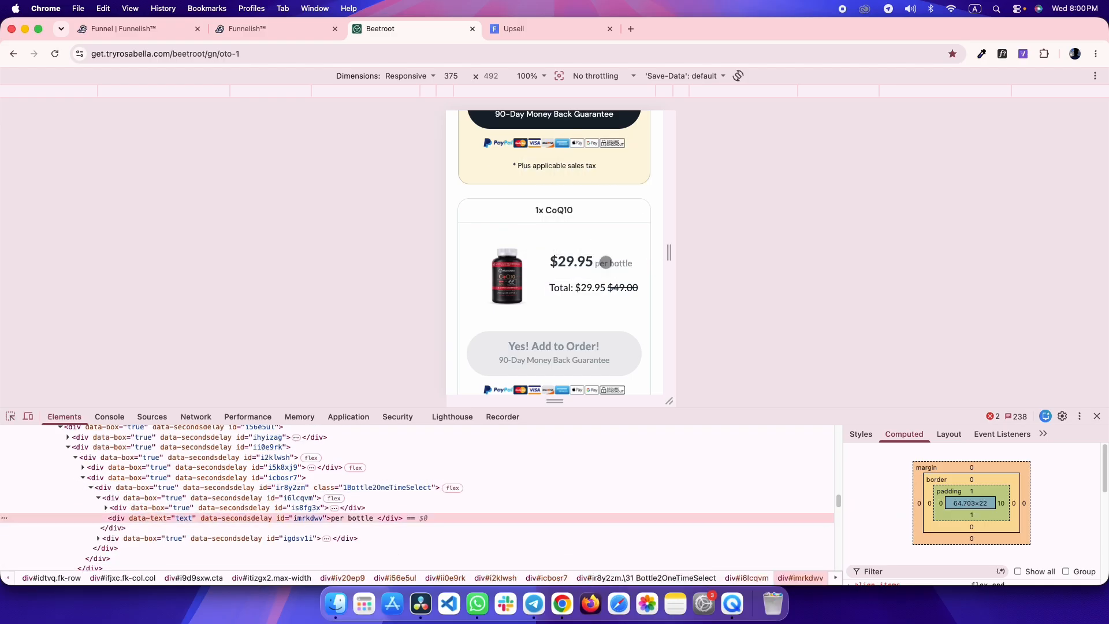
{"action": "key", "text": "ctrl+shift+Tab"}
{"action": "key", "text": "ctrl+Tab"}
{"action": "key", "text": "ctrl+Tab"}
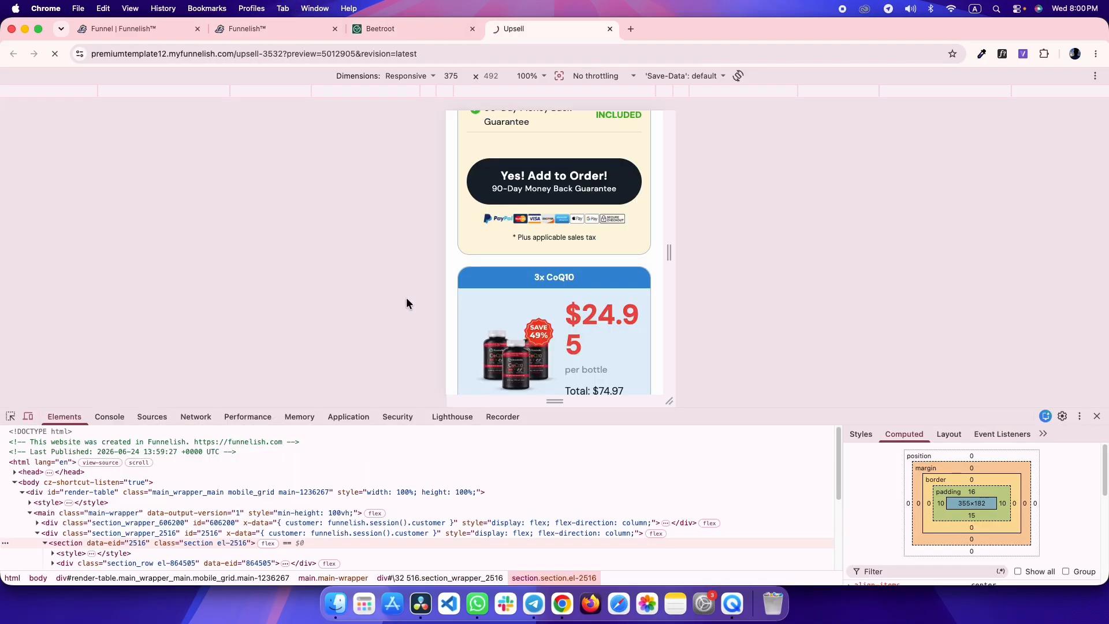
{"action": "scroll", "coordinate": [605, 260], "scroll_direction": "down", "scroll_amount": 5}
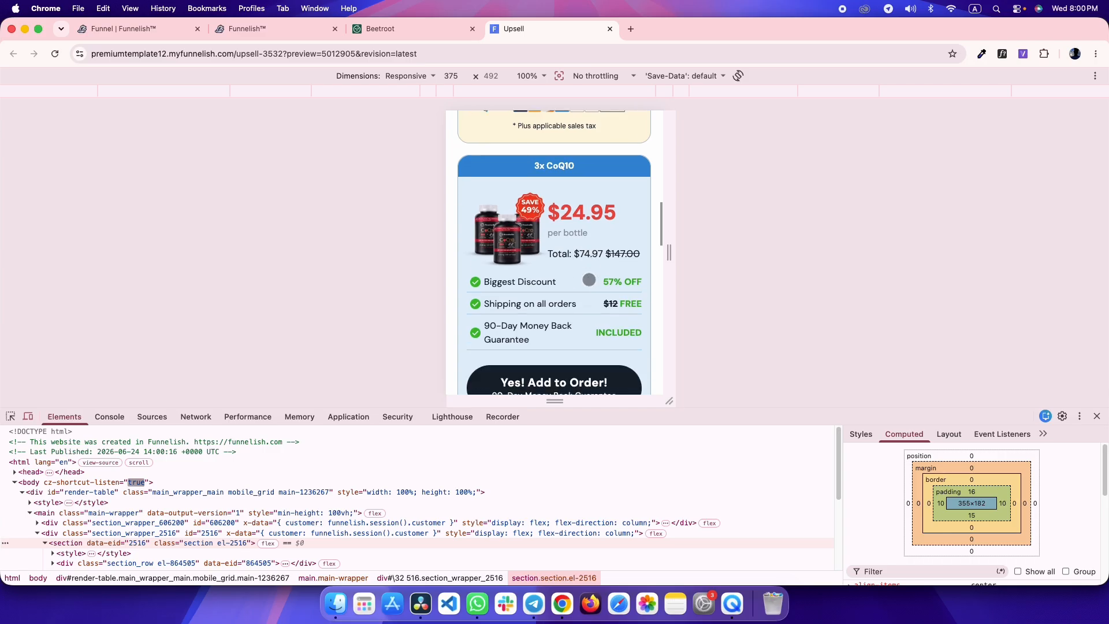
{"action": "scroll", "coordinate": [597, 320], "scroll_direction": "down", "scroll_amount": 2}
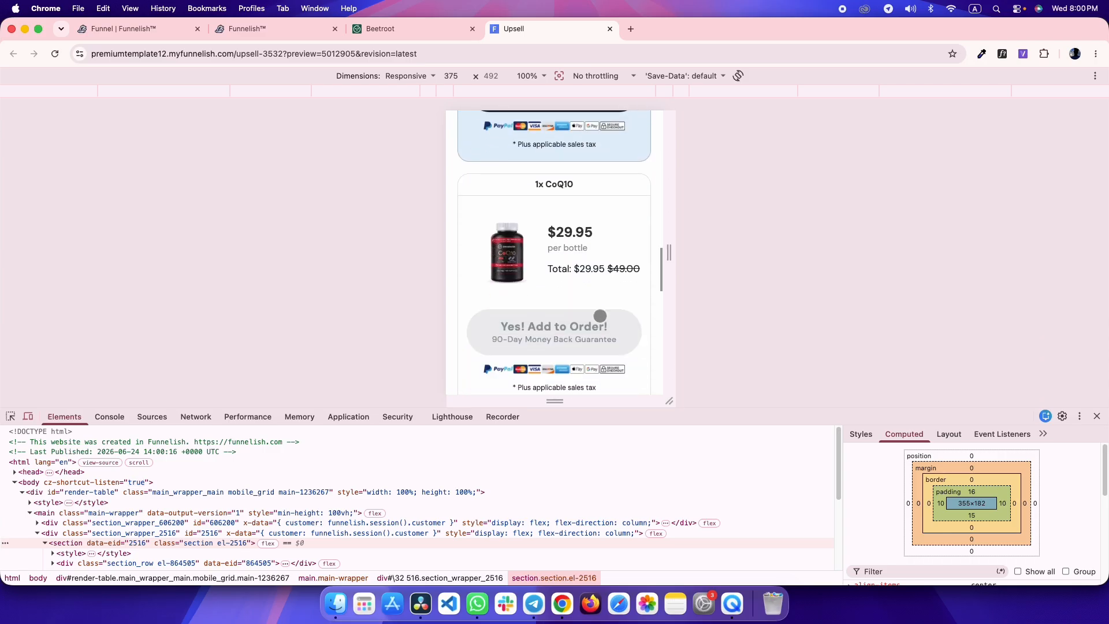
{"action": "scroll", "coordinate": [597, 320], "scroll_direction": "up", "scroll_amount": 4}
- Inspect the spacing above the Add to Order buttons in the reference's package cards
{"action": "key", "text": "ctrl+shift+Tab"}
{"action": "scroll", "coordinate": [584, 271], "scroll_direction": "up", "scroll_amount": 3}
{"action": "scroll", "coordinate": [584, 272], "scroll_direction": "down", "scroll_amount": 1}
{"action": "left_click", "coordinate": [10, 416]}
{"action": "scroll", "coordinate": [571, 219], "scroll_direction": "down", "scroll_amount": 3}
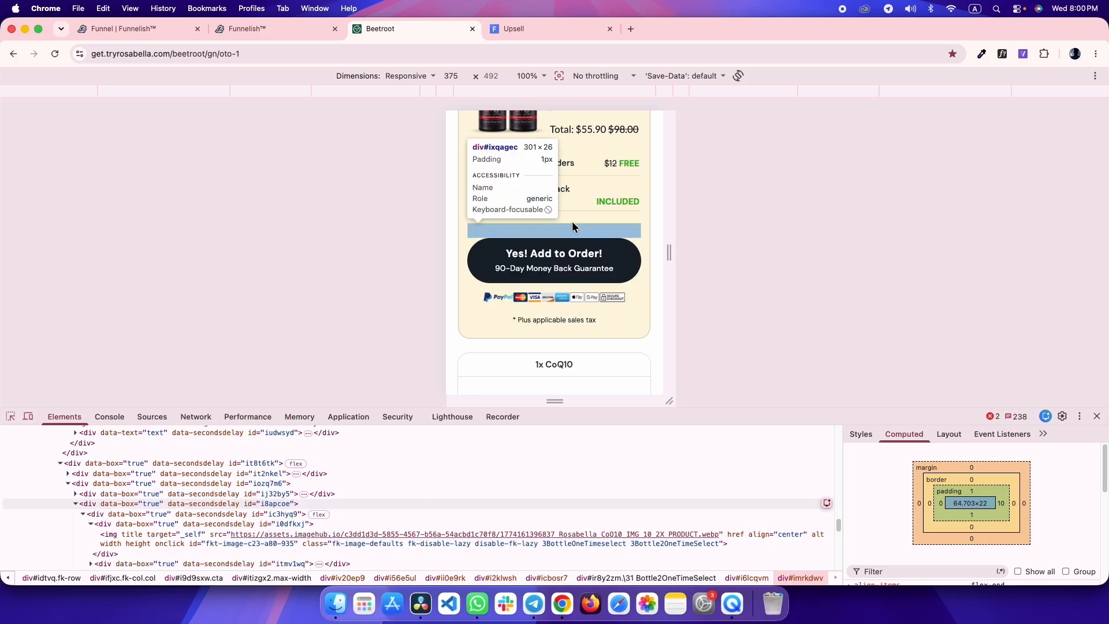
{"action": "left_click", "coordinate": [554, 322]}
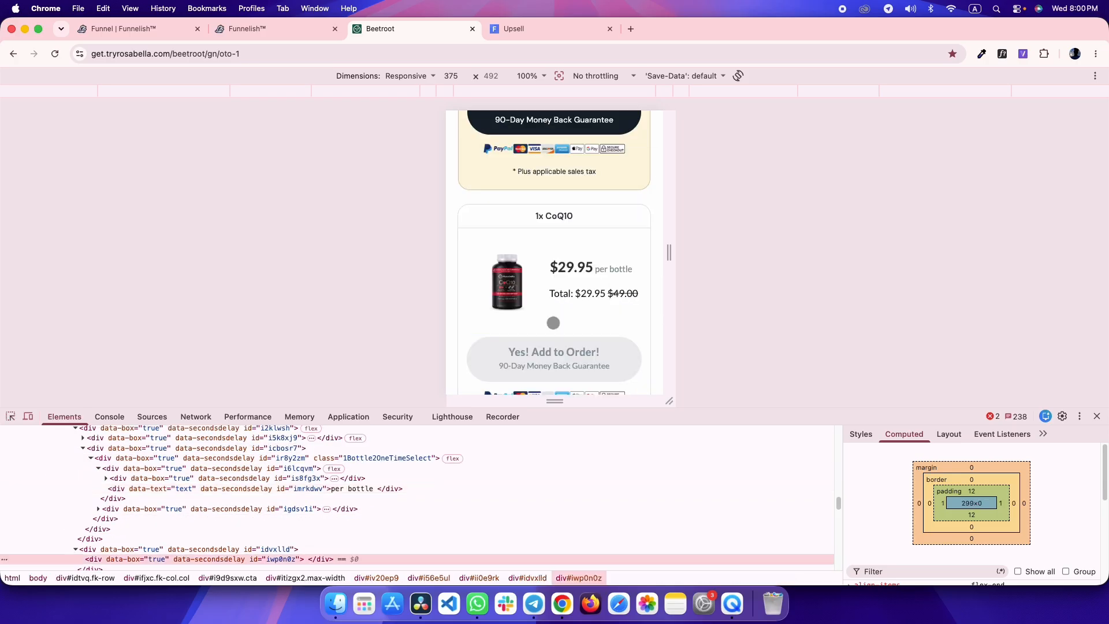
- Set the 3x CoQ10 card's Add to Order button to a 45 px top margin on mobile and save
{"action": "key", "text": "ctrl+shift+Tab"}
{"action": "scroll", "coordinate": [684, 347], "scroll_direction": "up", "scroll_amount": 3}
{"action": "left_click", "coordinate": [709, 274]}
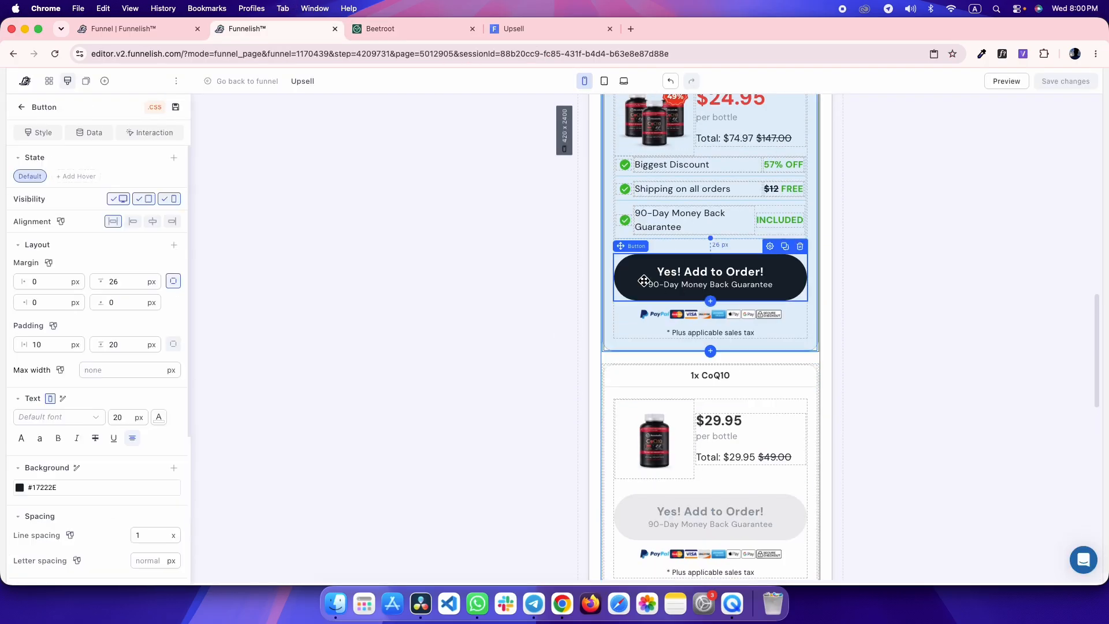
{"action": "left_click", "coordinate": [48, 263]}
{"action": "left_click", "coordinate": [125, 279]}
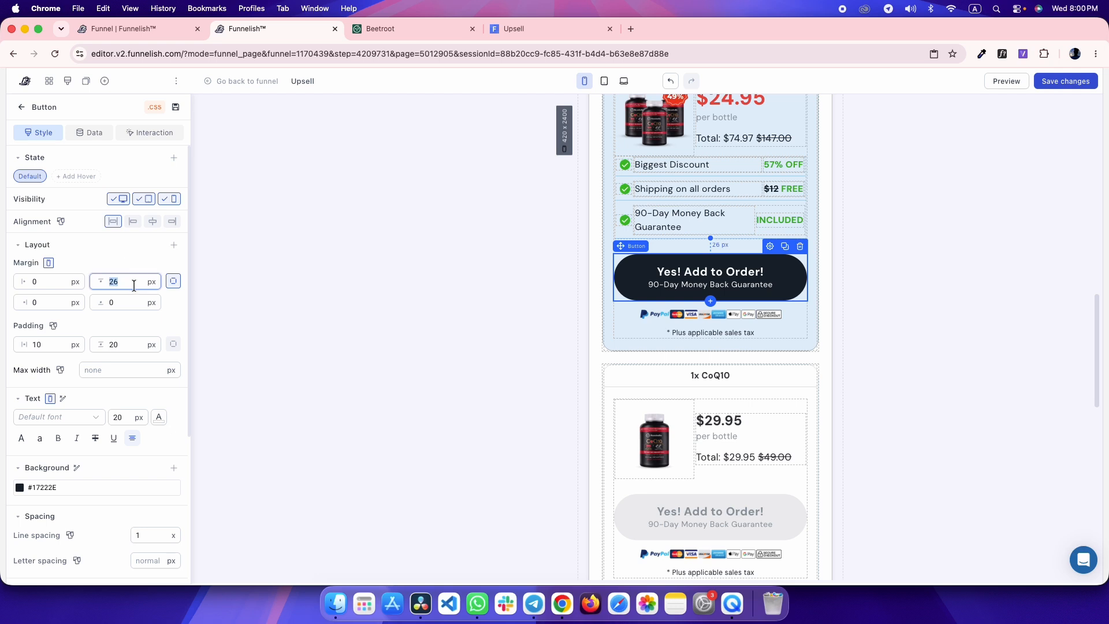
{"action": "type", "text": "45"}
{"action": "key", "text": "super+s"}
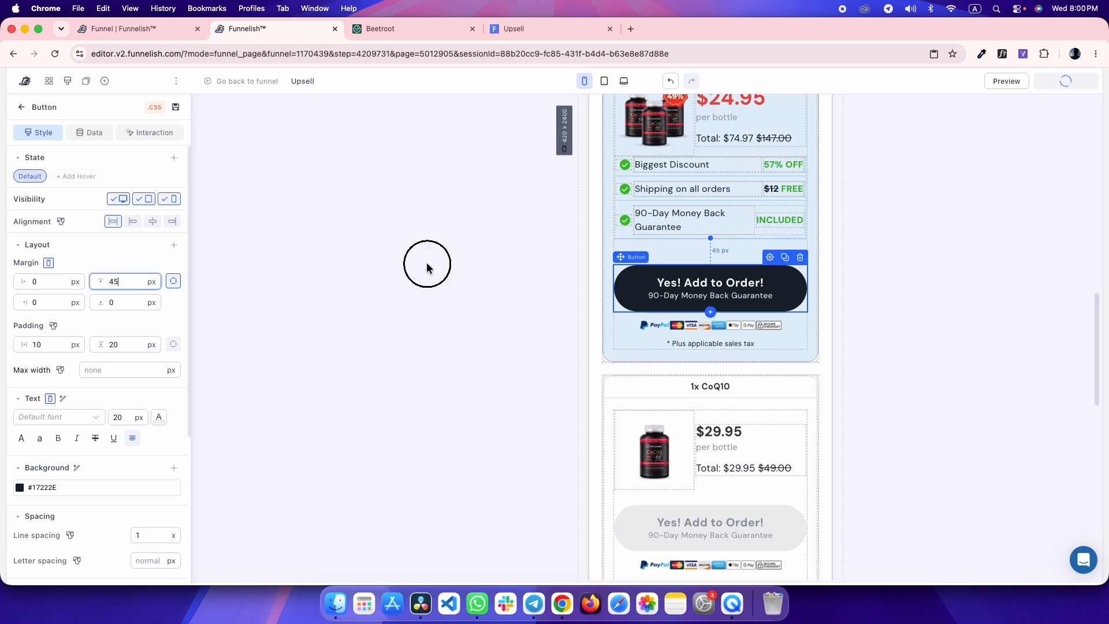
{"action": "left_click", "coordinate": [426, 262]}
- Reload the Upsell preview and compare the 3x CoQ10 card's button spacing and the order of the cards with the reference
{"action": "key", "text": "ctrl+Tab"}
{"action": "key", "text": "ctrl+Tab"}
{"action": "key", "text": "super+r"}
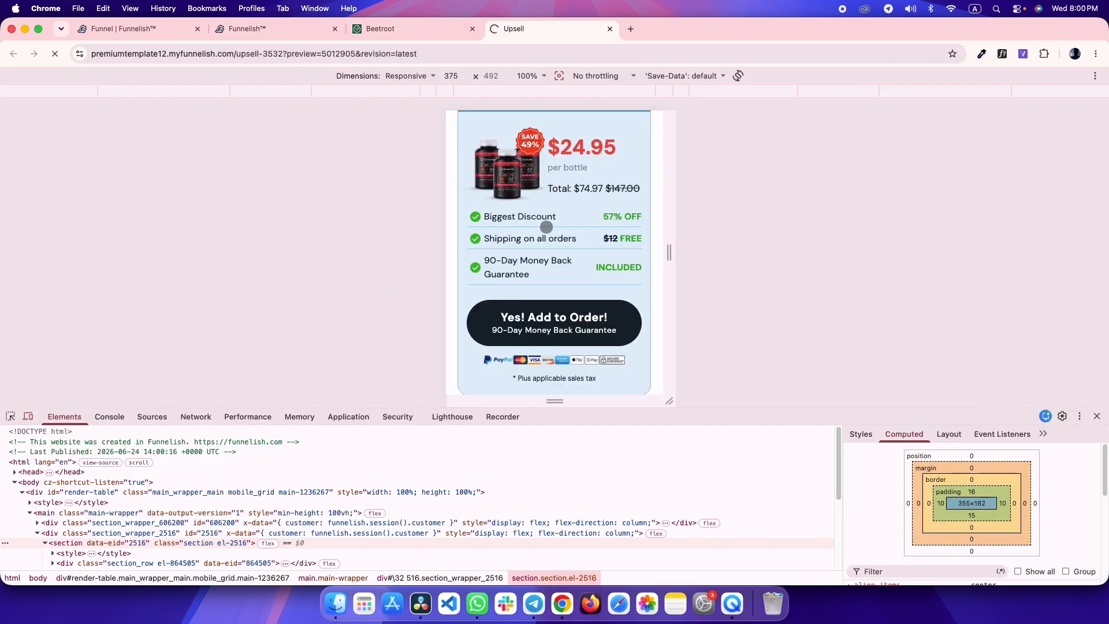
{"action": "scroll", "coordinate": [584, 257], "scroll_direction": "down", "scroll_amount": 3}
{"action": "key", "text": "ctrl+shift+Tab"}
{"action": "scroll", "coordinate": [584, 258], "scroll_direction": "up", "scroll_amount": 2}
{"action": "key", "text": "ctrl+Tab"}
{"action": "scroll", "coordinate": [585, 258], "scroll_direction": "up", "scroll_amount": 4}
{"action": "scroll", "coordinate": [585, 258], "scroll_direction": "up", "scroll_amount": 3}
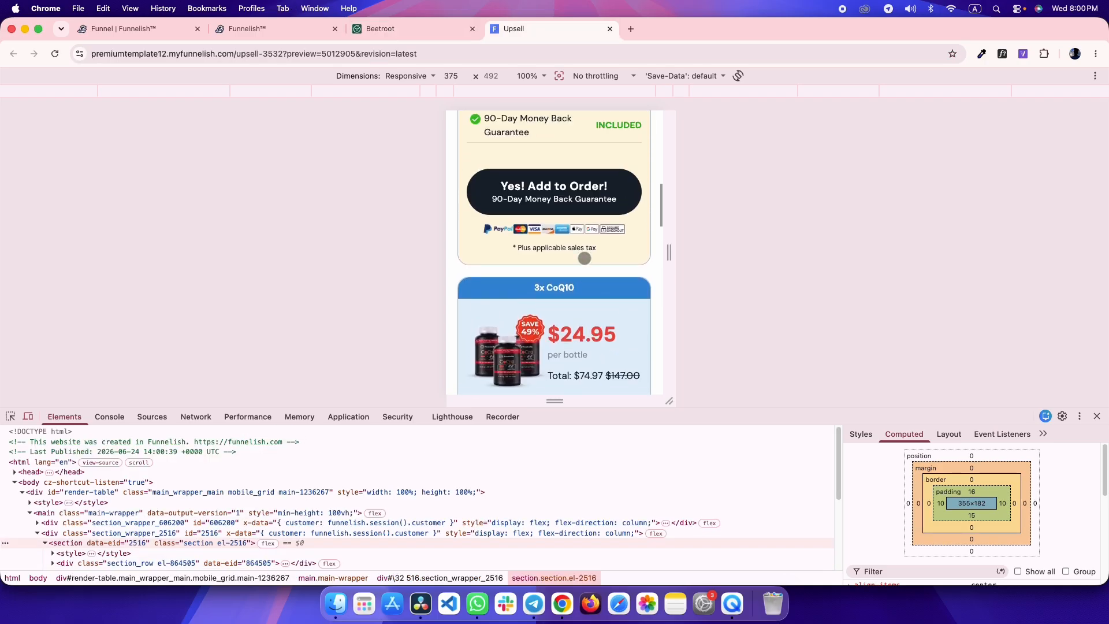
- Set the orientation of the container holding the three package cards to Vertical for mobile
{"action": "key", "text": "ctrl+shift+Tab"}
{"action": "key", "text": "ctrl+shift+Tab"}
{"action": "key", "text": "ctrl+shift+Tab"}
{"action": "key", "text": "ctrl+Tab"}
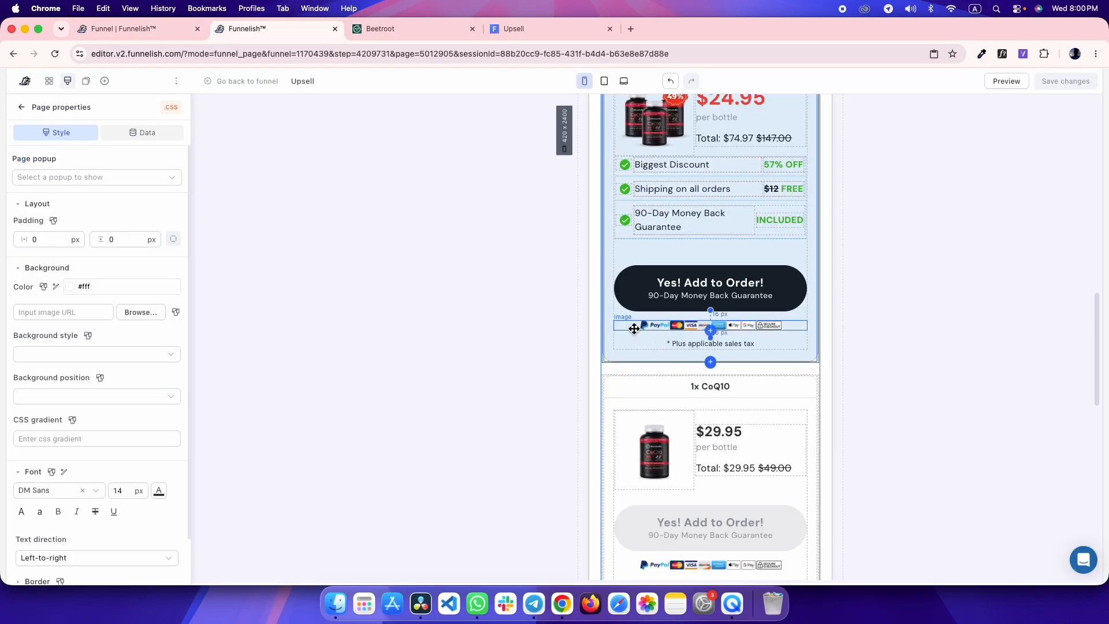
{"action": "scroll", "coordinate": [638, 329], "scroll_direction": "up", "scroll_amount": 3}
{"action": "scroll", "coordinate": [639, 426], "scroll_direction": "down", "scroll_amount": 1}
{"action": "left_click", "coordinate": [626, 504]}
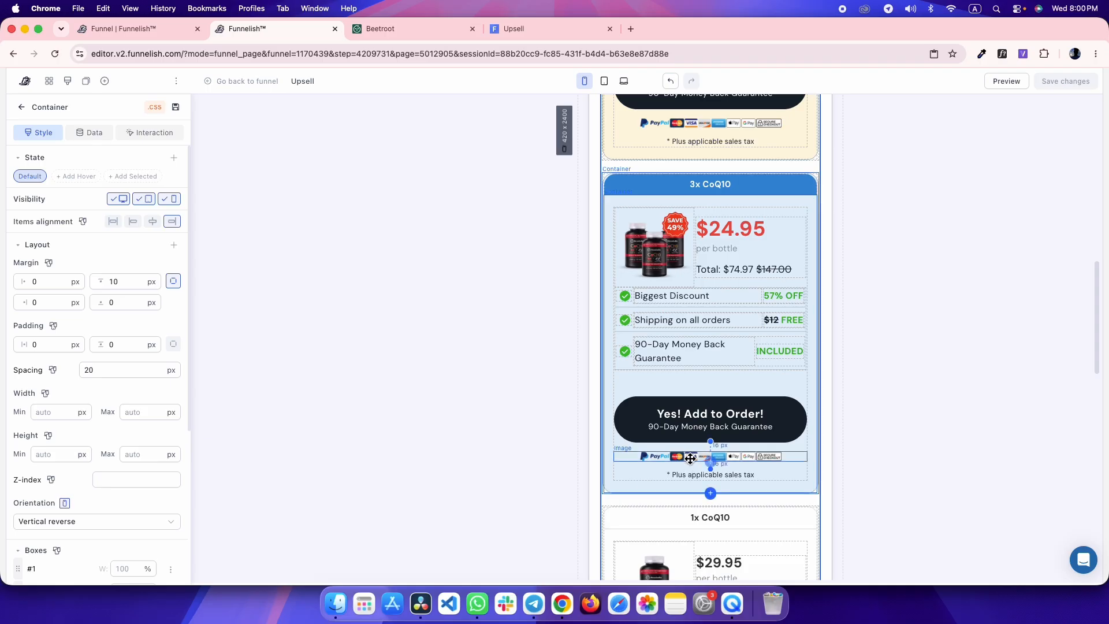
{"action": "left_click", "coordinate": [59, 523]}
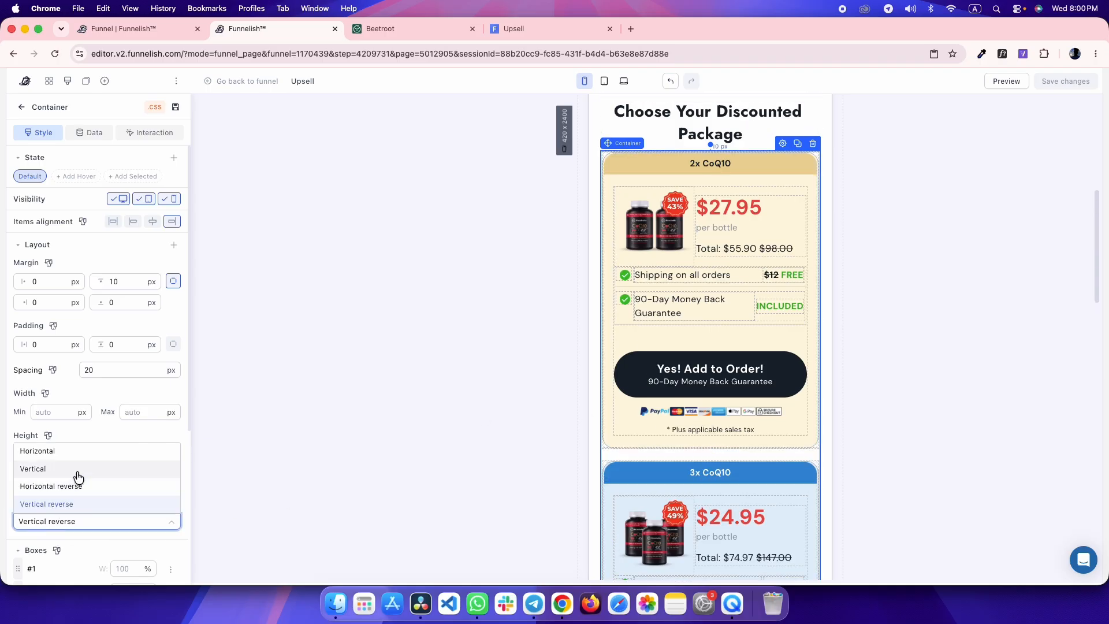
{"action": "left_click", "coordinate": [40, 468]}
{"action": "scroll", "coordinate": [697, 342], "scroll_direction": "down", "scroll_amount": 5}
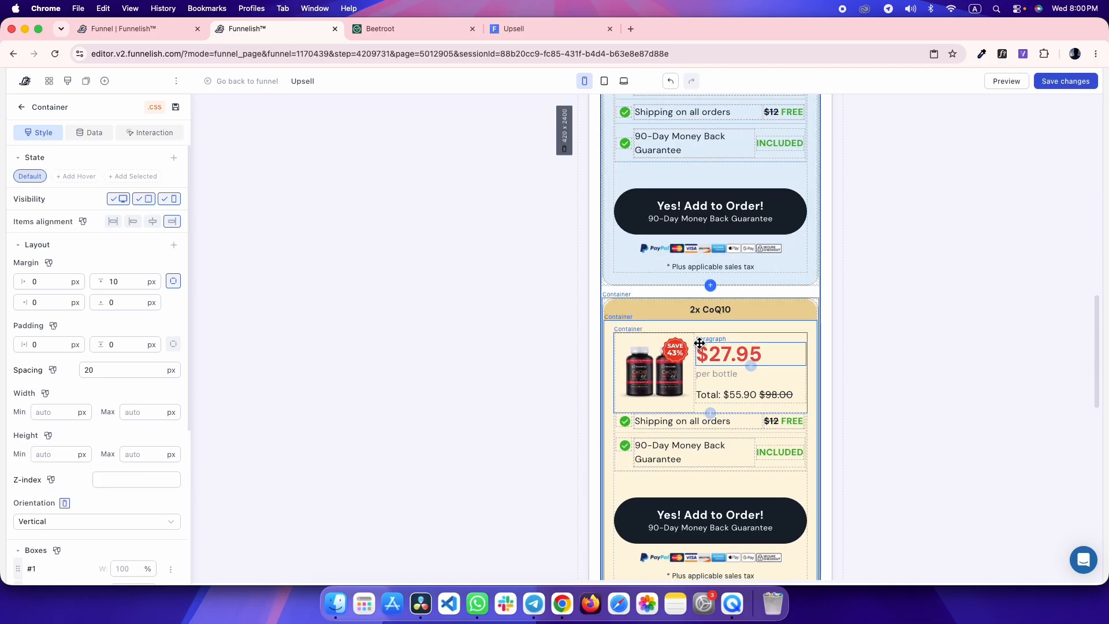
{"action": "scroll", "coordinate": [687, 347], "scroll_direction": "up", "scroll_amount": 10}
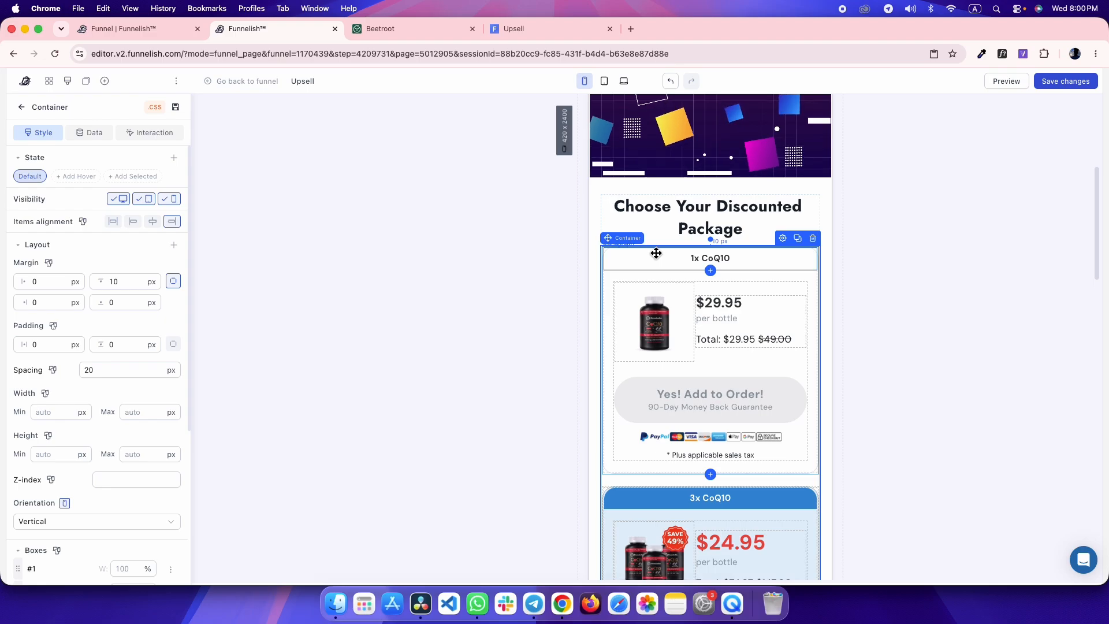
- Duplicate the 1x CoQ10 card and hide one of the two copies on mobile
{"action": "left_click", "coordinate": [652, 246]}
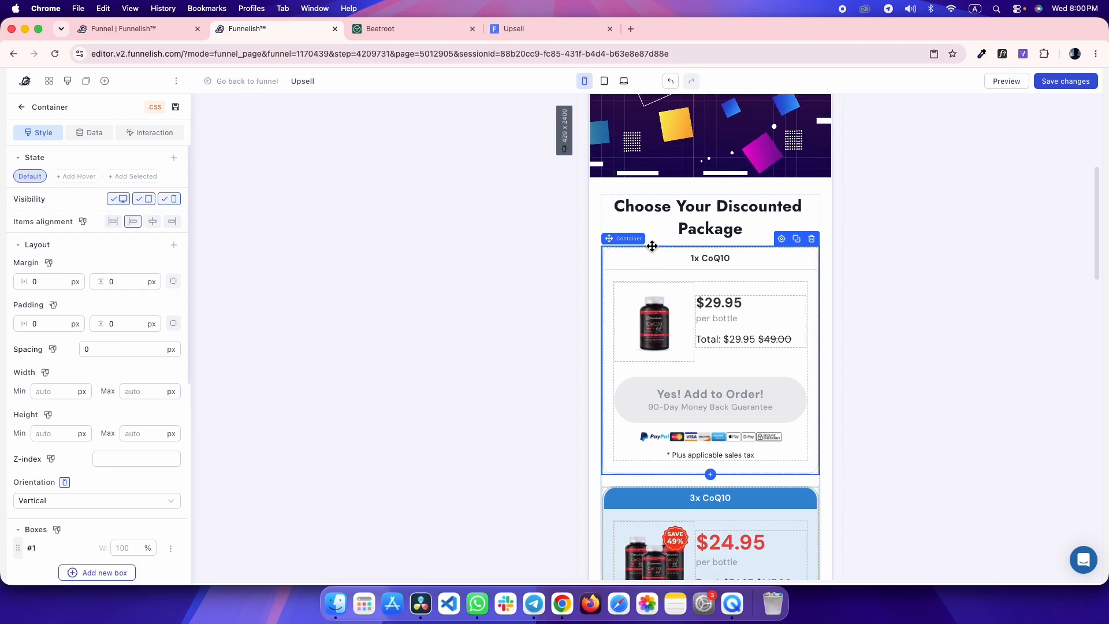
{"action": "left_click", "coordinate": [796, 240]}
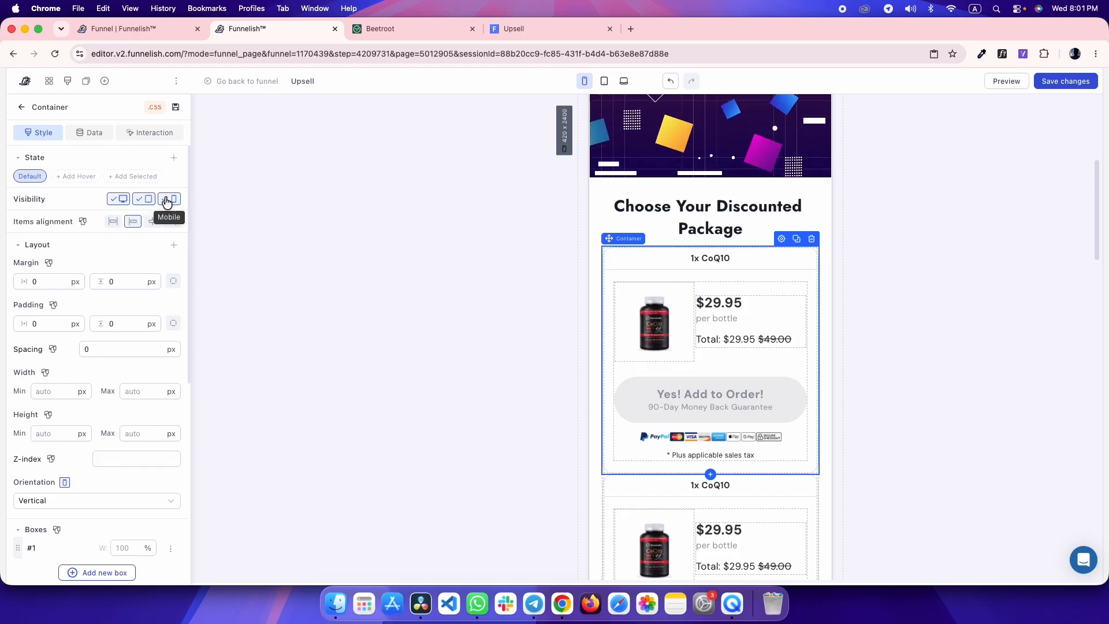
{"action": "left_click", "coordinate": [167, 199]}
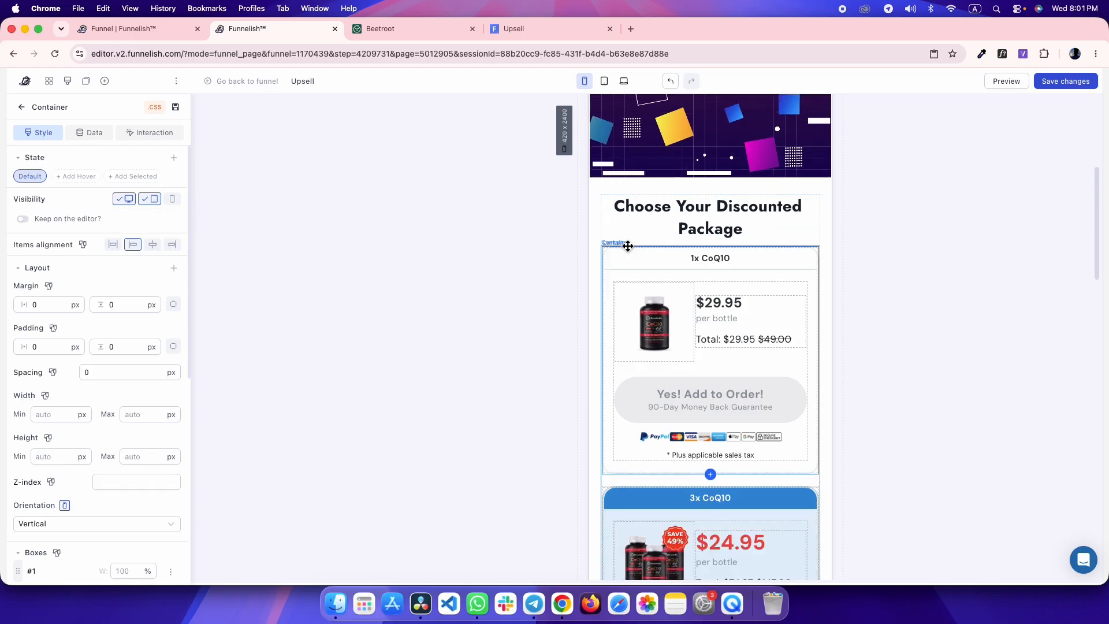
- Make the other 1x CoQ10 card visible only on mobile and move it below the cards container, after the 2x CoQ10 card
{"action": "left_click", "coordinate": [625, 250]}
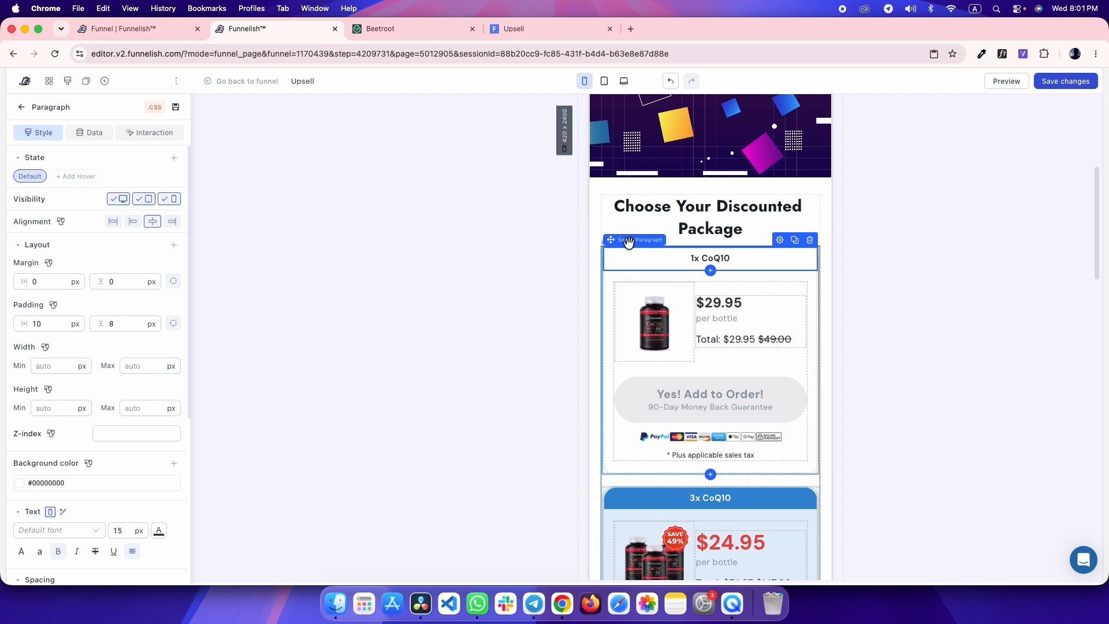
{"action": "left_click", "coordinate": [714, 241]}
{"action": "left_click", "coordinate": [147, 198]}
{"action": "left_click", "coordinate": [126, 199]}
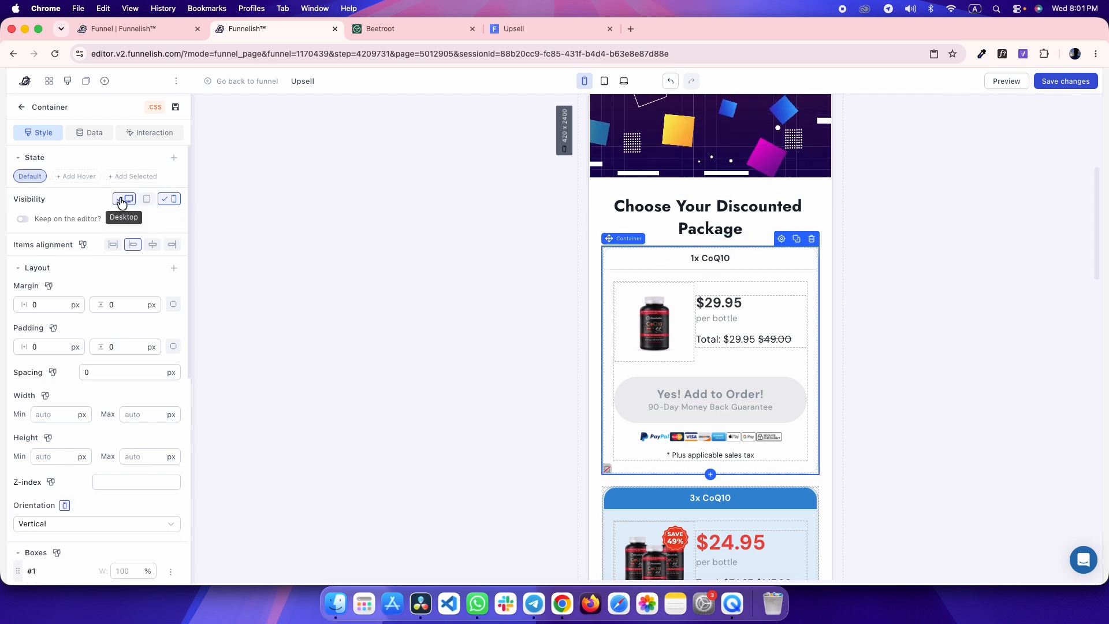
{"action": "mouse_move", "coordinate": [609, 236]}
{"action": "left_click_drag", "start_coordinate": [606, 237], "coordinate": [603, 311]}
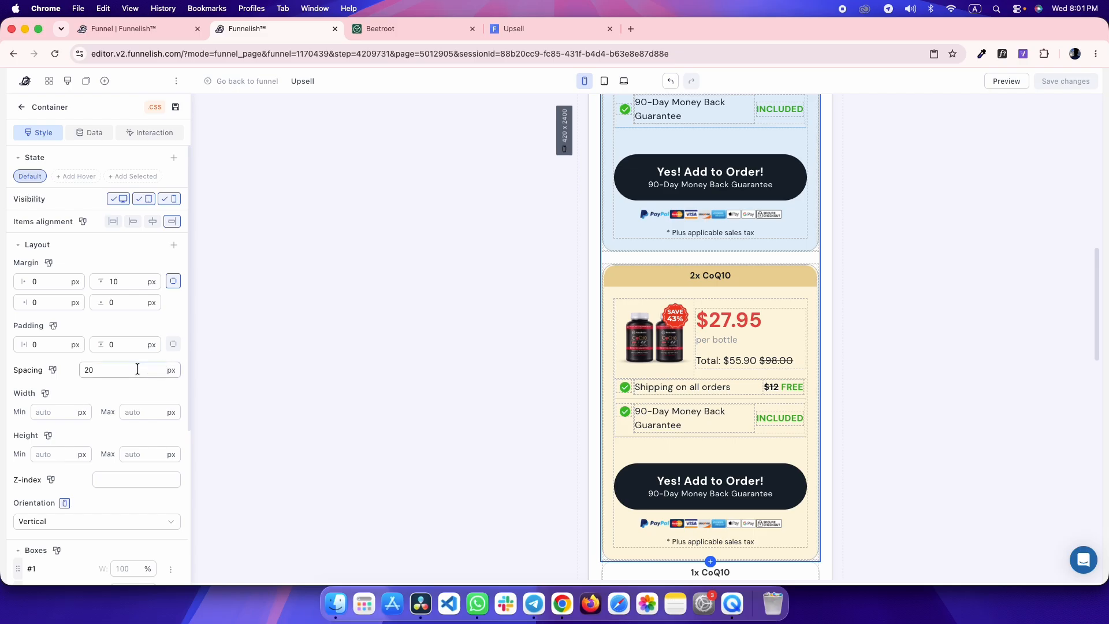
- Give the mobile-only 1x CoQ10 card a 20 px top margin to match the reference, and save the page
{"action": "key", "text": "ctrl+Tab"}
{"action": "left_click", "coordinate": [10, 417]}
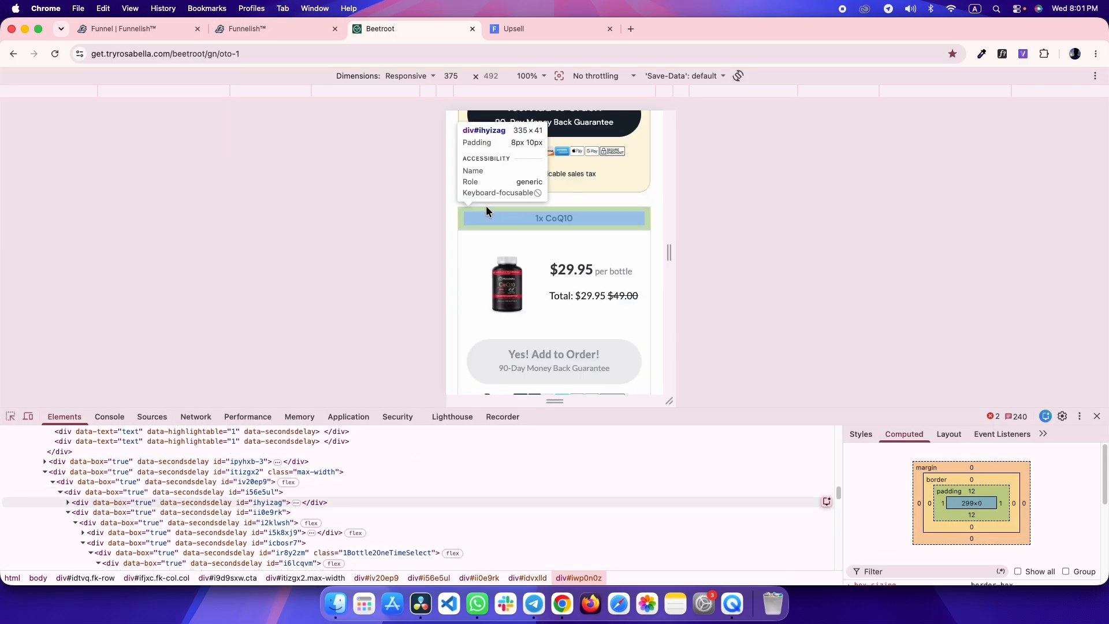
{"action": "left_click", "coordinate": [98, 490]}
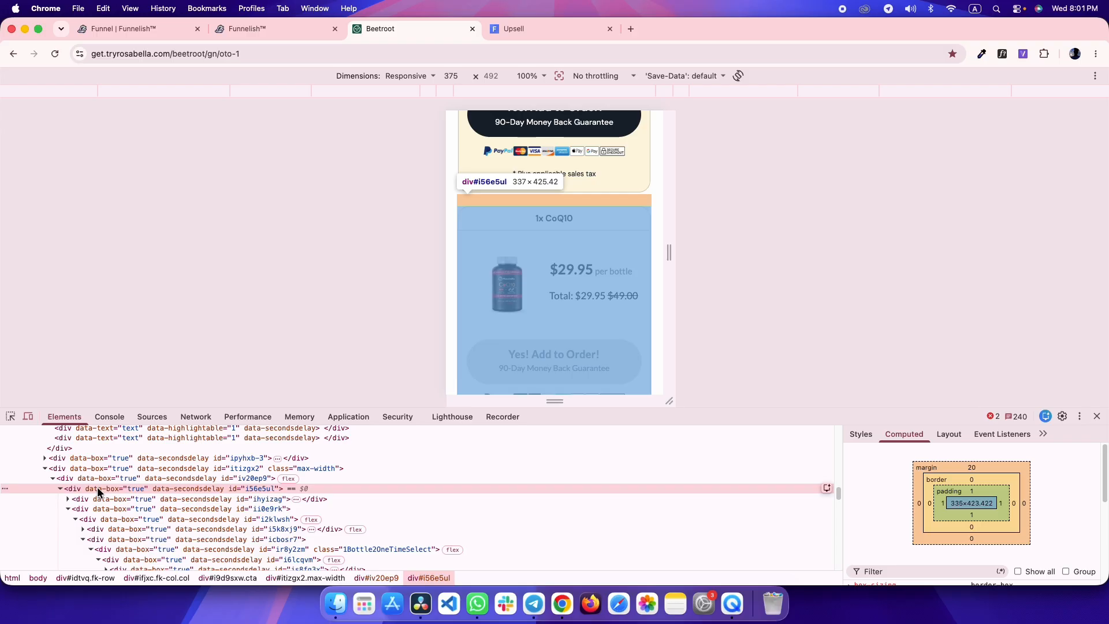
{"action": "key", "text": "ctrl+shift+Tab"}
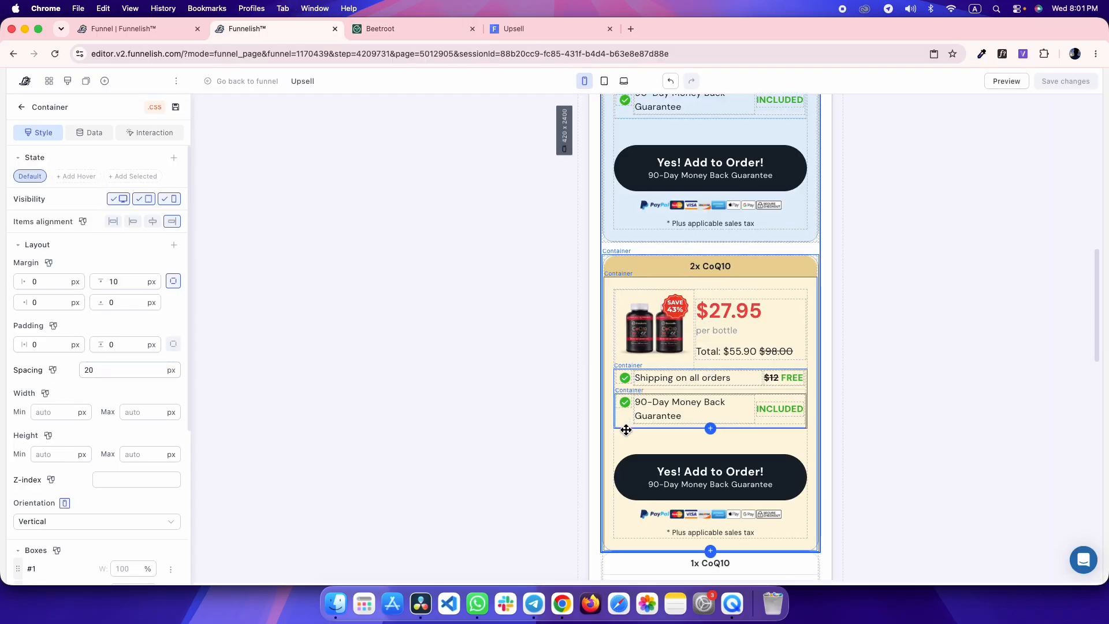
{"action": "scroll", "coordinate": [619, 433], "scroll_direction": "down", "scroll_amount": 1}
{"action": "left_click", "coordinate": [619, 467]}
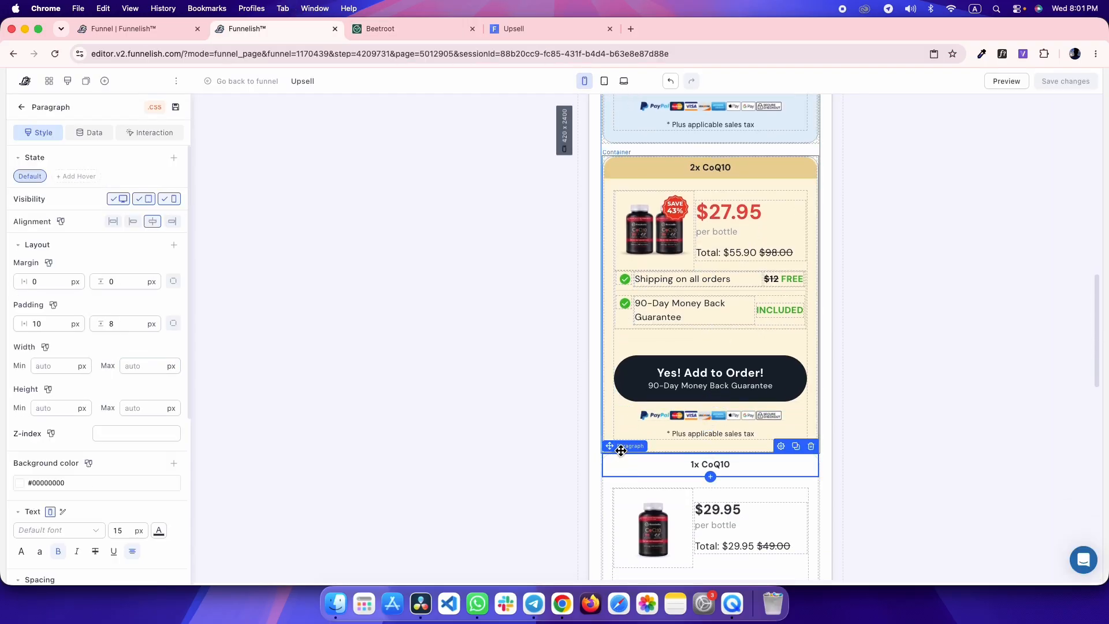
{"action": "left_click", "coordinate": [679, 446]}
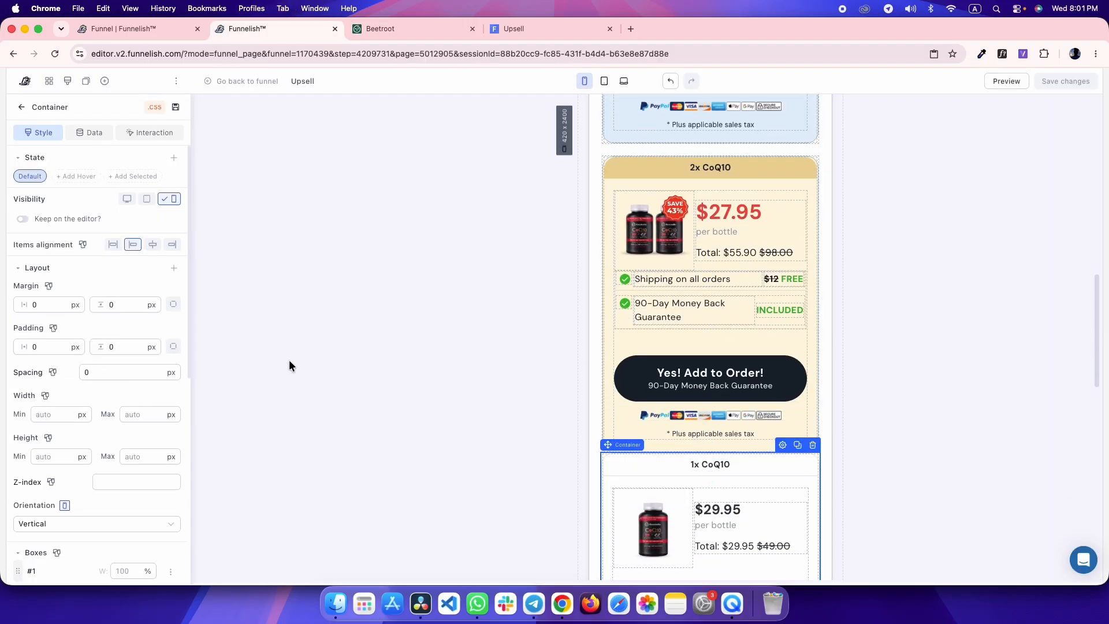
{"action": "left_click", "coordinate": [173, 305]}
{"action": "left_click", "coordinate": [126, 305]}
{"action": "type", "text": "20"}
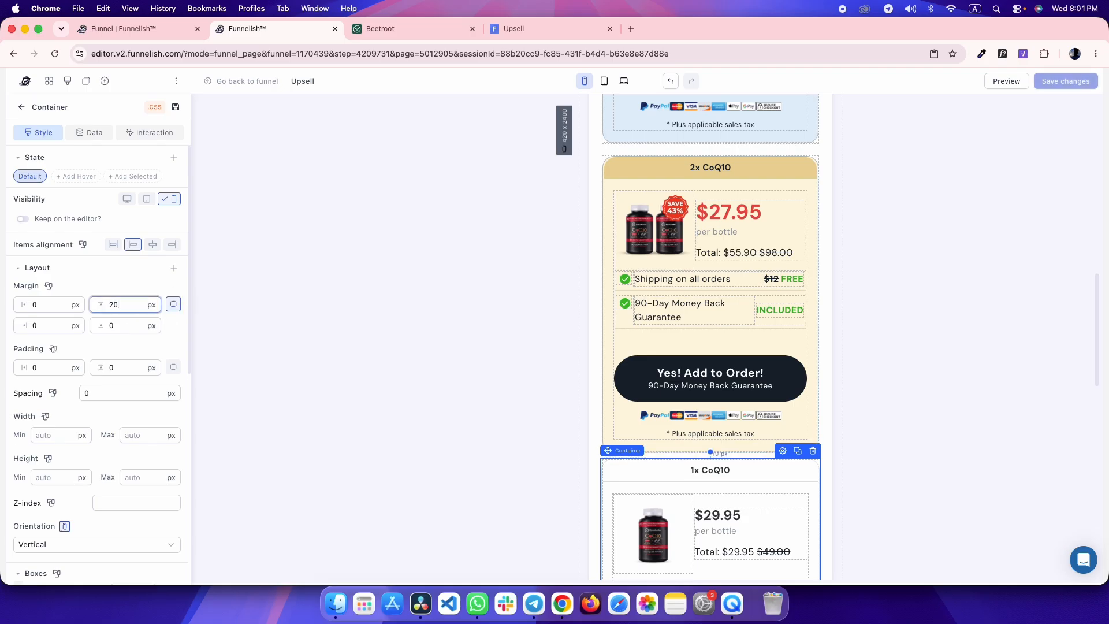
{"action": "scroll", "coordinate": [782, 306], "scroll_direction": "down", "scroll_amount": 3}
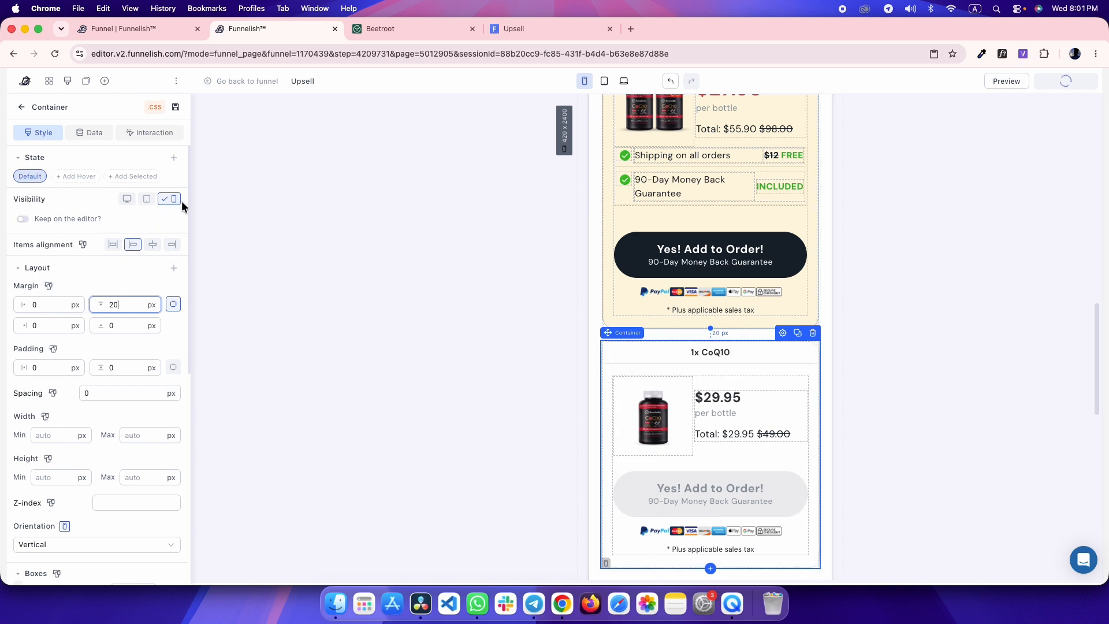
- Compare the spacing around the 1x CoQ10 card and the 2x card's button in the Upsell preview with the Beetroot reference
{"action": "left_click", "coordinate": [517, 29]}
{"action": "scroll", "coordinate": [578, 312], "scroll_direction": "down", "scroll_amount": 5}
{"action": "scroll", "coordinate": [586, 302], "scroll_direction": "down", "scroll_amount": 4}
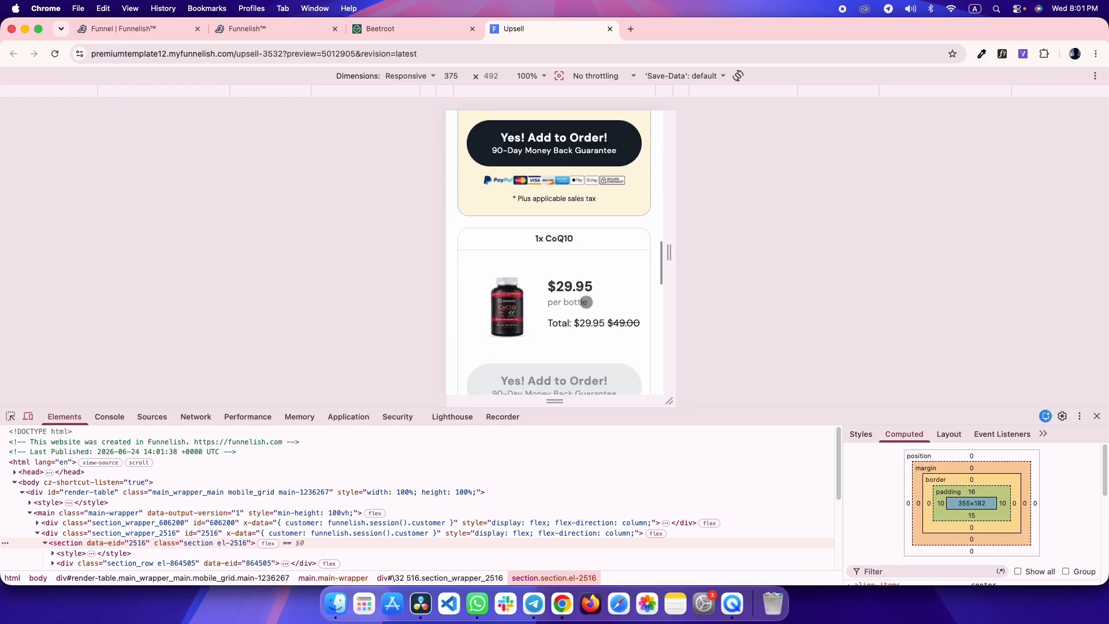
{"action": "key", "text": "ctrl+shift+Tab"}
{"action": "scroll", "coordinate": [589, 202], "scroll_direction": "down", "scroll_amount": 2}
{"action": "key", "text": "ctrl+Tab"}
{"action": "key", "text": "ctrl+shift+Tab"}
{"action": "key", "text": "ctrl+Tab"}
{"action": "key", "text": "ctrl+shift+Tab"}
{"action": "key", "text": "ctrl+Tab"}
{"action": "key", "text": "ctrl+shift+Tab"}
{"action": "left_click_drag", "start_coordinate": [593, 182], "coordinate": [581, 382]}
{"action": "key", "text": "ctrl+Tab"}
{"action": "key", "text": "ctrl+shift+Tab"}
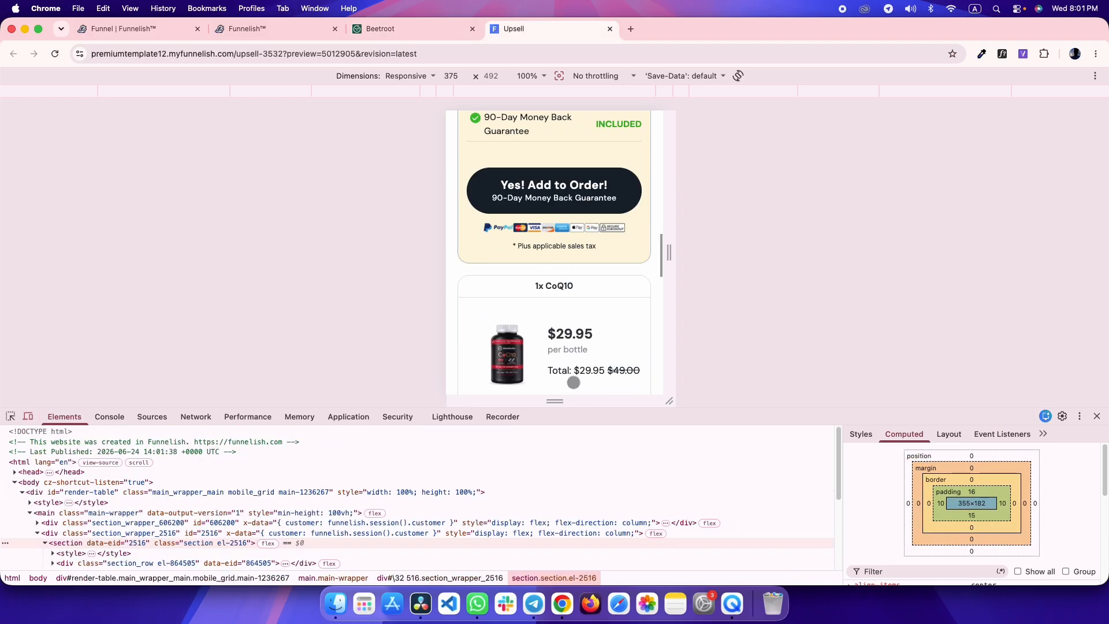
- Set the text size of the Add to Order buttons in the 2x and mobile-only 1x CoQ10 cards to 18 px
{"action": "left_click", "coordinate": [10, 416]}
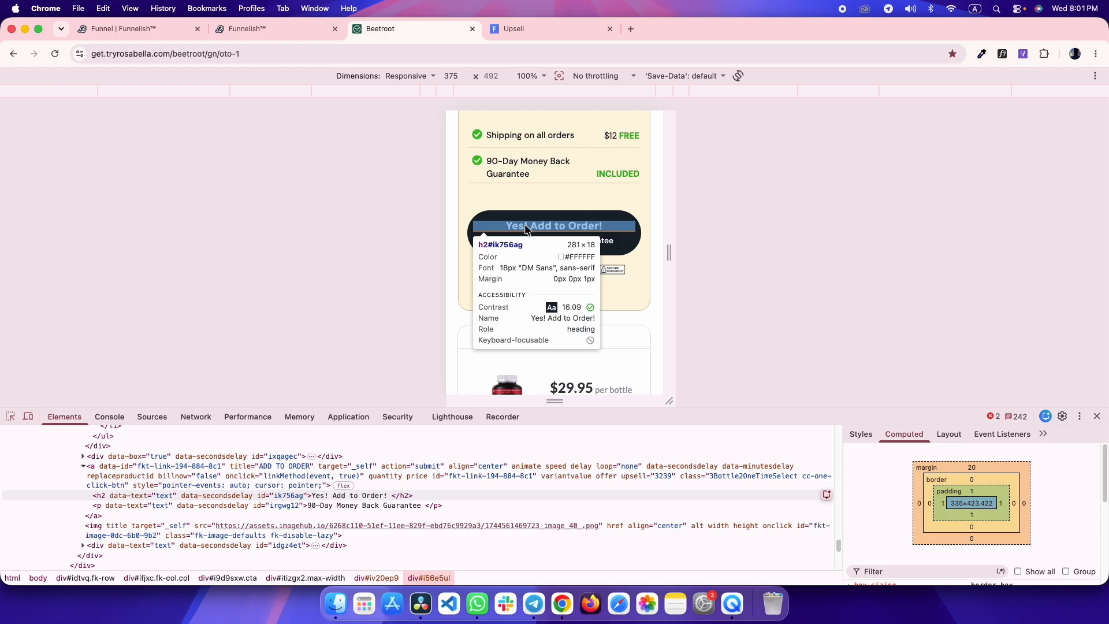
{"action": "key", "text": "ctrl+shift+Tab"}
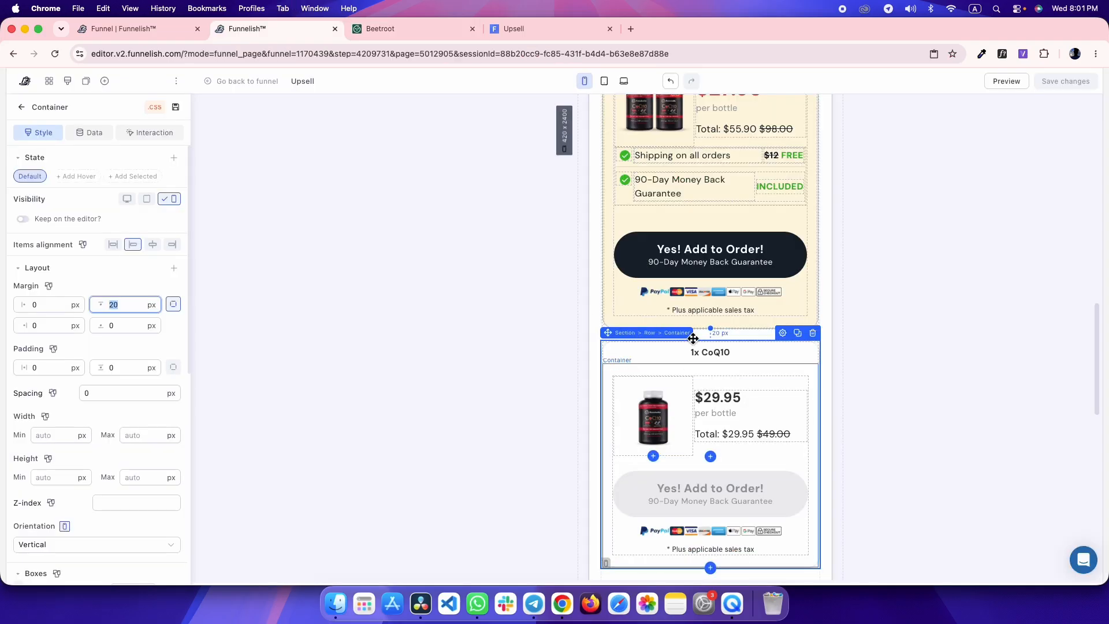
{"action": "left_click", "coordinate": [683, 259]}
{"action": "scroll", "coordinate": [156, 513], "scroll_direction": "down", "scroll_amount": 1}
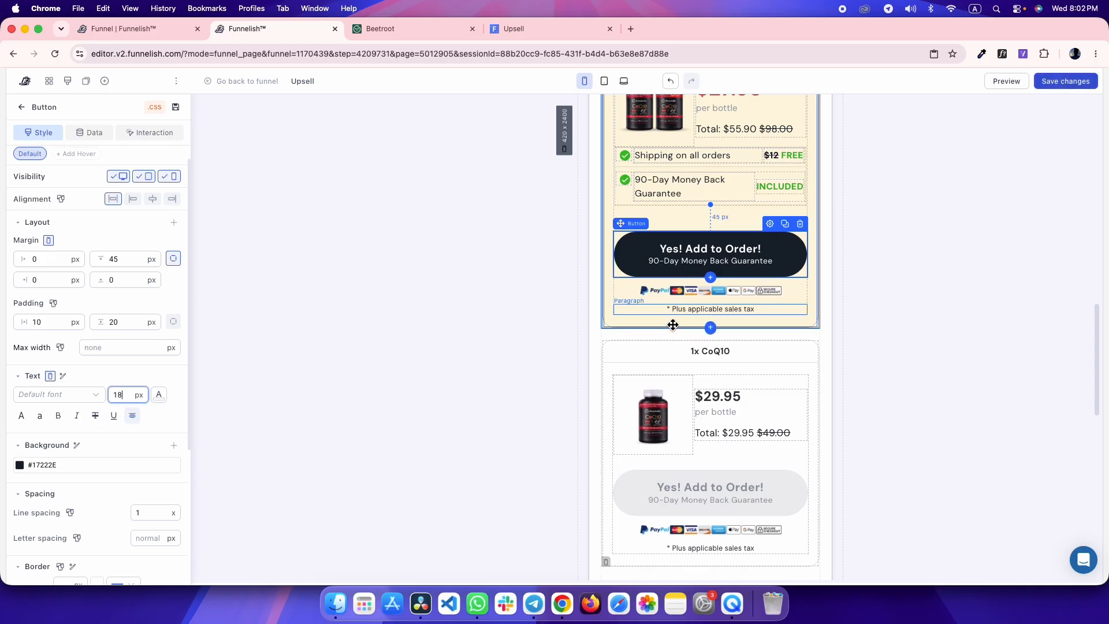
{"action": "left_click", "coordinate": [659, 494]}
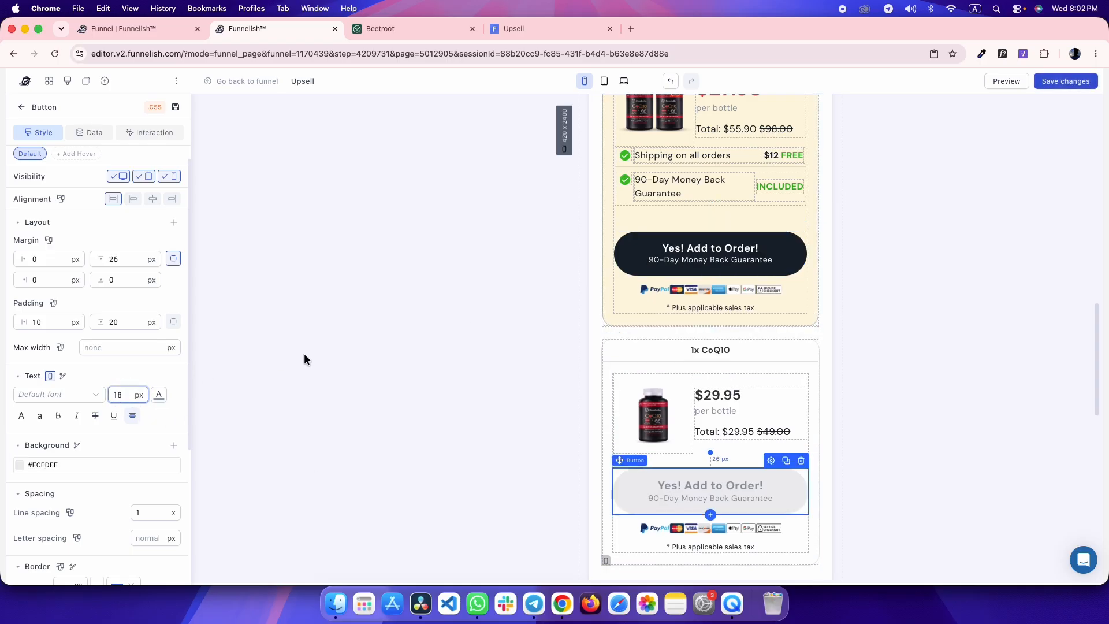
- Set the 3x CoQ10 card's Add to Order button text to 18 px, checking its guarantee line against the reference, and save
{"action": "scroll", "coordinate": [664, 288], "scroll_direction": "up", "scroll_amount": 4}
{"action": "left_click", "coordinate": [683, 163]}
{"action": "left_click", "coordinate": [131, 393]}
{"action": "key", "text": "Down"}
{"action": "key", "text": "Down"}
{"action": "triple_click", "coordinate": [699, 155]}
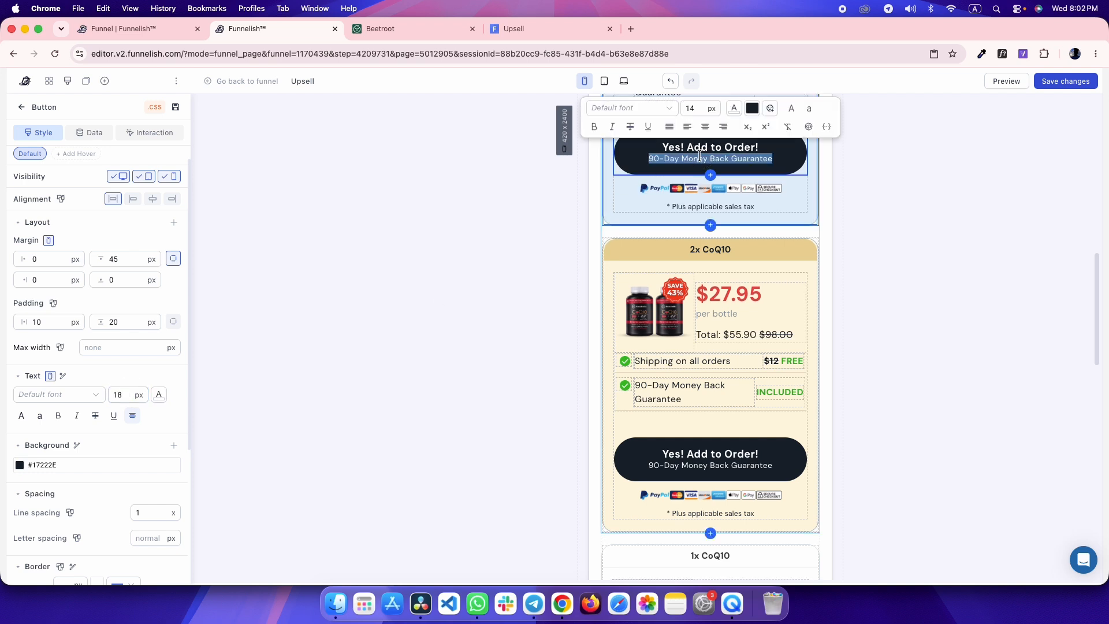
{"action": "scroll", "coordinate": [683, 244], "scroll_direction": "up", "scroll_amount": 2}
{"action": "key", "text": "ctrl+Tab"}
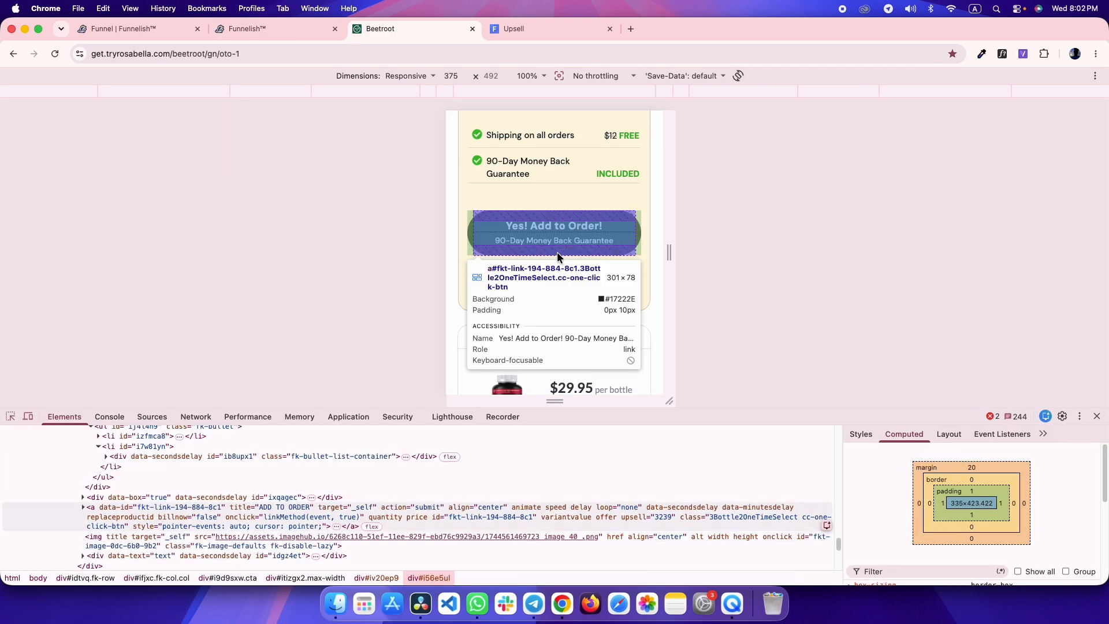
{"action": "key", "text": "ctrl+shift+Tab"}
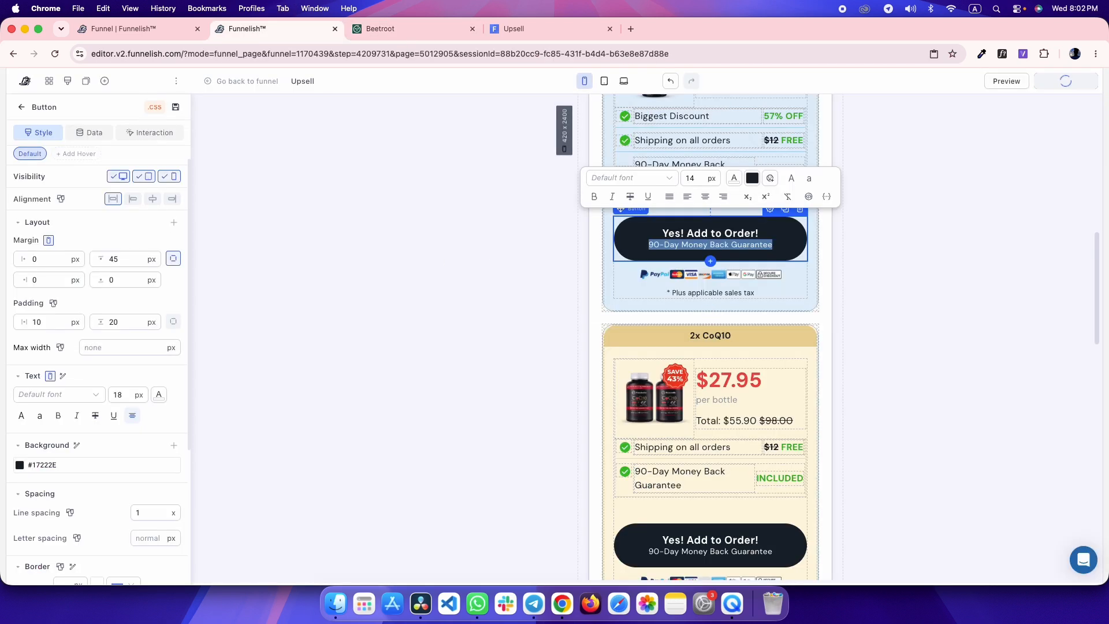
- Compare the 1x card's button area and the decline link below it in the Upsell preview with the Beetroot reference
{"action": "left_click", "coordinate": [545, 29]}
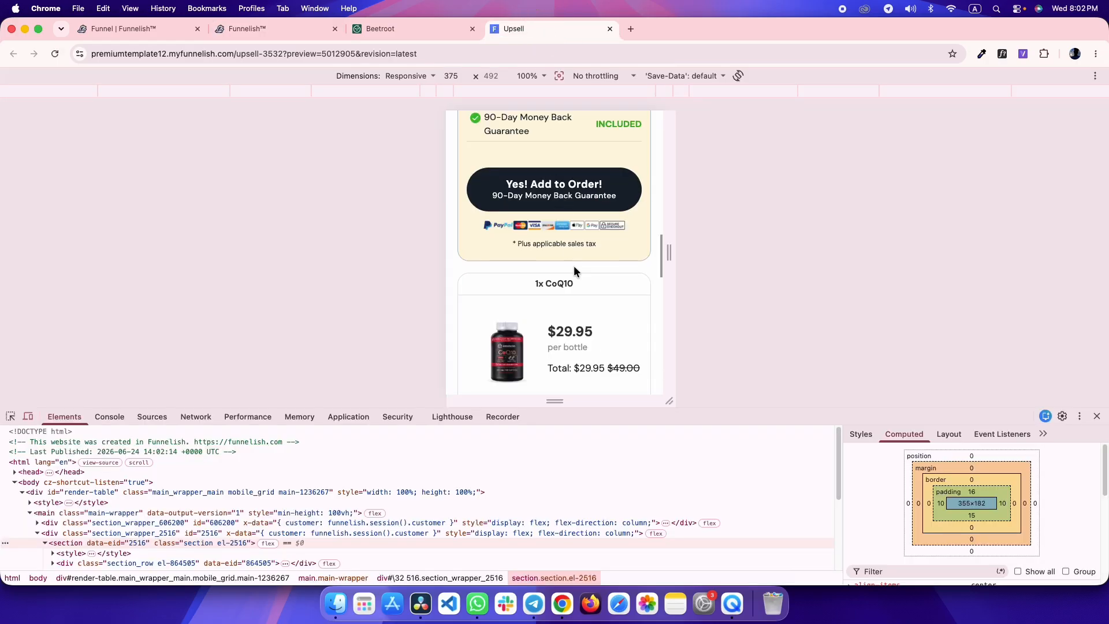
{"action": "scroll", "coordinate": [574, 267], "scroll_direction": "down", "scroll_amount": 1}
{"action": "key", "text": "ctrl+shift+Tab"}
{"action": "scroll", "coordinate": [576, 270], "scroll_direction": "down", "scroll_amount": 3}
{"action": "scroll", "coordinate": [575, 270], "scroll_direction": "down", "scroll_amount": 2}
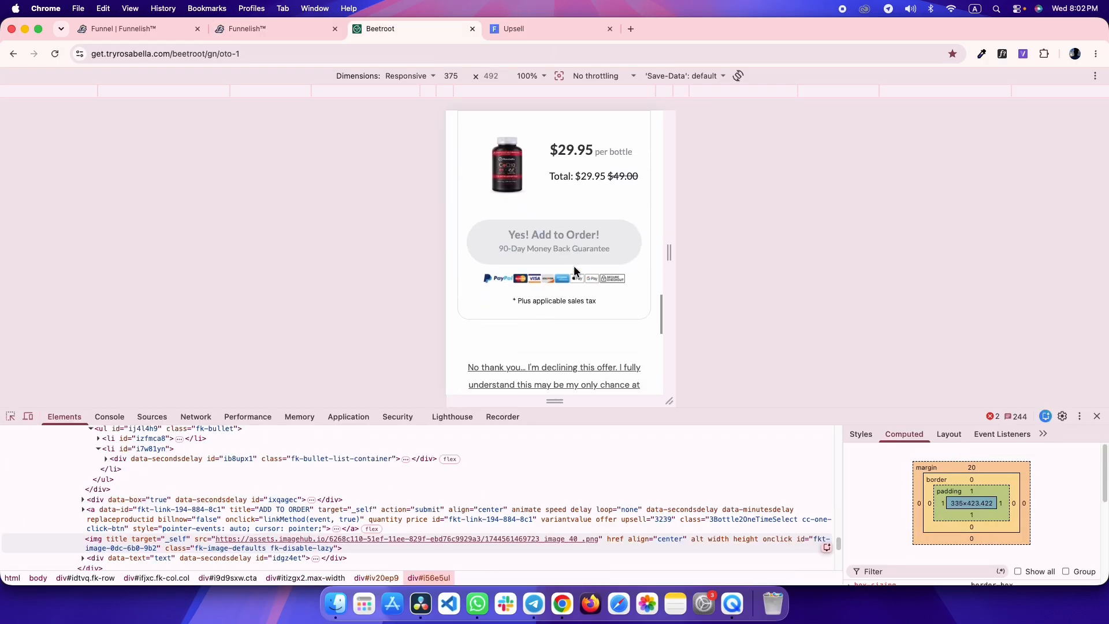
{"action": "key", "text": "ctrl+Tab"}
{"action": "key", "text": "ctrl+shift+Tab"}
{"action": "scroll", "coordinate": [575, 271], "scroll_direction": "down", "scroll_amount": 2}
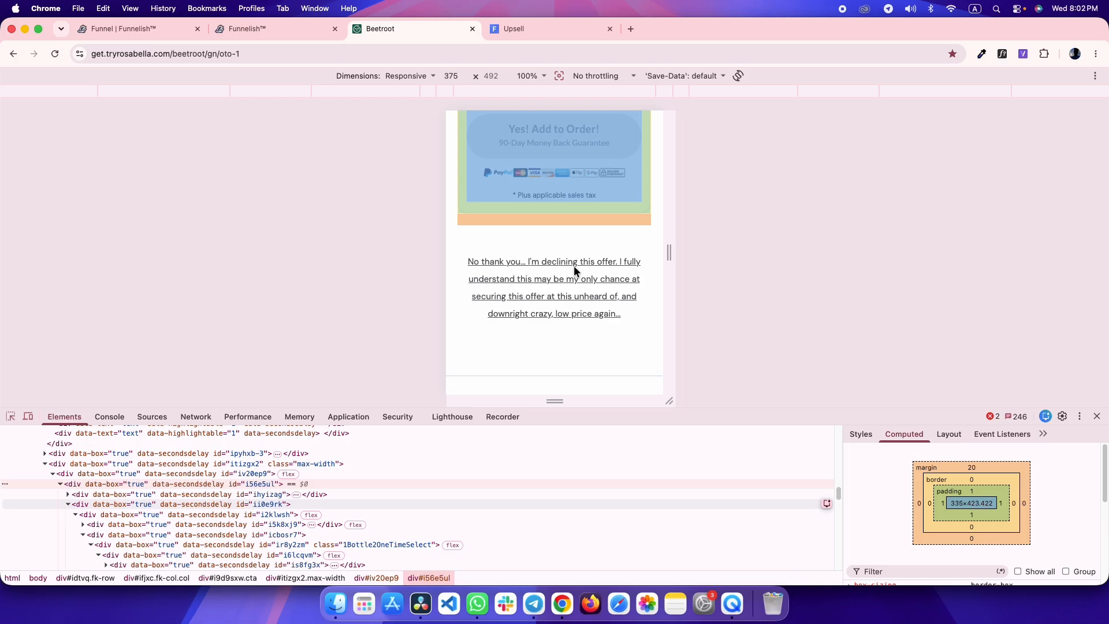
{"action": "key", "text": "ctrl+Tab"}
{"action": "scroll", "coordinate": [561, 238], "scroll_direction": "down", "scroll_amount": 2}
{"action": "scroll", "coordinate": [561, 239], "scroll_direction": "down", "scroll_amount": 2}
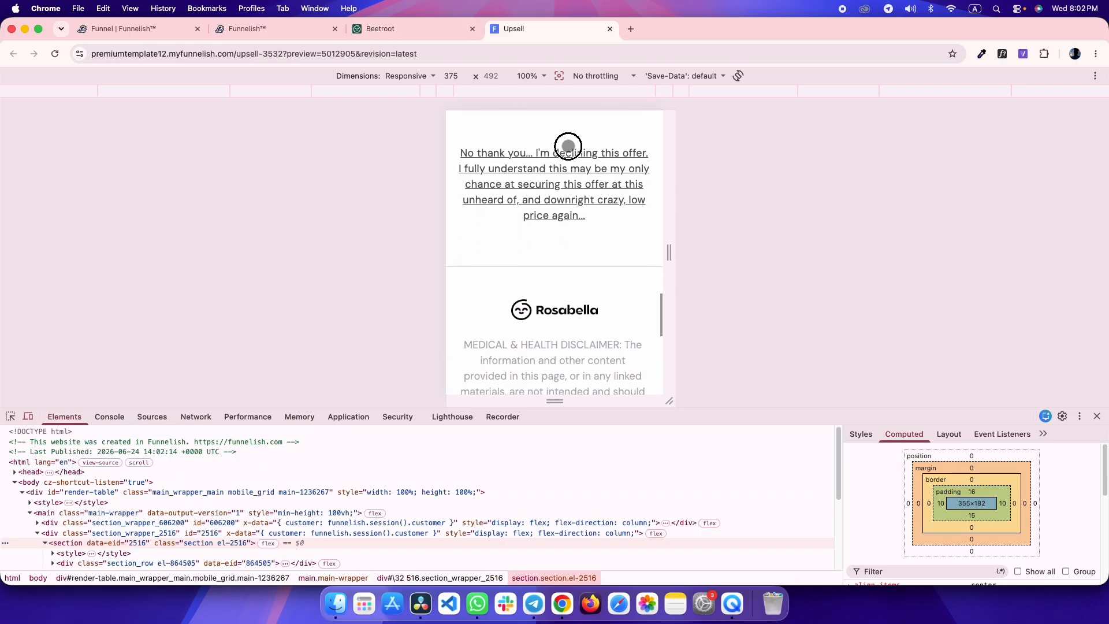
{"action": "key", "text": "ctrl+shift+Tab"}
{"action": "scroll", "coordinate": [563, 277], "scroll_direction": "down", "scroll_amount": 3}
{"action": "key", "text": "ctrl+Tab"}
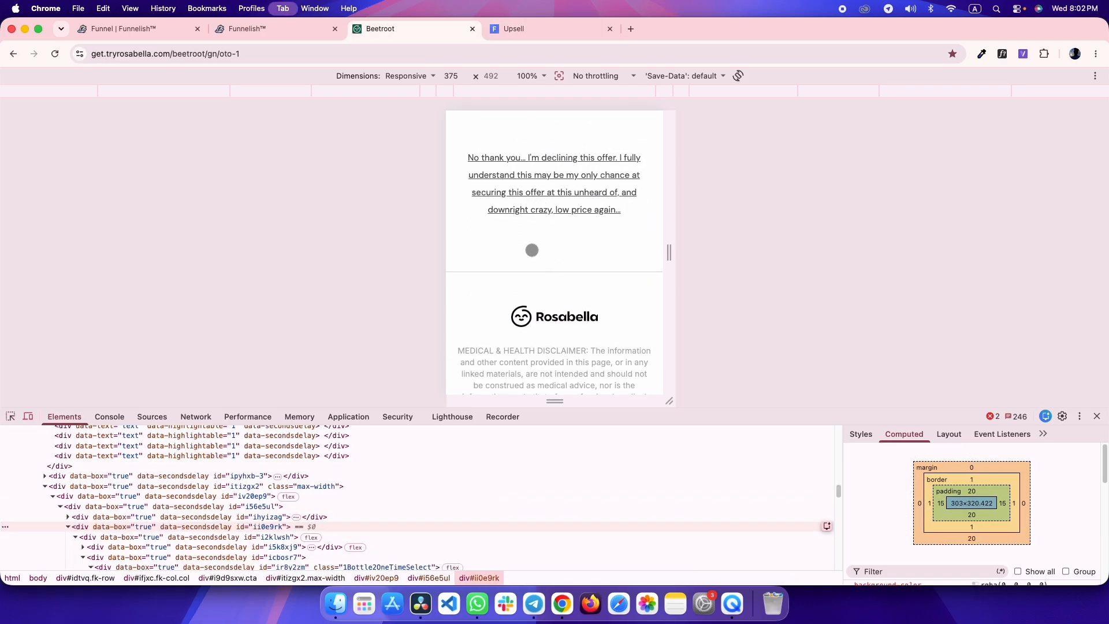
- Check the decline link's font in the Beetroot reference, set the Upsell decline link's mobile text size to 15 px and save
{"action": "left_click", "coordinate": [6, 419]}
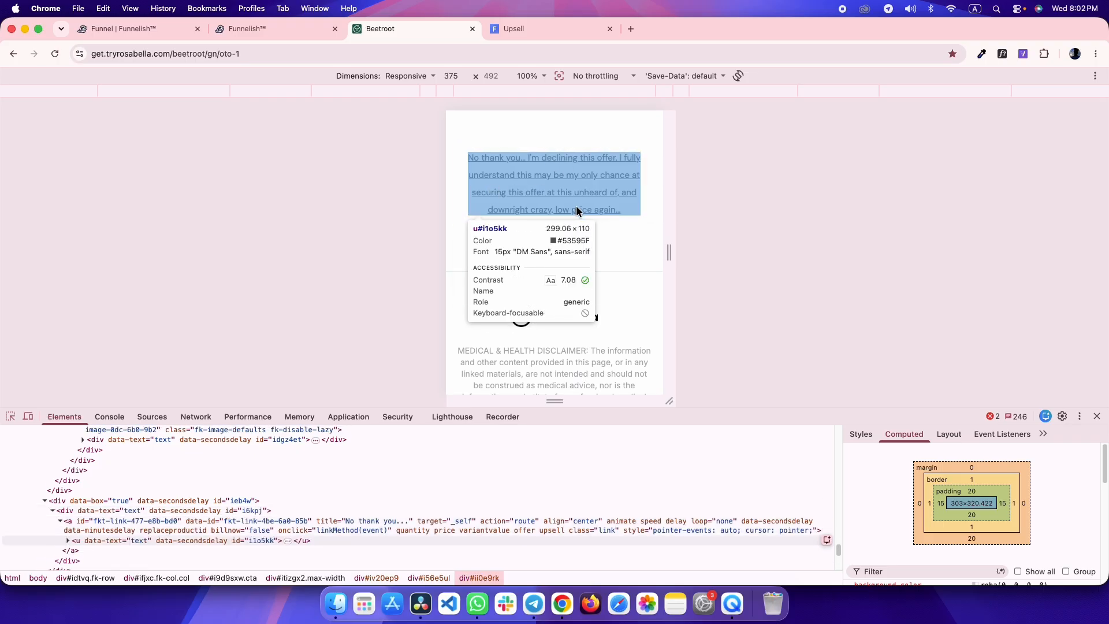
{"action": "key", "text": "ctrl+shift+Tab"}
{"action": "scroll", "coordinate": [642, 402], "scroll_direction": "down", "scroll_amount": 6}
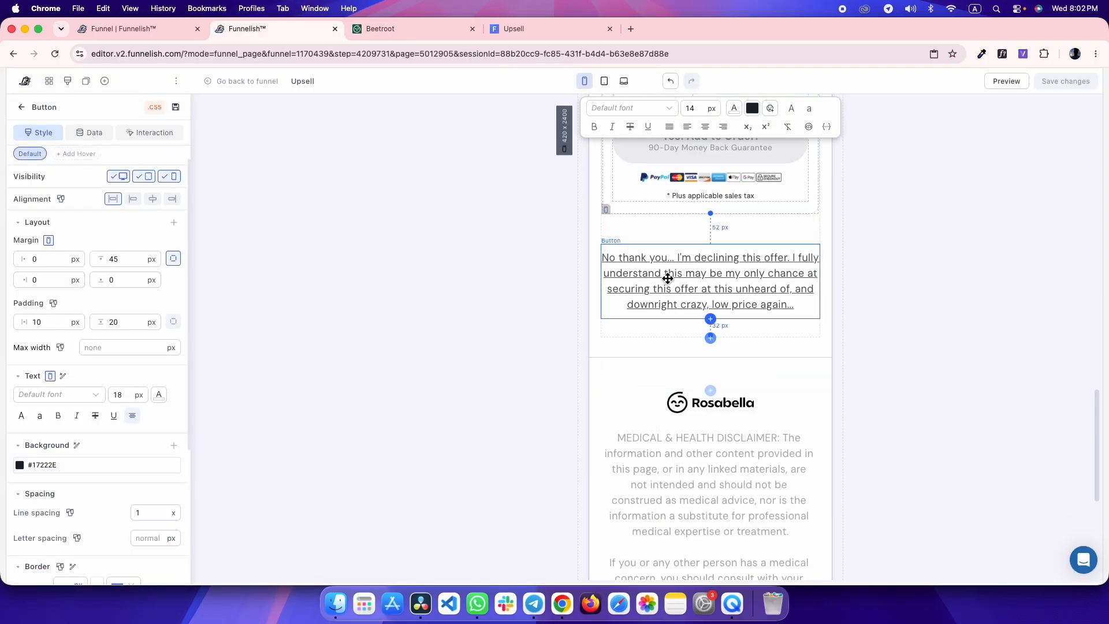
{"action": "left_click", "coordinate": [706, 279]}
{"action": "key", "text": "Down"}
{"action": "key", "text": "Down"}
{"action": "key", "text": "Down"}
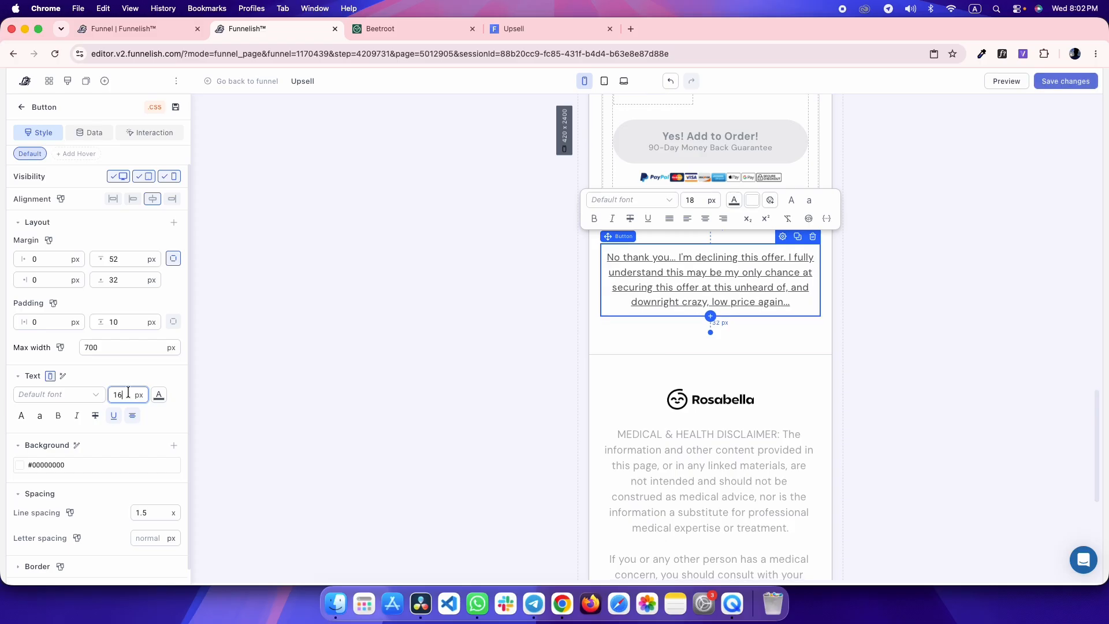
{"action": "key", "text": "ctrl+Tab"}
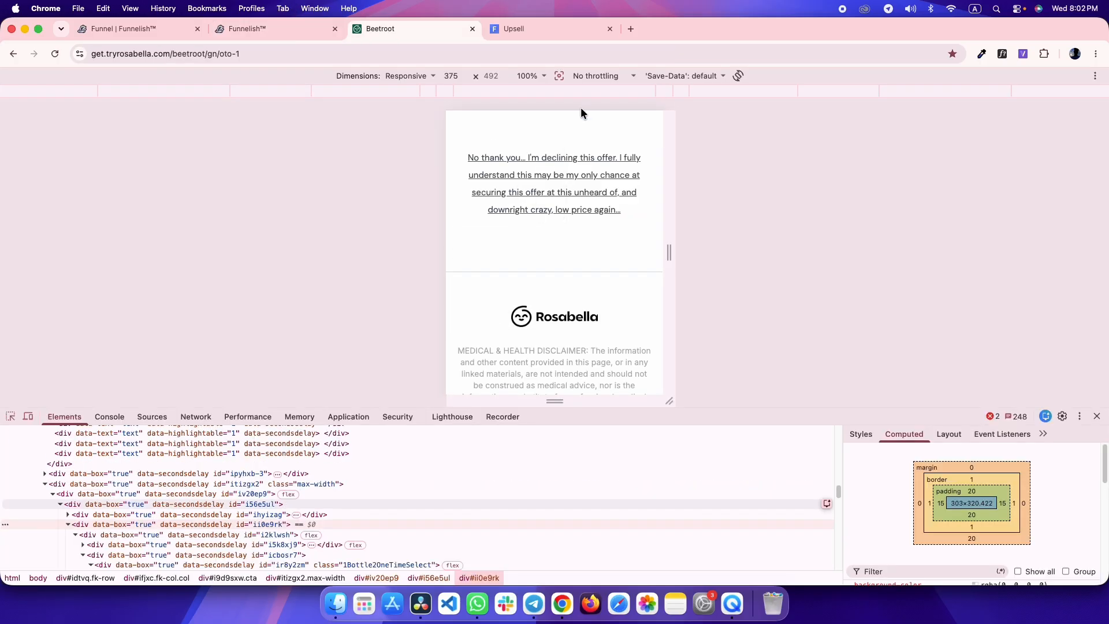
{"action": "left_click", "coordinate": [564, 128]}
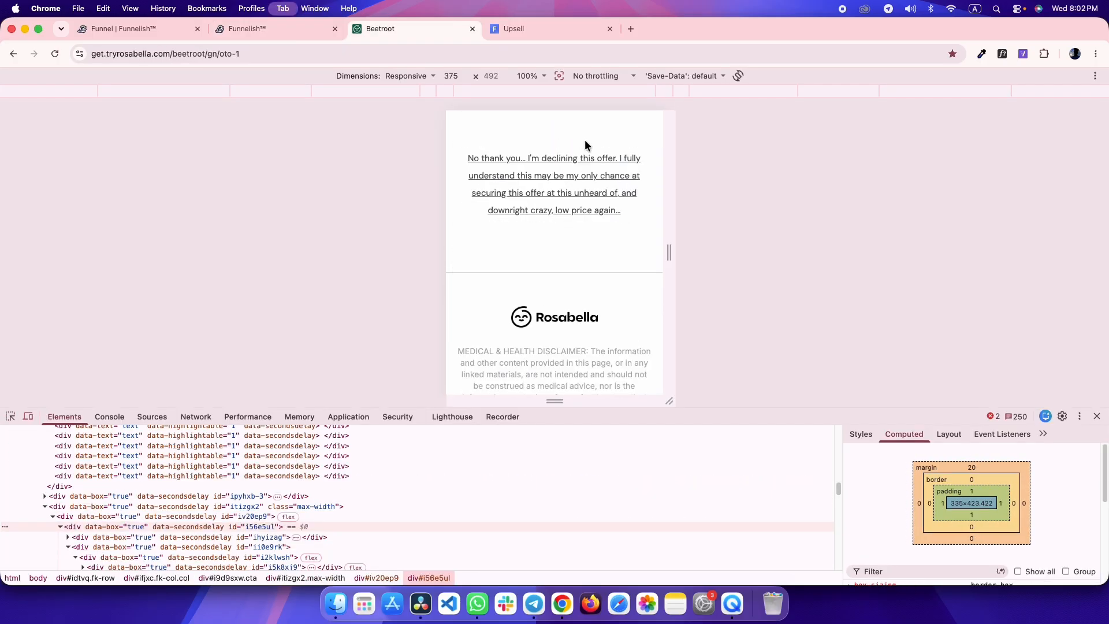
{"action": "key", "text": "ctrl+shift+Tab"}
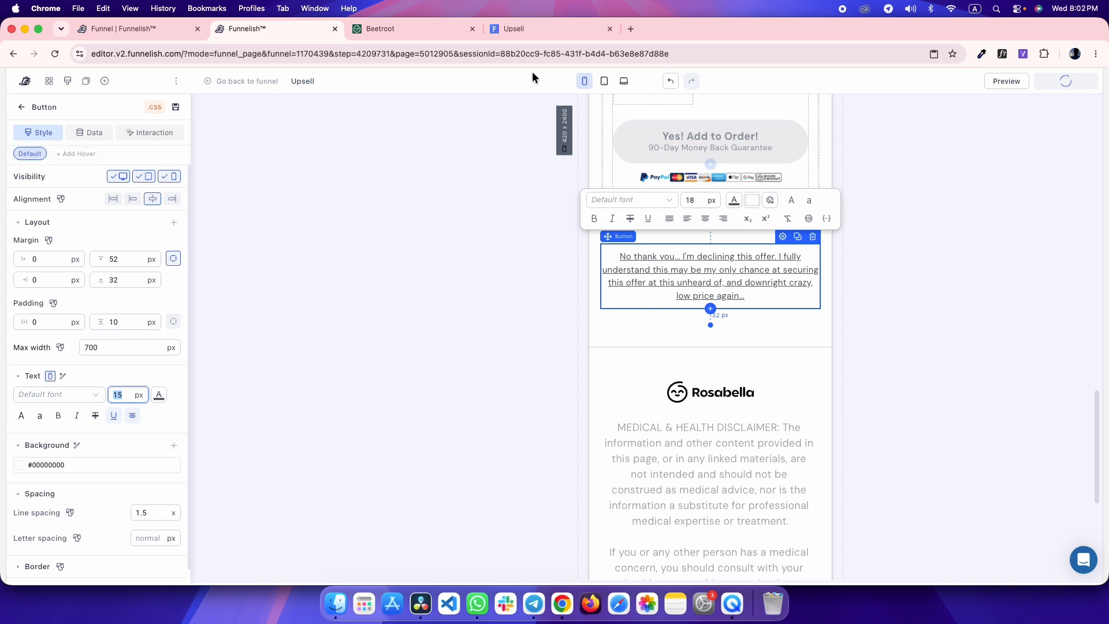
- Compare the decline link's text size and line spacing in the Upsell preview with the Beetroot reference
{"action": "left_click", "coordinate": [518, 29]}
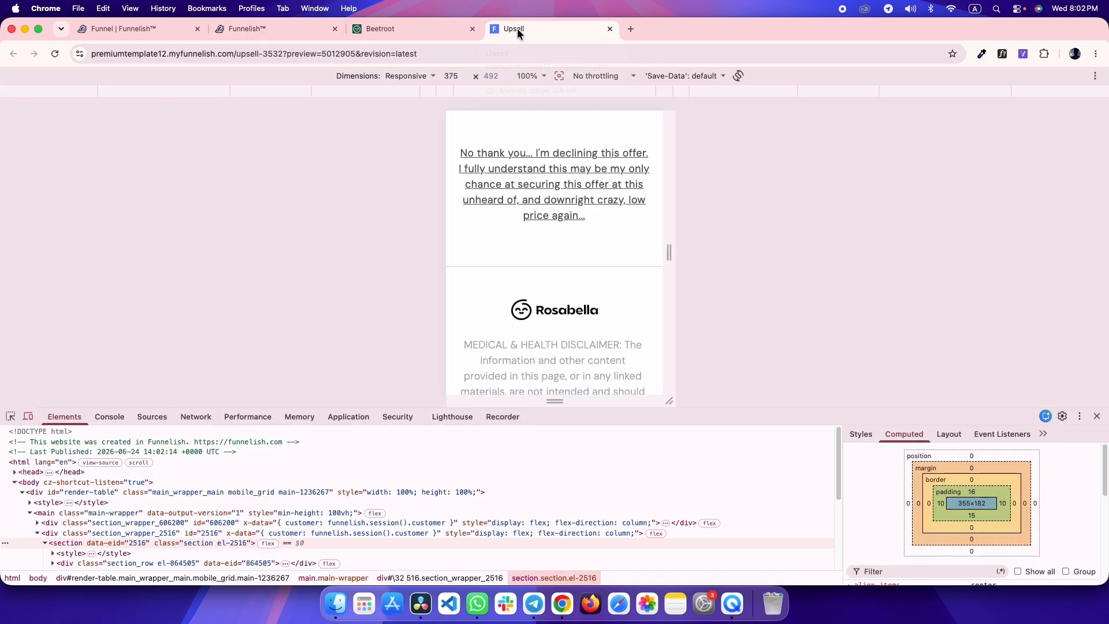
{"action": "key", "text": "ctrl+shift+Tab"}
{"action": "key", "text": "ctrl+Tab"}
{"action": "key", "text": "ctrl+shift+Tab"}
{"action": "key", "text": "ctrl+Tab"}
{"action": "key", "text": "ctrl+shift+Tab"}
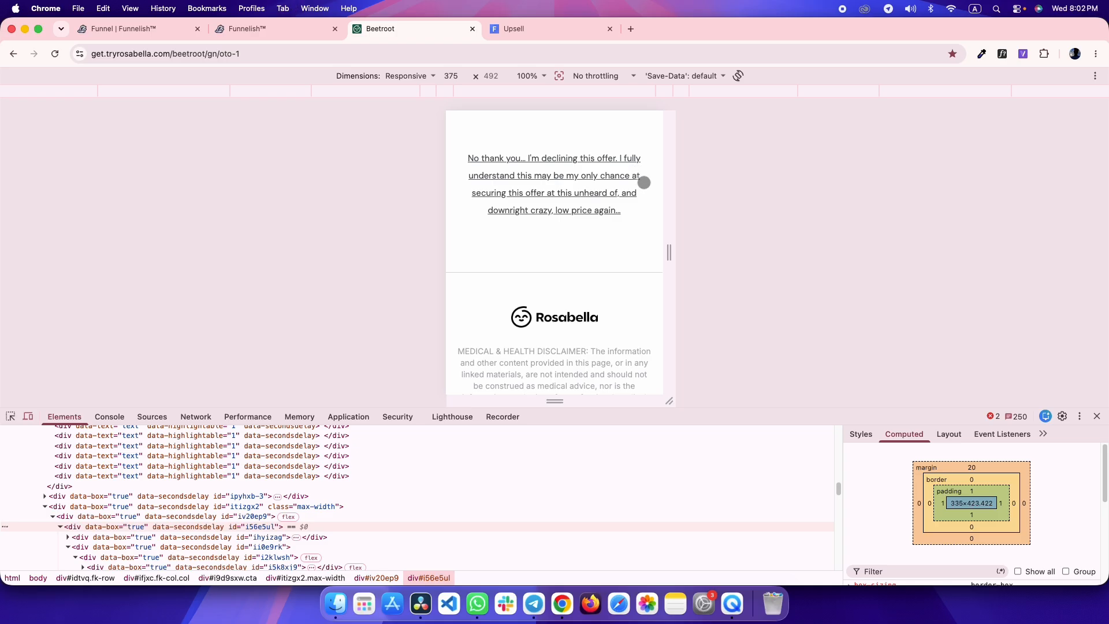
- Set the decline link's line spacing to 1.8 for mobile only
{"action": "key", "text": "ctrl+shift+Tab"}
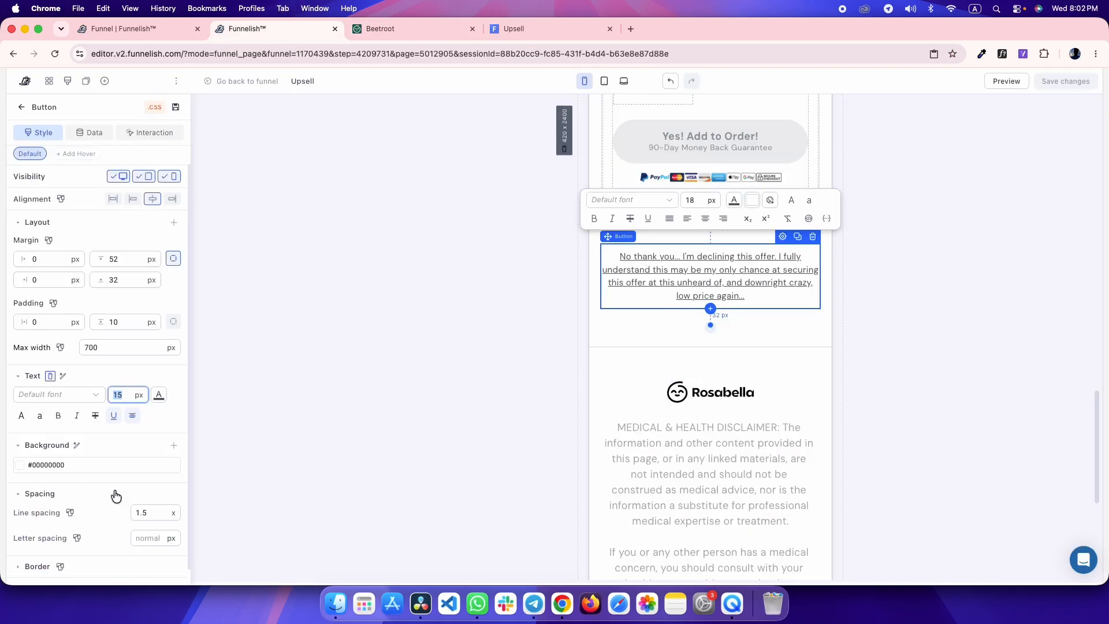
{"action": "scroll", "coordinate": [82, 497], "scroll_direction": "down", "scroll_amount": 3}
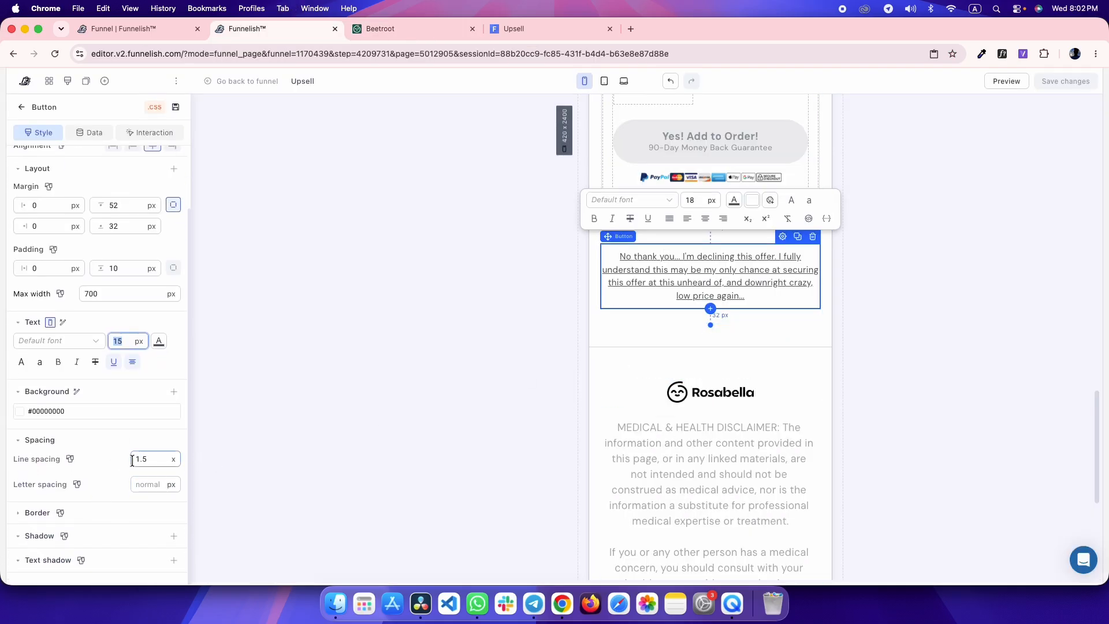
{"action": "left_click", "coordinate": [70, 460]}
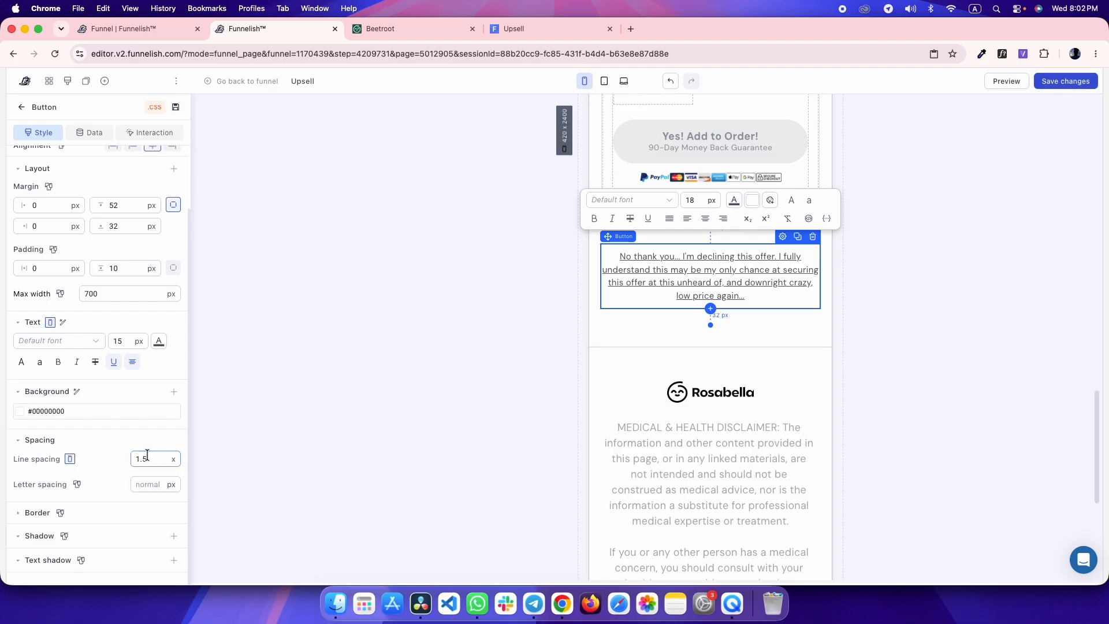
{"action": "key", "text": "BackSpace"}
{"action": "type", "text": "8"}
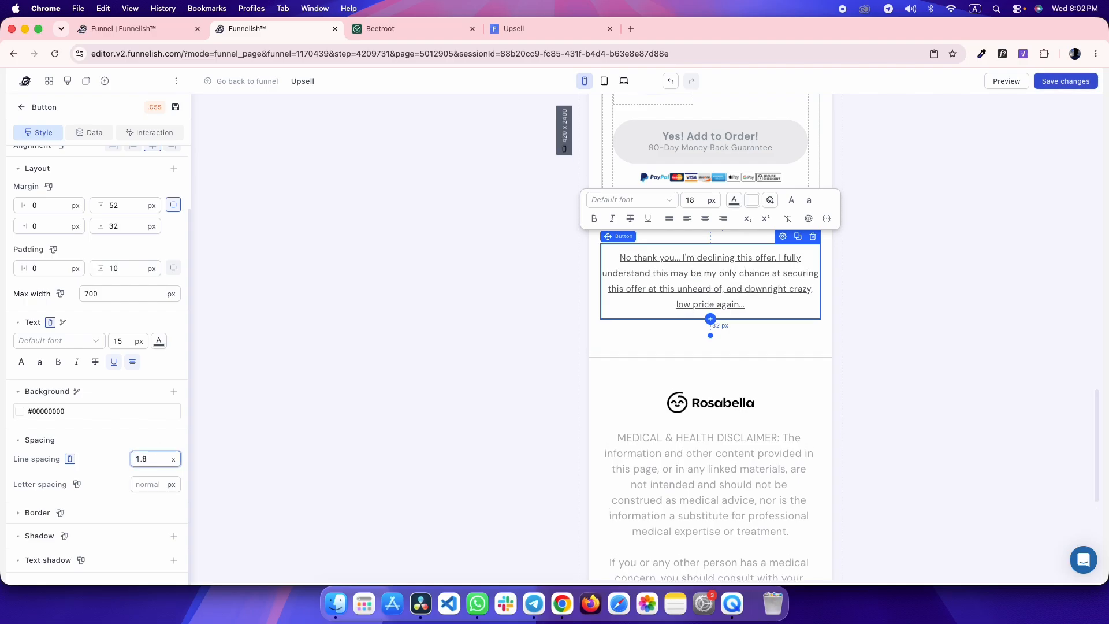
- Reload the Upsell preview and compare the decline link's line spacing with the Beetroot reference
{"action": "key", "text": "ctrl+Tab"}
{"action": "key", "text": "ctrl+Tab"}
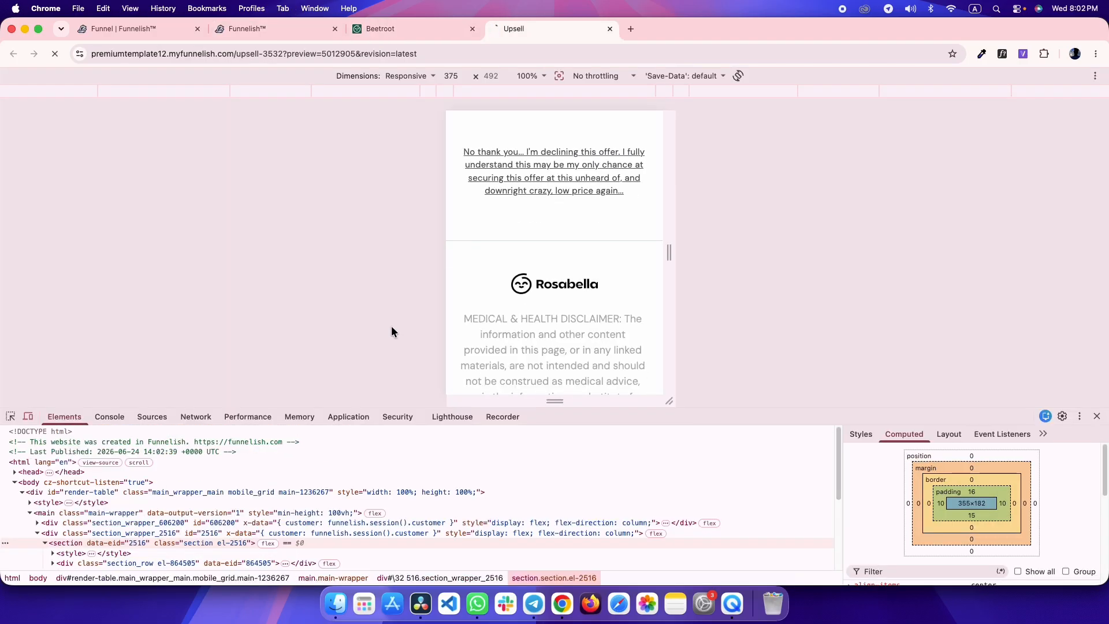
{"action": "key", "text": "ctrl+shift+Tab"}
{"action": "key", "text": "ctrl+Tab"}
{"action": "key", "text": "ctrl+shift+Tab"}
{"action": "key", "text": "ctrl+Tab"}
{"action": "key", "text": "ctrl+shift+Tab"}
{"action": "key", "text": "ctrl+Tab"}
{"action": "key", "text": "ctrl+shift+Tab"}
- Inspect the footer text in the Beetroot reference and set the Upsell footer's disclaimer and copyright paragraphs to 14 px on mobile
{"action": "left_click", "coordinate": [11, 416]}
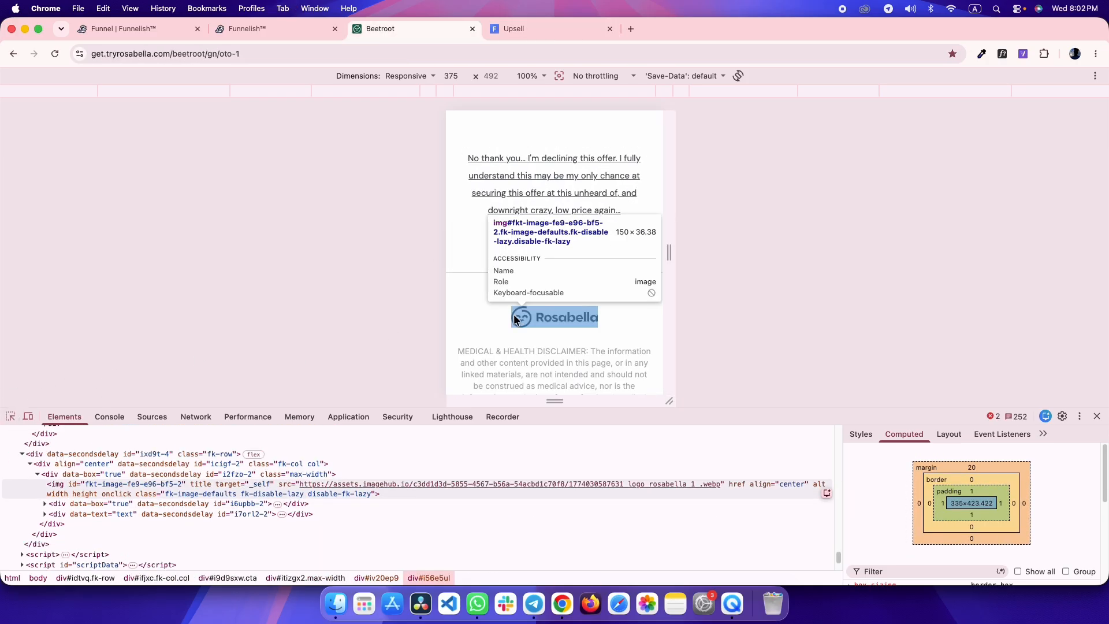
{"action": "scroll", "coordinate": [520, 317], "scroll_direction": "down", "scroll_amount": 3}
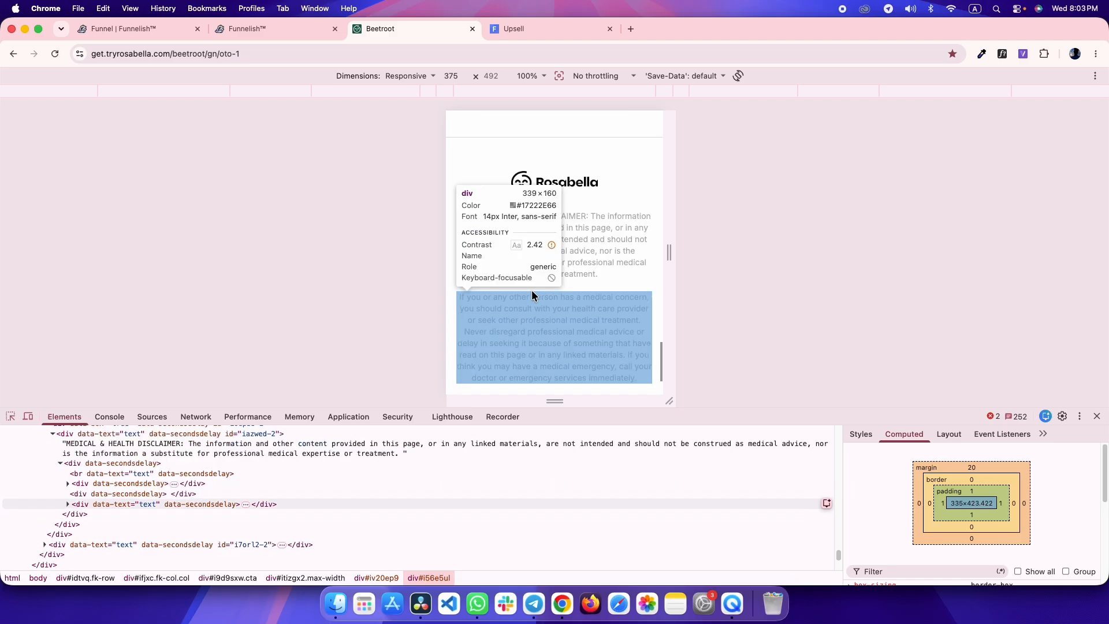
{"action": "scroll", "coordinate": [538, 183], "scroll_direction": "down", "scroll_amount": 2}
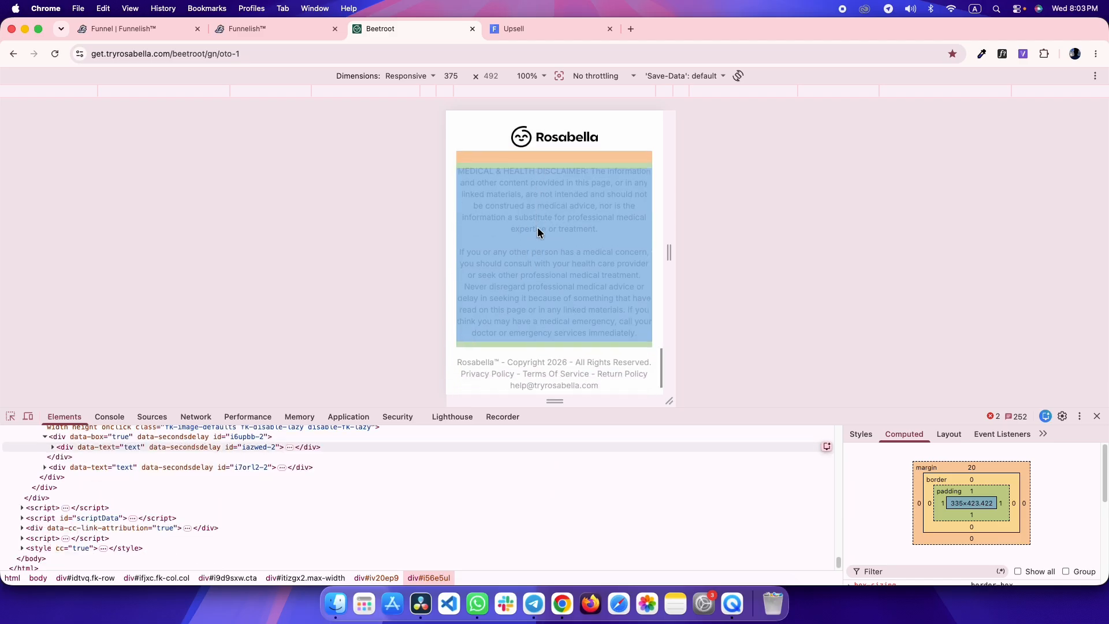
{"action": "scroll", "coordinate": [536, 168], "scroll_direction": "up", "scroll_amount": 3}
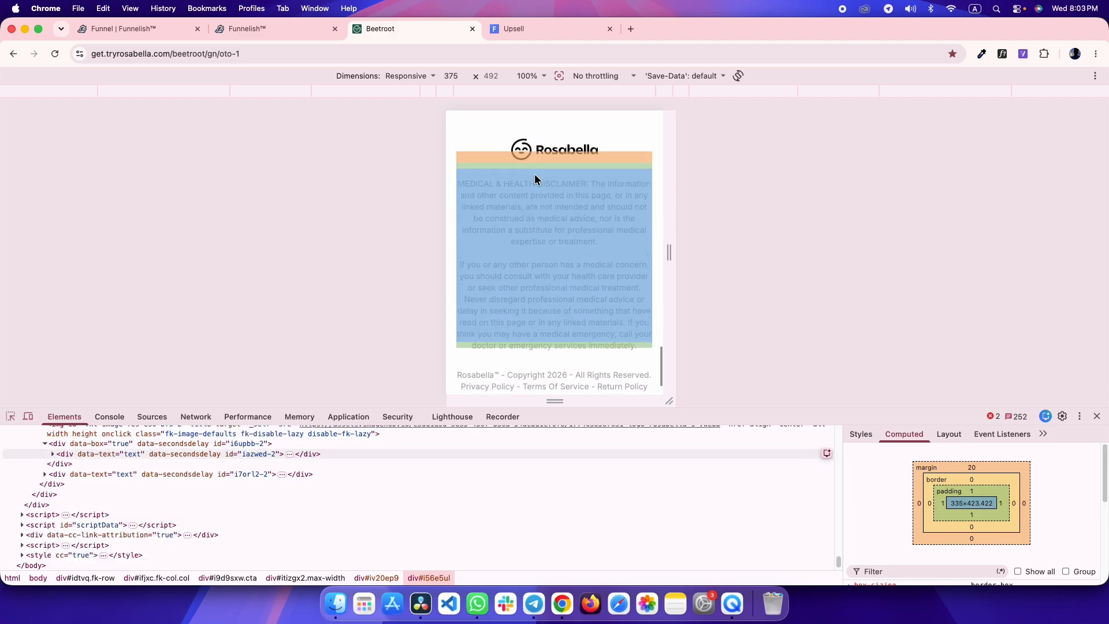
{"action": "scroll", "coordinate": [526, 334], "scroll_direction": "down", "scroll_amount": 3}
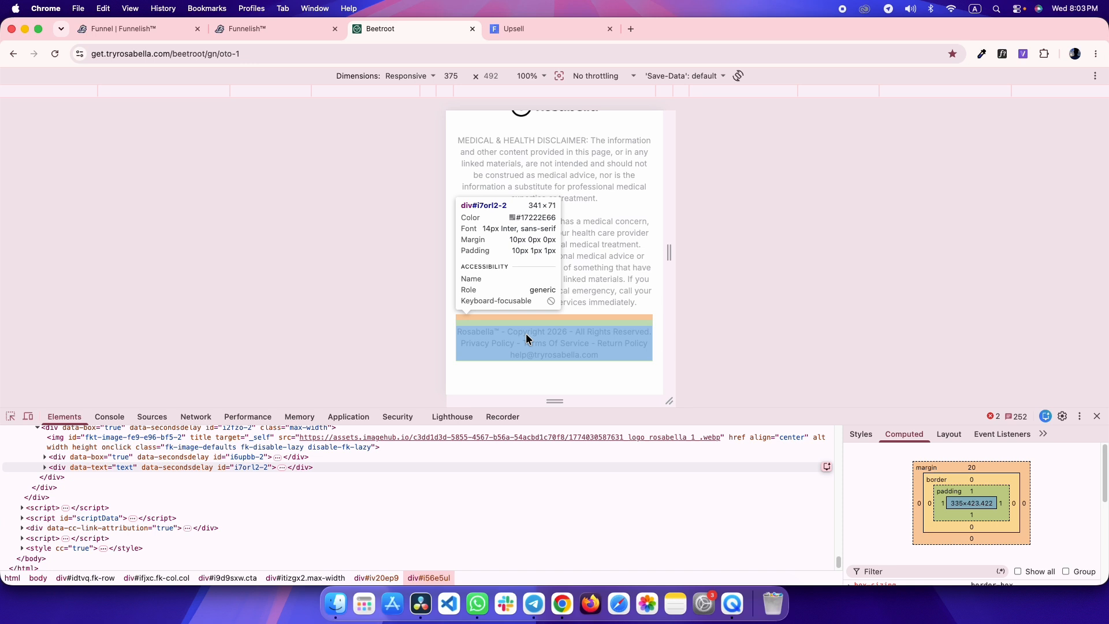
{"action": "key", "text": "ctrl+shift+Tab"}
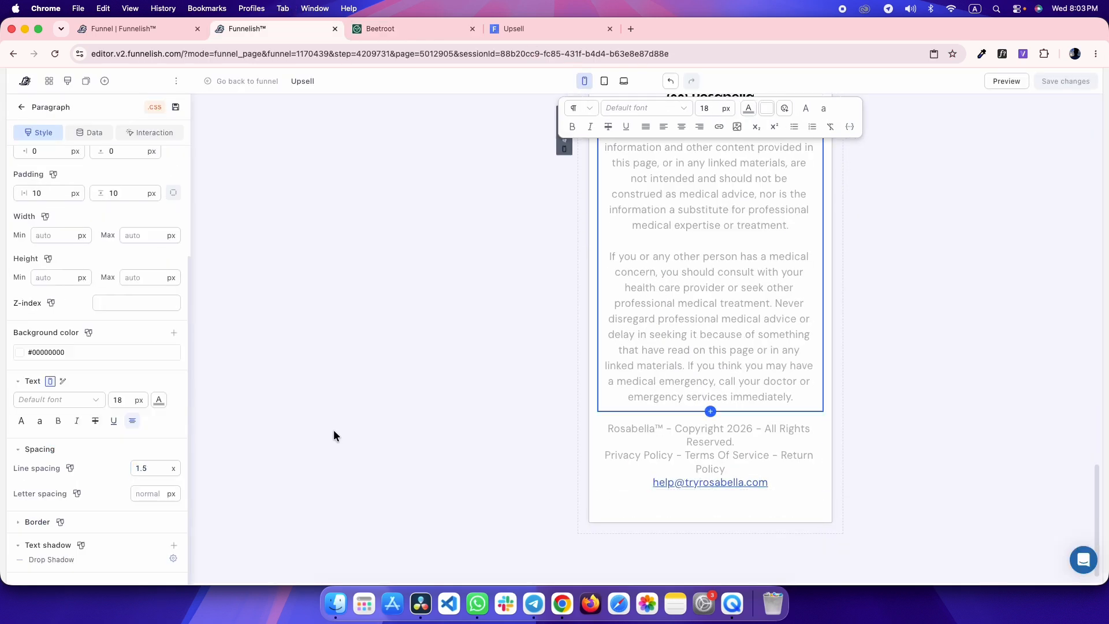
{"action": "type", "text": "14"}
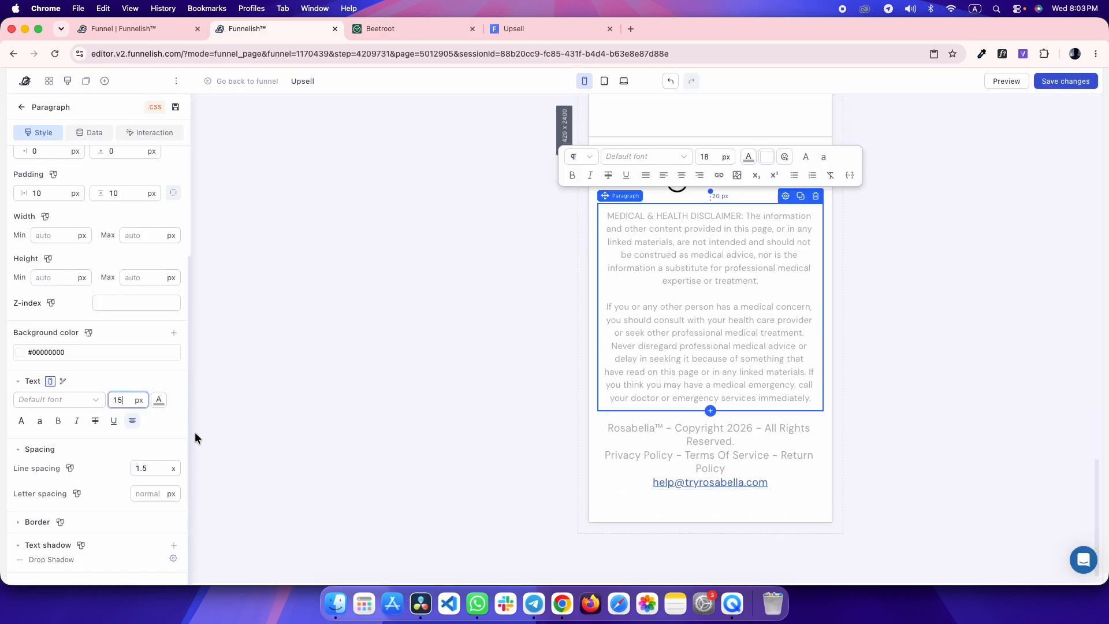
{"action": "left_click", "coordinate": [600, 466]}
{"action": "key", "text": "Down"}
{"action": "key", "text": "Down"}
{"action": "key", "text": "Down"}
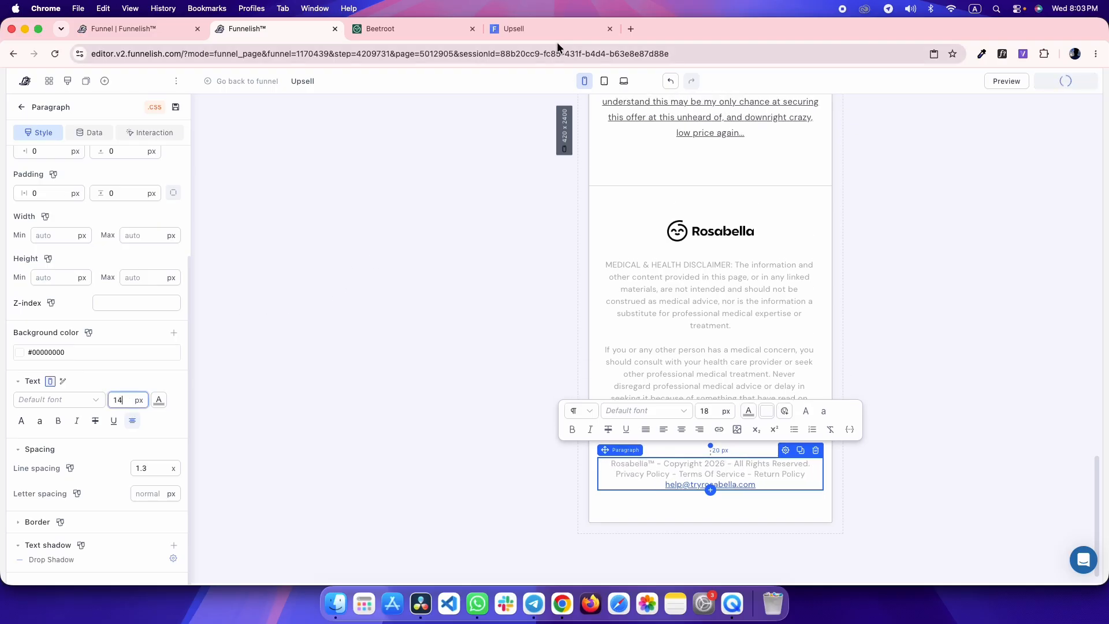
- Compare the footer disclaimer and copyright text in the reloaded Upsell preview with the Beetroot reference
{"action": "left_click", "coordinate": [549, 30]}
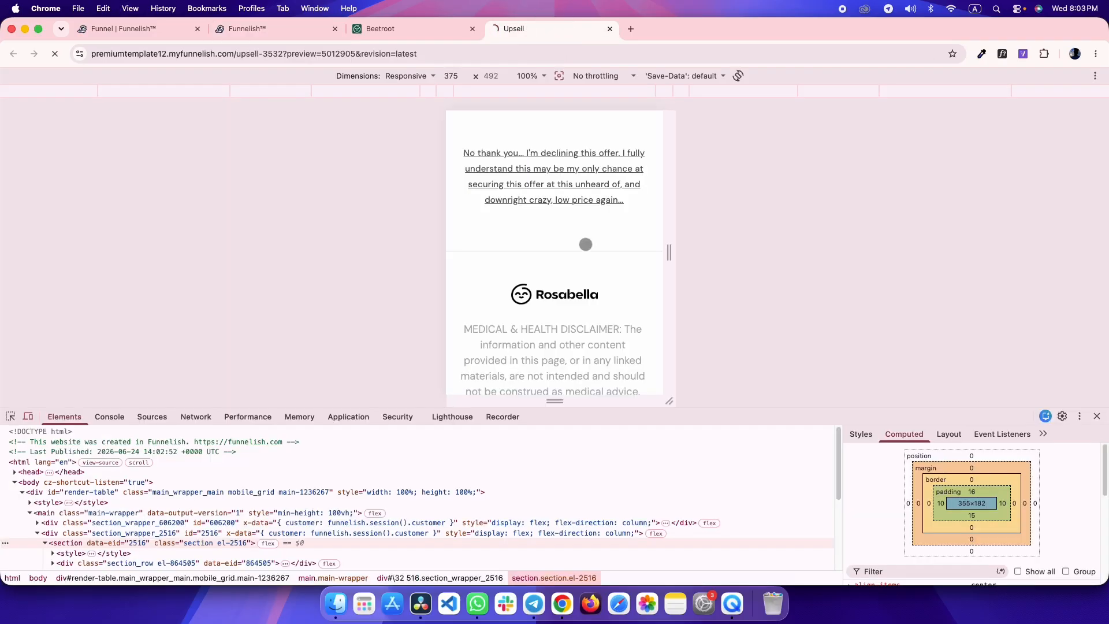
{"action": "scroll", "coordinate": [590, 248], "scroll_direction": "down", "scroll_amount": 4}
{"action": "key", "text": "ctrl+shift+Tab"}
{"action": "key", "text": "ctrl+Tab"}
{"action": "key", "text": "ctrl+shift+Tab"}
{"action": "key", "text": "ctrl+Tab"}
{"action": "scroll", "coordinate": [590, 248], "scroll_direction": "up", "scroll_amount": 3}
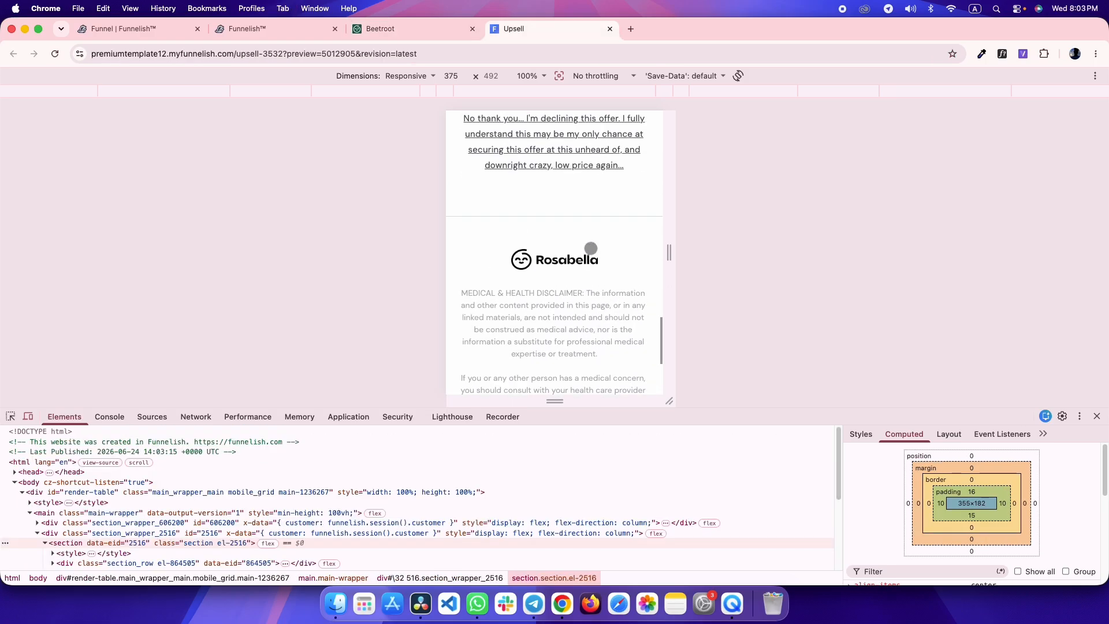
- Compare the 1x CoQ10 card and the area above the decline link in the Upsell preview with the Beetroot reference
{"action": "key", "text": "ctrl+shift+Tab"}
{"action": "scroll", "coordinate": [591, 248], "scroll_direction": "up", "scroll_amount": 3}
{"action": "key", "text": "ctrl+Tab"}
{"action": "scroll", "coordinate": [590, 248], "scroll_direction": "up", "scroll_amount": 5}
{"action": "scroll", "coordinate": [590, 248], "scroll_direction": "up", "scroll_amount": 10}
{"action": "key", "text": "ctrl+shift+Tab"}
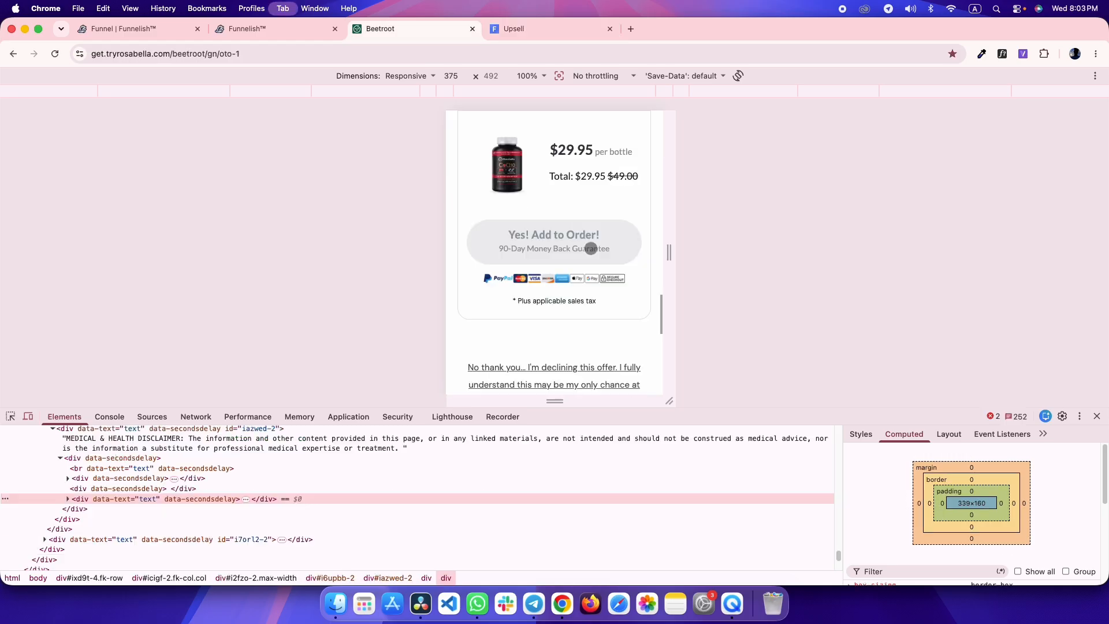
{"action": "key", "text": "ctrl+Tab"}
{"action": "key", "text": "ctrl+shift+Tab"}
- Check the reference footer at desktop width, switch the Upsell editor to desktop view and link the footer's Privacy Policy text to #
{"action": "scroll", "coordinate": [590, 248], "scroll_direction": "down", "scroll_amount": 10}
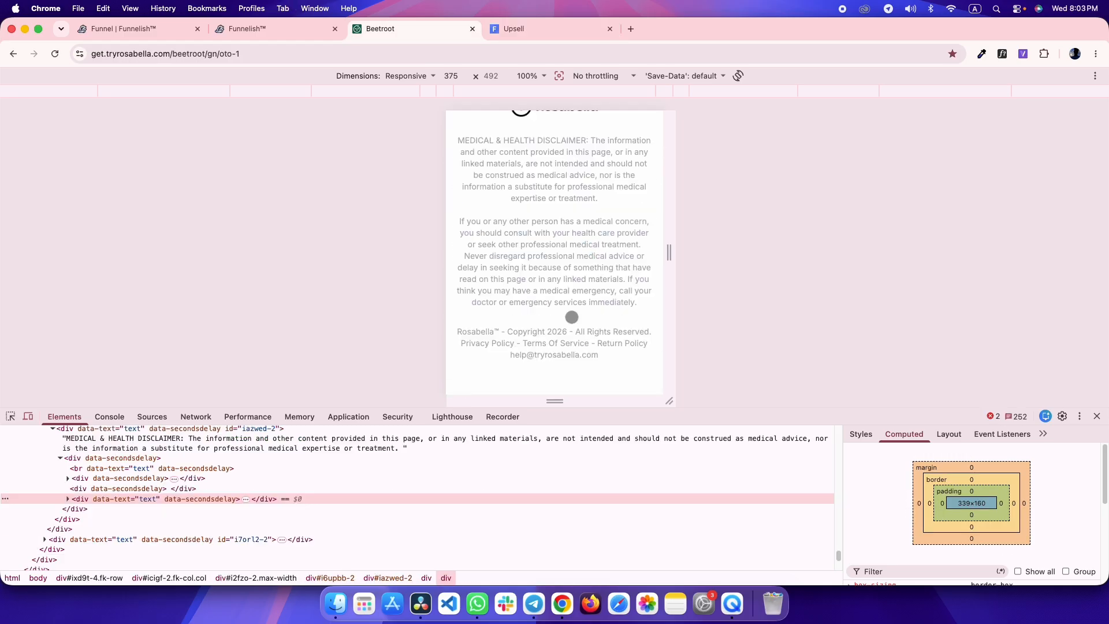
{"action": "left_click", "coordinate": [28, 415]}
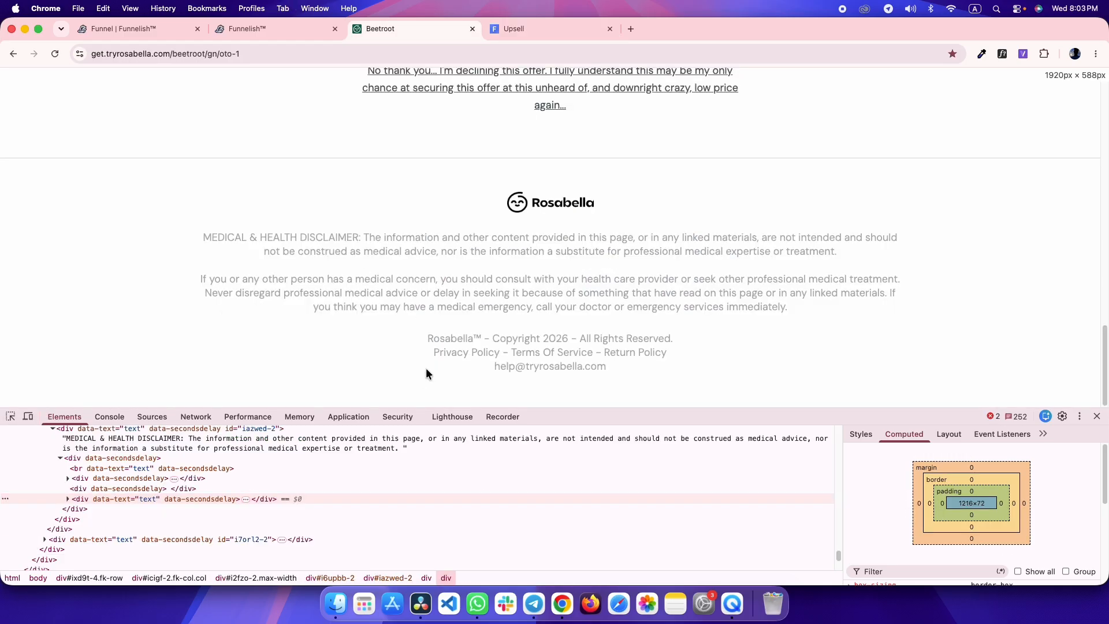
{"action": "key", "text": "ctrl+shift+Tab"}
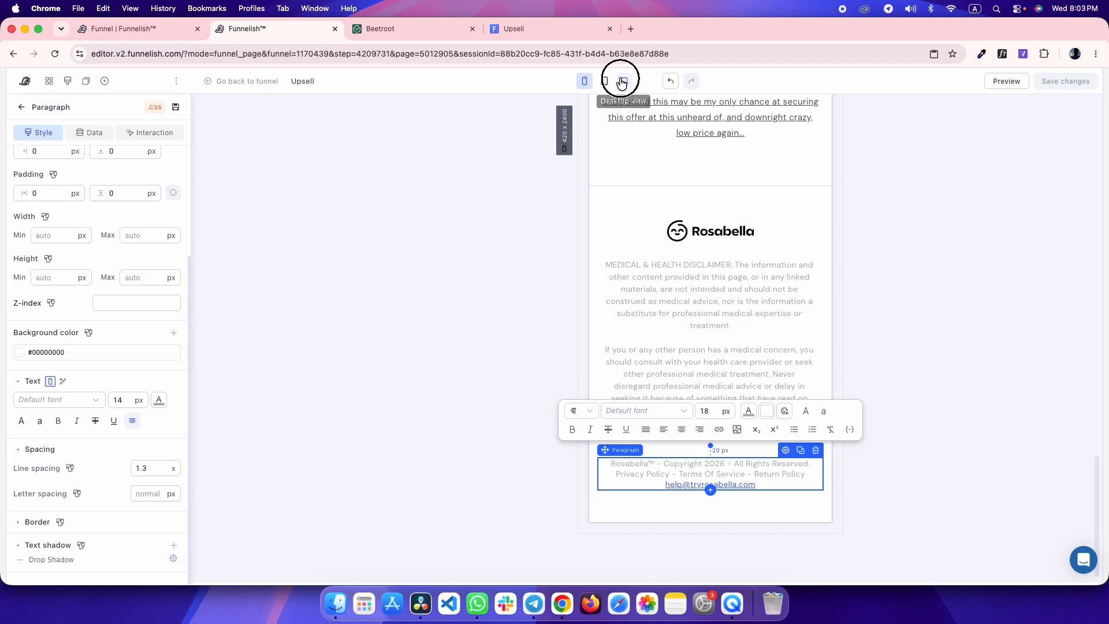
{"action": "left_click", "coordinate": [623, 80]}
{"action": "scroll", "coordinate": [576, 231], "scroll_direction": "down", "scroll_amount": 2}
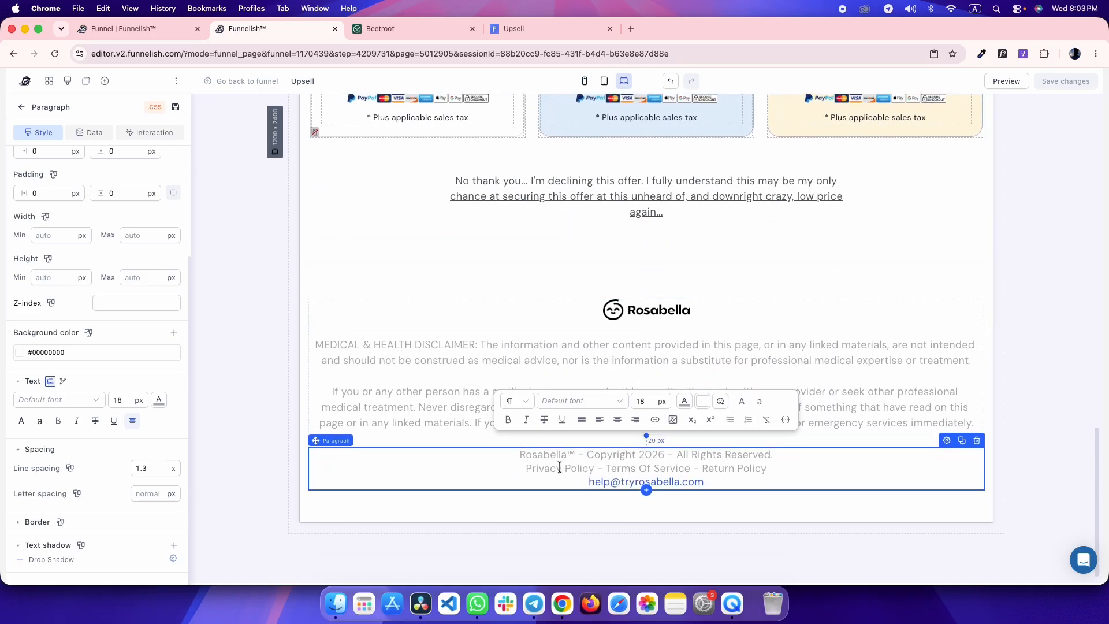
{"action": "left_click_drag", "start_coordinate": [530, 469], "coordinate": [570, 468]}
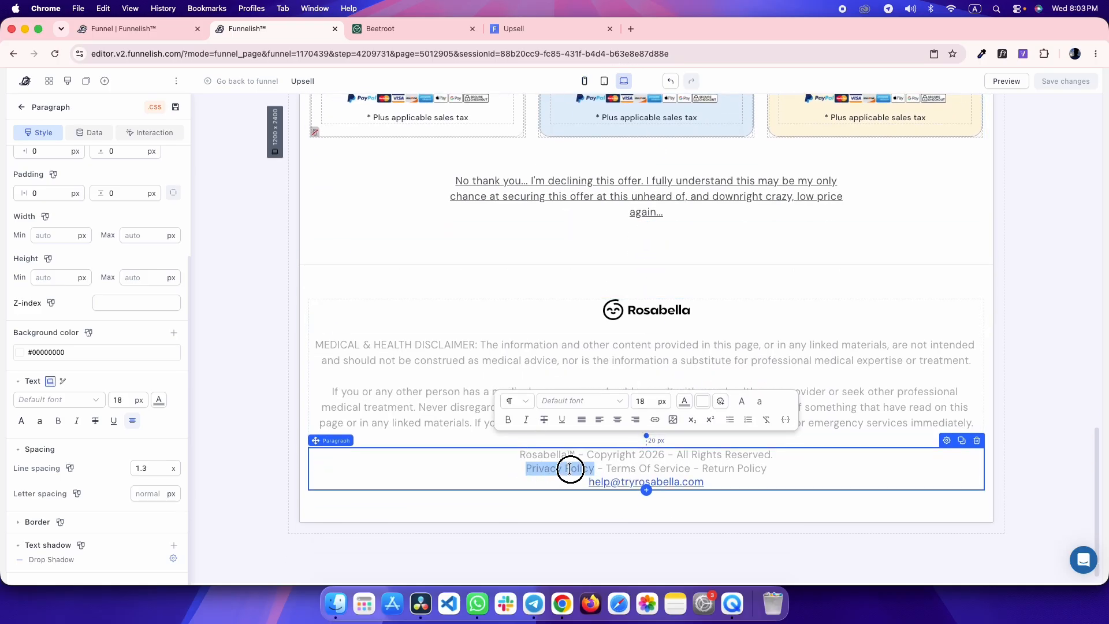
{"action": "left_click", "coordinate": [656, 421]}
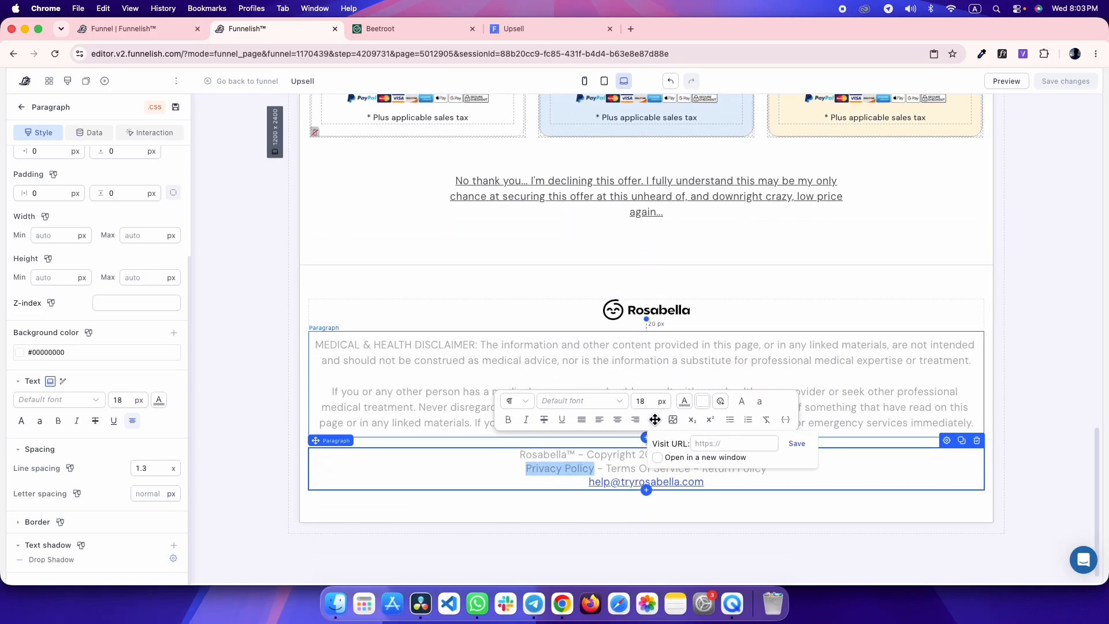
{"action": "left_click", "coordinate": [729, 443]}
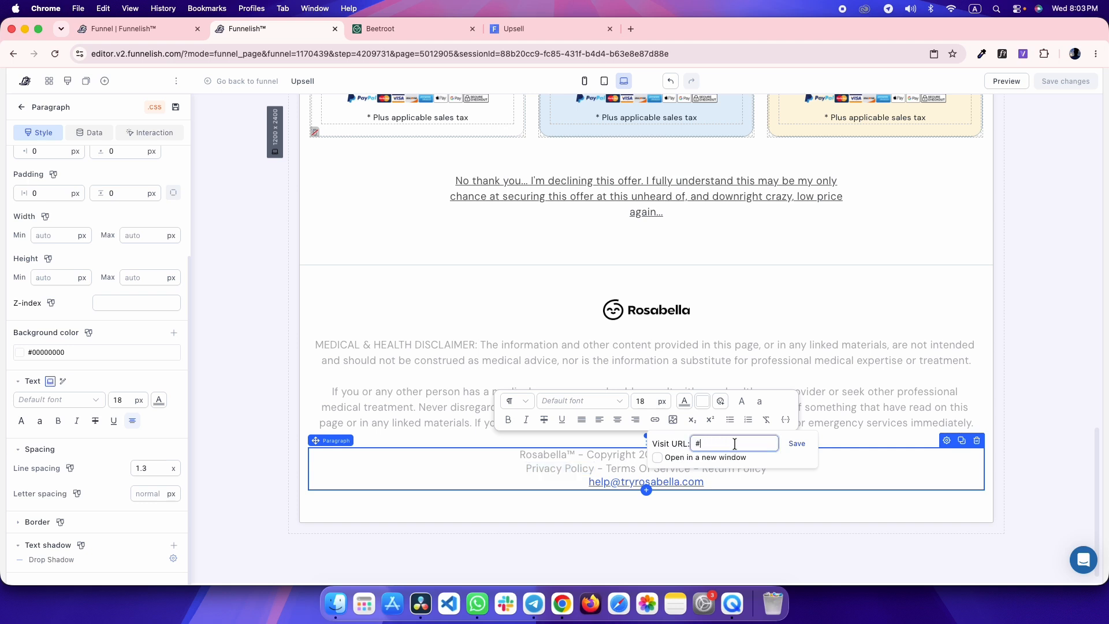
{"action": "left_click", "coordinate": [810, 444]}
- Link the footer's Terms Of Service and Return Policy texts to #, save the page and open the Upsell preview
{"action": "left_click_drag", "start_coordinate": [606, 468], "coordinate": [690, 468]}
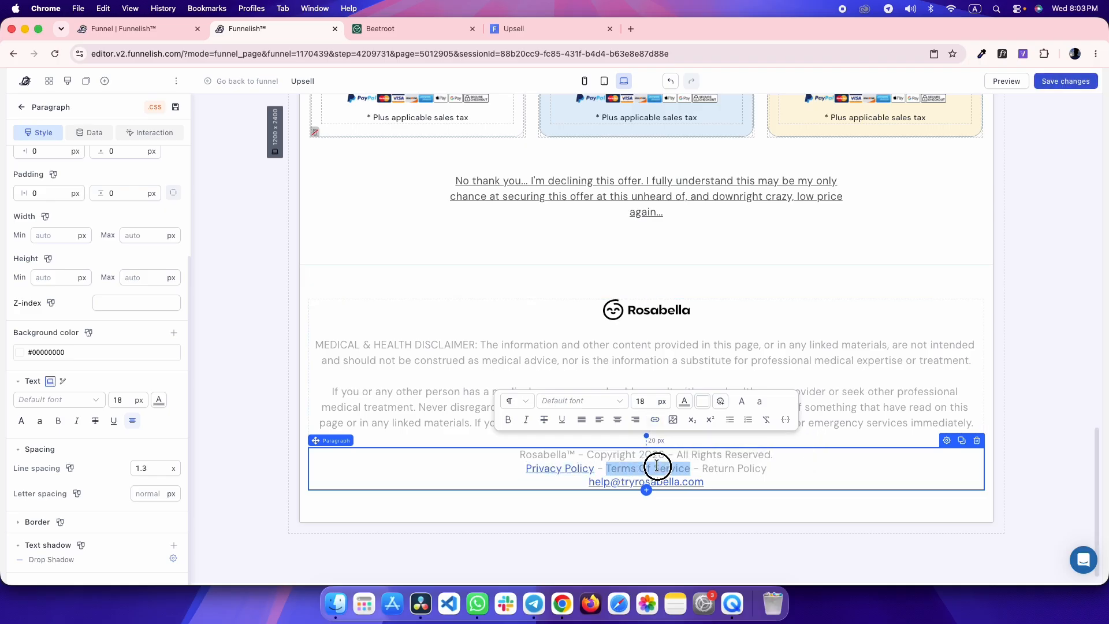
{"action": "left_click", "coordinate": [653, 420]}
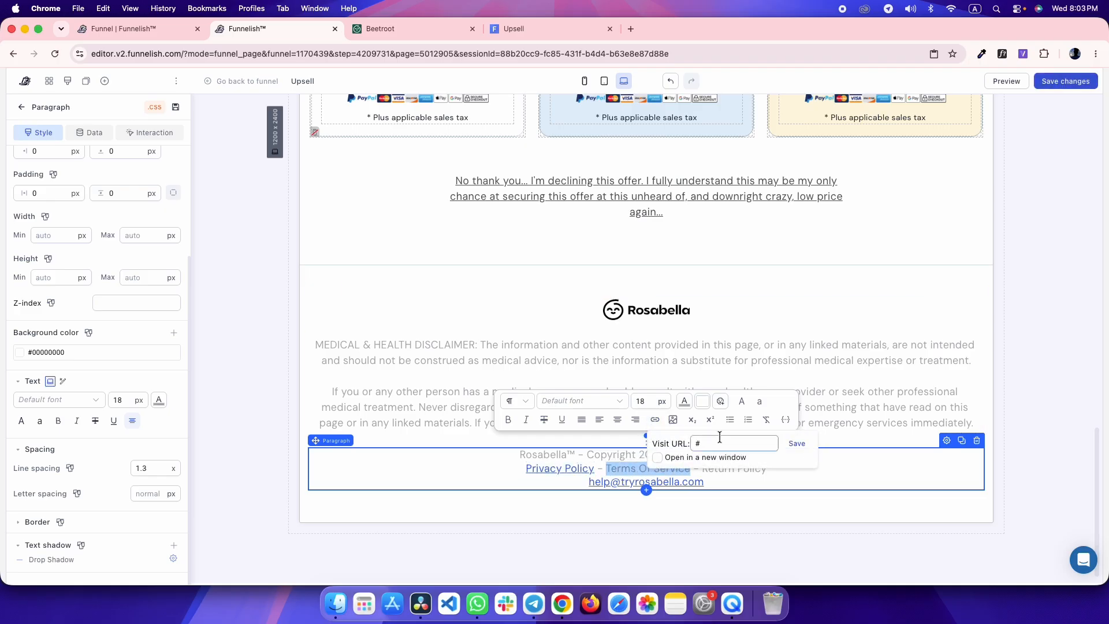
{"action": "left_click", "coordinate": [782, 444]}
{"action": "double_click", "coordinate": [712, 469]}
{"action": "left_click_drag", "start_coordinate": [712, 468], "coordinate": [767, 469]}
{"action": "left_click", "coordinate": [656, 428]}
{"action": "left_click", "coordinate": [800, 448]}
{"action": "left_click", "coordinate": [1017, 173]}
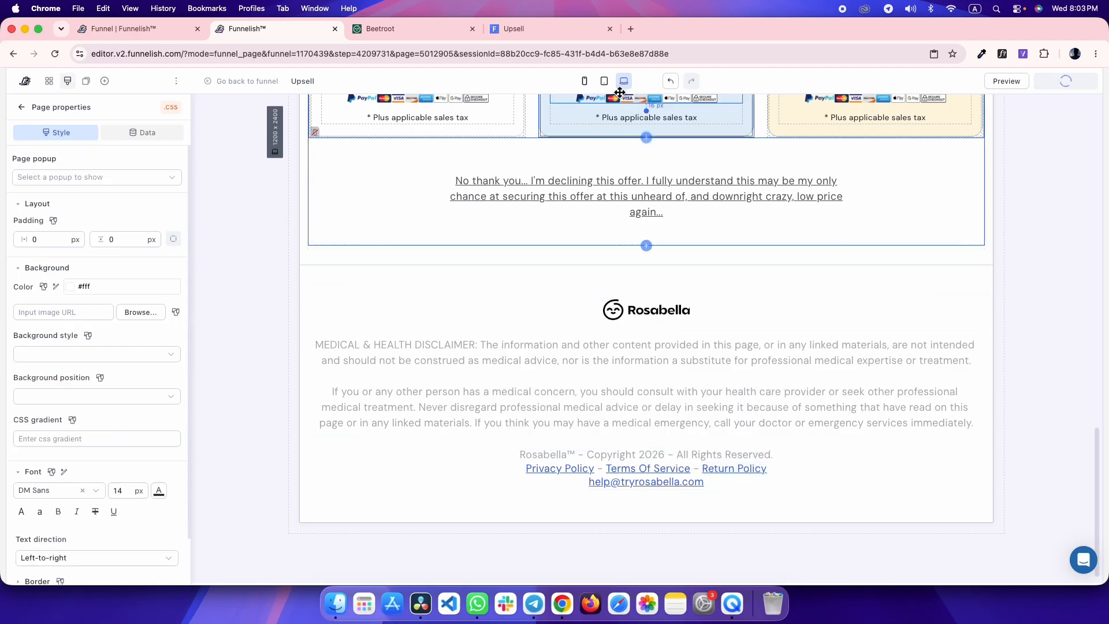
{"action": "left_click", "coordinate": [572, 29]}
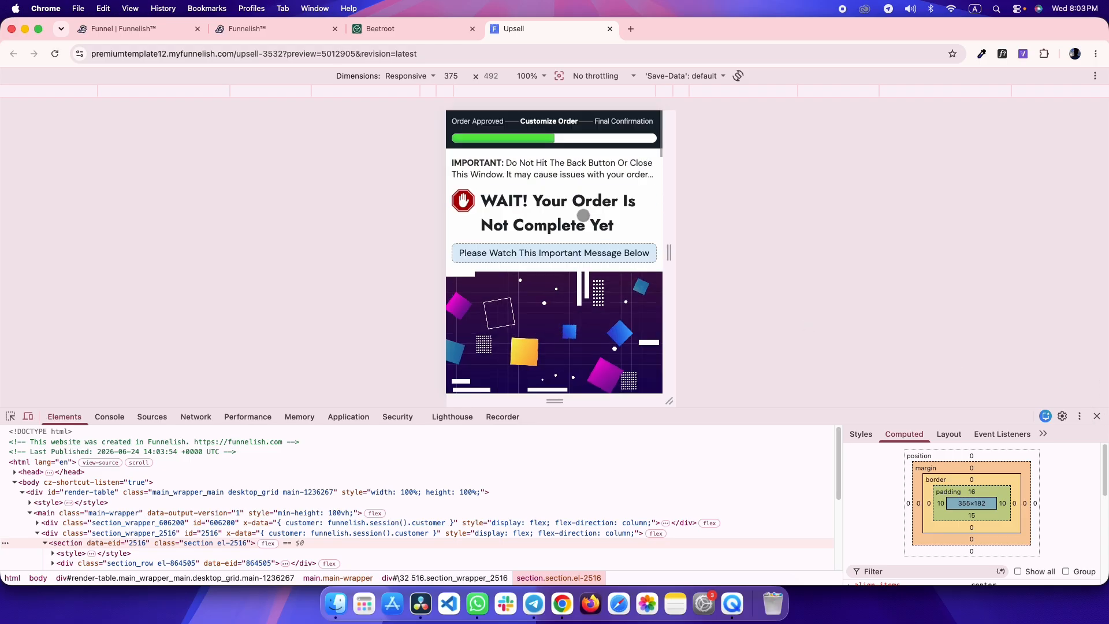
- Review the Upsell preview at mobile width, then close the developer tools and check the package cards and footer at desktop width
{"action": "scroll", "coordinate": [536, 245], "scroll_direction": "down", "scroll_amount": 4}
{"action": "scroll", "coordinate": [536, 245], "scroll_direction": "down", "scroll_amount": 9}
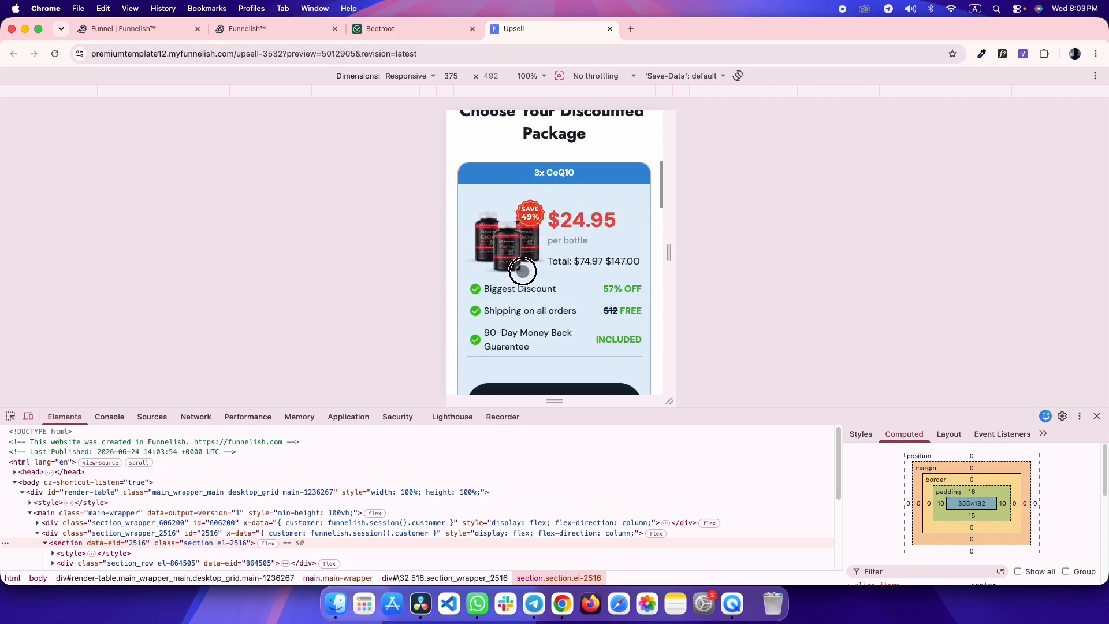
{"action": "scroll", "coordinate": [543, 193], "scroll_direction": "down", "scroll_amount": 10}
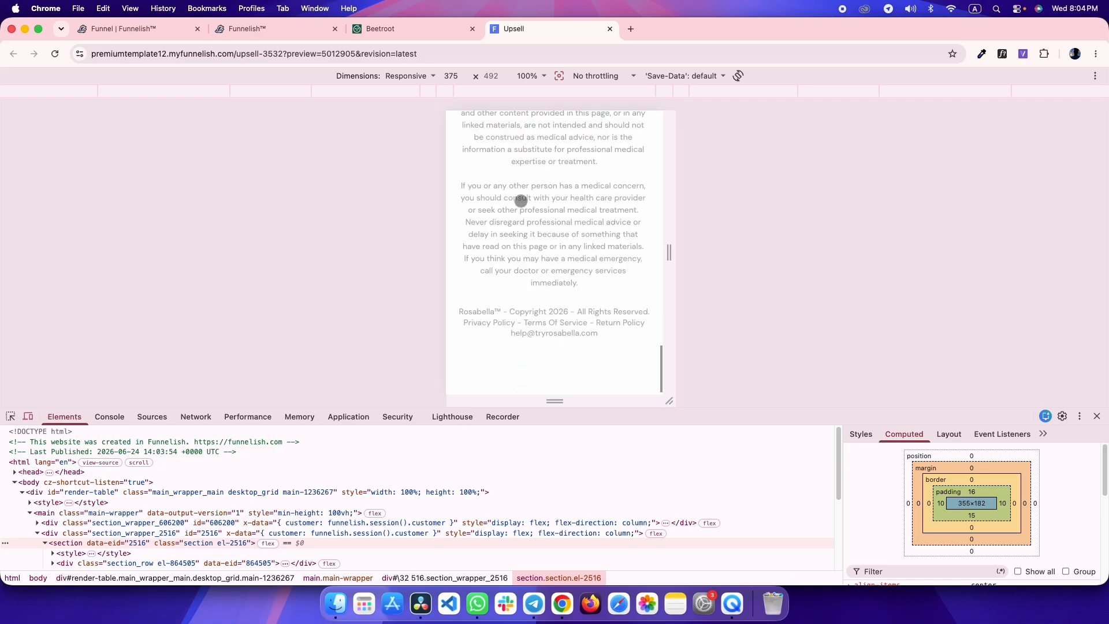
{"action": "left_click", "coordinate": [1096, 416]}
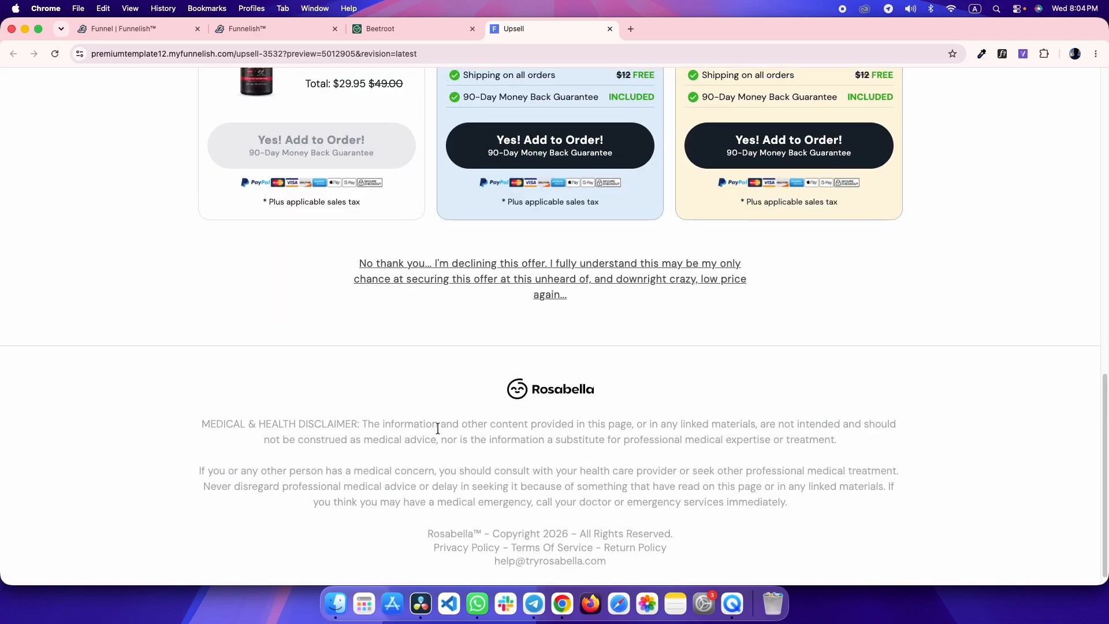
{"action": "scroll", "coordinate": [174, 231], "scroll_direction": "up", "scroll_amount": 20}
{"action": "scroll", "coordinate": [389, 263], "scroll_direction": "down", "scroll_amount": 8}
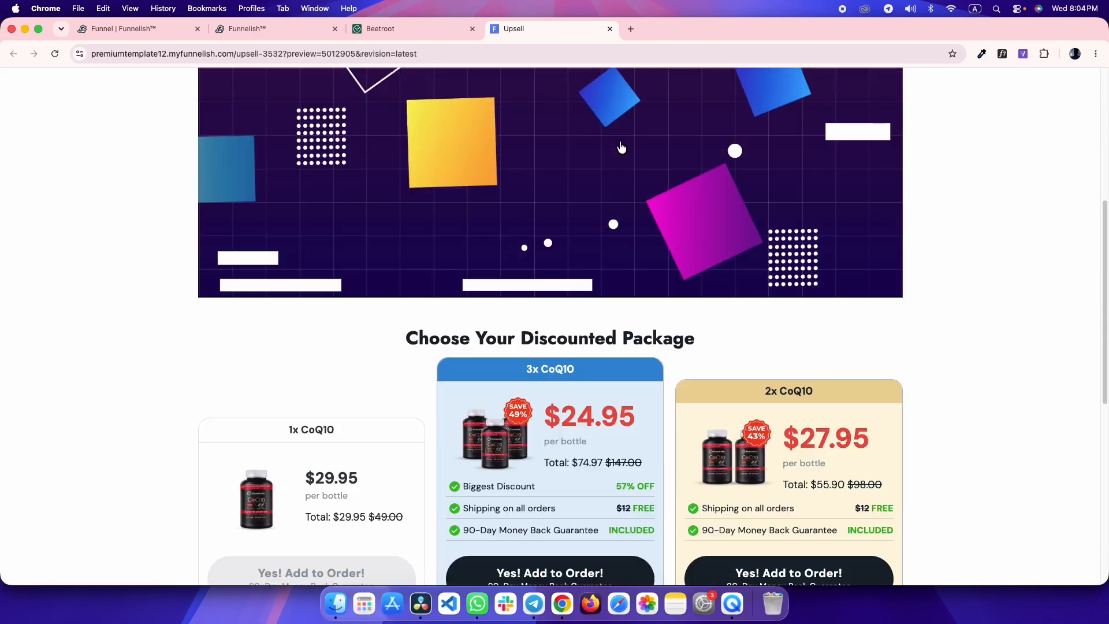
{"action": "scroll", "coordinate": [389, 263], "scroll_direction": "down", "scroll_amount": 1}
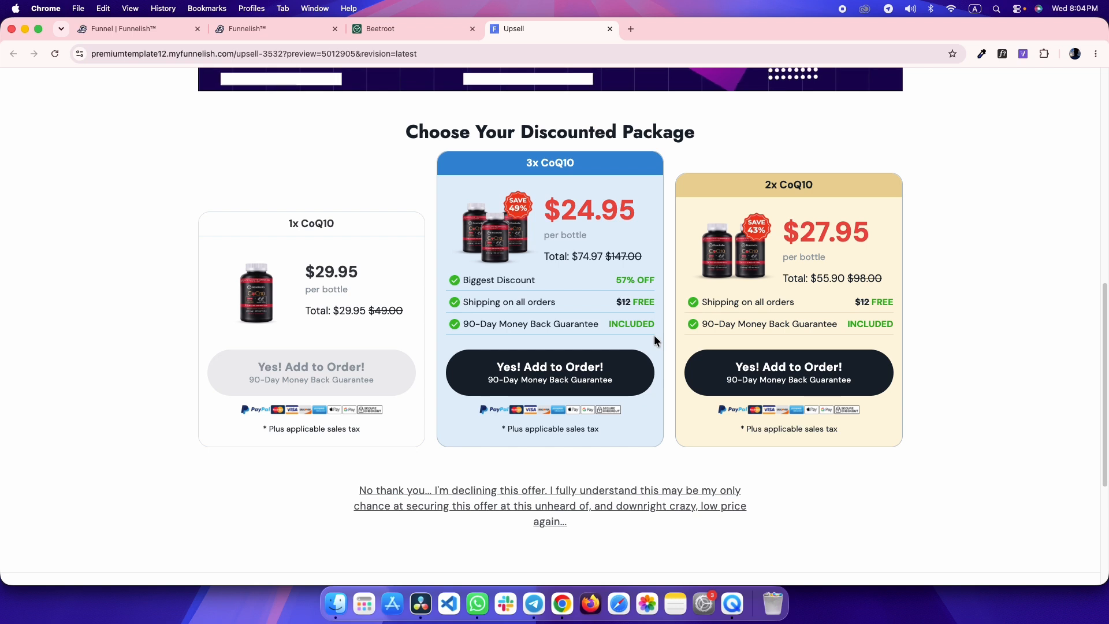
- Compare the desktop package cards and decline link of the Upsell page with the Beetroot reference
{"action": "key", "text": "ctrl+shift+Tab"}
{"action": "scroll", "coordinate": [436, 252], "scroll_direction": "up", "scroll_amount": 15}
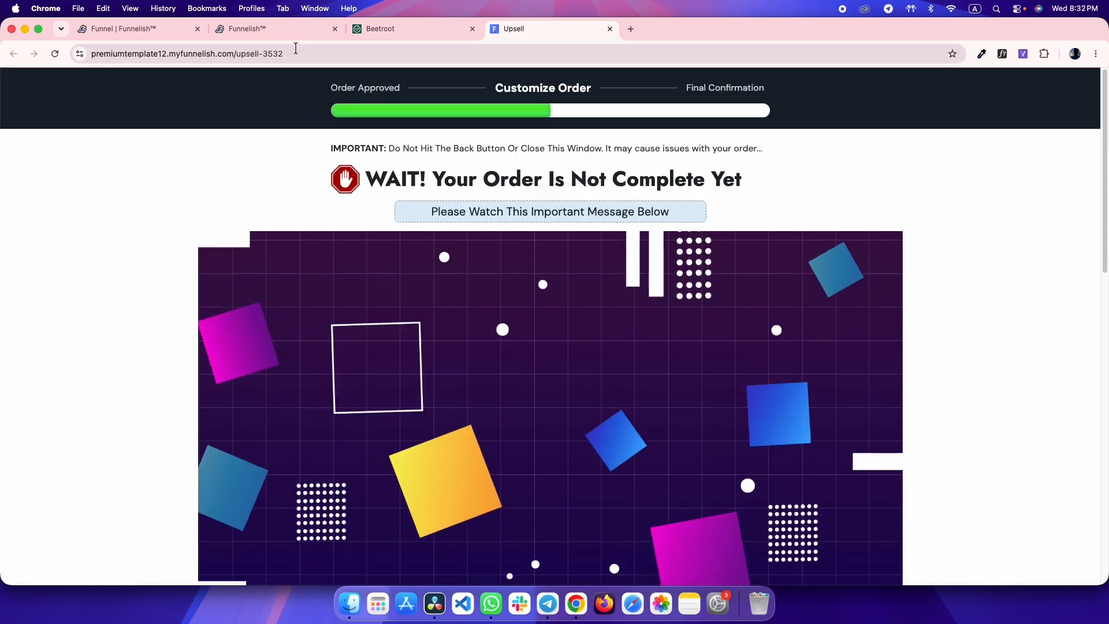
{"action": "left_click", "coordinate": [403, 30]}
{"action": "scroll", "coordinate": [211, 332], "scroll_direction": "down", "scroll_amount": 6}
{"action": "scroll", "coordinate": [211, 332], "scroll_direction": "down", "scroll_amount": 8}
{"action": "scroll", "coordinate": [432, 253], "scroll_direction": "up", "scroll_amount": 1}
- Add a new one-time product to the Upsell funnel step and name it 1x CoQ10, copied from the Beetroot reference
{"action": "key", "text": "ctrl+shift+Tab"}
{"action": "key", "text": "ctrl+shift+Tab"}
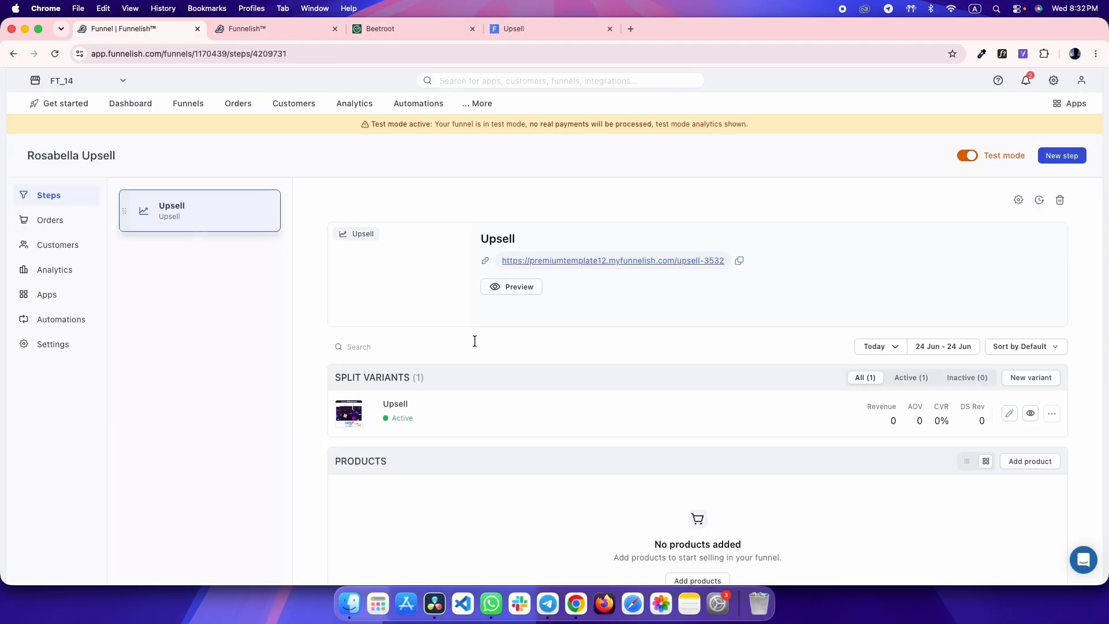
{"action": "scroll", "coordinate": [667, 491], "scroll_direction": "down", "scroll_amount": 3}
{"action": "left_click", "coordinate": [691, 508]}
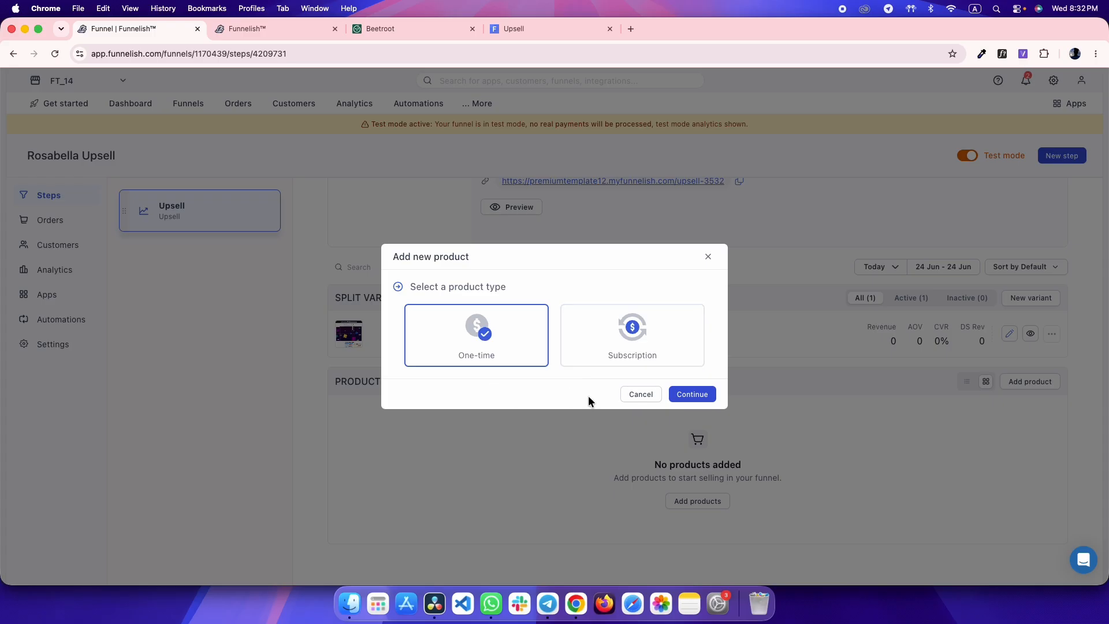
{"action": "left_click", "coordinate": [688, 395]}
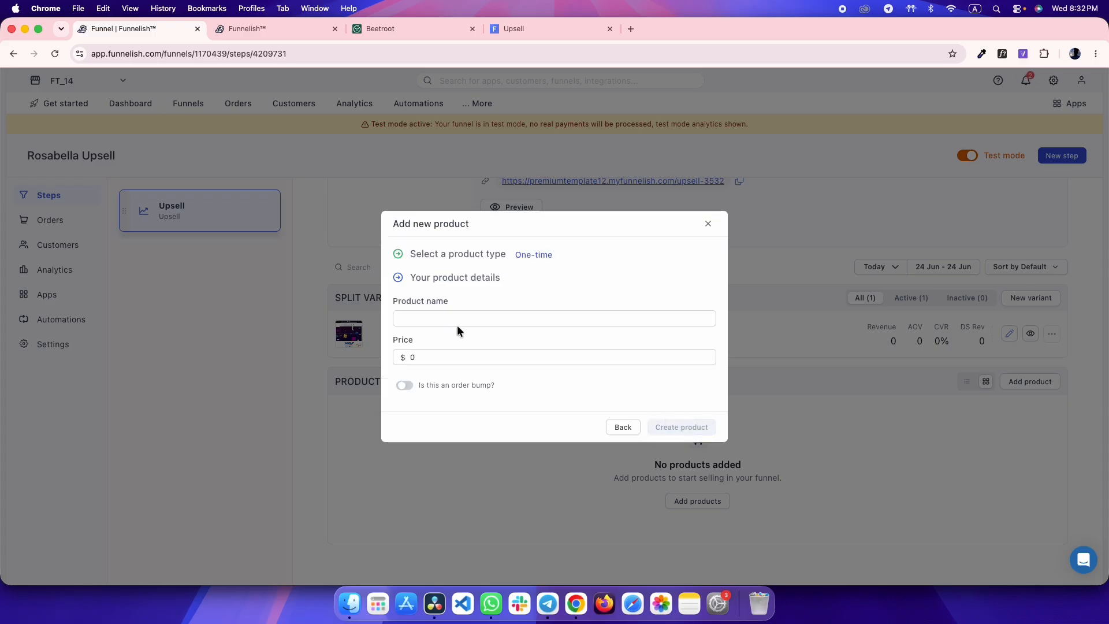
{"action": "key", "text": "ctrl+Tab"}
{"action": "key", "text": "ctrl+Tab"}
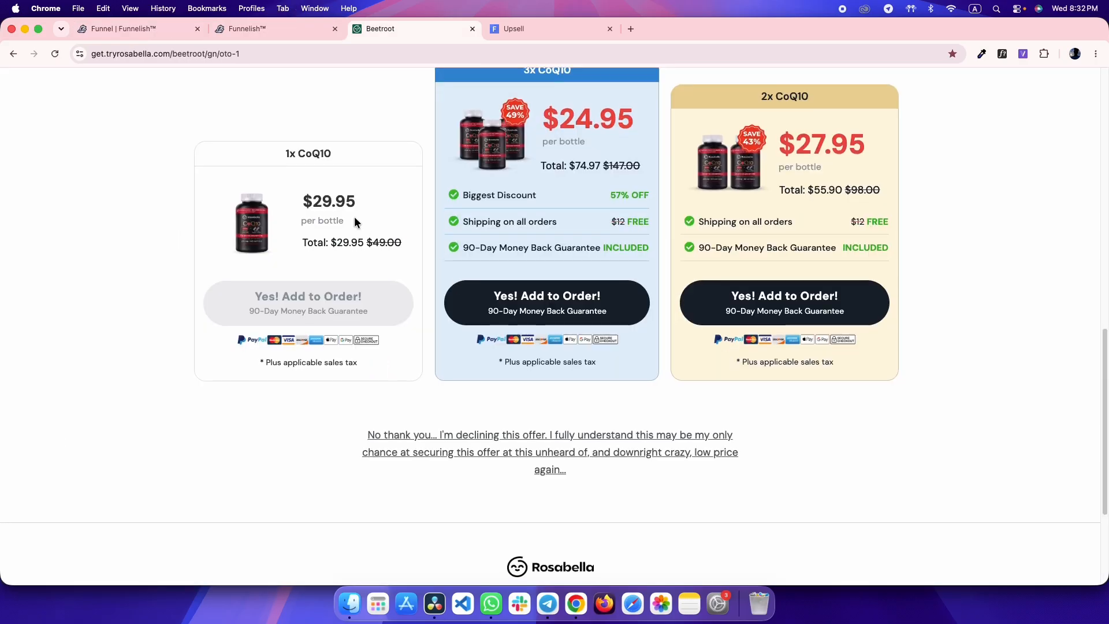
{"action": "left_click_drag", "start_coordinate": [281, 156], "coordinate": [389, 153]}
{"action": "key", "text": "super+c"}
{"action": "left_click", "coordinate": [173, 30]}
{"action": "left_click", "coordinate": [483, 318]}
{"action": "key", "text": "super+v"}
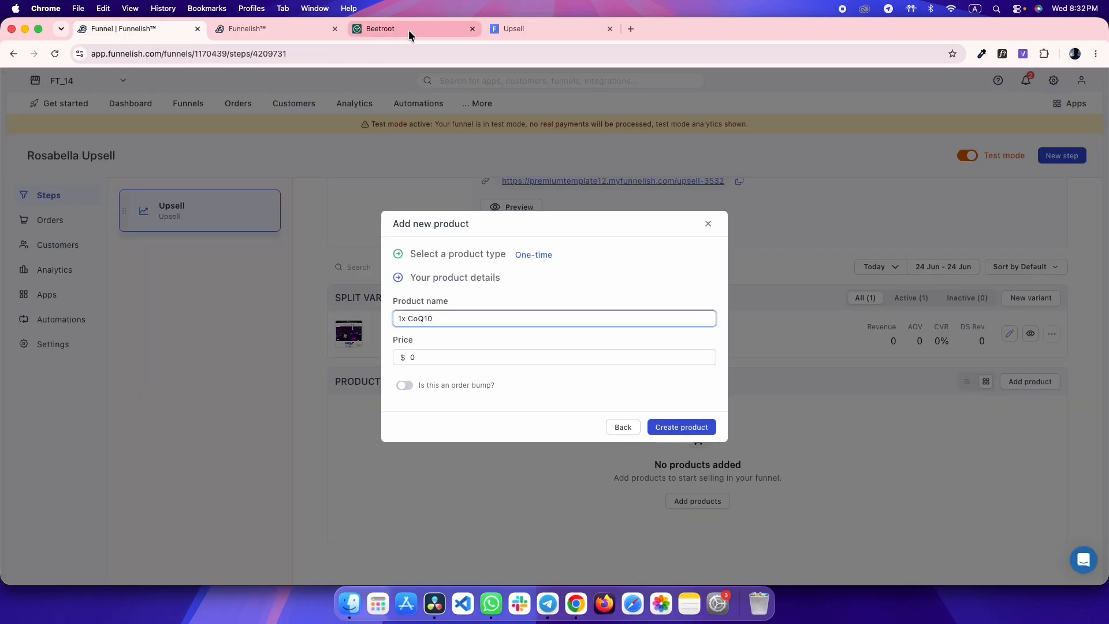
- Set the new product's price to 29.95 from the reference card's total, create the product and close its details
{"action": "left_click", "coordinate": [408, 30]}
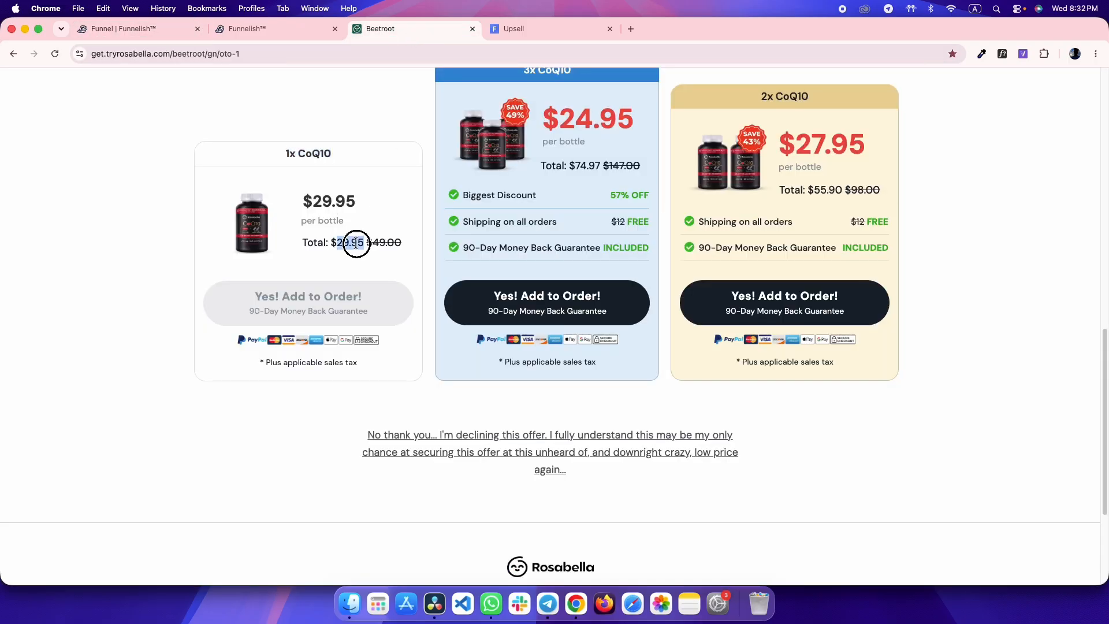
{"action": "key", "text": "super+c"}
{"action": "key", "text": "super+1"}
{"action": "left_click", "coordinate": [488, 357]}
{"action": "key", "text": "super+v"}
{"action": "left_click", "coordinate": [669, 427]}
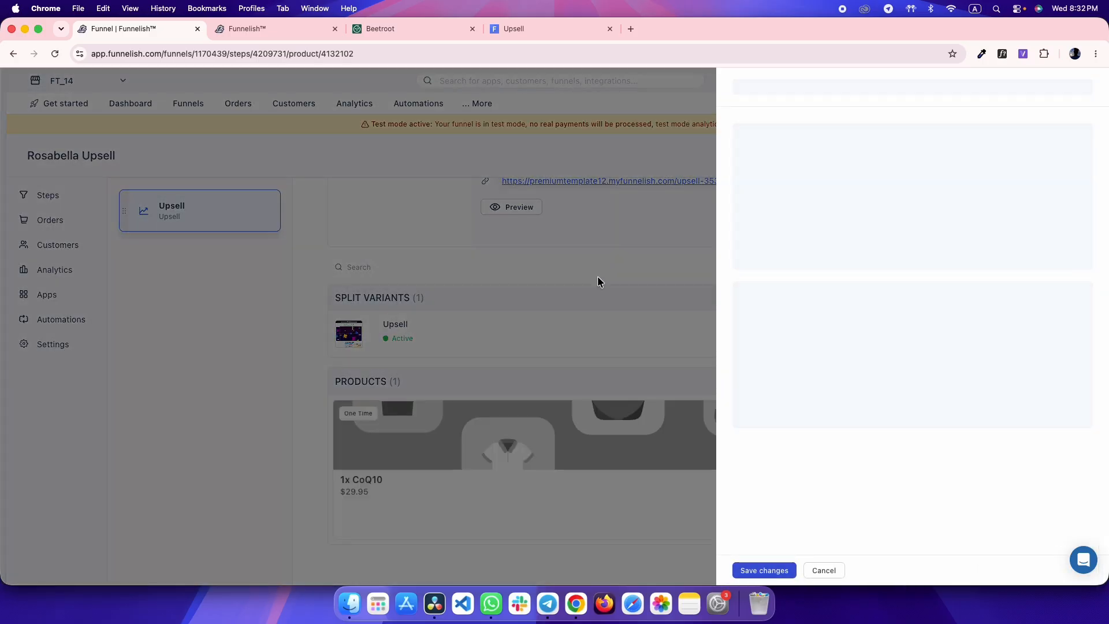
{"action": "left_click", "coordinate": [582, 348]}
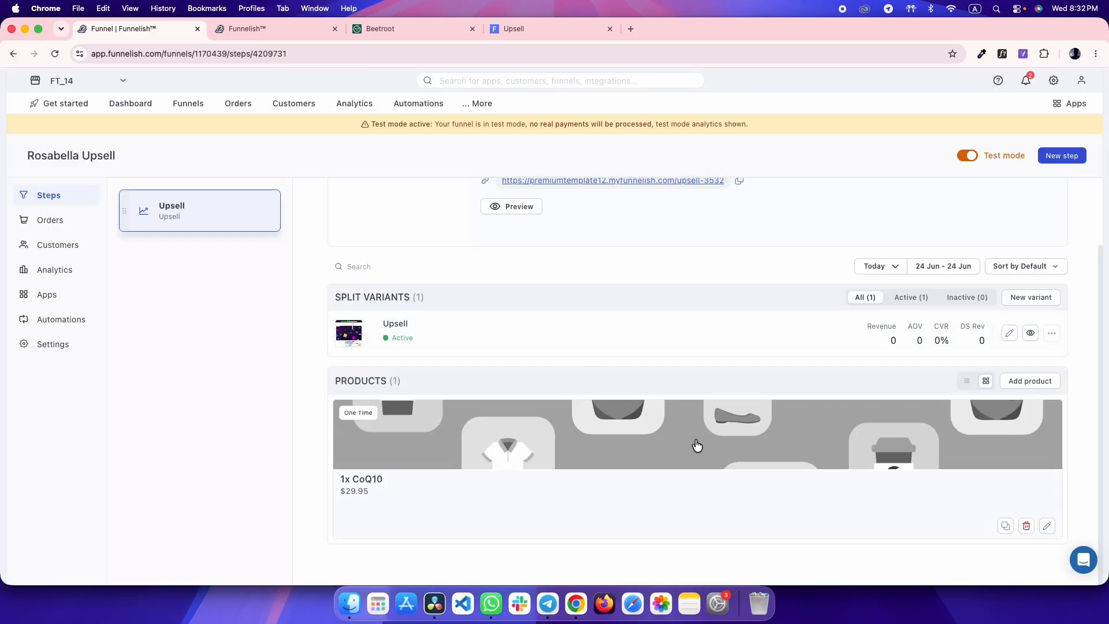
- Clone the 1x CoQ10 product twice, keeping the suggested clone name
{"action": "left_click", "coordinate": [1006, 527]}
{"action": "left_click", "coordinate": [700, 369]}
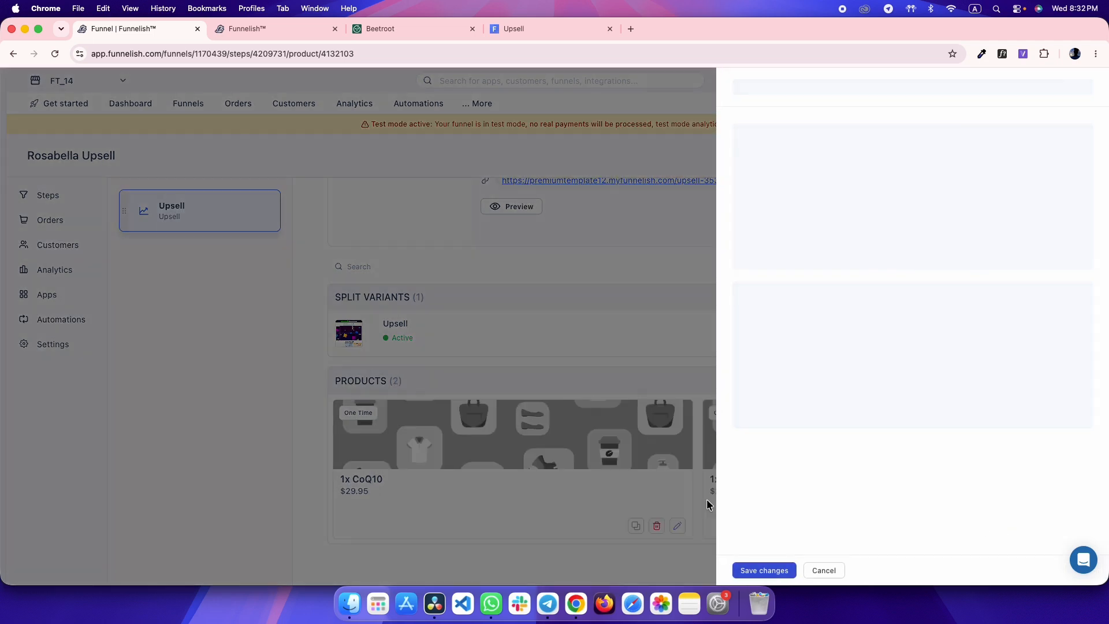
{"action": "left_click", "coordinate": [707, 503]}
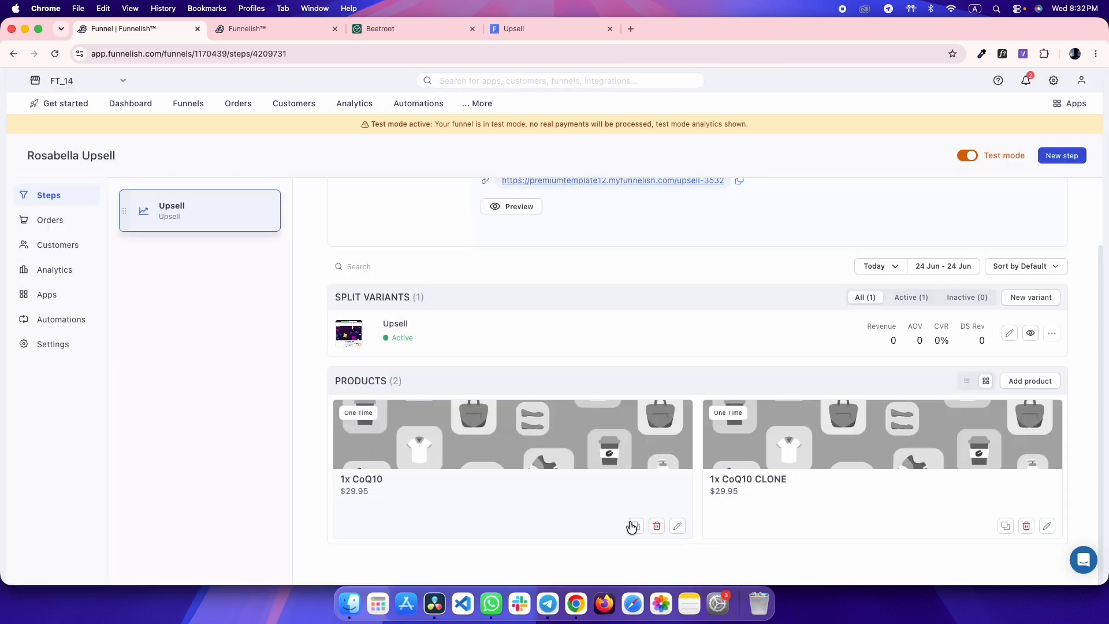
{"action": "left_click", "coordinate": [634, 525]}
{"action": "left_click", "coordinate": [699, 368]}
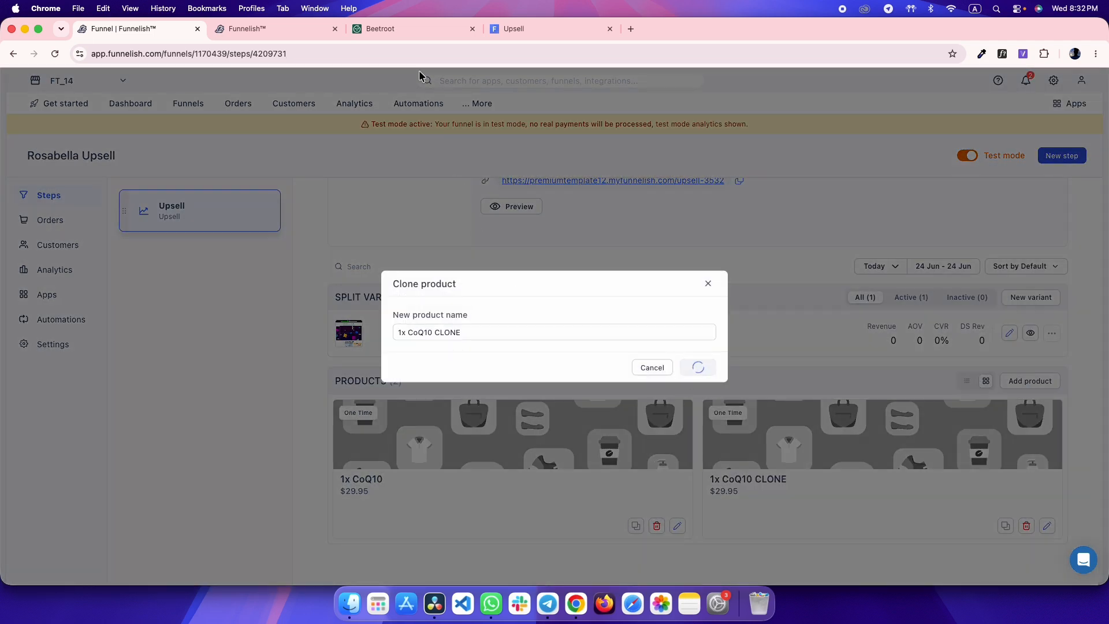
- Rename the first 1x CoQ10 clone to 3x CoQ10, copying the title from the Beetroot reference card
{"action": "left_click", "coordinate": [405, 35]}
{"action": "scroll", "coordinate": [556, 128], "scroll_direction": "up", "scroll_amount": 2}
{"action": "triple_click", "coordinate": [514, 138]}
{"action": "left_click", "coordinate": [137, 33]}
{"action": "left_click", "coordinate": [567, 379]}
{"action": "left_click", "coordinate": [660, 474]}
{"action": "triple_click", "coordinate": [824, 185]}
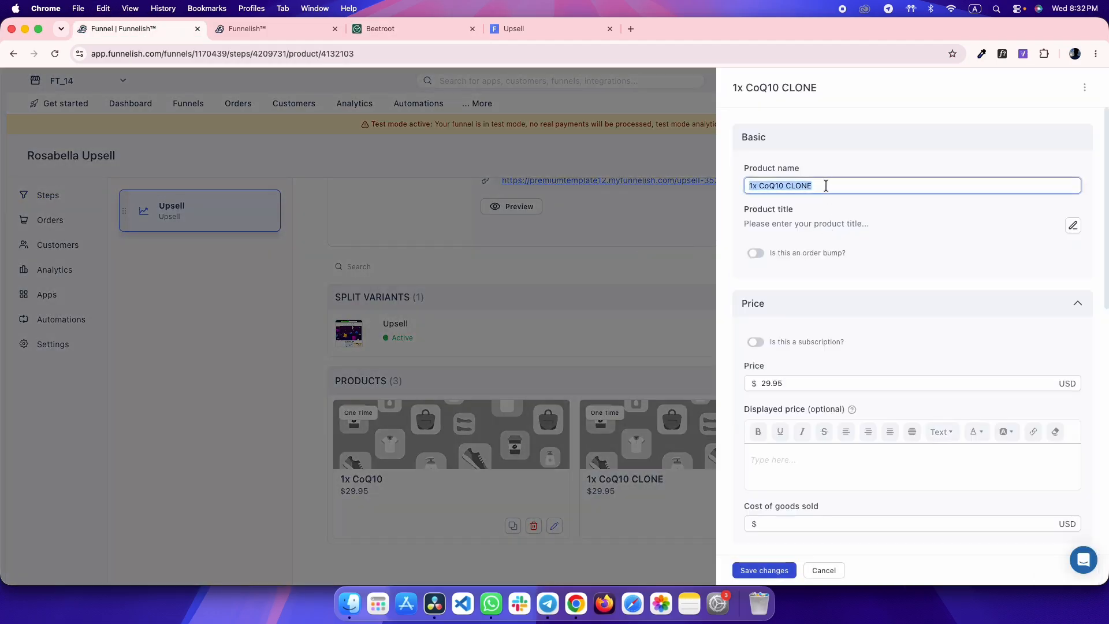
- Set the 3x CoQ10 product's price to 74.97 from the reference card's total and save the product
{"action": "key", "text": "ctrl+Tab"}
{"action": "key", "text": "ctrl+Tab"}
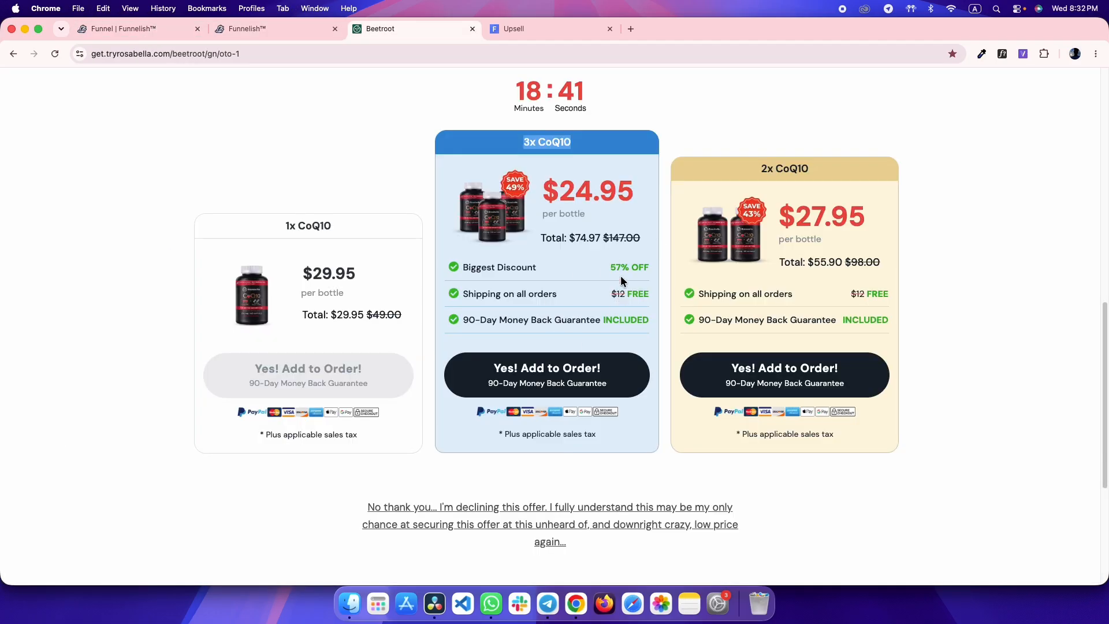
{"action": "double_click", "coordinate": [585, 237]}
{"action": "key", "text": "ctrl+shift+Tab"}
{"action": "key", "text": "ctrl+shift+Tab"}
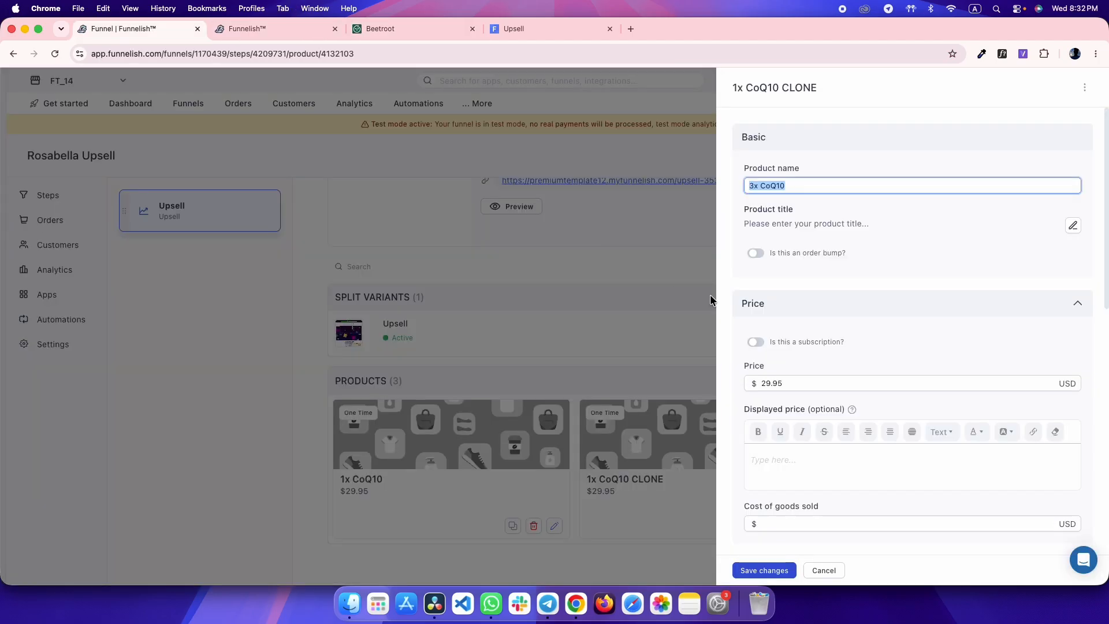
{"action": "triple_click", "coordinate": [821, 382]}
{"action": "left_click", "coordinate": [764, 570]}
- Rename the remaining 1x CoQ10 clone to 2x CoQ10, copying the title from the Beetroot reference card
{"action": "key", "text": "ctrl+Tab"}
{"action": "key", "text": "ctrl+Tab"}
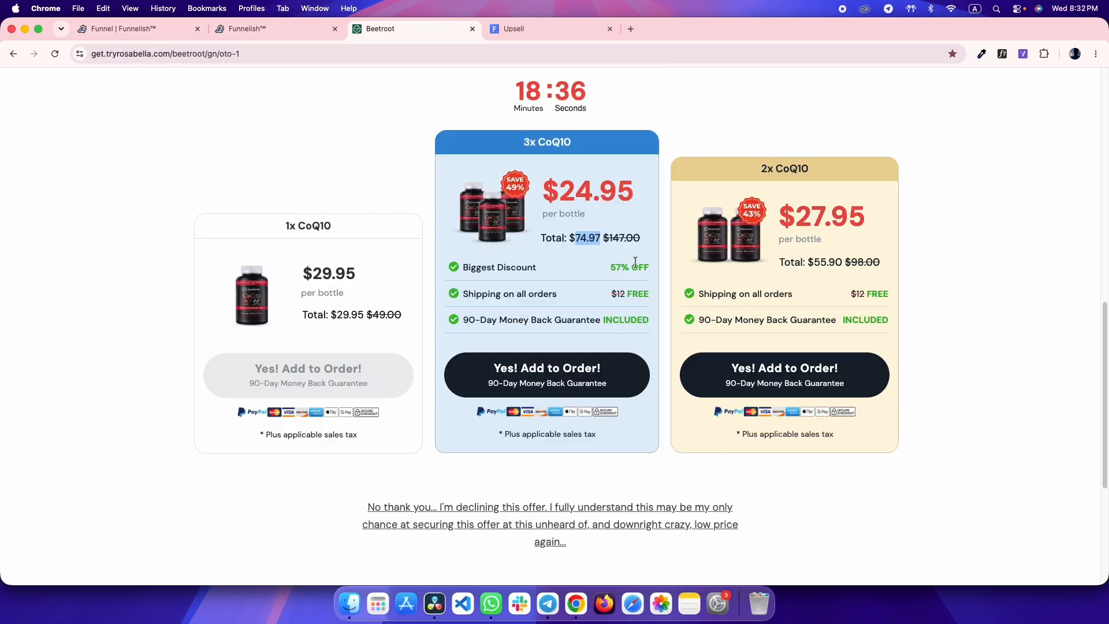
{"action": "triple_click", "coordinate": [827, 172]}
{"action": "key", "text": "ctrl+shift+Tab"}
{"action": "key", "text": "ctrl+shift+Tab"}
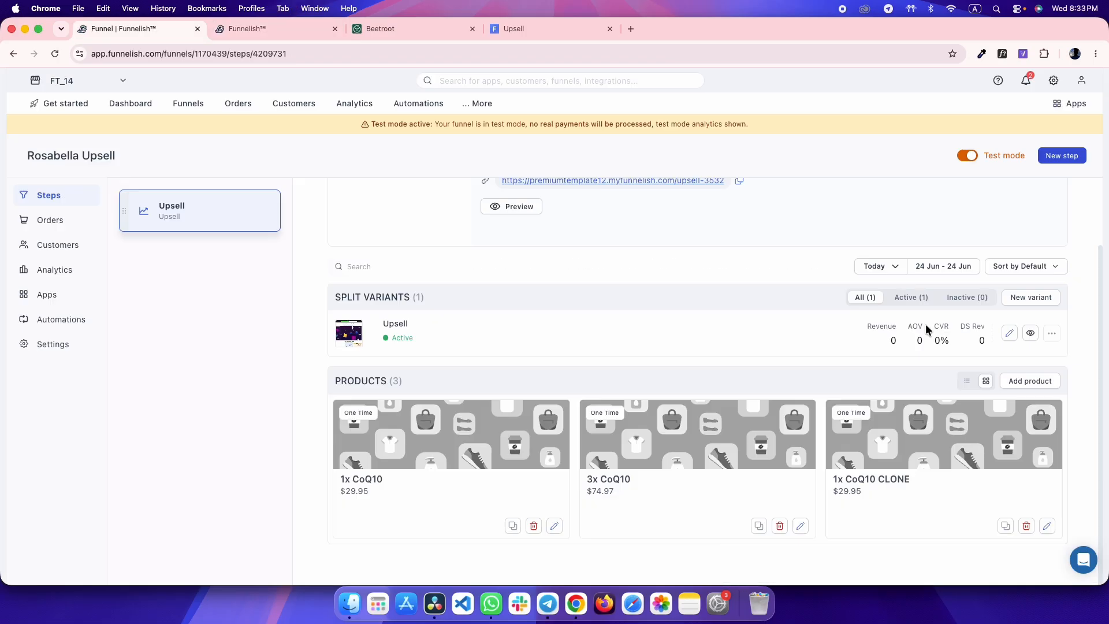
{"action": "left_click", "coordinate": [945, 446]}
{"action": "triple_click", "coordinate": [841, 185]}
{"action": "key", "text": "super+v"}
- Set the 2x CoQ10 product's price to 55.9 from the reference card's total and save the product
{"action": "key", "text": "ctrl+Tab"}
{"action": "key", "text": "ctrl+Tab"}
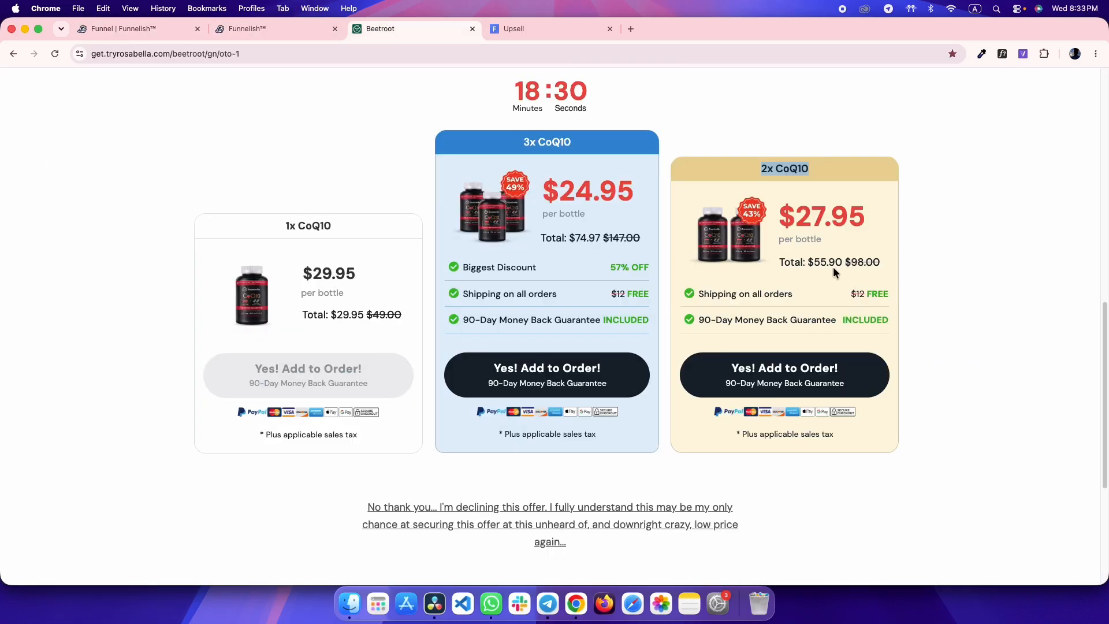
{"action": "double_click", "coordinate": [829, 262]}
{"action": "key", "text": "ctrl+shift+Tab"}
{"action": "key", "text": "ctrl+shift+Tab"}
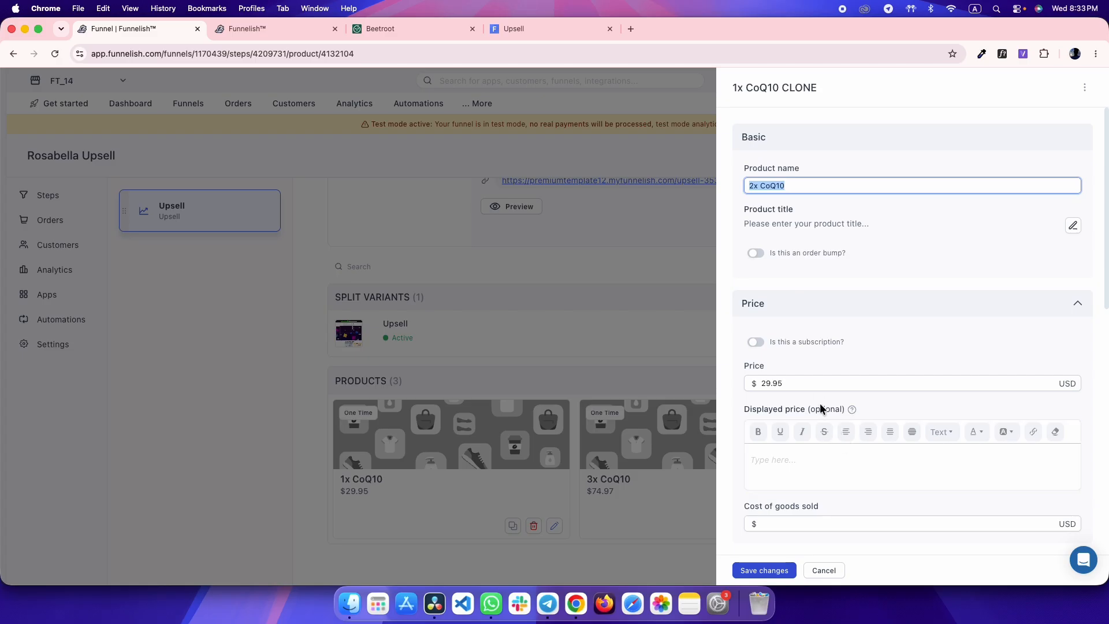
{"action": "left_click", "coordinate": [810, 380]}
{"action": "key", "text": "super+v"}
{"action": "key", "text": "super+a"}
{"action": "key", "text": "super+v"}
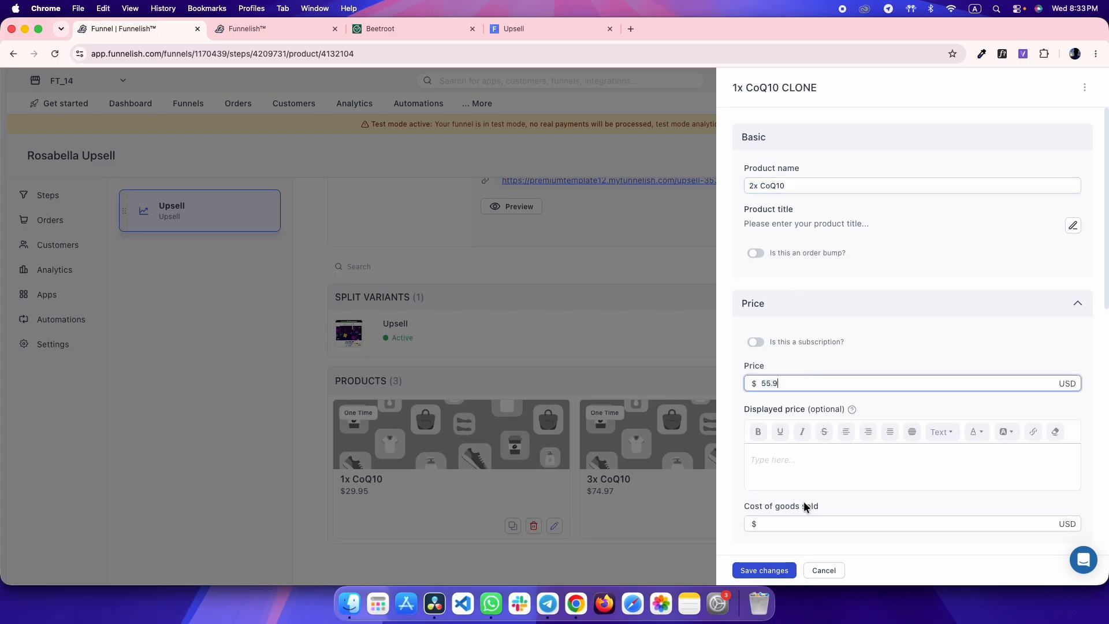
{"action": "left_click", "coordinate": [764, 571]}
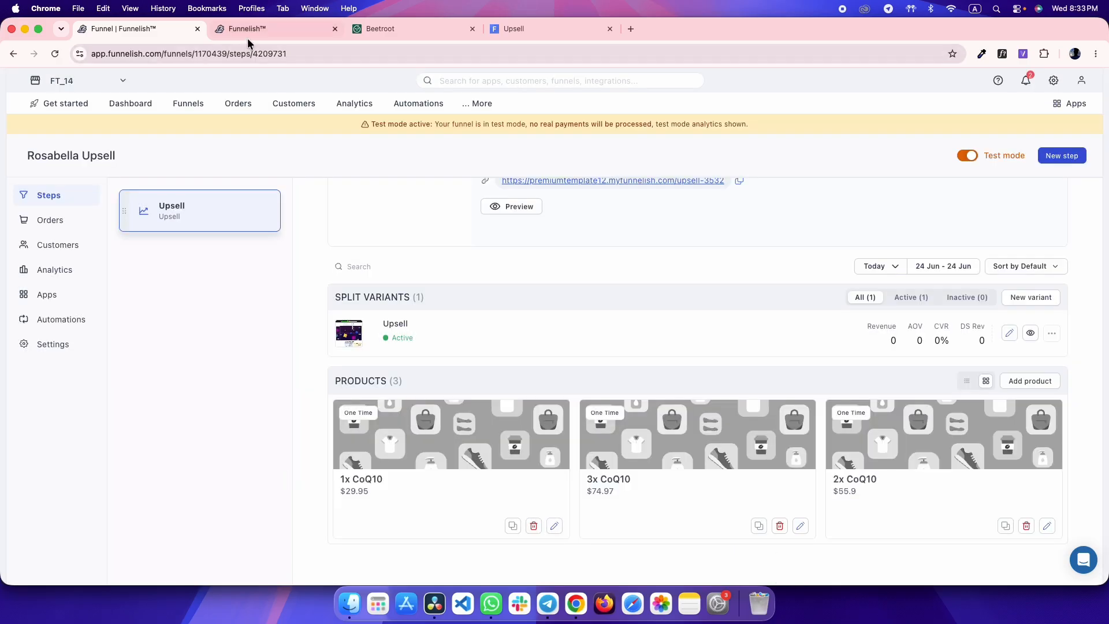
- Reload the Upsell page editor and go to the package cards
{"action": "left_click", "coordinate": [248, 29]}
{"action": "key", "text": "super+r"}
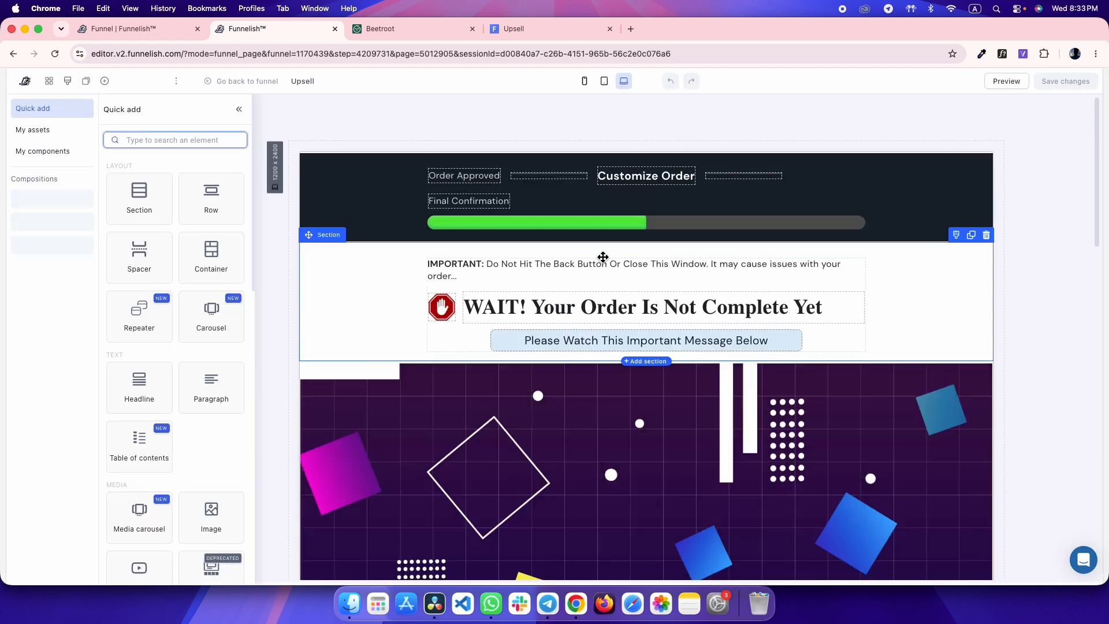
{"action": "scroll", "coordinate": [602, 255], "scroll_direction": "down", "scroll_amount": 10}
{"action": "scroll", "coordinate": [519, 393], "scroll_direction": "down", "scroll_amount": 3}
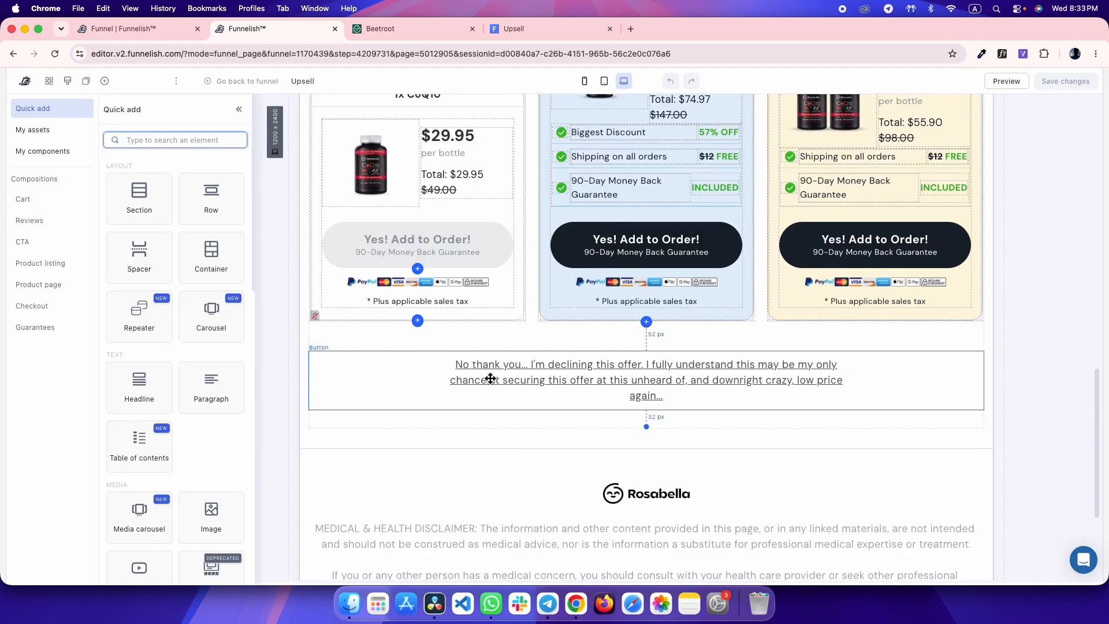
- Give the 1x CoQ10 card's Yes! Add to Order! button an on-click OTO - Yes link interaction that sells the 1x CoQ10 product
{"action": "left_click", "coordinate": [373, 270]}
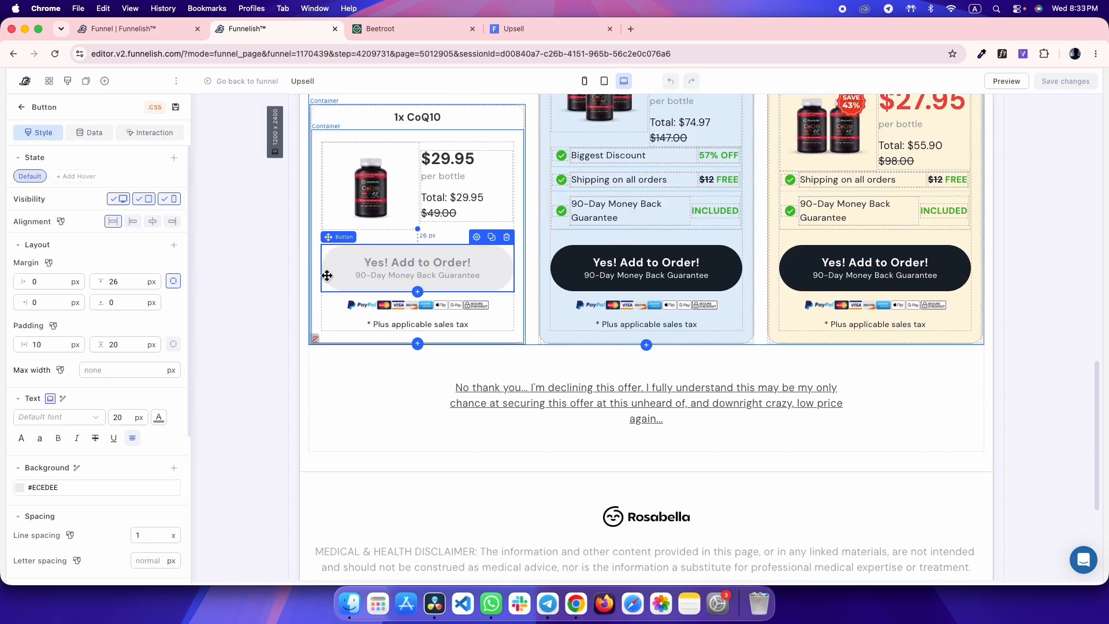
{"action": "left_click", "coordinate": [154, 133]}
{"action": "left_click", "coordinate": [173, 159]}
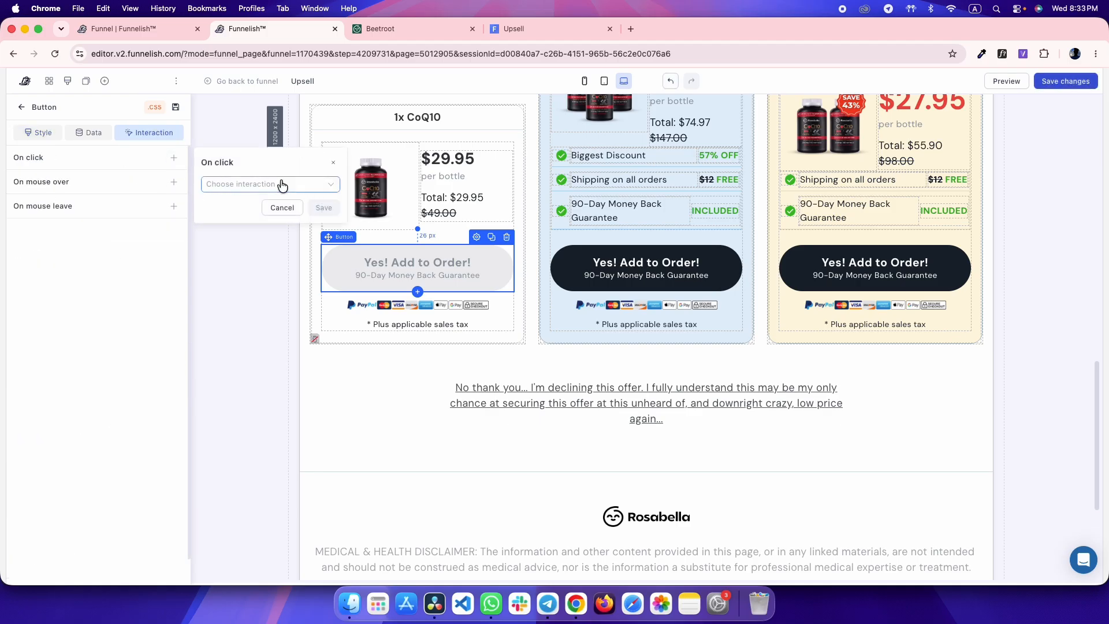
{"action": "left_click", "coordinate": [134, 216]}
{"action": "left_click", "coordinate": [253, 184]}
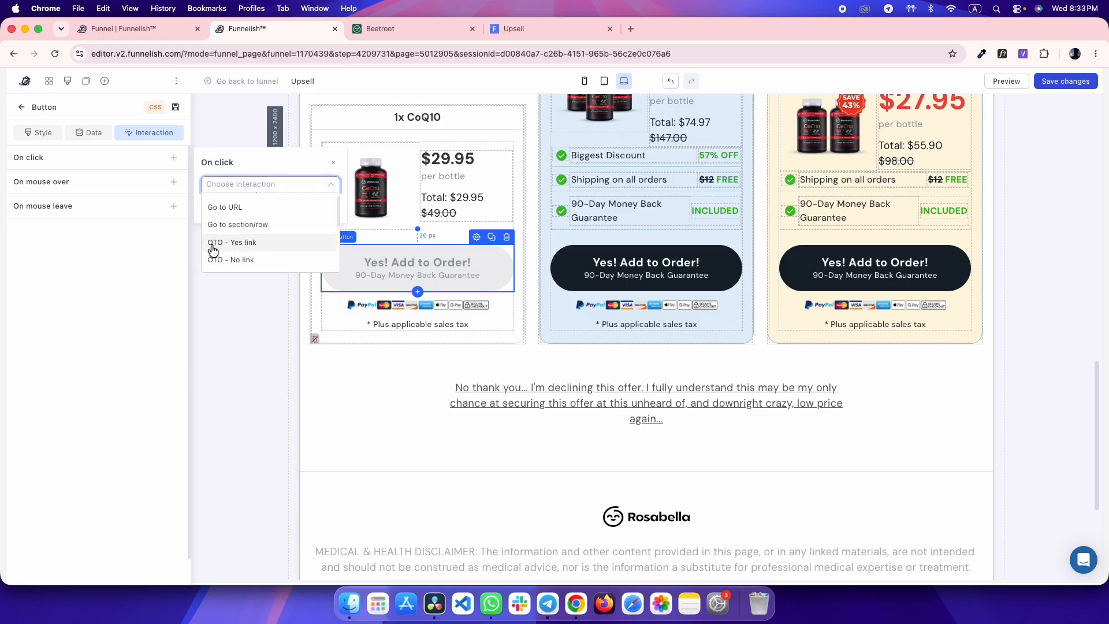
{"action": "left_click", "coordinate": [246, 243]}
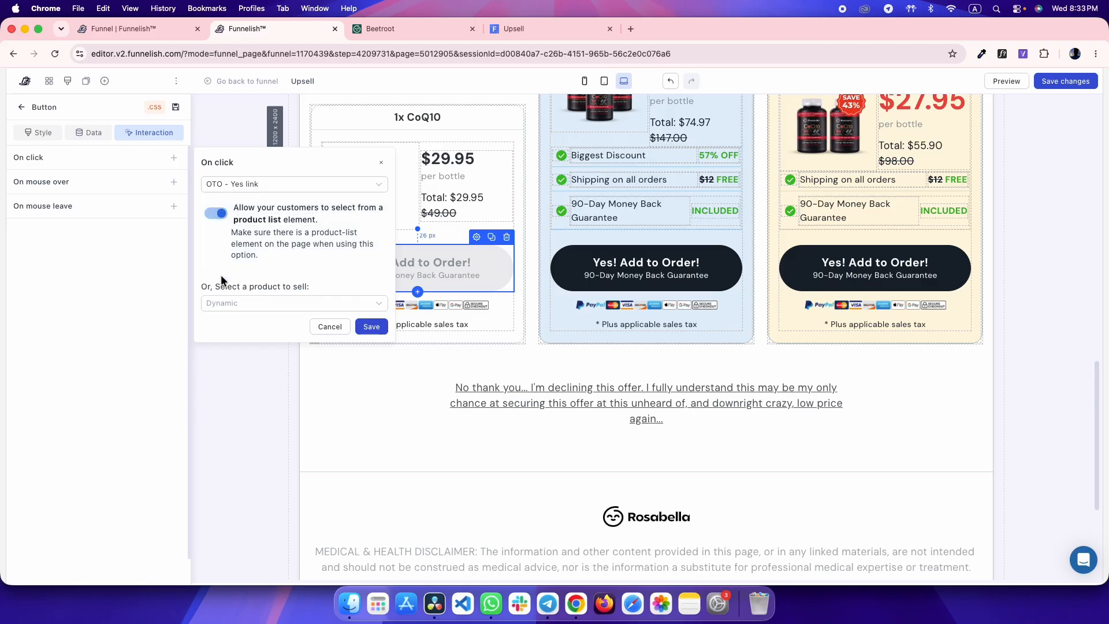
{"action": "left_click", "coordinate": [242, 303]}
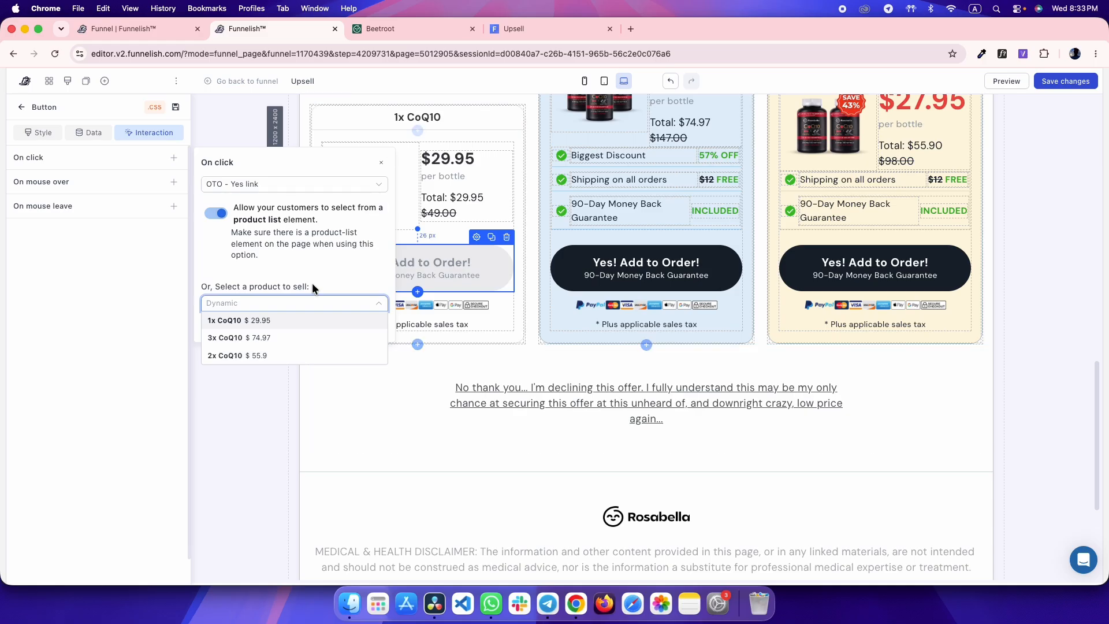
{"action": "left_click", "coordinate": [242, 321]}
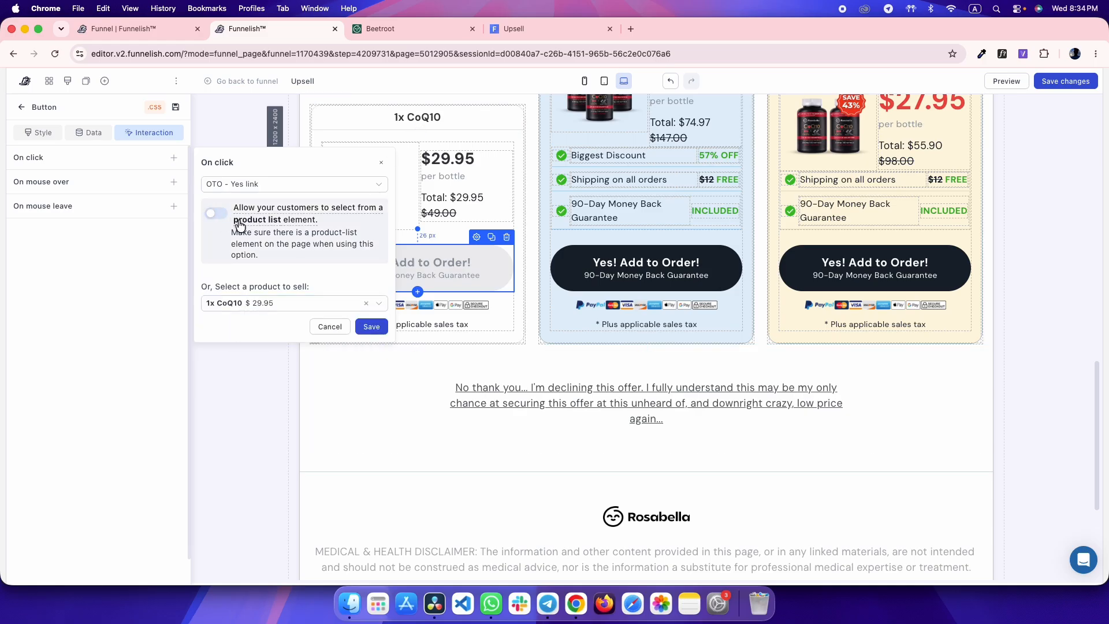
{"action": "left_click", "coordinate": [373, 327]}
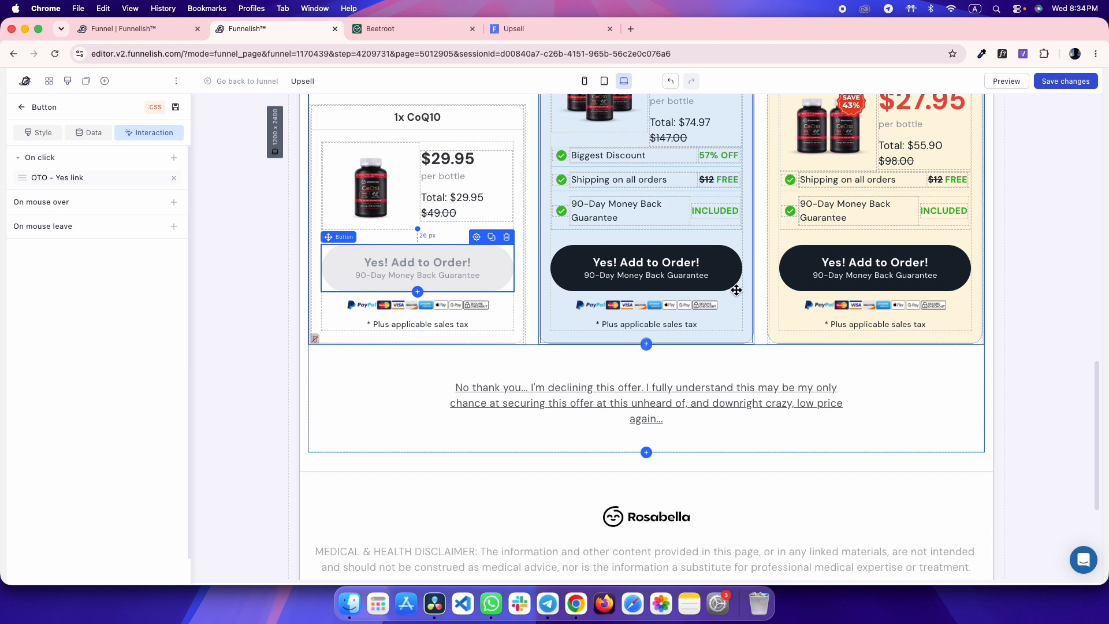
- Set the 3x CoQ10 card's Yes! Add to Order! button's OTO - Yes link interaction to sell the 3x CoQ10 product
{"action": "left_click", "coordinate": [653, 265]}
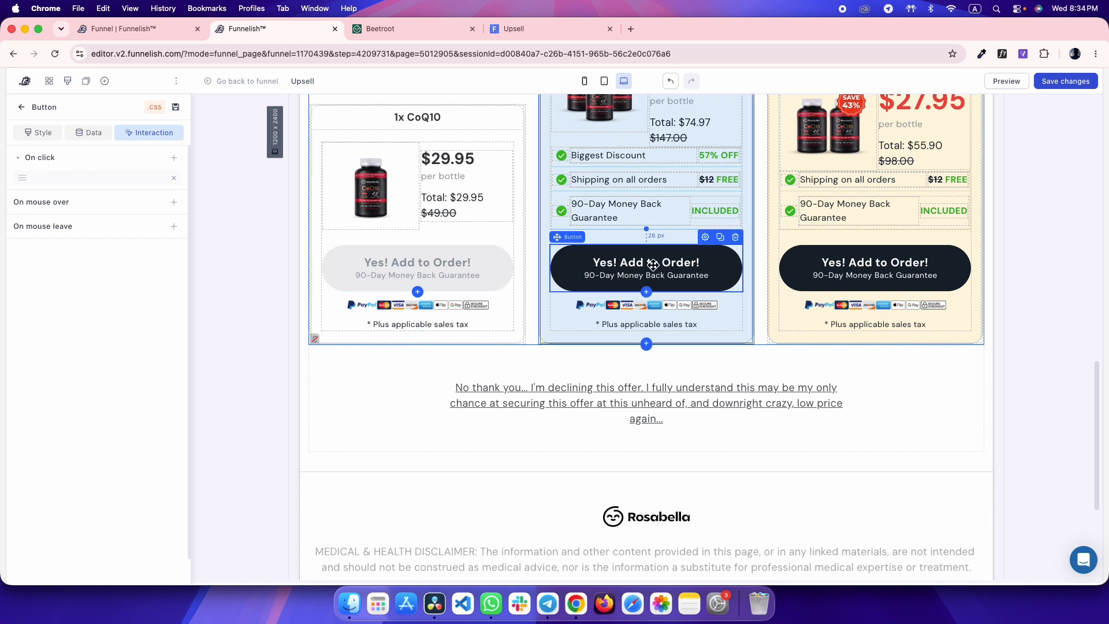
{"action": "left_click", "coordinate": [95, 179]}
{"action": "left_click", "coordinate": [241, 321]}
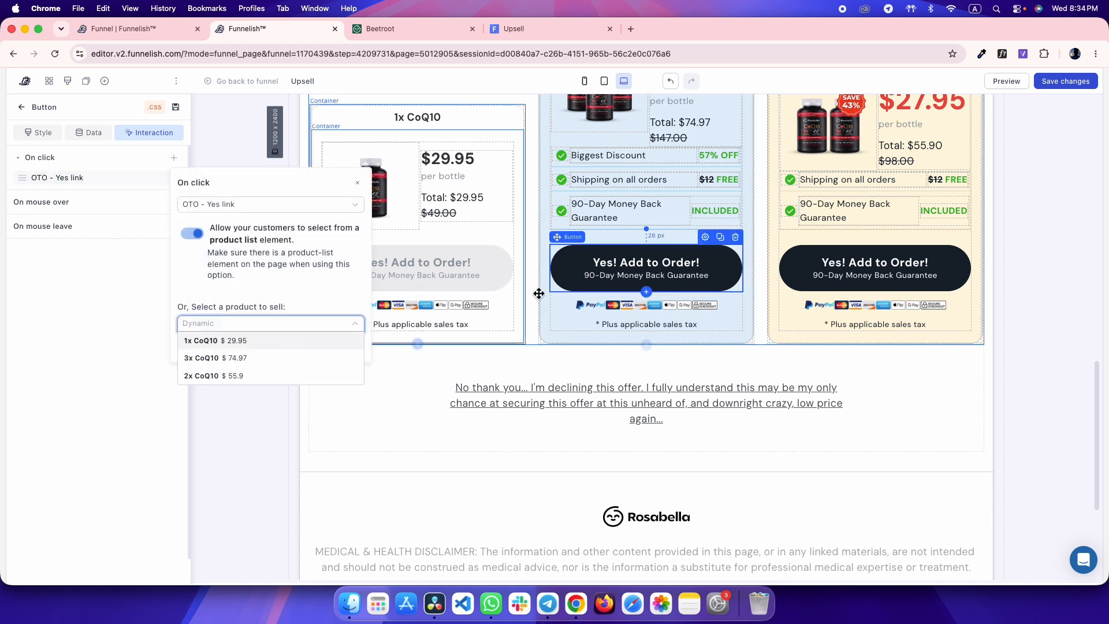
{"action": "scroll", "coordinate": [648, 271], "scroll_direction": "up", "scroll_amount": 4}
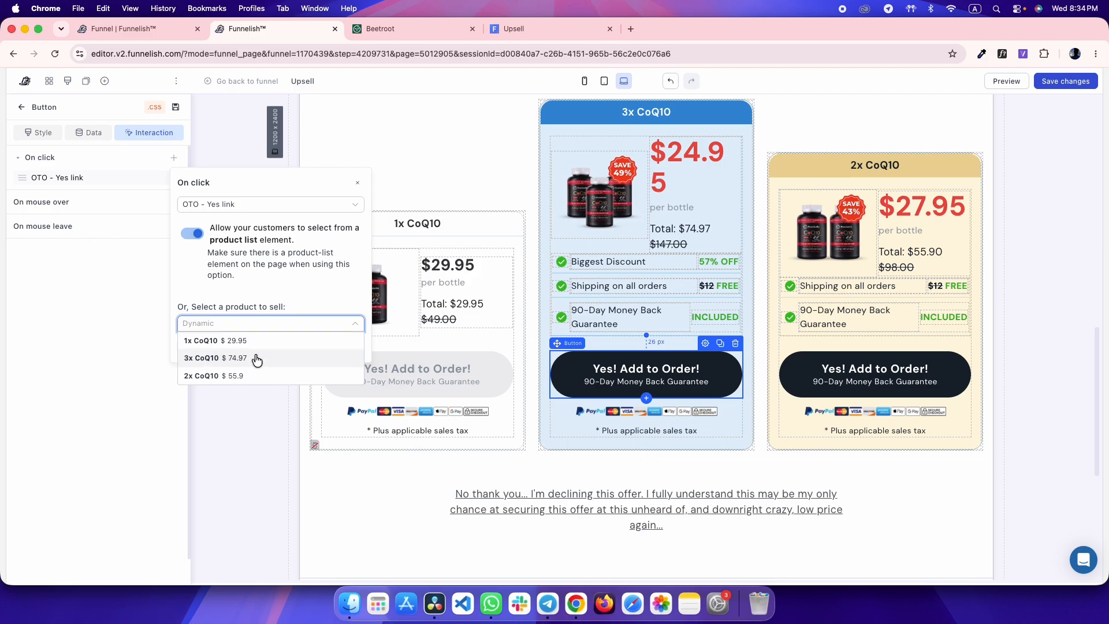
{"action": "left_click", "coordinate": [230, 357]}
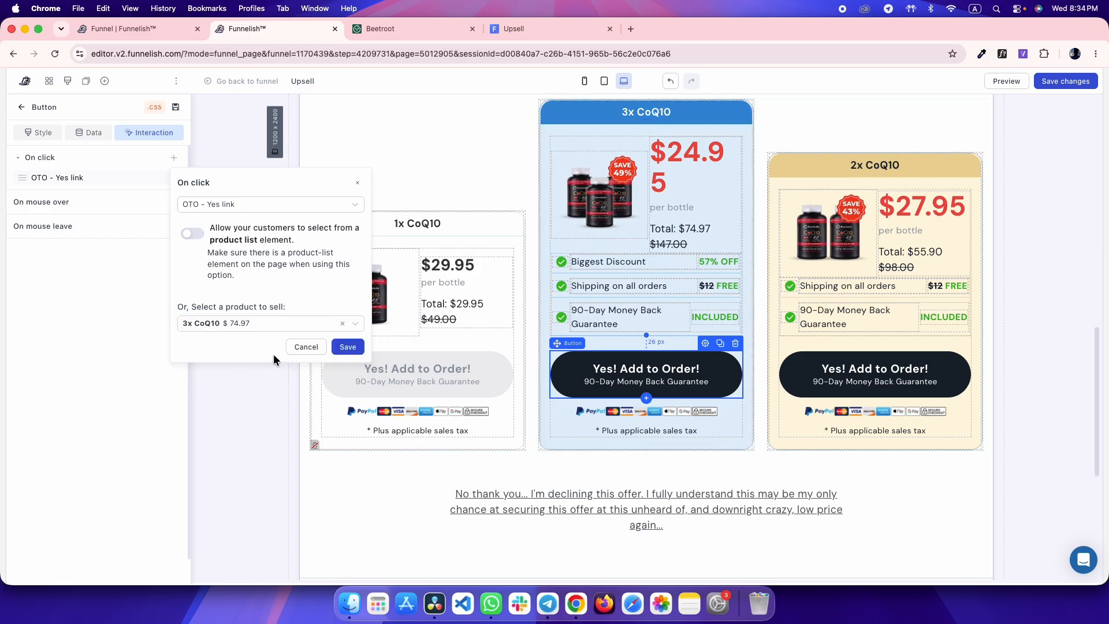
{"action": "left_click", "coordinate": [347, 347]}
- Set the 2x CoQ10 card's Yes! Add to Order! button's OTO - Yes link interaction to sell the 2x CoQ10 product
{"action": "left_click", "coordinate": [870, 372]}
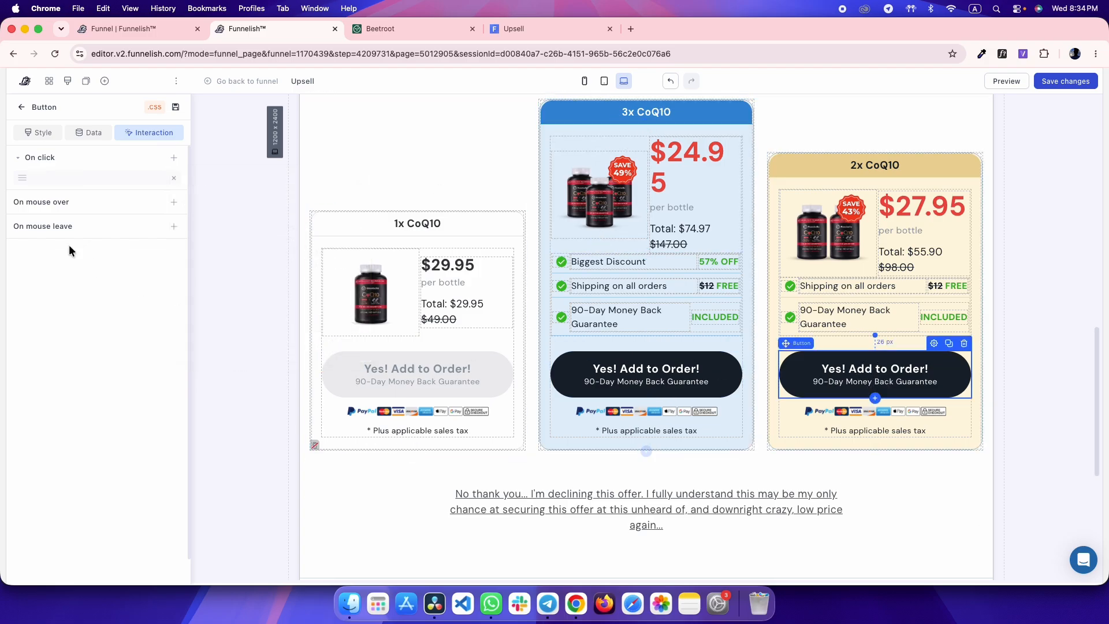
{"action": "left_click", "coordinate": [84, 181]}
{"action": "left_click", "coordinate": [215, 324]}
{"action": "left_click", "coordinate": [219, 377]}
{"action": "left_click", "coordinate": [347, 346]}
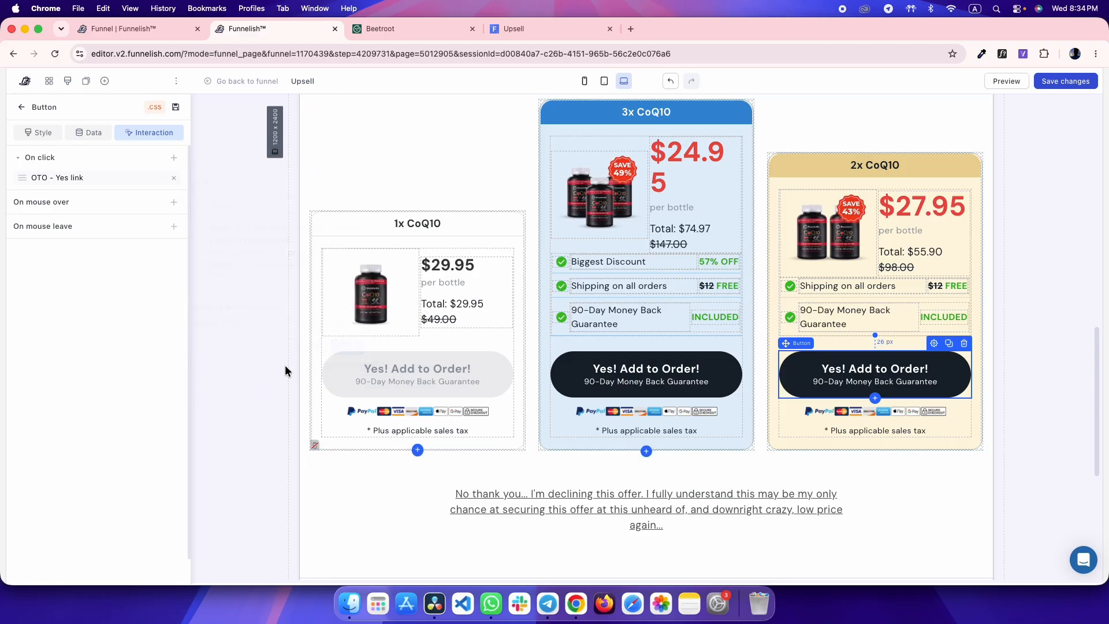
{"action": "left_click", "coordinate": [285, 198]}
- In the mobile layout, make the 1x CoQ10 card's order button sell the 1x CoQ10 product, save the page and return to the desktop layout
{"action": "left_click", "coordinate": [581, 84]}
{"action": "scroll", "coordinate": [701, 321], "scroll_direction": "down", "scroll_amount": 5}
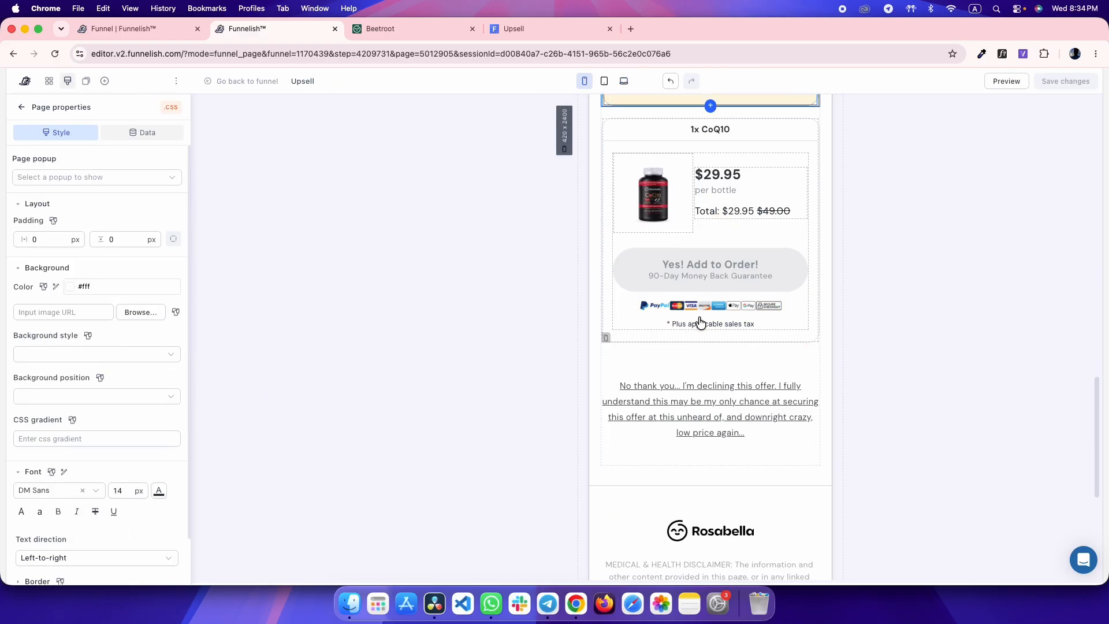
{"action": "left_click", "coordinate": [653, 270]}
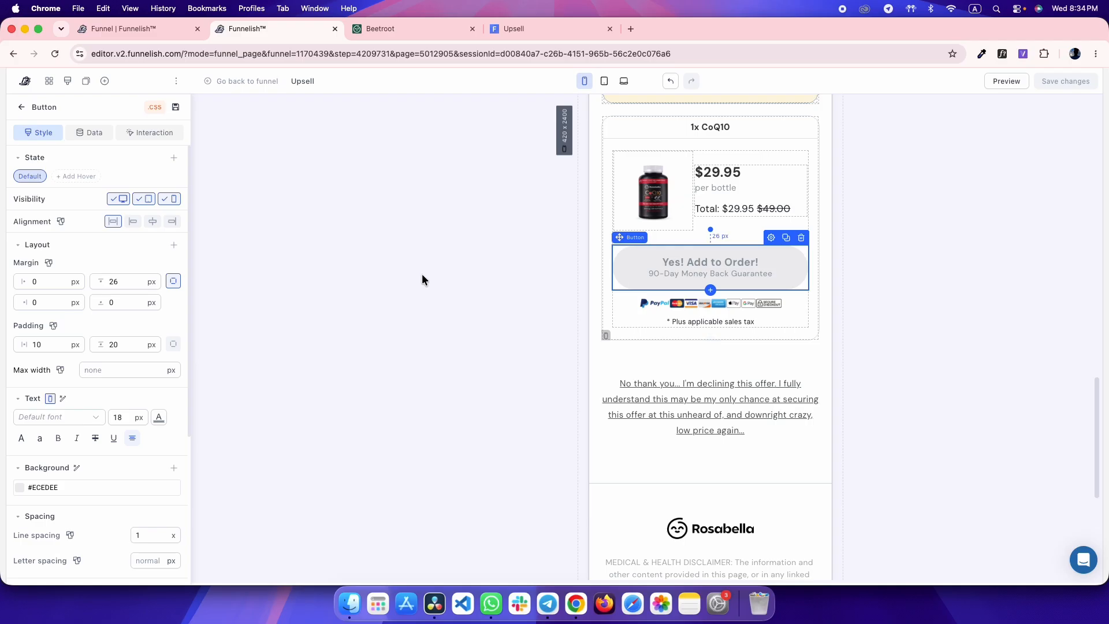
{"action": "left_click", "coordinate": [159, 135]}
{"action": "scroll", "coordinate": [608, 245], "scroll_direction": "up", "scroll_amount": 2}
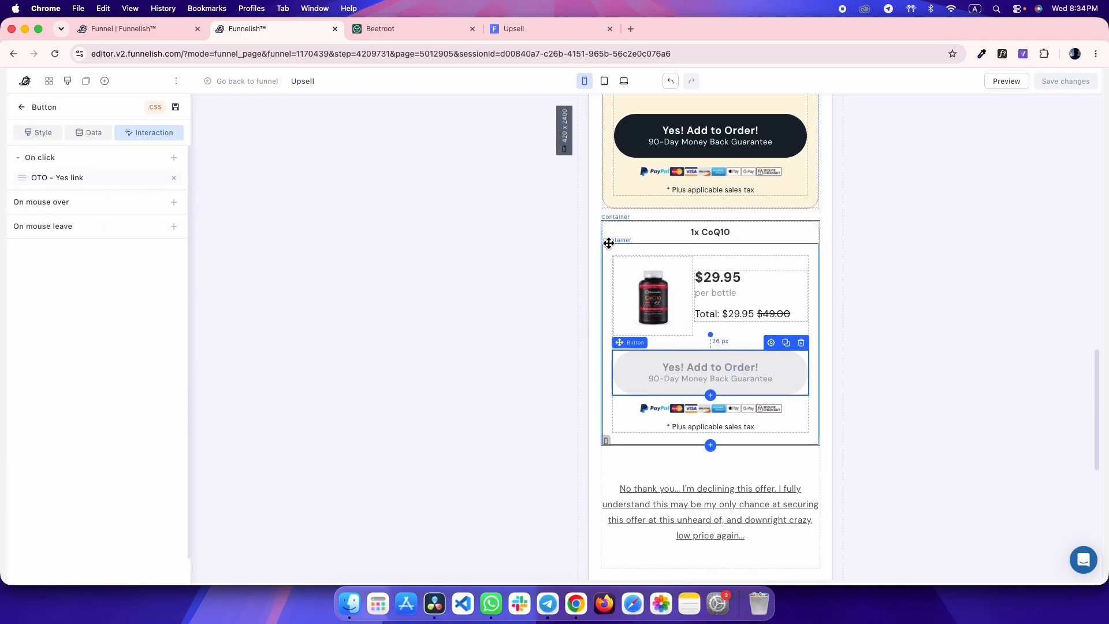
{"action": "left_click", "coordinate": [604, 244]}
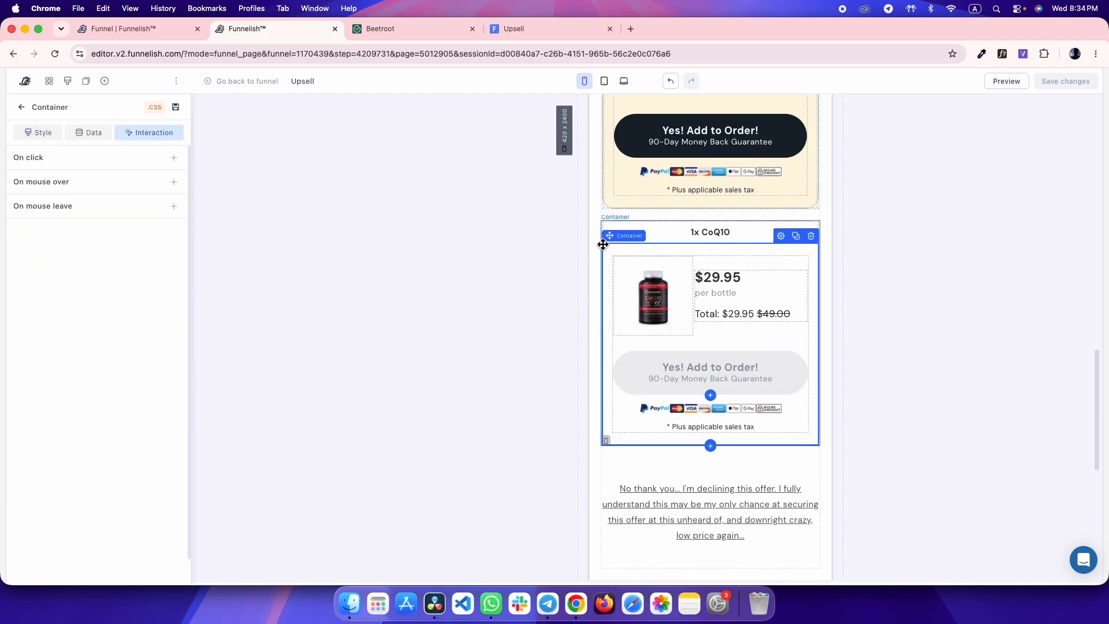
{"action": "left_click", "coordinate": [532, 372]}
{"action": "left_click", "coordinate": [652, 375]}
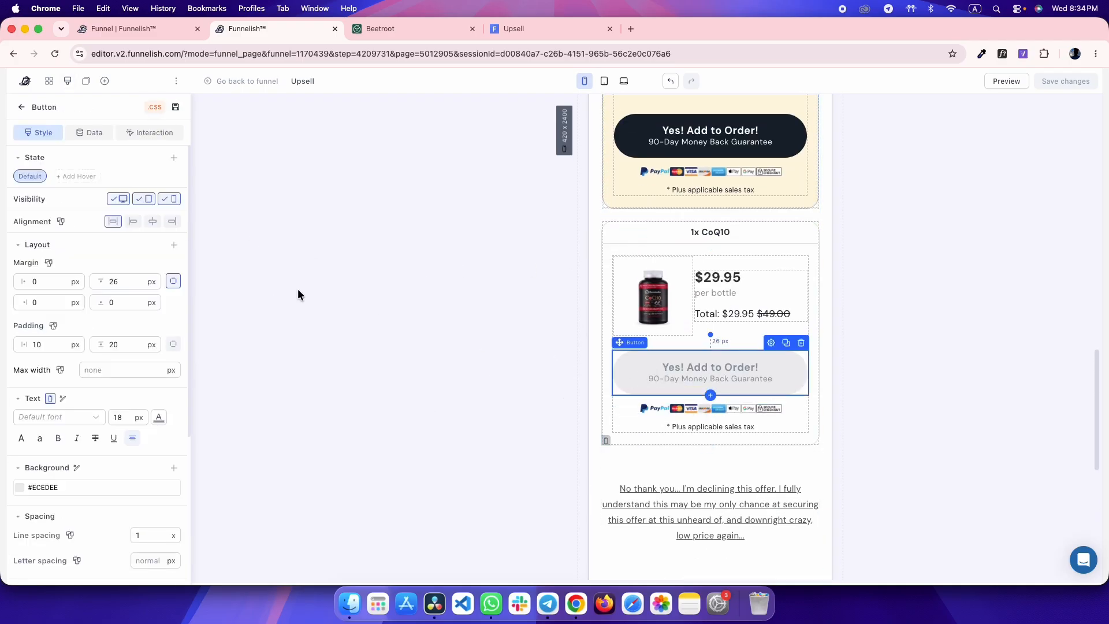
{"action": "left_click", "coordinate": [155, 134]}
{"action": "left_click", "coordinate": [87, 179]}
{"action": "left_click", "coordinate": [265, 323]}
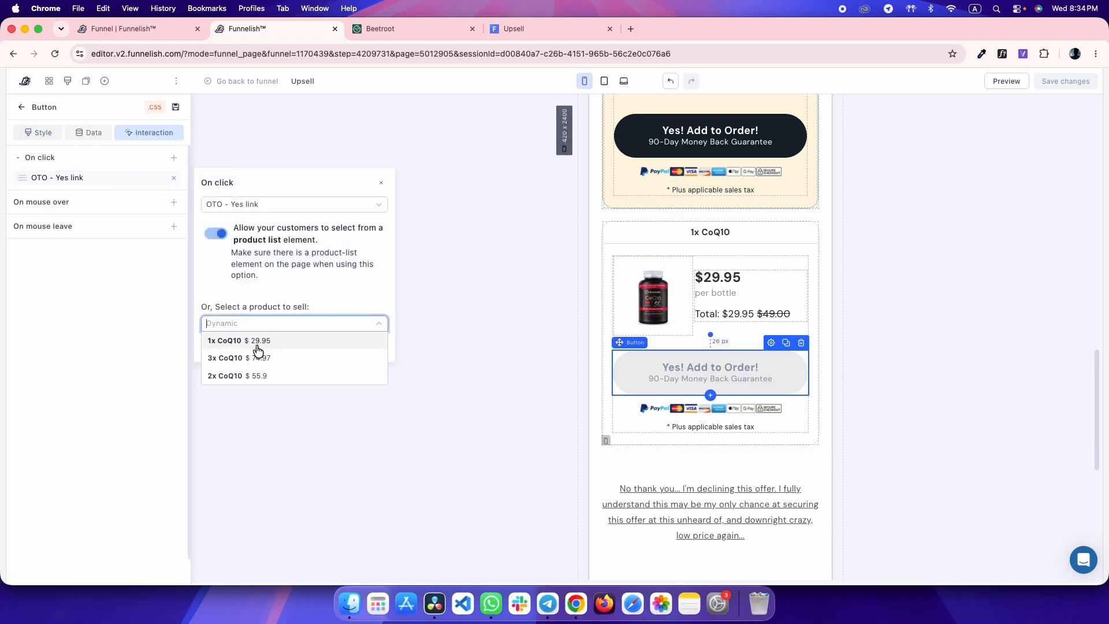
{"action": "left_click", "coordinate": [271, 342]}
{"action": "left_click", "coordinate": [369, 347]}
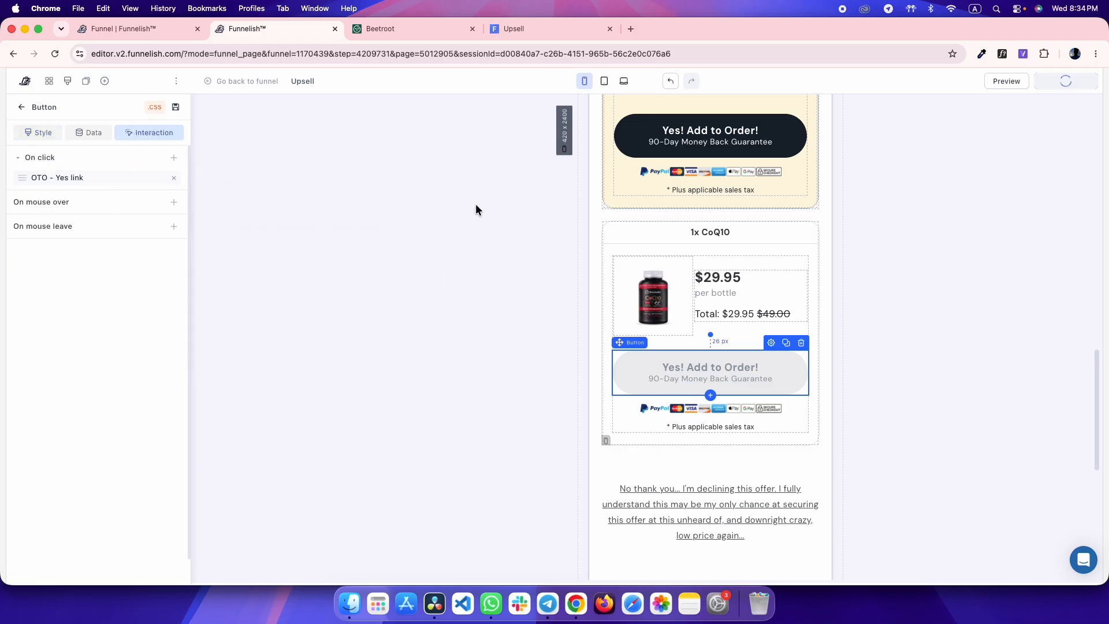
{"action": "left_click", "coordinate": [619, 84]}
- Compare the published Upsell page with the Beetroot reference page, examining its video and Choose Your Discounted Package section
{"action": "left_click", "coordinate": [548, 27]}
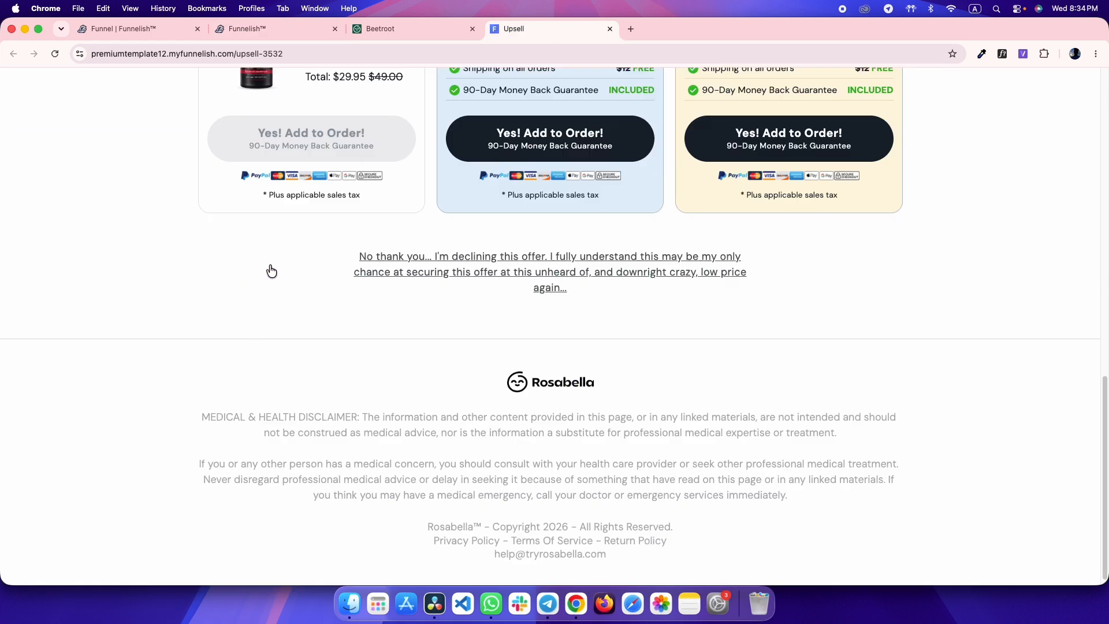
{"action": "scroll", "coordinate": [175, 260], "scroll_direction": "up", "scroll_amount": 12}
{"action": "left_click", "coordinate": [406, 29]}
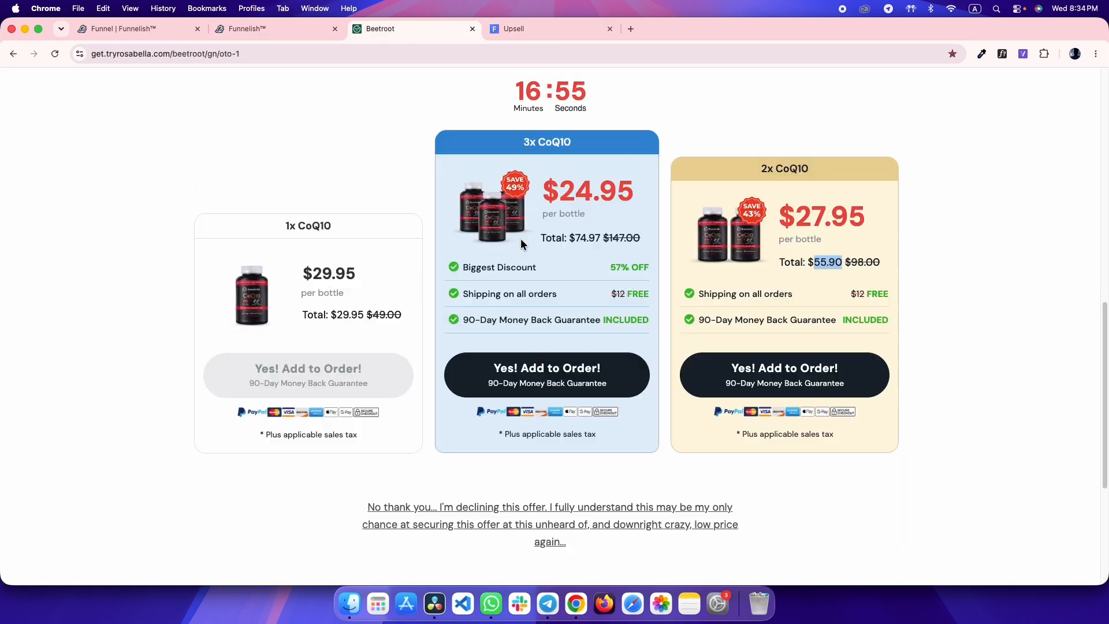
{"action": "scroll", "coordinate": [597, 258], "scroll_direction": "down", "scroll_amount": 2}
{"action": "scroll", "coordinate": [595, 259], "scroll_direction": "up", "scroll_amount": 12}
{"action": "scroll", "coordinate": [594, 252], "scroll_direction": "down", "scroll_amount": 15}
{"action": "scroll", "coordinate": [391, 250], "scroll_direction": "up", "scroll_amount": 8}
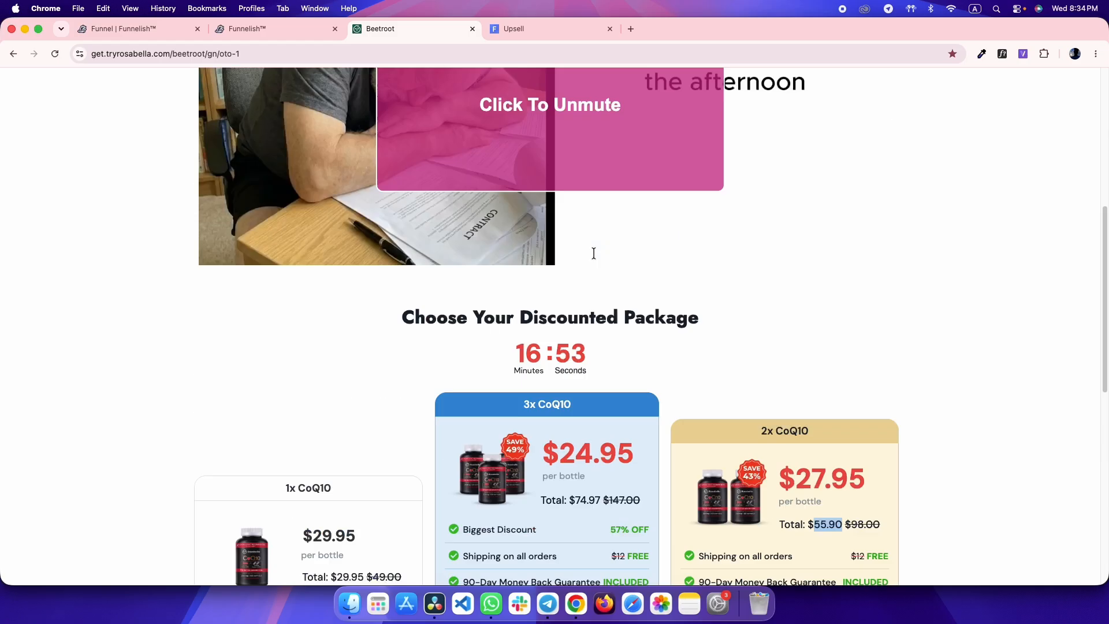
{"action": "scroll", "coordinate": [408, 285], "scroll_direction": "down", "scroll_amount": 3}
{"action": "scroll", "coordinate": [446, 259], "scroll_direction": "down", "scroll_amount": 1}
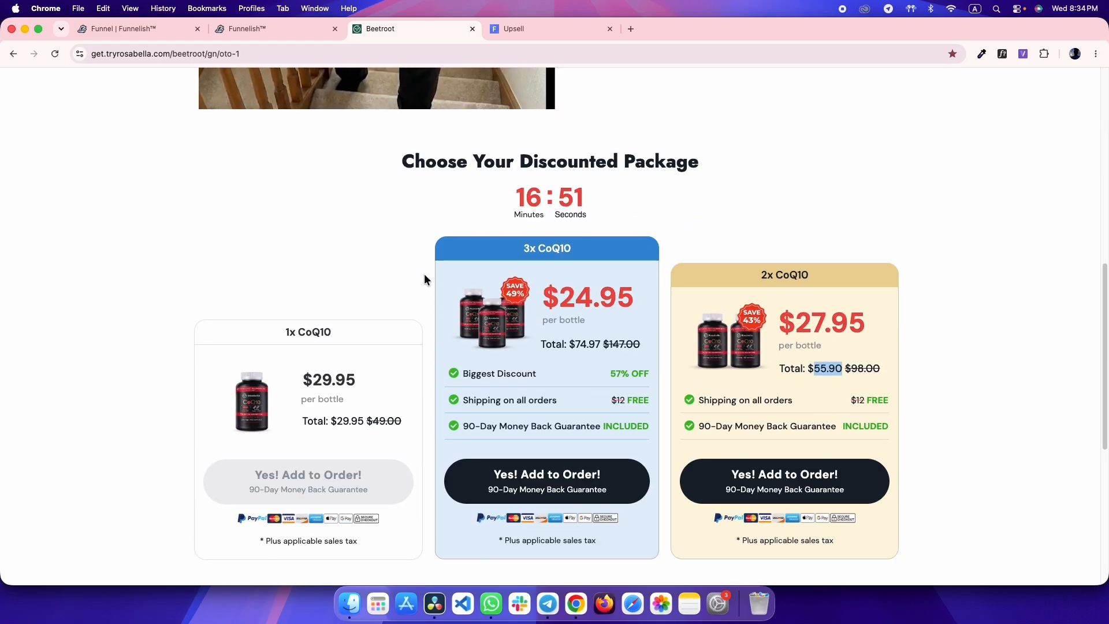
{"action": "left_click_drag", "start_coordinate": [366, 197], "coordinate": [944, 457]}
{"action": "left_click", "coordinate": [945, 458]}
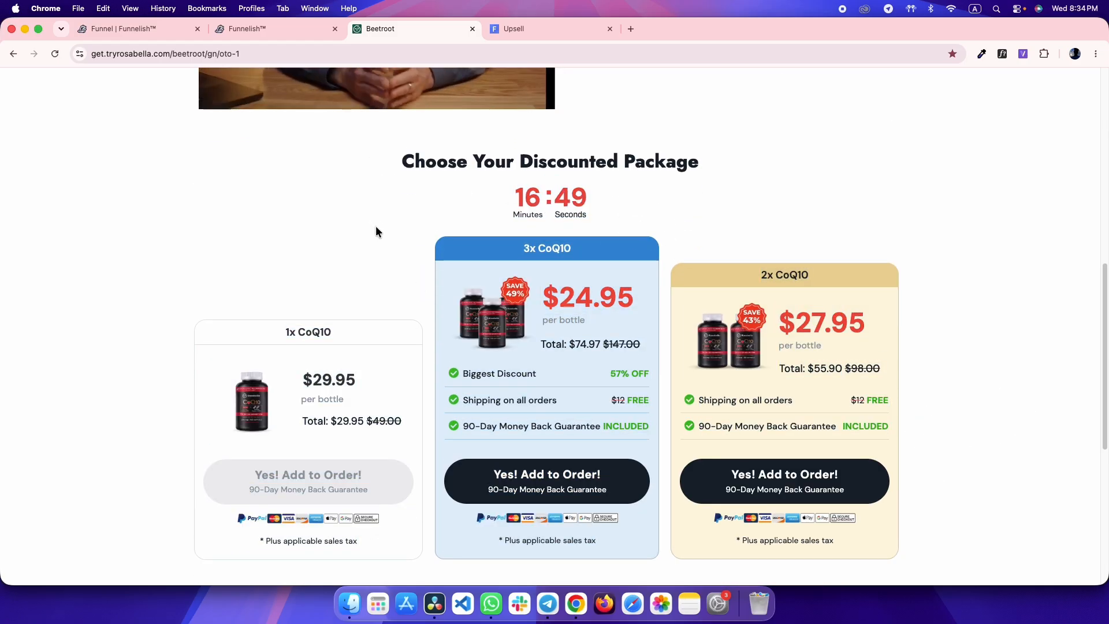
{"action": "scroll", "coordinate": [615, 269], "scroll_direction": "up", "scroll_amount": 10}
{"action": "scroll", "coordinate": [616, 269], "scroll_direction": "down", "scroll_amount": 3}
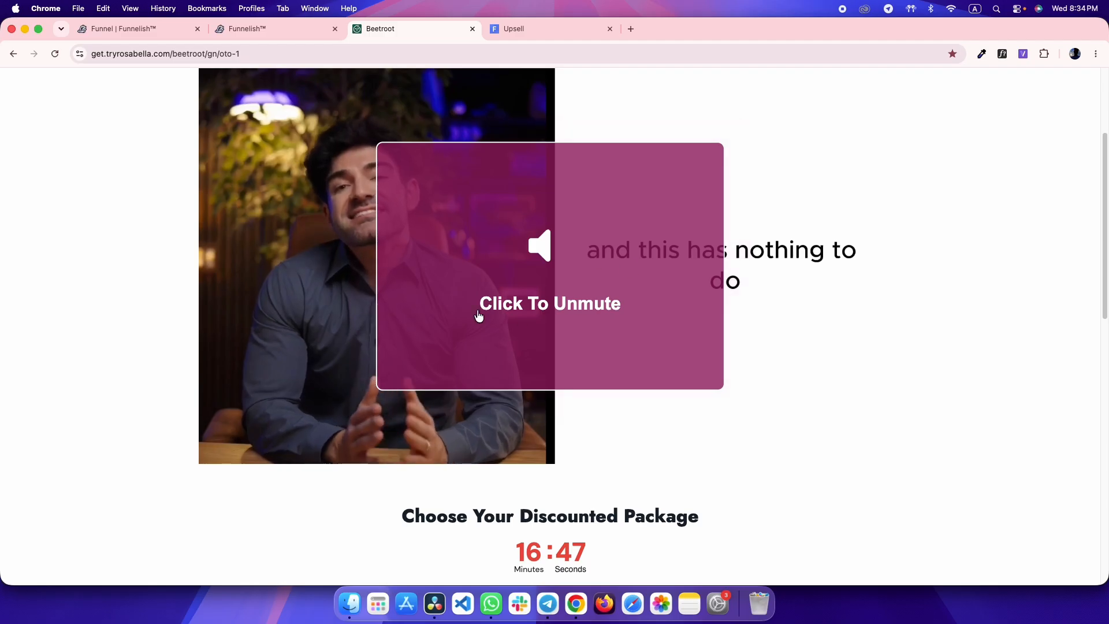
- Insert a Custom HTML element on the Upsell page between the Please Watch This Important Message Below banner and the video
{"action": "key", "text": "ctrl+shift+Tab"}
{"action": "scroll", "coordinate": [416, 291], "scroll_direction": "up", "scroll_amount": 10}
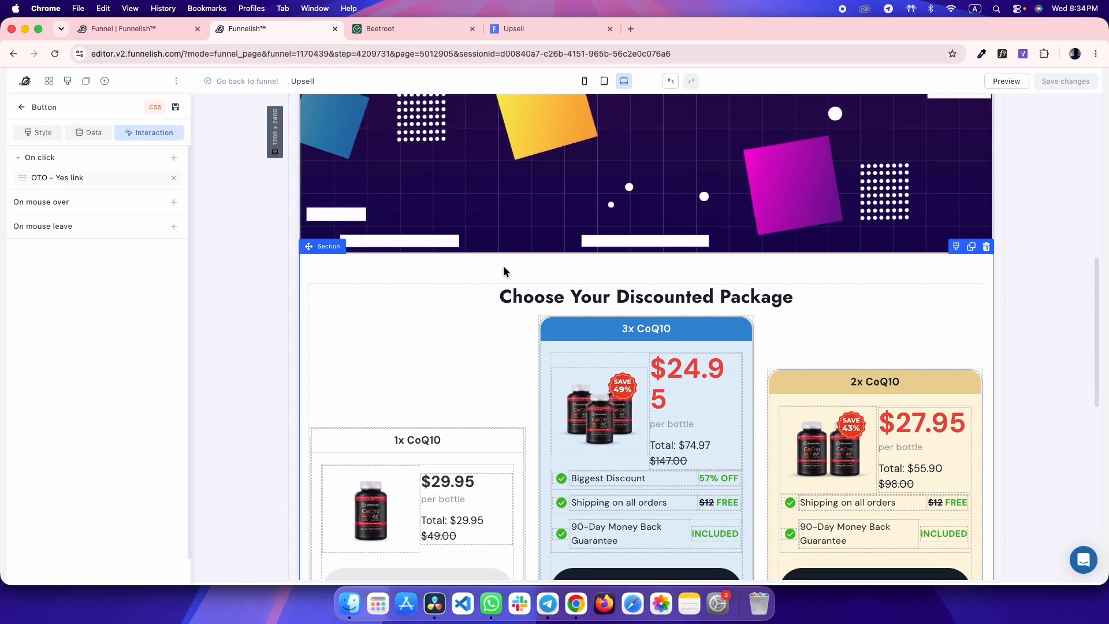
{"action": "scroll", "coordinate": [554, 273], "scroll_direction": "up", "scroll_amount": 5}
{"action": "scroll", "coordinate": [554, 273], "scroll_direction": "down", "scroll_amount": 3}
{"action": "scroll", "coordinate": [438, 218], "scroll_direction": "up", "scroll_amount": 3}
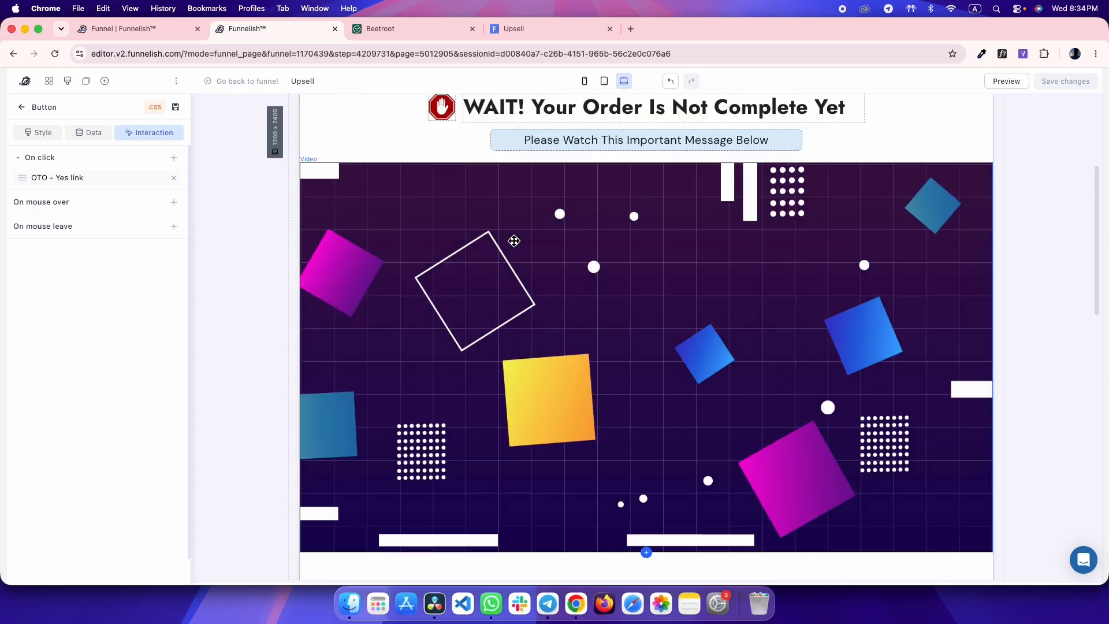
{"action": "scroll", "coordinate": [392, 209], "scroll_direction": "down", "scroll_amount": 1}
{"action": "scroll", "coordinate": [517, 259], "scroll_direction": "up", "scroll_amount": 10}
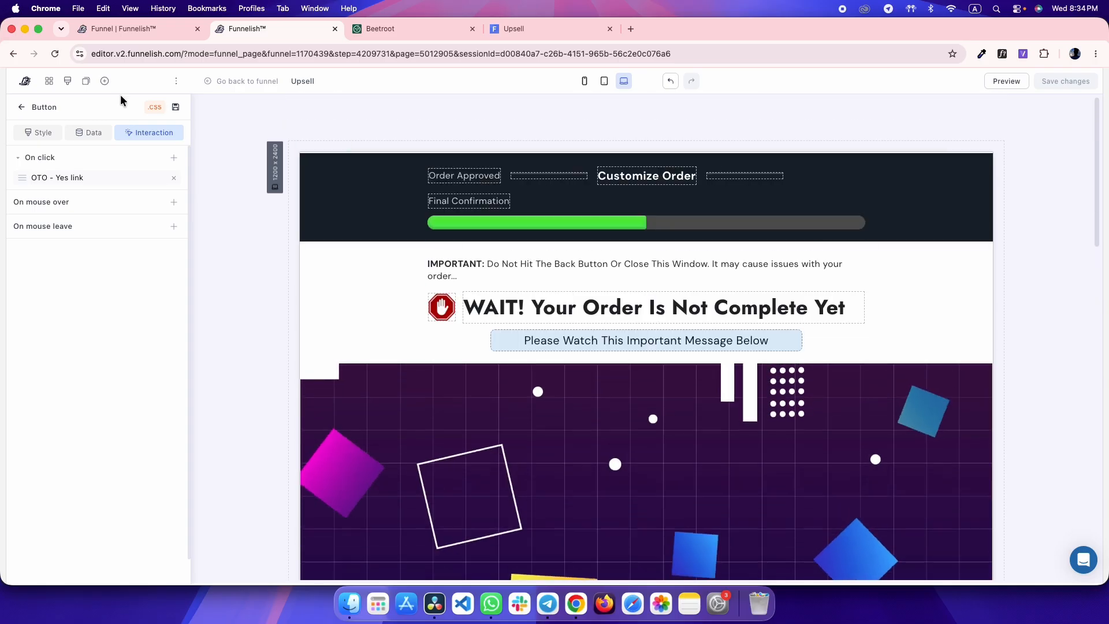
{"action": "left_click", "coordinate": [109, 81]}
{"action": "scroll", "coordinate": [196, 436], "scroll_direction": "down", "scroll_amount": 10}
{"action": "left_click_drag", "start_coordinate": [211, 436], "coordinate": [635, 405]}
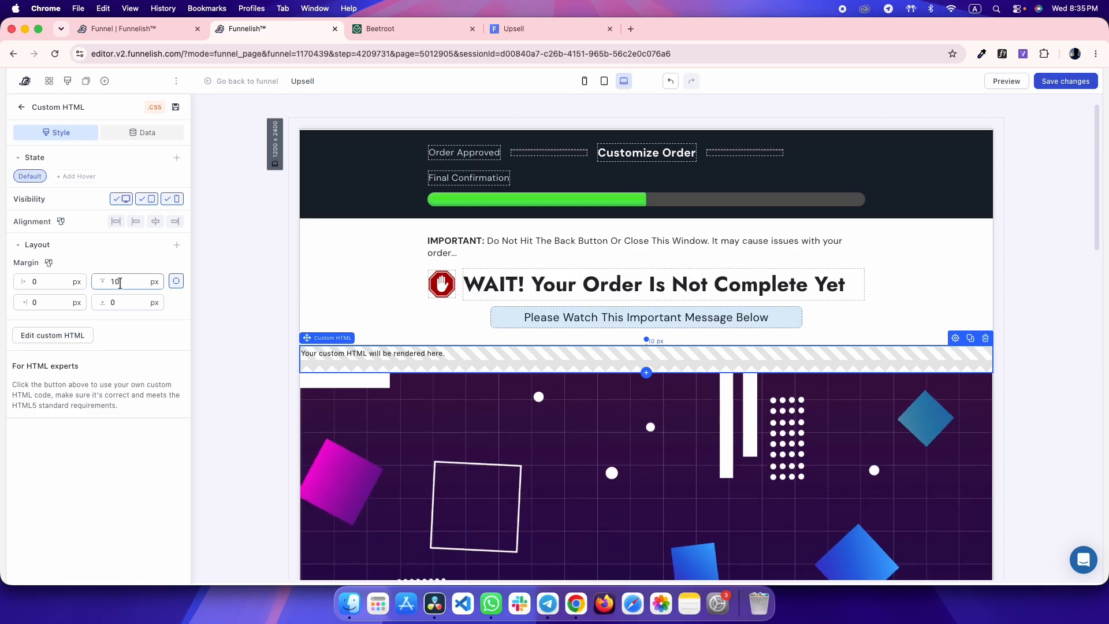
- Set the Custom HTML element's vertical margin to 0 px and save the page
{"action": "left_click", "coordinate": [215, 342]}
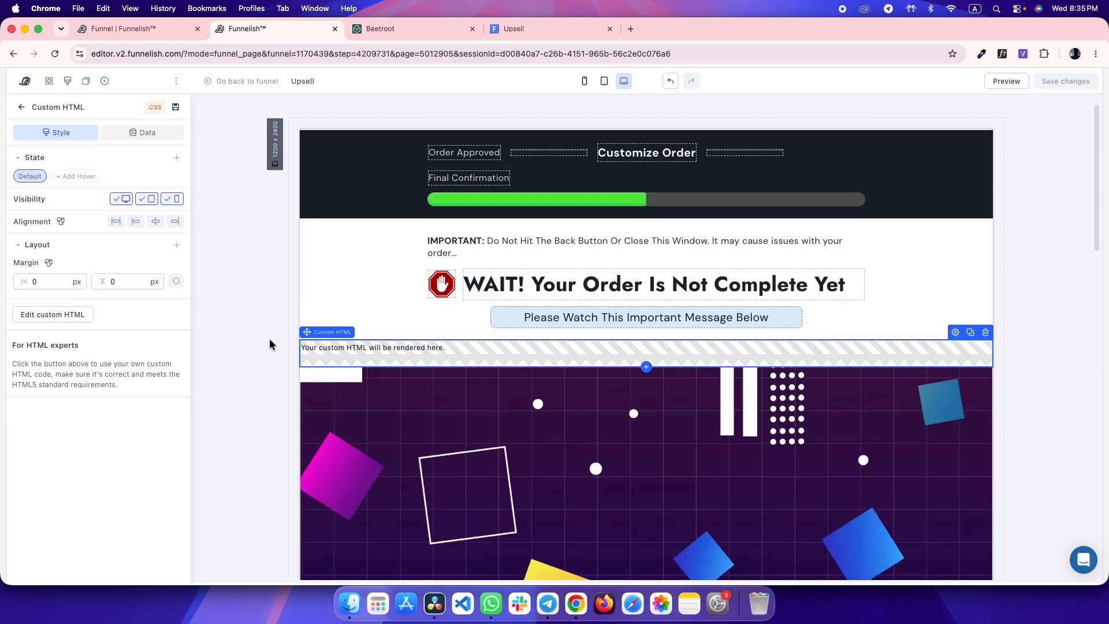
{"action": "left_click", "coordinate": [234, 367]}
{"action": "left_click", "coordinate": [382, 359]}
- Paste code into the Custom HTML element that hides #offer-section and displays it as a block after 120000 ms, and format the document
{"action": "left_click", "coordinate": [87, 316]}
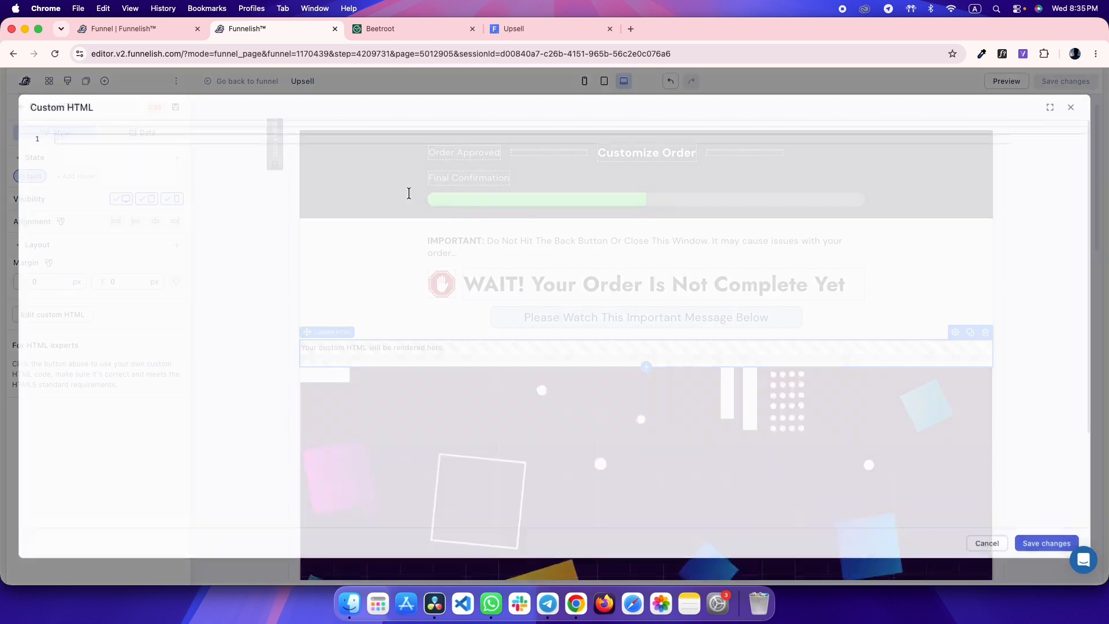
{"action": "left_click", "coordinate": [1071, 107]}
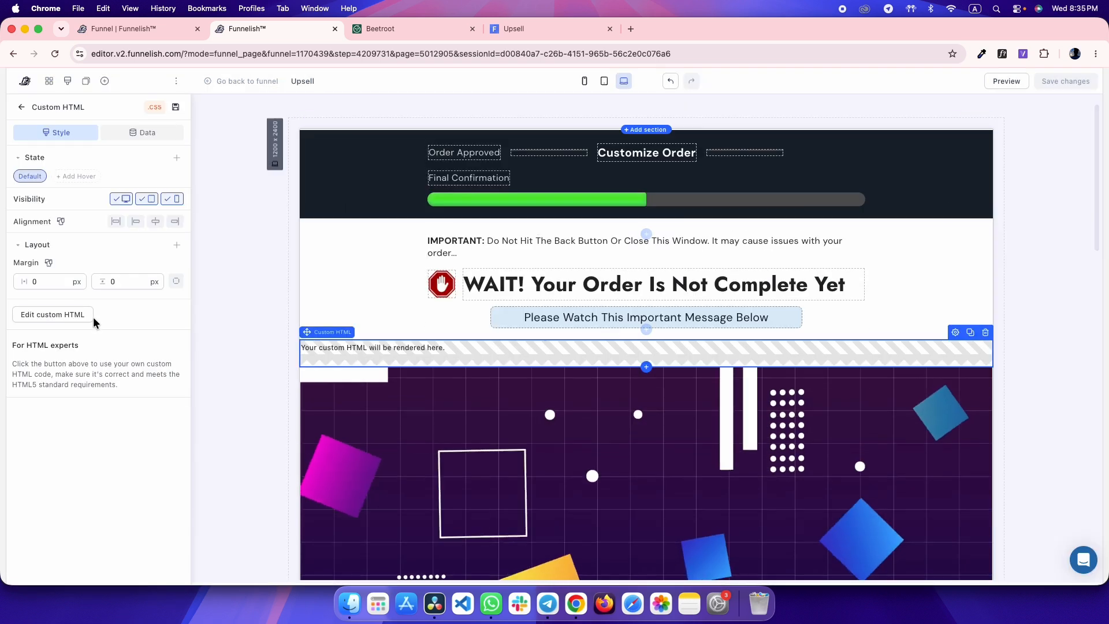
{"action": "left_click", "coordinate": [68, 322]}
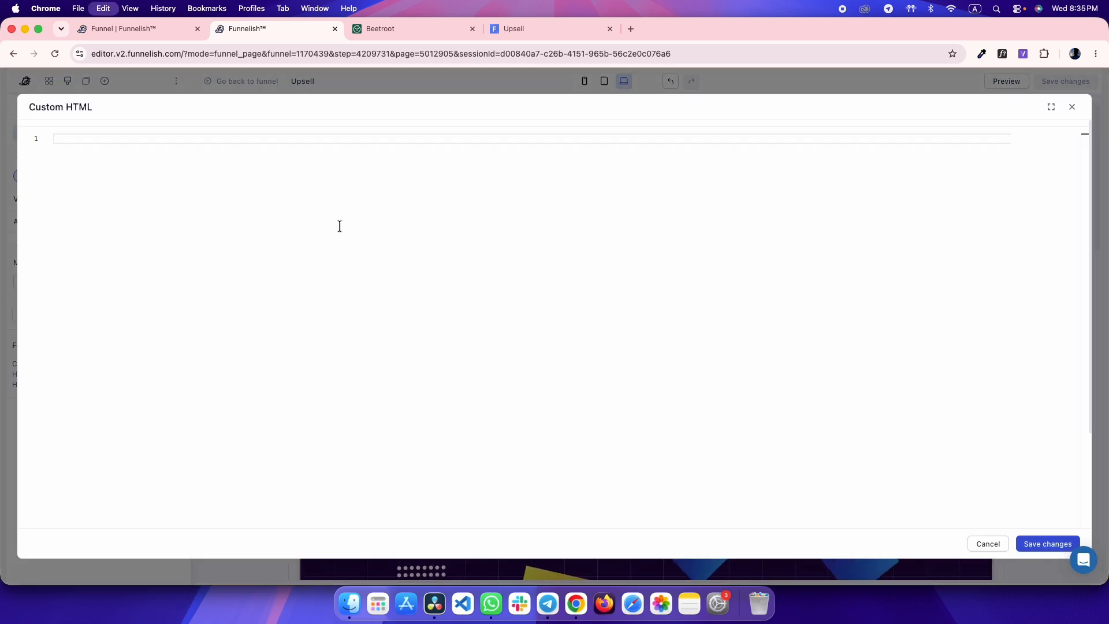
{"action": "type", "text": "<style>   #offer-section {     display: none;   } </style>  <script>   setTimeout(function() {     var offerSection = document.getElementById('offer-section');     if (offerSection) {       offerSection.style.display = 'block';     }   }, 120000); // 120000ms = 2 minutes </script>"}
{"action": "key", "text": "super+a"}
{"action": "right_click", "coordinate": [297, 163]}
{"action": "left_click", "coordinate": [349, 226]}
{"action": "left_click", "coordinate": [254, 327]}
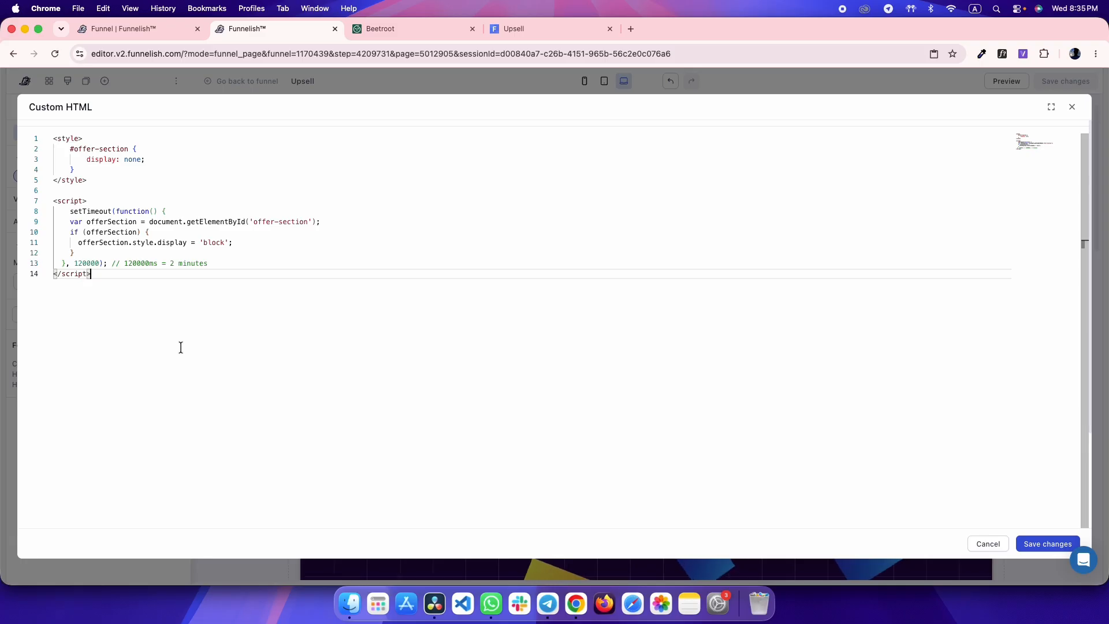
- Copy the offer-section ID from the style rule and save the custom HTML
{"action": "left_click_drag", "start_coordinate": [105, 280], "coordinate": [33, 111]}
{"action": "left_click", "coordinate": [155, 296]}
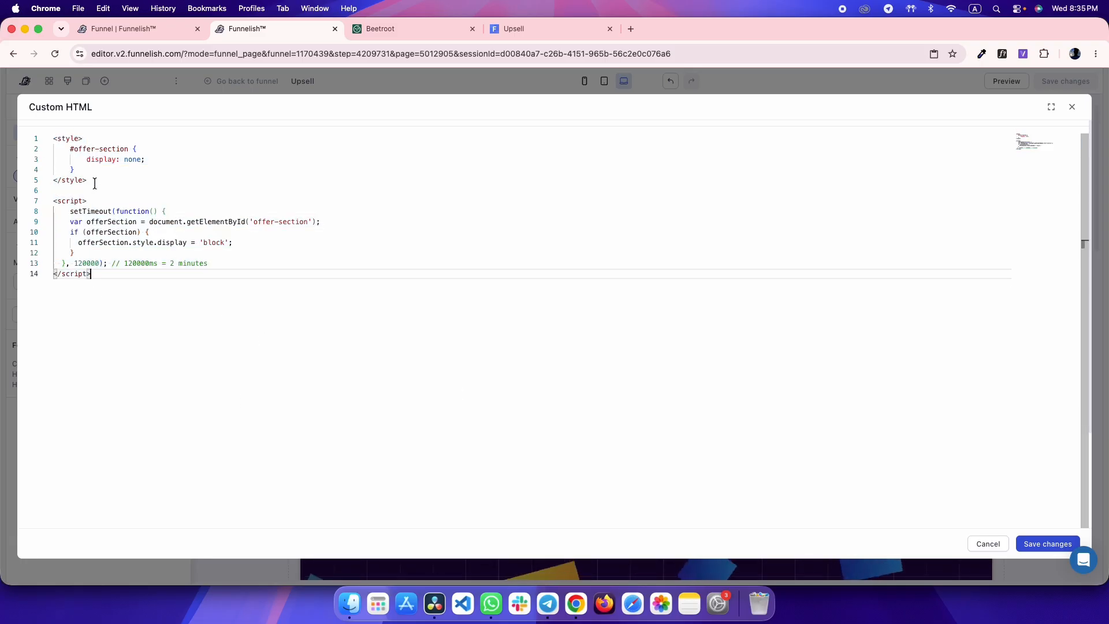
{"action": "double_click", "coordinate": [80, 149]}
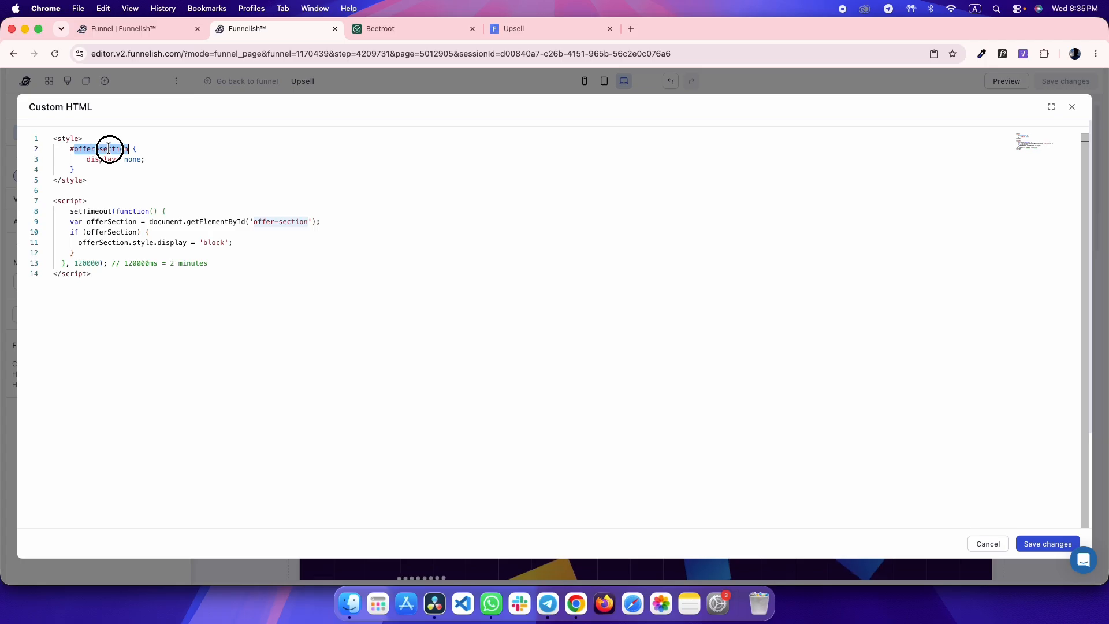
{"action": "left_click", "coordinate": [1027, 543]}
- Give the Choose Your Discounted Package section the ID offer-section and save the page
{"action": "scroll", "coordinate": [364, 379], "scroll_direction": "down", "scroll_amount": 5}
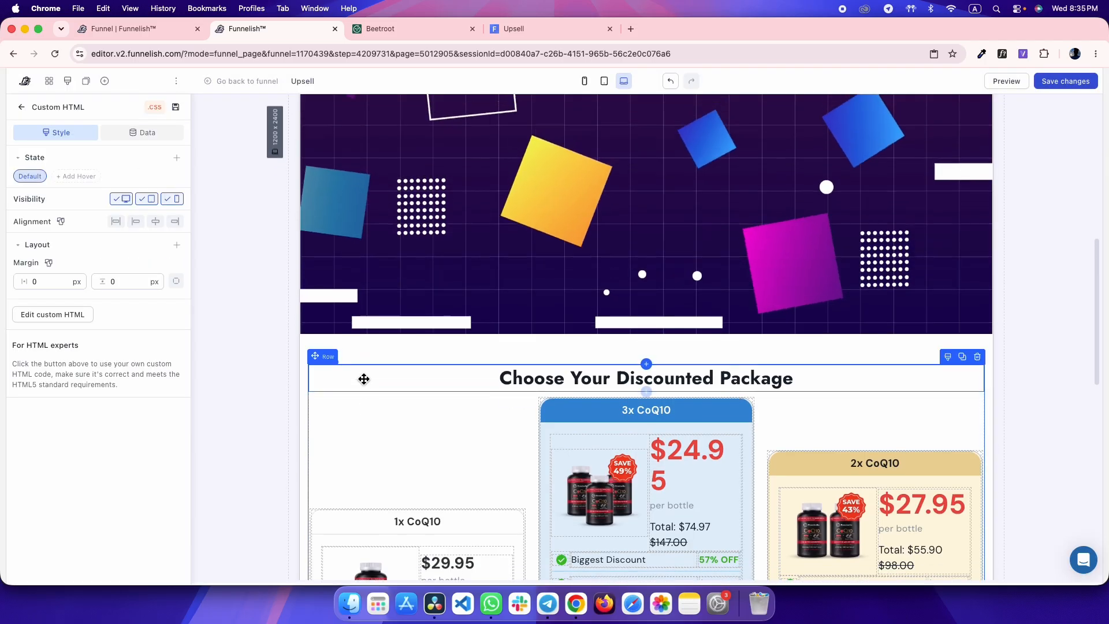
{"action": "left_click", "coordinate": [341, 369]}
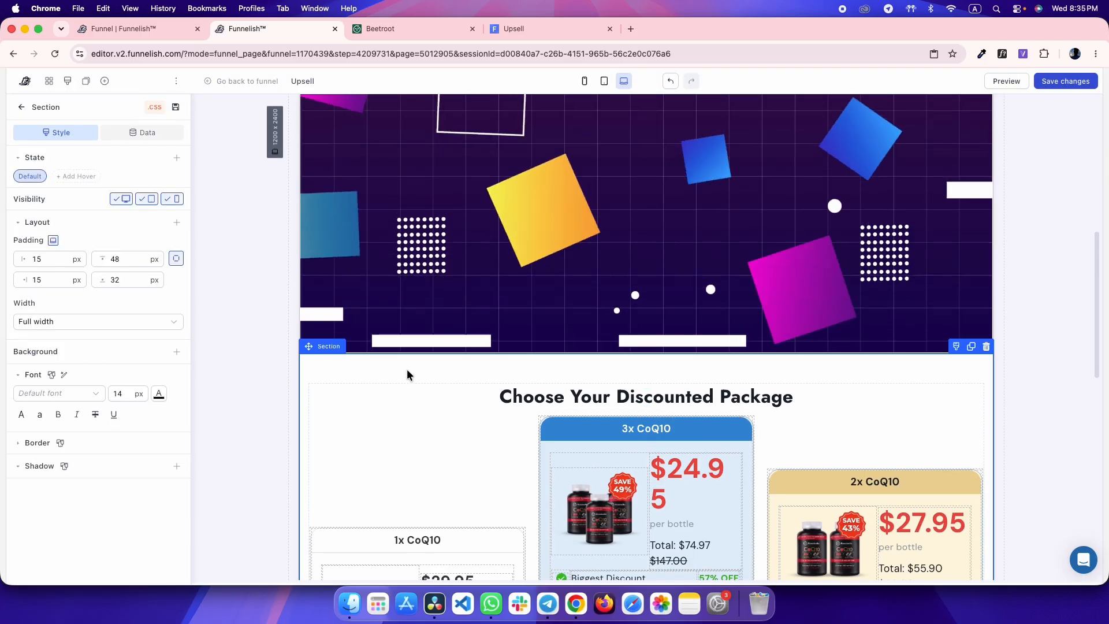
{"action": "left_click", "coordinate": [146, 134]}
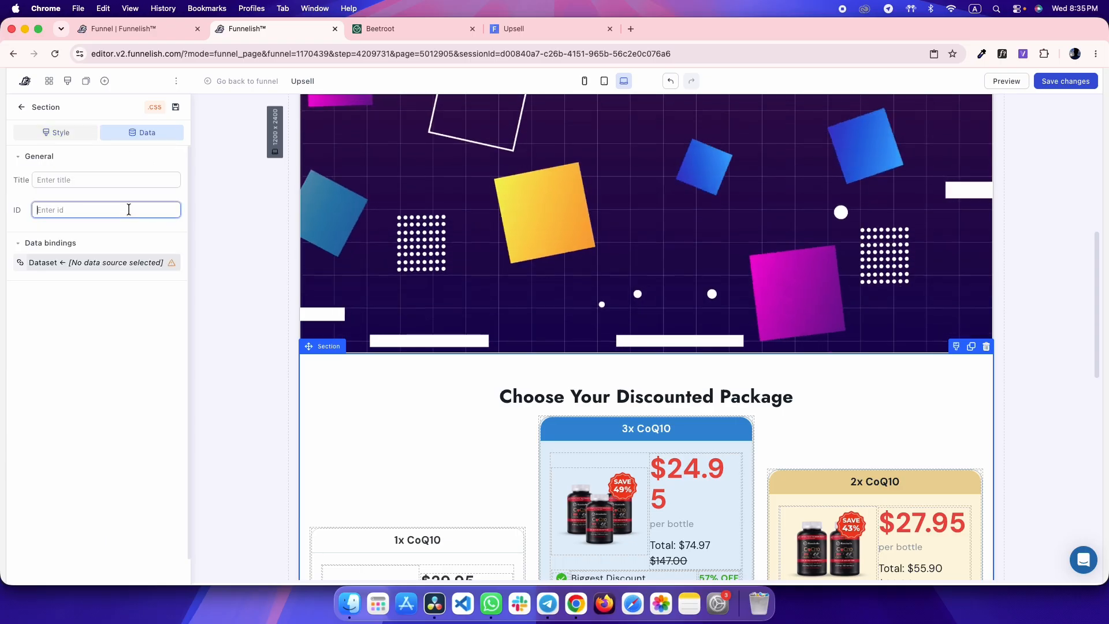
{"action": "left_click", "coordinate": [252, 242]}
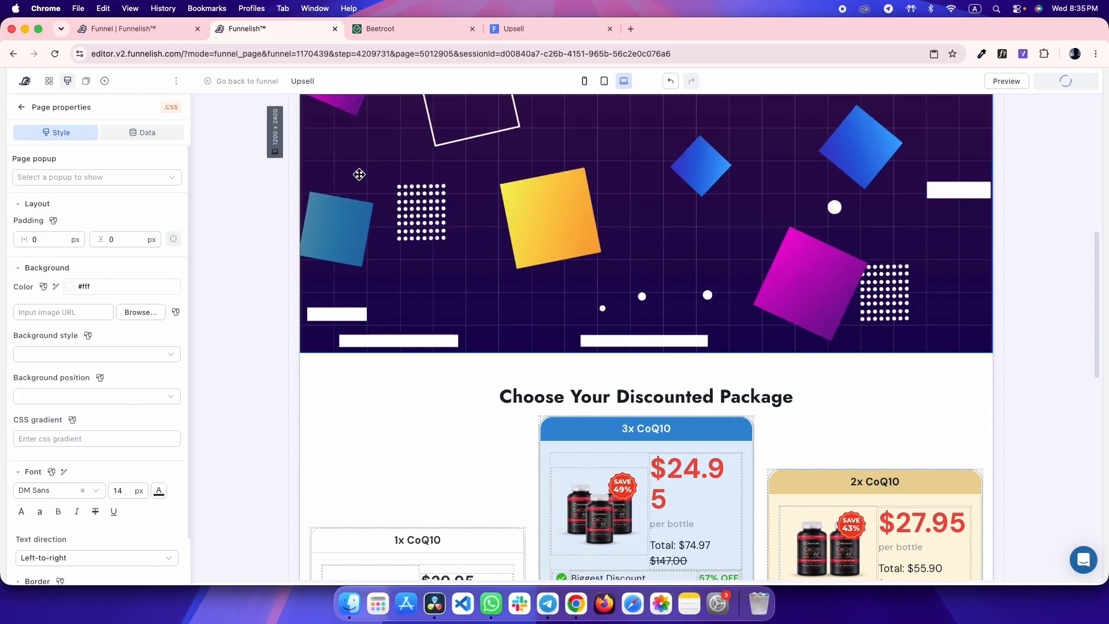
- Check on the published Upsell page whether the Choose Your Discounted Package section is hidden between the video and the footer
{"action": "left_click", "coordinate": [520, 29]}
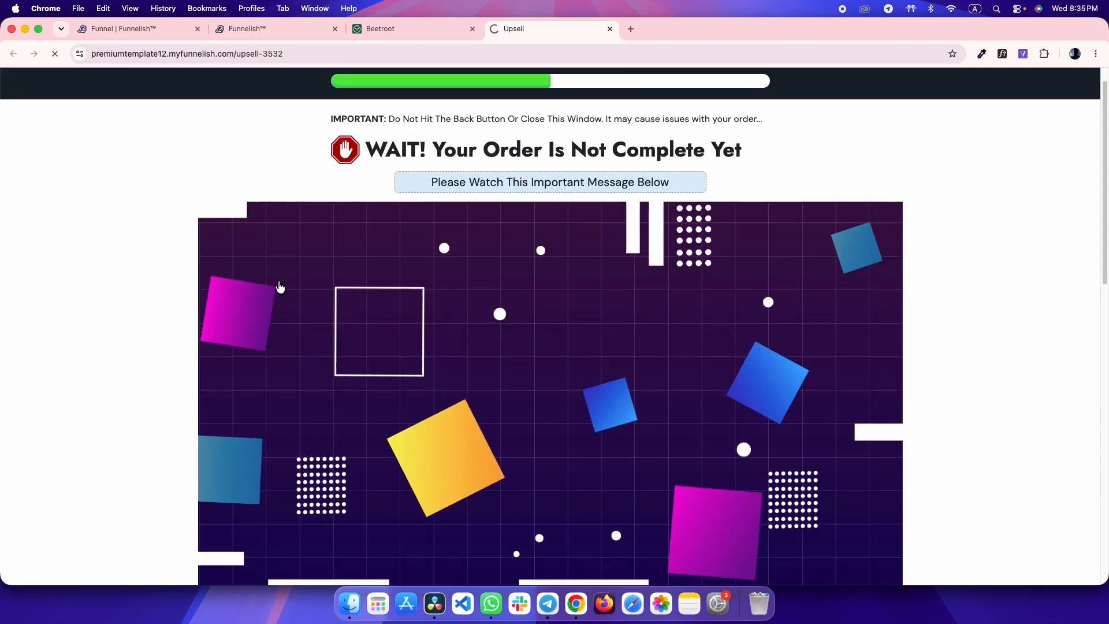
{"action": "scroll", "coordinate": [133, 300], "scroll_direction": "down", "scroll_amount": 5}
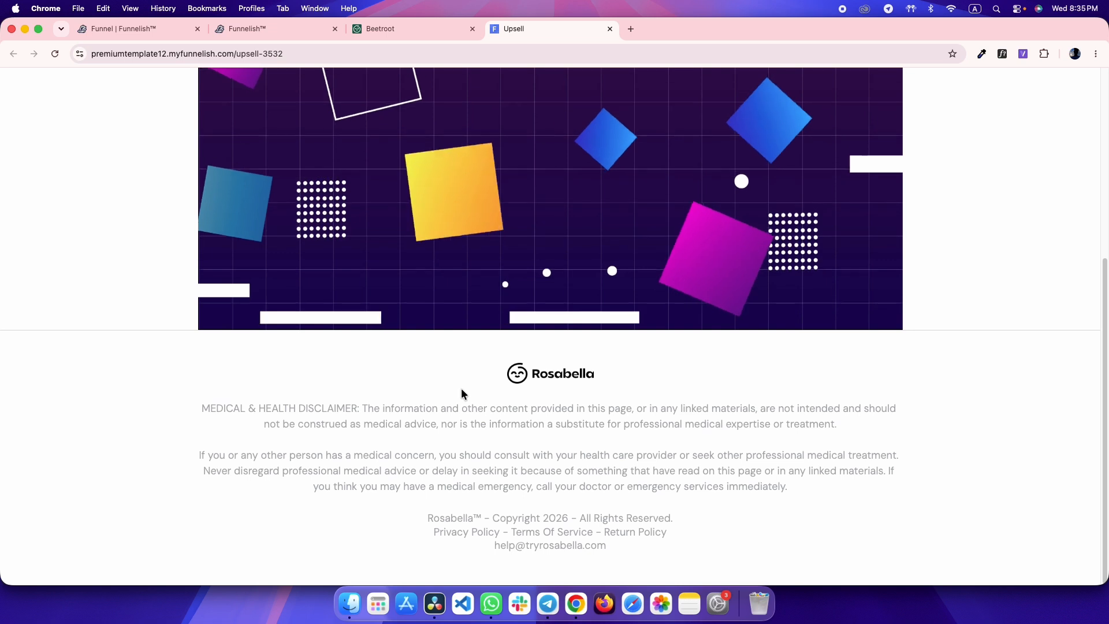
{"action": "scroll", "coordinate": [379, 363], "scroll_direction": "up", "scroll_amount": 3}
{"action": "scroll", "coordinate": [506, 372], "scroll_direction": "down", "scroll_amount": 3}
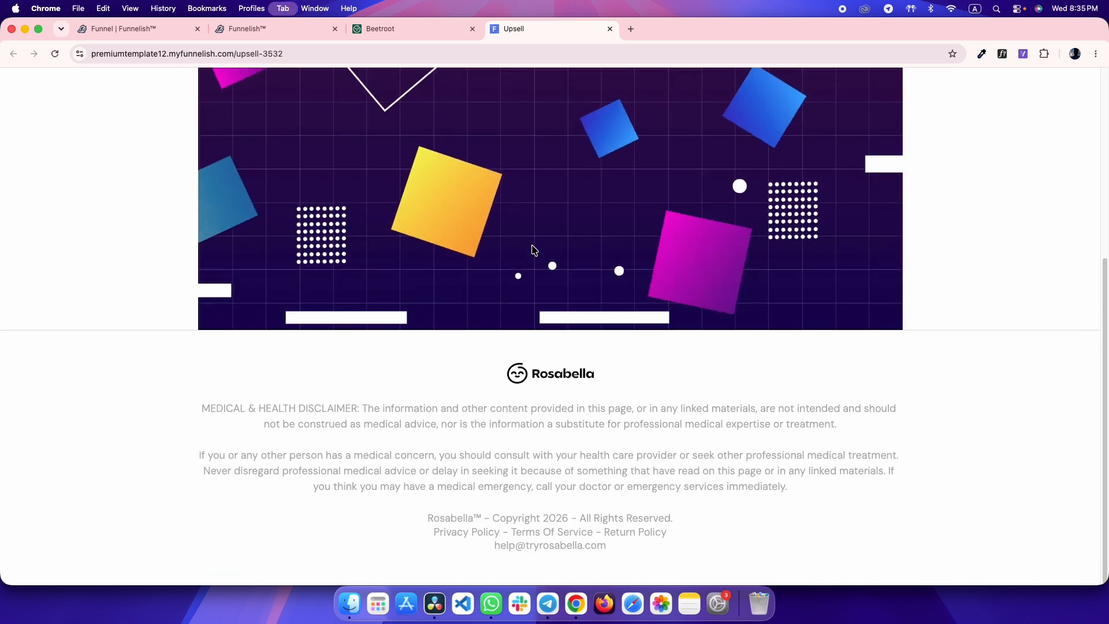
{"action": "left_click", "coordinate": [405, 29]}
{"action": "scroll", "coordinate": [315, 268], "scroll_direction": "down", "scroll_amount": 4}
{"action": "key", "text": "ctrl+Tab"}
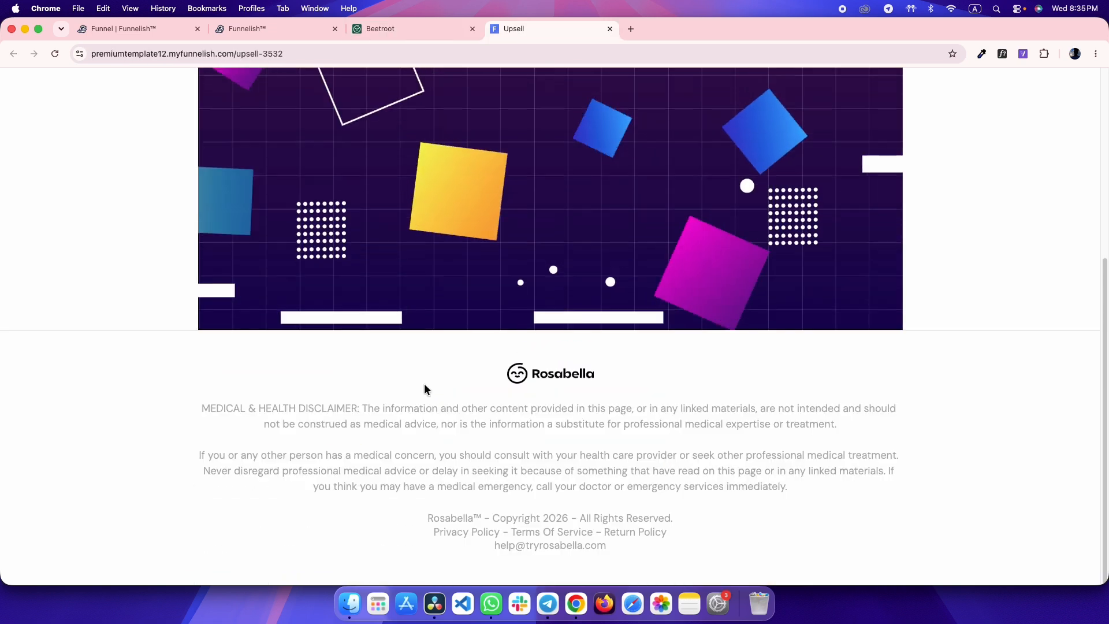
{"action": "key", "text": "ctrl+shift+Tab"}
{"action": "key", "text": "ctrl+shift+Tab"}
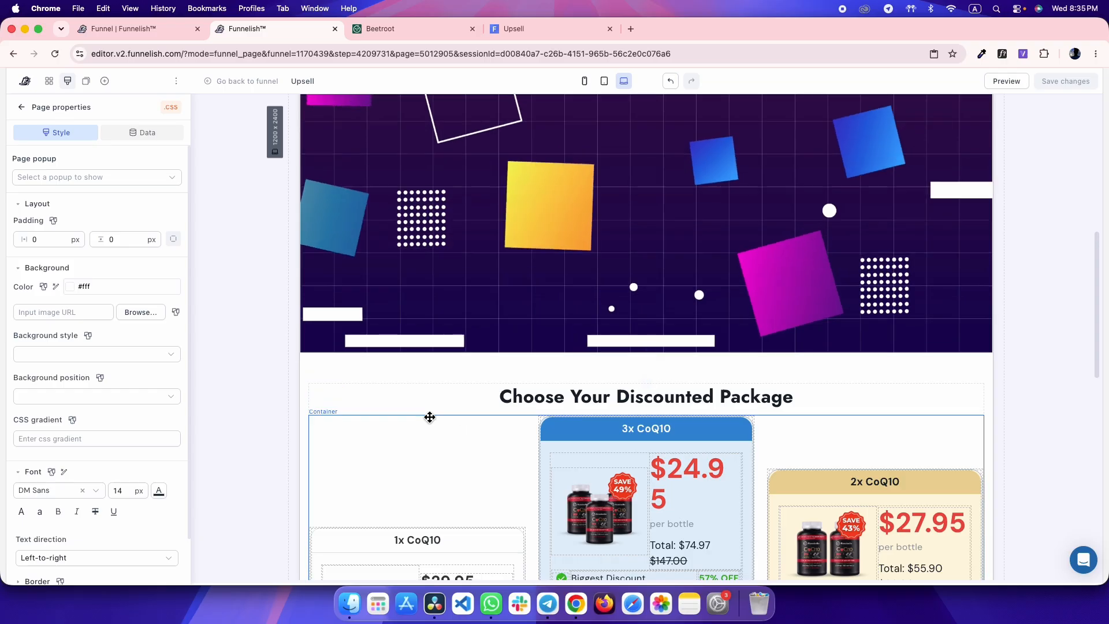
- Set the setTimeout delay in the Custom HTML script to 1000 ms, save the page, and view the published Upsell page
{"action": "scroll", "coordinate": [428, 416], "scroll_direction": "up", "scroll_amount": 10}
{"action": "left_click", "coordinate": [473, 271]}
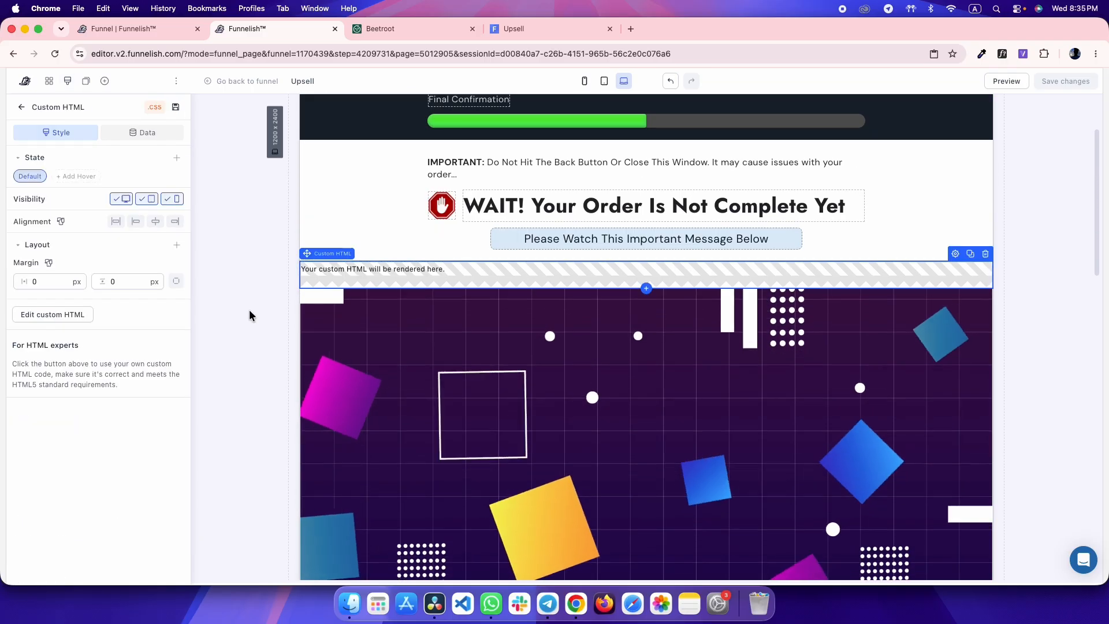
{"action": "left_click", "coordinate": [64, 314]}
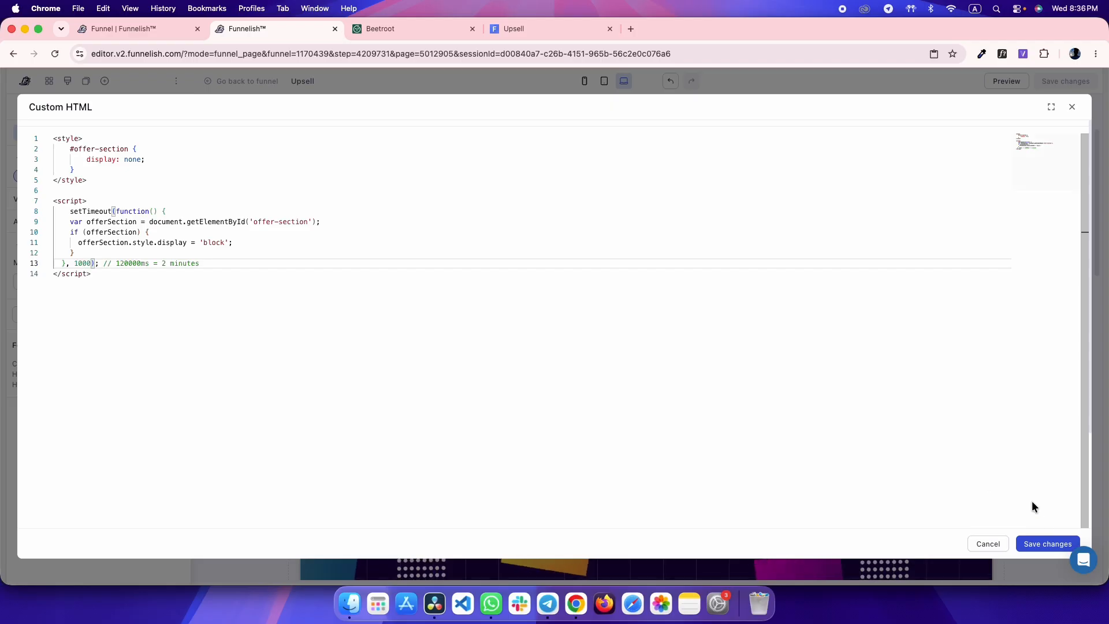
{"action": "left_click", "coordinate": [1036, 544]}
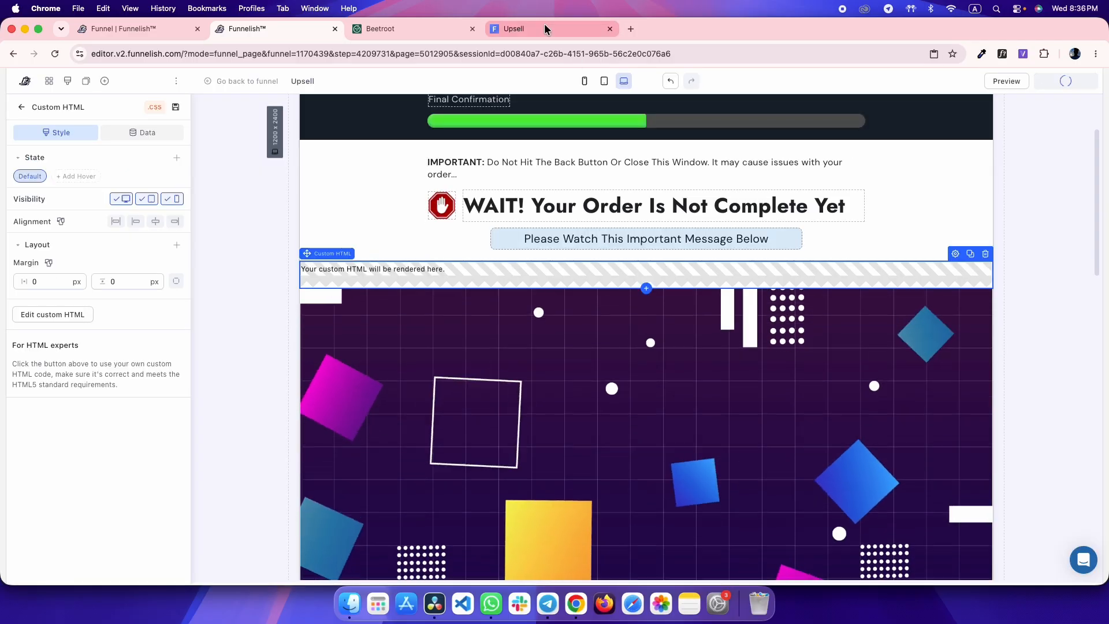
{"action": "left_click", "coordinate": [544, 29]}
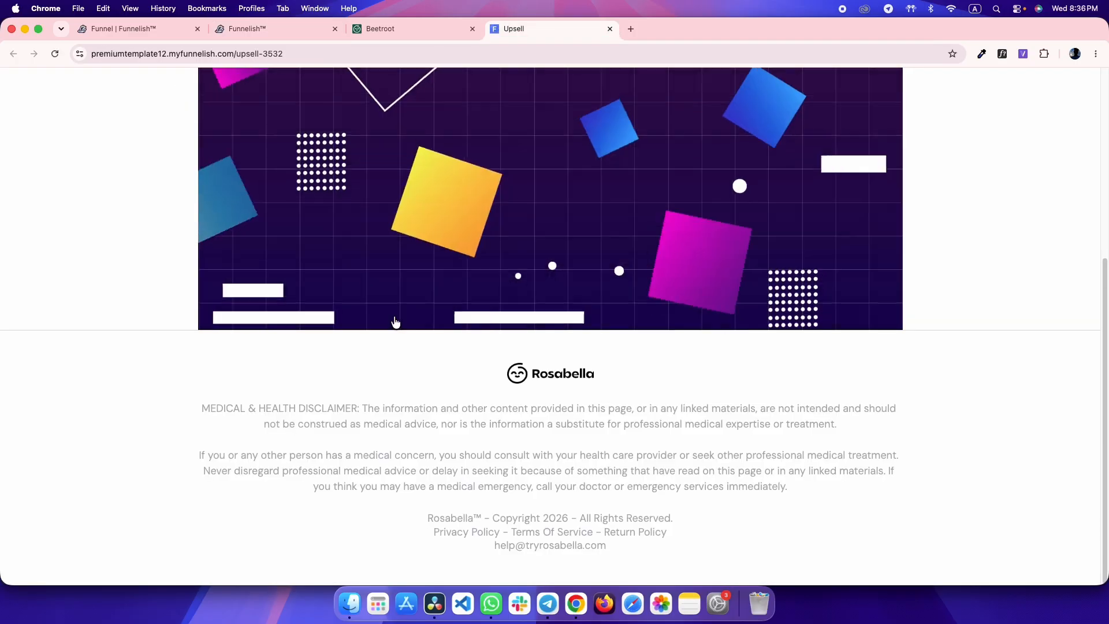
- Adjust the setTimeout delay in the Custom HTML script again and save the page
{"action": "key", "text": "super+2"}
{"action": "left_click", "coordinate": [64, 314]}
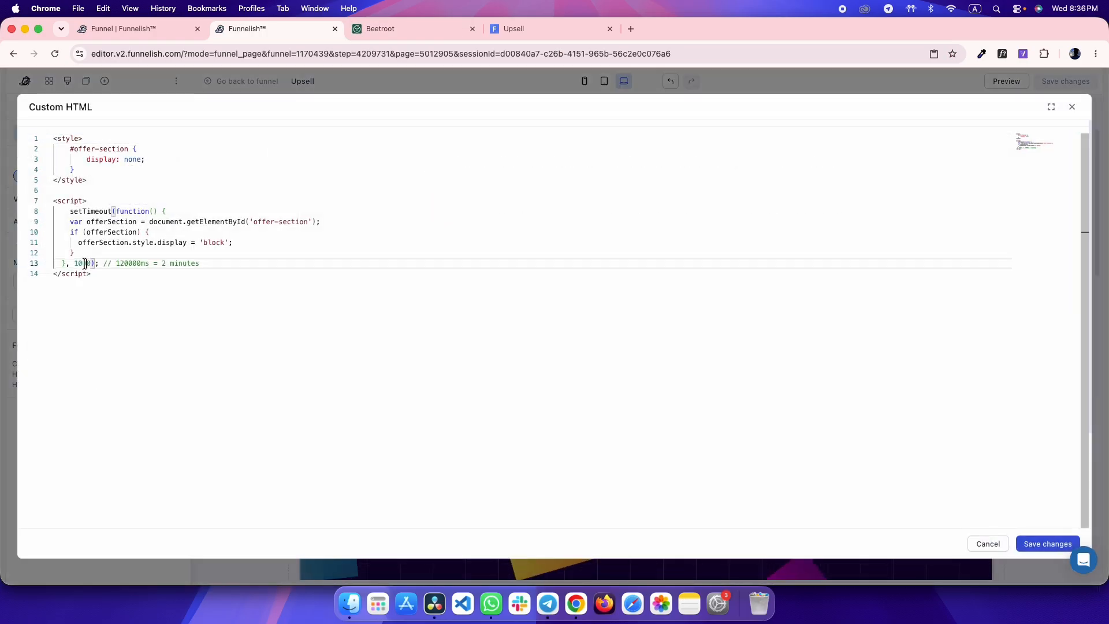
{"action": "left_click", "coordinate": [993, 542]}
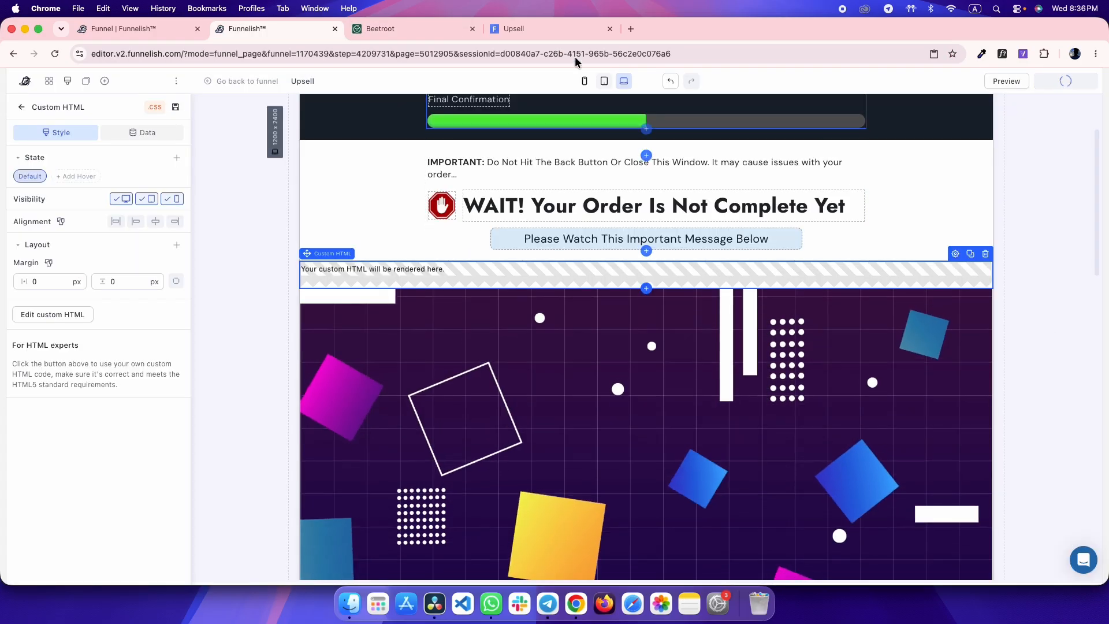
- Reload the published Upsell page and check the delayed display of the Choose Your Discounted Package section
{"action": "left_click", "coordinate": [496, 30]}
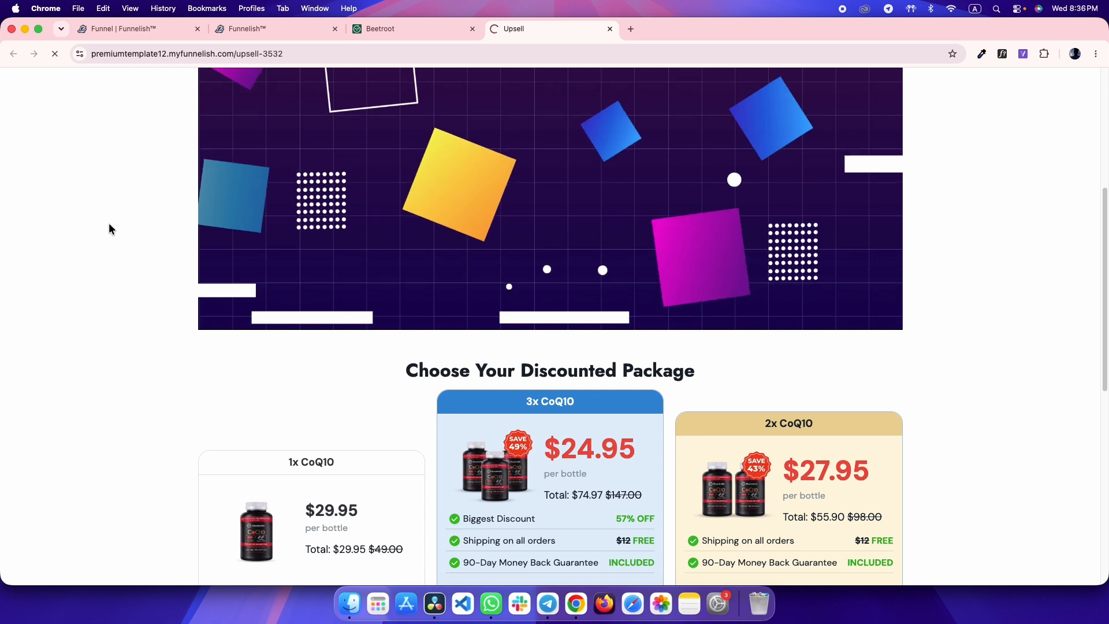
{"action": "scroll", "coordinate": [117, 299], "scroll_direction": "up", "scroll_amount": 3}
{"action": "scroll", "coordinate": [117, 324], "scroll_direction": "down", "scroll_amount": 5}
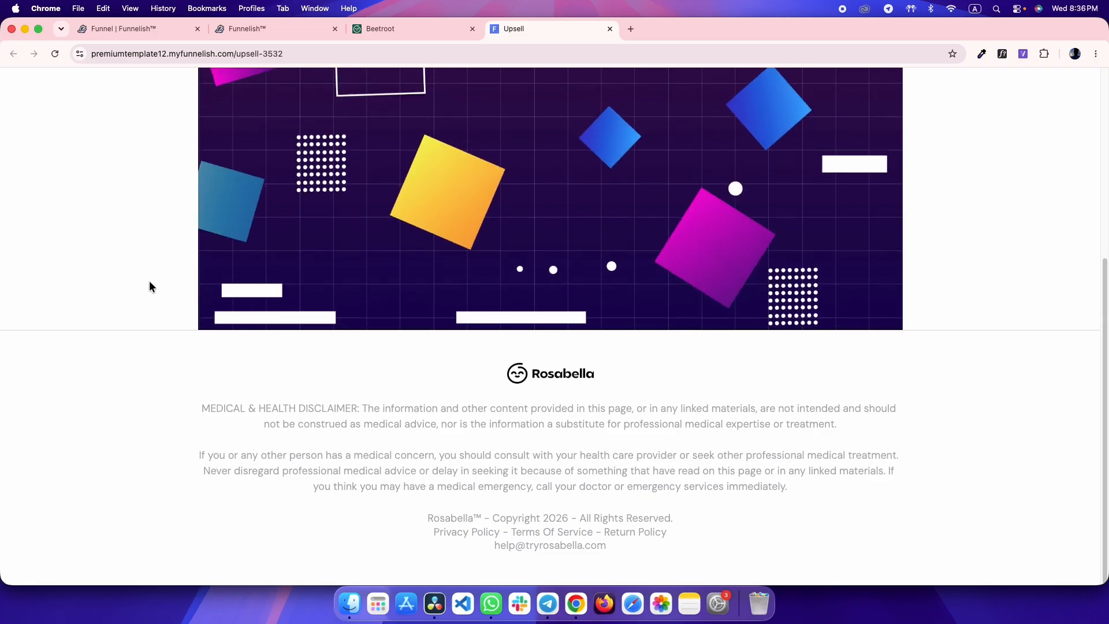
{"action": "scroll", "coordinate": [288, 312], "scroll_direction": "down", "scroll_amount": 5}
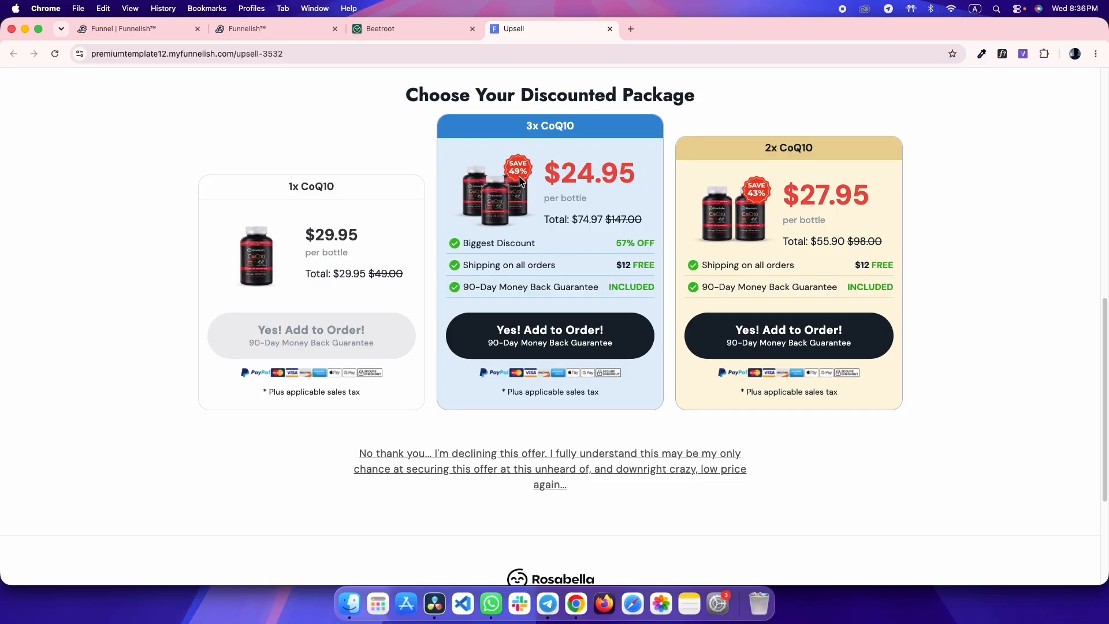
{"action": "scroll", "coordinate": [462, 346], "scroll_direction": "up", "scroll_amount": 2}
{"action": "scroll", "coordinate": [457, 319], "scroll_direction": "down", "scroll_amount": 3}
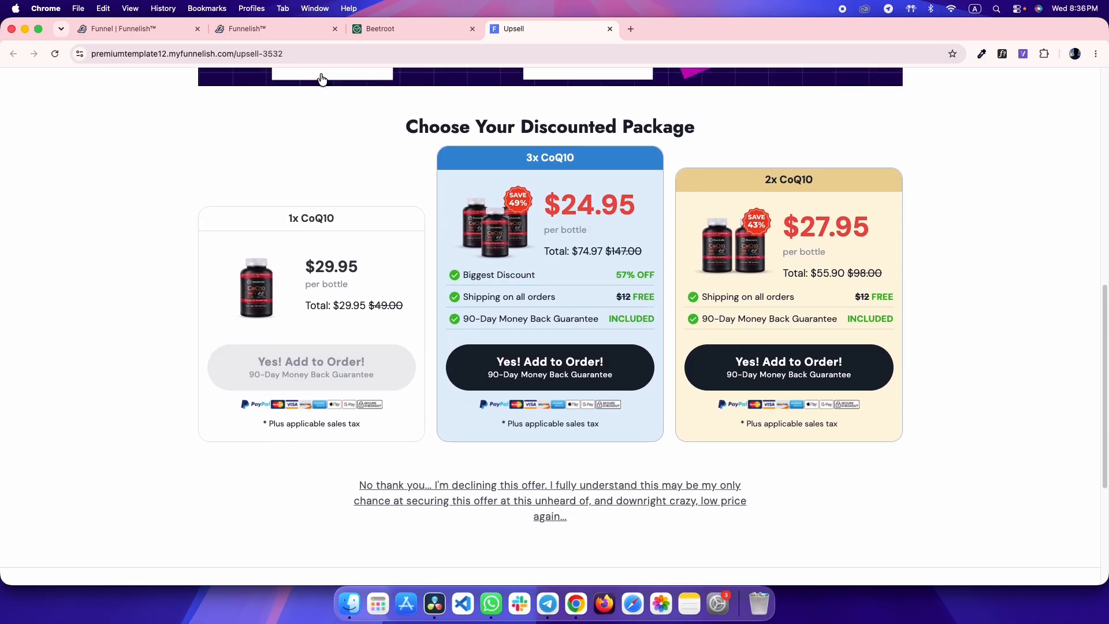
- Reload the Beetroot reference page and inspect the spacing between its video and the footer
{"action": "left_click", "coordinate": [265, 26]}
{"action": "key", "text": "ctrl+Tab"}
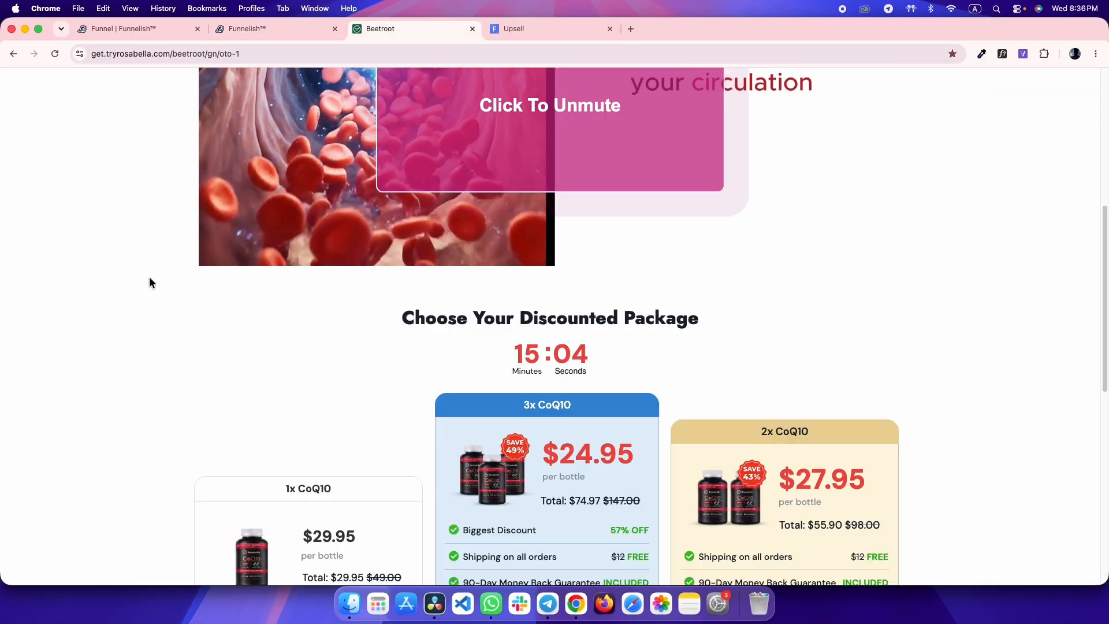
{"action": "key", "text": "super+r"}
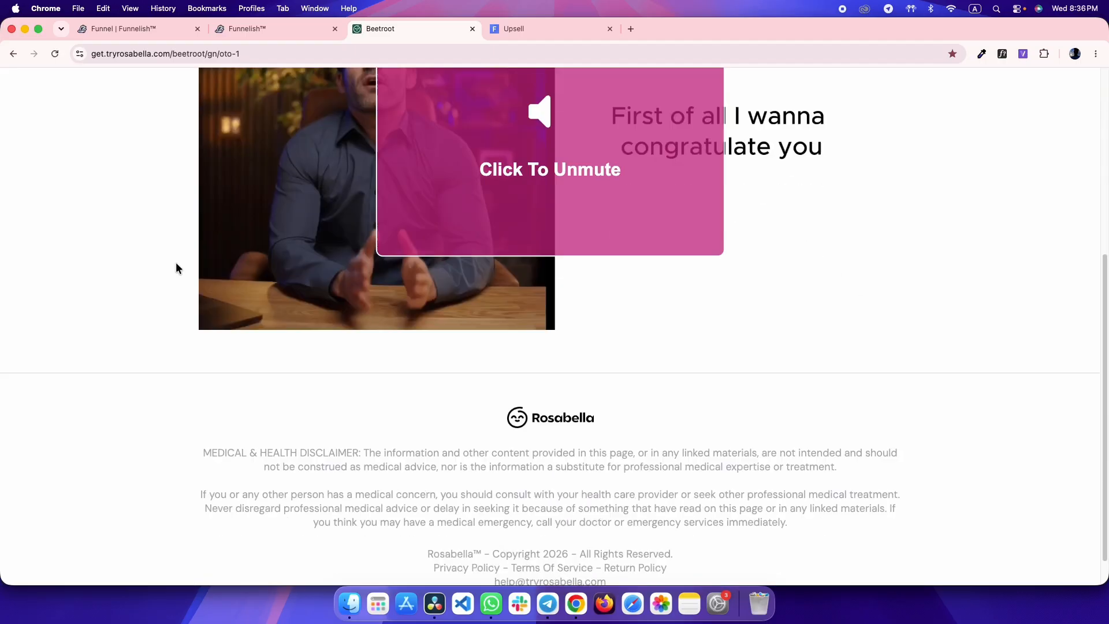
{"action": "right_click", "coordinate": [171, 322]}
{"action": "left_click", "coordinate": [196, 525]}
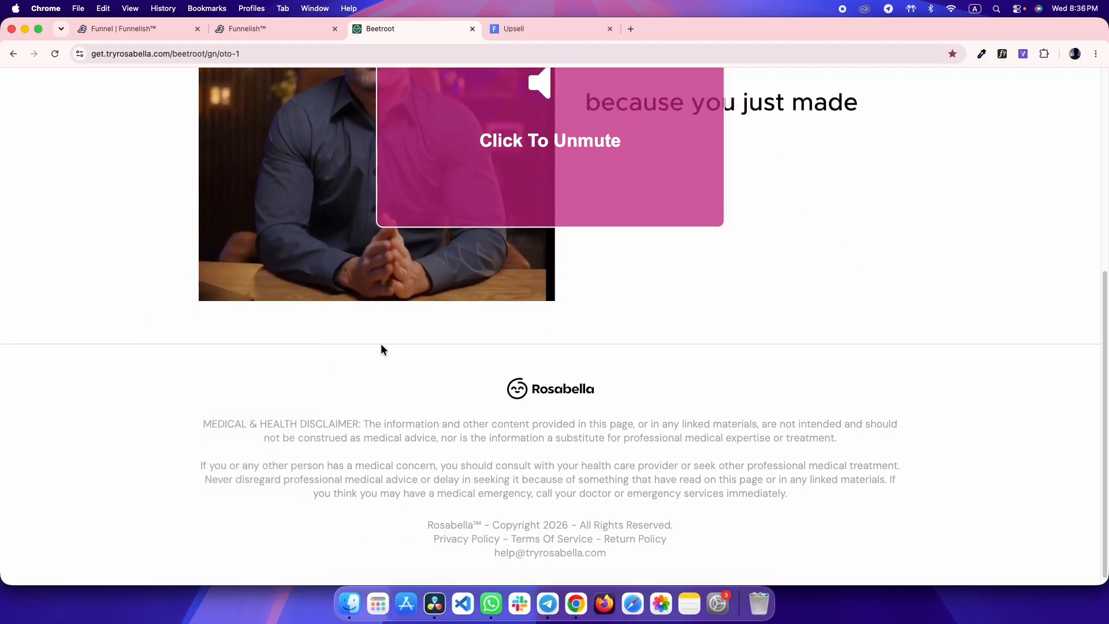
{"action": "left_click", "coordinate": [11, 416]}
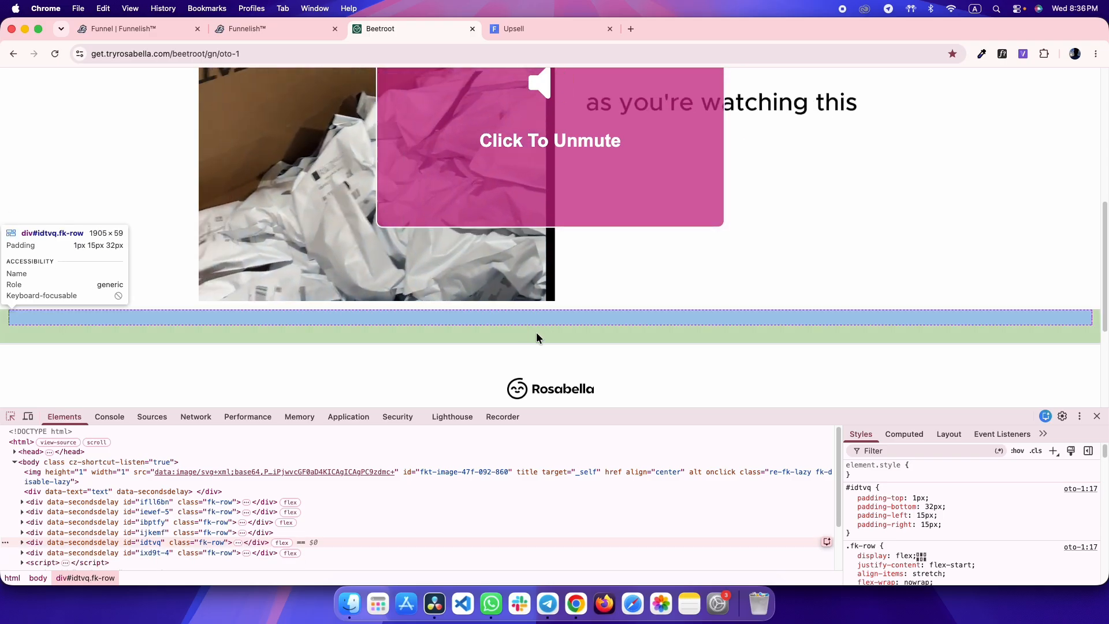
- In the Funnelish editor, add padding to the video section with a bottom padding of 60 px and save the page
{"action": "key", "text": "ctrl+shift+Tab"}
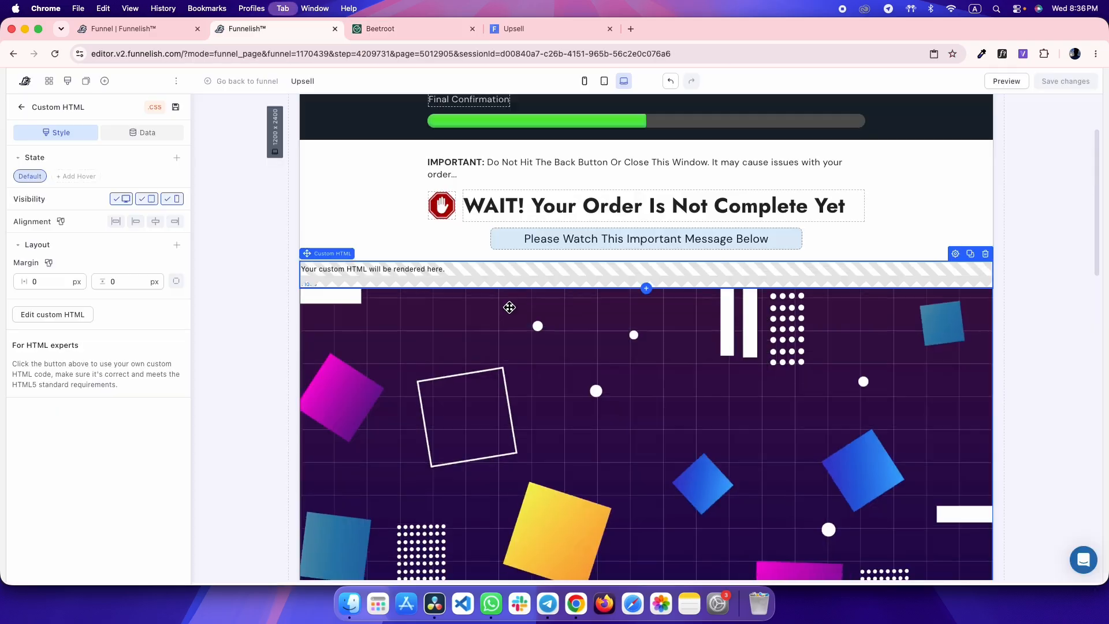
{"action": "scroll", "coordinate": [412, 401], "scroll_direction": "down", "scroll_amount": 4}
{"action": "scroll", "coordinate": [411, 396], "scroll_direction": "up", "scroll_amount": 1}
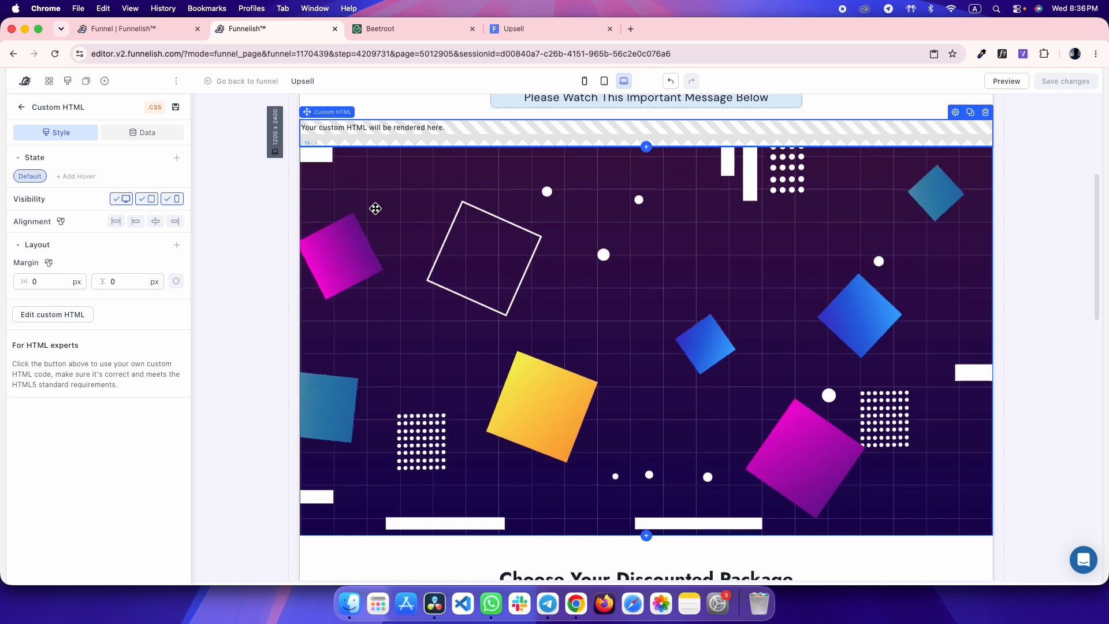
{"action": "left_click", "coordinate": [347, 209]}
{"action": "scroll", "coordinate": [346, 210], "scroll_direction": "up", "scroll_amount": 1}
{"action": "left_click", "coordinate": [325, 172]}
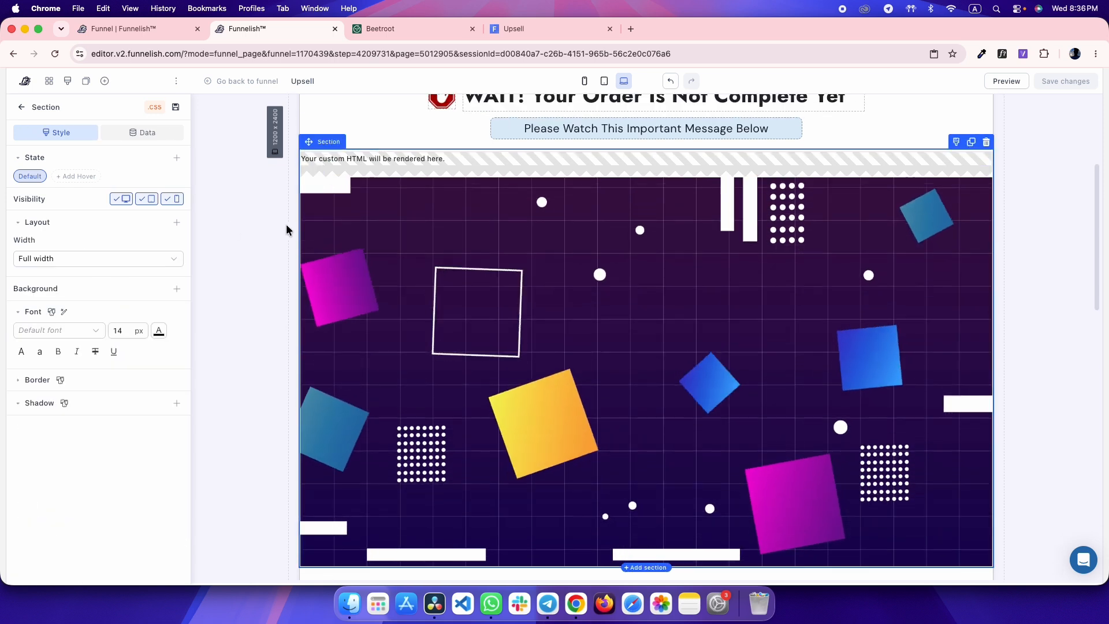
{"action": "scroll", "coordinate": [488, 346], "scroll_direction": "up", "scroll_amount": 3}
{"action": "left_click", "coordinate": [177, 222]}
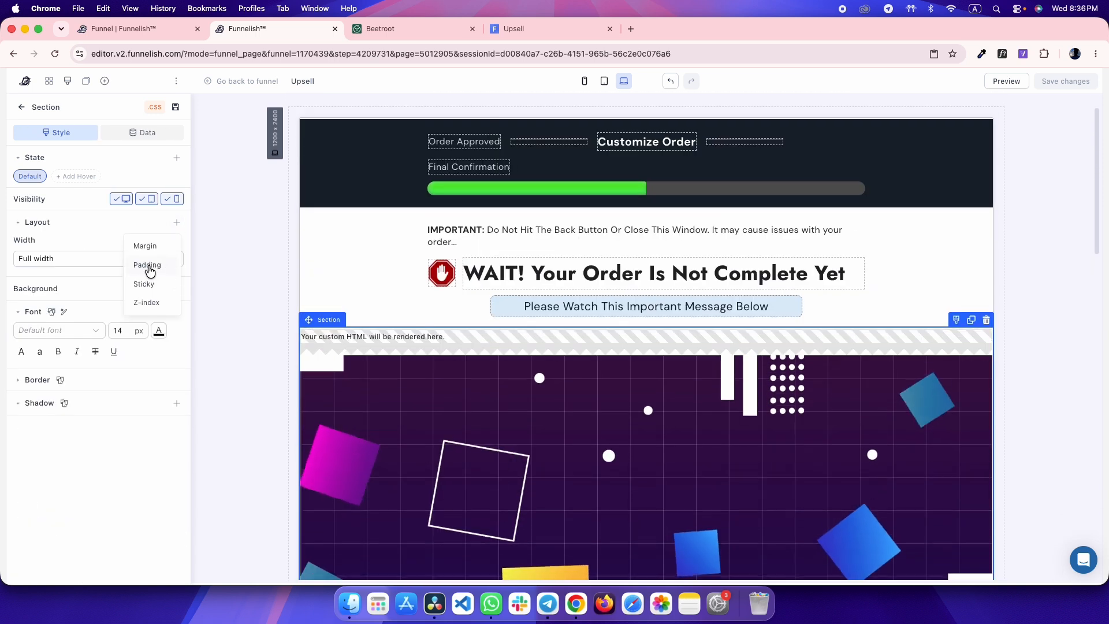
{"action": "left_click", "coordinate": [148, 266]}
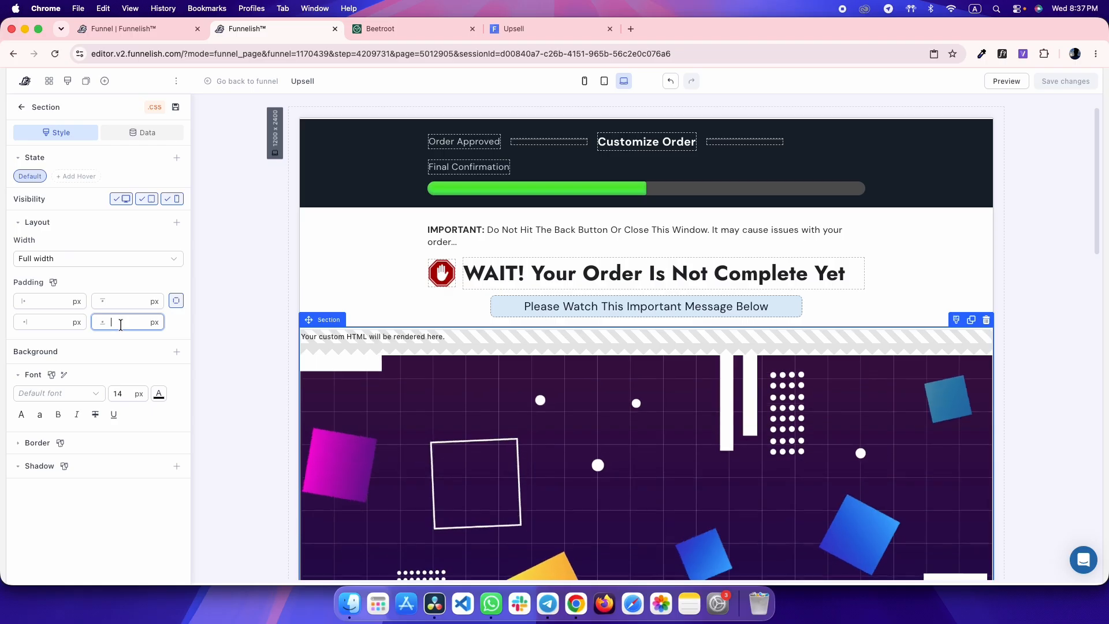
{"action": "type", "text": "0"}
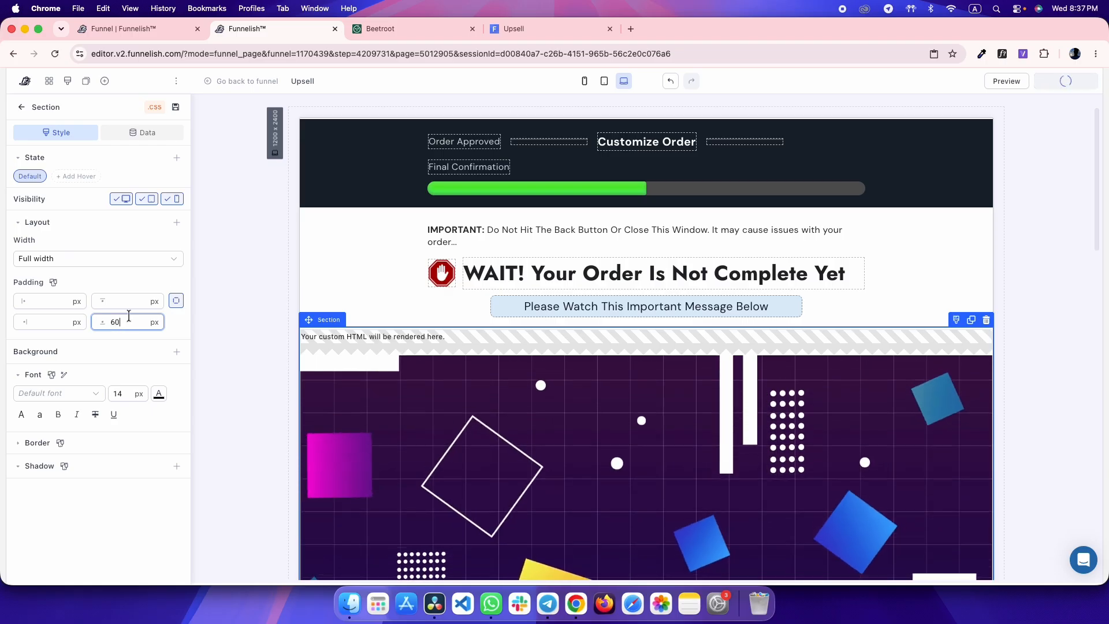
- Check the spacing between the video and the footer on the published Upsell page
{"action": "left_click", "coordinate": [551, 29]}
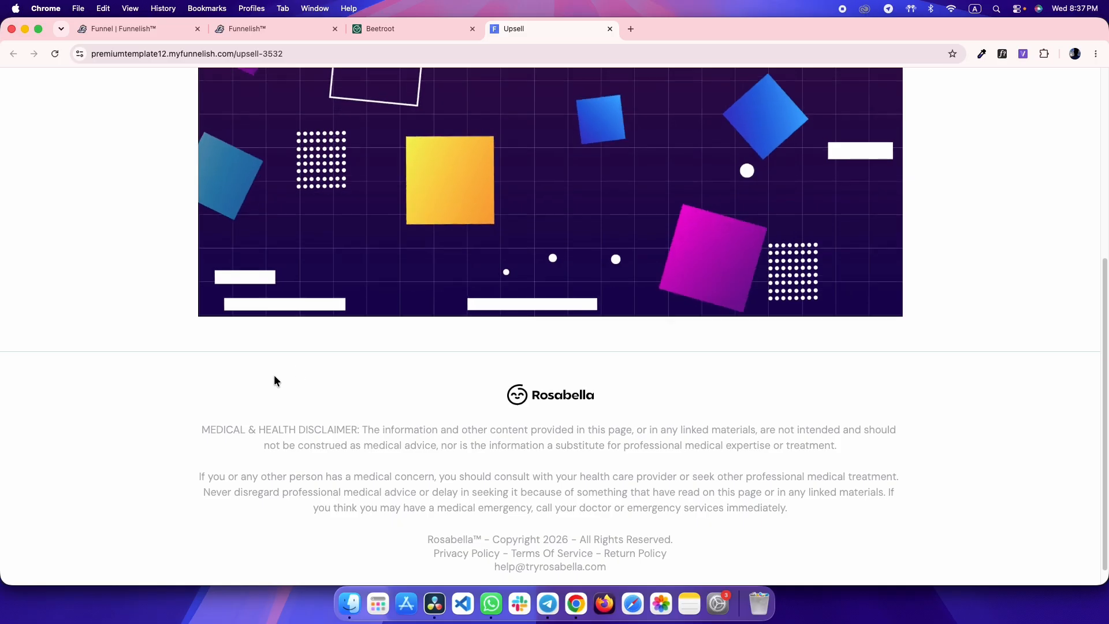
{"action": "scroll", "coordinate": [278, 378], "scroll_direction": "up", "scroll_amount": 5}
{"action": "scroll", "coordinate": [277, 381], "scroll_direction": "down", "scroll_amount": 5}
{"action": "scroll", "coordinate": [277, 381], "scroll_direction": "up", "scroll_amount": 5}
{"action": "scroll", "coordinate": [278, 381], "scroll_direction": "down", "scroll_amount": 5}
{"action": "scroll", "coordinate": [276, 380], "scroll_direction": "up", "scroll_amount": 6}
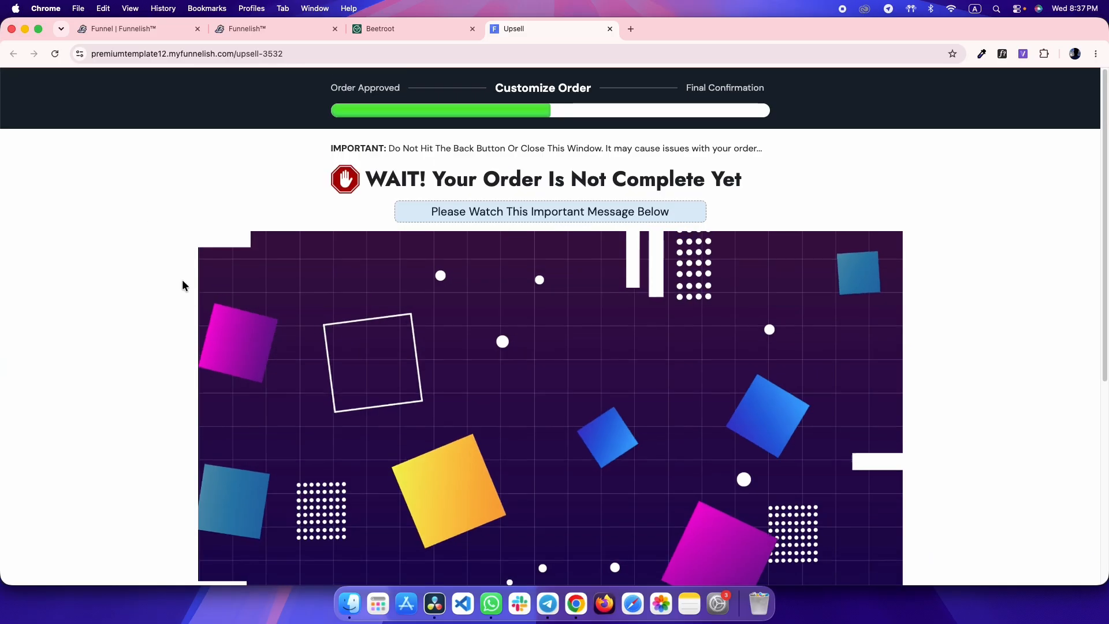
- Preview the published Upsell page at the 375 px responsive width and examine the mobile spacing around the delayed package section
{"action": "right_click", "coordinate": [156, 347]}
{"action": "left_click", "coordinate": [174, 478]}
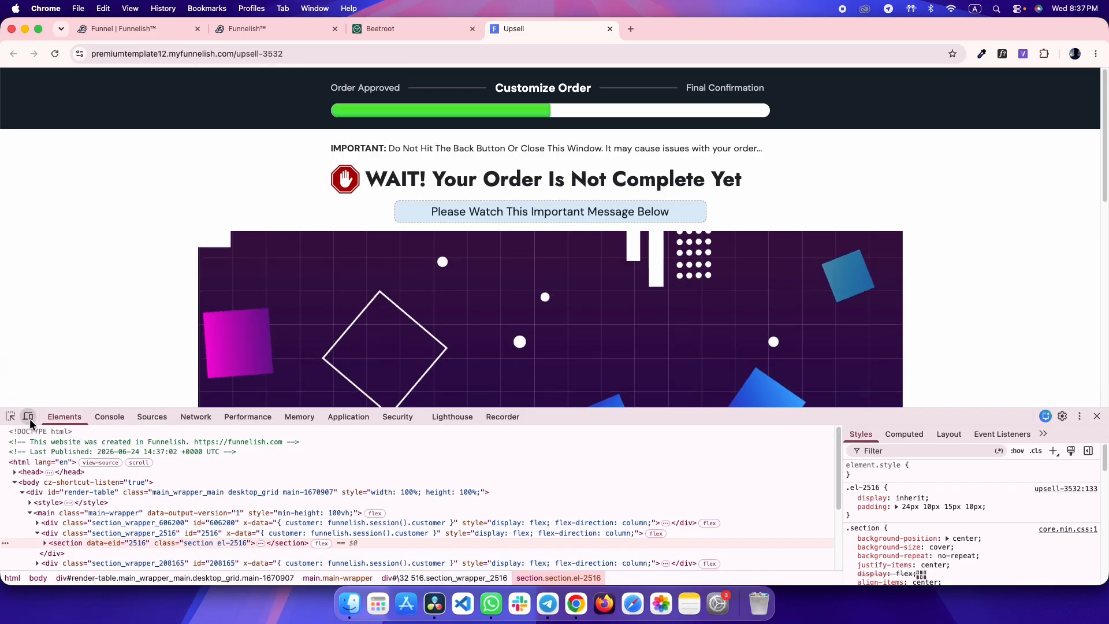
{"action": "left_click", "coordinate": [28, 416]}
{"action": "scroll", "coordinate": [543, 254], "scroll_direction": "down", "scroll_amount": 5}
{"action": "scroll", "coordinate": [473, 250], "scroll_direction": "up", "scroll_amount": 10}
{"action": "scroll", "coordinate": [545, 255], "scroll_direction": "down", "scroll_amount": 8}
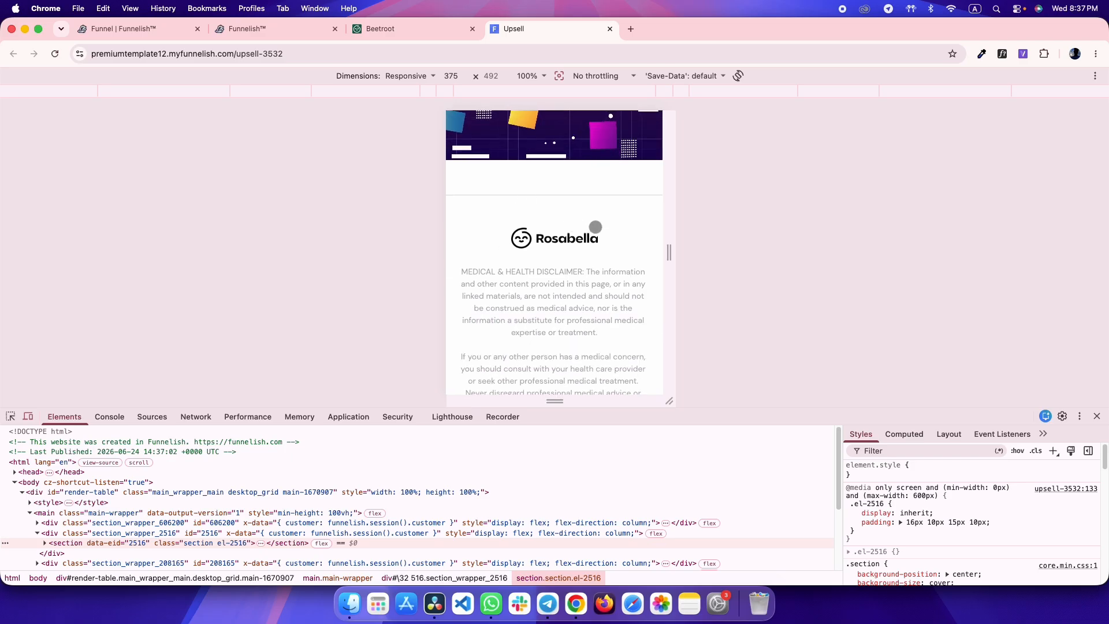
{"action": "scroll", "coordinate": [582, 234], "scroll_direction": "up", "scroll_amount": 5}
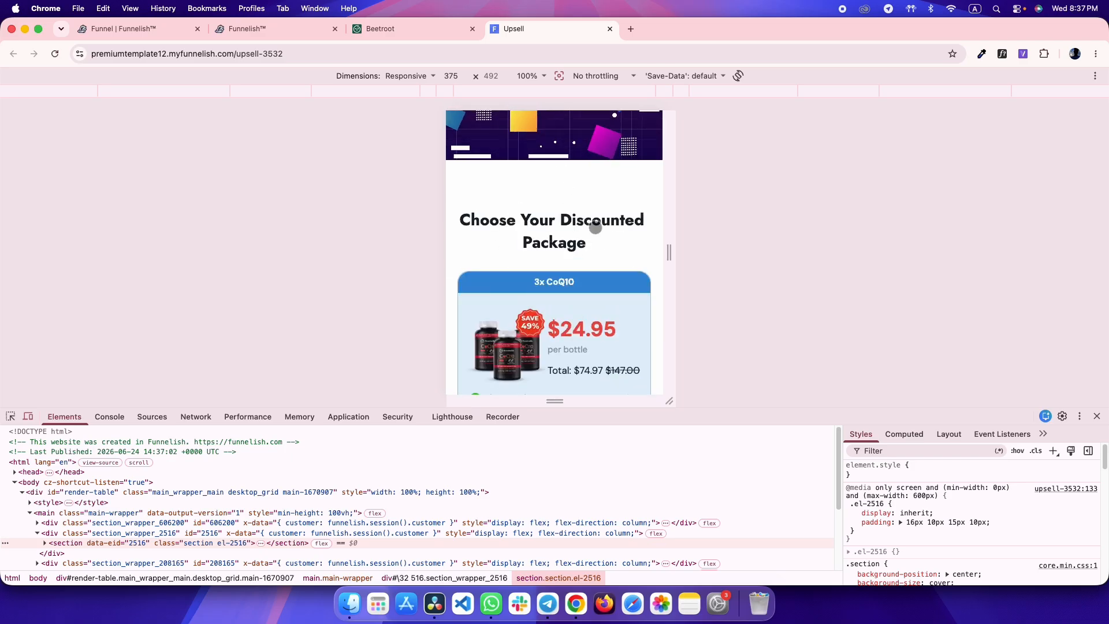
{"action": "scroll", "coordinate": [552, 318], "scroll_direction": "down", "scroll_amount": 1}
{"action": "scroll", "coordinate": [552, 321], "scroll_direction": "up", "scroll_amount": 1}
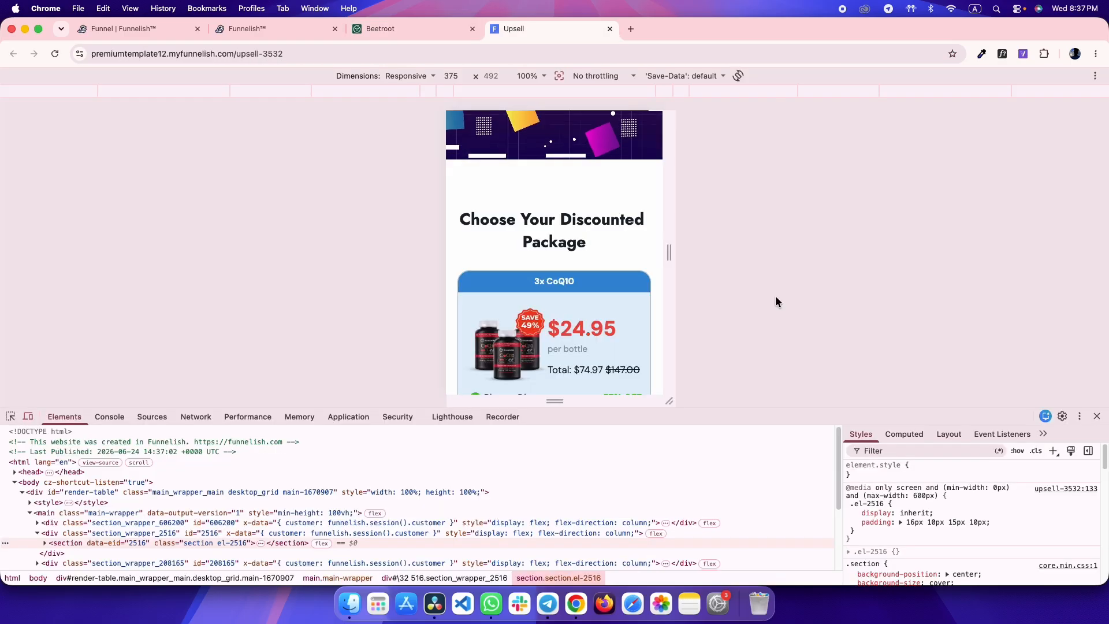
- Close the developer tools and review the whole published Upsell page at desktop width
{"action": "left_click", "coordinate": [1096, 416]}
{"action": "scroll", "coordinate": [1005, 241], "scroll_direction": "up", "scroll_amount": 7}
{"action": "scroll", "coordinate": [1005, 242], "scroll_direction": "down", "scroll_amount": 14}
{"action": "scroll", "coordinate": [700, 273], "scroll_direction": "up", "scroll_amount": 14}
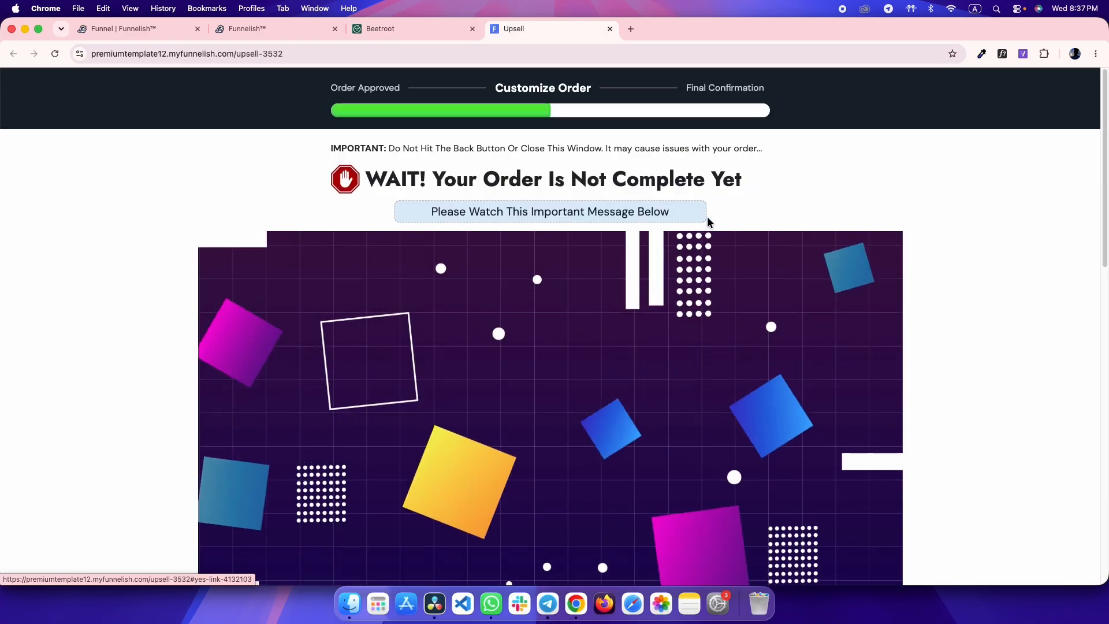